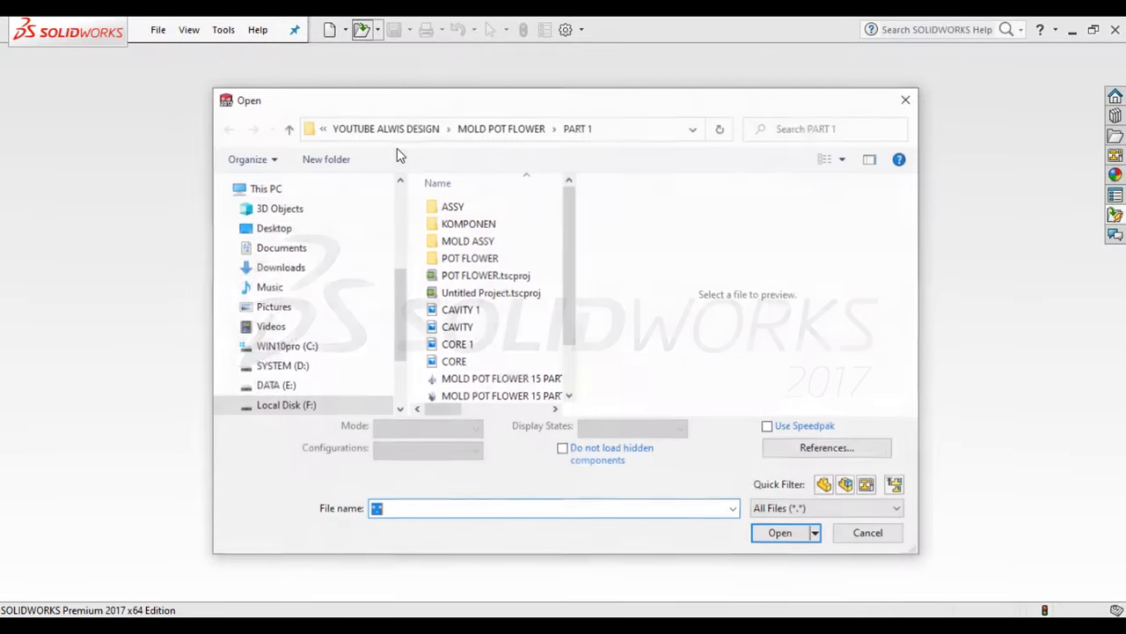
Step: Open MOLD POT FLOWER 15 PART 1 from the MOLD POT FLOWER > PART 2 folder
left_click(468, 129)
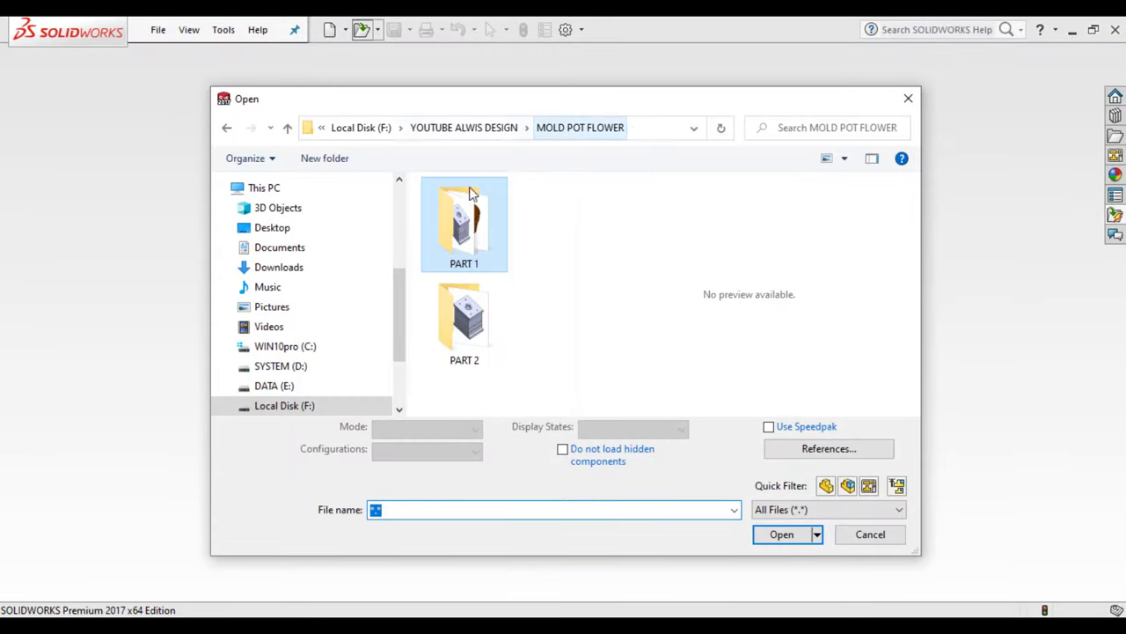
double_click(458, 328)
left_click(495, 244)
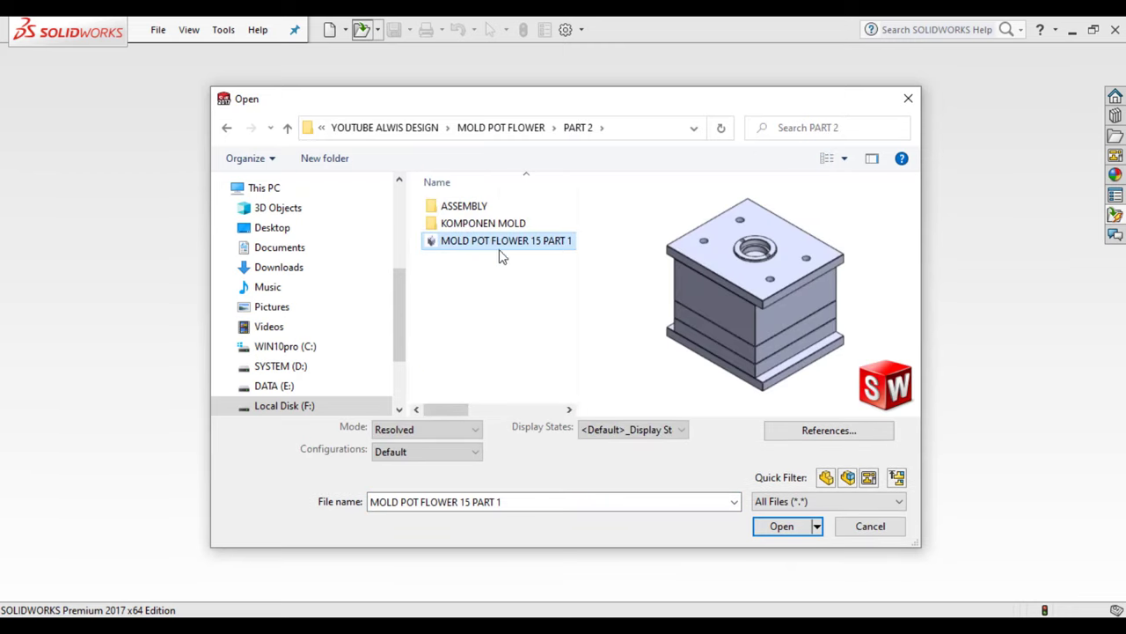
left_click(781, 526)
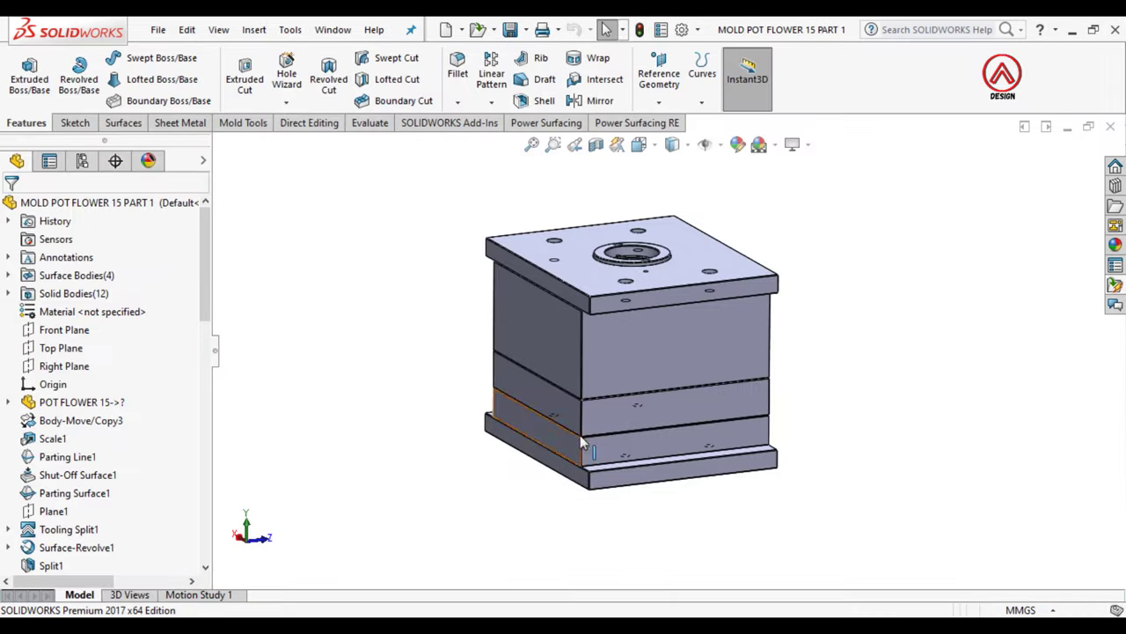
Step: Isolate the top mold plate body so only it is shown
mouse_move(580, 434)
middle_mouse_down()
mouse_move(611, 293)
mouse_move(695, 356)
mouse_move(725, 342)
mouse_move(628, 351)
mouse_move(659, 291)
mouse_move(653, 320)
mouse_move(506, 329)
middle_mouse_up()
right_click(505, 329)
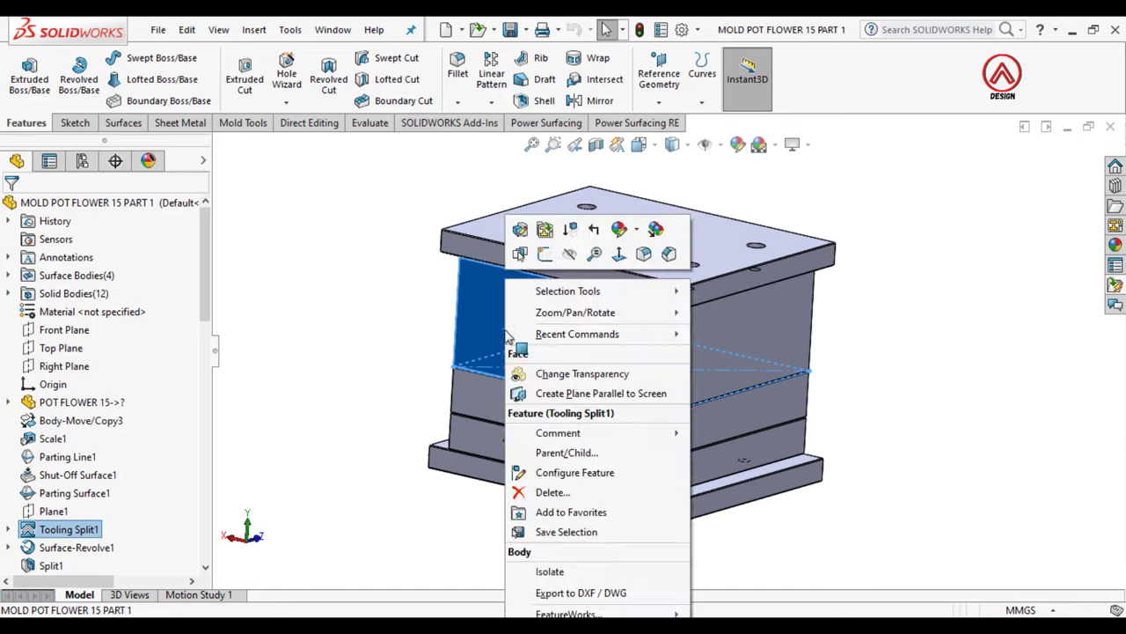
left_click(550, 572)
Step: Switch to the Top view and select the plate's top face for sketching
left_click(631, 143)
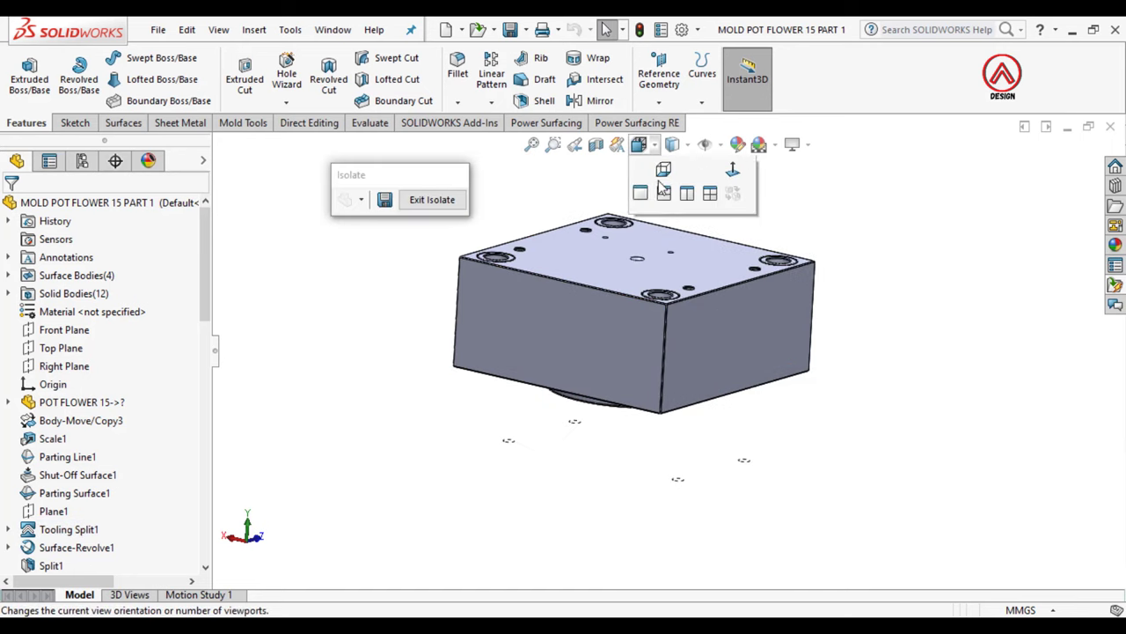
left_click(674, 189)
left_click(731, 392)
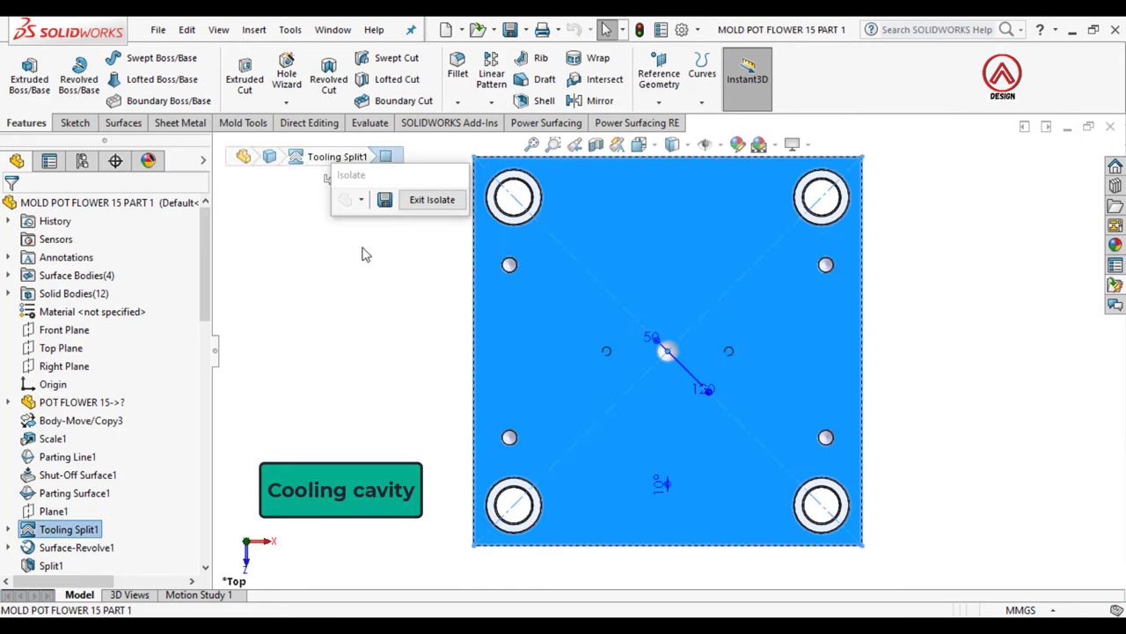
left_click(74, 126)
Step: Start a sketch and draw a Ø175 construction circle centred on the plate origin
left_click(23, 69)
left_click(144, 60)
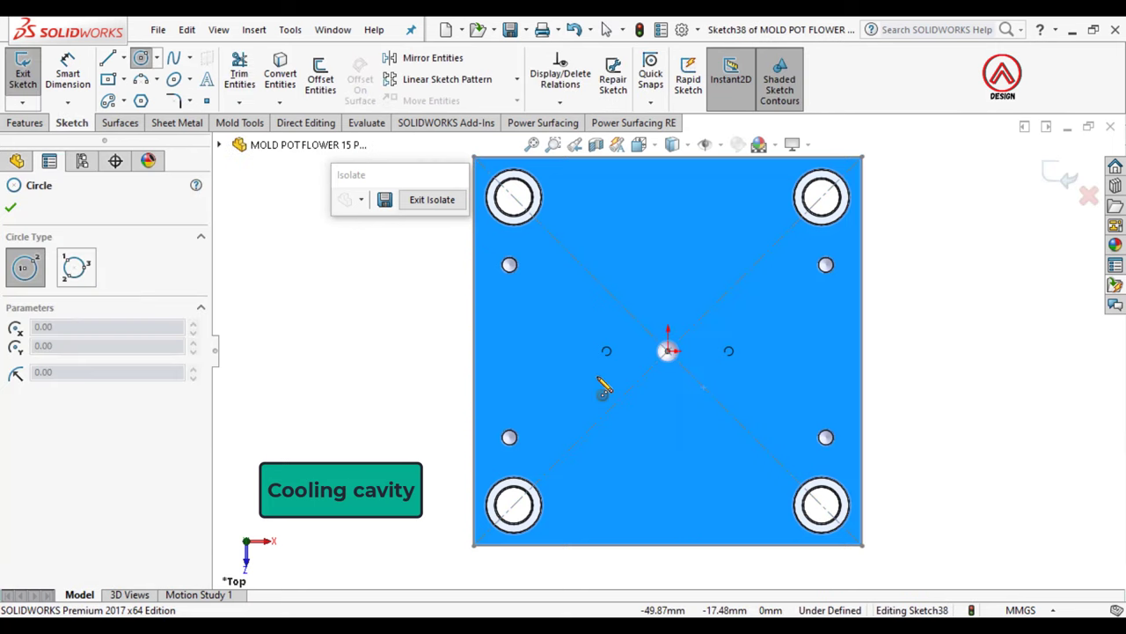
left_click(668, 351)
left_click(620, 259)
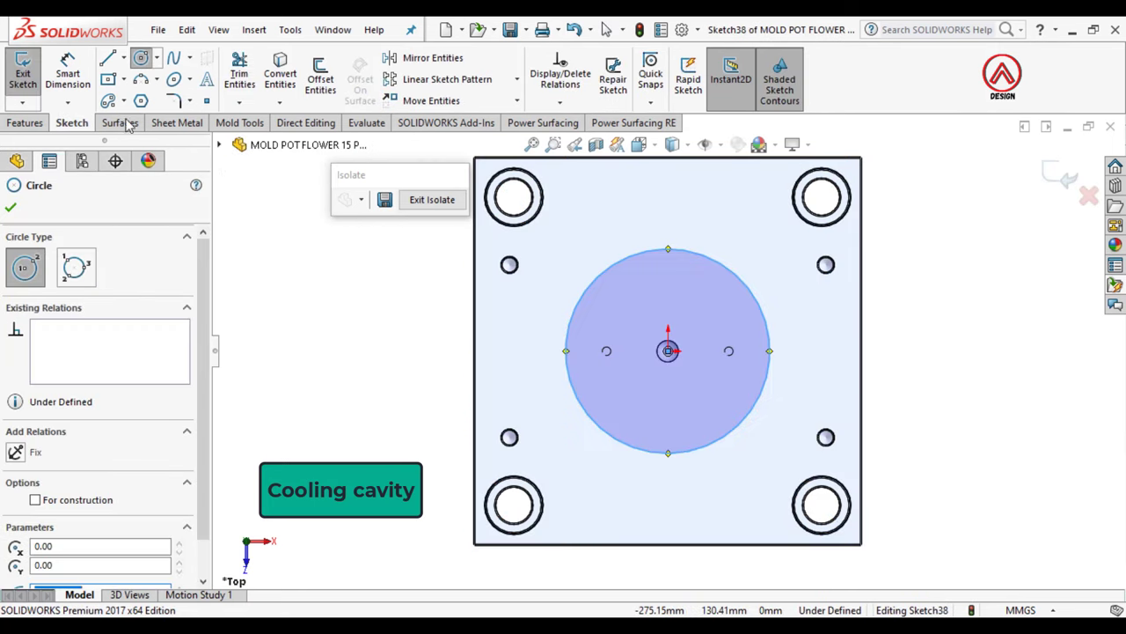
left_click(71, 74)
scroll(754, 296, "down", 2)
left_click(729, 313)
left_click(893, 220)
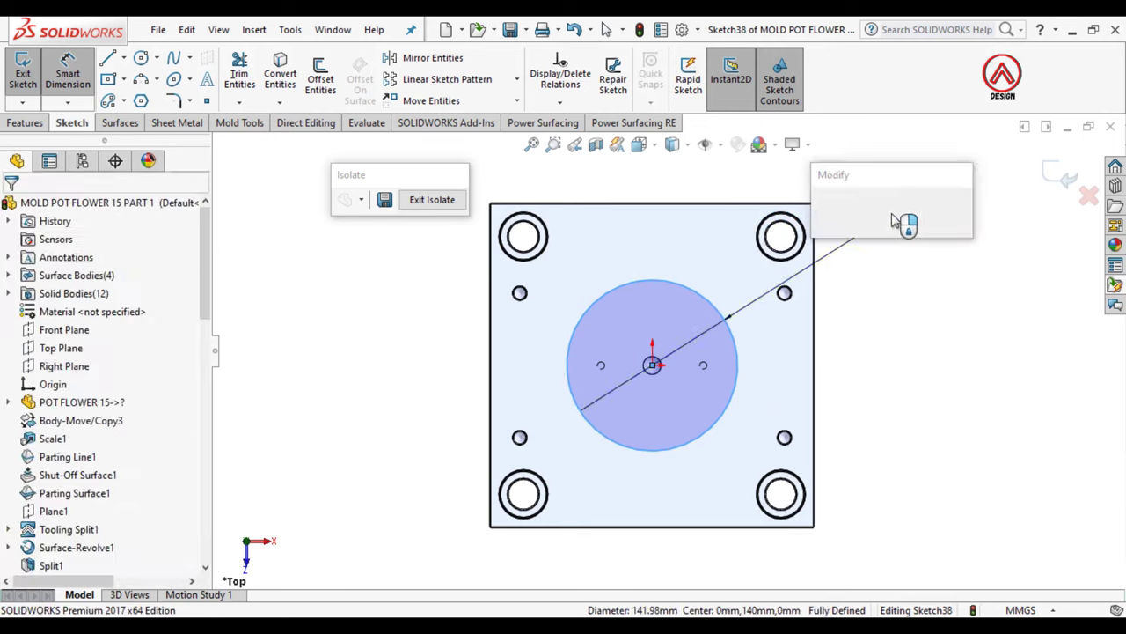
type("175")
key("Return")
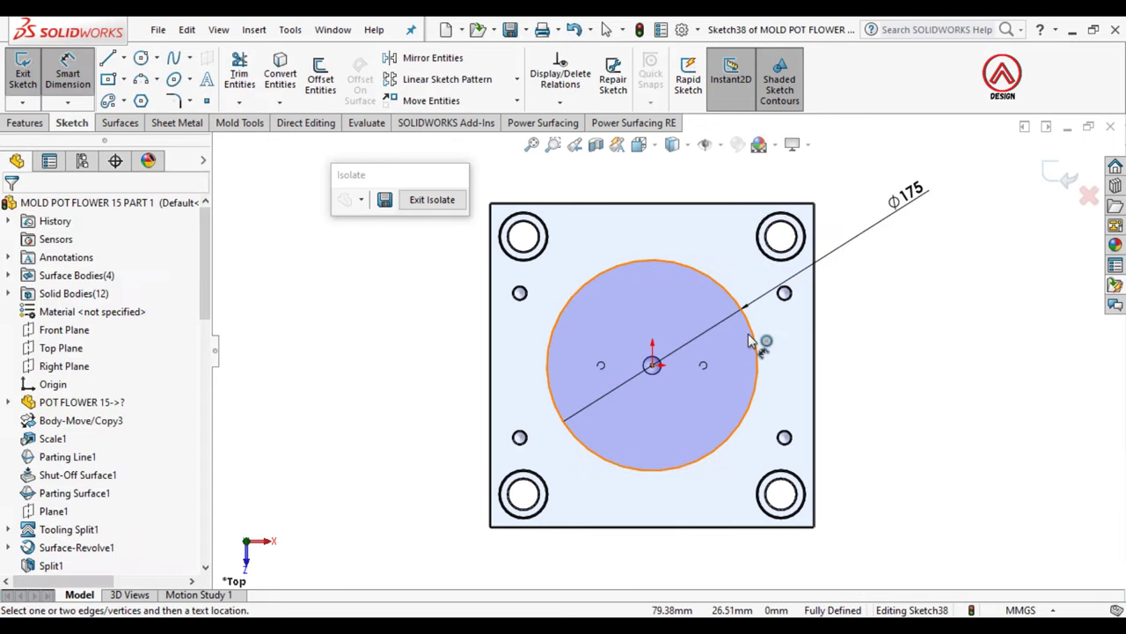
left_click(749, 342)
left_click(820, 285)
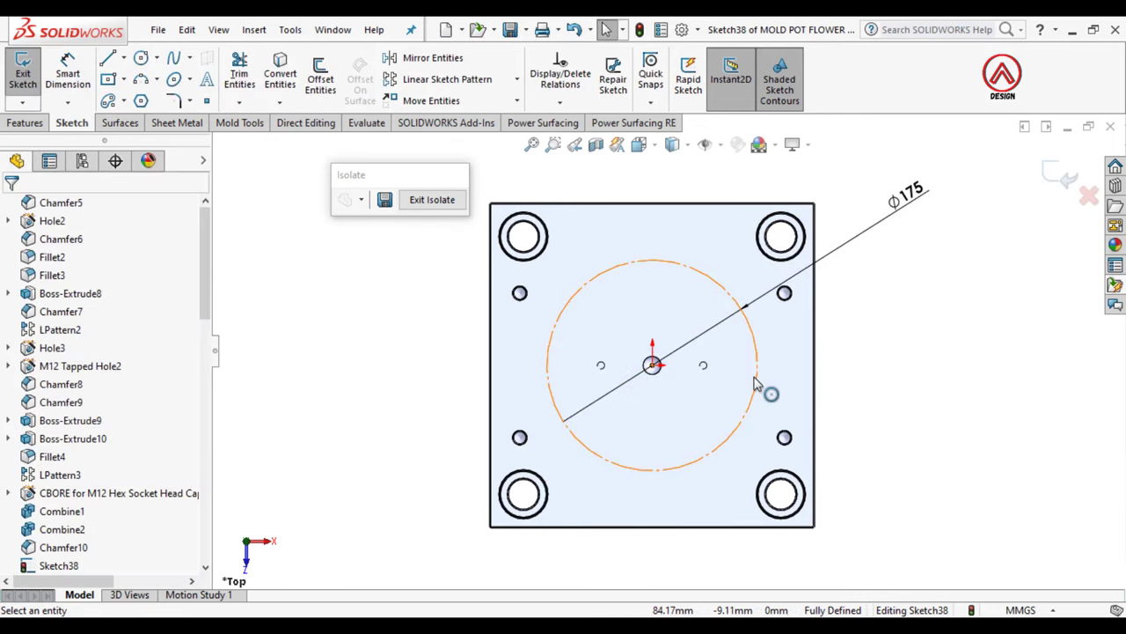
Step: Draw a vertical centerline and an angled centerline from the circle centre
scroll(722, 368, "up", 1)
scroll(720, 360, "up", 1)
left_click(124, 58)
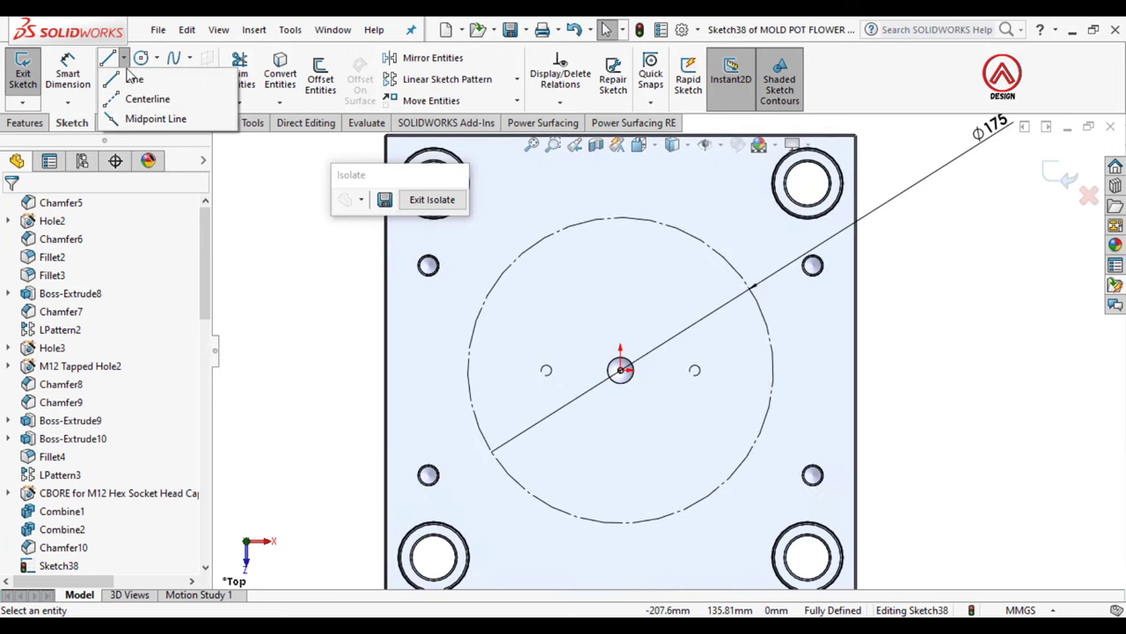
left_click(147, 99)
scroll(636, 387, "up", 3)
scroll(655, 380, "up", 3)
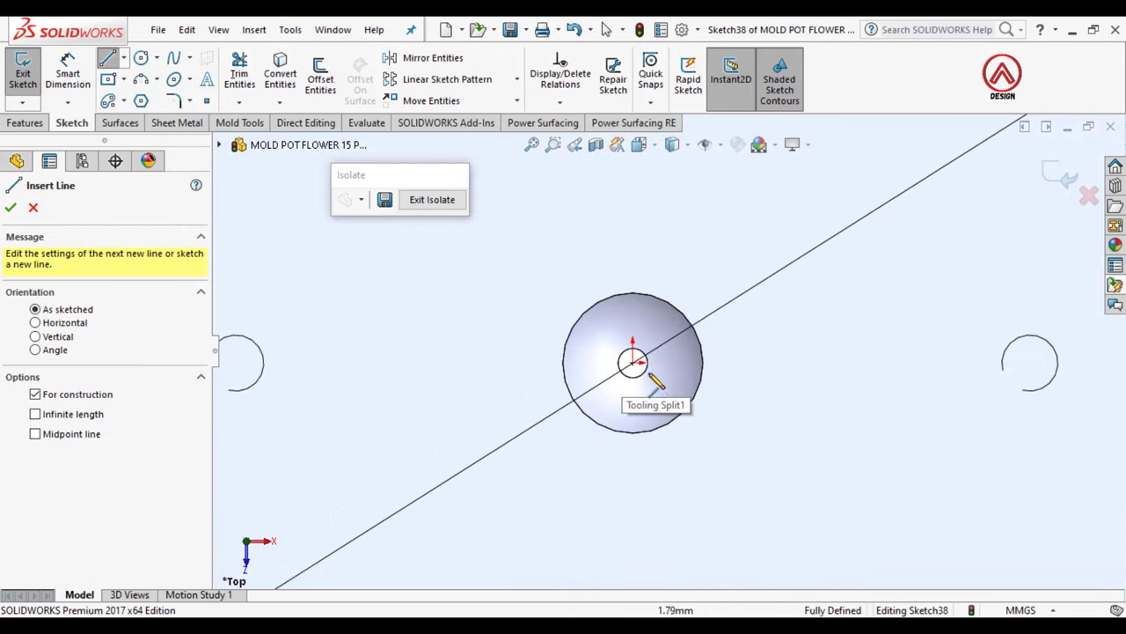
left_click(634, 363)
scroll(643, 356, "down", 3)
scroll(668, 299, "down", 3)
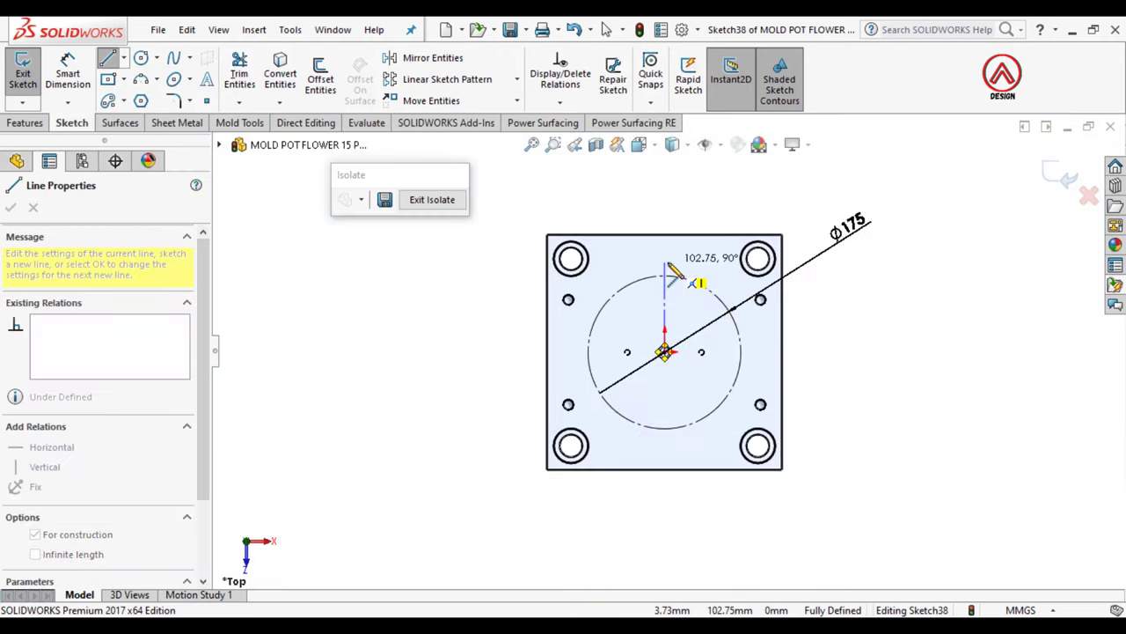
double_click(669, 269)
scroll(707, 321, "up", 2)
scroll(690, 344, "up", 3)
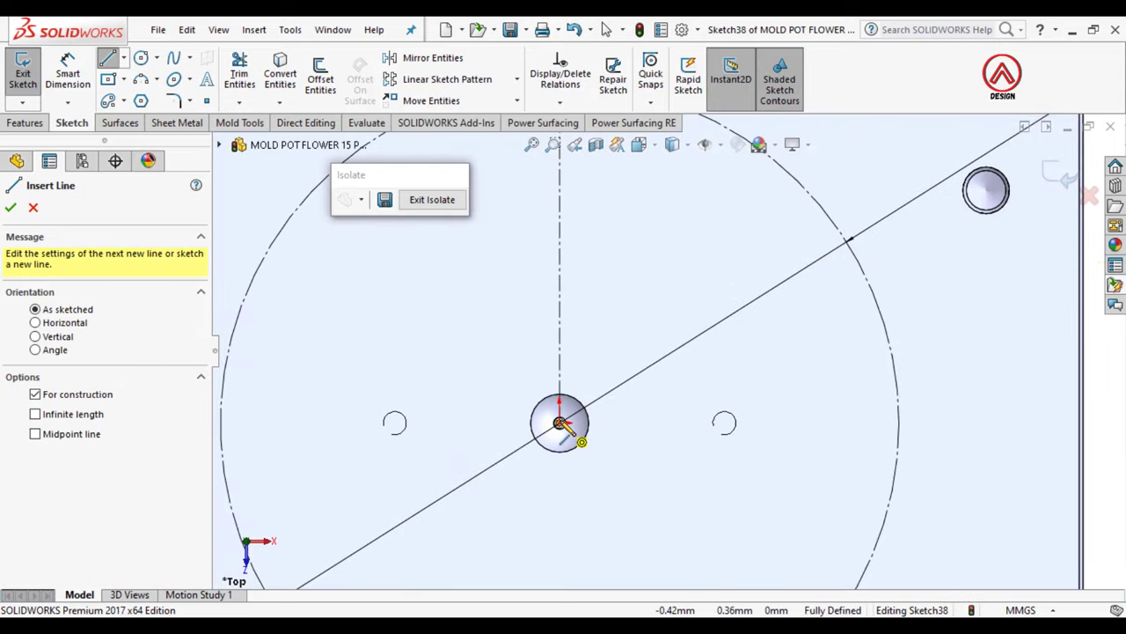
left_click(559, 423)
scroll(616, 369, "down", 3)
double_click(694, 255)
Step: Dimension the angle between the two centerlines as 36°
left_click(68, 74)
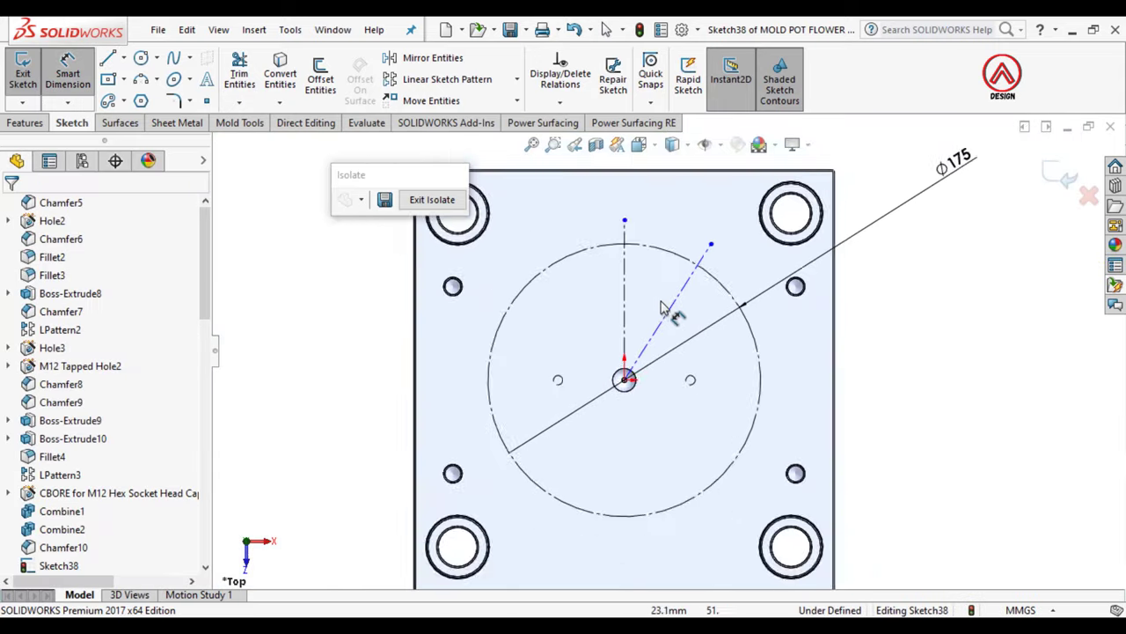
scroll(662, 306, "up", 2)
left_click(613, 317)
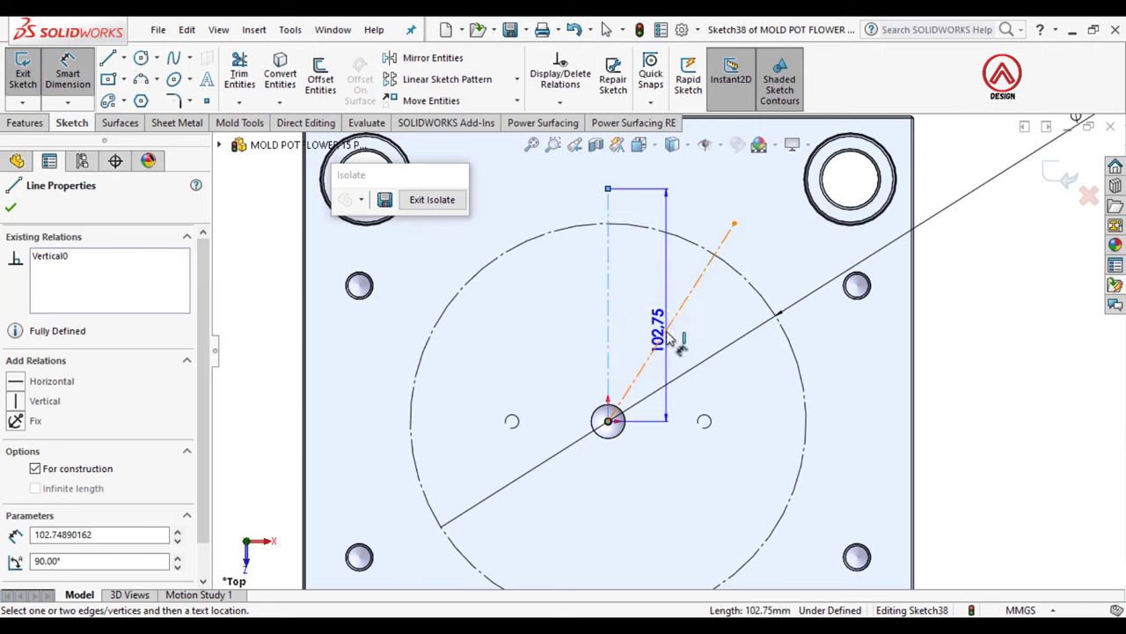
left_click(670, 324)
left_click(666, 320)
type("36")
key("Return")
key("Escape")
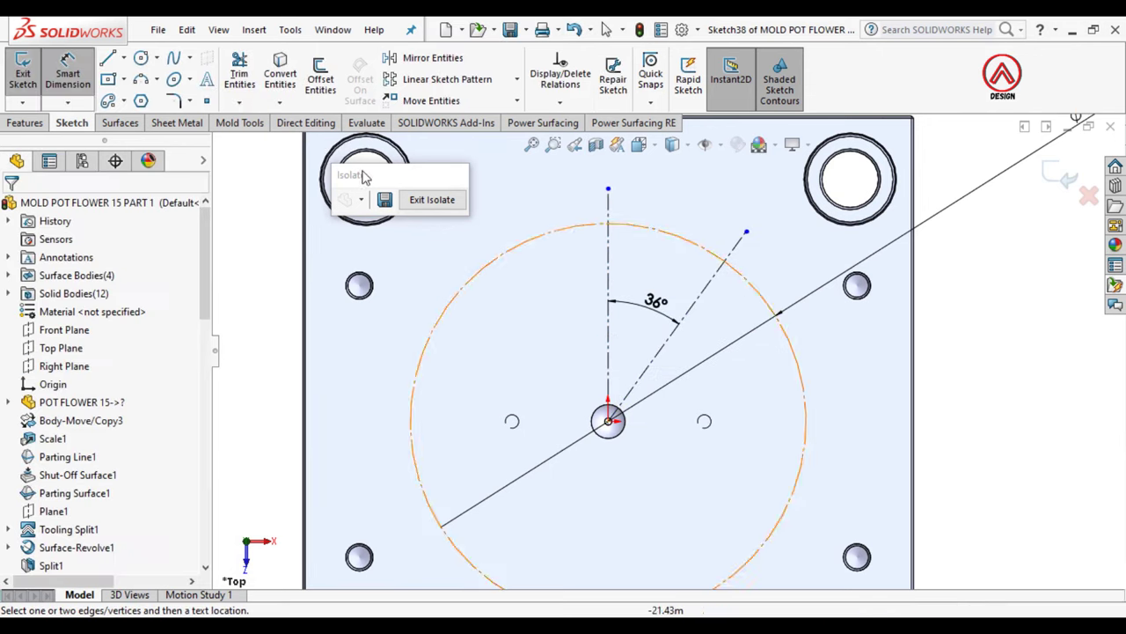
Step: Draw a Ø12 circle where the 36° centerline meets the Ø175 construction circle
left_click(141, 57)
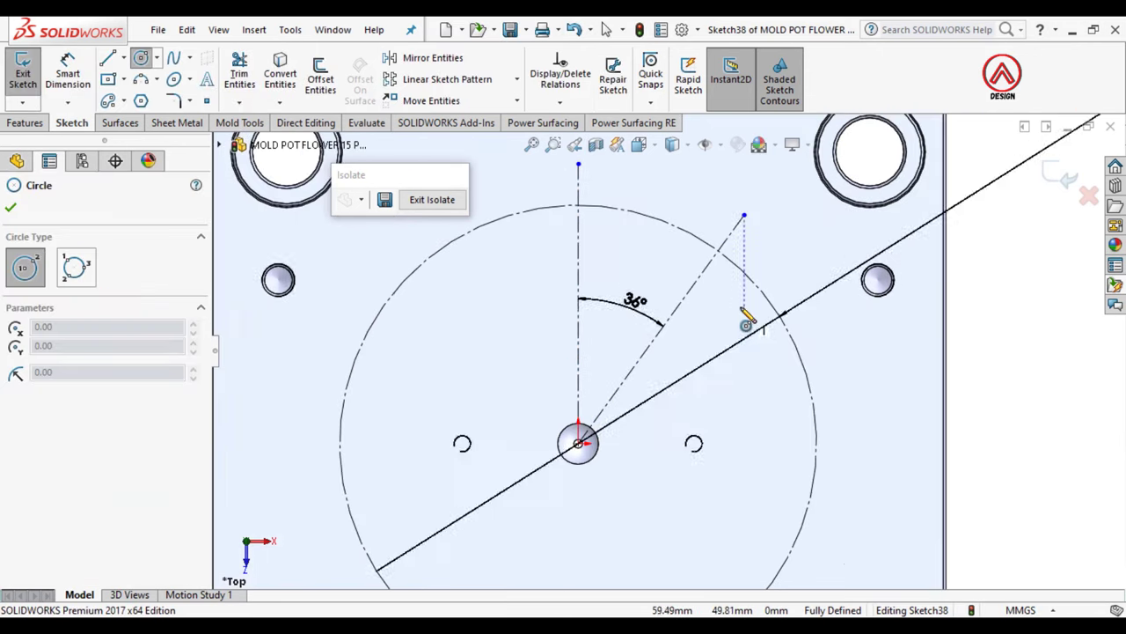
scroll(747, 314, "up", 2)
left_click(710, 242)
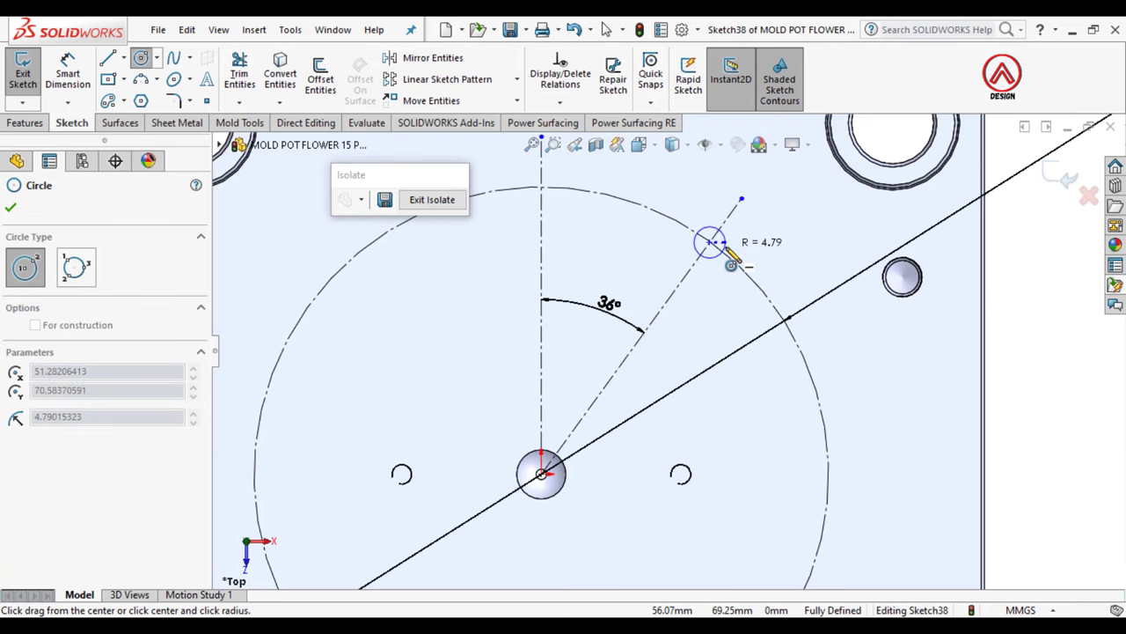
left_click(736, 263)
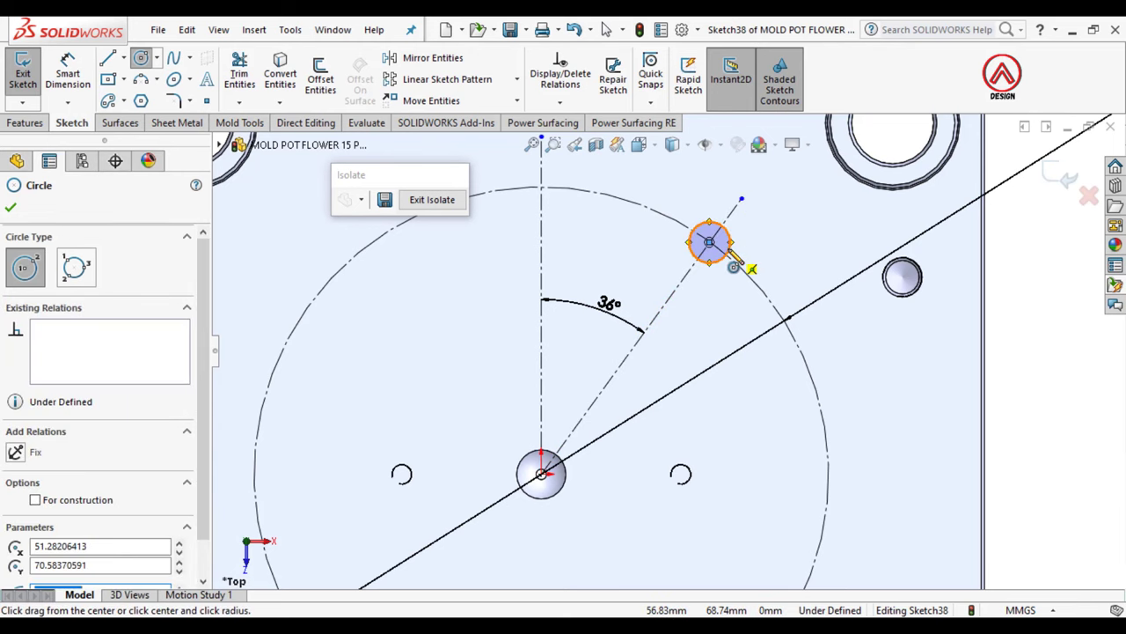
key("Escape")
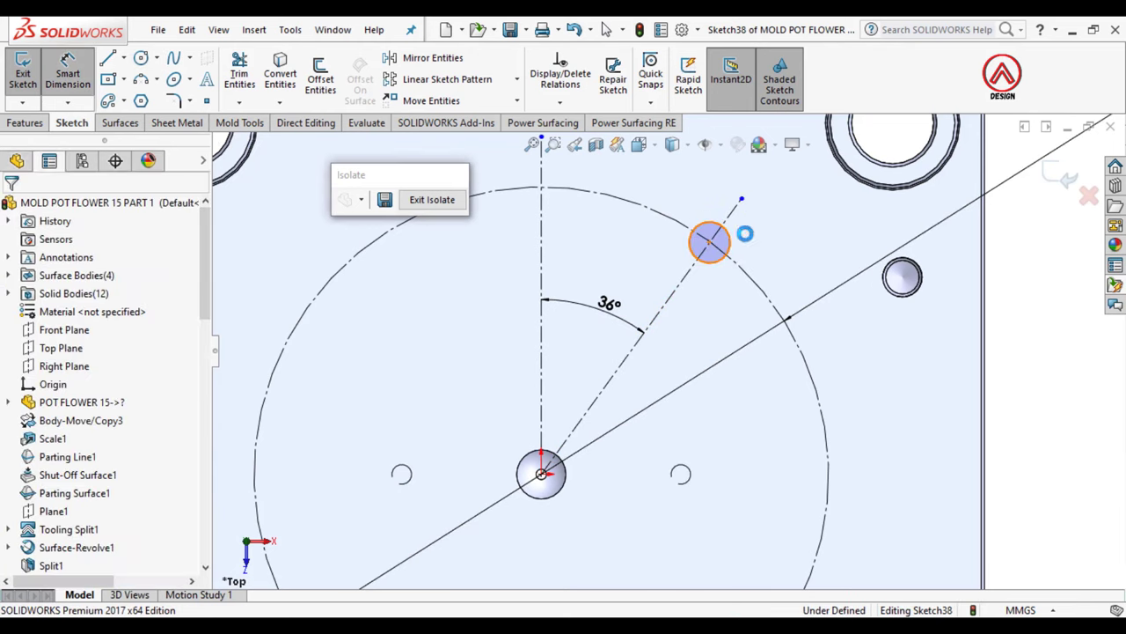
left_click(744, 233)
left_click(791, 209)
type("12")
key("Return")
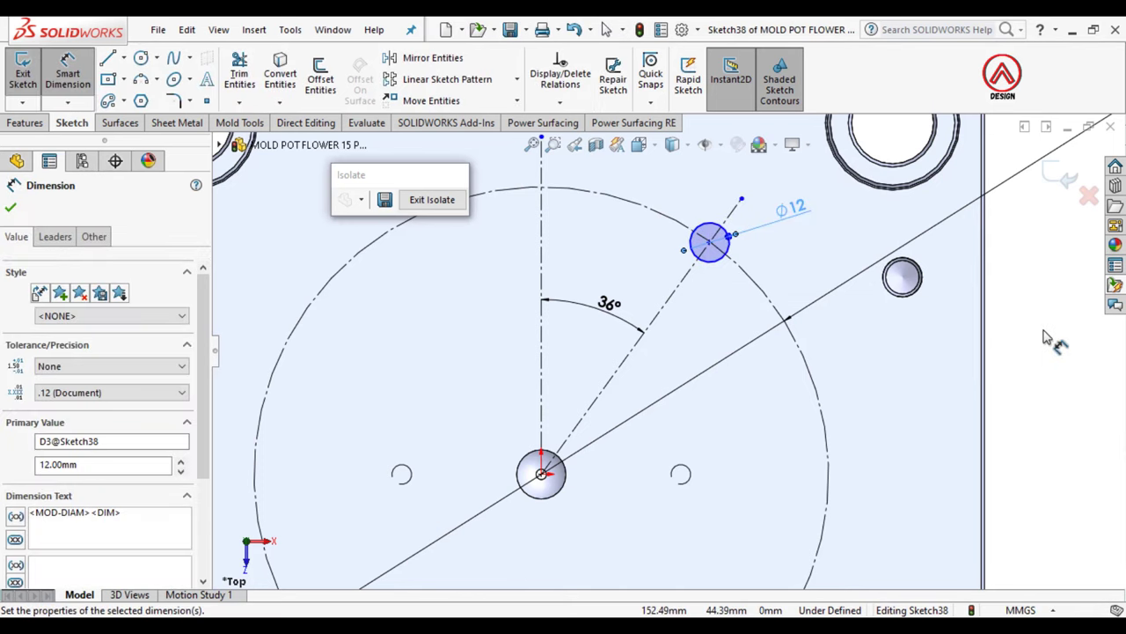
key("Escape")
scroll(704, 264, "down", 3)
scroll(616, 343, "down", 5)
Step: Fix the Ø12 circle's centre with a relation so Sketch38 is fully defined
left_click(554, 341)
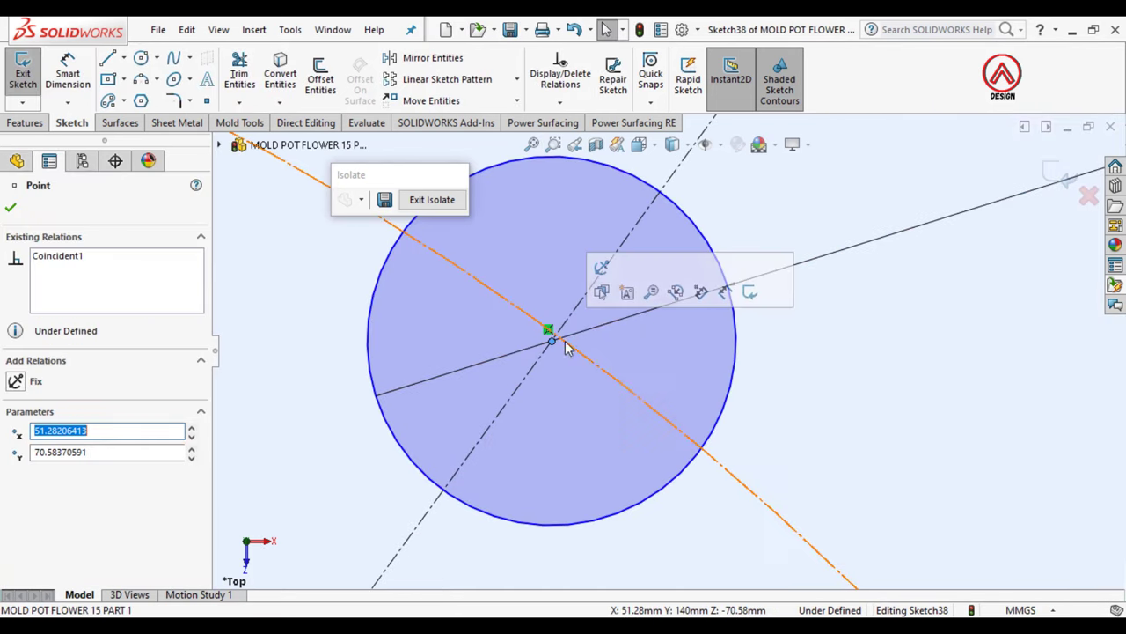
left_click(576, 330)
left_click(552, 340, "ctrl")
left_click(576, 332, "ctrl")
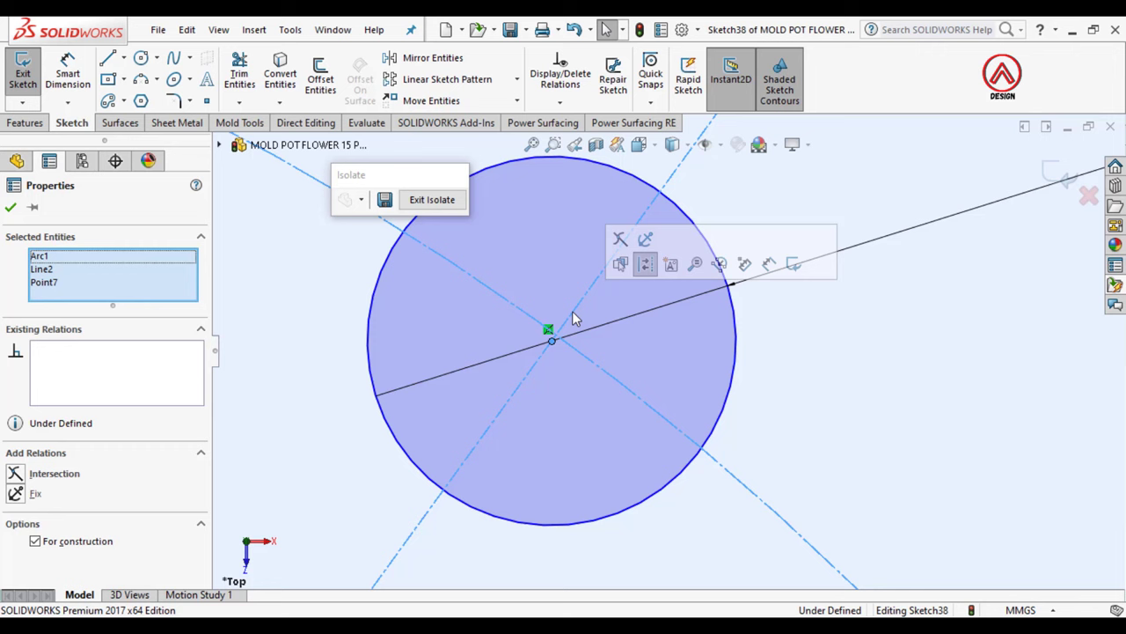
left_click(644, 251)
scroll(795, 370, "up", 3)
scroll(795, 369, "up", 4)
key("Escape")
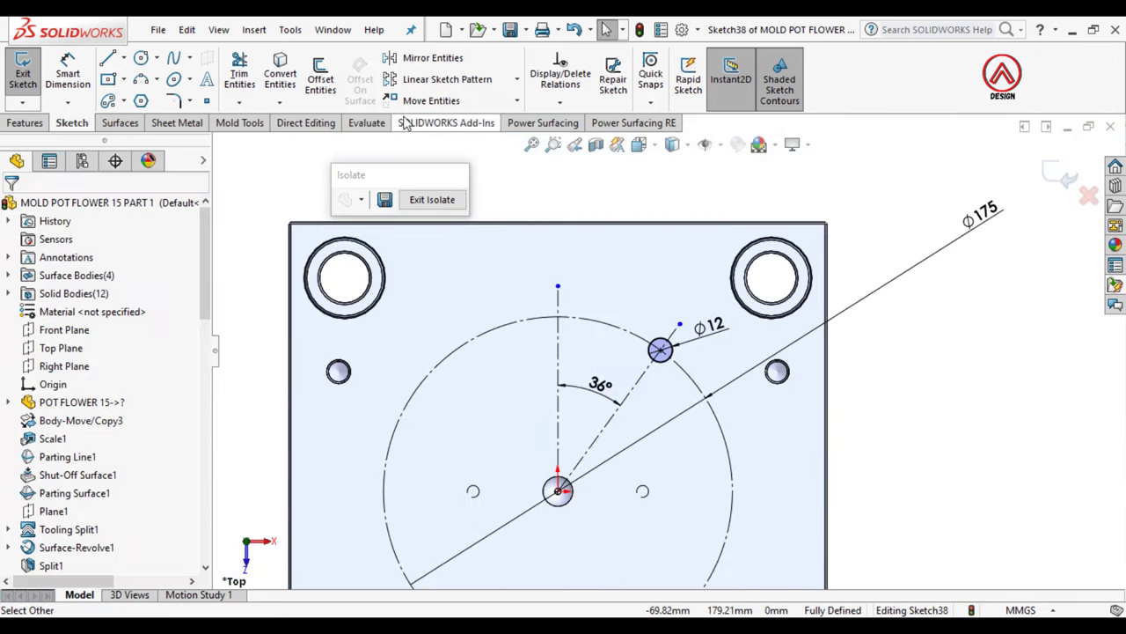
Step: Circular-pattern the Ø12 circle around the plate centre into ten equal copies
left_click(518, 81)
left_click(445, 118)
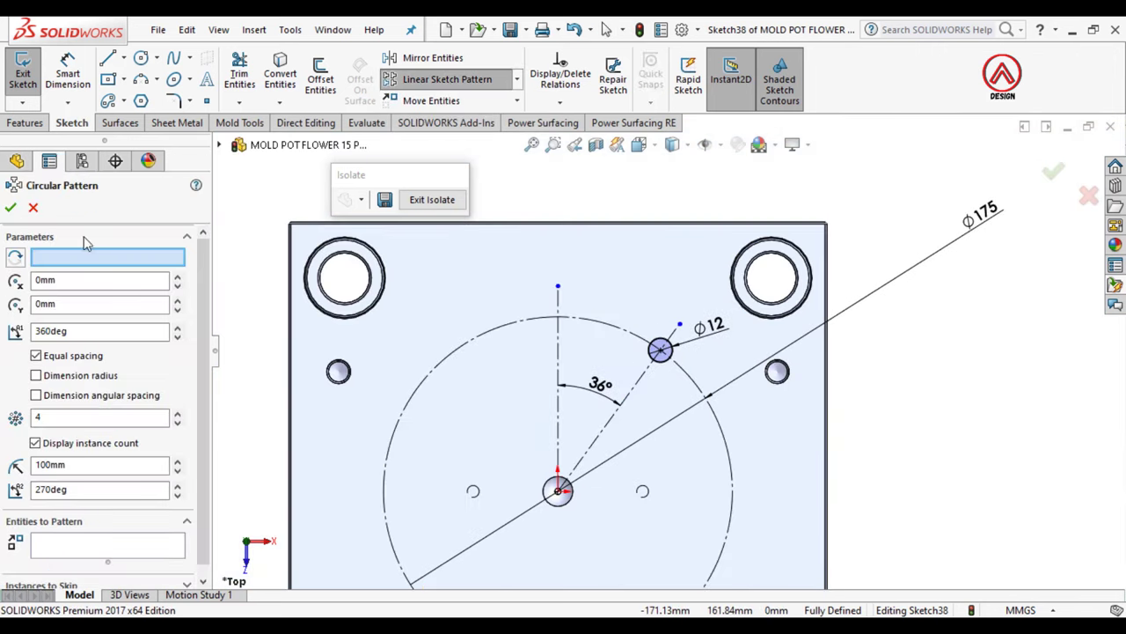
scroll(645, 425, "up", 4)
left_click(615, 420)
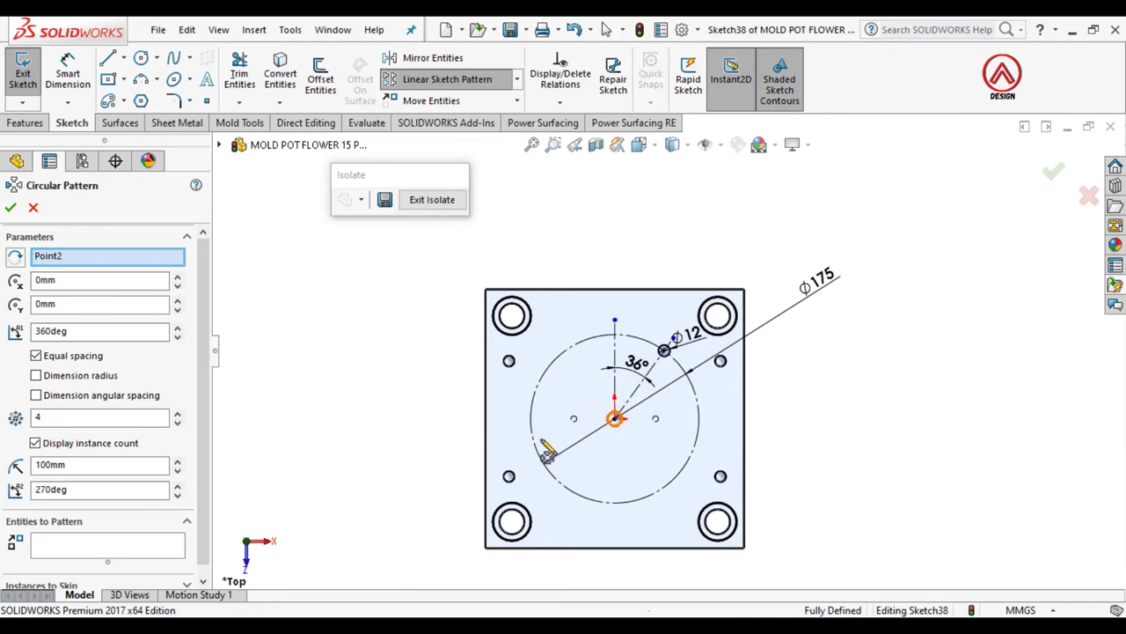
left_click(64, 557)
scroll(623, 404, "down", 3)
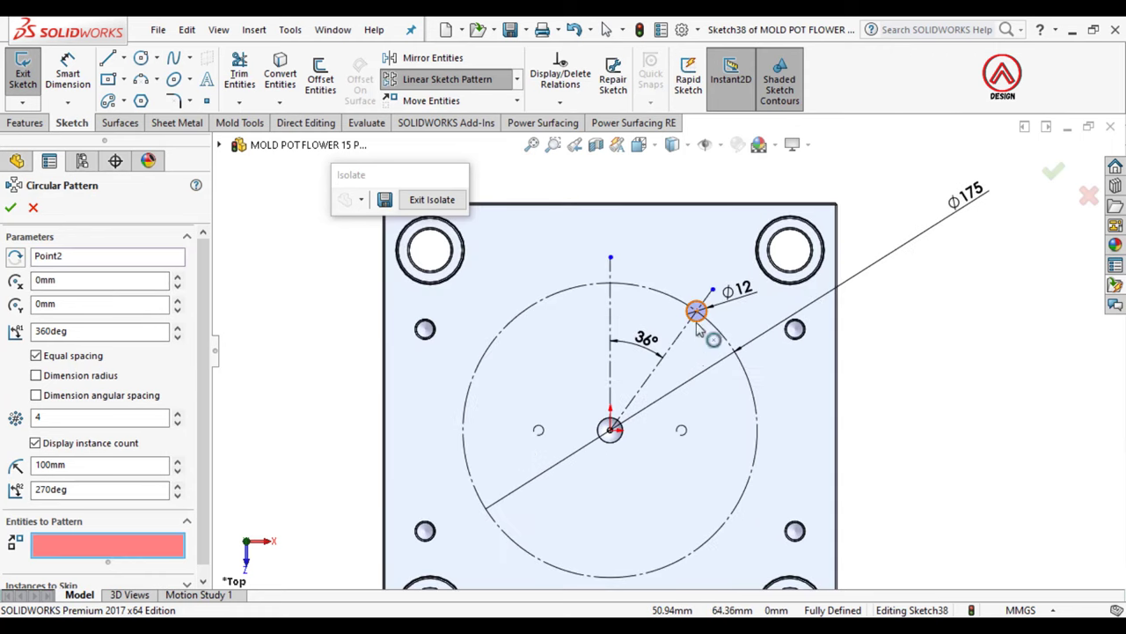
left_click(697, 324)
type("10")
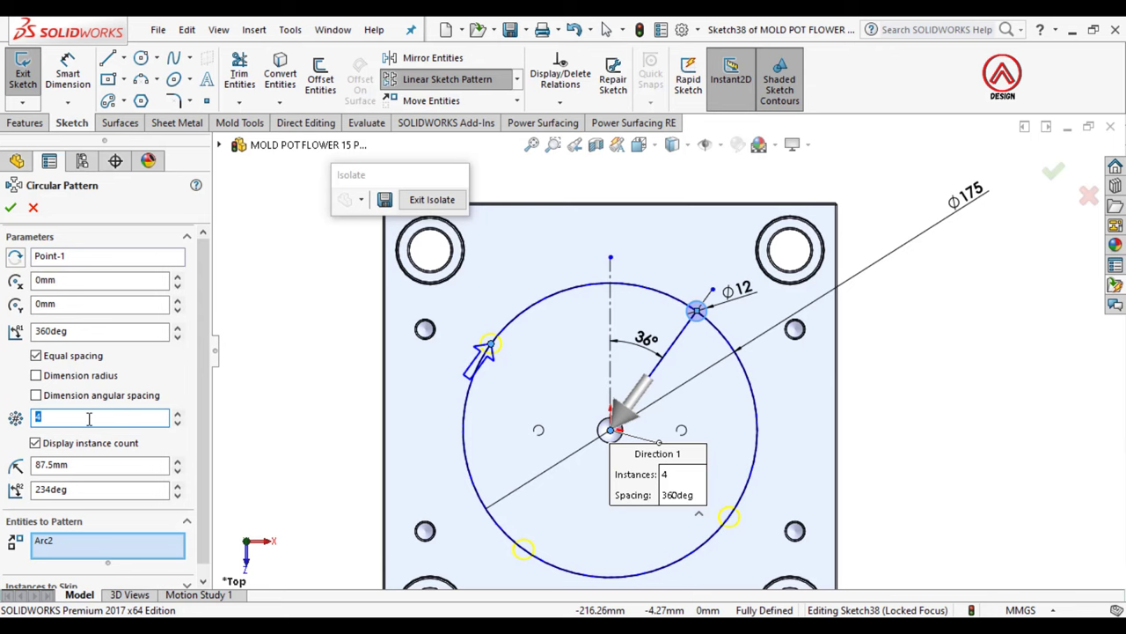
left_click(10, 207)
Step: Check a point of the hole layout, then exit Sketch38
scroll(616, 423, "down", 2)
scroll(614, 382, "down", 3)
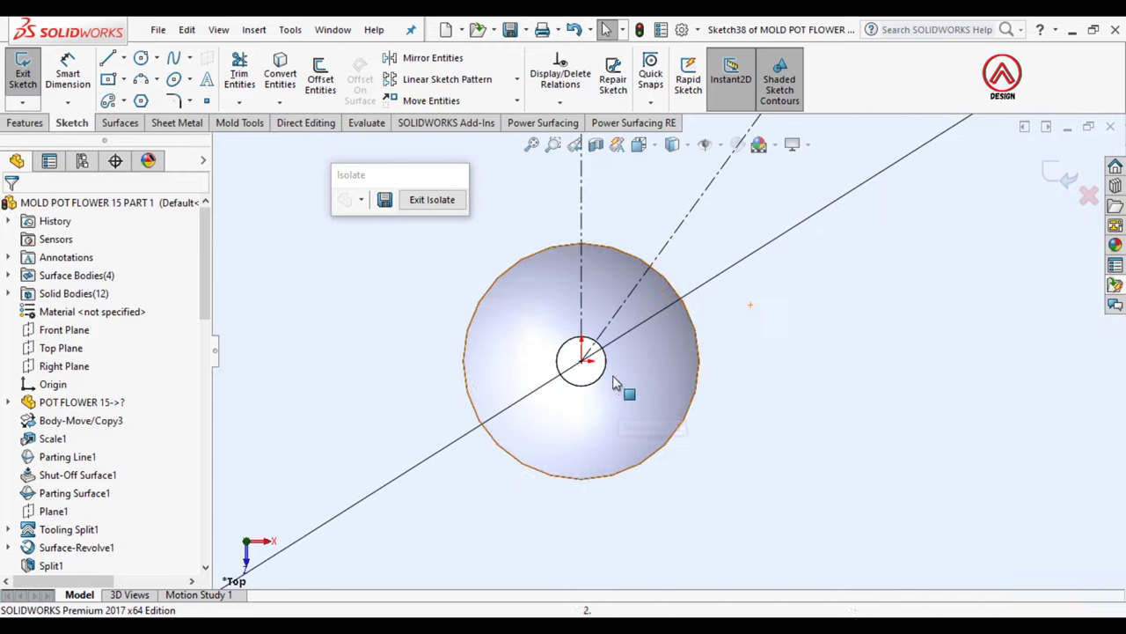
left_click(591, 369)
scroll(651, 365, "up", 2)
scroll(656, 379, "up", 2)
key("Escape")
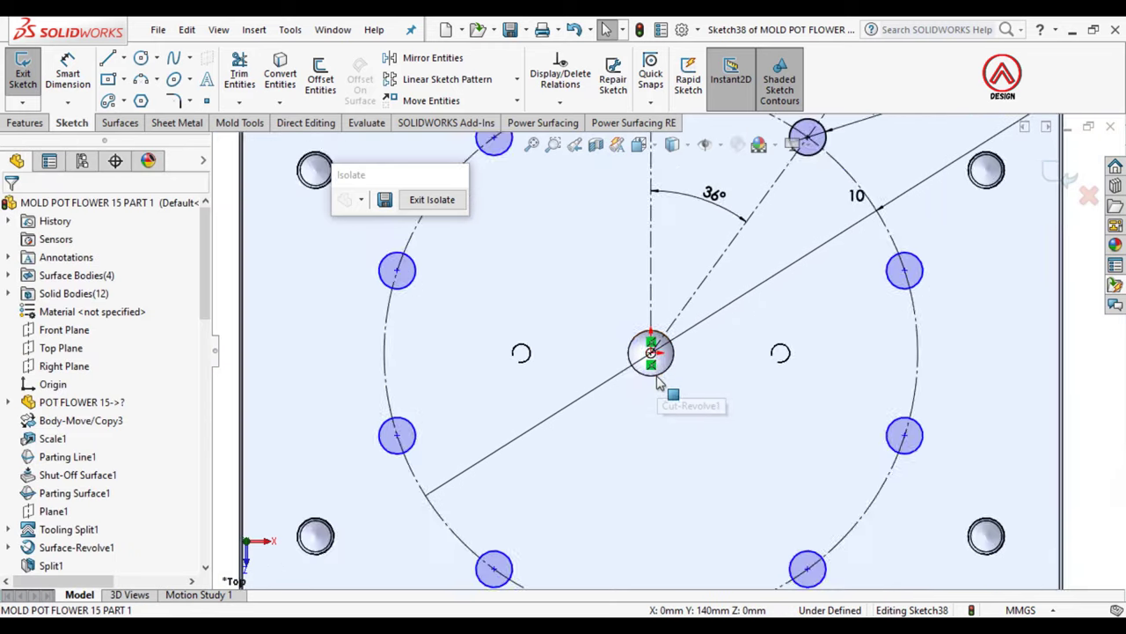
scroll(656, 378, "up", 3)
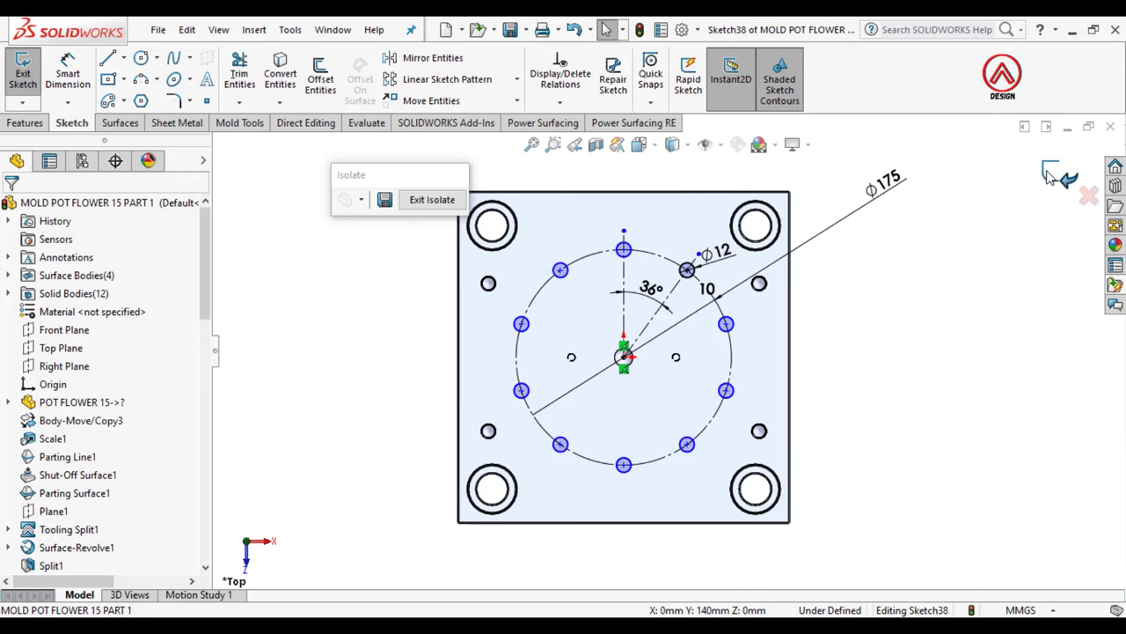
left_click(1050, 173)
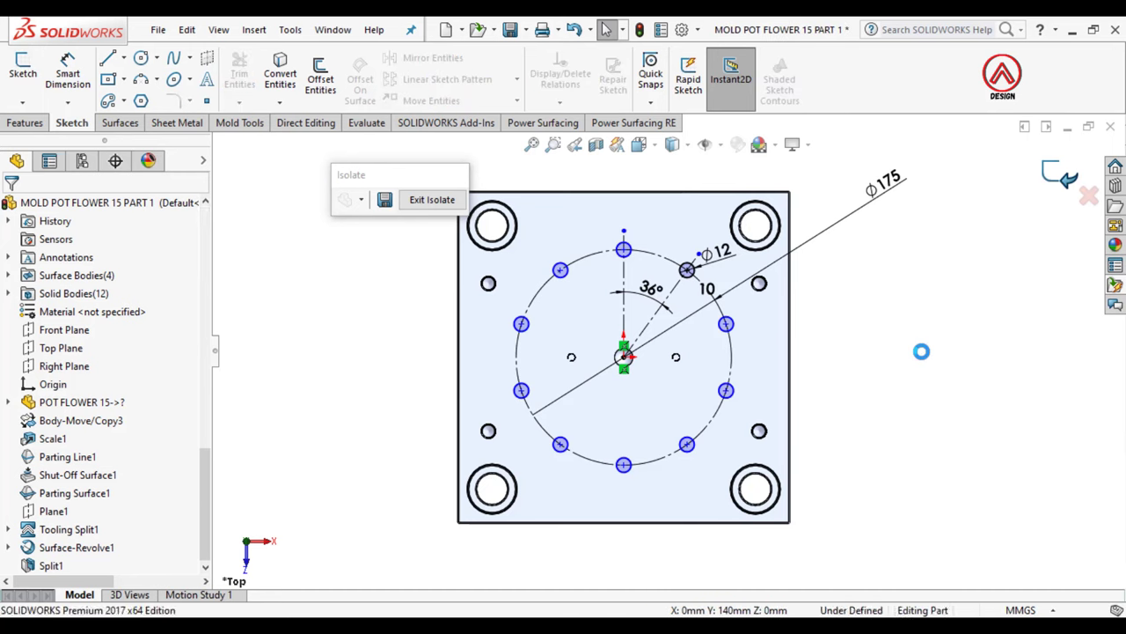
Step: Set up a Hole Wizard ISO straight hole, Ø12.0 drill size, 100 mm blind depth, on the plate face
left_click(711, 346)
left_click(25, 122)
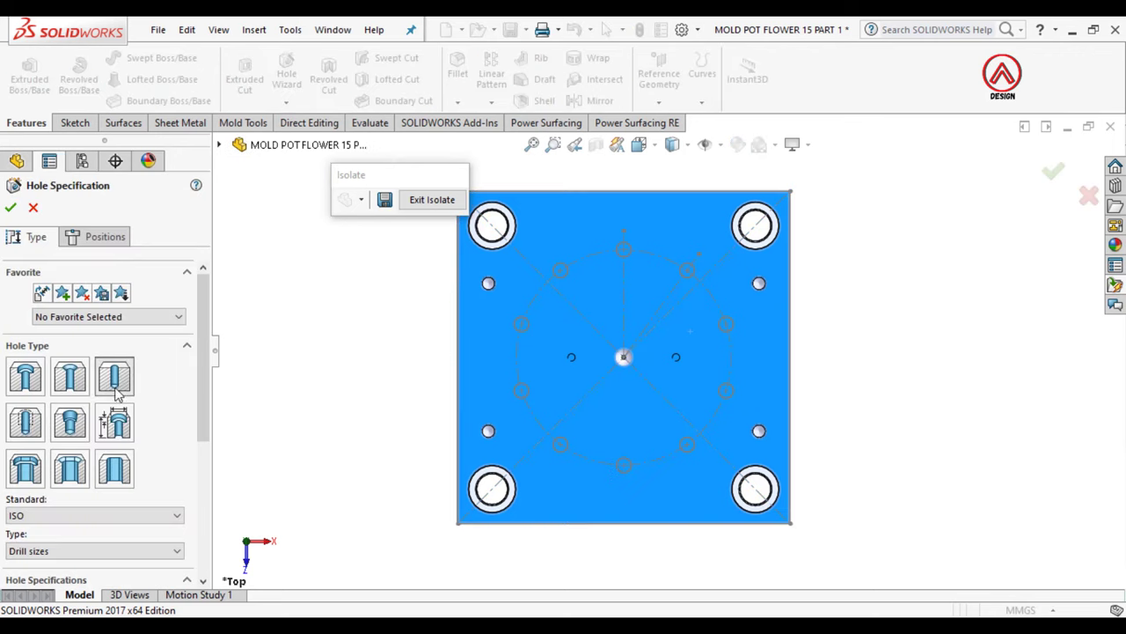
scroll(106, 423, "down", 3)
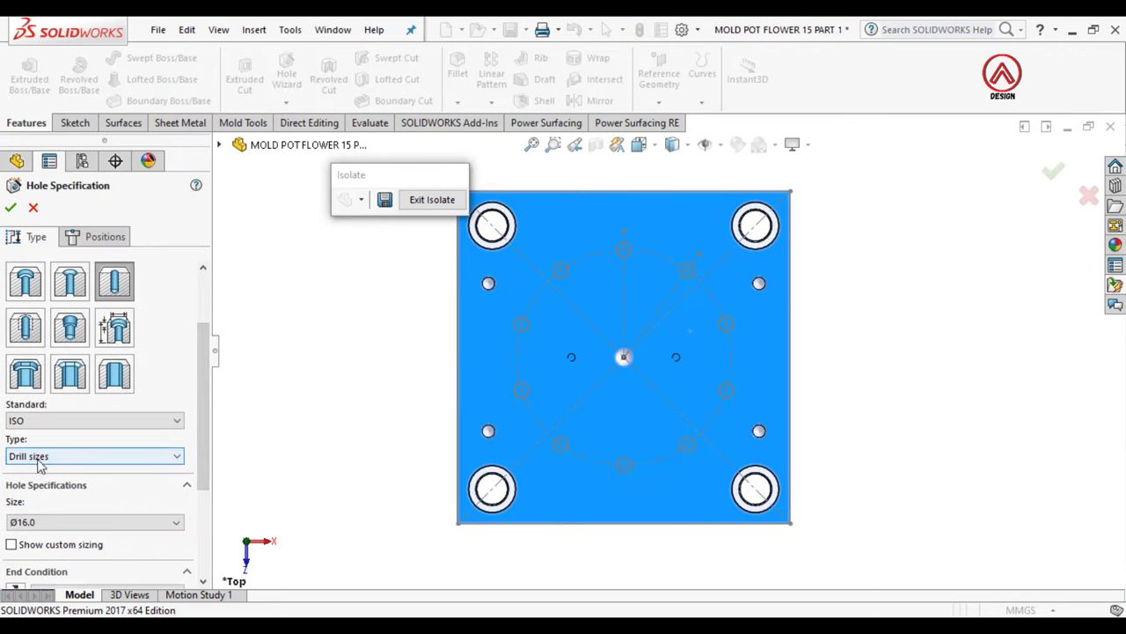
left_click(35, 522)
scroll(37, 413, "up", 3)
scroll(37, 407, "up", 1)
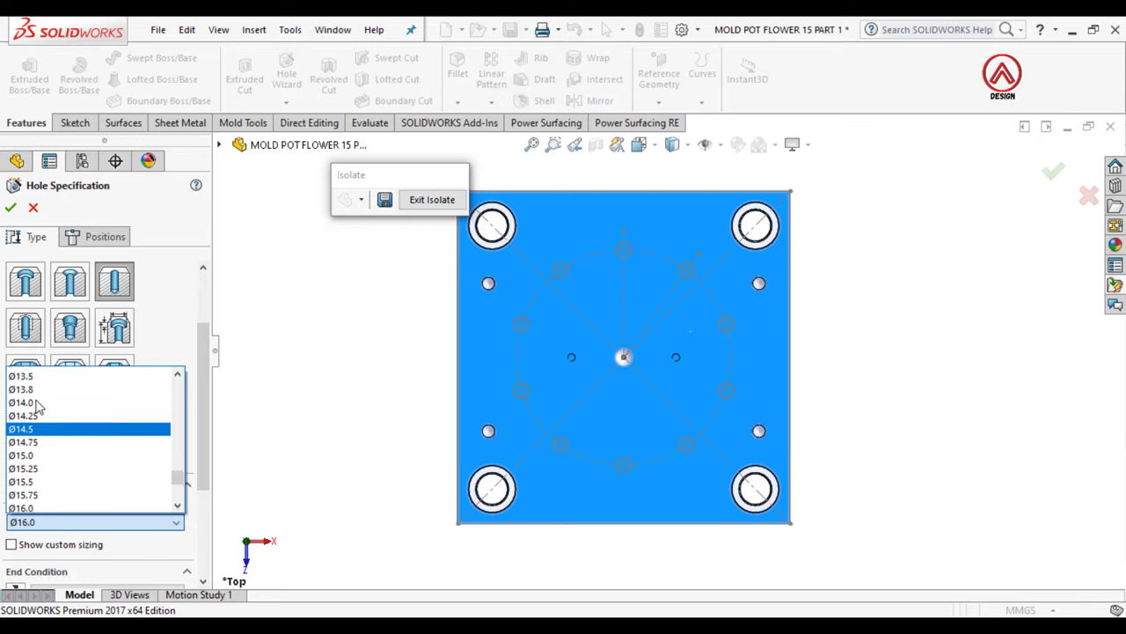
scroll(37, 406, "up", 1)
scroll(37, 396, "up", 1)
left_click(37, 387)
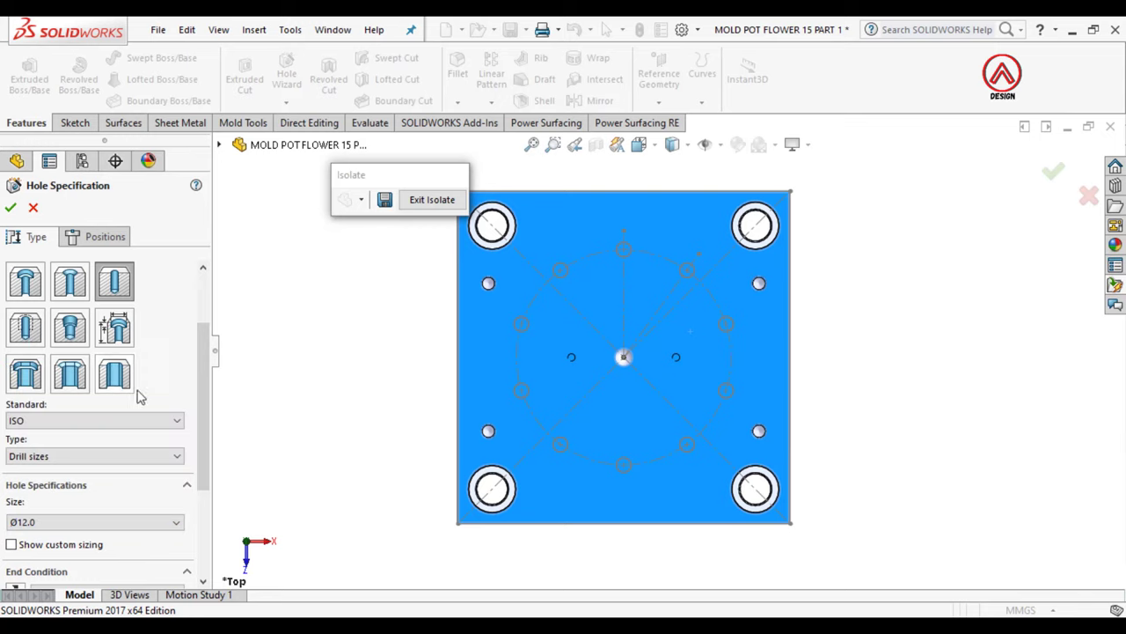
left_click_drag(199, 419, 199, 526)
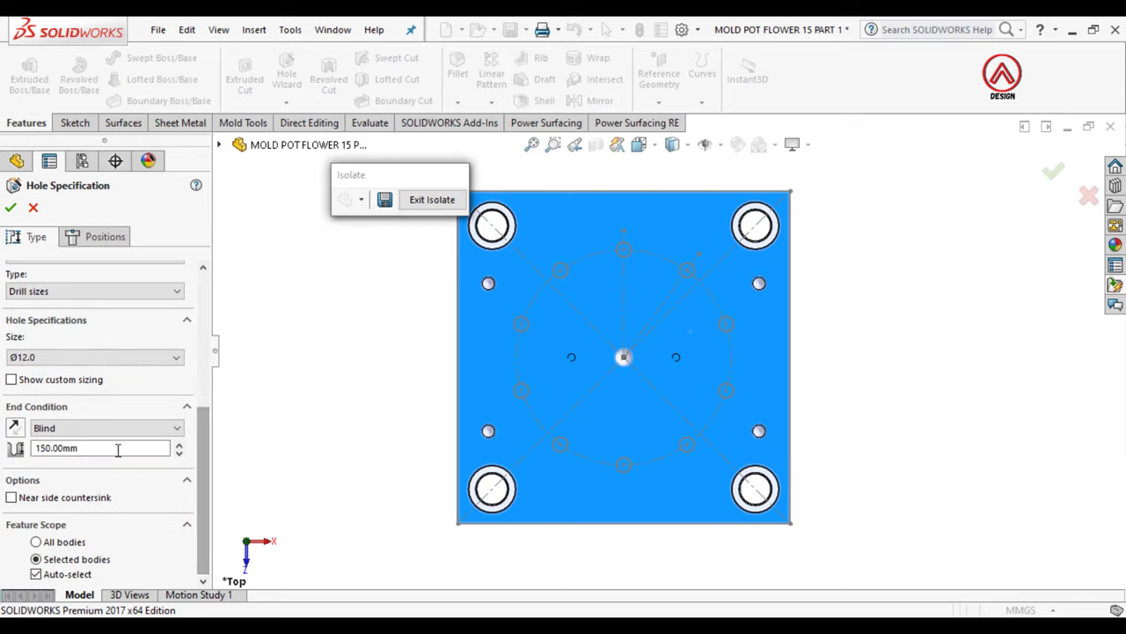
left_click(118, 449)
type("100")
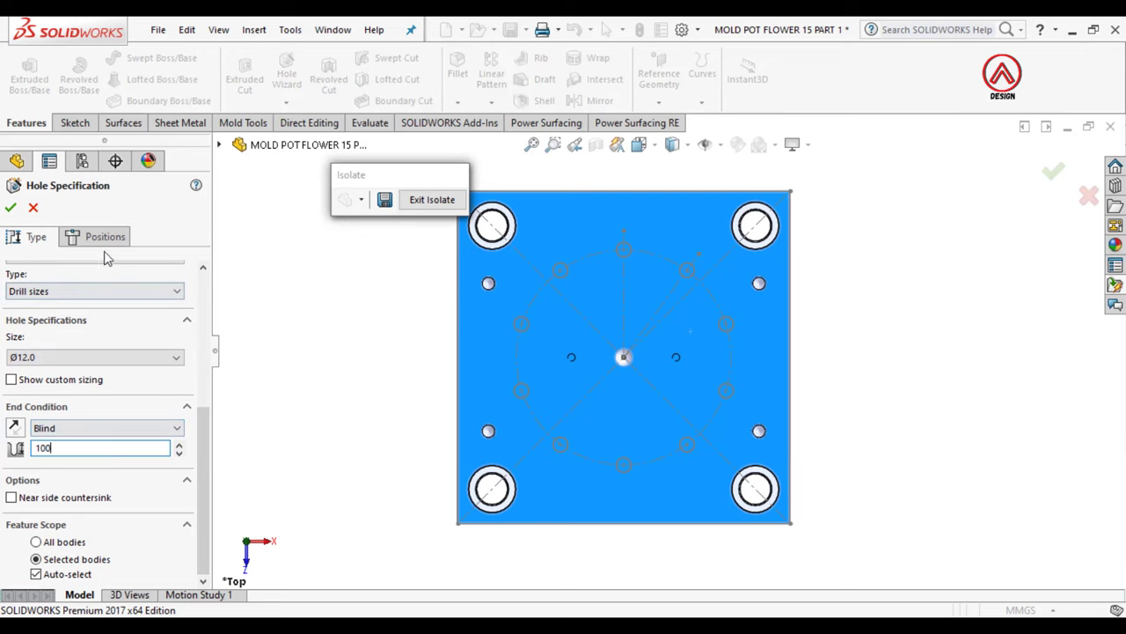
left_click(74, 239)
Step: Place the Ø12 holes at each point on the Ø175 pitch circle and confirm the hole feature
scroll(588, 268, "down", 4)
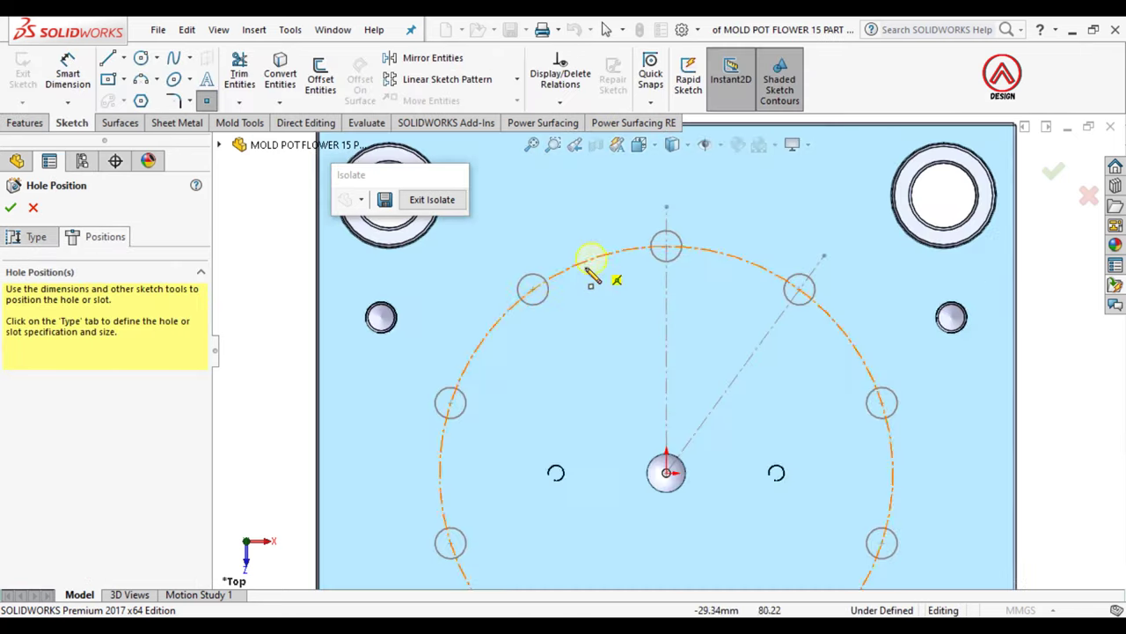
left_click(449, 403)
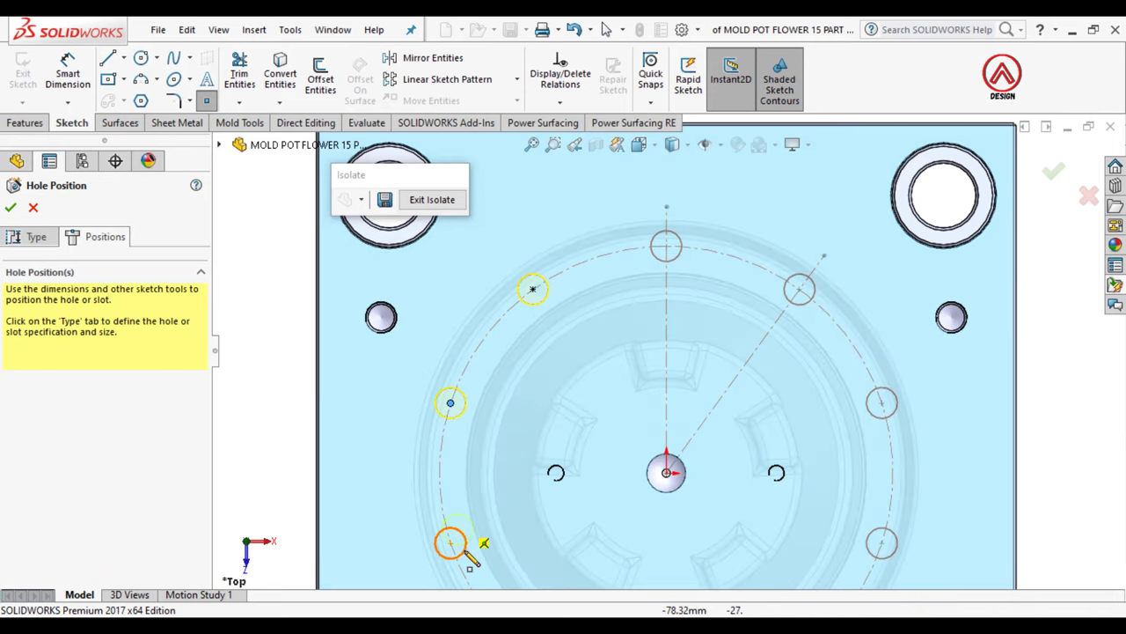
left_click(449, 543)
scroll(630, 489, "up", 3)
scroll(624, 481, "up", 1)
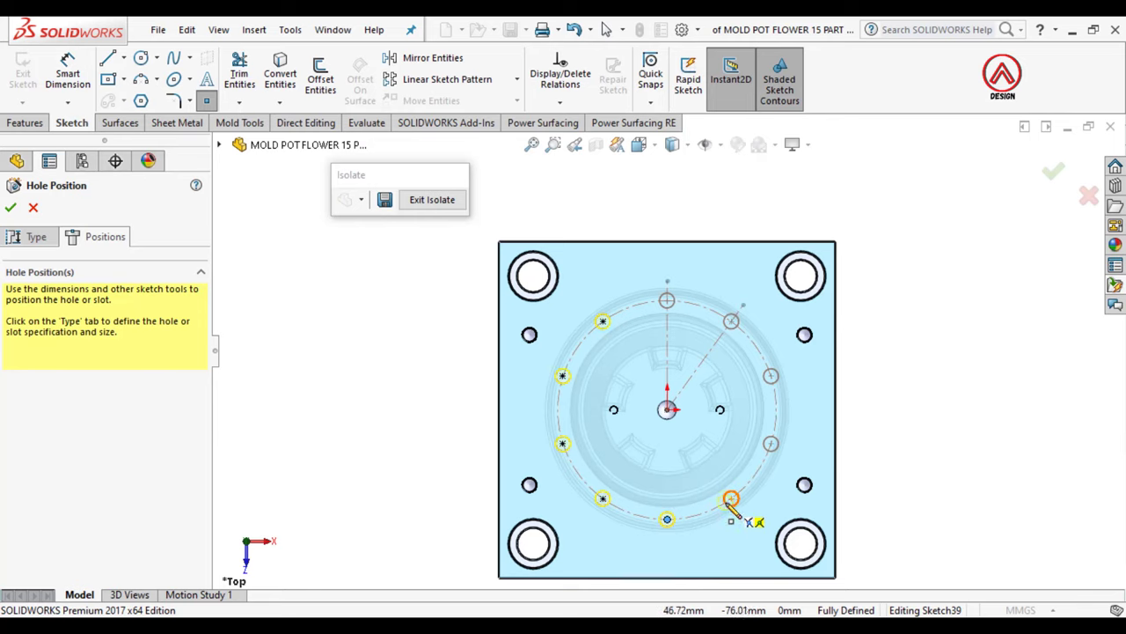
left_click(771, 444)
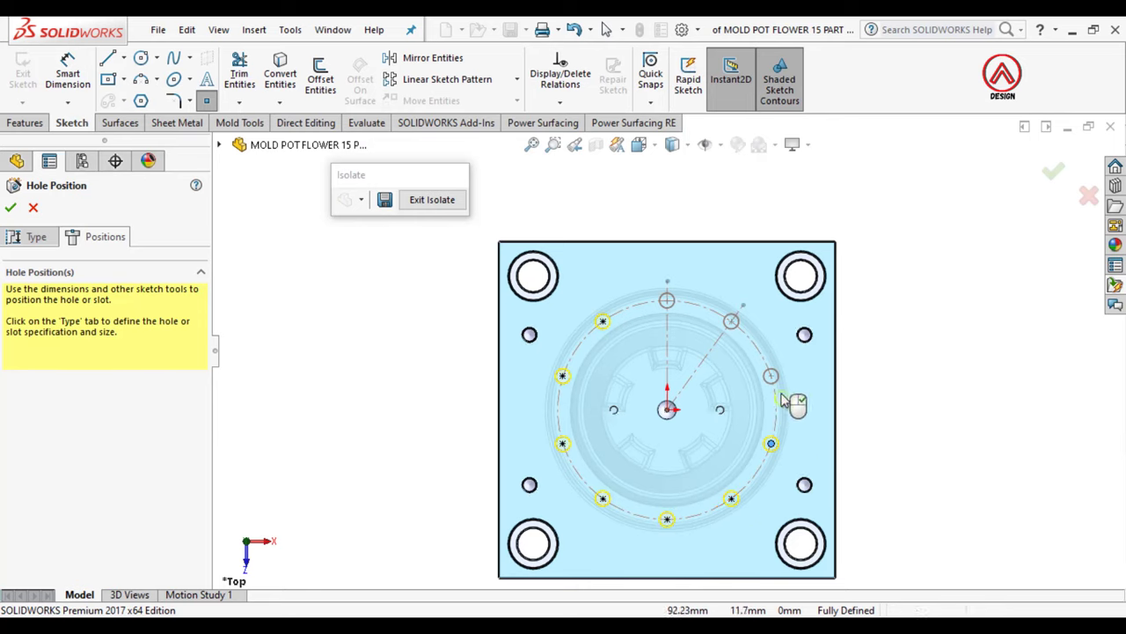
left_click(772, 377)
left_click(732, 323)
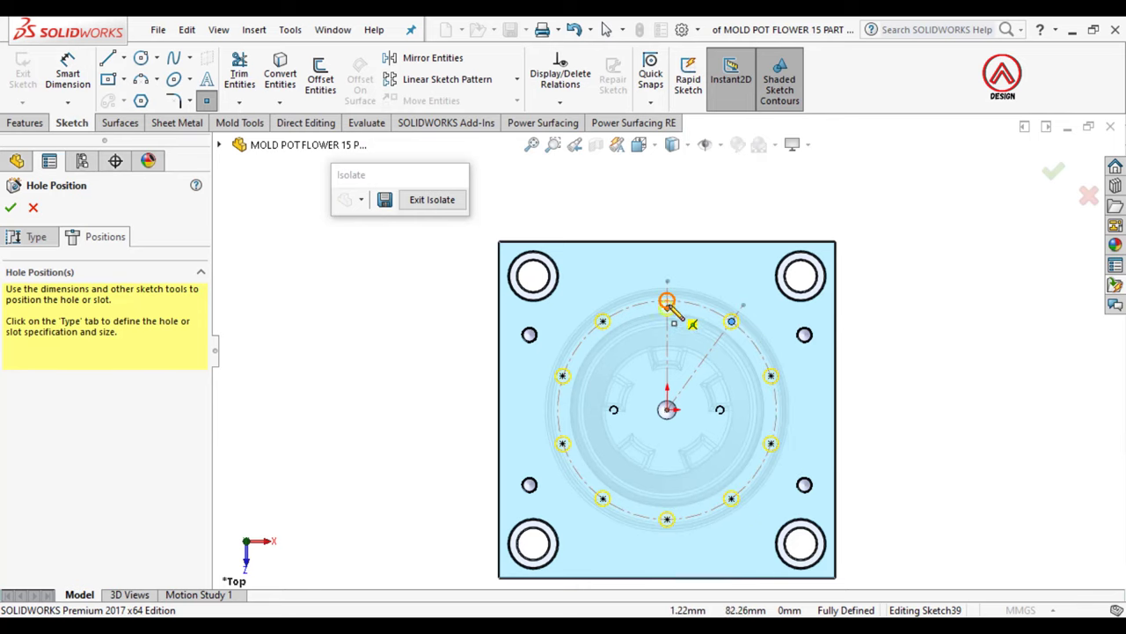
middle_click_drag(667, 301, 581, 211)
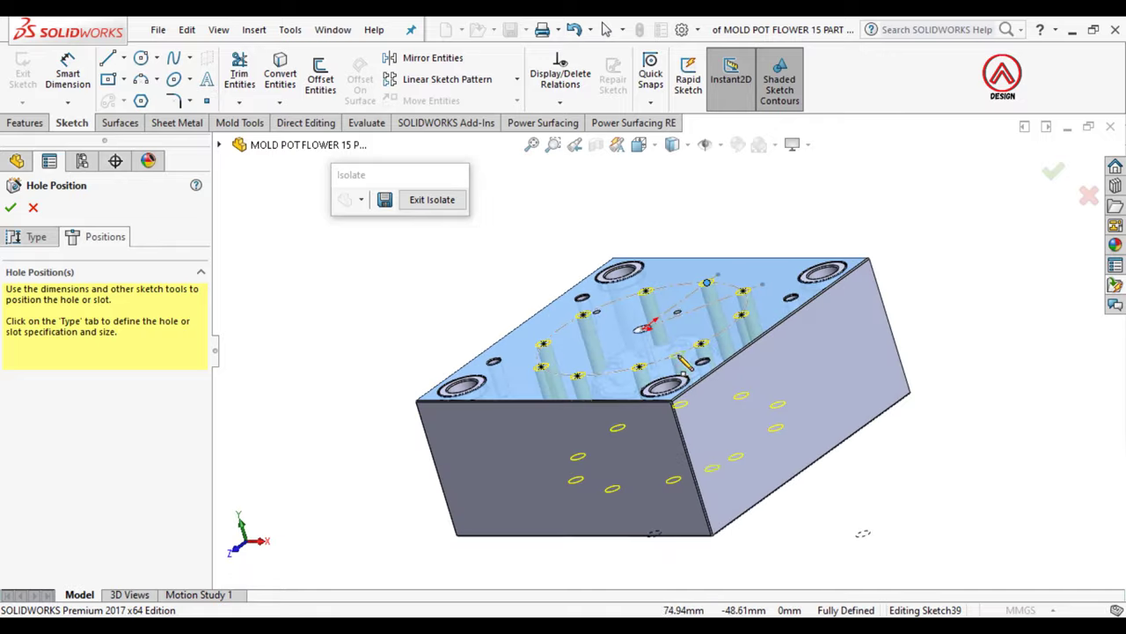
left_click(12, 210)
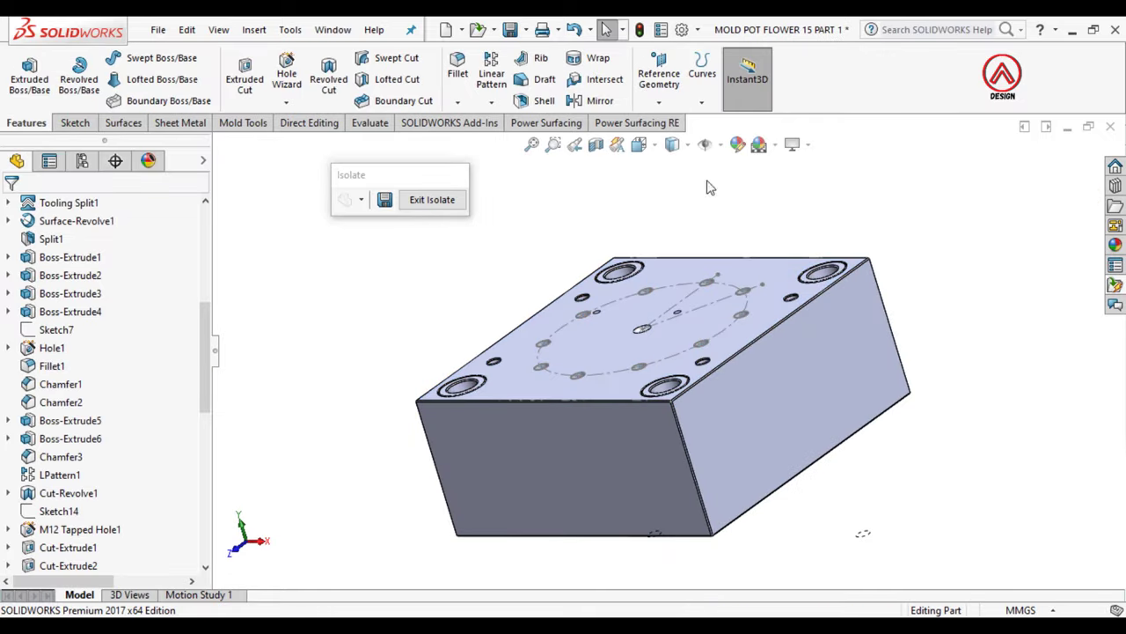
left_click(675, 145)
left_click(675, 238)
mouse_move(651, 335)
middle_mouse_down()
mouse_move(641, 379)
mouse_move(708, 405)
middle_mouse_up()
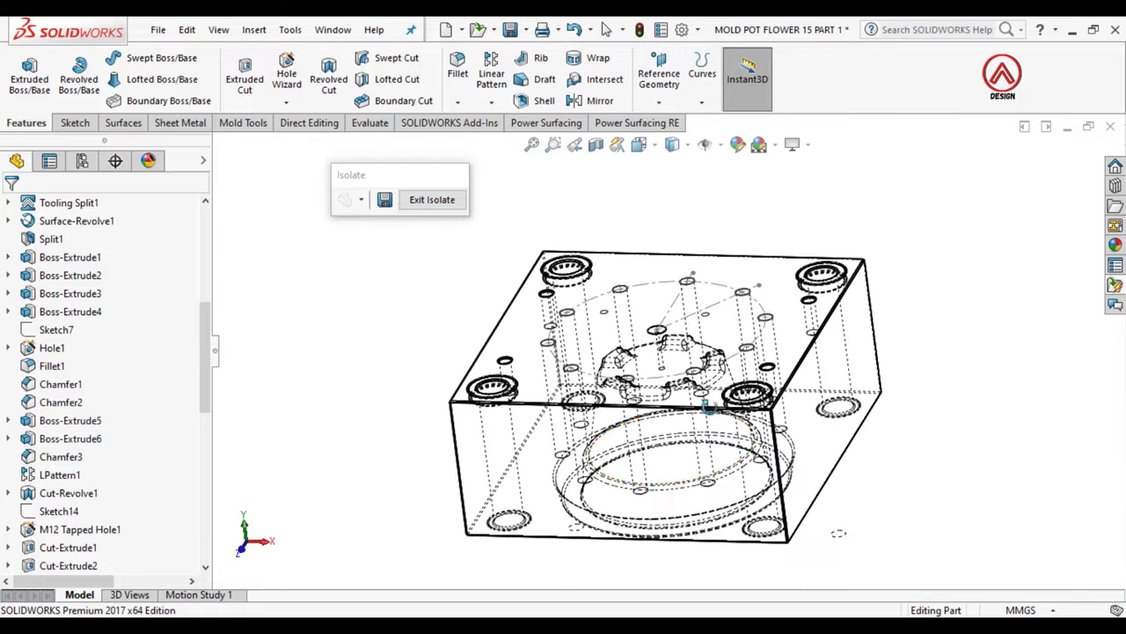
left_click(673, 144)
left_click(669, 177)
left_click(675, 146)
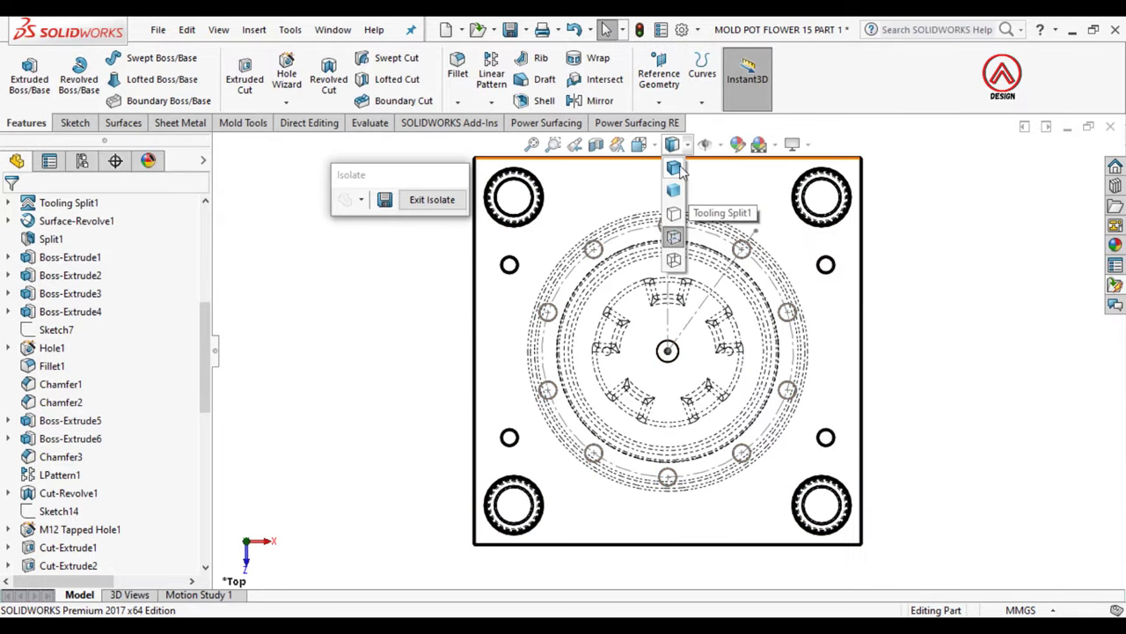
left_click(675, 175)
key("f")
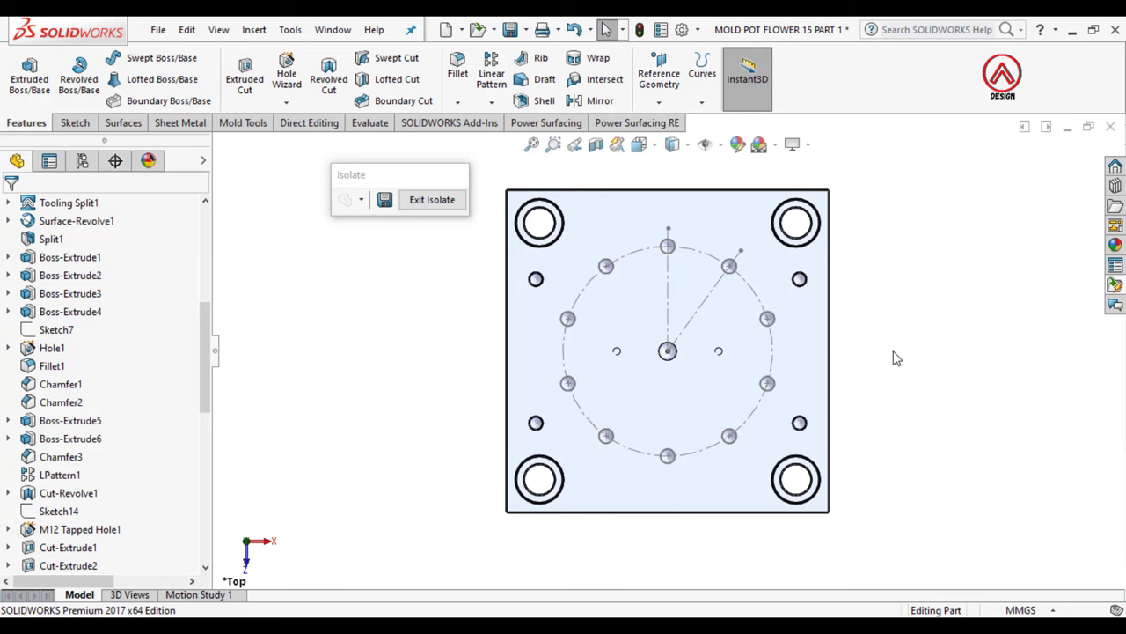
scroll(729, 347, "down", 2)
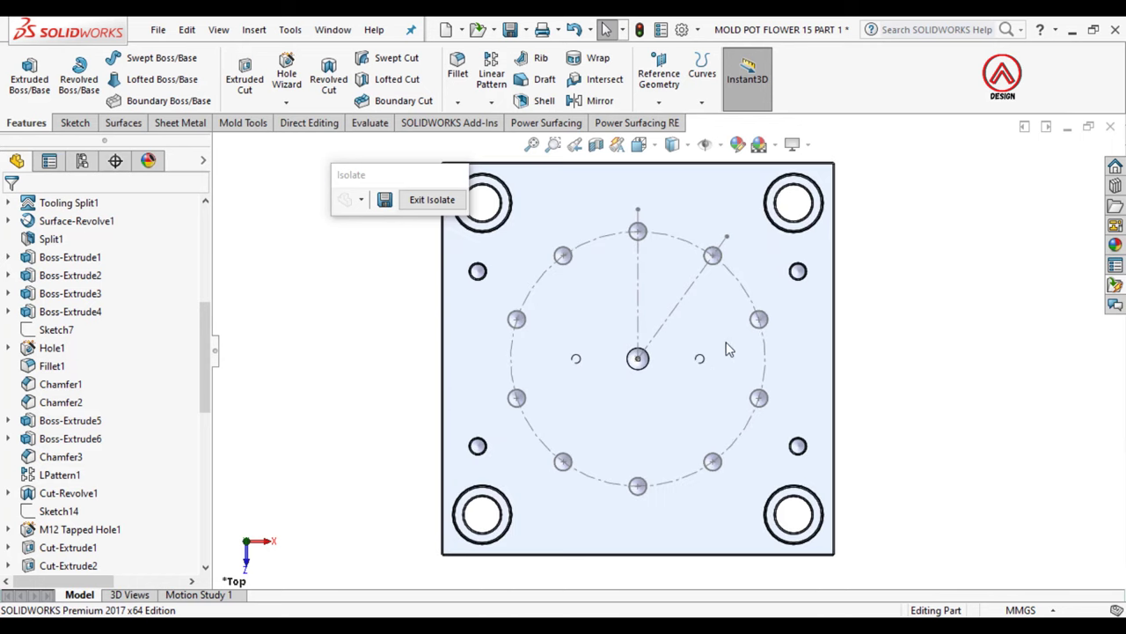
left_click(719, 349)
Step: Sketch a 3 Point Arc Slot spanning 324° along the pitch circle on the plate face
left_click(75, 123)
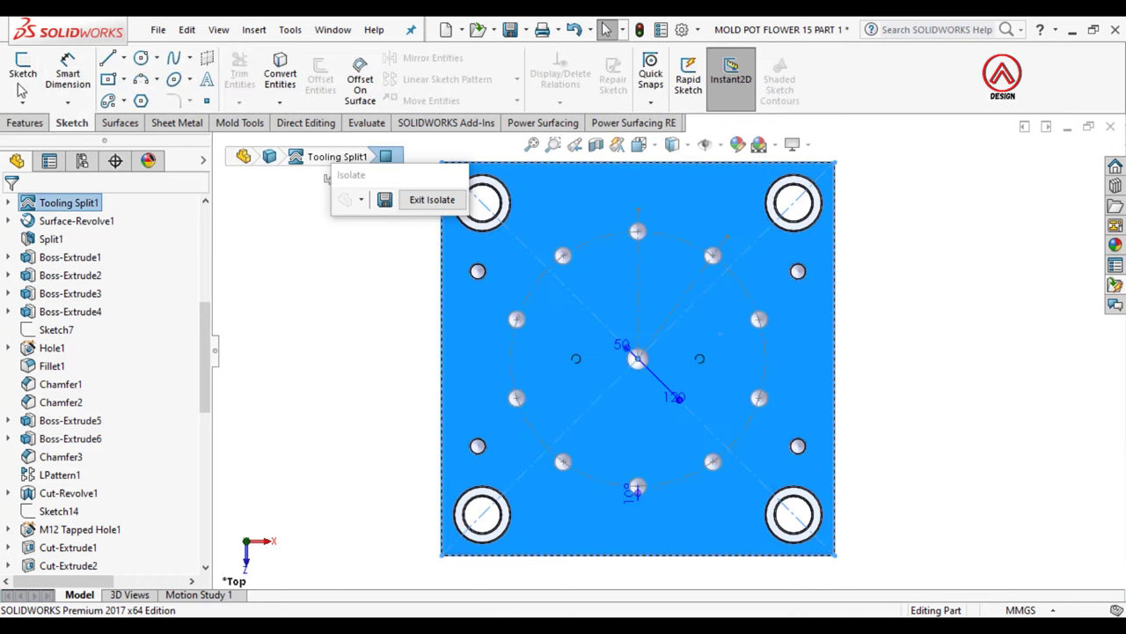
left_click(23, 72)
left_click(124, 101)
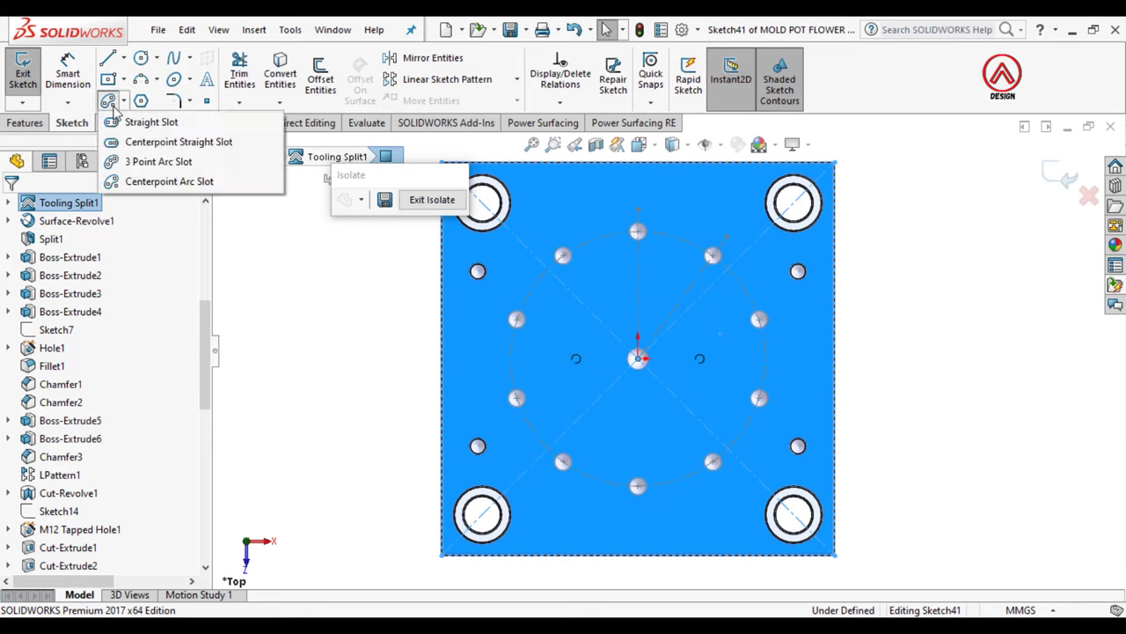
left_click(109, 102)
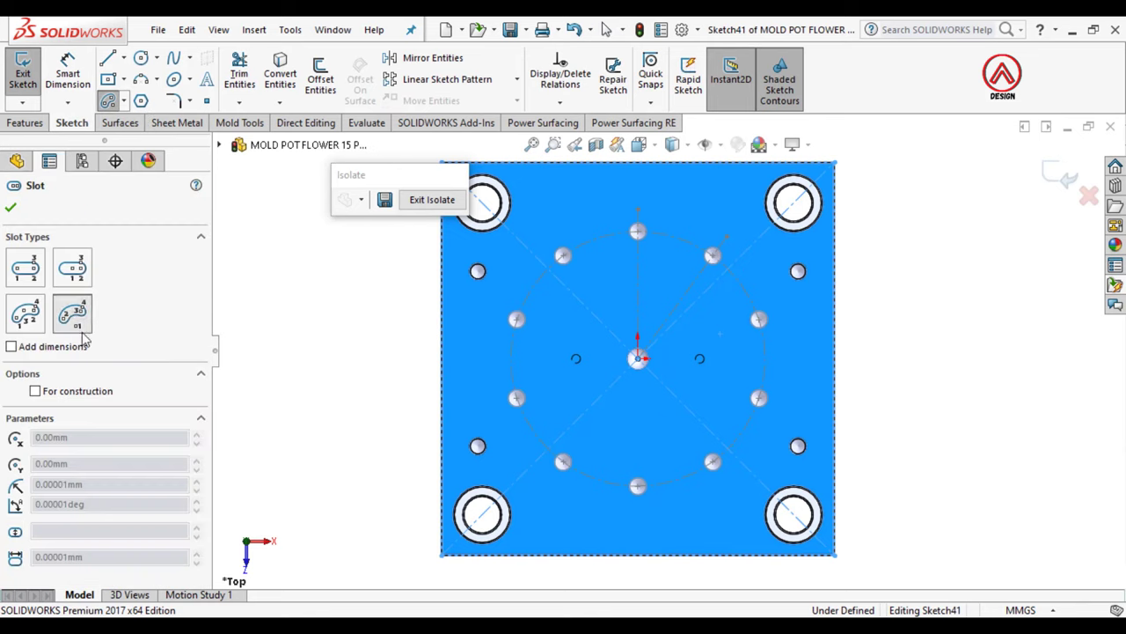
left_click(36, 325)
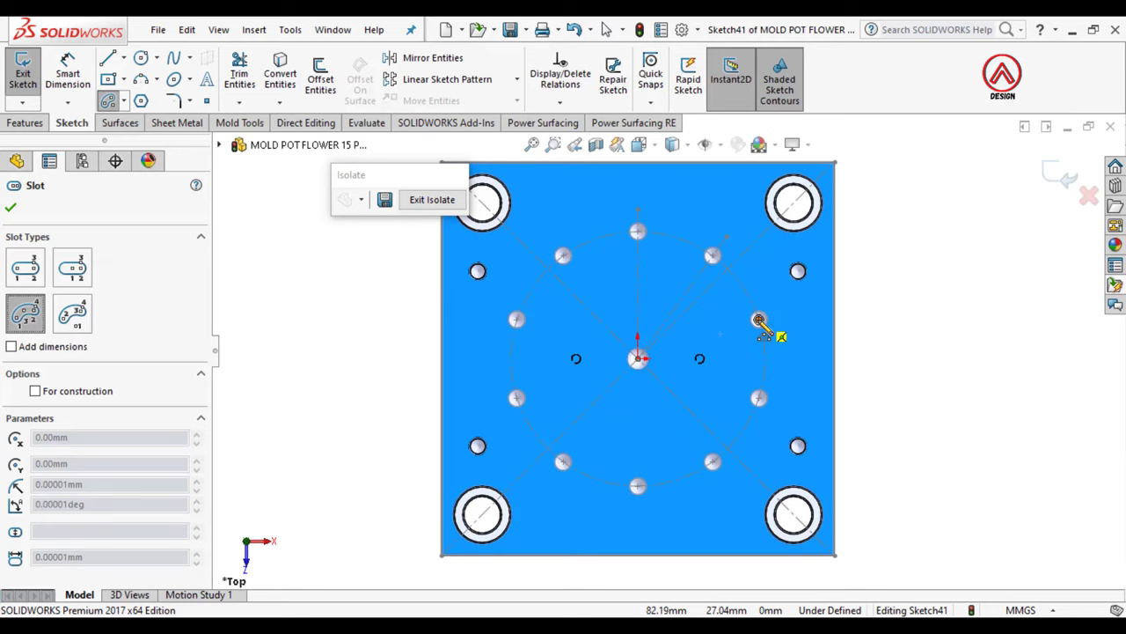
left_click(758, 397)
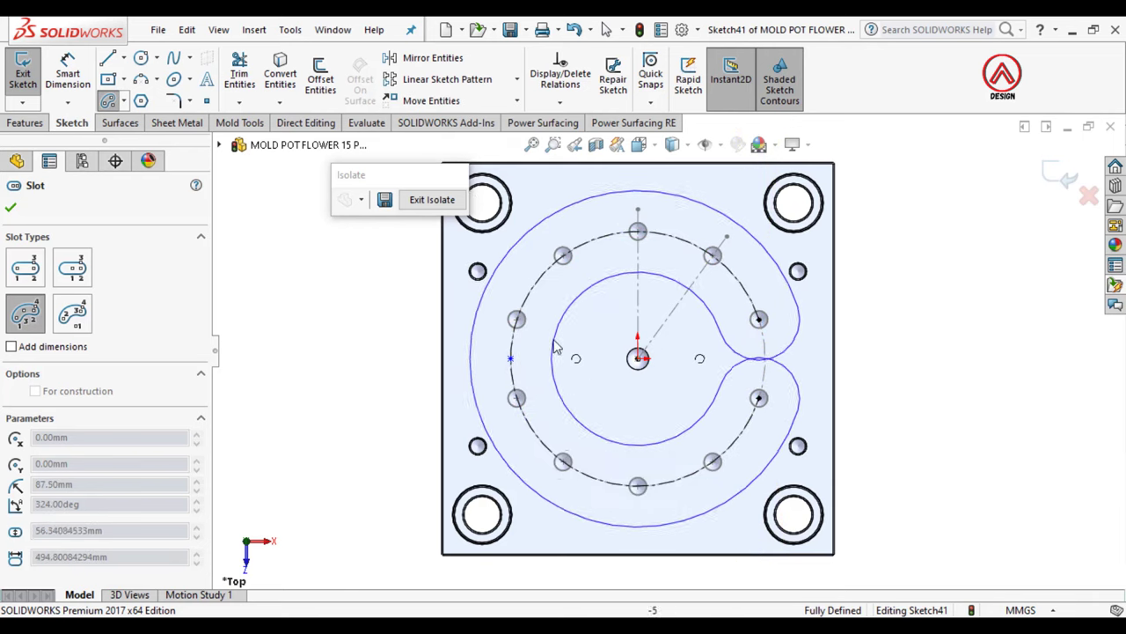
left_click(502, 322)
key("Escape")
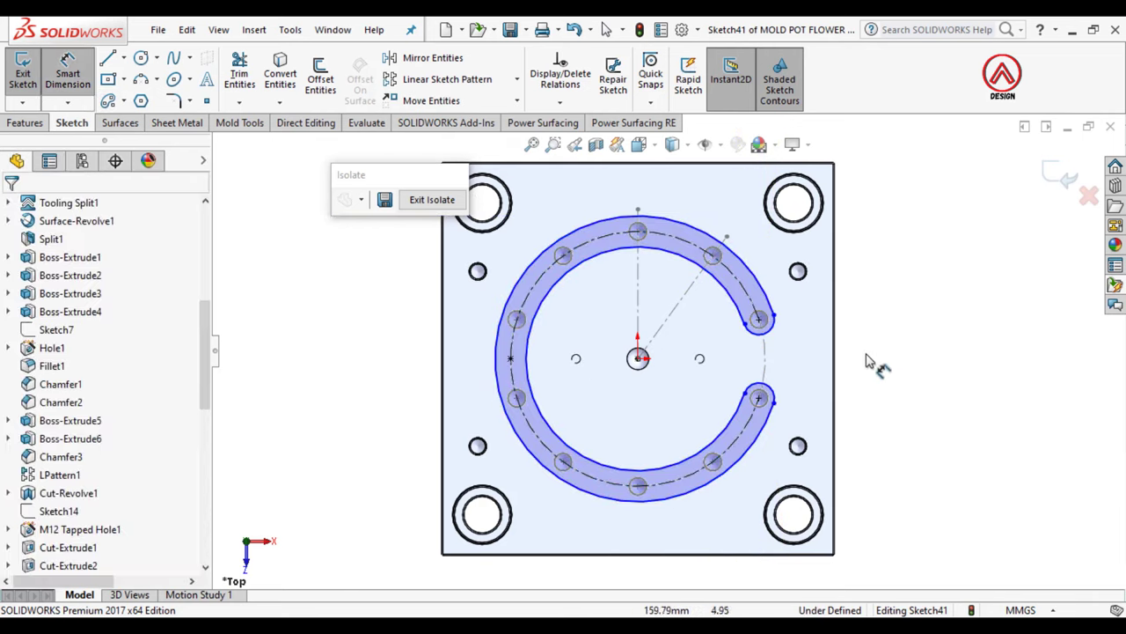
Step: Dimension the slot's end radius as R6
scroll(844, 360, "down", 2)
left_click(711, 319)
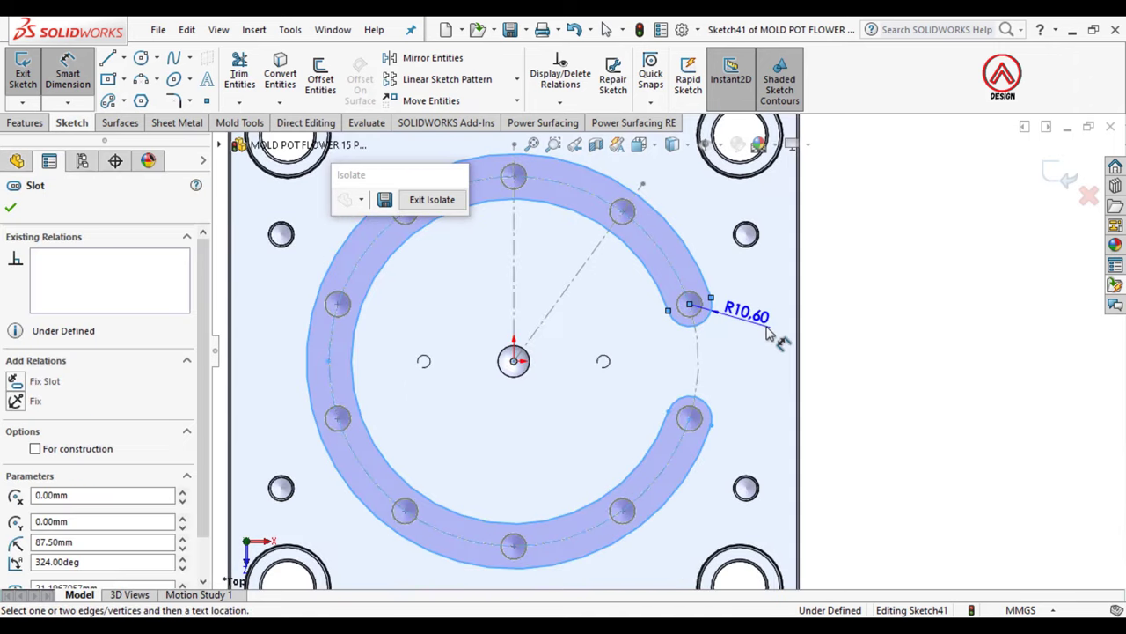
left_click(858, 348)
key("Return")
key("Return")
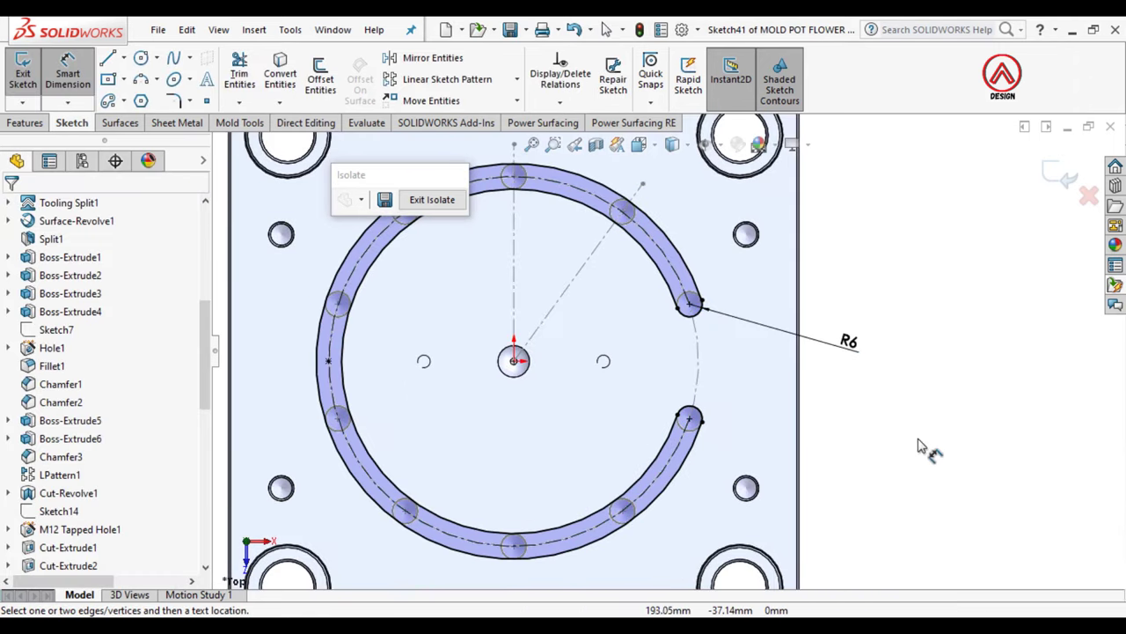
left_click(25, 124)
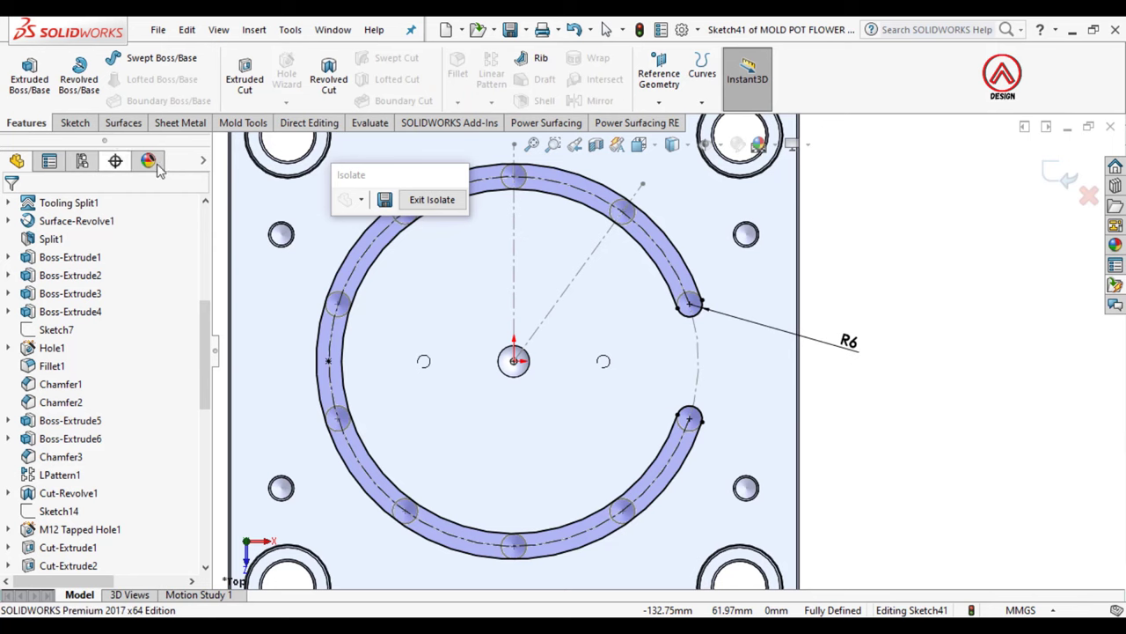
Step: Cut-extrude the R6 arc slot 8 mm deep into the plate over the ring of holes
left_click(245, 79)
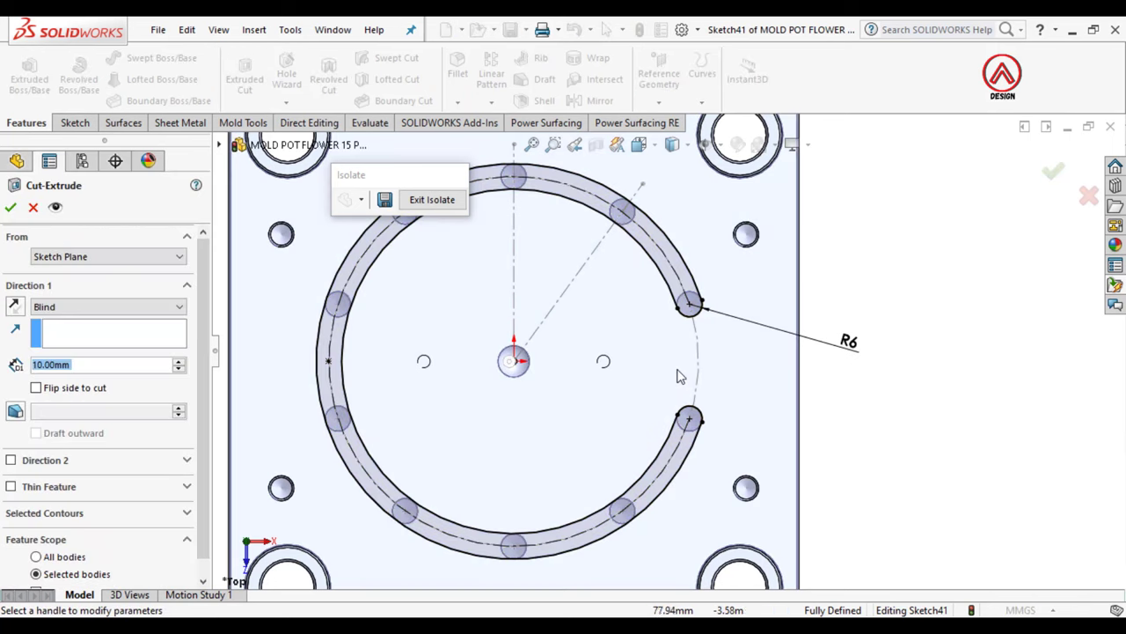
double_click(85, 364)
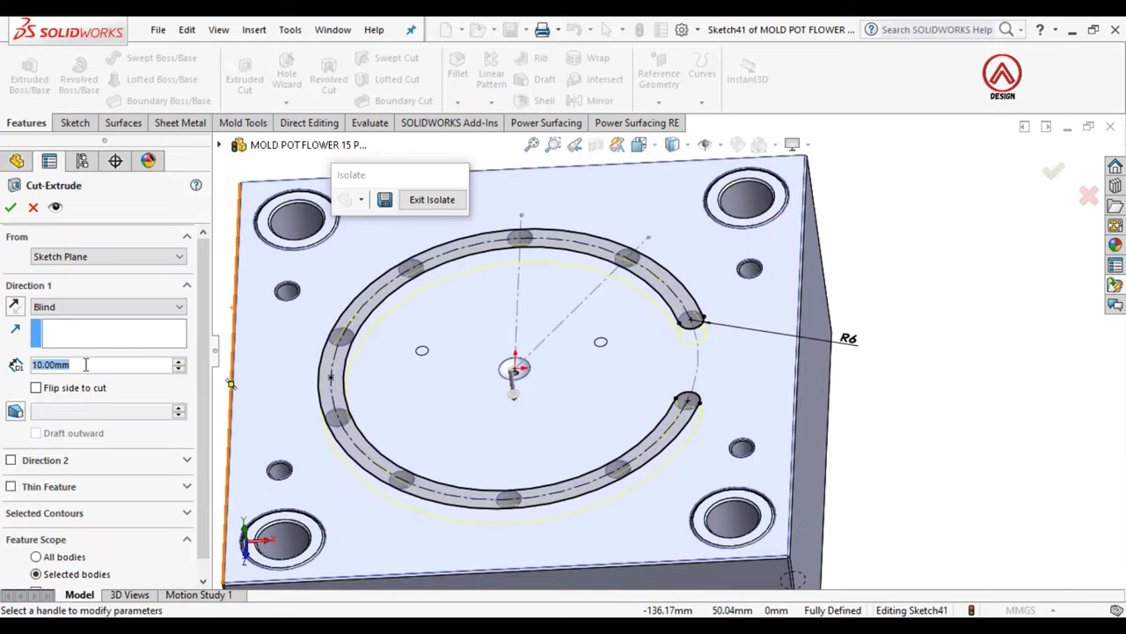
type("8")
key("Return")
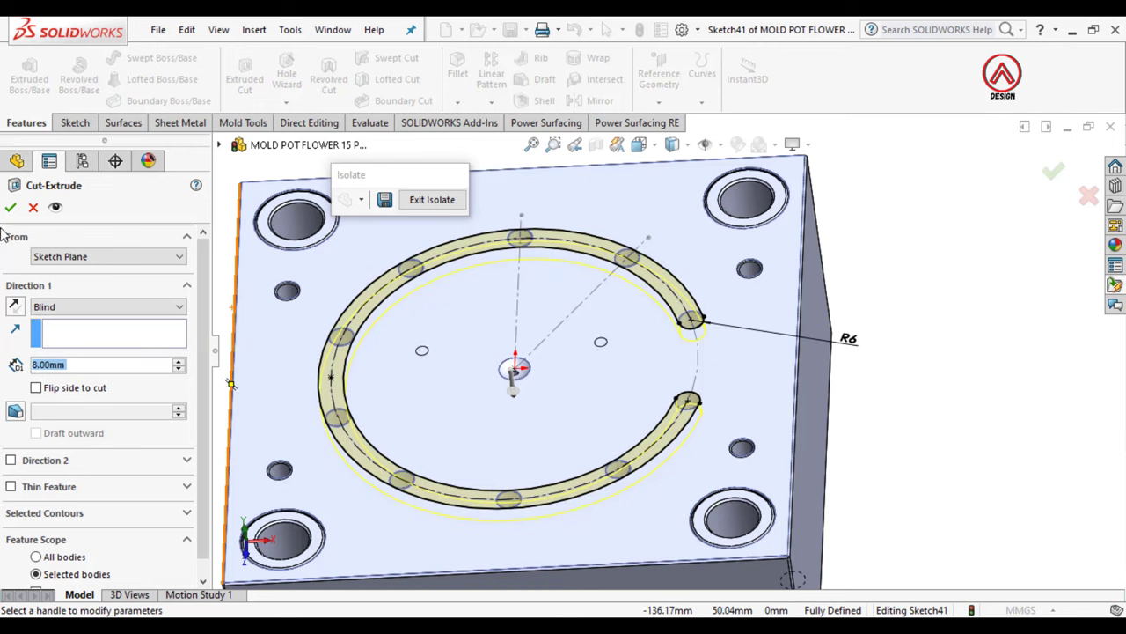
left_click(10, 207)
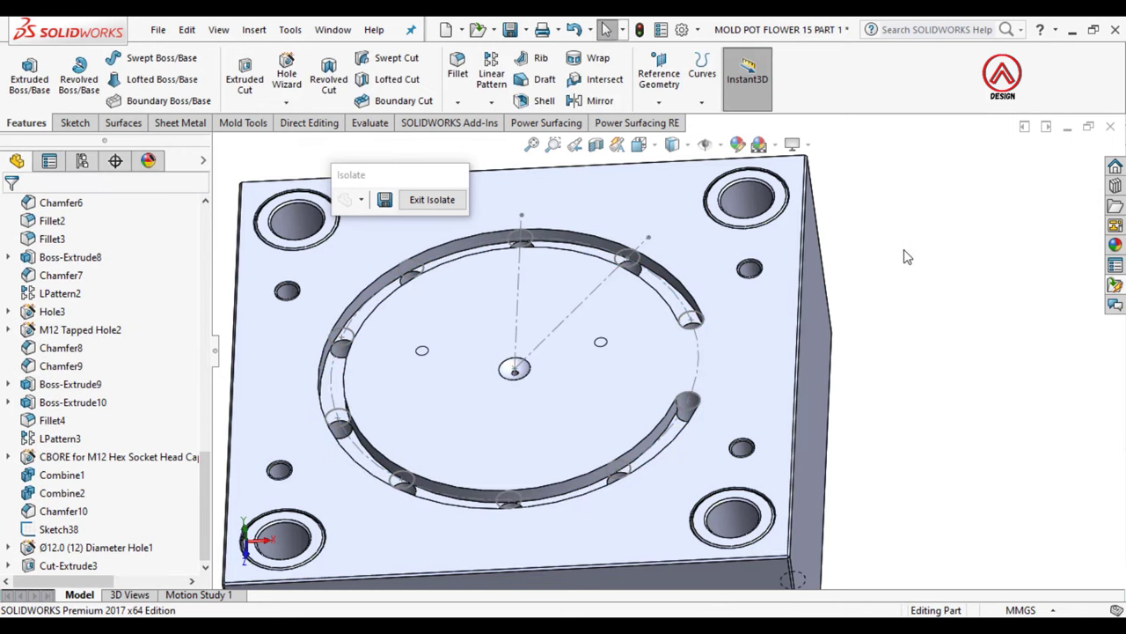
middle_click_drag(906, 256, 678, 390)
Step: Turn the view normal to the plate's top face and start a new sketch on it
left_click(730, 346)
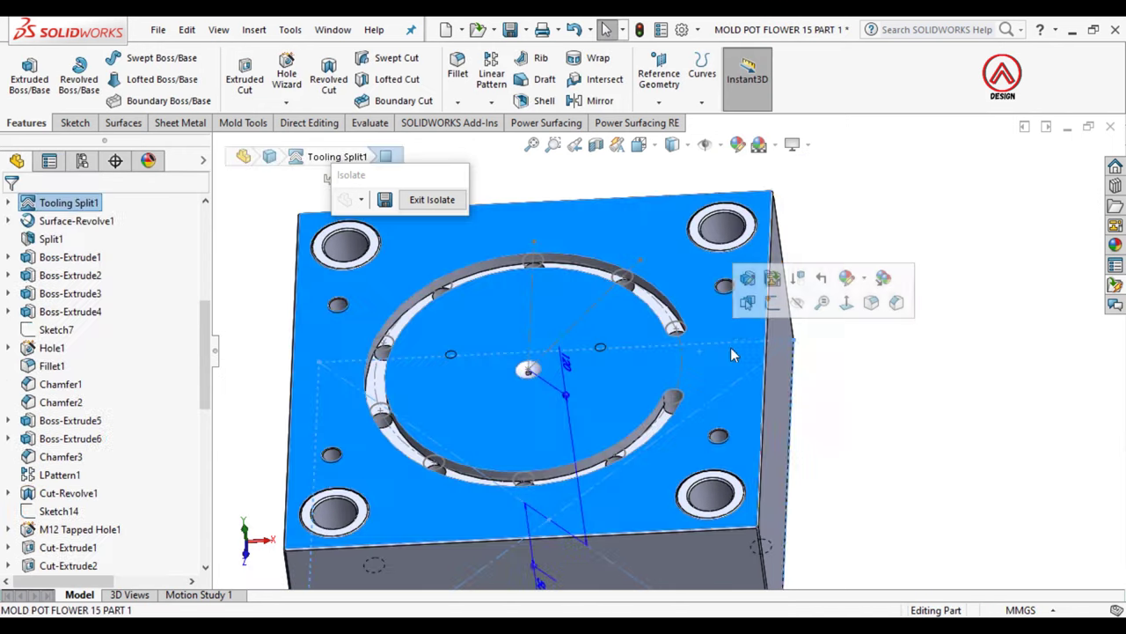
left_click(846, 304)
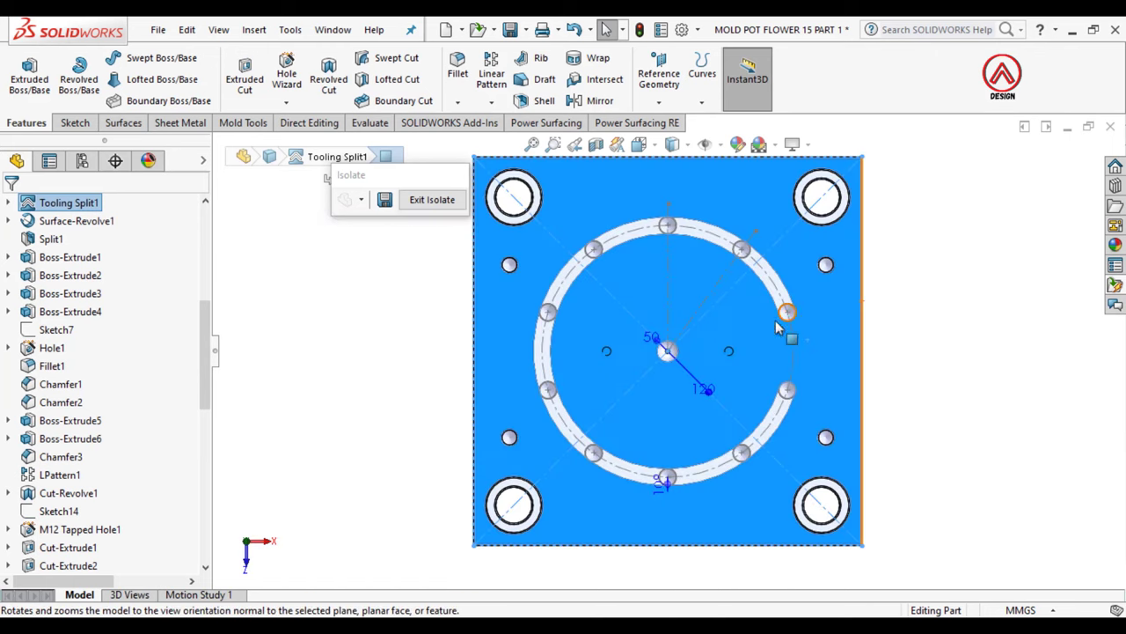
left_click(75, 124)
left_click(23, 75)
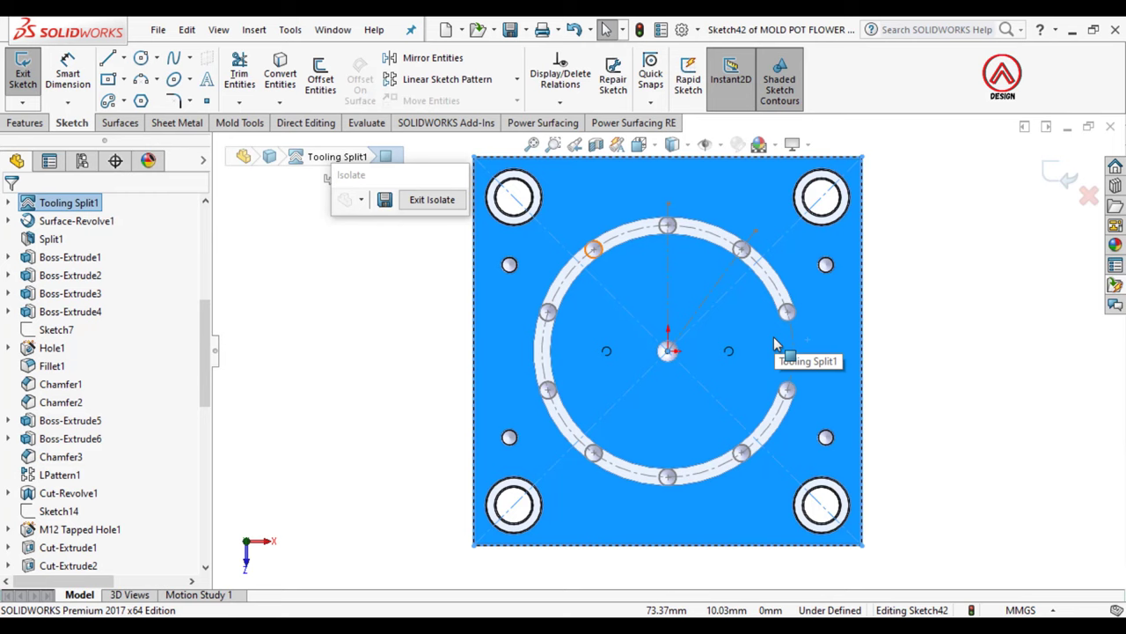
scroll(767, 321, "down", 2)
Step: Bring the earlier slot sketch (Sketch41) outline into the new sketch
left_click(322, 79)
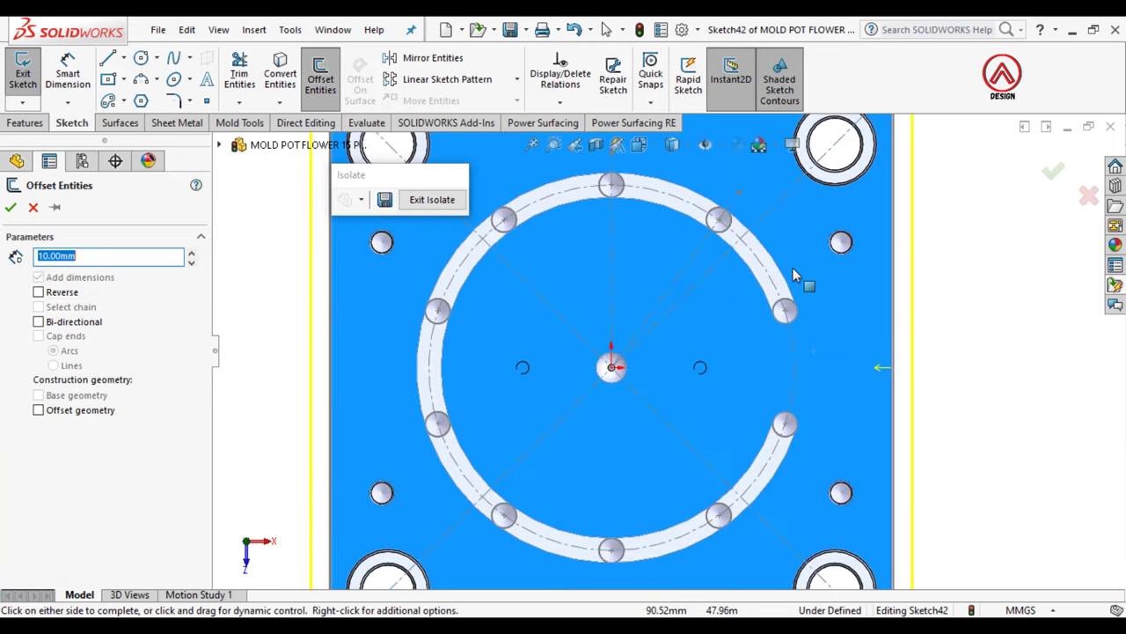
key("Escape")
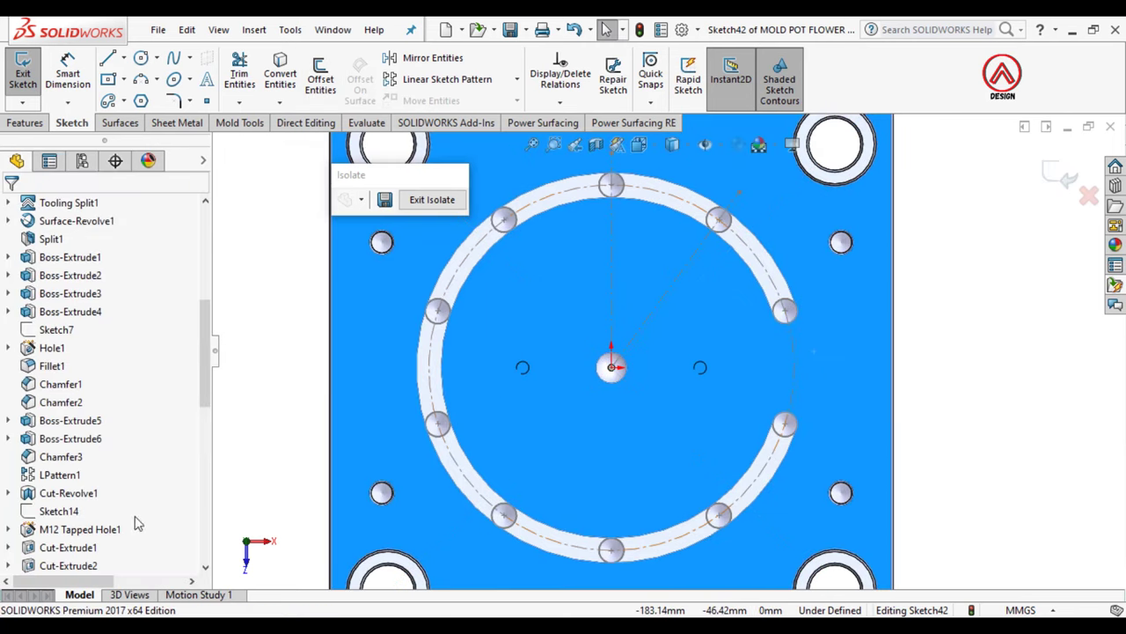
scroll(136, 523, "down", 6)
scroll(88, 536, "down", 6)
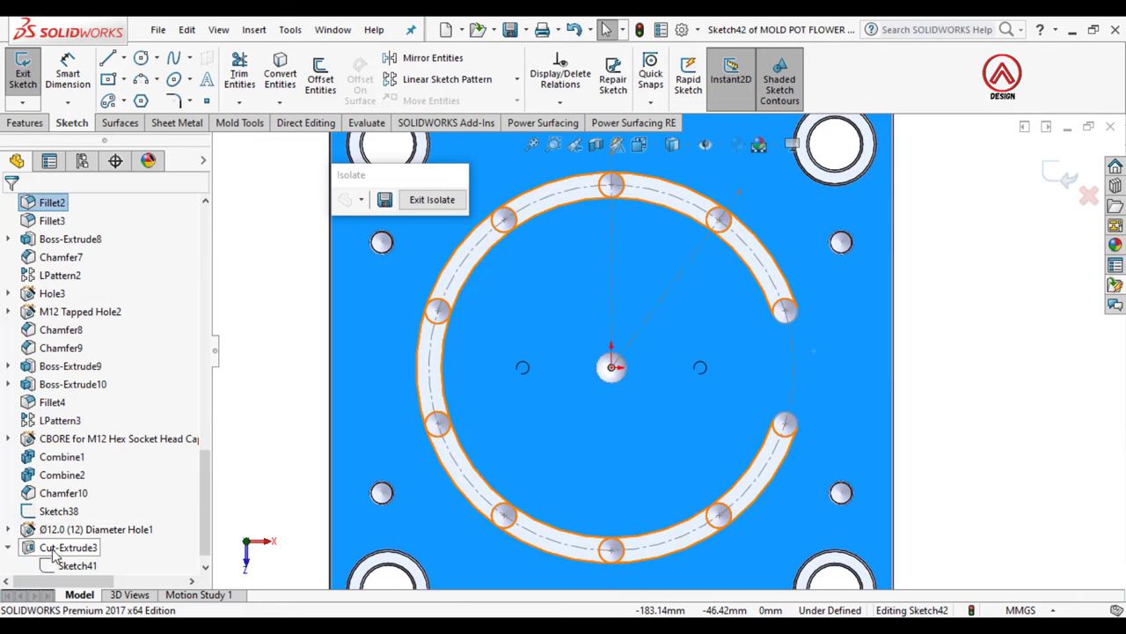
left_click(78, 565)
key("ctrl+z")
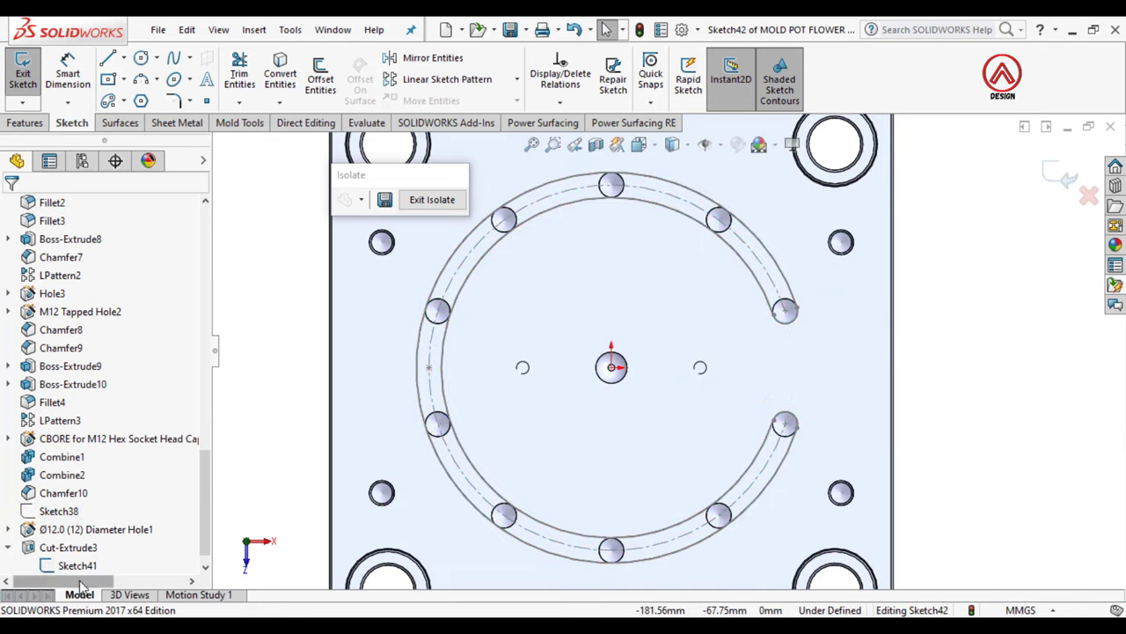
Step: Offset the slot outline by 3.50 mm twice, once on each side
left_click(320, 79)
left_click(736, 253)
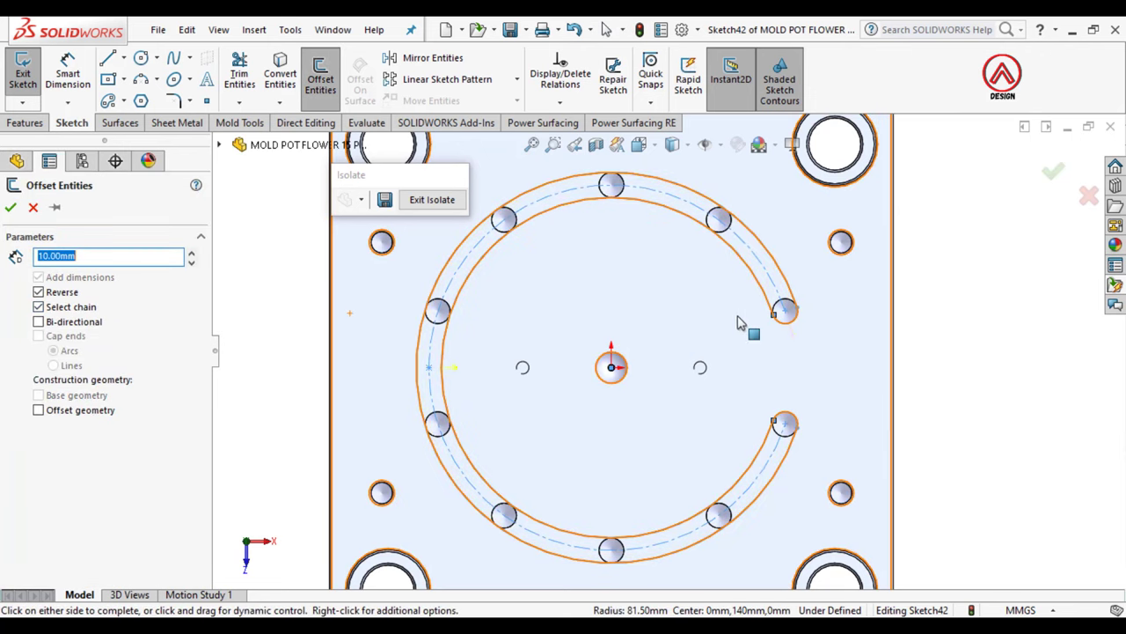
middle_click_drag(747, 319, 774, 324)
left_click(775, 324)
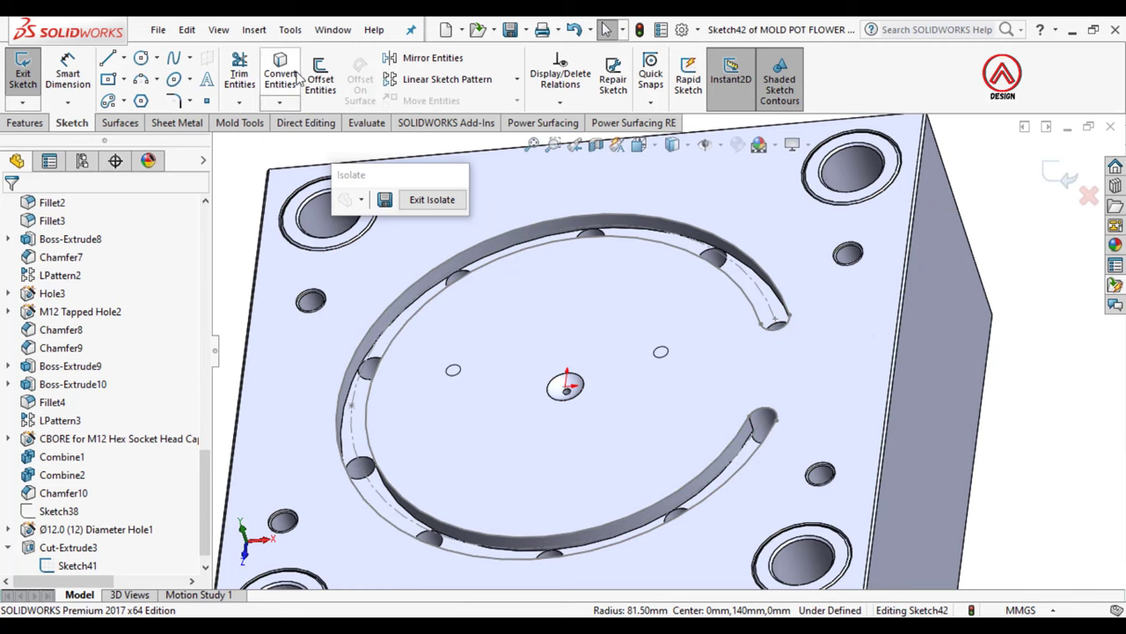
left_click(321, 80)
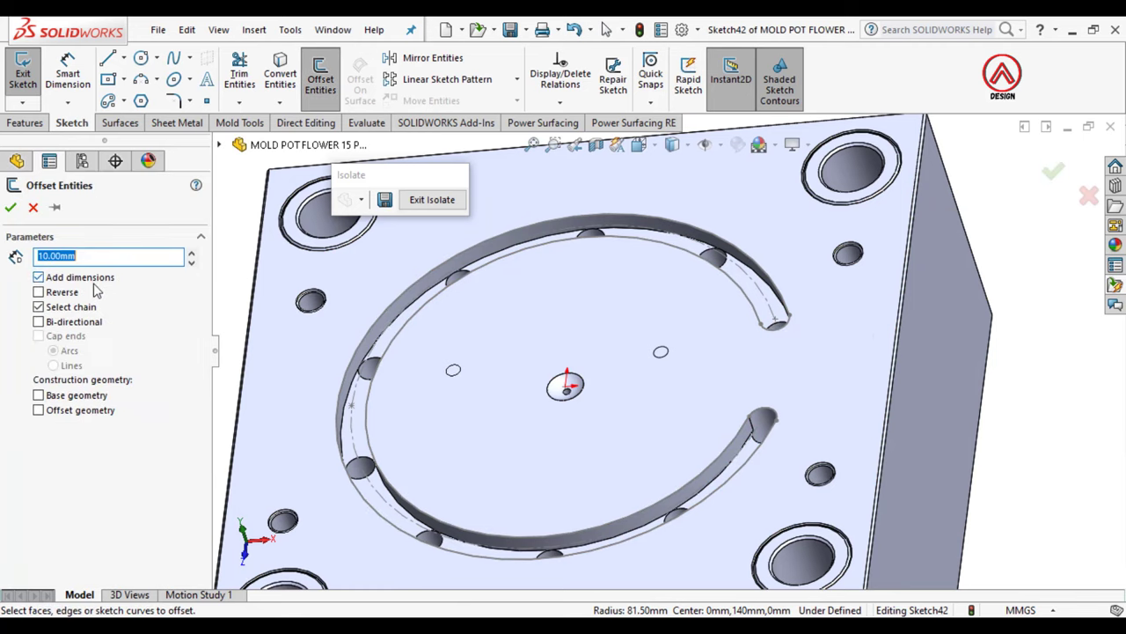
type("5")
left_click(722, 273)
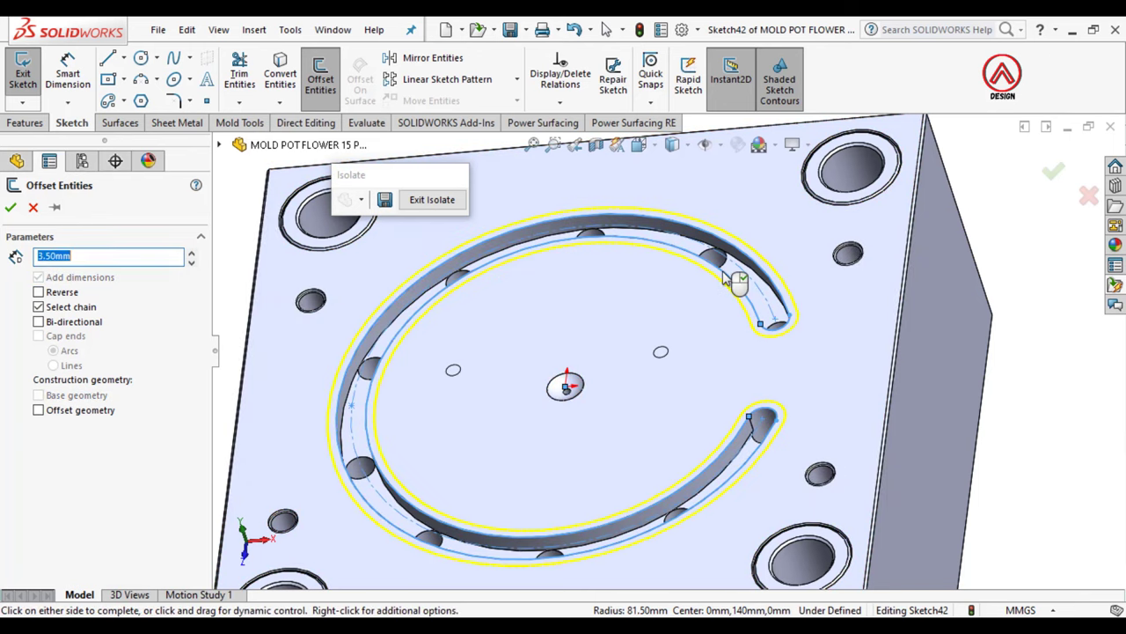
left_click(10, 207)
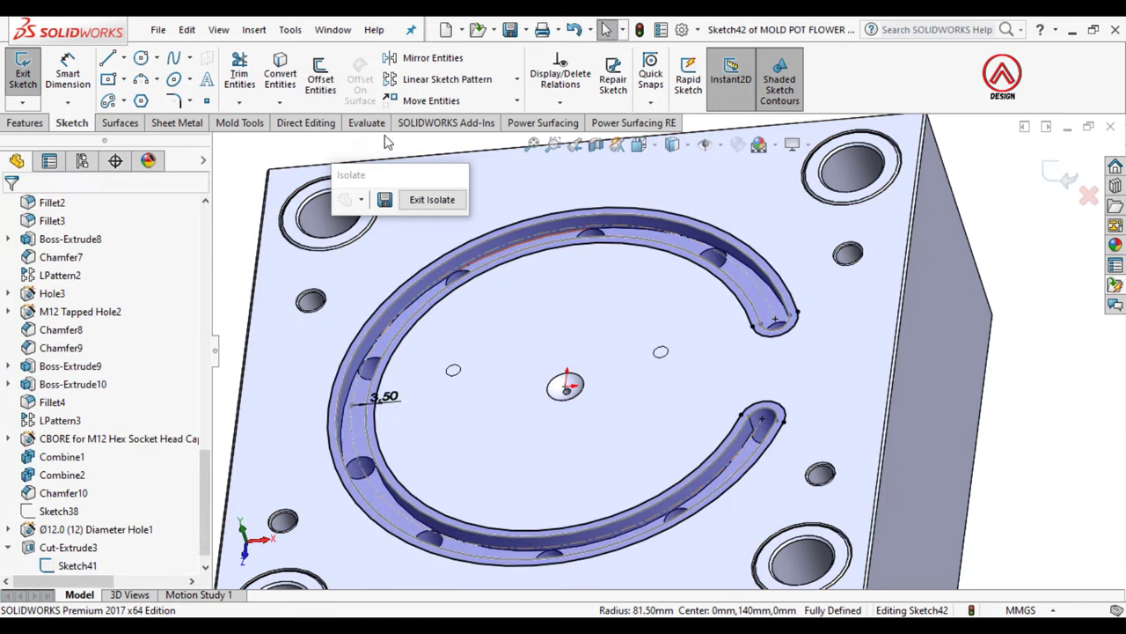
left_click(320, 84)
left_click(704, 274)
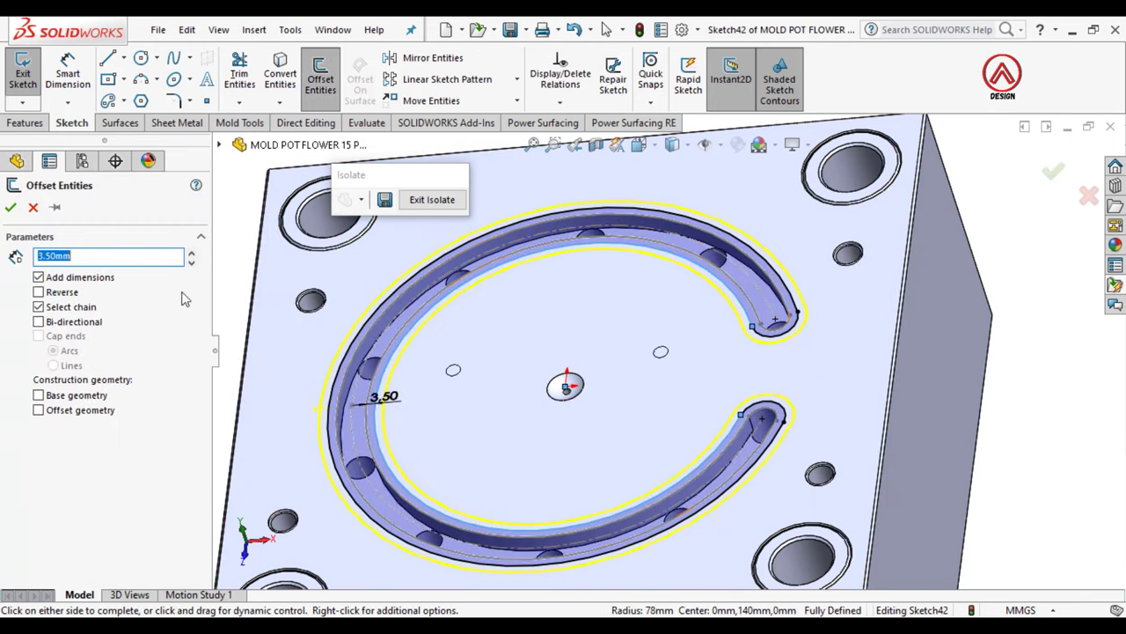
left_click(11, 208)
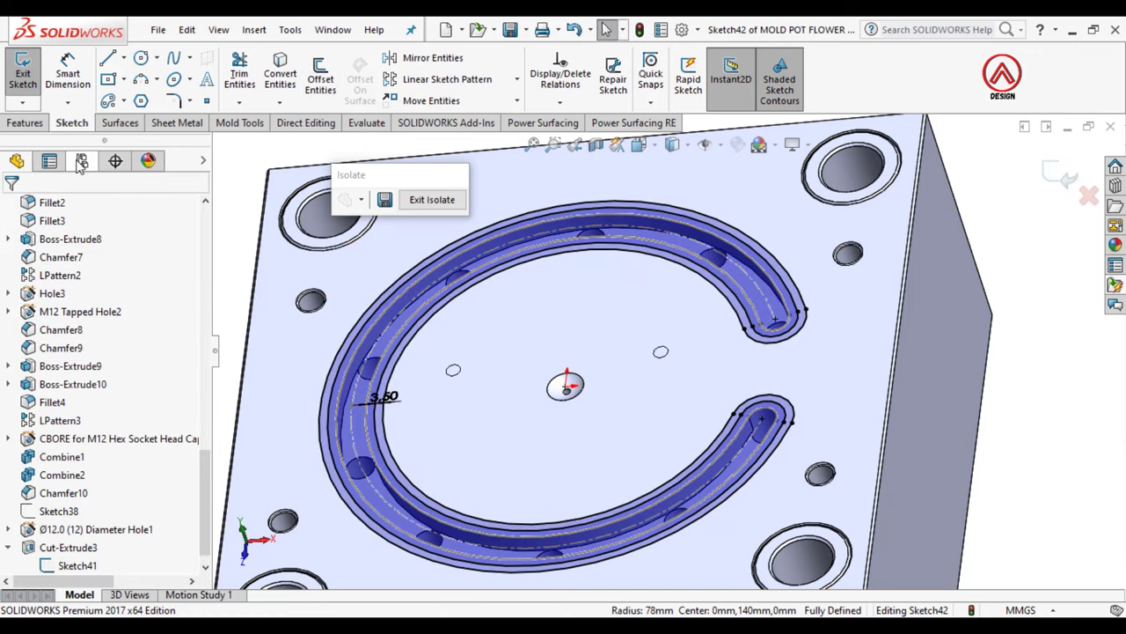
left_click(43, 123)
left_click(246, 83)
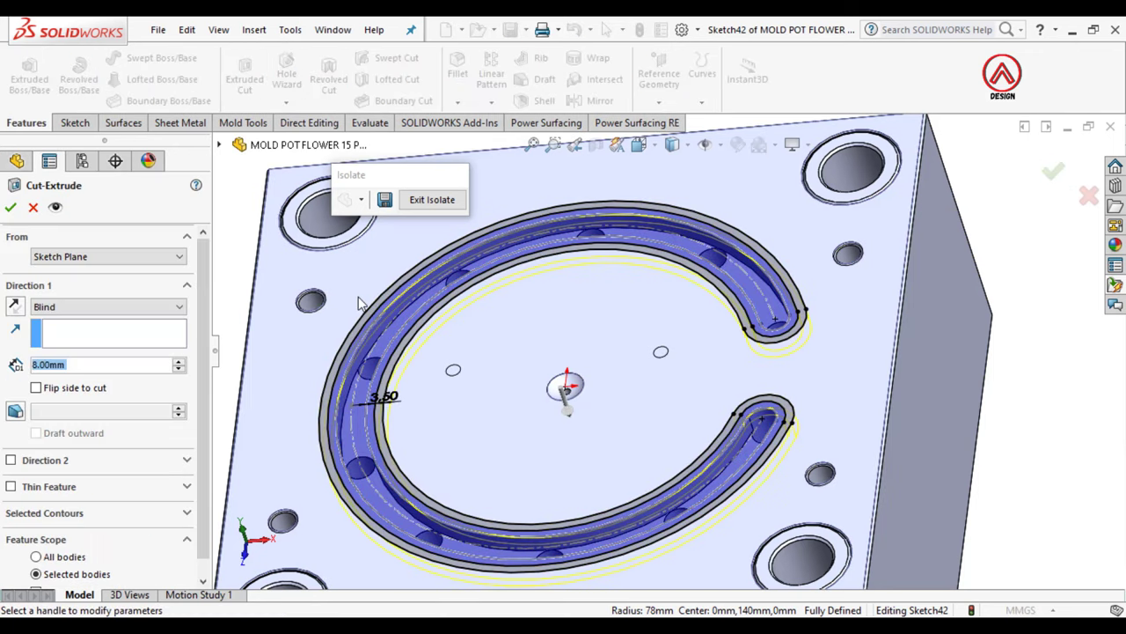
Step: Set the Blind cut depth to 2.40 mm and confirm the recess cut
type("4")
key("Return")
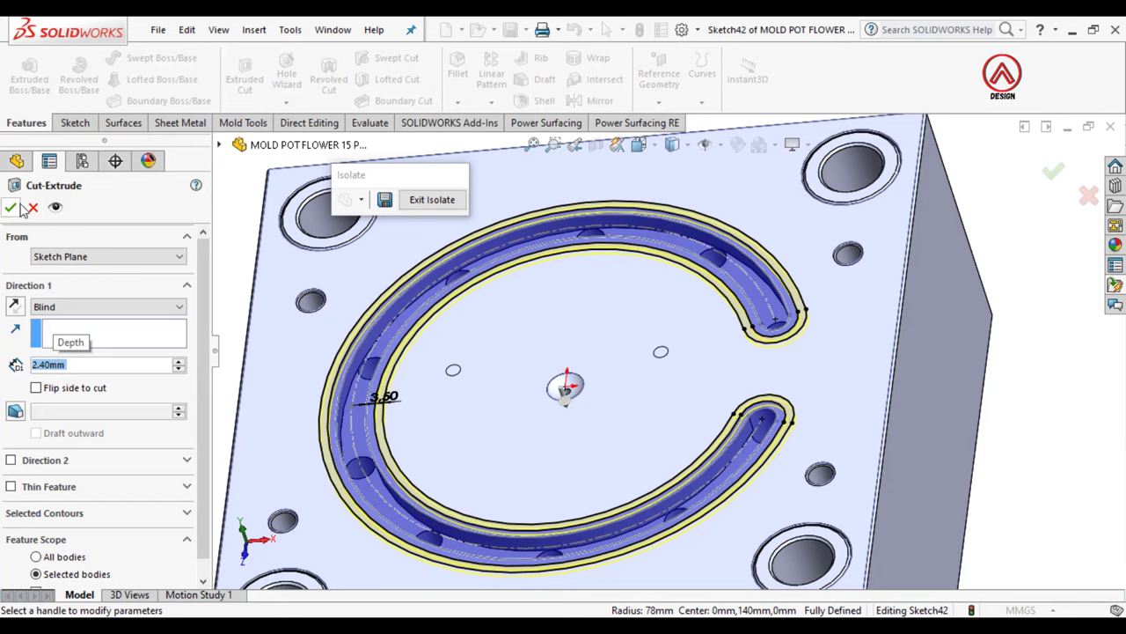
scroll(774, 423, "up", 3)
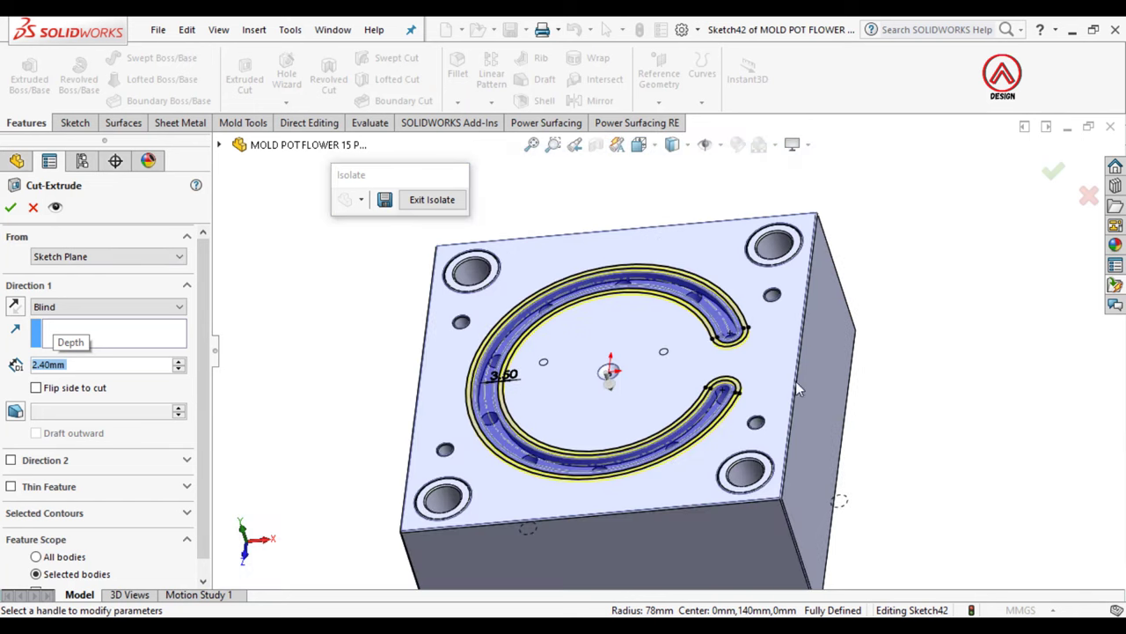
left_click(10, 208)
Step: Orbit the part toward a top view and select the slot sketch
middle_click_drag(669, 290, 717, 315)
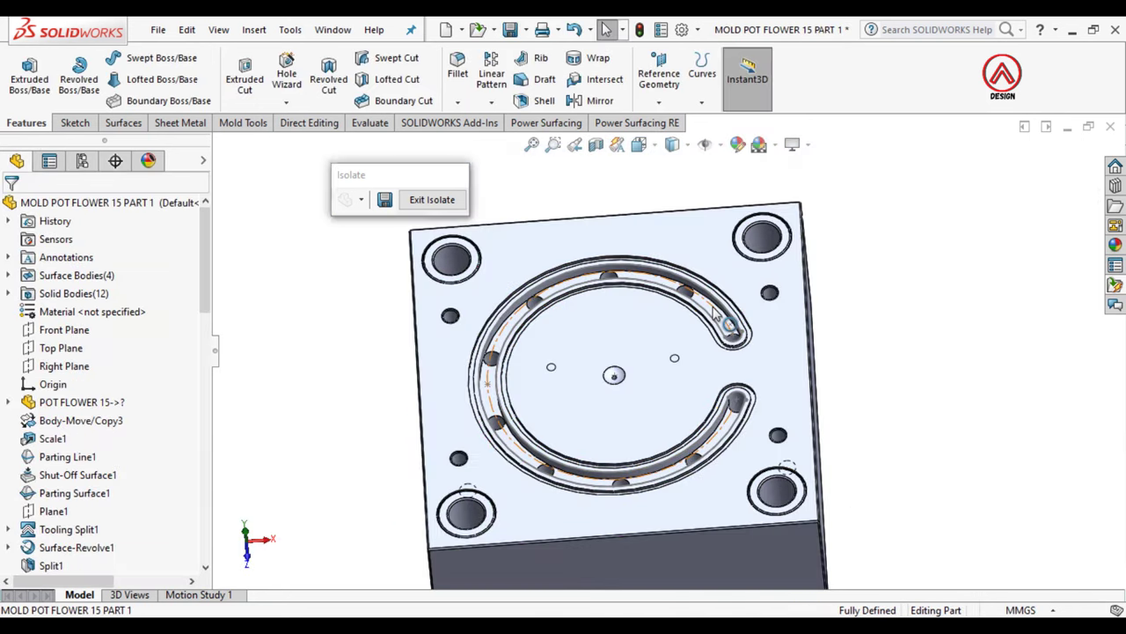
left_click(715, 314)
left_click(922, 341)
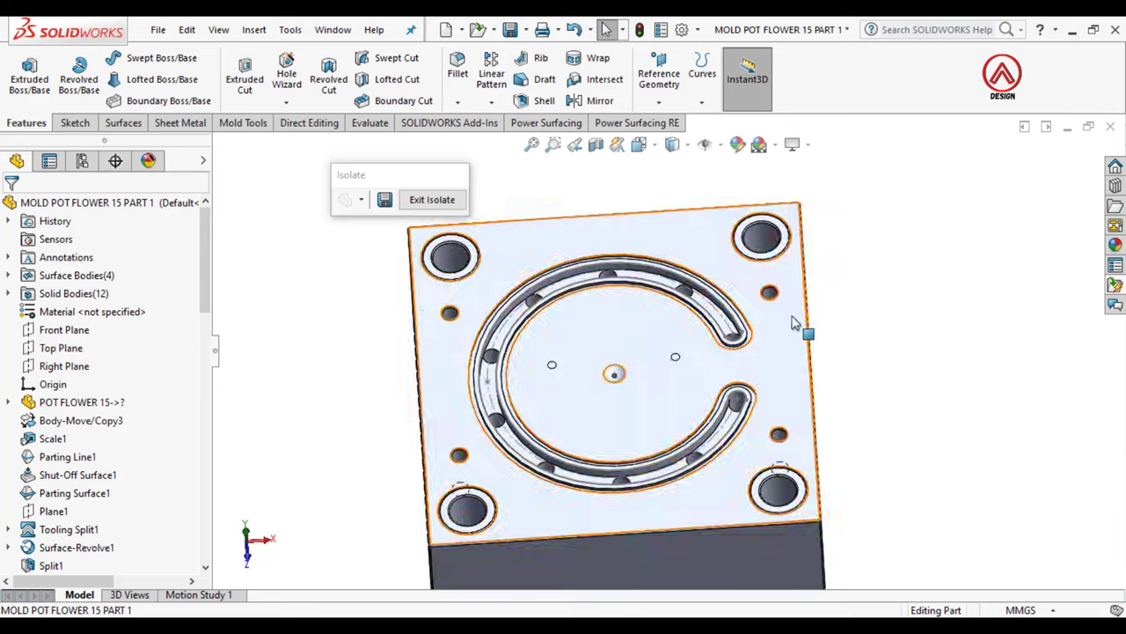
scroll(794, 323, "down", 2)
left_click(704, 326)
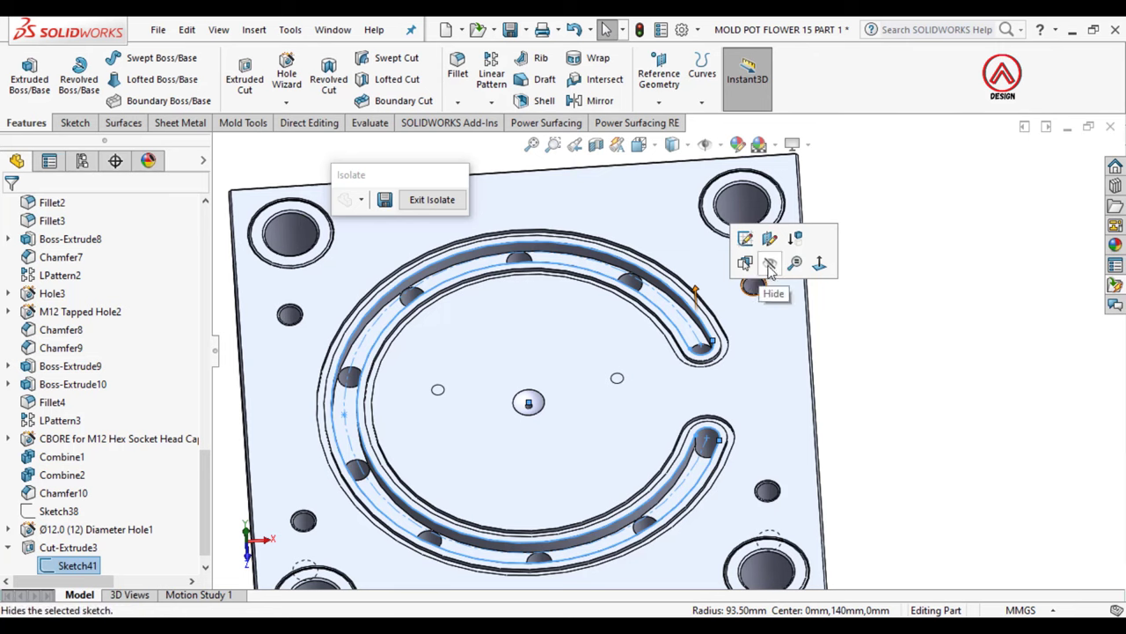
Step: Hide the slot sketch and view the plate's side face normal to the screen
left_click(769, 259)
mouse_move(702, 353)
middle_mouse_down()
mouse_move(796, 467)
mouse_move(663, 392)
middle_mouse_up()
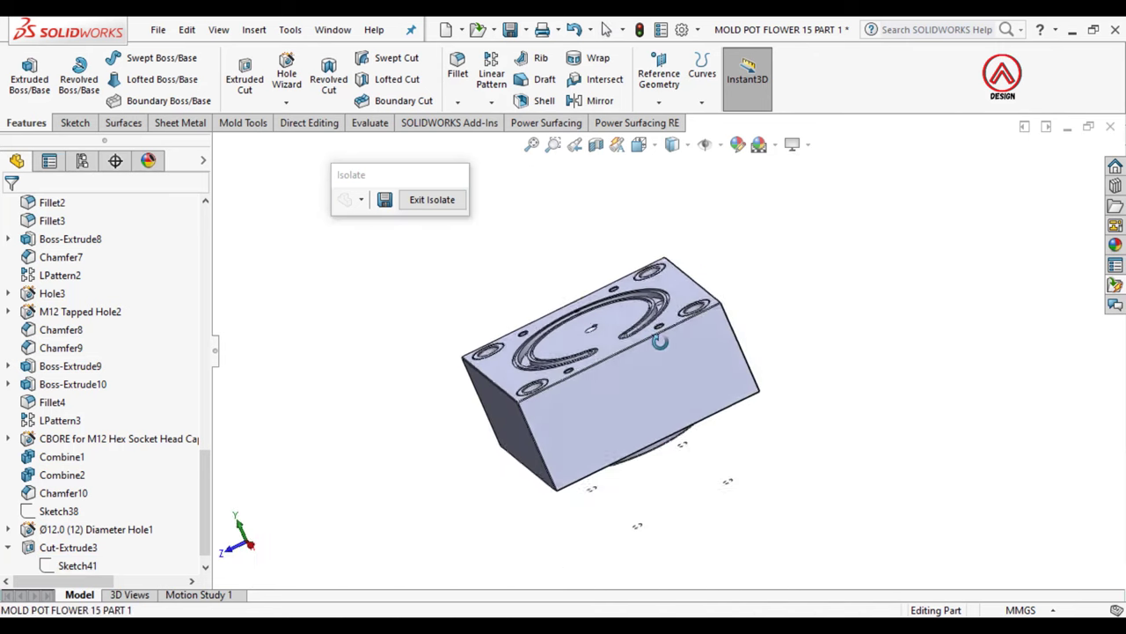
left_click(663, 393)
left_click(808, 338)
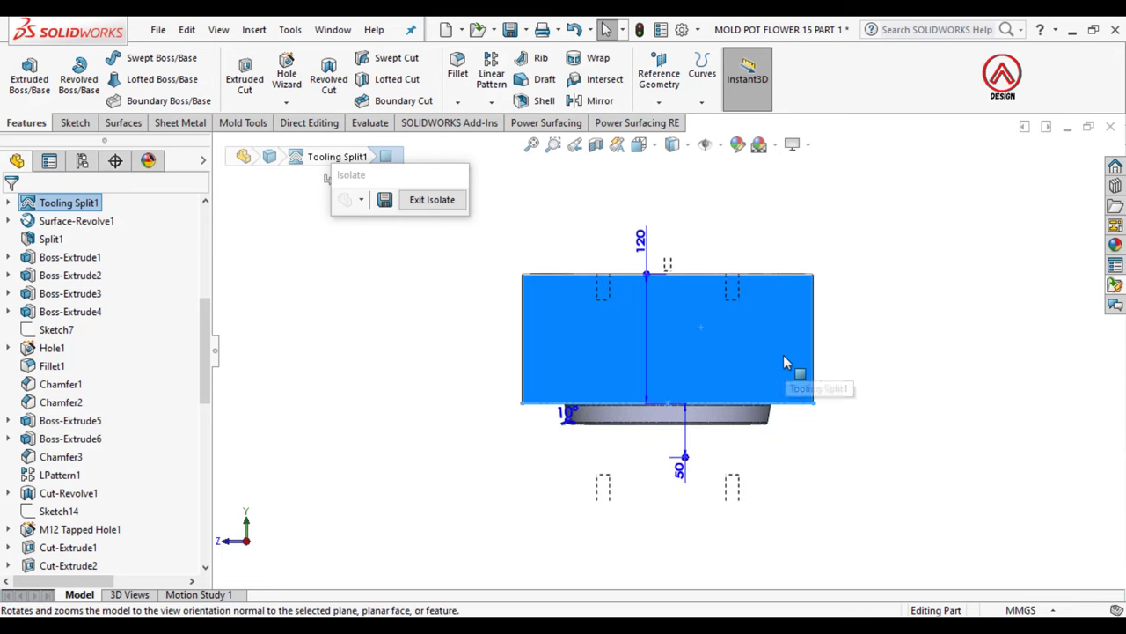
Step: Switch the display style to Hidden Lines Visible
left_click(686, 146)
left_click(674, 236)
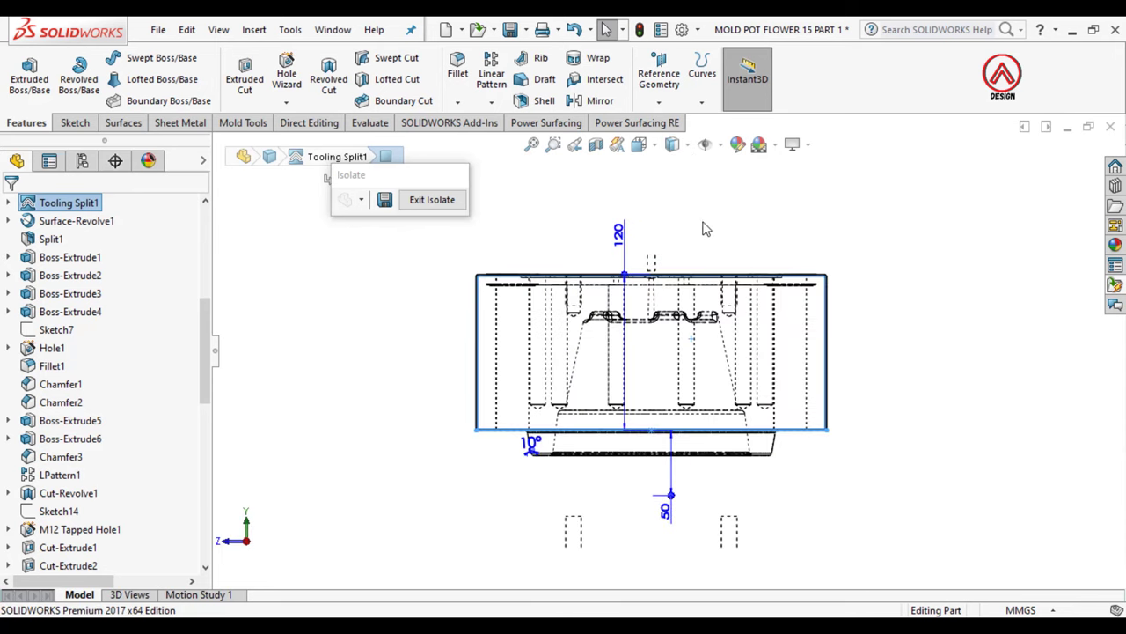
left_click(666, 367)
left_click(75, 123)
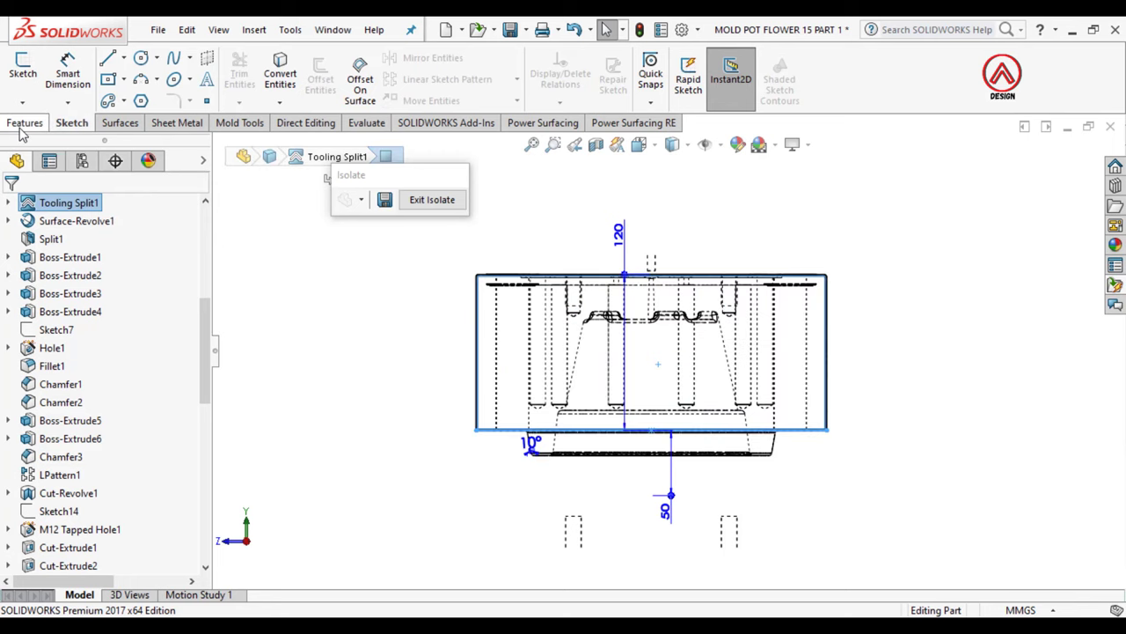
left_click(25, 123)
Step: Define a new Hole Wizard hole as a JIS tapered pipe tap of size 1/8
left_click(286, 75)
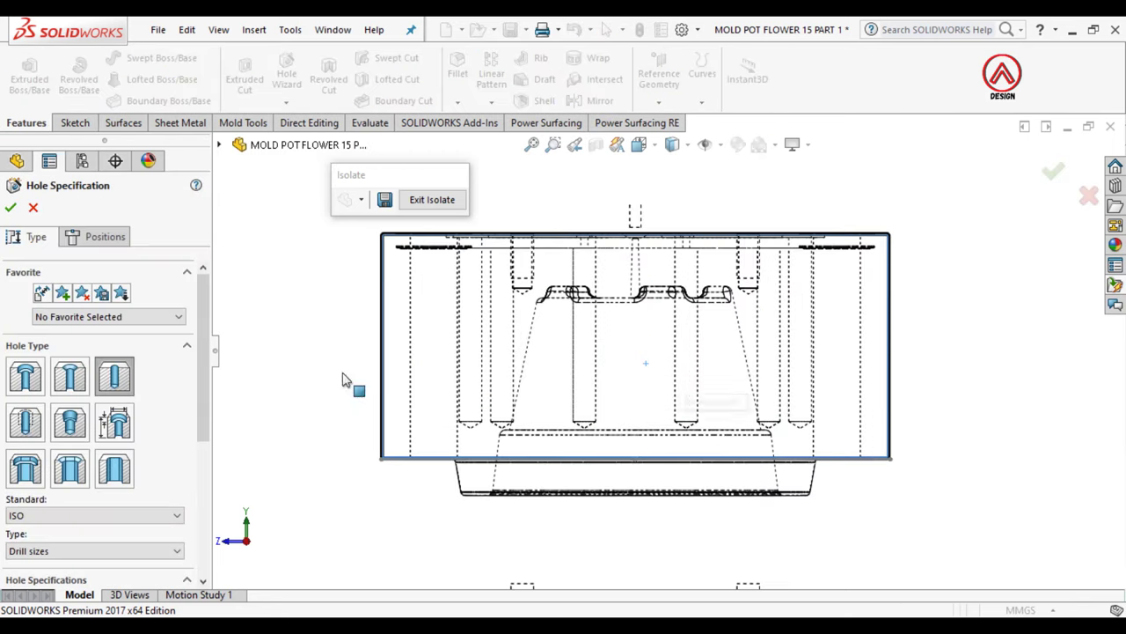
left_click(70, 422)
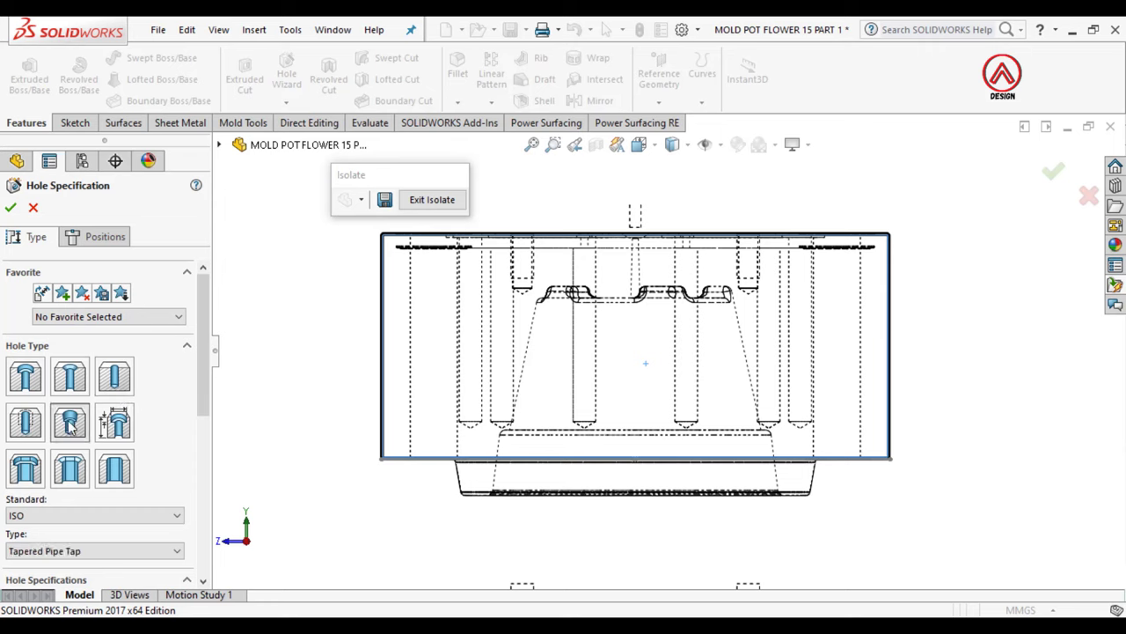
scroll(140, 387, "down", 5)
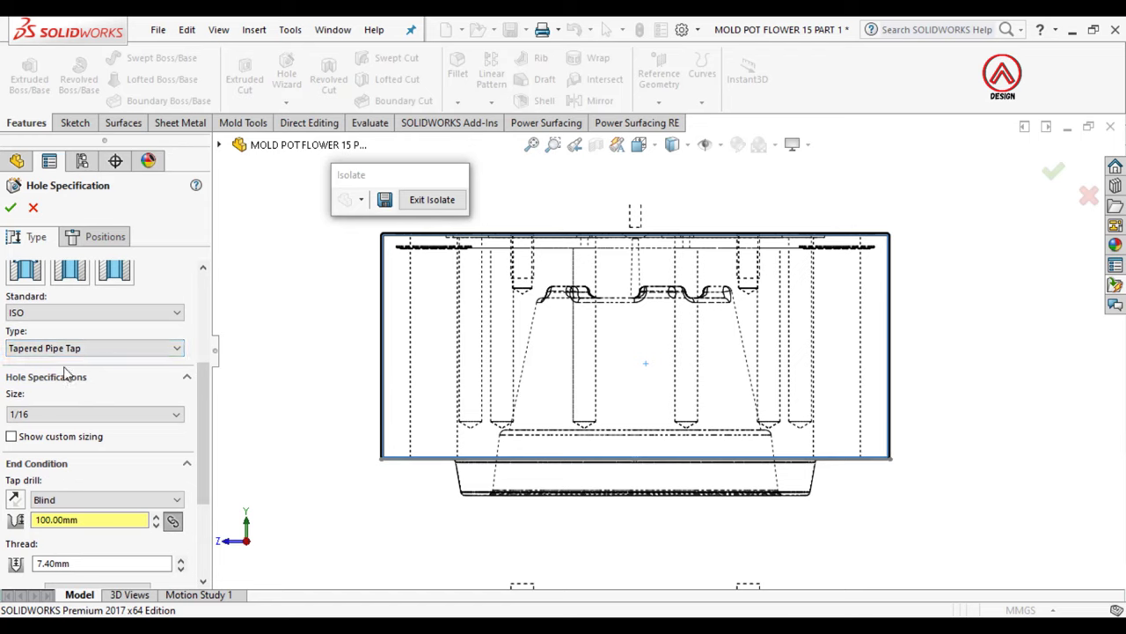
left_click(76, 313)
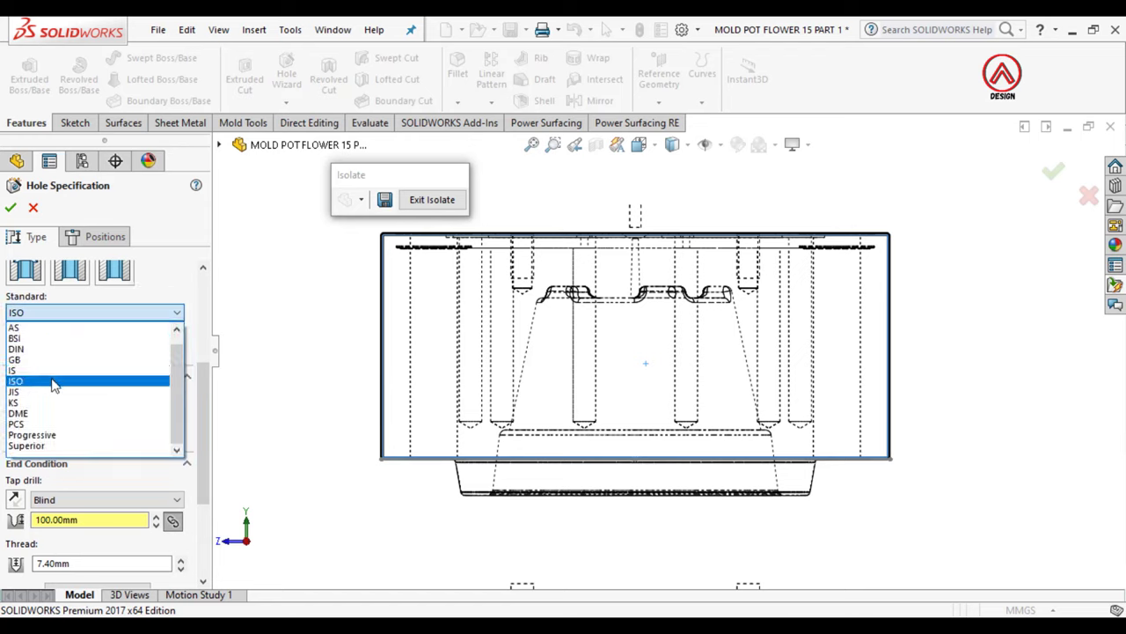
scroll(53, 385, "up", 1)
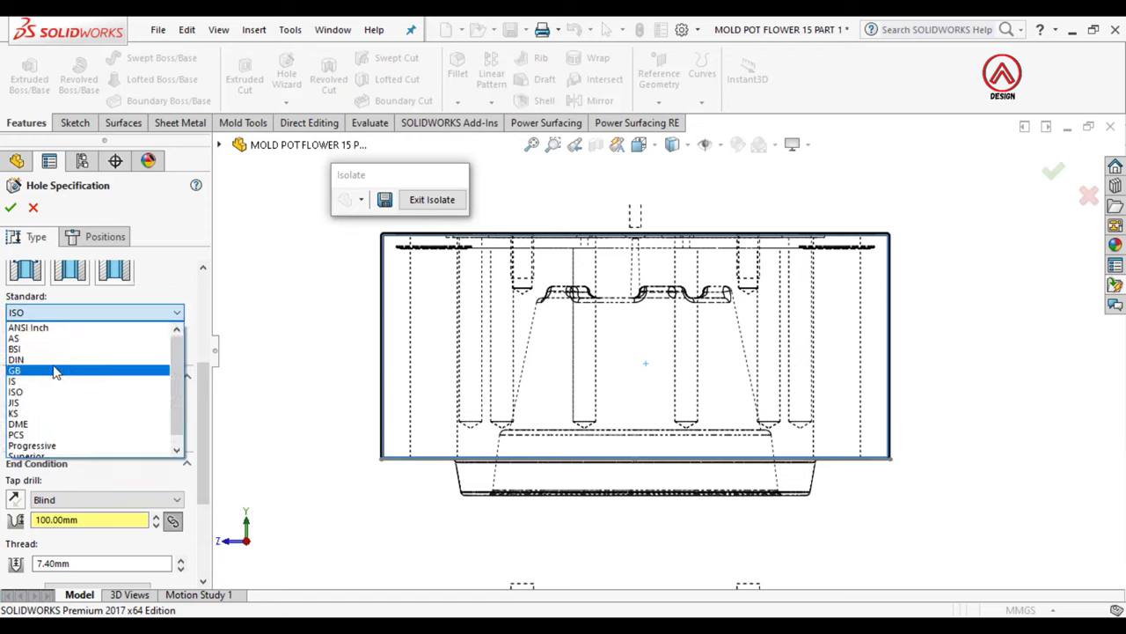
scroll(59, 339, "down", 1)
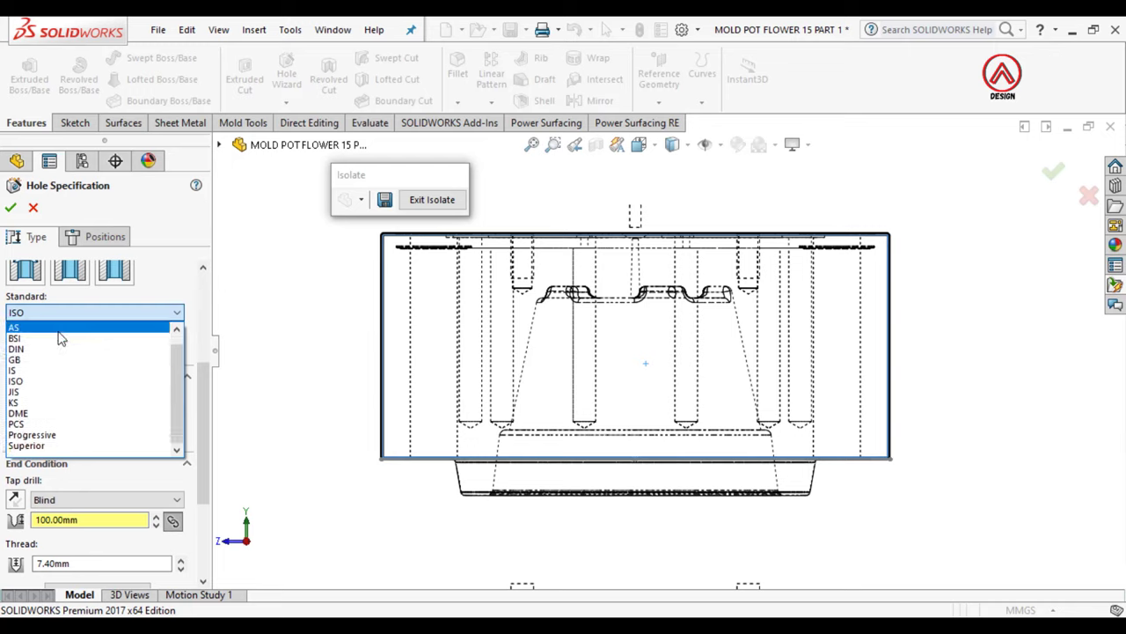
scroll(58, 334, "up", 1)
left_click(54, 327)
left_click(51, 318)
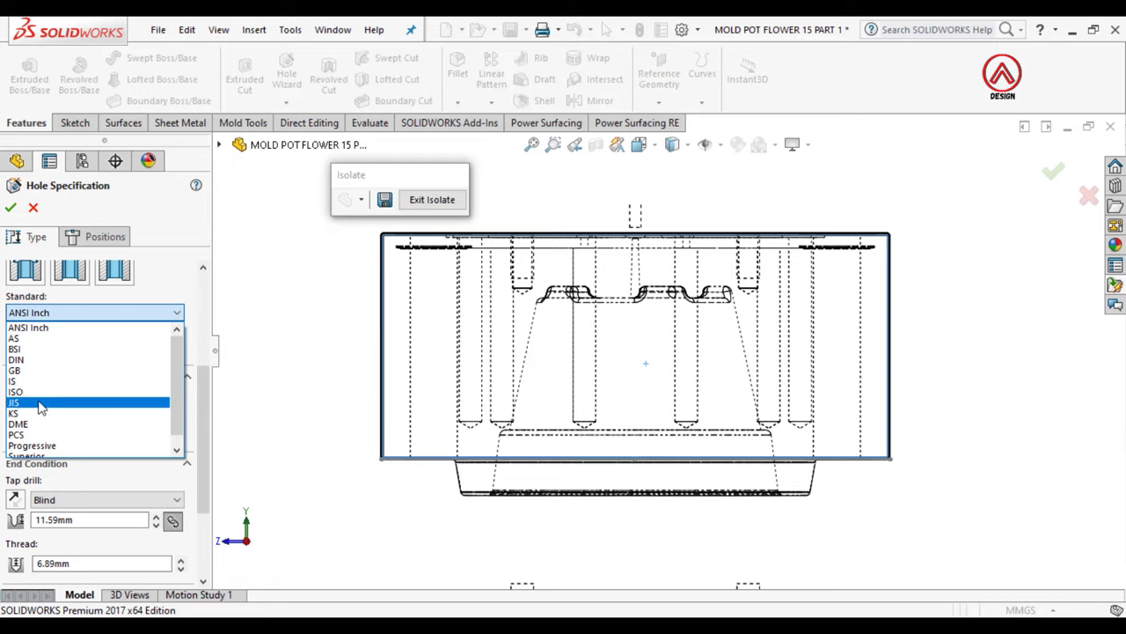
left_click(40, 404)
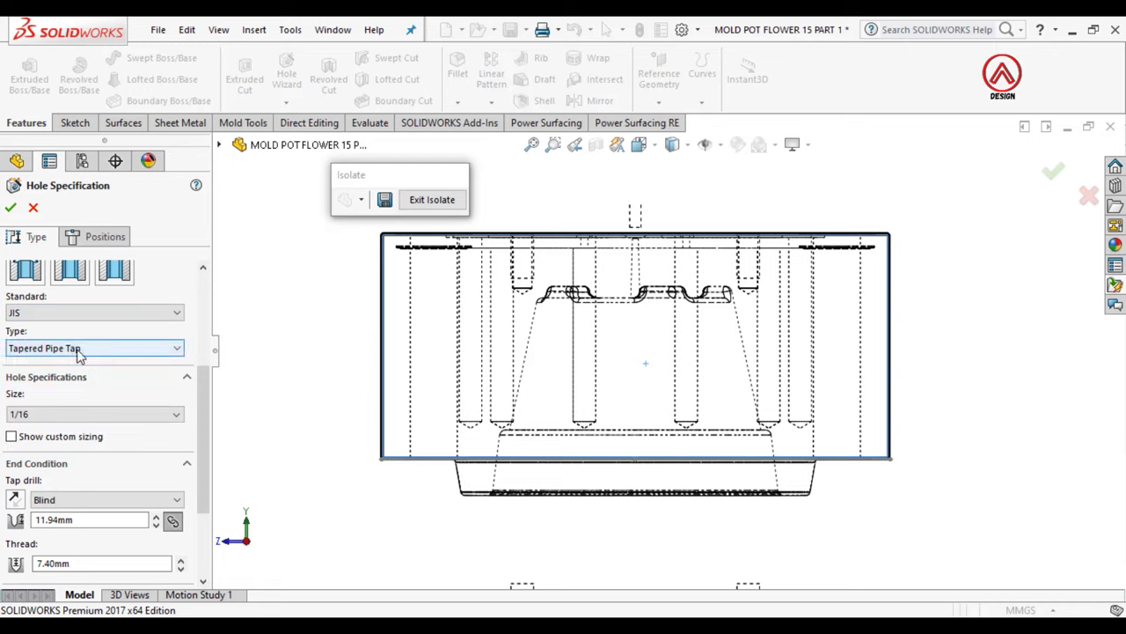
left_click(66, 413)
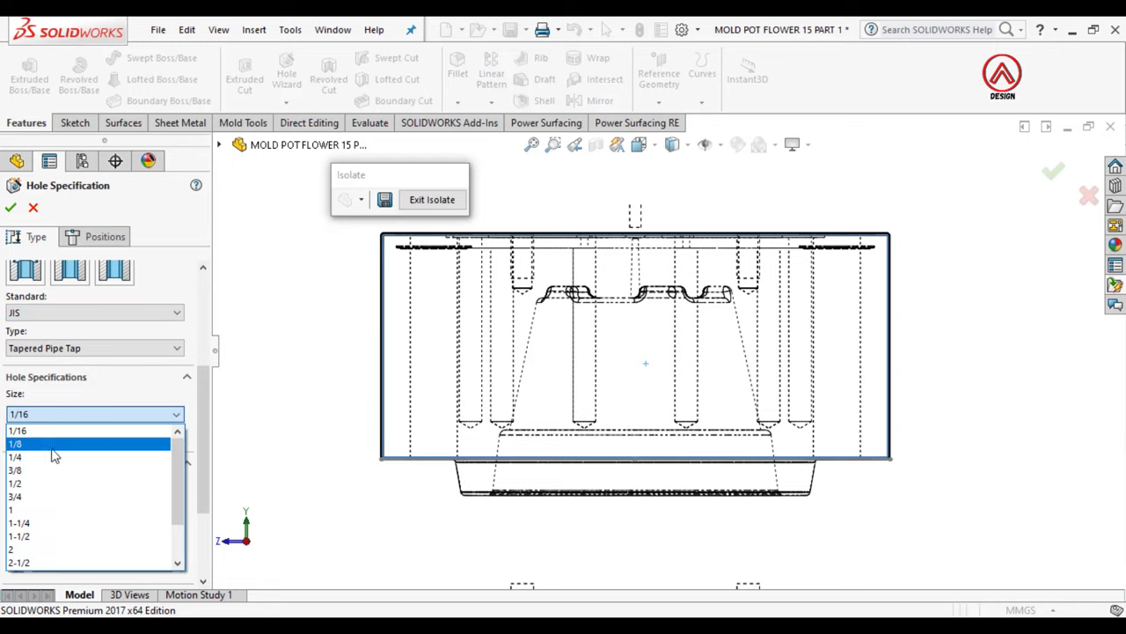
left_click(51, 443)
Step: Set a 10 mm thread depth and 8 mm custom diameter, and enable cosmetic thread
scroll(195, 489, "down", 2)
scroll(195, 488, "down", 2)
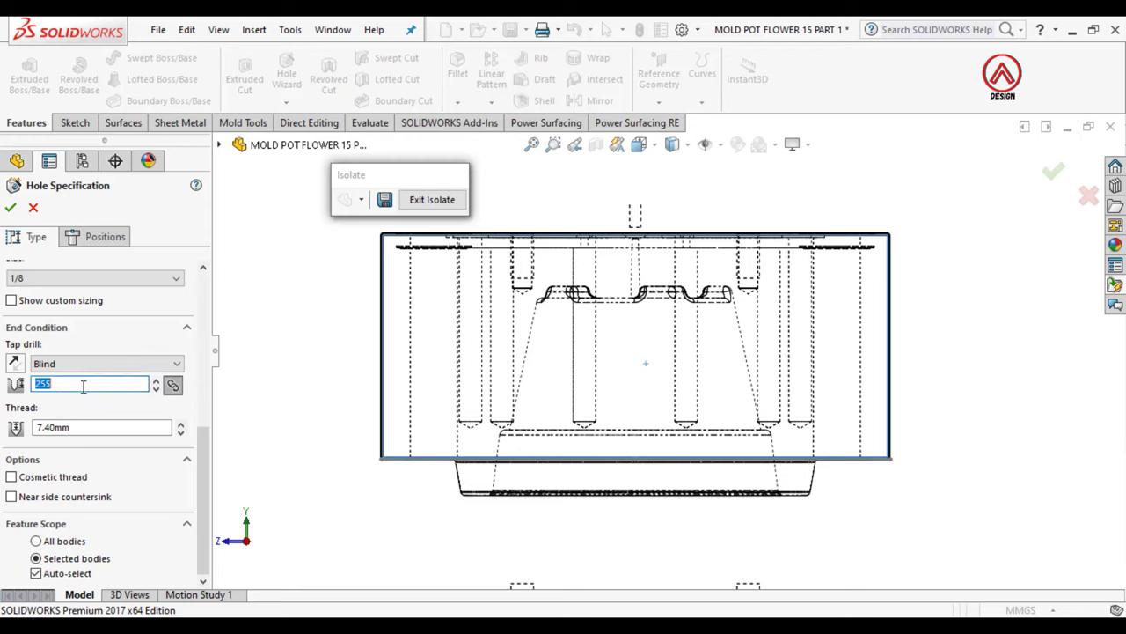
type("55")
key("Return")
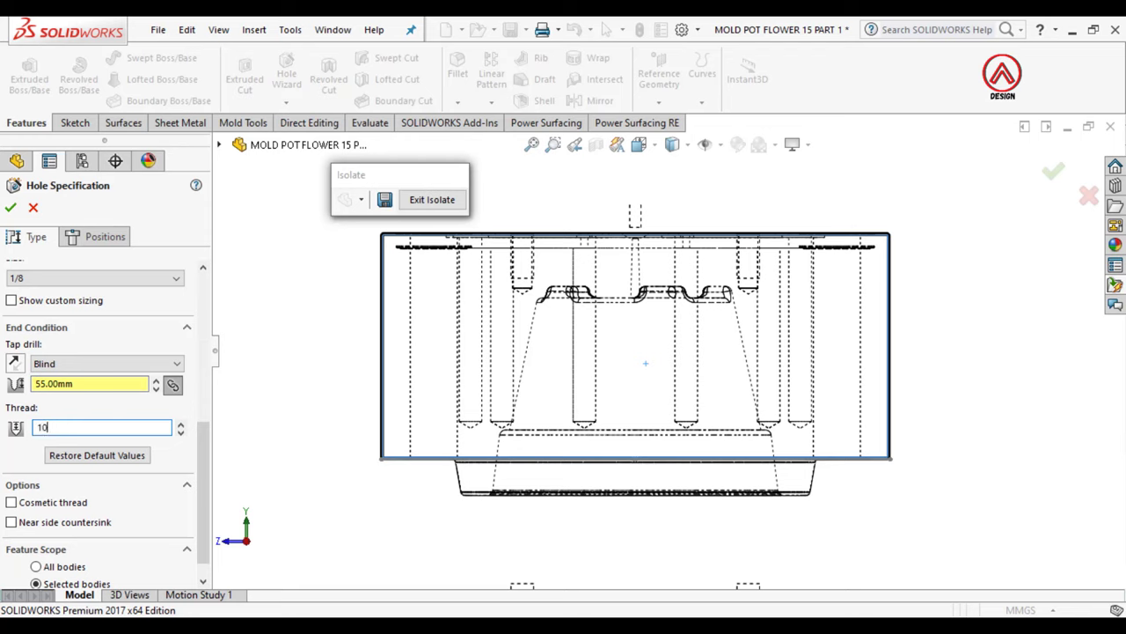
left_click(104, 487)
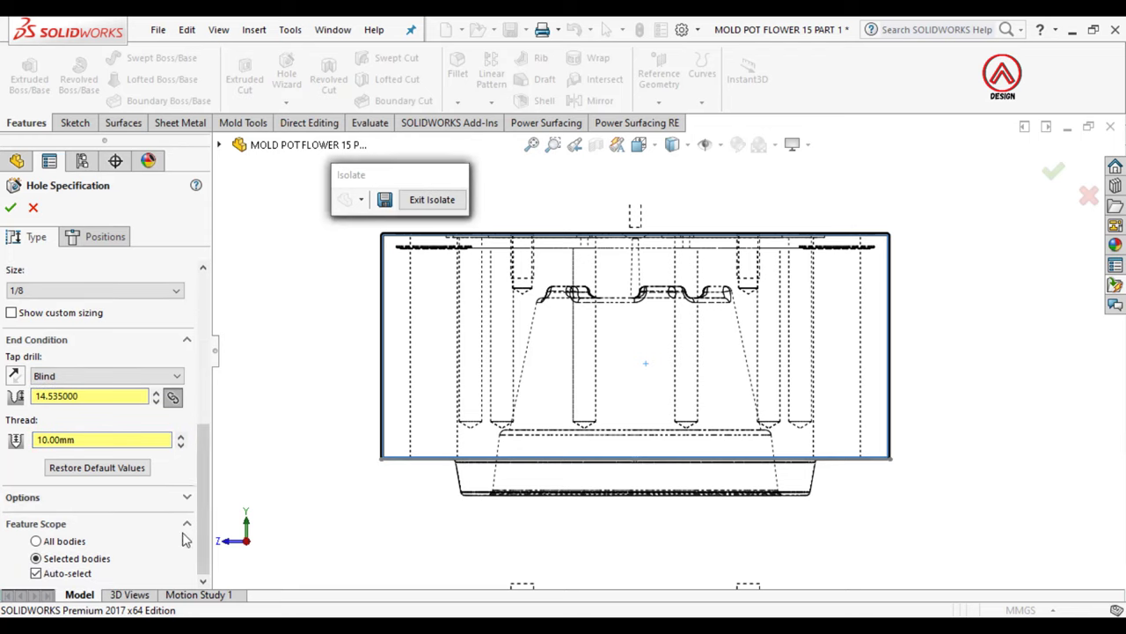
scroll(201, 534, "up", 4)
scroll(200, 534, "up", 1)
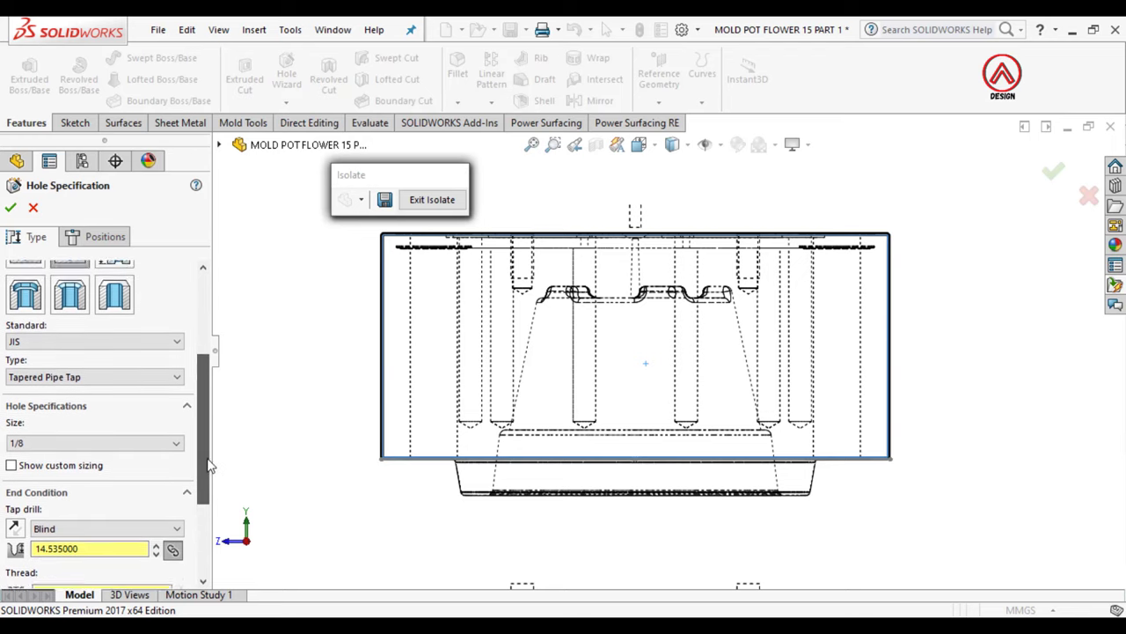
left_click(74, 459)
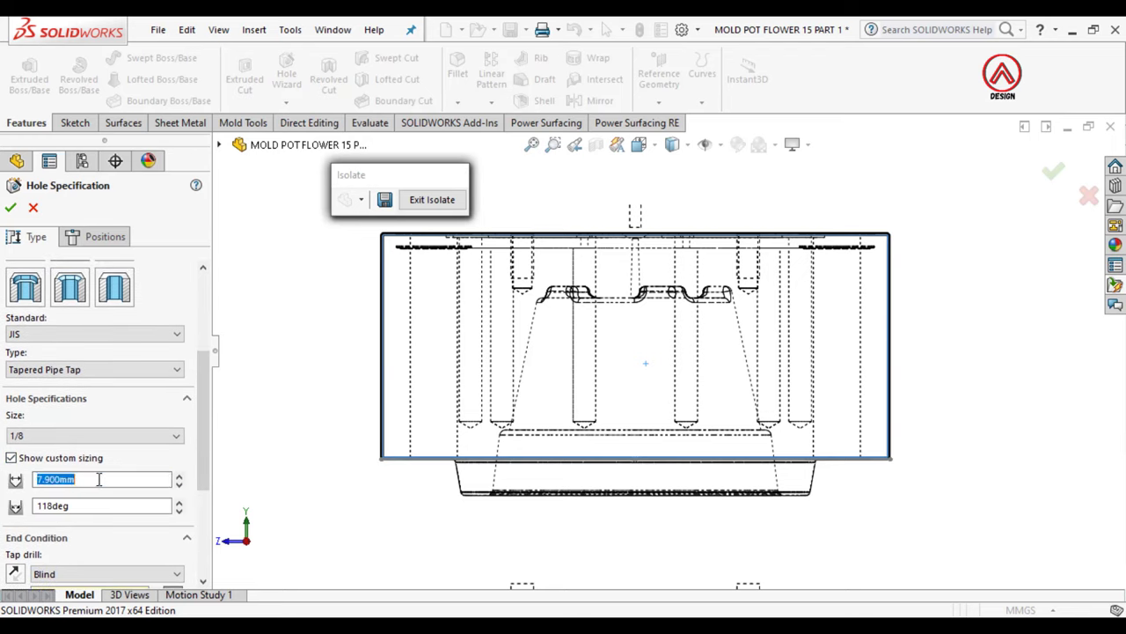
type("8.000")
key("Return")
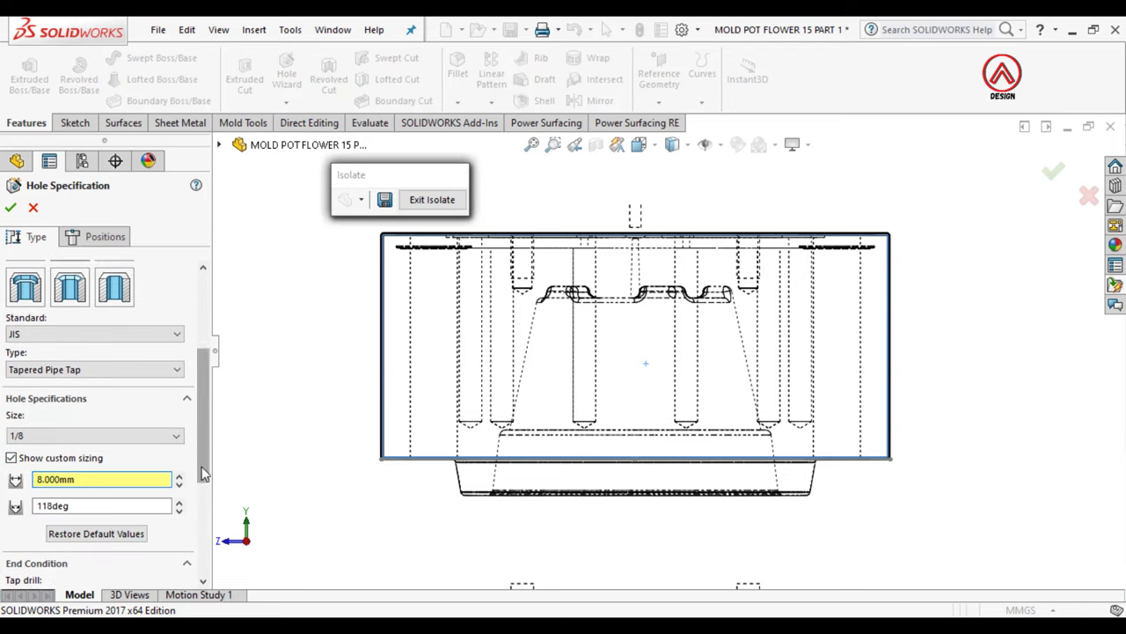
left_click_drag(201, 475, 203, 565)
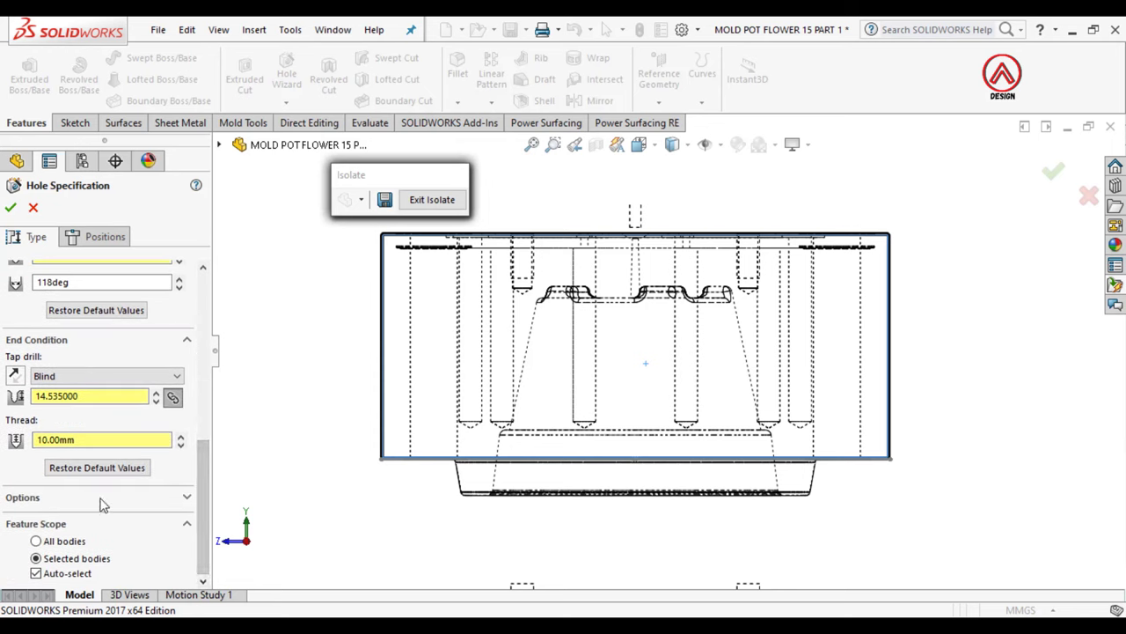
left_click(93, 498)
left_click(47, 517)
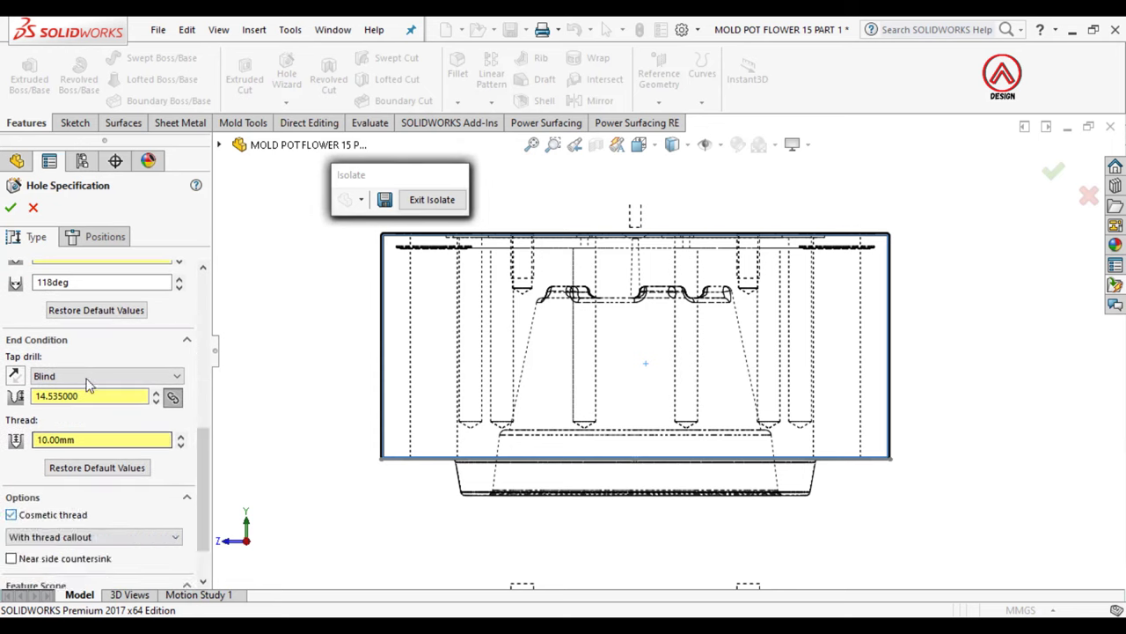
Step: Place two hole points on the side face, the first dimensioned 90 mm below the top edge
left_click(88, 236)
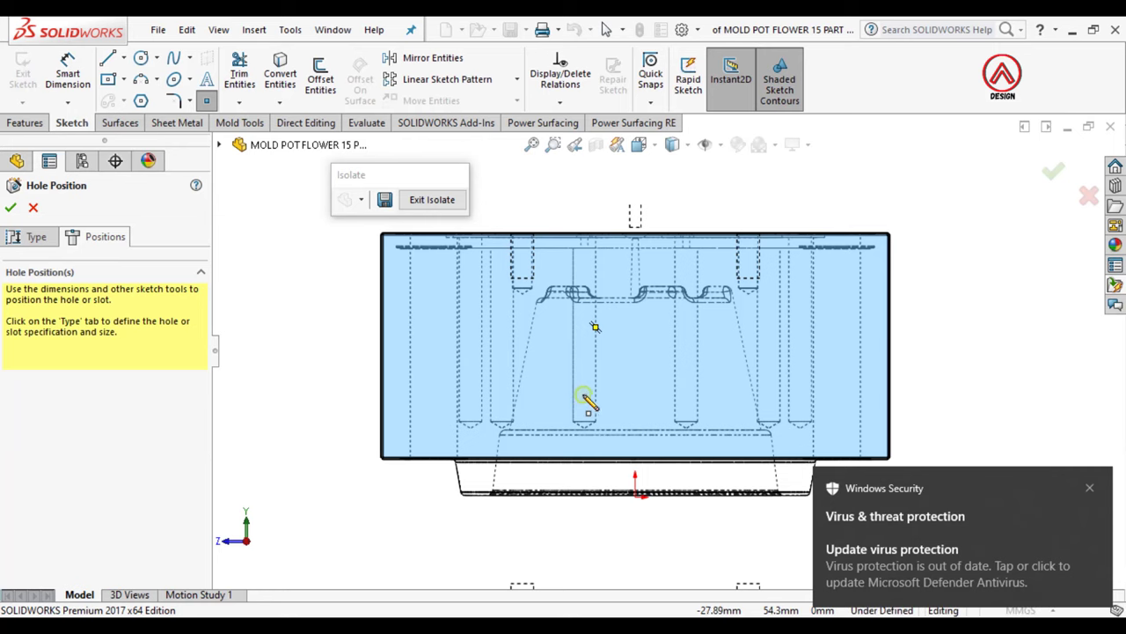
left_click(583, 394)
left_click(688, 400)
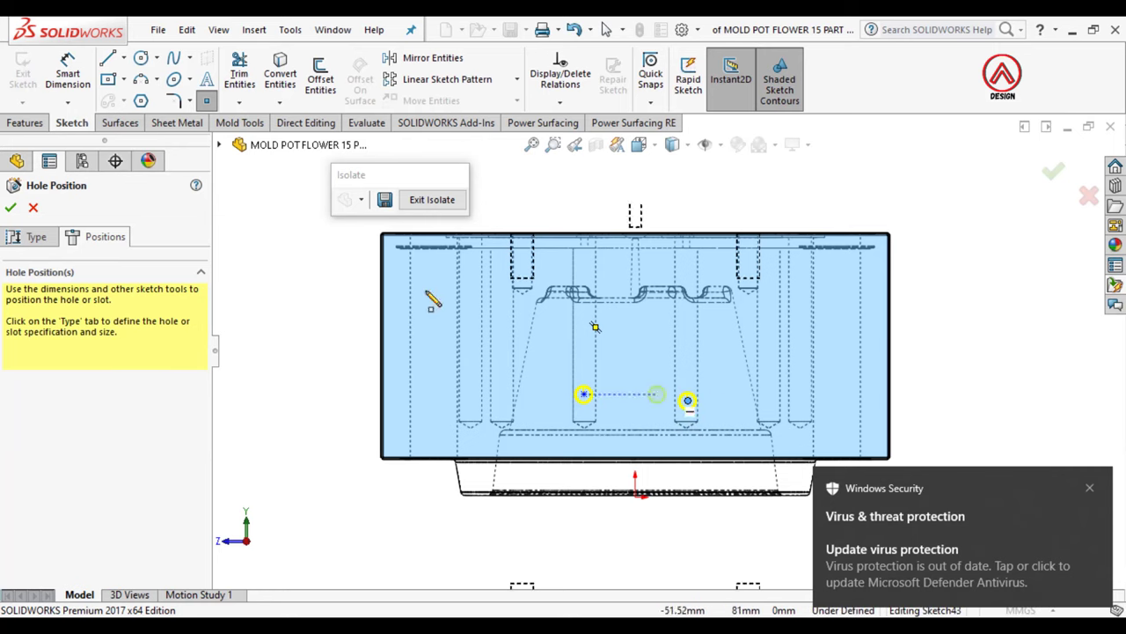
left_click(63, 80)
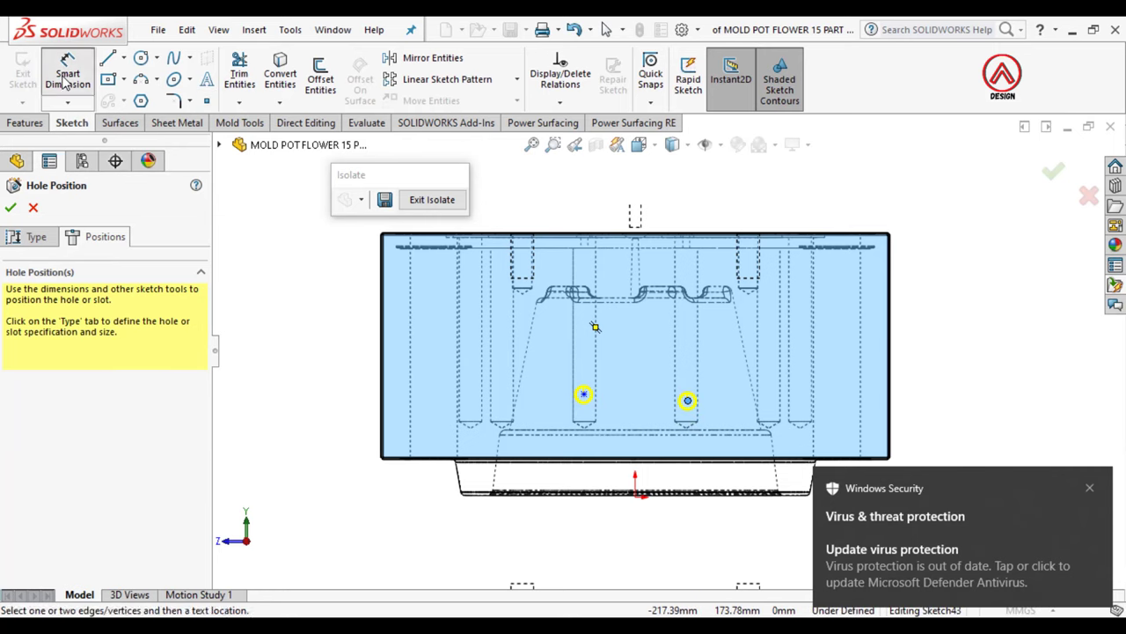
left_click(583, 394)
scroll(525, 249, "down", 2)
scroll(520, 294, "down", 1)
scroll(520, 295, "down", 1)
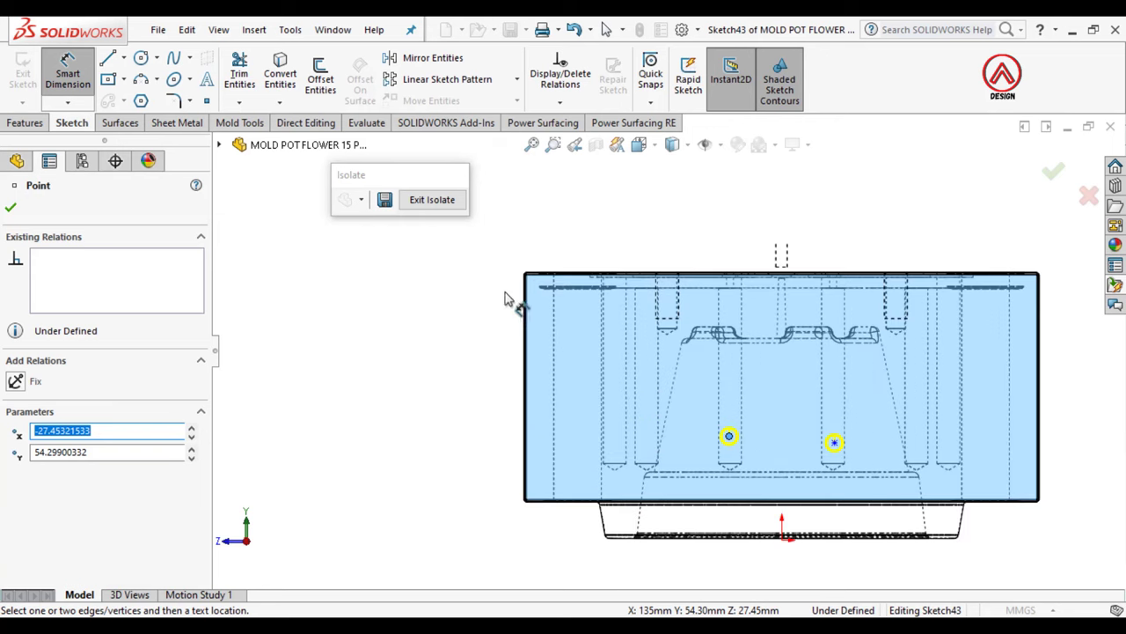
scroll(587, 284, "down", 1)
left_click(567, 290)
scroll(668, 352, "up", 3)
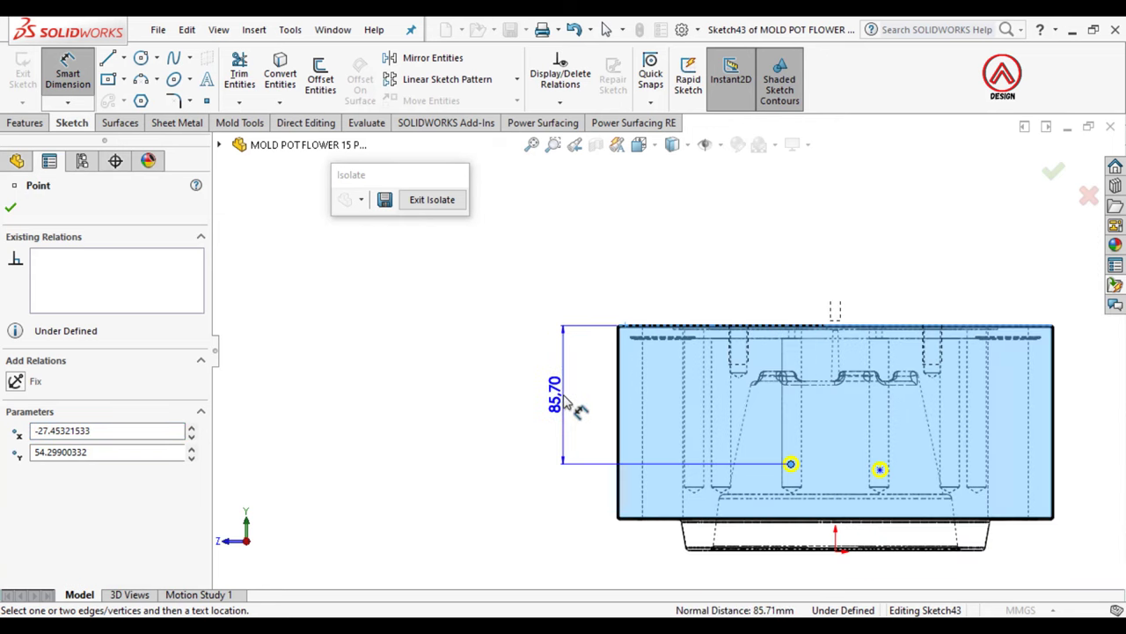
left_click(567, 400)
type("90")
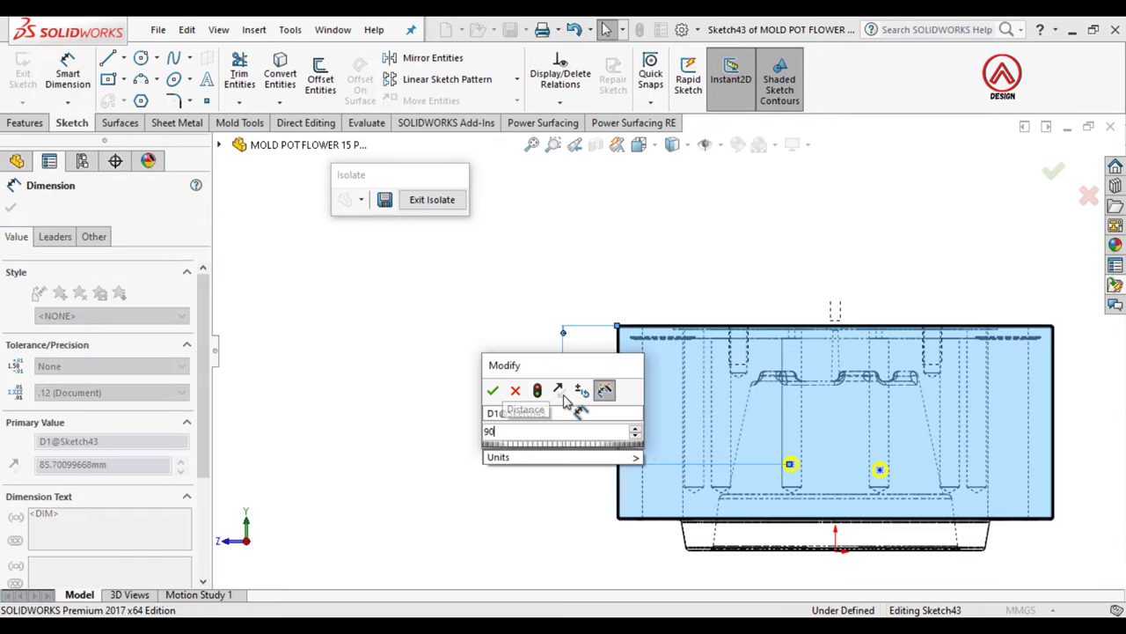
key("Return")
left_click(621, 550)
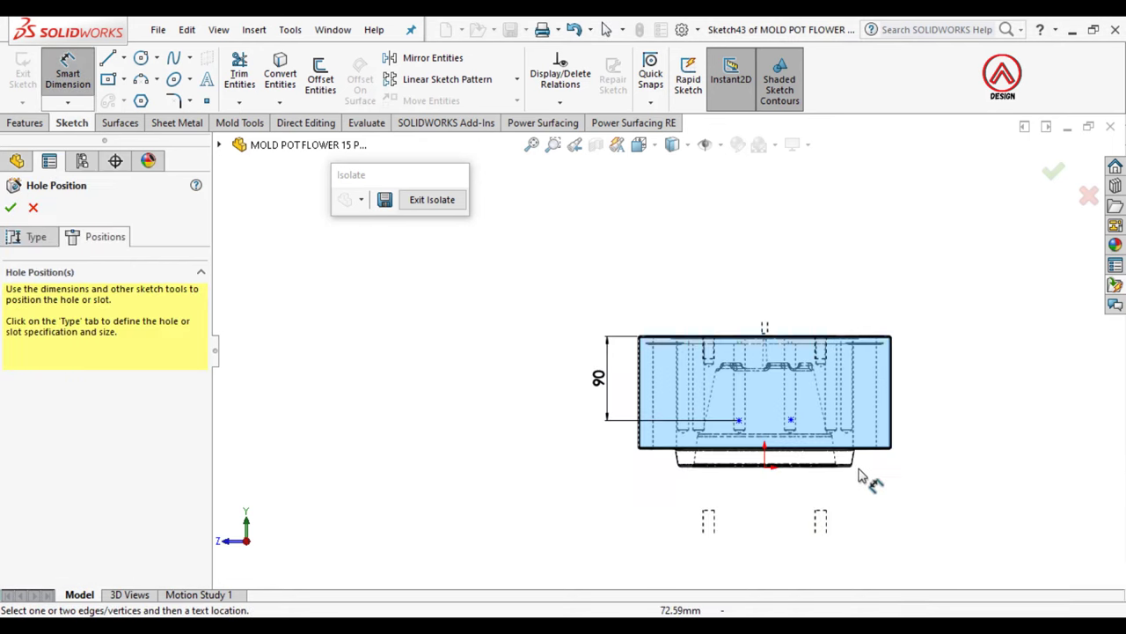
Step: Dimension each hole point 27 mm from the origin
scroll(679, 425, "down", 2)
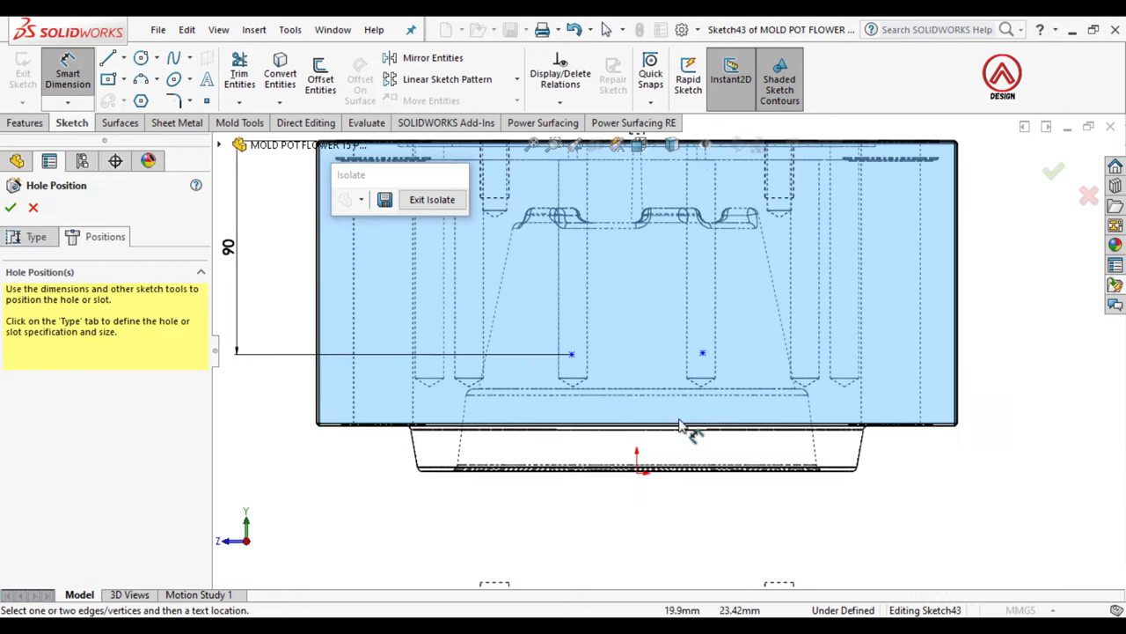
left_click(570, 354)
left_click(637, 473)
left_click(576, 520)
type("27")
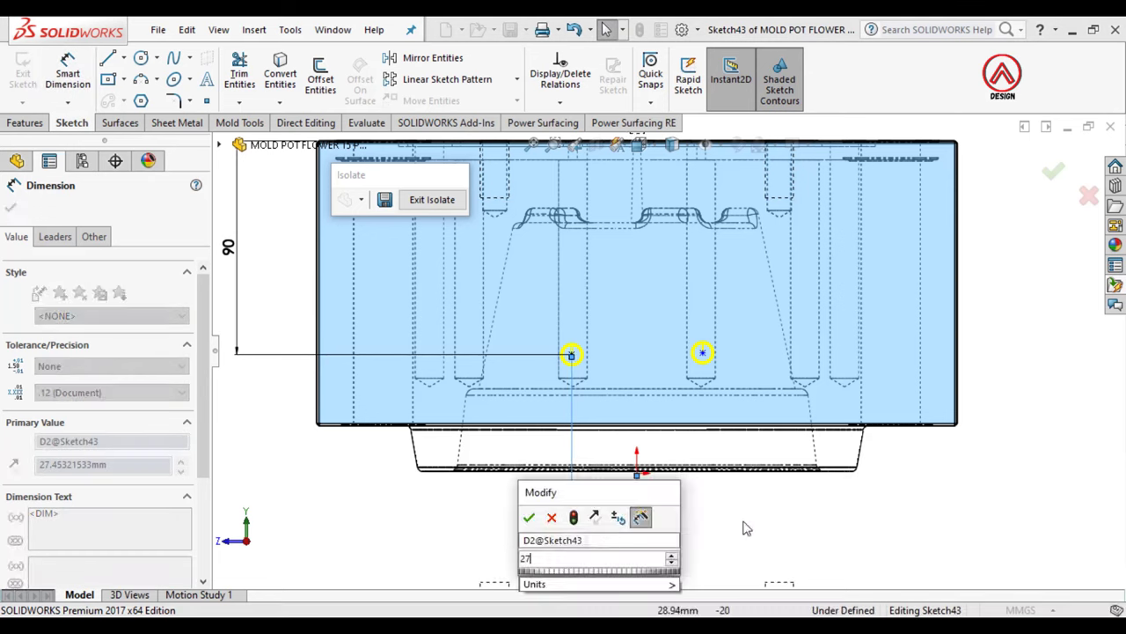
key("Return")
left_click(702, 353)
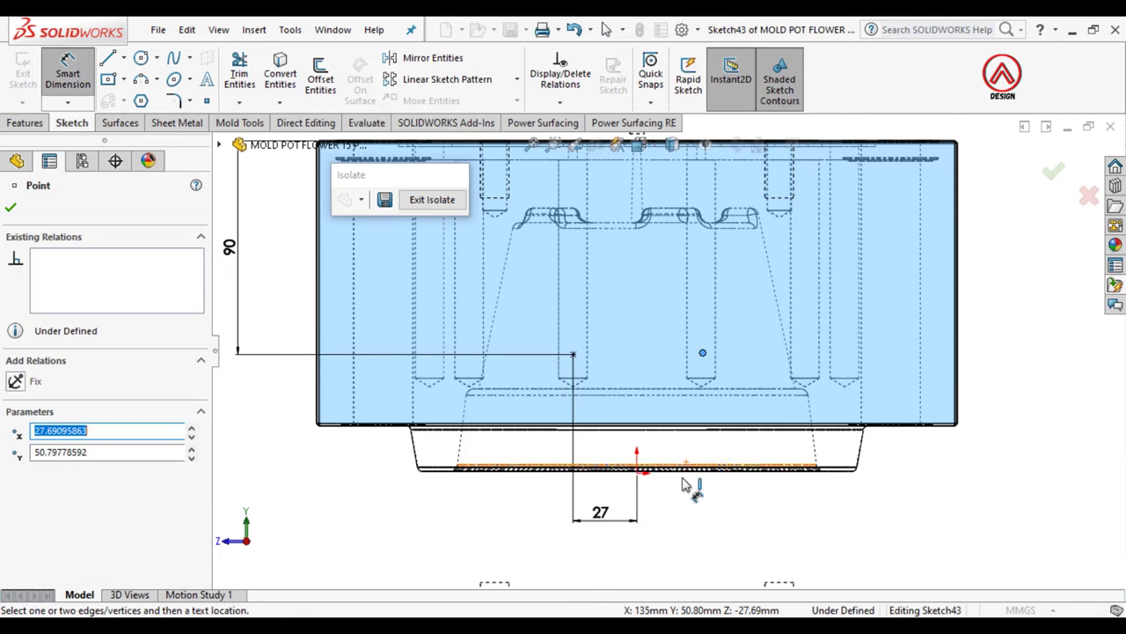
left_click(637, 474)
left_click(668, 521)
type("2")
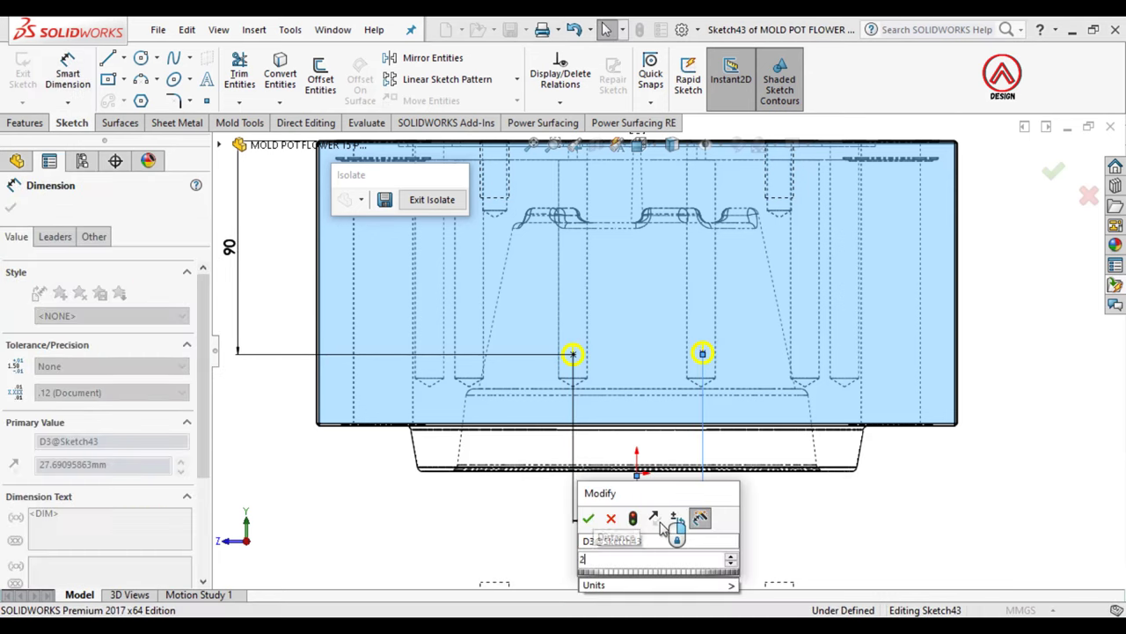
key("Return")
Step: Add a Horizontal relation between the two hole points
mouse_move(804, 534)
middle_mouse_down()
mouse_move(844, 493)
mouse_move(616, 414)
middle_mouse_up()
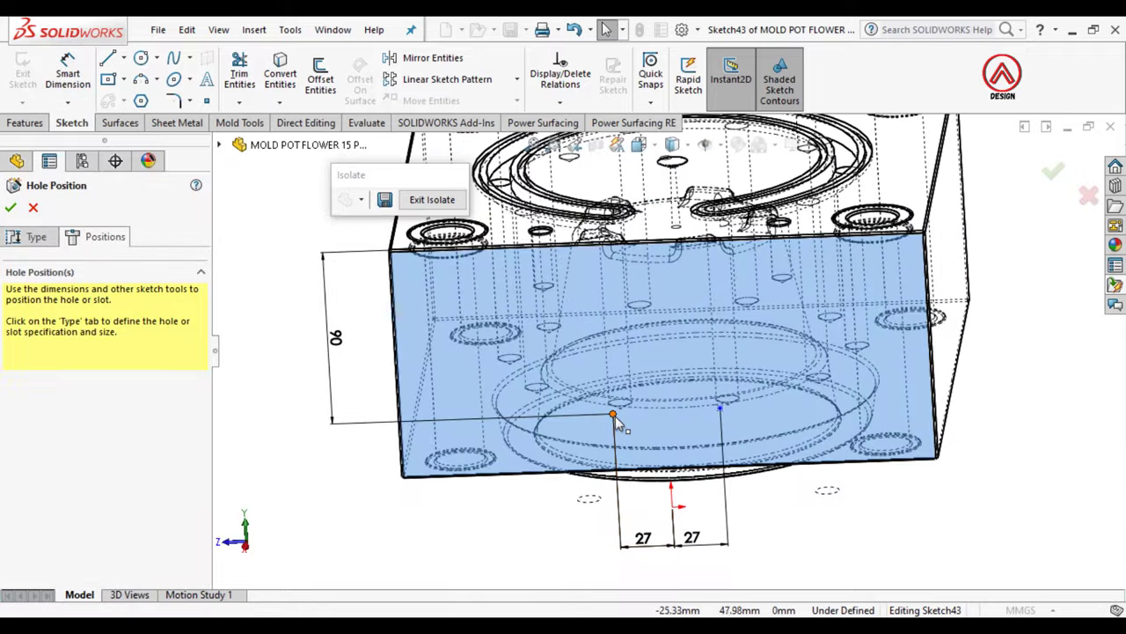
left_click(613, 413)
left_click(720, 409, "ctrl")
left_click(776, 346)
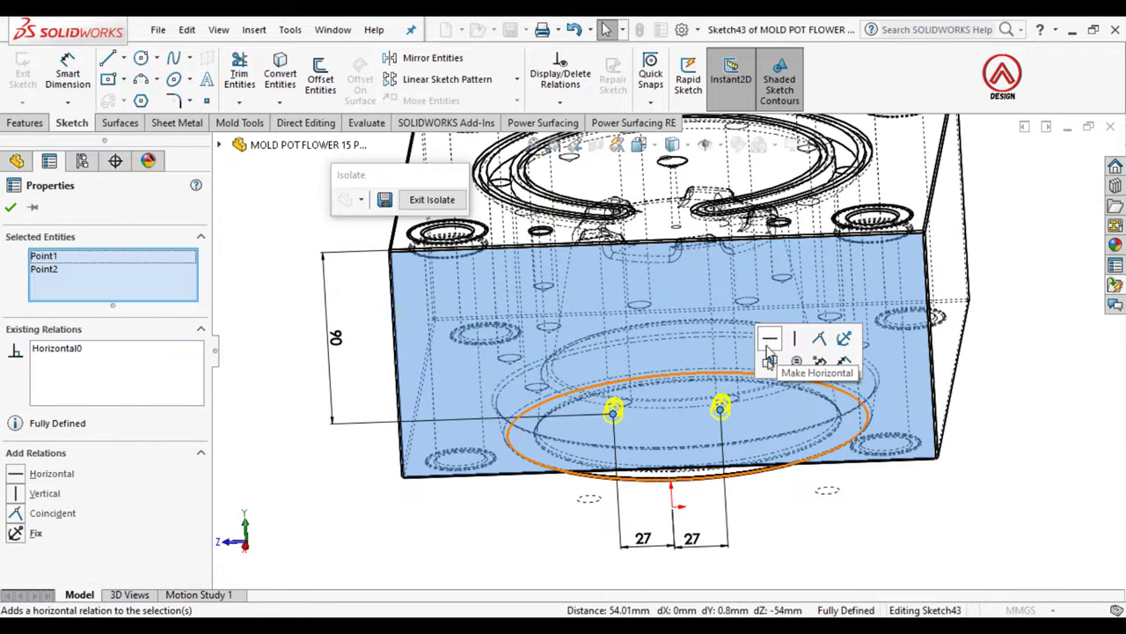
left_click(820, 524)
middle_click_drag(820, 525, 634, 414)
left_click(36, 237)
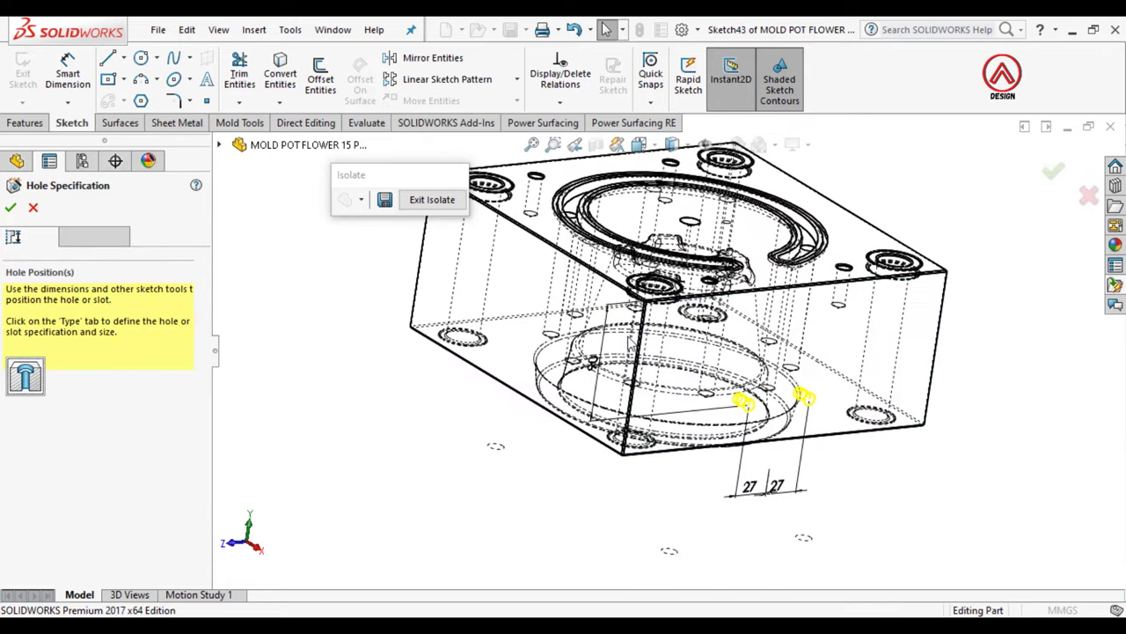
Step: Set the tap drill depth to 55 mm and create the tapped holes
scroll(106, 440, "down", 5)
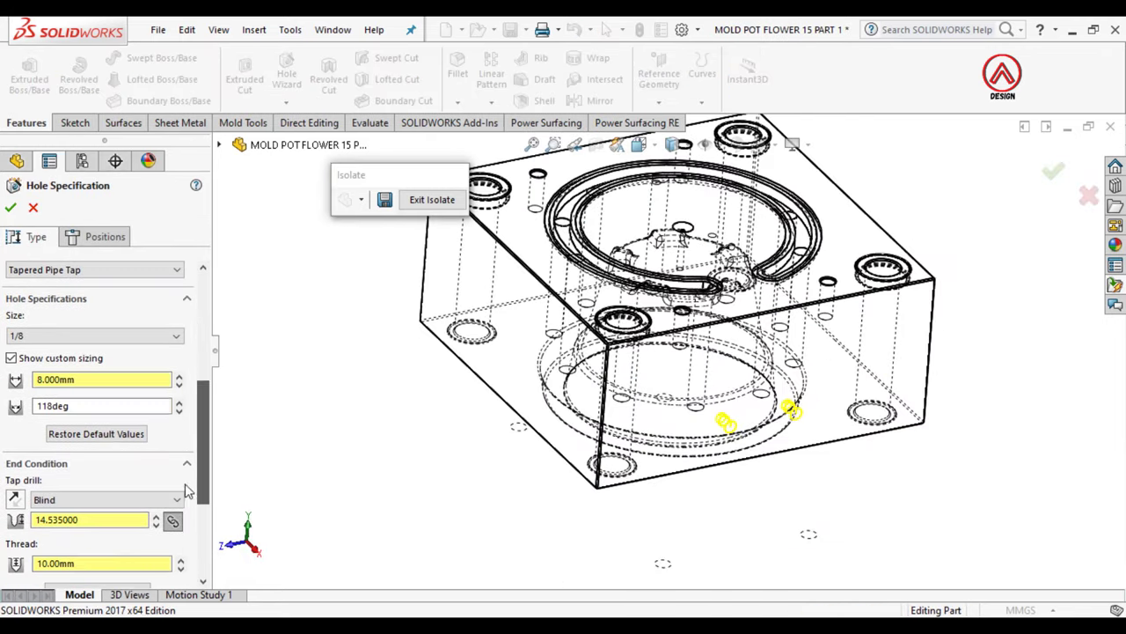
double_click(96, 520)
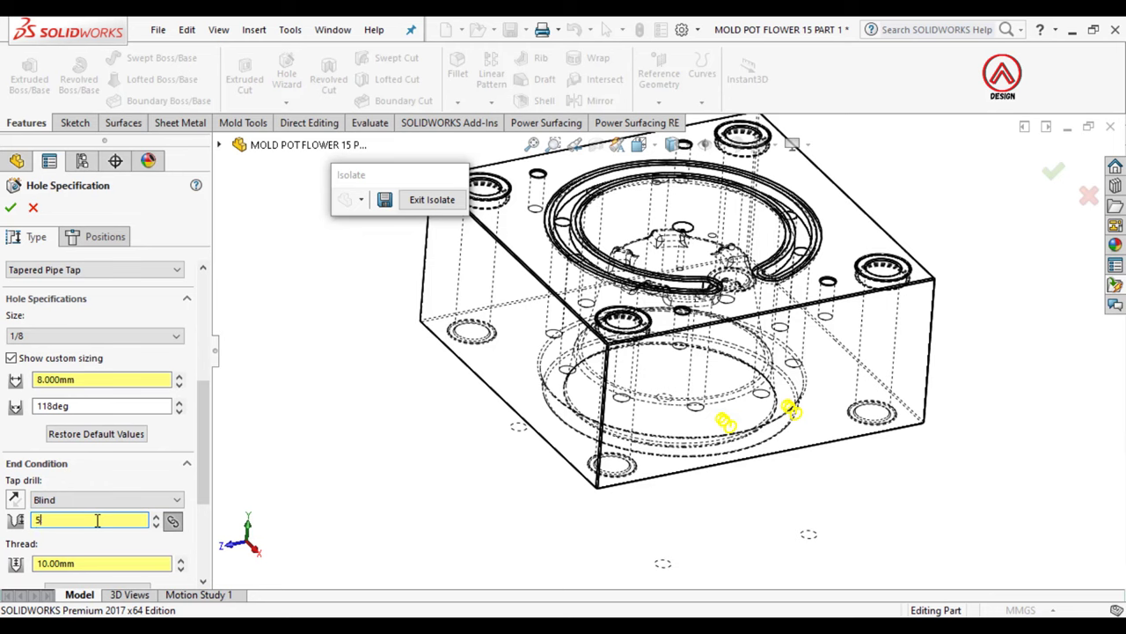
type("5")
key("Return")
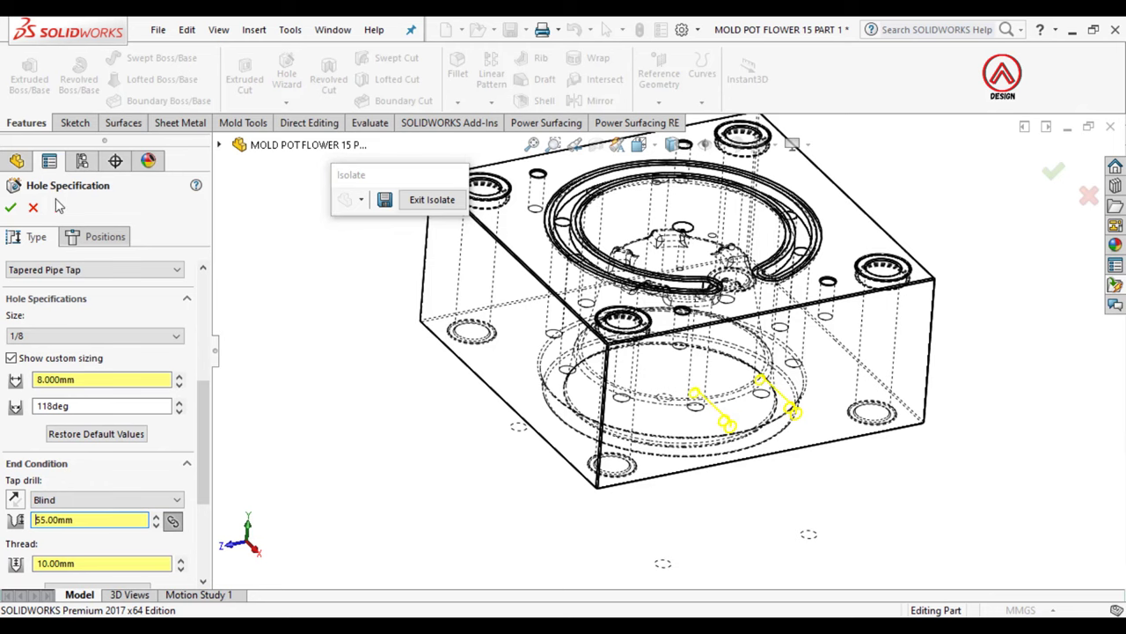
left_click(12, 210)
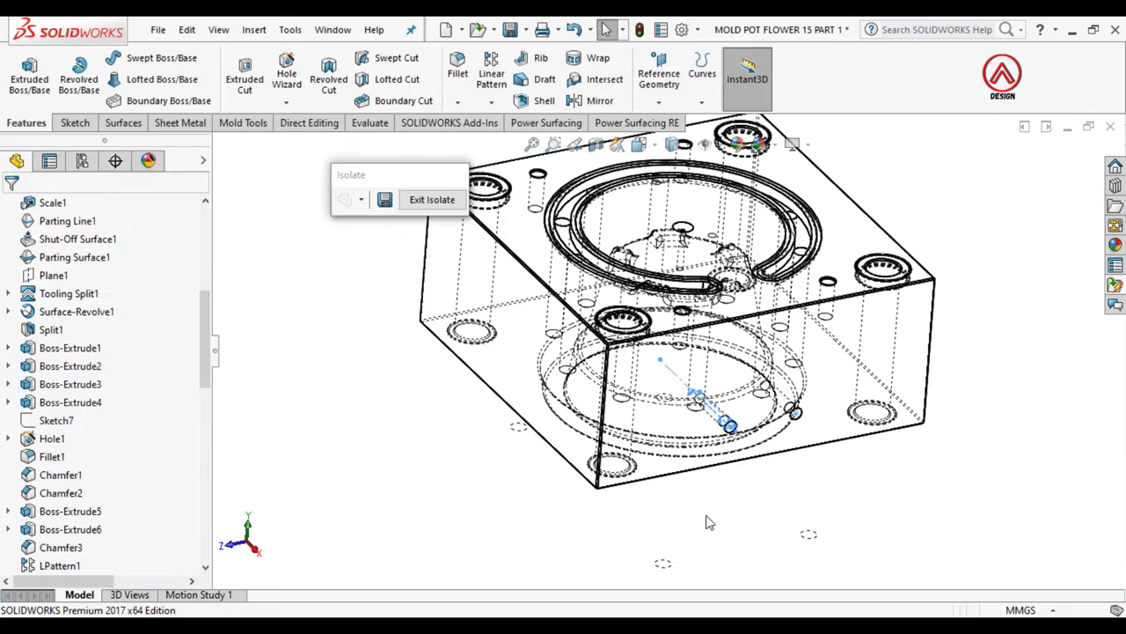
Step: Show the plate Shaded With Edges and view it from the Top
mouse_move(730, 422)
middle_mouse_down()
mouse_move(724, 397)
mouse_move(770, 347)
mouse_move(674, 372)
mouse_move(691, 365)
mouse_move(755, 397)
middle_mouse_up()
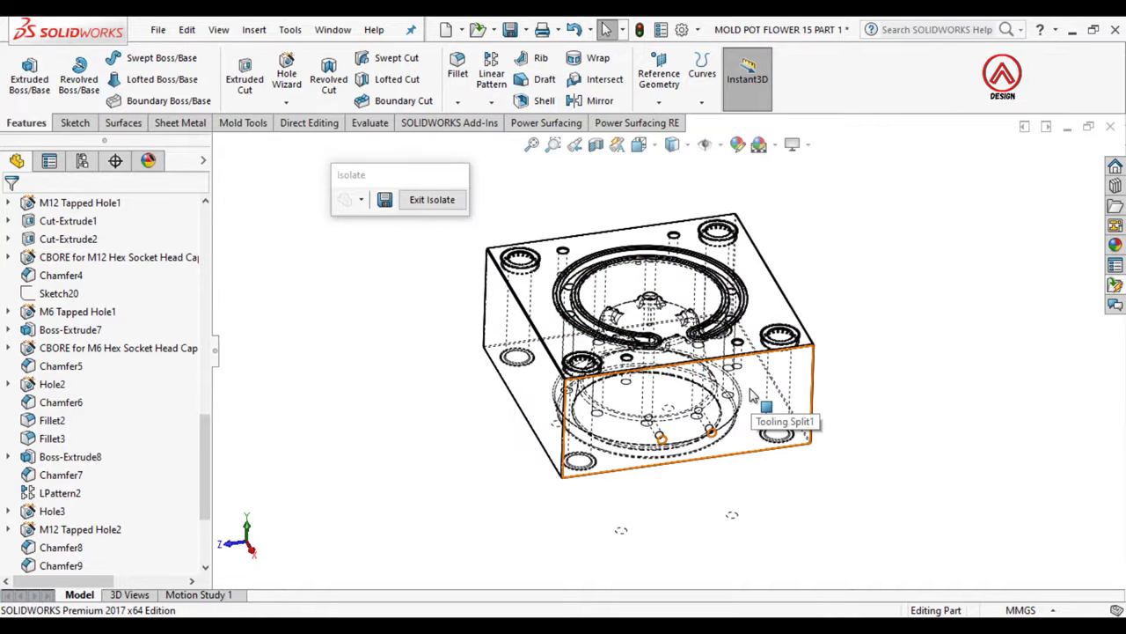
mouse_move(750, 389)
middle_mouse_down()
mouse_move(691, 373)
mouse_move(659, 255)
mouse_move(666, 304)
mouse_move(678, 264)
middle_mouse_up()
left_click(672, 144)
left_click(666, 165)
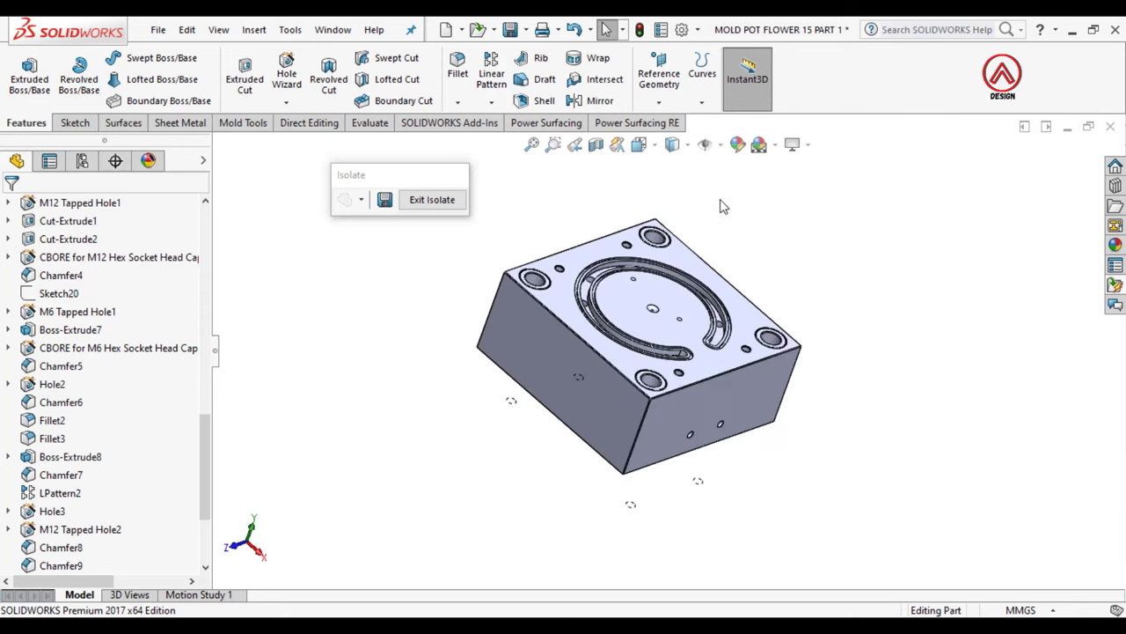
left_click(639, 145)
left_click(645, 252)
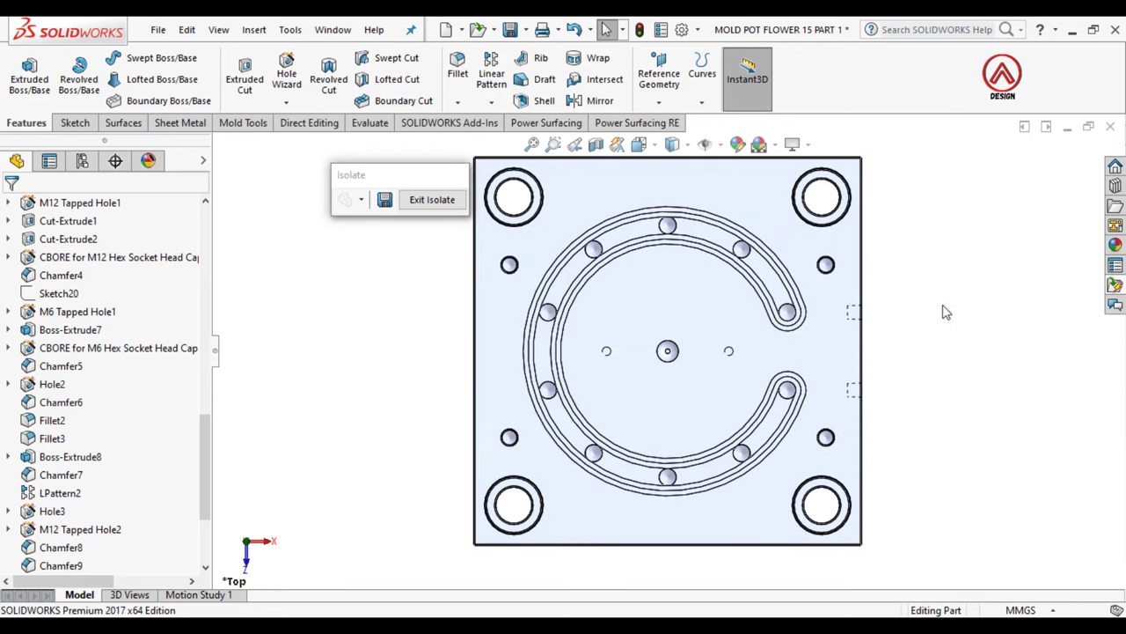
Step: Open a sketch on the plate's top face and draw a small circle near the lower-left corner
scroll(785, 374, "down", 2)
scroll(786, 373, "down", 2)
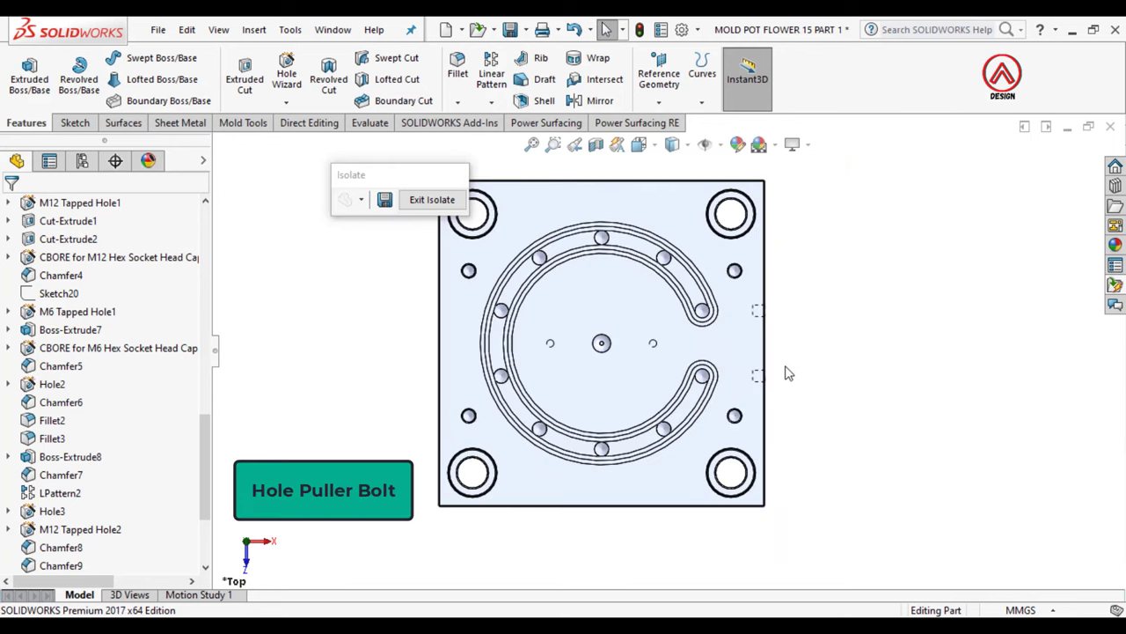
left_click(543, 475)
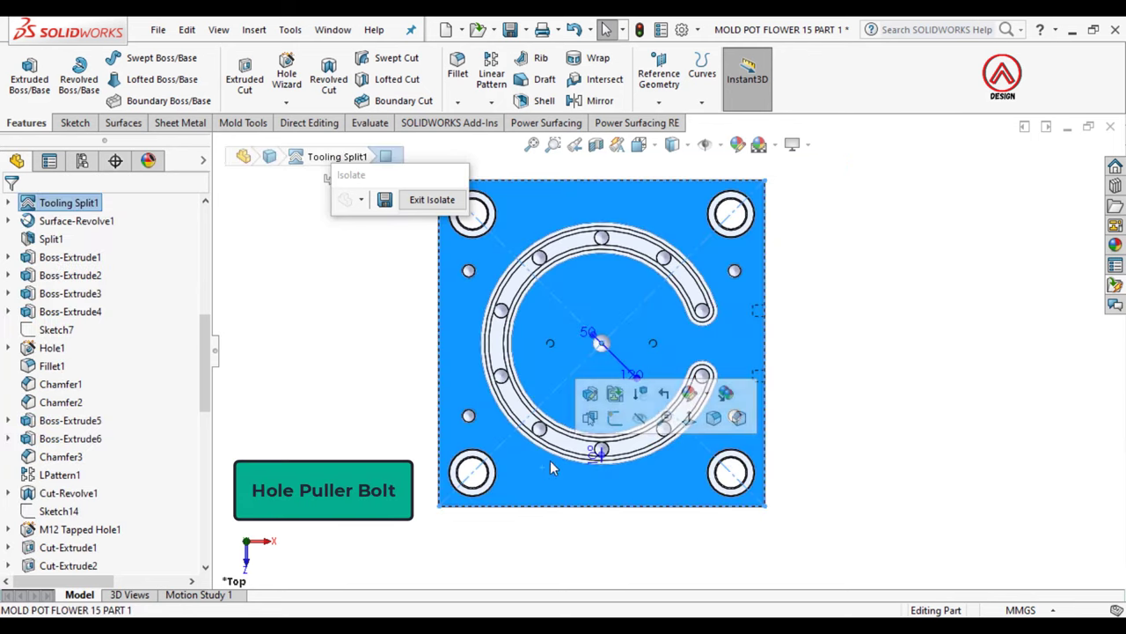
left_click(74, 123)
left_click(23, 70)
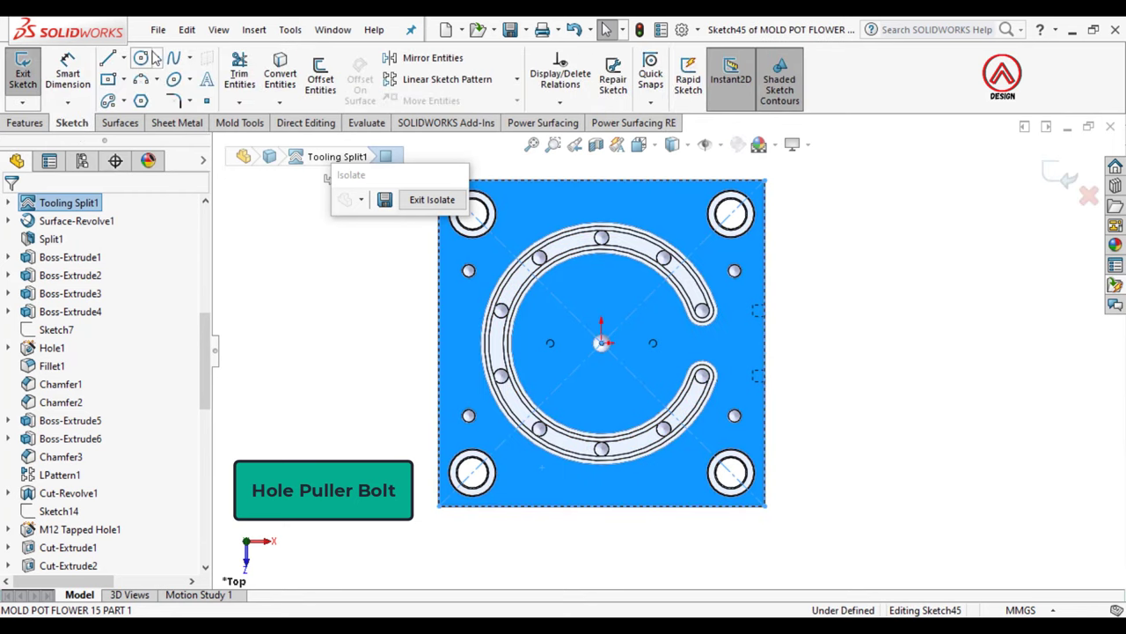
left_click(141, 57)
scroll(504, 466, "down", 2)
scroll(504, 467, "down", 1)
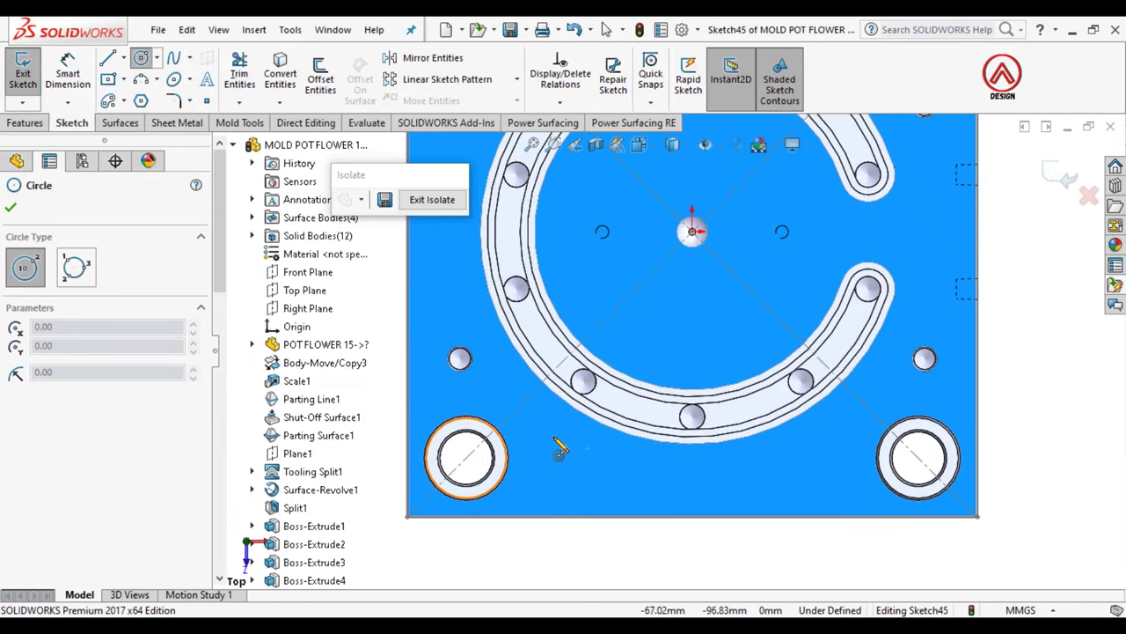
scroll(556, 447, "down", 1)
left_click(495, 385)
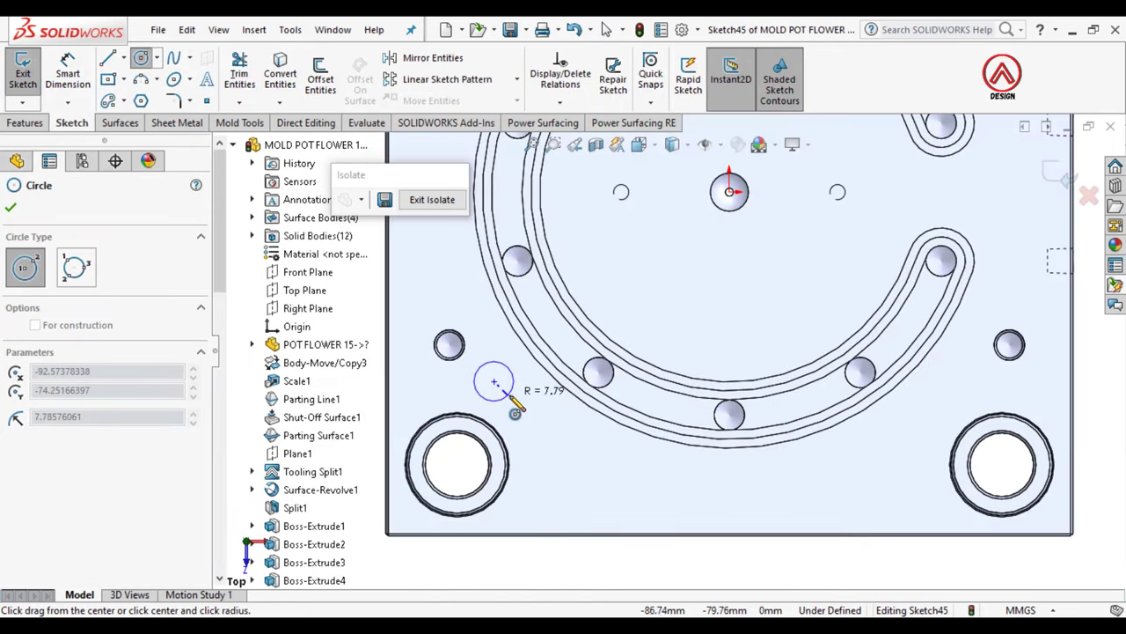
left_click(519, 387)
scroll(677, 364, "up", 4)
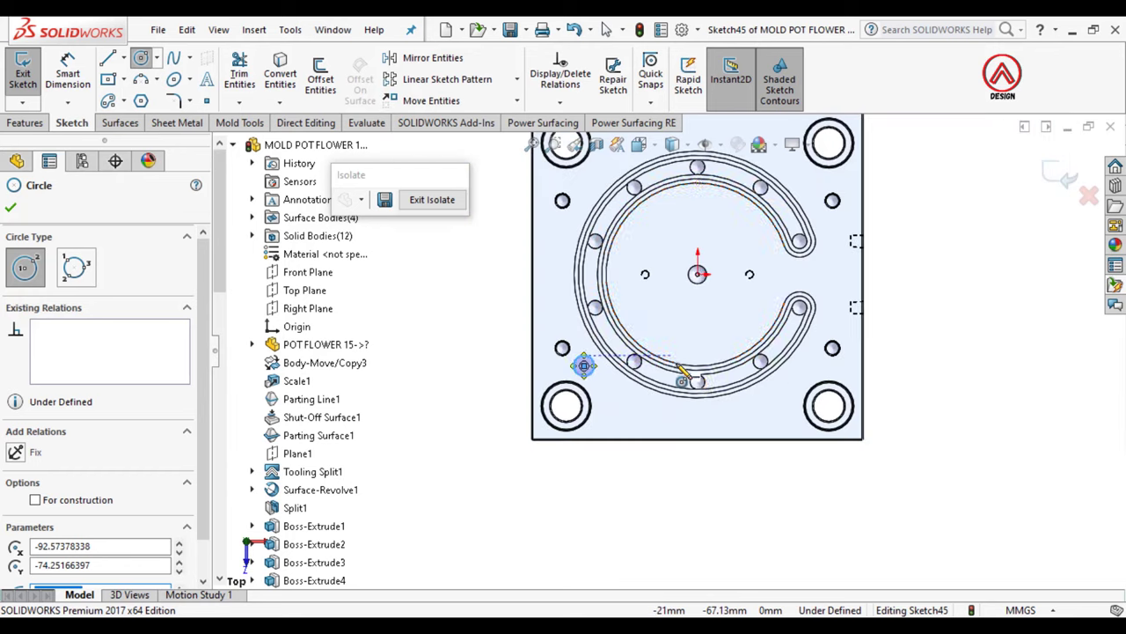
Step: Dimension the circle centre 92.5 mm horizontally and 75 mm vertically from the origin
left_click(72, 66)
left_click(584, 366)
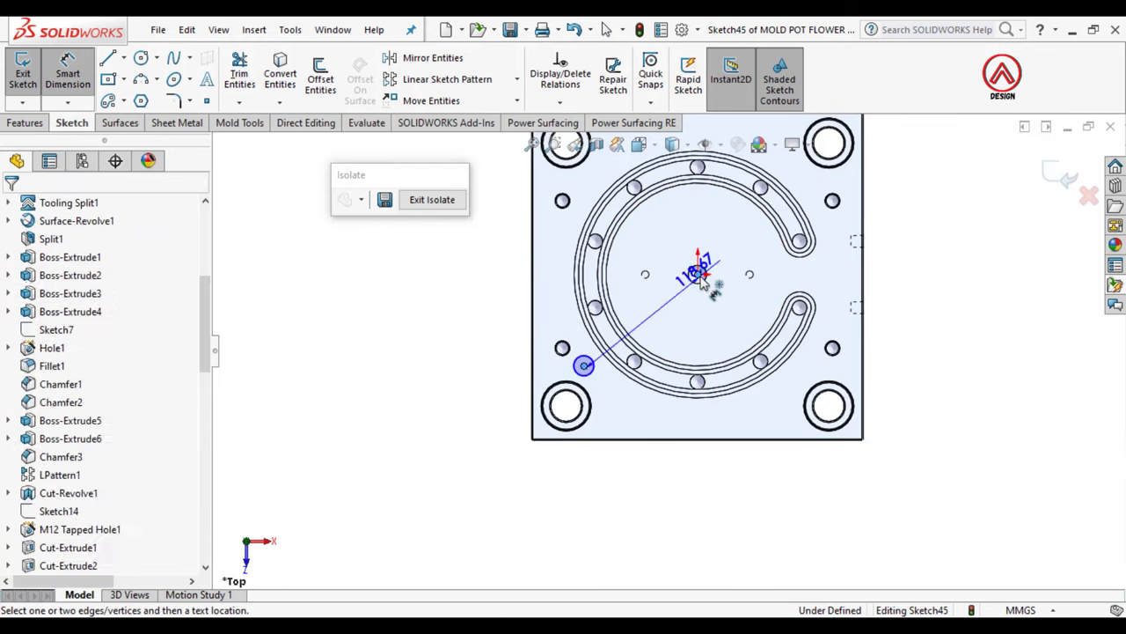
left_click(697, 274)
left_click(673, 482)
type("9")
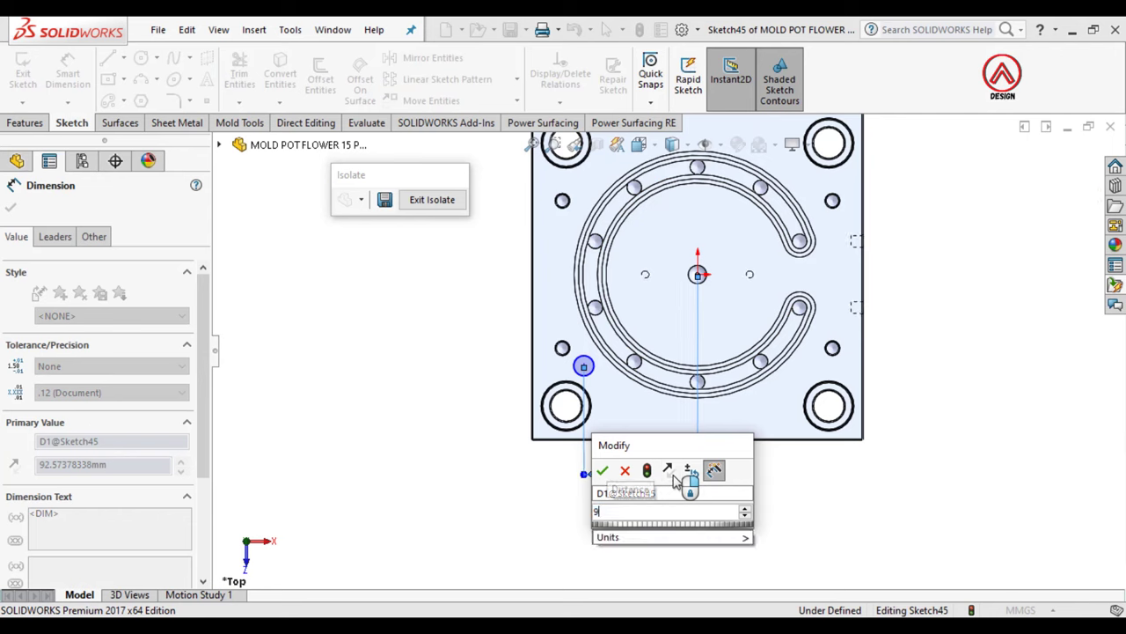
type("2.5")
key("Return")
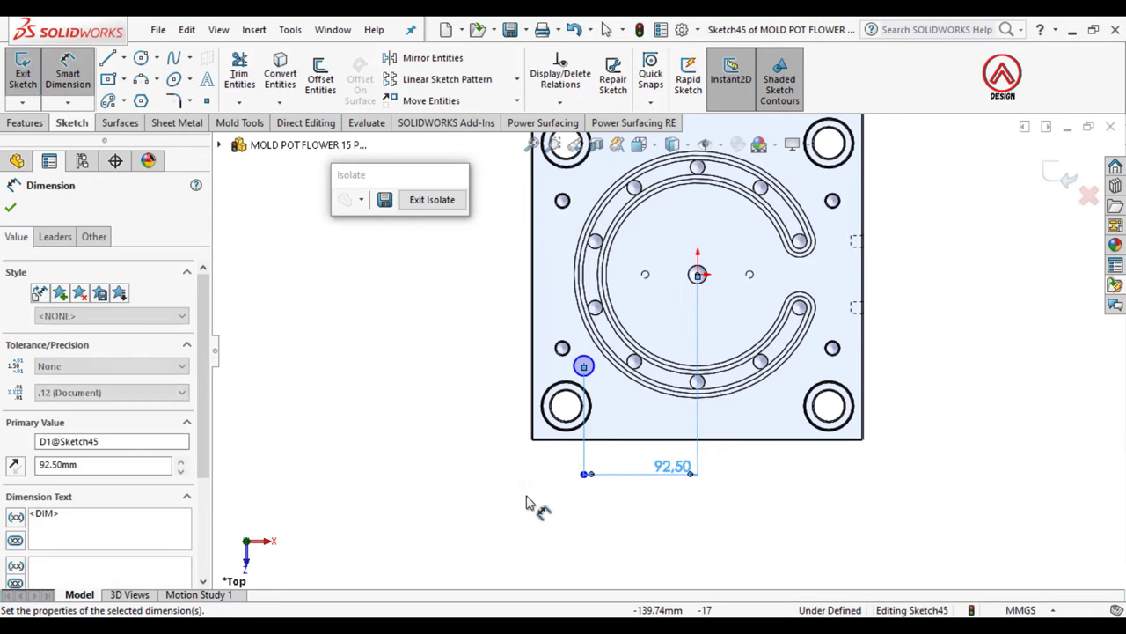
scroll(660, 387, "up", 3)
scroll(658, 387, "down", 2)
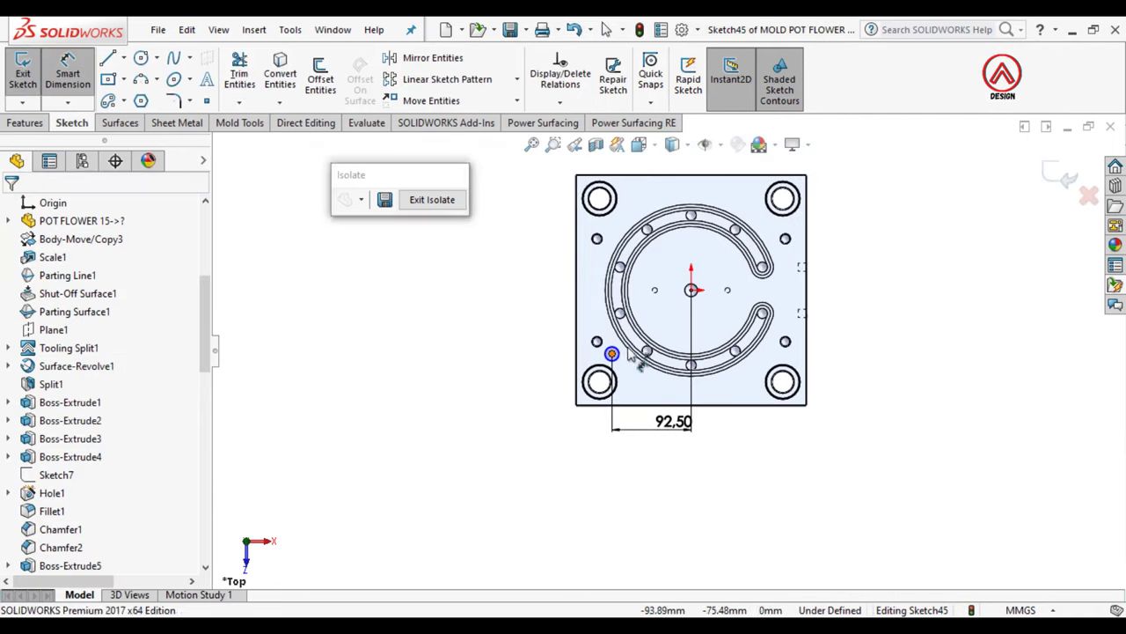
left_click(611, 353)
left_click(691, 290)
scroll(672, 310, "up", 2)
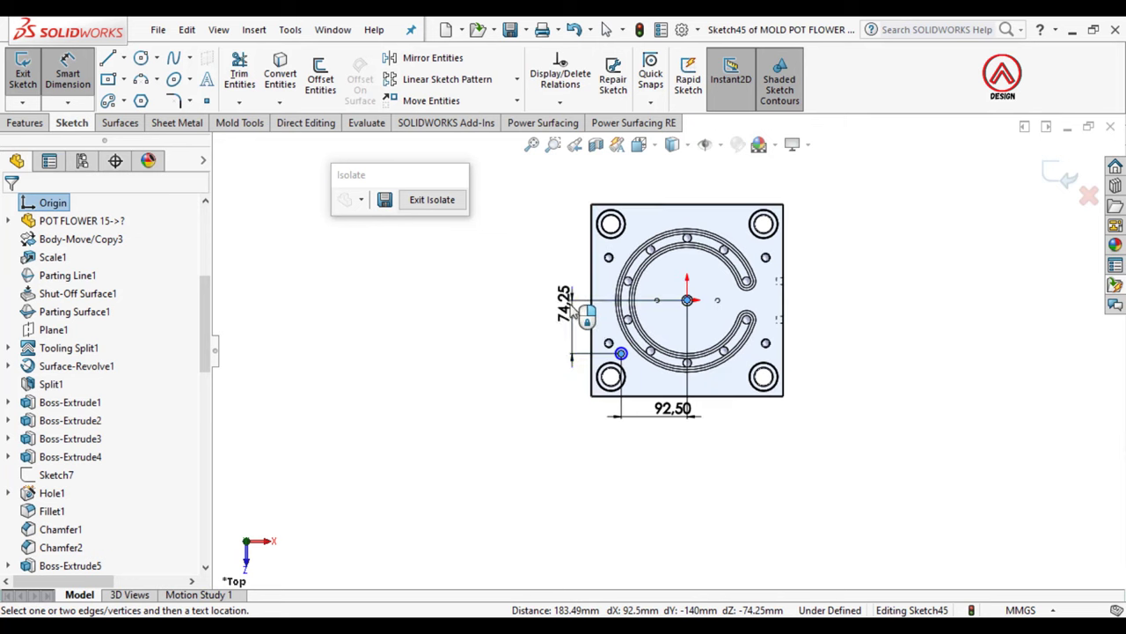
left_click(595, 303)
type("75")
key("Return")
Step: Set the circle's diameter to 13 mm
scroll(502, 360, "down", 2)
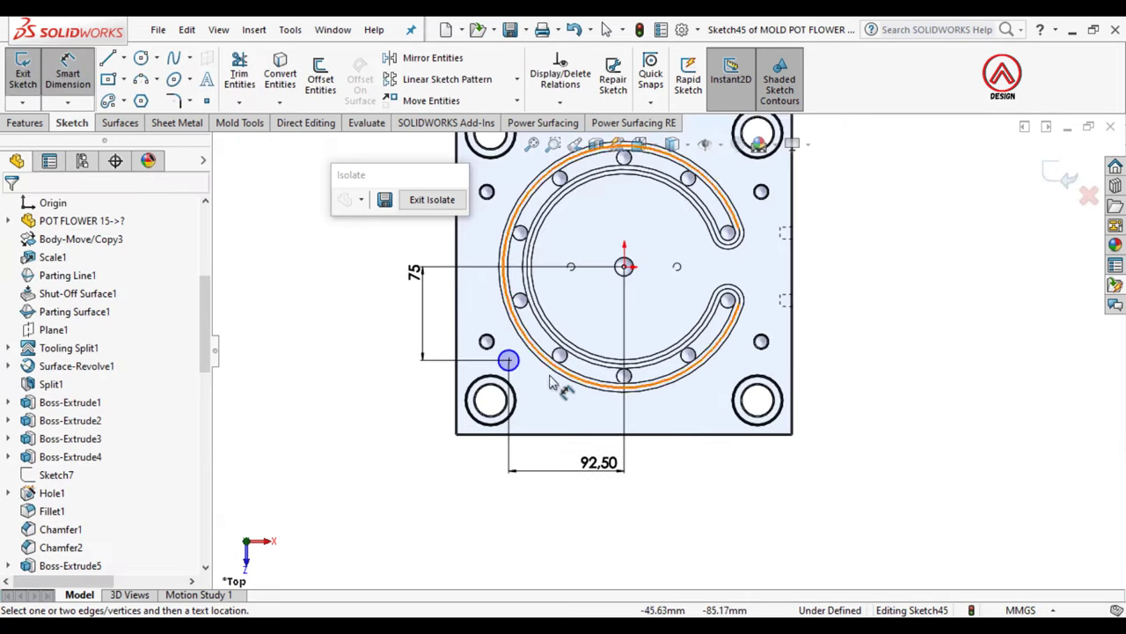
left_click(509, 361)
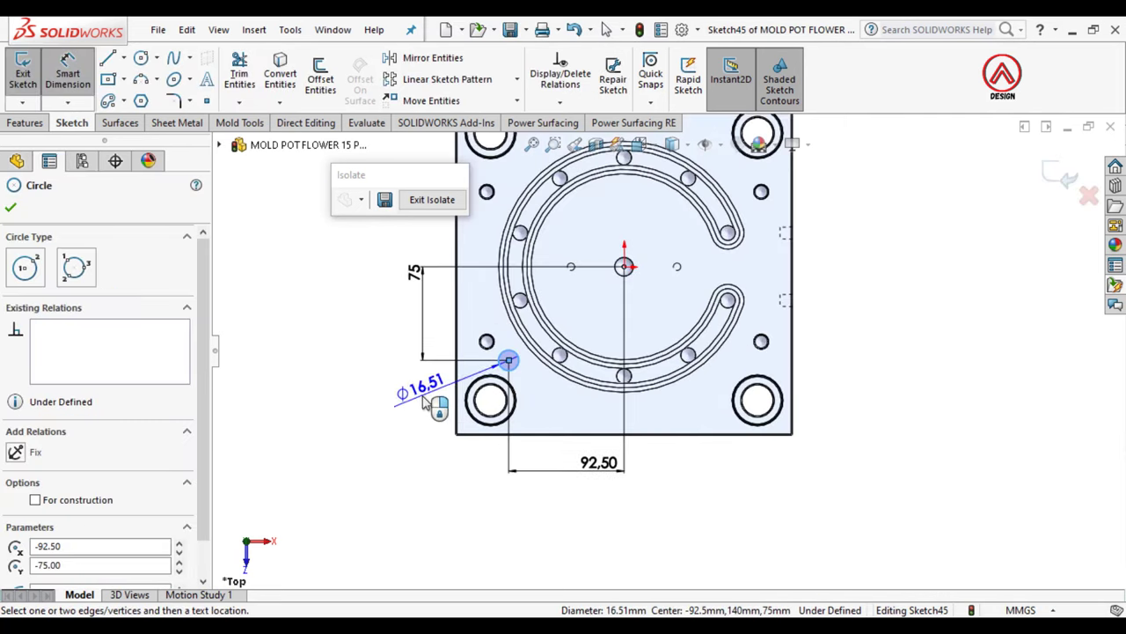
left_click(424, 399)
type("13")
key("Return")
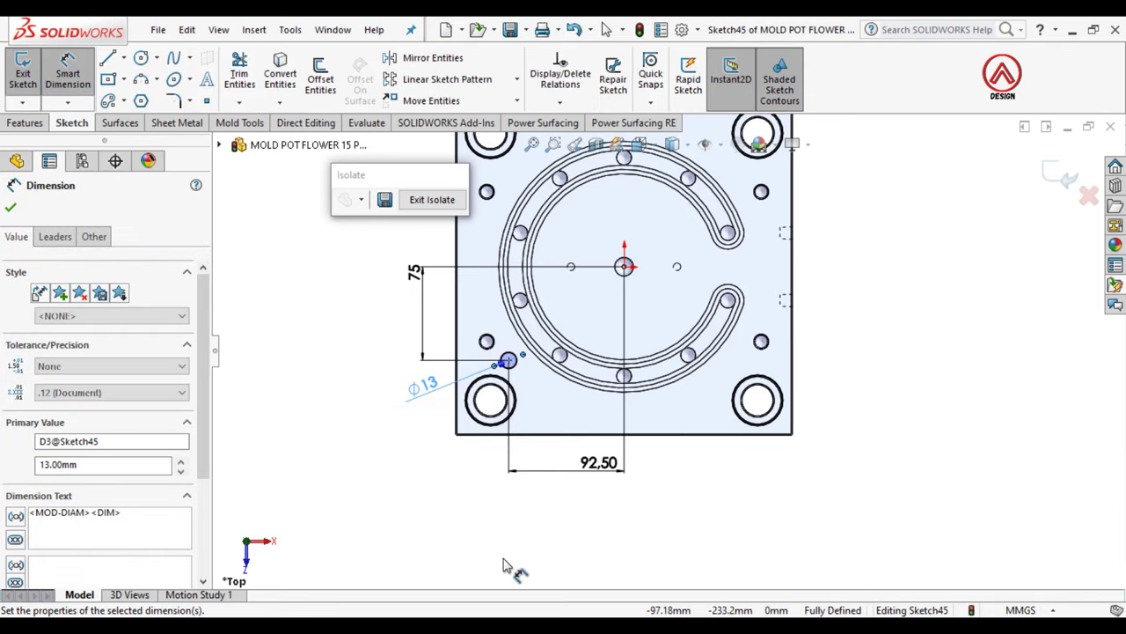
key("Escape")
Step: Begin a vertical centerline at the sketch origin
left_click(124, 58)
left_click(163, 96)
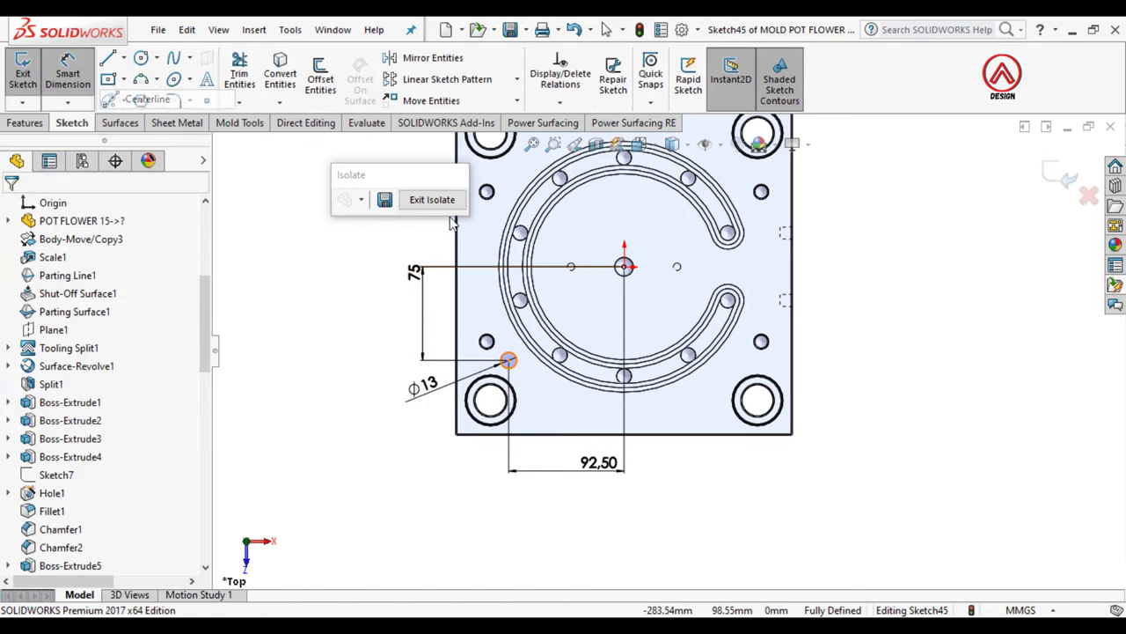
scroll(627, 299, "down", 2)
left_click(625, 297)
Step: Finish the vertical centerline and add a horizontal centerline from the origin
double_click(626, 240)
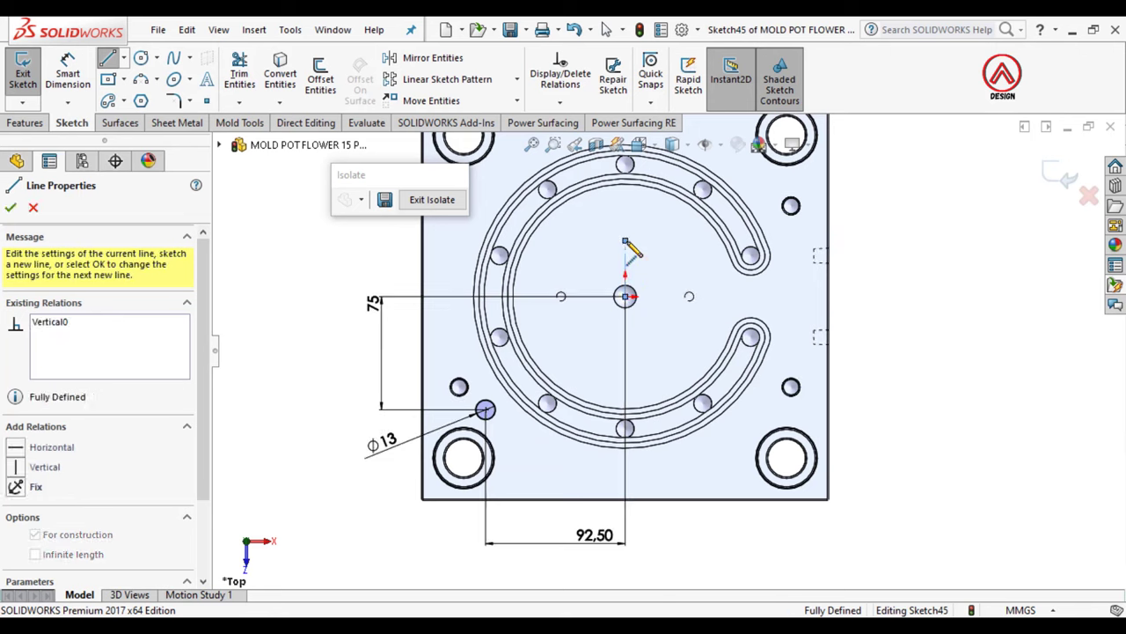
left_click(625, 297)
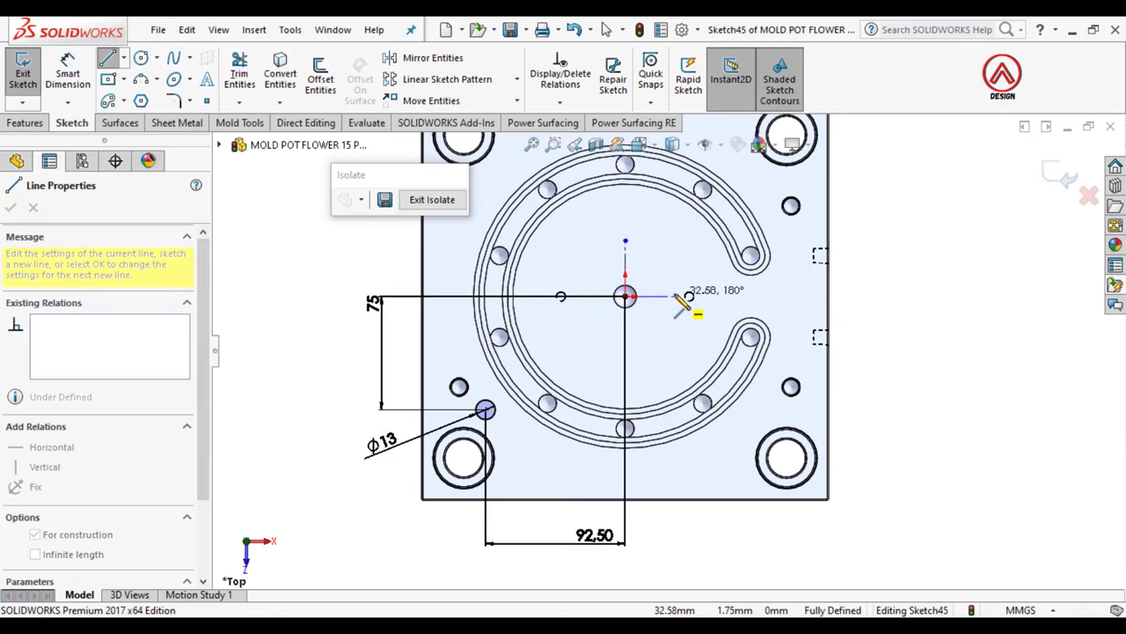
left_click(675, 296)
key("Escape")
Step: Mirror the Ø13 circle about the horizontal centerline, then both circles about the vertical centerline
left_click(413, 61)
left_click(484, 410)
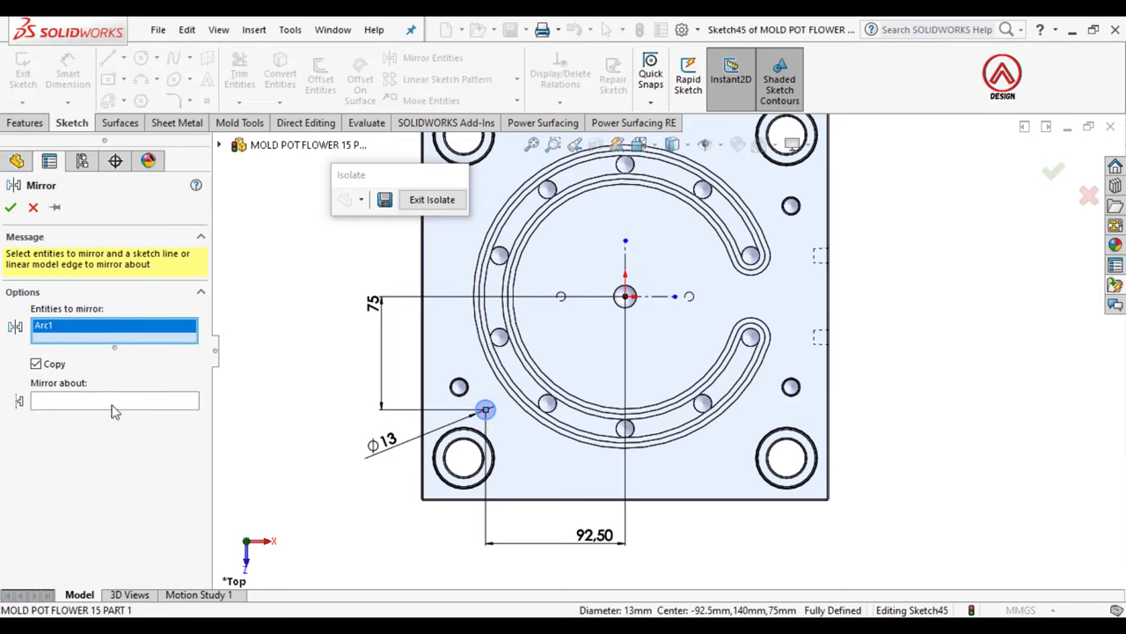
left_click(660, 298)
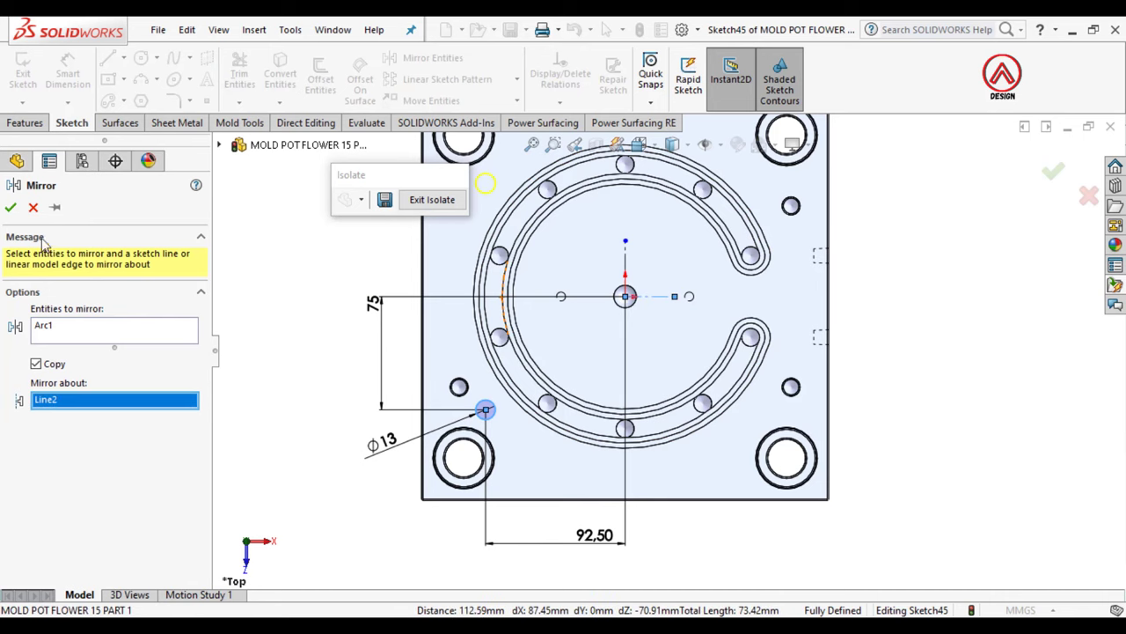
left_click(11, 207)
left_click(414, 58)
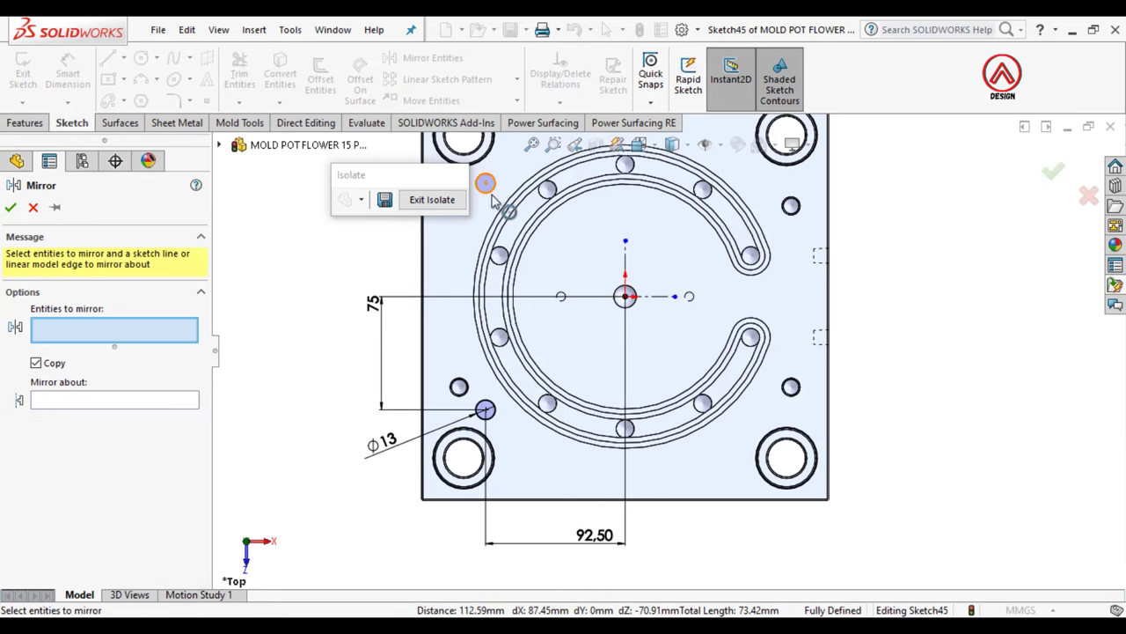
left_click(491, 197)
left_click(485, 409)
left_click(129, 417)
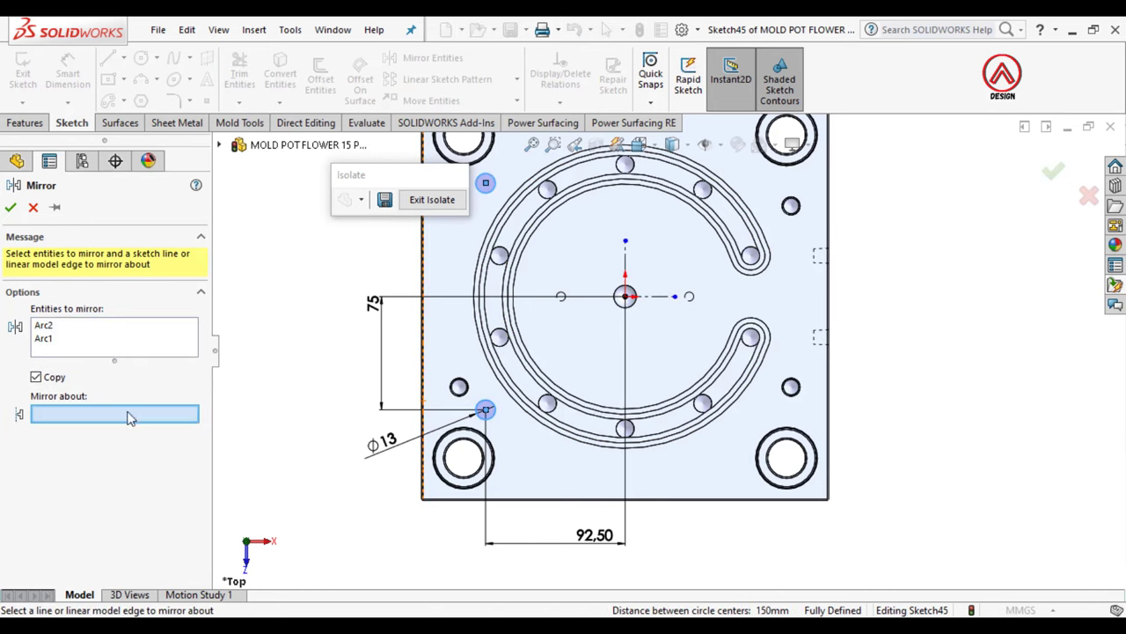
left_click(625, 291)
left_click(12, 210)
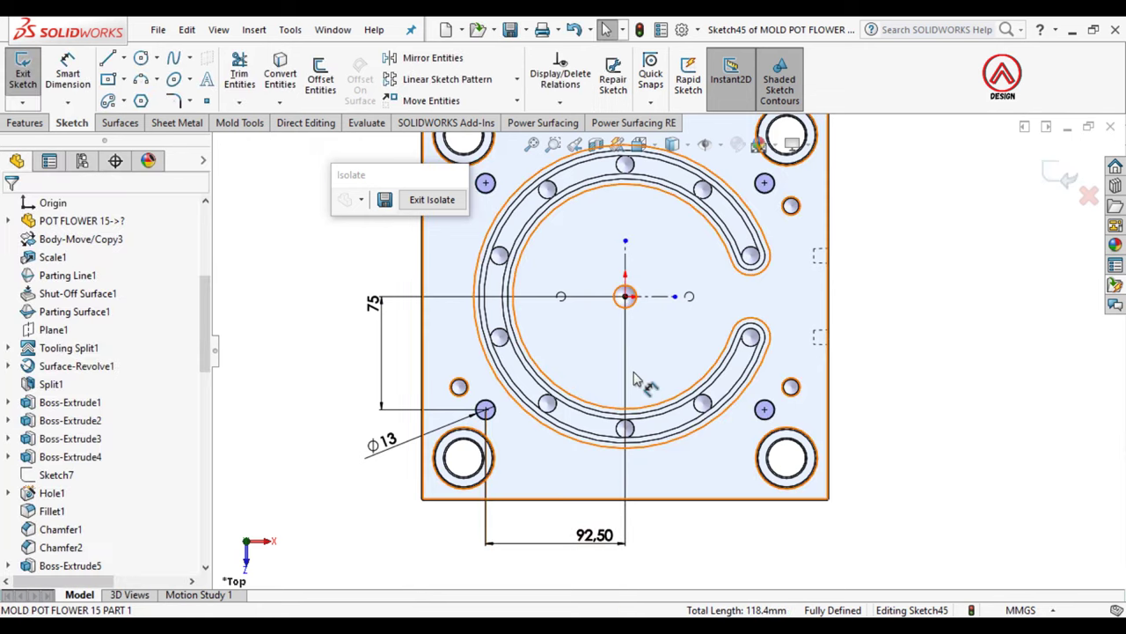
Step: Fit and orbit the plate in 3D, then exit the sketch
key("f")
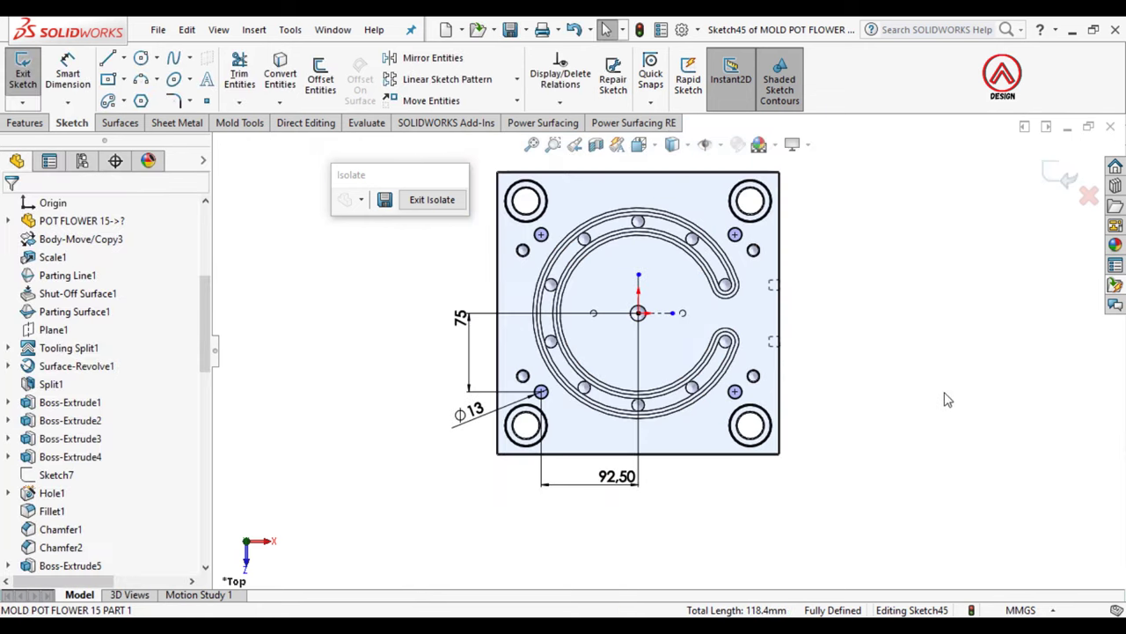
middle_click_drag(745, 426, 730, 283)
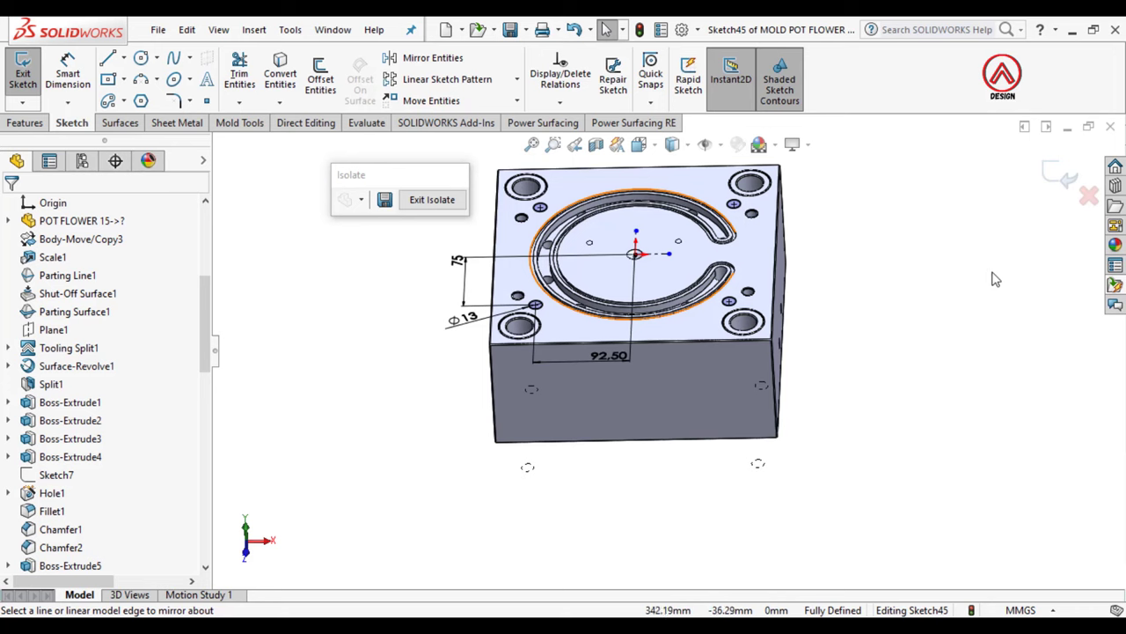
middle_click_drag(939, 322, 1003, 190)
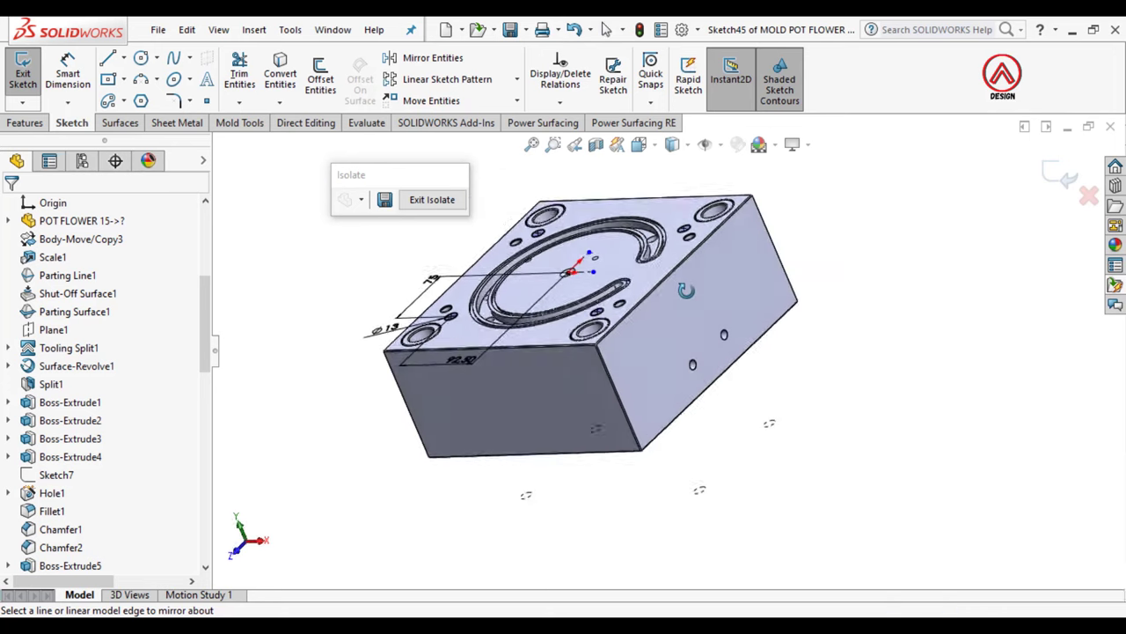
left_click(1053, 178)
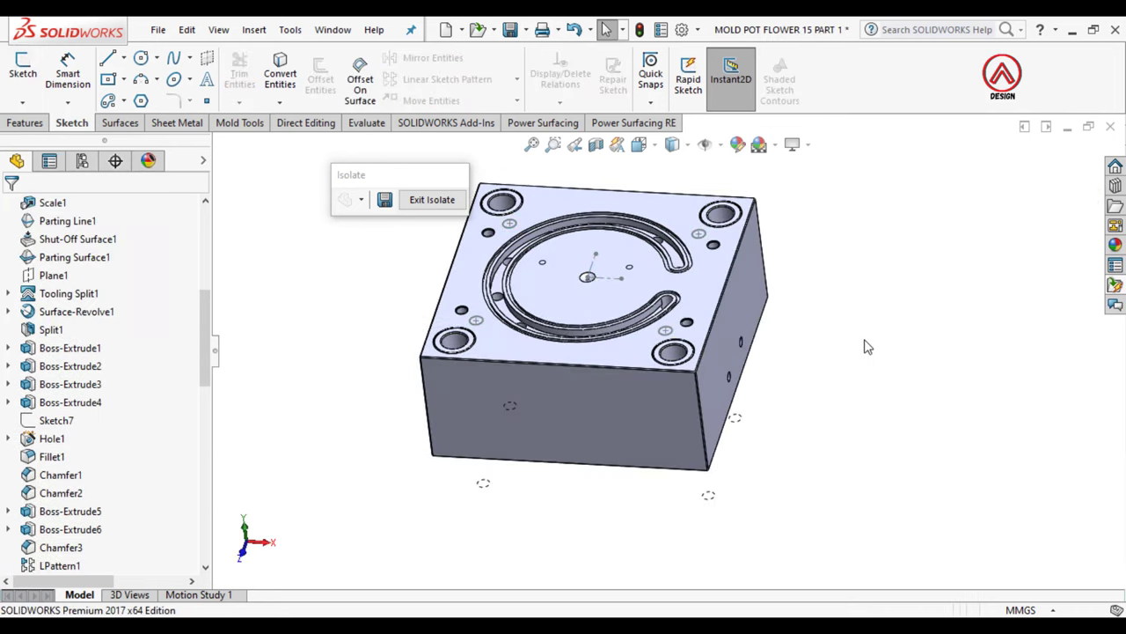
Step: Show the full mold again and view the top plate's upper face straight on
left_click(433, 199)
mouse_move(619, 352)
middle_mouse_down()
mouse_move(602, 240)
mouse_move(585, 343)
middle_mouse_up()
left_click(572, 327)
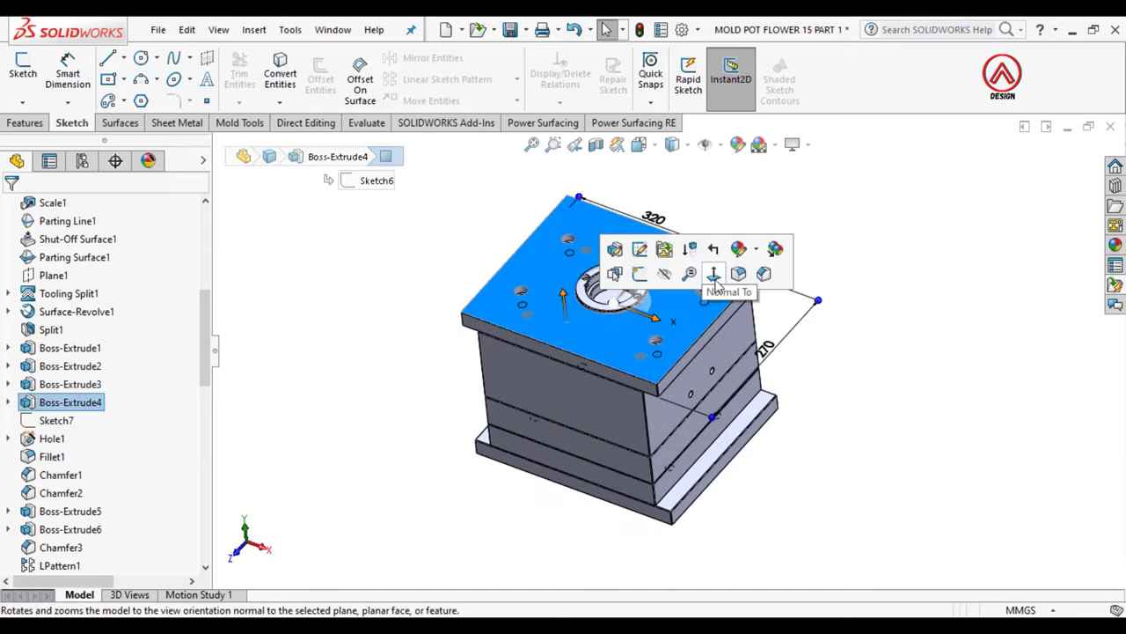
left_click(714, 275)
Step: Define a legacy counterbored hole: Ø14 mm, Ø20 mm counterbore, Through All
left_click(26, 122)
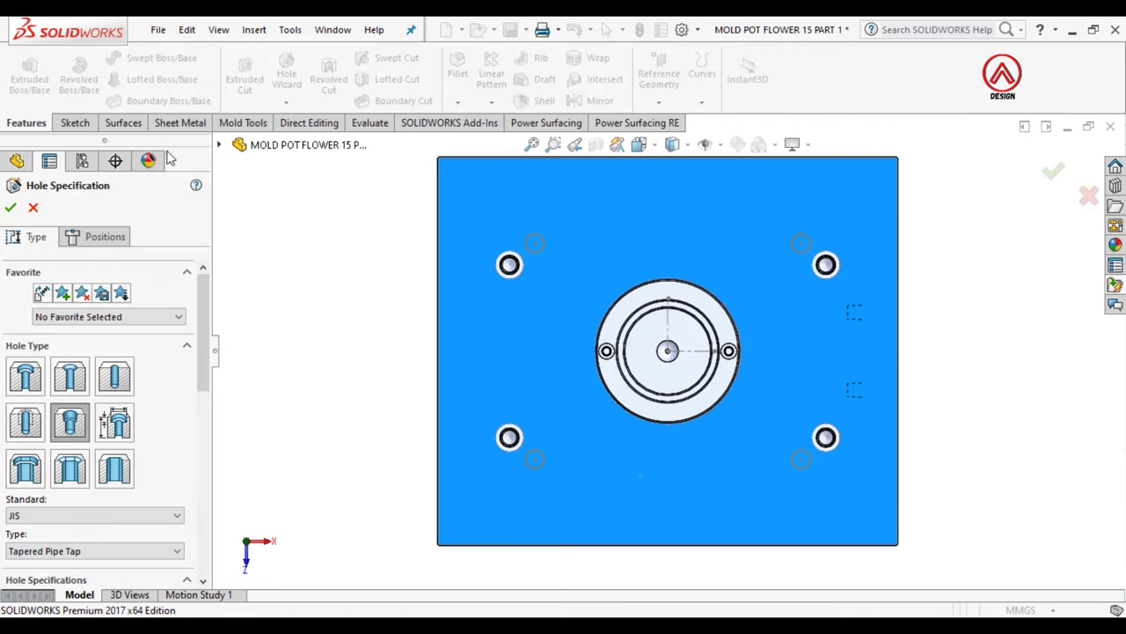
left_click(115, 423)
scroll(132, 377, "down", 3)
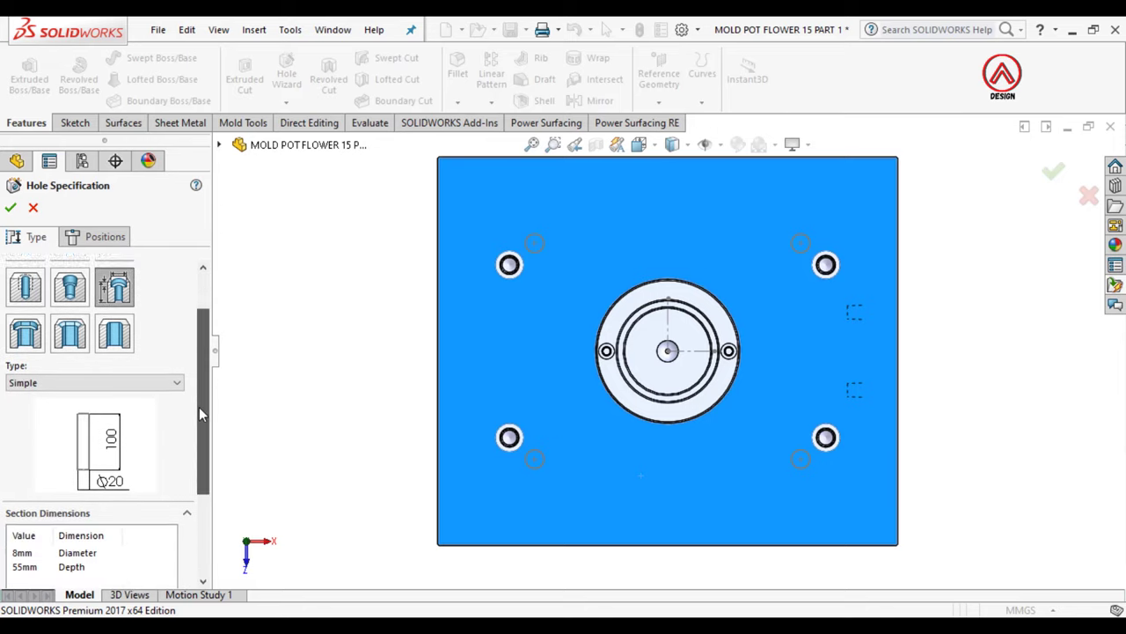
left_click(123, 374)
left_click(79, 445)
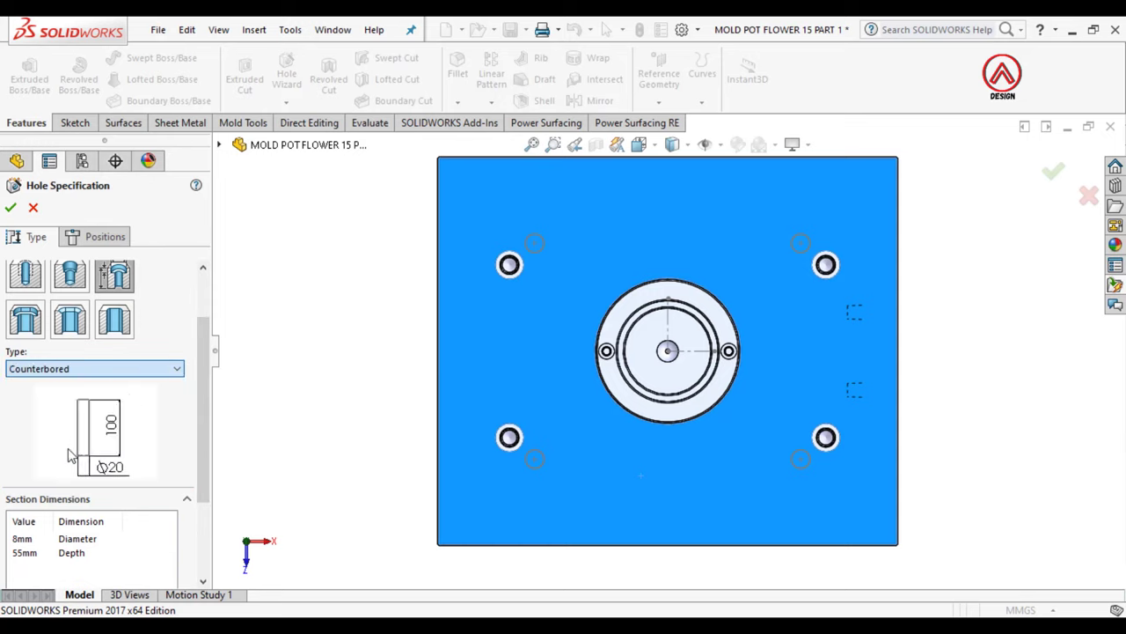
left_click_drag(203, 415, 202, 485)
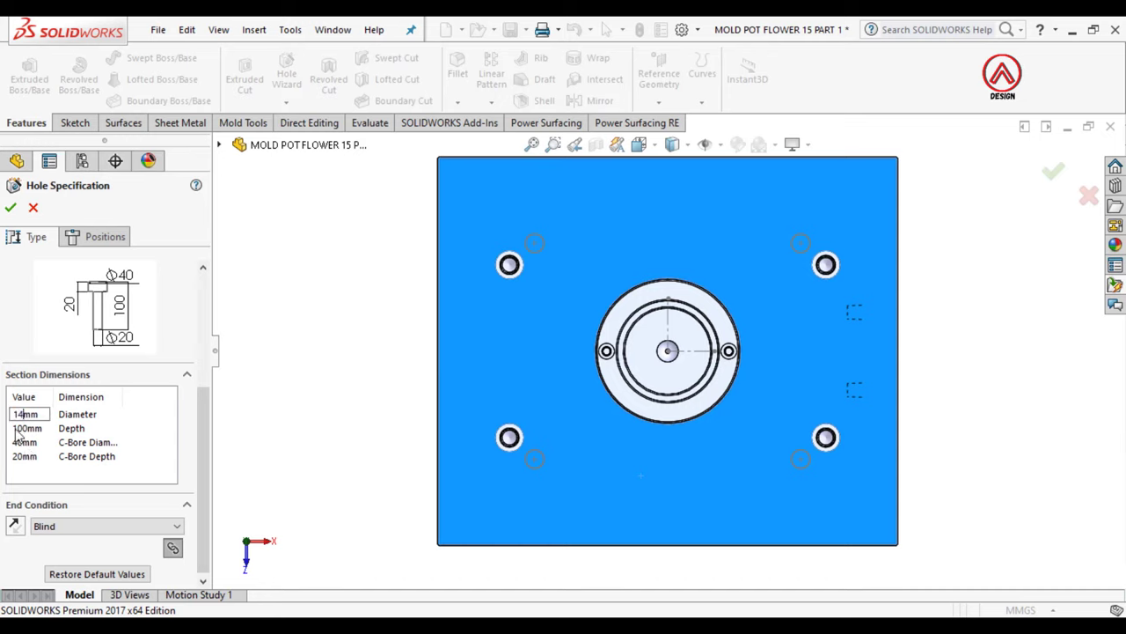
left_click(81, 532)
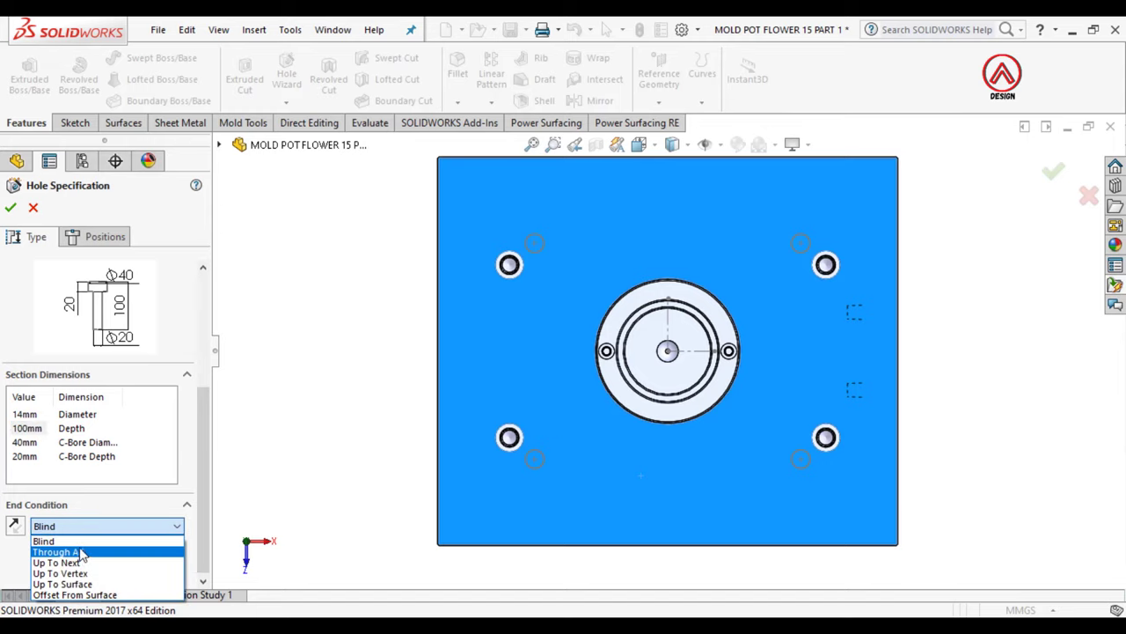
left_click(77, 551)
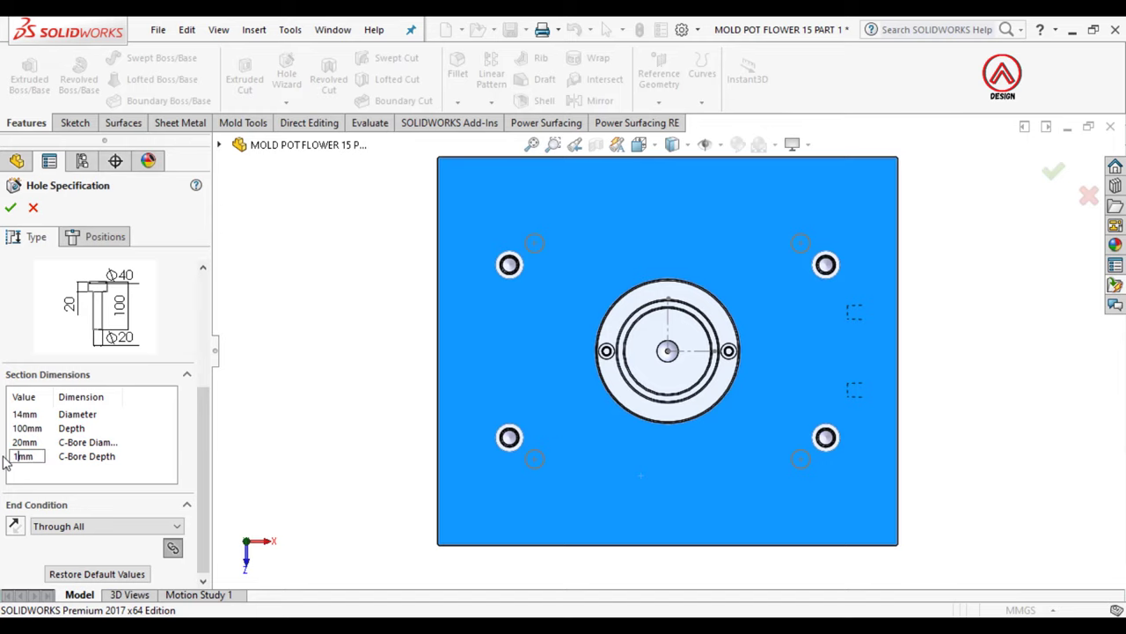
Step: Place the counterbored holes on the plate's corner sketch points, shown in hidden-line wireframe
left_click(105, 238)
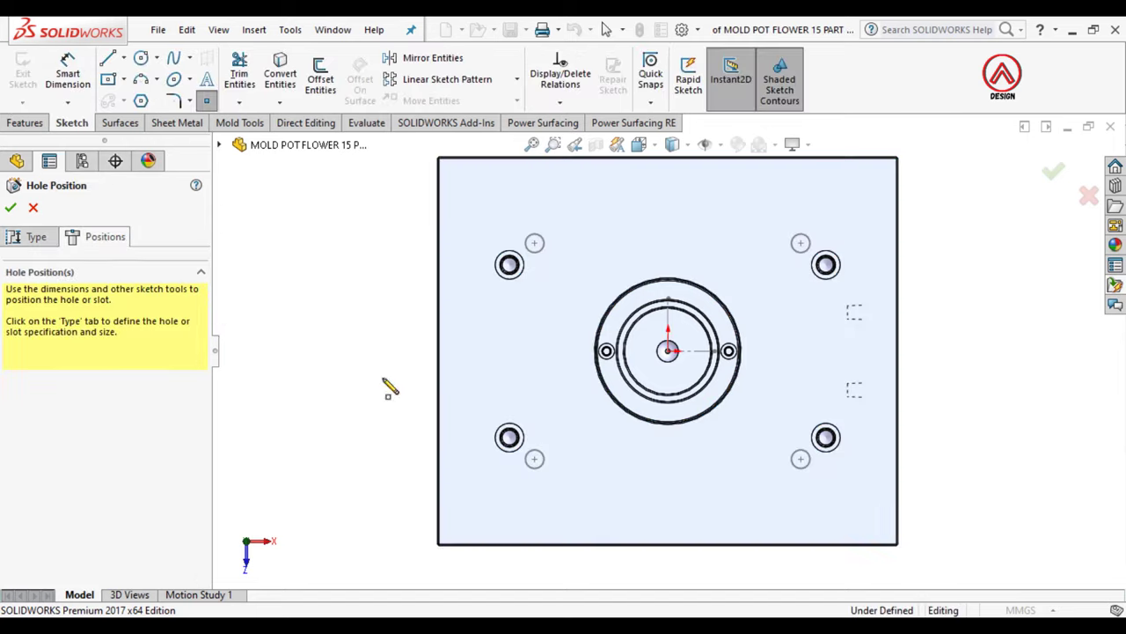
left_click(534, 459)
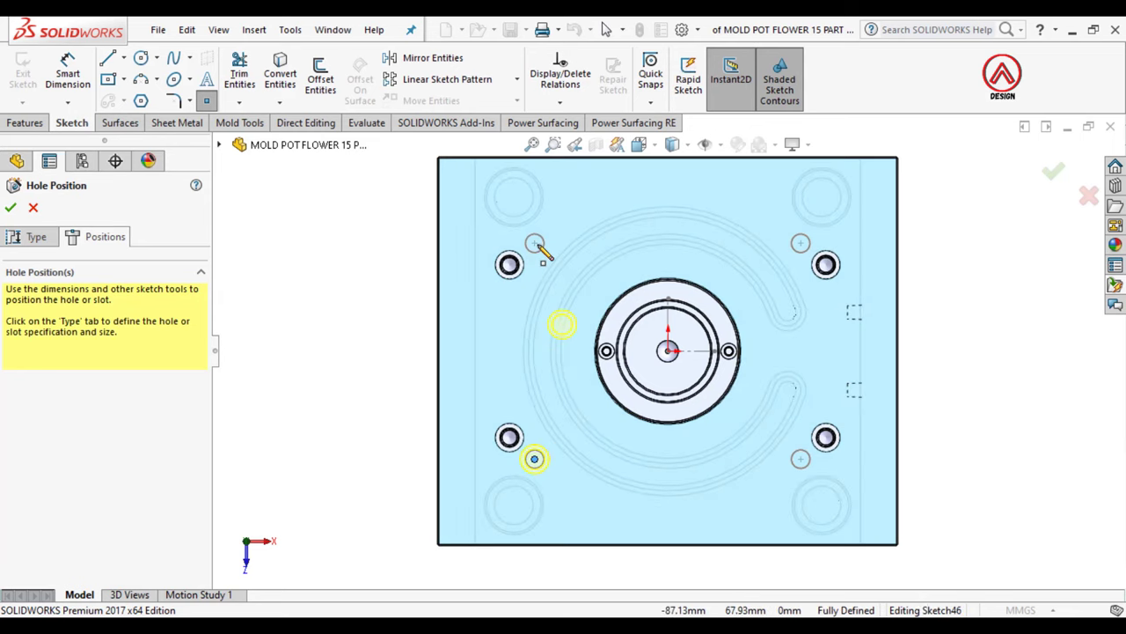
left_click(801, 243)
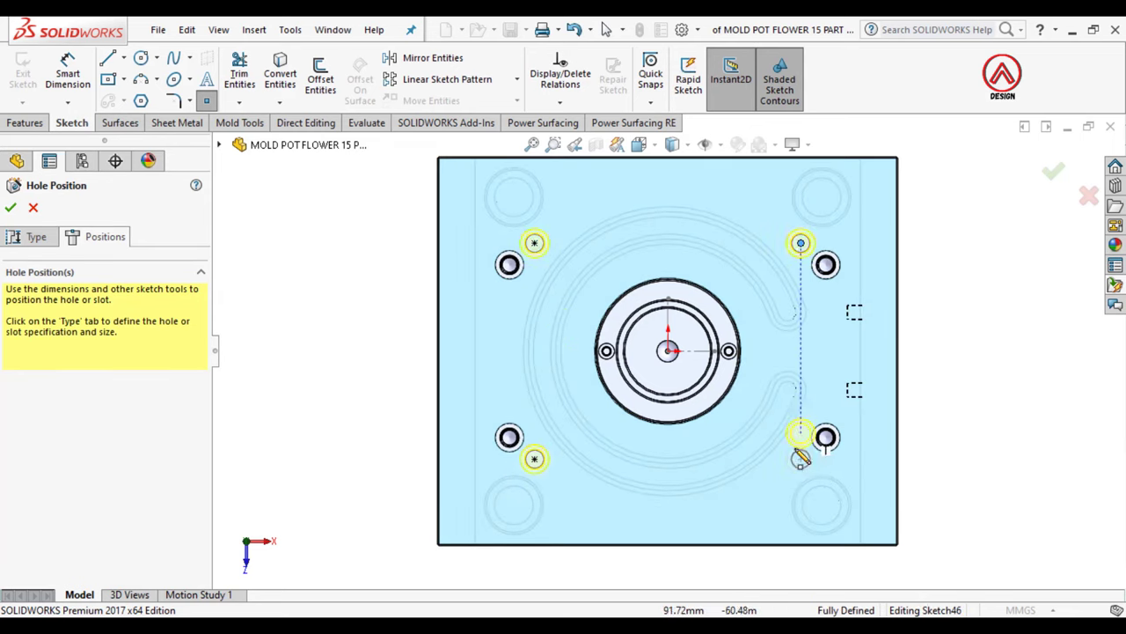
left_click(800, 458)
middle_click_drag(800, 458, 601, 249)
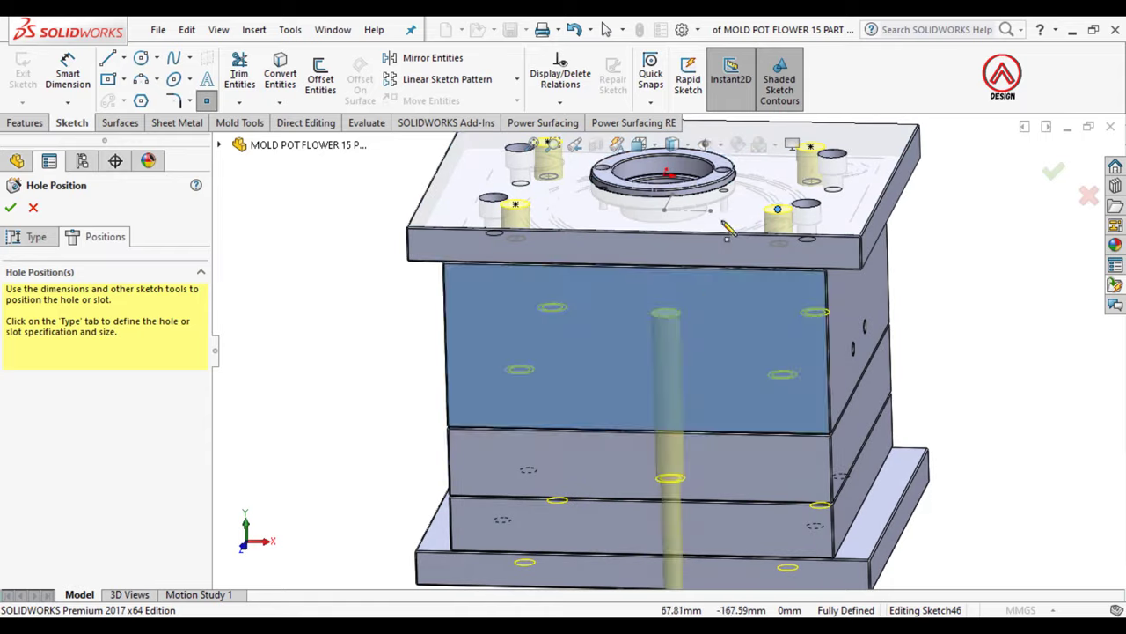
left_click(671, 143)
left_click(675, 238)
middle_click_drag(716, 357, 286, 306)
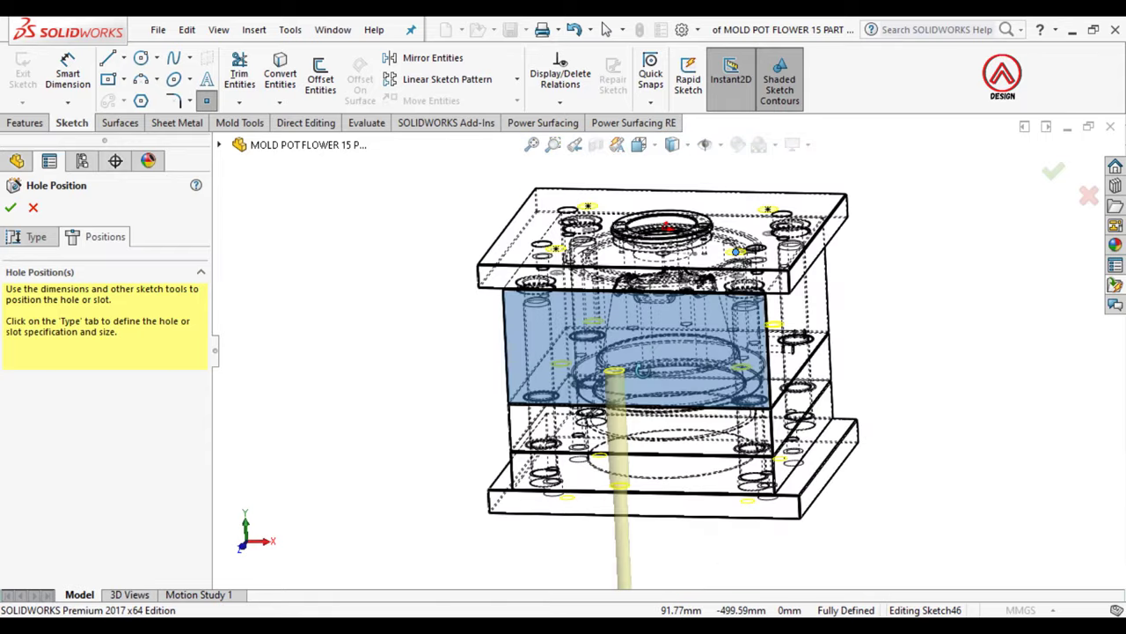
Step: Review the 14/20 mm Through All counterbore settings and confirm the holes
left_click(44, 238)
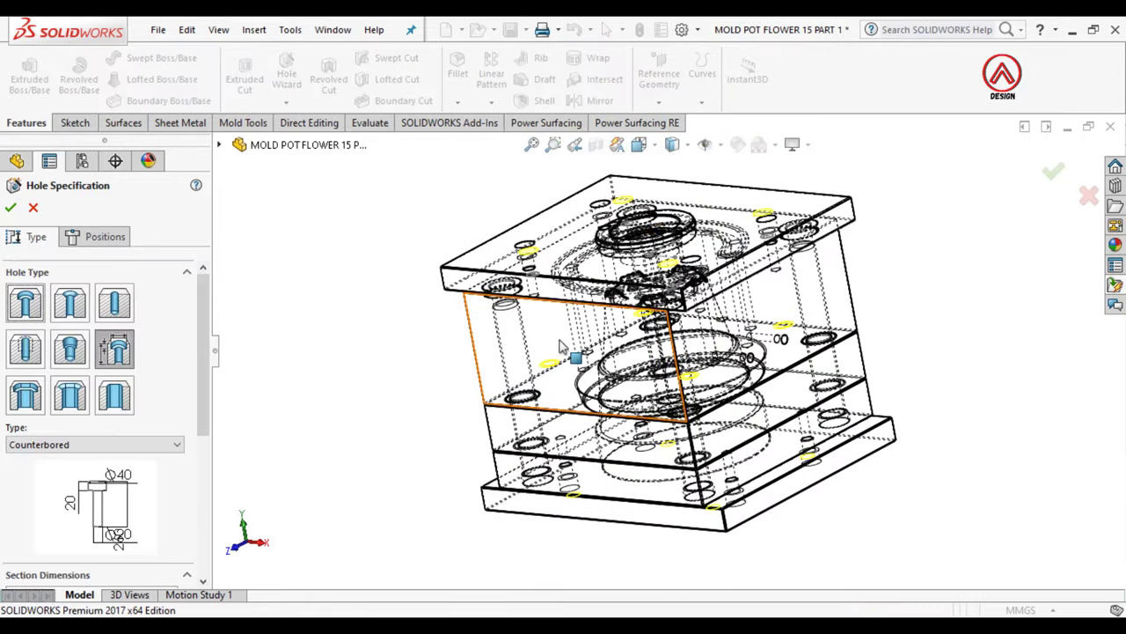
mouse_move(202, 431)
left_mouse_down()
mouse_move(202, 550)
mouse_move(202, 531)
left_mouse_up()
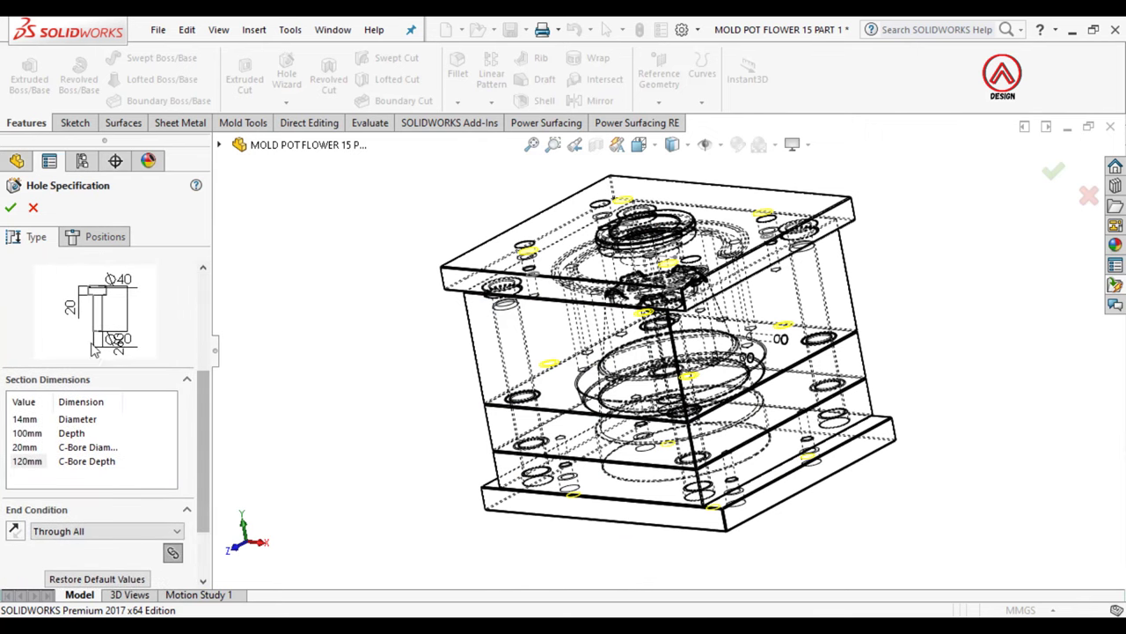
left_click(11, 208)
mouse_move(460, 390)
middle_mouse_down()
mouse_move(619, 364)
mouse_move(606, 369)
middle_mouse_up()
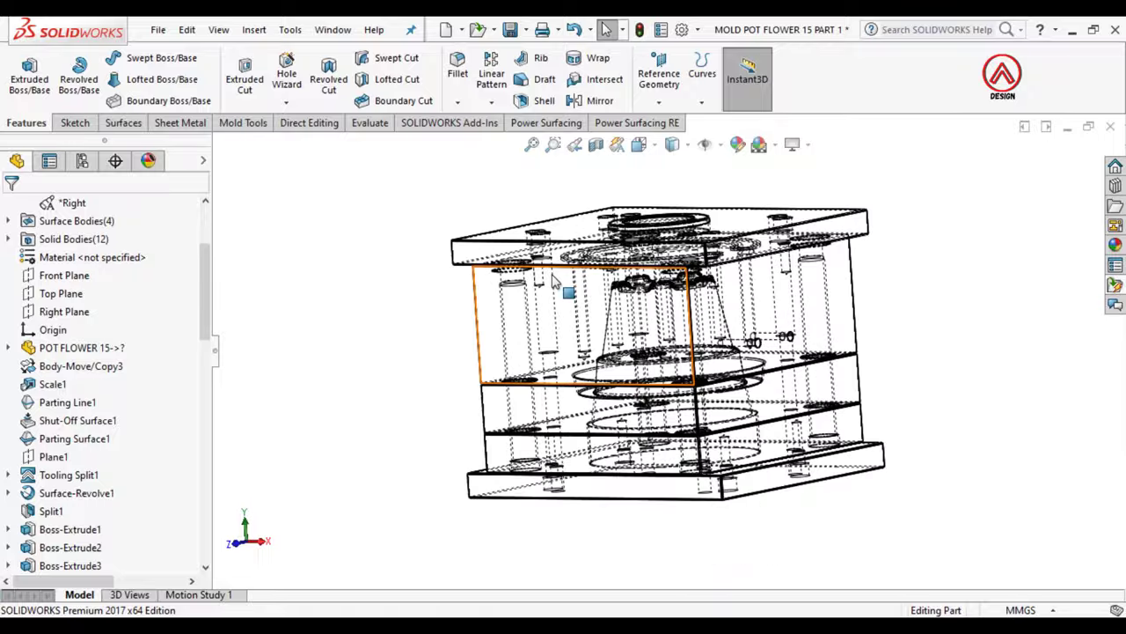
scroll(606, 370, "up", 3)
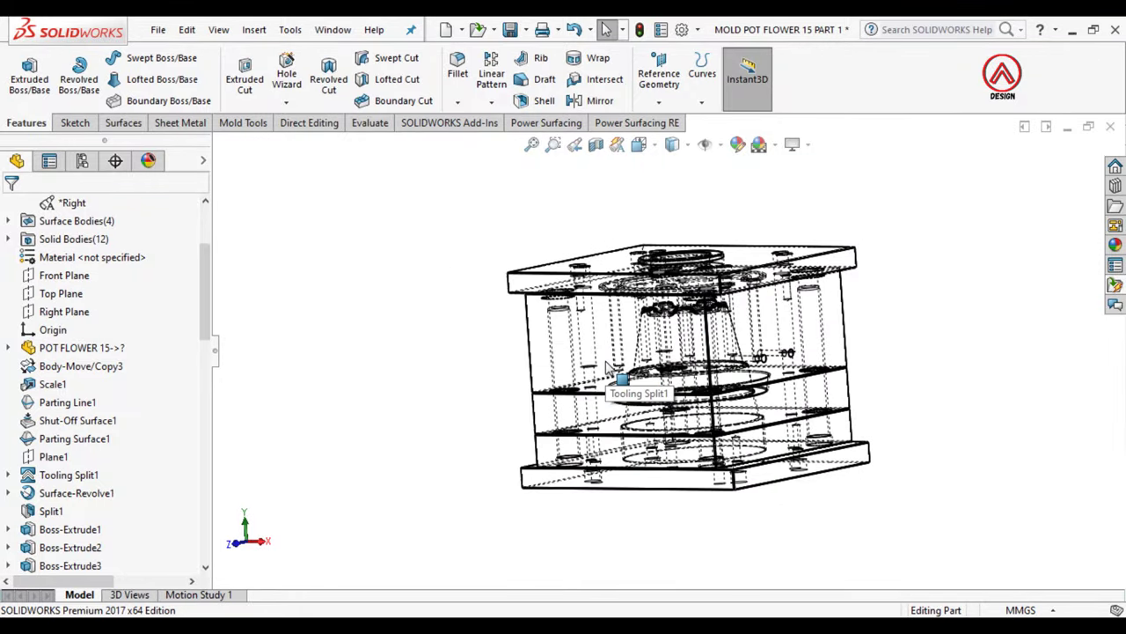
Step: Return to shaded-with-edges display and select the mold's bottom face, viewed normal to it
middle_click_drag(605, 368, 616, 352)
scroll(616, 352, "down", 3)
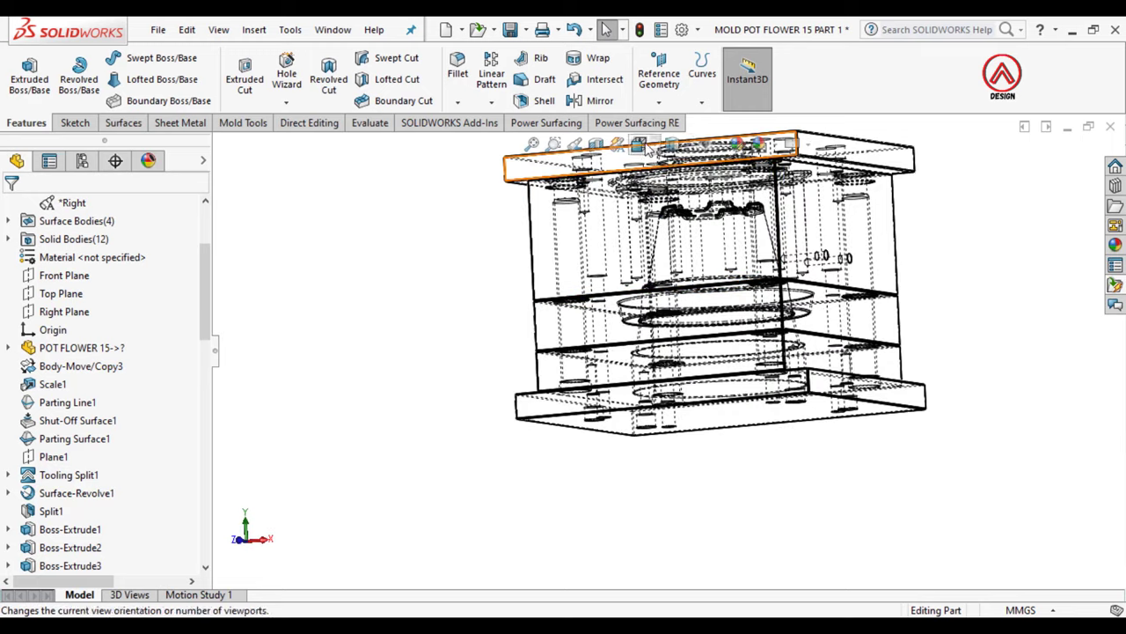
left_click(671, 143)
left_click(674, 167)
middle_click_drag(678, 420, 695, 291)
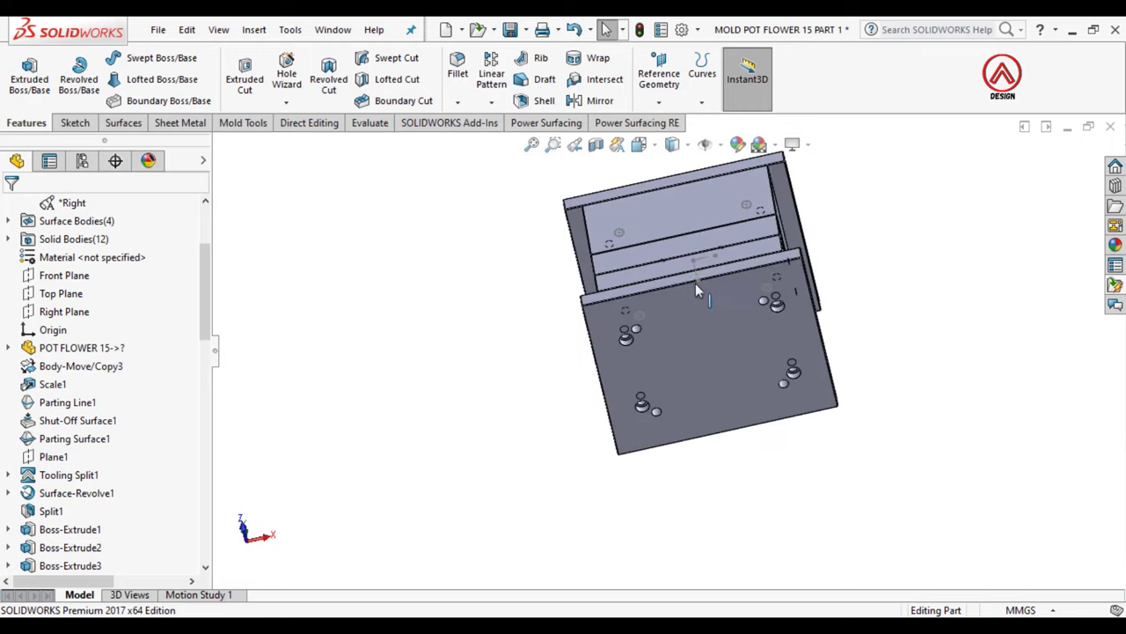
left_click(695, 290)
left_click(861, 296)
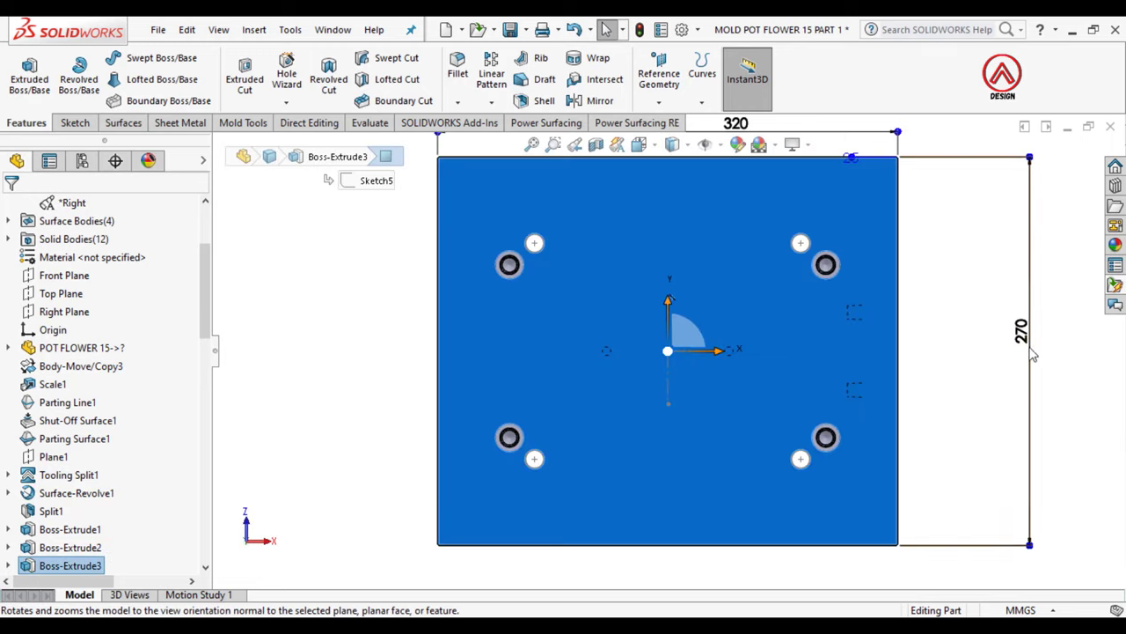
left_click(1034, 354)
left_click(741, 285)
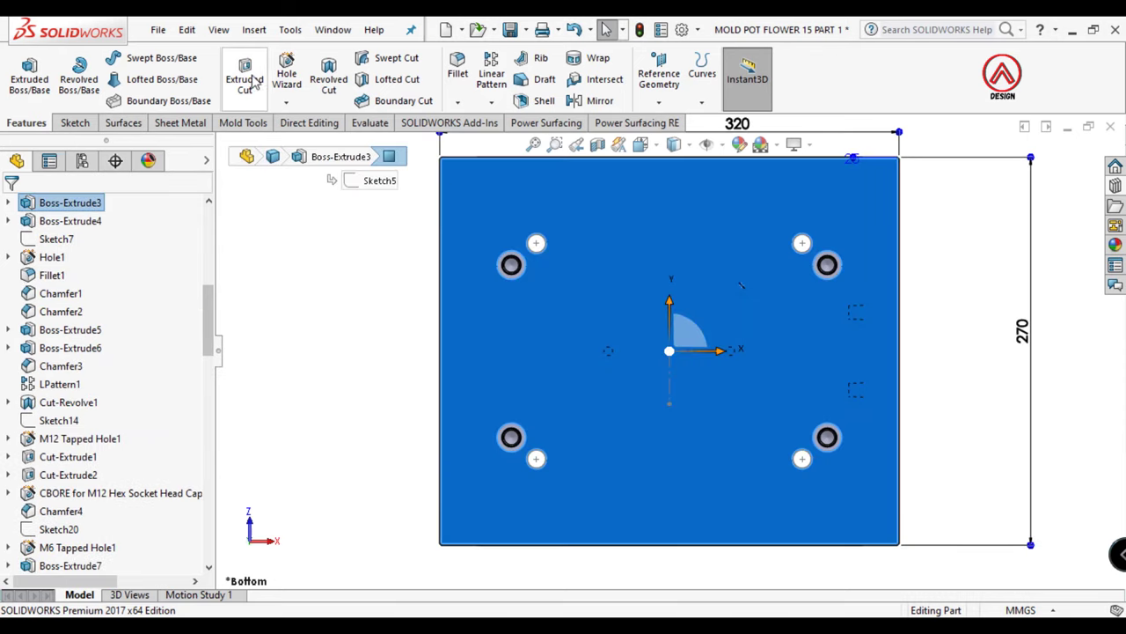
Step: Start a simple Ø20 mm, 90 mm blind hole and place it at the corner points
left_click(287, 83)
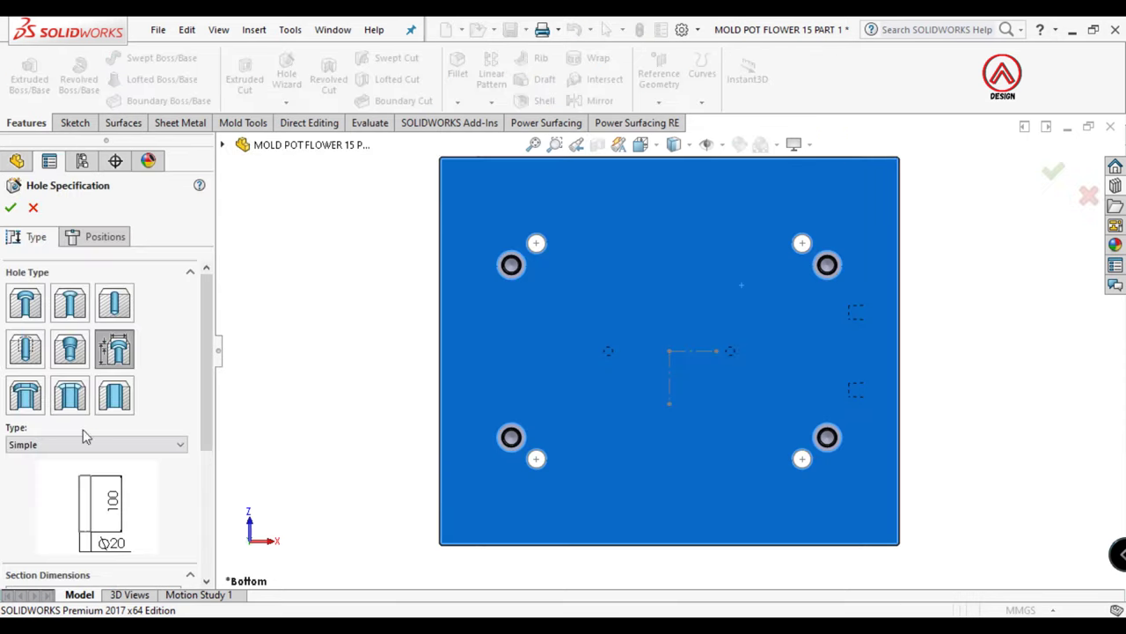
scroll(97, 475, "down", 3)
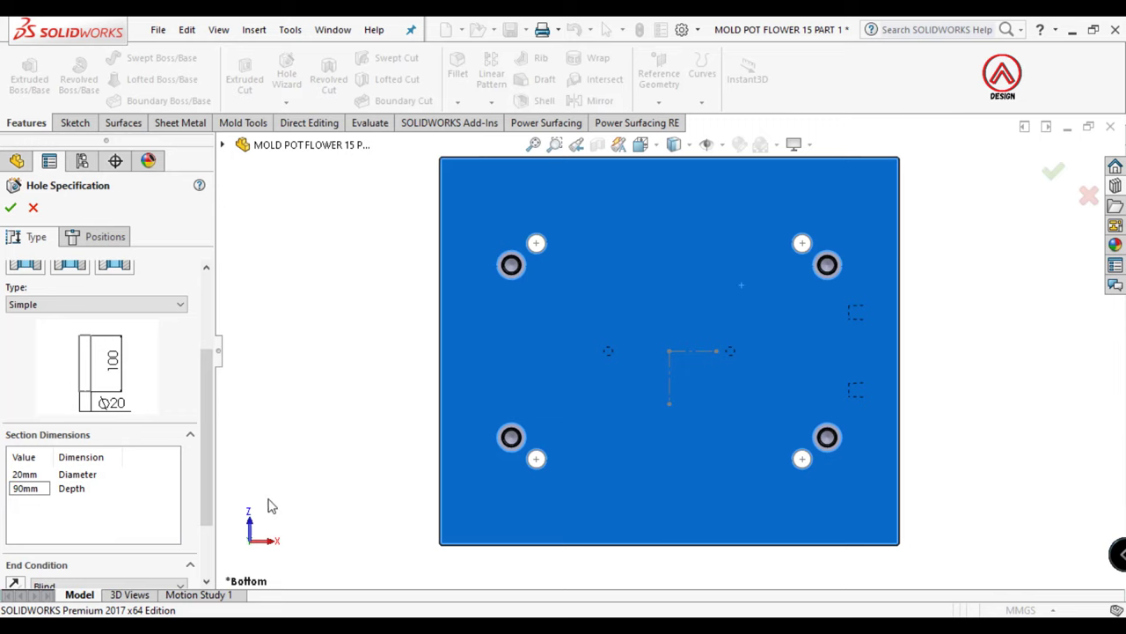
scroll(198, 475, "down", 3)
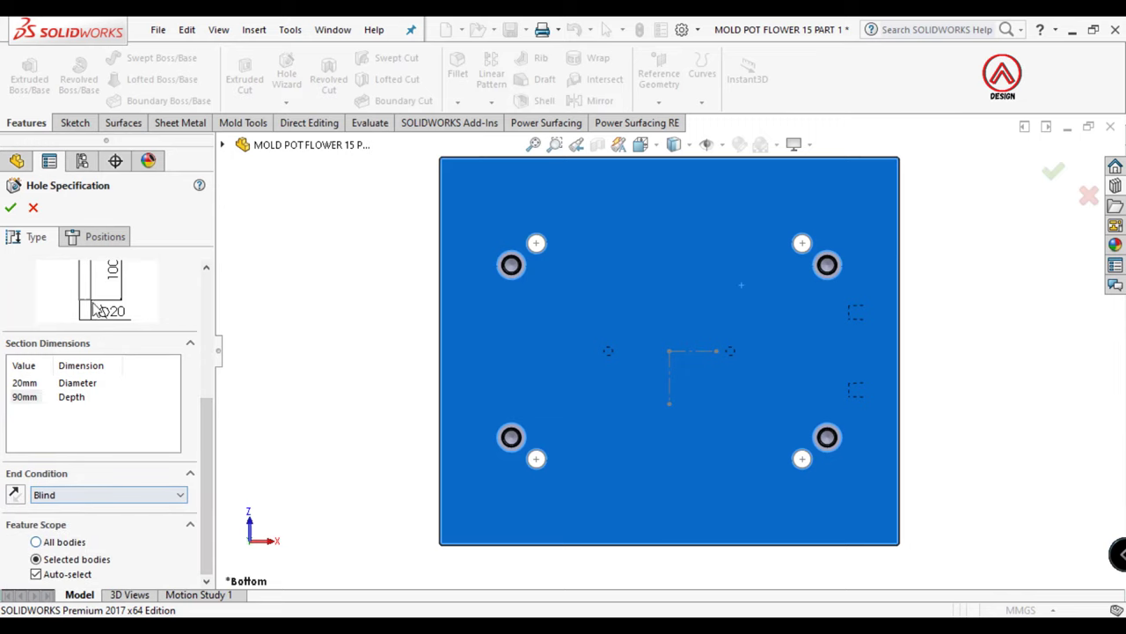
left_click(96, 237)
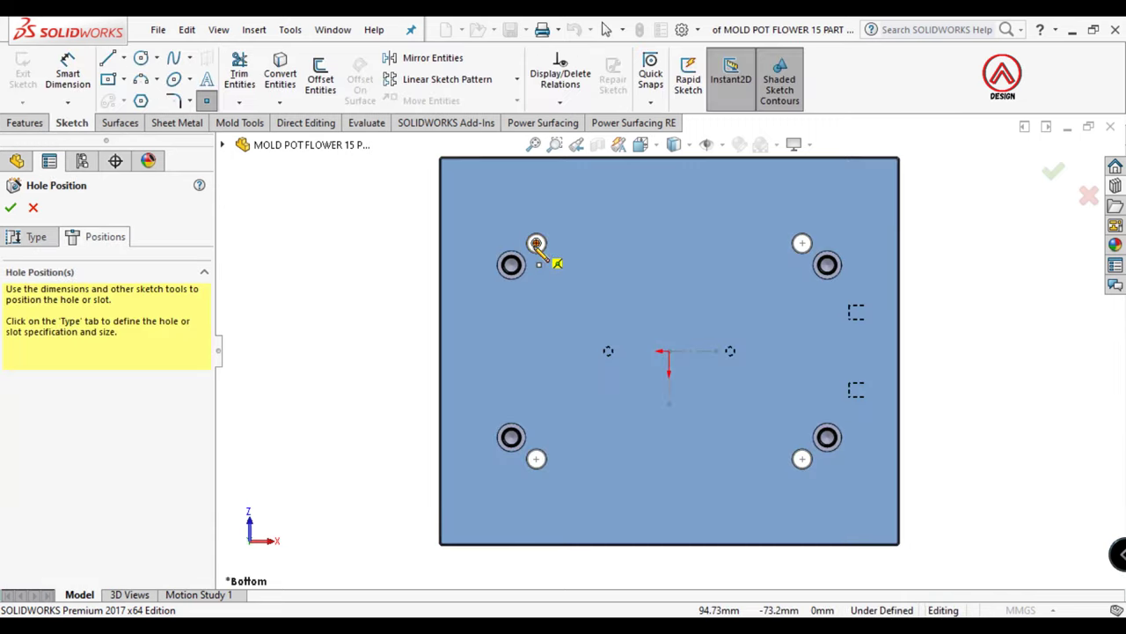
left_click(536, 244)
left_click(802, 243)
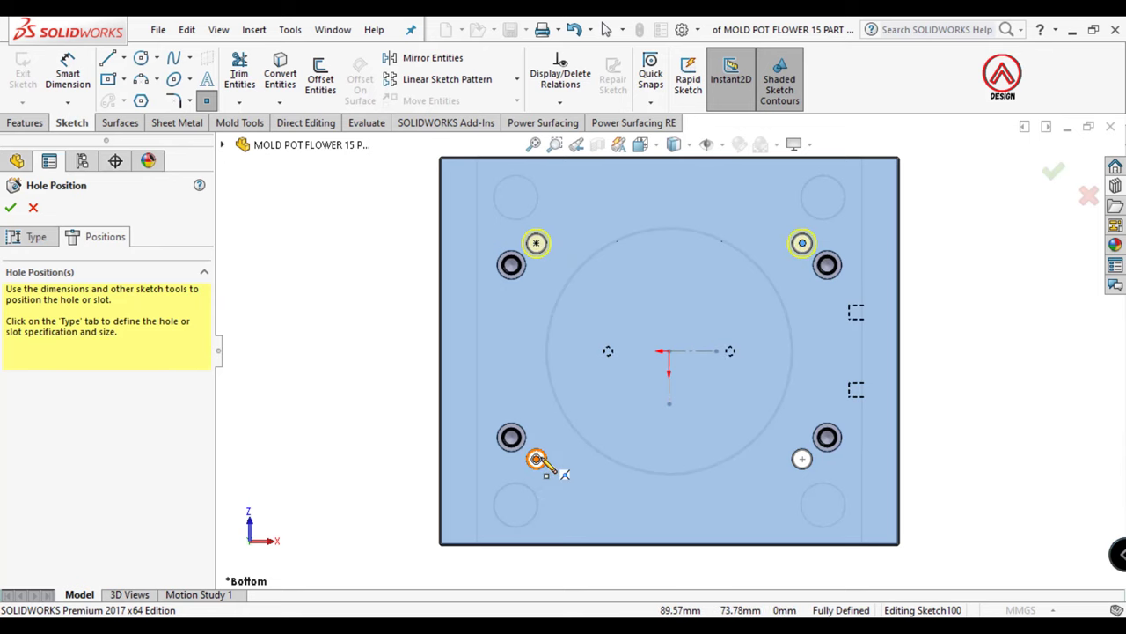
left_click(536, 459)
Step: Limit the hole's feature scope to the three lower plates and confirm it
left_click(36, 237)
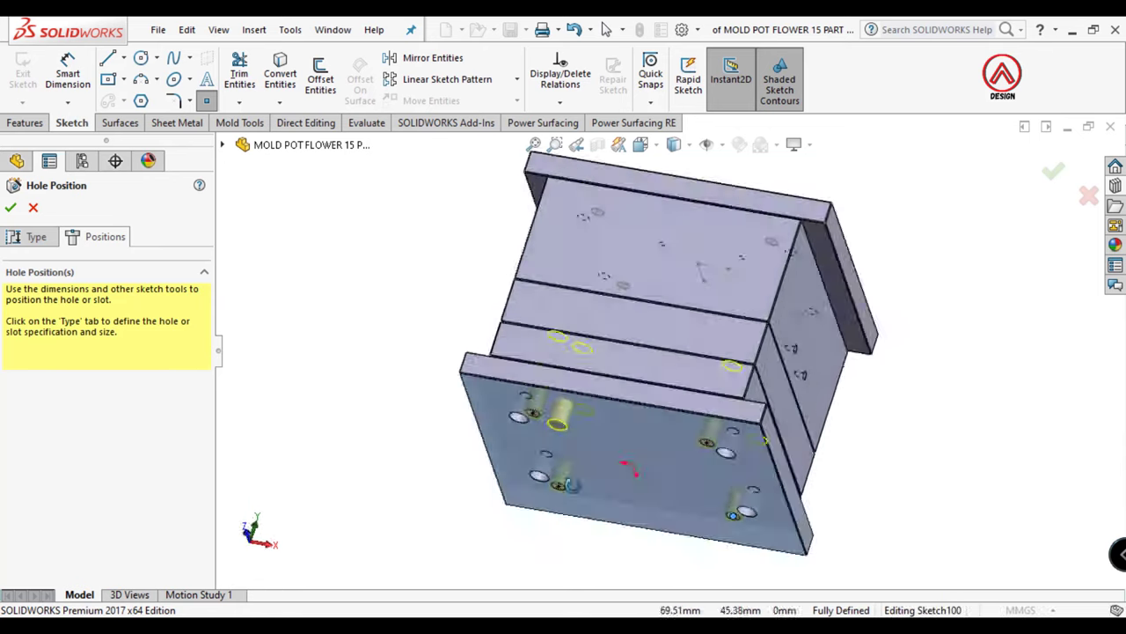
scroll(211, 343, "down", 5)
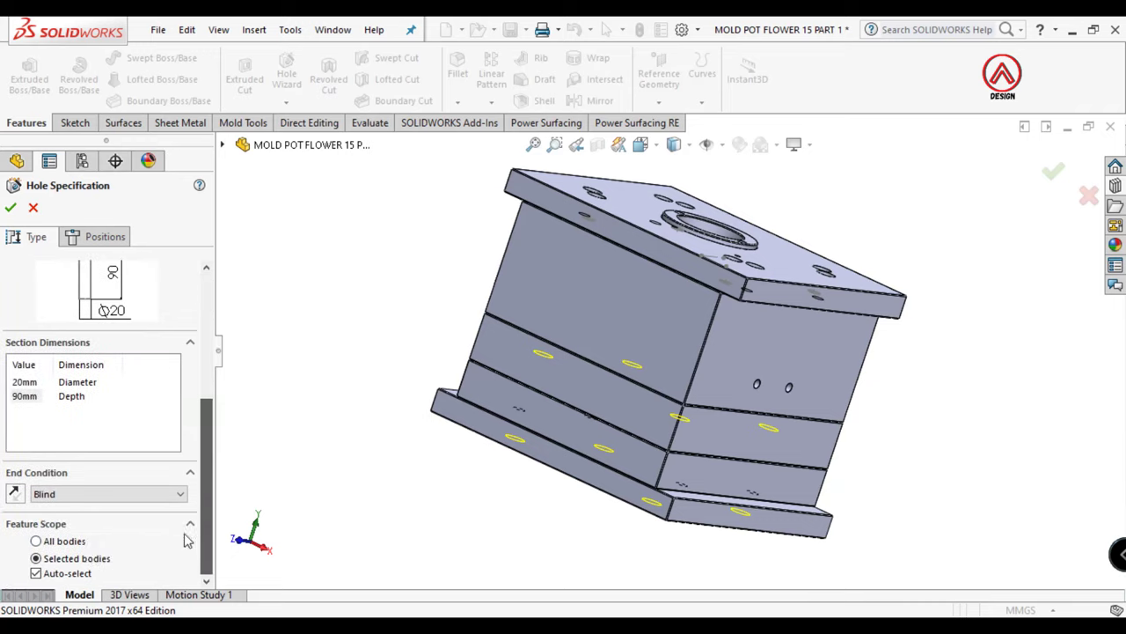
left_click(71, 572)
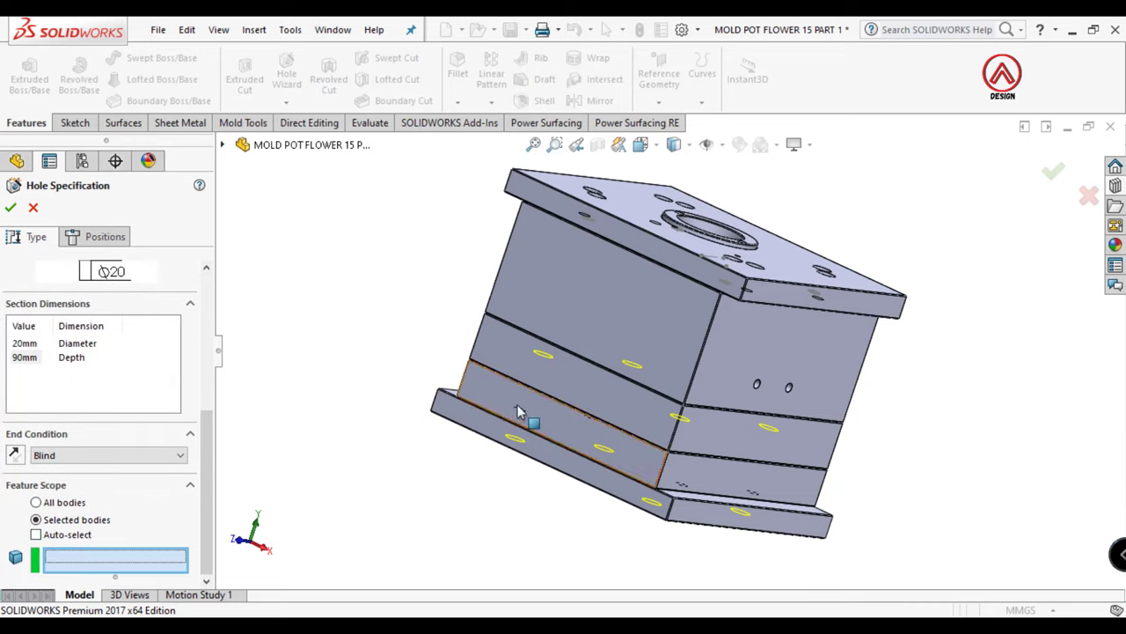
left_click(448, 402)
left_click(503, 376)
left_click(528, 339)
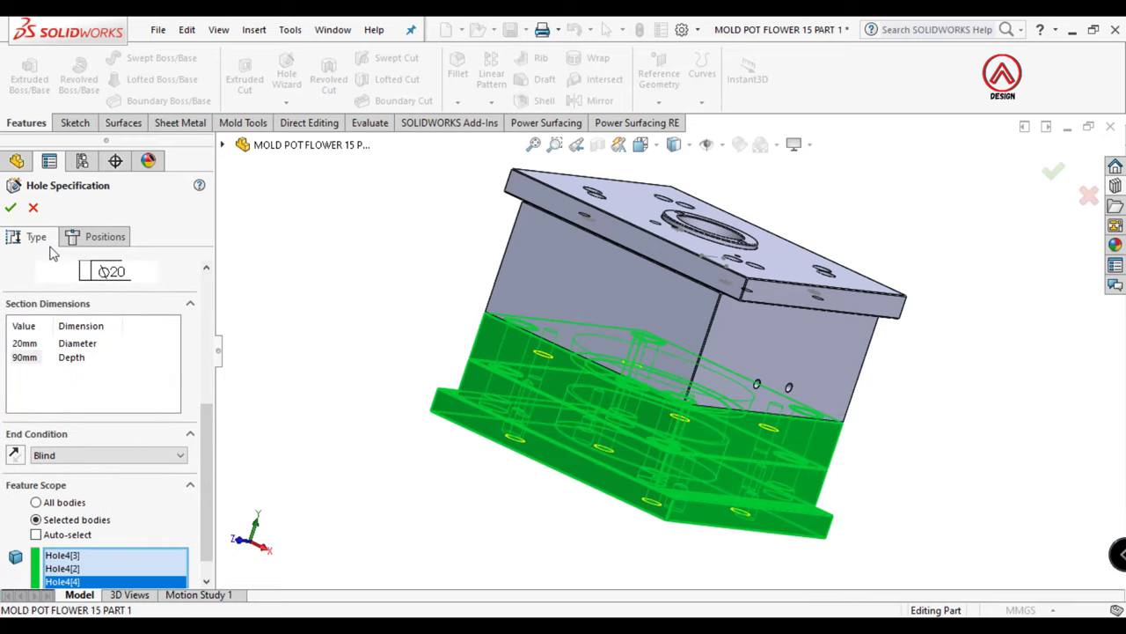
left_click(10, 208)
Step: Reorient the mold, switching between hidden-line and shaded-with-edges display, to reach the top plate
left_click(675, 145)
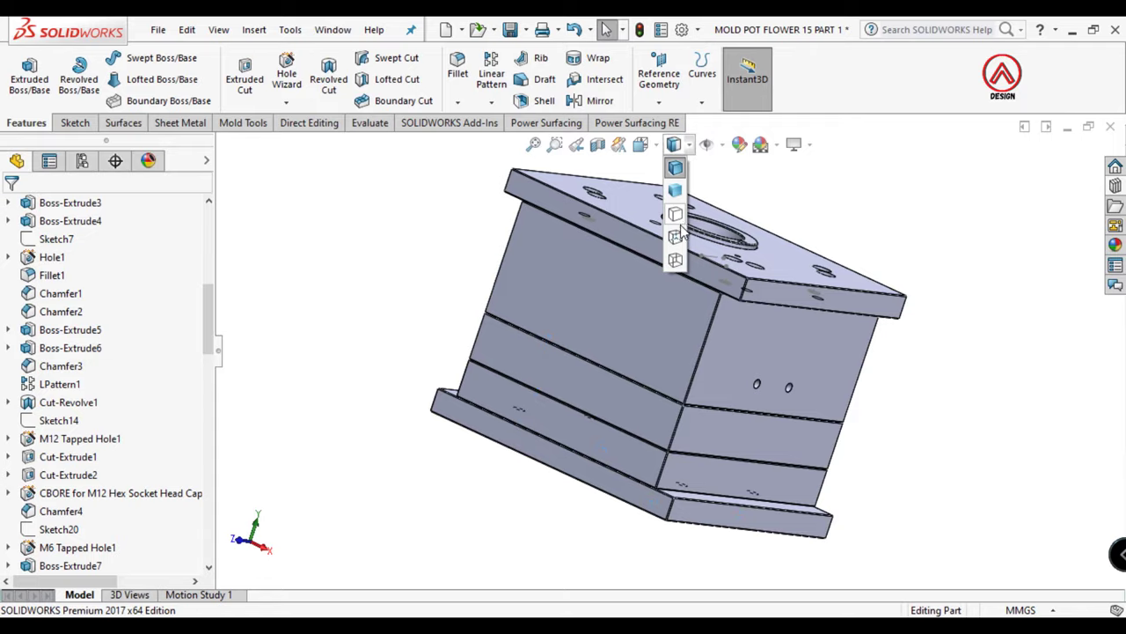
left_click(675, 235)
scroll(616, 370, "down", 3)
mouse_move(616, 370)
middle_mouse_down()
mouse_move(565, 403)
mouse_move(519, 378)
middle_mouse_up()
scroll(616, 440, "up", 3)
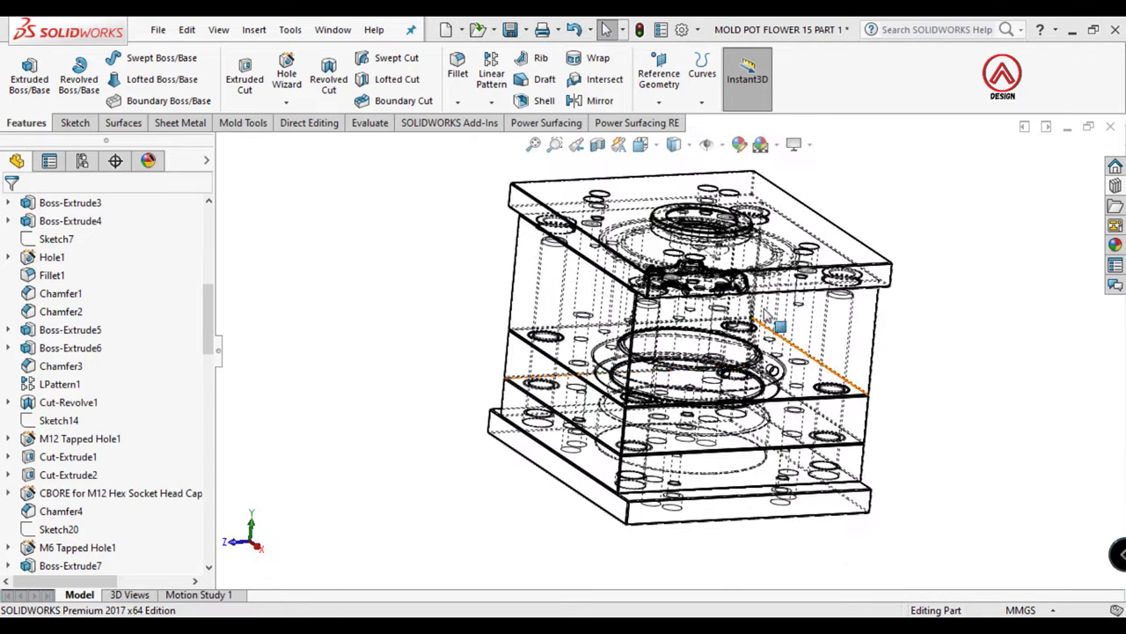
middle_click_drag(766, 314, 666, 169)
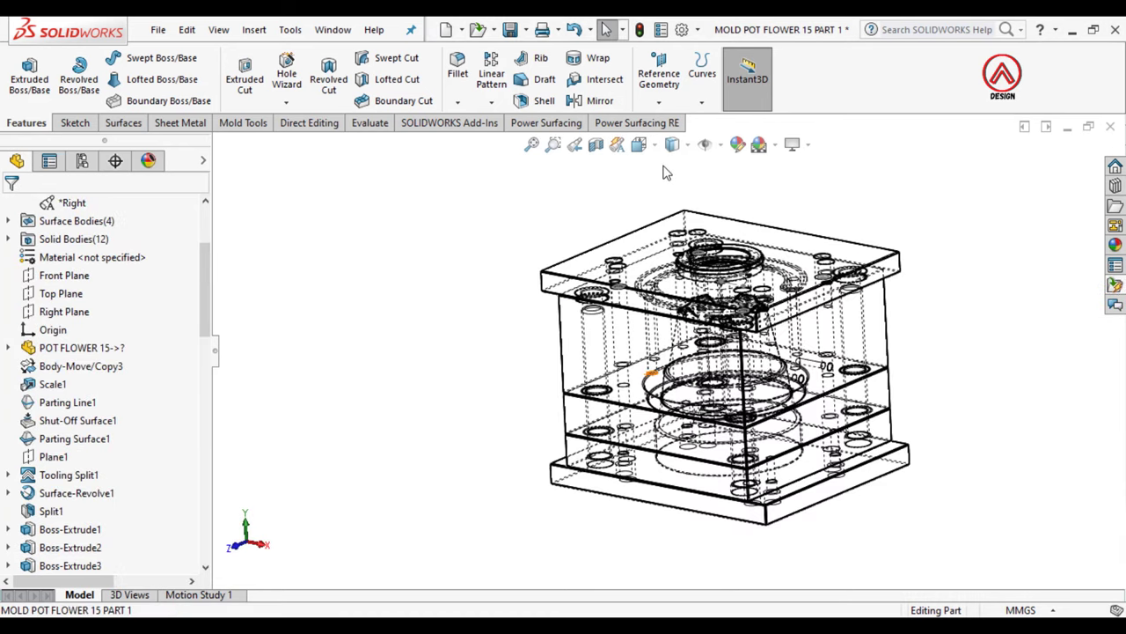
scroll(680, 214, "up", 2)
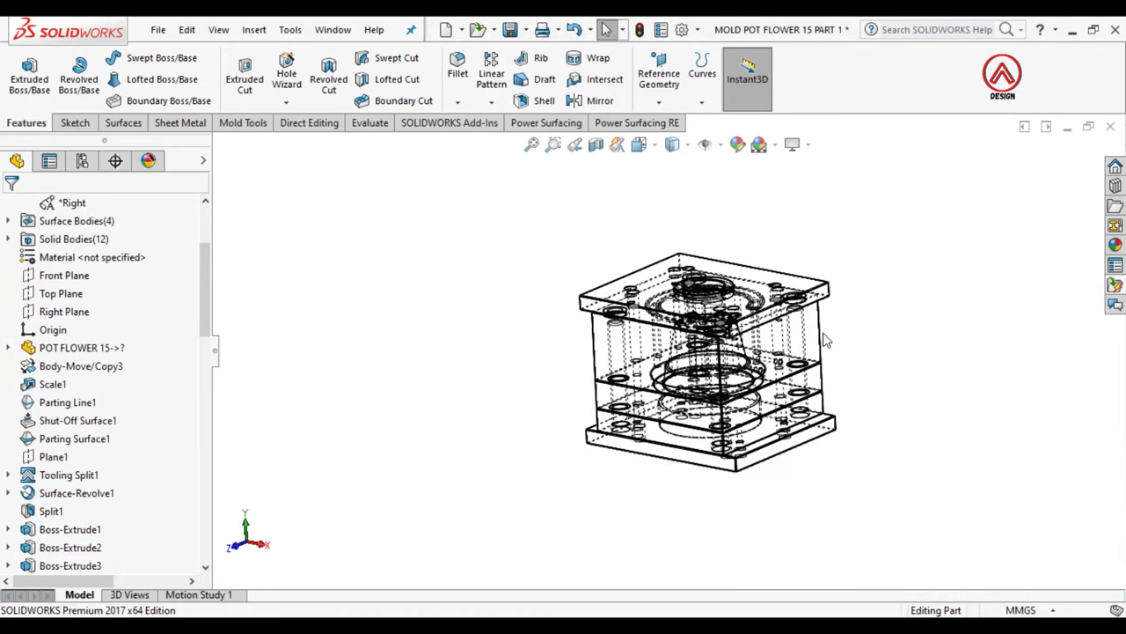
middle_click_drag(796, 365, 730, 290)
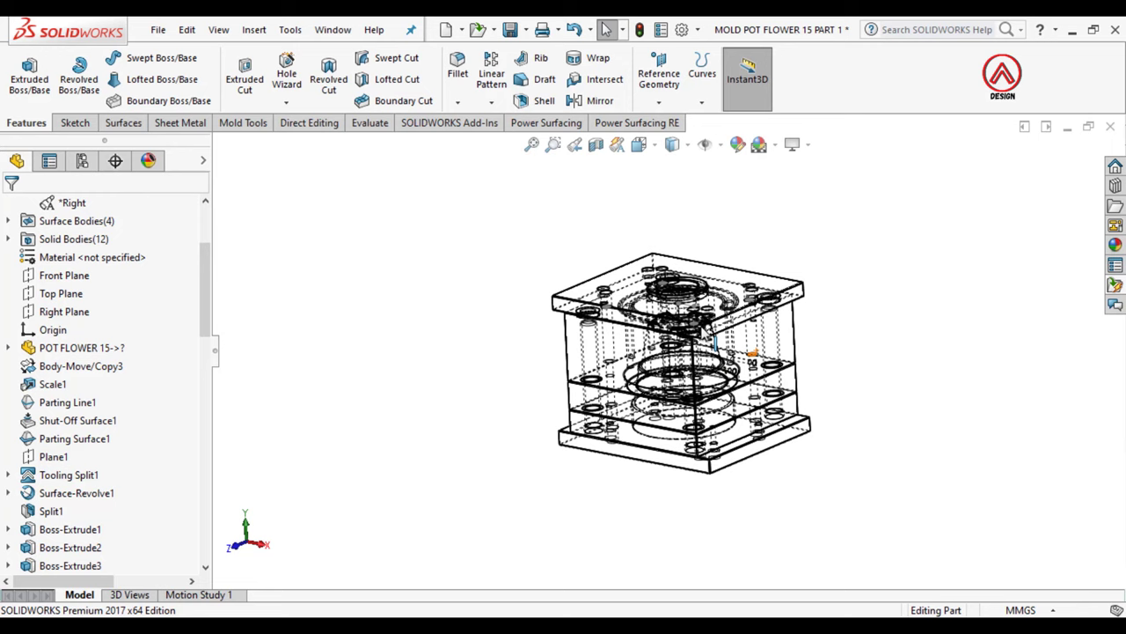
left_click(672, 145)
left_click(674, 166)
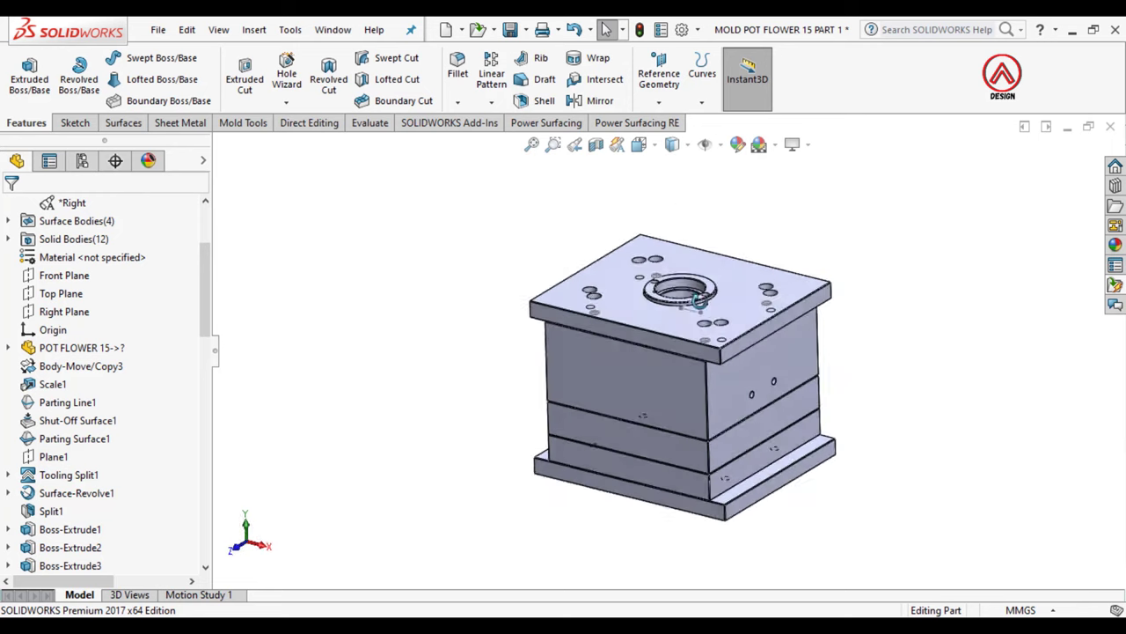
scroll(704, 365, "down", 3)
left_click(816, 291)
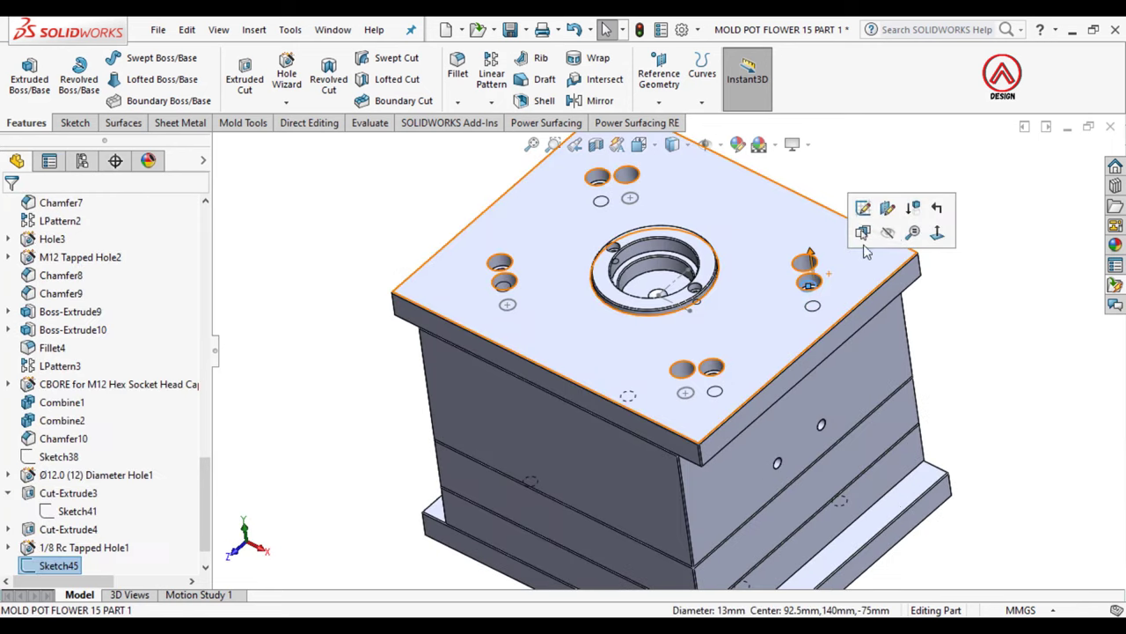
scroll(850, 390, "up", 3)
mouse_move(850, 390)
middle_mouse_down()
mouse_move(711, 416)
mouse_move(729, 394)
mouse_move(673, 390)
middle_mouse_up()
scroll(673, 390, "down", 2)
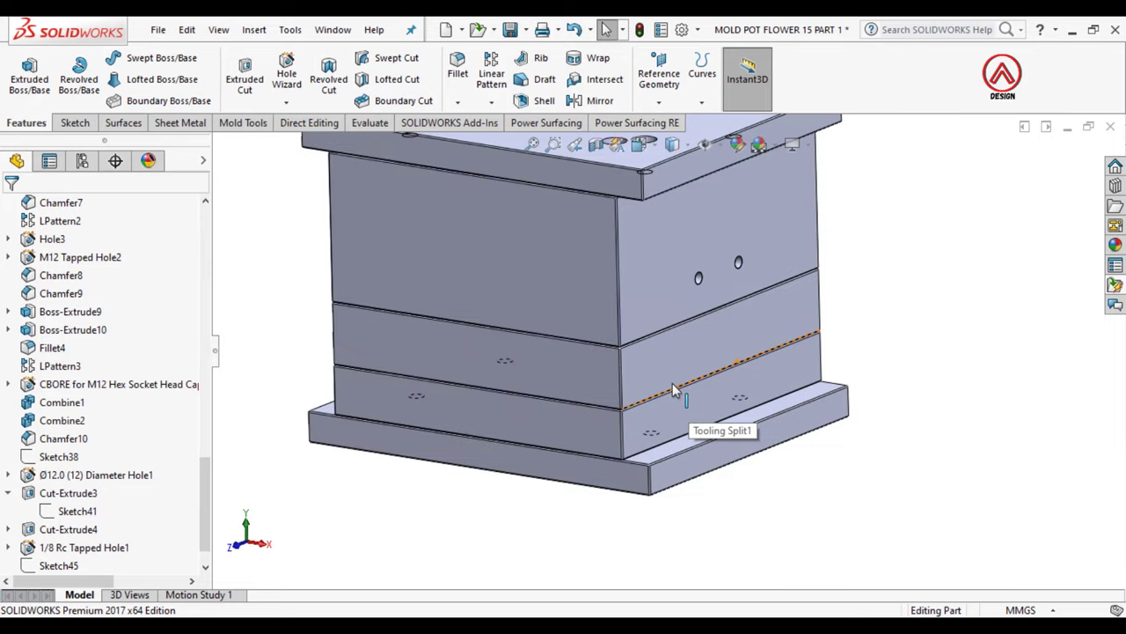
Step: Isolate the plate body, view it from the top, and open a sketch on its face
right_click(716, 356)
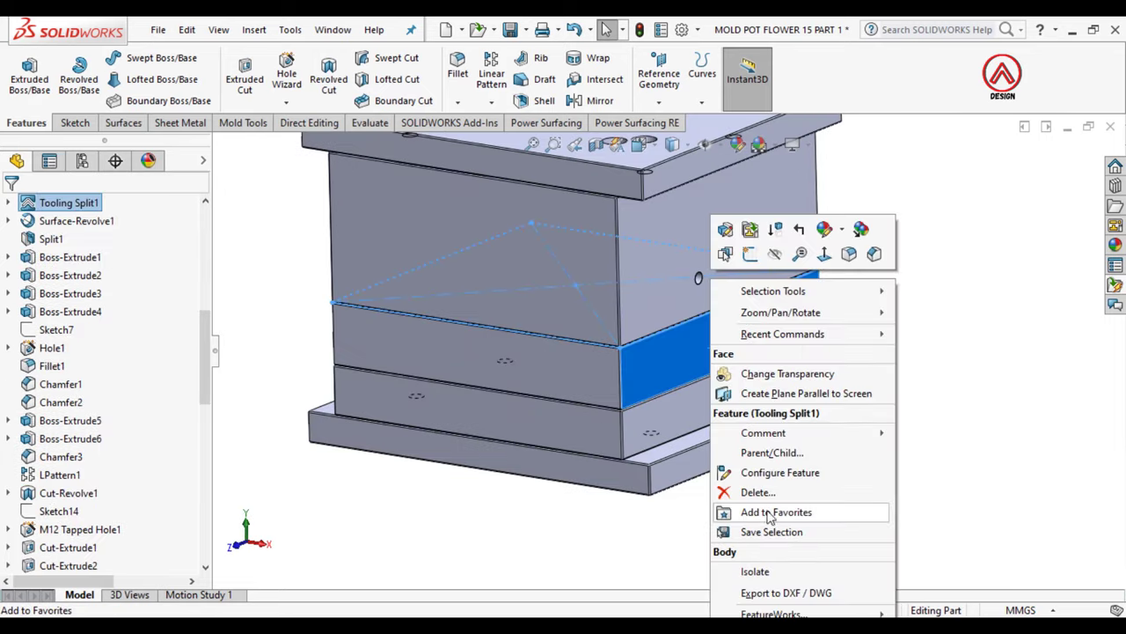
left_click(776, 571)
left_click(641, 145)
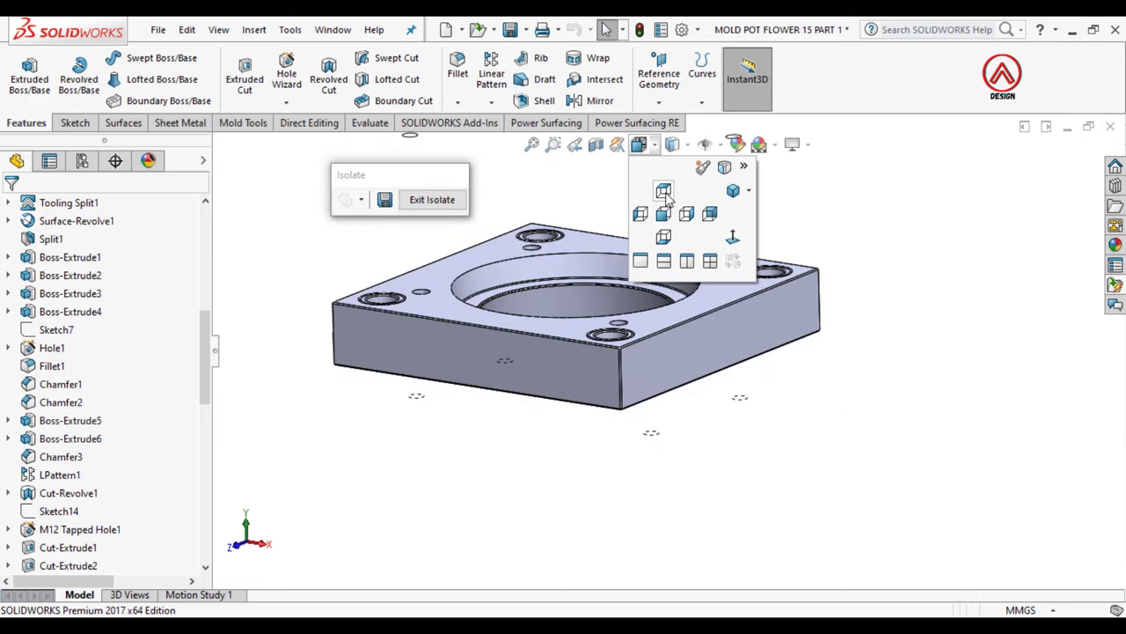
left_click(664, 192)
left_click(625, 469)
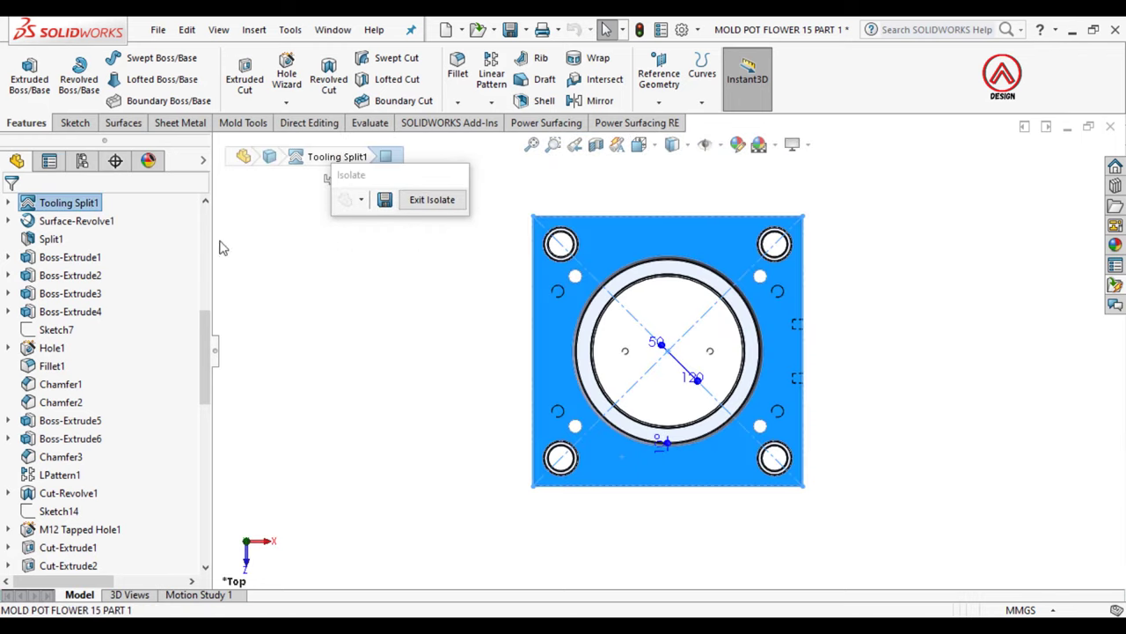
left_click(75, 123)
left_click(23, 72)
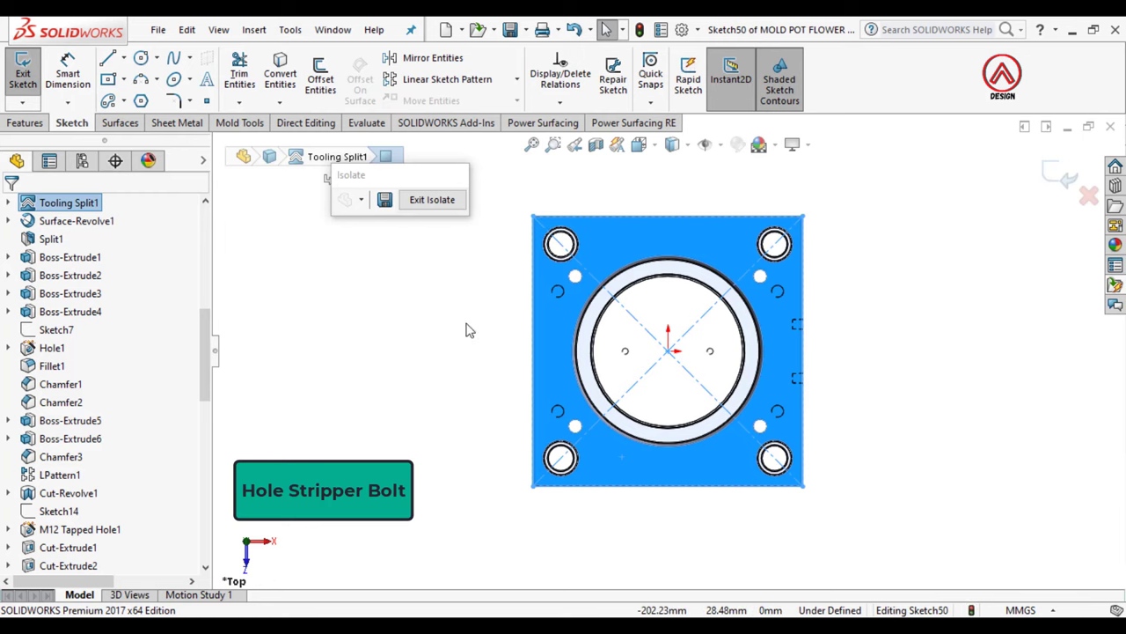
Step: Place two circle centres near the lower-left and upper-right plate corners
left_click(141, 58)
scroll(589, 475, "up", 3)
left_click(558, 387)
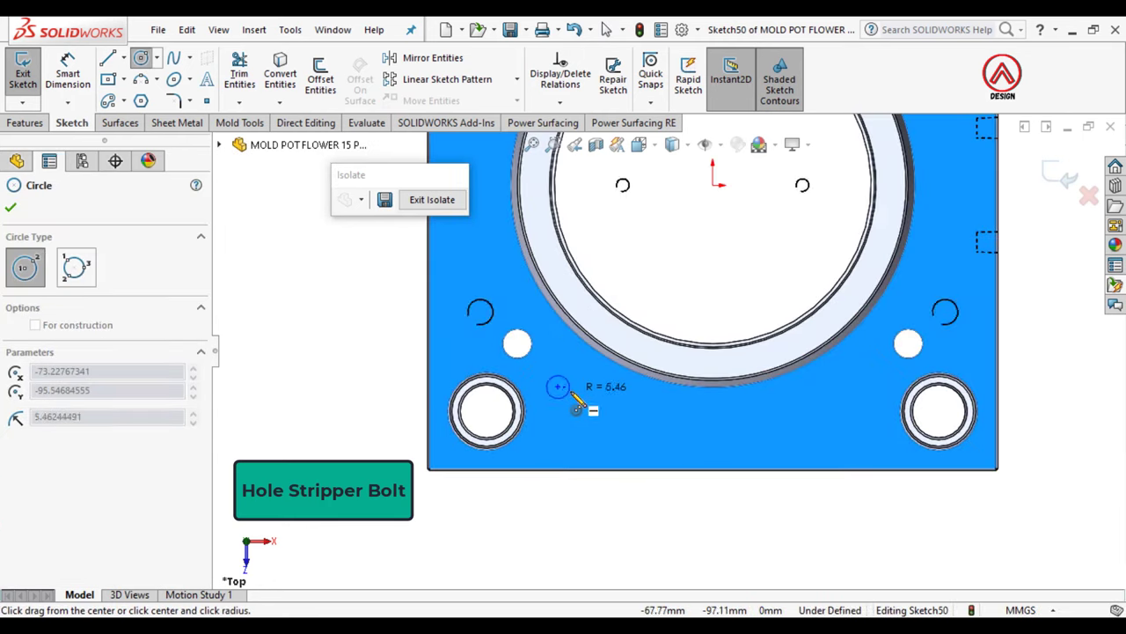
scroll(611, 463, "up", 3)
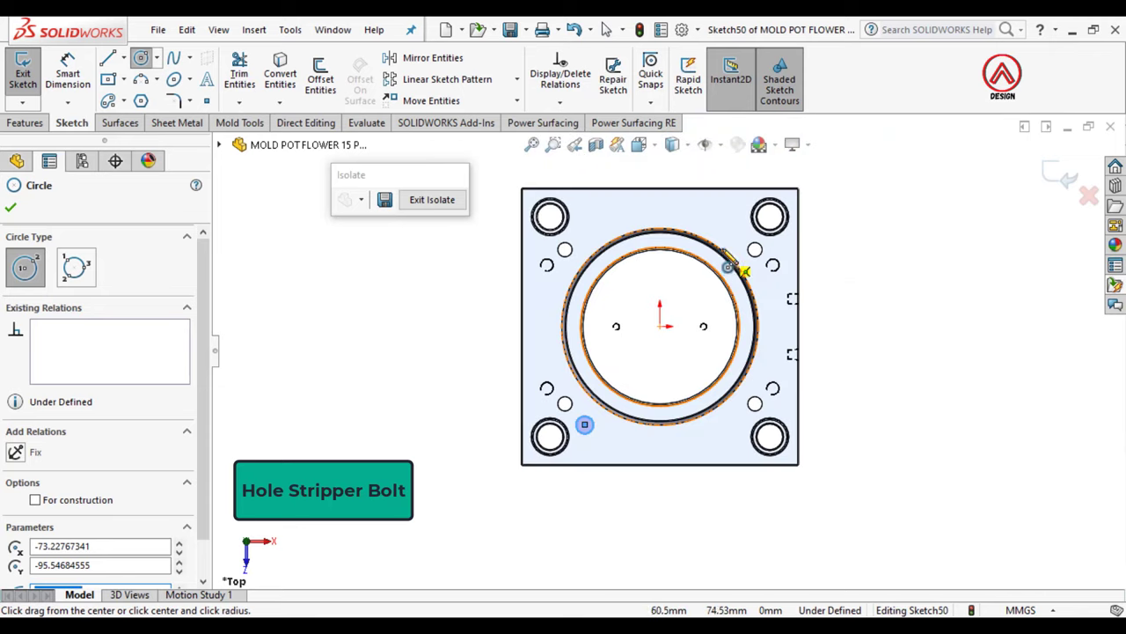
scroll(744, 271, "up", 2)
left_click(735, 225)
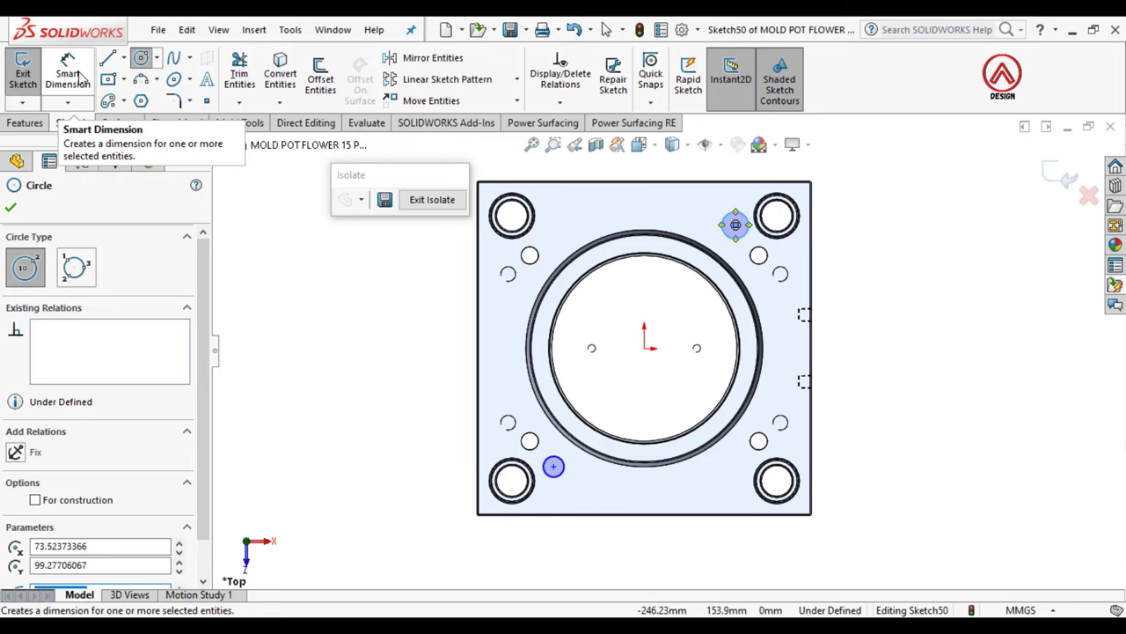
Step: Dimension the lower-left centre 95 mm vertically and 75 mm horizontally from the origin
left_click(70, 76)
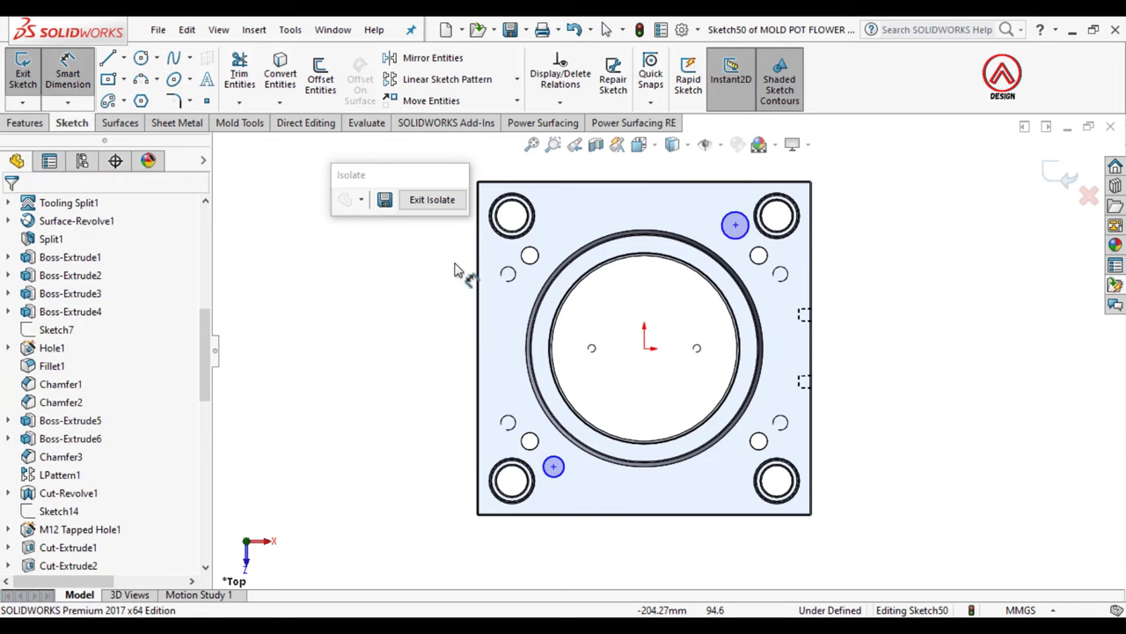
left_click(552, 467)
left_click(392, 447)
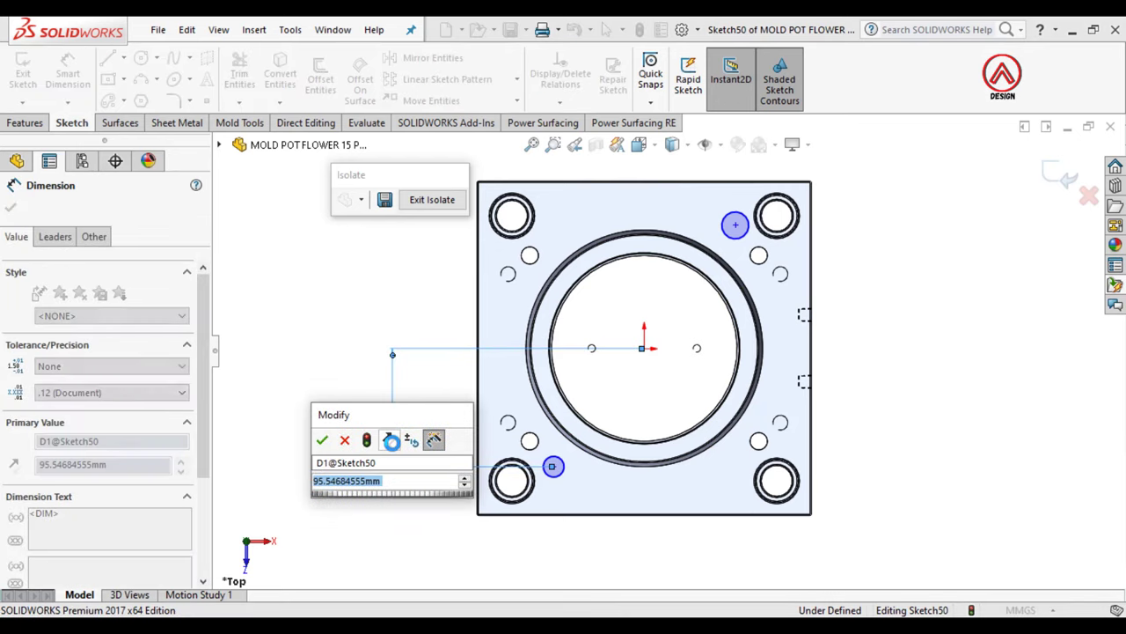
type("95")
key("Return")
left_click(551, 467)
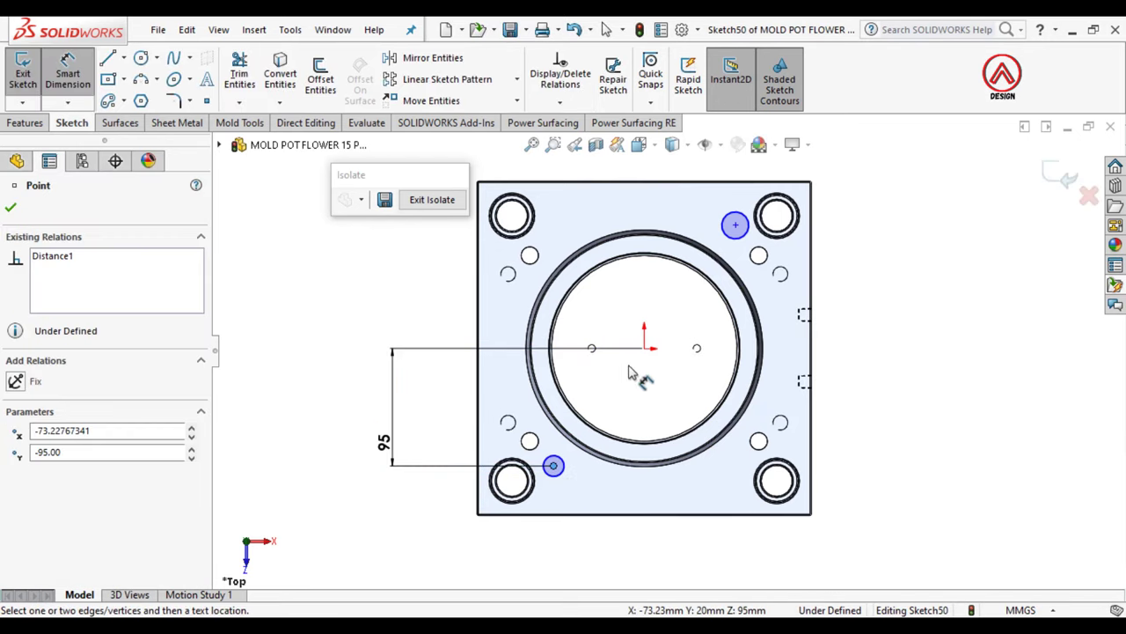
left_click(646, 349)
left_click(629, 528)
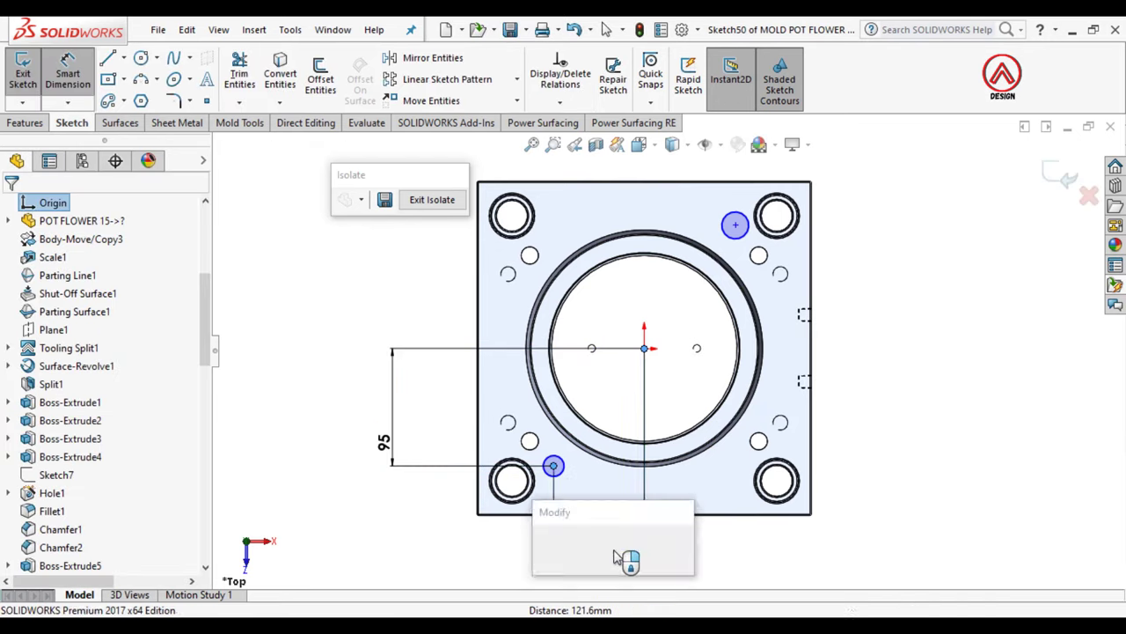
type("75")
key("Return")
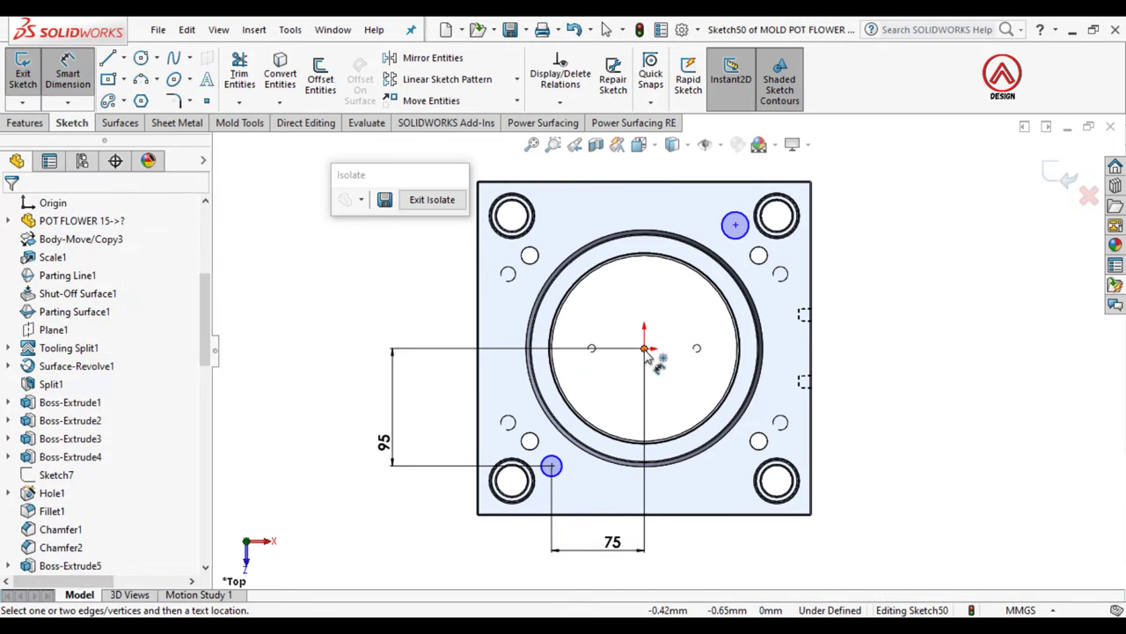
Step: Dimension the upper-right centre 75 mm horizontally and 95 mm vertically from the origin
left_click(735, 227)
key("z")
left_click(713, 186)
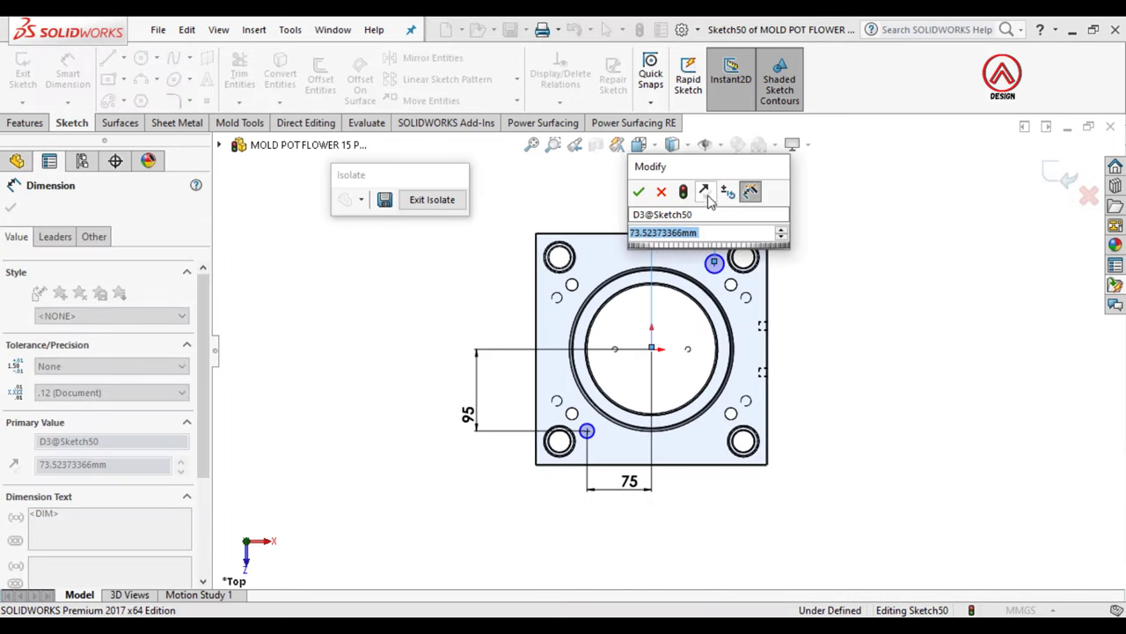
type("75cm")
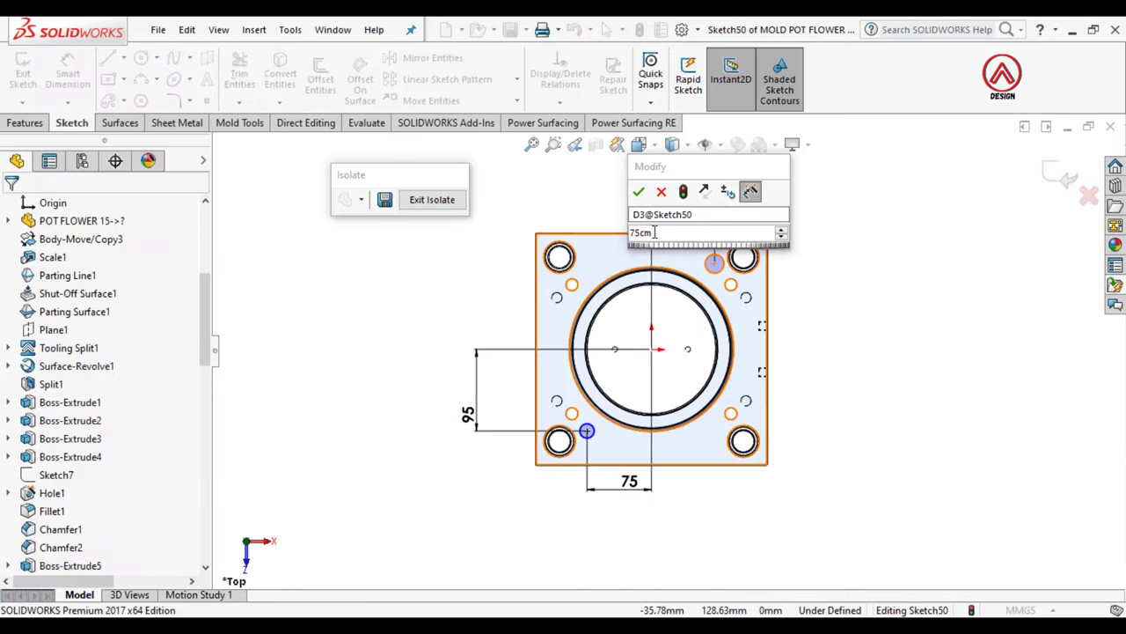
double_click(656, 232)
type("75")
key("Return")
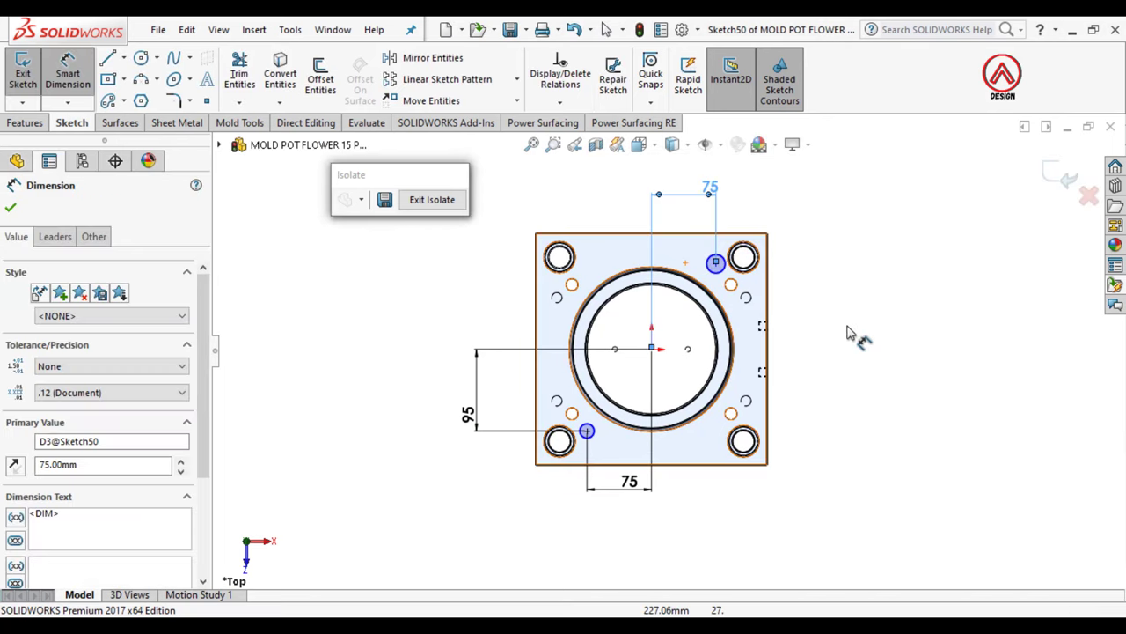
left_click(715, 264)
left_click(655, 349)
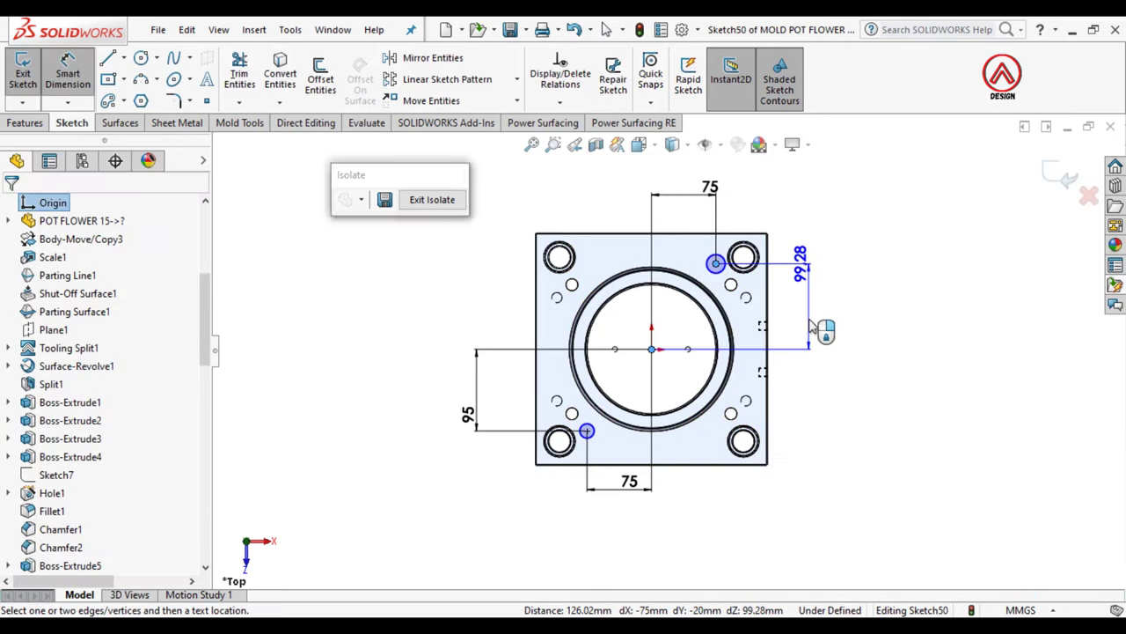
left_click(810, 321)
type("95")
key("Return")
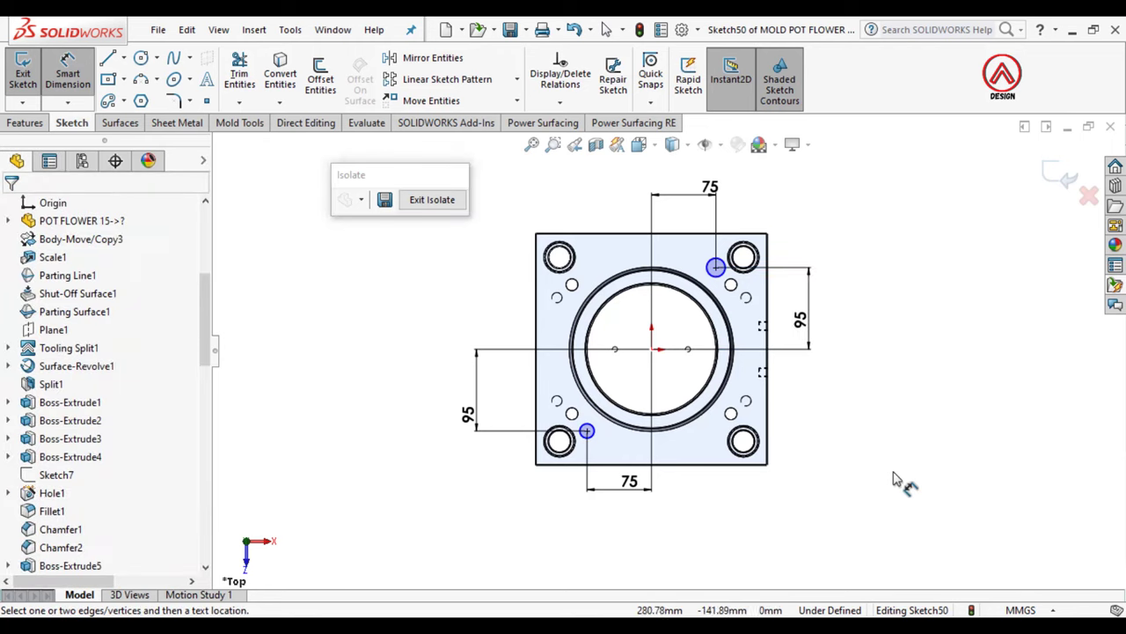
Step: Draw Ø20 circles on the upper-right and lower-left centres
scroll(831, 466, "up", 2)
key("c")
left_click(681, 222)
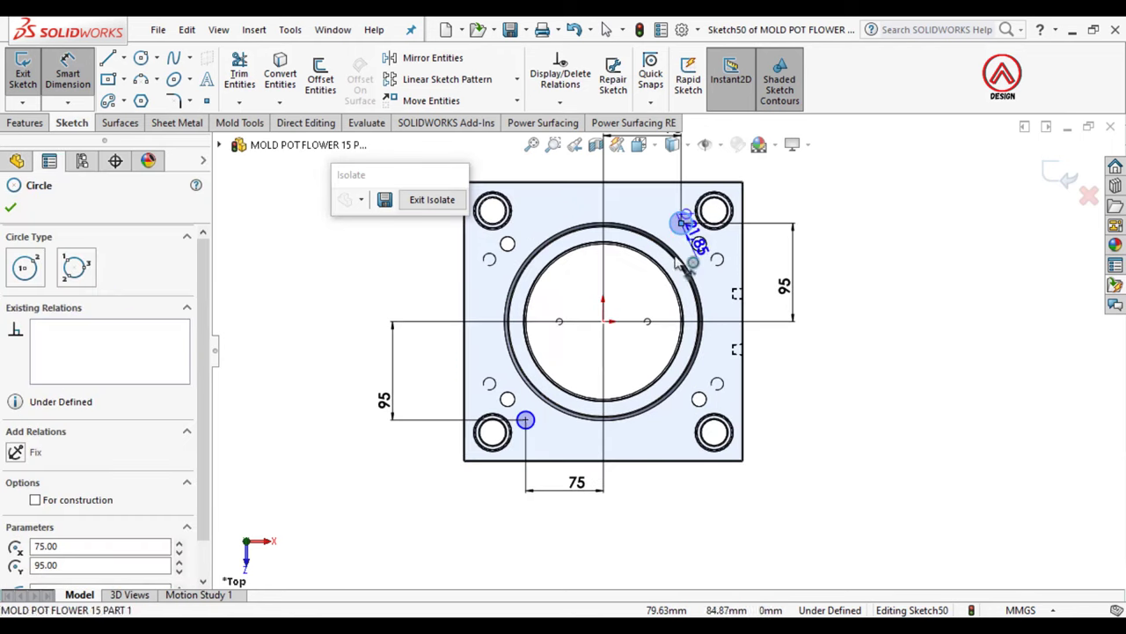
left_click(636, 298)
type("20")
key("Return")
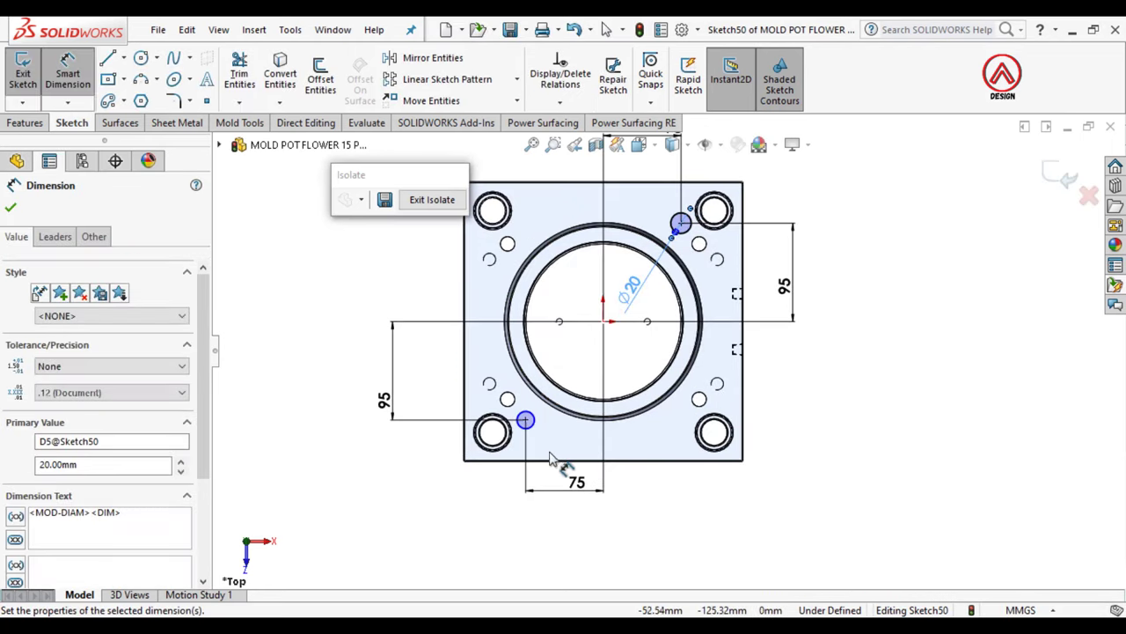
left_click(526, 420)
left_click(534, 426)
left_click(572, 433)
type("20")
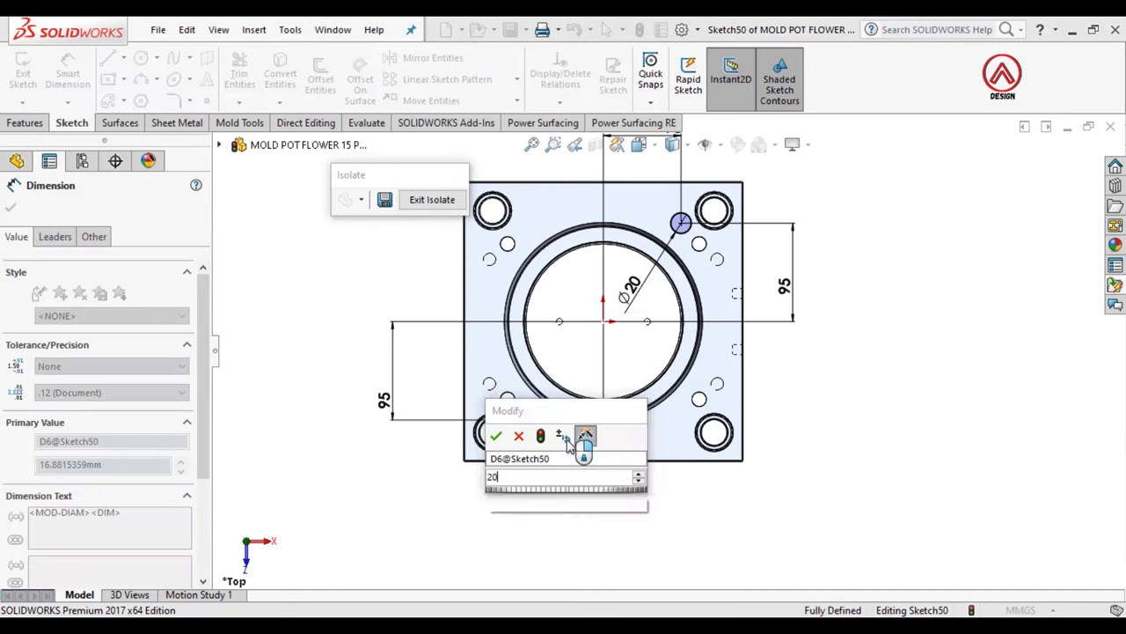
key("Return")
key("Escape")
Step: Exit the sketch and select the plate's top face
scroll(683, 519, "down", 2)
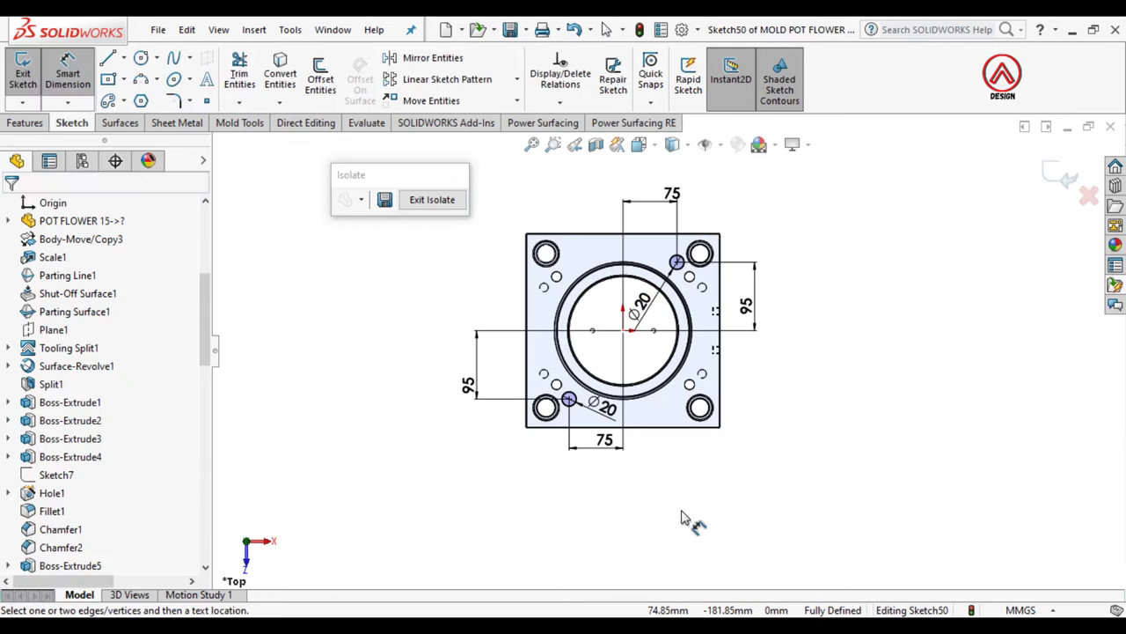
middle_click_drag(683, 519, 797, 237)
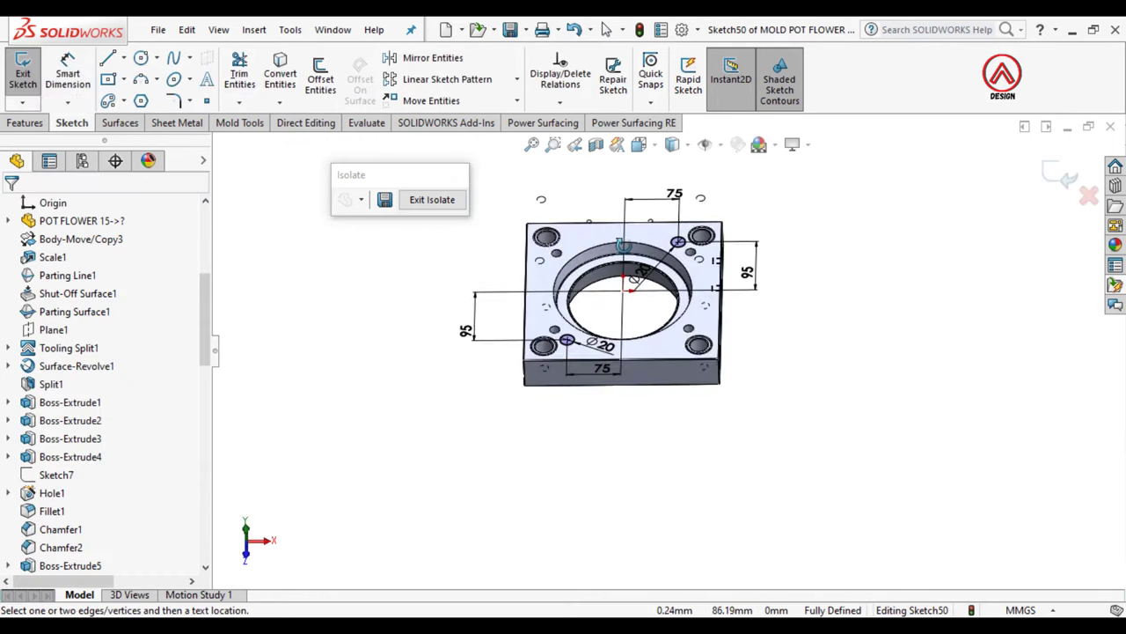
left_click(1056, 173)
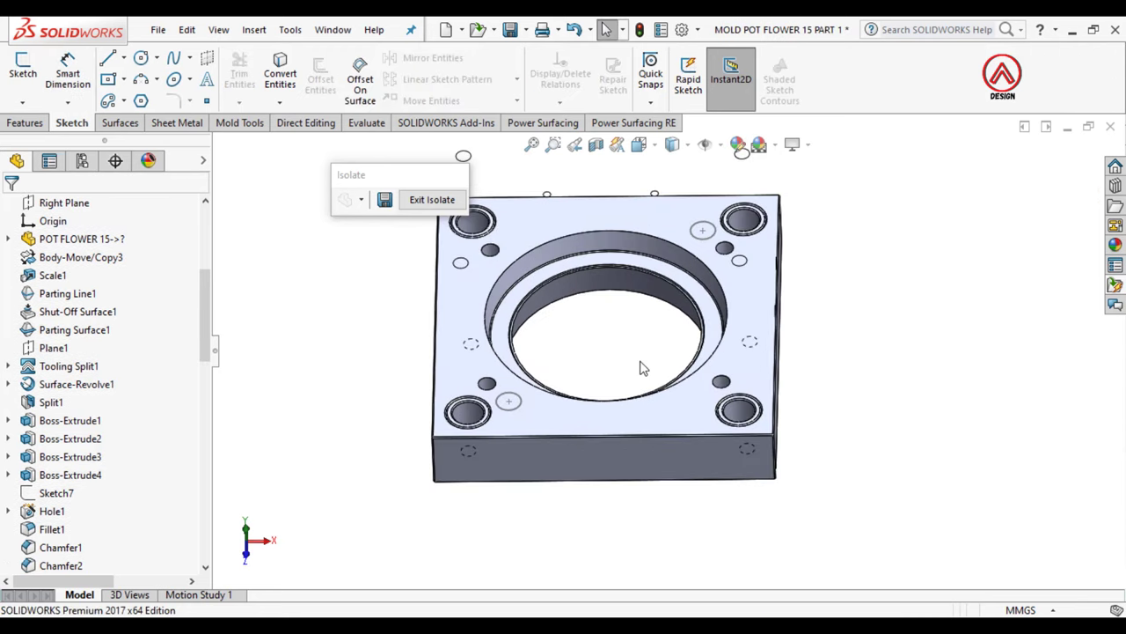
left_click(573, 428)
Step: Start a legacy counterbored hole and review its diameter and depth values
left_click(26, 125)
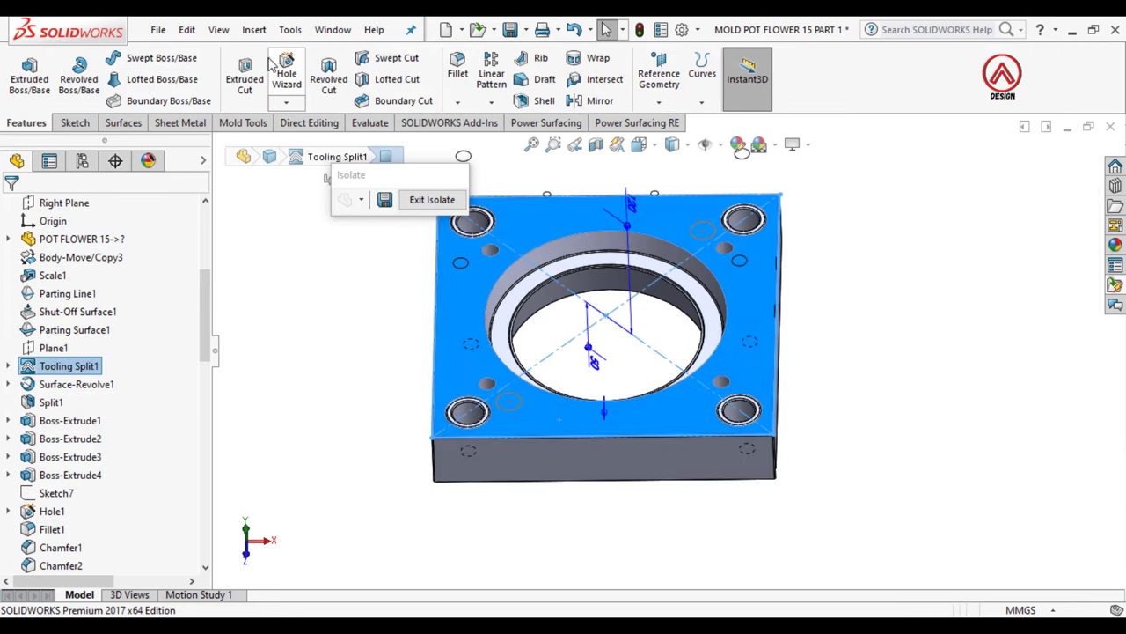
left_click(285, 62)
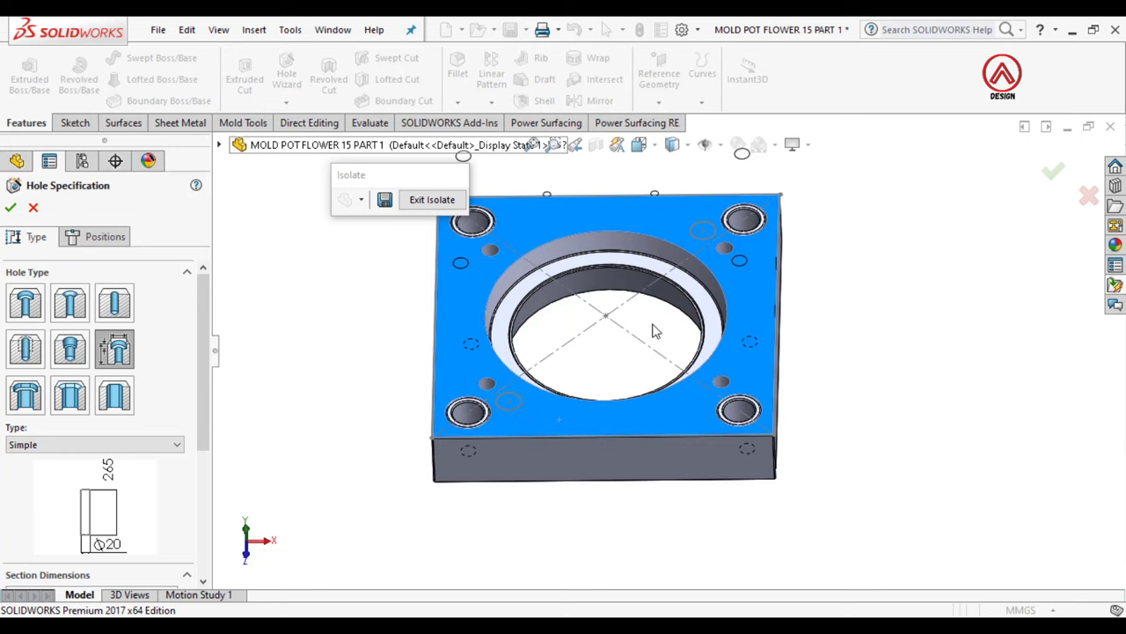
scroll(568, 313, "down", 1)
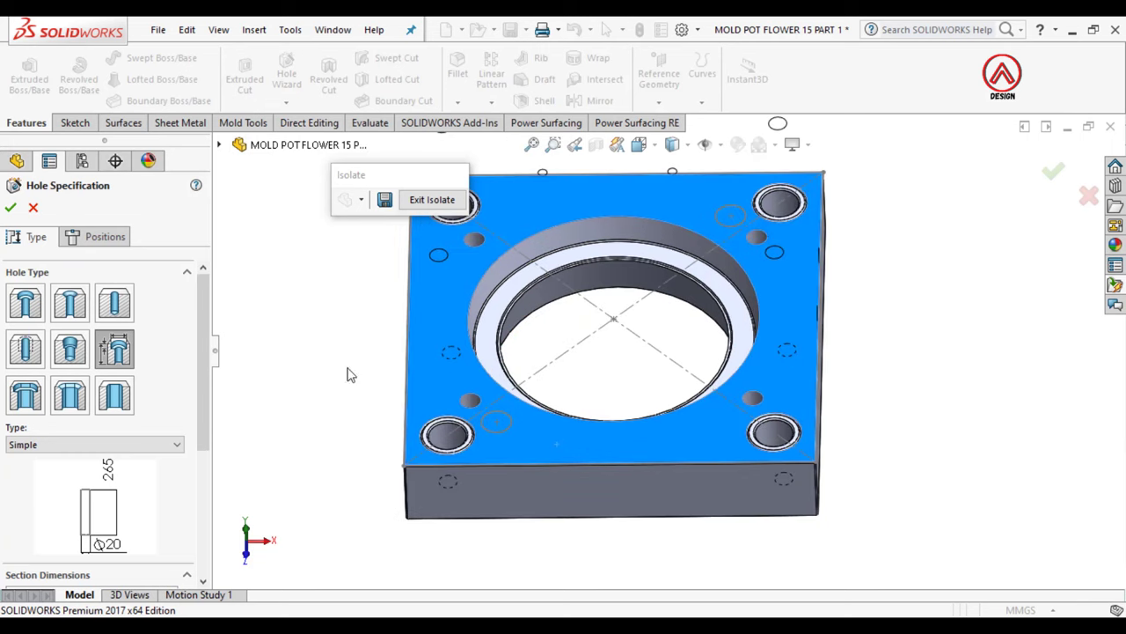
left_click(116, 351)
left_click(95, 445)
left_click(55, 525)
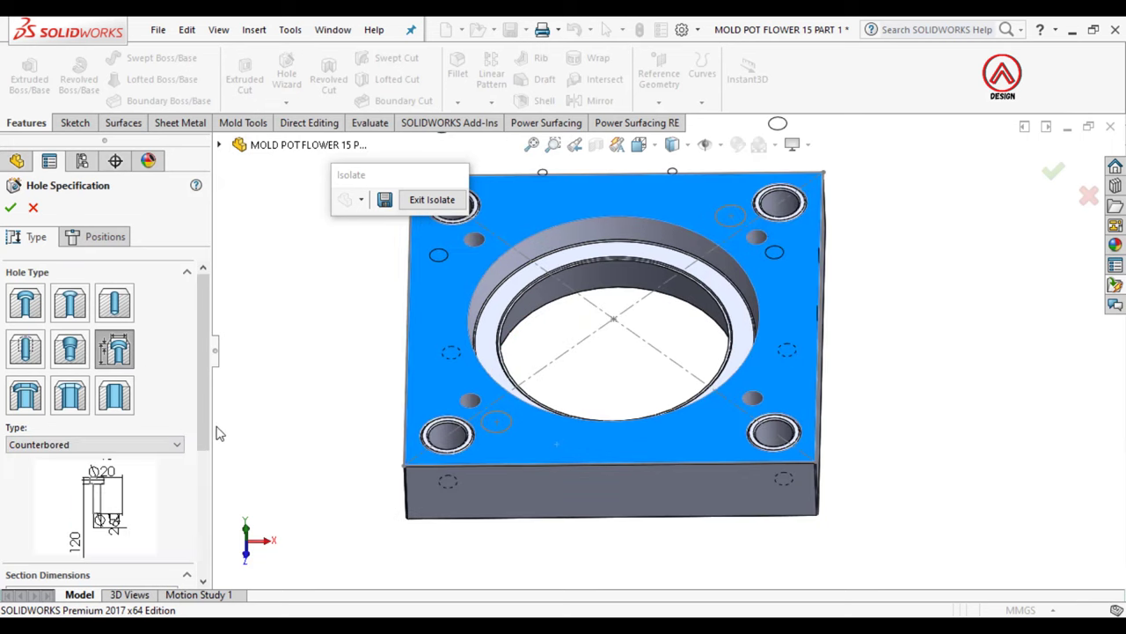
scroll(84, 471, "down", 3)
scroll(85, 471, "down", 2)
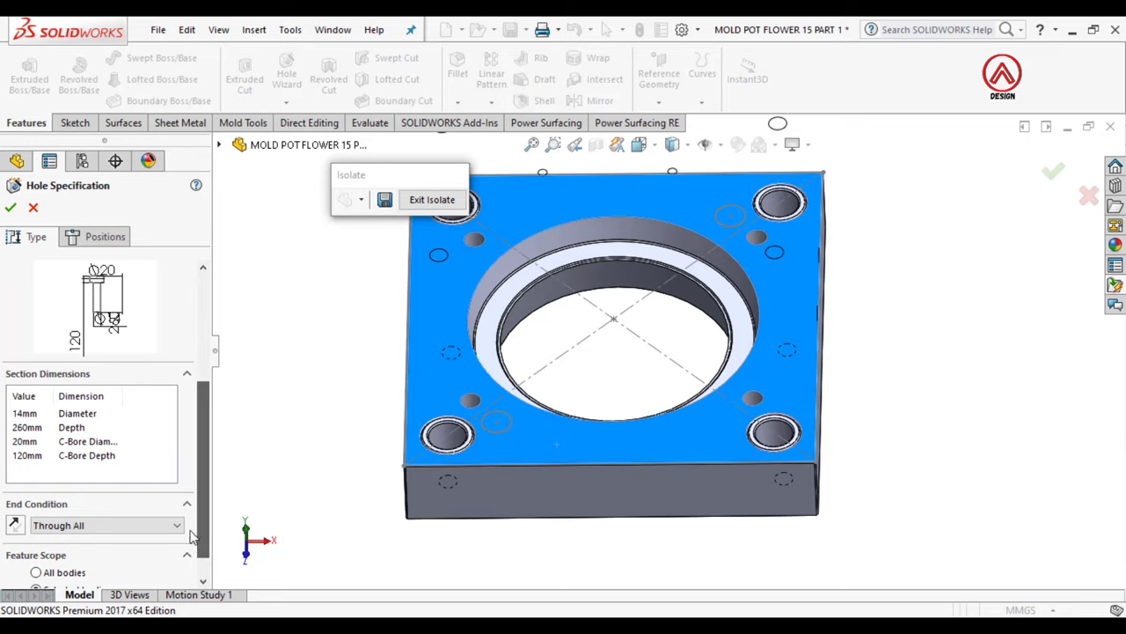
left_click(24, 413)
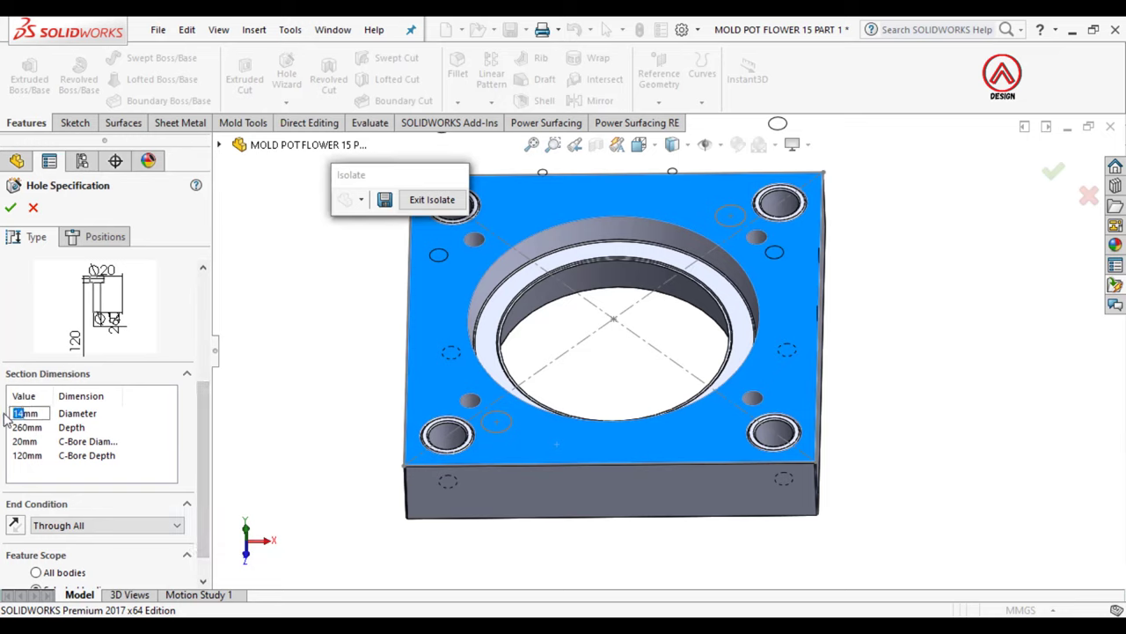
left_click(21, 429)
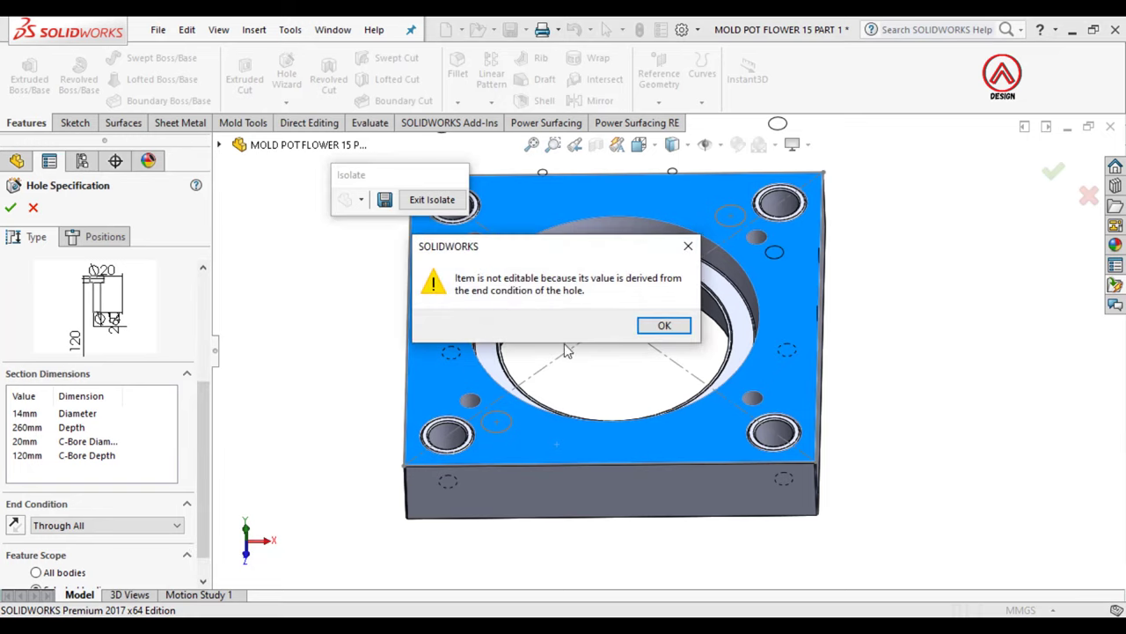
left_click(688, 248)
type("15")
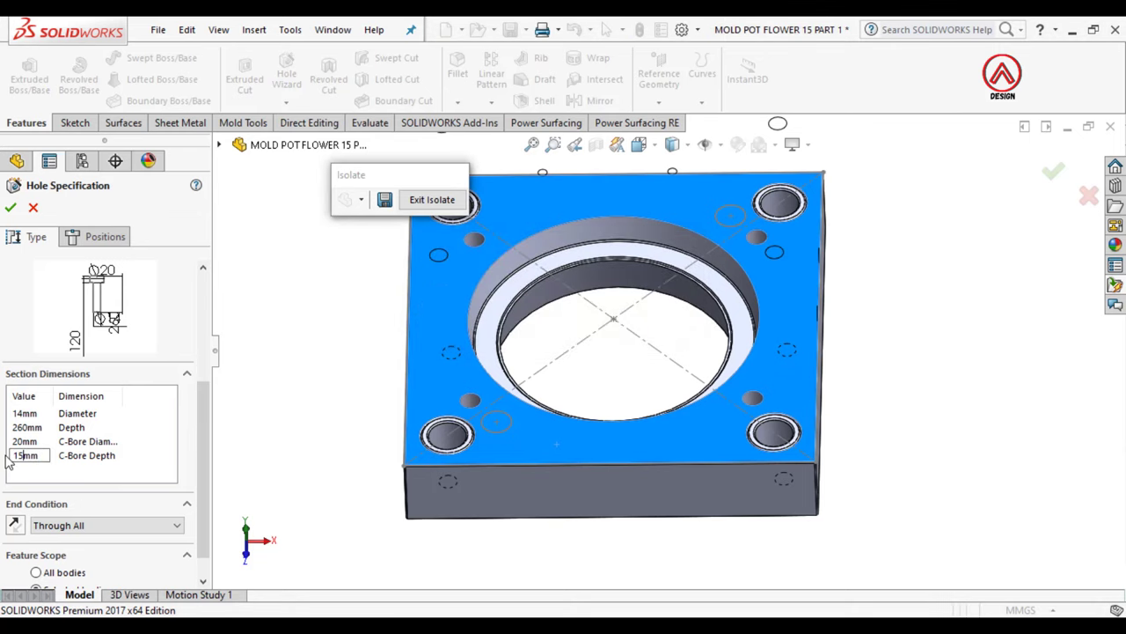
Step: Place the hole at the corner centres, keep Through All, limit it to the plate body
left_click(105, 238)
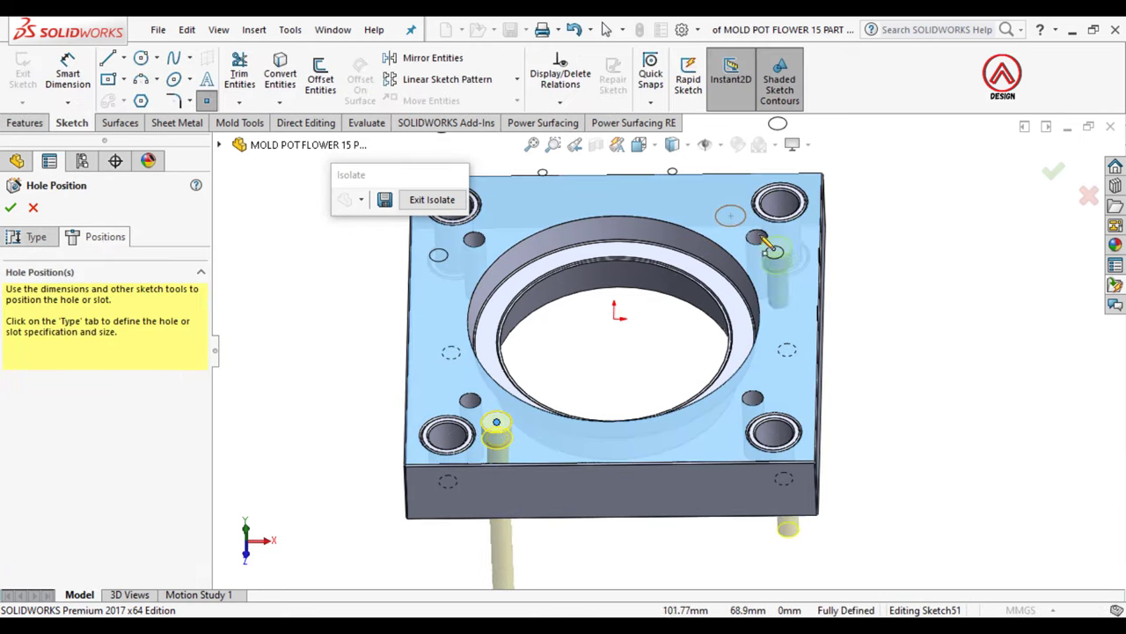
left_click(730, 216)
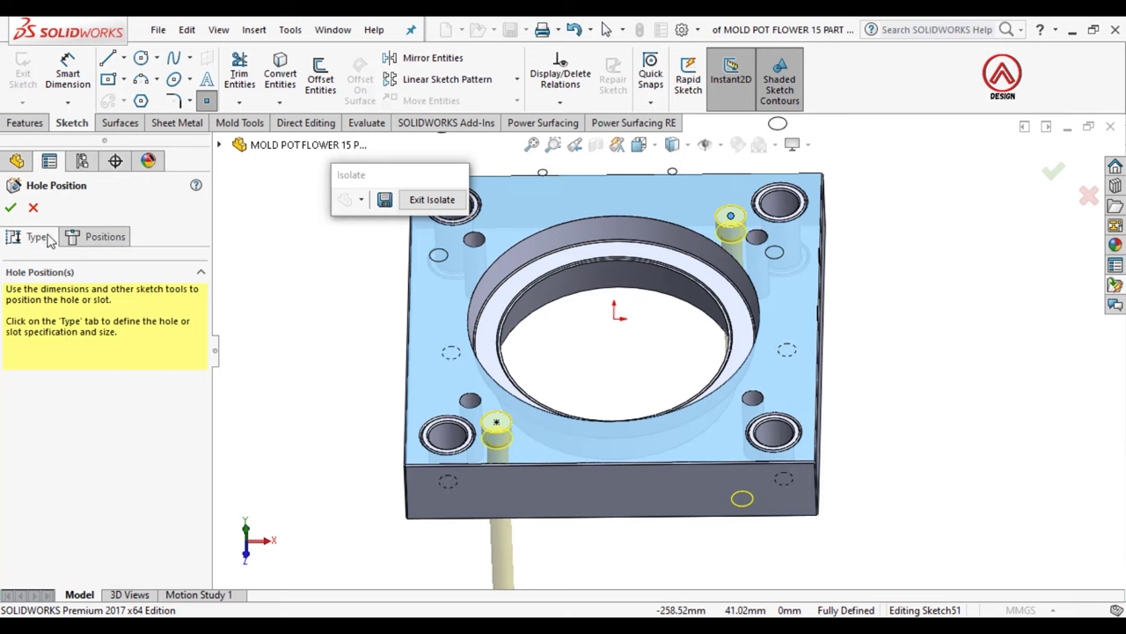
left_click(36, 237)
scroll(190, 493, "down", 5)
left_click(64, 500)
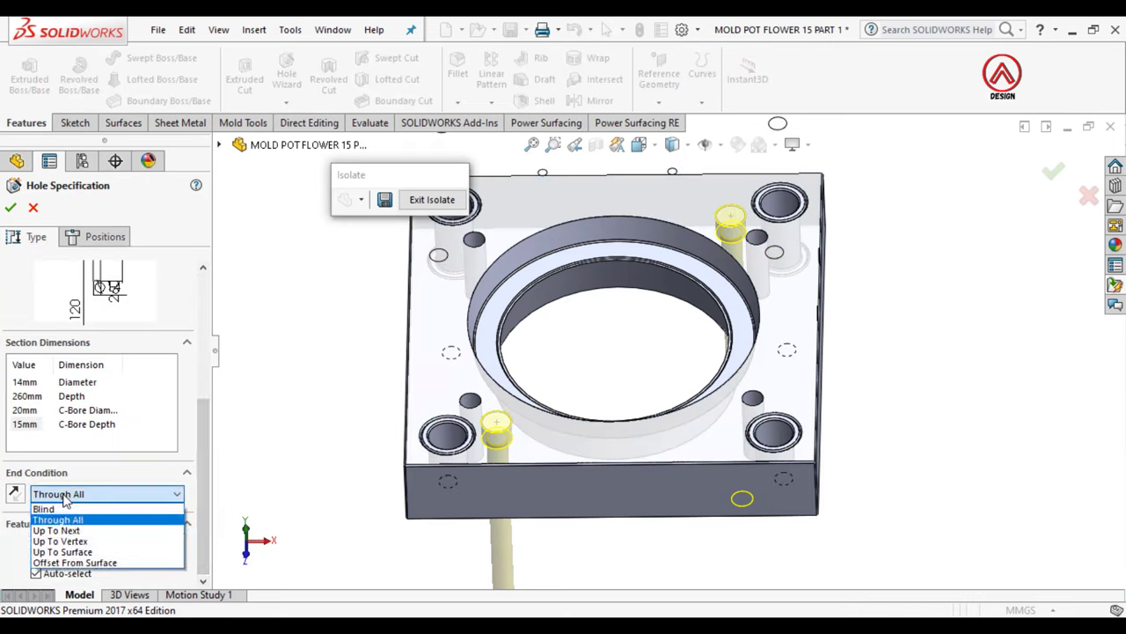
left_click(147, 503)
left_click(37, 573)
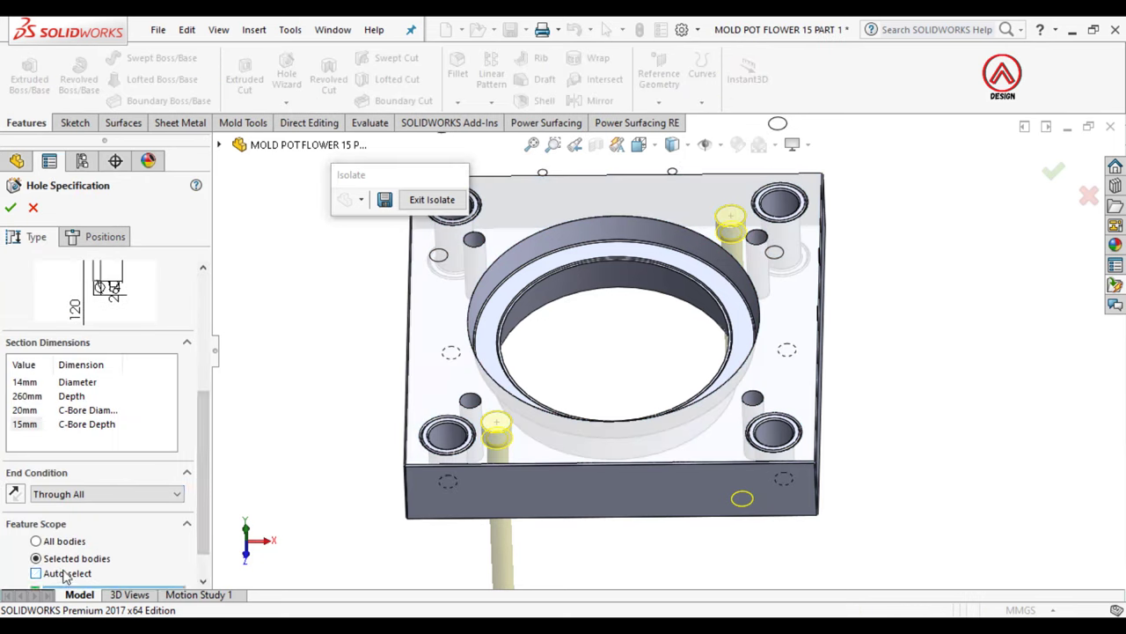
left_click(482, 491)
middle_click_drag(490, 505, 461, 487)
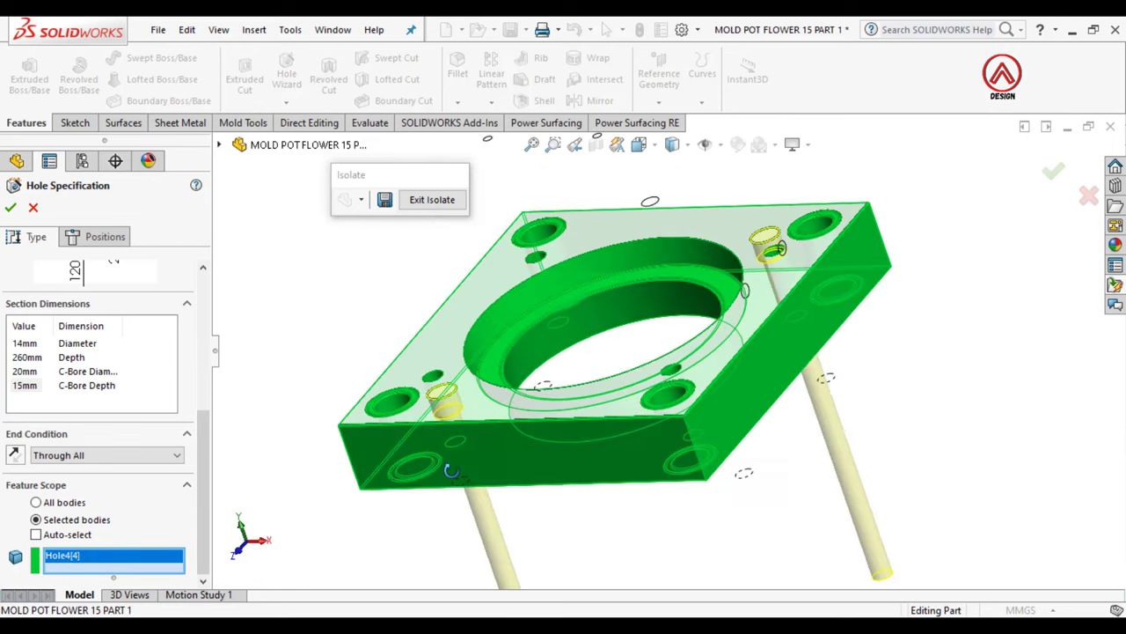
left_click(11, 207)
Step: Isolate the two mold plates by selecting their side faces
key("f")
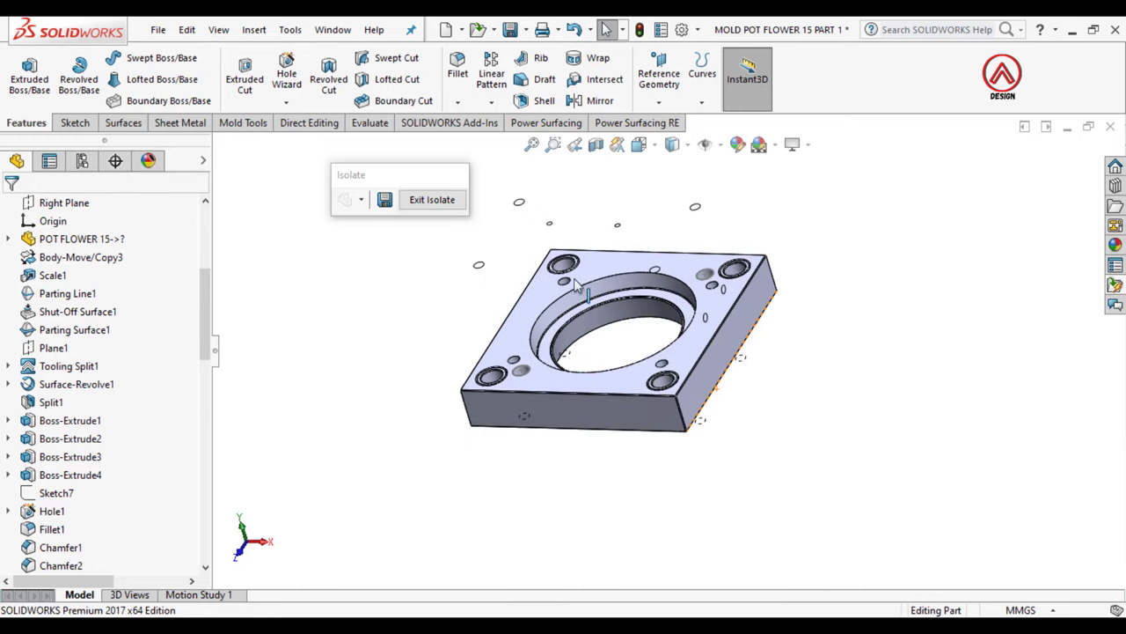
left_click(432, 201)
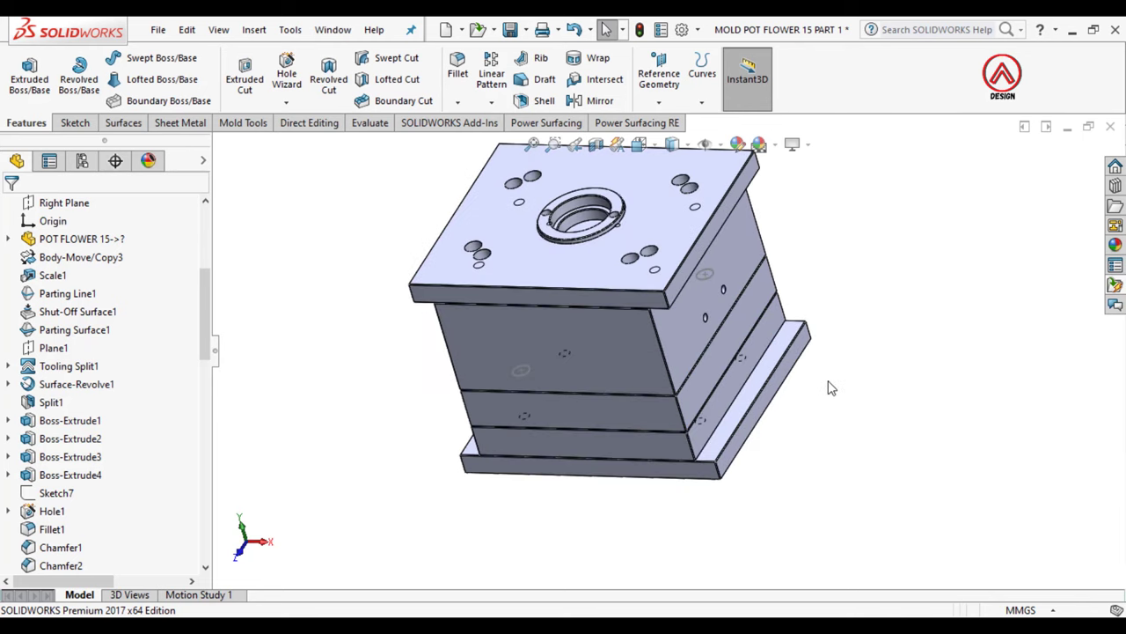
middle_click_drag(831, 388, 775, 343)
left_click(773, 354)
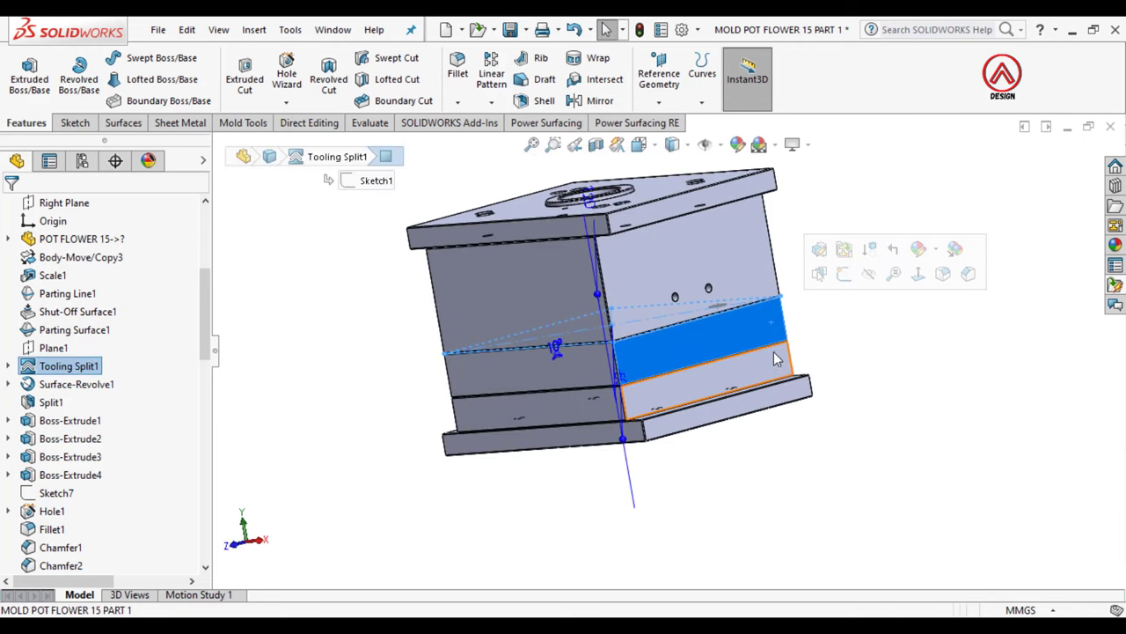
left_click(778, 360, "ctrl")
right_click(747, 379)
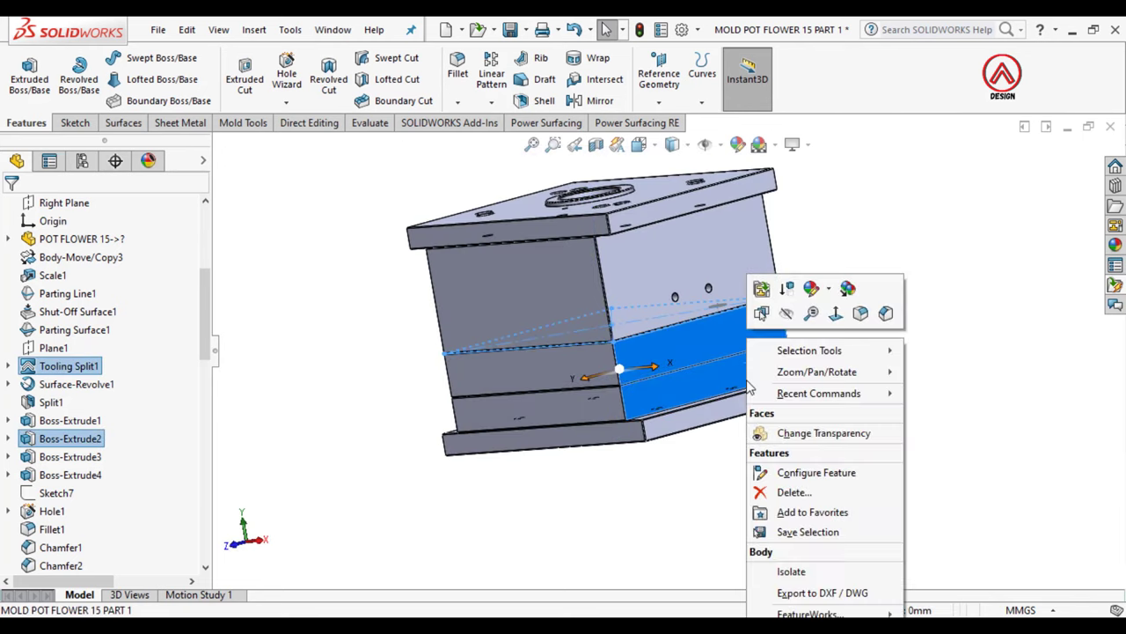
left_click(765, 571)
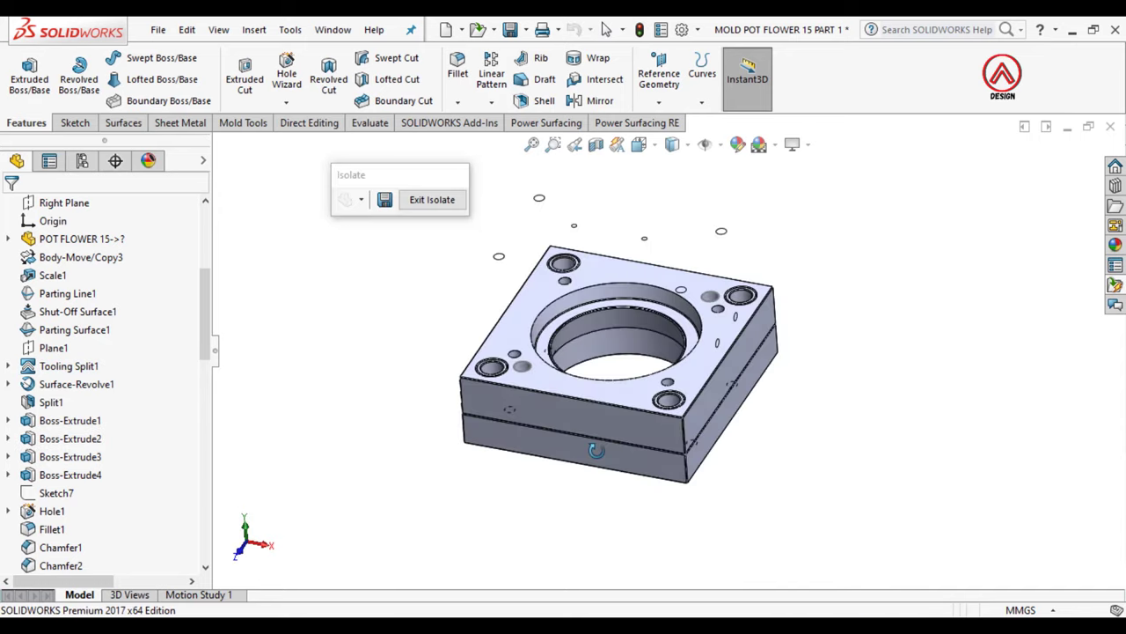
middle_click_drag(597, 449, 555, 432)
scroll(581, 458, "down", 5)
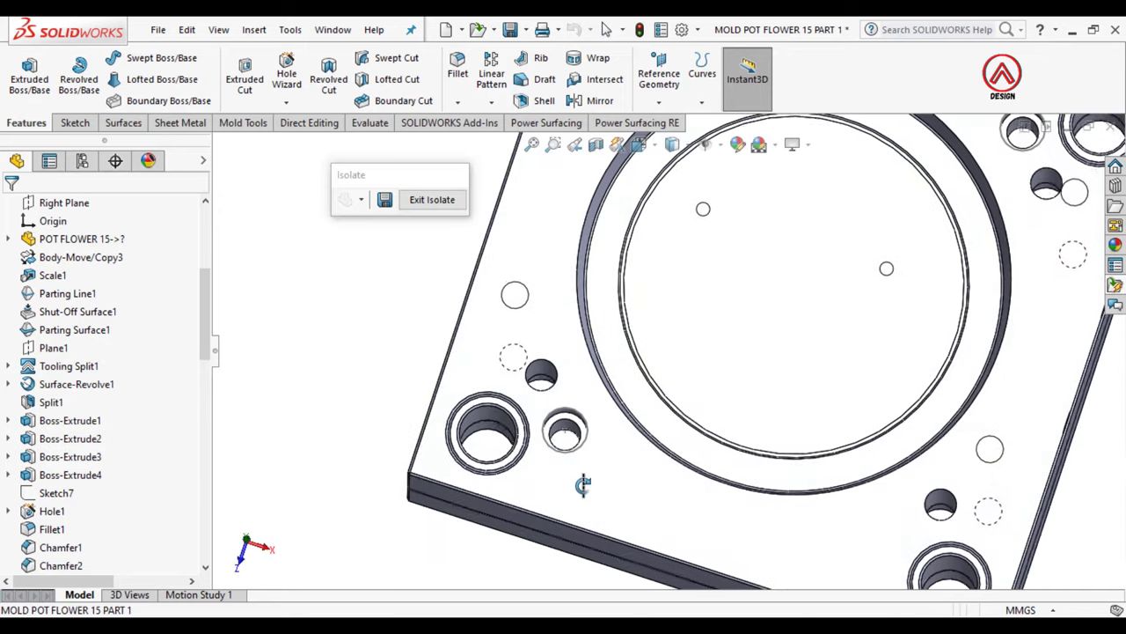
middle_click_drag(583, 484, 589, 414)
scroll(599, 387, "up", 3)
scroll(607, 370, "up", 2)
Step: Hide the upper split plate body and view the remaining plate face-on
left_click(614, 347)
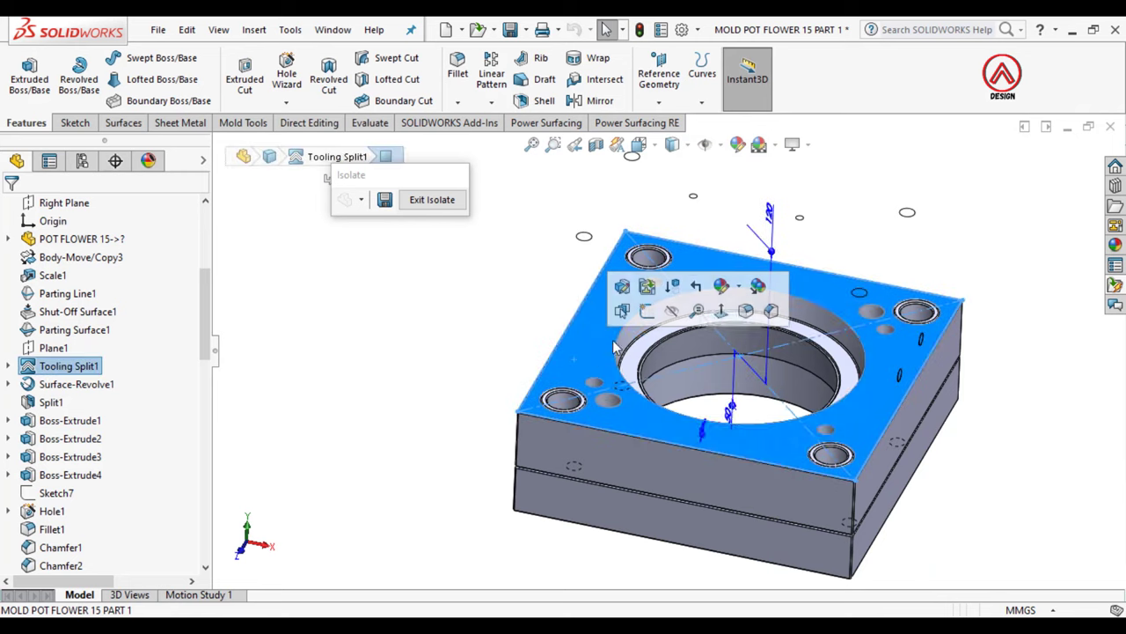
left_click(671, 310)
left_click(637, 466)
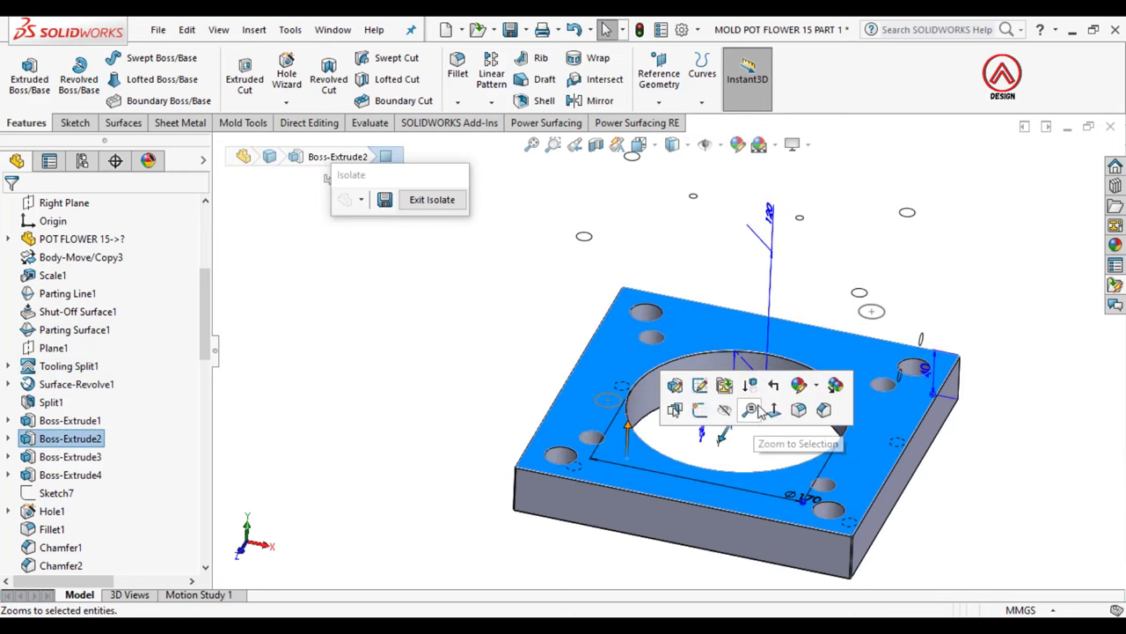
left_click(773, 410)
left_click(979, 317)
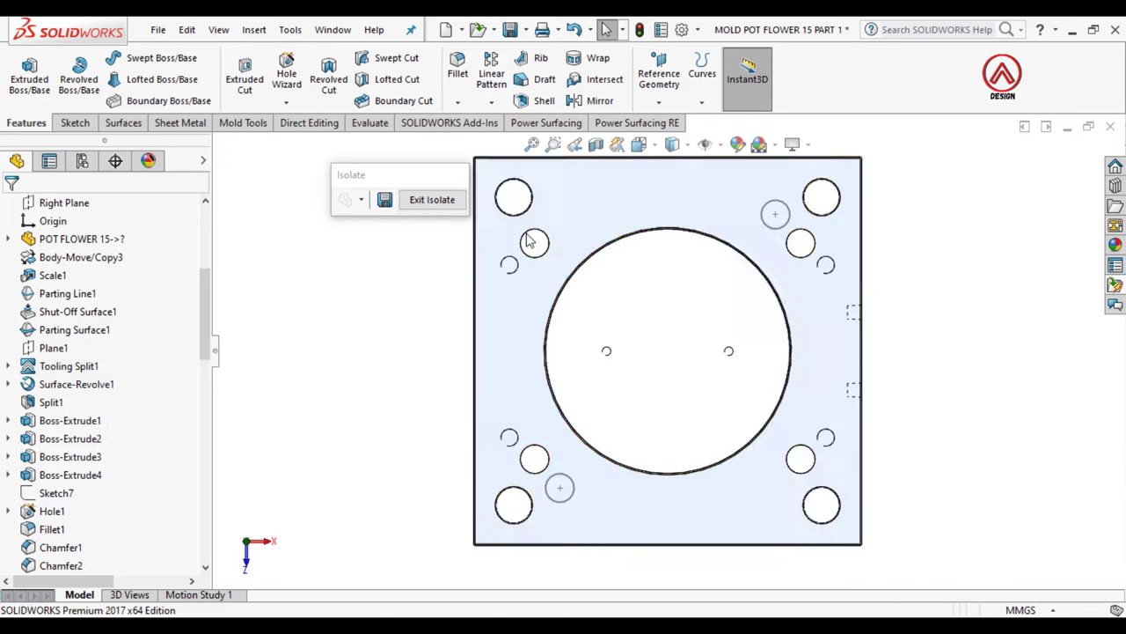
Step: Isolate only the lower plate, view it from the top, and select its top face
left_click(451, 207)
left_click(789, 433)
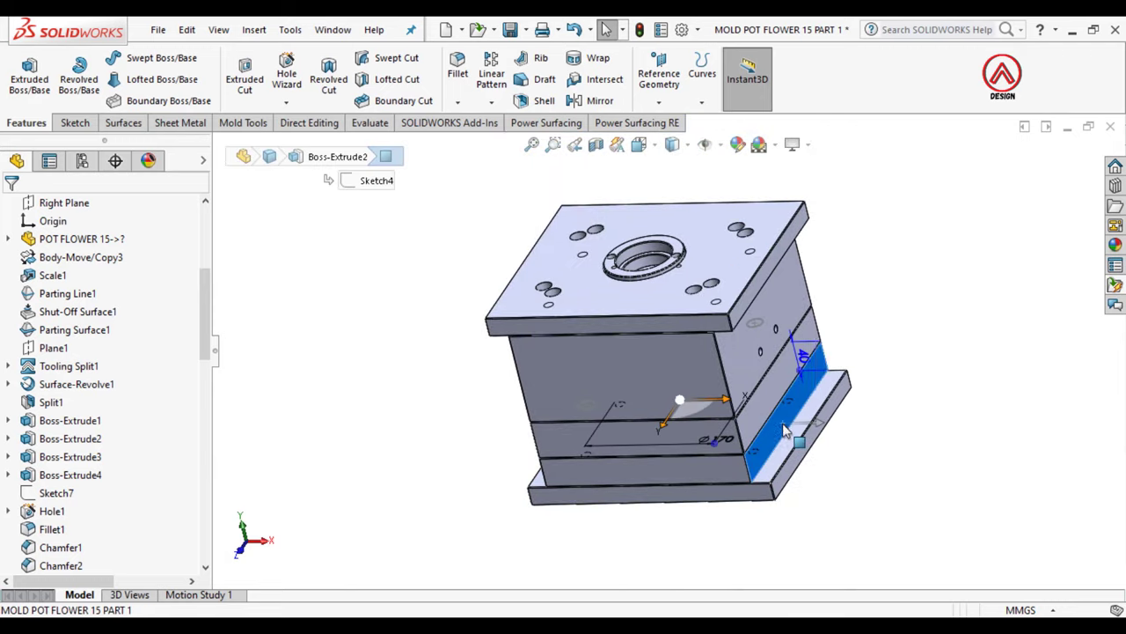
right_click(785, 413)
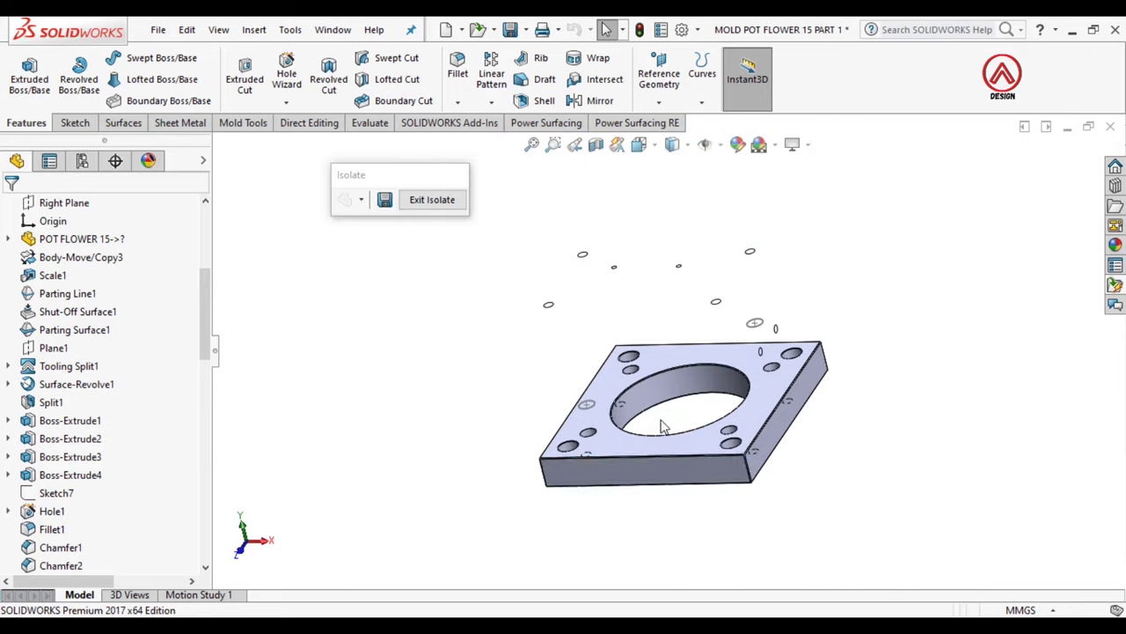
left_click(639, 144)
left_click(663, 189)
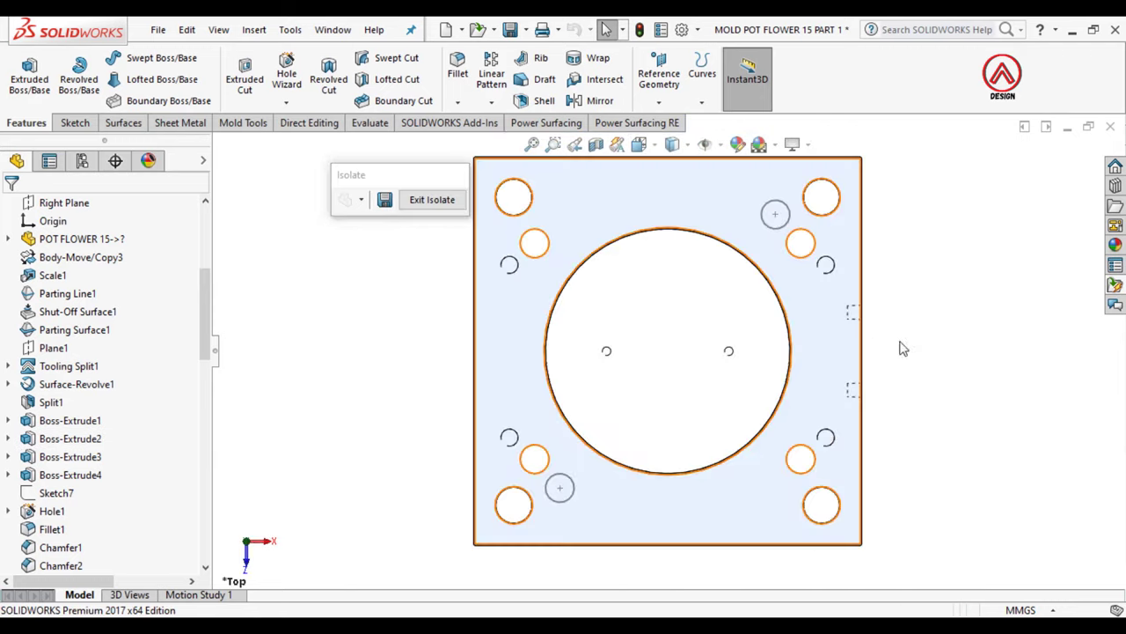
left_click(629, 421)
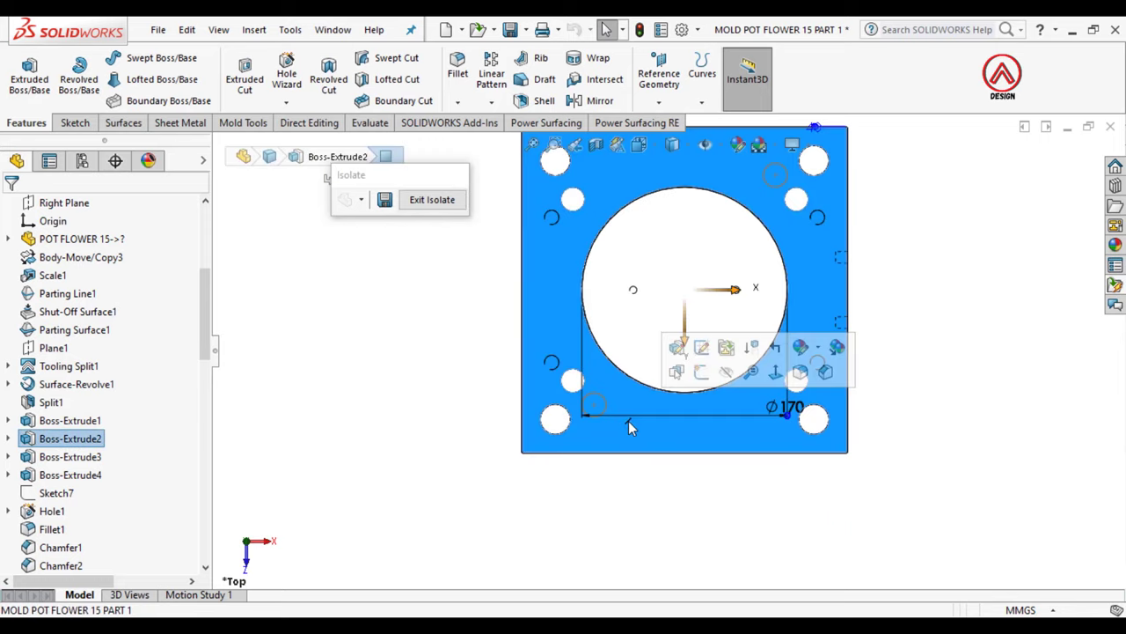
scroll(651, 356, "down", 3)
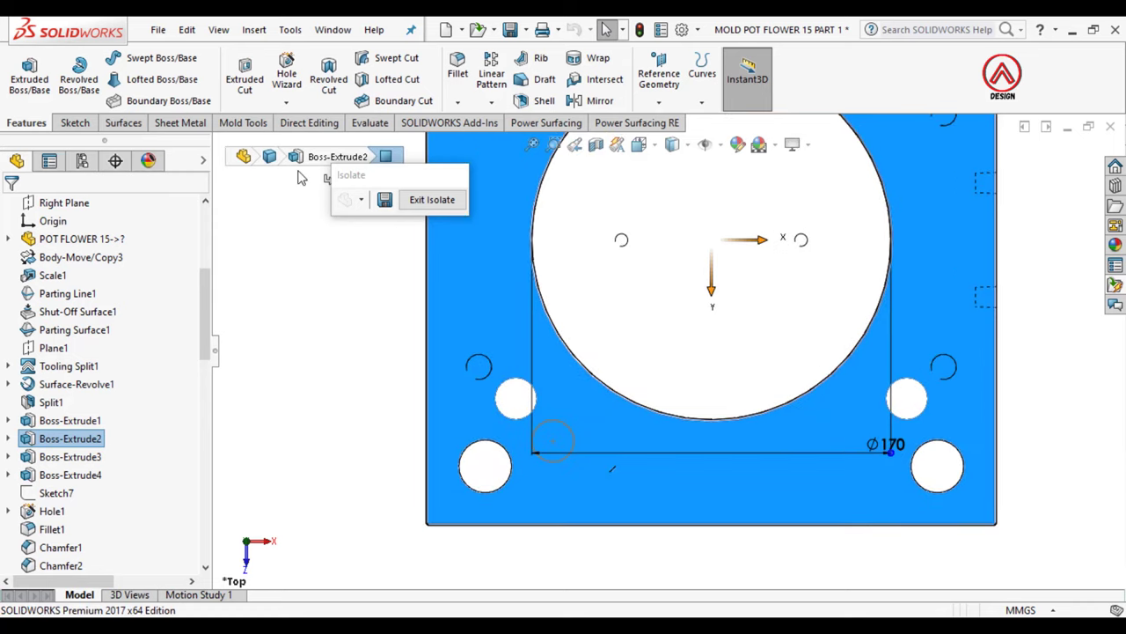
Step: Set up an ISO M10 bottoming tapped hole, blind 24.5 mm, with 10.5 mm near-side countersink
left_click(286, 75)
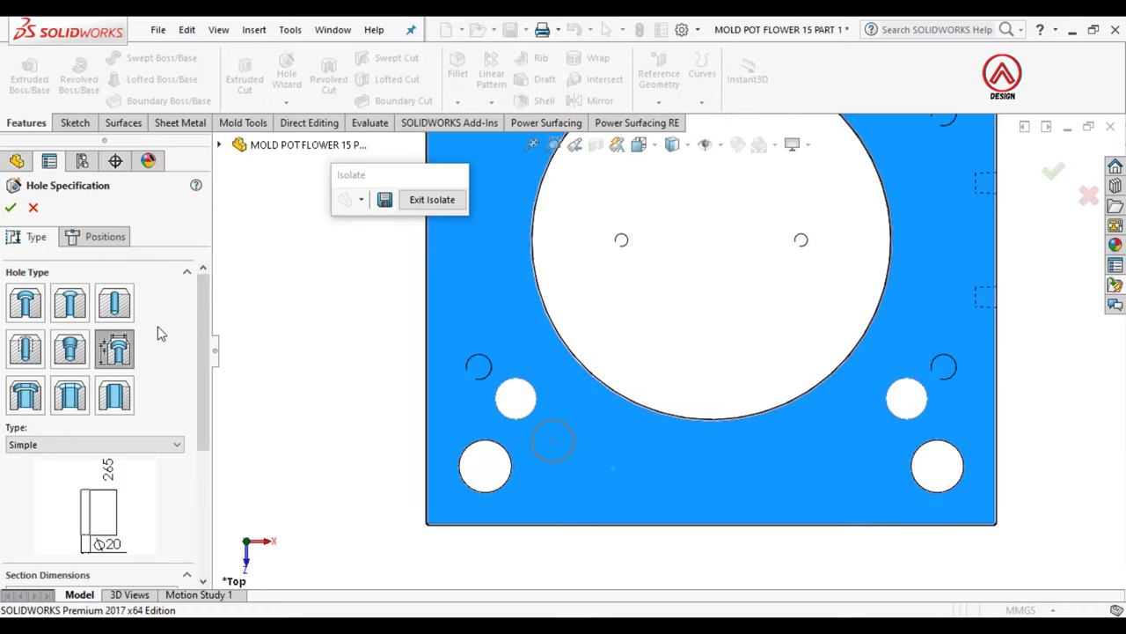
left_click(26, 350)
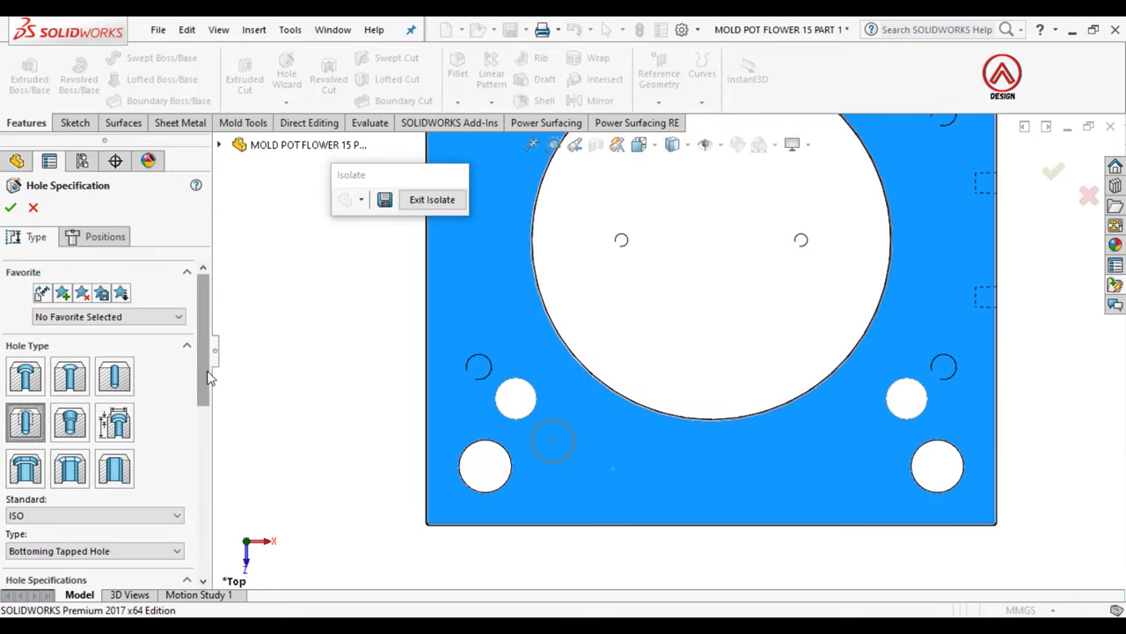
scroll(88, 369, "down", 5)
left_click(95, 394)
scroll(69, 464, "down", 2)
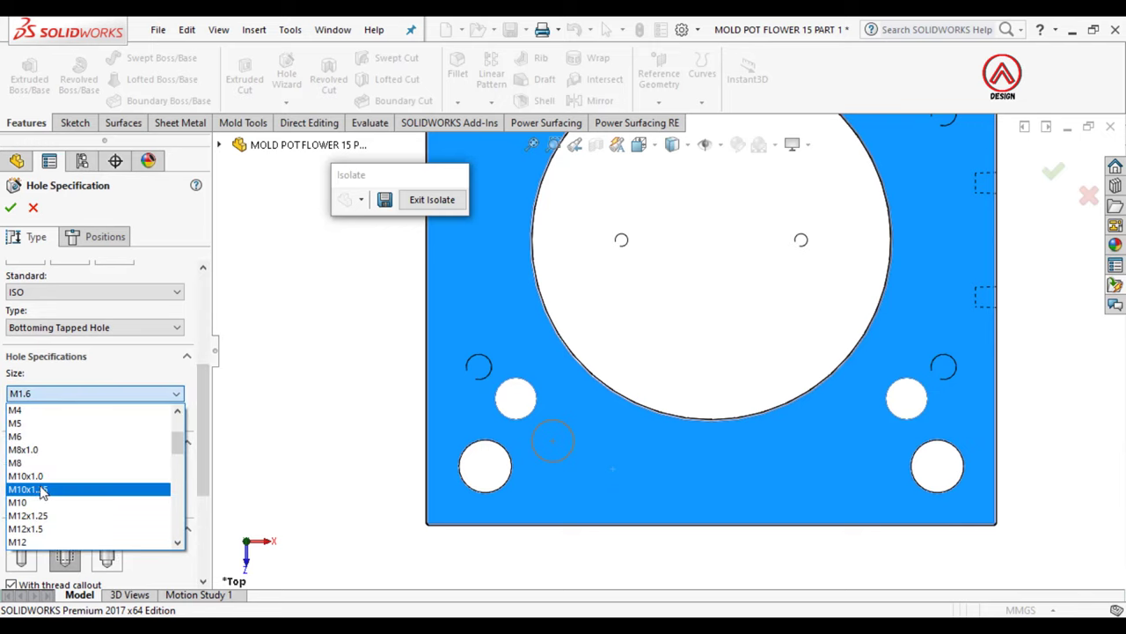
left_click(35, 503)
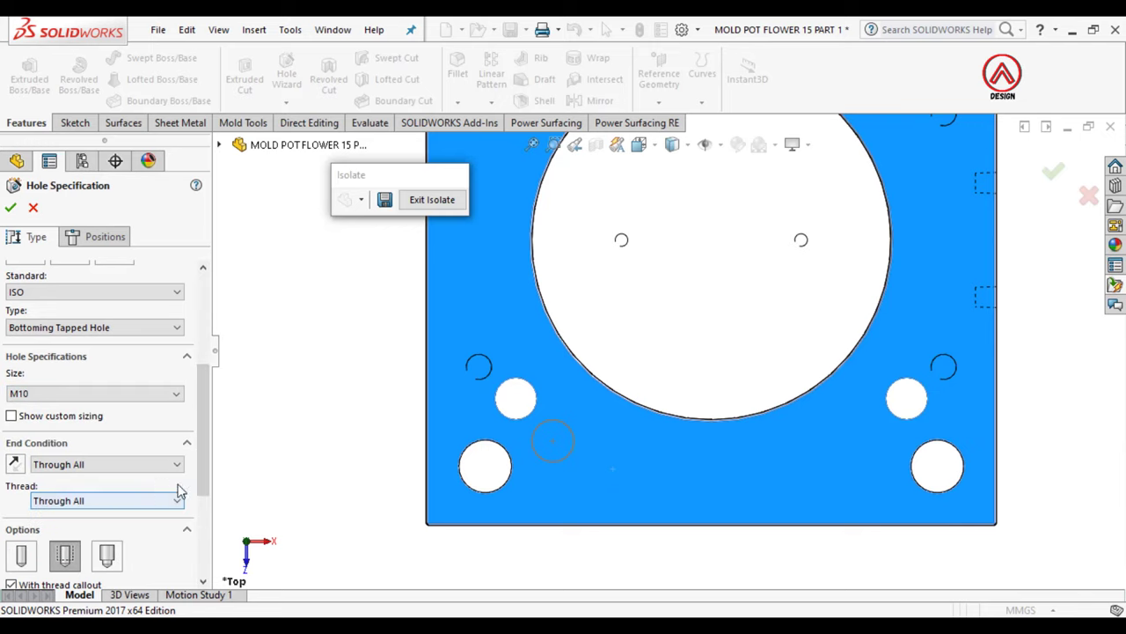
left_click(97, 464)
left_click(52, 480)
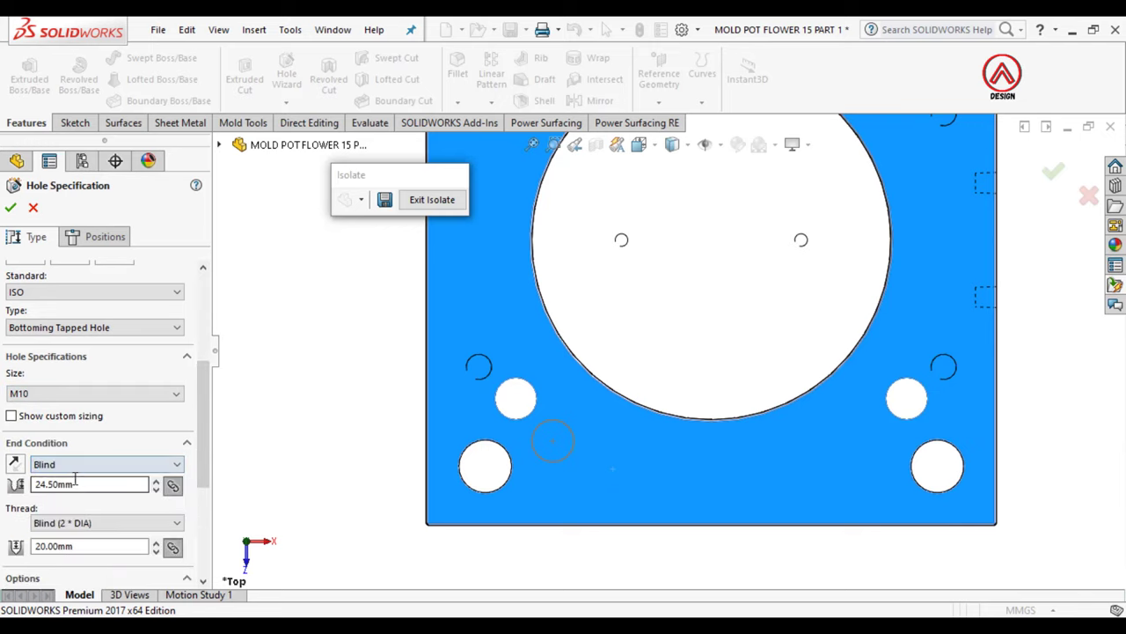
left_click_drag(205, 470, 205, 519)
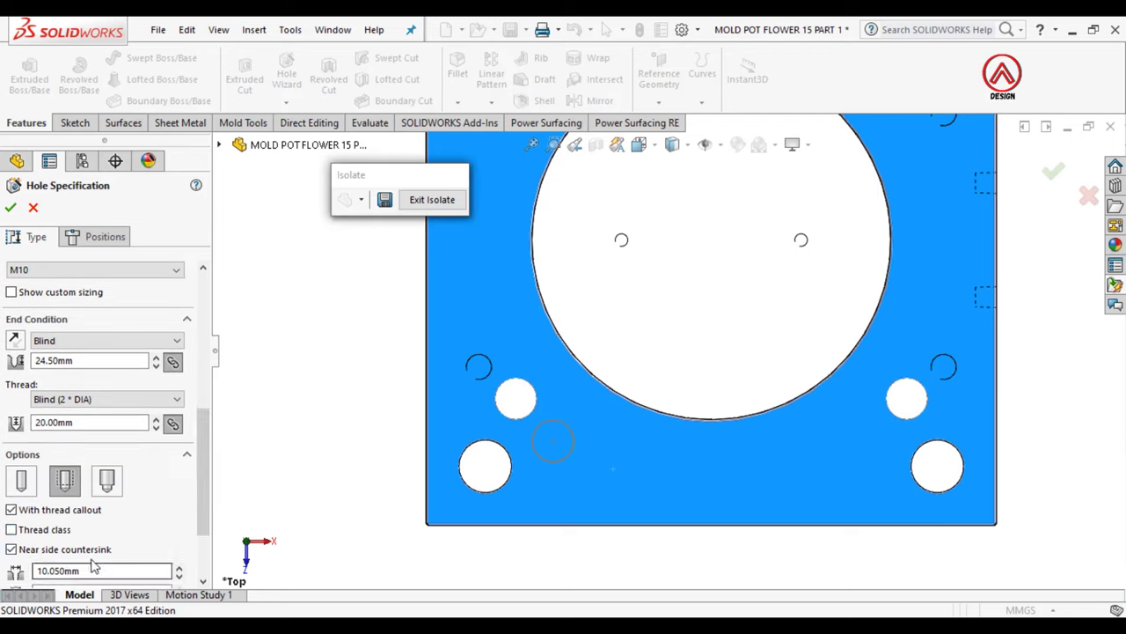
left_click_drag(202, 528, 200, 557)
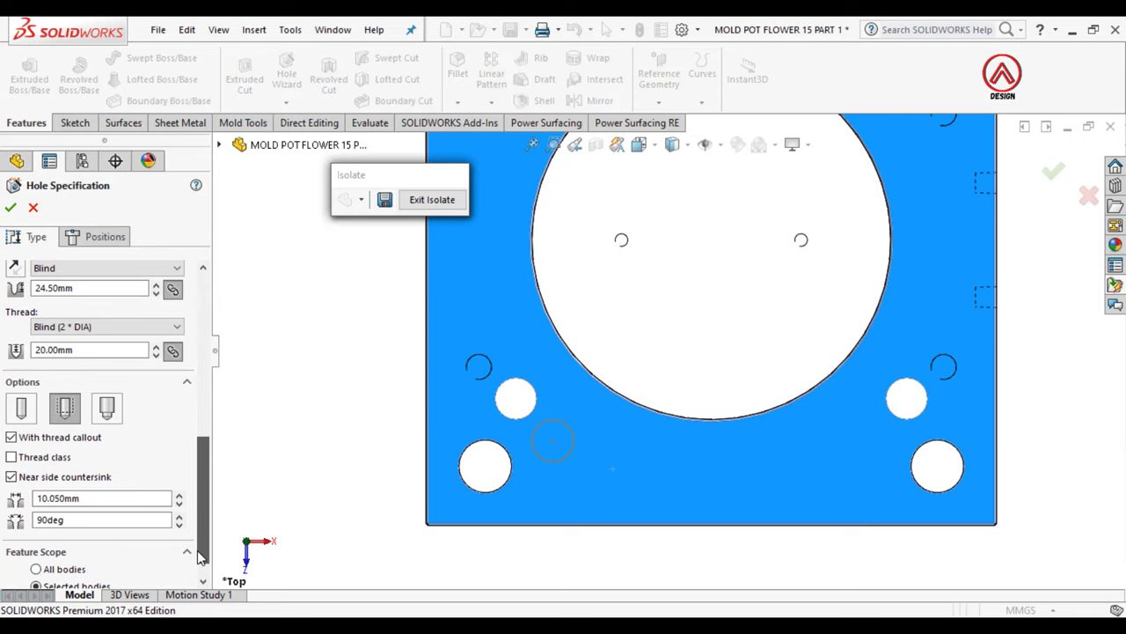
left_click(12, 477)
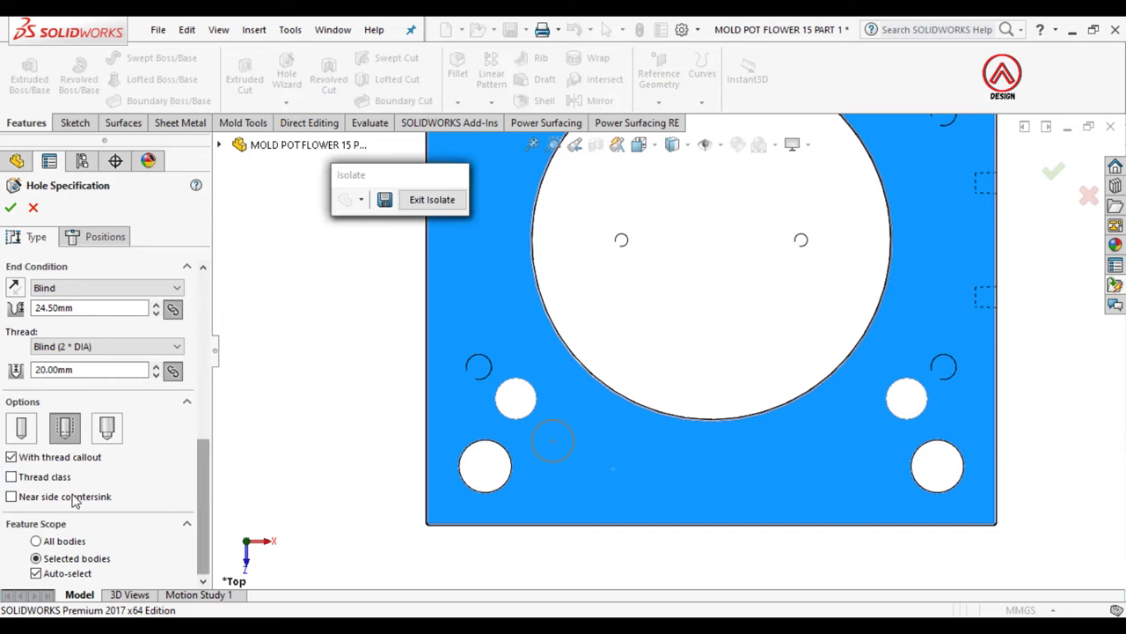
left_click(74, 498)
type("10.5")
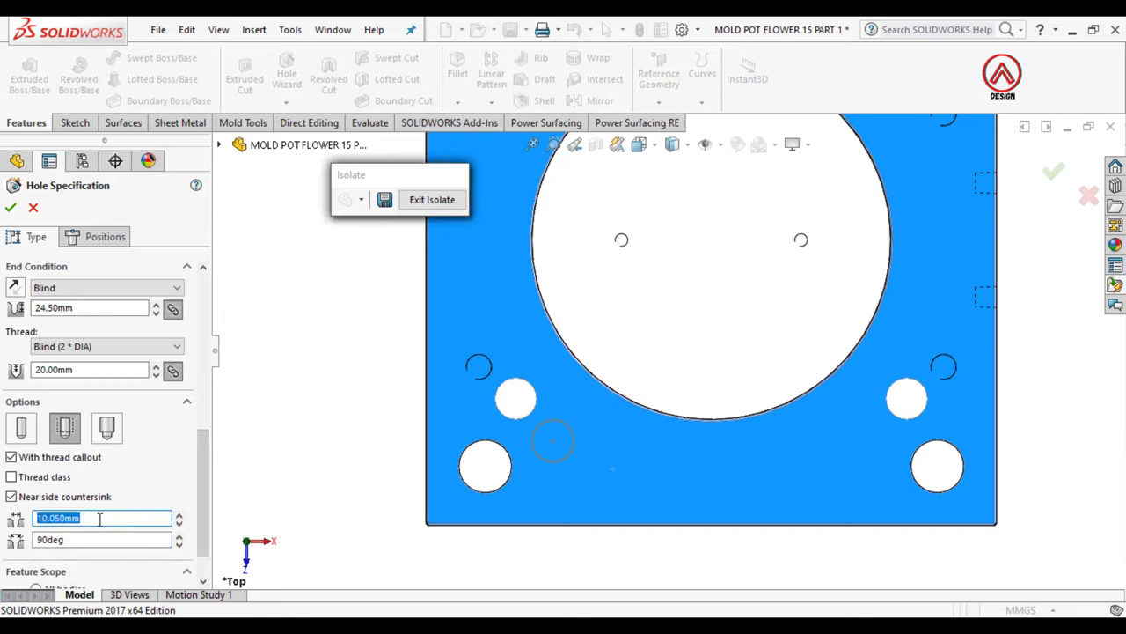
Step: Place the tapped hole near the plate's lower-left corner and check it in 3D
left_click(105, 237)
left_click(553, 443)
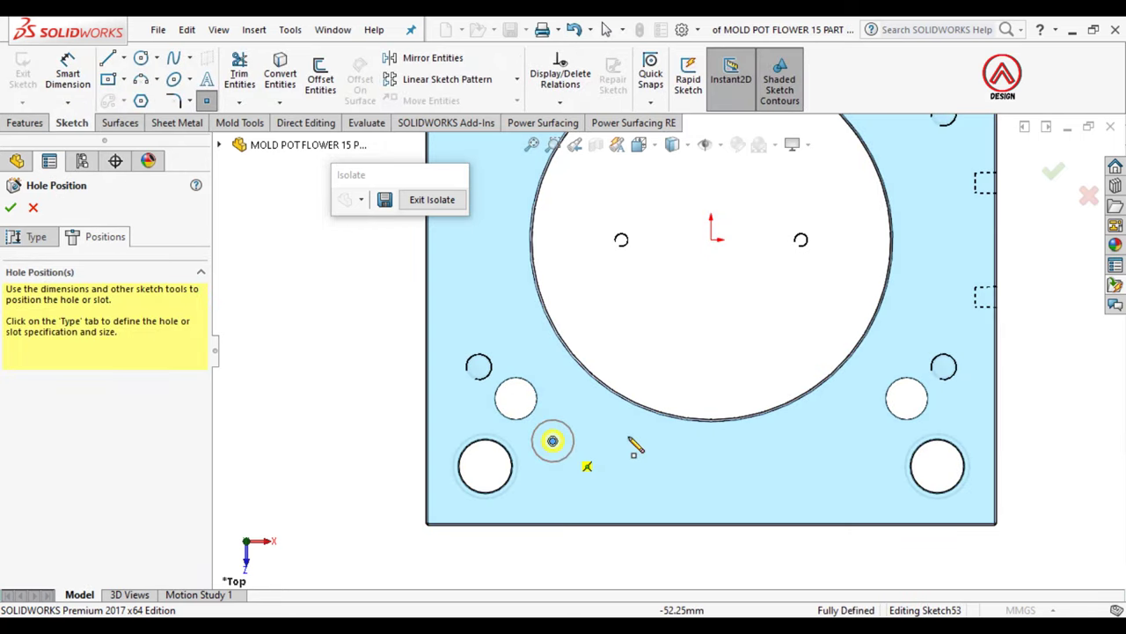
scroll(669, 352, "up", 5)
middle_click_drag(748, 237, 496, 252)
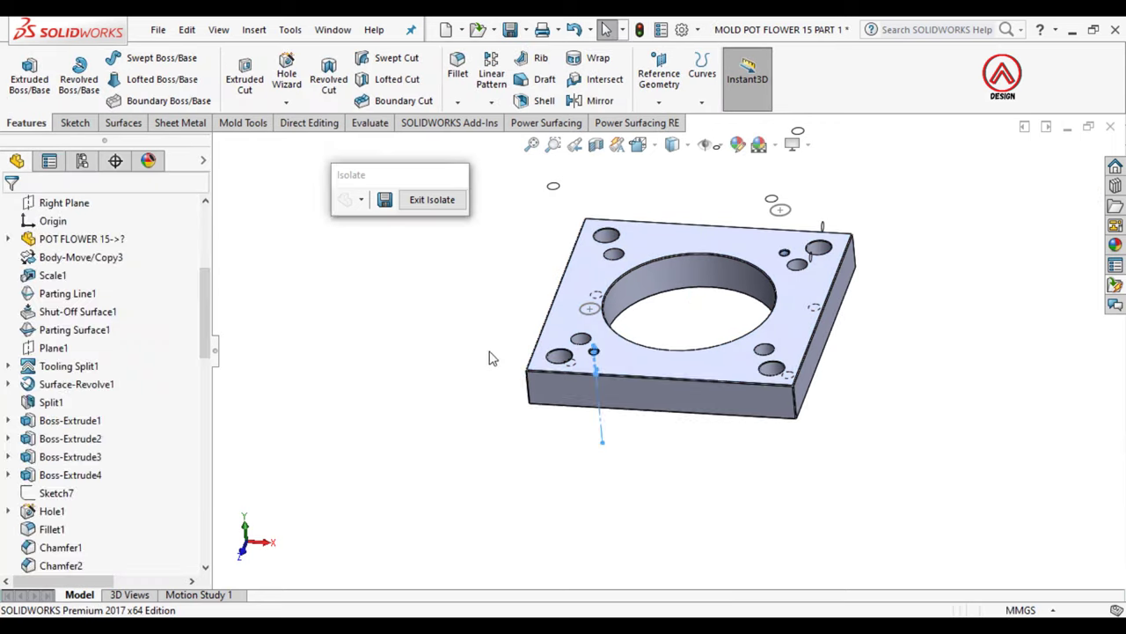
scroll(693, 290, "up", 2)
scroll(692, 291, "down", 2)
scroll(693, 291, "up", 1)
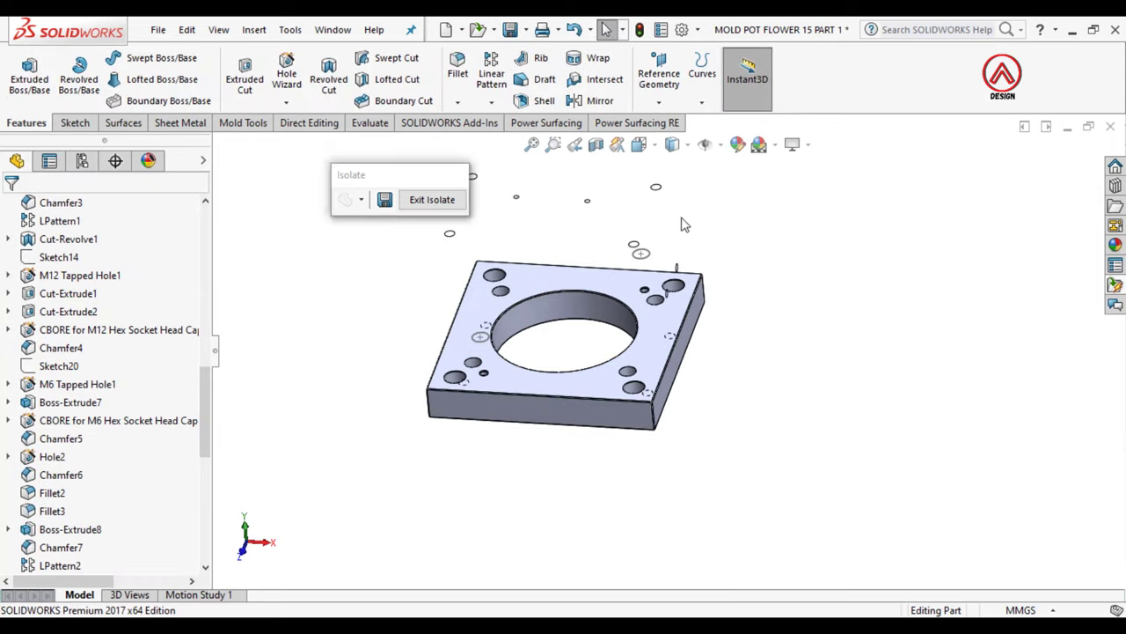
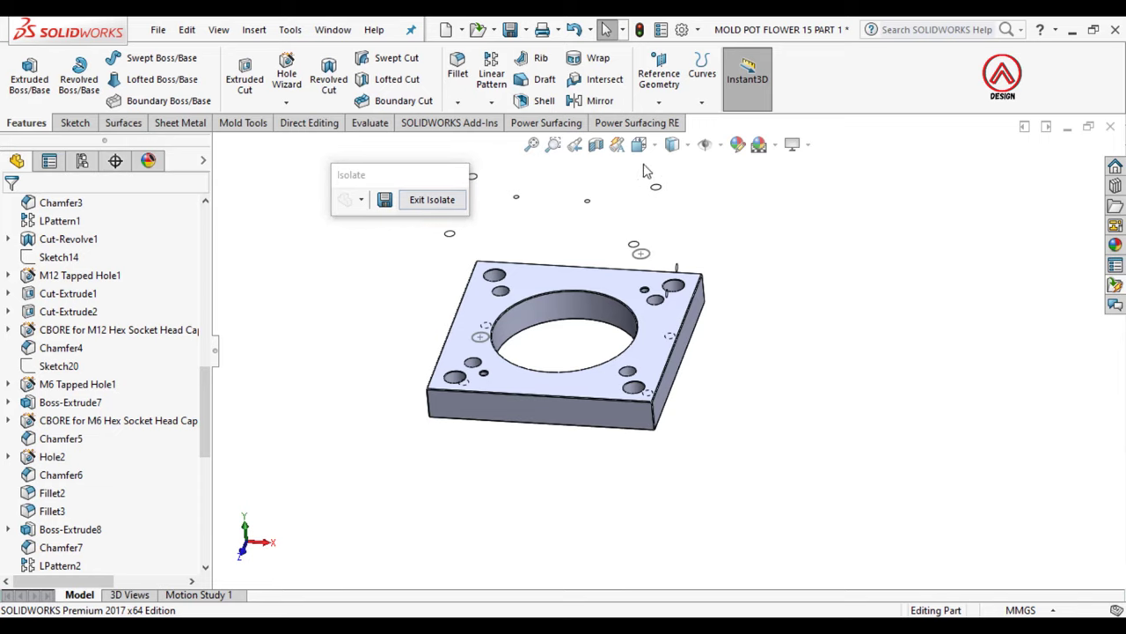
Step: View the plate from the top and start a new sketch on its top face
left_click(672, 144)
left_click(697, 180)
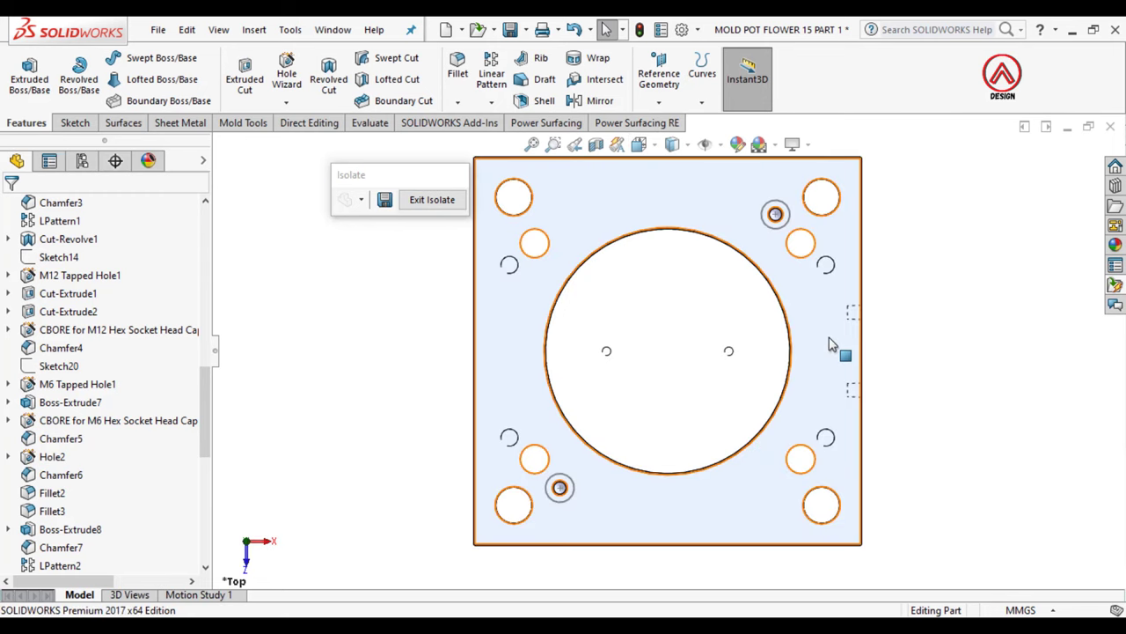
left_click(832, 343)
left_click(776, 217)
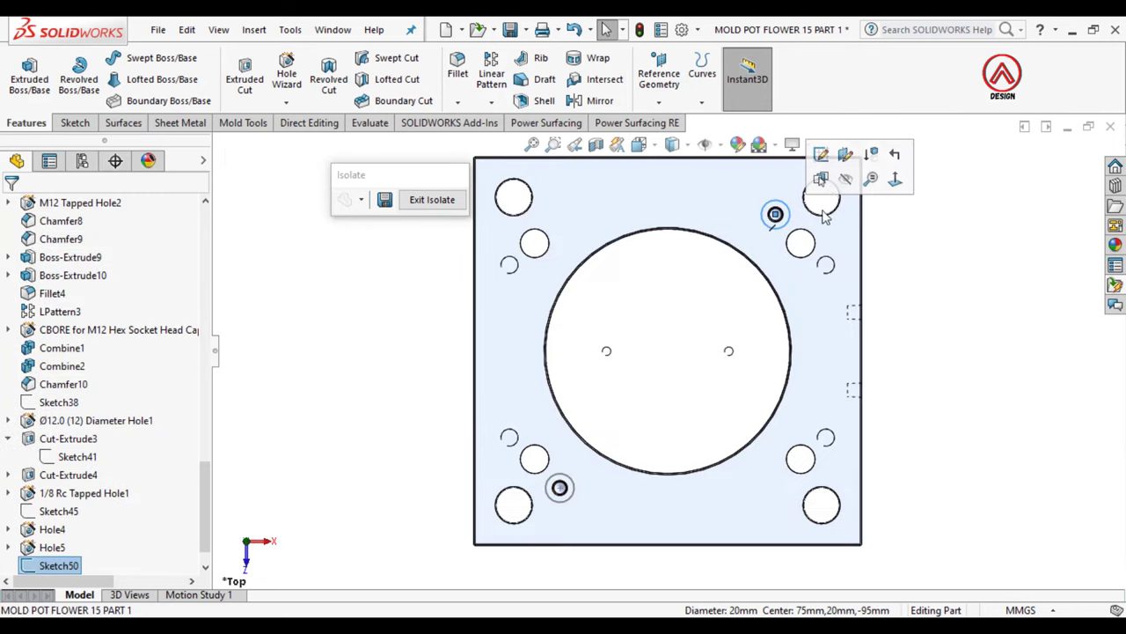
left_click(792, 304)
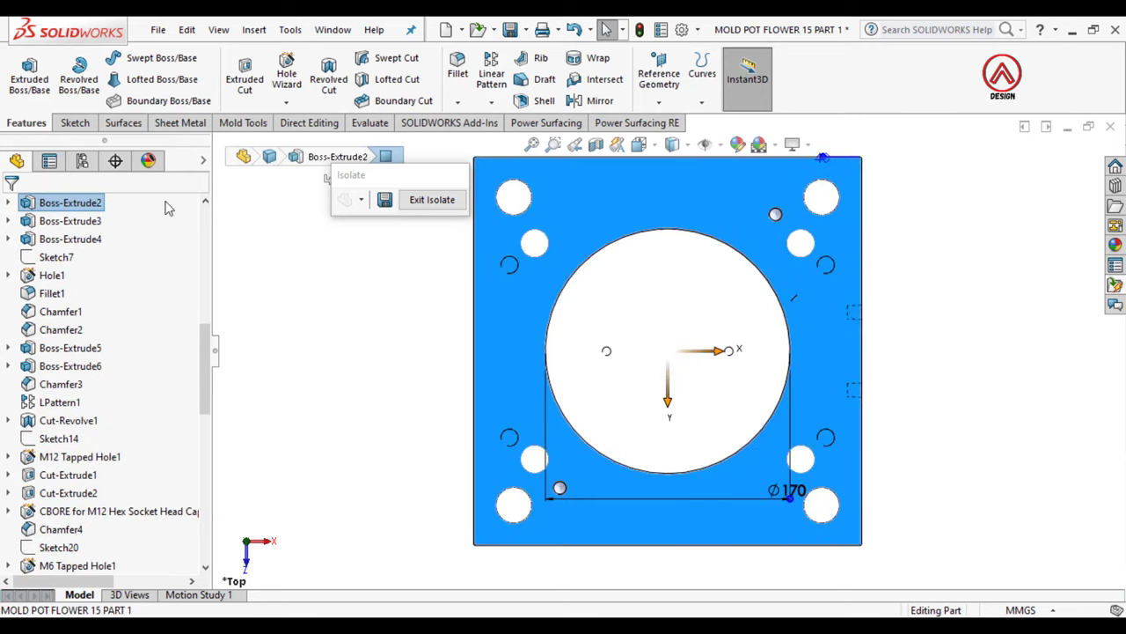
left_click(75, 124)
left_click(21, 69)
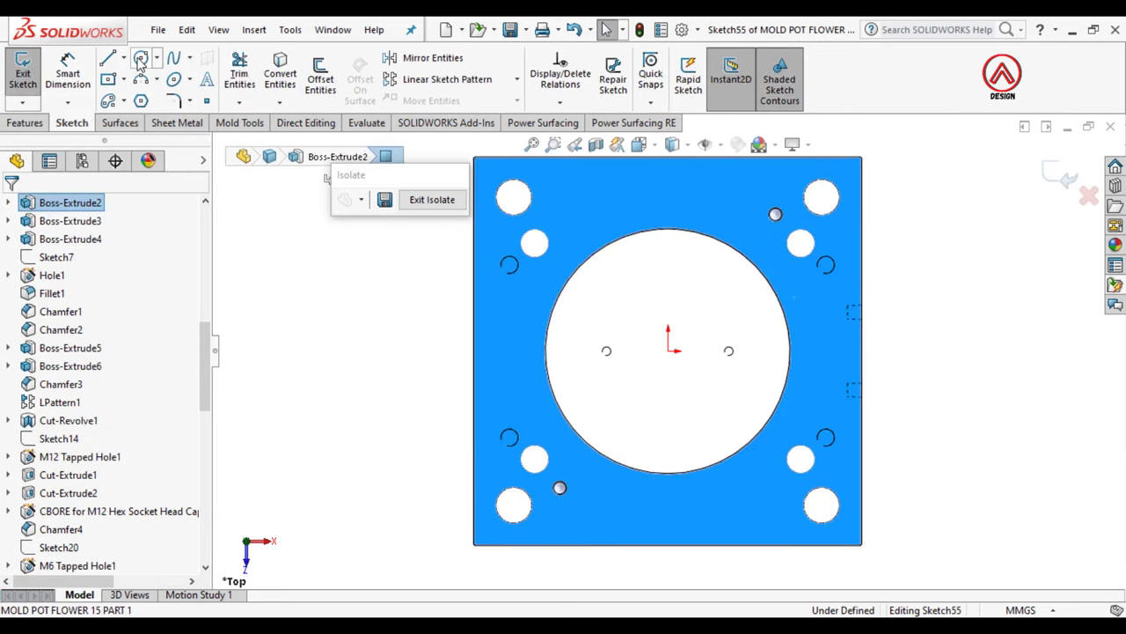
Step: Draw horizontal and vertical construction centerlines from the origin
left_click(123, 57)
left_click(126, 98)
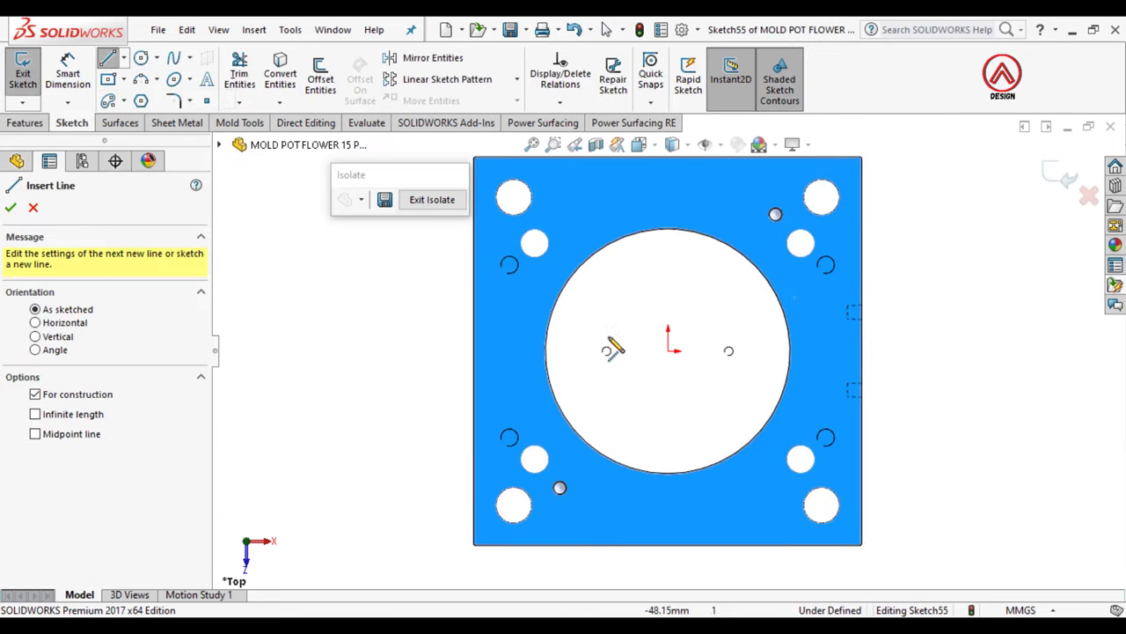
left_click(669, 350)
left_click(708, 350)
key("Escape")
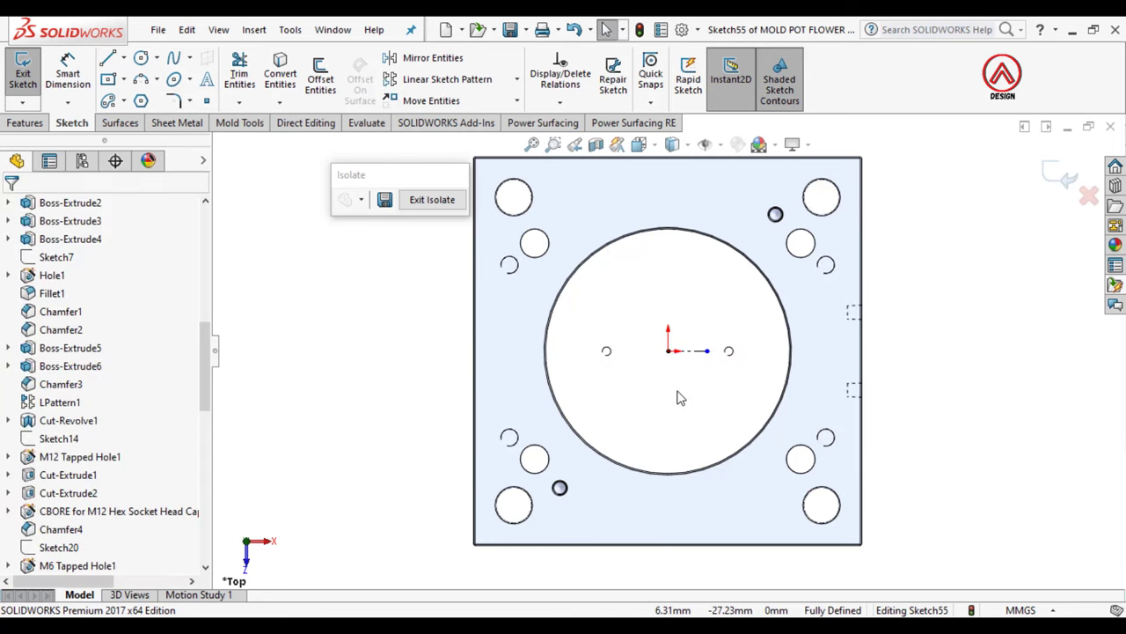
key("Return")
left_click(669, 350)
left_click(669, 282)
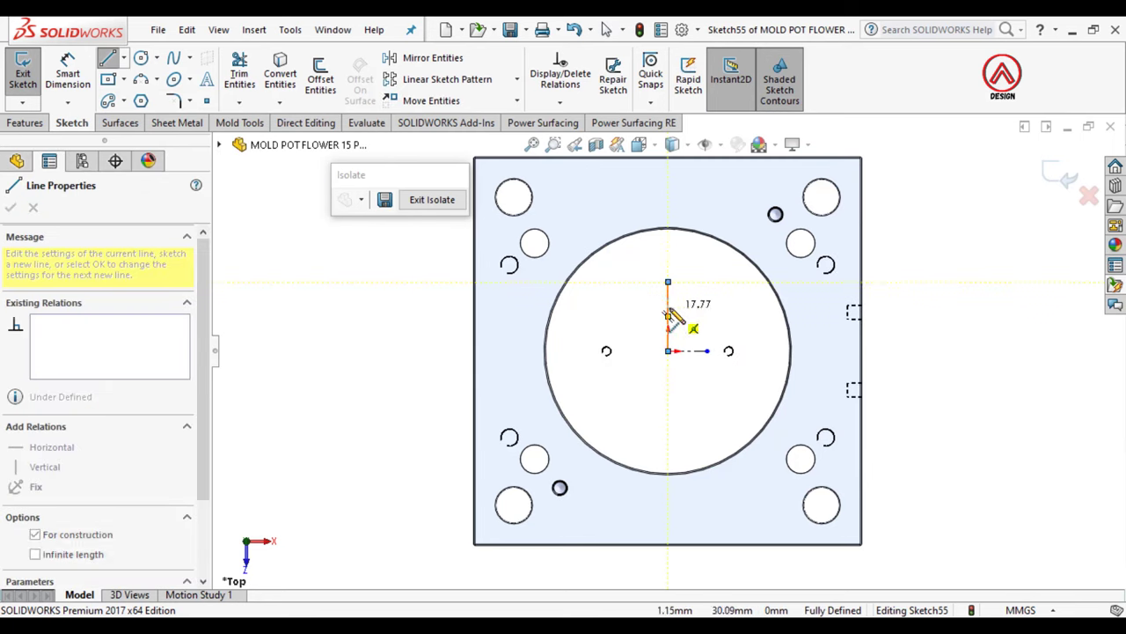
key("Escape")
Step: Draw a small circle left of the bore, dimensioned 110 horizontally from the origin
left_click(141, 58)
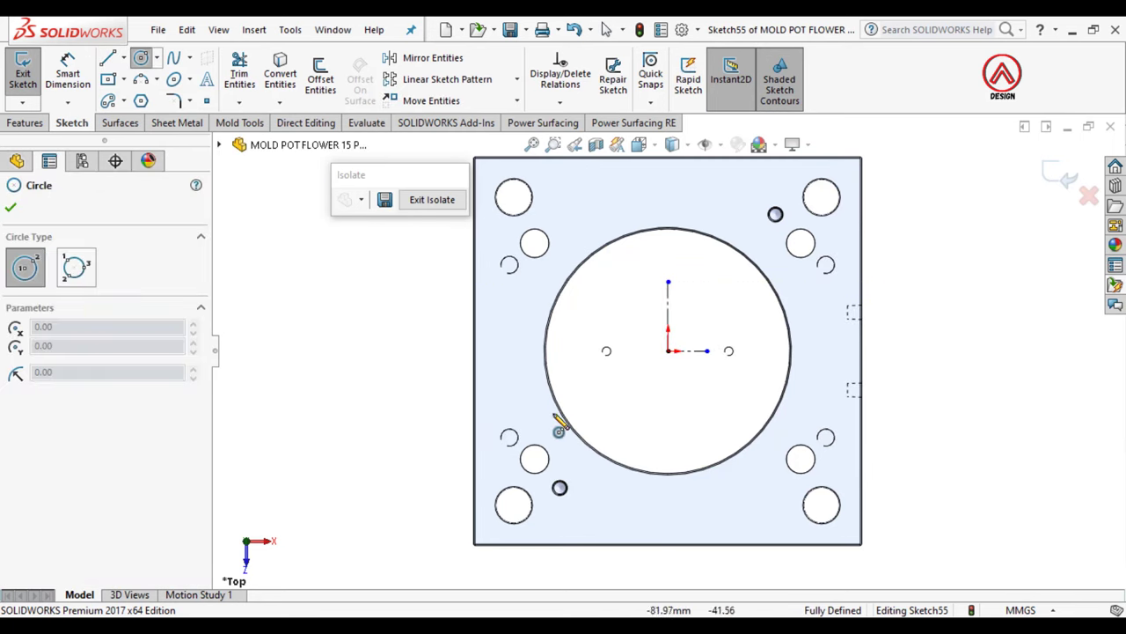
left_click(508, 300)
left_click(517, 312)
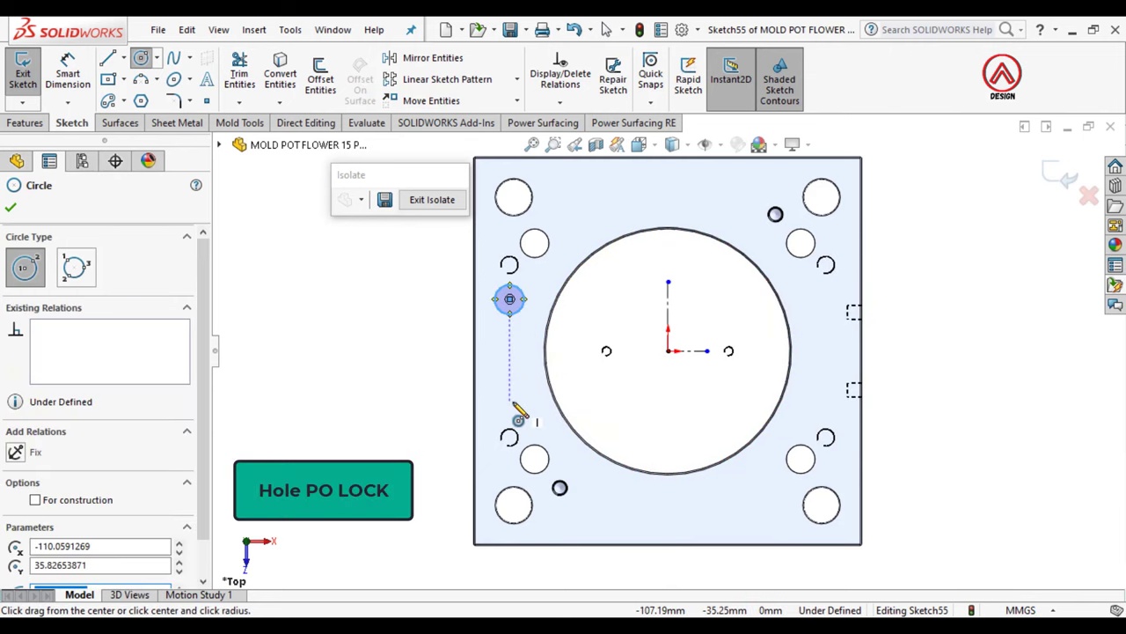
key("Escape")
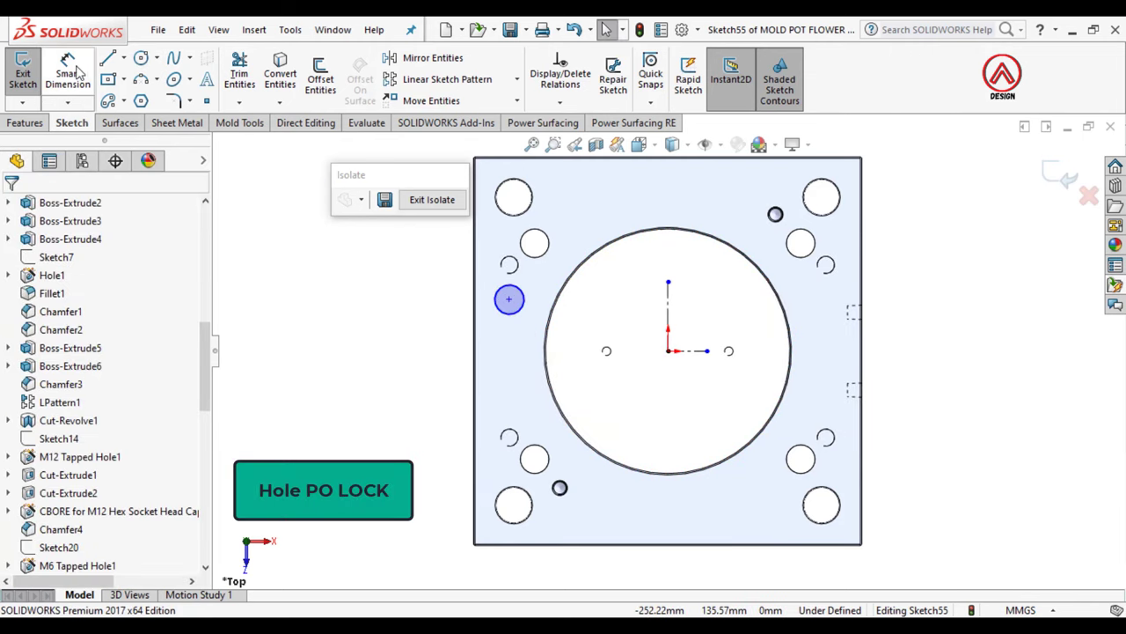
left_click(75, 72)
left_click(509, 300)
scroll(669, 374, "up", 1)
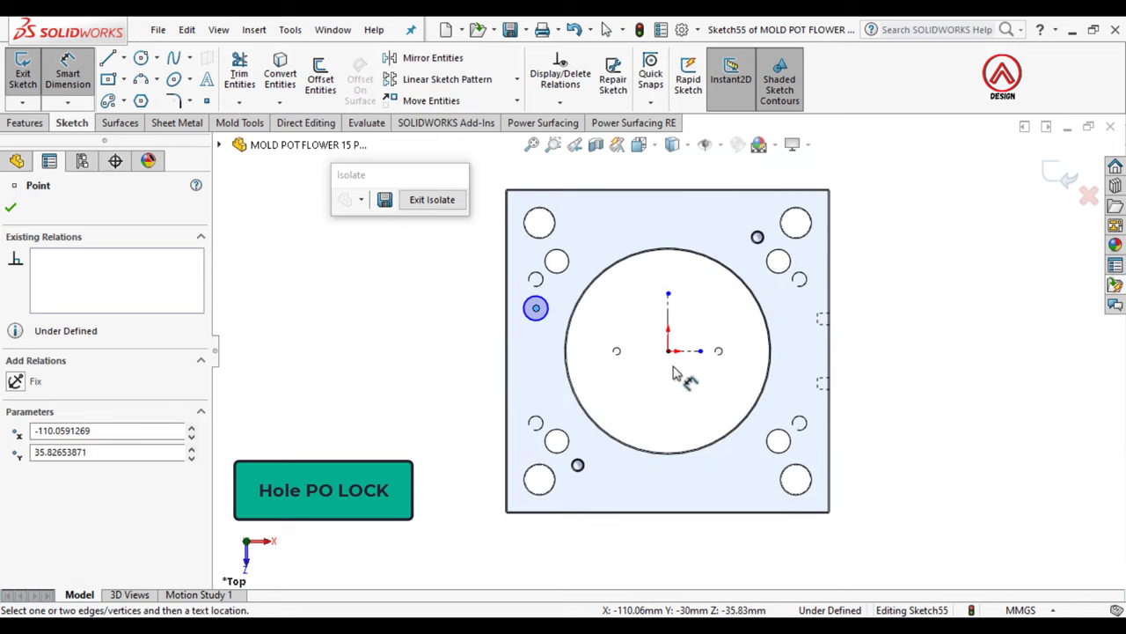
scroll(669, 361, "up", 1)
left_click(669, 351)
left_click(621, 187)
type("11")
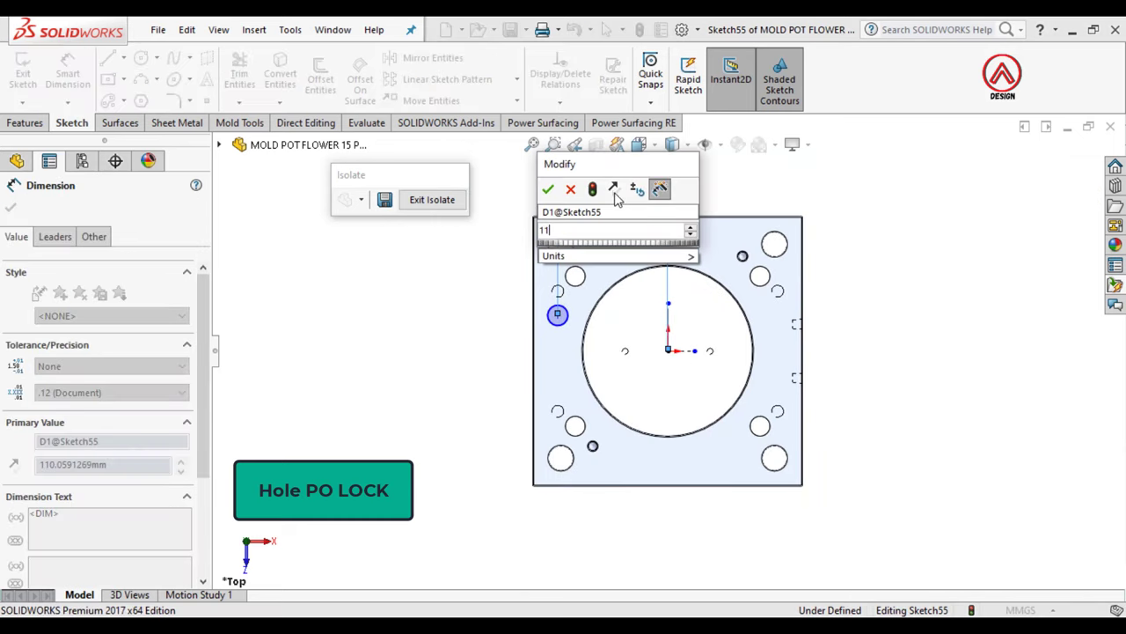
key("Return")
left_click(651, 374)
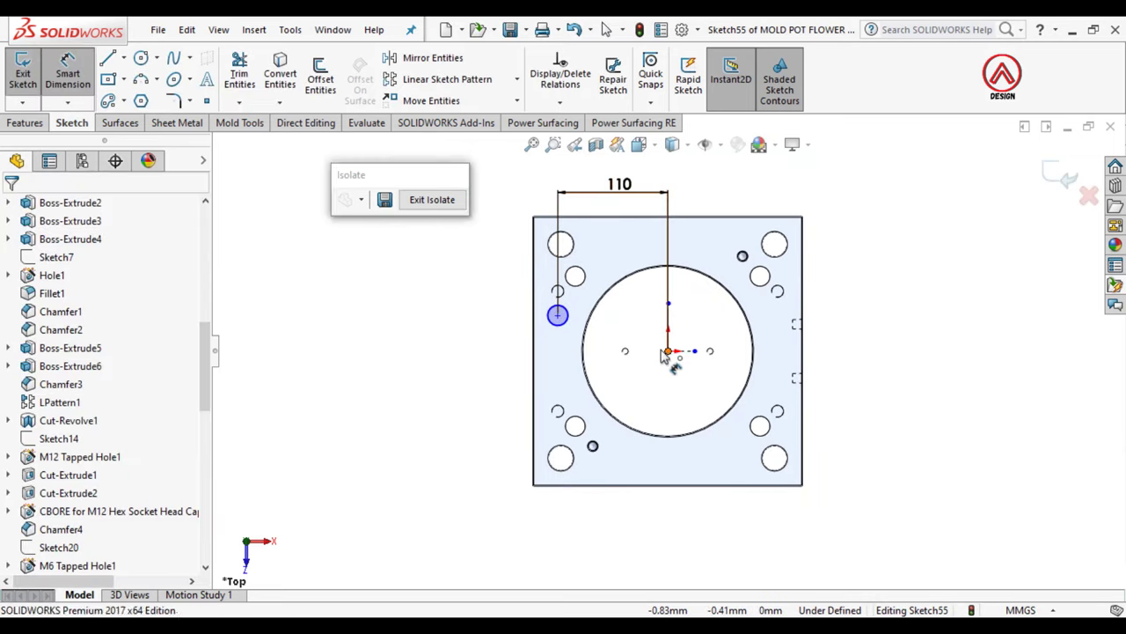
Step: Dimension the circle 37.50 vertically from the origin and give it a Ø16 diameter
left_click(557, 314)
left_click(668, 351)
left_click(485, 330)
type("37")
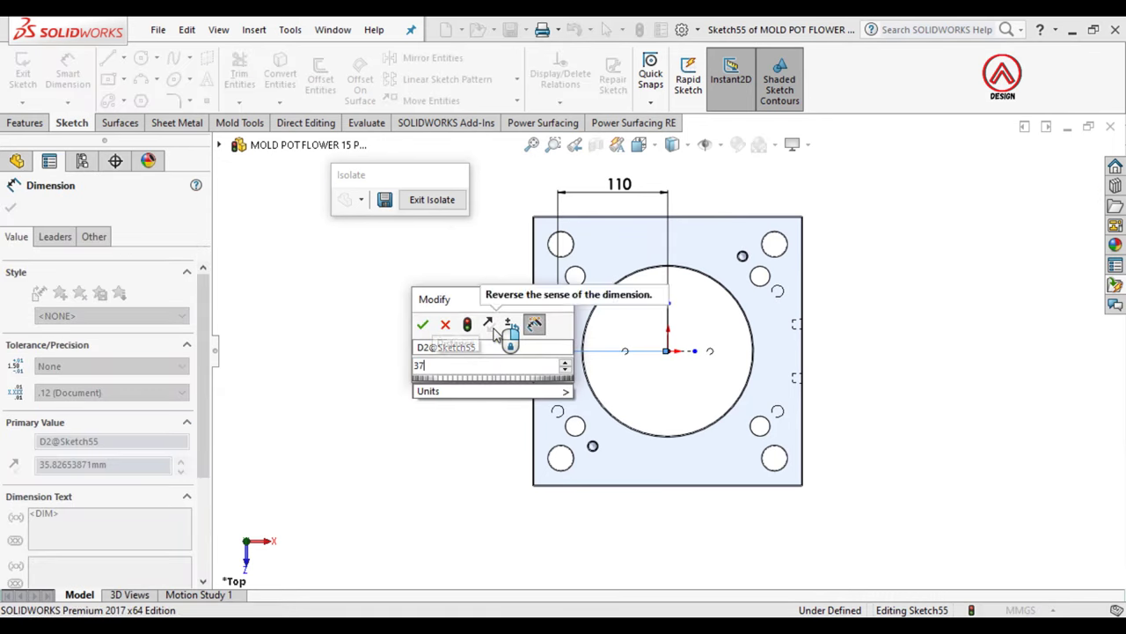
key("Return")
left_click(676, 389)
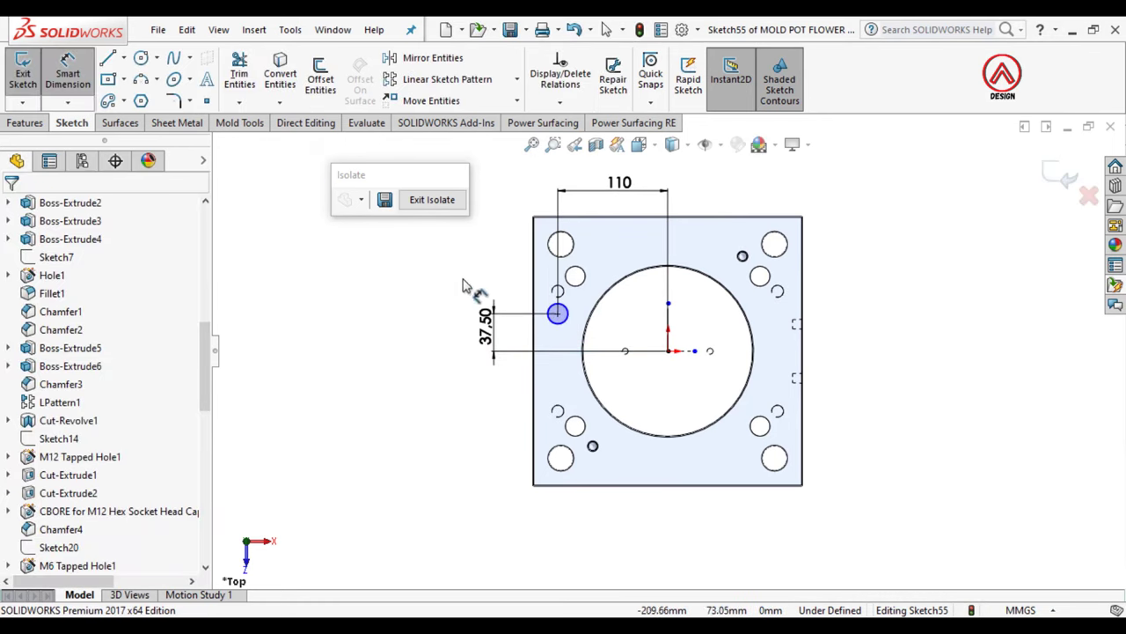
left_click(557, 314)
left_click(498, 261)
type("16")
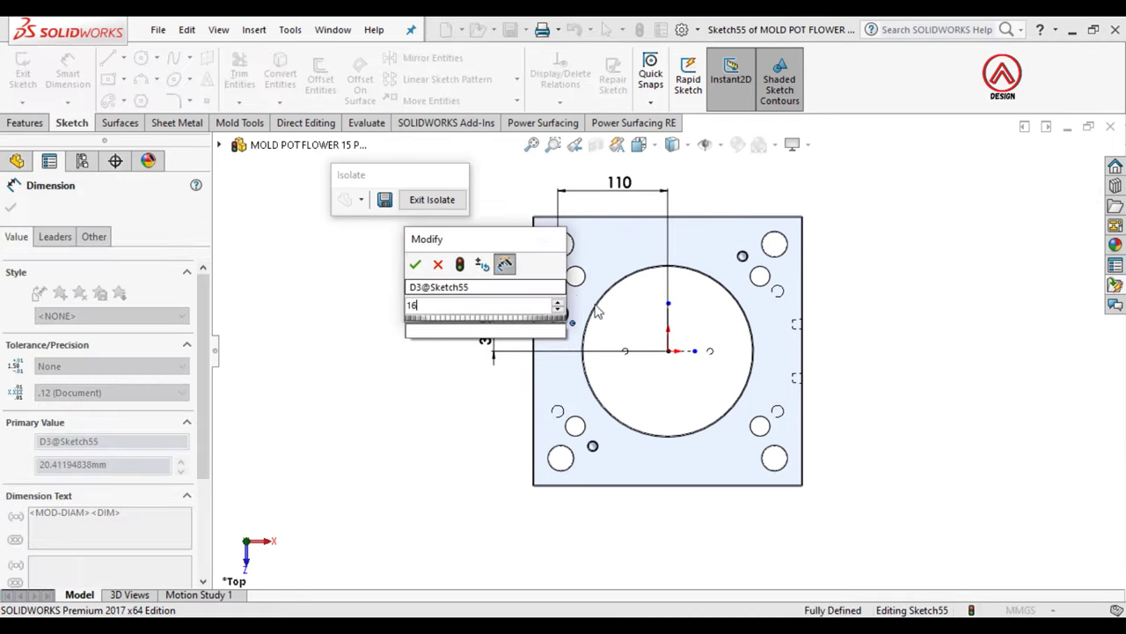
key("Return")
Step: Mirror the circle about the vertical centerline to add a right-side circle
key("Escape")
left_click(432, 57)
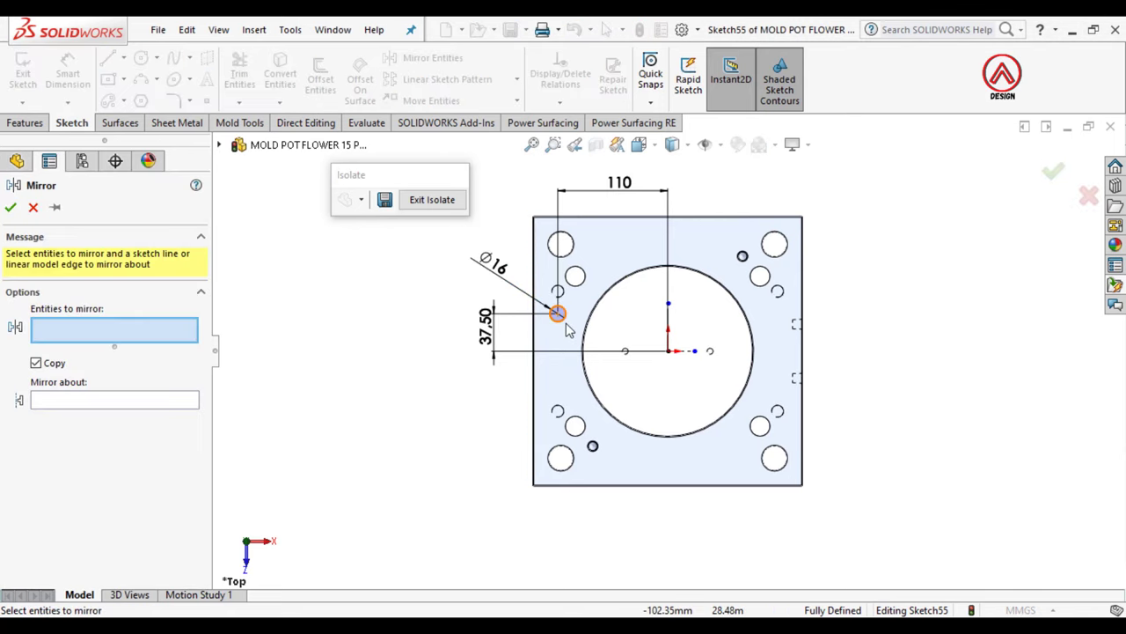
left_click(566, 323)
left_click(126, 402)
left_click(669, 319)
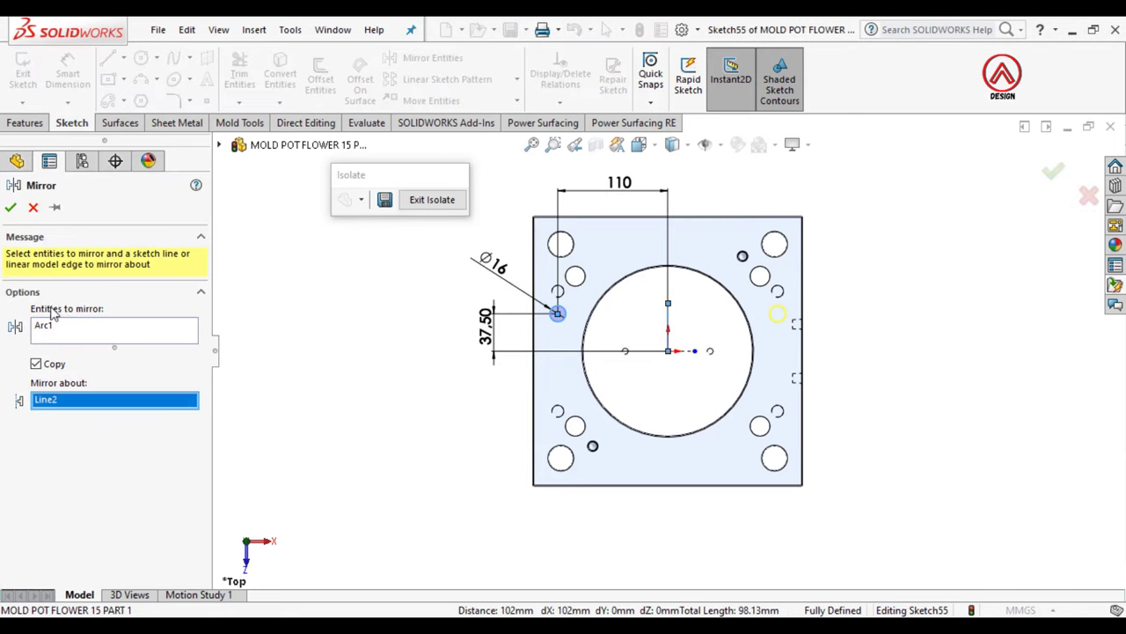
left_click(11, 207)
Step: Mirror both circles about the horizontal centerline, giving four circles
left_click(429, 58)
left_click(557, 313)
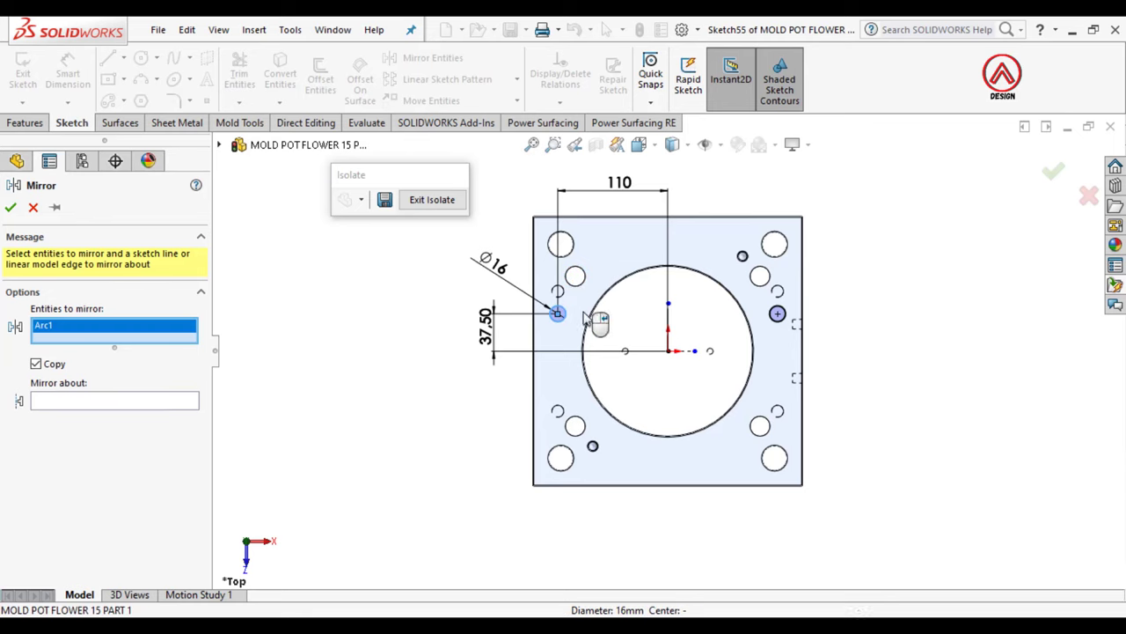
left_click(777, 314)
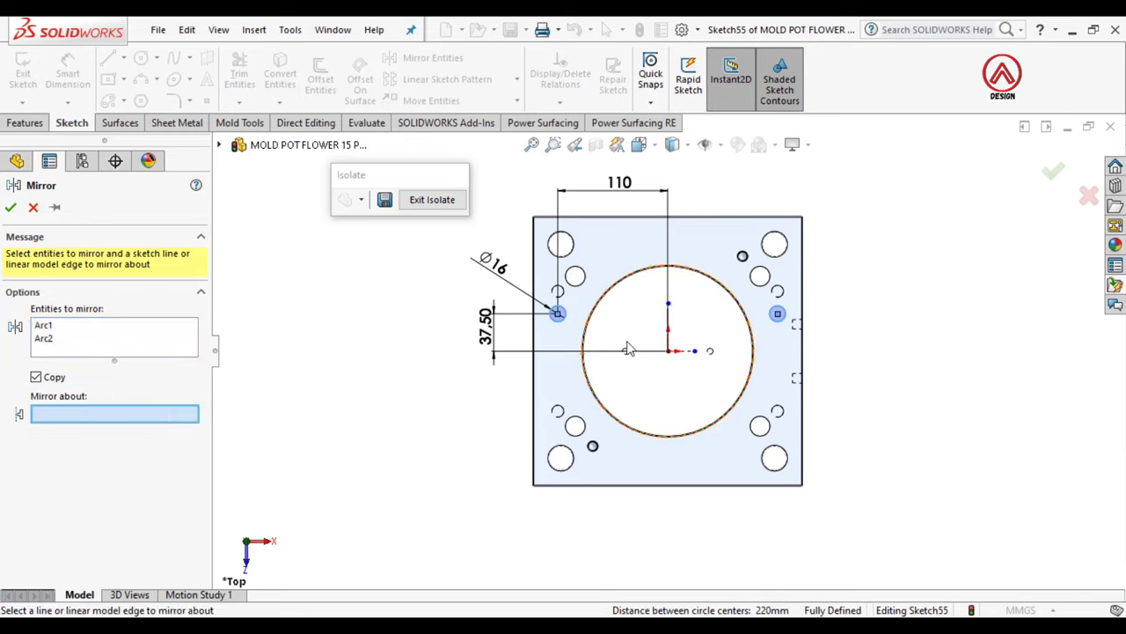
left_click(684, 353)
left_click(10, 209)
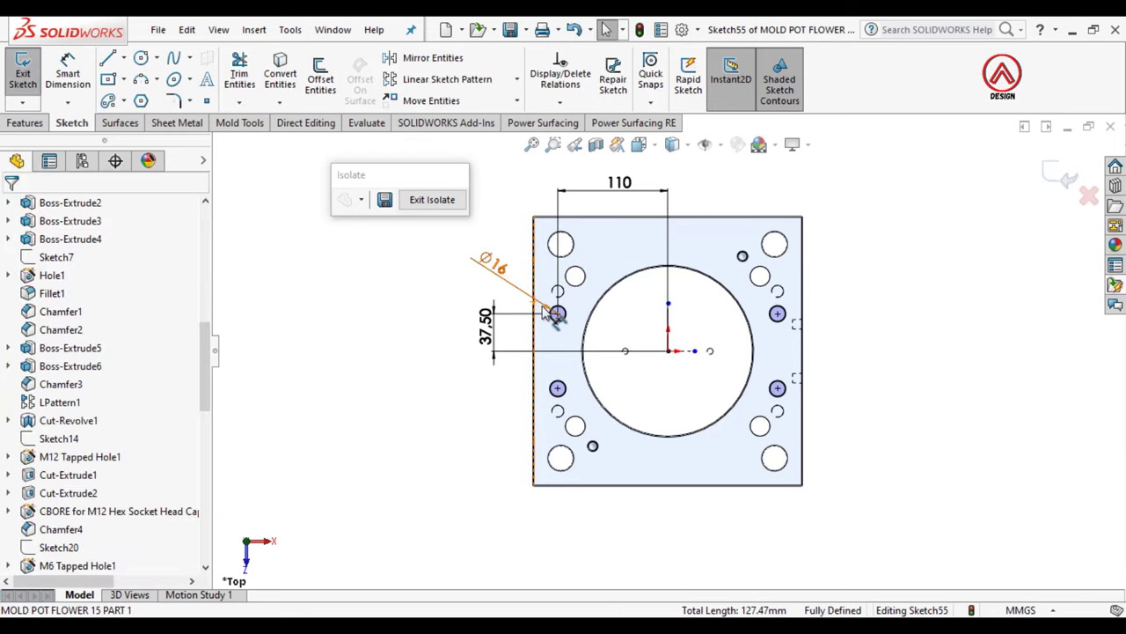
left_click(26, 122)
Step: Cut the four Ø16 circles Through All into the selected plate body
left_click(244, 84)
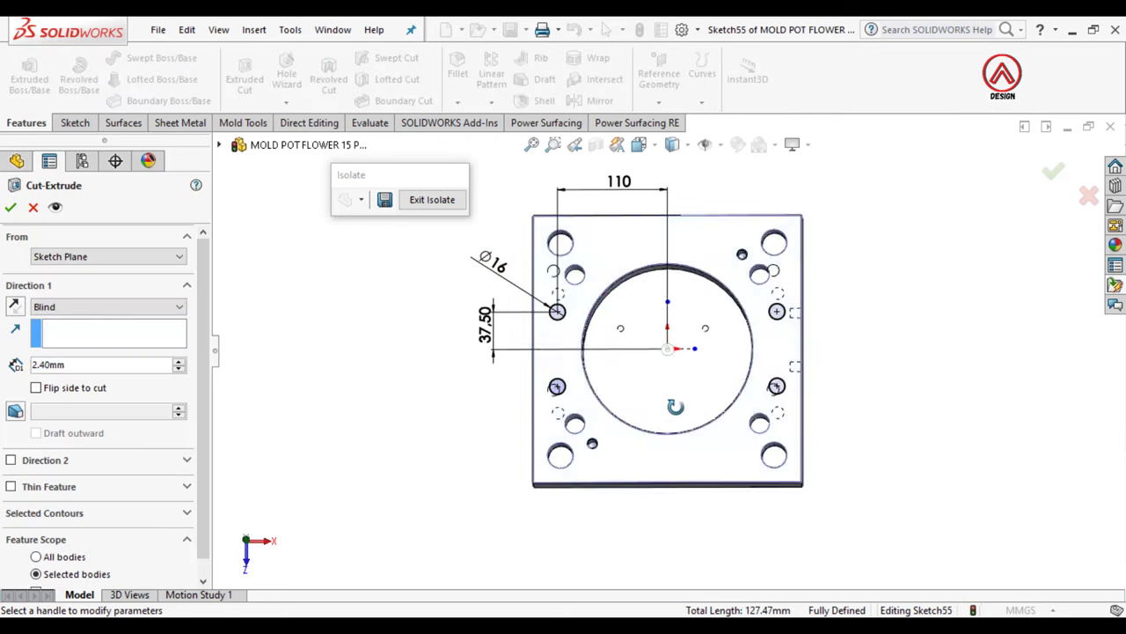
left_click(73, 306)
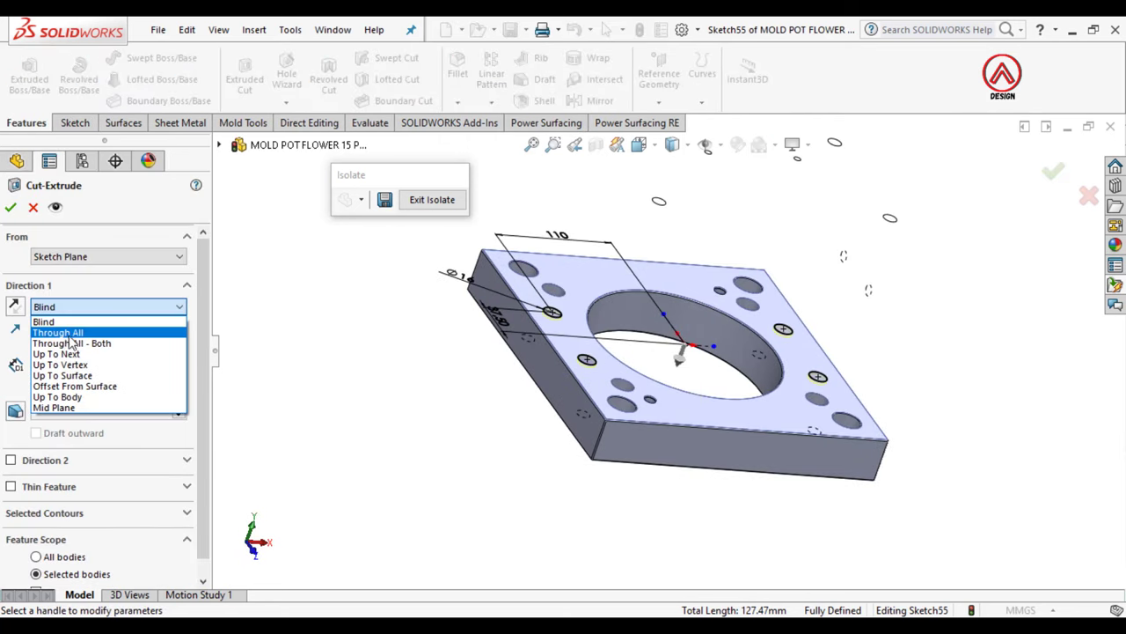
left_click(66, 332)
mouse_move(551, 407)
middle_mouse_down()
mouse_move(547, 415)
mouse_move(556, 412)
middle_mouse_up()
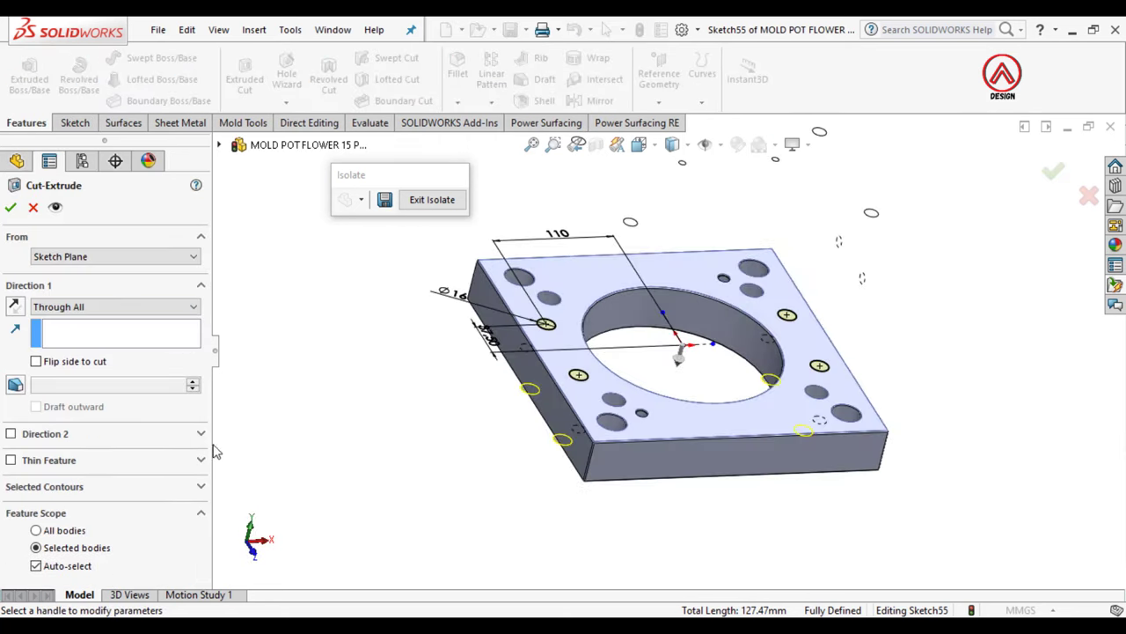
left_click(83, 566)
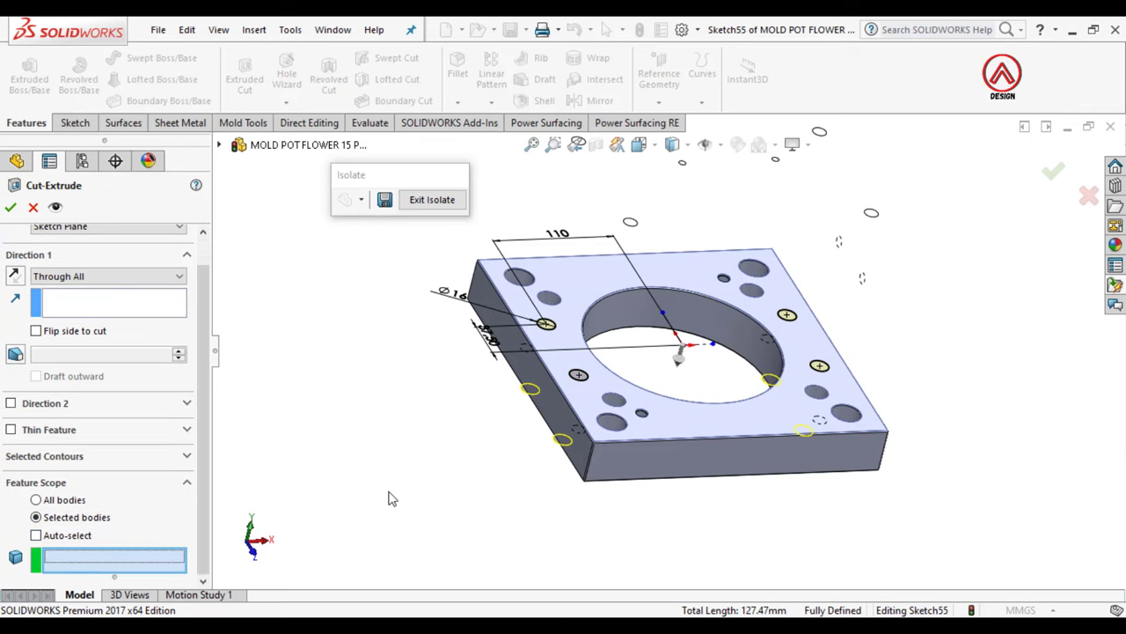
left_click(597, 451)
left_click(12, 207)
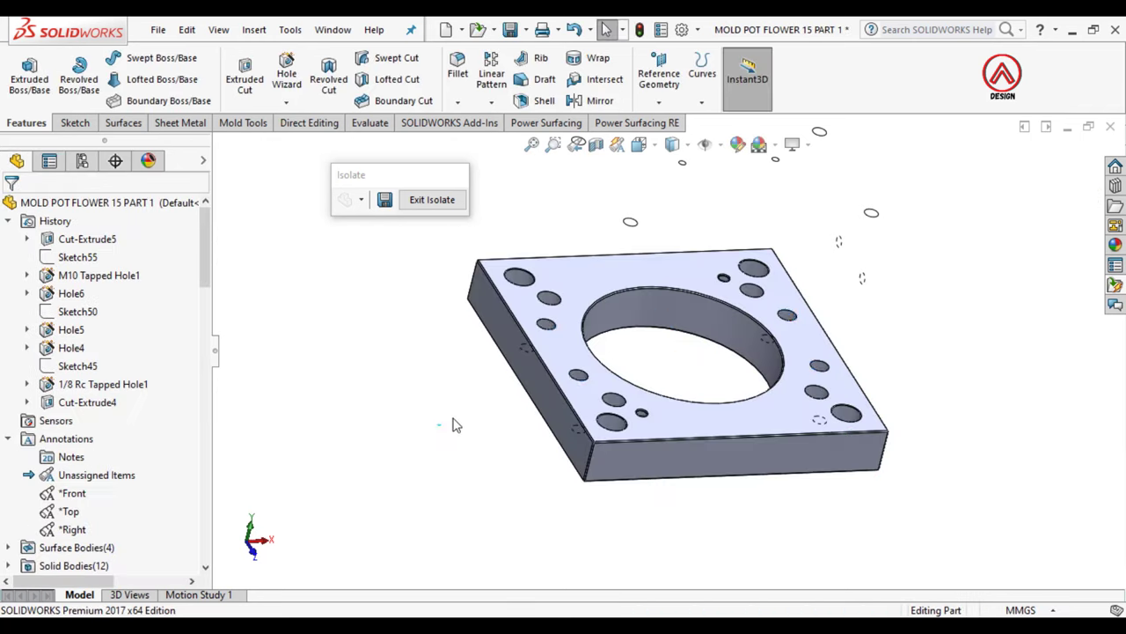
middle_click_drag(455, 423, 543, 276)
Step: Fillet the top edges of the four new holes with a 2 mm radius
left_click(457, 69)
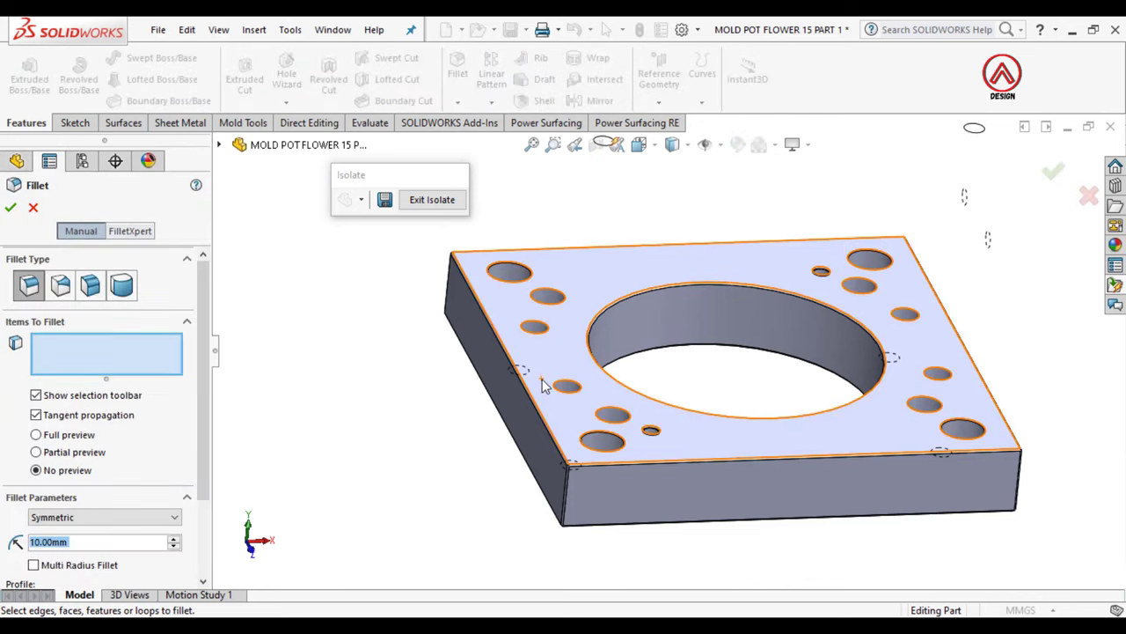
type("2")
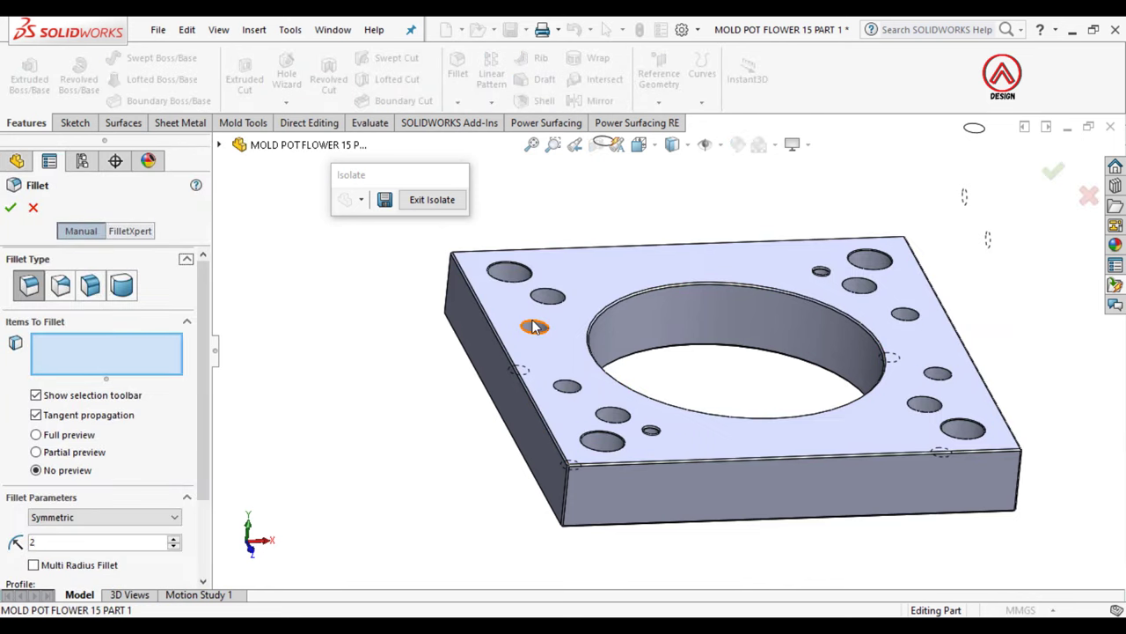
left_click(533, 325)
middle_click_drag(568, 392, 545, 457)
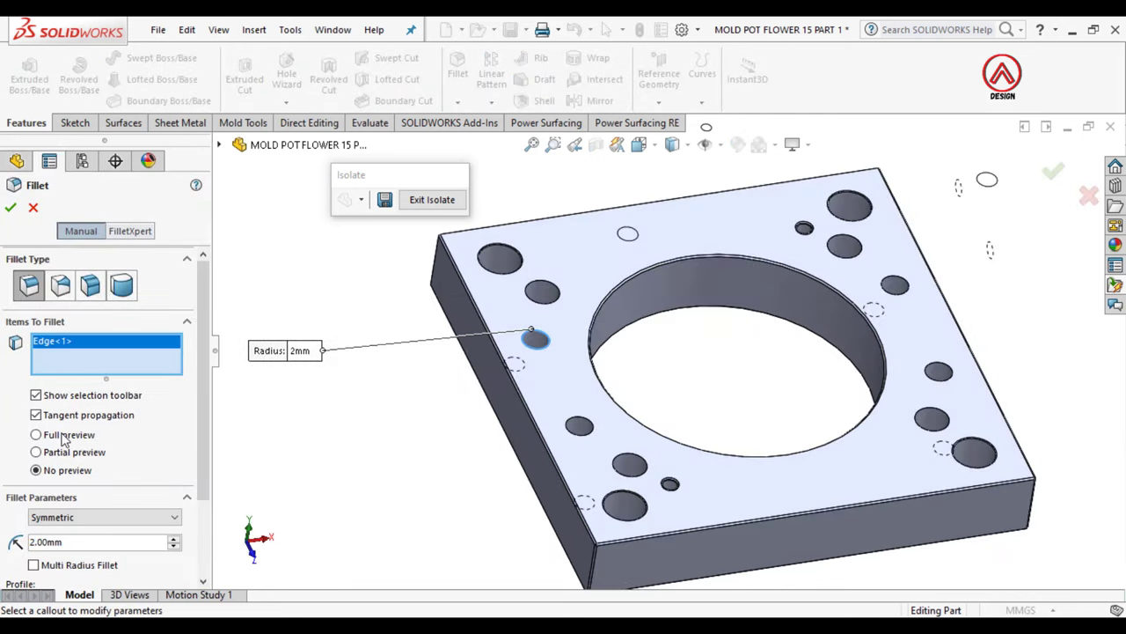
left_click(577, 428)
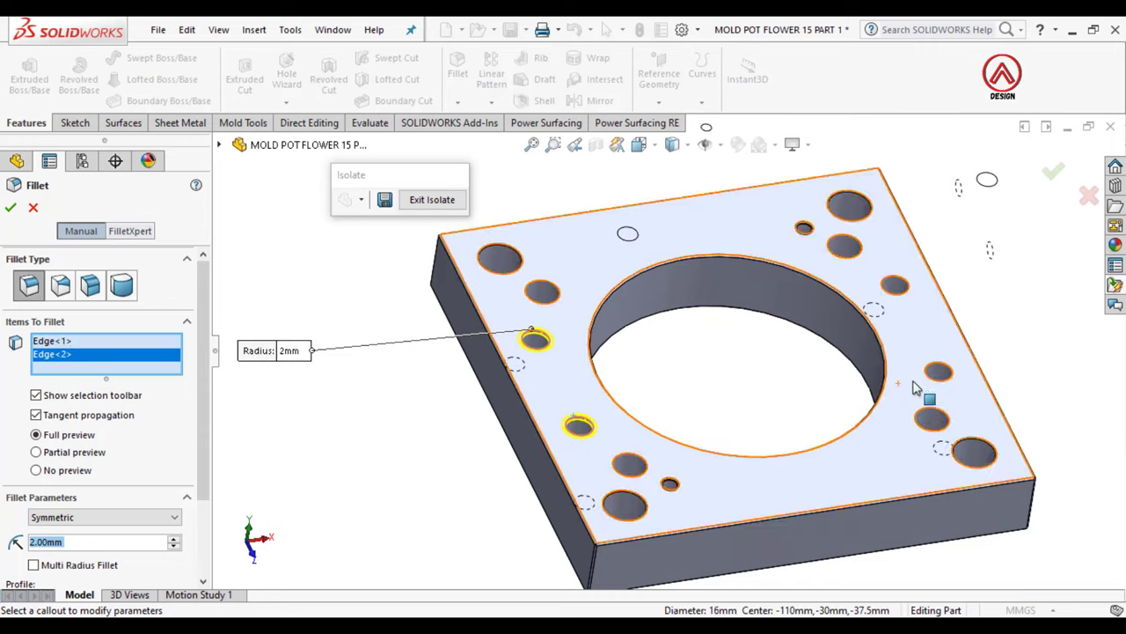
left_click(938, 369)
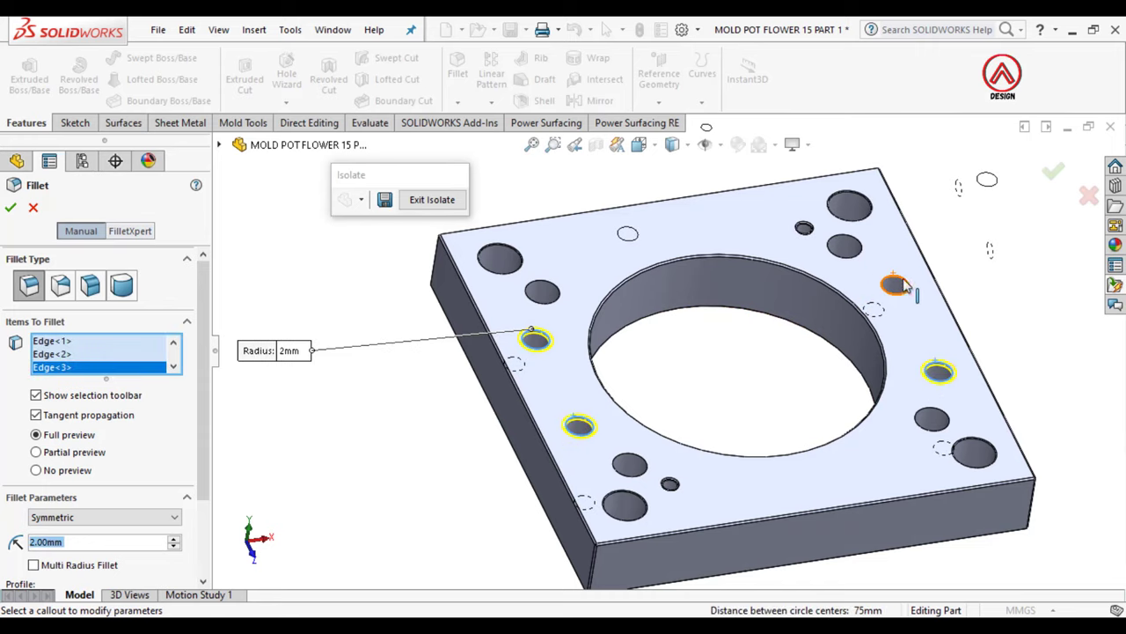
left_click(904, 286)
middle_click_drag(905, 287, 205, 289)
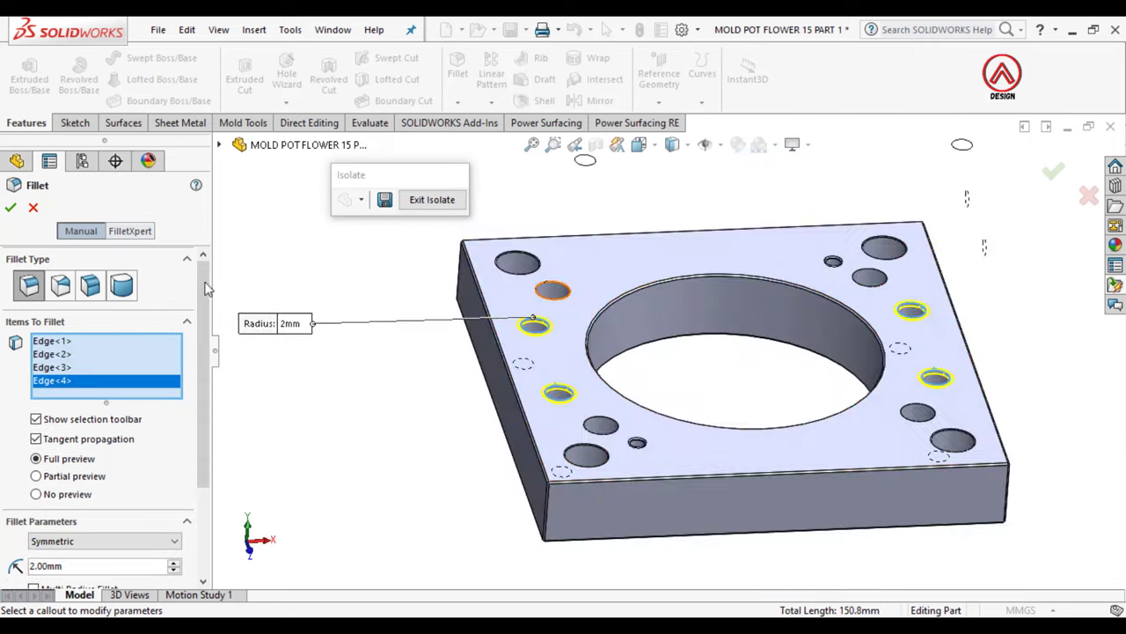
double_click(56, 565)
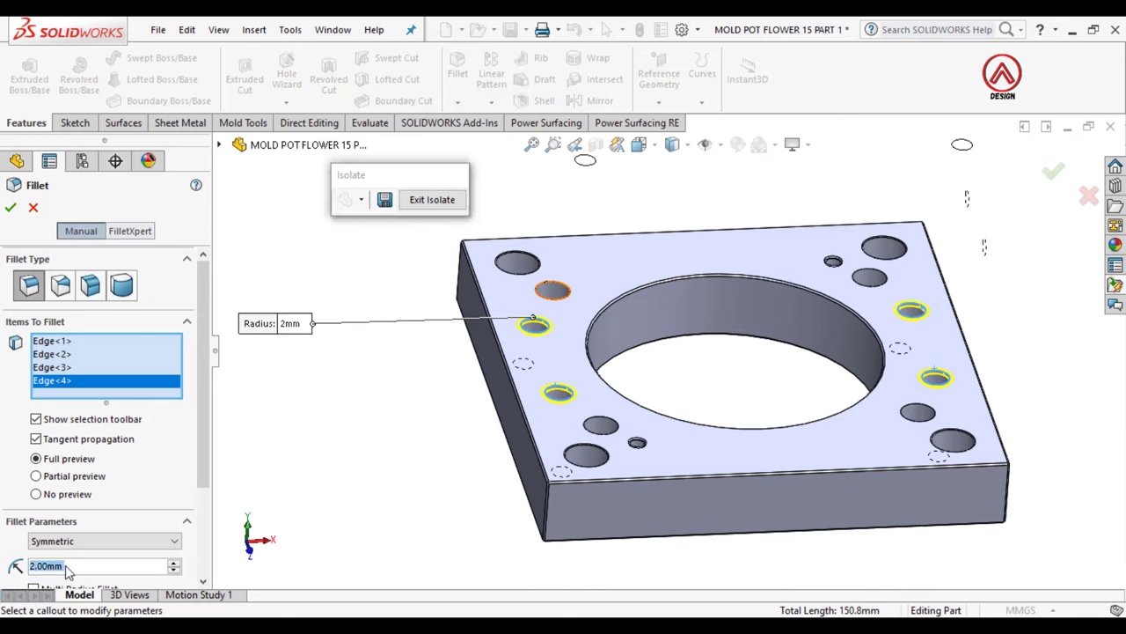
type("2")
key("Return")
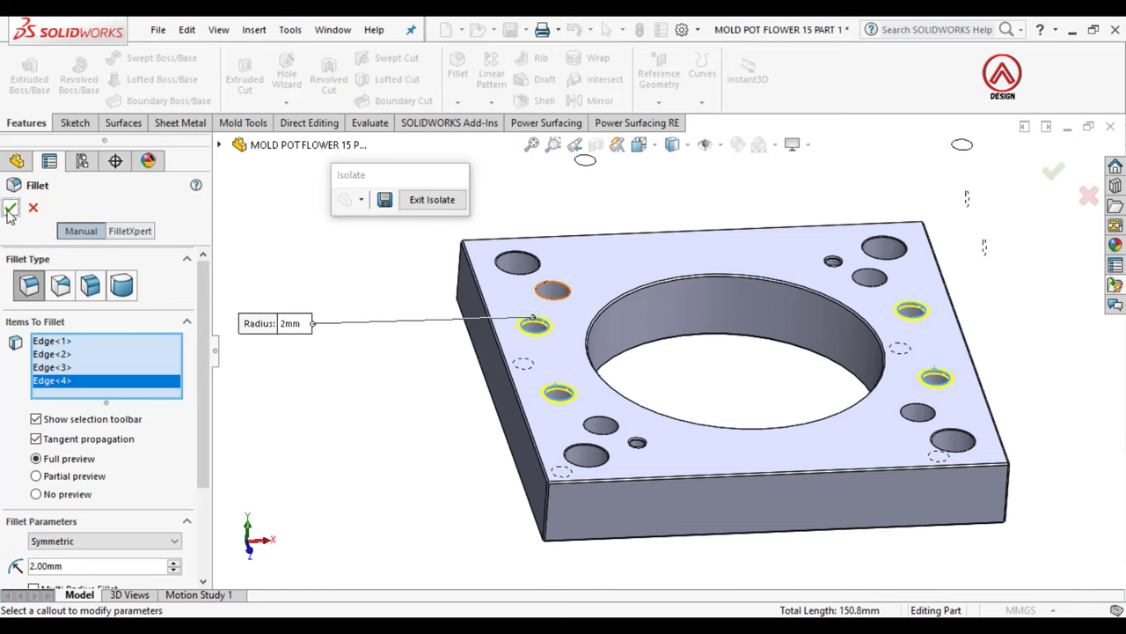
left_click(11, 207)
Step: Exit isolation so the whole mold is visible again
scroll(711, 399, "up", 2)
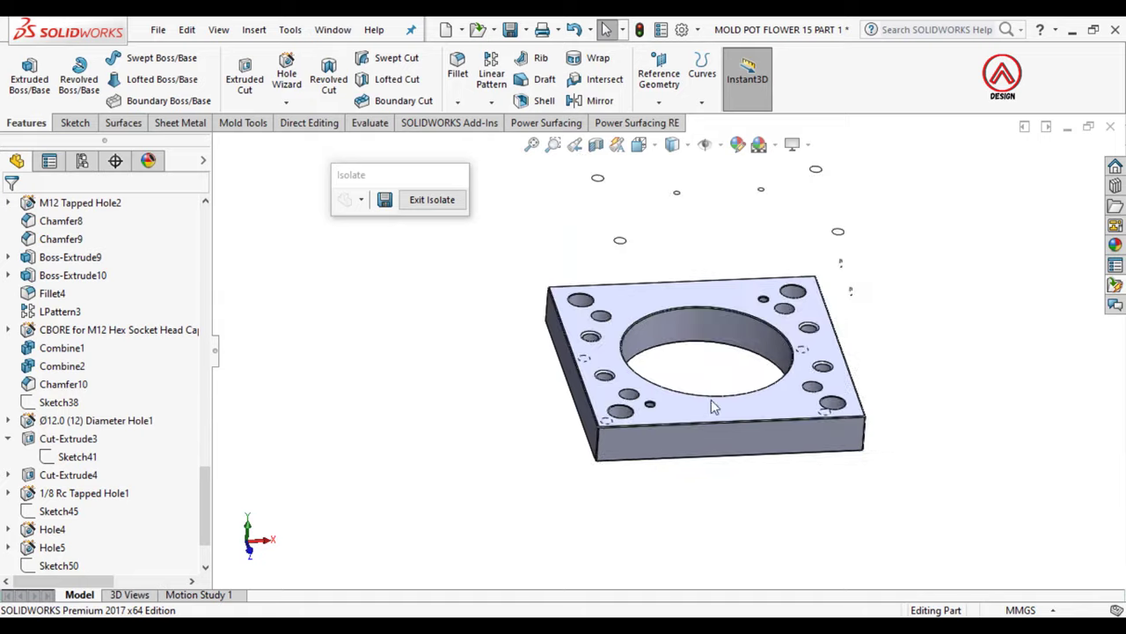
scroll(666, 358, "down", 2)
mouse_move(666, 358)
middle_mouse_down()
mouse_move(536, 155)
mouse_move(573, 359)
middle_mouse_up()
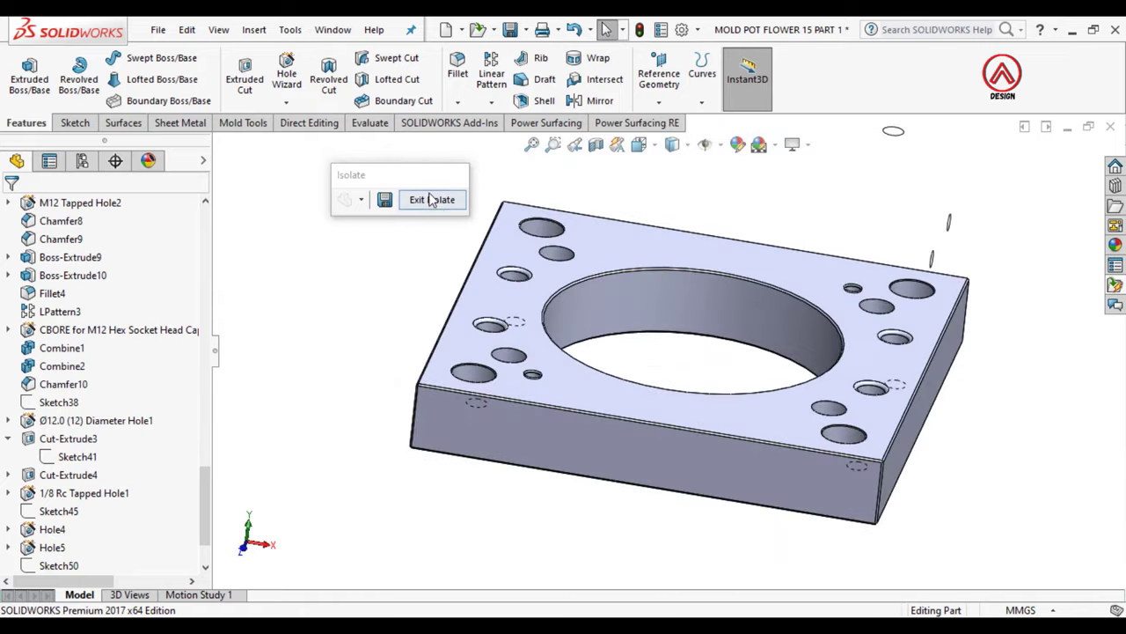
left_click(432, 200)
scroll(572, 320, "up", 4)
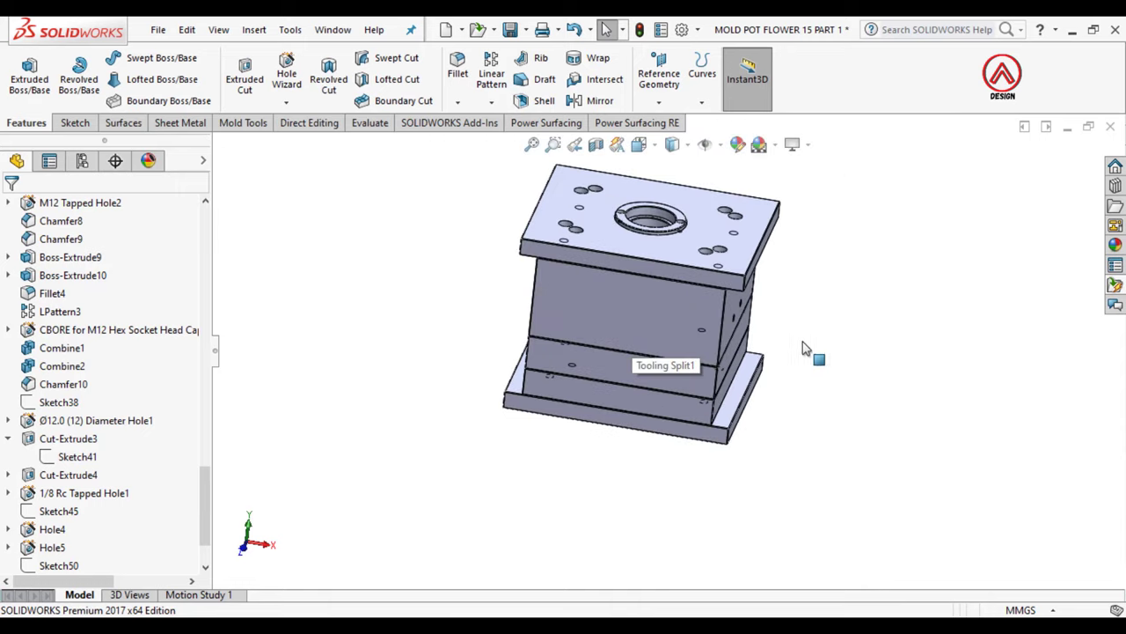
mouse_move(804, 352)
middle_mouse_down()
mouse_move(772, 282)
mouse_move(764, 290)
middle_mouse_up()
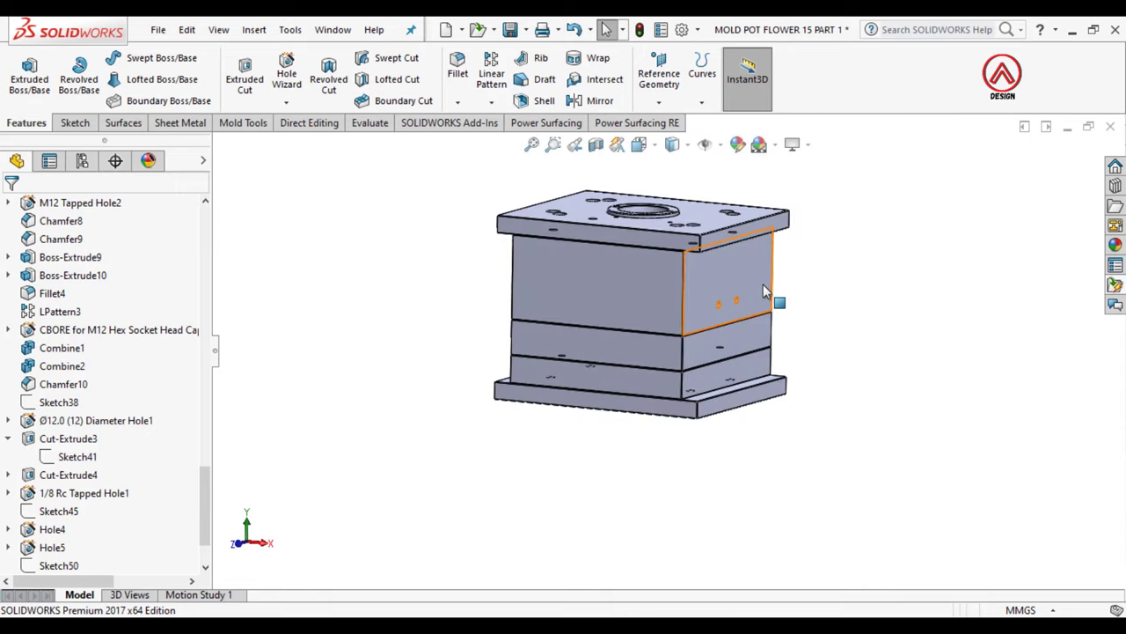
scroll(759, 299, "up", 2)
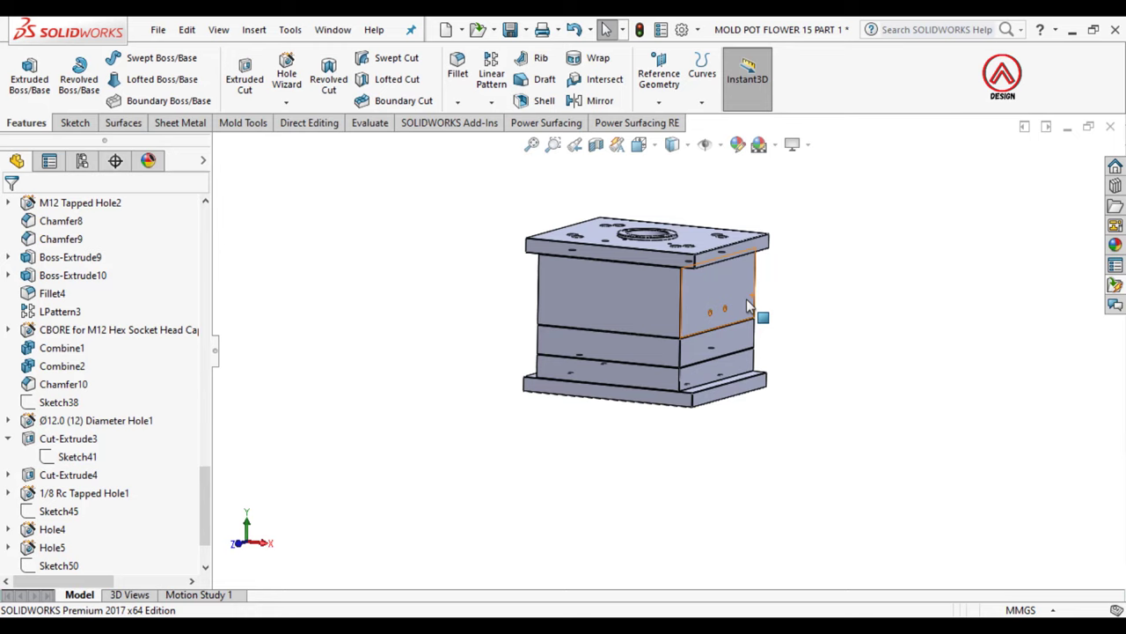
scroll(746, 299, "down", 2)
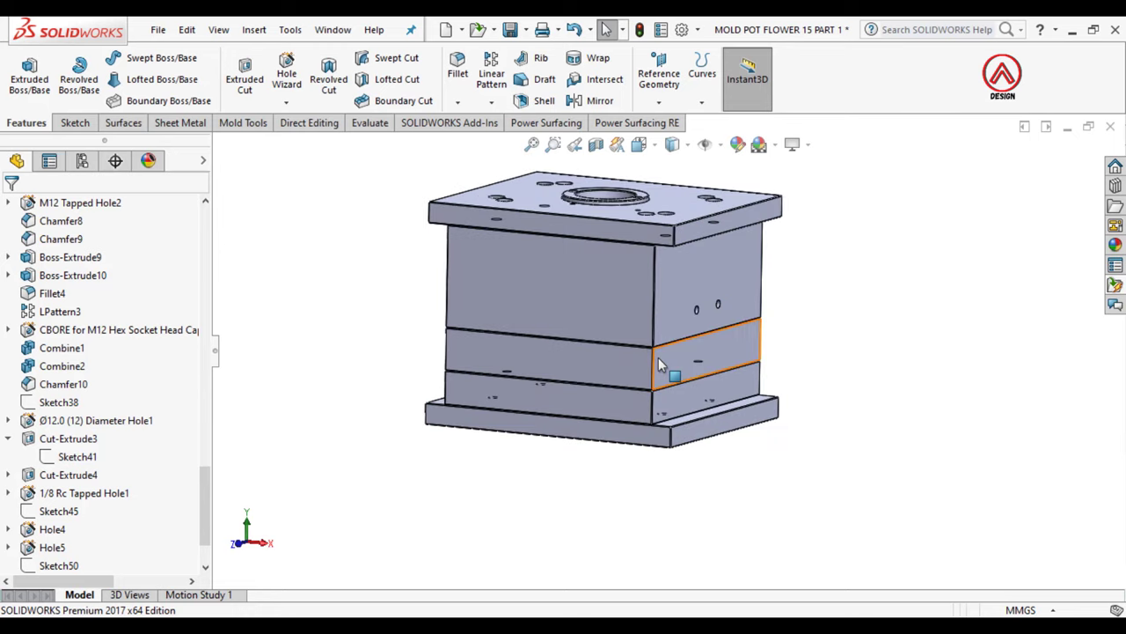
Step: Isolate the middle plate body and orbit to its holed face
middle_click_drag(664, 356, 680, 330)
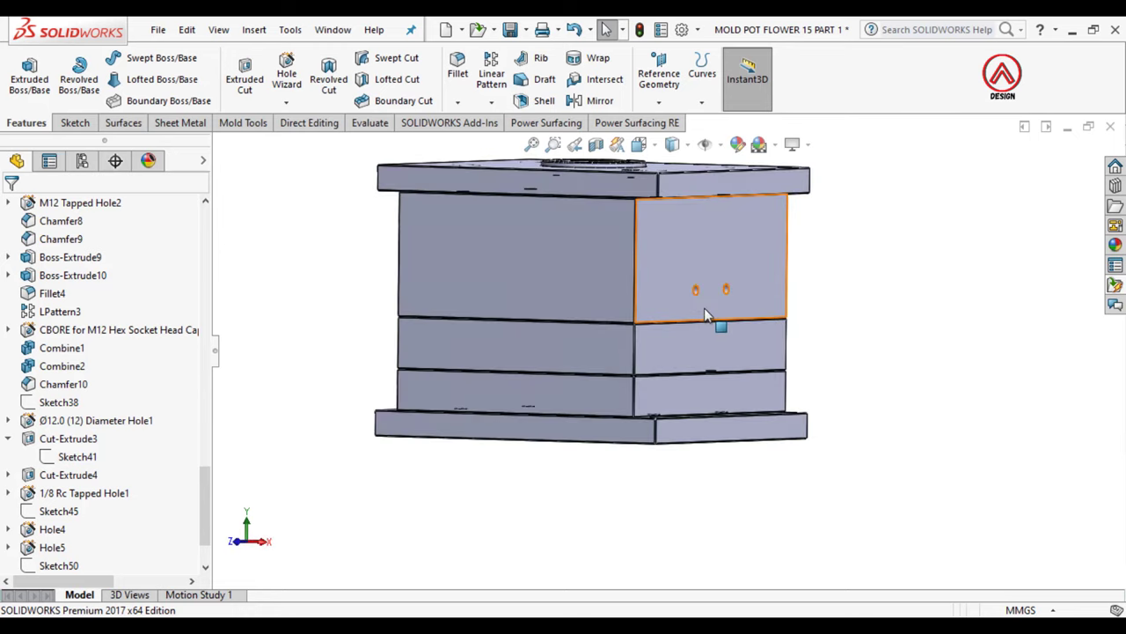
right_click(703, 338)
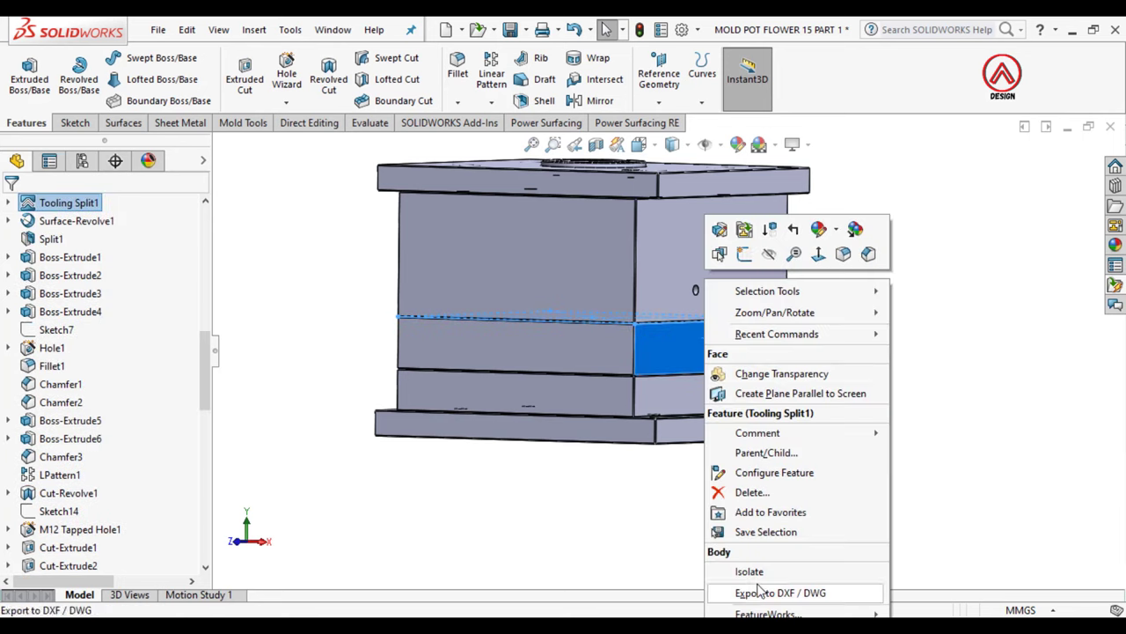
left_click(686, 498)
mouse_move(666, 496)
middle_mouse_down()
mouse_move(606, 322)
mouse_move(616, 352)
middle_mouse_up()
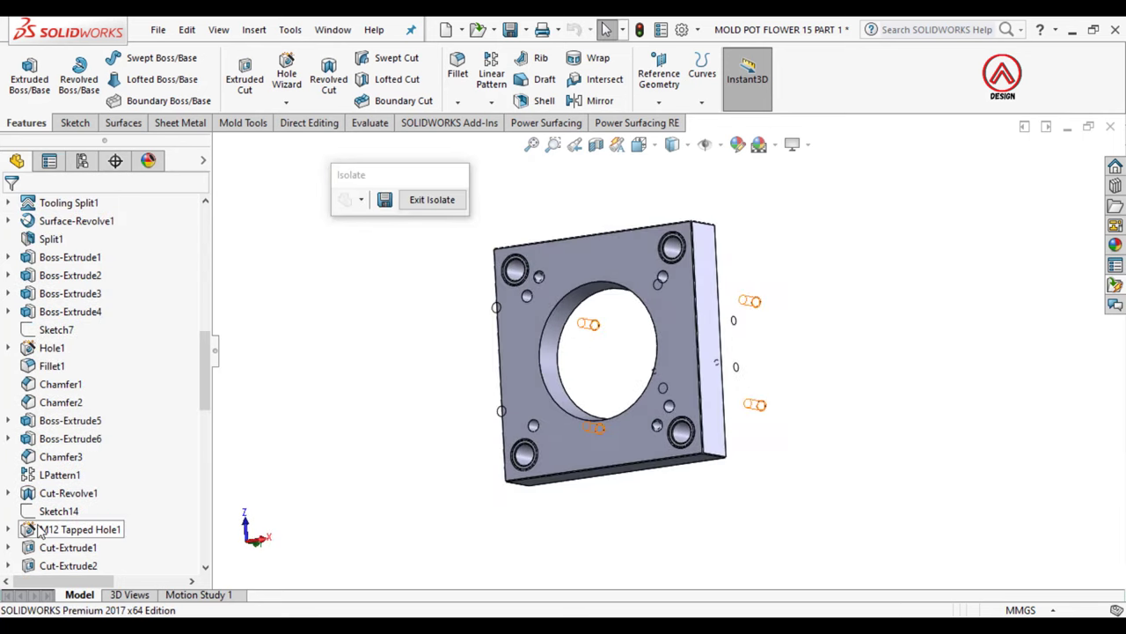
scroll(60, 526, "down", 5)
scroll(59, 526, "down", 4)
scroll(27, 535, "down", 2)
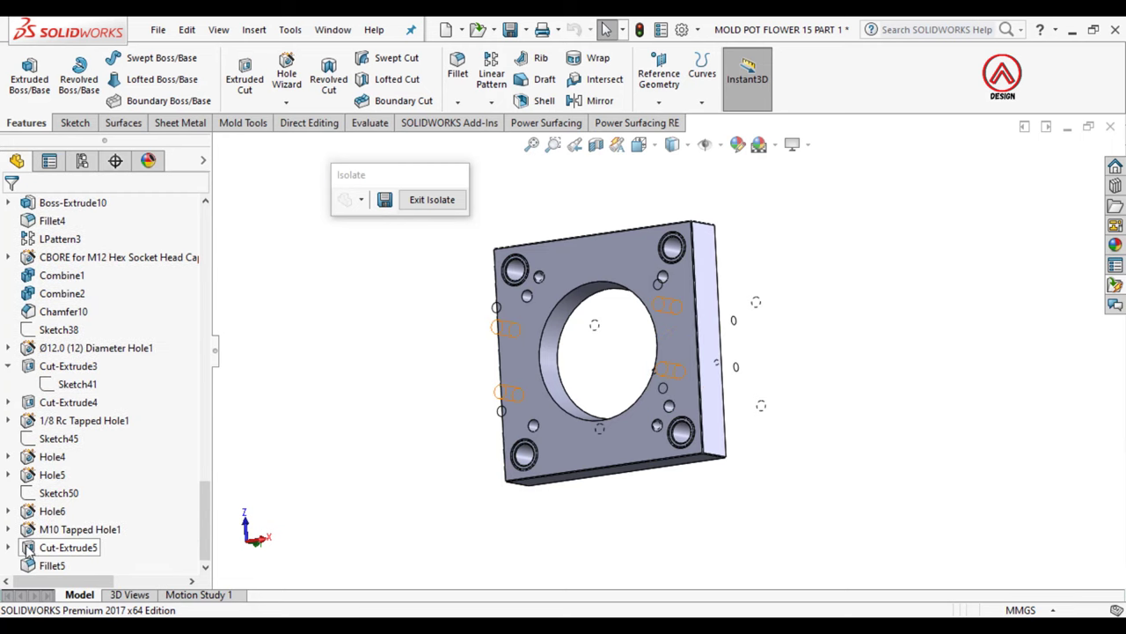
Step: Show Sketch55 under Cut-Extrude5 and open a sketch on the plate's top face
left_click(8, 547)
left_click(77, 565)
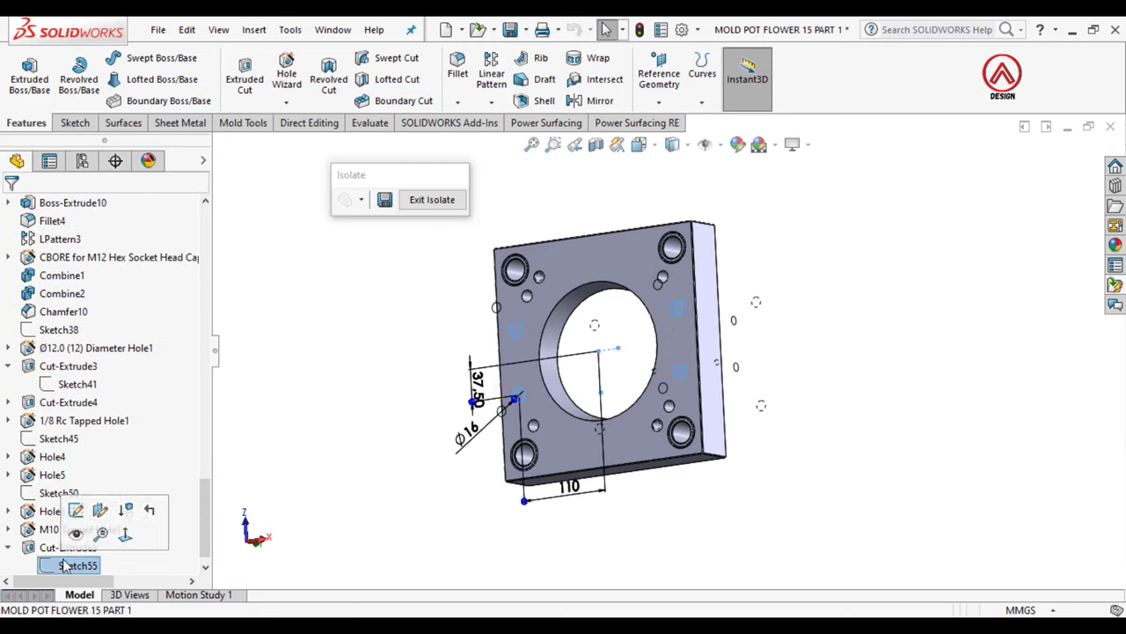
left_click(79, 535)
middle_click_drag(355, 404, 370, 466)
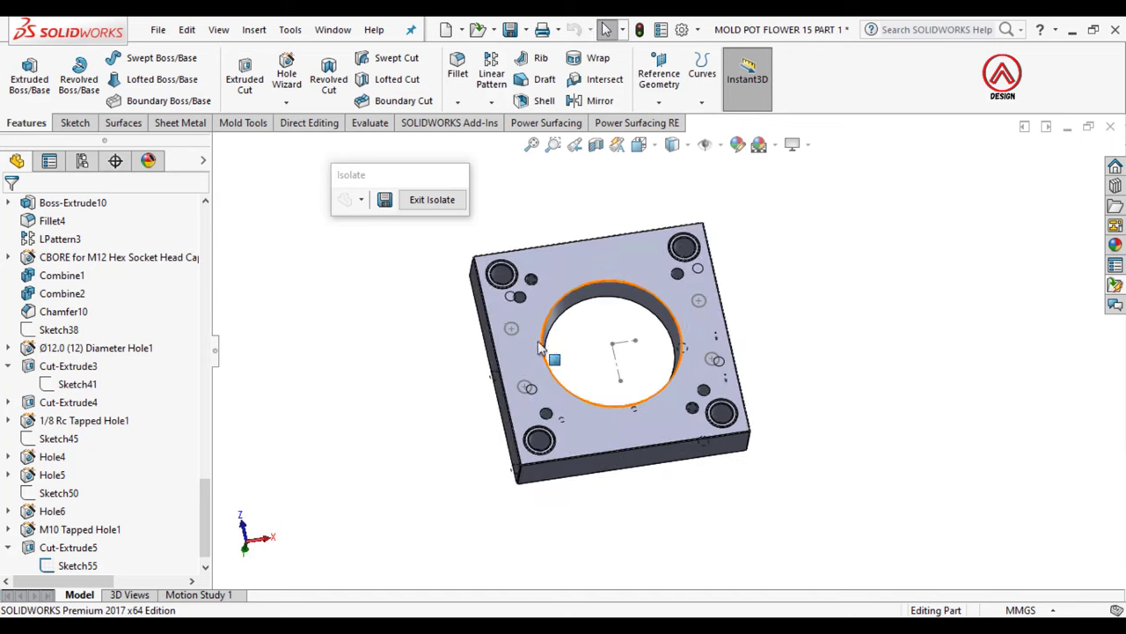
left_click(541, 350)
left_click(674, 294)
left_click(954, 370)
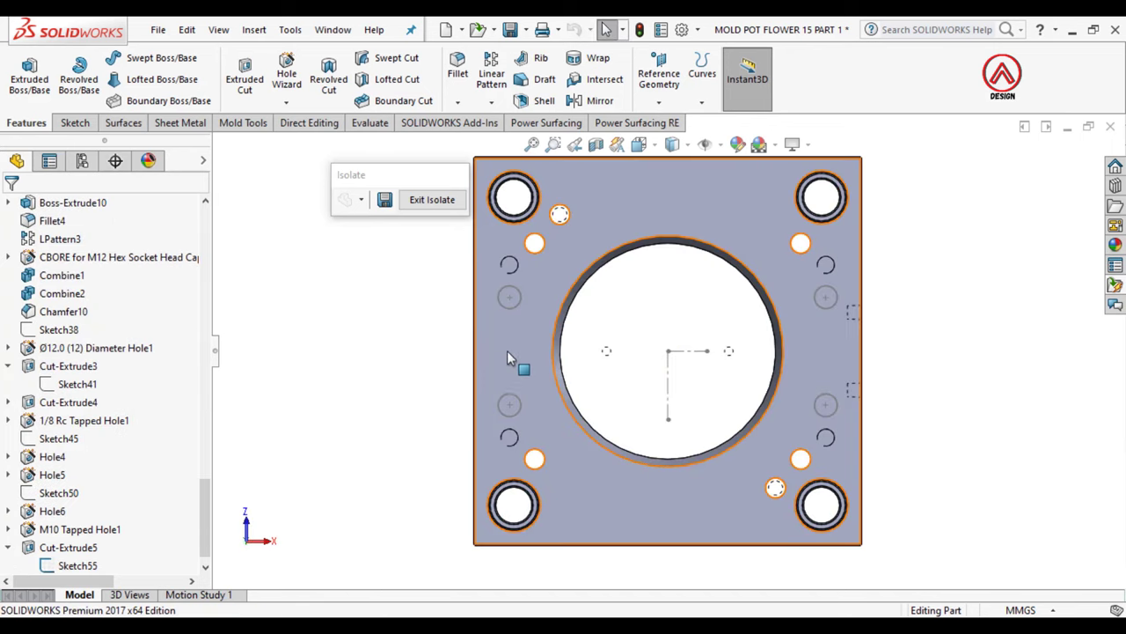
left_click(507, 351)
left_click(74, 117)
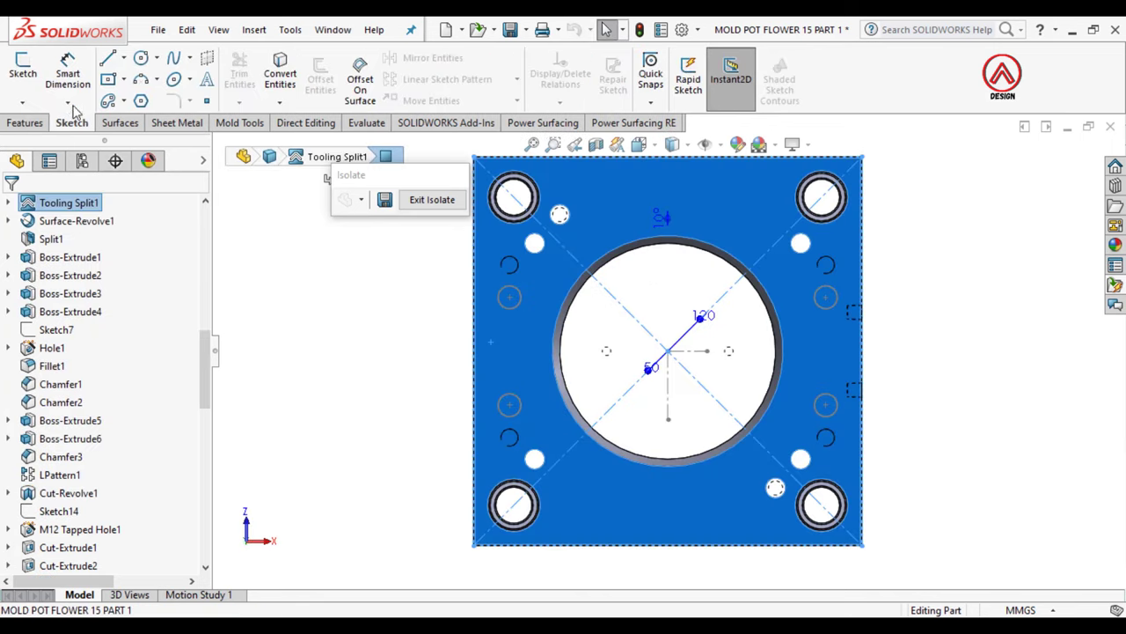
left_click(23, 66)
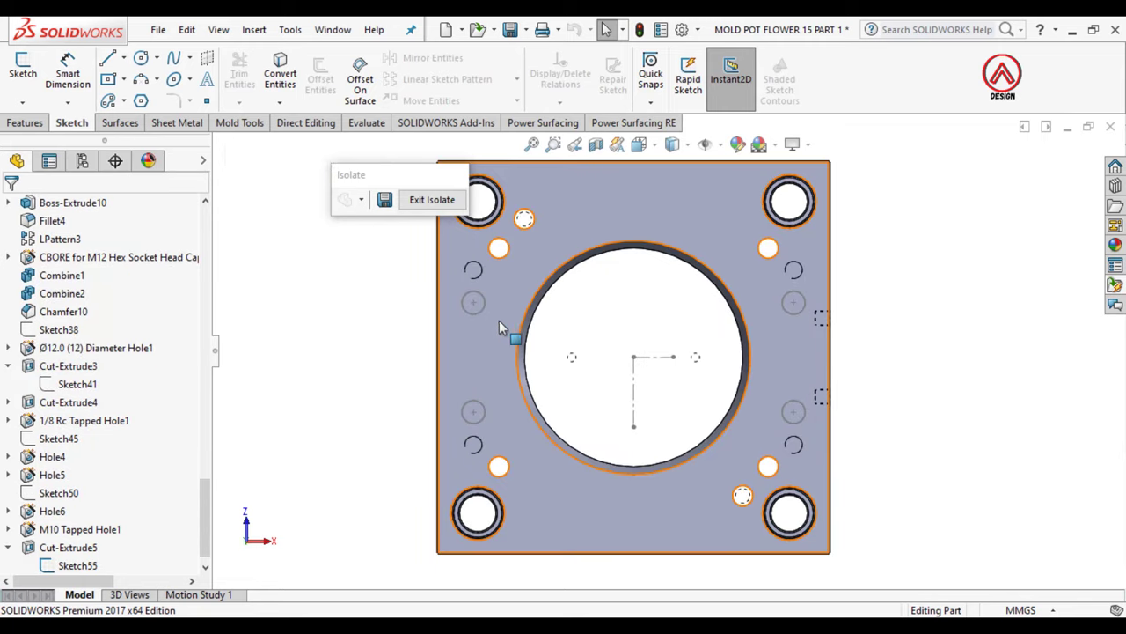
left_click(491, 321)
left_click(387, 325)
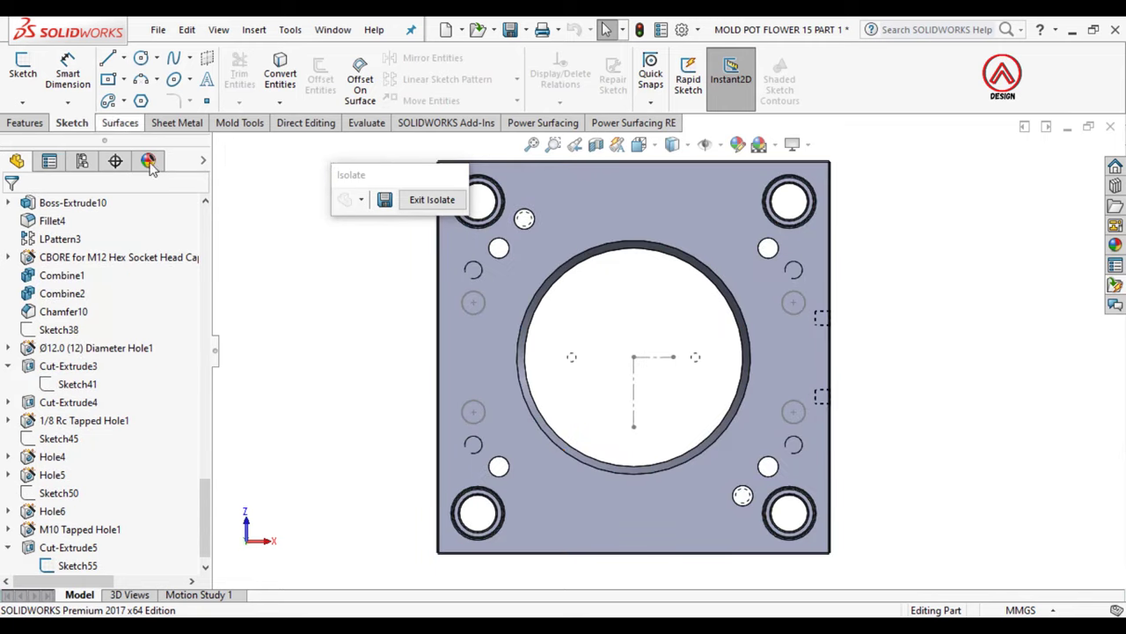
Step: Start an extruded cut using Sketch55, clearing its preselected contours
left_click(27, 123)
left_click(245, 79)
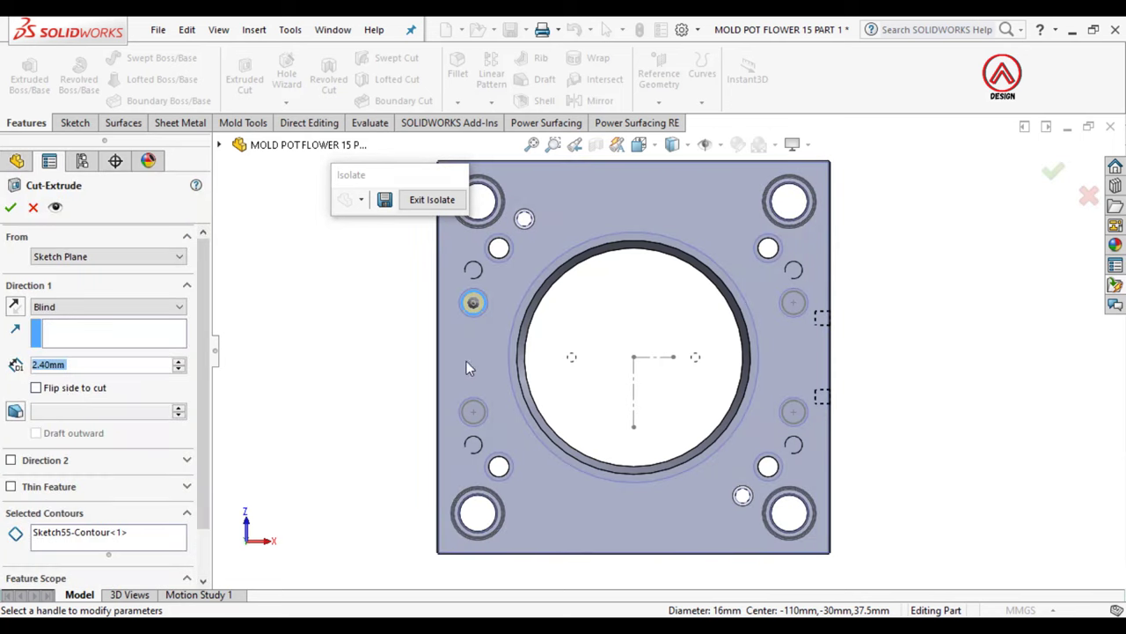
left_click(88, 532)
right_click(106, 533)
left_click(168, 543)
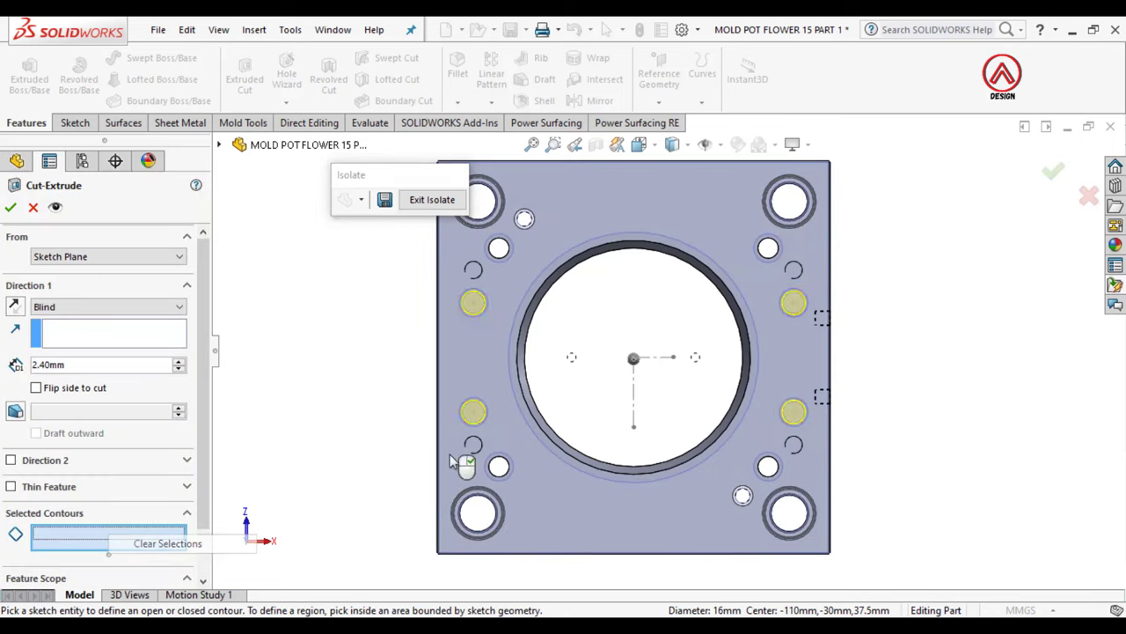
middle_click_drag(480, 415, 521, 241)
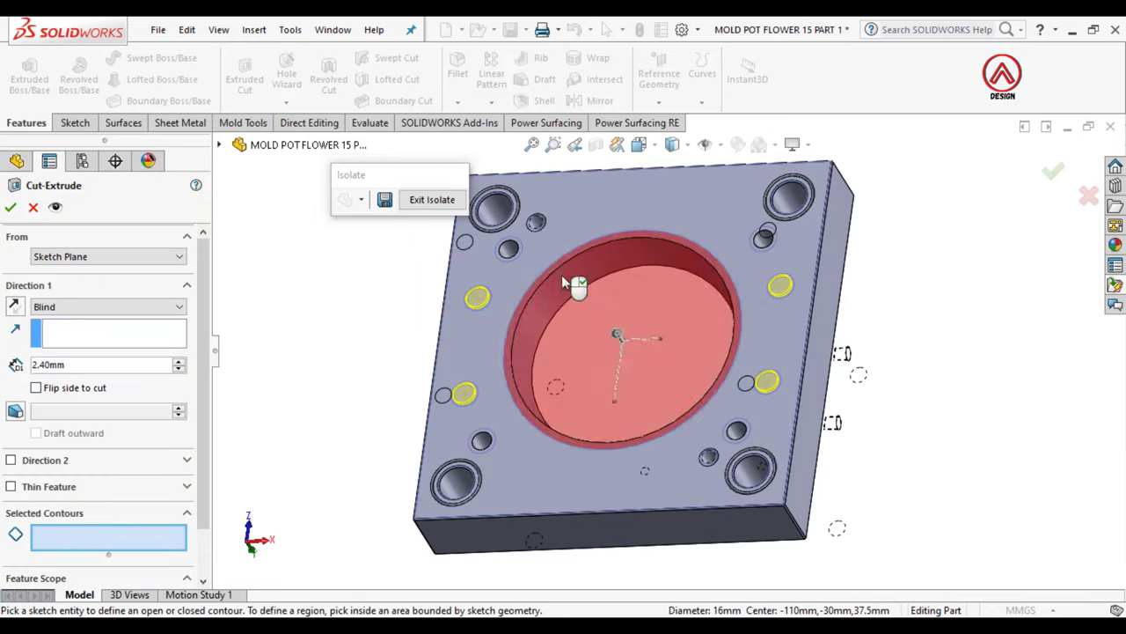
scroll(558, 326, "down", 5)
scroll(558, 326, "down", 3)
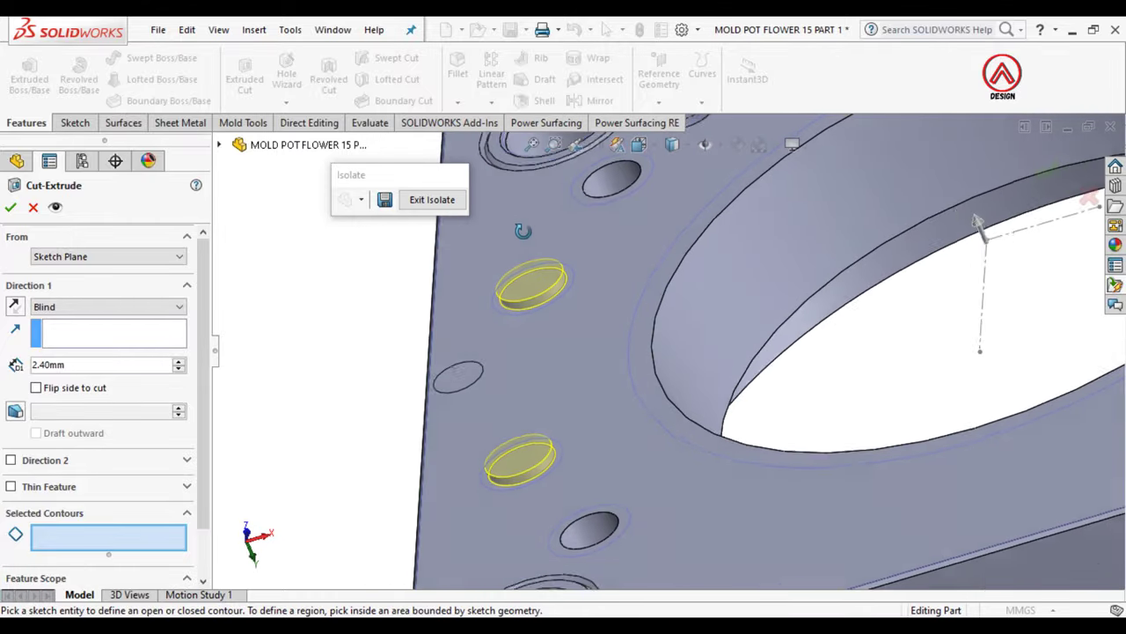
middle_click_drag(551, 347, 594, 315)
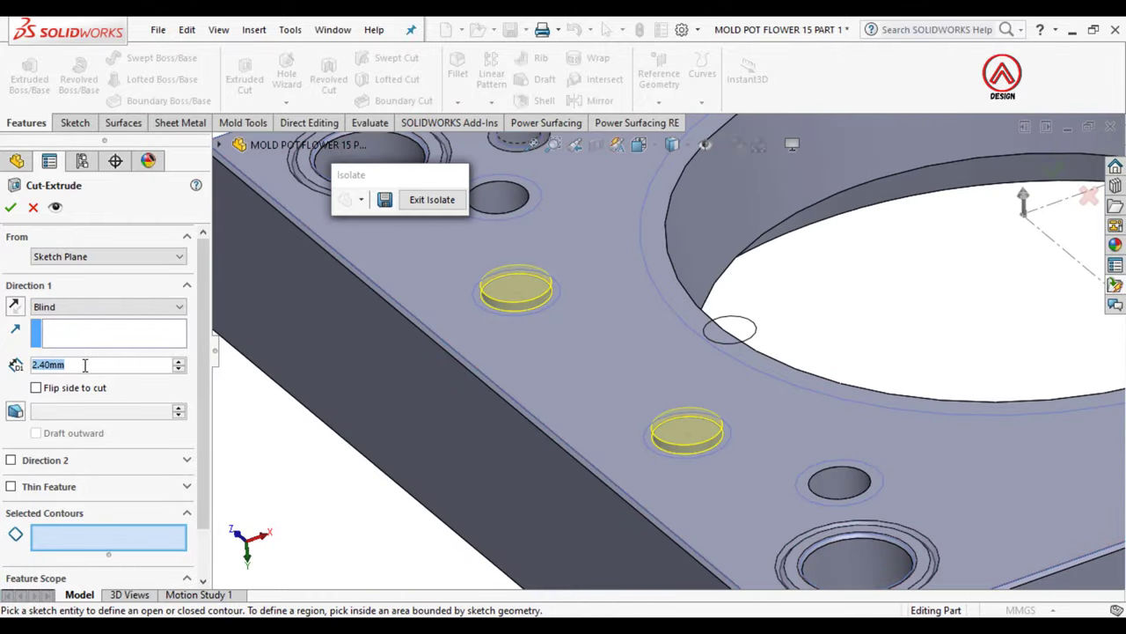
Step: Set the cut to Blind 3 mm deep and confirm it
type("3")
key("Return")
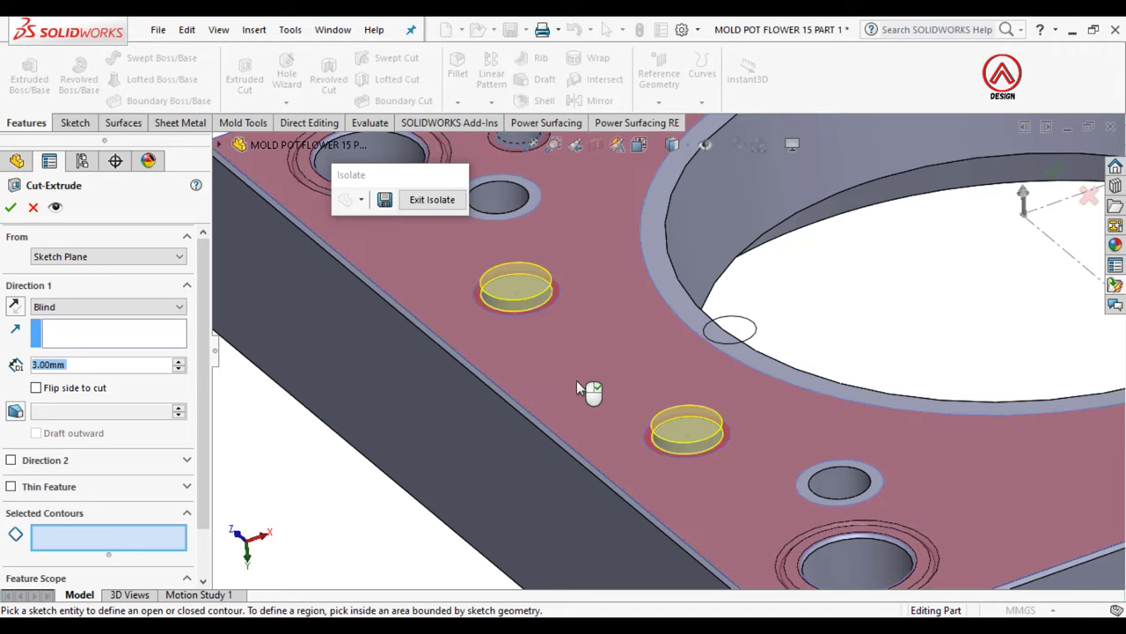
middle_click_drag(583, 390, 573, 284)
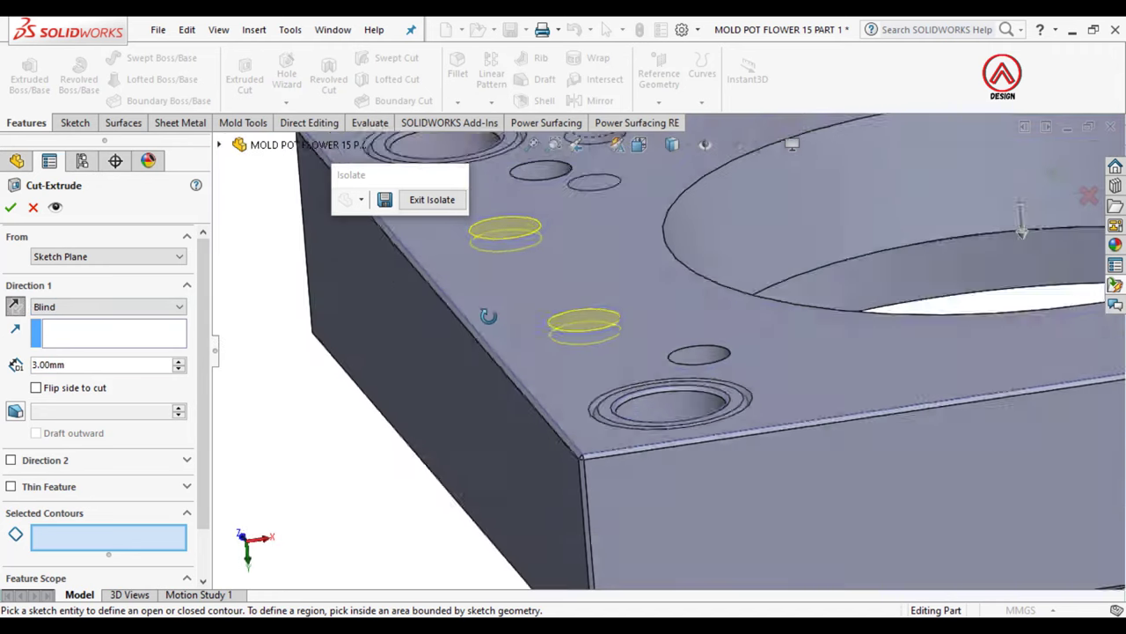
middle_click_drag(432, 322, 220, 302)
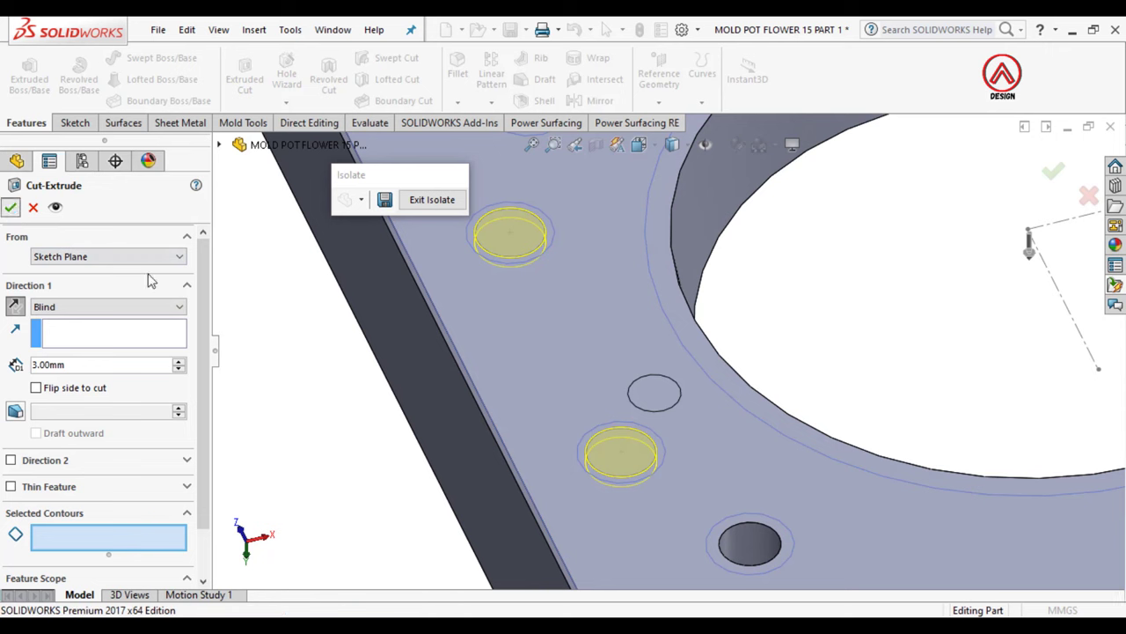
left_click(10, 206)
key("ctrl+7")
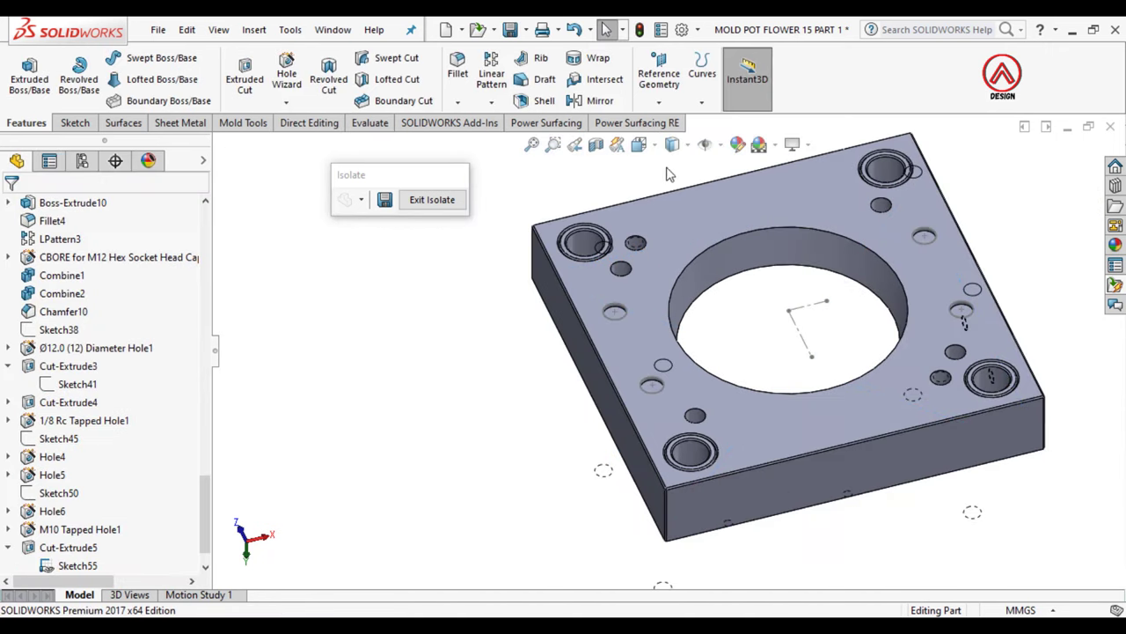
Step: From the top view, define an ISO M8 bottoming tapped hole with near-side countersink
left_click(673, 144)
left_click(677, 212)
scroll(554, 317, "up", 3)
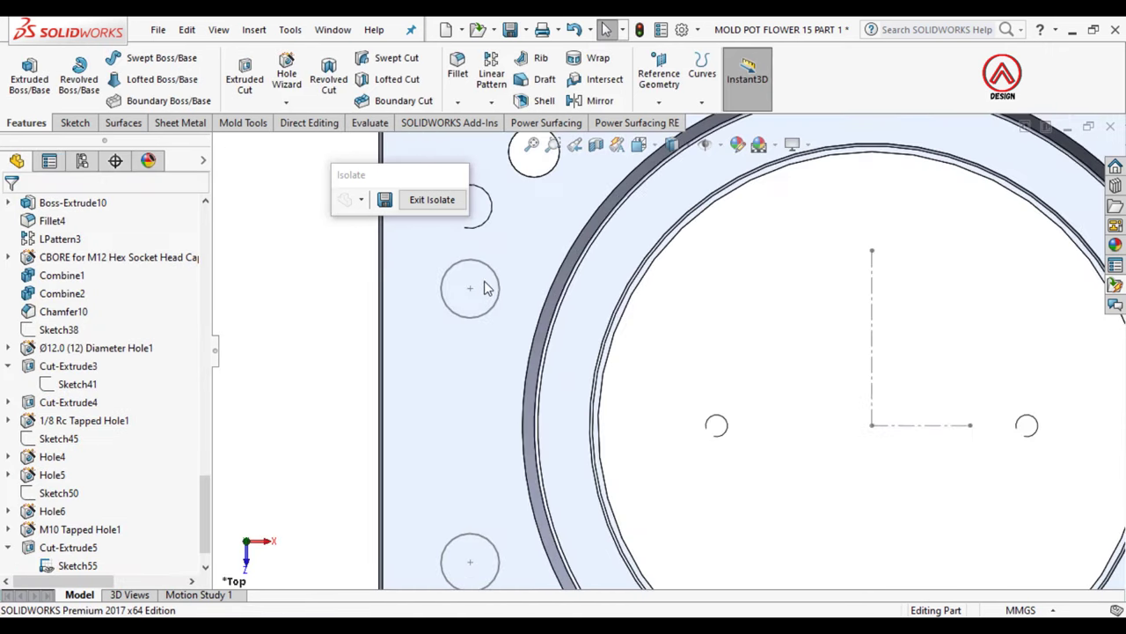
left_click(287, 79)
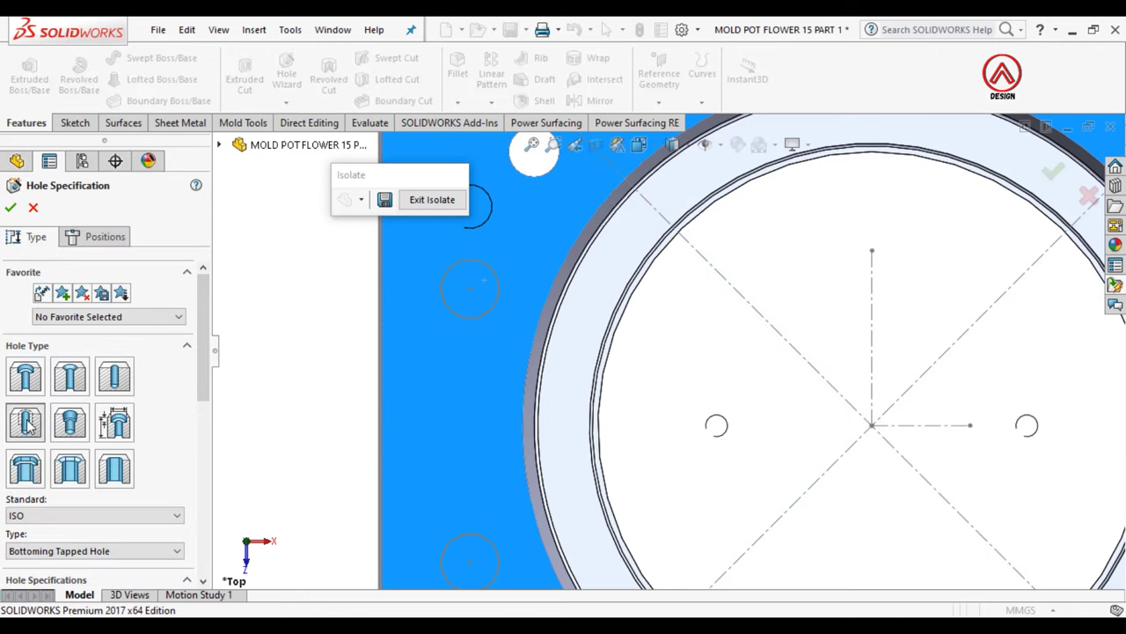
scroll(200, 388, "down", 3)
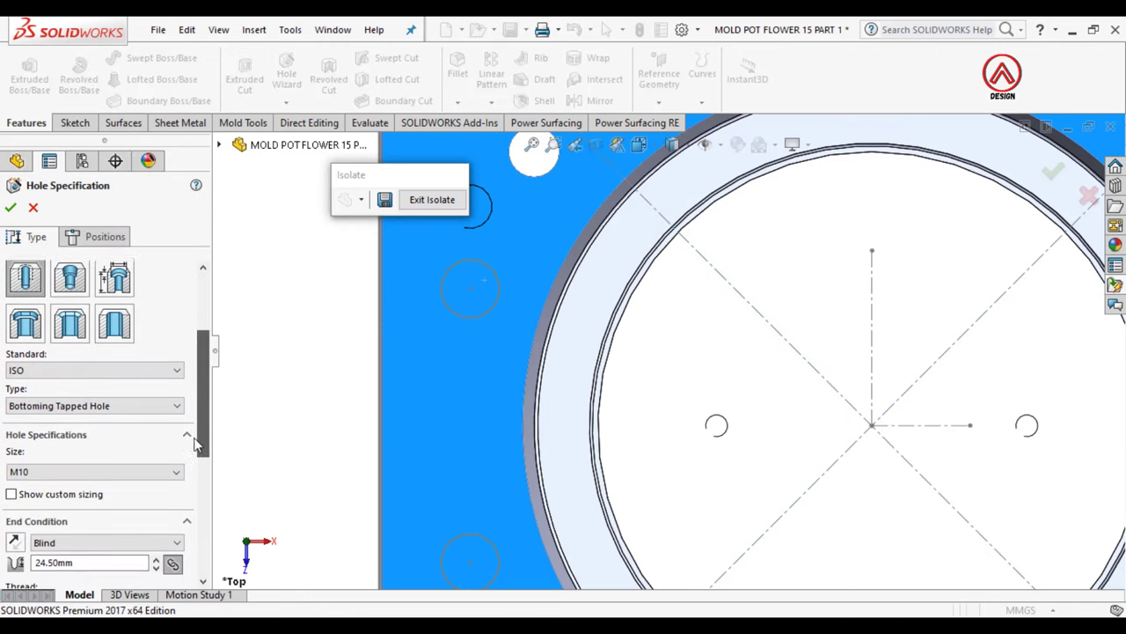
left_click(64, 471)
scroll(40, 504, "up", 2)
left_click(35, 492)
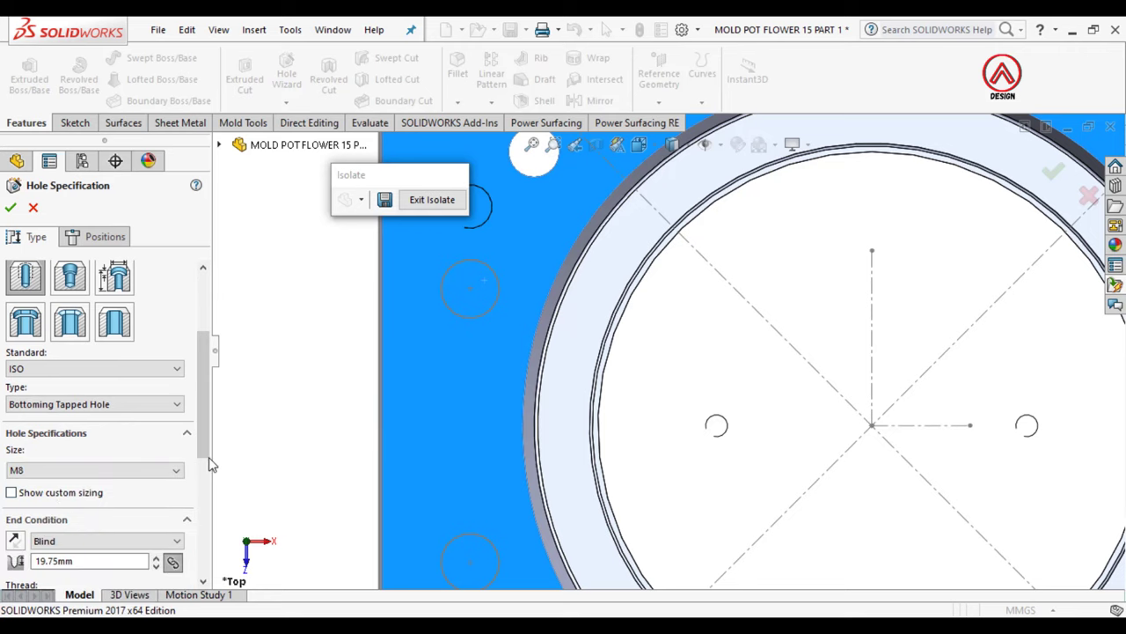
scroll(208, 470, "down", 2)
scroll(194, 493, "down", 2)
scroll(176, 515, "down", 2)
scroll(158, 537, "down", 1)
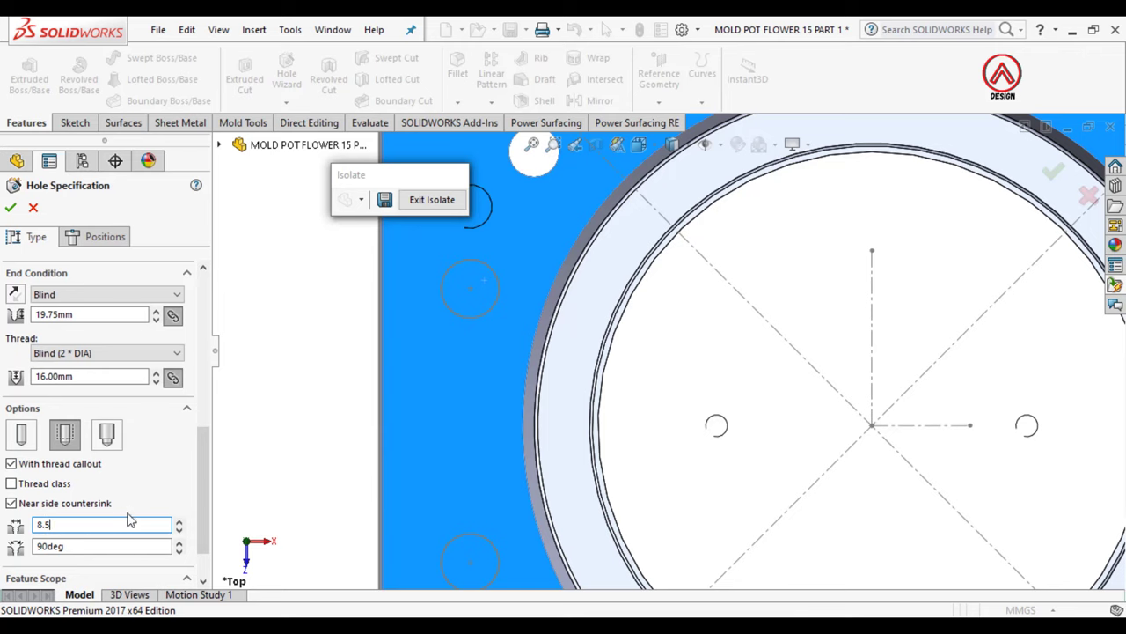
Step: Place the M8 tapped holes on the four circle centres around the bore
left_click(107, 241)
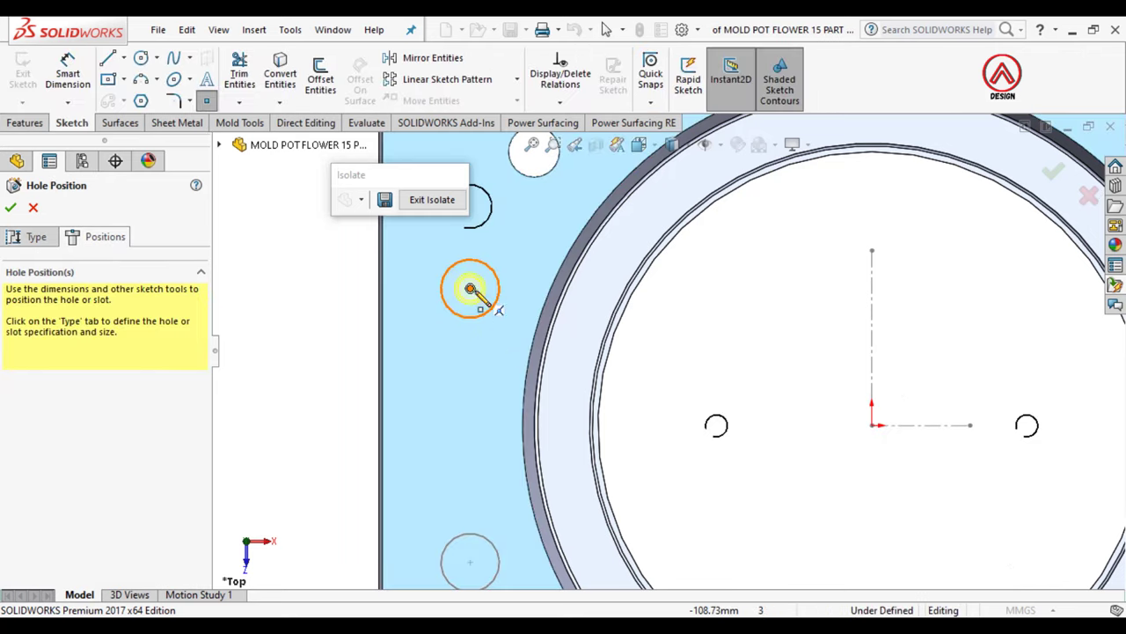
left_click(471, 289)
key("f")
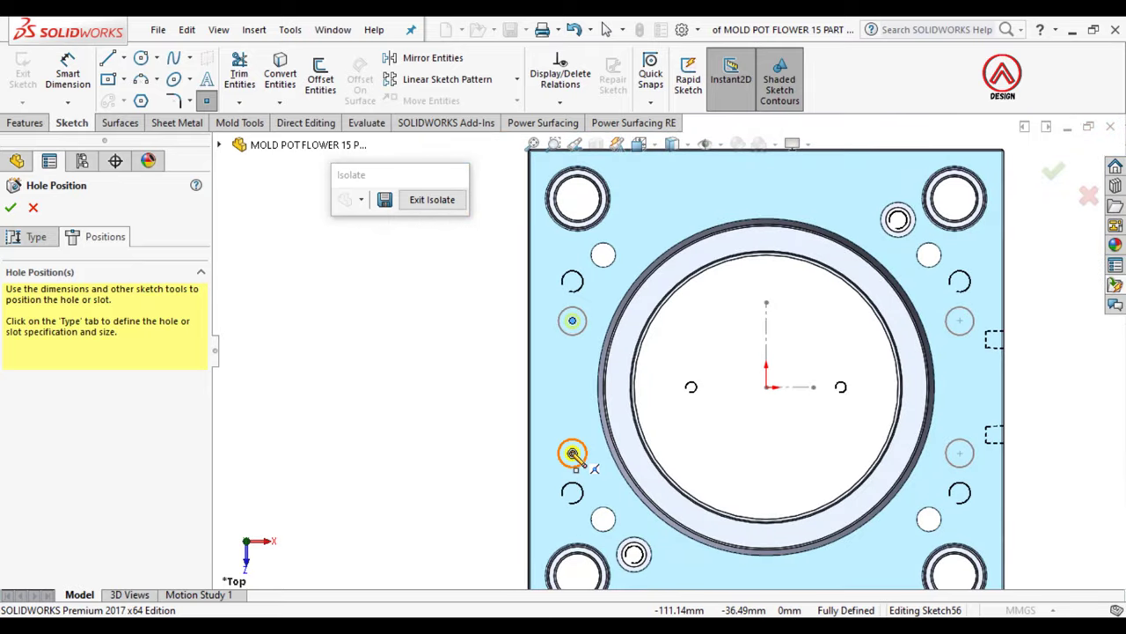
left_click(573, 454)
left_click(959, 322)
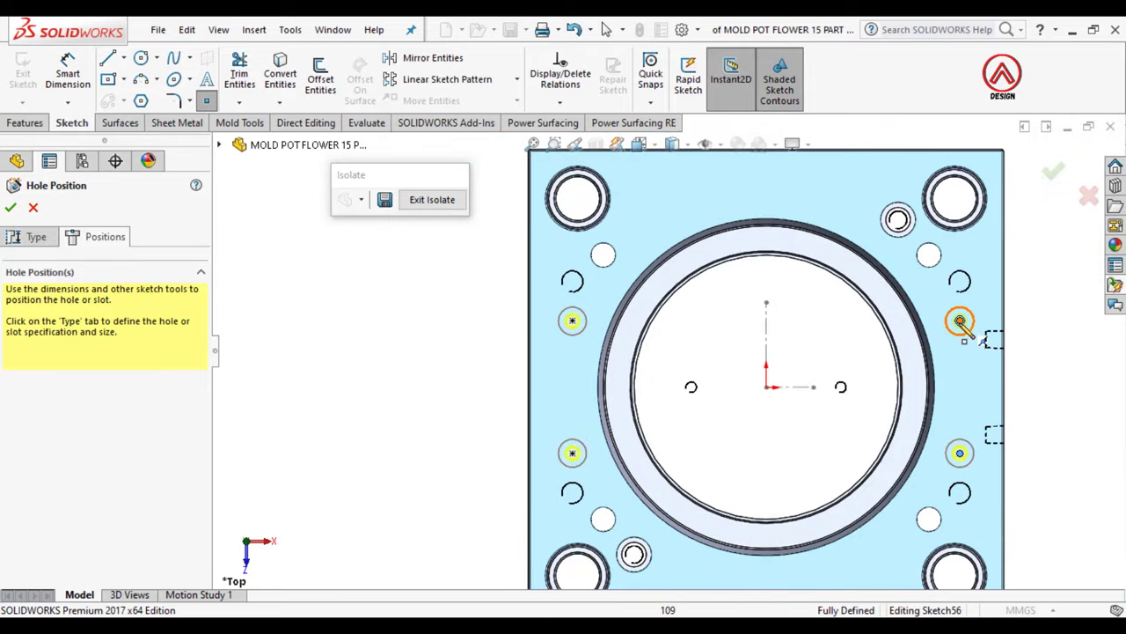
mouse_move(959, 321)
middle_mouse_down()
mouse_move(782, 310)
mouse_move(766, 325)
middle_mouse_up()
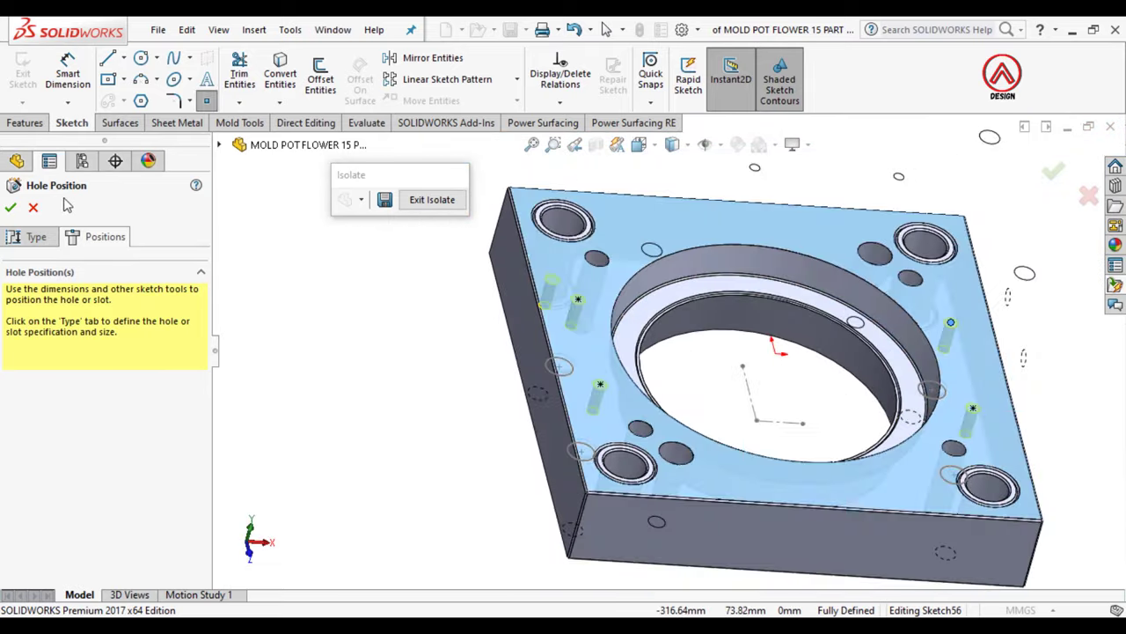
left_click(9, 209)
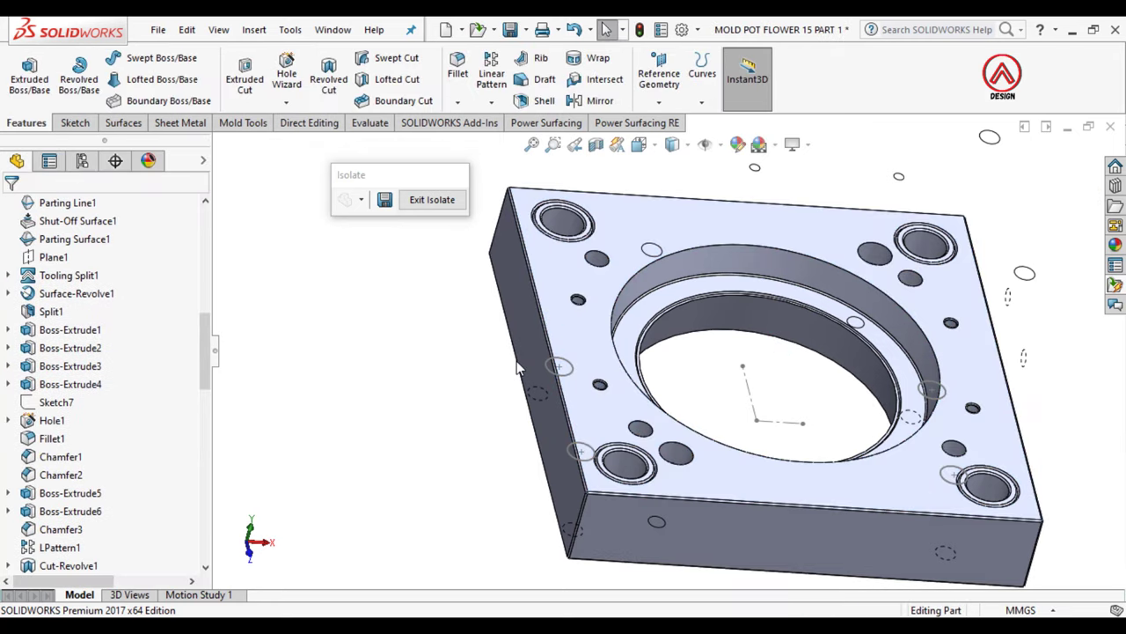
Step: Select the shallow recess face and set up an ISO M8 bottoming tapped hole in Hole Wizard
mouse_move(516, 360)
middle_mouse_down()
mouse_move(683, 356)
mouse_move(606, 367)
mouse_move(692, 375)
mouse_move(704, 387)
middle_mouse_up()
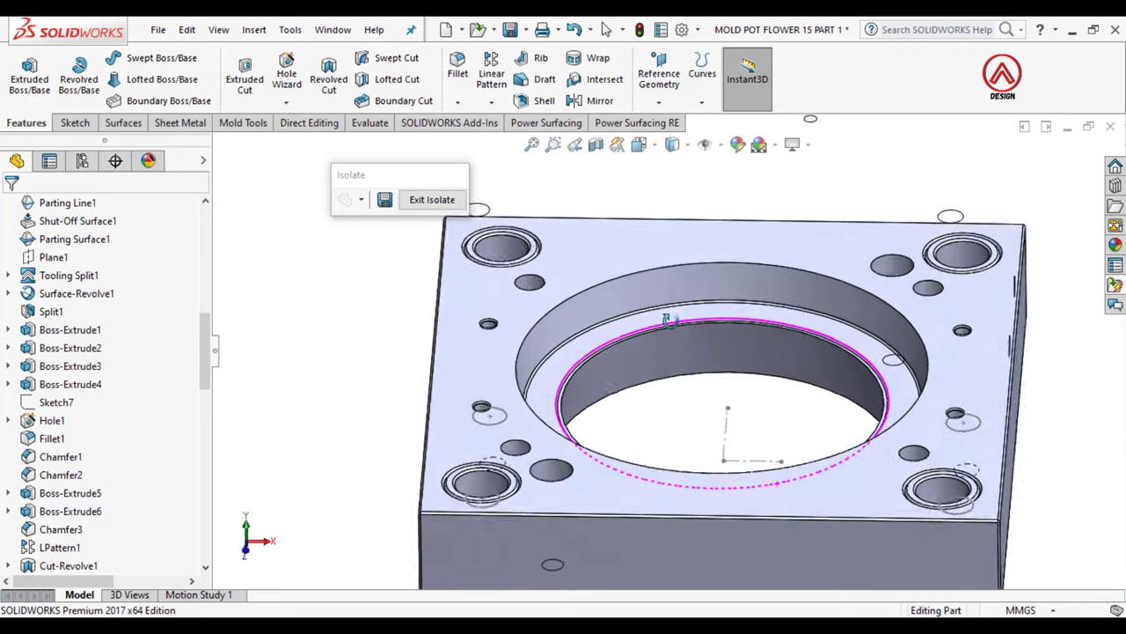
scroll(719, 397, "up", 3)
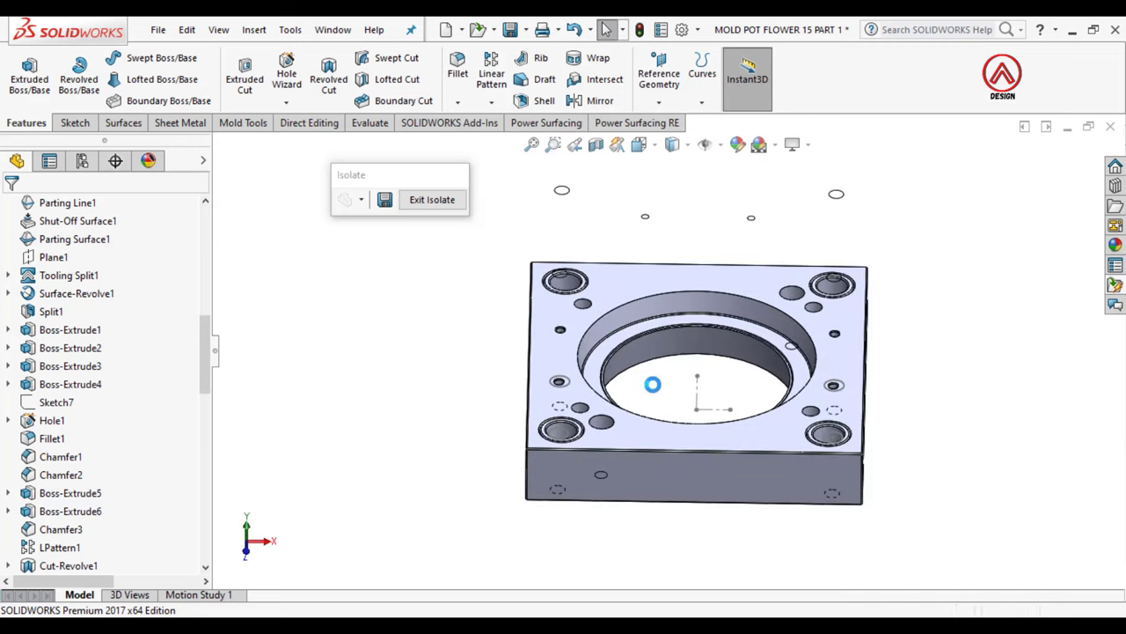
scroll(652, 384, "down", 3)
middle_click_drag(652, 384, 845, 244)
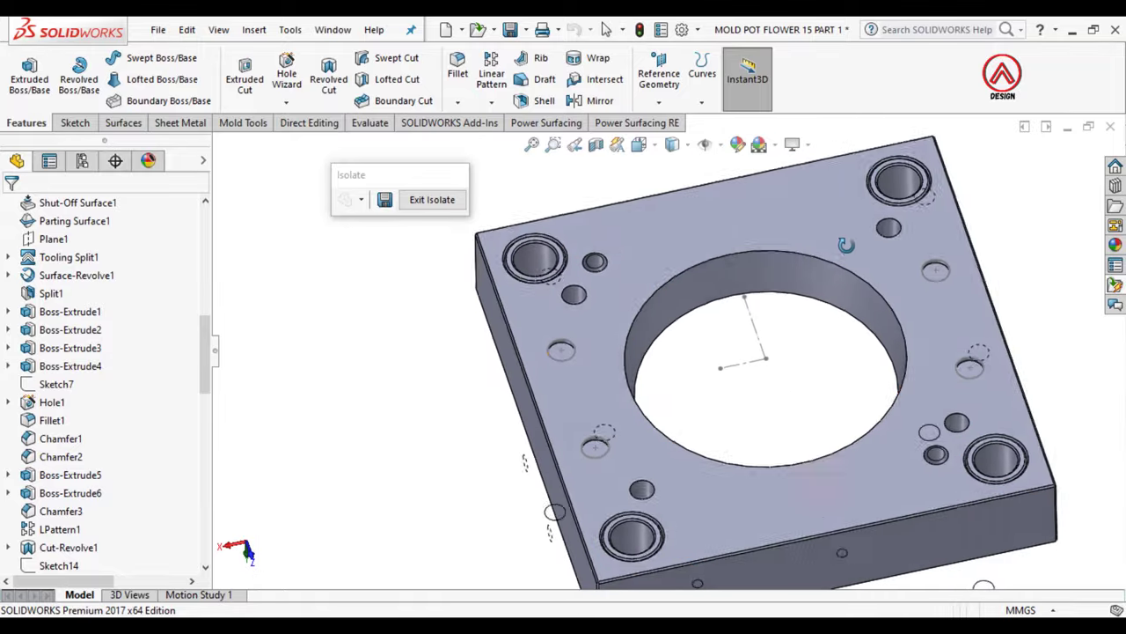
scroll(849, 263, "down", 3)
left_click(885, 271)
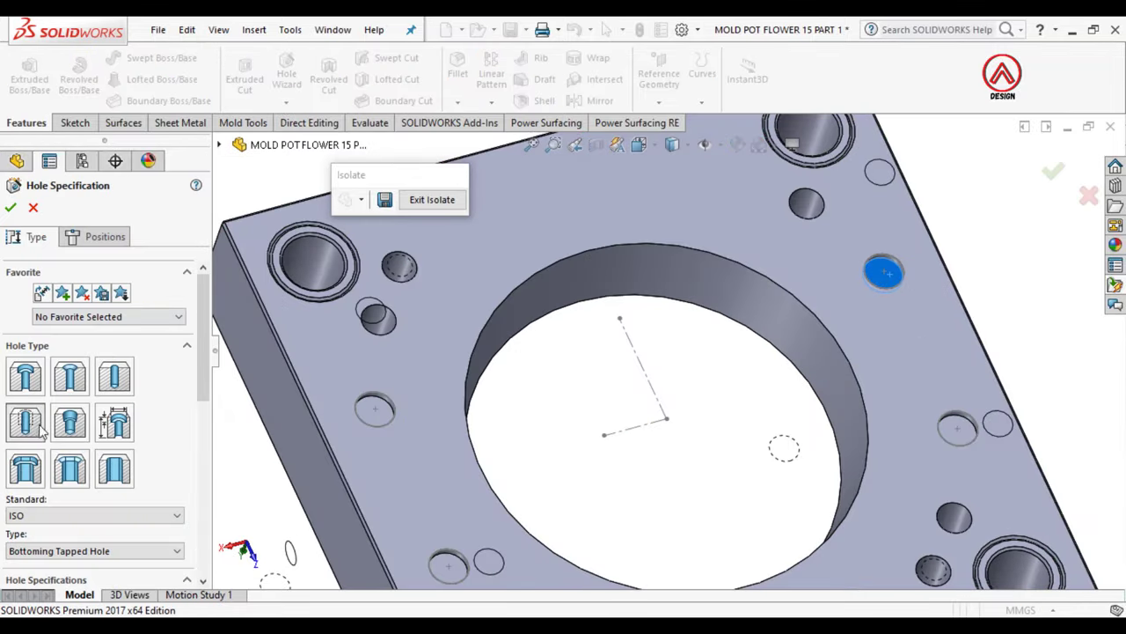
left_click_drag(203, 398, 202, 459)
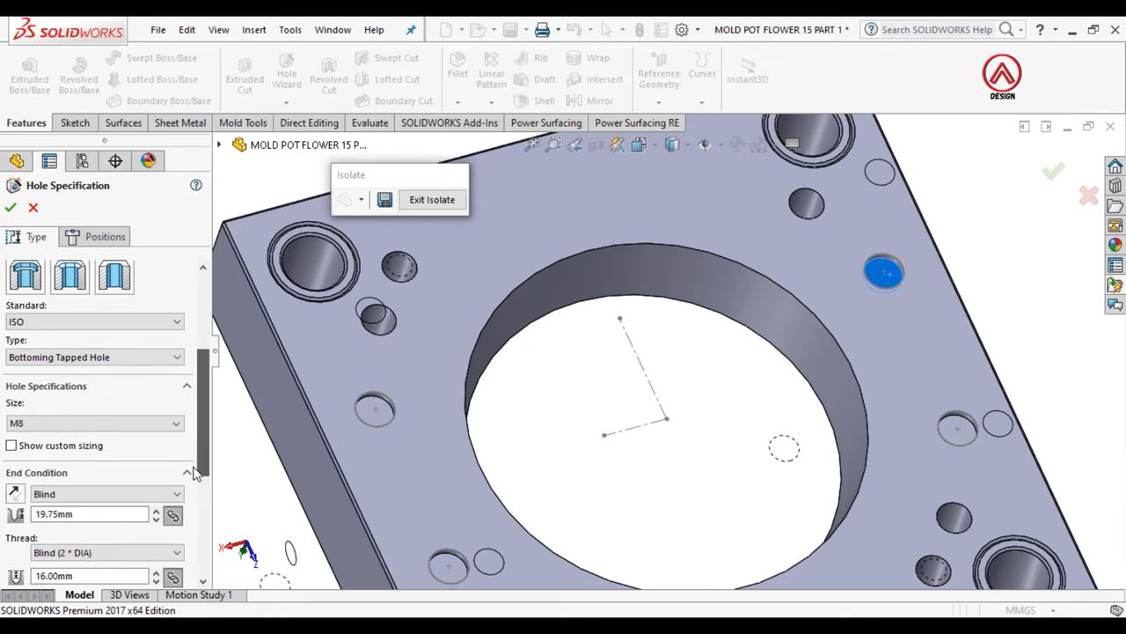
left_click(98, 236)
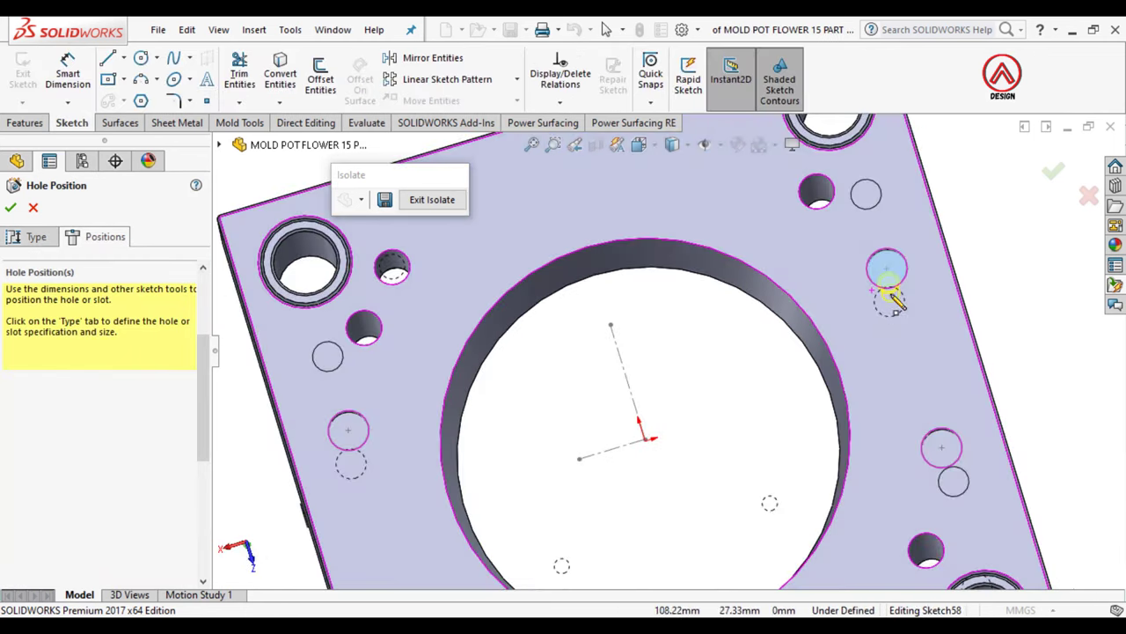
Step: Place the M8 tapped holes at the four recess centres, viewing the face straight on
left_click(888, 301)
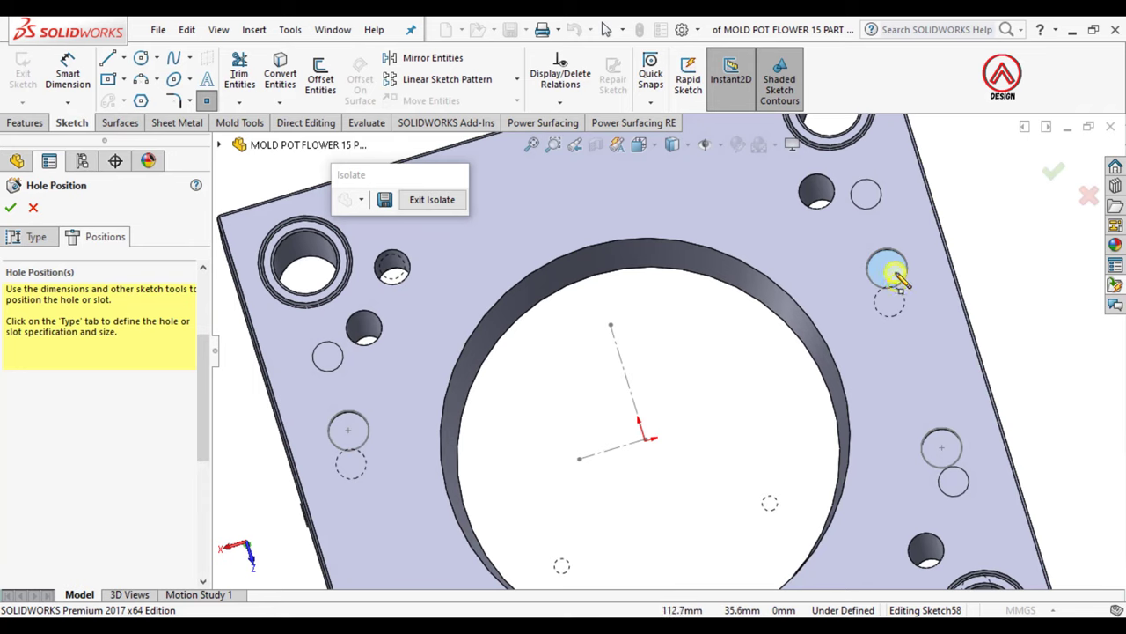
middle_click_drag(896, 274, 890, 275)
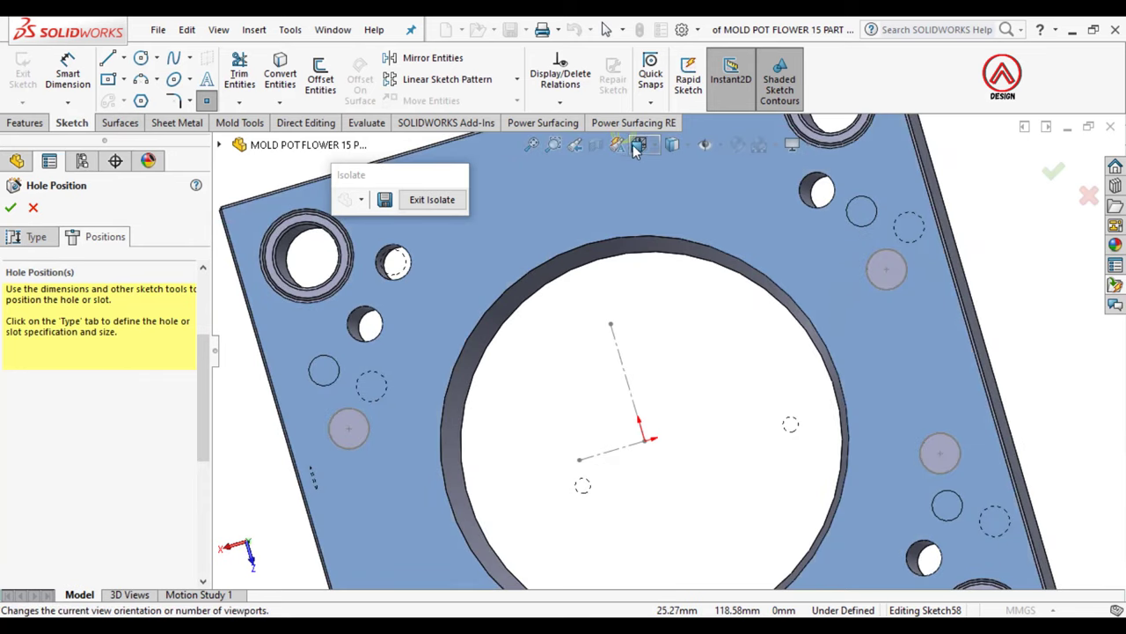
left_click(671, 145)
left_click(732, 239)
scroll(758, 264, "down", 3)
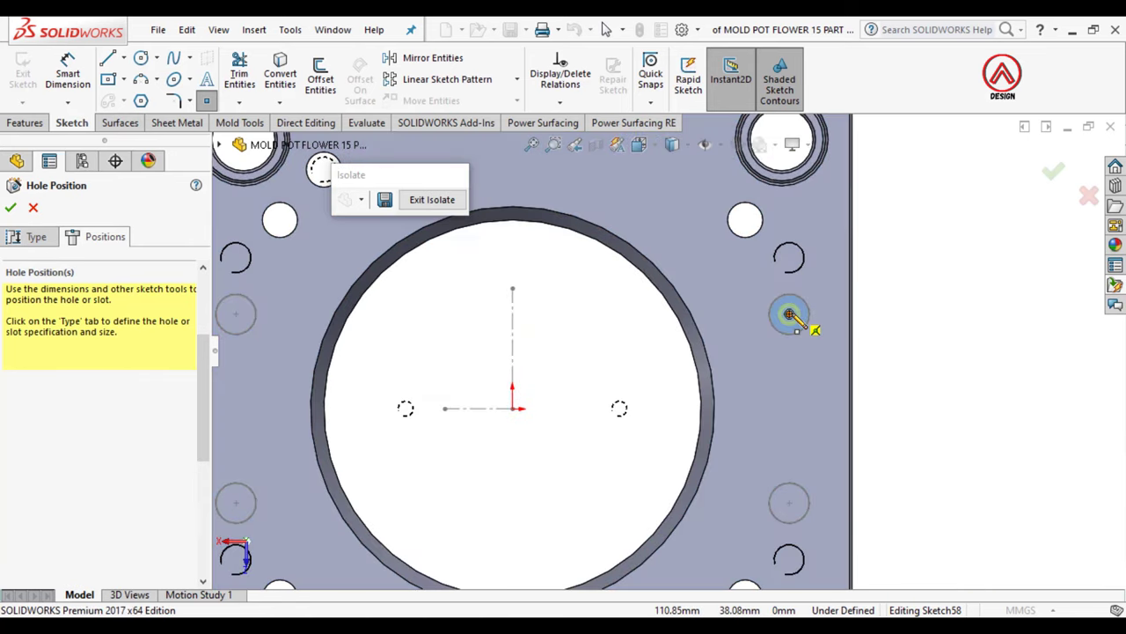
left_click(789, 313)
left_click(790, 505)
scroll(747, 452, "up", 2)
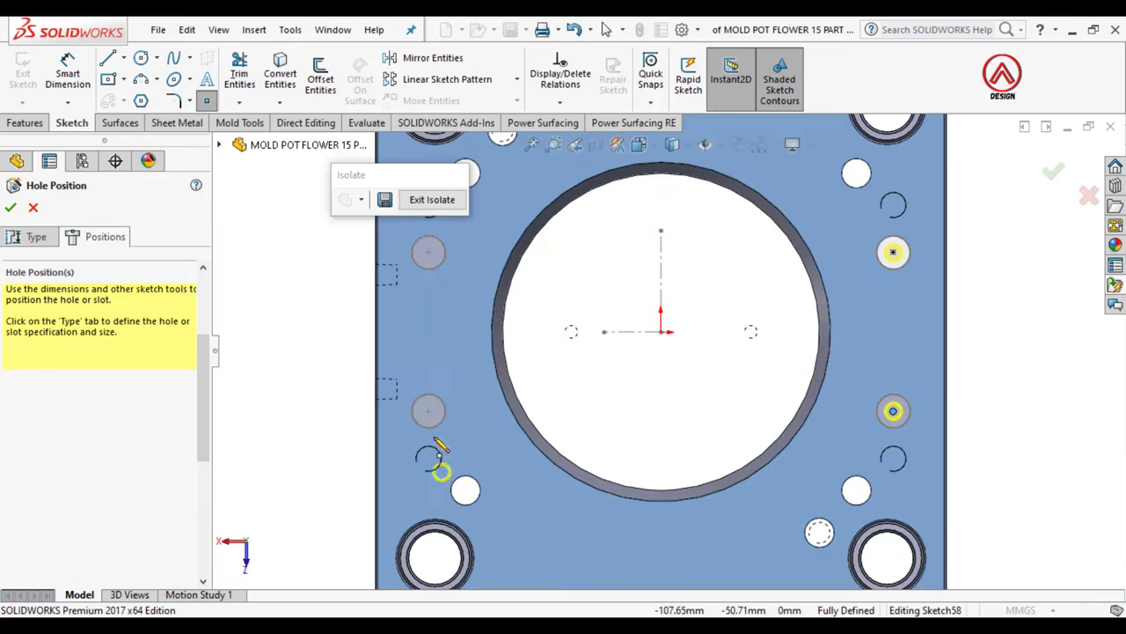
left_click(429, 410)
left_click(428, 253)
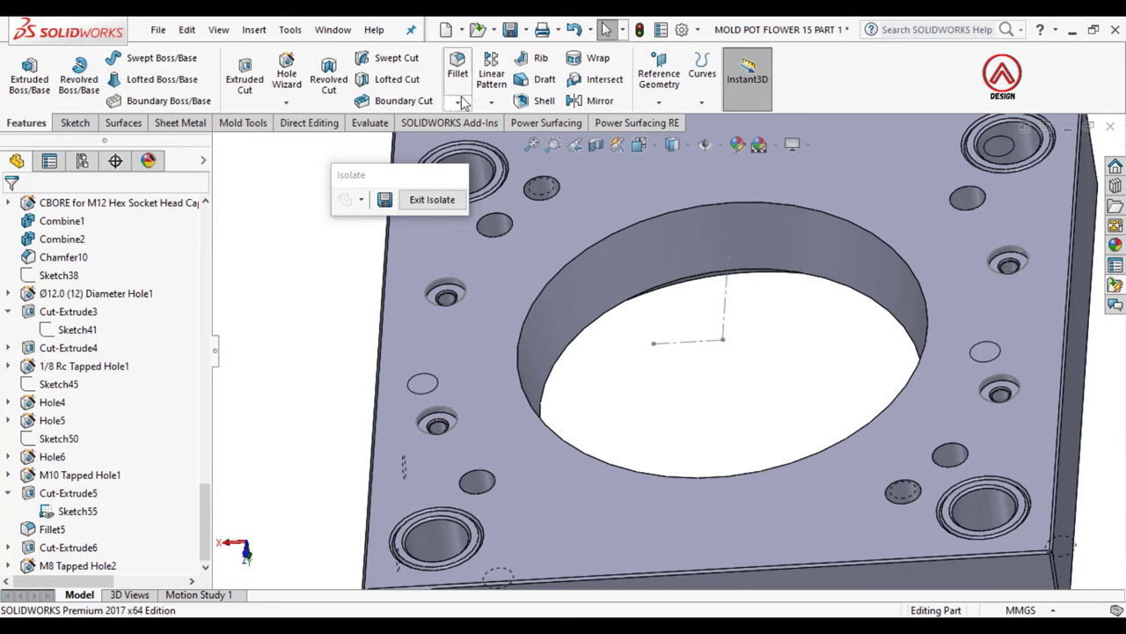
Step: Chamfer the edges of the tapped holes by 0.5 mm
left_click(458, 102)
left_click(475, 141)
type(".5")
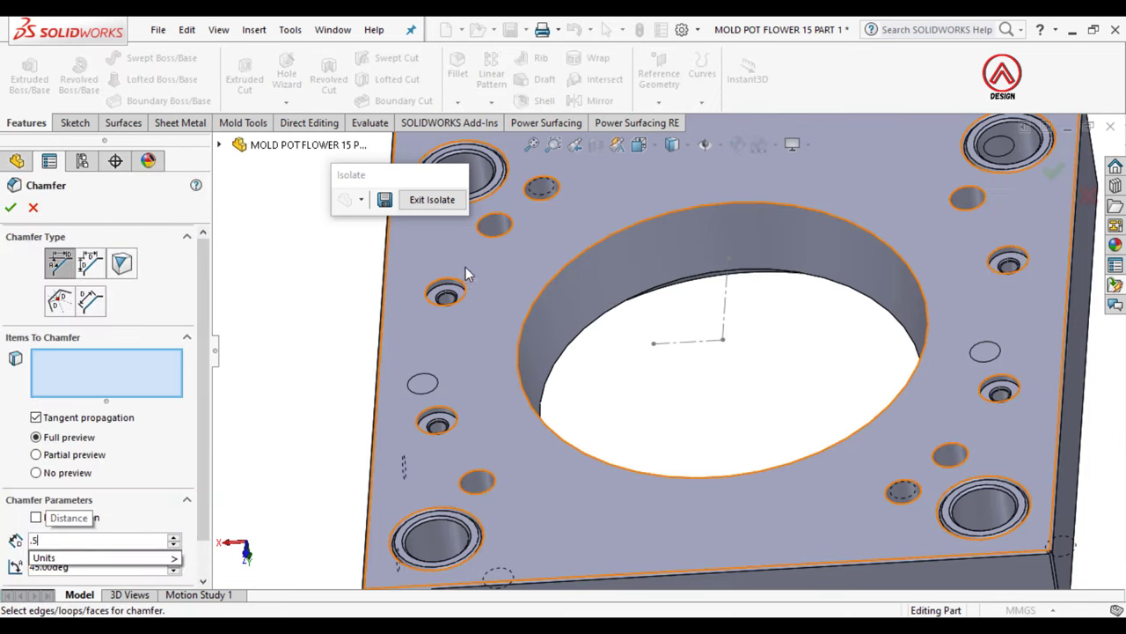
left_click(446, 291)
left_click(437, 419)
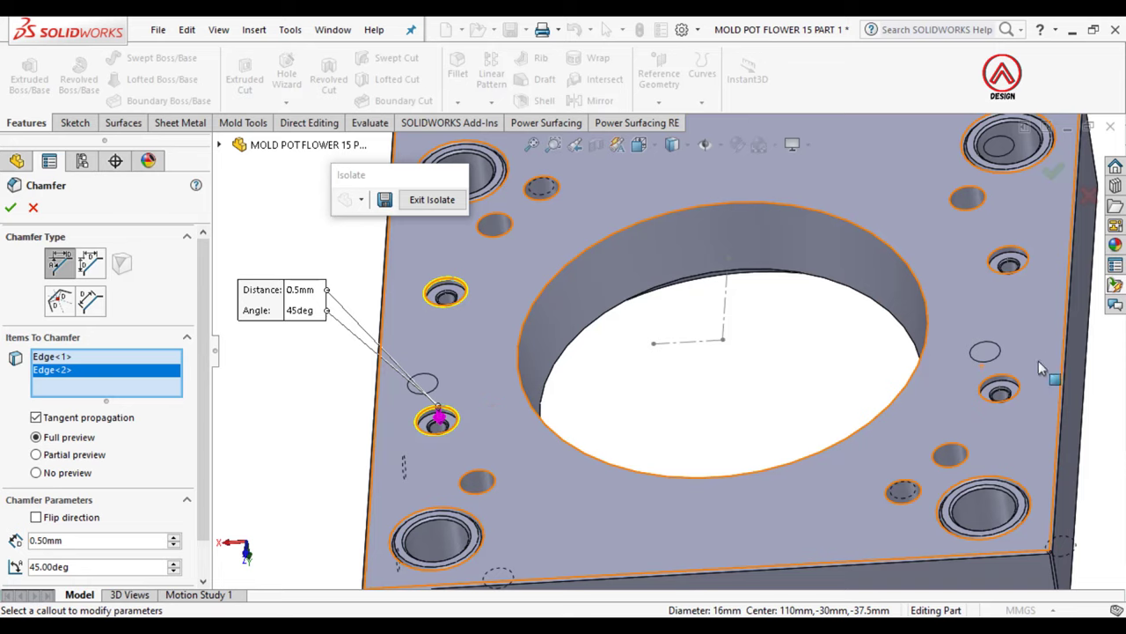
left_click(1007, 387)
left_click(1009, 258)
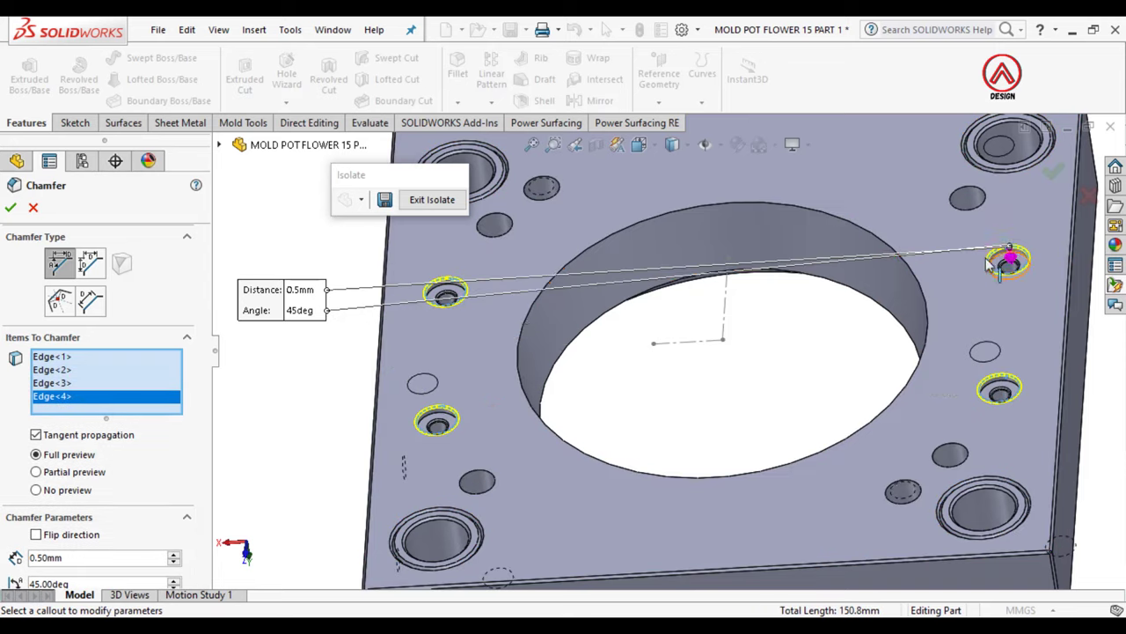
left_click(12, 208)
Step: Find Sketch55 under the hole features in the tree and hide it
scroll(643, 411, "up", 3)
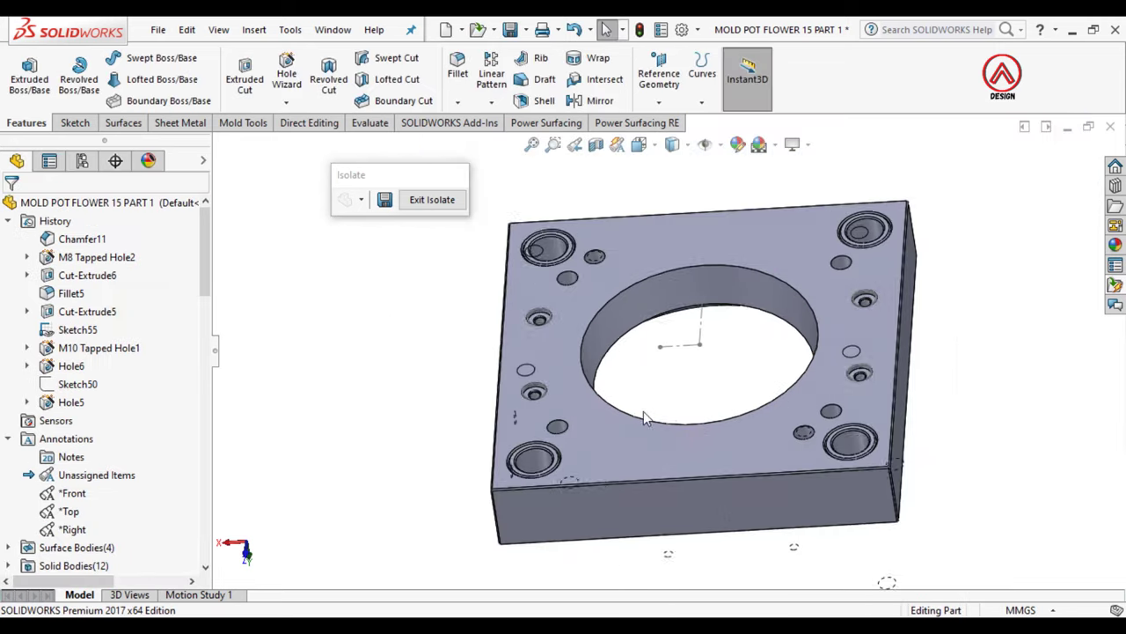
mouse_move(643, 411)
middle_mouse_down()
mouse_move(561, 183)
mouse_move(493, 369)
middle_mouse_up()
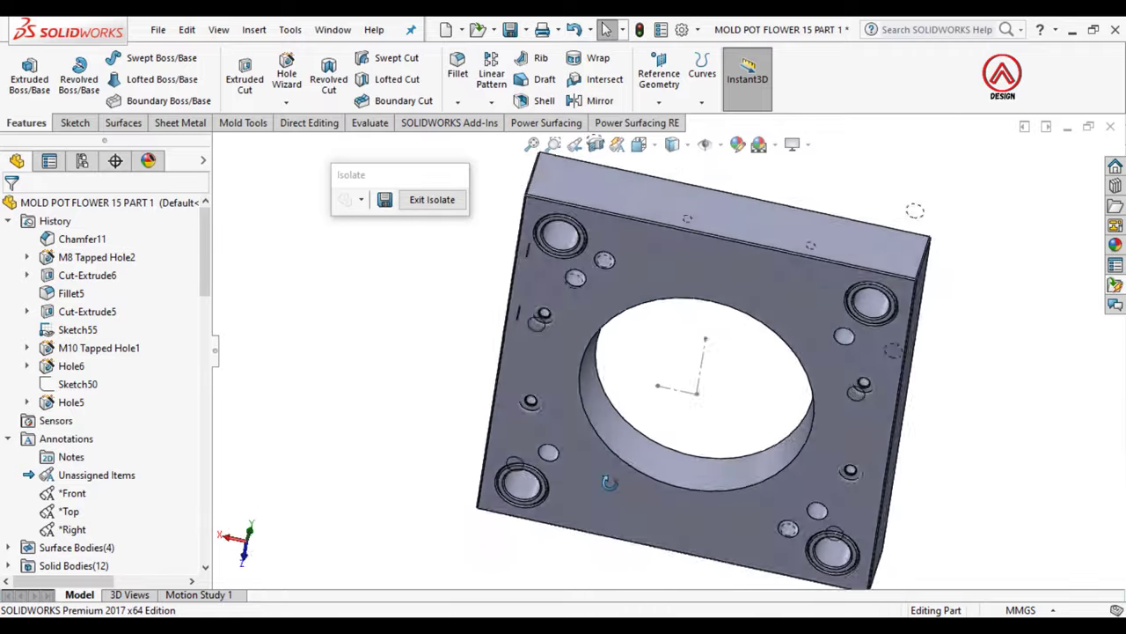
scroll(50, 532, "down", 5)
scroll(50, 533, "down", 5)
scroll(50, 532, "down", 5)
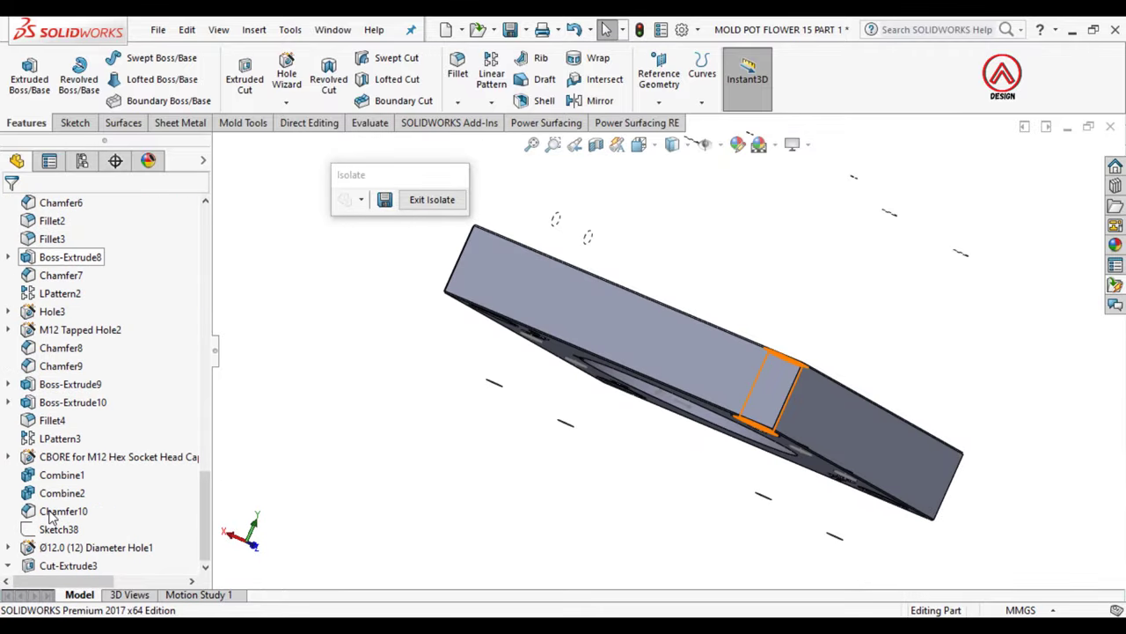
left_click(8, 566)
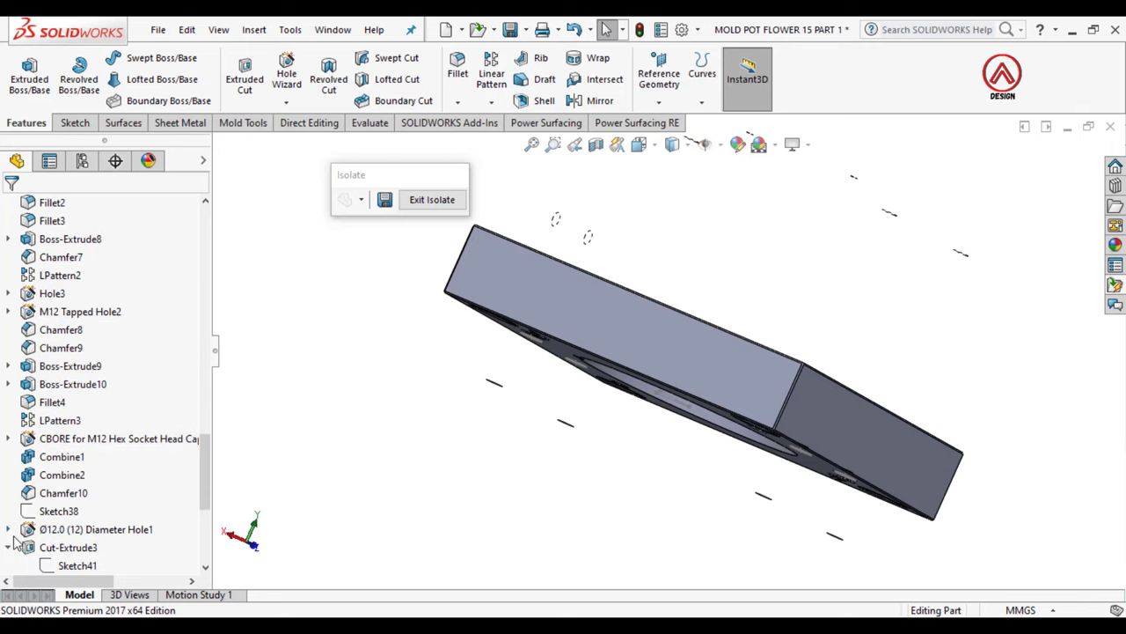
left_click(9, 530)
middle_click_drag(349, 449, 508, 333)
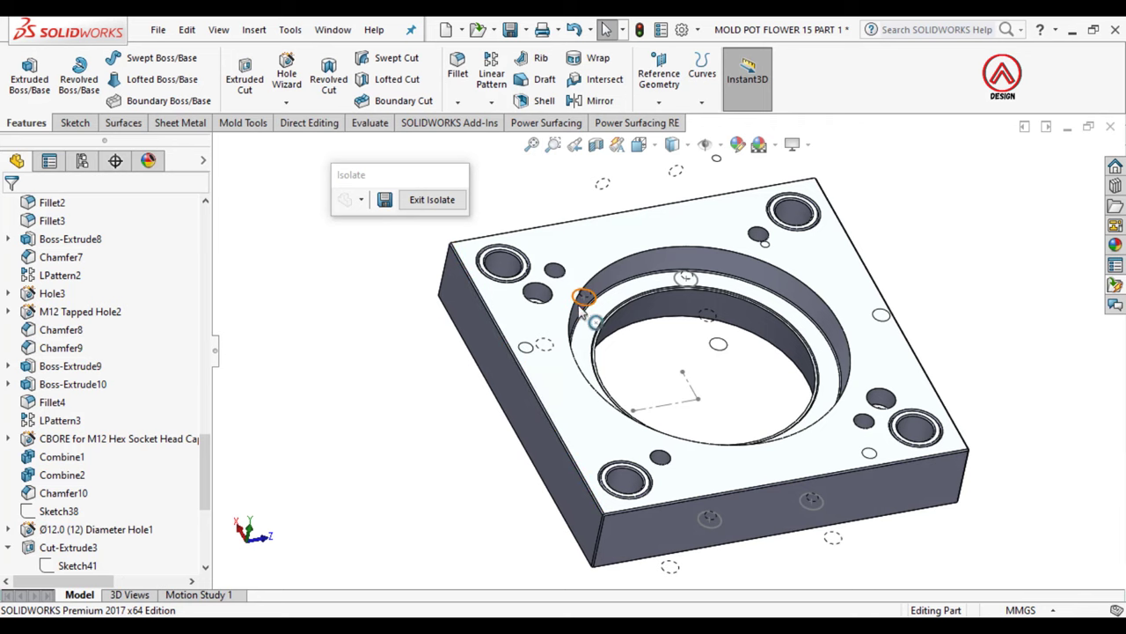
left_click(583, 296)
scroll(75, 519, "down", 1)
left_click(74, 512)
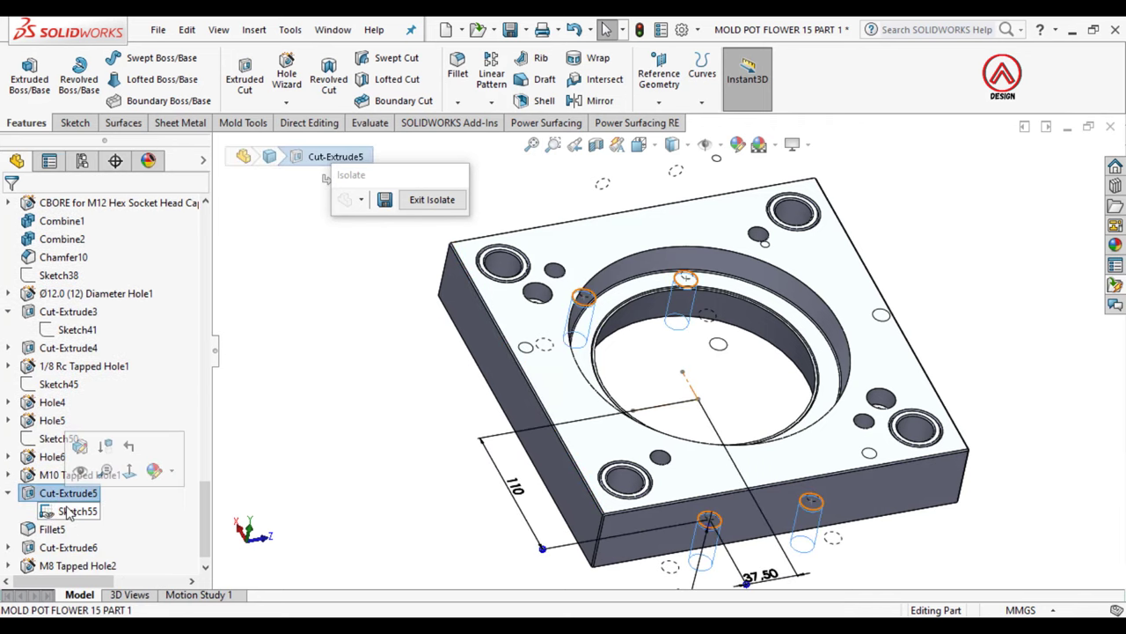
left_click(78, 468)
Step: Exit isolation so the whole mold assembly shows again
middle_click_drag(803, 421, 718, 412, "ctrl")
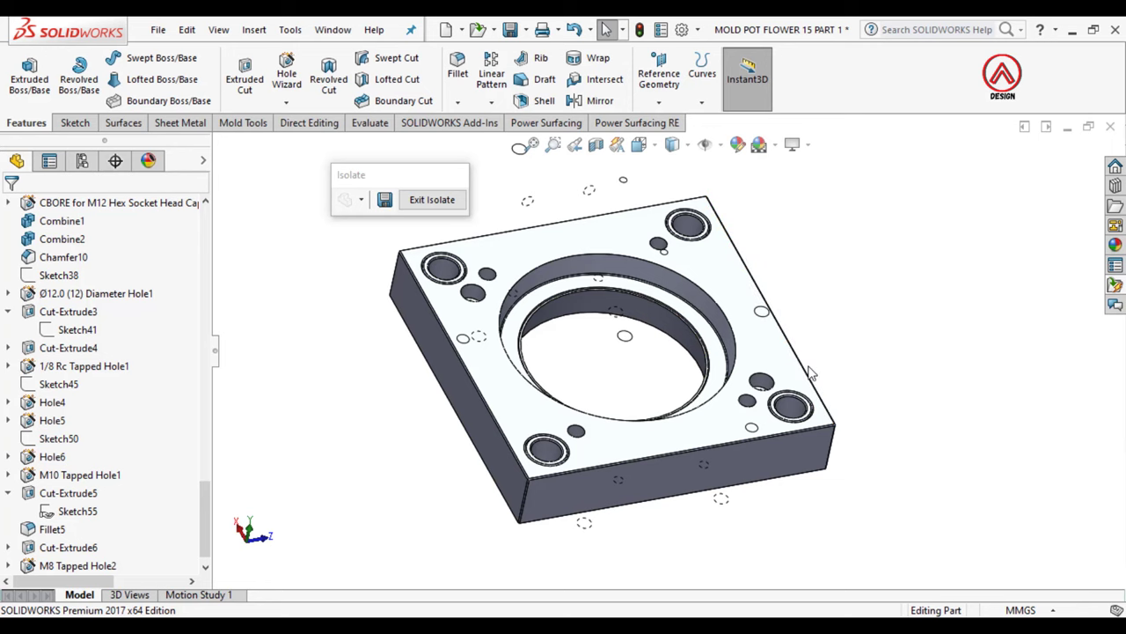
left_click(433, 200)
mouse_move(769, 322)
middle_mouse_down()
mouse_move(759, 266)
mouse_move(722, 361)
middle_mouse_up()
Step: Hide the cavity body and isolate the flower-pot cone core
left_click(722, 334)
left_click(781, 294)
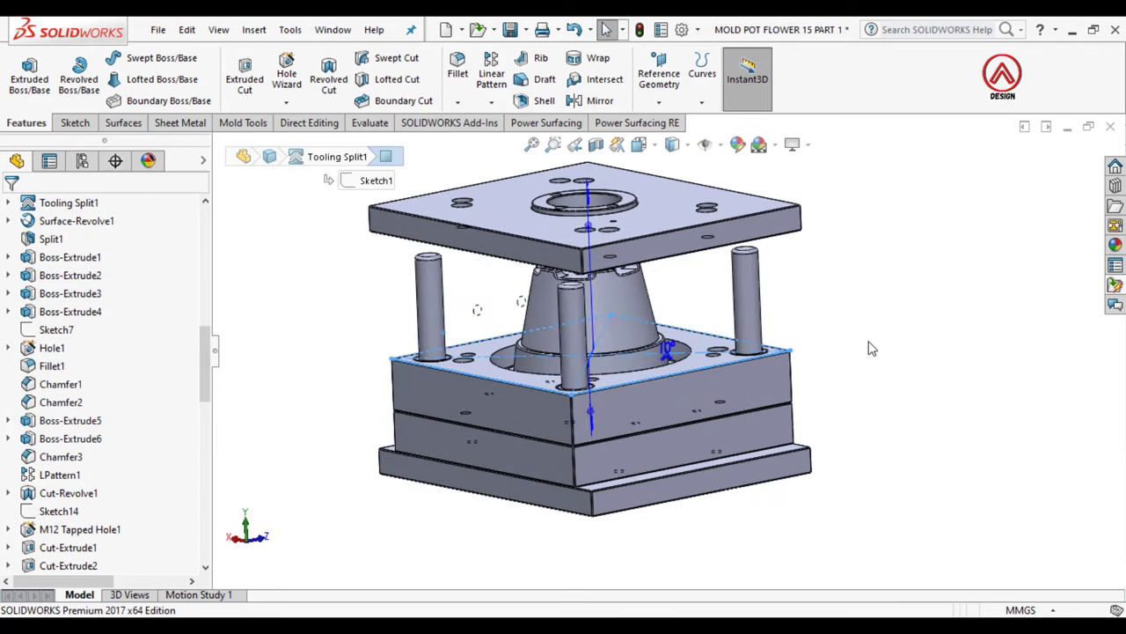
scroll(640, 336, "down", 2)
right_click(627, 258)
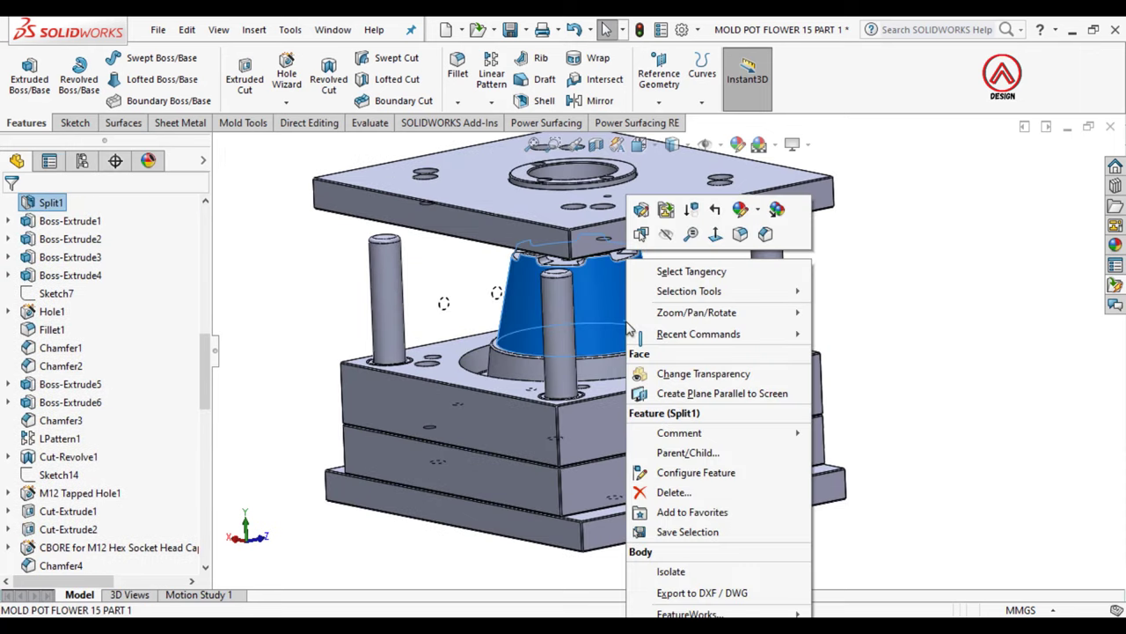
left_click(671, 571)
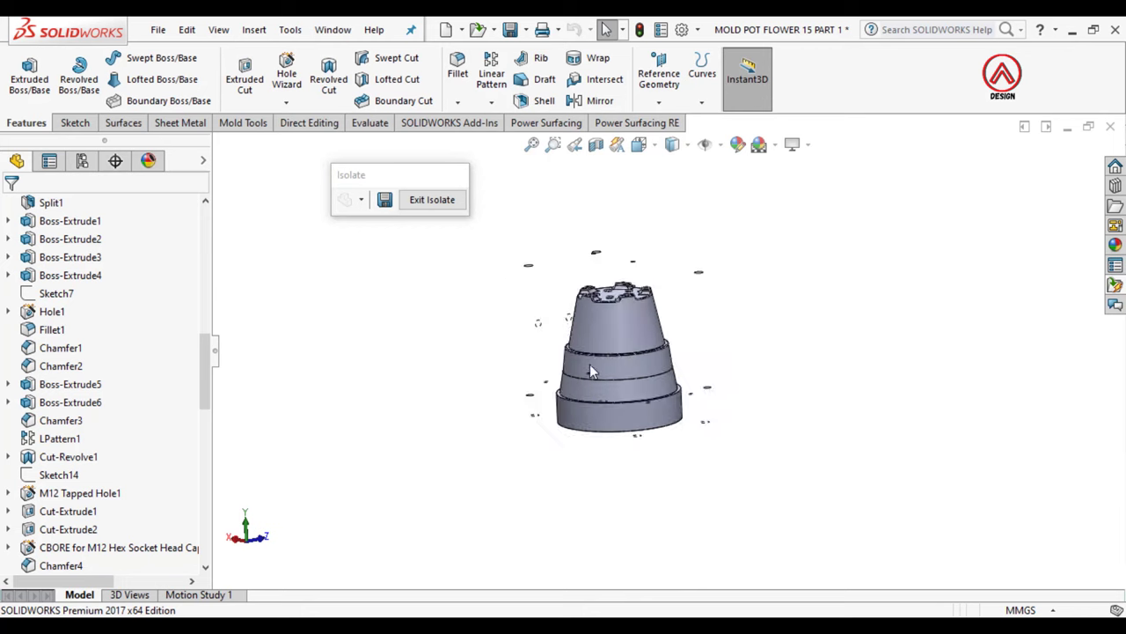
Step: View the isolated core from the Top and select the Top Plane
middle_click_drag(589, 368, 666, 383)
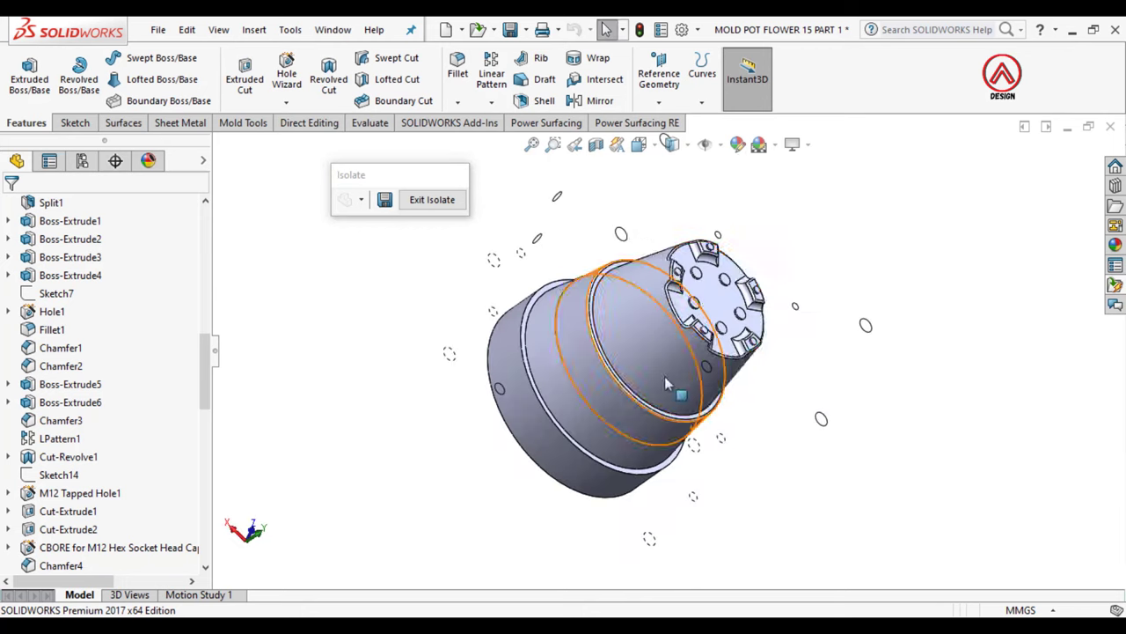
left_click(640, 148)
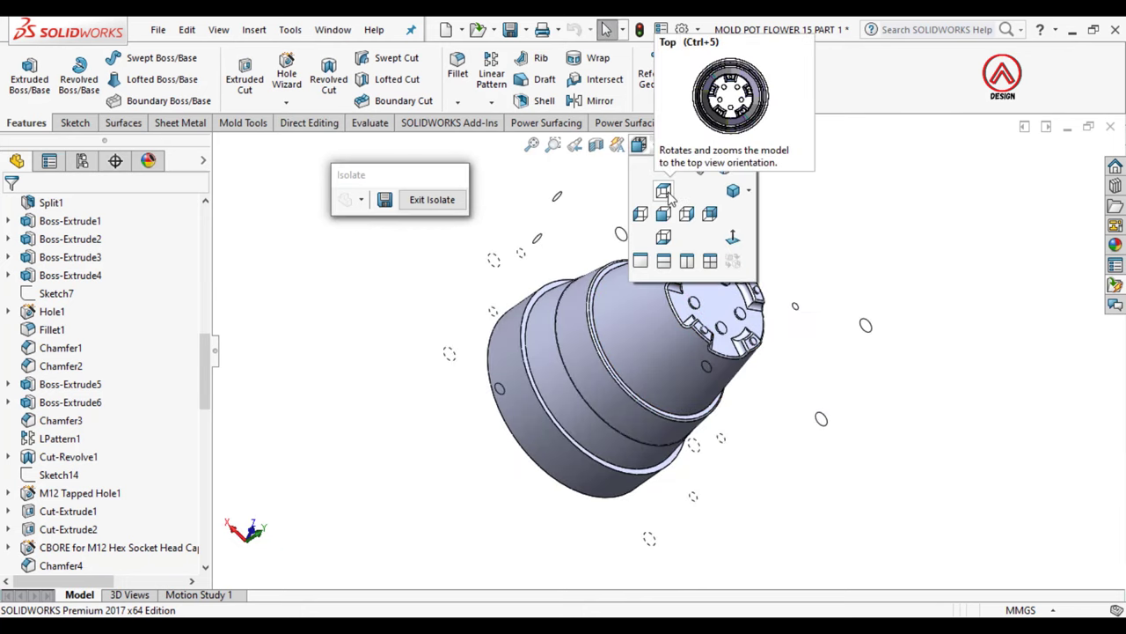
left_click(664, 192)
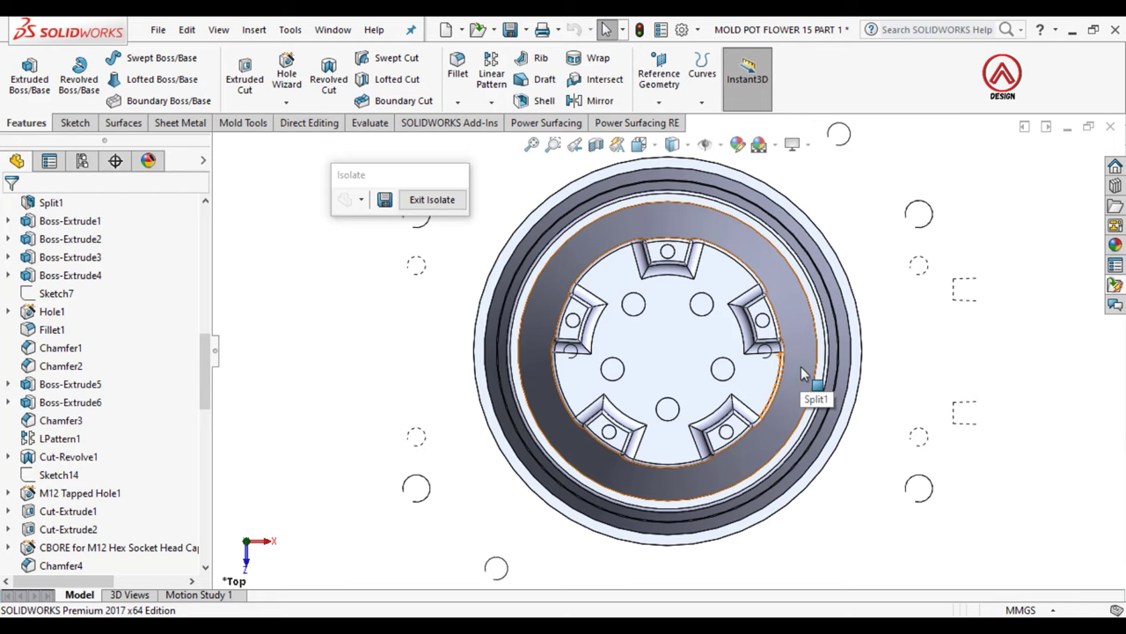
scroll(800, 368, "up", 2)
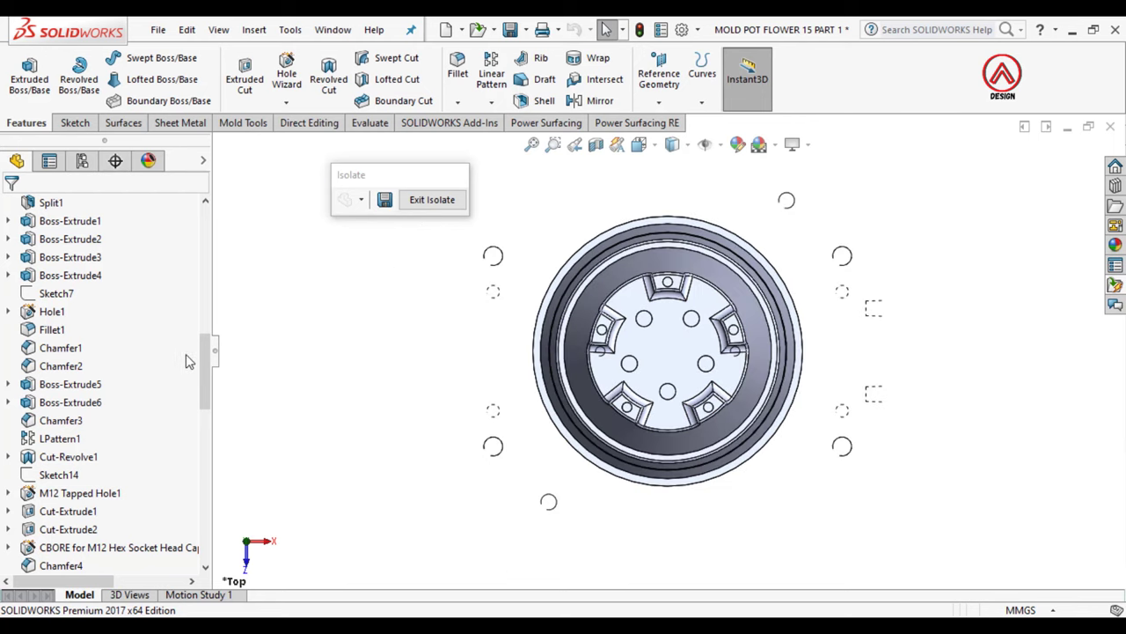
left_click_drag(204, 370, 204, 264)
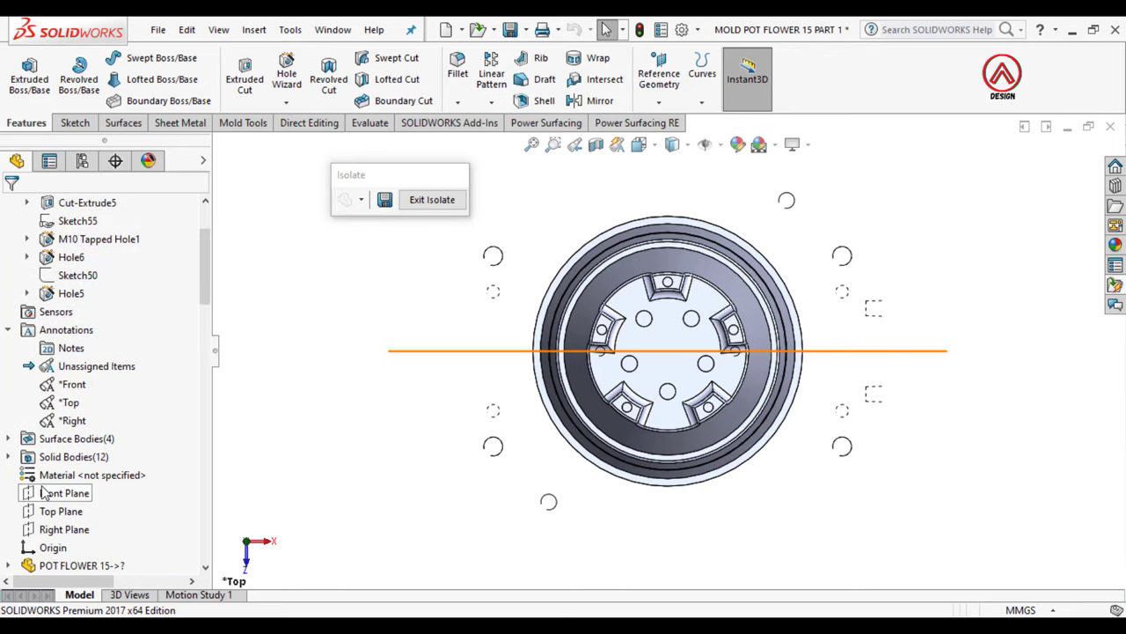
left_click(52, 511)
Step: Start a sketch on the Top Plane and draw a horizontal centerline from the origin
left_click(56, 484)
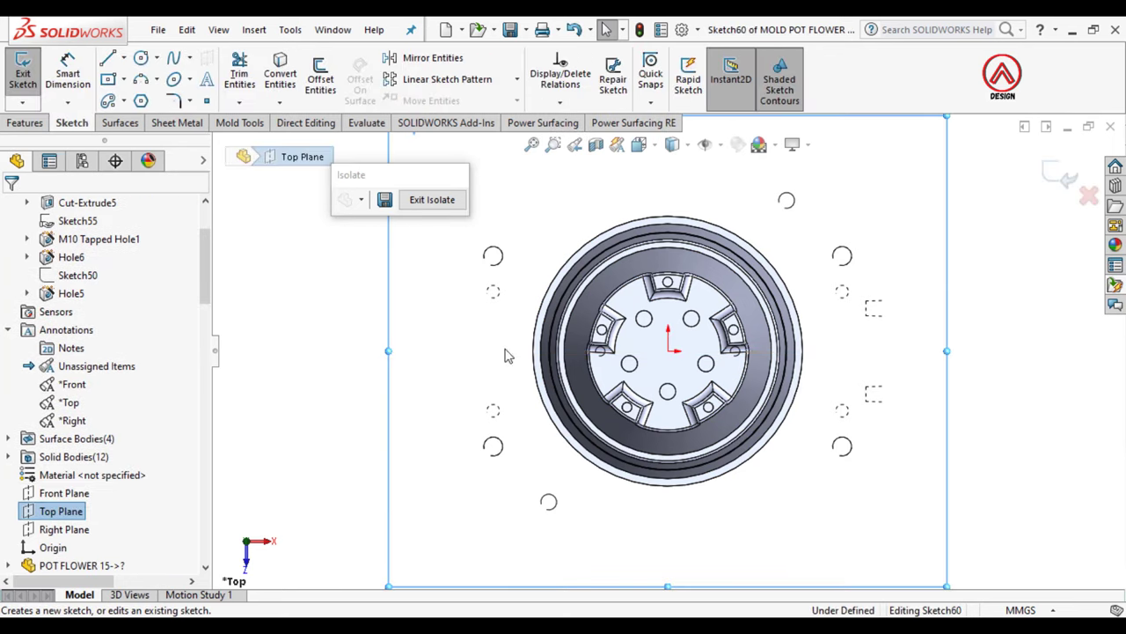
scroll(691, 203, "down", 2)
scroll(678, 249, "up", 2)
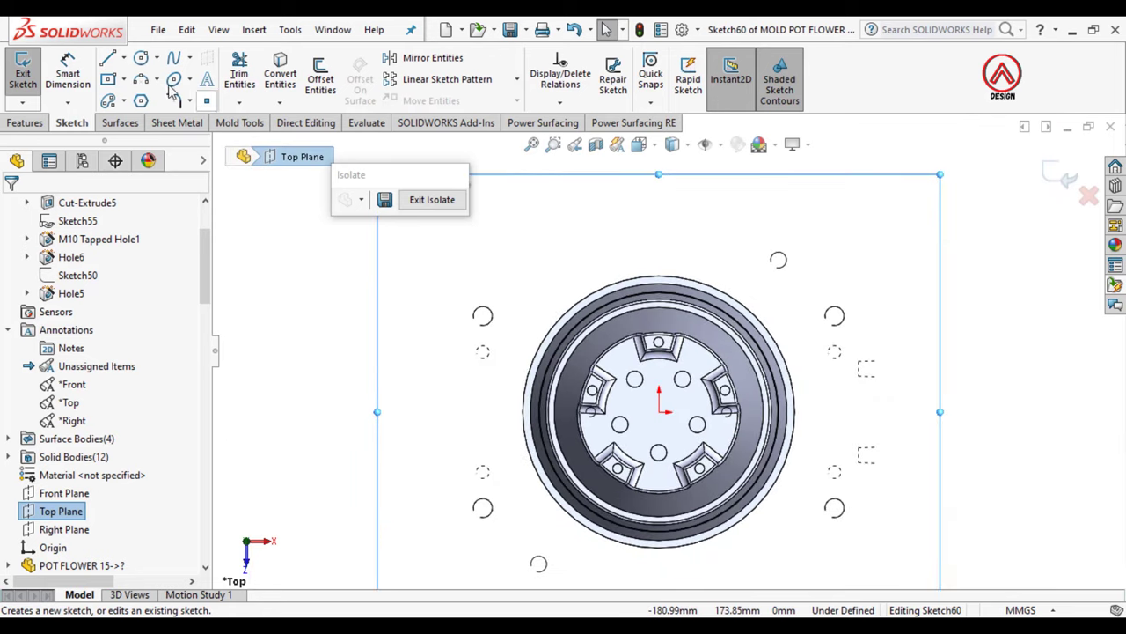
left_click(124, 58)
left_click(132, 97)
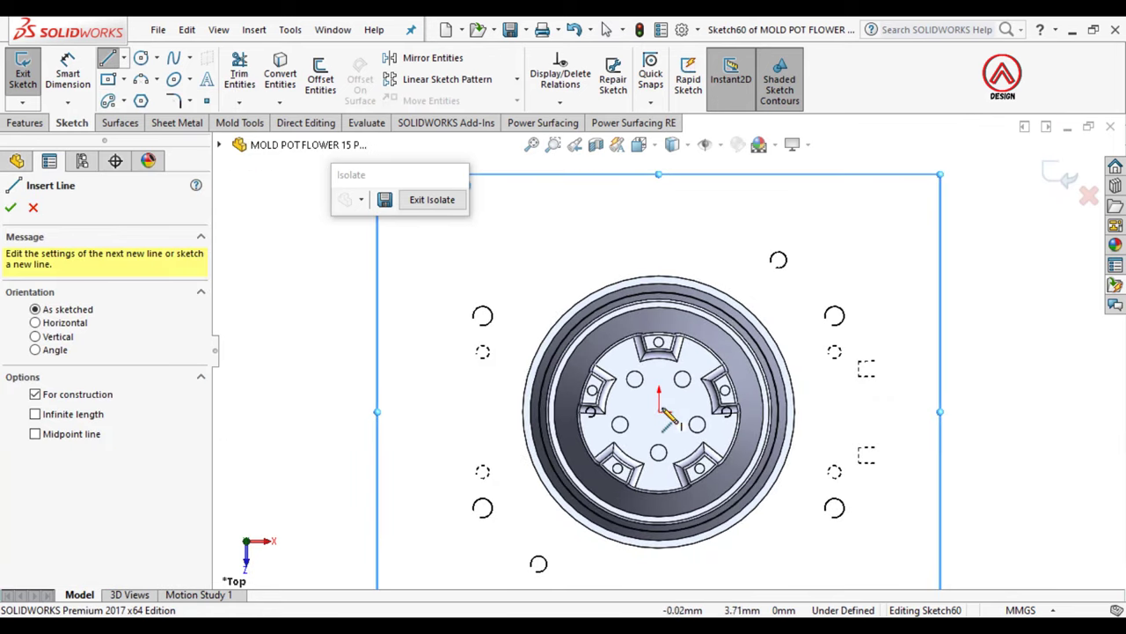
left_click(659, 411)
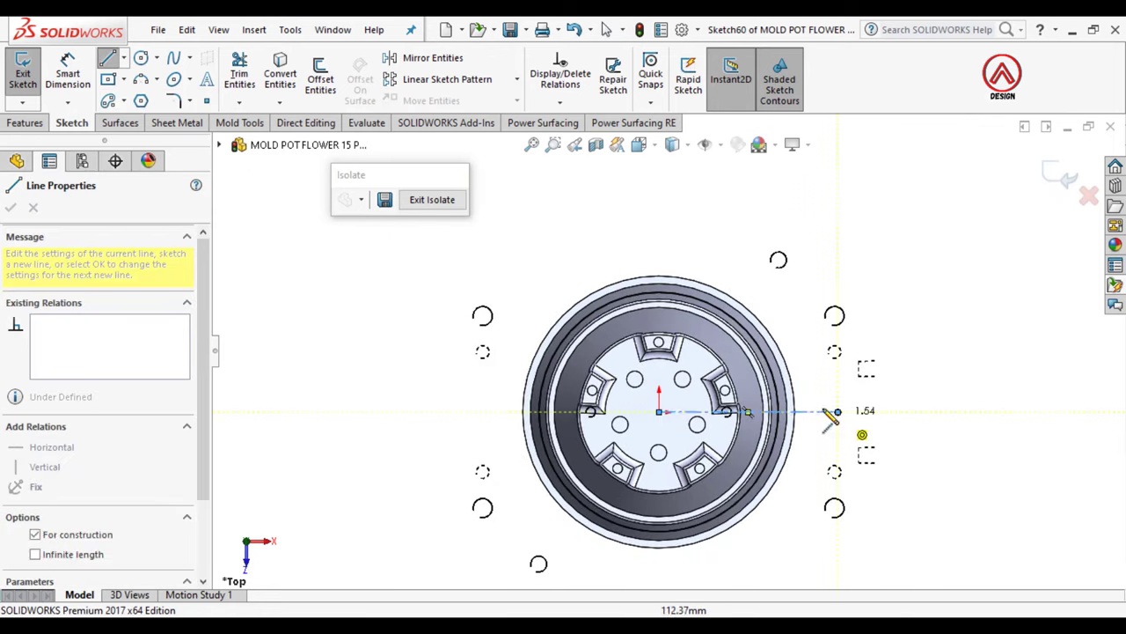
left_click(837, 411)
left_click(606, 29)
Step: Draw a corner rectangle above the core
left_click(110, 80)
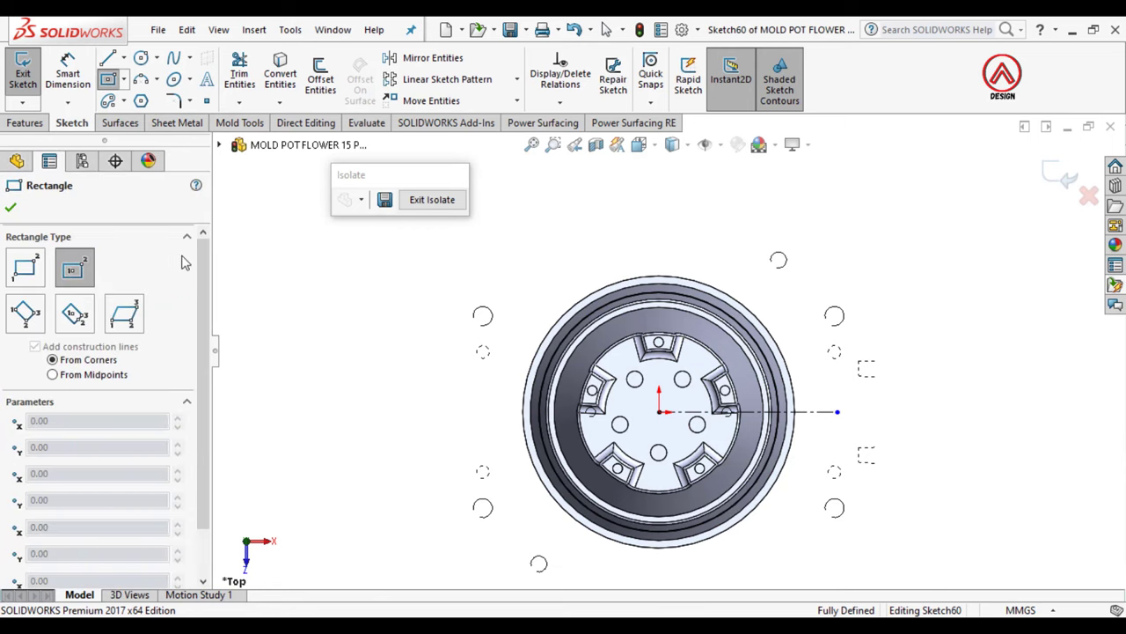
left_click(24, 277)
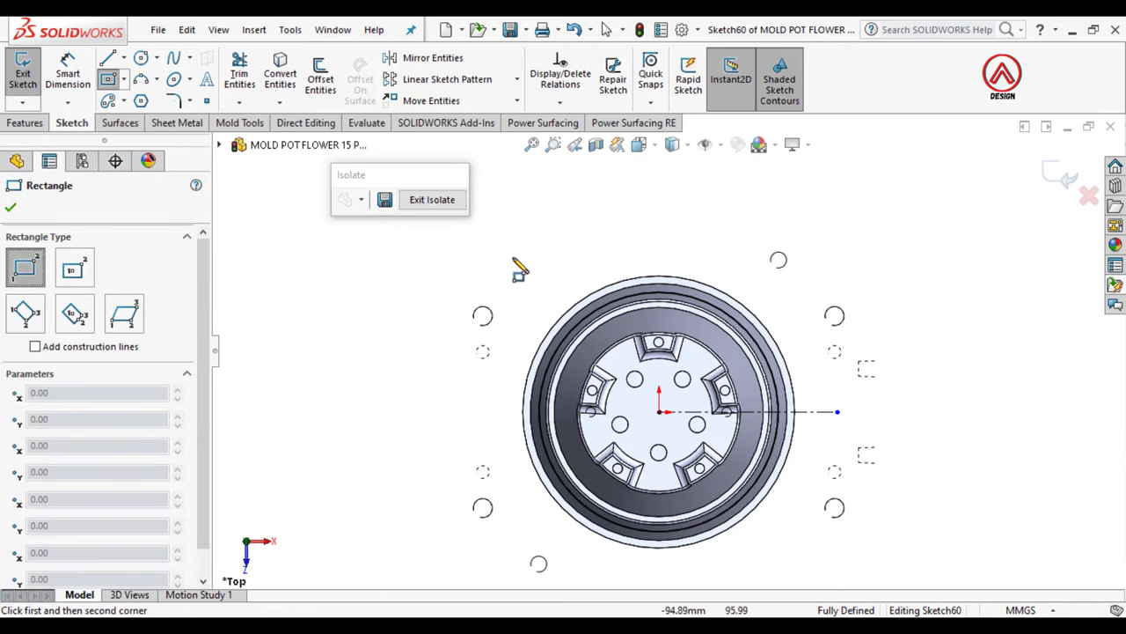
left_click(522, 243)
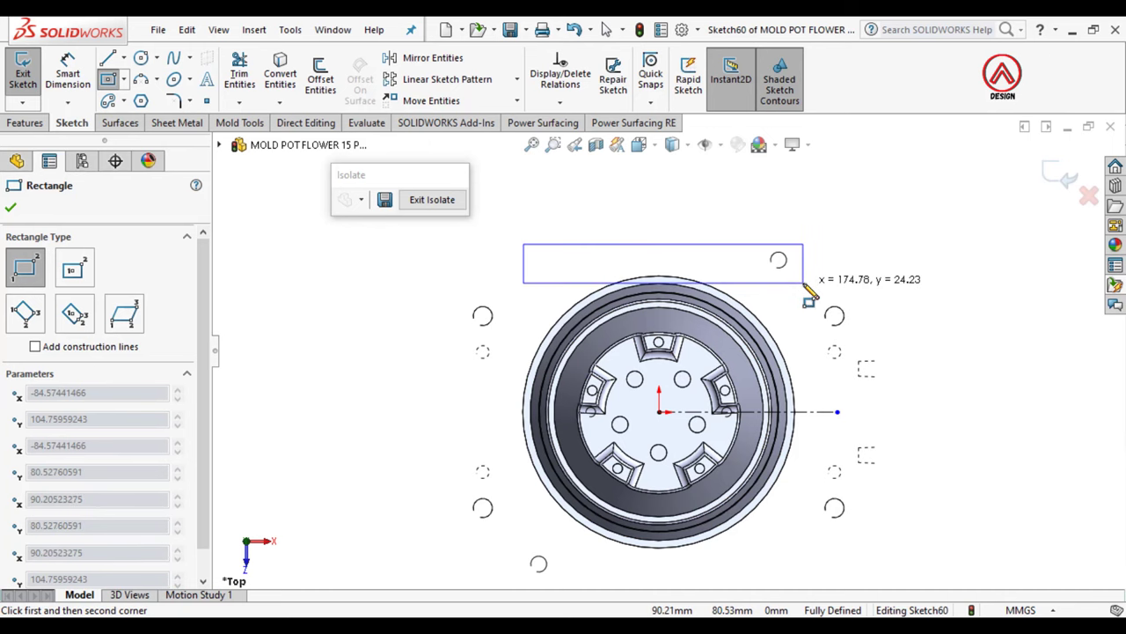
left_click(803, 282)
scroll(767, 291, "down", 2)
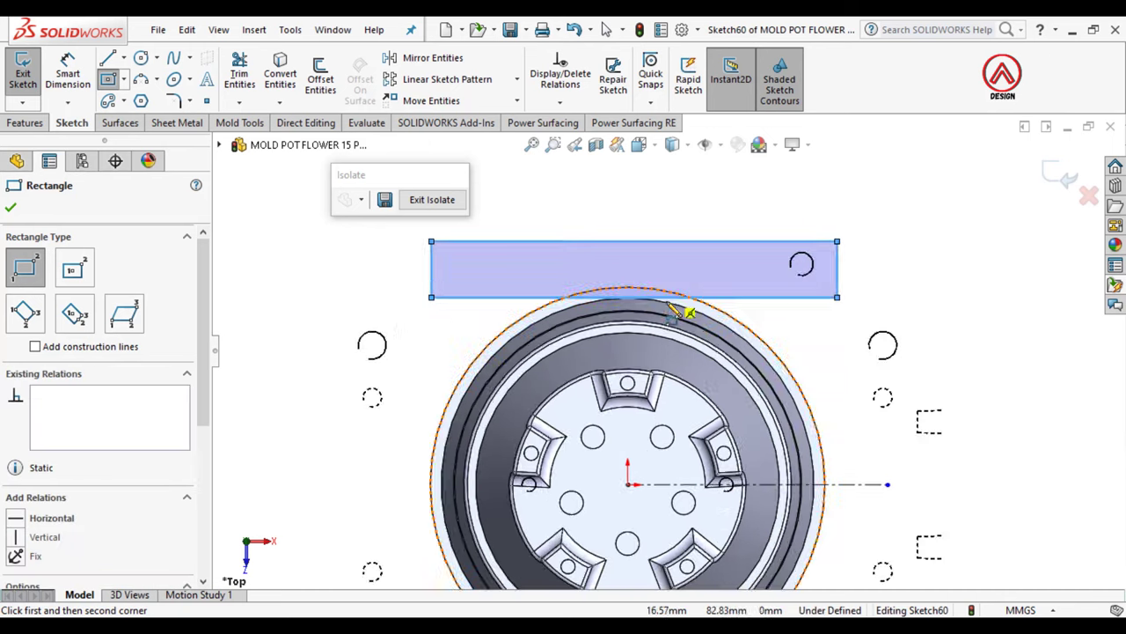
key("Escape")
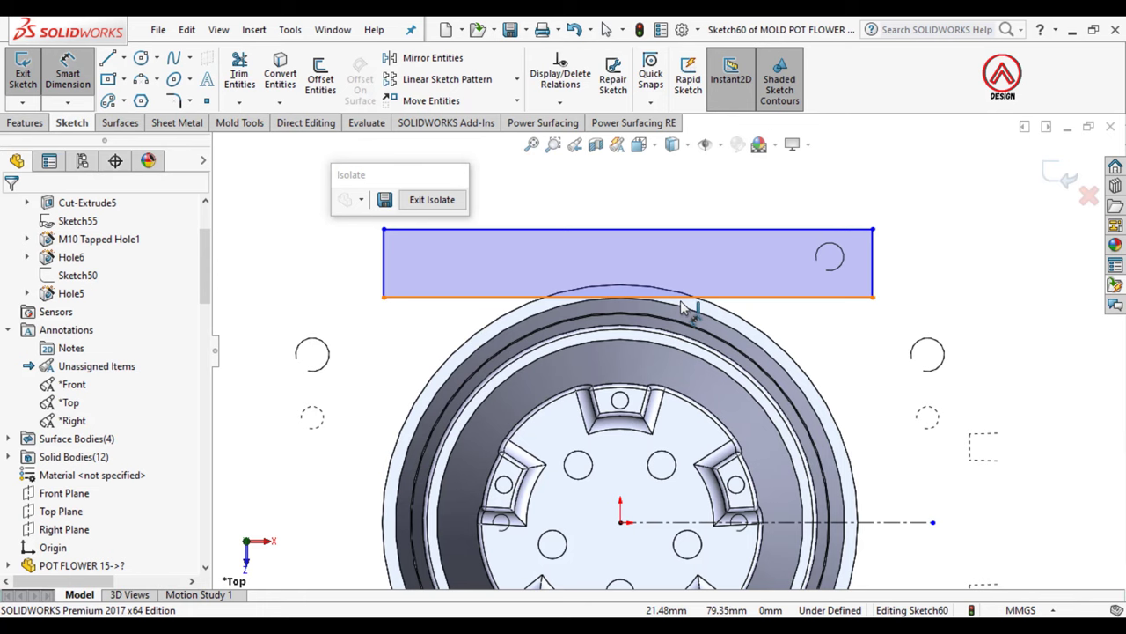
Step: Dimension the rectangle's bottom edge 80.5 mm from the centerline
left_click(682, 299)
left_click(775, 522)
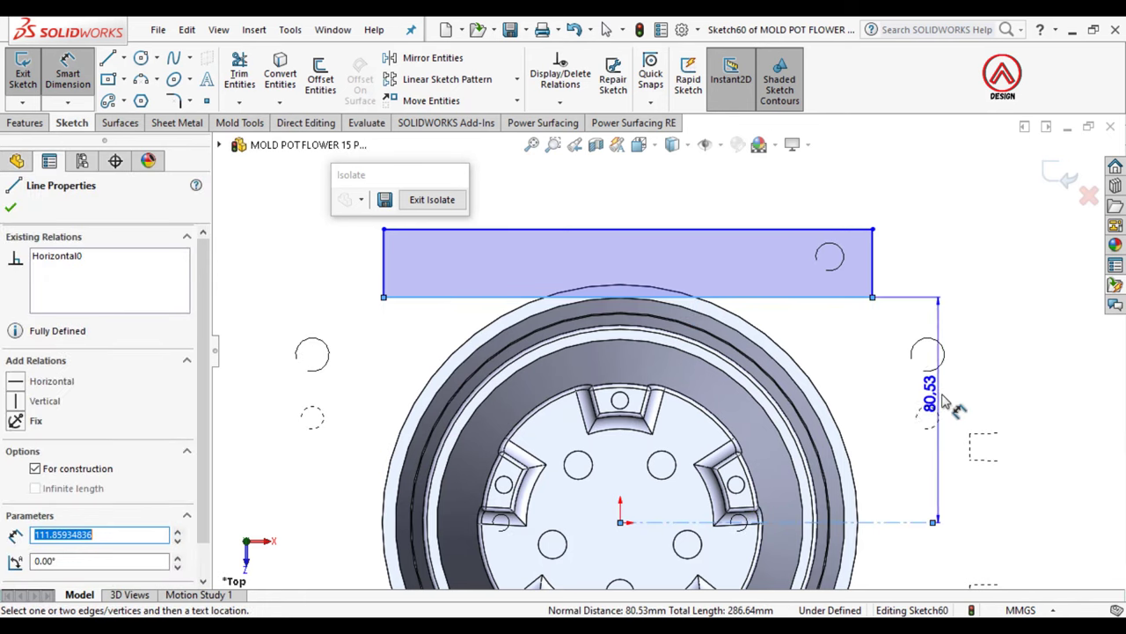
left_click(978, 402)
type("80")
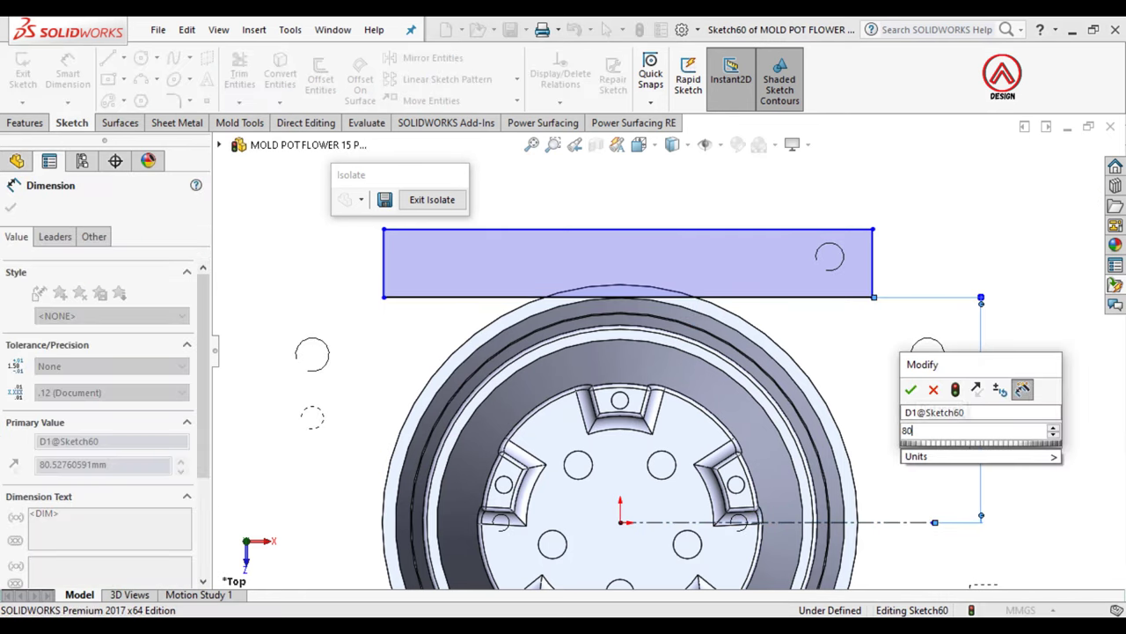
type(".5")
key("Return")
scroll(639, 298, "down", 2)
scroll(640, 297, "down", 2)
scroll(639, 327, "up", 3)
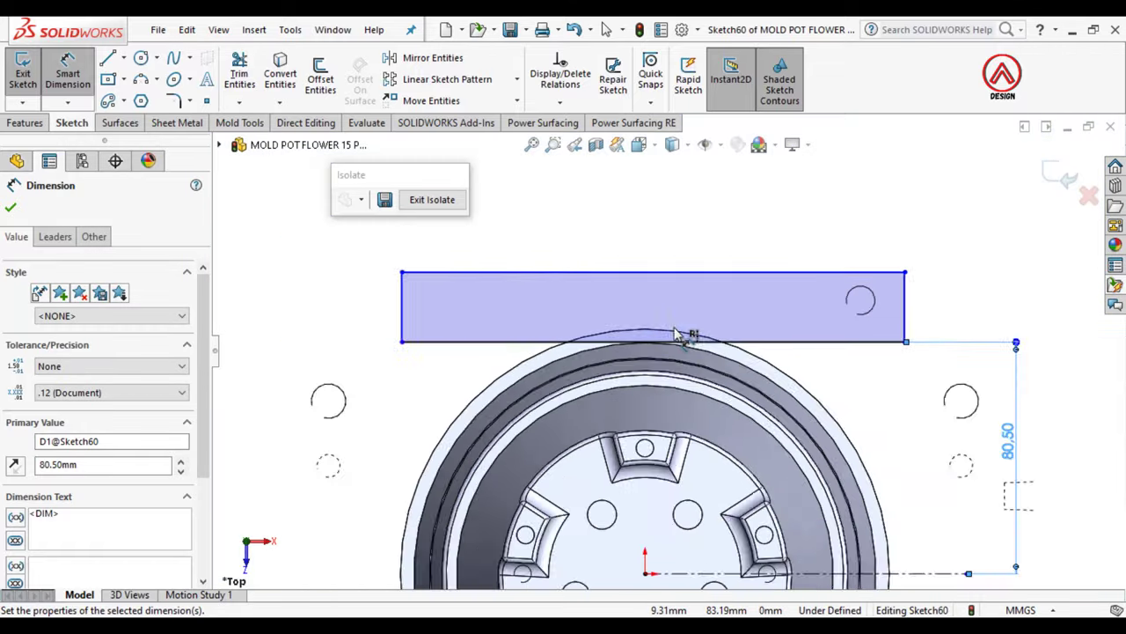
scroll(726, 376, "up", 2)
left_click(891, 375)
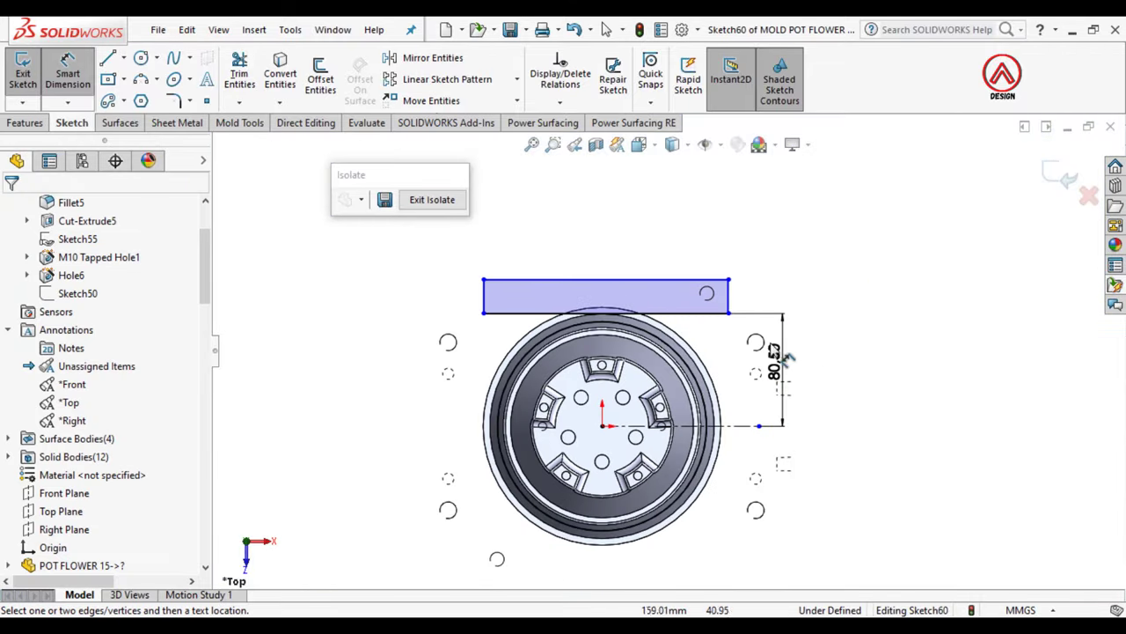
Step: Mirror the rectangle about the centerline to the other side of the core
left_click(423, 61)
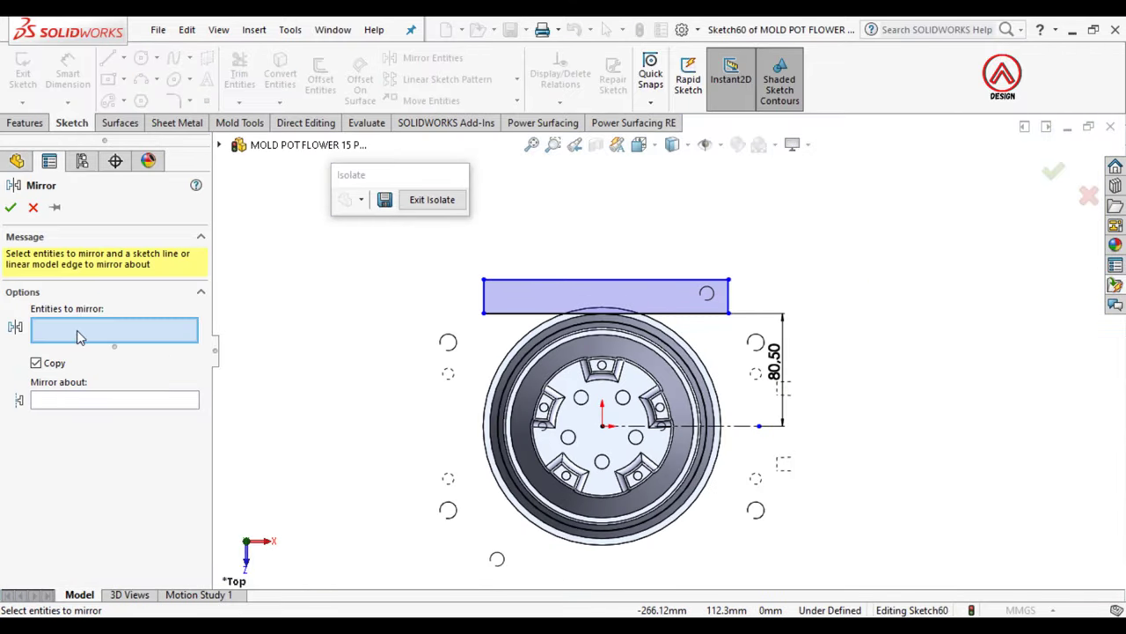
left_click(594, 298)
left_click(50, 442)
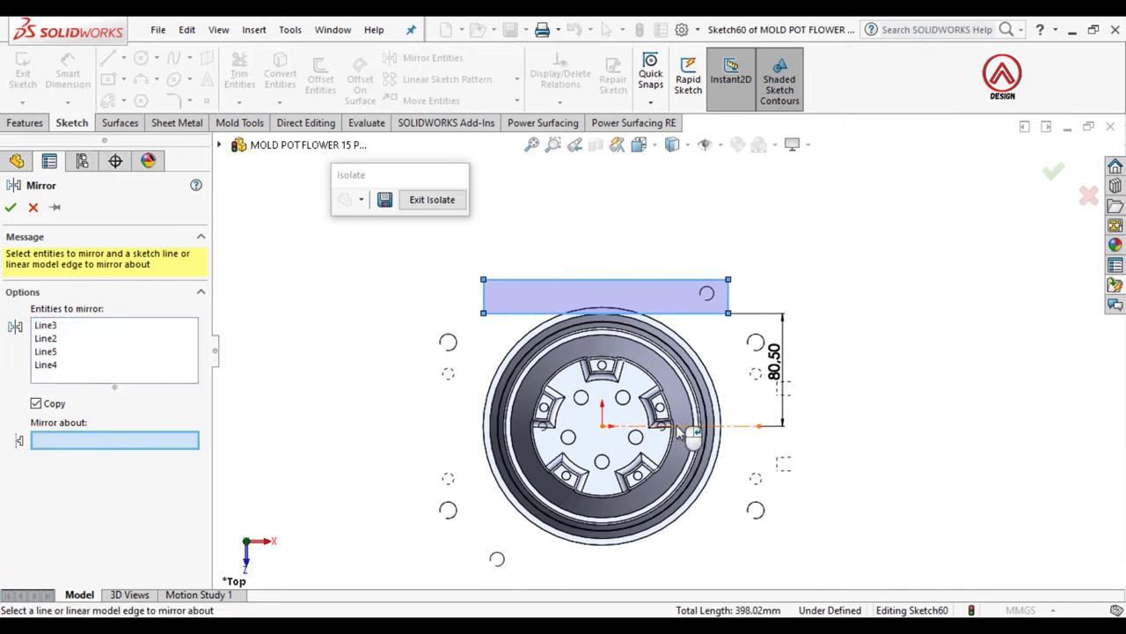
left_click(727, 427)
left_click(11, 207)
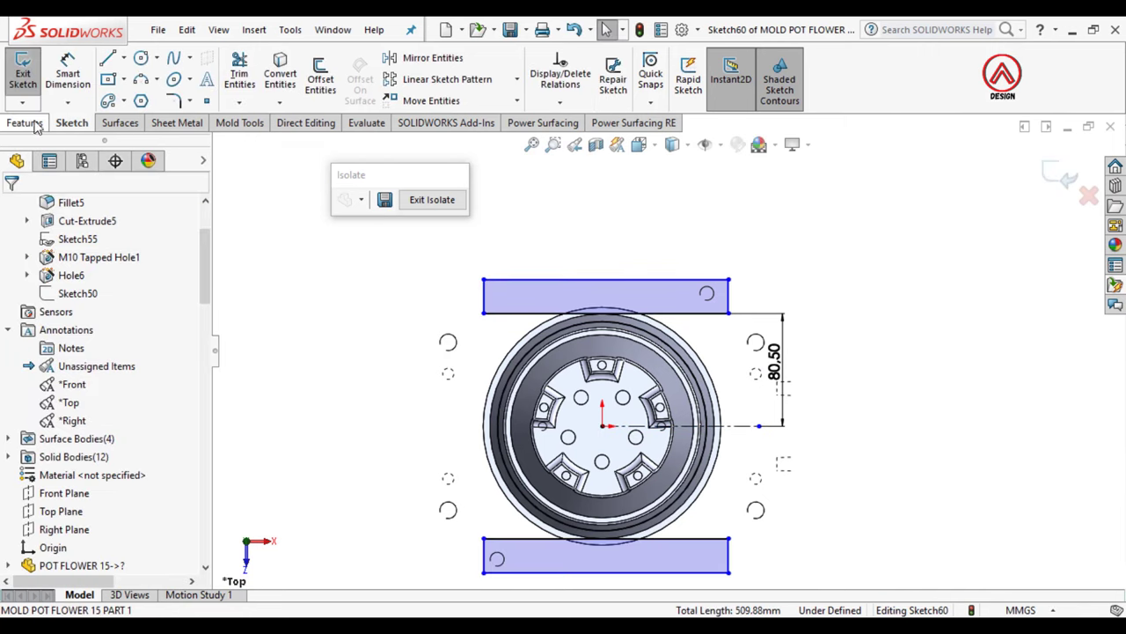
Step: Start a Split feature from Insert > Features using Sketch60 as the trim tool
left_click(253, 29)
left_click(233, 126)
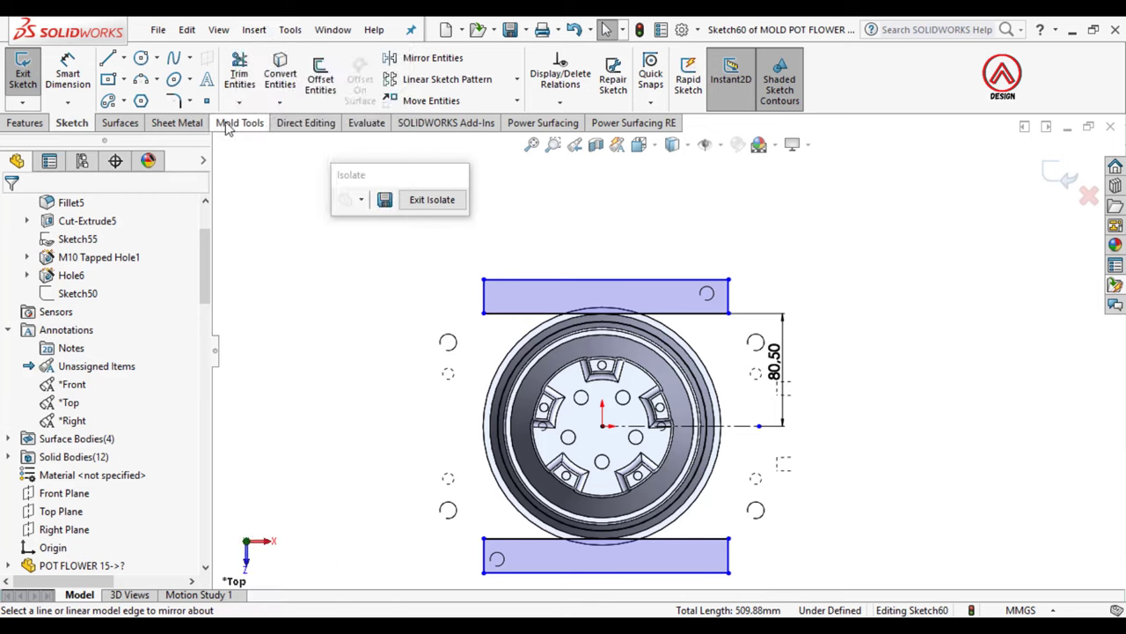
left_click(233, 126)
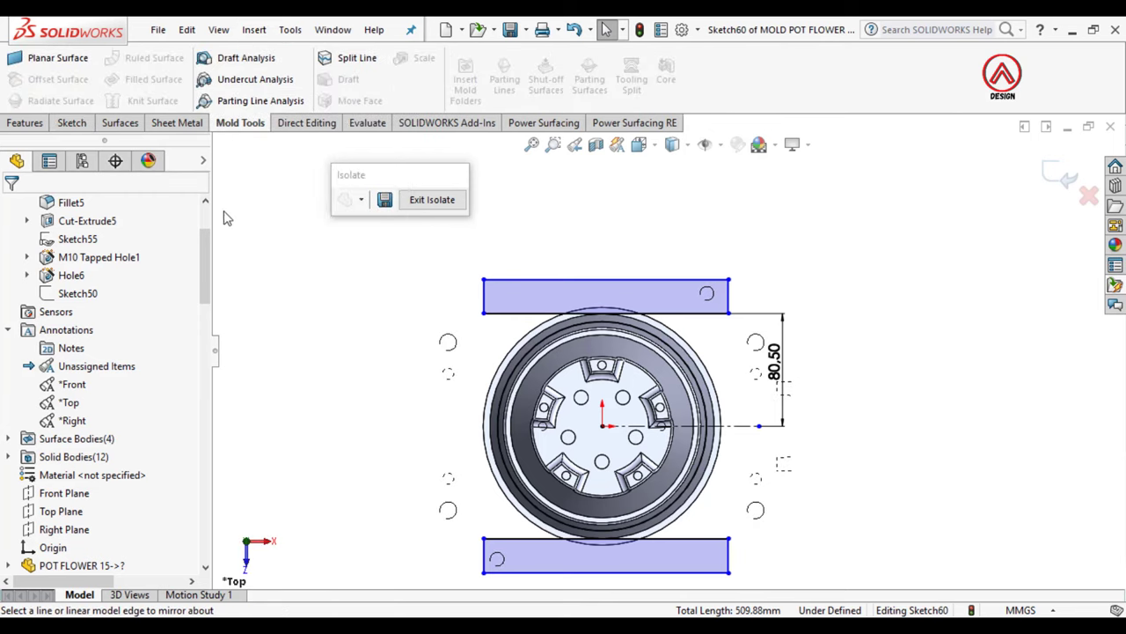
left_click(263, 32)
mouse_move(282, 109)
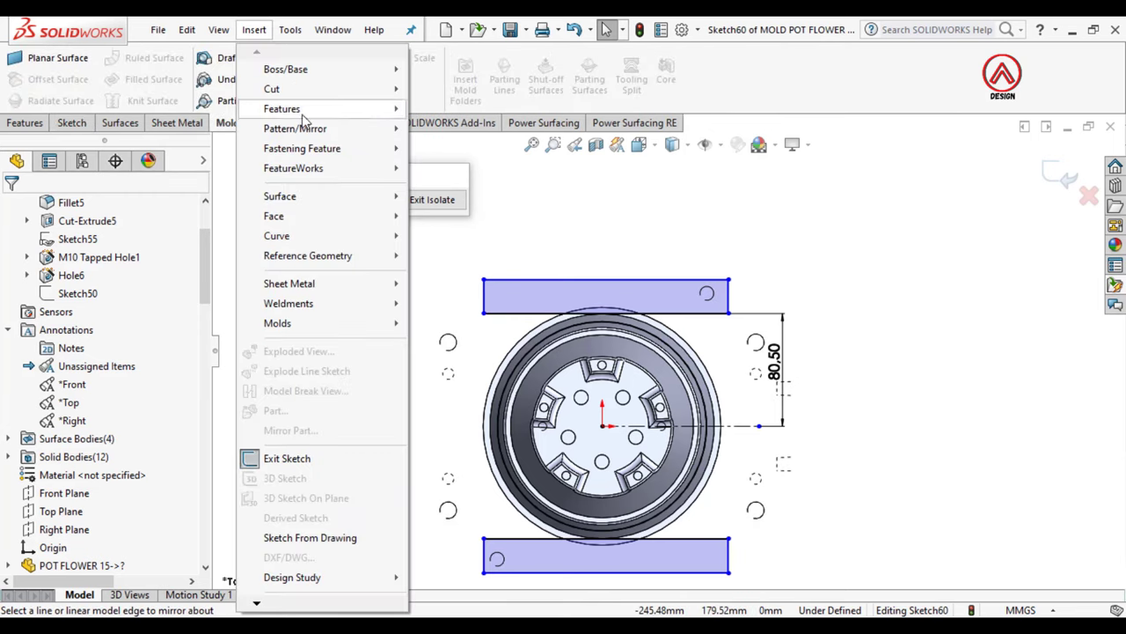
left_click(444, 502)
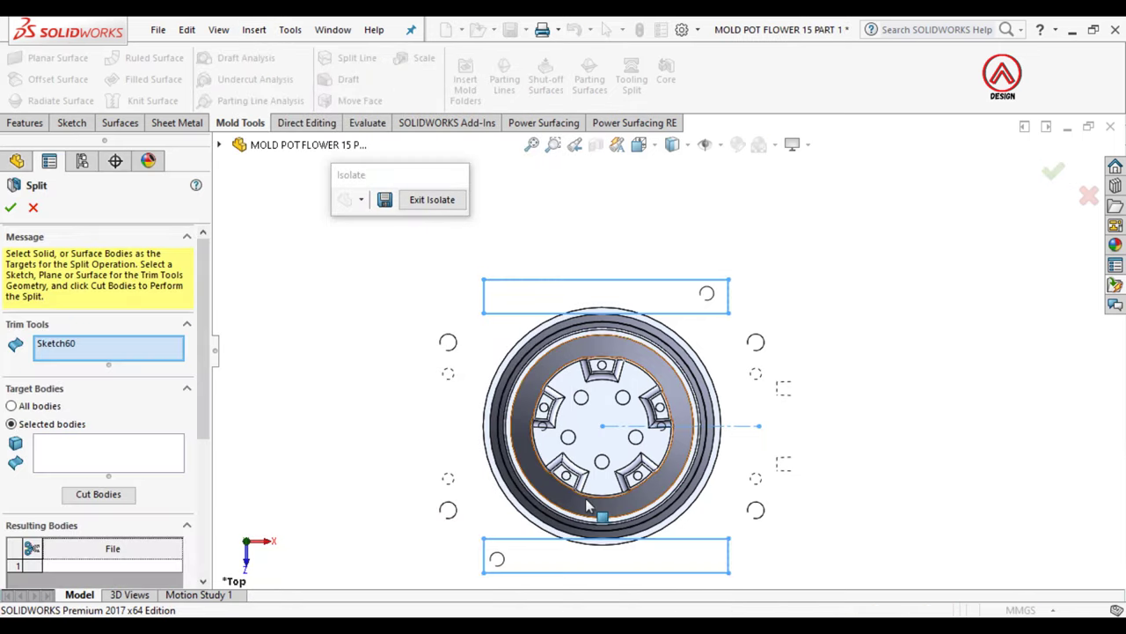
mouse_move(596, 513)
middle_mouse_down()
mouse_move(563, 292)
mouse_move(467, 541)
middle_mouse_up()
Step: Cut the pot core body and keep all three resulting bodies
left_click(93, 458)
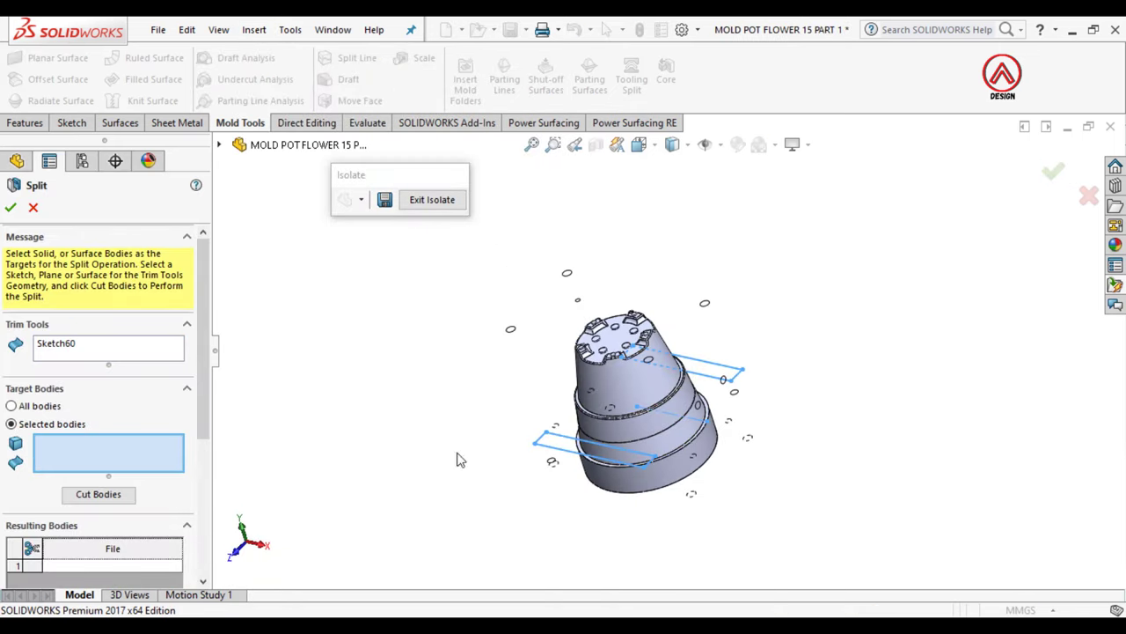
left_click(670, 449)
left_click(670, 449)
left_click(98, 495)
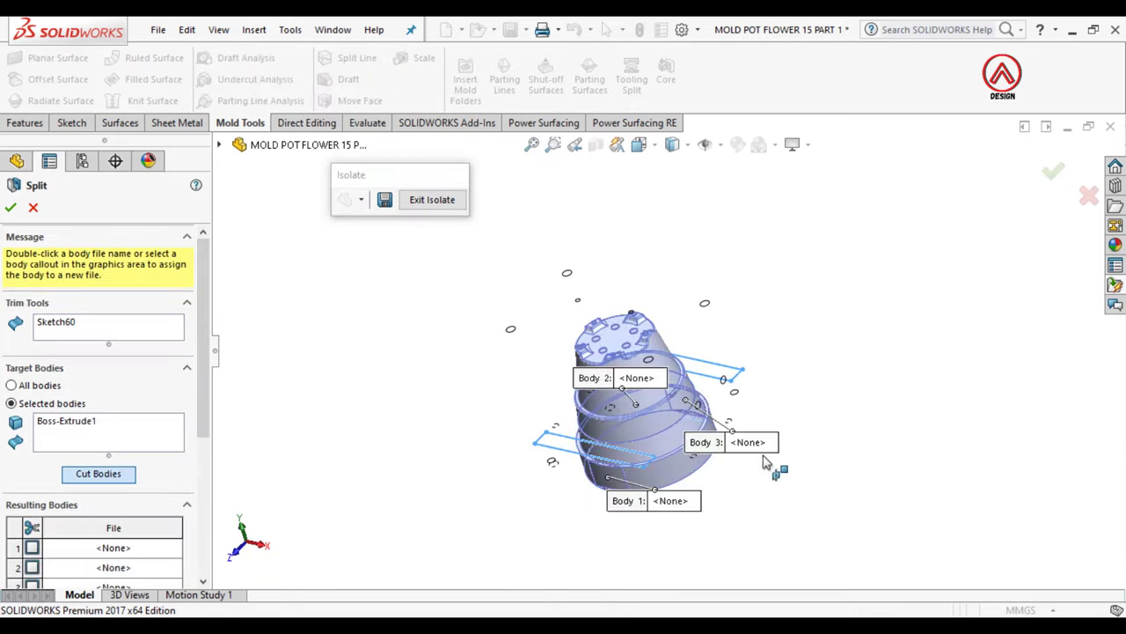
scroll(660, 525, "down", 3)
scroll(198, 452, "down", 5)
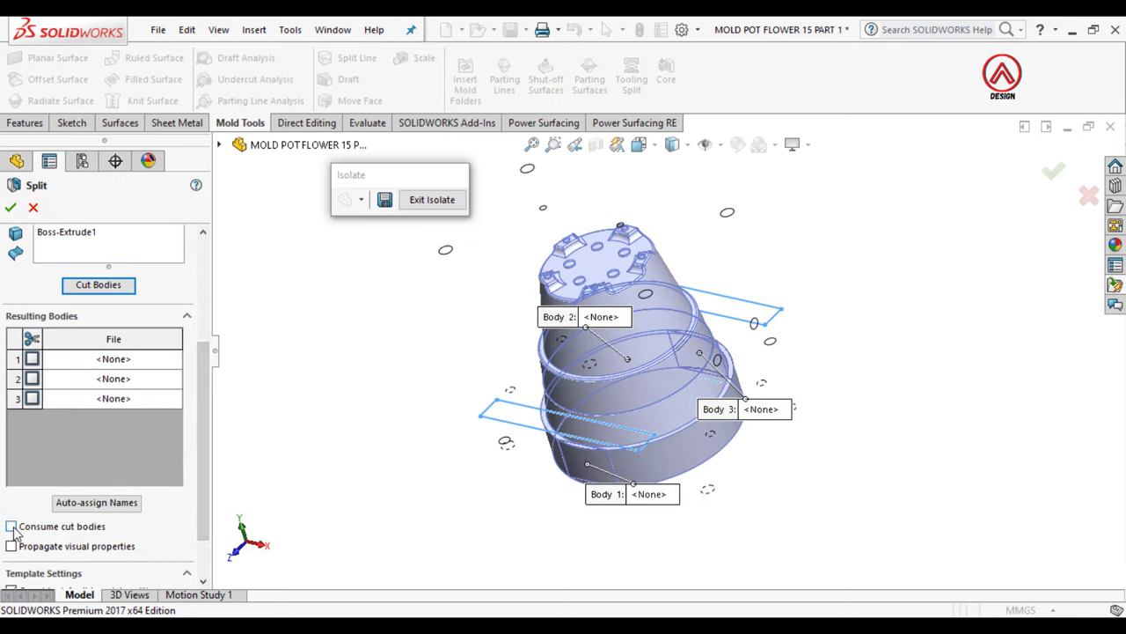
left_click(31, 337)
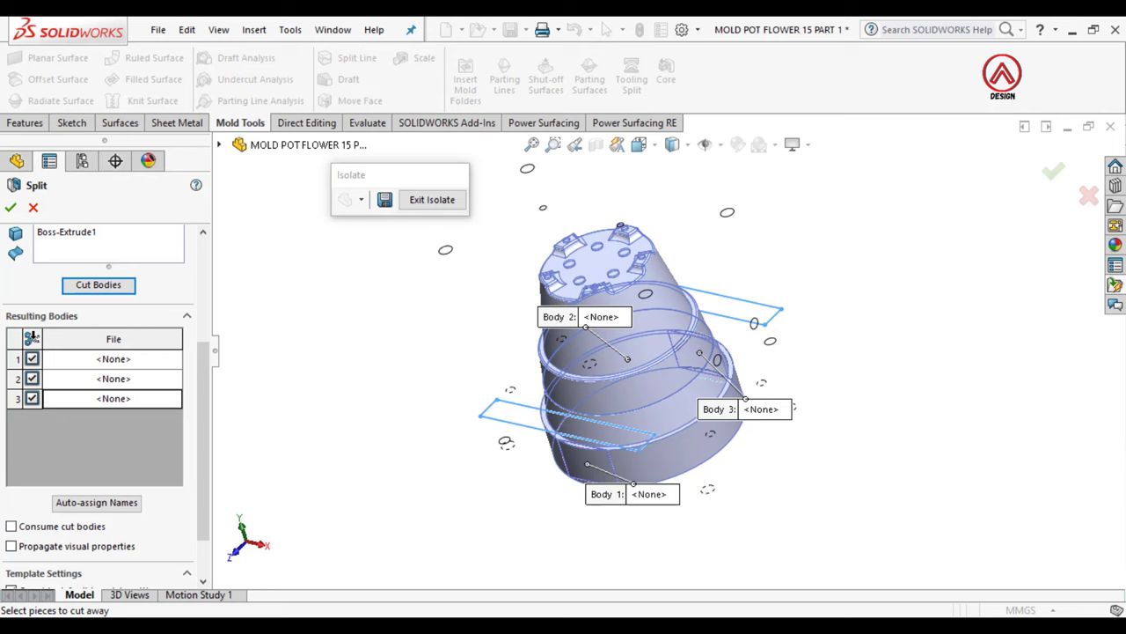
left_click(11, 208)
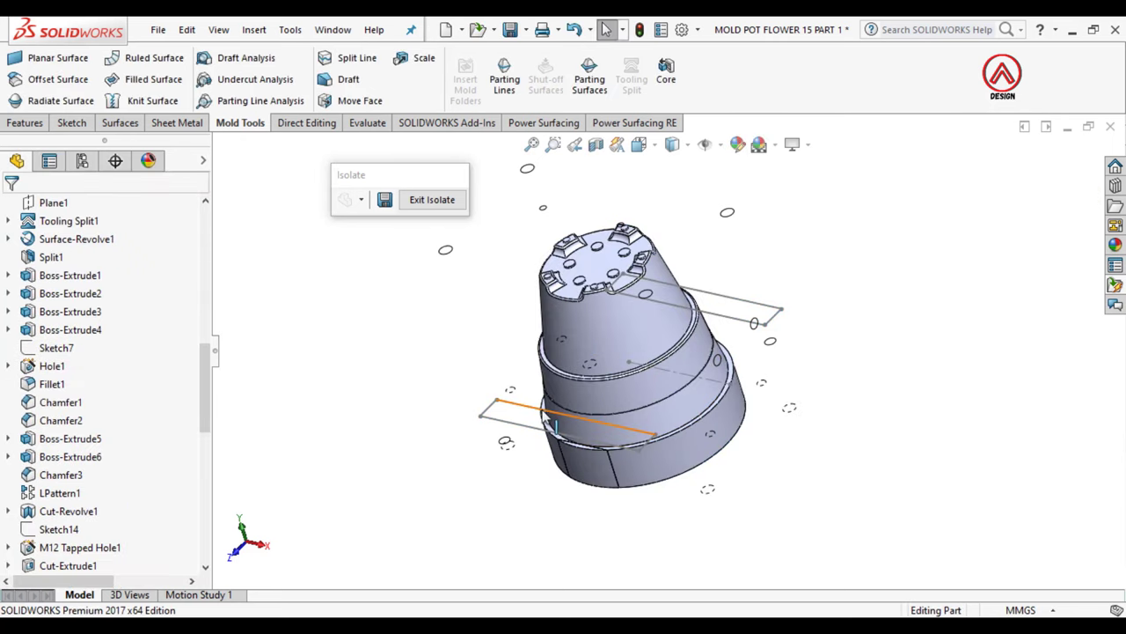
Step: Hide Sketch60 and the middle split band body
left_click(576, 378)
left_click(606, 361)
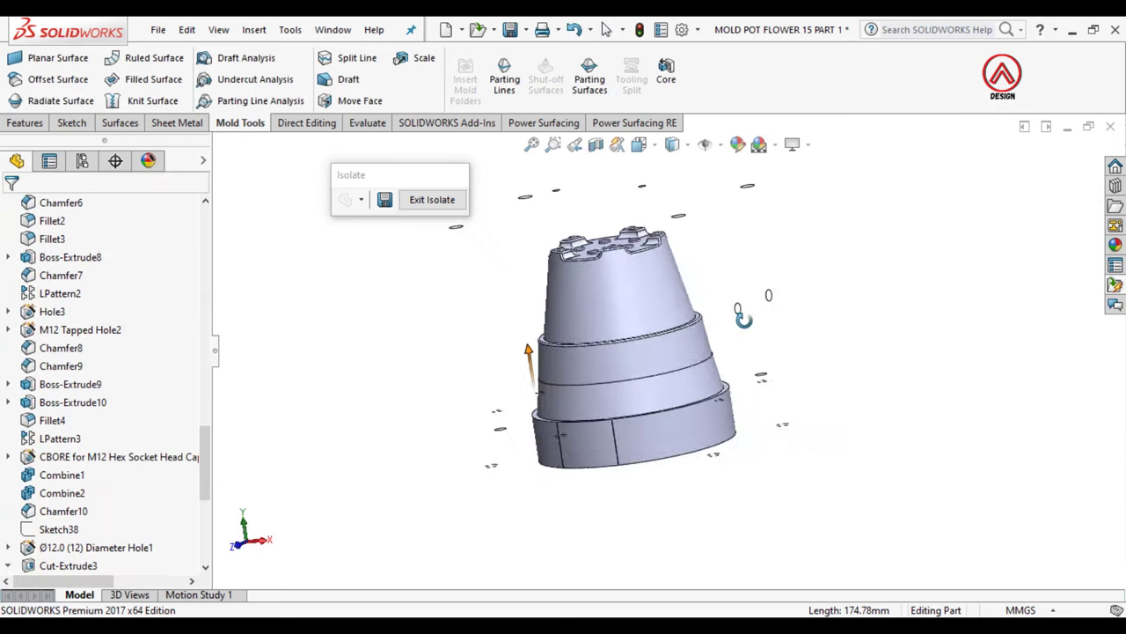
middle_click_drag(609, 374, 702, 374)
scroll(698, 370, "down", 2)
scroll(677, 387, "down", 2)
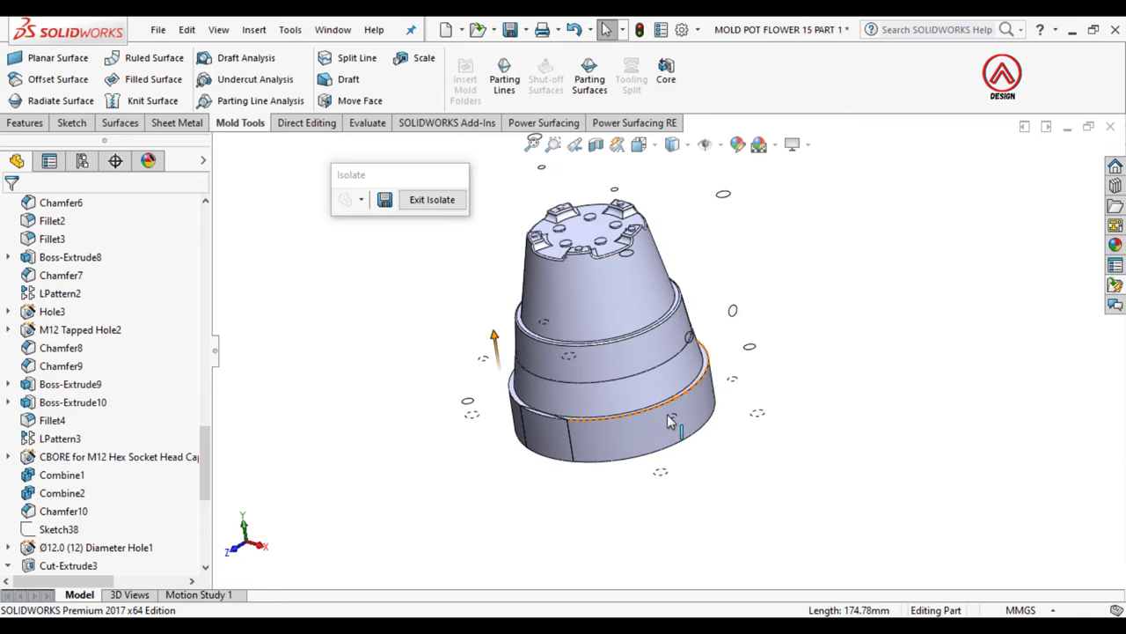
scroll(656, 405, "down", 2)
left_click(612, 392)
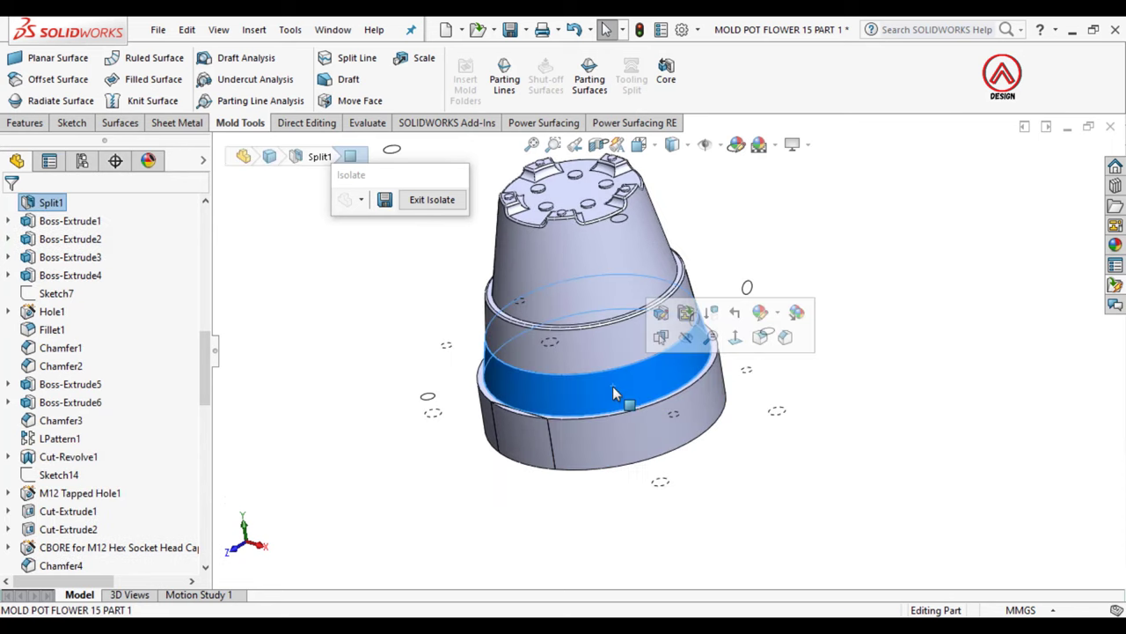
left_click(686, 339)
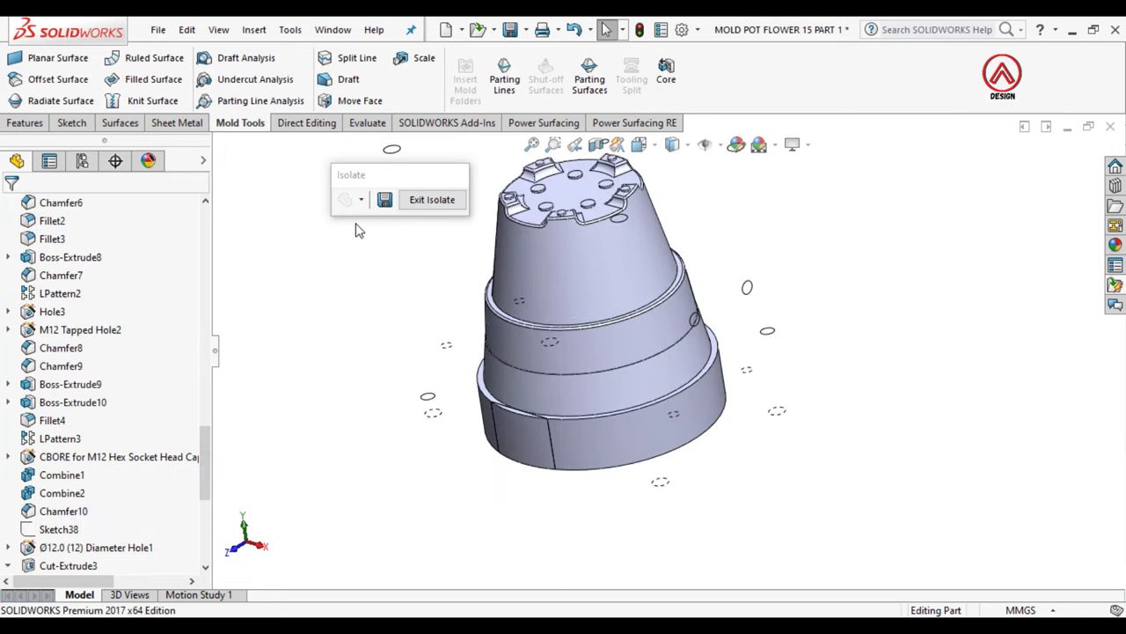
Step: Show the hidden Fillet5 plate body from the Solid Bodies list
left_click_drag(204, 445, 204, 224)
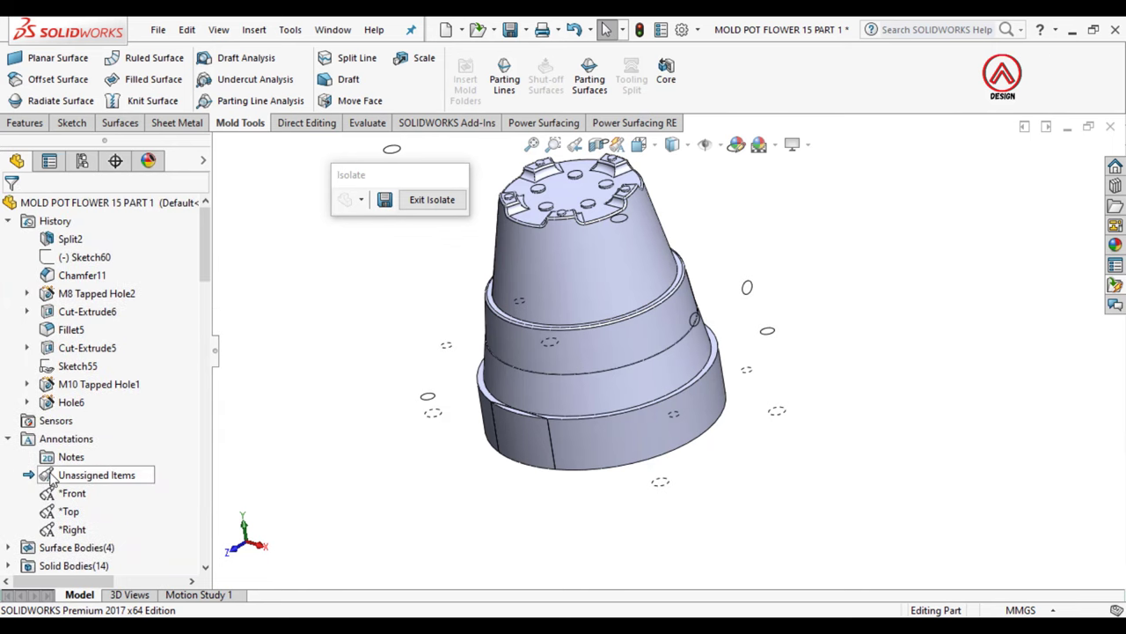
scroll(55, 457, "down", 2)
left_click(54, 438)
scroll(35, 438, "down", 2)
scroll(17, 438, "up", 3)
scroll(7, 438, "down", 2)
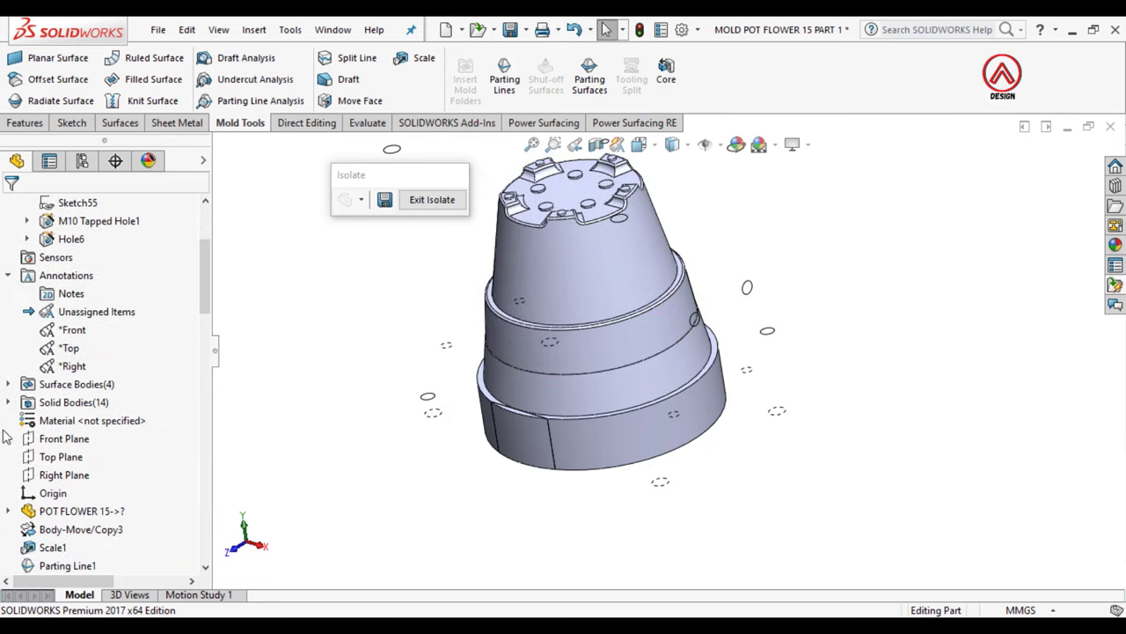
left_click(8, 402)
scroll(9, 410, "down", 2)
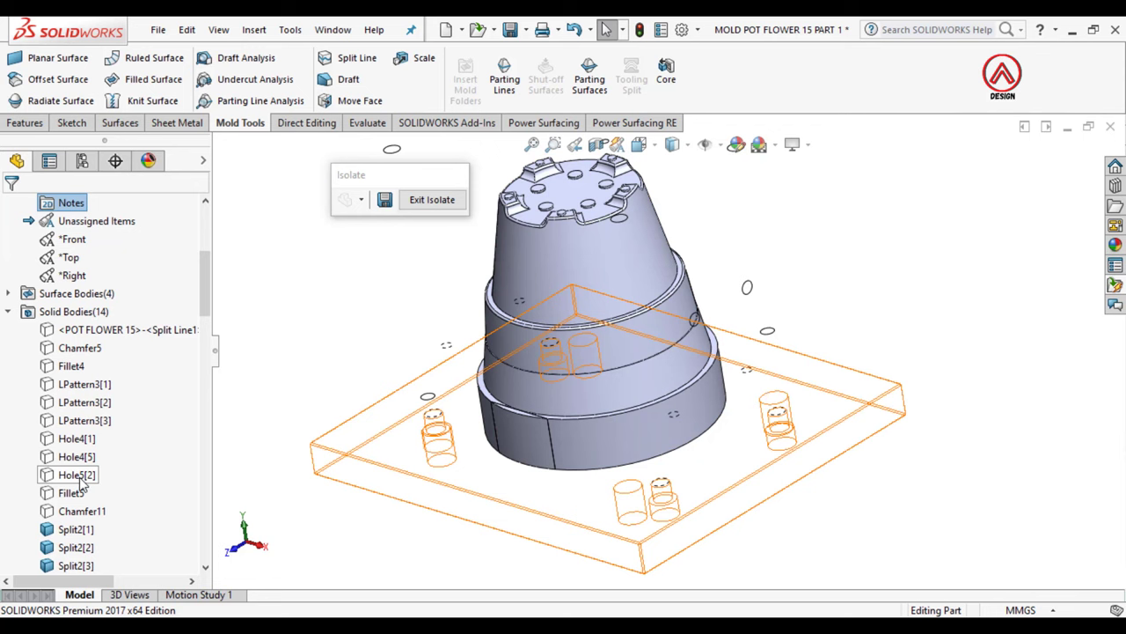
scroll(81, 491, "down", 2)
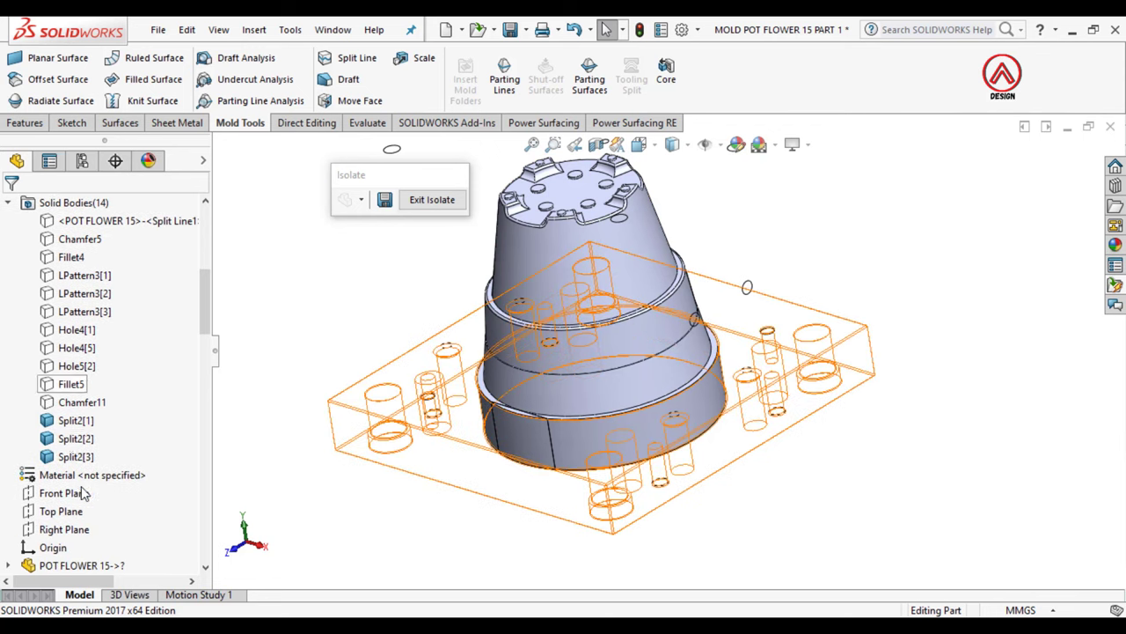
left_click(65, 410)
left_click(70, 384)
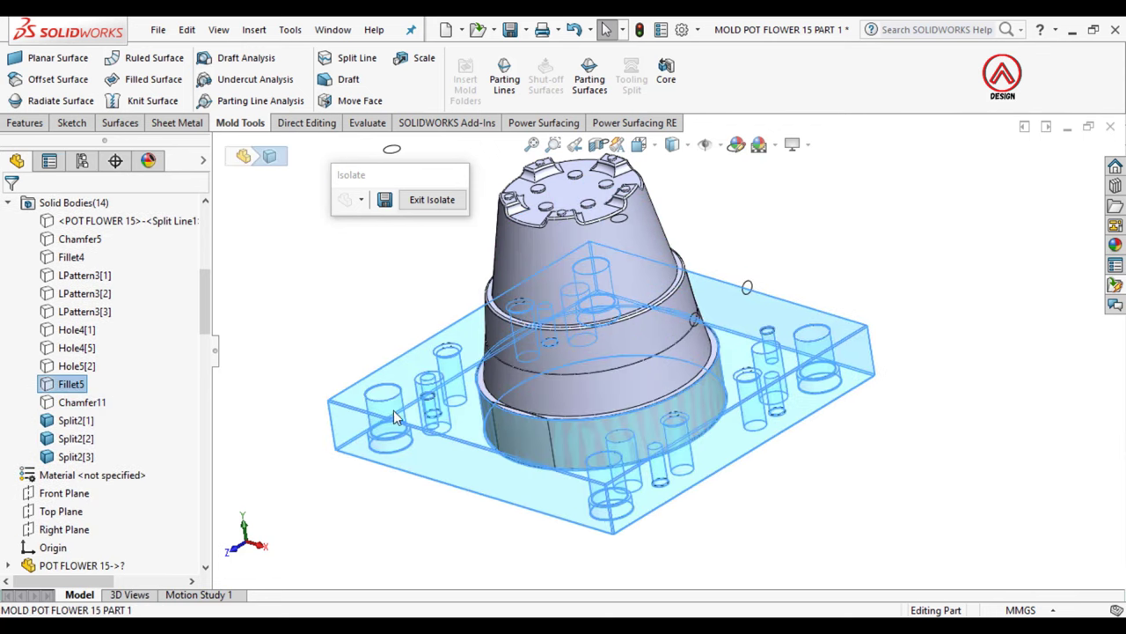
middle_click_drag(394, 410, 333, 412)
left_click(69, 383)
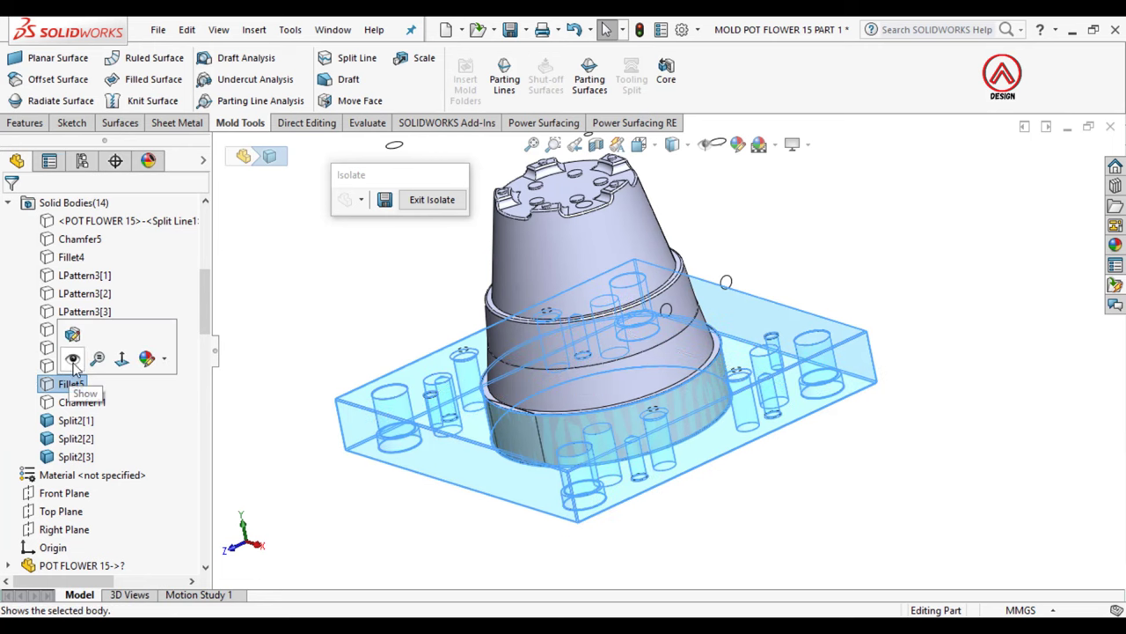
Step: Hide the remaining split pot body so only the plate is visible
scroll(666, 366, "down", 3)
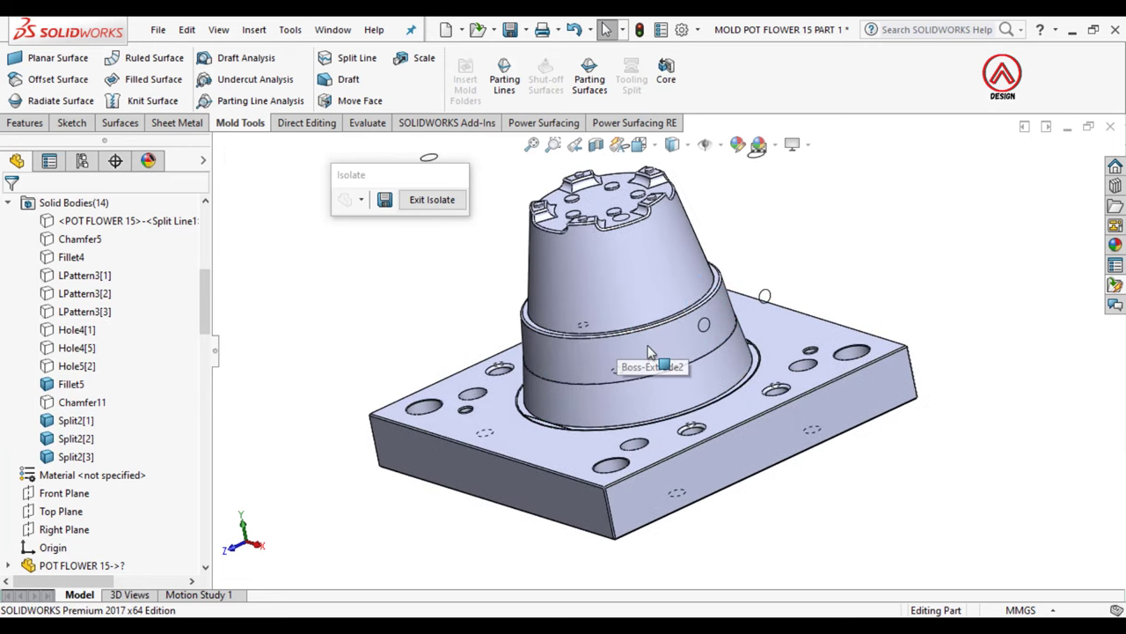
left_click(647, 352)
left_click(741, 314)
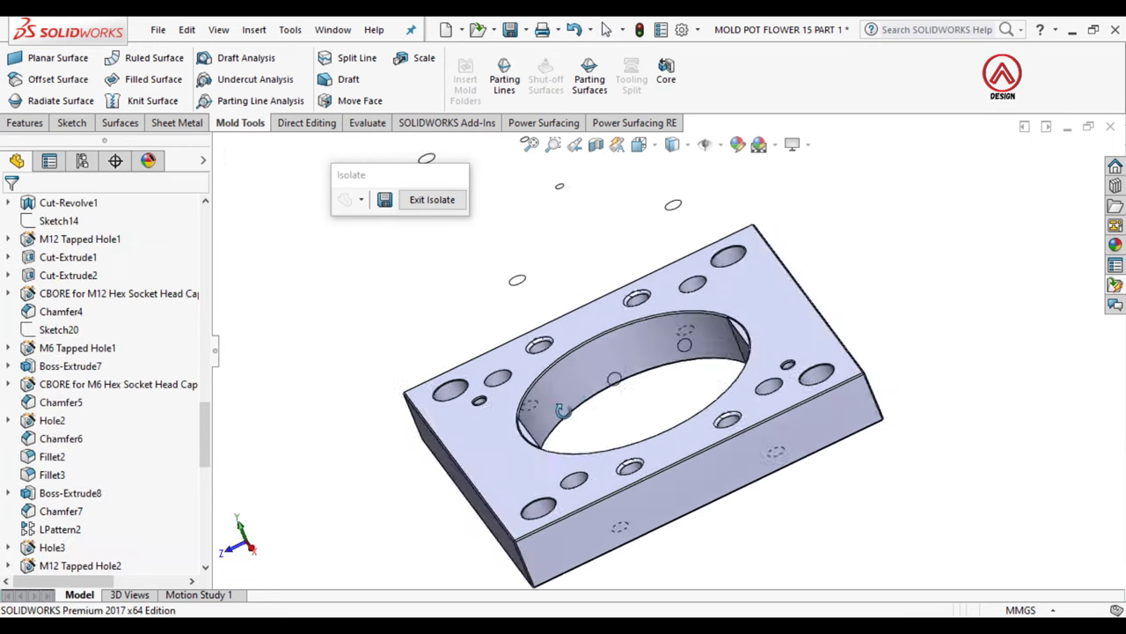
mouse_move(815, 210)
middle_mouse_down()
mouse_move(570, 413)
mouse_move(566, 448)
mouse_move(583, 395)
mouse_move(535, 440)
mouse_move(508, 411)
mouse_move(524, 426)
middle_mouse_up()
scroll(569, 414, "down", 5)
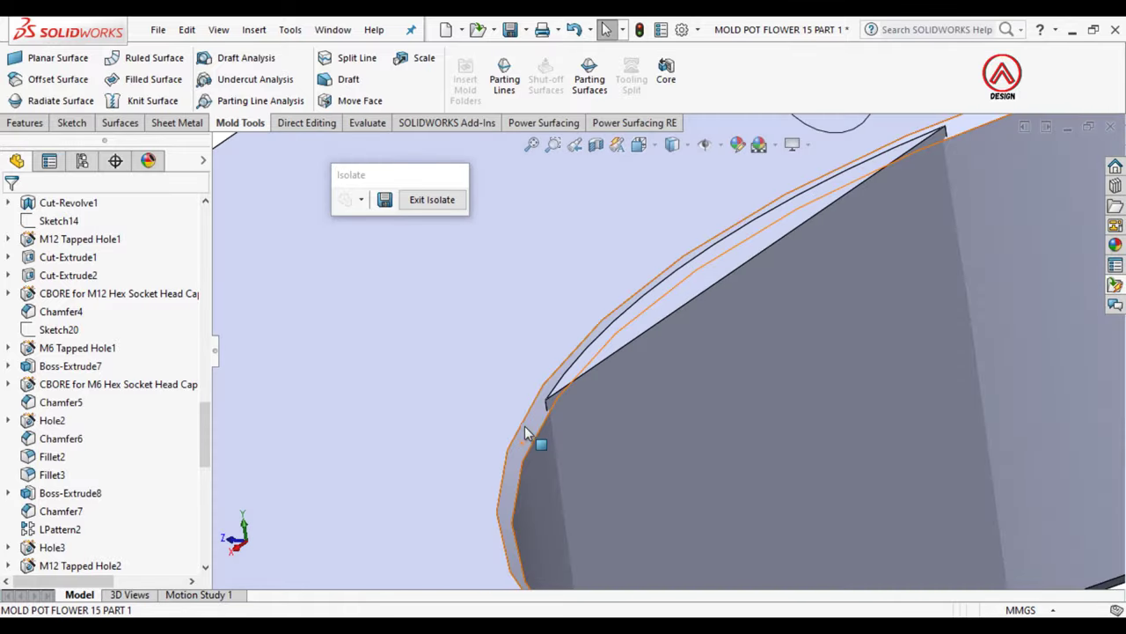
left_click(529, 424)
scroll(527, 422, "up", 3)
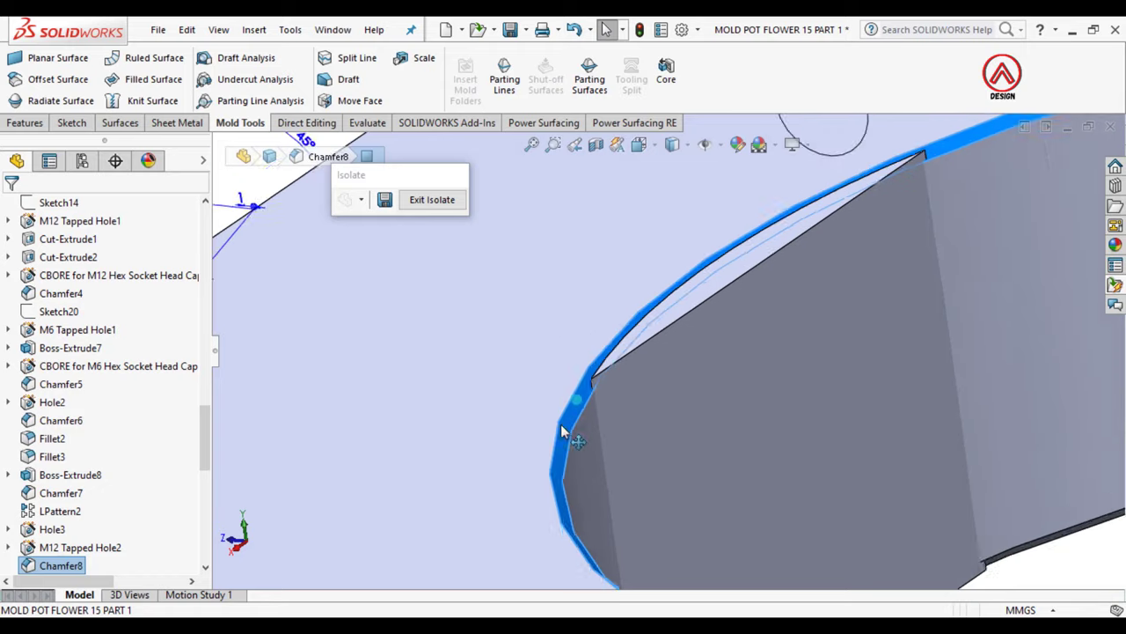
scroll(561, 424, "up", 4)
left_click(68, 547)
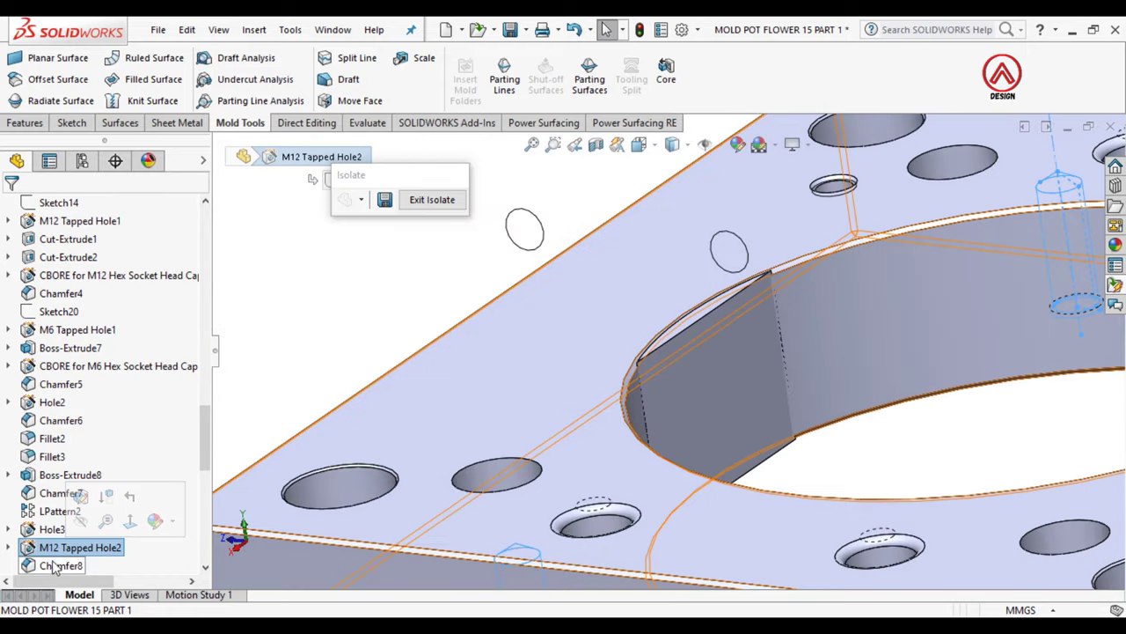
left_click(60, 565)
left_click(58, 509)
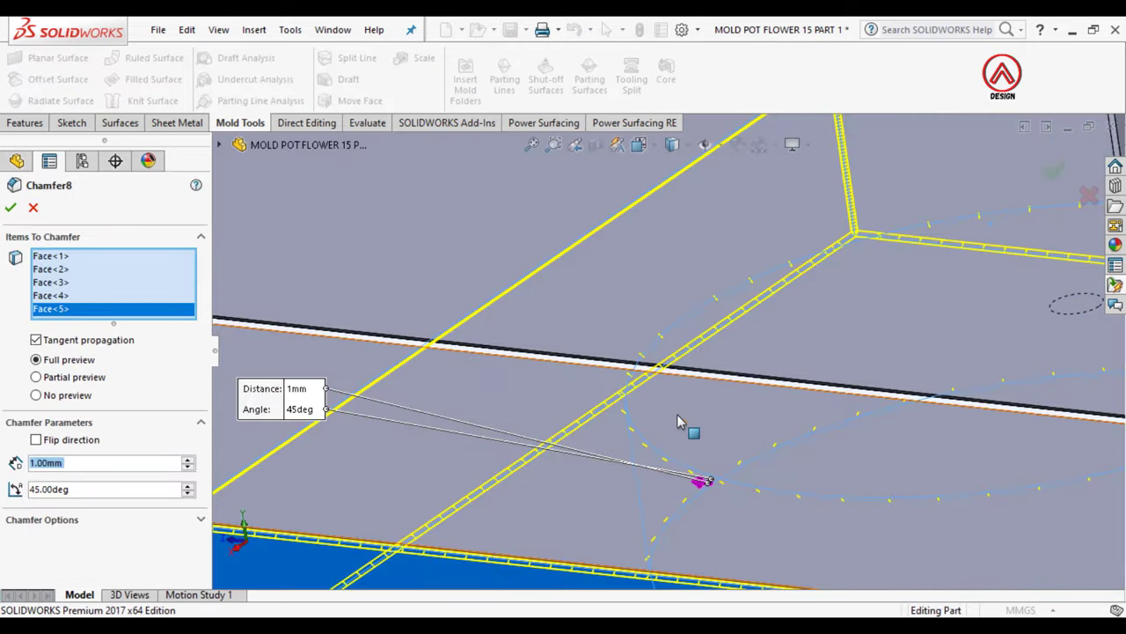
scroll(693, 432, "up", 5)
mouse_move(704, 414)
middle_mouse_down()
mouse_move(685, 277)
mouse_move(117, 356)
middle_mouse_up()
left_click(55, 296)
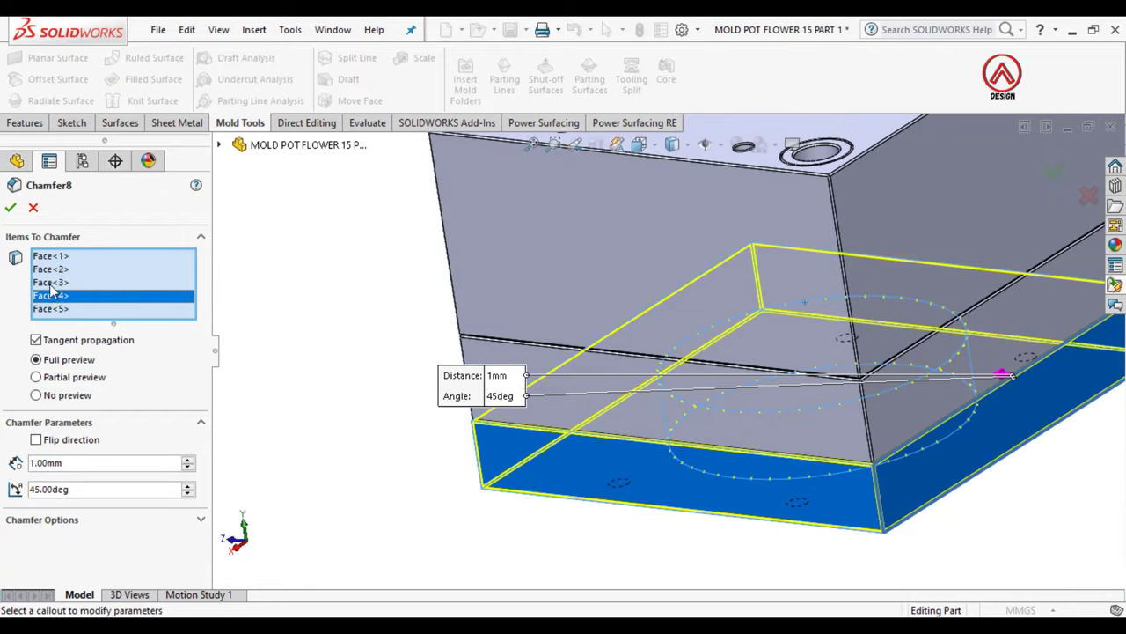
left_click(10, 208)
scroll(775, 384, "down", 3)
scroll(775, 384, "down", 2)
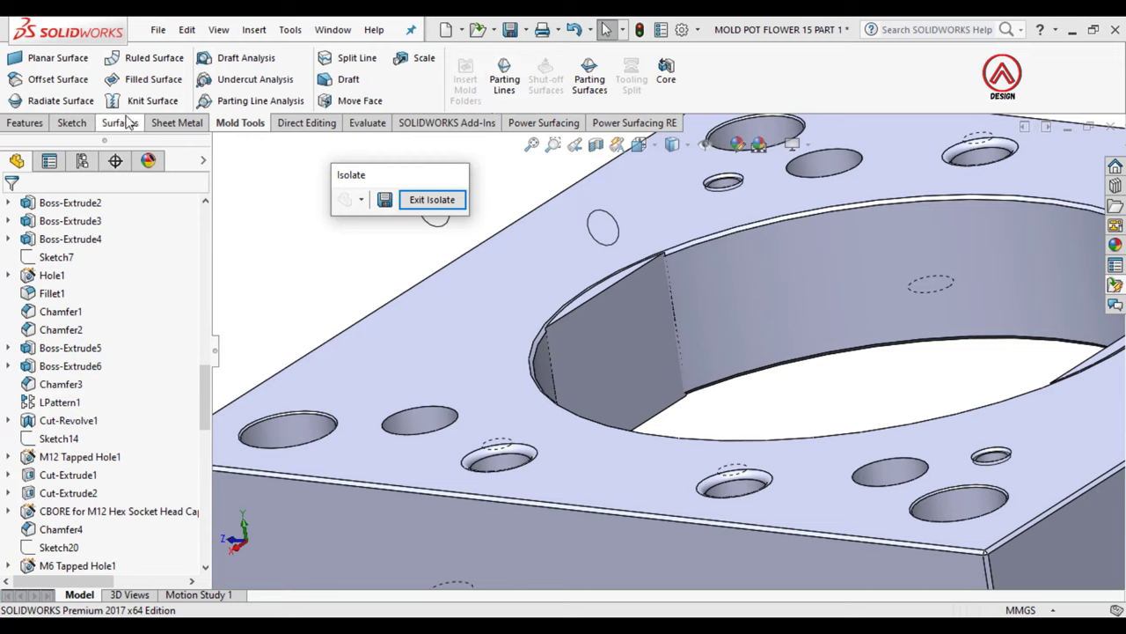
Step: Delete and patch the face of the plate's large central opening with Delete Face
left_click(284, 127)
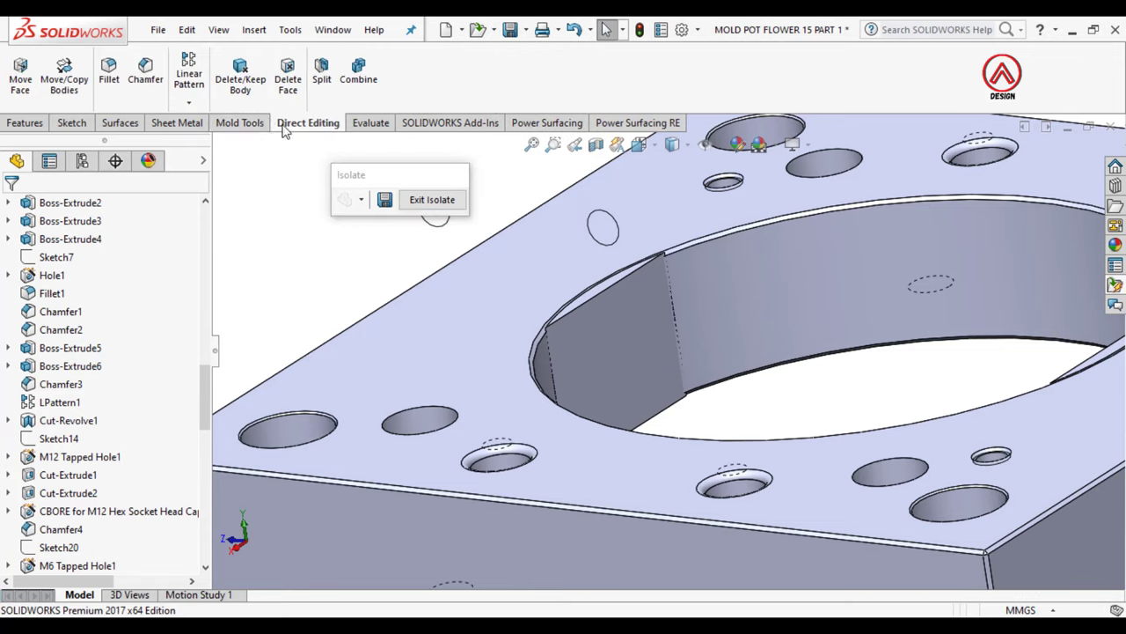
left_click(286, 83)
scroll(594, 364, "down", 3)
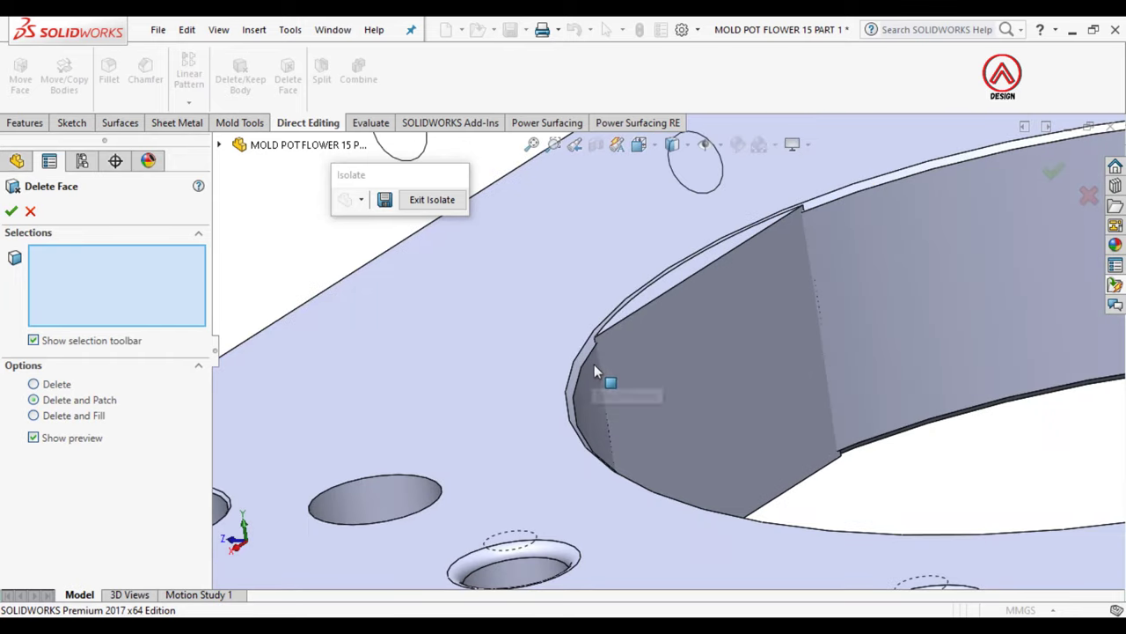
left_click(586, 354)
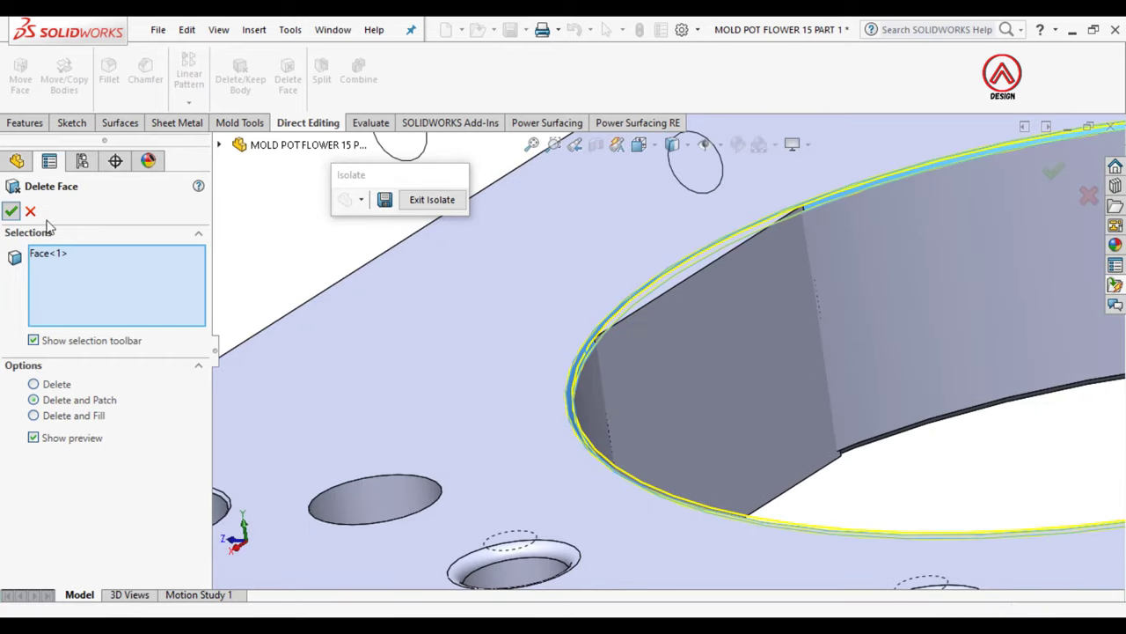
left_click(10, 212)
scroll(692, 366, "up", 3)
scroll(692, 366, "up", 2)
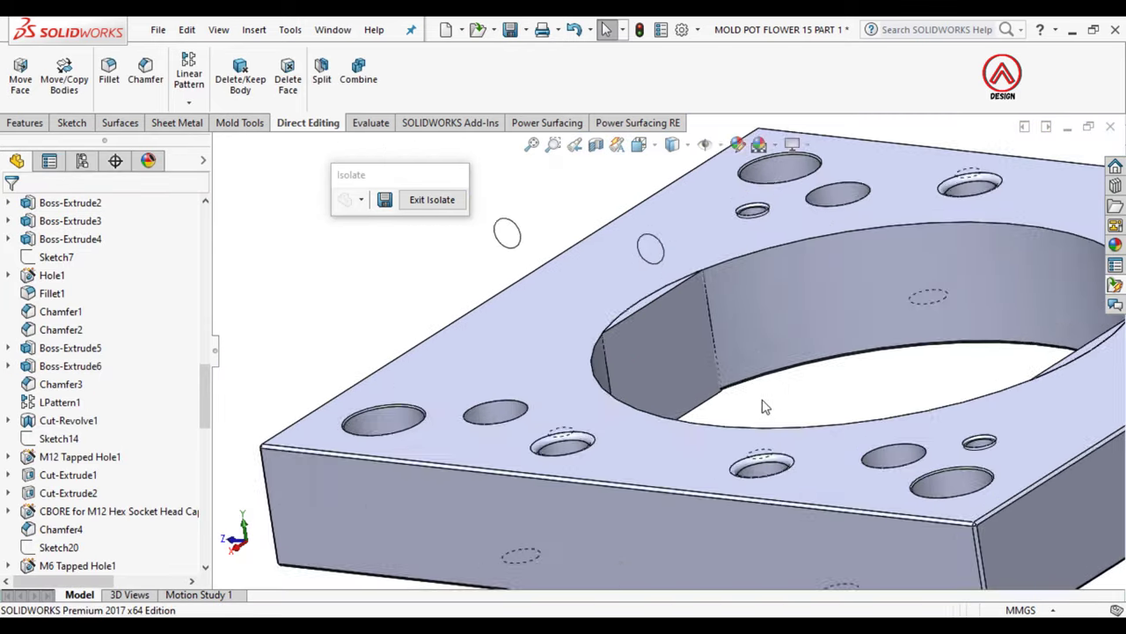
middle_click_drag(844, 390, 631, 282)
scroll(630, 282, "down", 3)
scroll(52, 563, "down", 3)
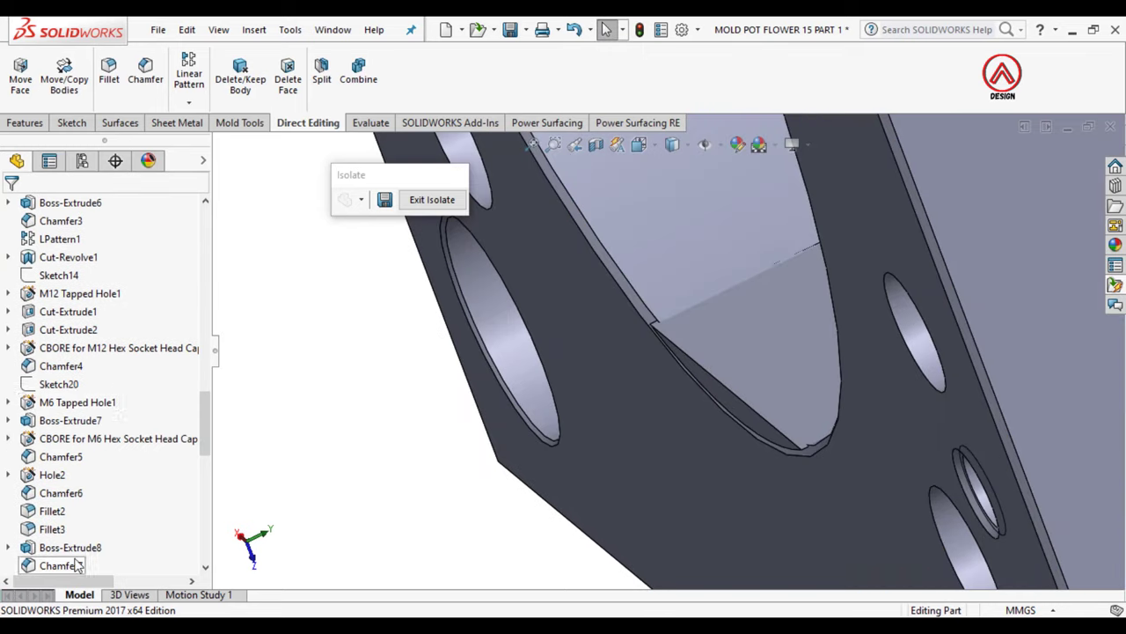
scroll(53, 563, "down", 3)
scroll(51, 565, "down", 3)
Step: Edit DeleteFace1 to also delete and patch a second face in the opening
left_click(51, 565)
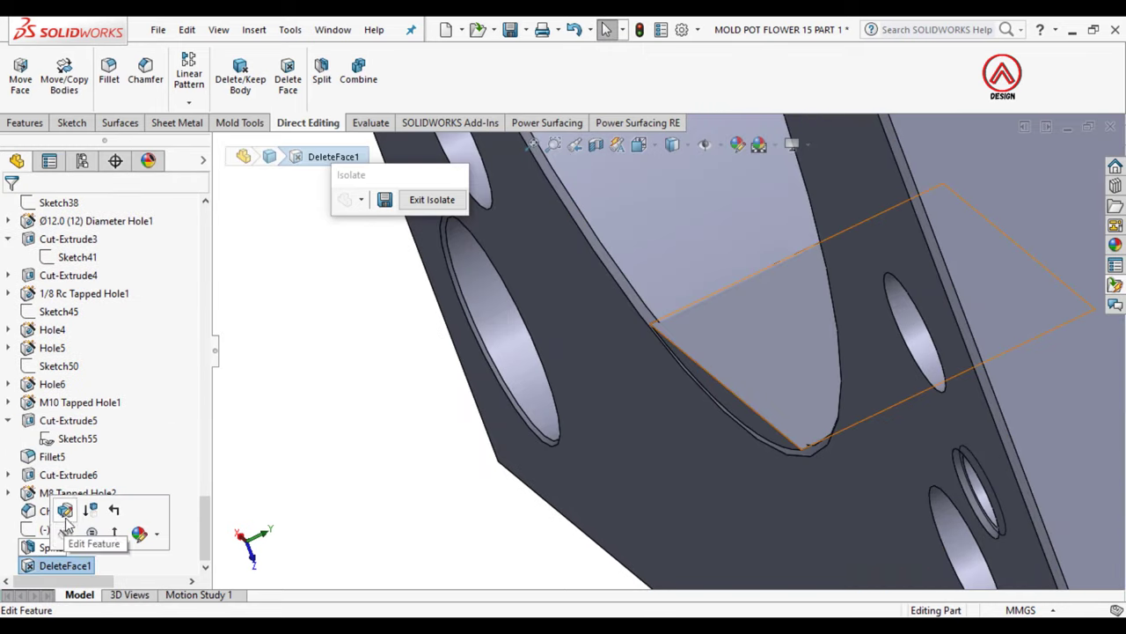
left_click(70, 521)
left_click(635, 306)
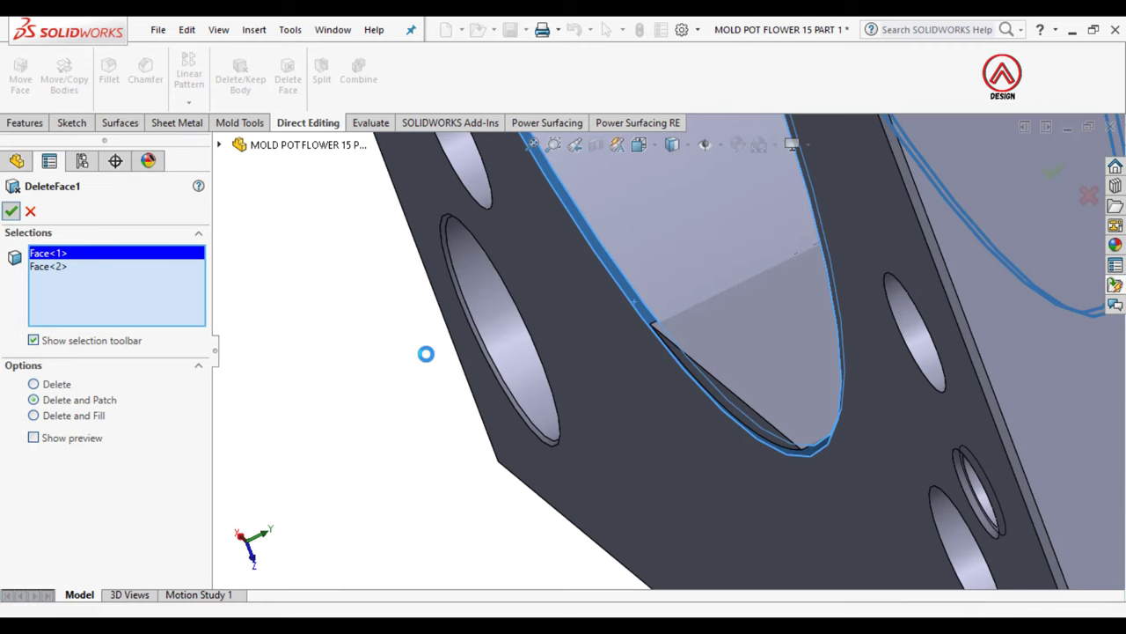
mouse_move(573, 442)
middle_mouse_down()
mouse_move(632, 303)
mouse_move(646, 502)
mouse_move(641, 466)
middle_mouse_up()
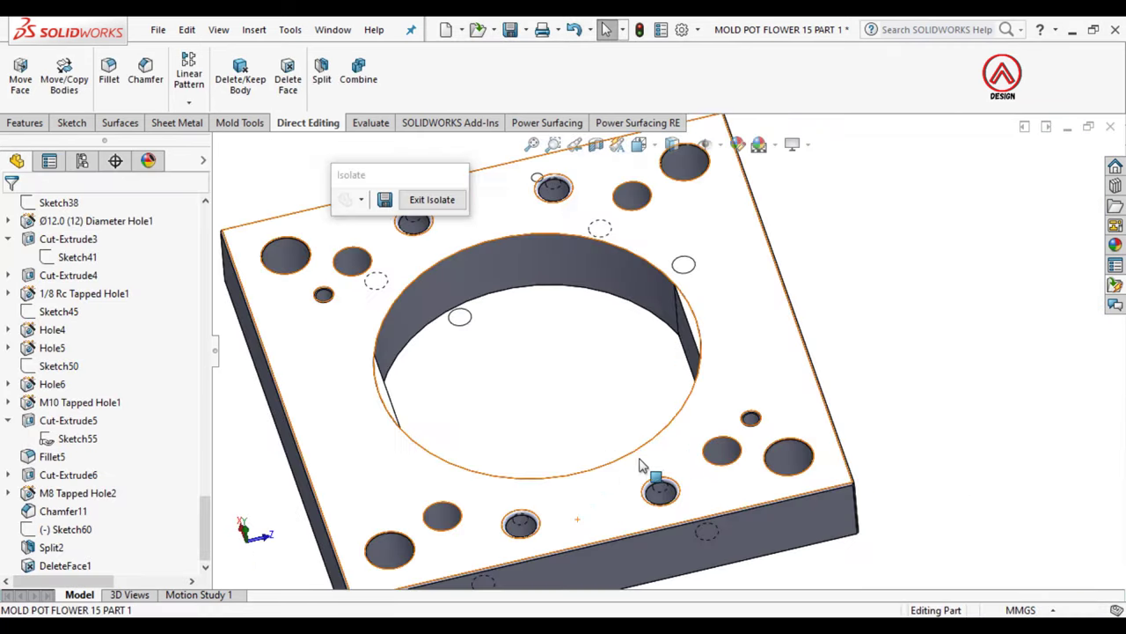
key("z")
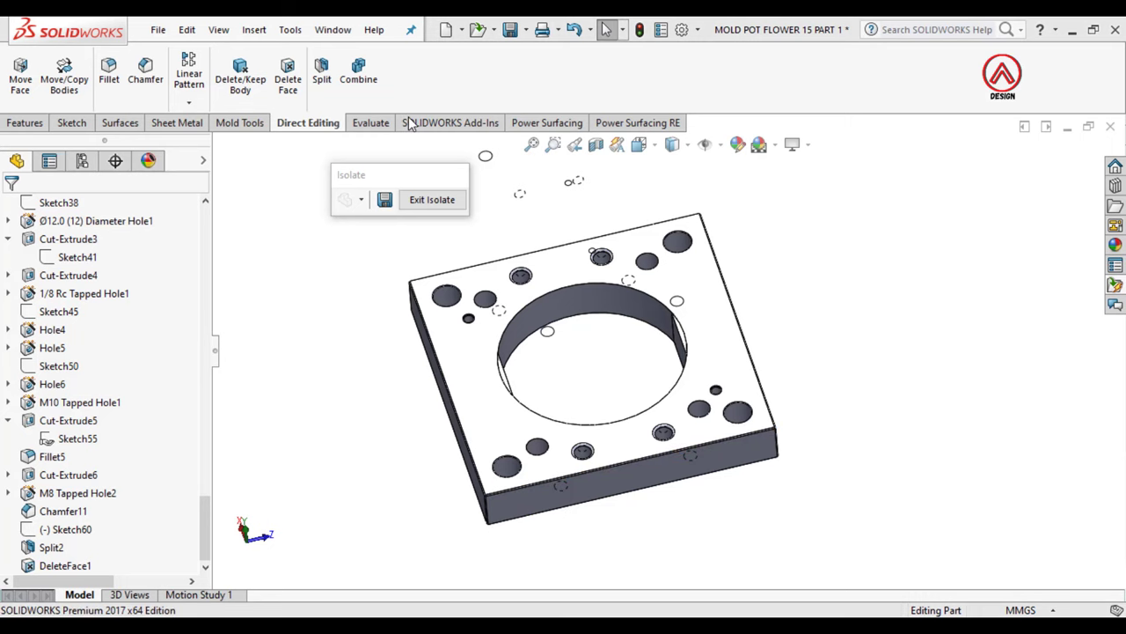
scroll(630, 376, "down", 1)
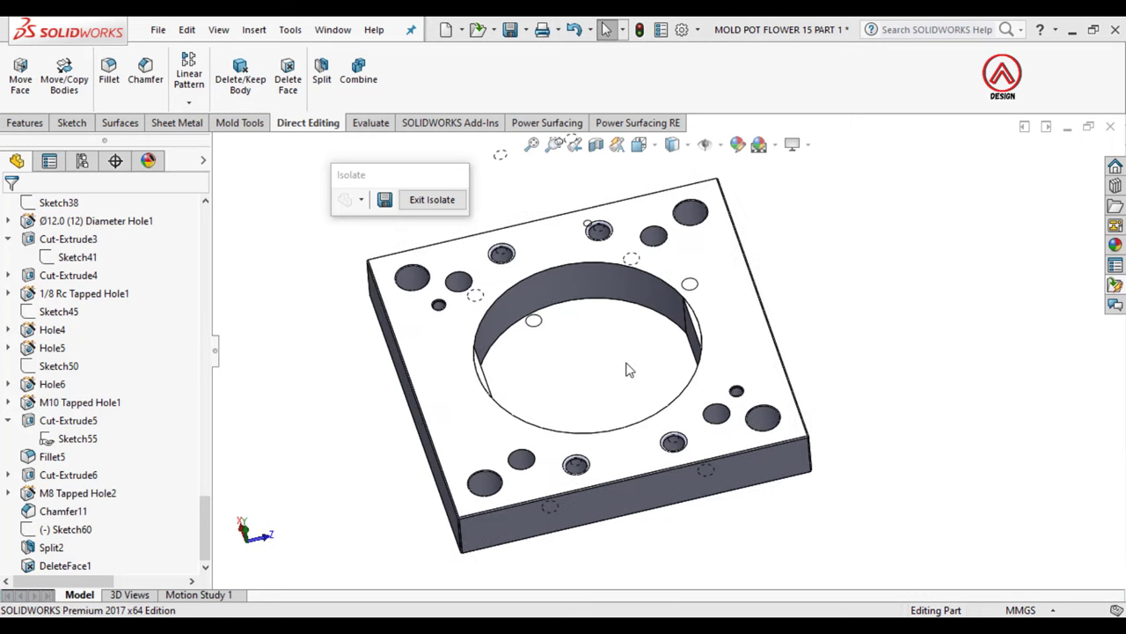
scroll(630, 371, "down", 1)
Step: Combine the DeleteFace1, Split2[3] and Split2[1] bodies into one plate body using Add
left_click(358, 71)
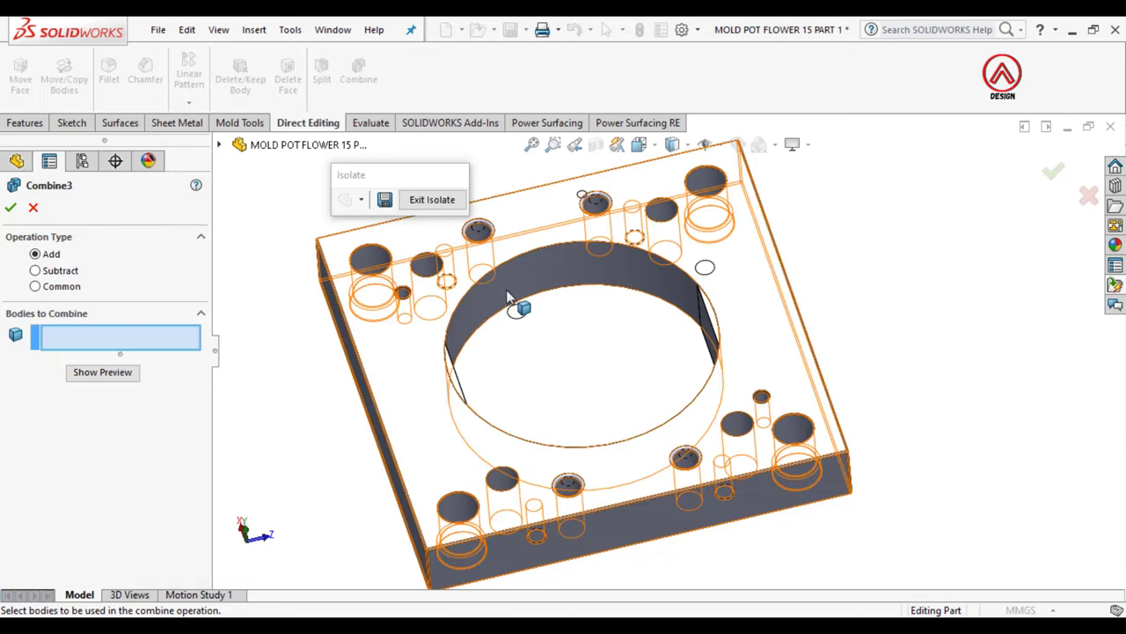
left_click(454, 378)
left_click(453, 379)
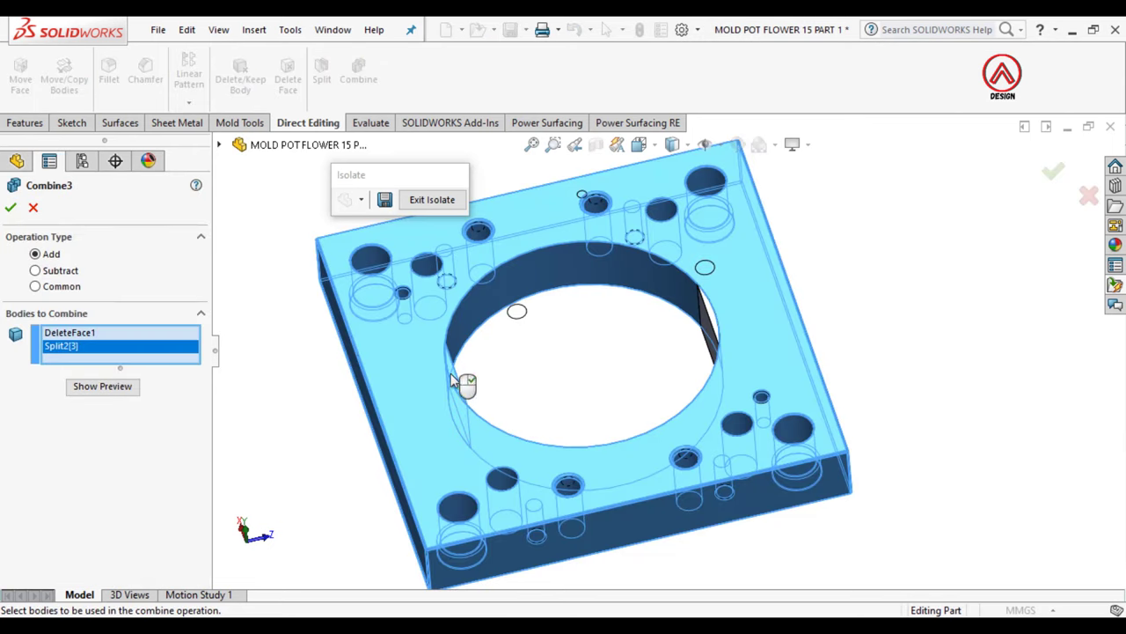
left_click(712, 329)
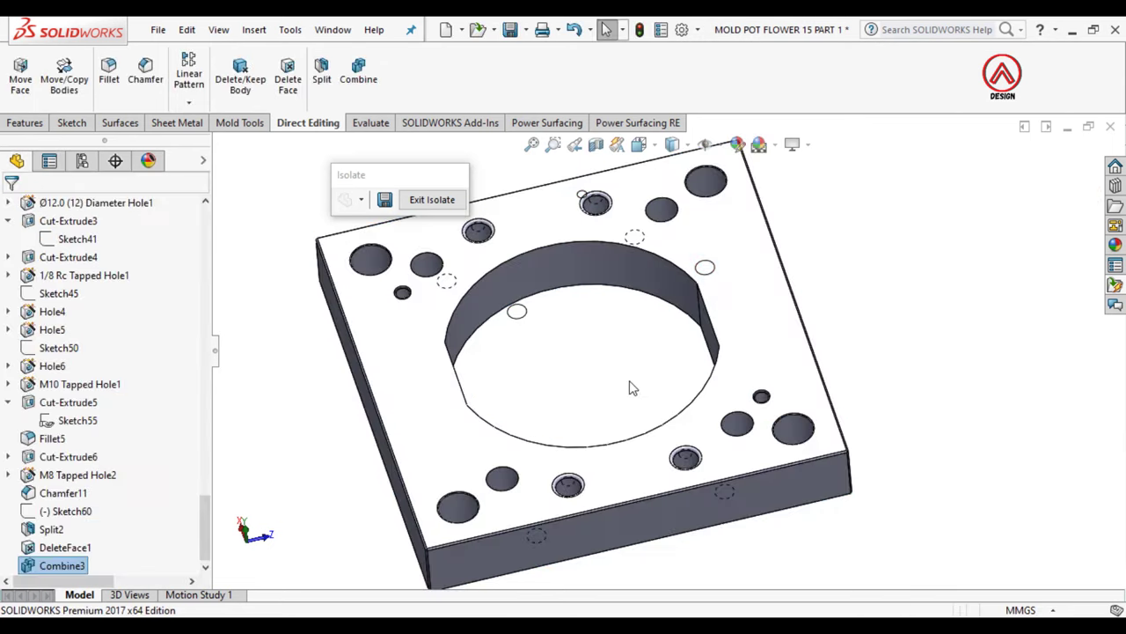
middle_click_drag(631, 389, 634, 370)
Step: Orbit the plate and bring up the Features toolbar
right_click(270, 132)
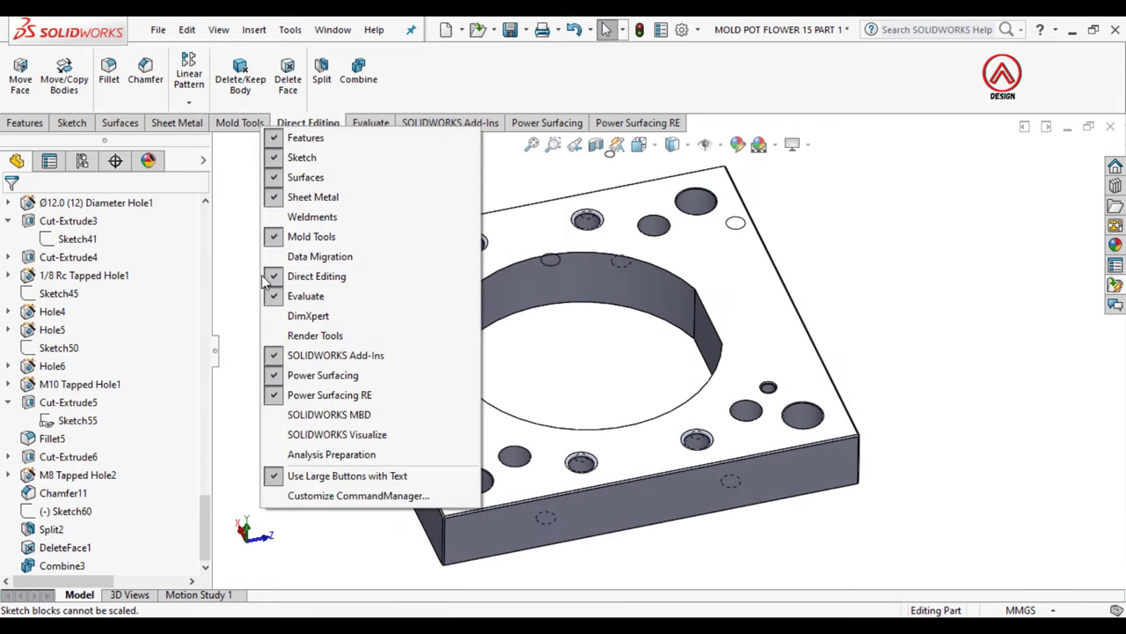
left_click(586, 359)
mouse_move(586, 359)
middle_mouse_down()
mouse_move(601, 284)
mouse_move(442, 103)
middle_mouse_up()
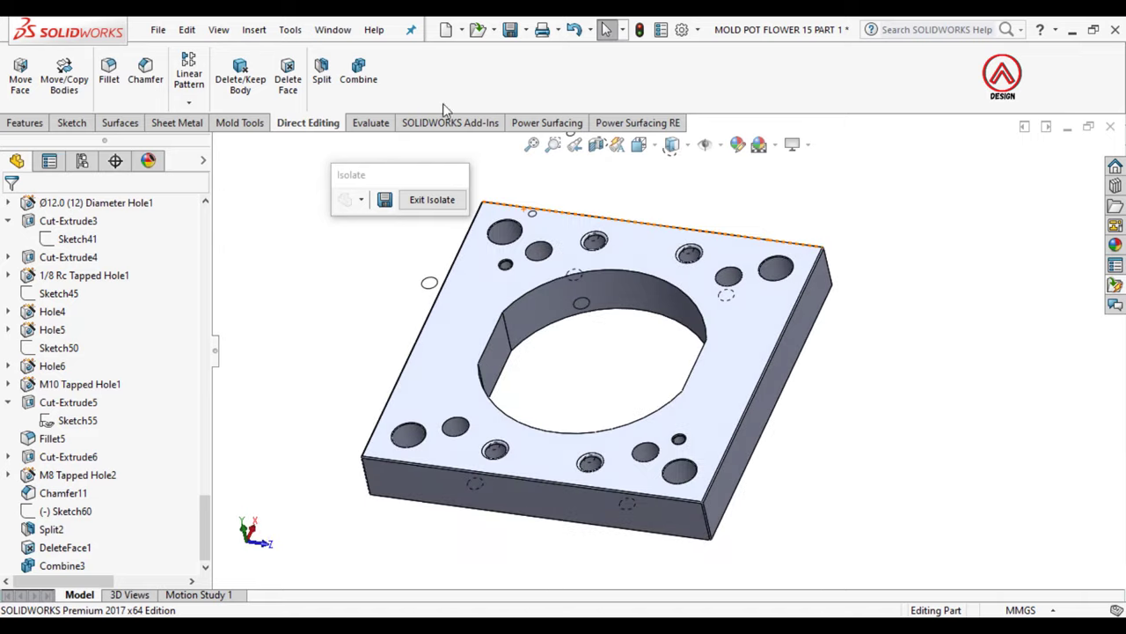
left_click(35, 126)
Step: Fillet the four vertical corner edges of the central opening at 10 mm
left_click(459, 71)
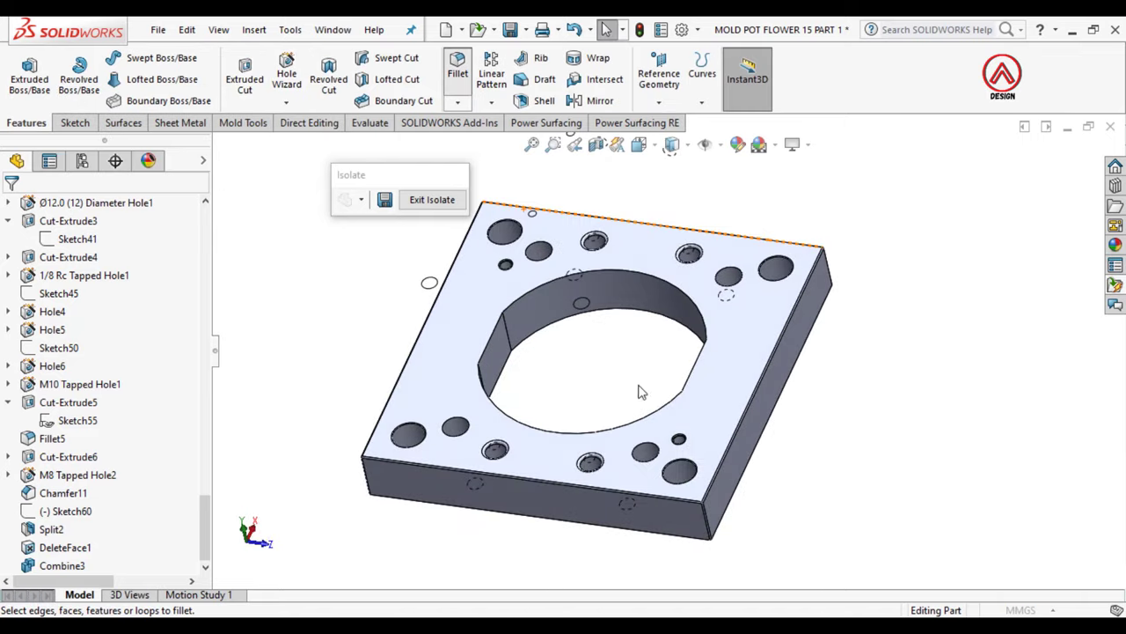
scroll(607, 378, "down", 1)
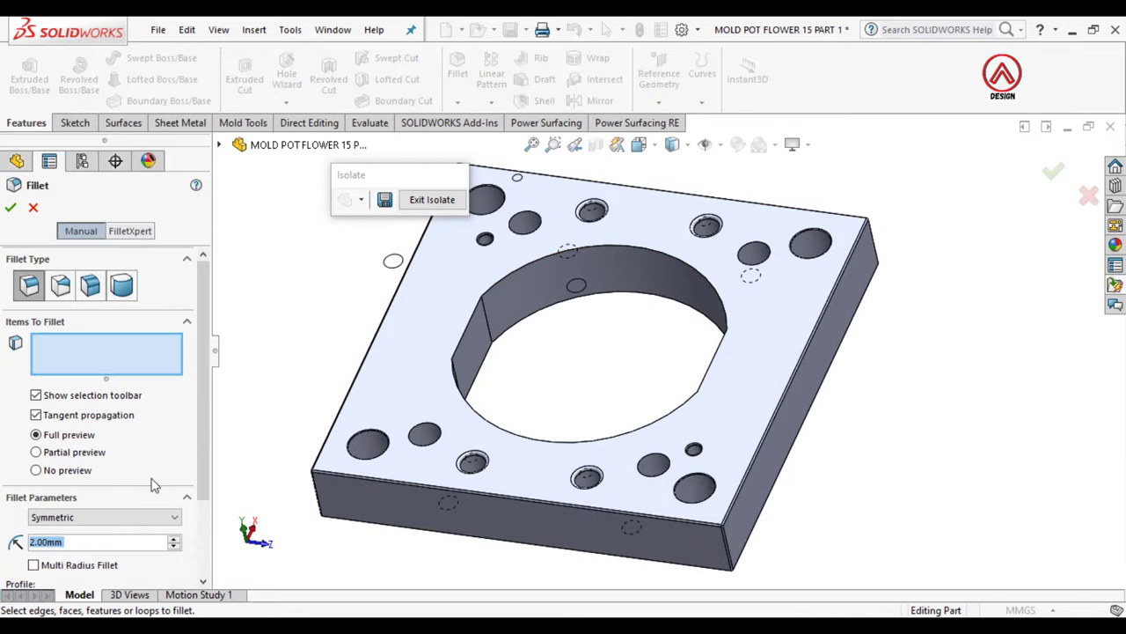
type("10")
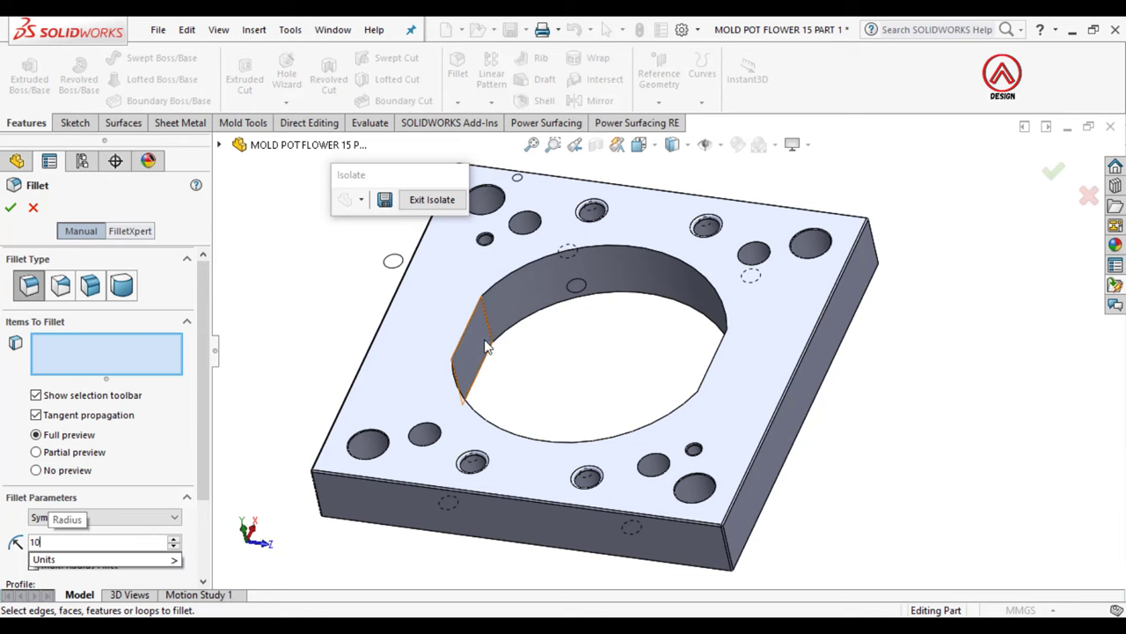
left_click(491, 334)
mouse_move(491, 334)
middle_mouse_down()
mouse_move(473, 387)
mouse_move(590, 327)
mouse_move(721, 345)
middle_mouse_up()
left_click(474, 374)
left_click(701, 333)
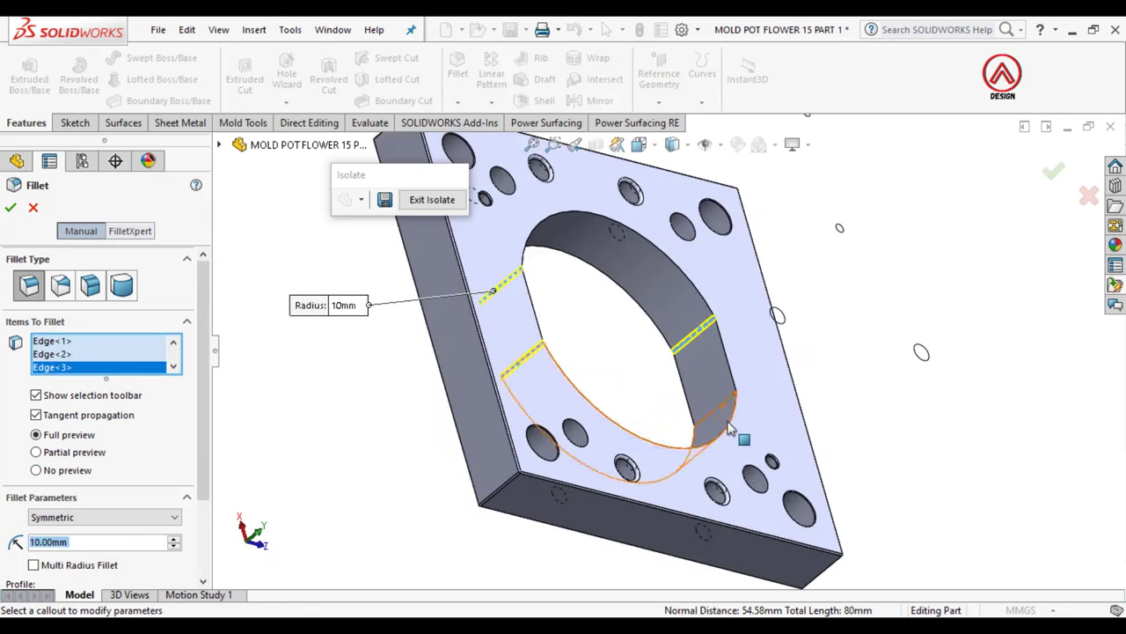
left_click(714, 418)
mouse_move(714, 411)
middle_mouse_down()
mouse_move(591, 360)
mouse_move(534, 320)
mouse_move(630, 350)
middle_mouse_up()
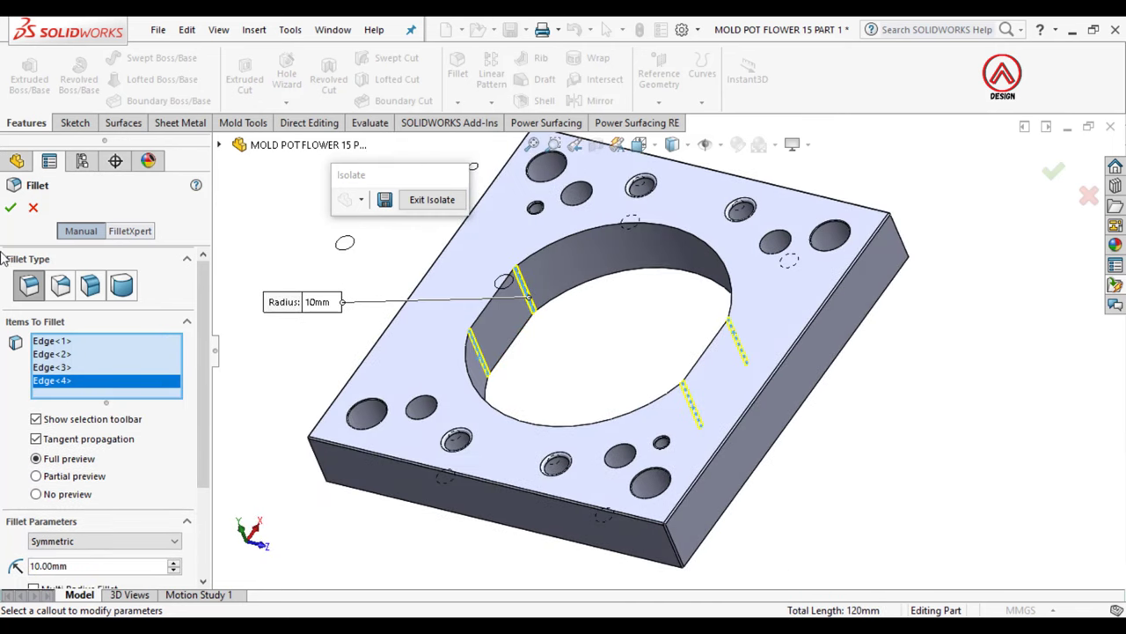
left_click(11, 208)
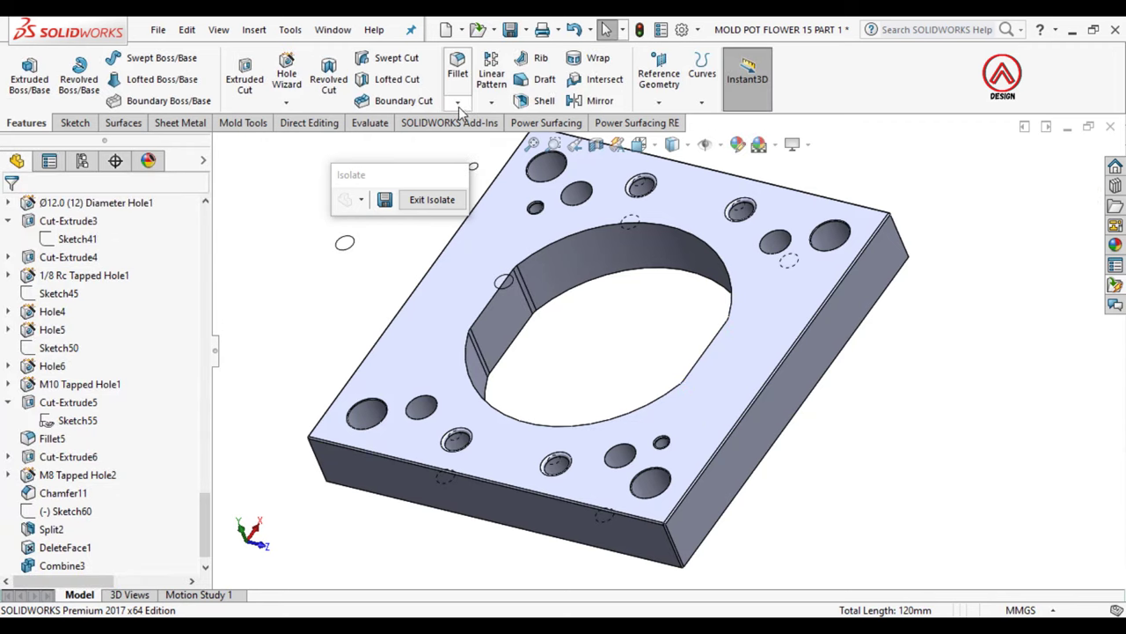
Step: Chamfer the opening's flat wall face at 1 mm × 45°
left_click(458, 103)
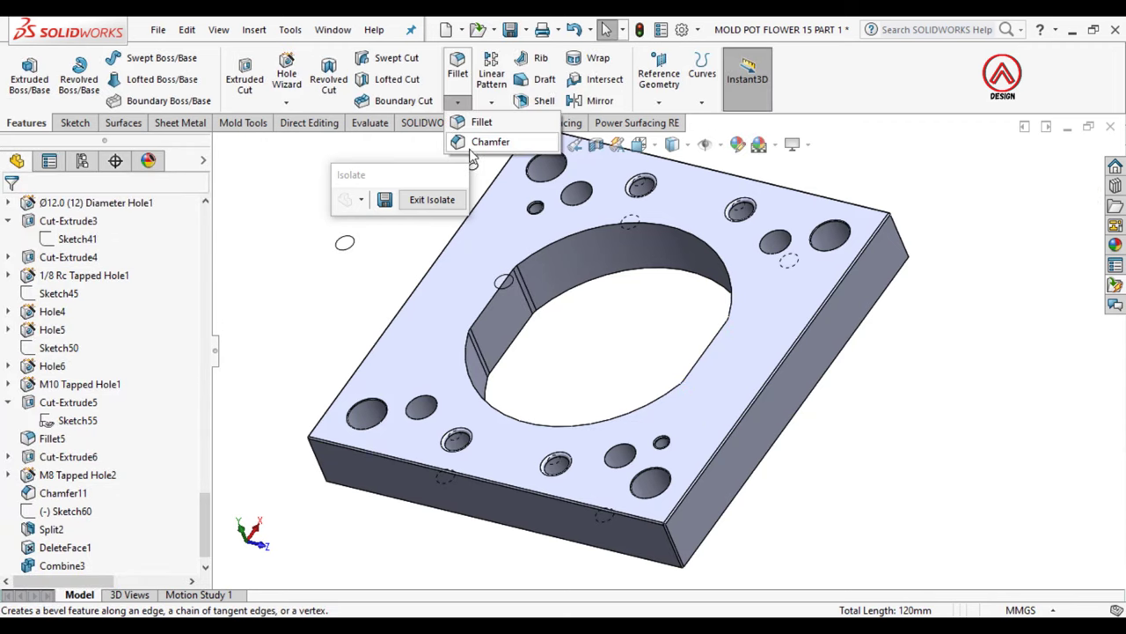
left_click(498, 308)
double_click(46, 539)
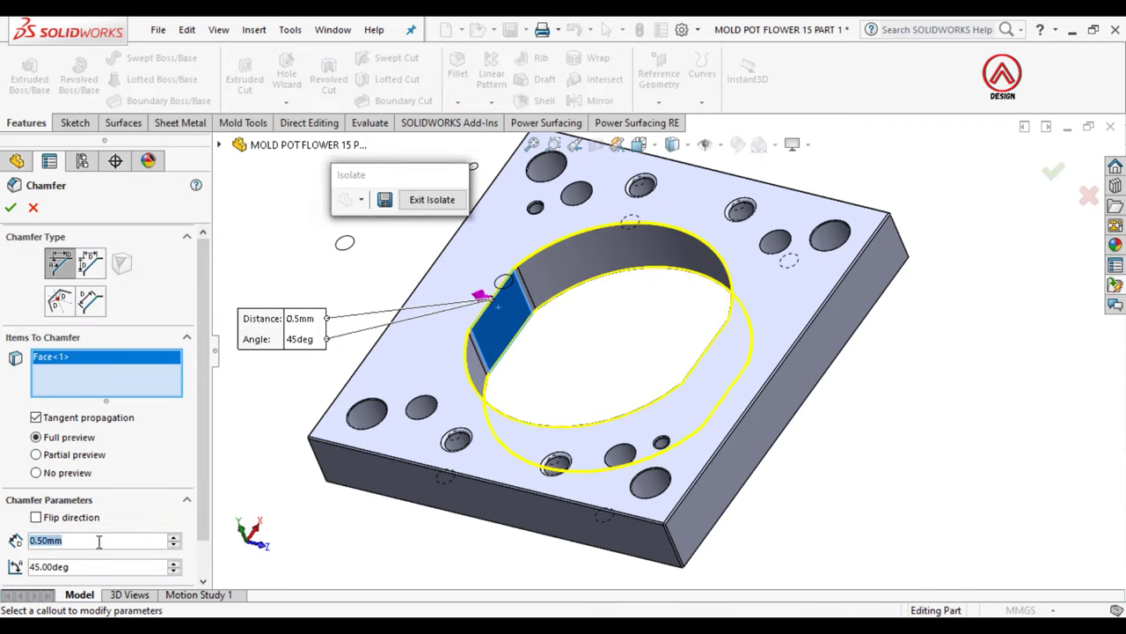
type("1")
key("Return")
left_click(11, 208)
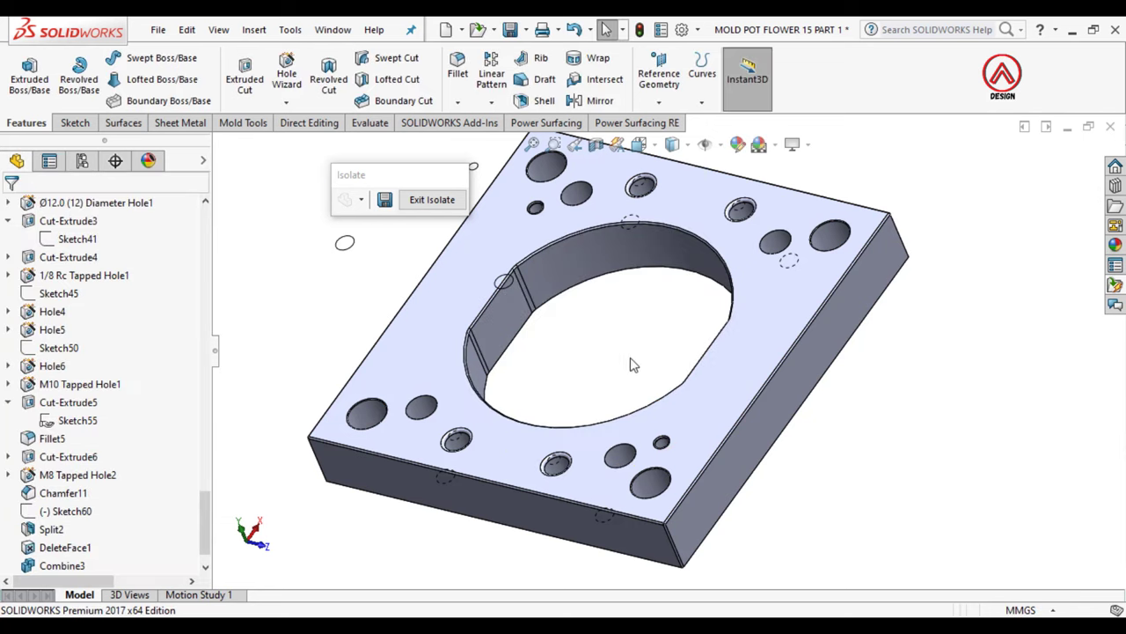
scroll(308, 371, "up", 2)
scroll(308, 371, "up", 2)
scroll(168, 413, "down", 5)
Step: Show the pot body and hide the base plate
scroll(168, 414, "down", 5)
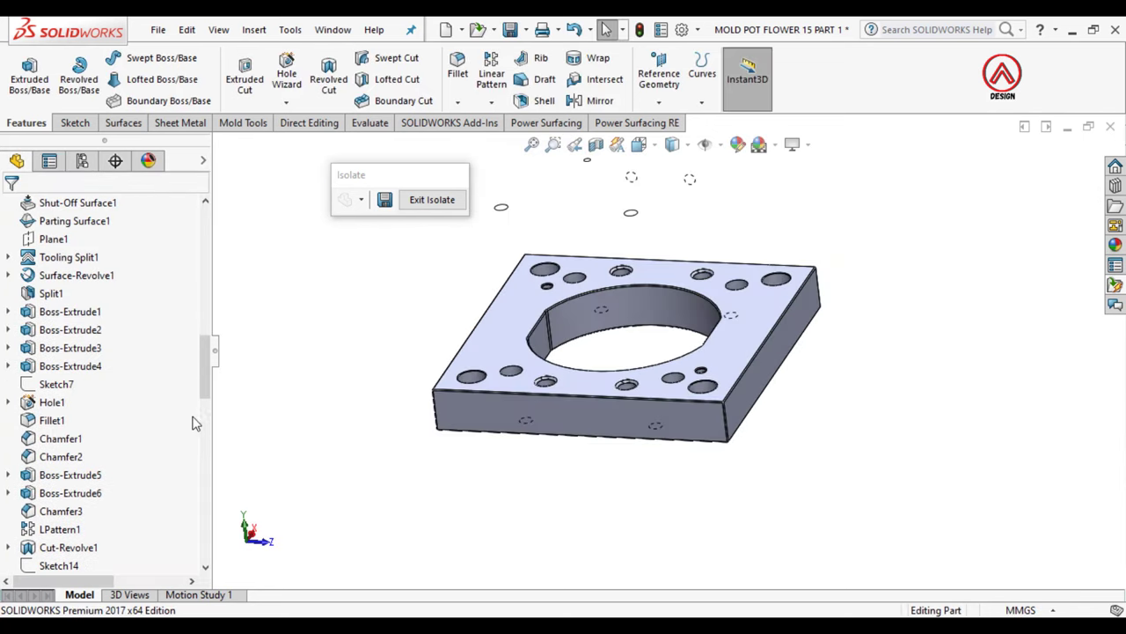
scroll(168, 422, "down", 5)
left_click(80, 384)
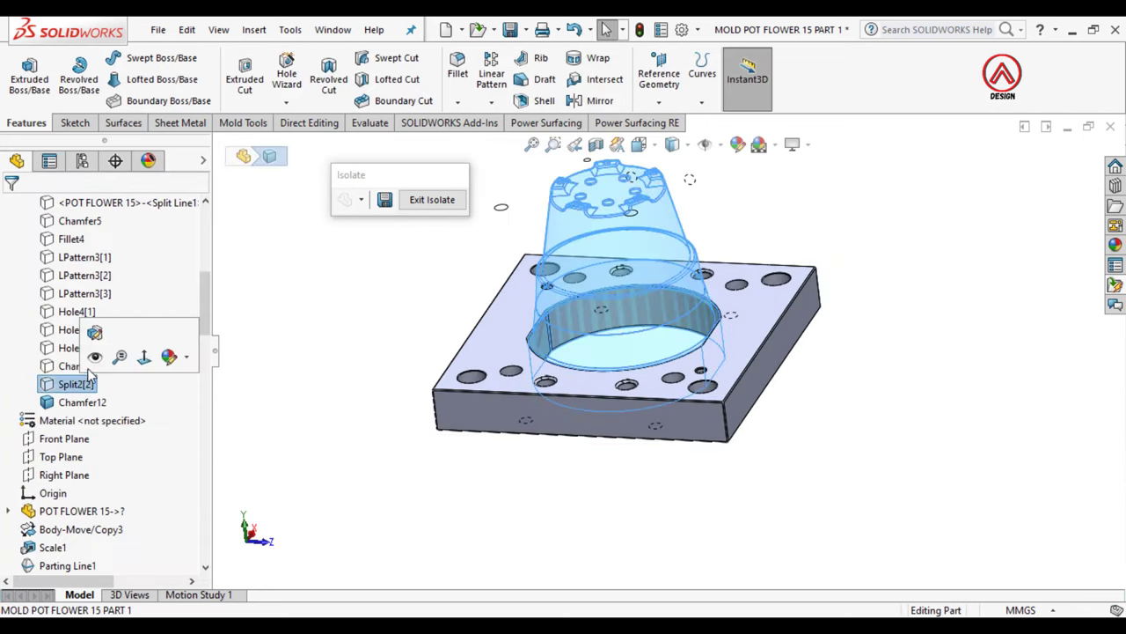
left_click(94, 360)
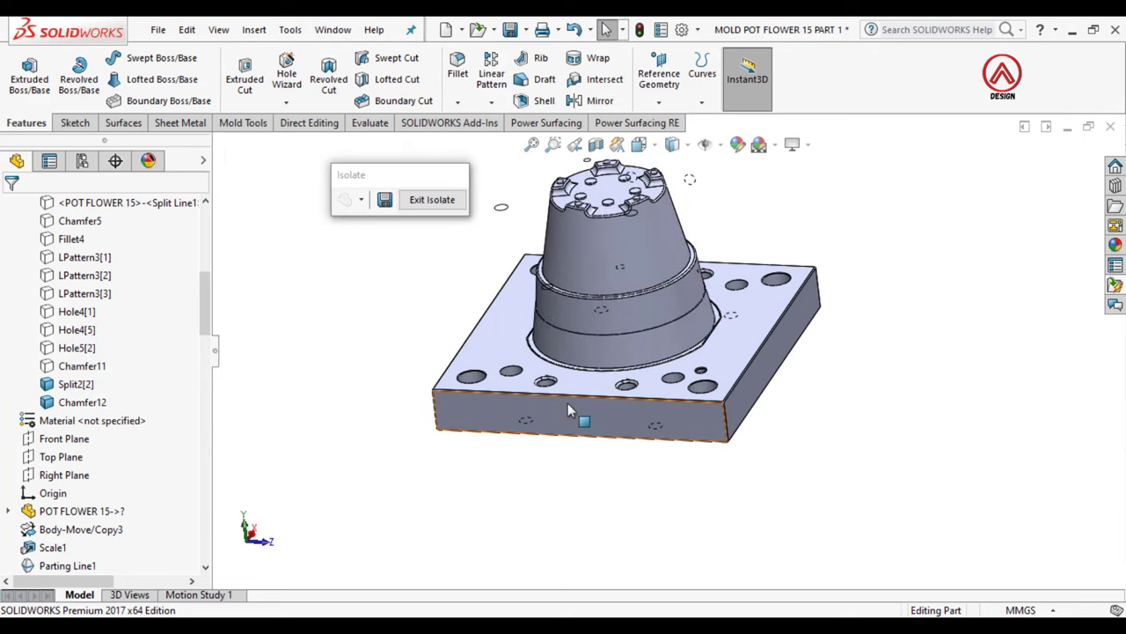
left_click(570, 408)
key("Tab")
scroll(672, 402, "down", 5)
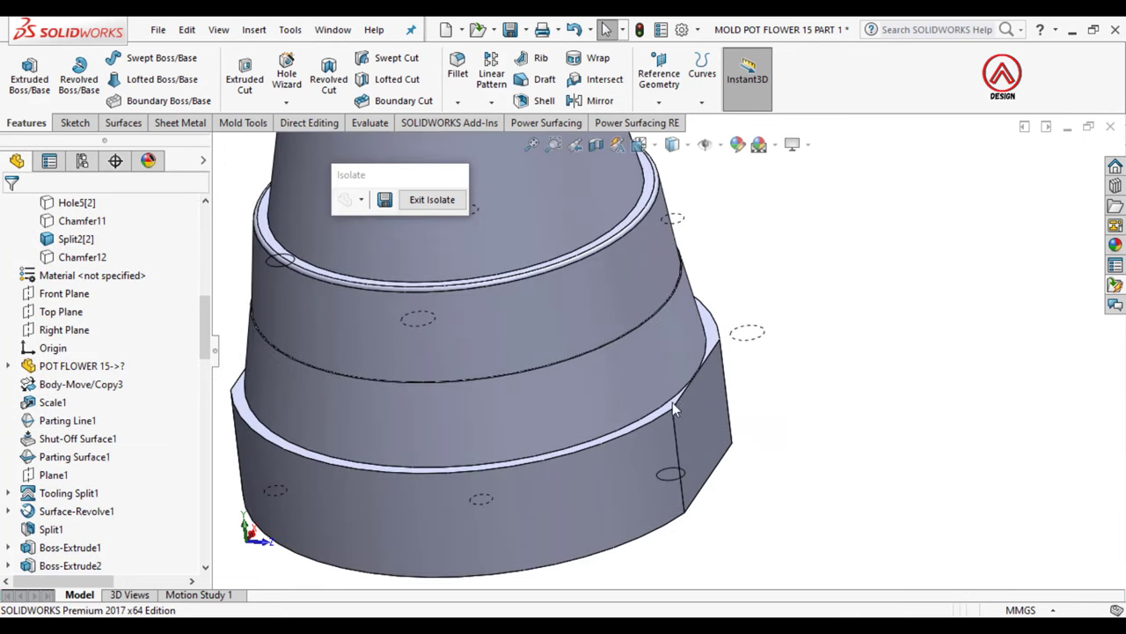
Step: Fillet the four vertical edges of the pot base's flat sides at 10 mm
left_click(458, 76)
key("Escape")
left_click(456, 103)
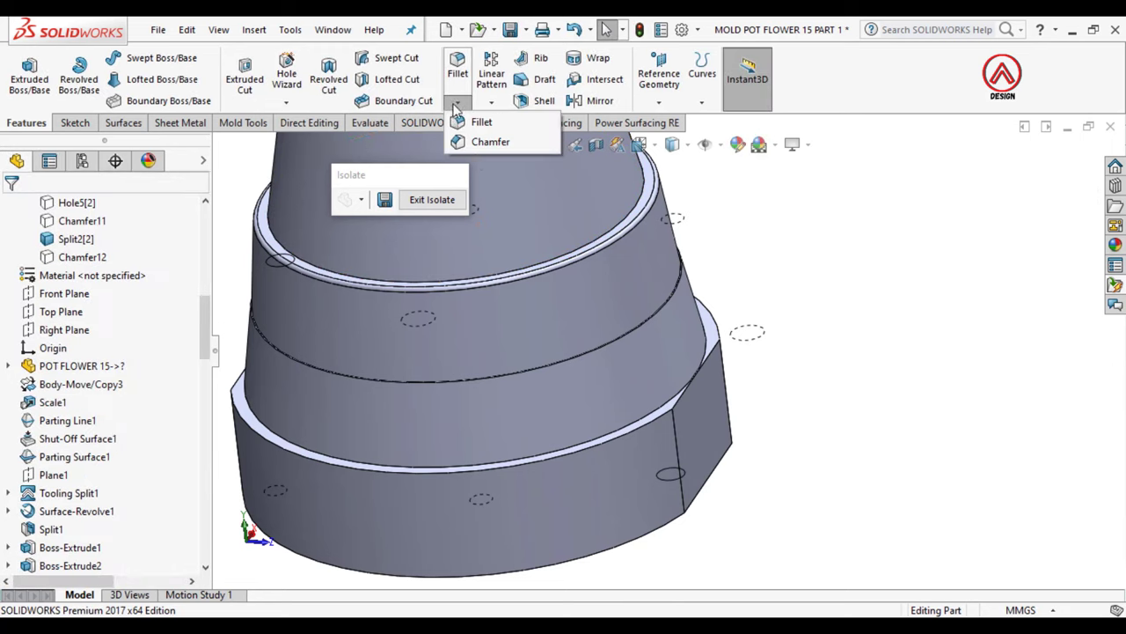
left_click(484, 143)
key("Escape")
left_click(458, 70)
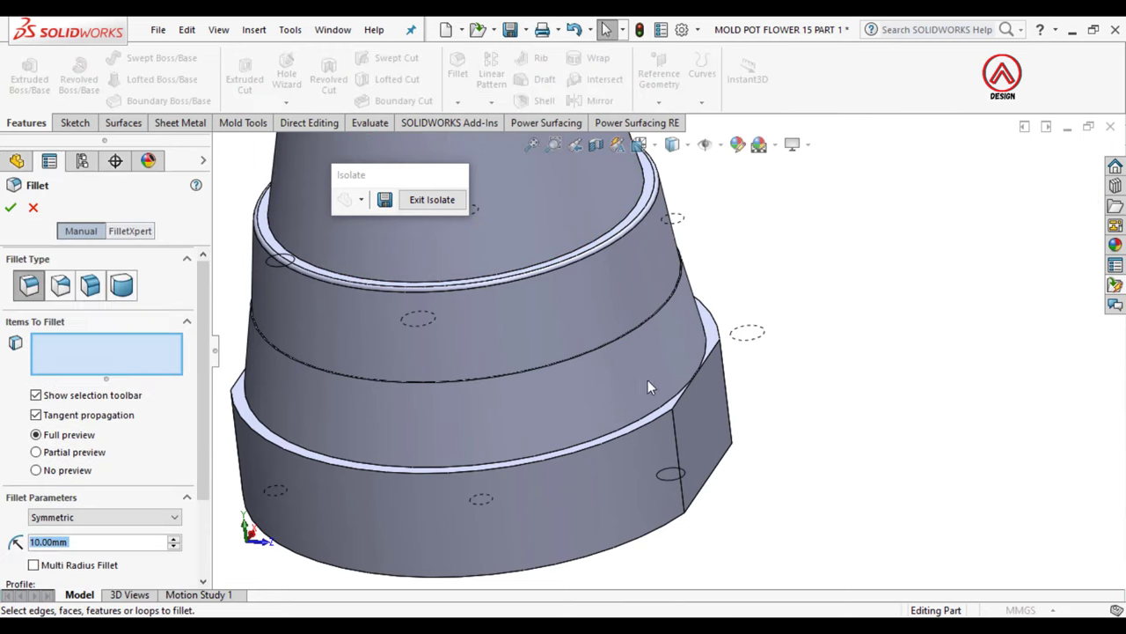
left_click(677, 435)
left_click(725, 387)
scroll(475, 370, "up", 5)
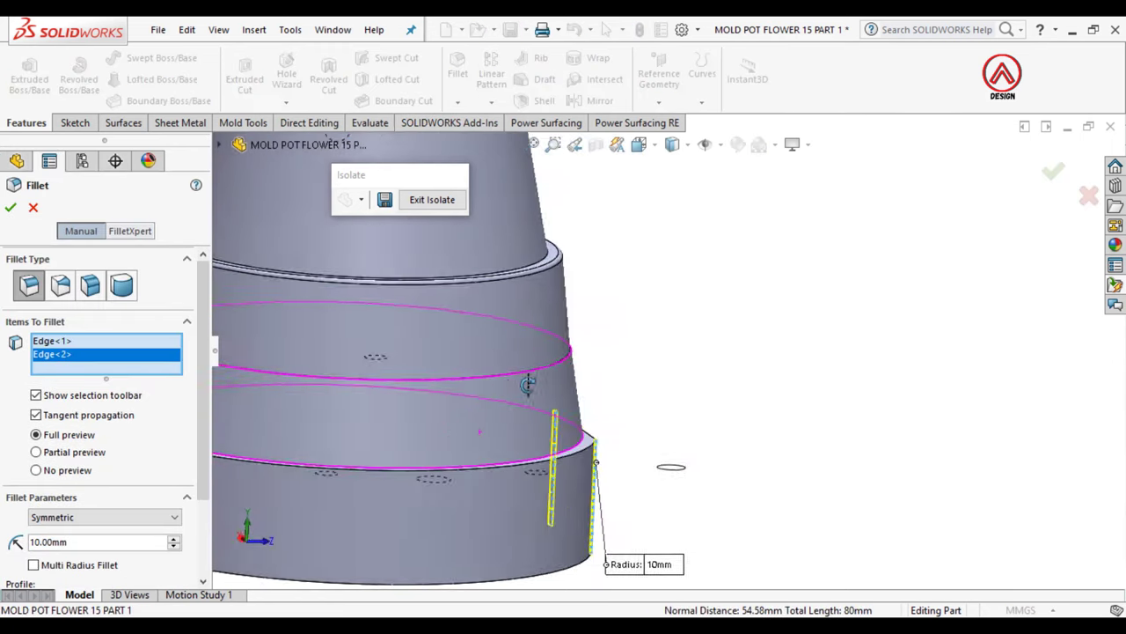
scroll(417, 370, "down", 3)
left_click(410, 356)
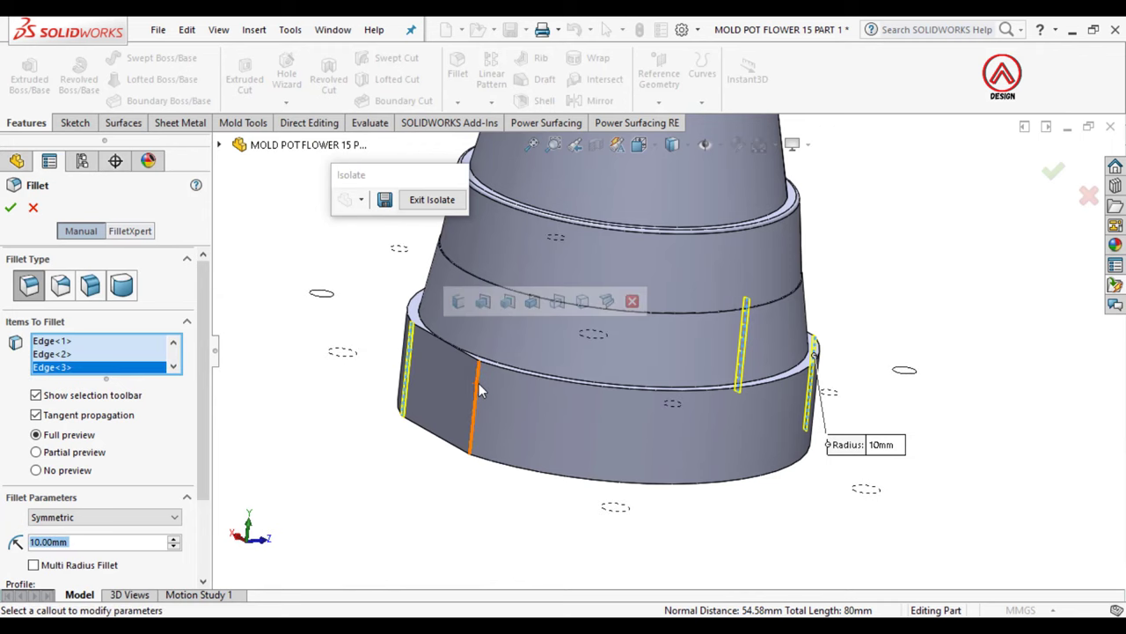
left_click(480, 391)
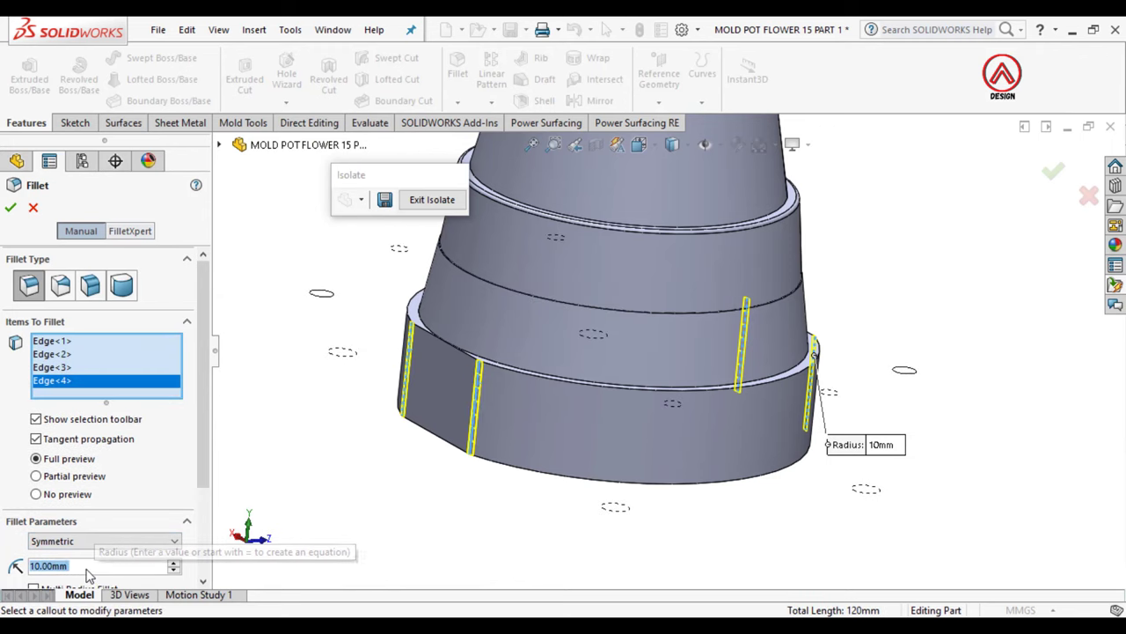
type("1")
key("Return")
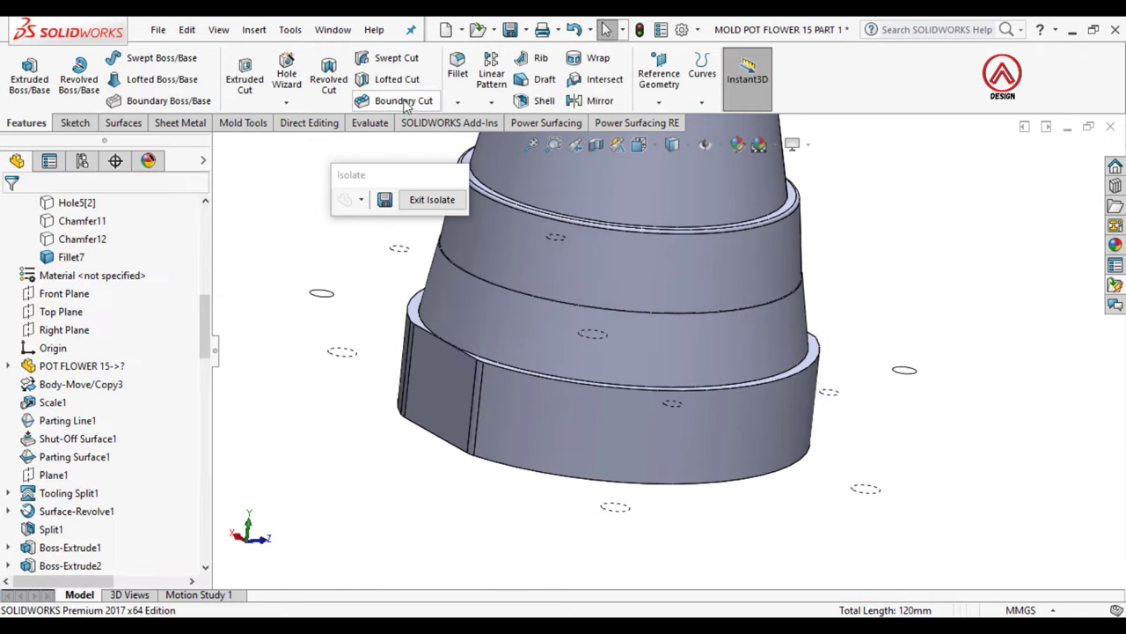
Step: Chamfer the base's bottom edge and upper step edge at 1 mm × 45°
middle_click_drag(523, 470, 428, 188)
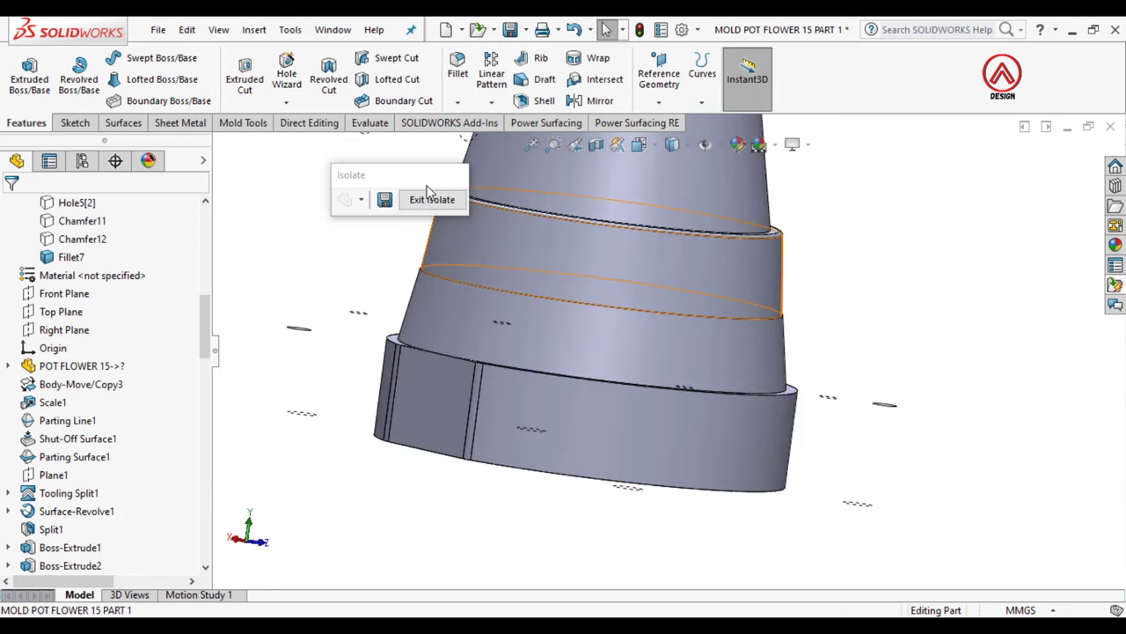
left_click(458, 102)
left_click(482, 142)
middle_click_drag(625, 396, 529, 478)
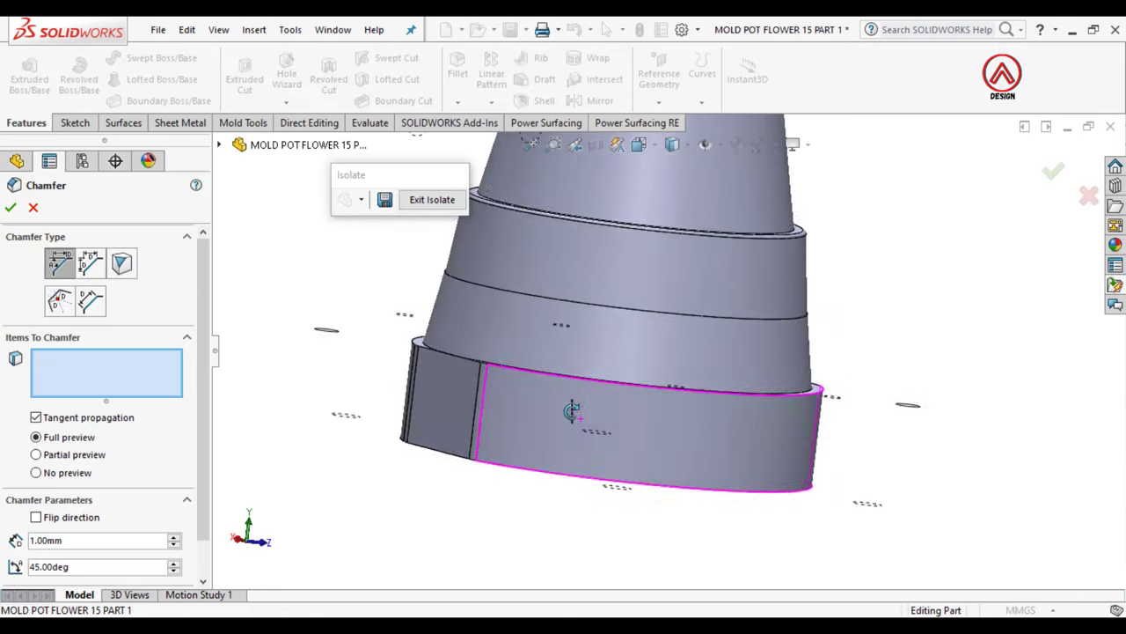
left_click(525, 477)
key("Down")
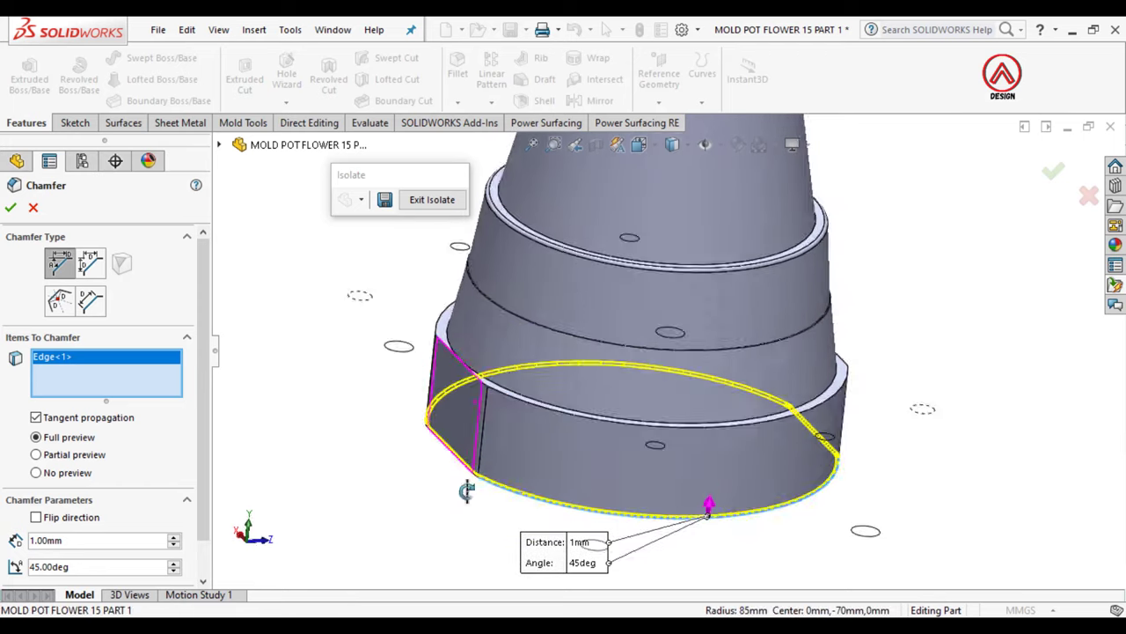
key("Down")
left_click(507, 407)
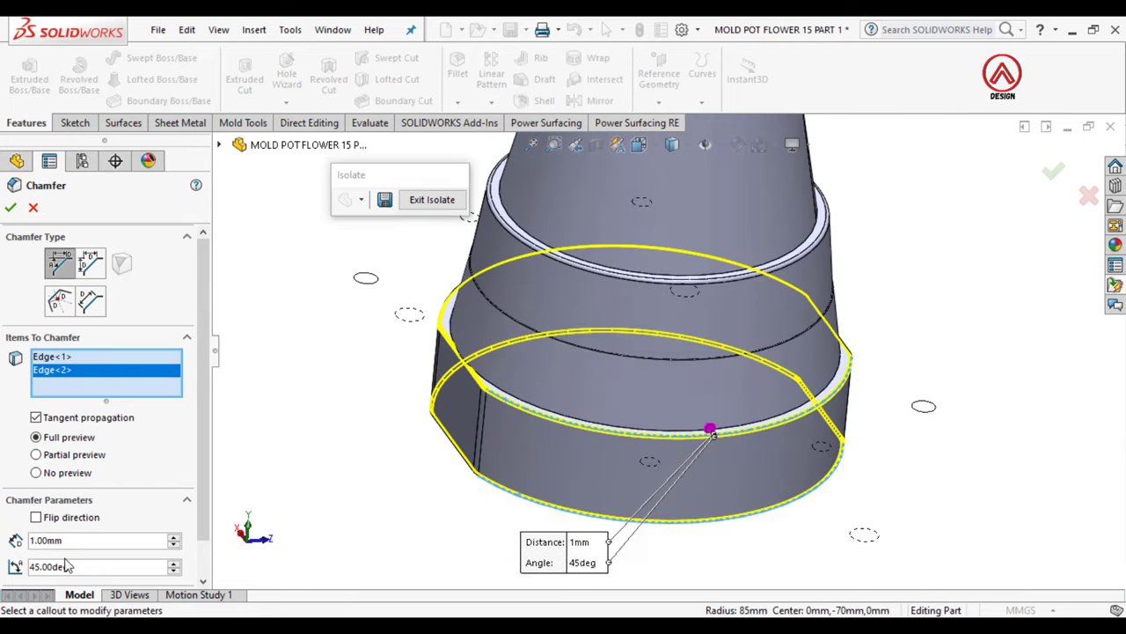
left_click(11, 207)
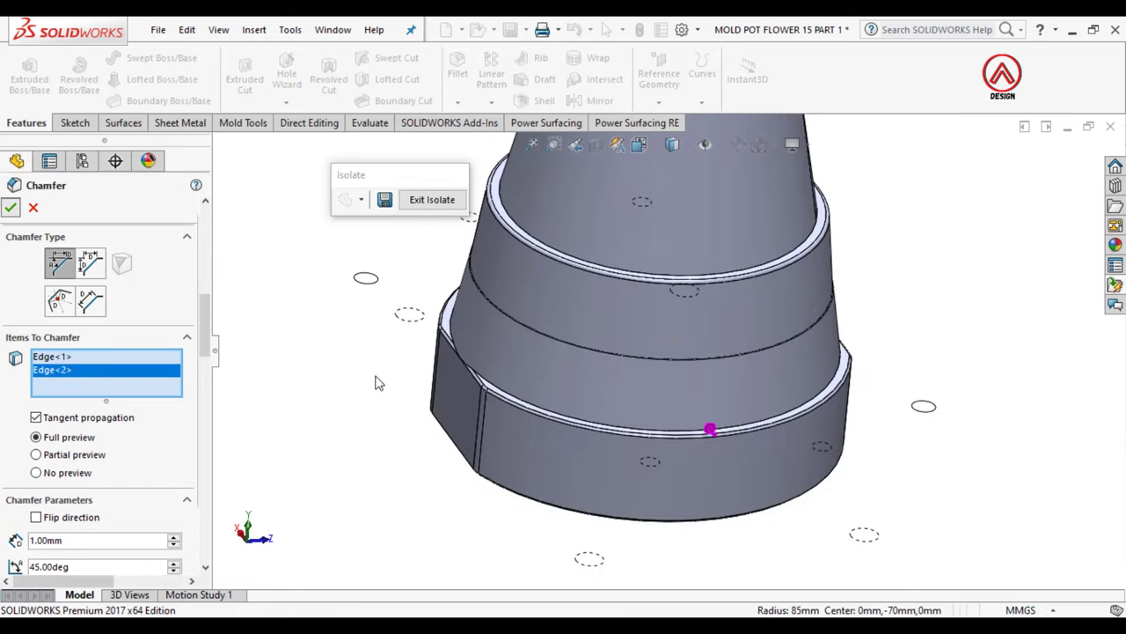
Step: Switch to the Bottom view of the core
middle_click_drag(643, 513, 626, 154)
left_click(639, 143)
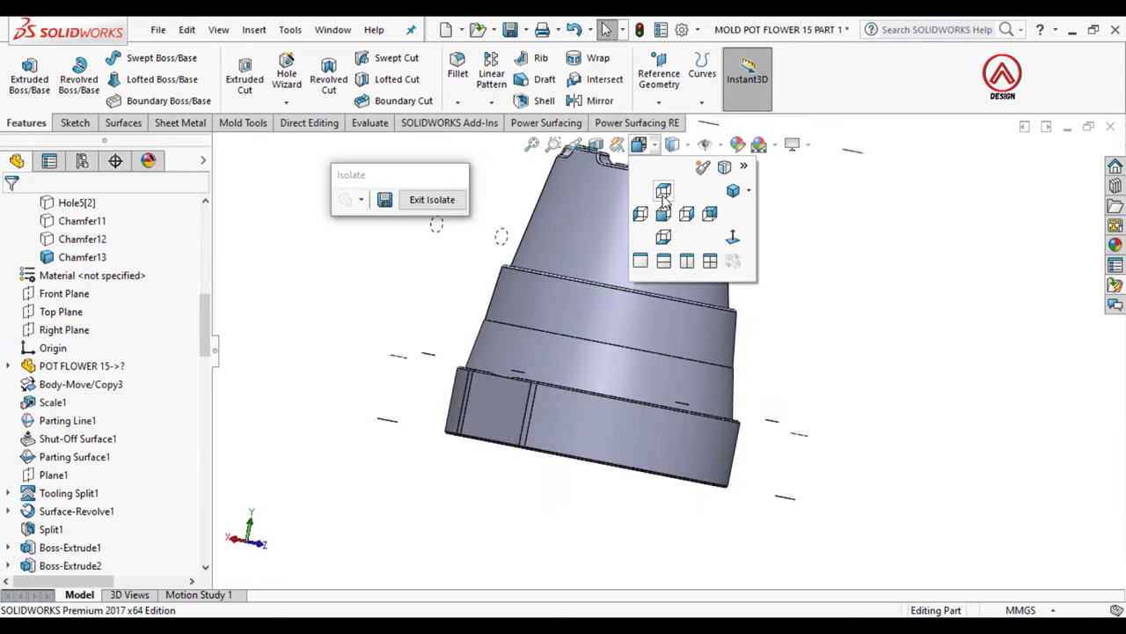
left_click(665, 238)
Step: Start a new sketch on the core's bottom face
scroll(720, 317, "up", 3)
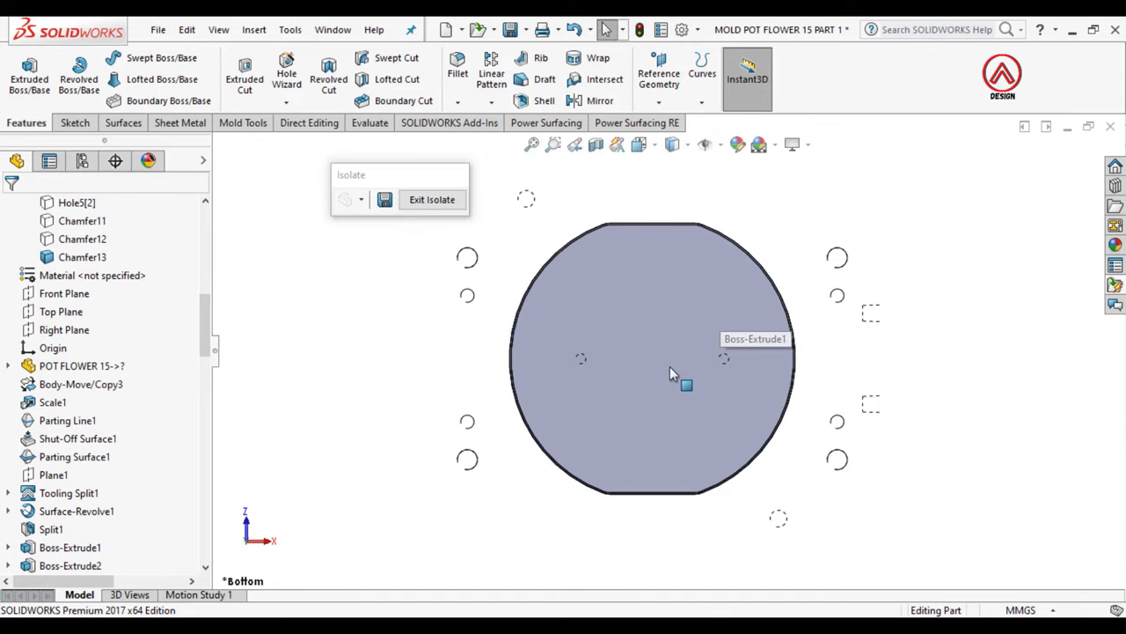
left_click(672, 372)
left_click(73, 122)
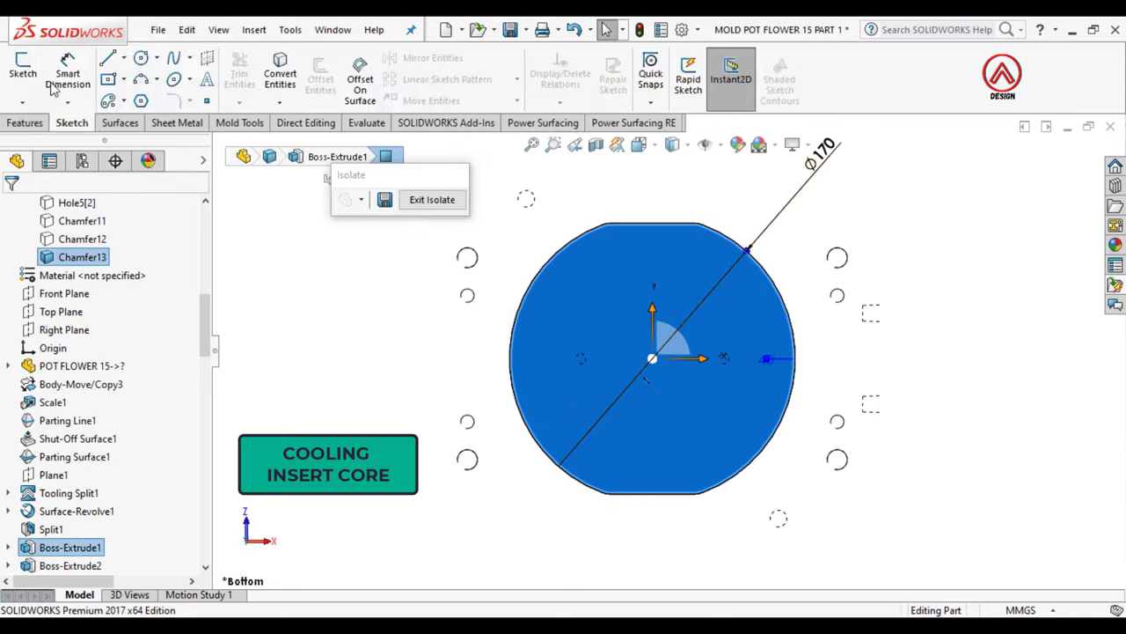
left_click(22, 75)
Step: Draw a Ø75 circle centred on the origin and make it construction geometry
left_click(141, 58)
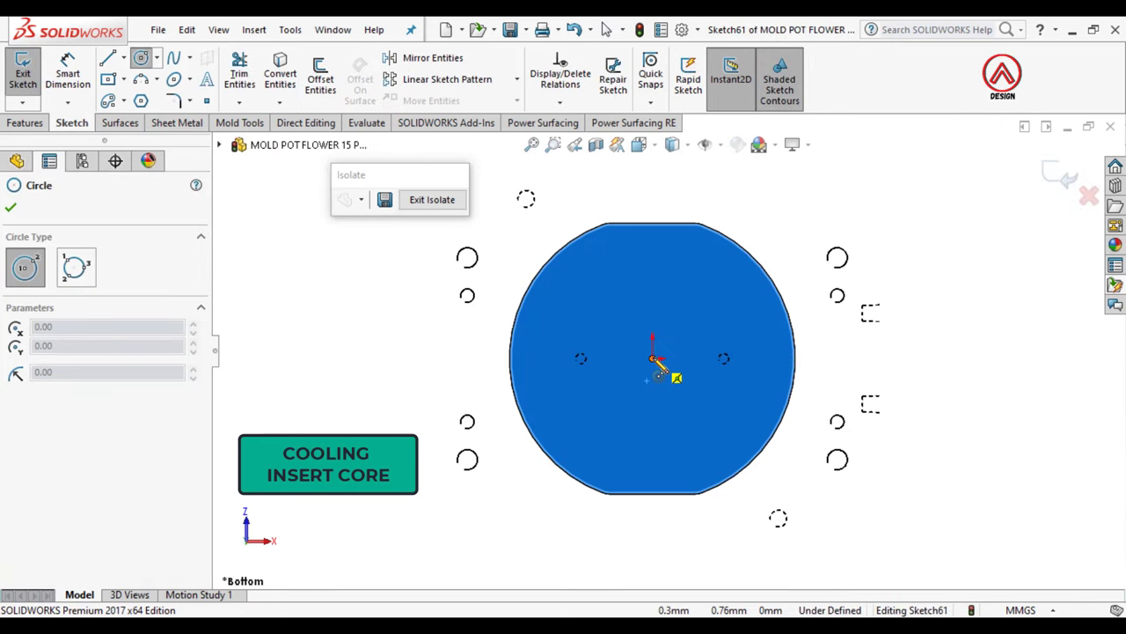
left_click(653, 359)
left_click(666, 271)
key("d")
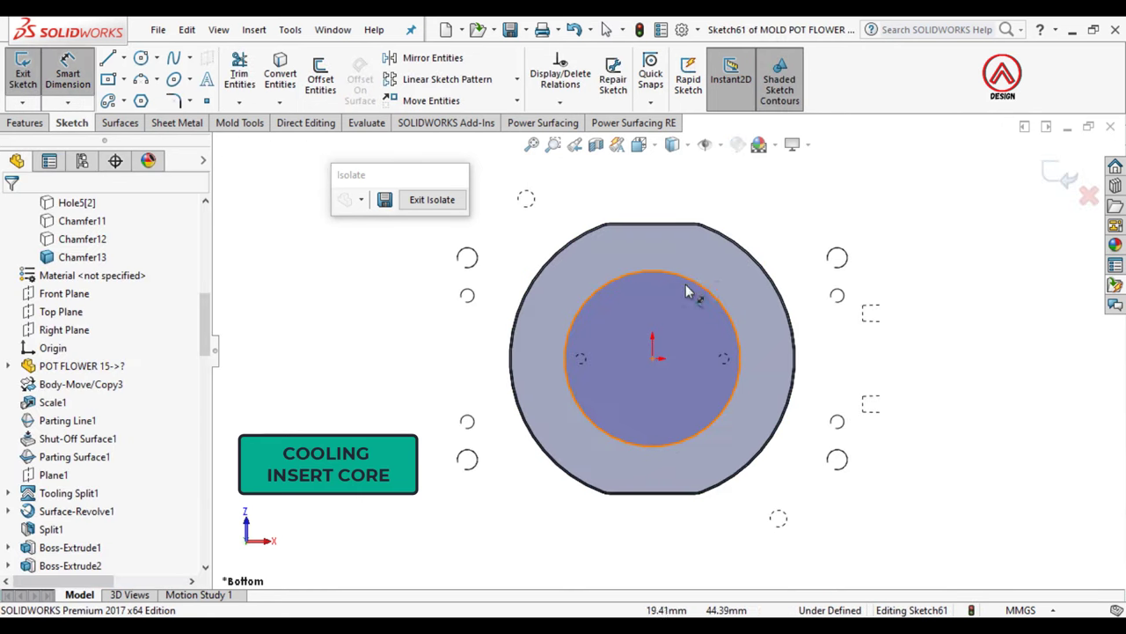
left_click(688, 291)
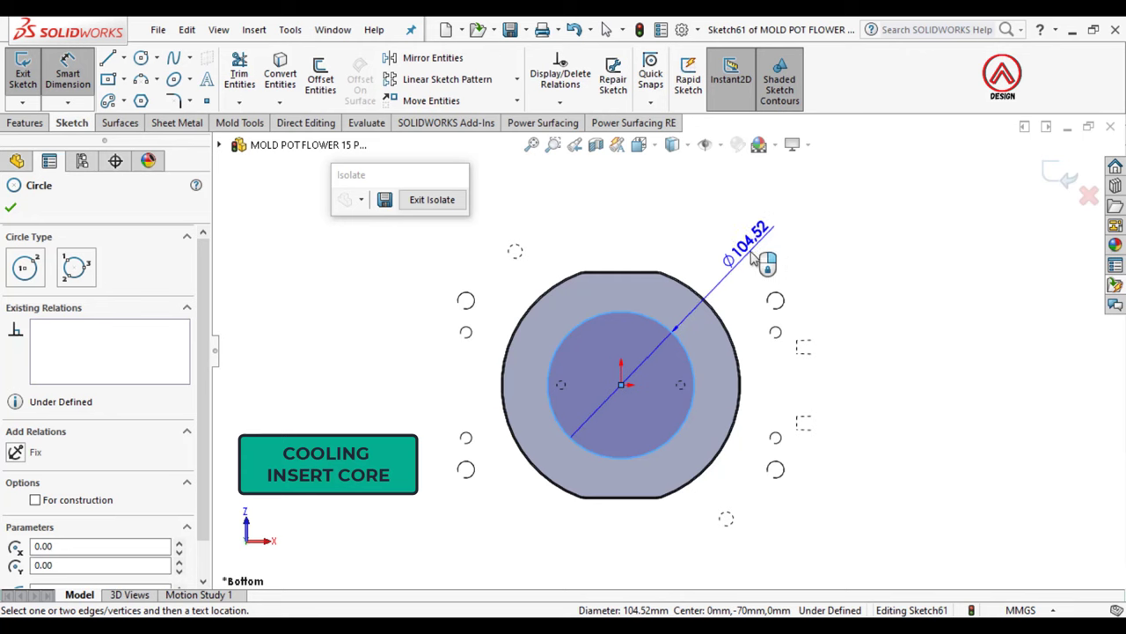
left_click(752, 255)
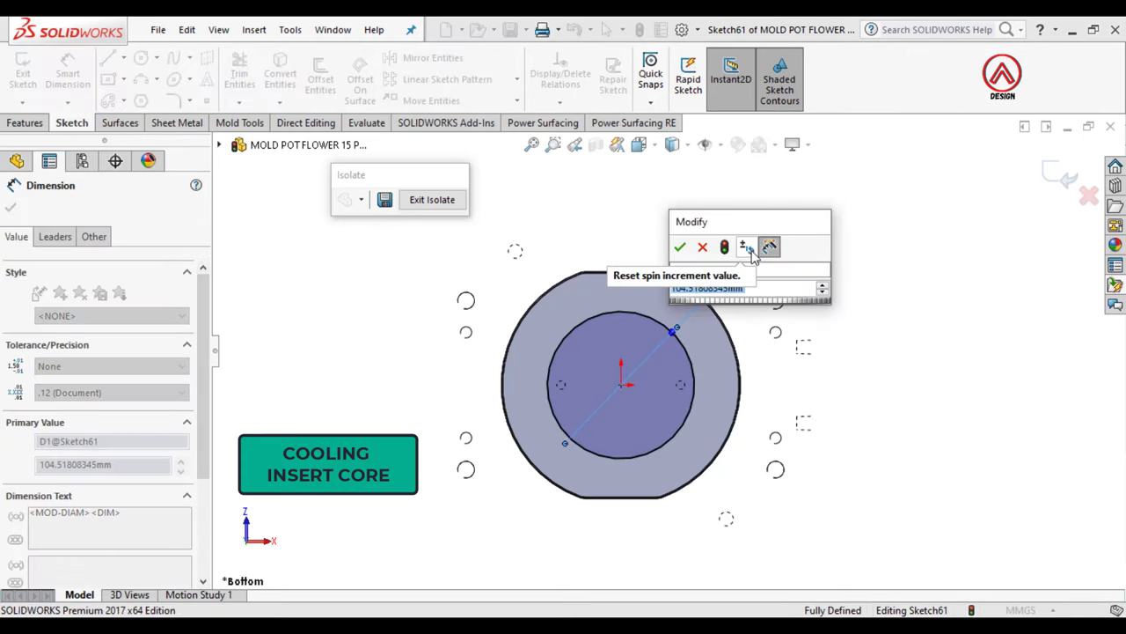
type("75")
key("Return")
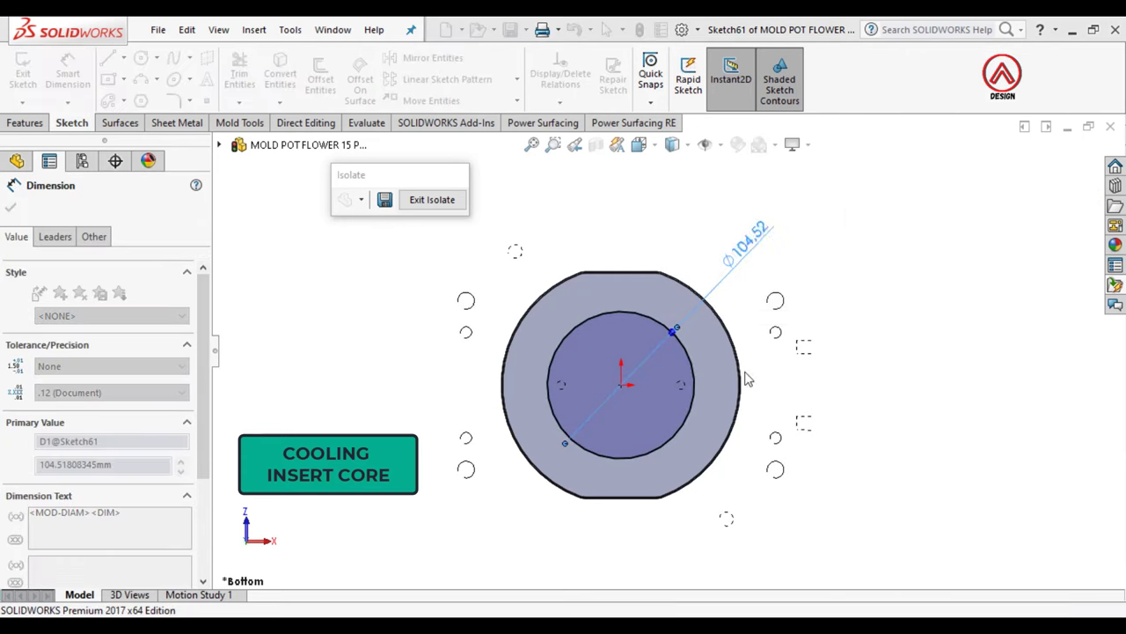
key("Escape")
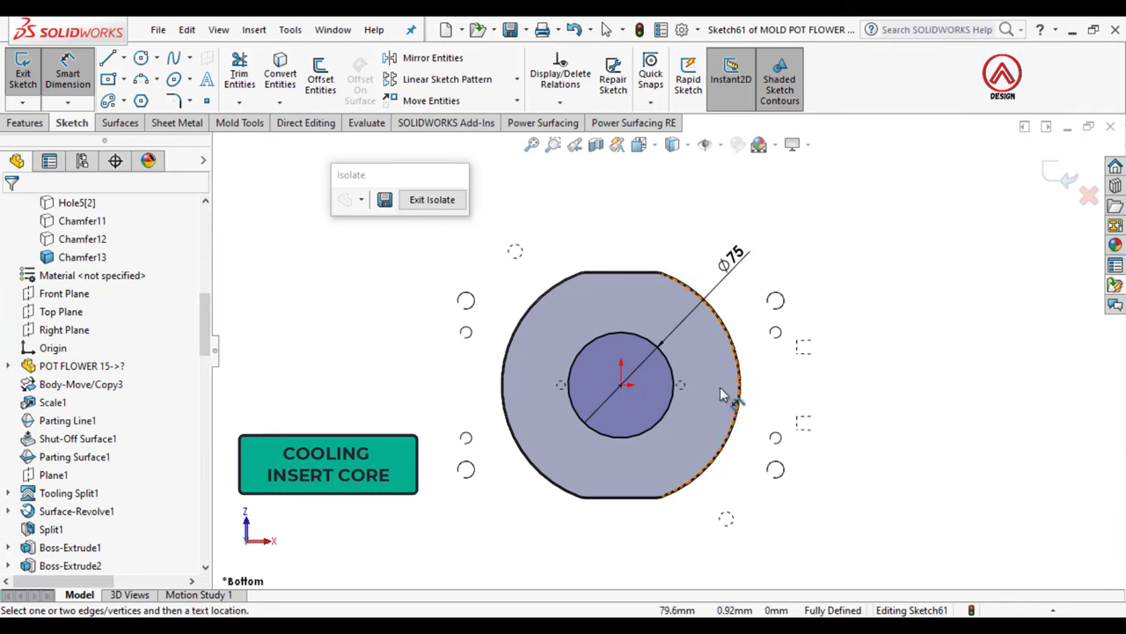
scroll(710, 398, "down", 2)
left_click(646, 341)
left_click(720, 294)
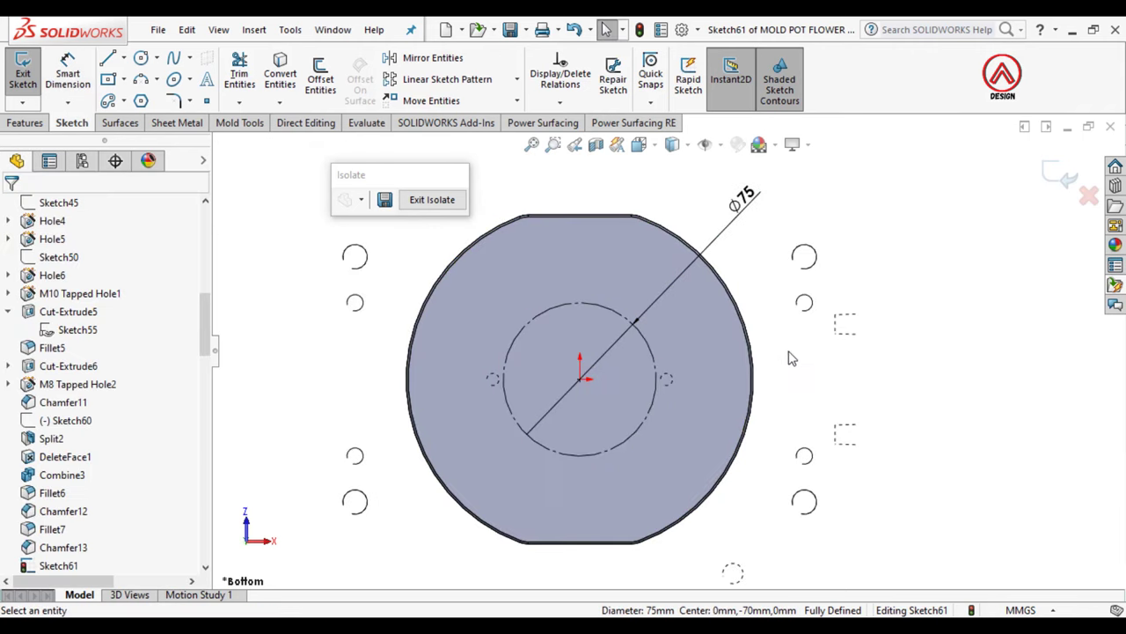
Step: Draw a horizontal centerline and an angled centerline, both starting at the origin
scroll(629, 381, "down", 1)
scroll(627, 382, "down", 1)
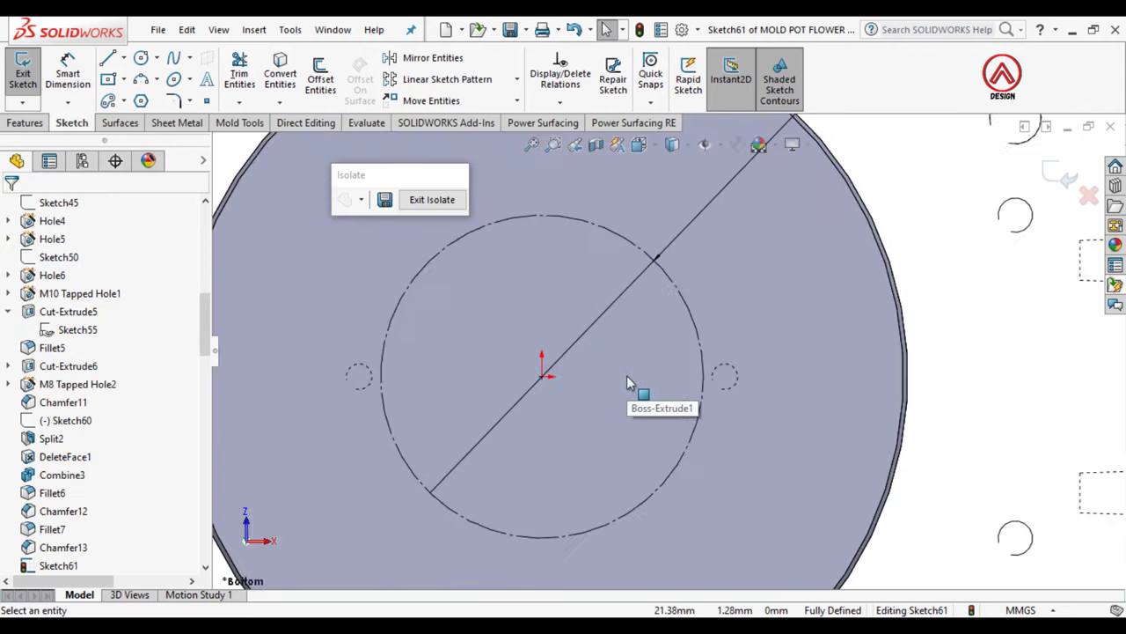
left_click(124, 58)
left_click(146, 91)
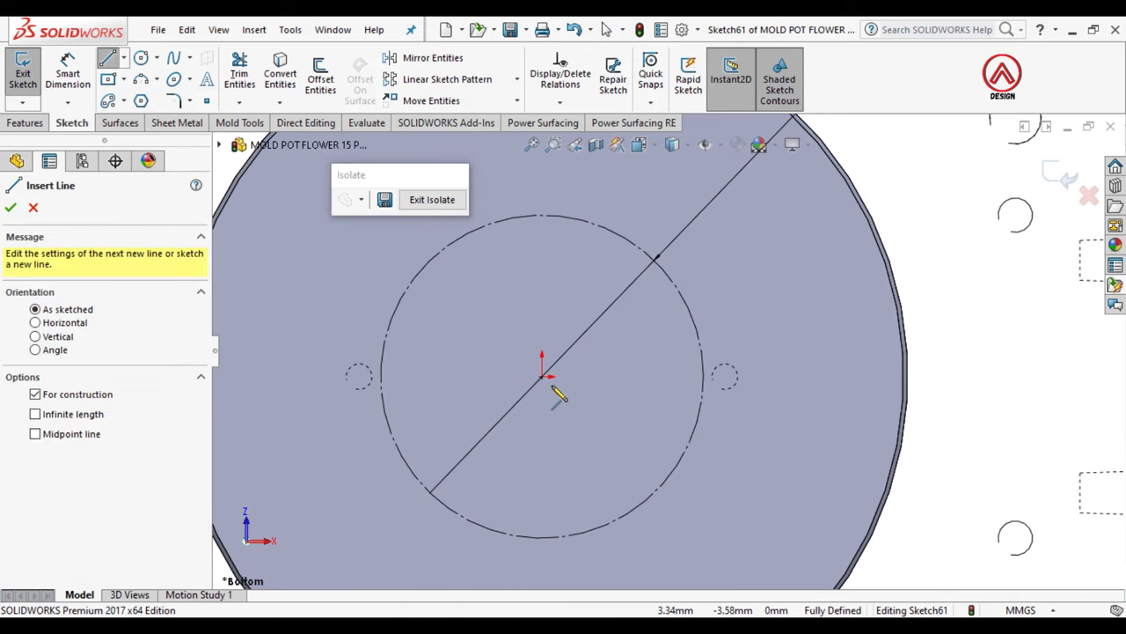
left_click(542, 375)
left_click(773, 376)
key("Escape")
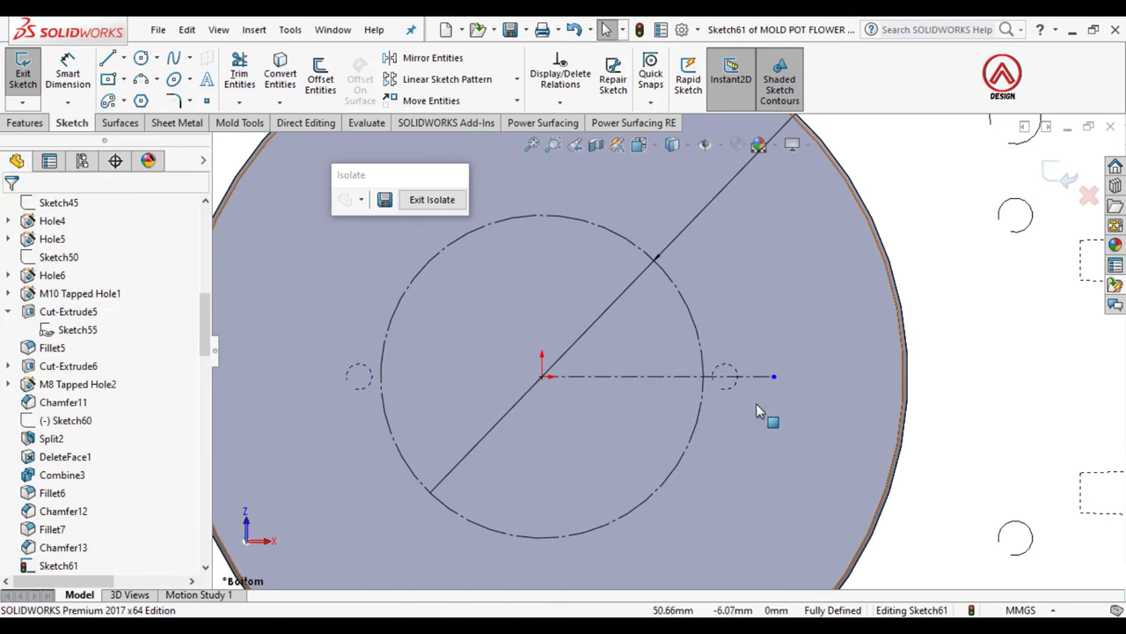
key("Return")
left_click(542, 376)
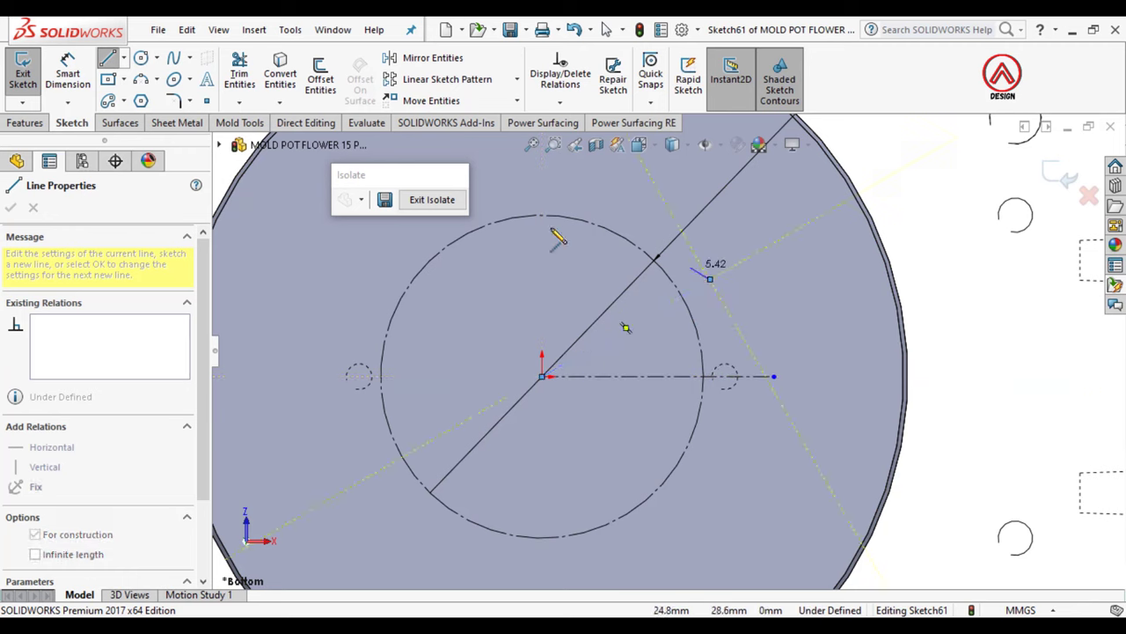
left_click(710, 278)
key("Escape")
Step: Dimension the angle between the two centerlines to 30°
left_click(68, 77)
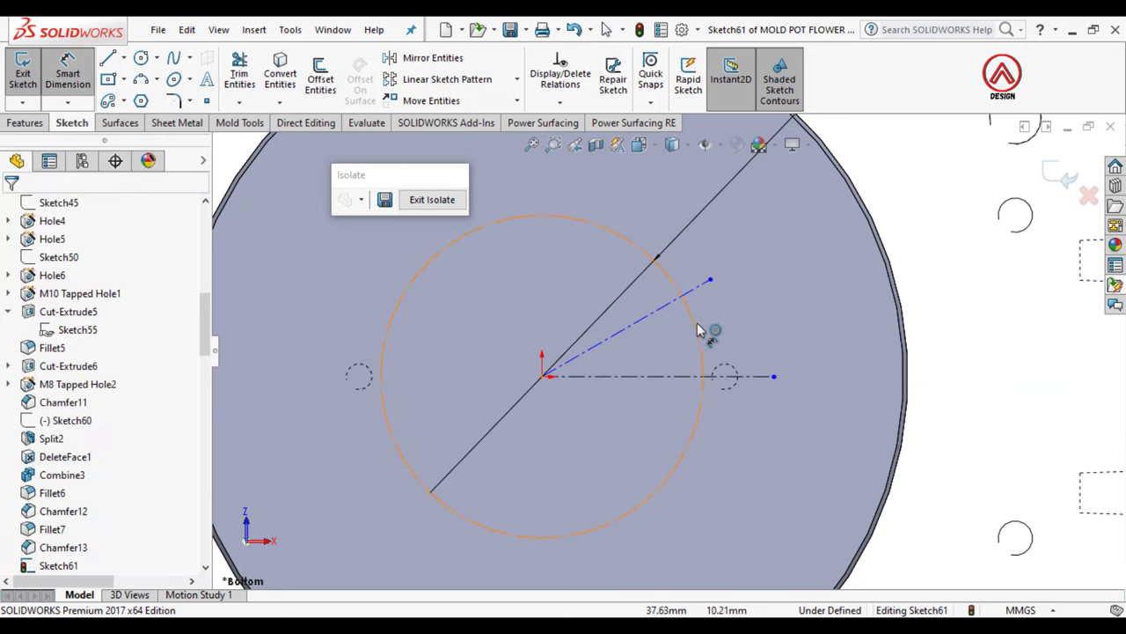
left_click(653, 313)
left_click(681, 377)
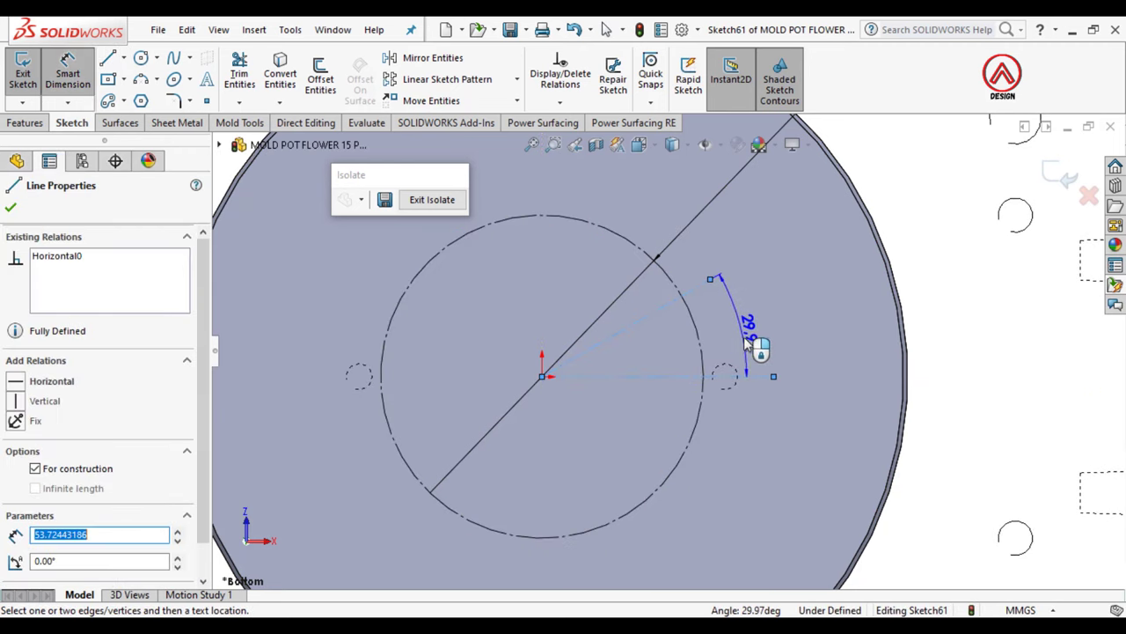
left_click(747, 343)
type("30")
key("Return")
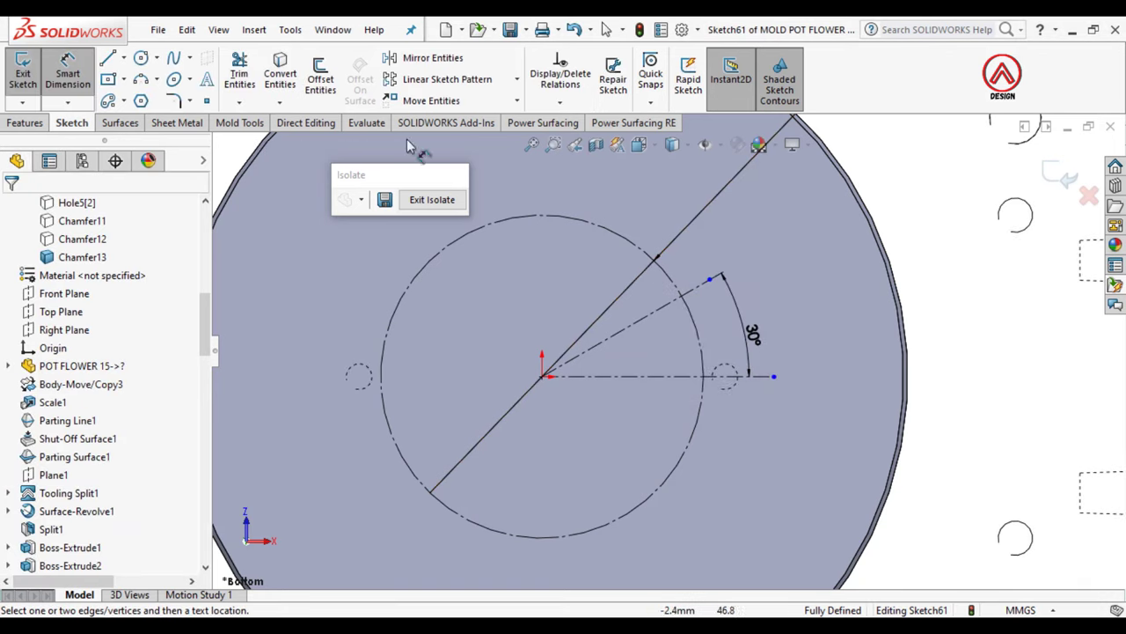
left_click(141, 58)
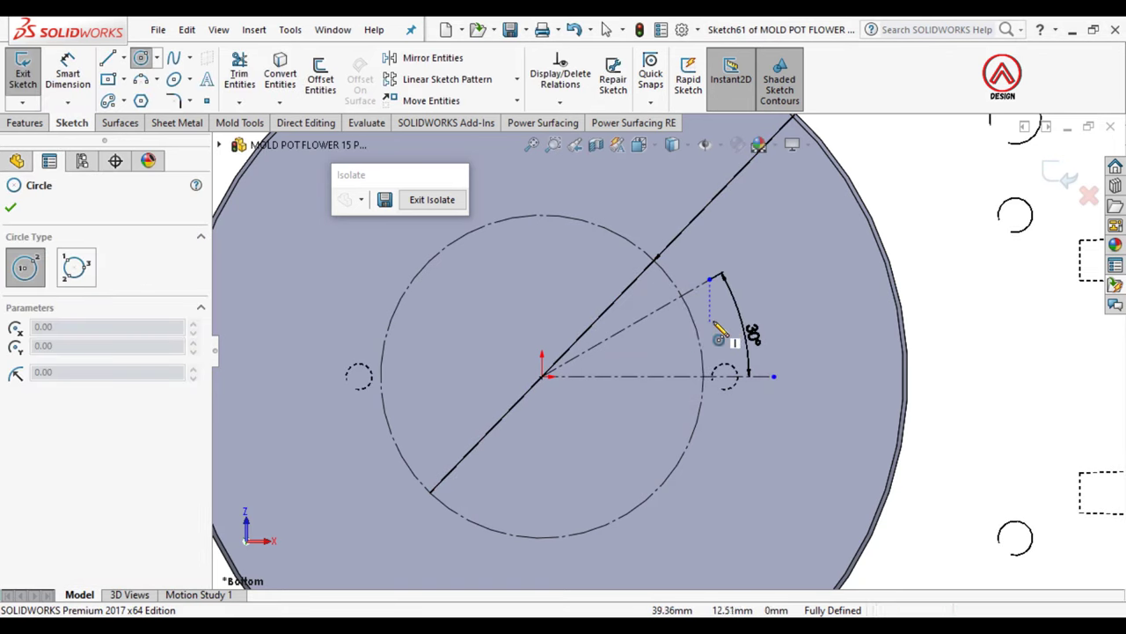
Step: Draw a Ø16 circle centred on the angled centerline's end
left_click(681, 296)
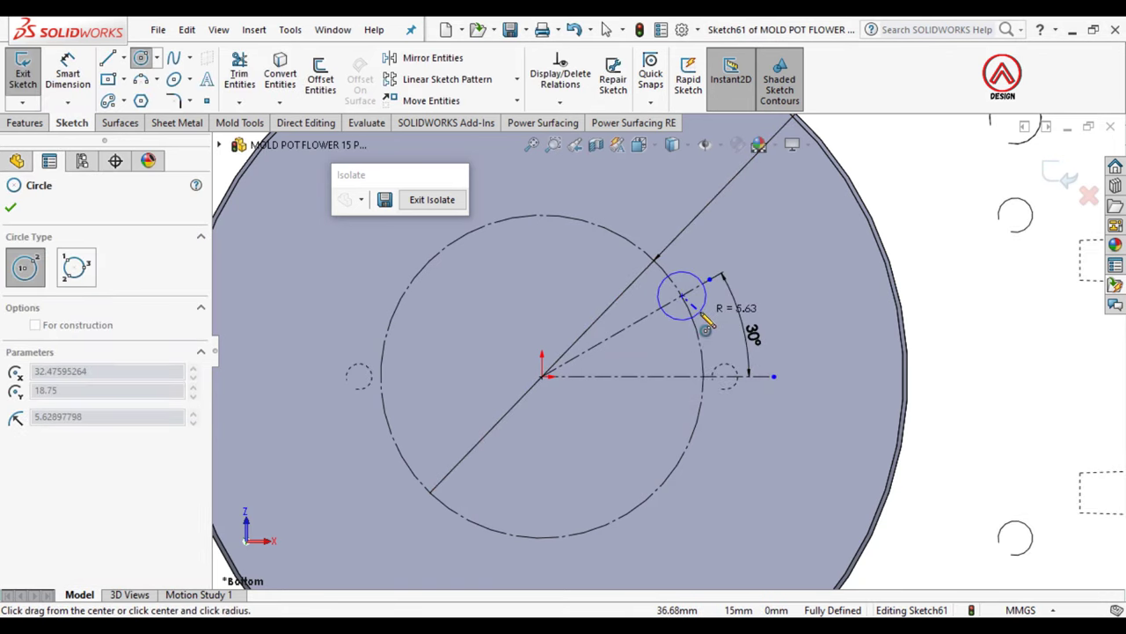
left_click(706, 327)
left_click(68, 78)
left_click(702, 290)
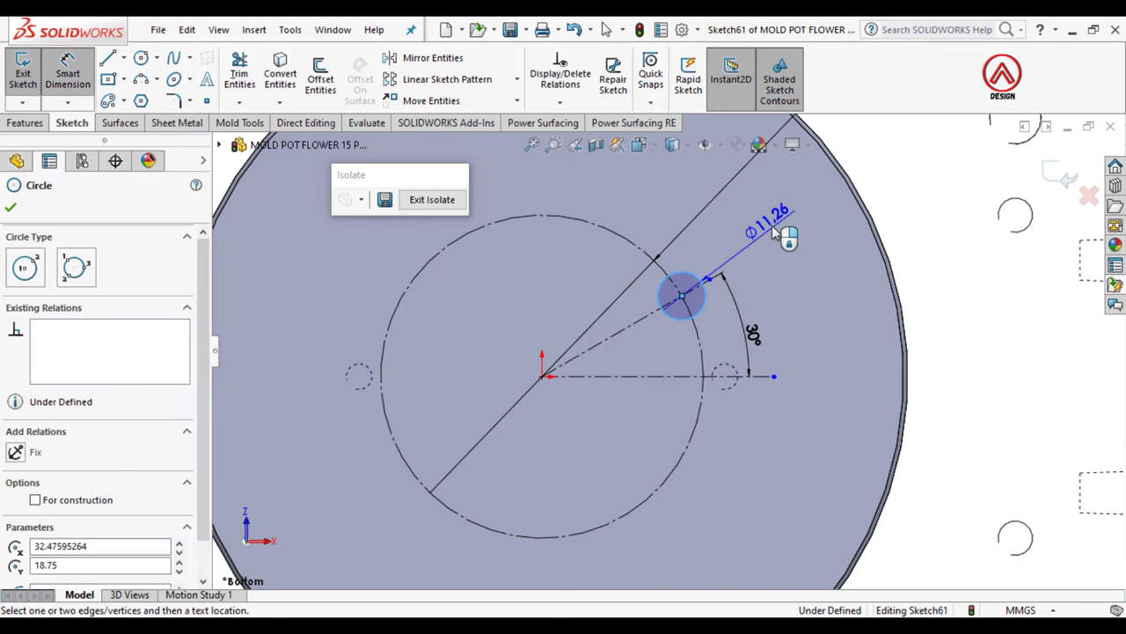
left_click(775, 230)
type("16")
key("Return")
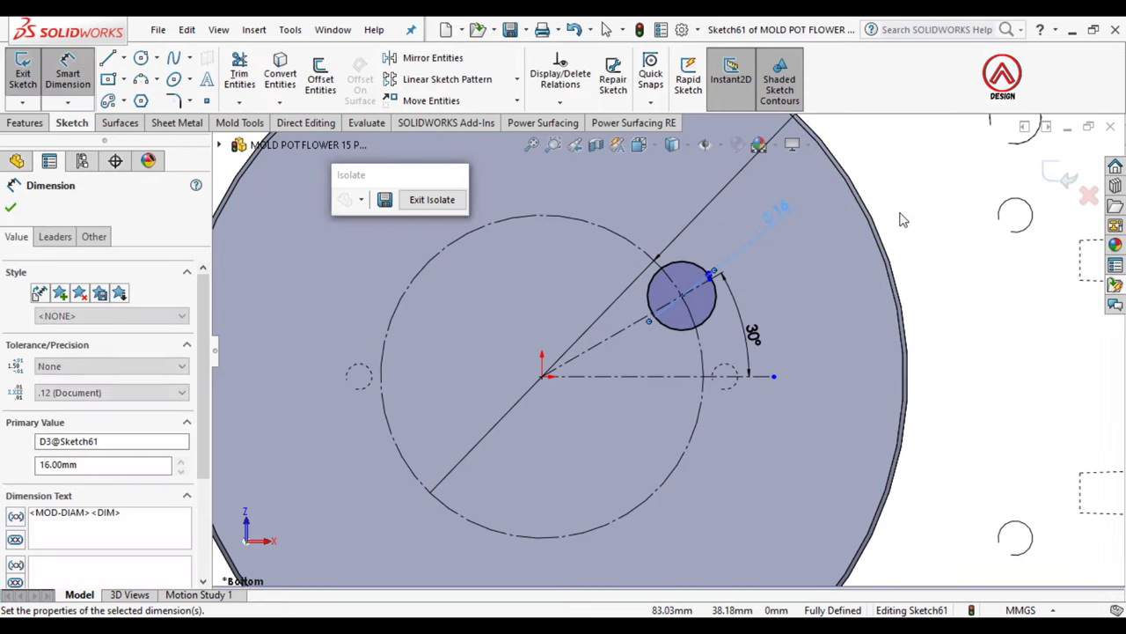
key("Escape")
Step: Circularly pattern the Ø16 circle six times about the origin
left_click(516, 79)
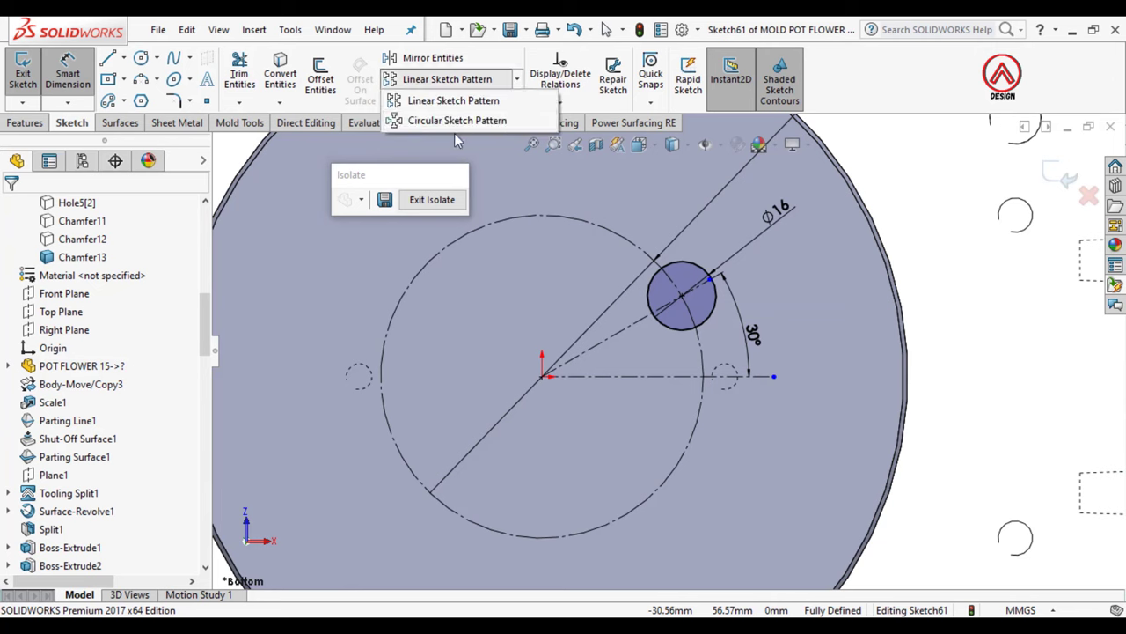
left_click(454, 121)
left_click(75, 257)
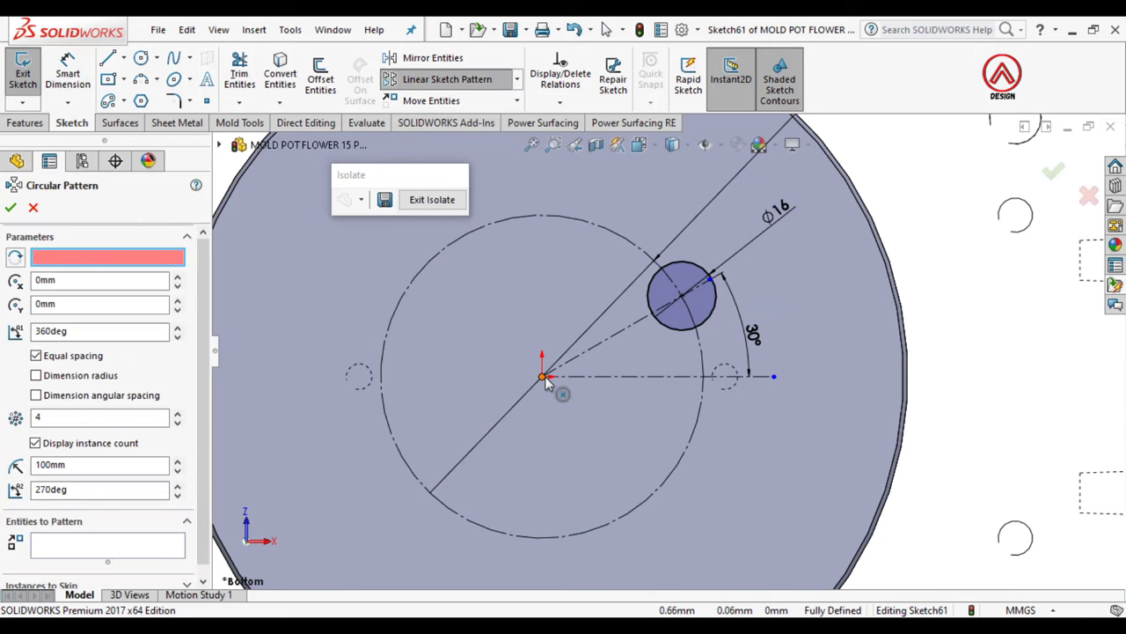
left_click(542, 377)
left_click(680, 336)
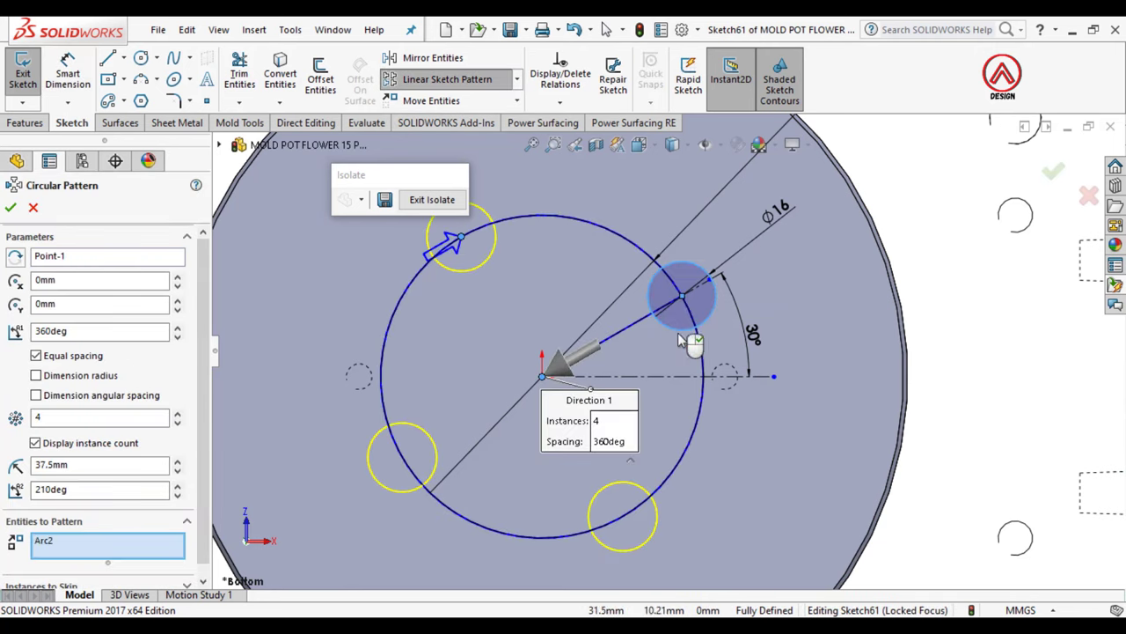
left_click(176, 416)
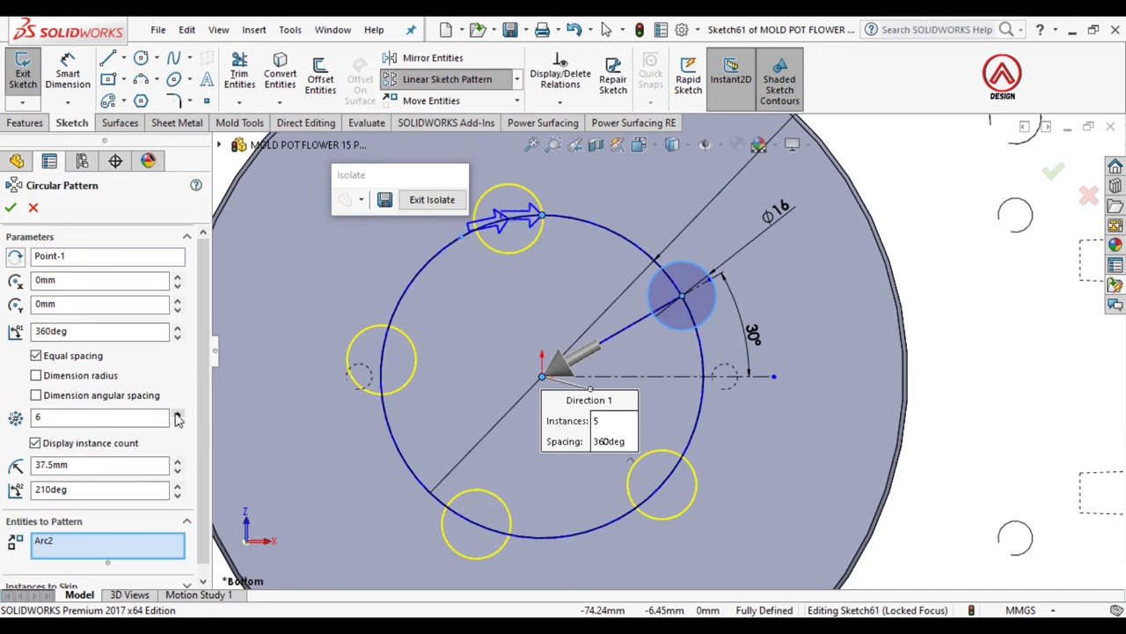
left_click(176, 416)
left_click(11, 207)
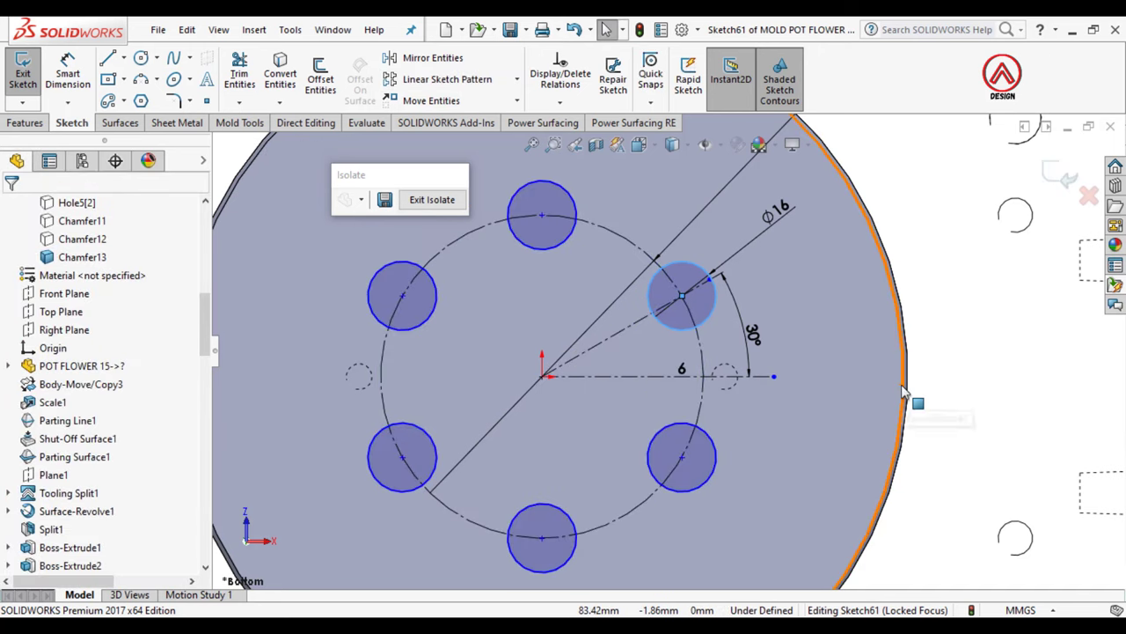
Step: Exit the bottom-face sketch
scroll(904, 394, "up", 2)
scroll(905, 393, "up", 2)
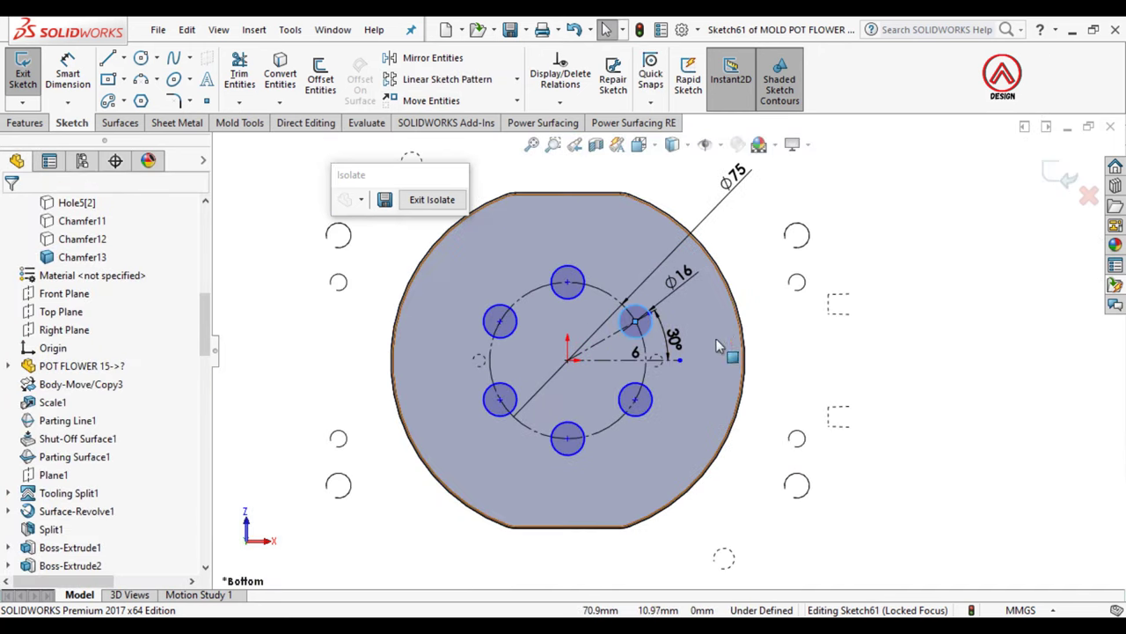
left_click(1065, 176)
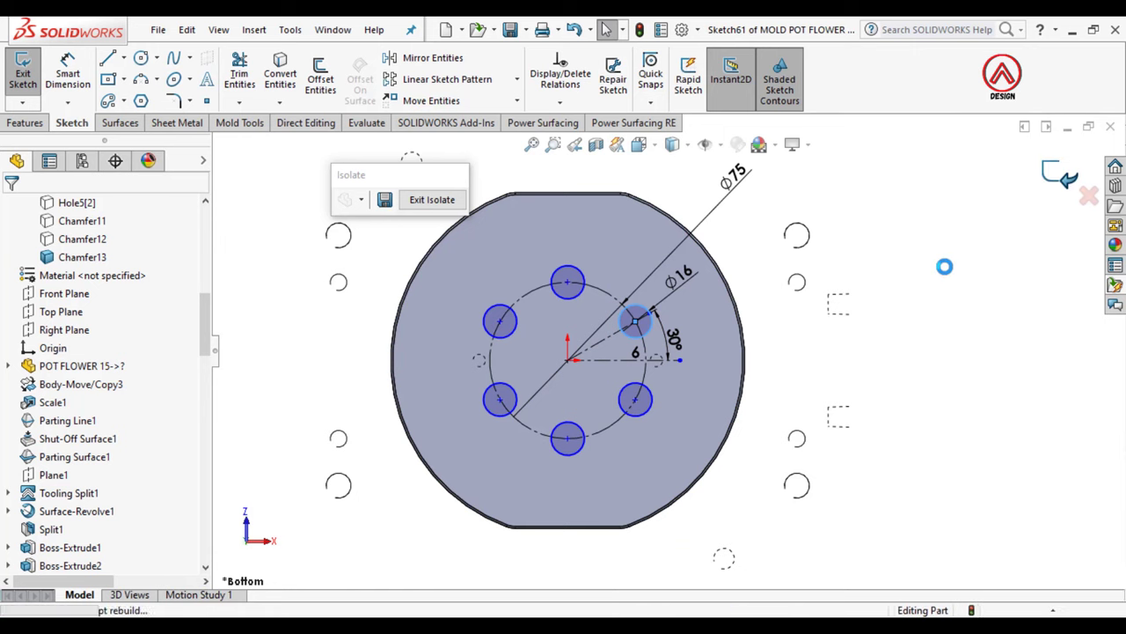
Step: Start a Hole Wizard hole on the bottom face with Drill sizes type and Ø16.0 size
left_click(736, 358)
left_click(23, 127)
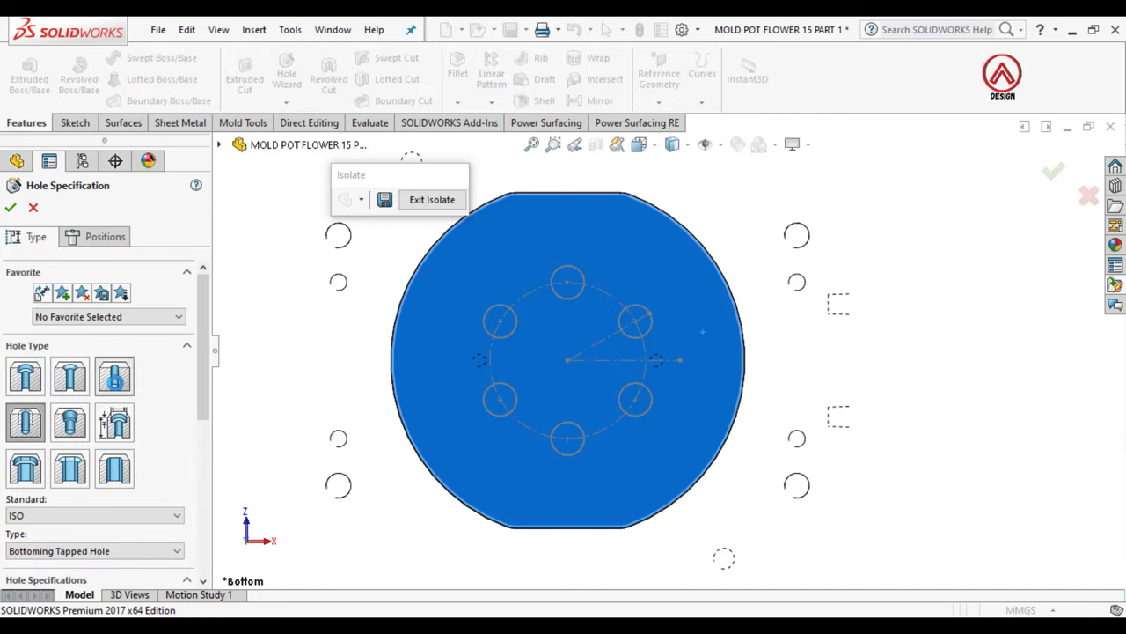
scroll(202, 385, "down", 3)
left_click(62, 381)
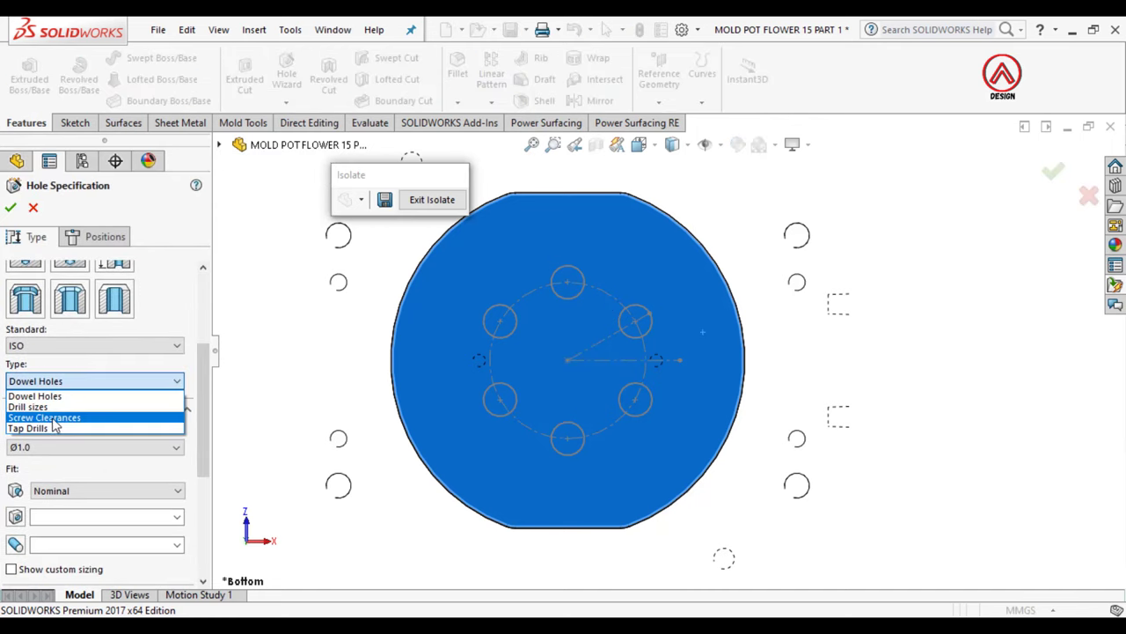
left_click(39, 396)
left_click(49, 380)
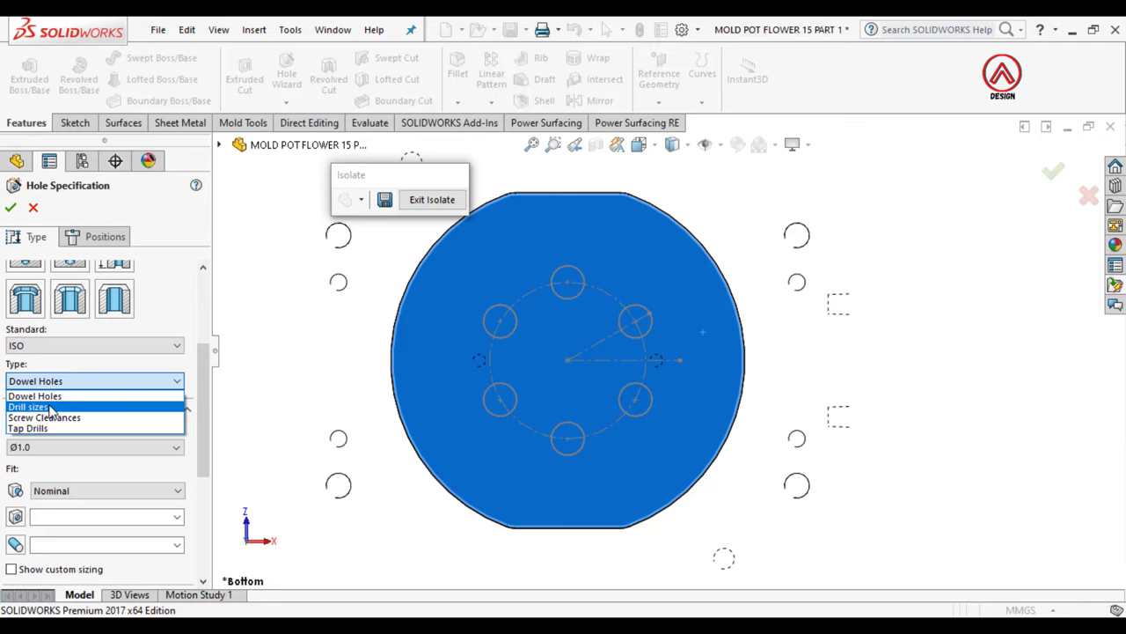
left_click(48, 406)
left_click(70, 447)
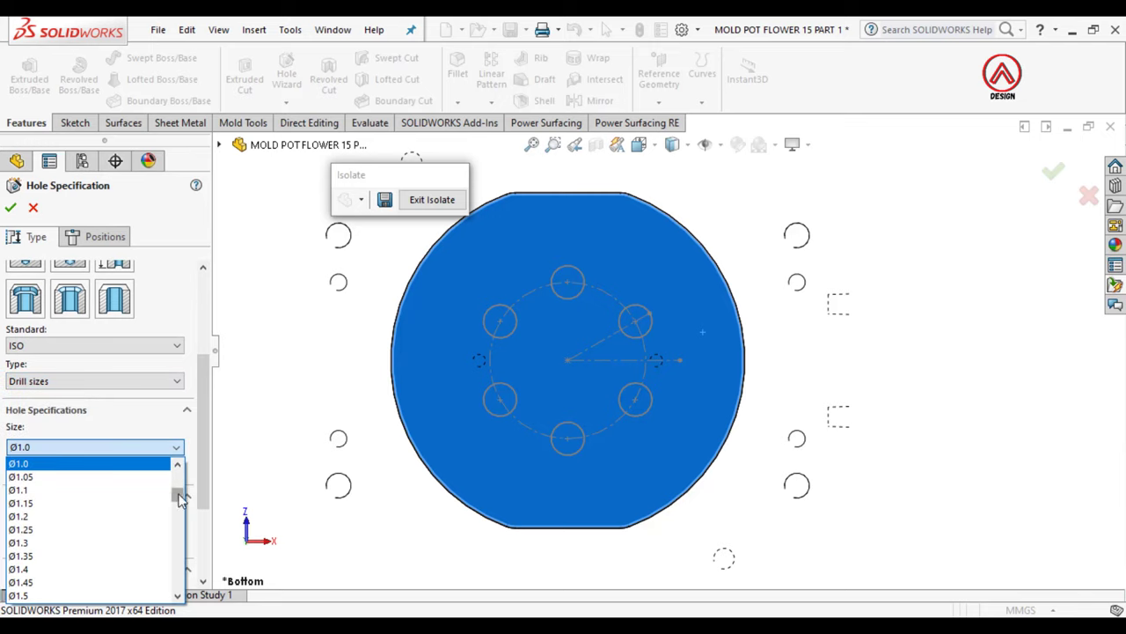
left_click_drag(180, 498, 183, 583)
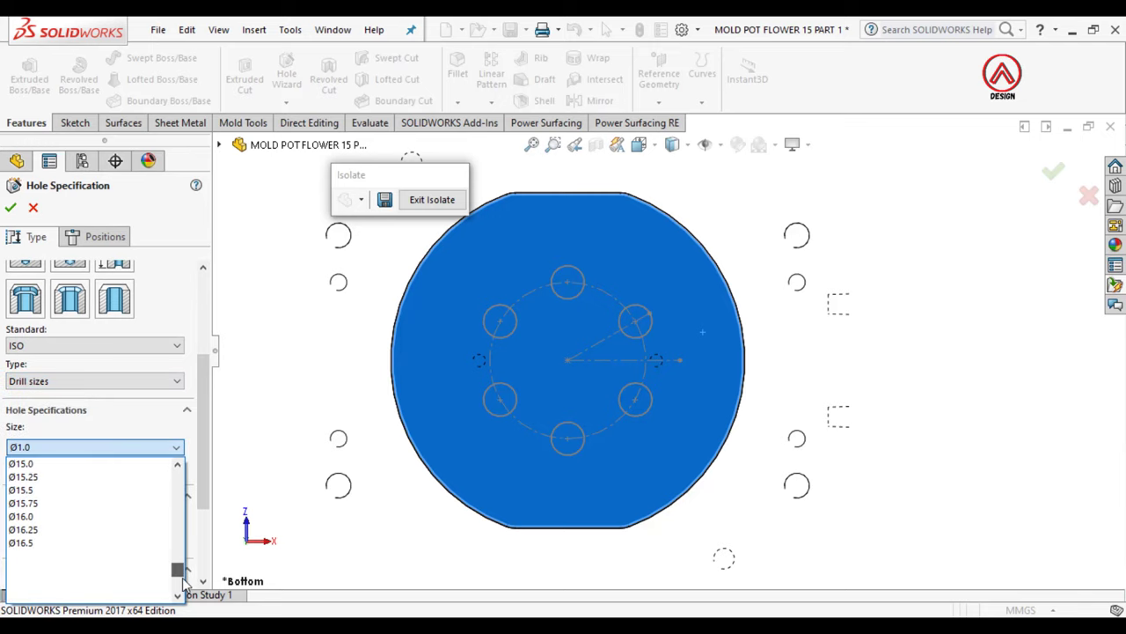
left_click(35, 529)
Step: Turn off the near side countersink and set a Blind depth of 150 mm
left_click_drag(201, 463, 207, 531)
type("16")
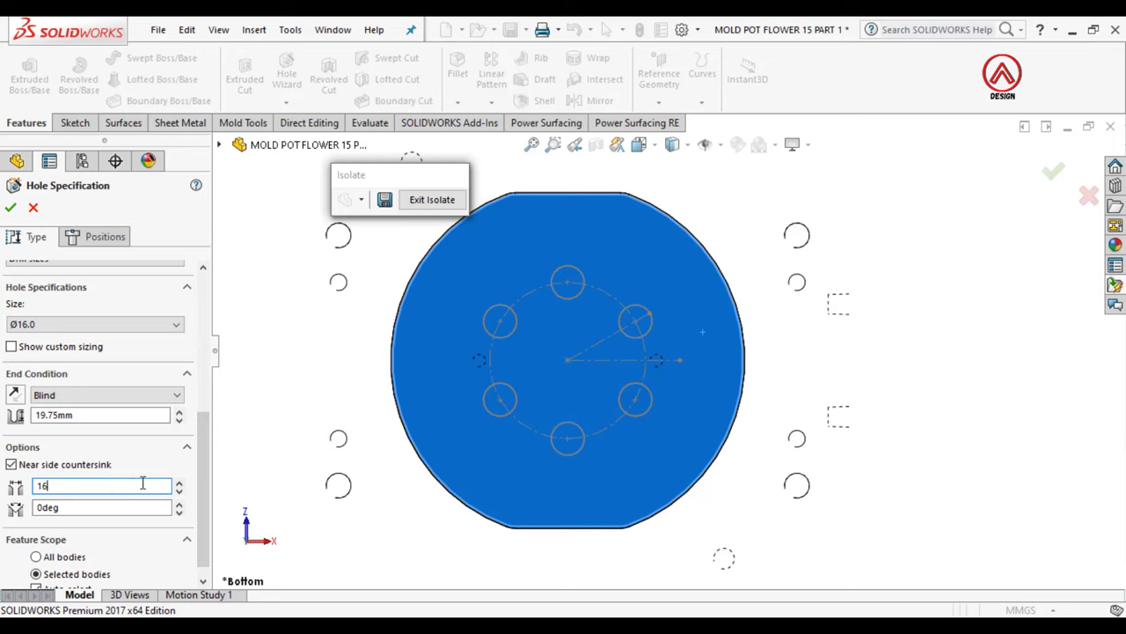
left_click(76, 466)
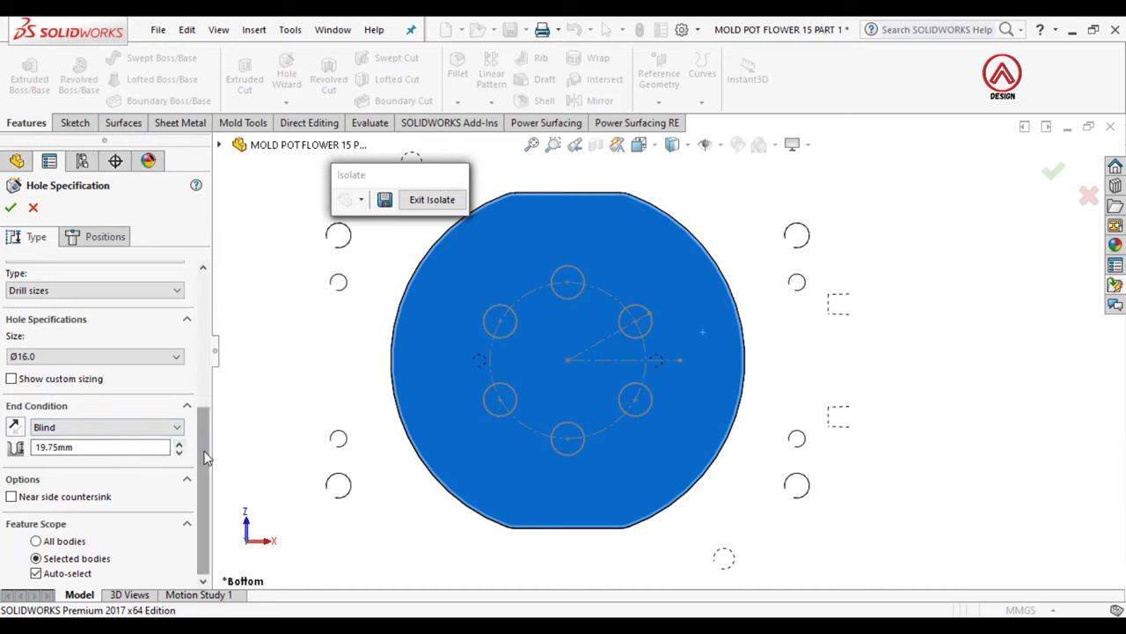
scroll(204, 457, "up", 3)
scroll(192, 465, "down", 3)
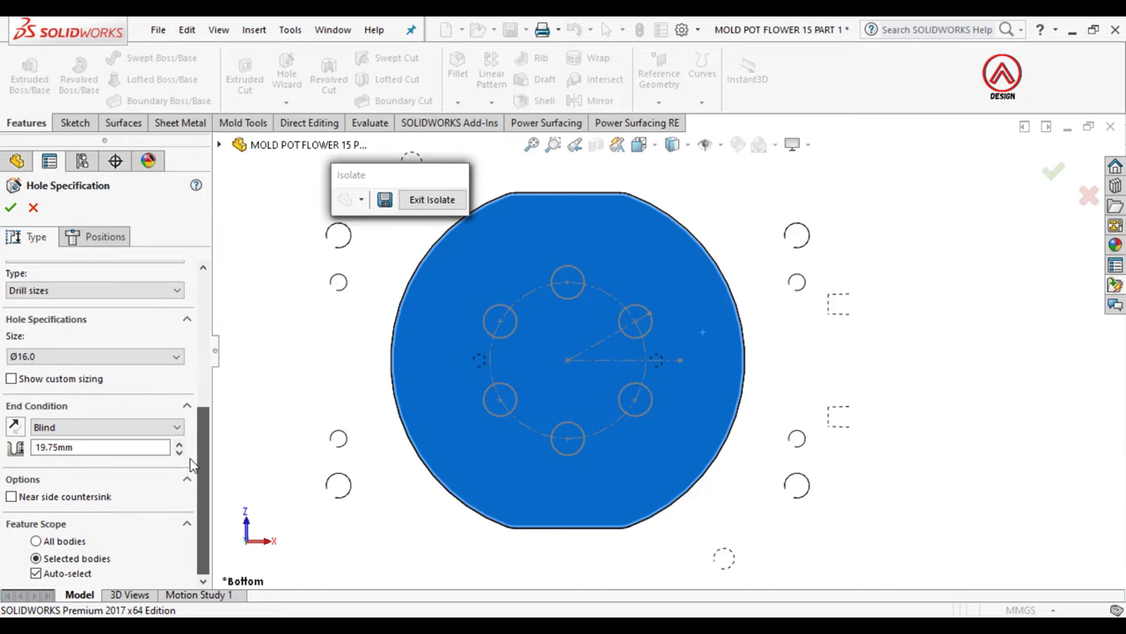
double_click(81, 447)
type("150")
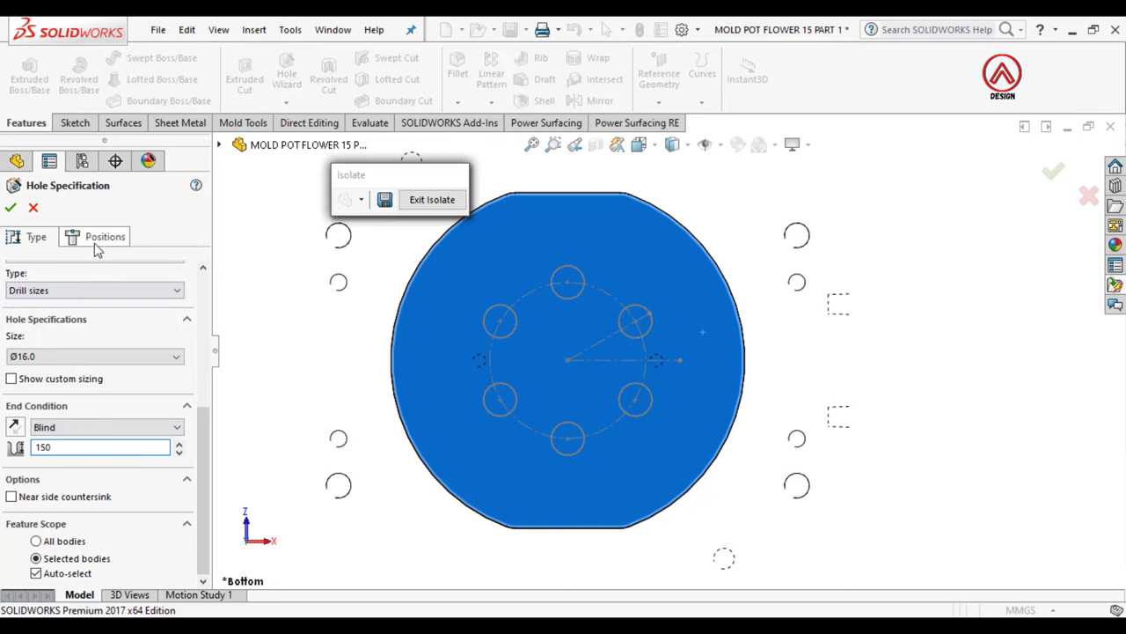
Step: Place the holes at the six sketched circle centres and accept Hole1
left_click(96, 242)
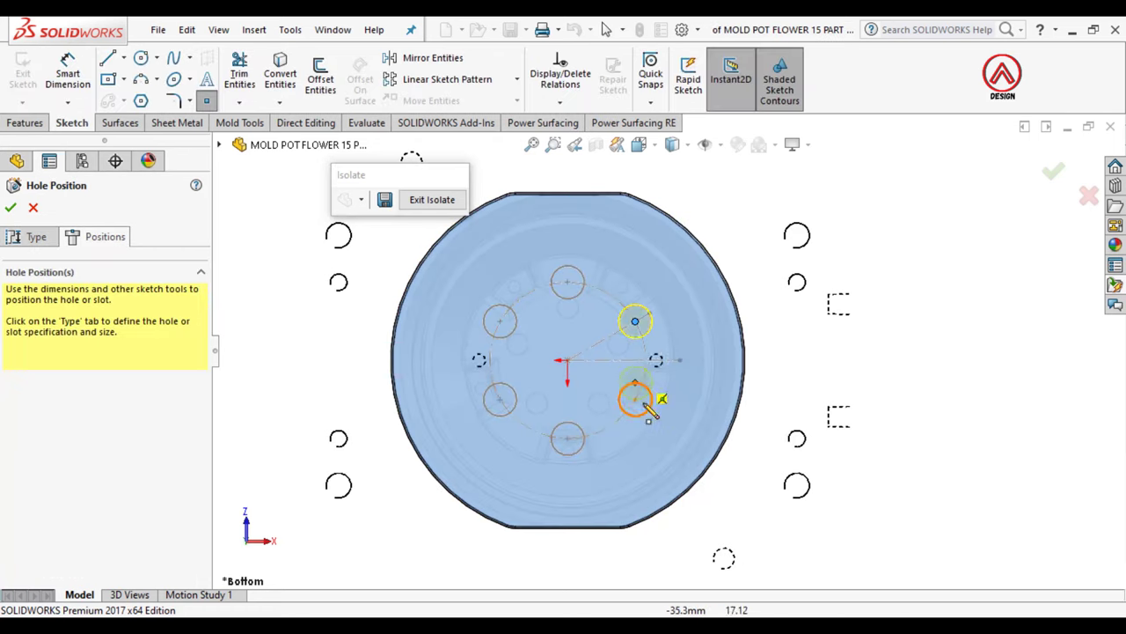
left_click(637, 401)
left_click(568, 439)
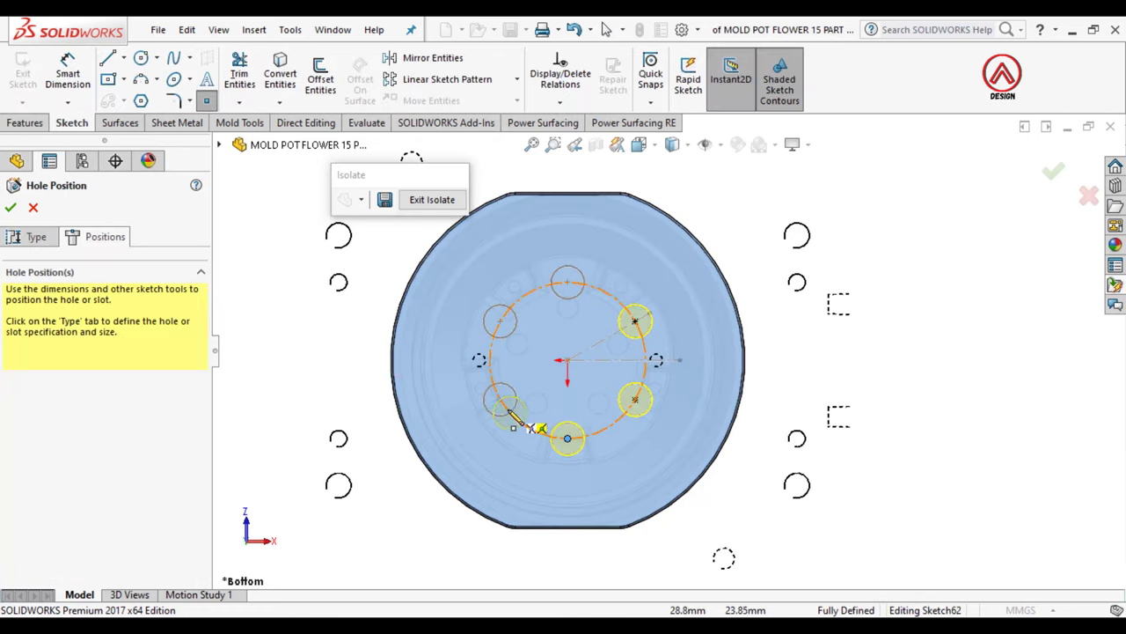
left_click(500, 401)
left_click(500, 321)
left_click(568, 282)
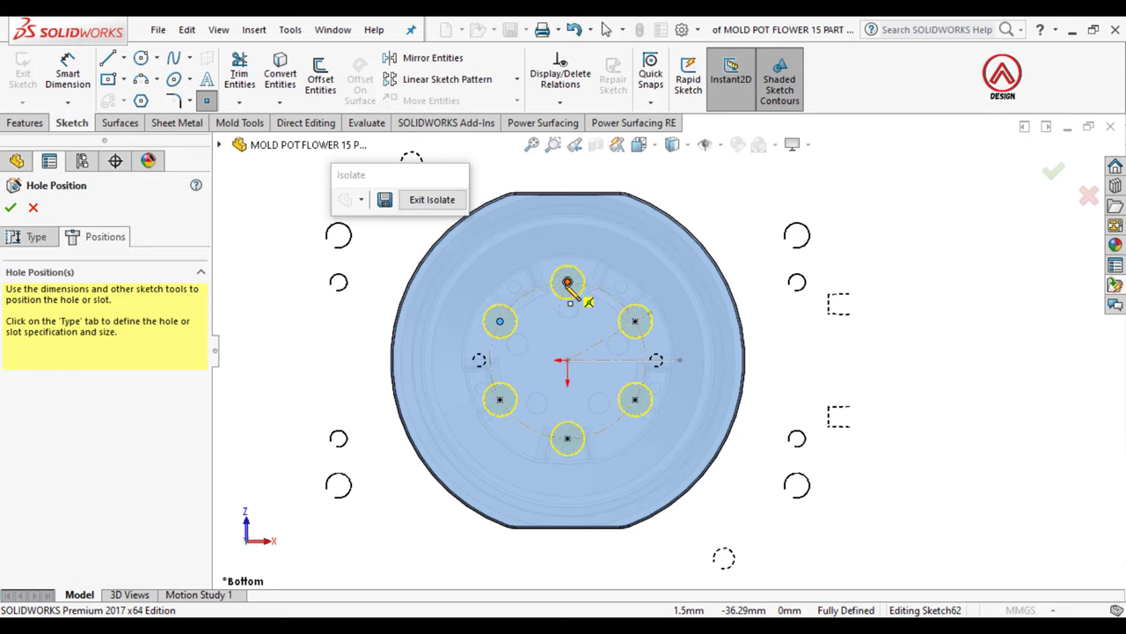
middle_click_drag(567, 282, 547, 361)
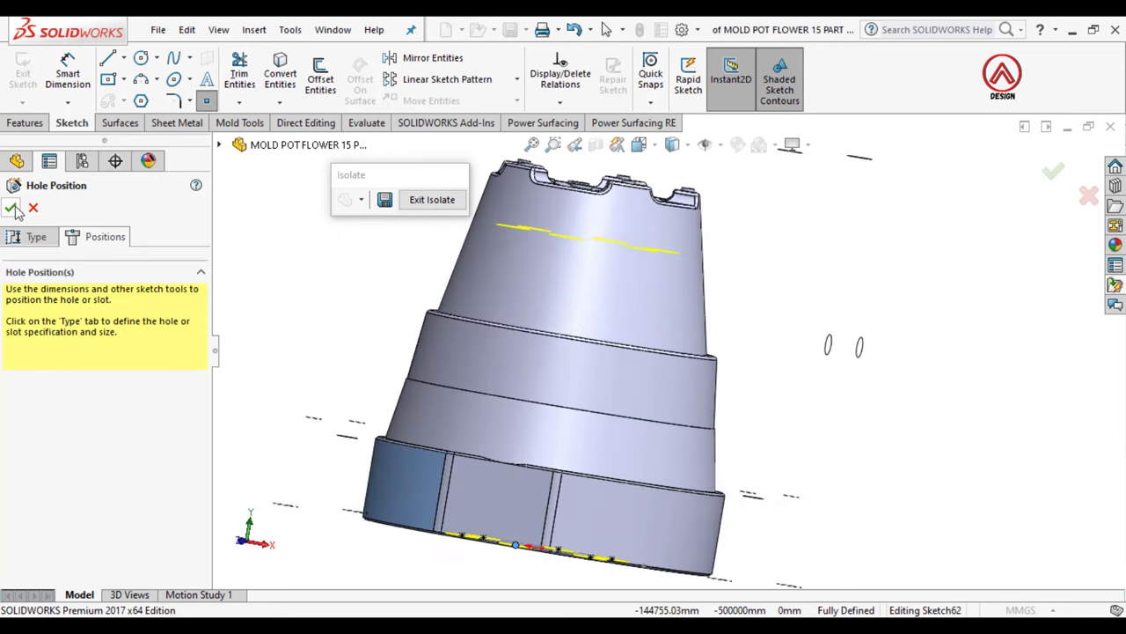
left_click(11, 208)
Step: Inspect the holes with hidden lines visible, then return to shaded-with-edges Bottom view
left_click(673, 144)
left_click(674, 229)
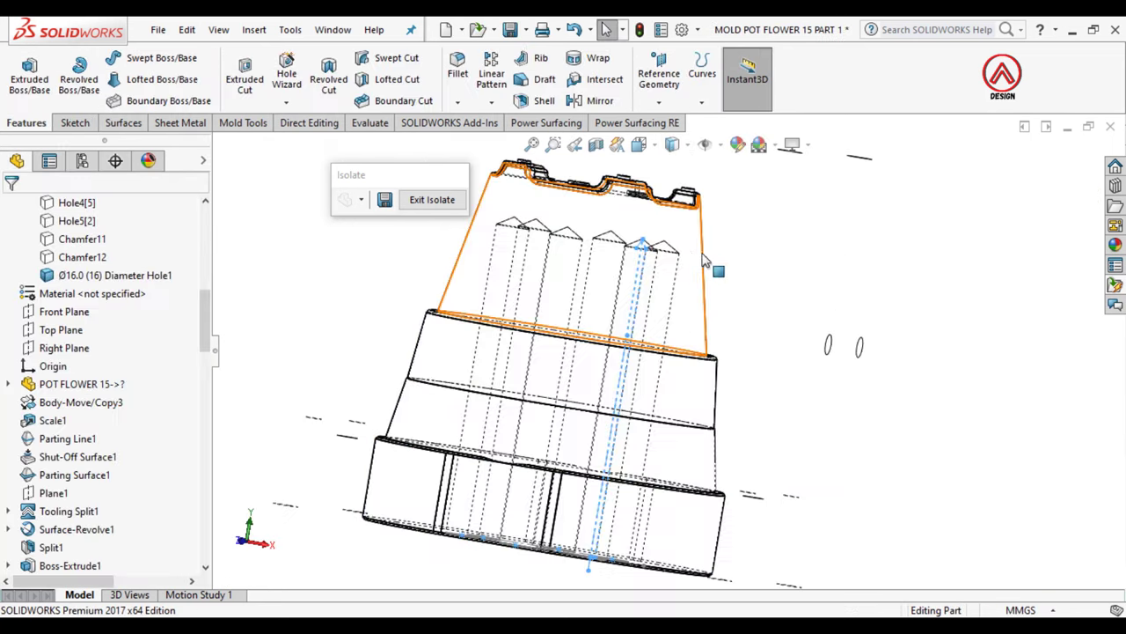
mouse_move(704, 260)
middle_mouse_down()
mouse_move(652, 255)
mouse_move(656, 220)
middle_mouse_up()
left_click(639, 144)
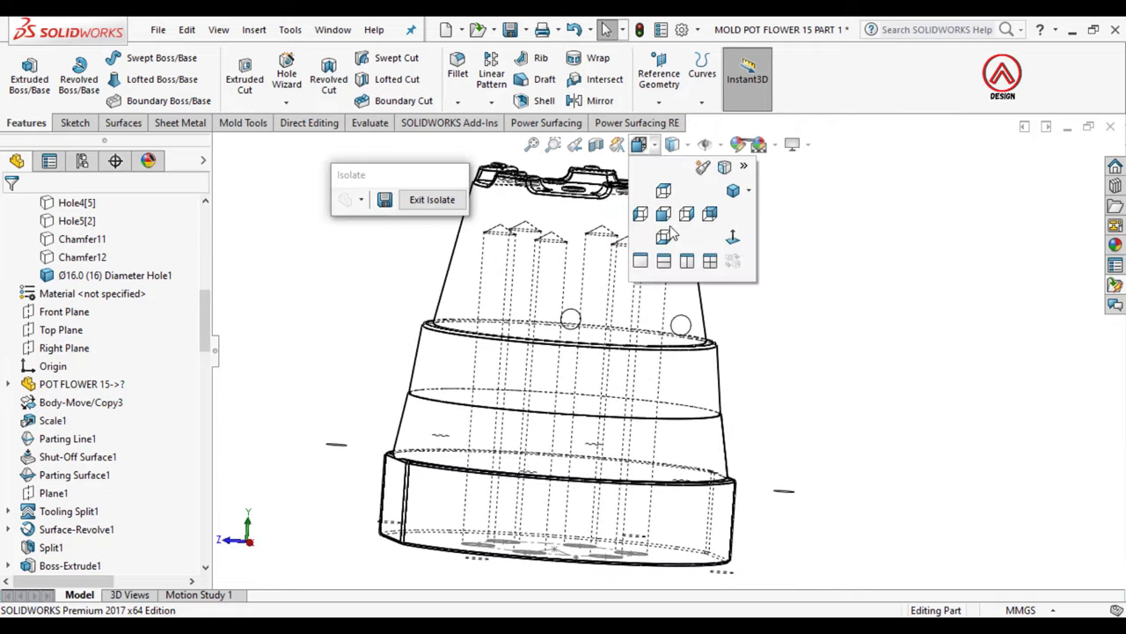
left_click(665, 234)
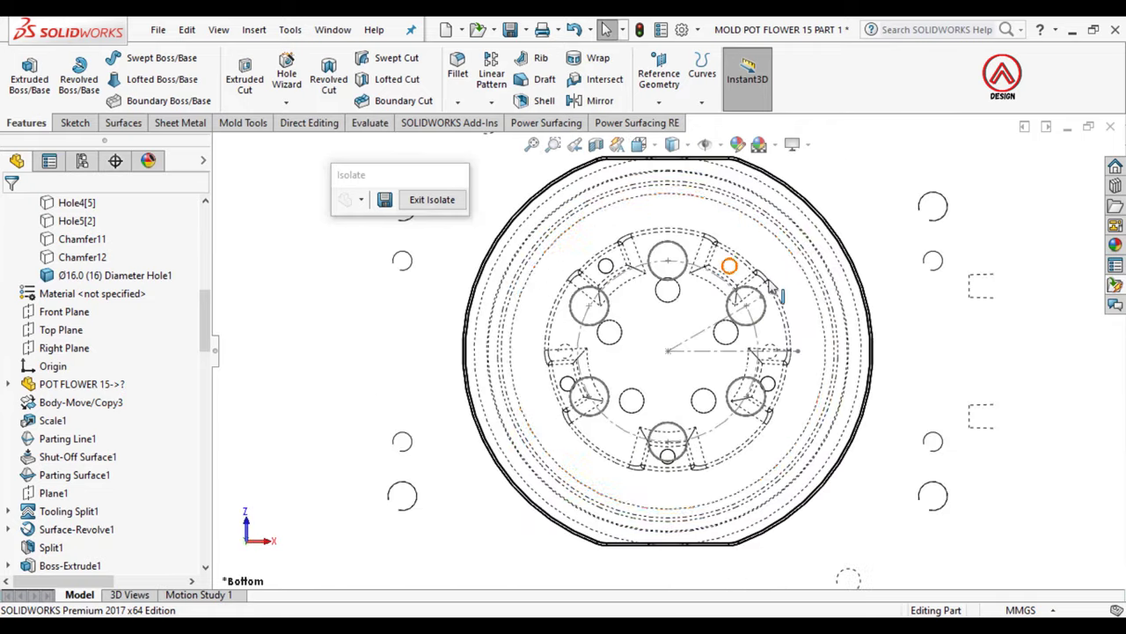
left_click(672, 145)
left_click(672, 169)
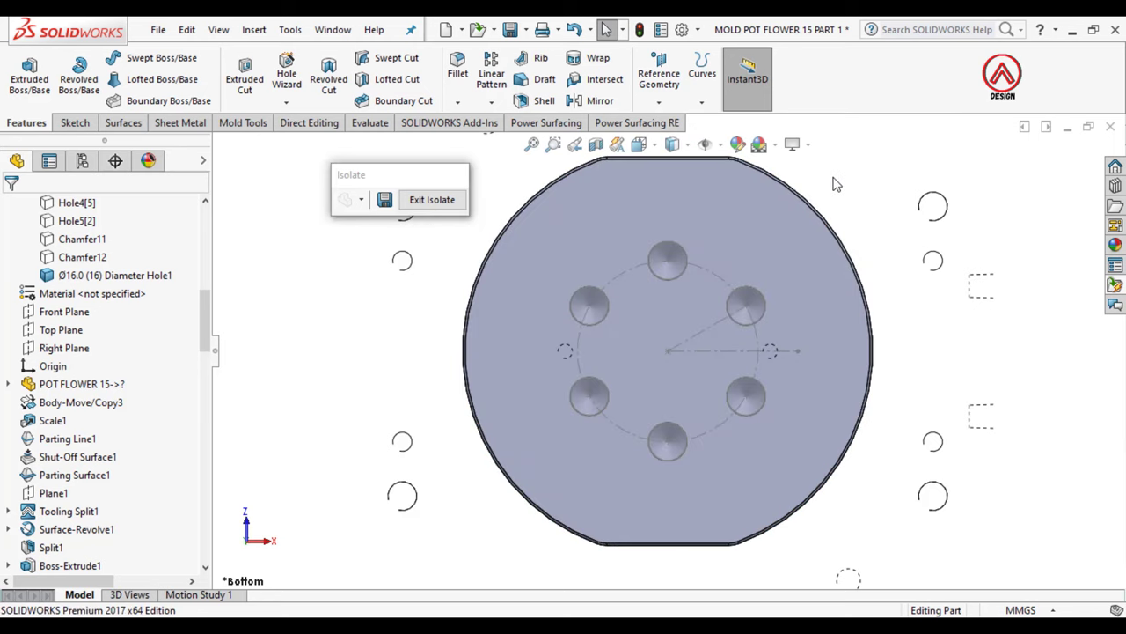
left_click(728, 256)
Step: Sketch a Ø100 circle centred on the origin on the bottom face
left_click(75, 124)
left_click(23, 75)
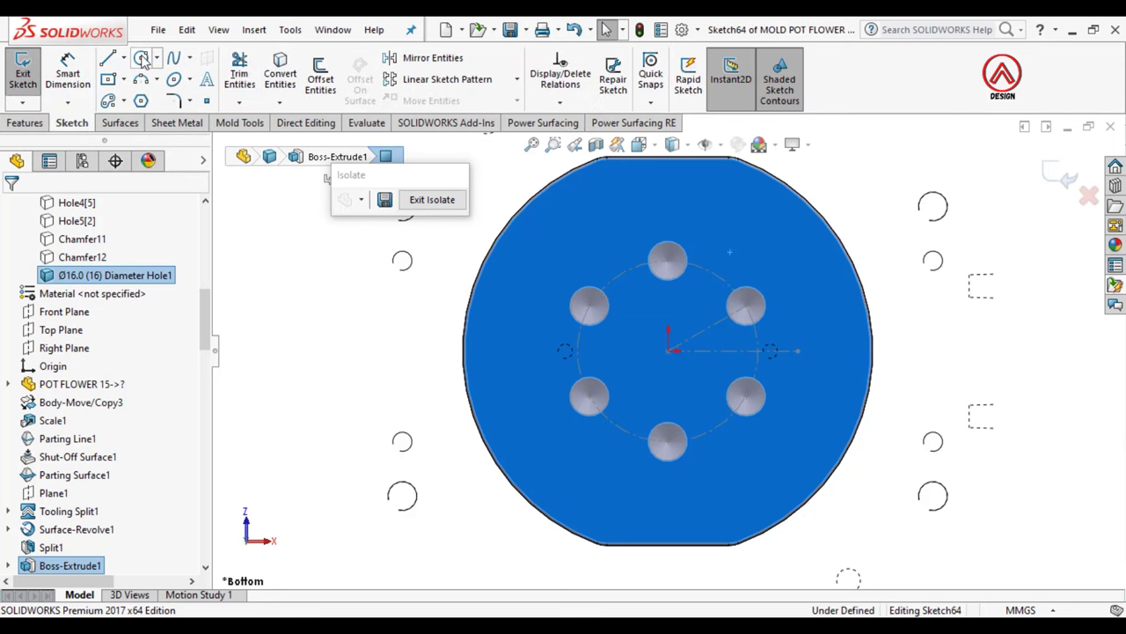
left_click(140, 58)
left_click(669, 352)
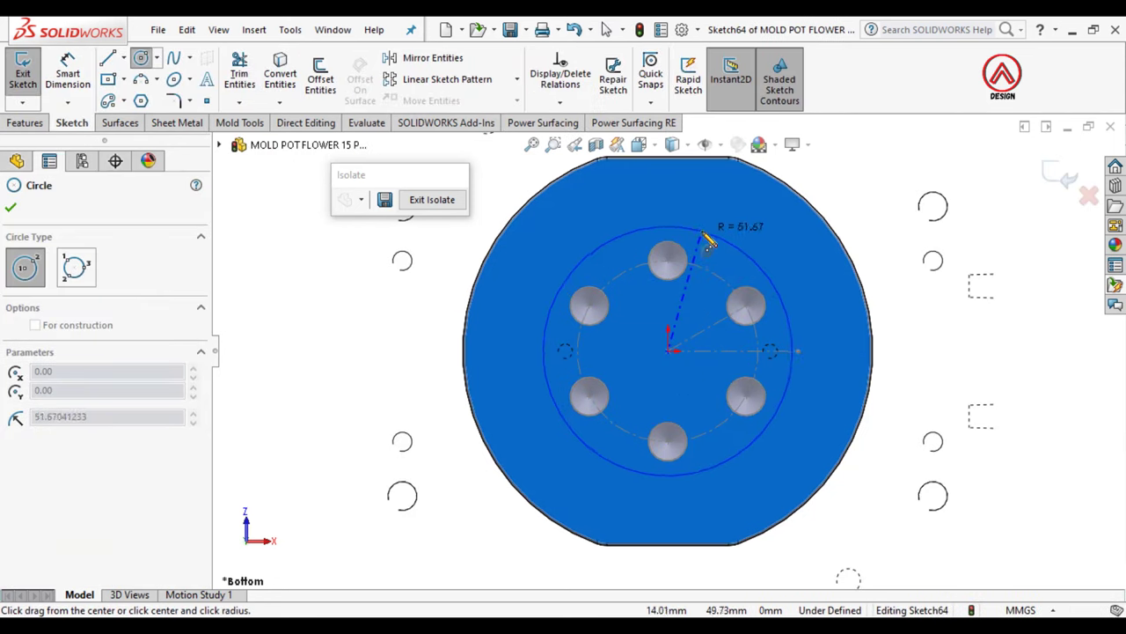
left_click(728, 242)
left_click(68, 75)
left_click(792, 268)
left_click(867, 198)
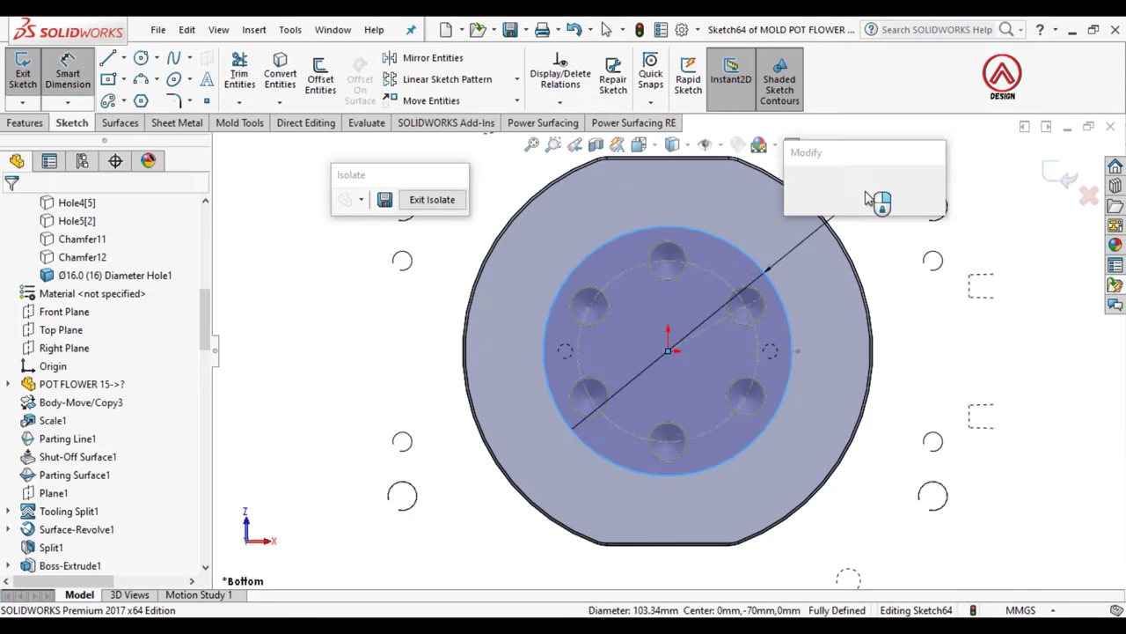
type("100")
key("Return")
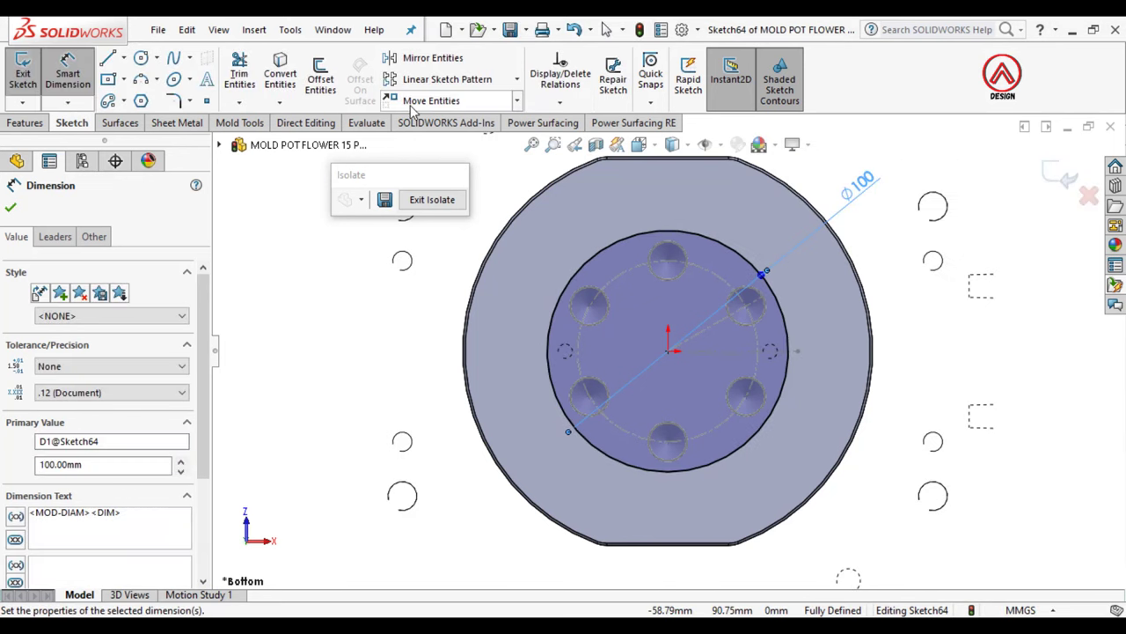
key("Escape")
Step: Offset the circle outward by 3.50 mm and cut the ring 2.4 mm deep
left_click(320, 77)
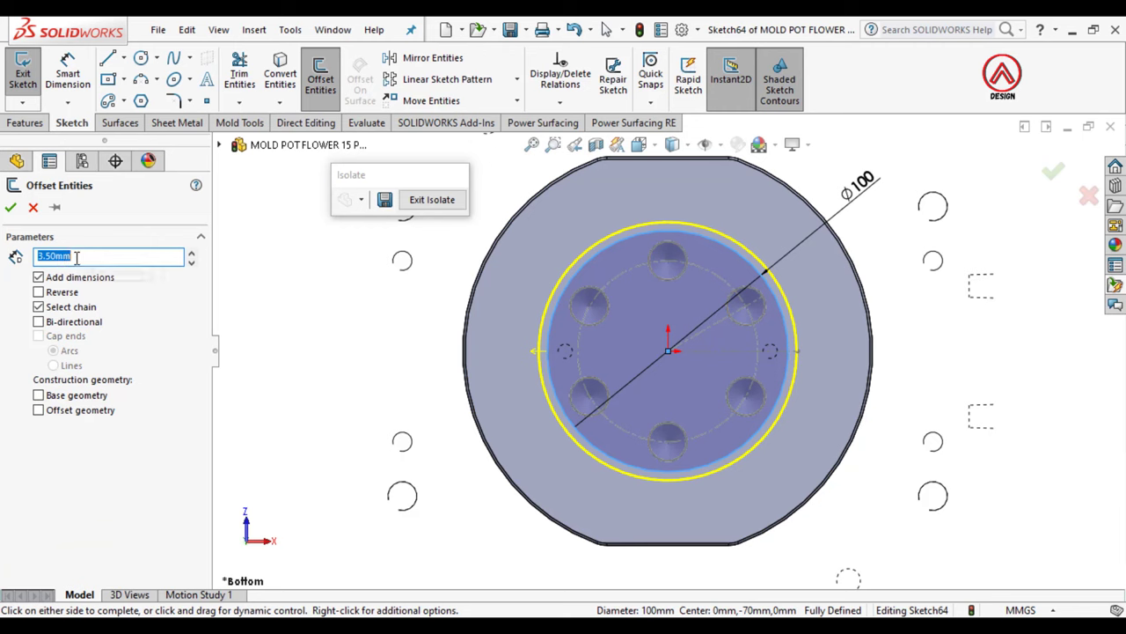
left_click(12, 208)
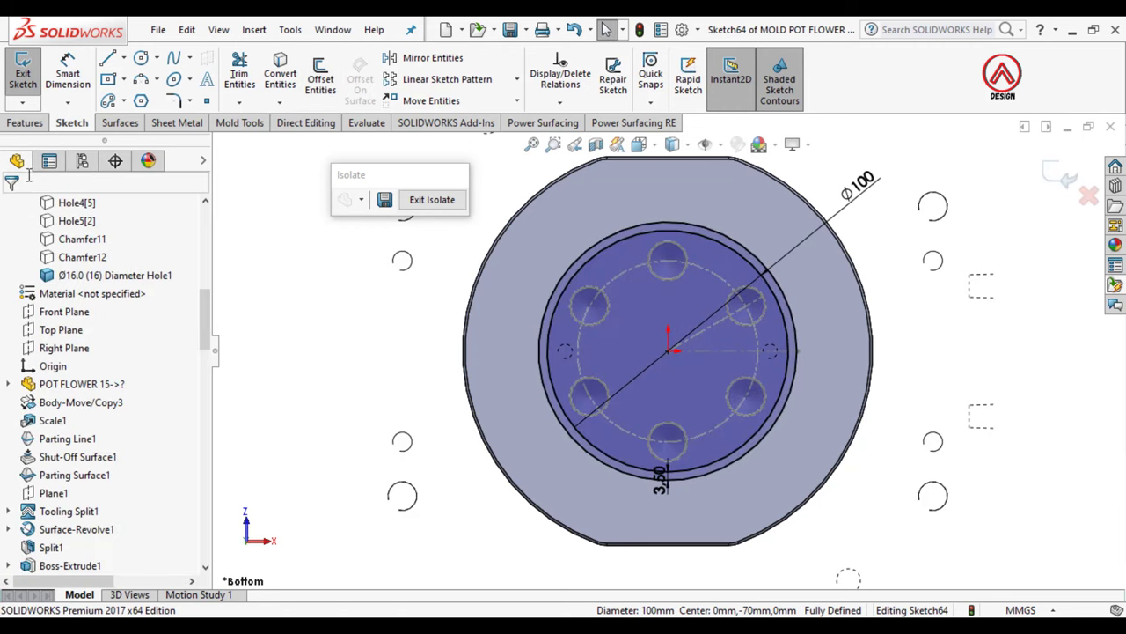
left_click(24, 122)
left_click(245, 79)
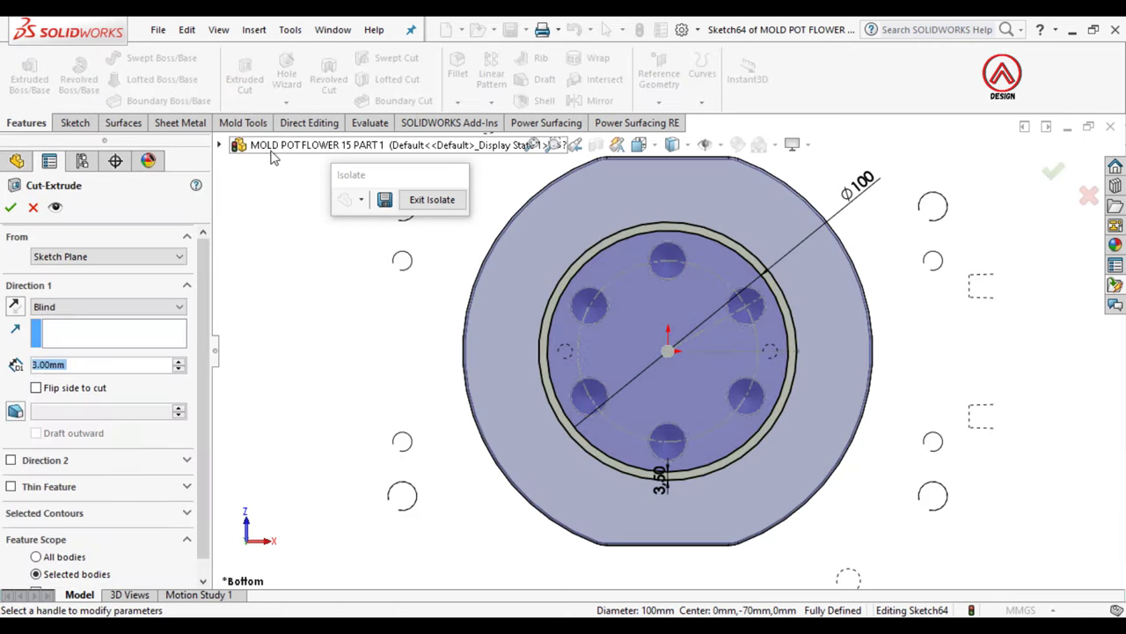
type("2.4")
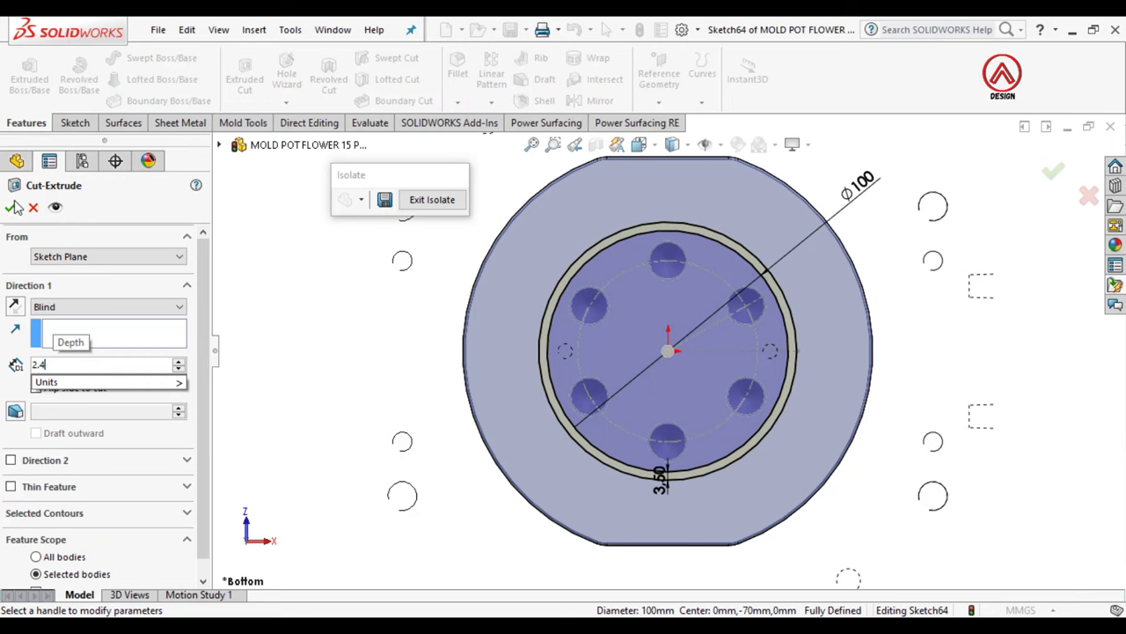
left_click(13, 208)
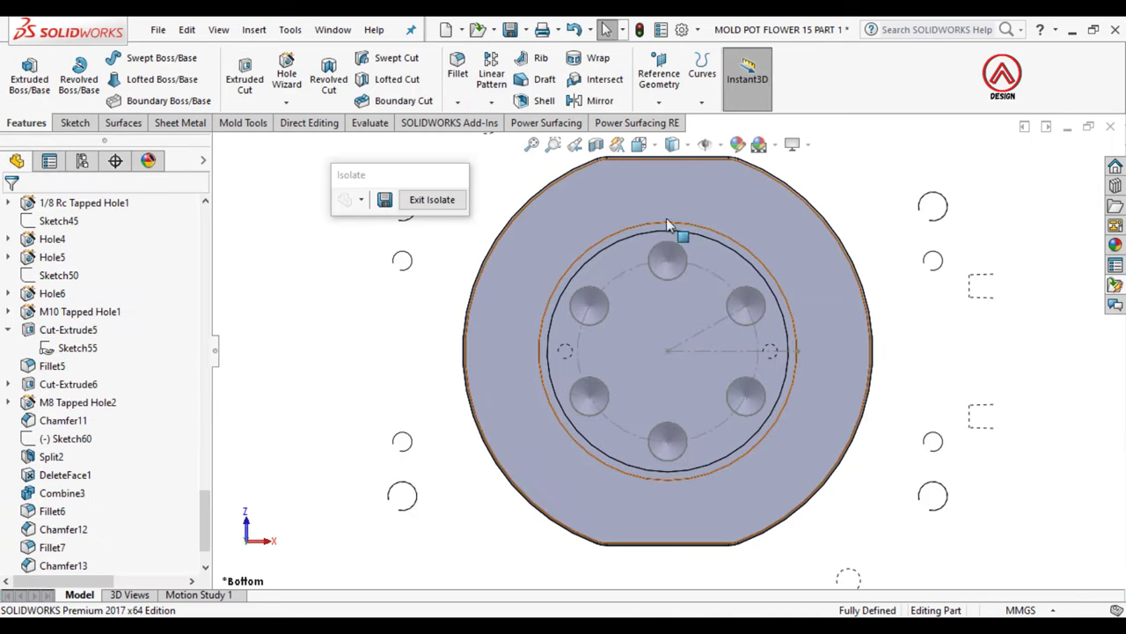
Step: Open a new sketch on the core's bottom face
scroll(867, 409, "down", 2)
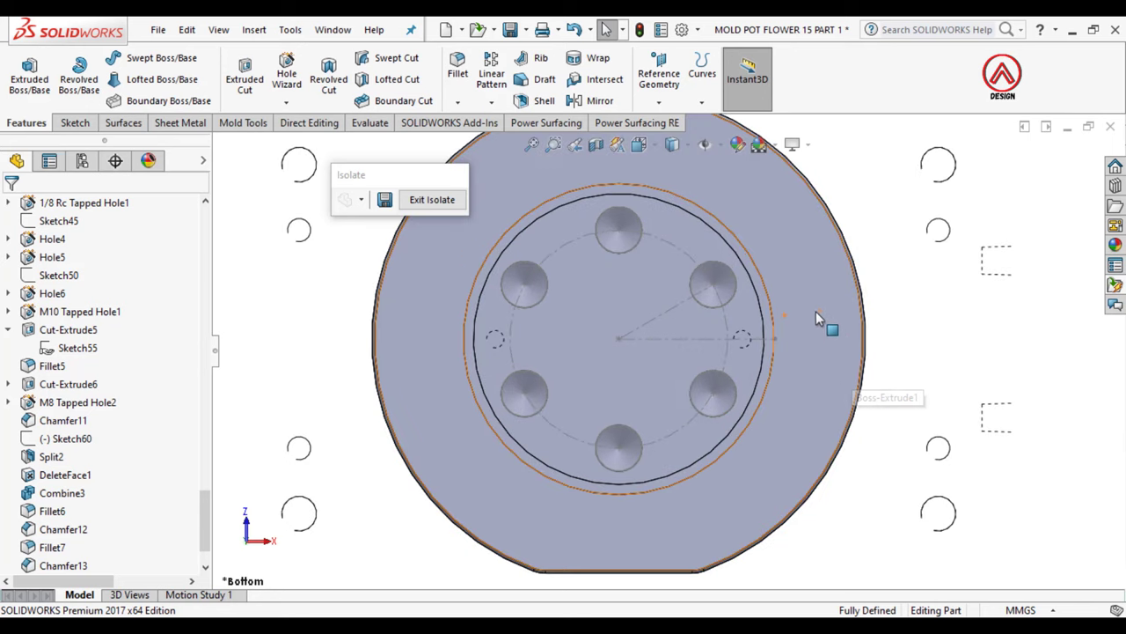
left_click(693, 318)
left_click(75, 122)
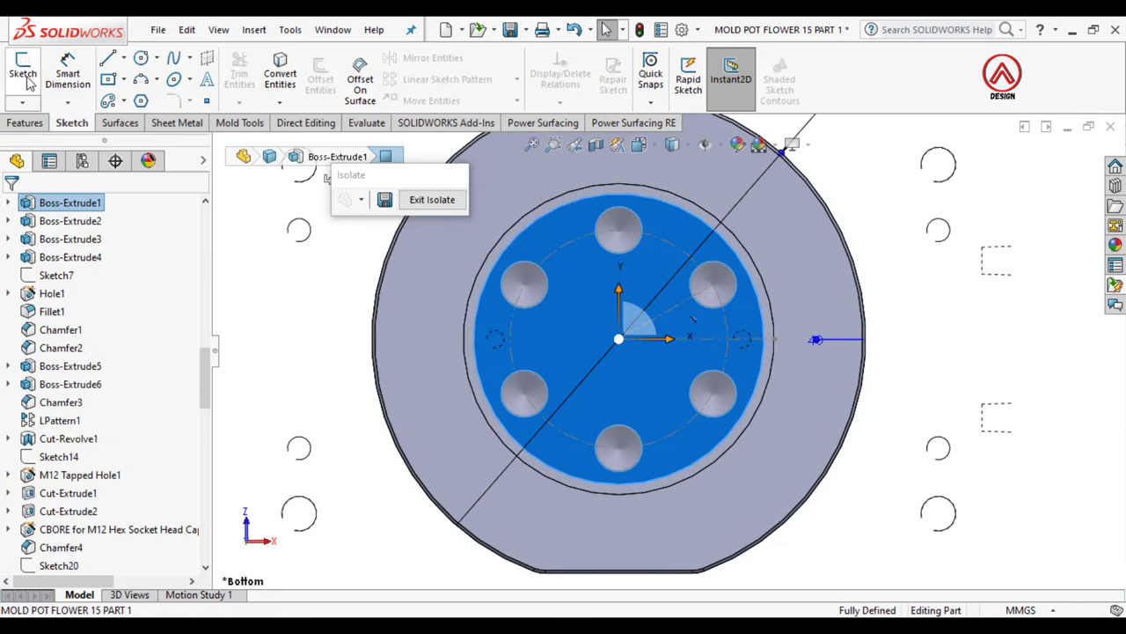
left_click(26, 79)
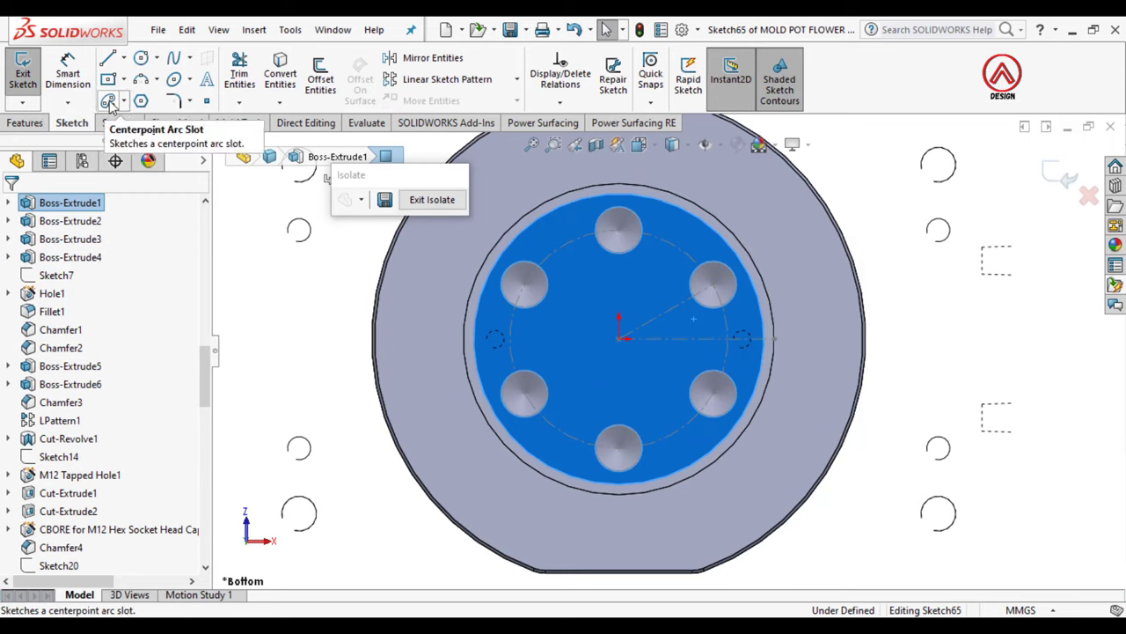
Step: Draw a 3-point arc slot of 37.50 mm radius through the six holes
left_click(108, 102)
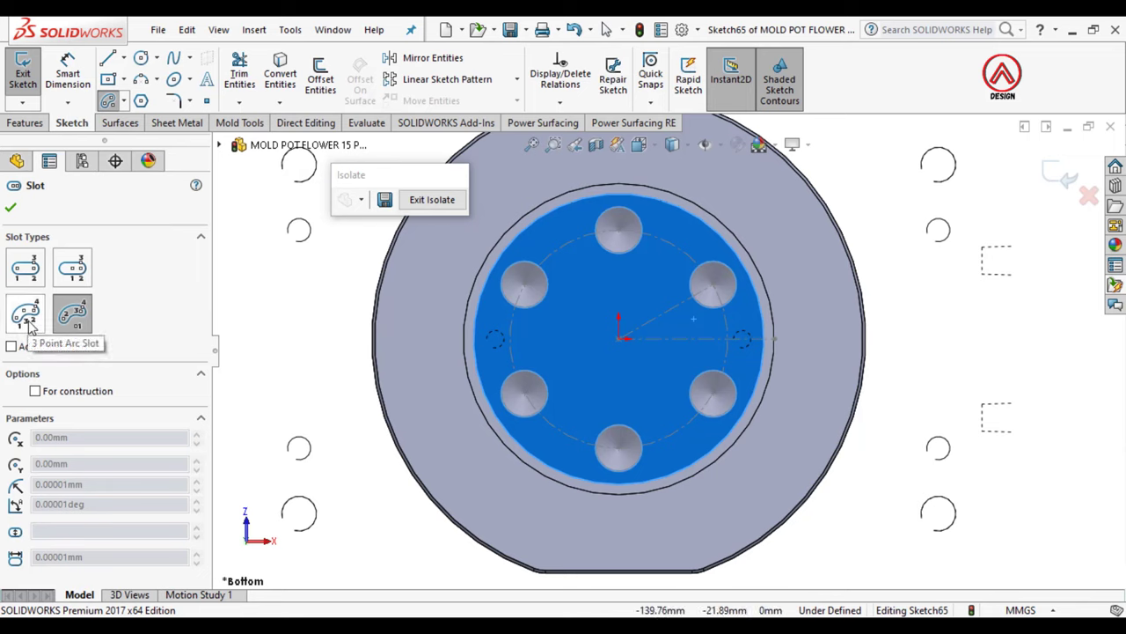
left_click(32, 325)
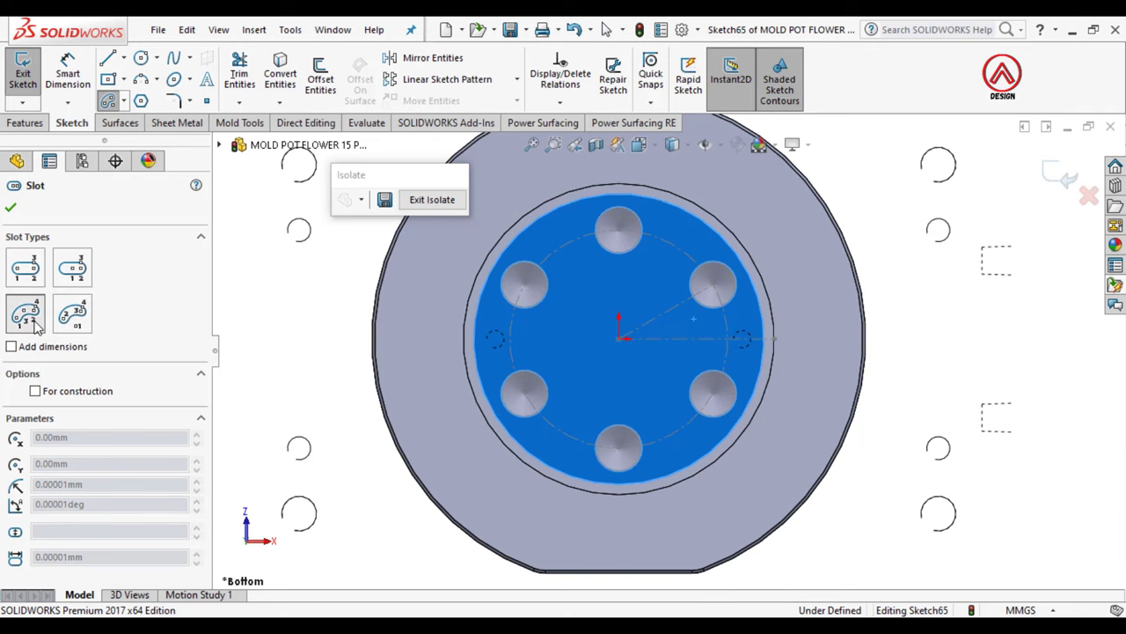
scroll(731, 335, "down", 2)
left_click(727, 311)
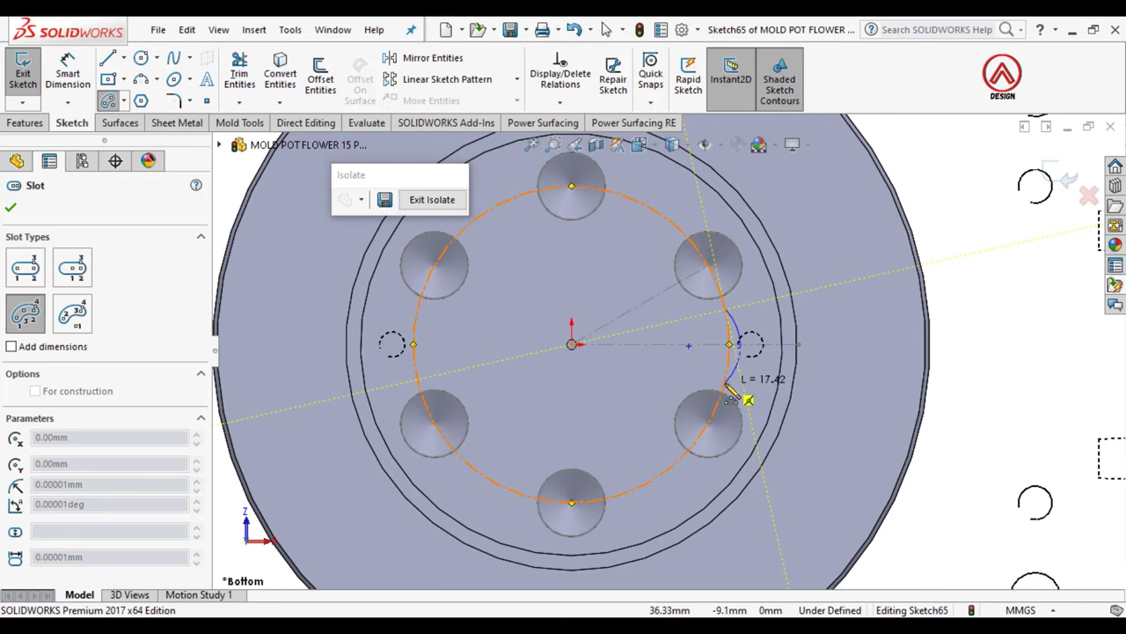
left_click(725, 383)
left_click(413, 343)
left_click(456, 342)
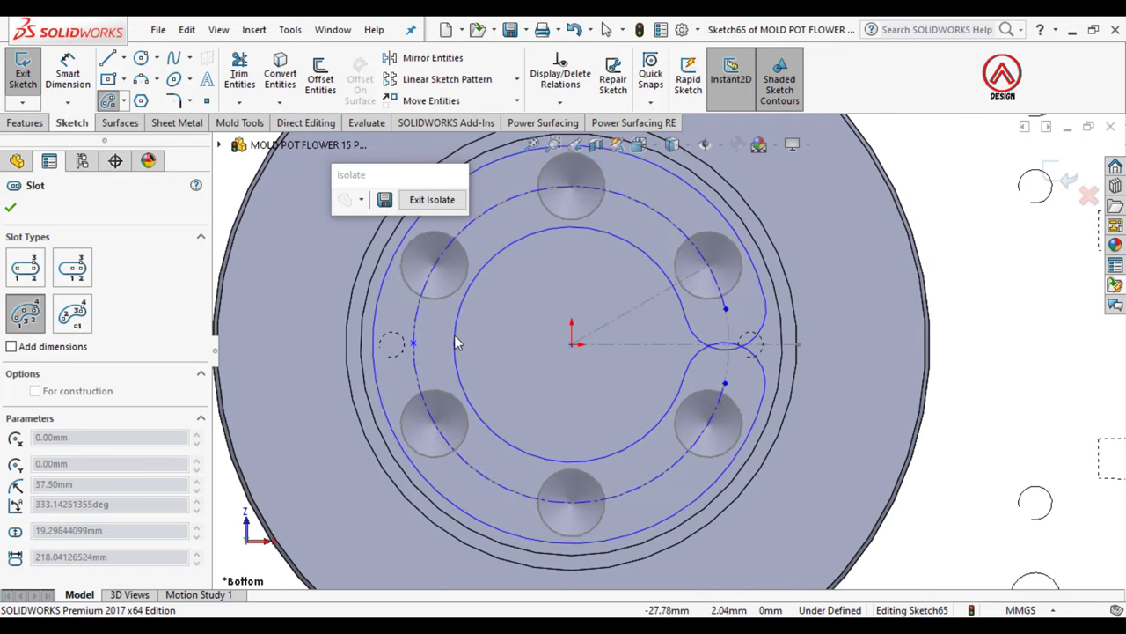
left_click(439, 332)
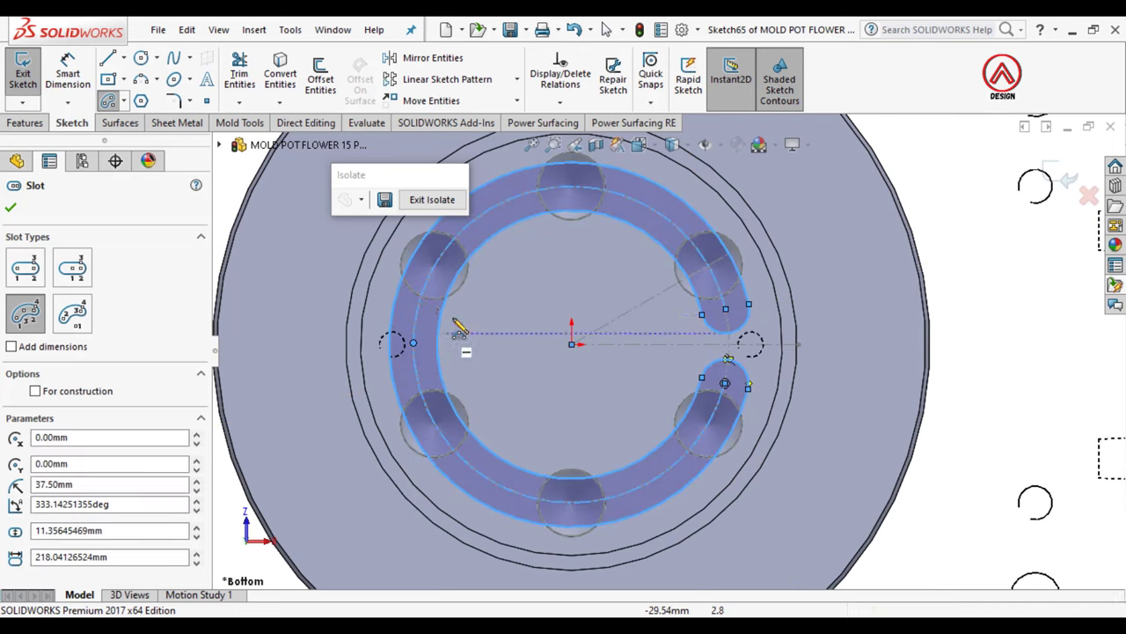
Step: Try a 15 mm vertical dimension from the slot end to the origin, then undo it
left_click(69, 81)
left_click(725, 314)
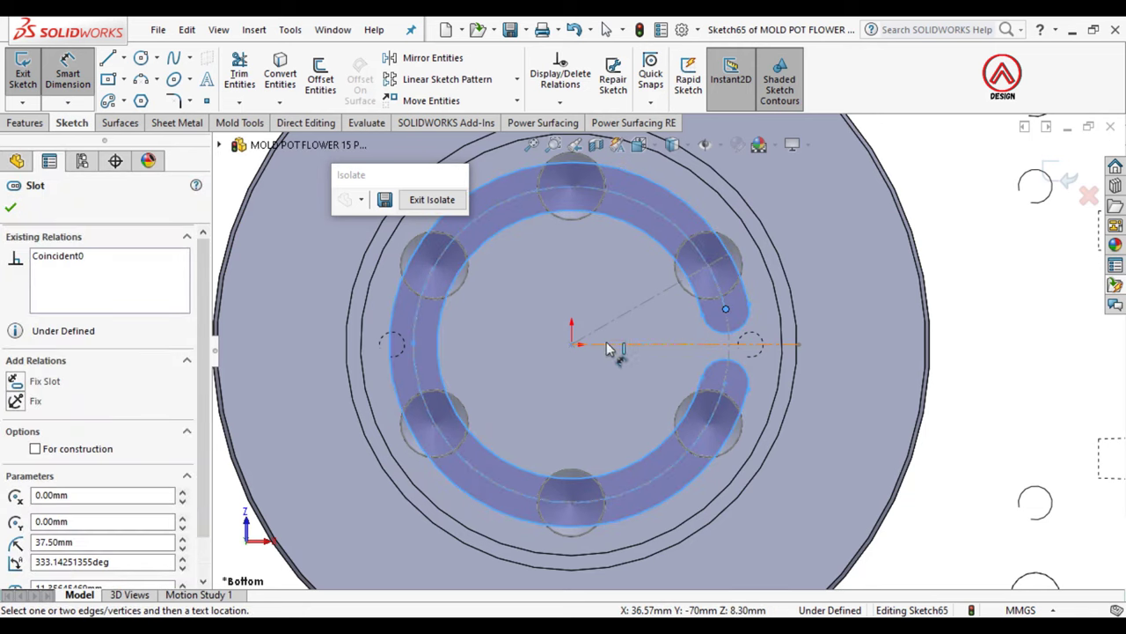
left_click(572, 345)
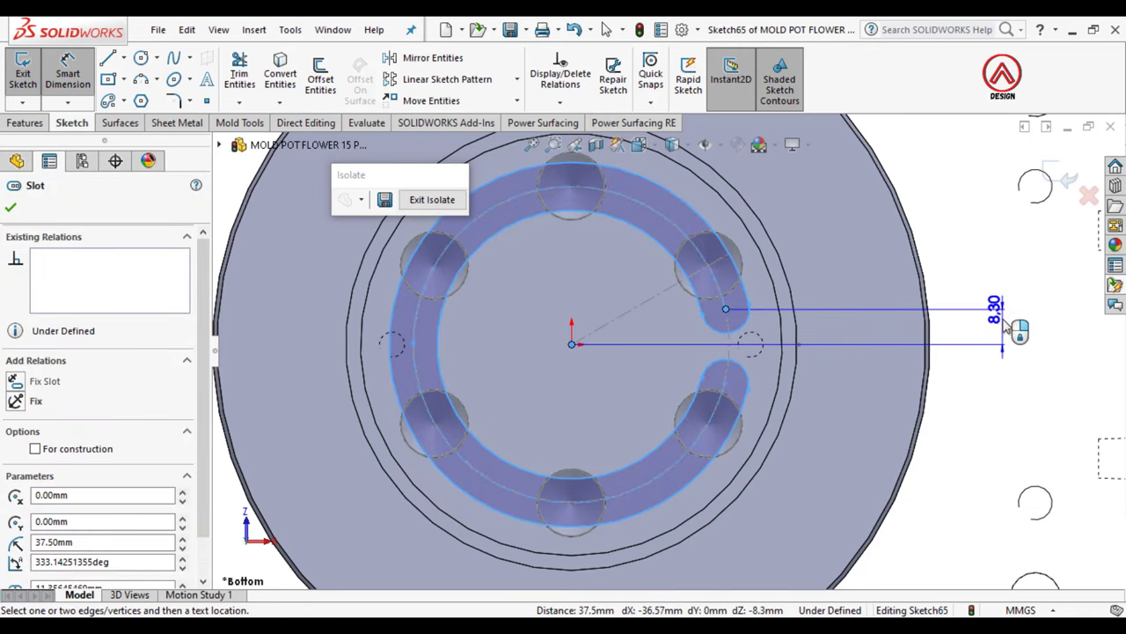
left_click(1005, 323)
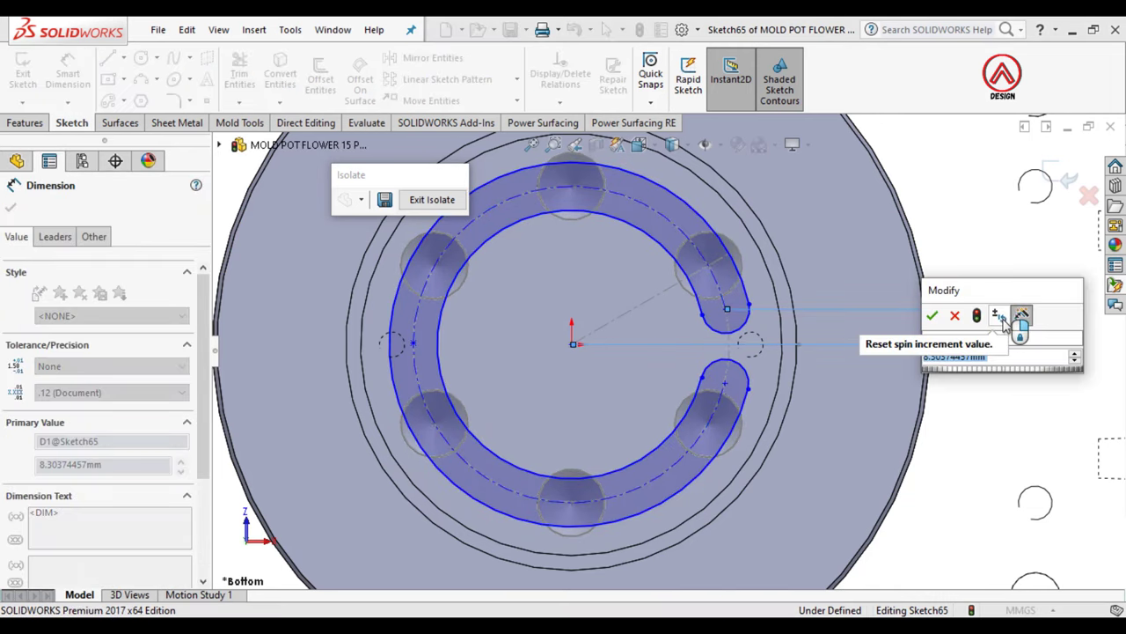
type("15")
key("Return")
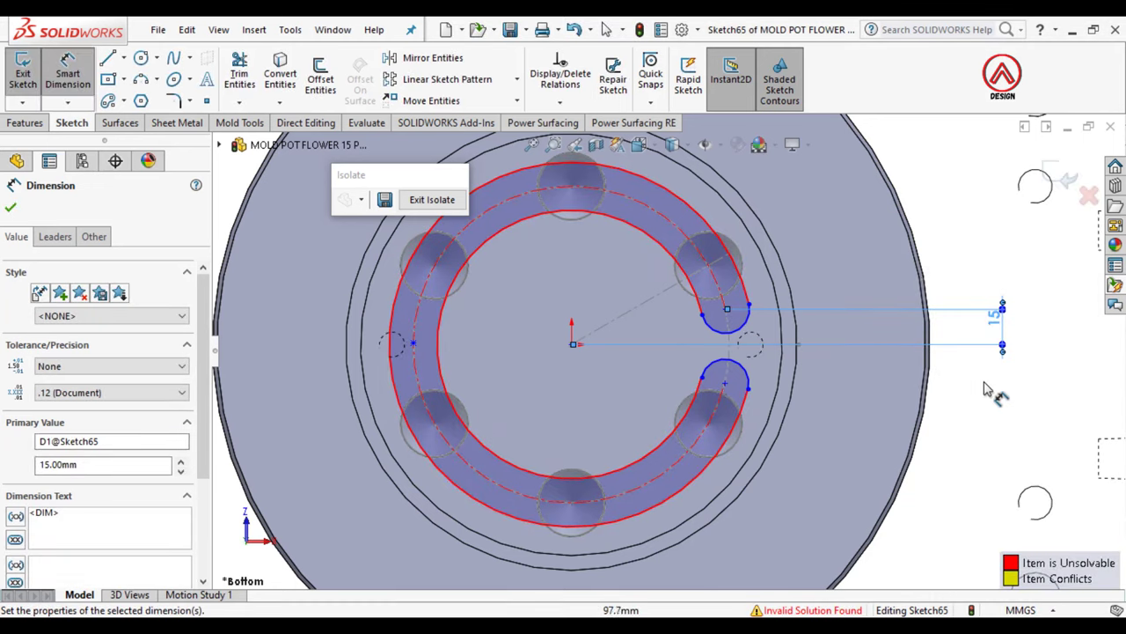
key("ctrl+z")
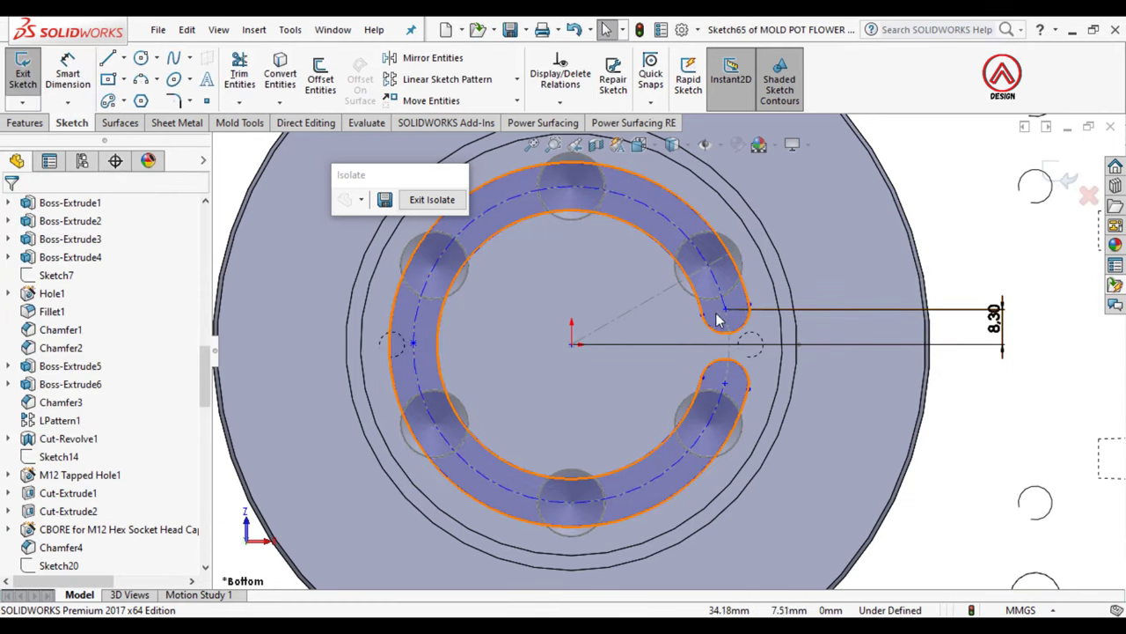
Step: Move the slot's lower end down along the arc toward the lower-right hole
left_click_drag(727, 322, 722, 286)
key("ctrl+z")
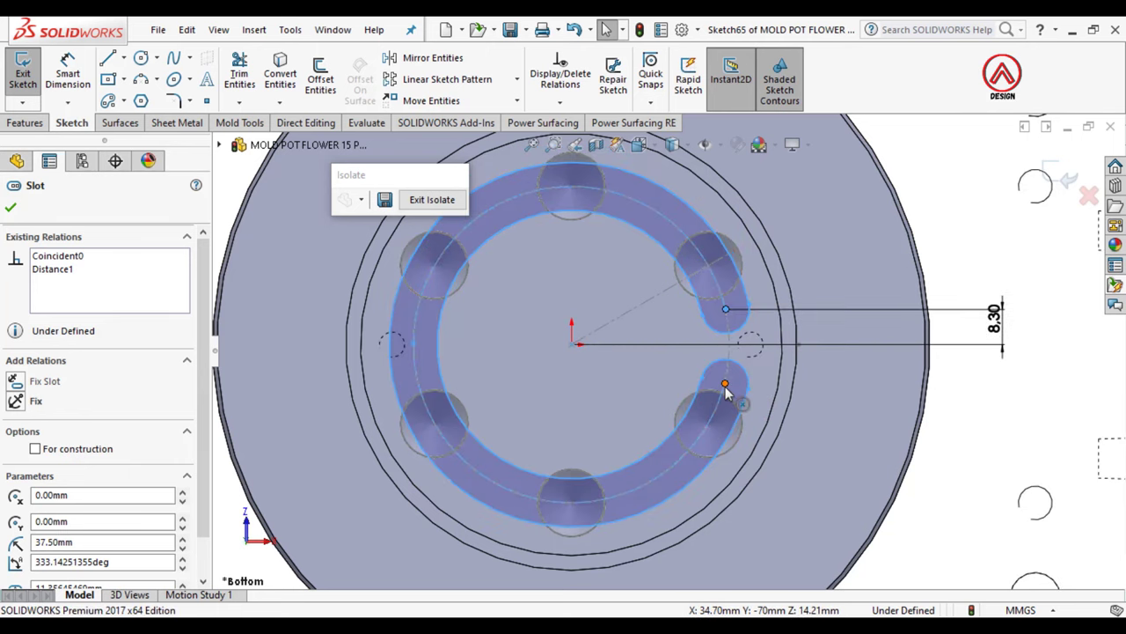
left_click_drag(727, 393, 723, 409)
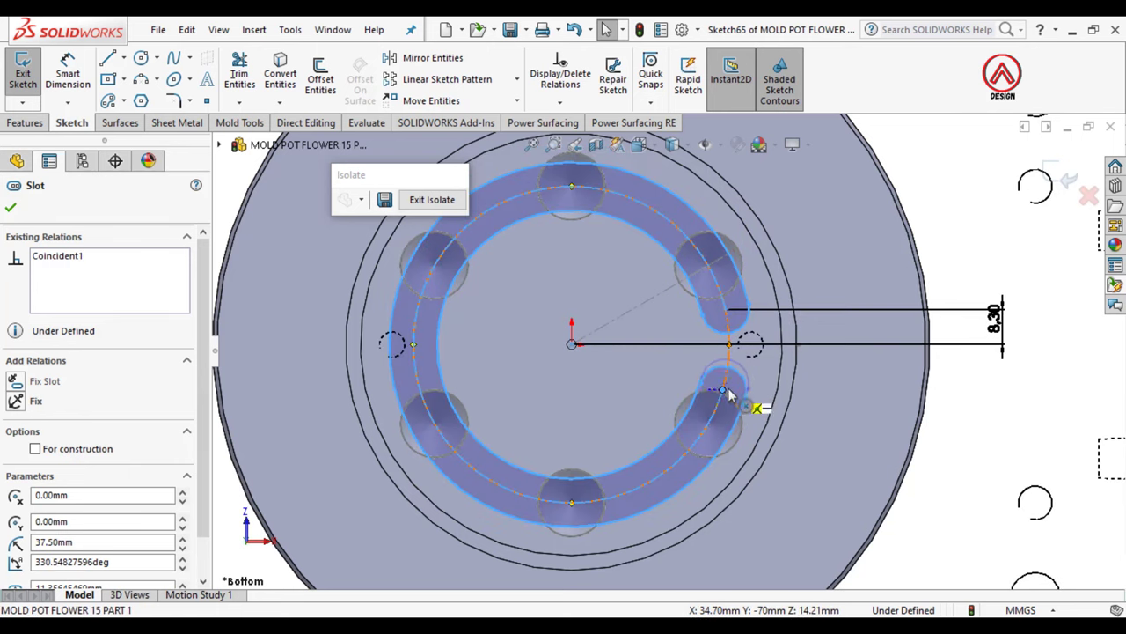
key("Escape")
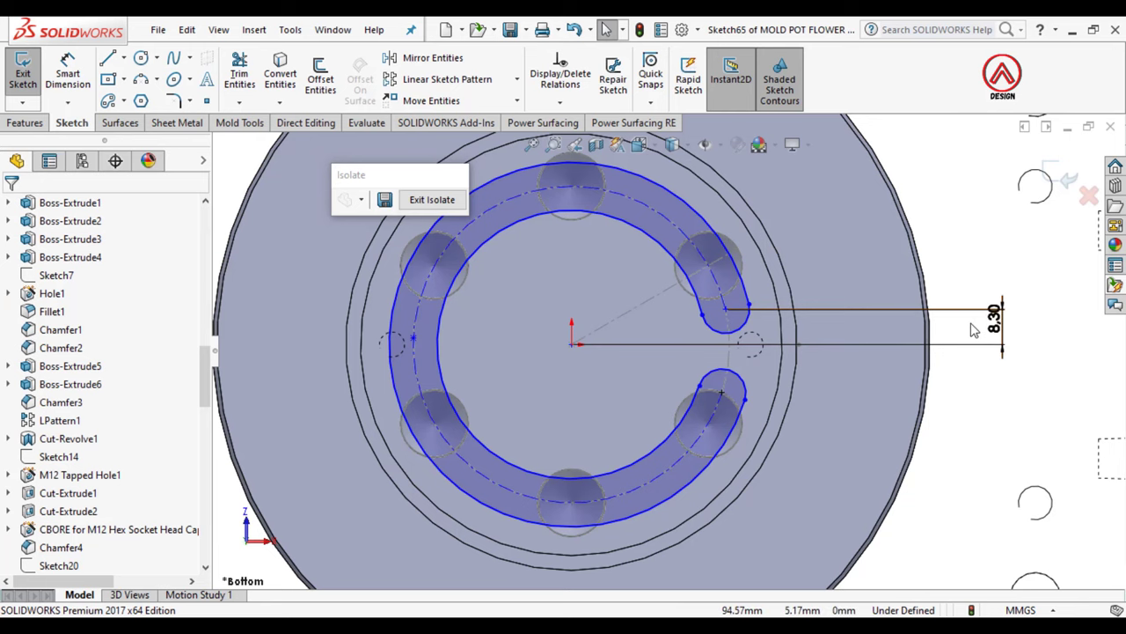
left_click(968, 344)
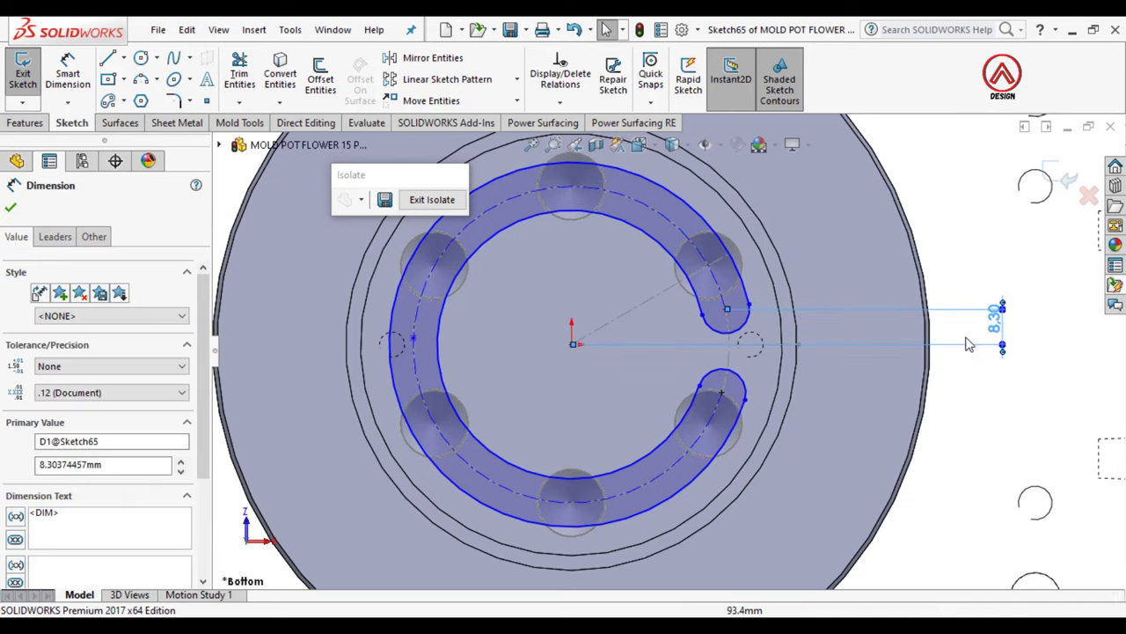
left_click(982, 416)
Step: Add a Pierce relation to the slot point and stretch the slot's left end toward the origin
left_click_drag(413, 341, 464, 342)
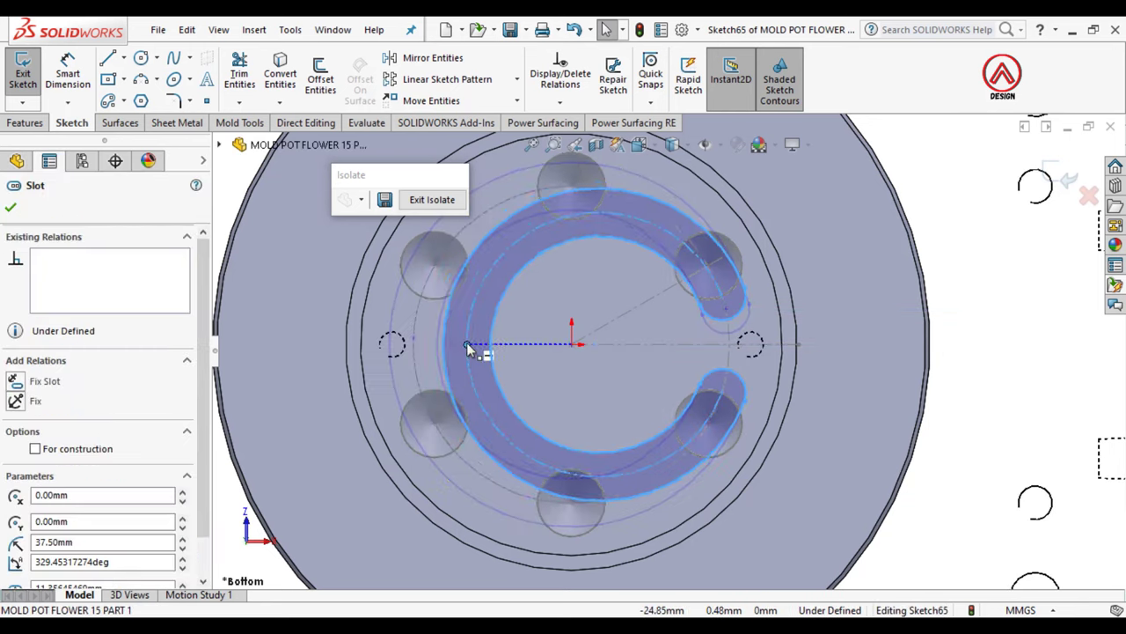
left_click(422, 294, "ctrl")
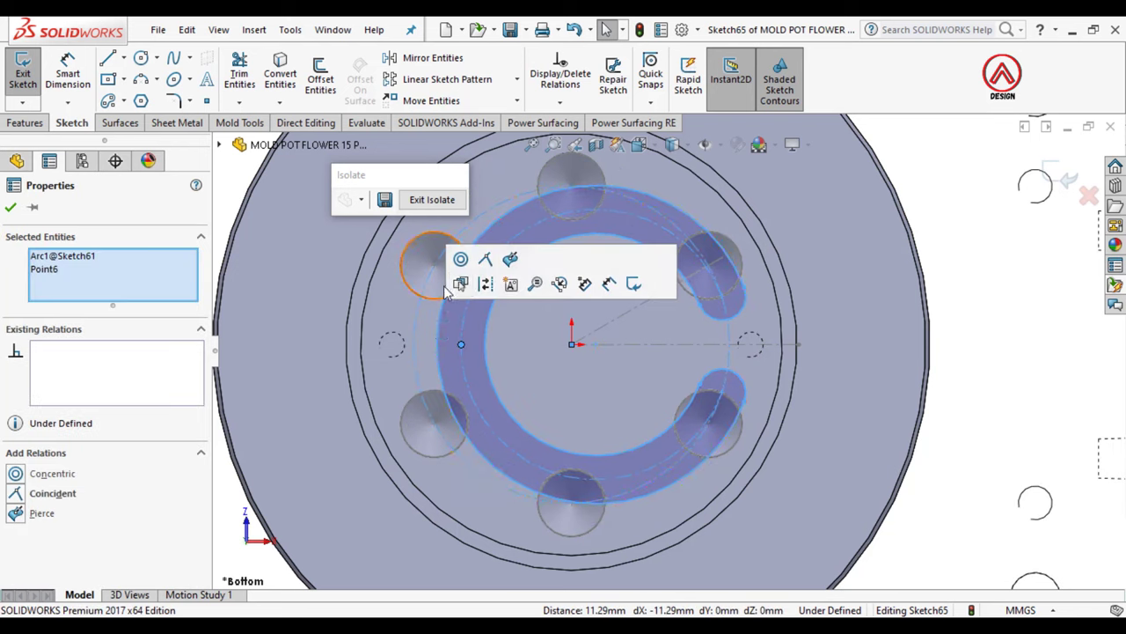
left_click(513, 257)
left_click(957, 396)
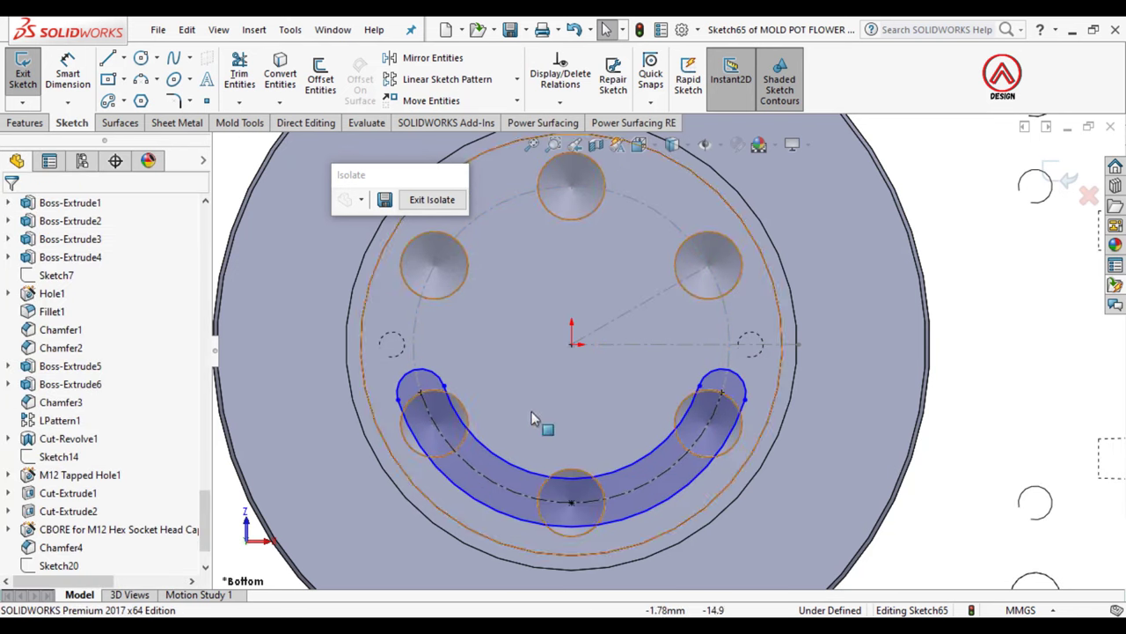
left_click(420, 398)
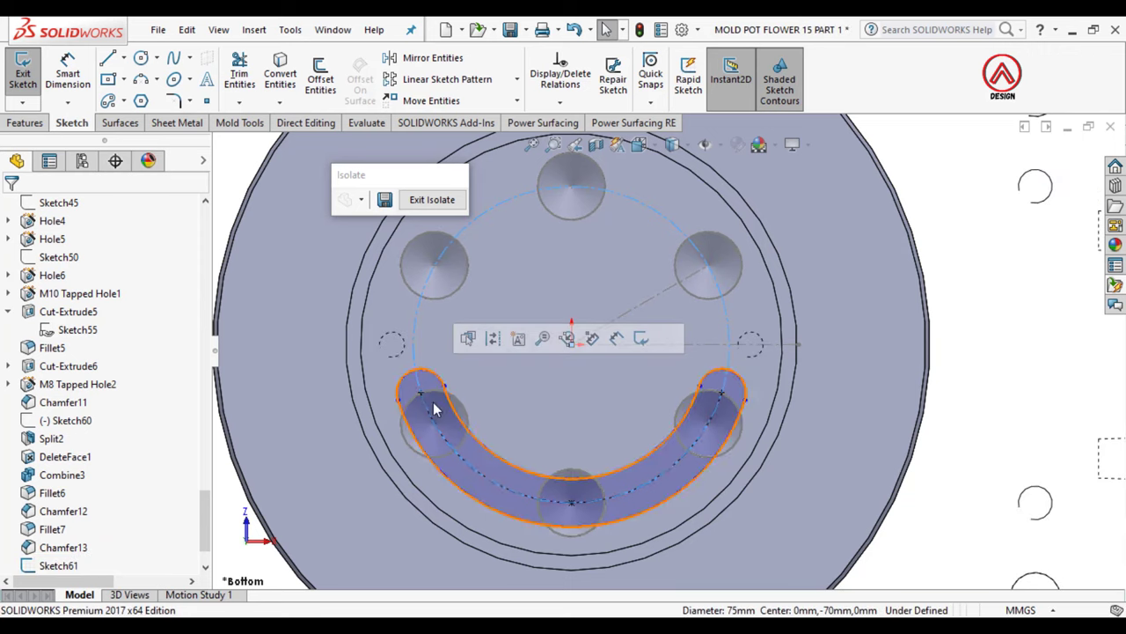
left_click(421, 398)
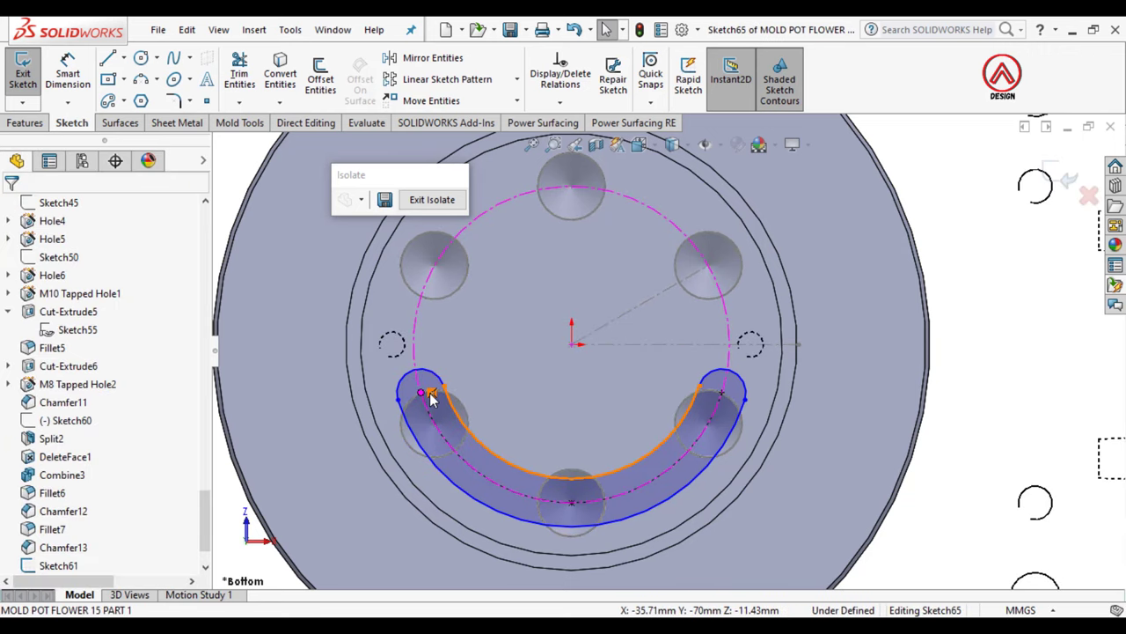
left_click_drag(431, 399, 571, 316)
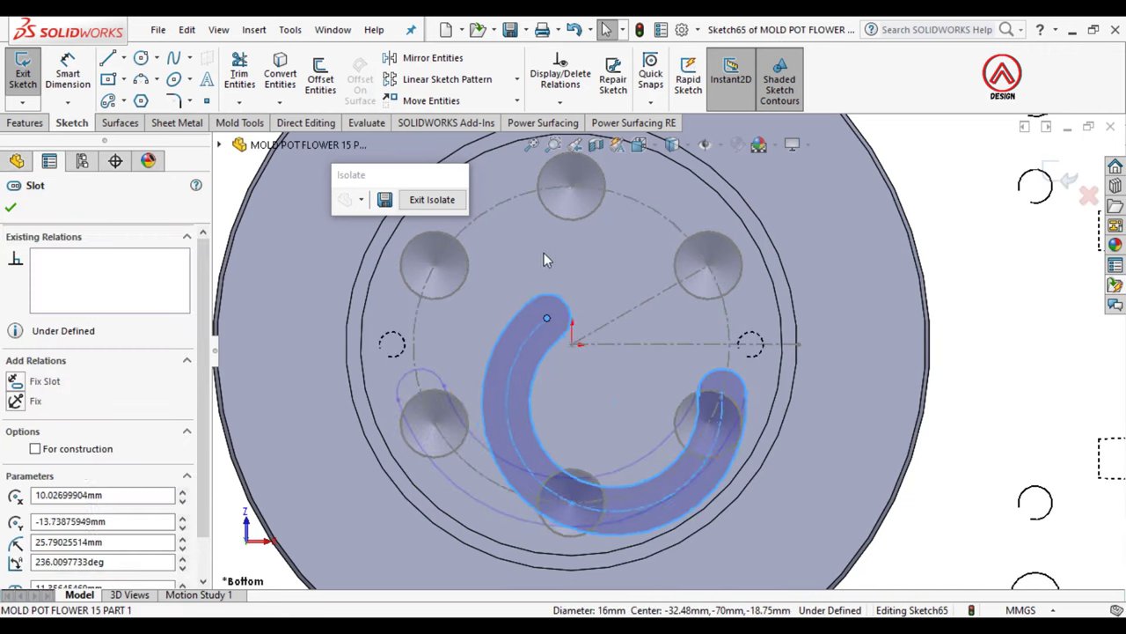
left_click(837, 307)
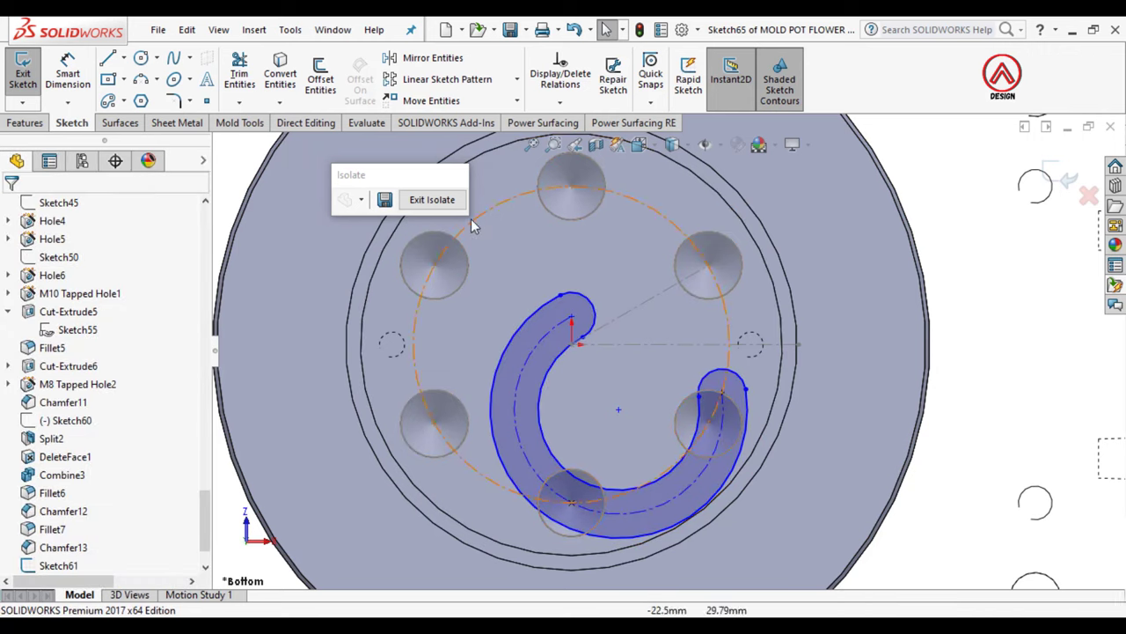
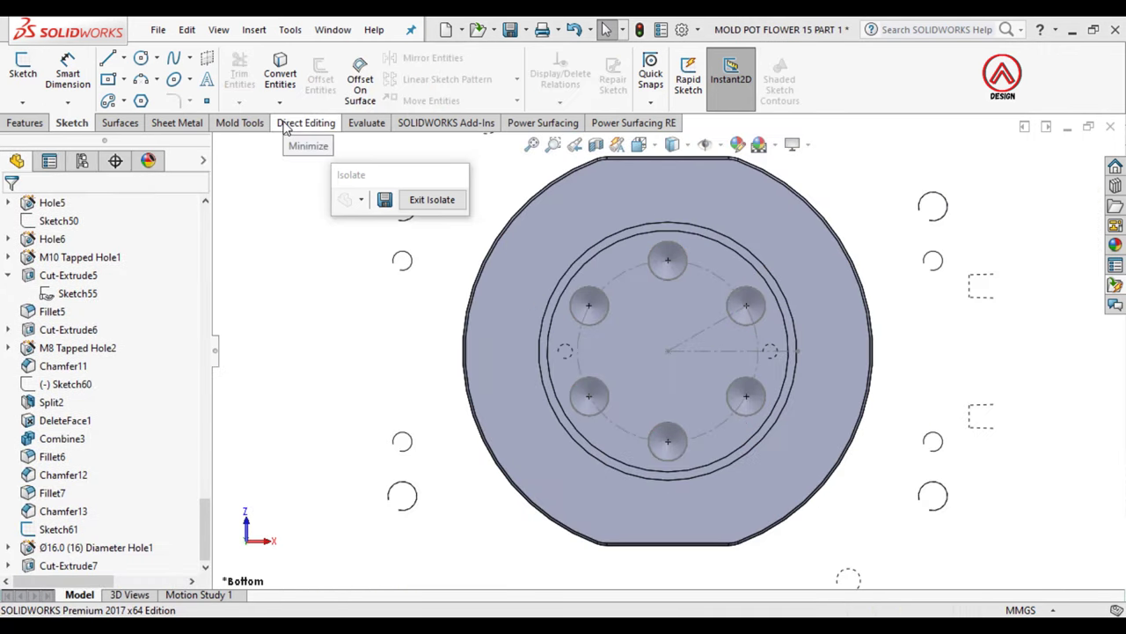
Step: Sketch a centre-point arc slot at the origin with radius 37.5 on the inner face
left_click(674, 320)
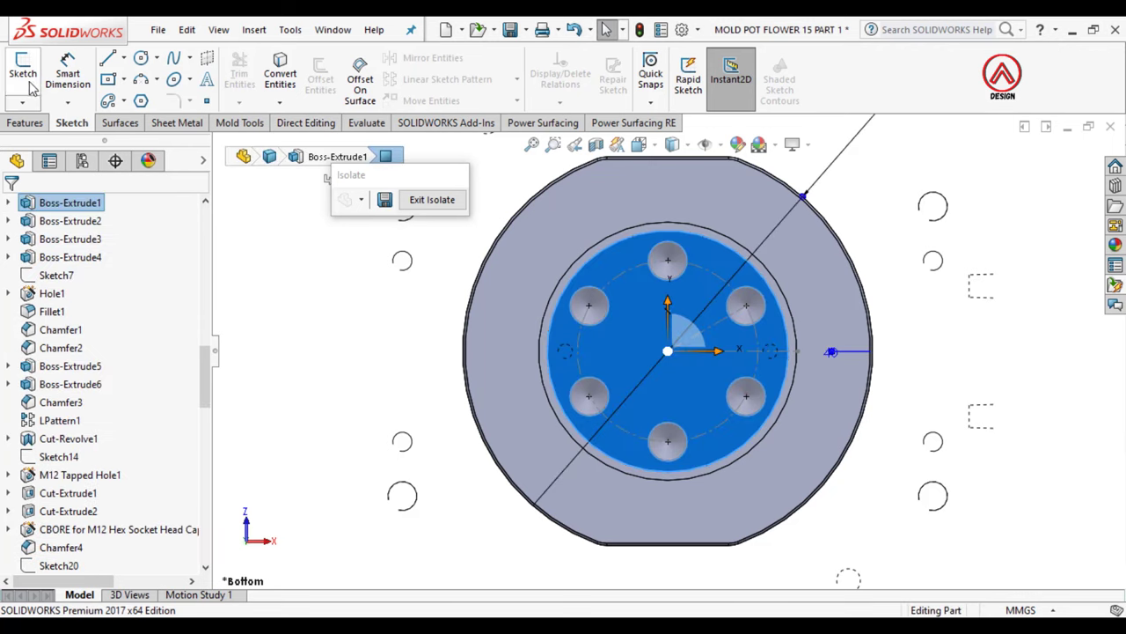
left_click(124, 103)
left_click(163, 181)
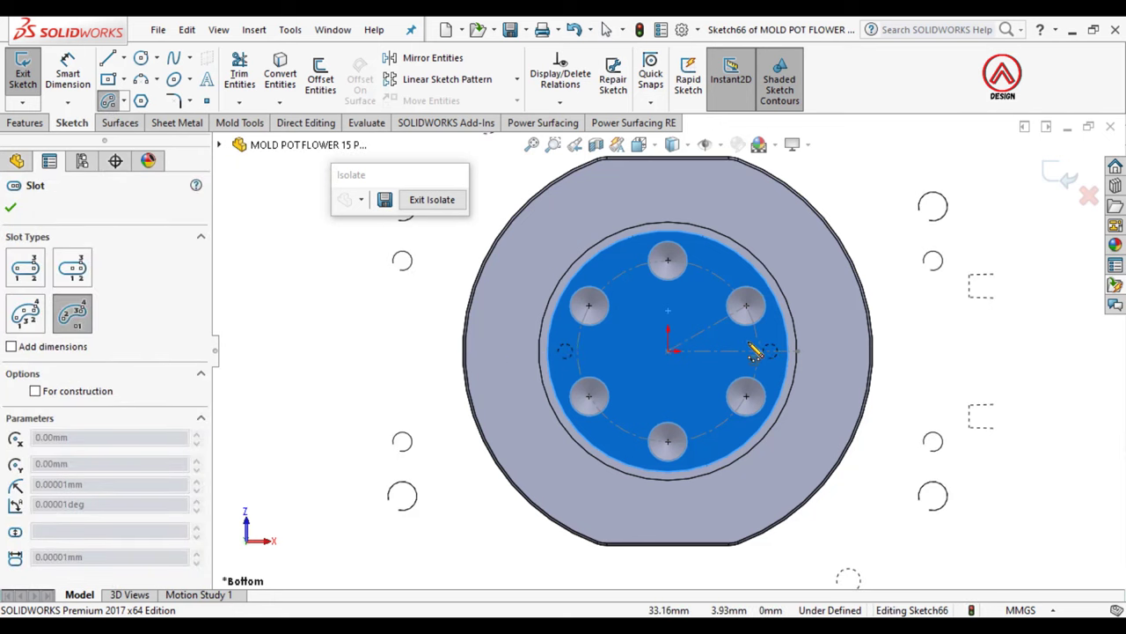
scroll(755, 352, "down", 2)
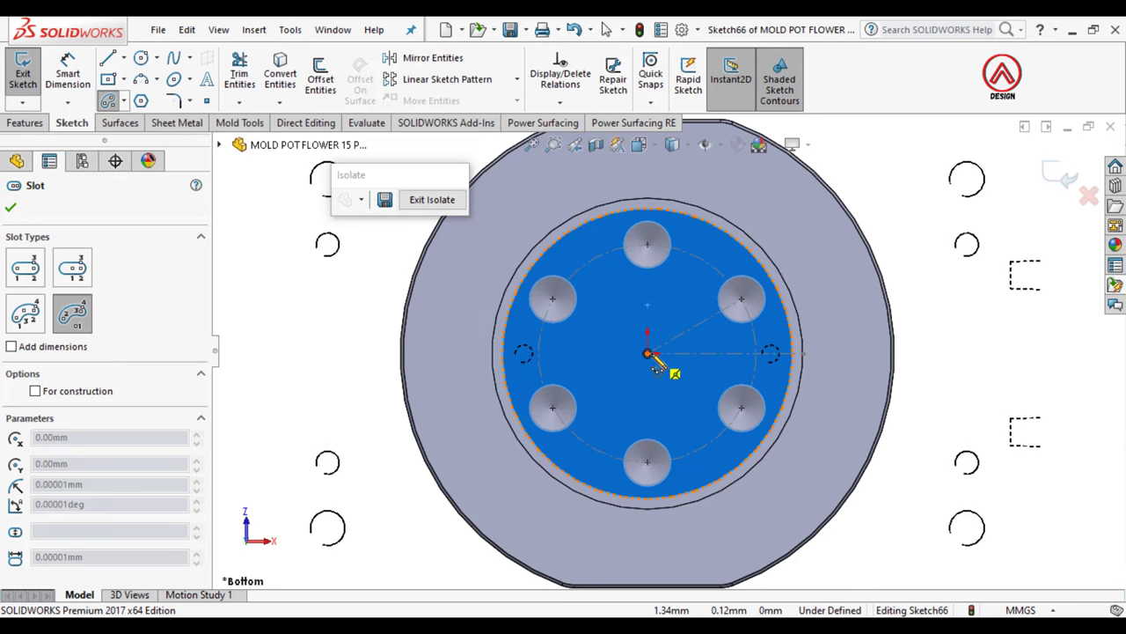
left_click(648, 352)
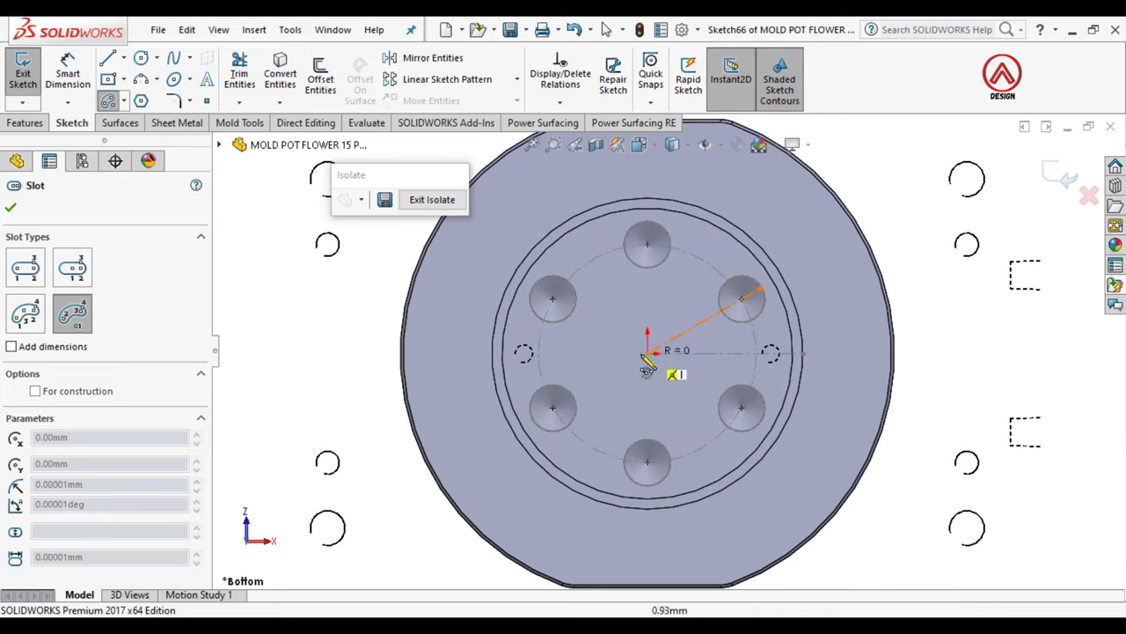
left_click(756, 353)
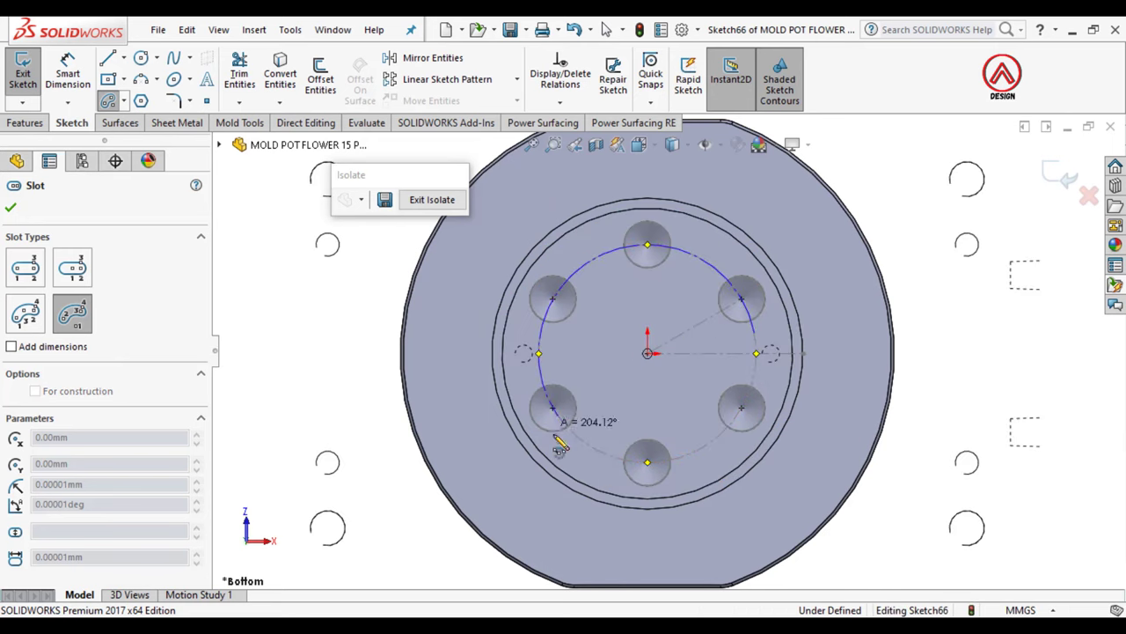
left_click(753, 379)
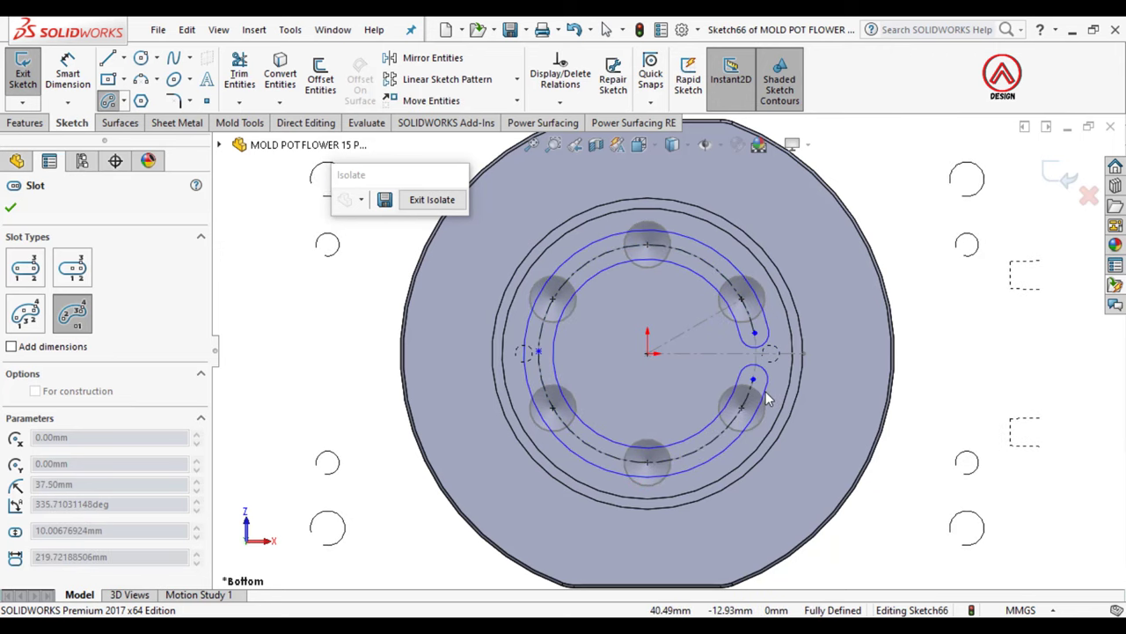
left_click(789, 411)
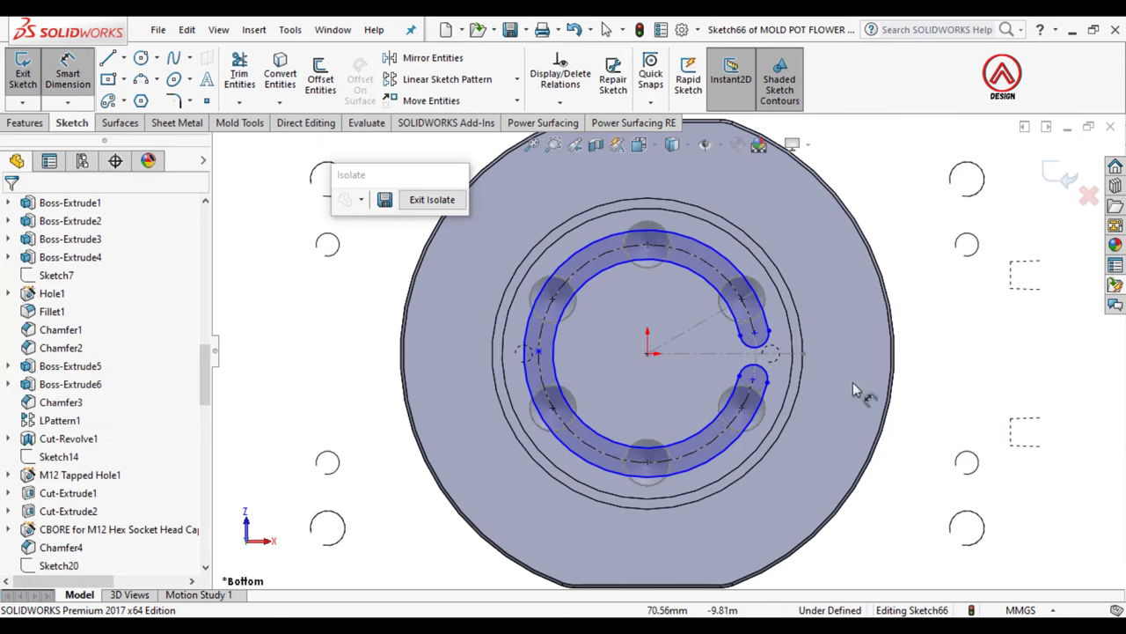
Step: Dimension both slot ends 15 mm from the origin
left_click(762, 343)
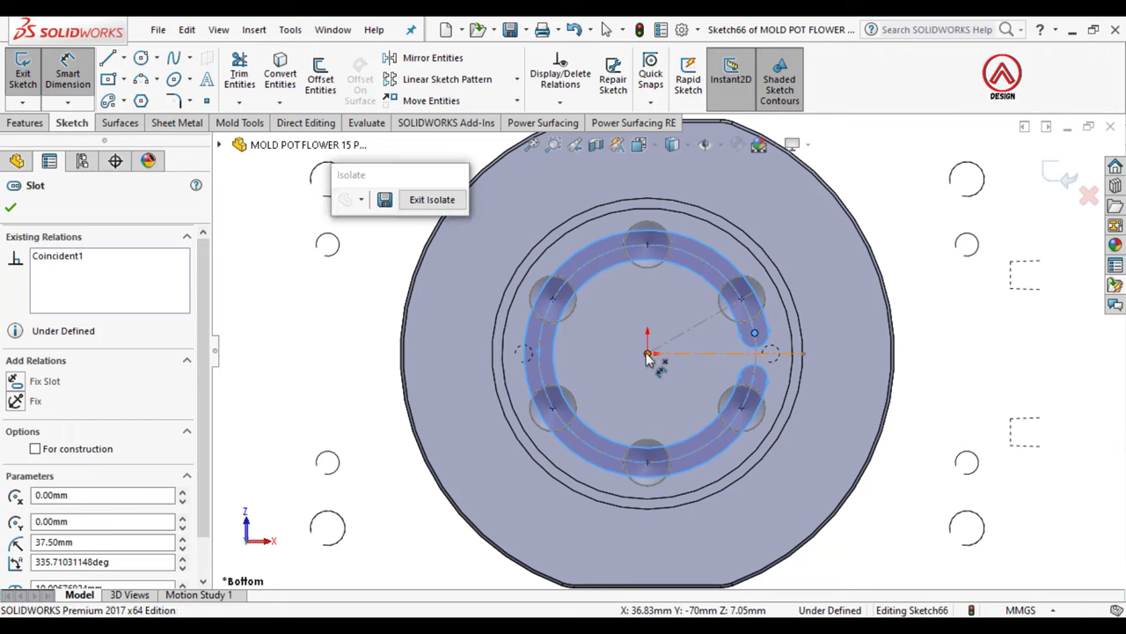
left_click(648, 353)
left_click(956, 350)
type("15")
key("Return")
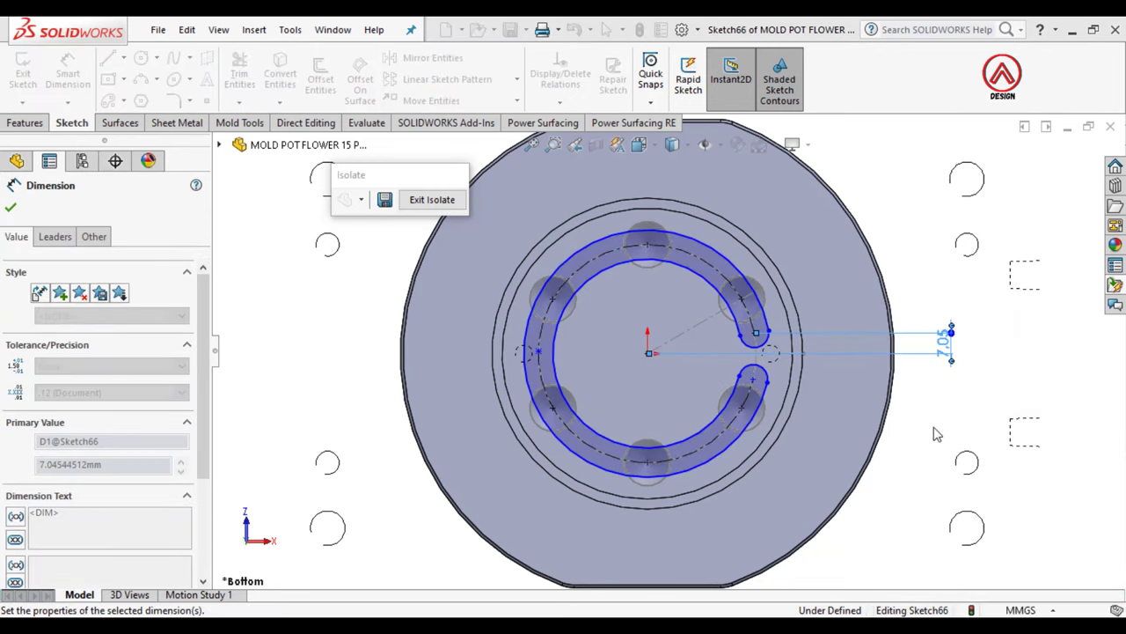
left_click(754, 378)
left_click(648, 353)
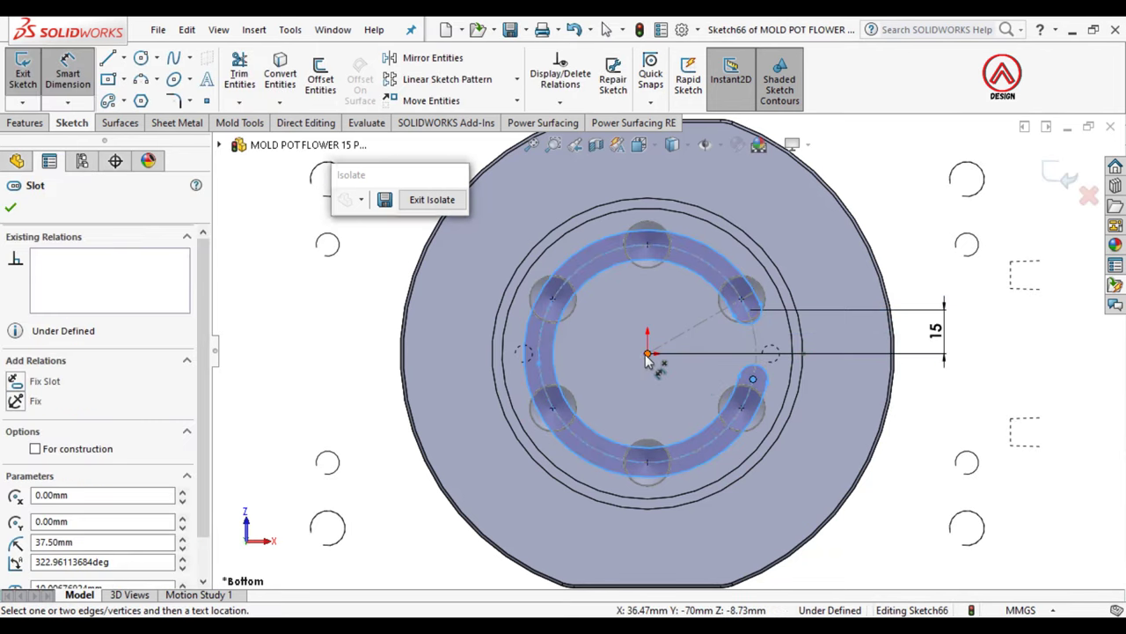
left_click(961, 371)
type("15")
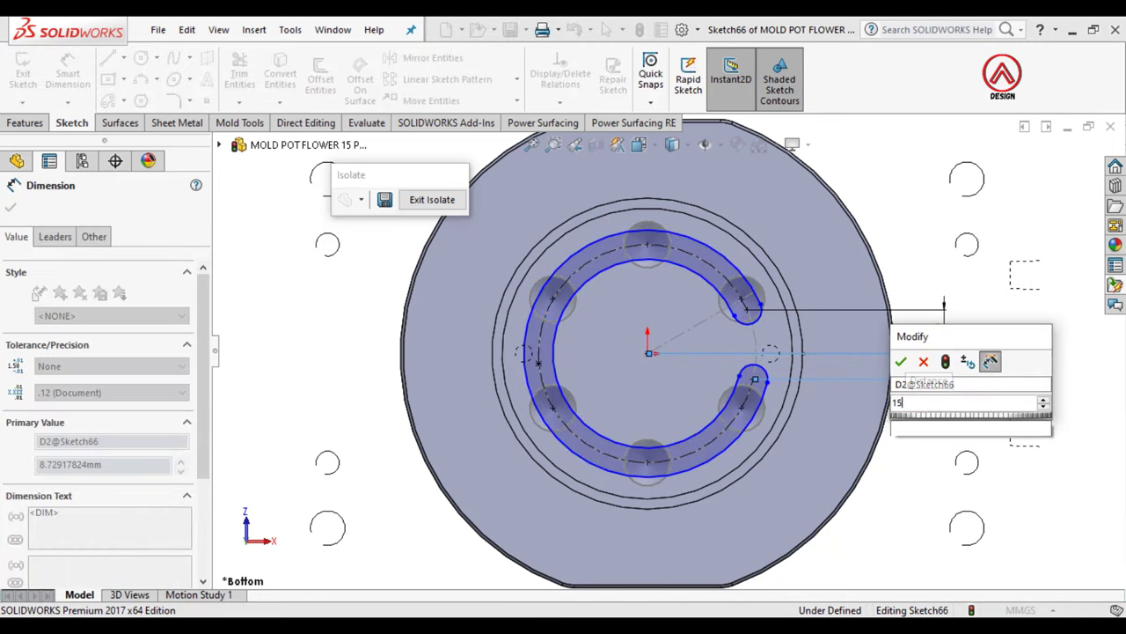
key("Return")
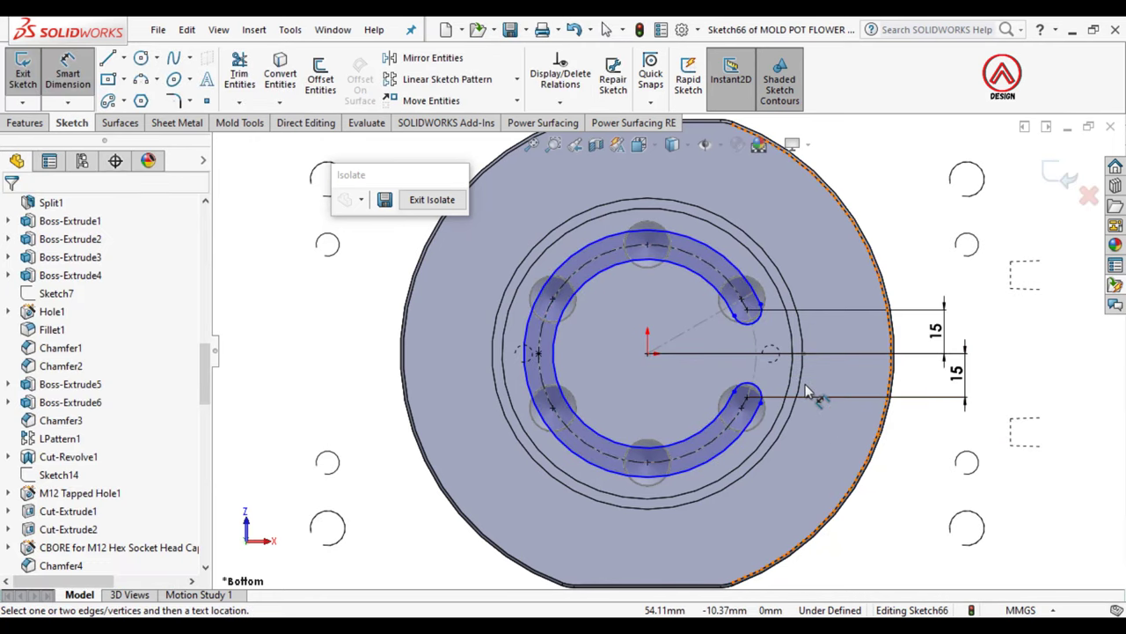
Step: Dimension the slot end arc to radius R8
scroll(804, 347, "down", 2)
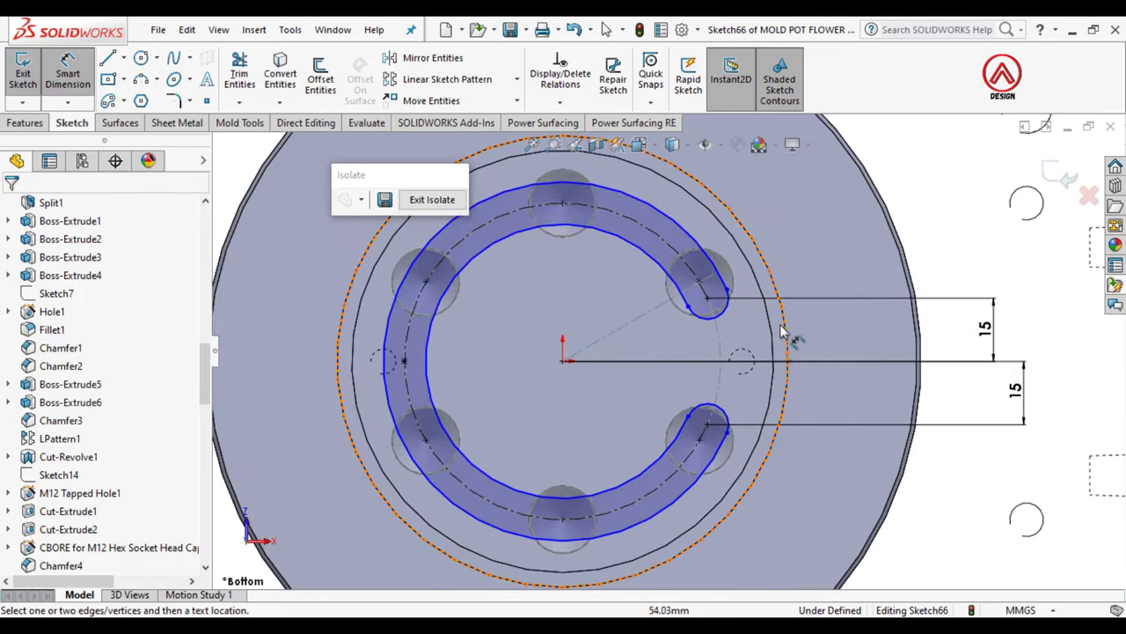
left_click(733, 316)
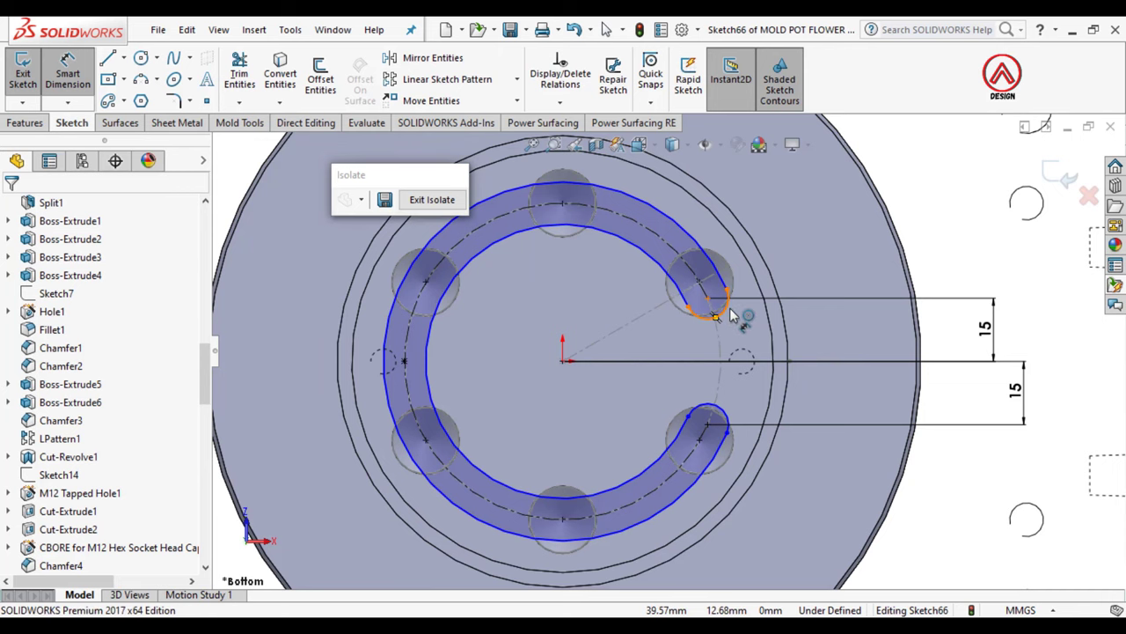
left_click(836, 341)
type("8")
key("Return")
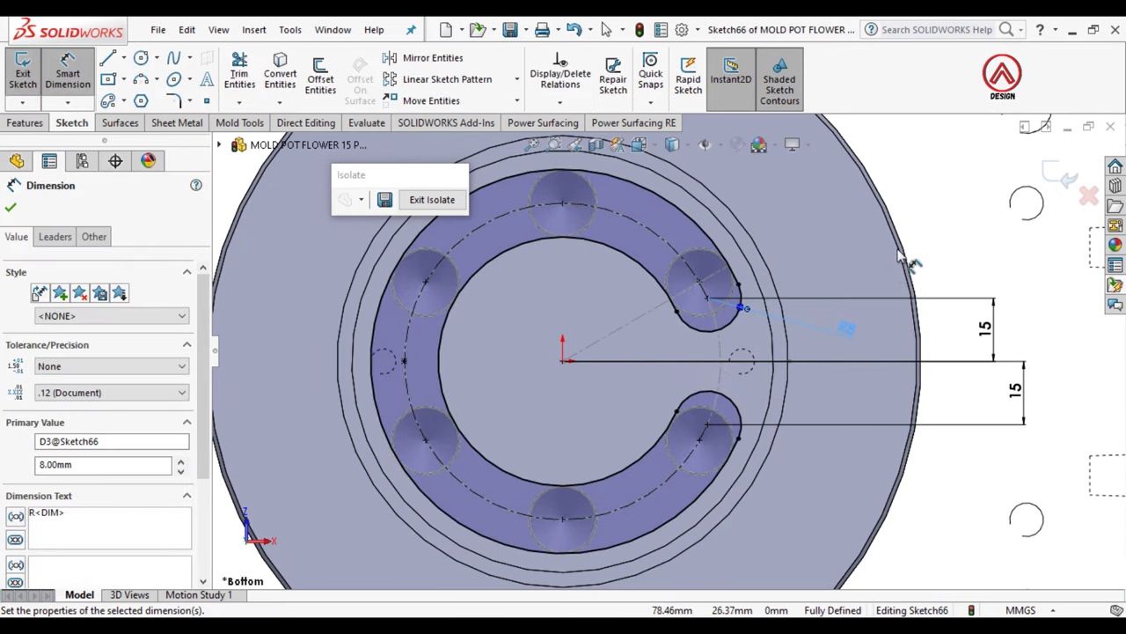
key("Escape")
left_click(24, 123)
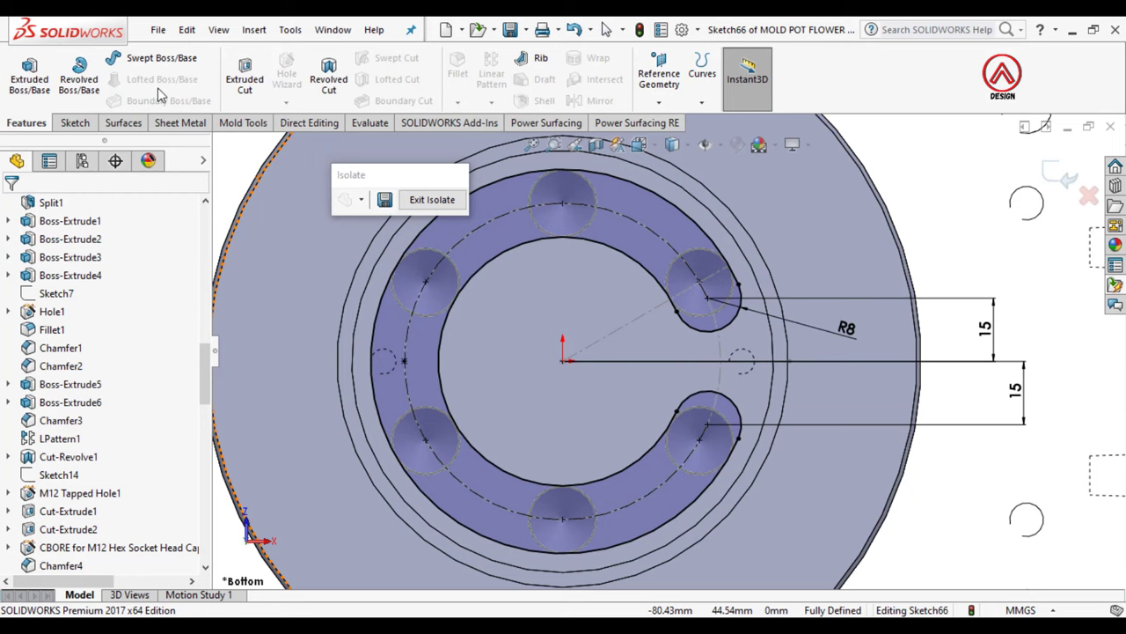
Step: Extrude-cut the C-shaped slot 8 mm blind into the part
left_click(236, 88)
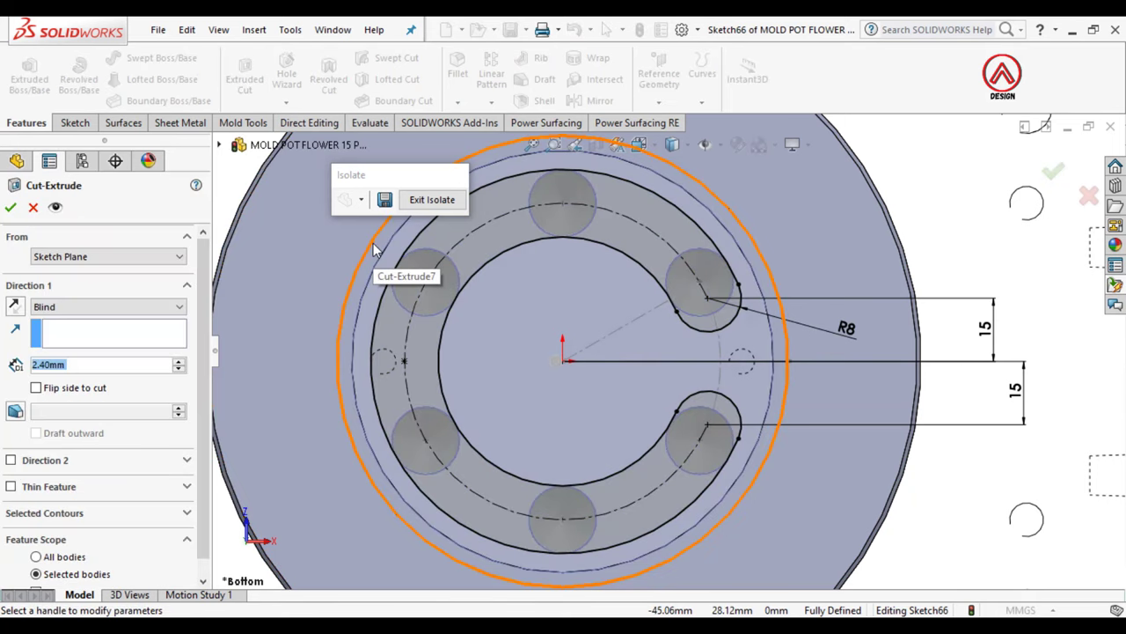
type("8")
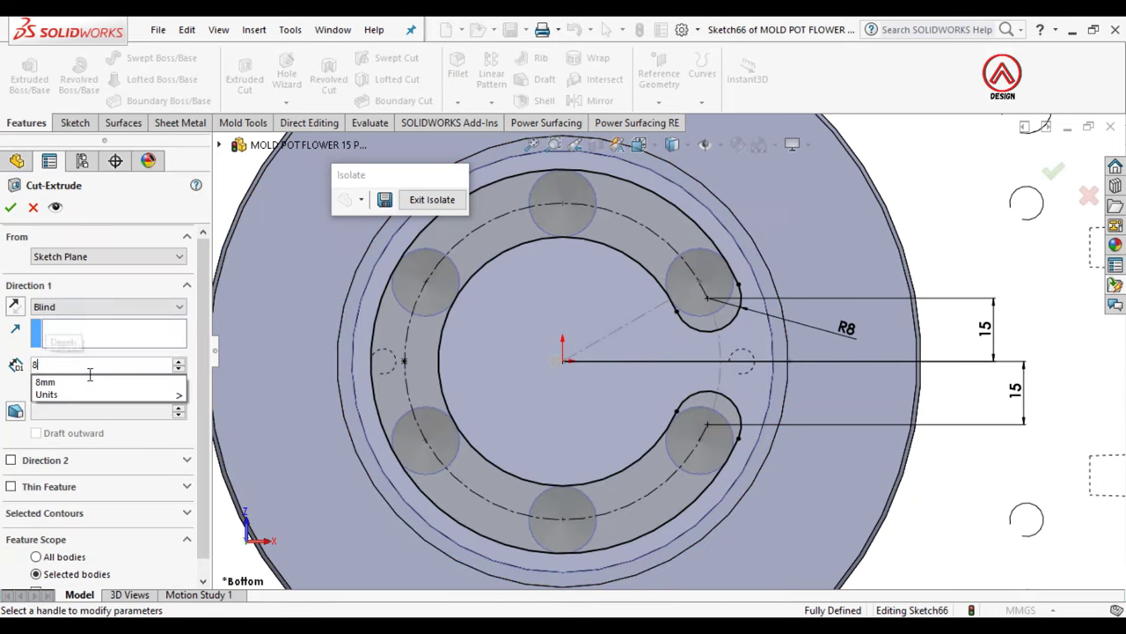
key("Return")
middle_click_drag(597, 334, 605, 231)
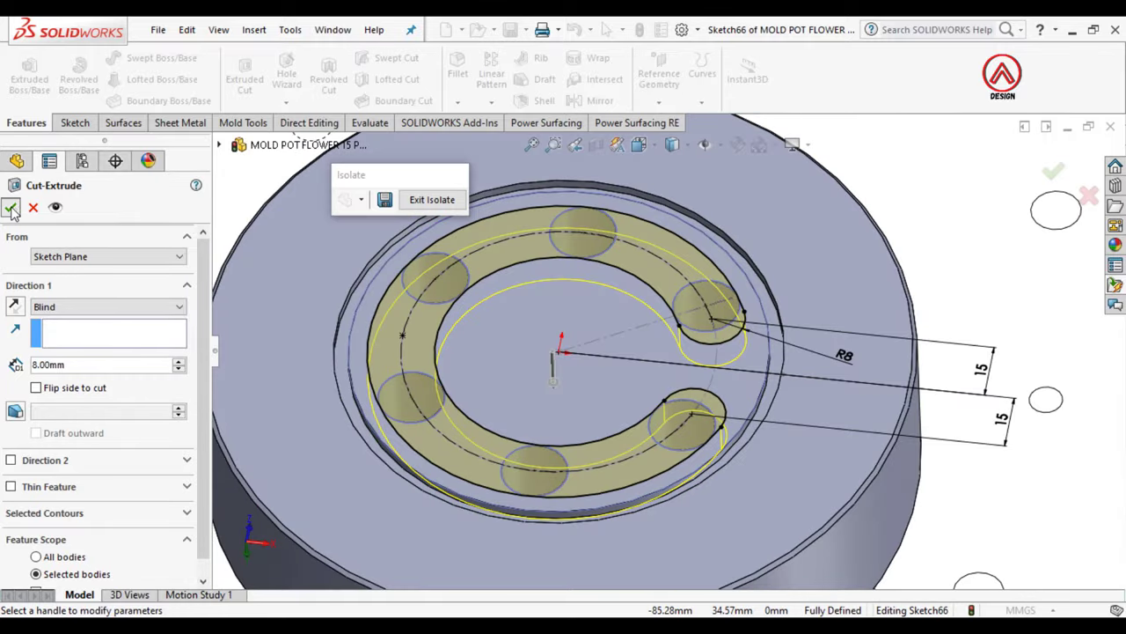
left_click(10, 208)
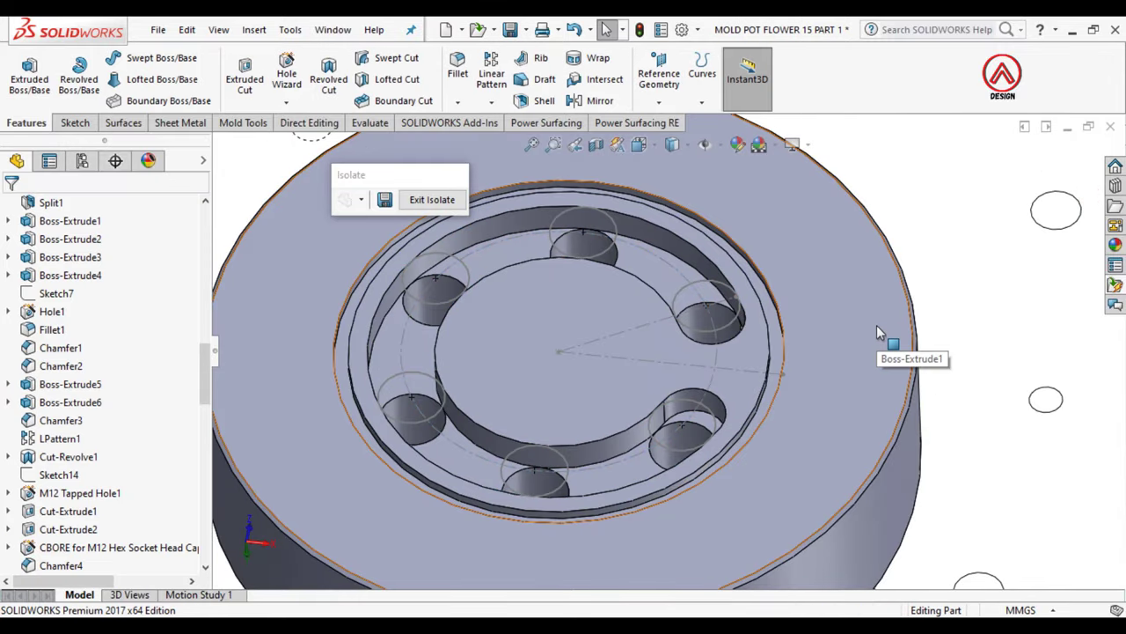
Step: Show the hidden base plate body Hole5[2] from the Solid Bodies list
scroll(876, 326, "up", 3)
scroll(877, 327, "up", 3)
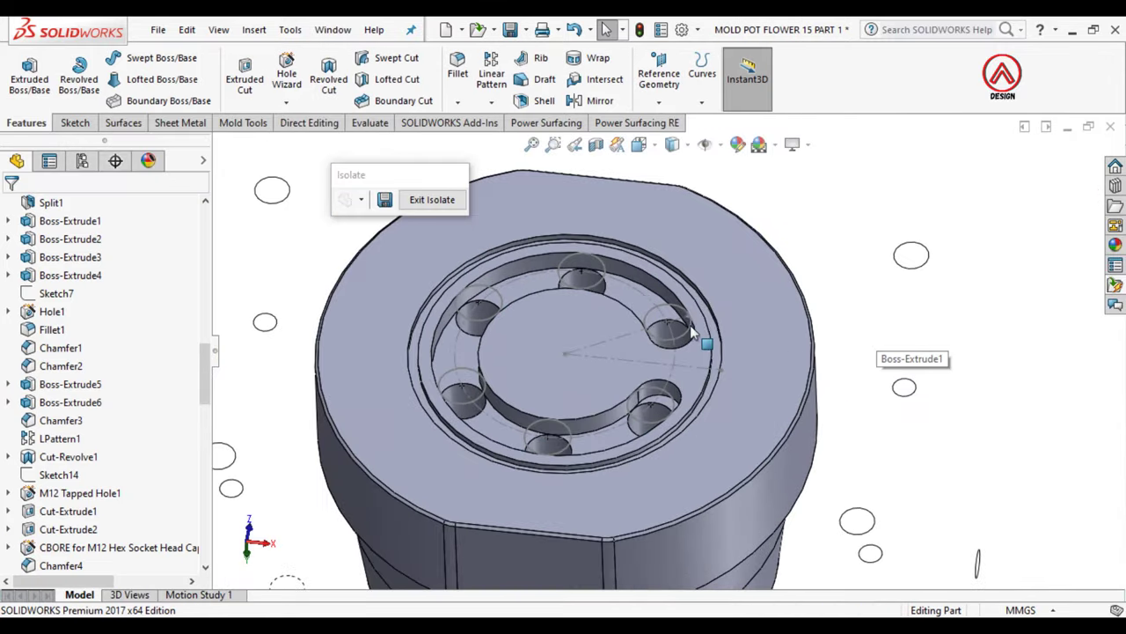
middle_click_drag(666, 323, 715, 283)
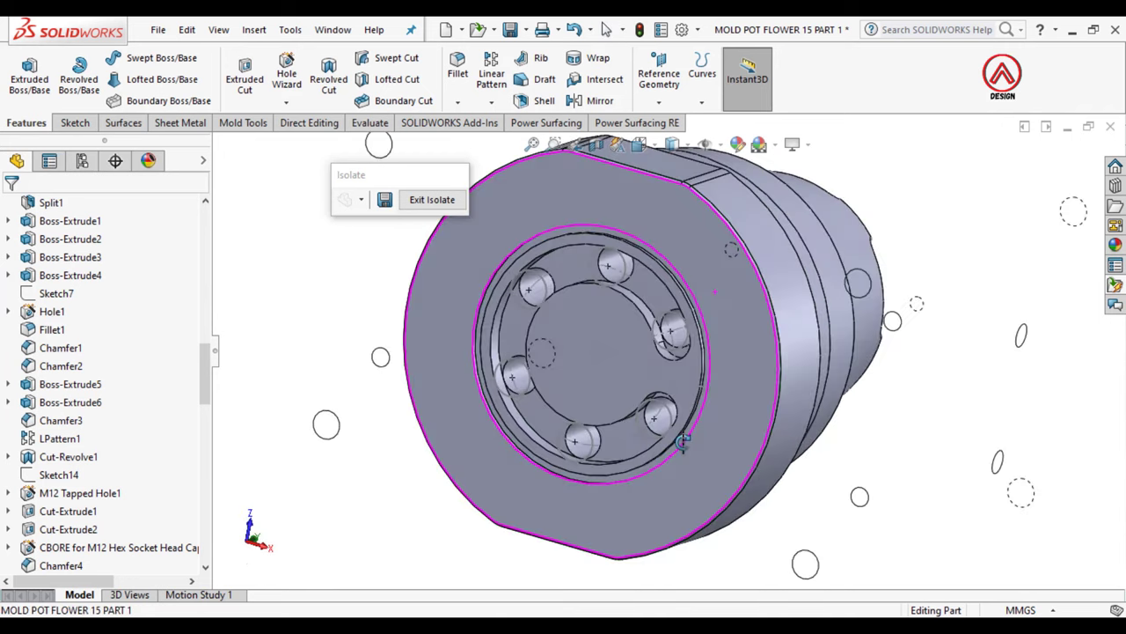
scroll(97, 370, "up", 10)
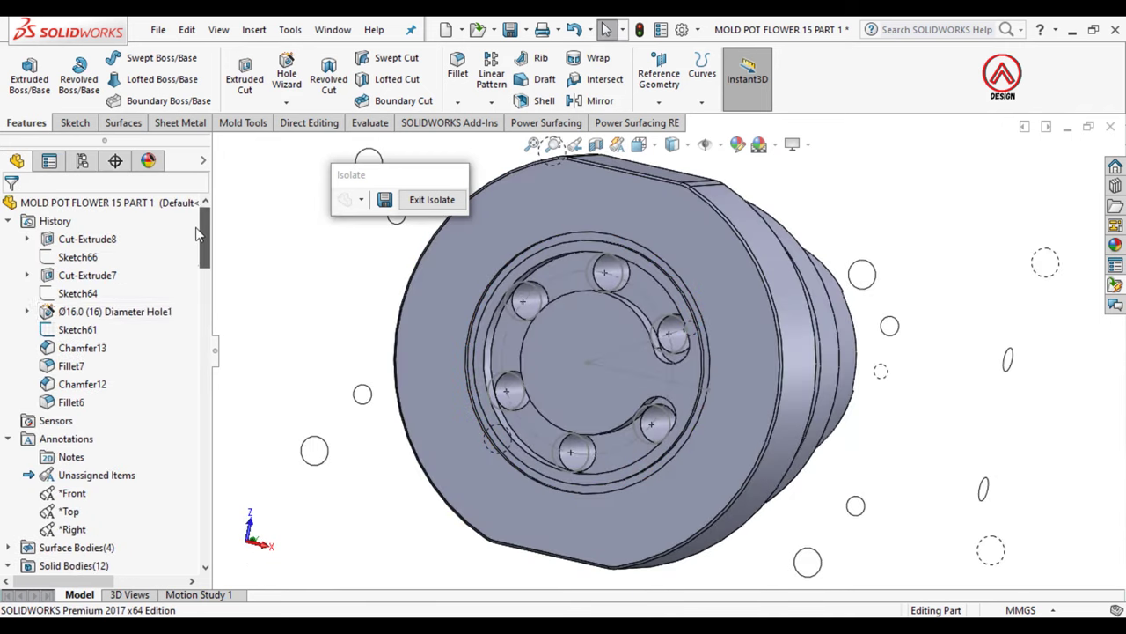
left_click(8, 496)
scroll(54, 480, "down", 5)
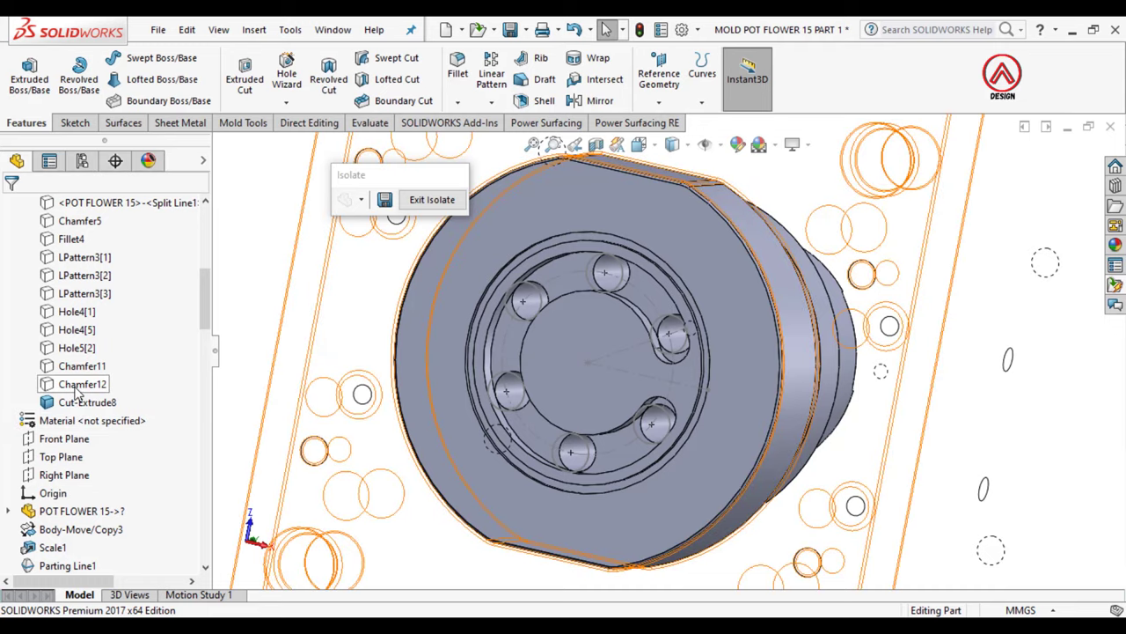
scroll(651, 387, "up", 3)
mouse_move(651, 387)
middle_mouse_down()
mouse_move(684, 455)
mouse_move(599, 387)
mouse_move(576, 458)
middle_mouse_up()
left_click(580, 400)
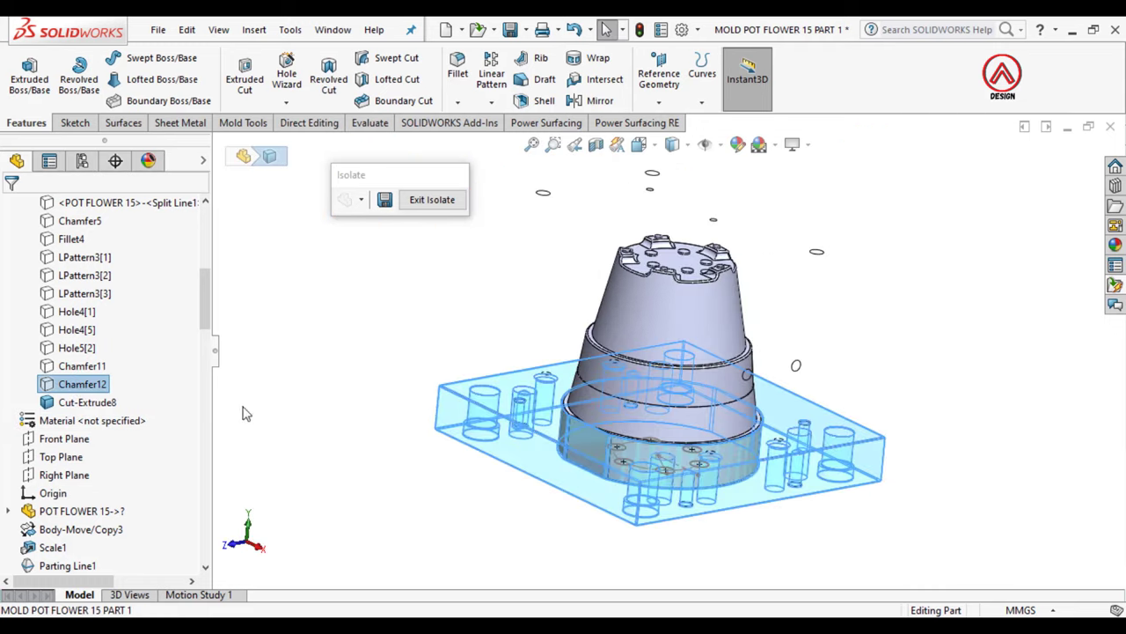
left_click(80, 350)
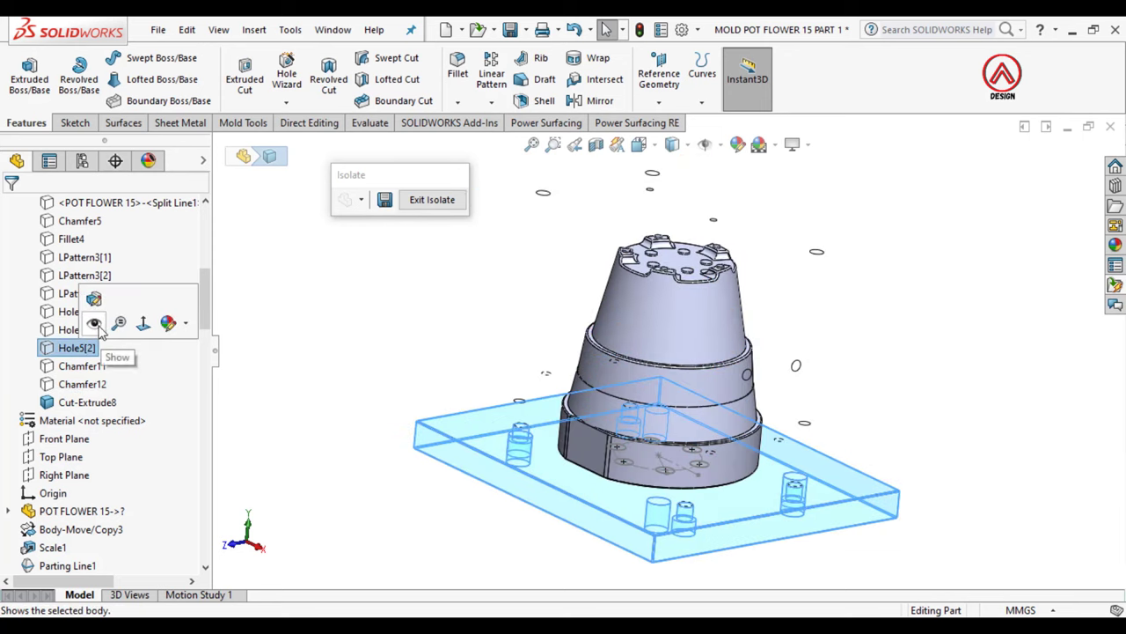
left_click(95, 323)
Step: Hide the core body so only the plate remains
mouse_move(663, 458)
middle_mouse_down()
mouse_move(663, 401)
mouse_move(702, 407)
middle_mouse_up()
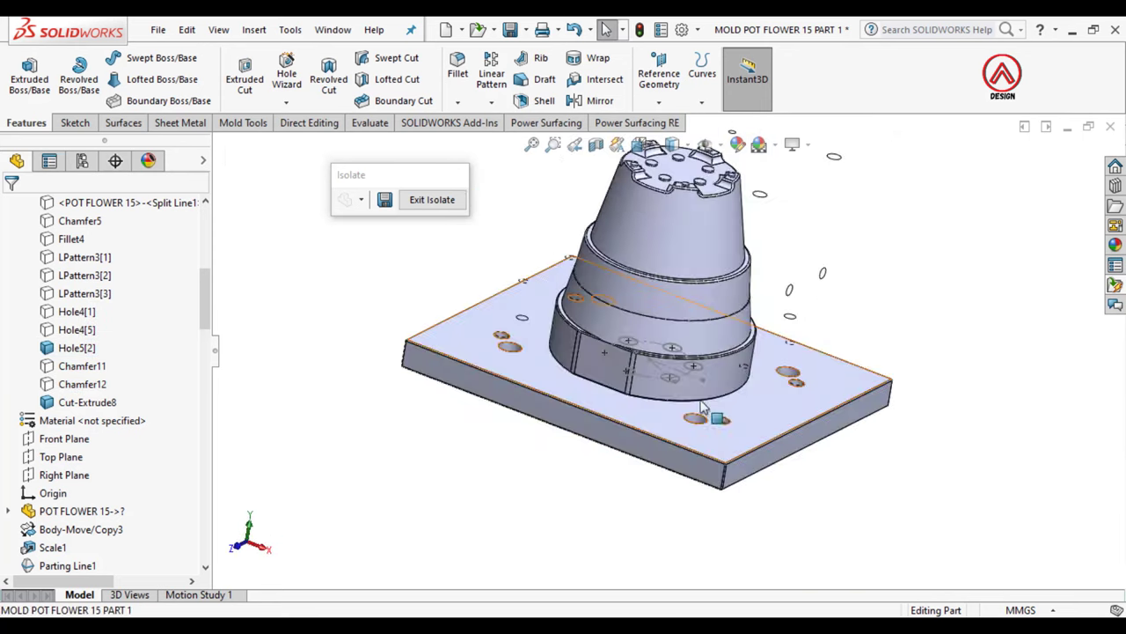
left_click(713, 356)
left_click(779, 296)
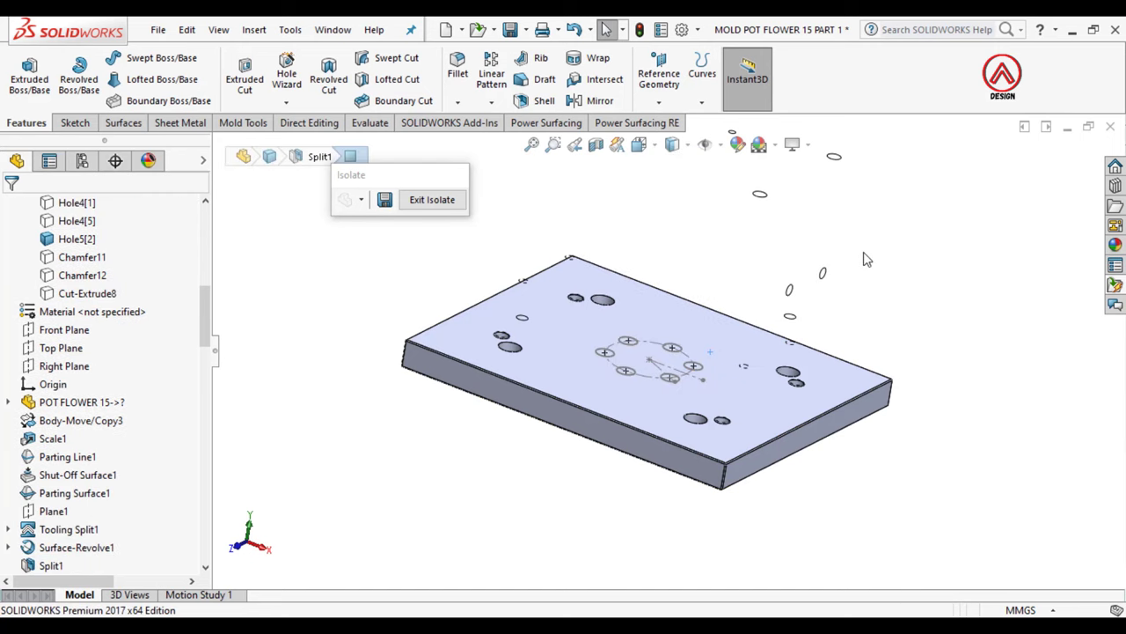
Step: View the plate from the top and hide the old Ø16 hole sketch Sketch61
left_click(679, 155)
left_click(674, 203)
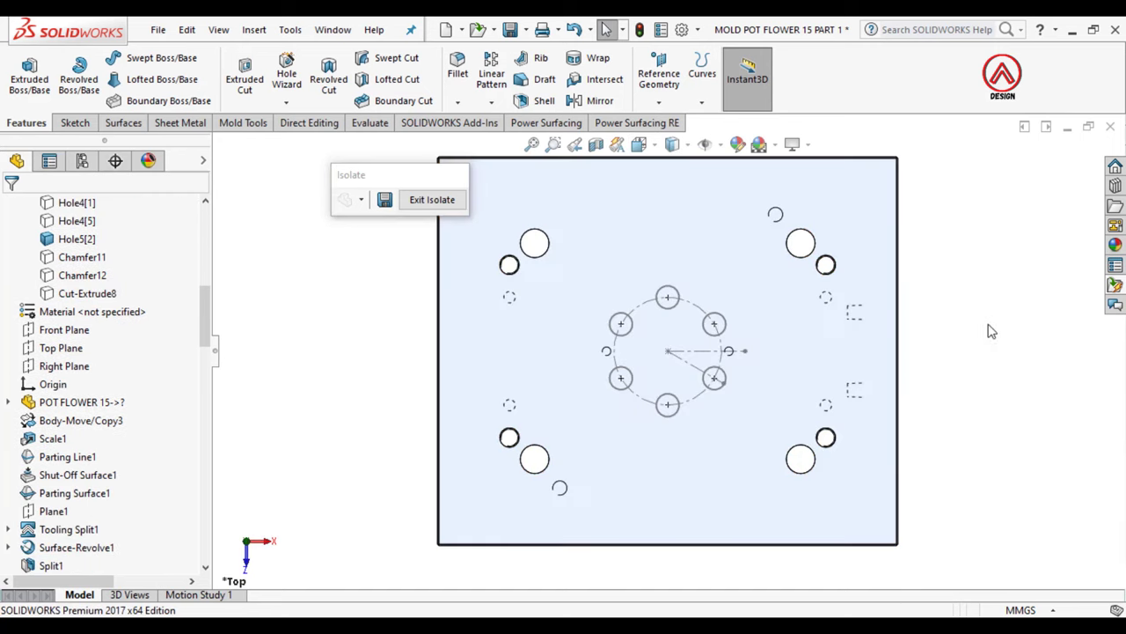
scroll(783, 349, "down", 2)
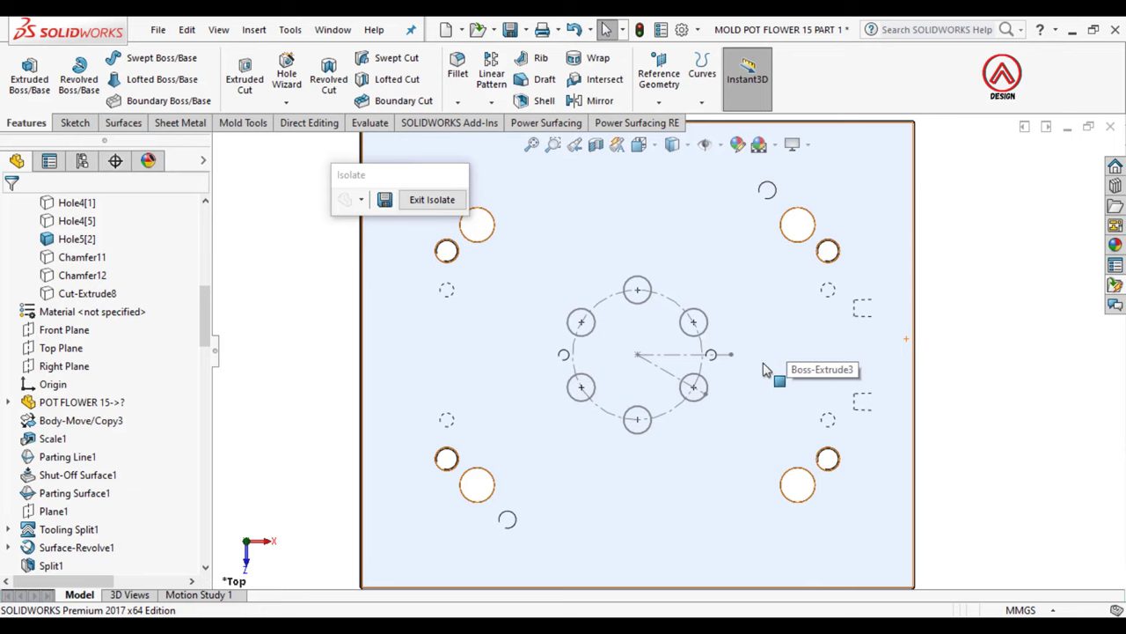
scroll(764, 370, "down", 3)
scroll(211, 371, "down", 3)
scroll(204, 384, "down", 1)
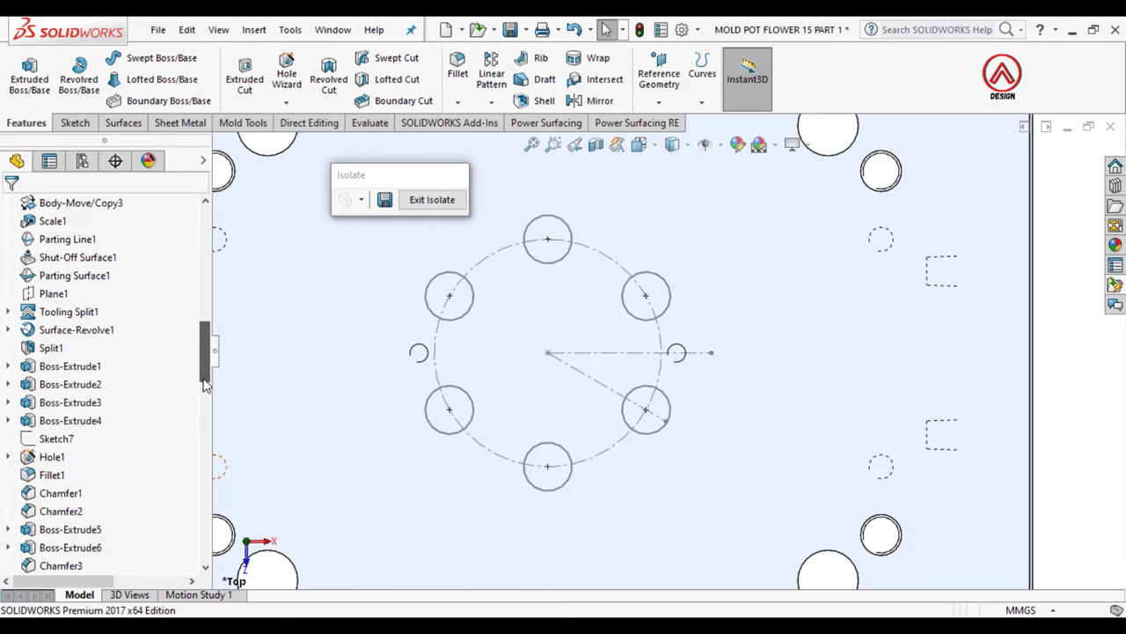
scroll(204, 384, "down", 5)
left_click(58, 510)
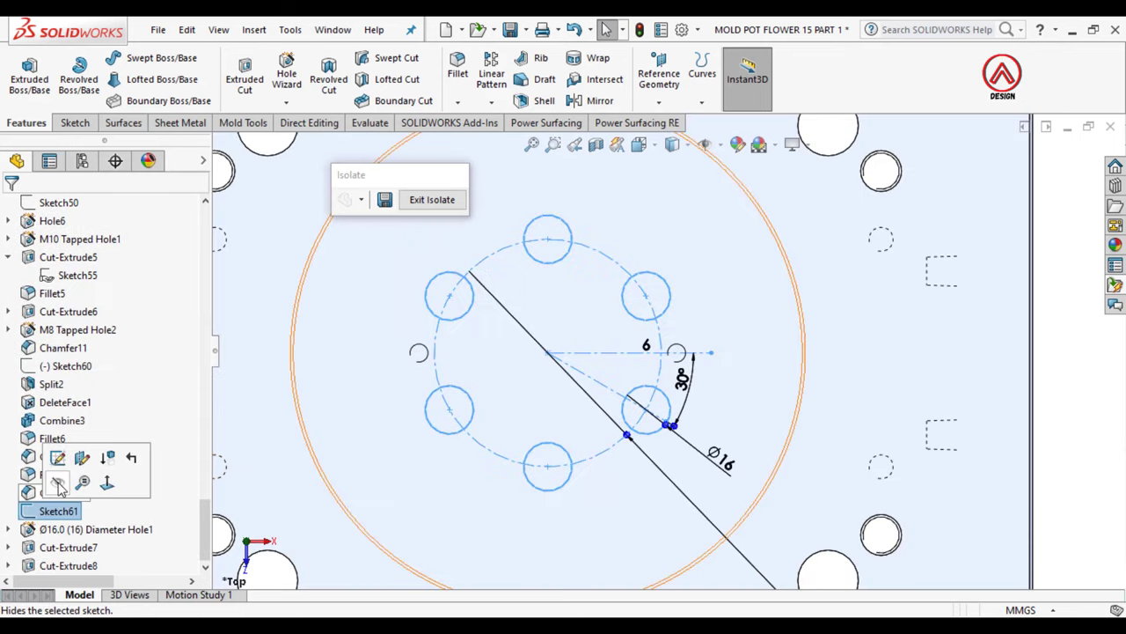
left_click(59, 484)
Step: Show the C-slot sketch Sketch66 and start a Hole Wizard hole on the plate's top face
left_click(51, 565)
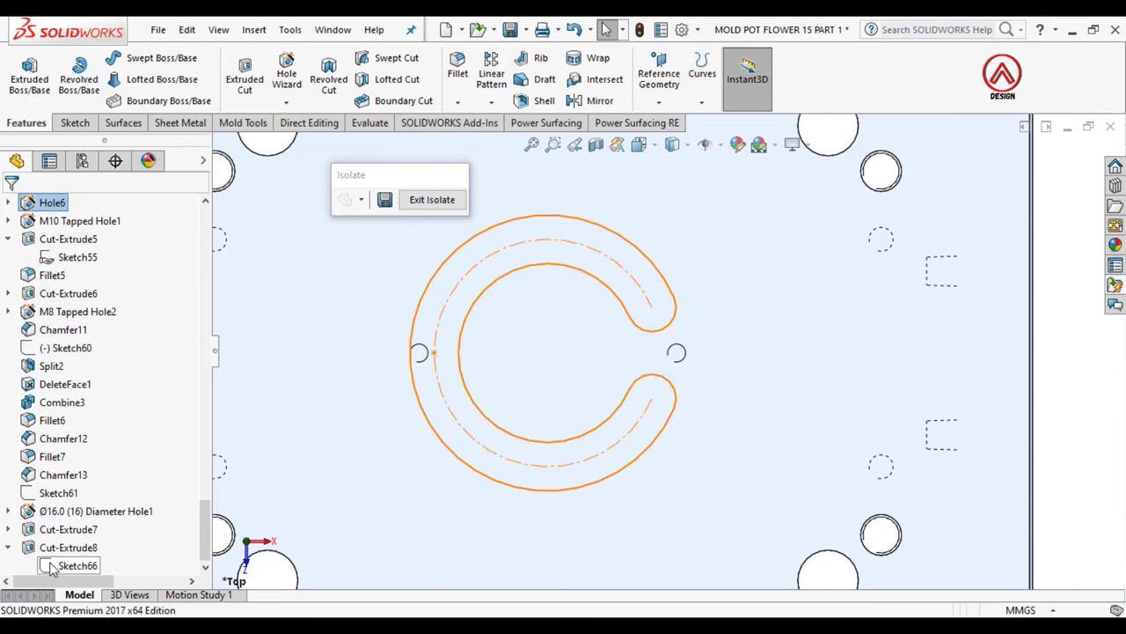
left_click(51, 565)
left_click(58, 538)
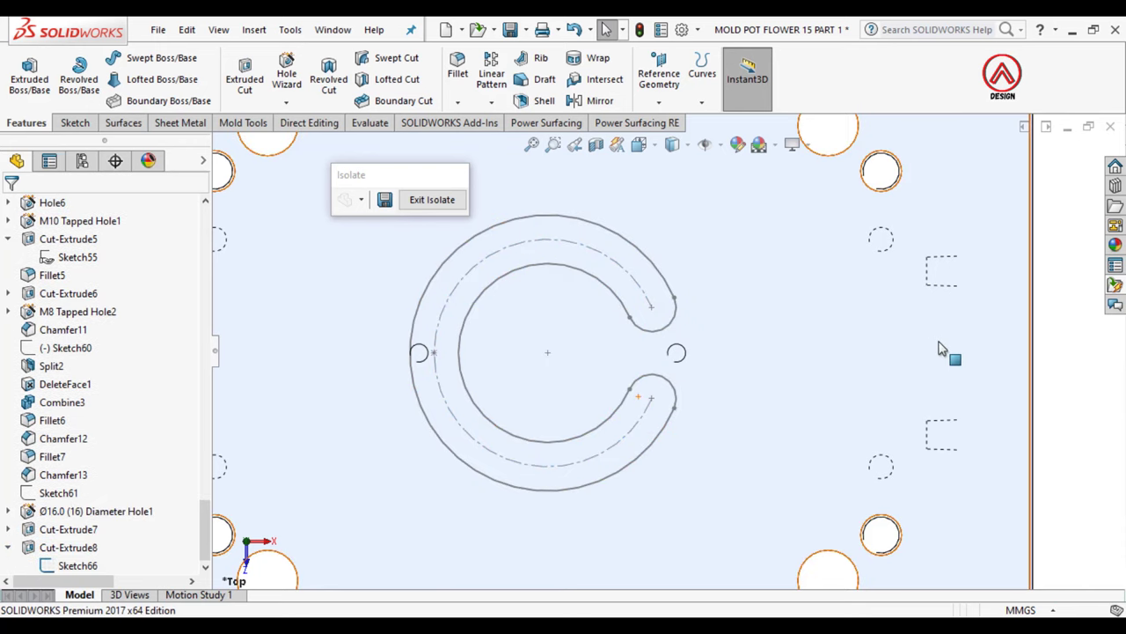
left_click(715, 338)
left_click(286, 74)
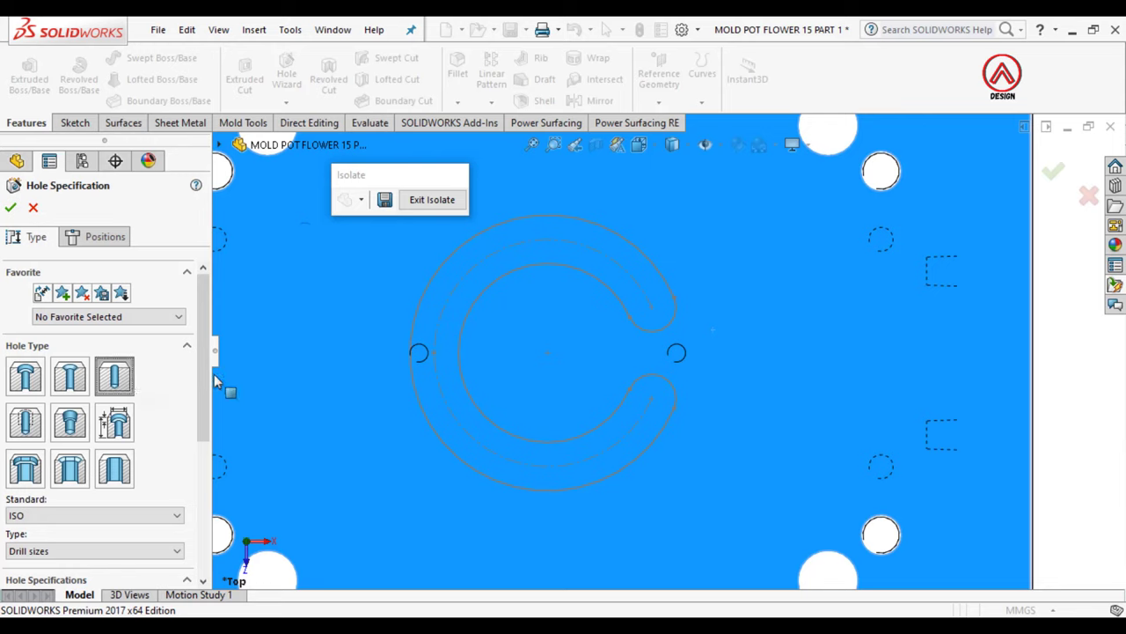
Step: Set the hole to an Ø8.0 drill size with a Blind end condition
scroll(105, 396, "down", 2)
scroll(105, 396, "down", 1)
left_click(58, 460)
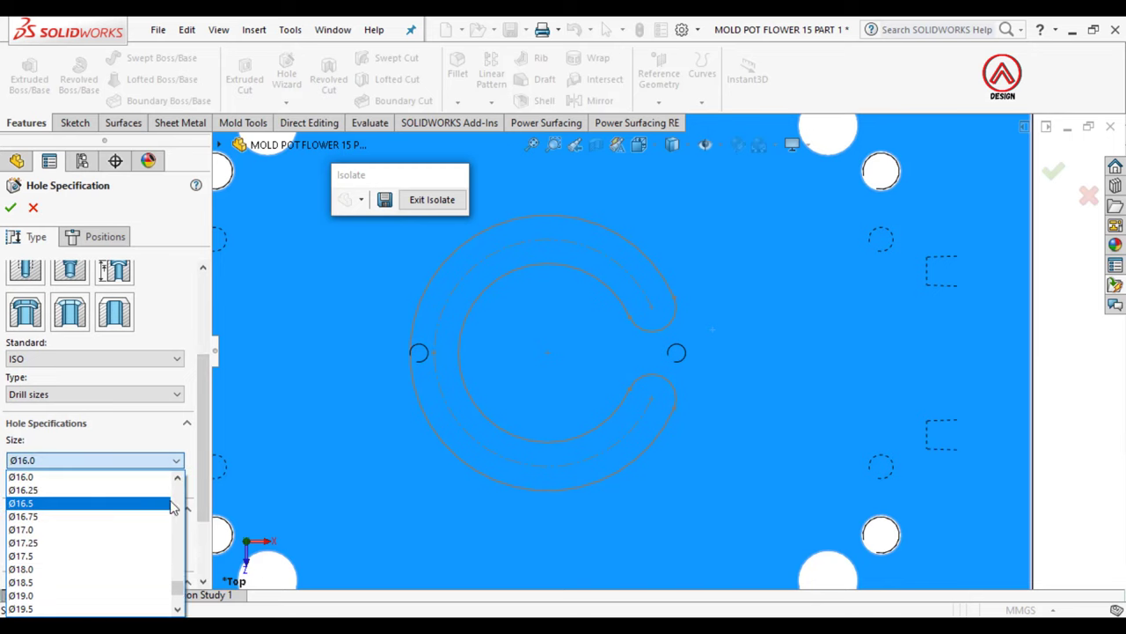
left_click_drag(180, 587, 177, 528)
scroll(26, 572, "down", 2)
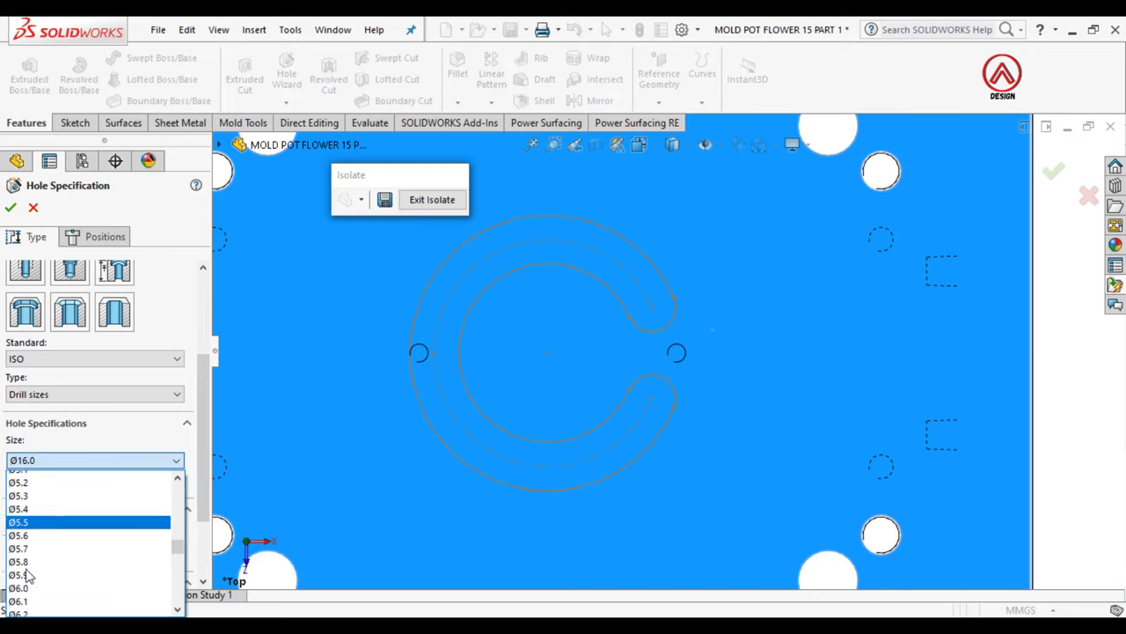
scroll(26, 572, "down", 2)
scroll(43, 543, "down", 2)
scroll(43, 559, "down", 1)
scroll(39, 563, "down", 2)
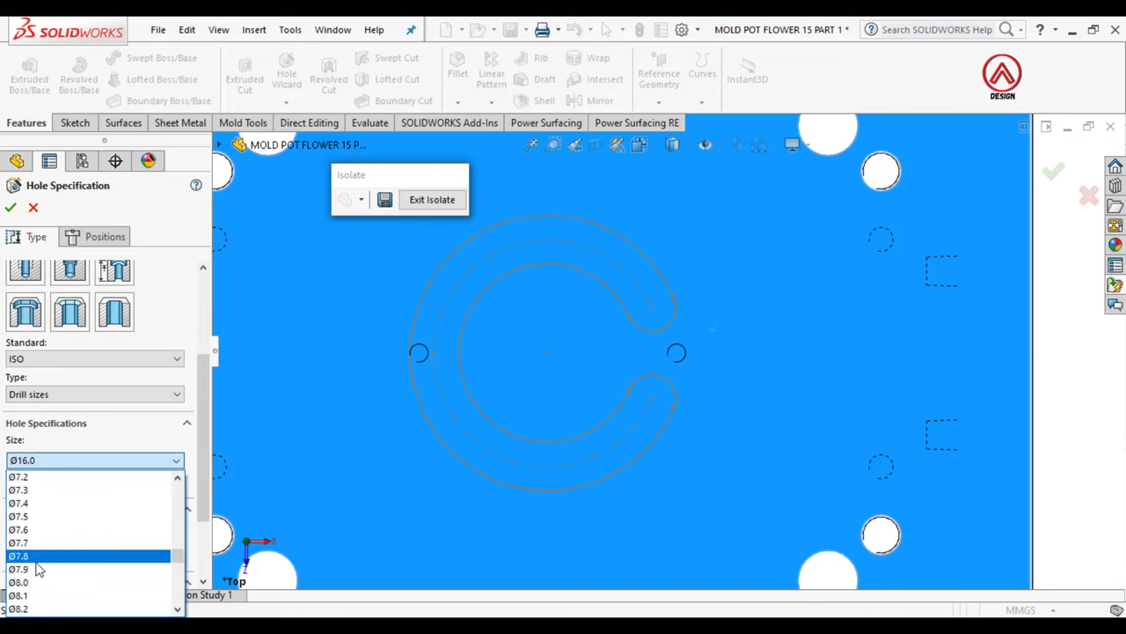
left_click(37, 512)
left_click(81, 539)
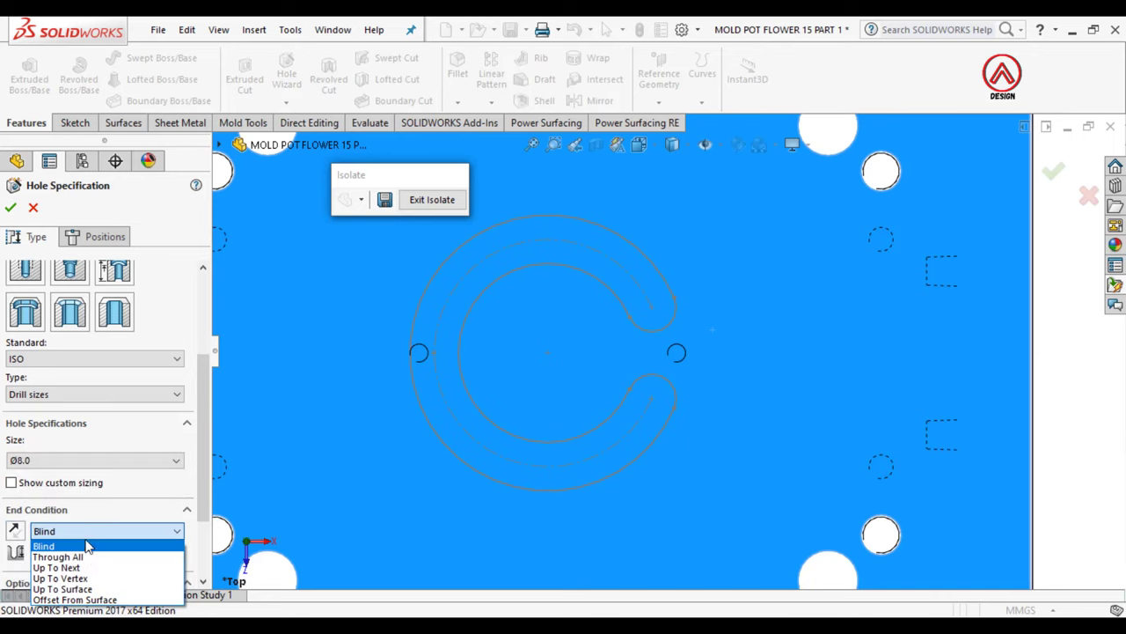
left_click(91, 543)
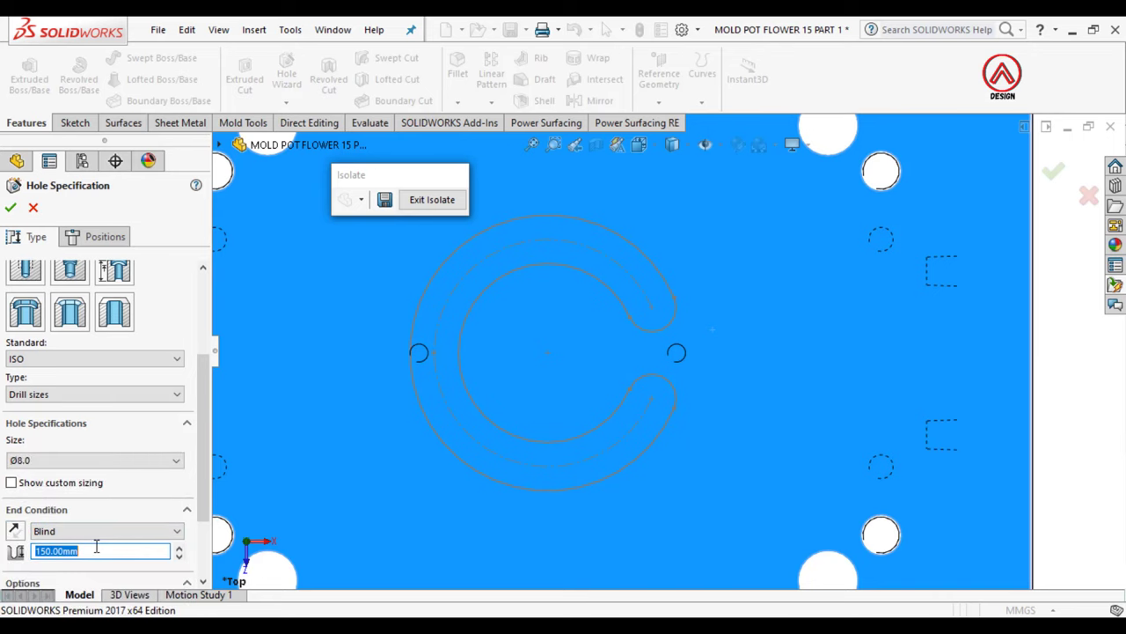
type("15")
Step: Place the Ø8.0 holes at both slot-end arc centres and finish the feature
left_click(117, 234)
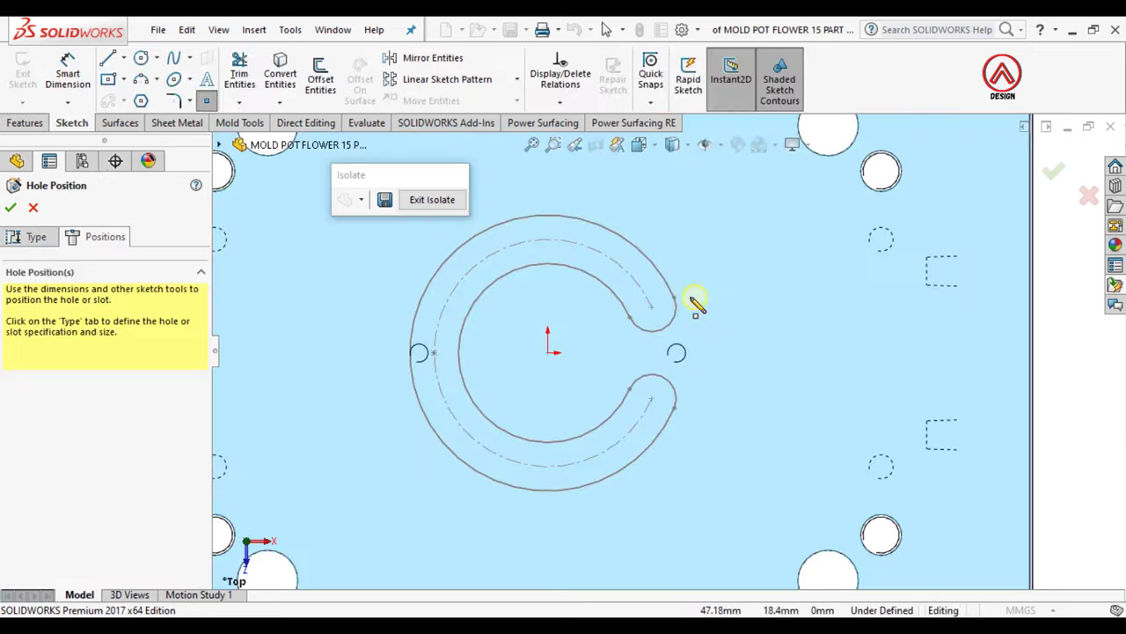
left_click(652, 307)
left_click(651, 397)
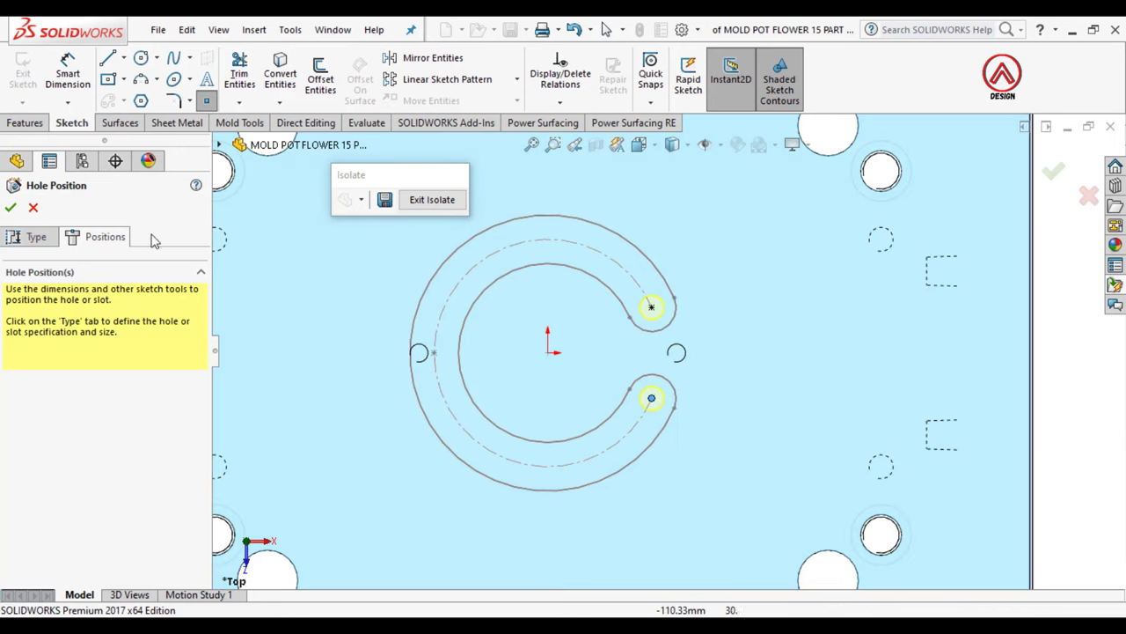
left_click(11, 208)
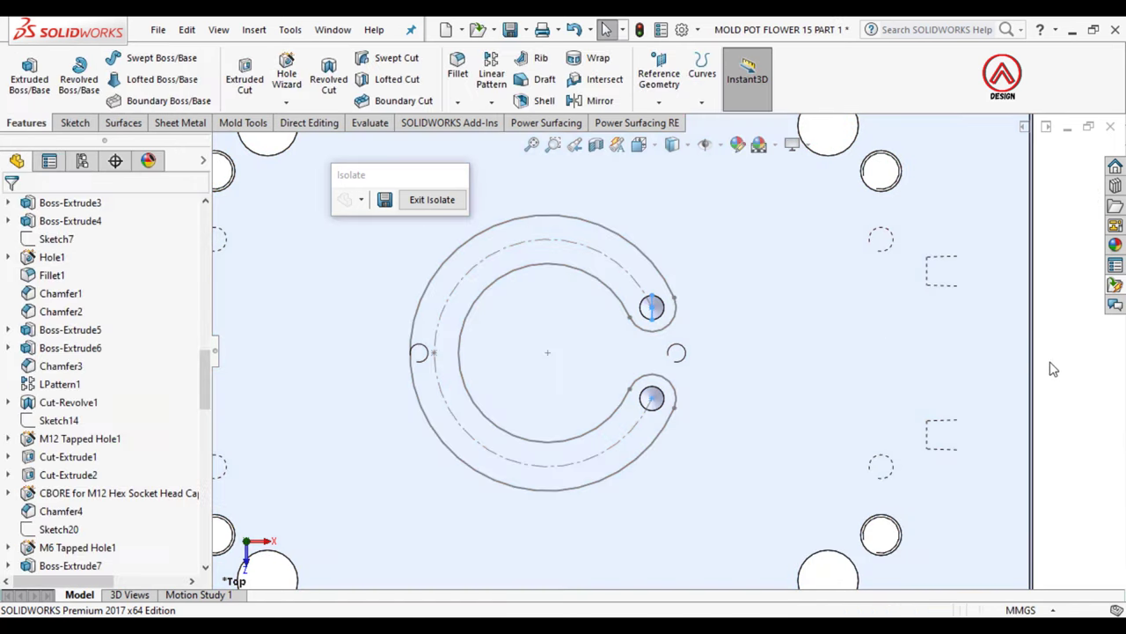
Step: Turn the view normal, show hidden lines, and select the plate's side face
middle_click_drag(787, 414, 687, 173)
left_click(629, 324)
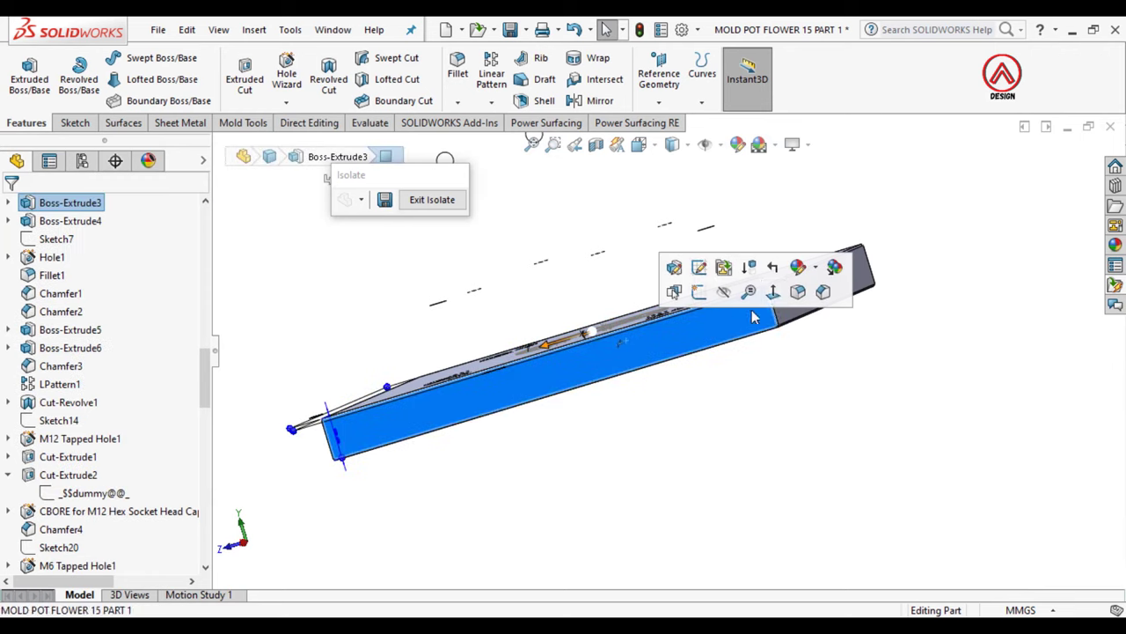
left_click(774, 295)
left_click(651, 245)
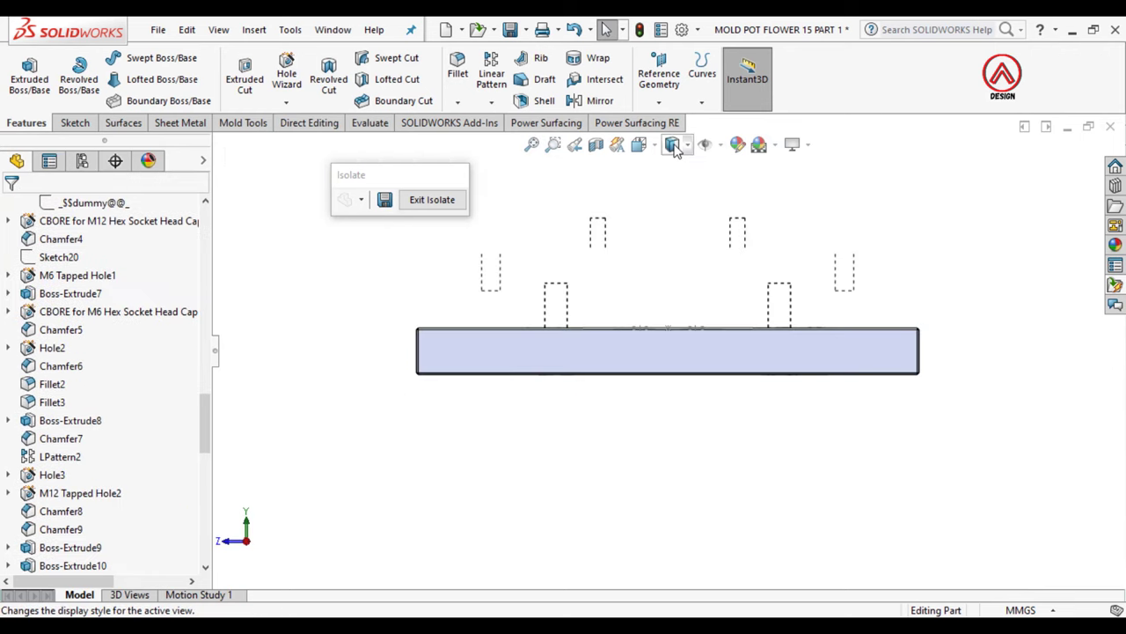
left_click(674, 144)
left_click(675, 238)
scroll(666, 345, "down", 2)
left_click(666, 345)
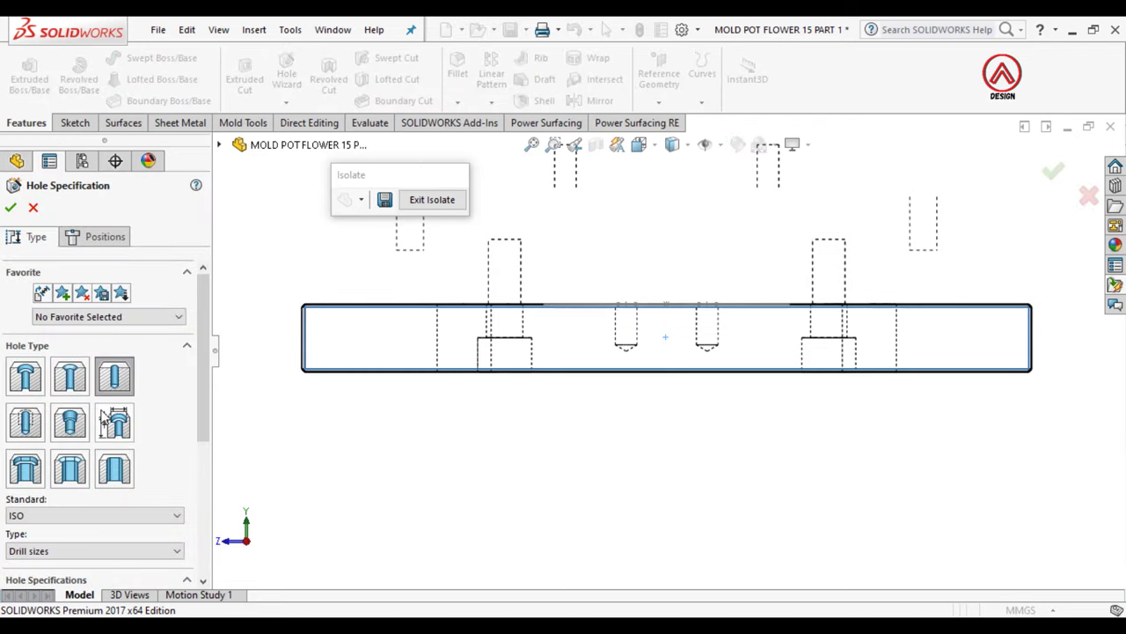
Step: Set the hole to a JIS 1/8 tapered pipe tap
left_click(71, 425)
scroll(88, 370, "down", 3)
scroll(95, 329, "down", 2)
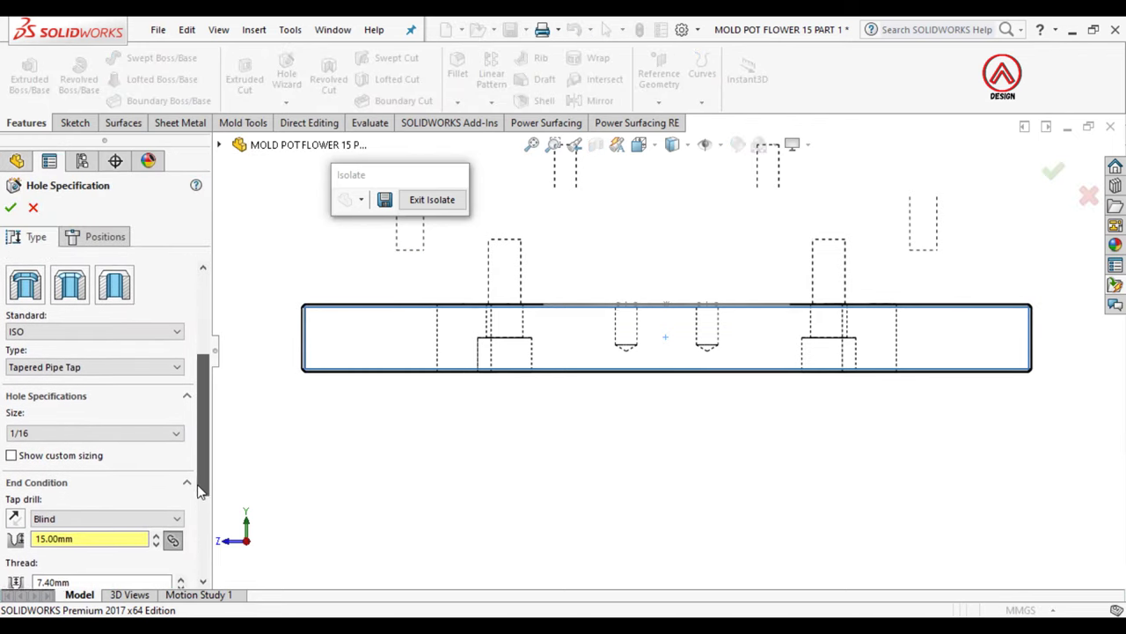
left_click(95, 328)
left_click(117, 403)
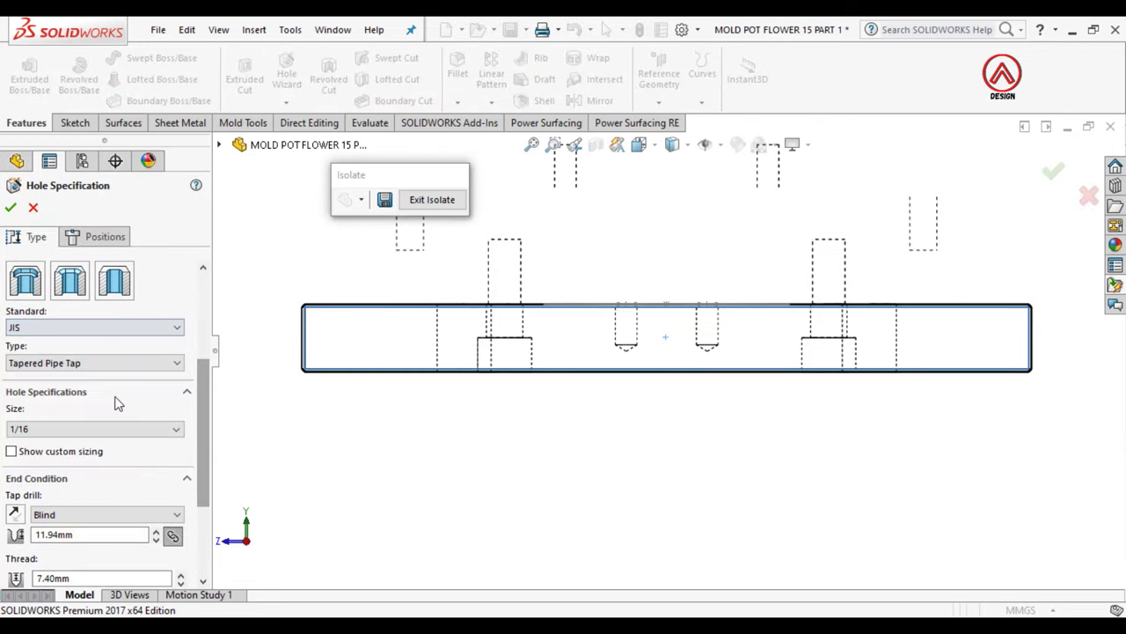
left_click(68, 429)
left_click(96, 459)
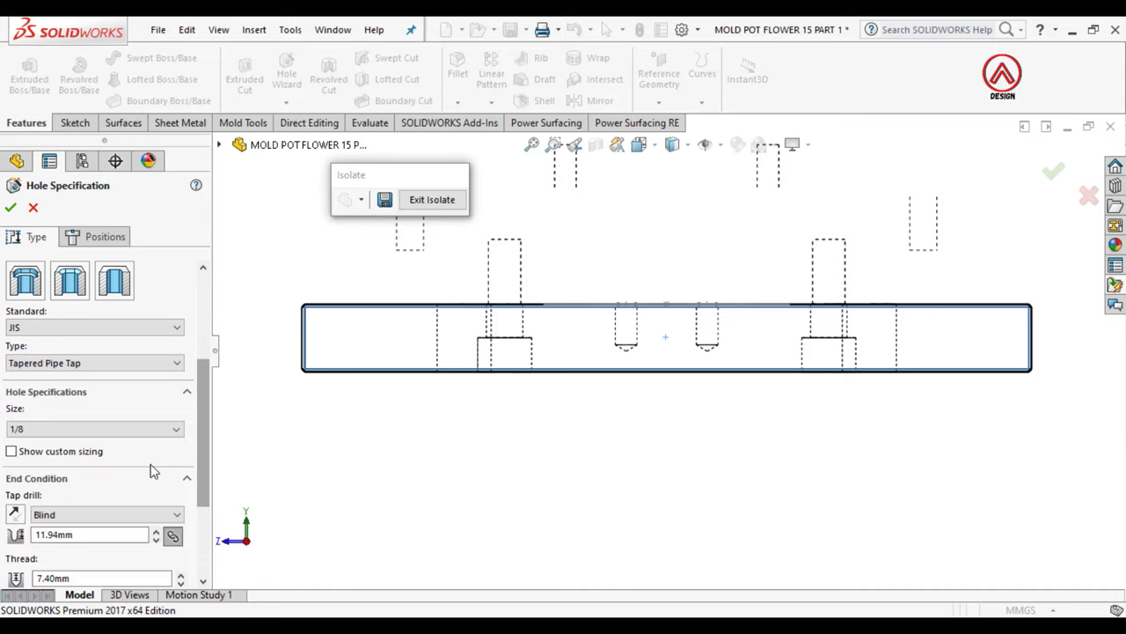
Step: Use custom 8 mm diameter, 130 mm tap drill, 10 mm thread and cosmetic thread
scroll(210, 461, "down", 2)
left_click(11, 399)
type("8")
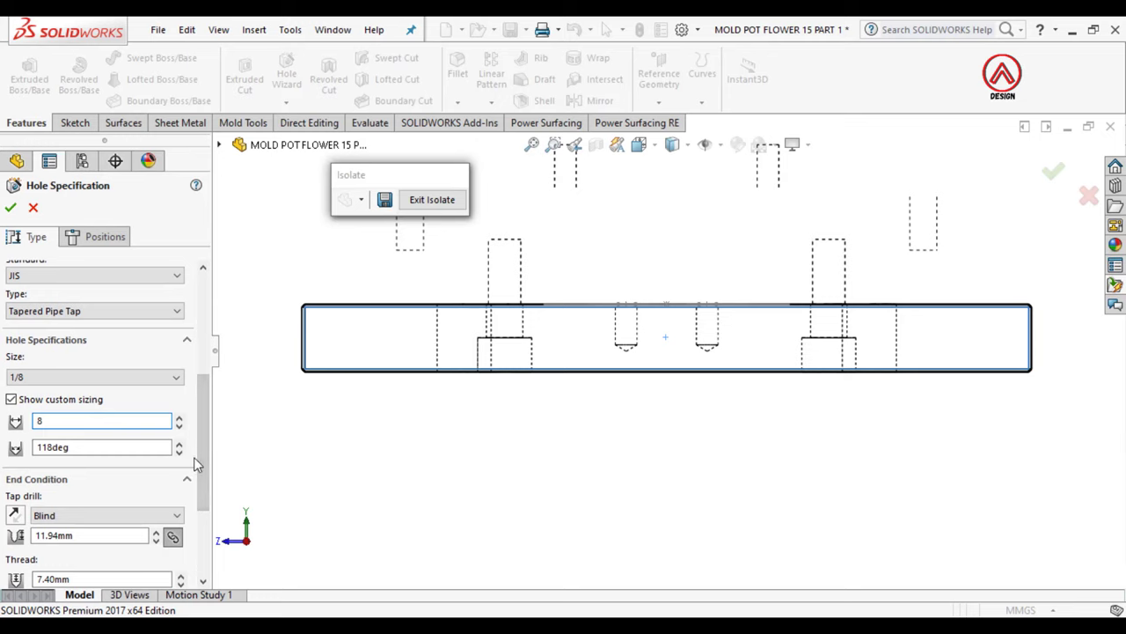
key("Return")
scroll(112, 451, "down", 5)
type("10")
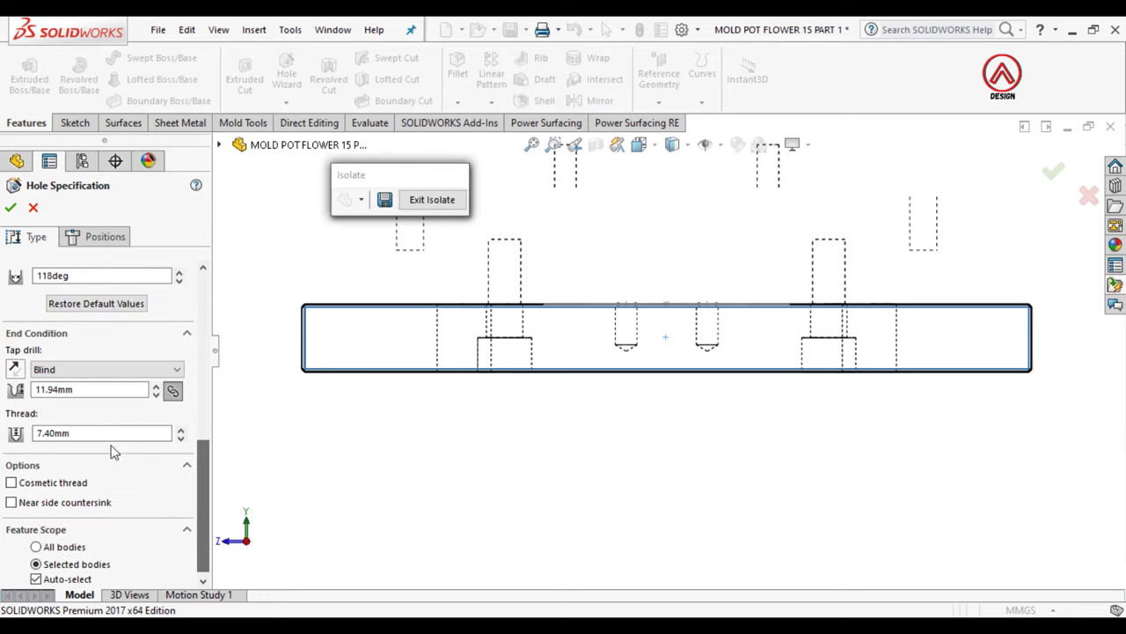
left_click(91, 388)
type("130")
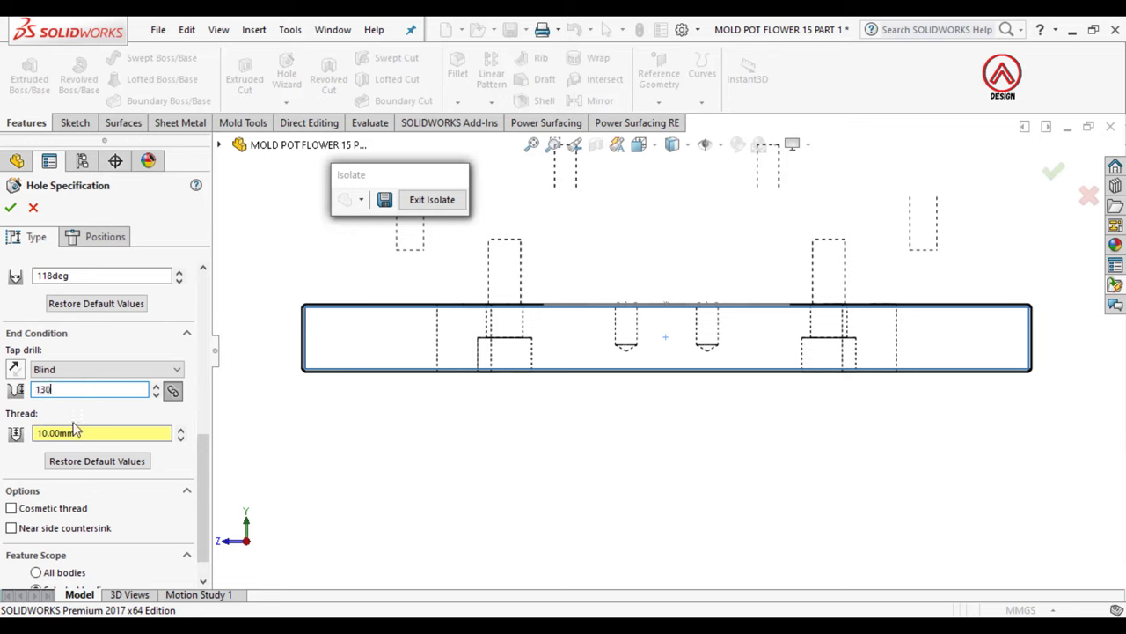
left_click(59, 509)
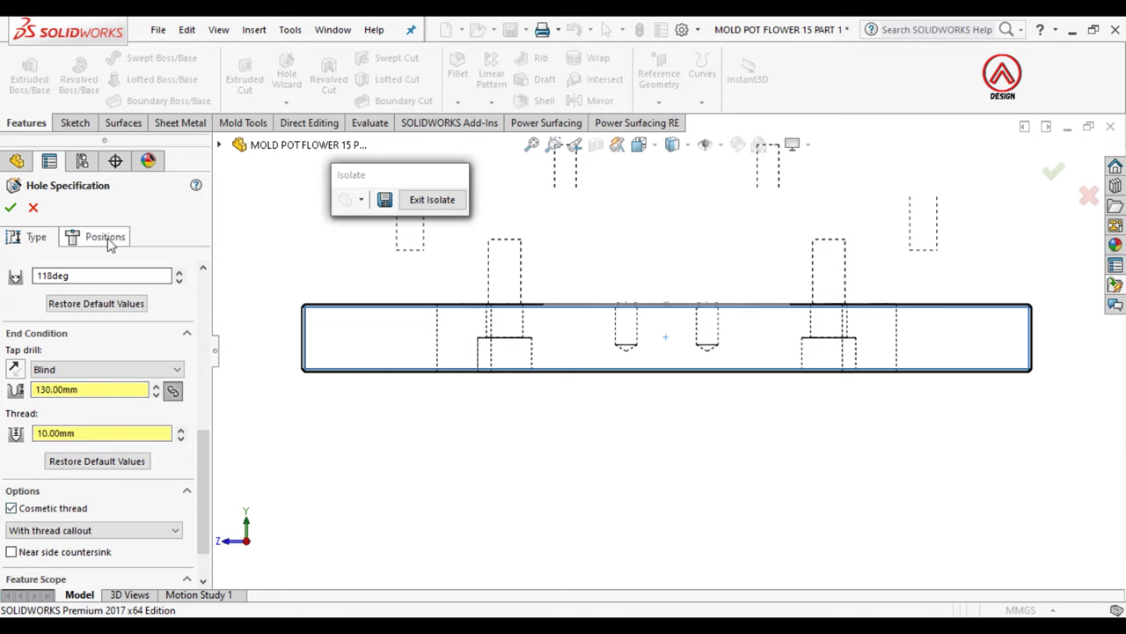
left_click(95, 237)
Step: Place the tapped hole on the side face and dimension it 15 mm from the origin
left_click(627, 329)
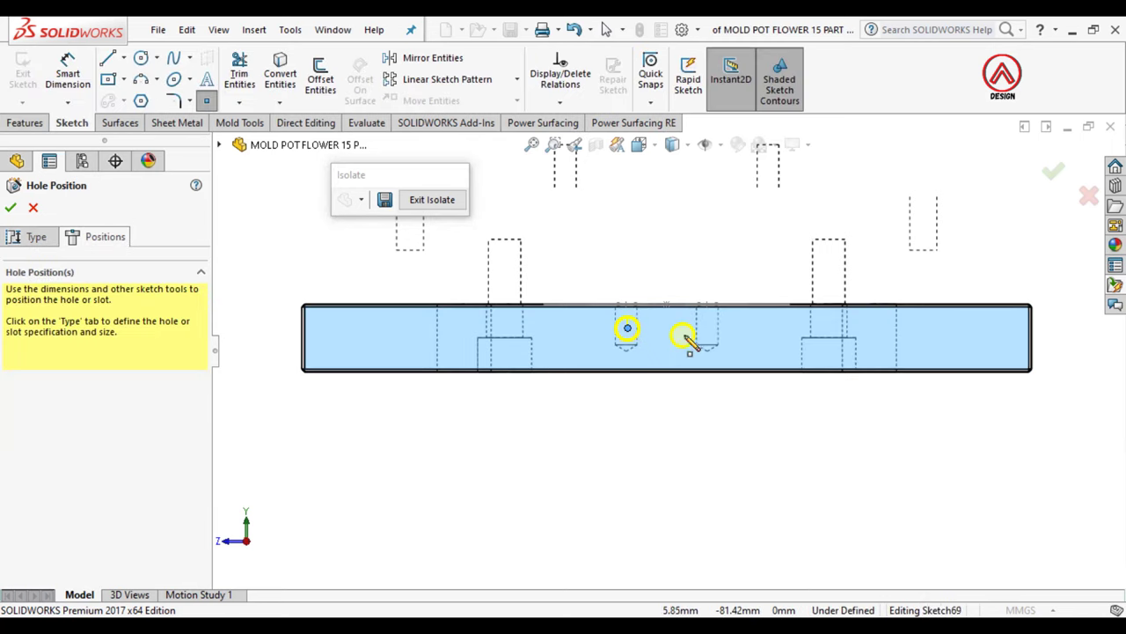
left_click(67, 75)
left_click(631, 327)
scroll(655, 352, "down", 2)
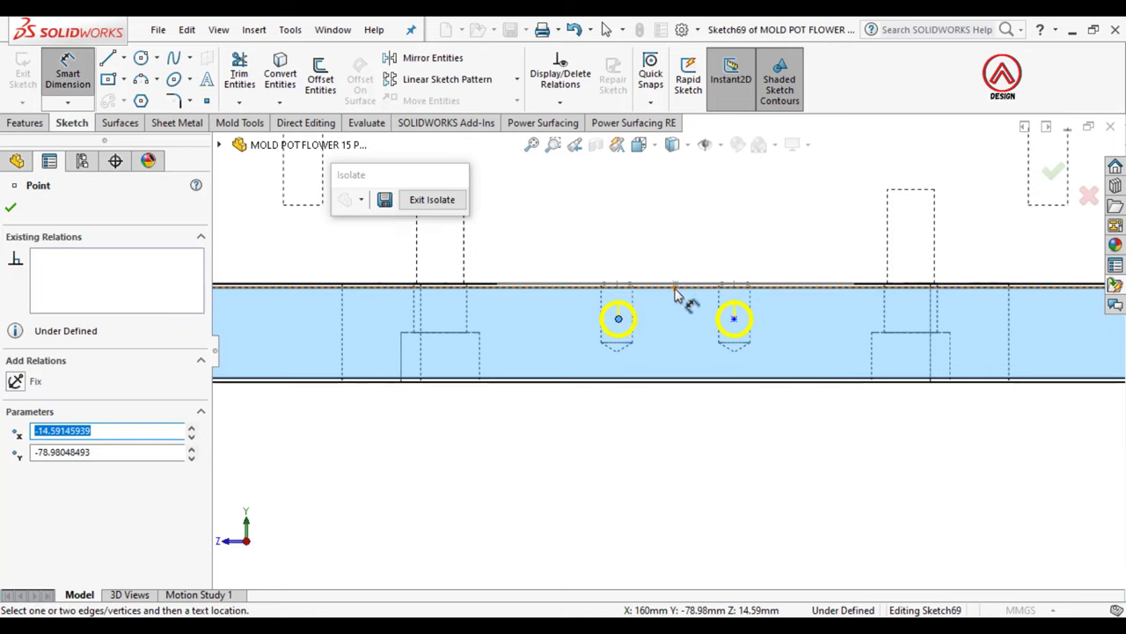
scroll(675, 303, "up", 1)
scroll(670, 264, "up", 2)
scroll(664, 211, "up", 2)
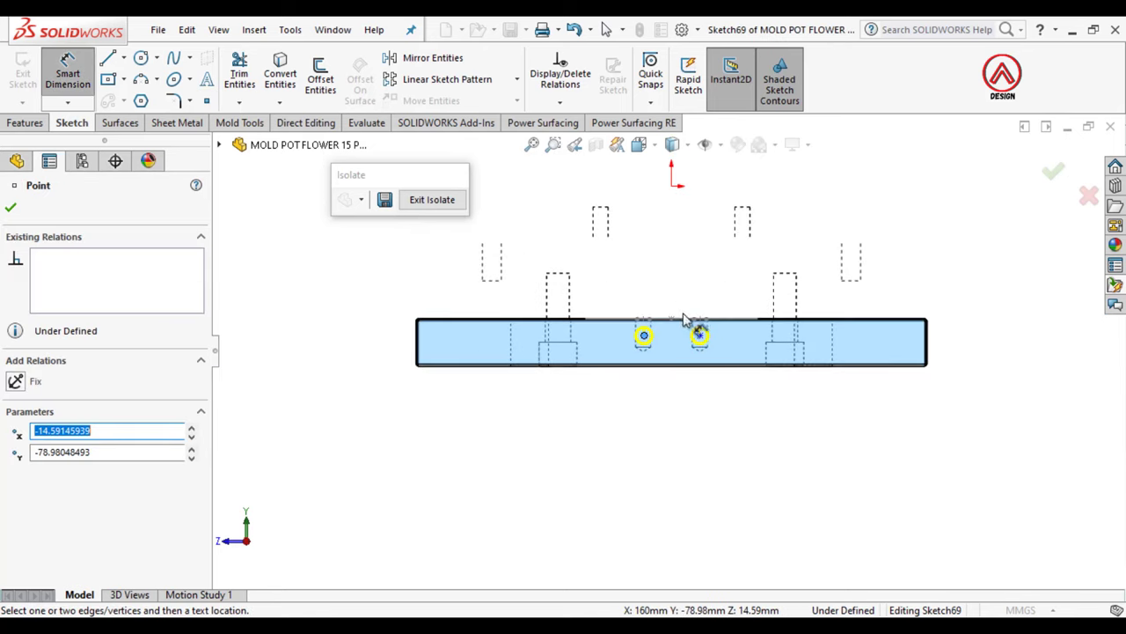
scroll(664, 344, "down", 5)
scroll(670, 281, "up", 2)
scroll(673, 226, "up", 2)
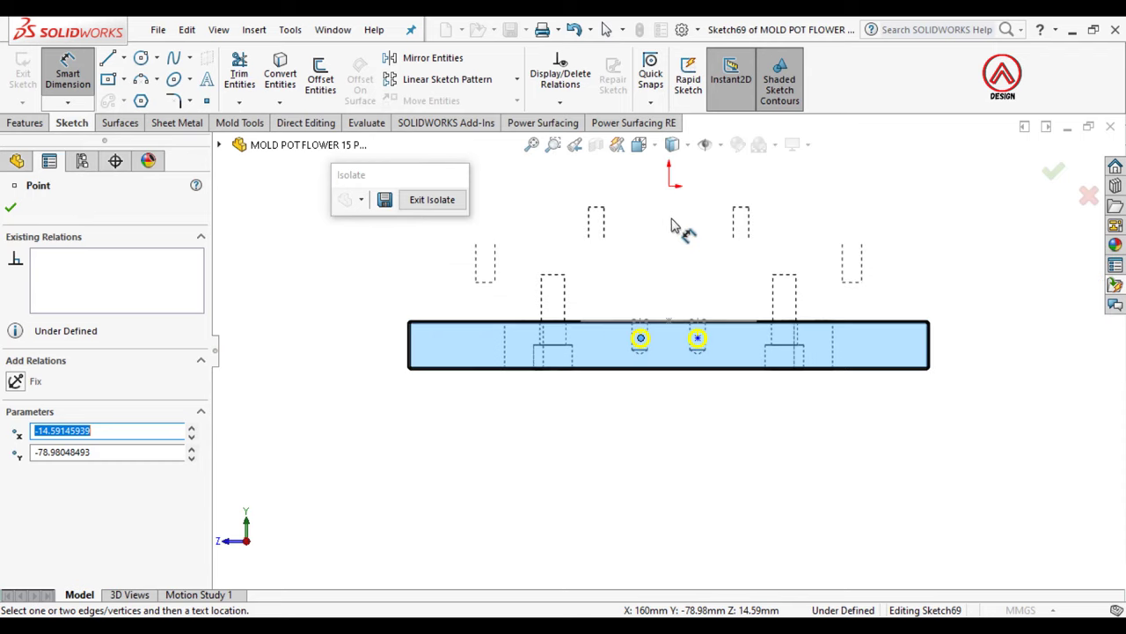
left_click(669, 187)
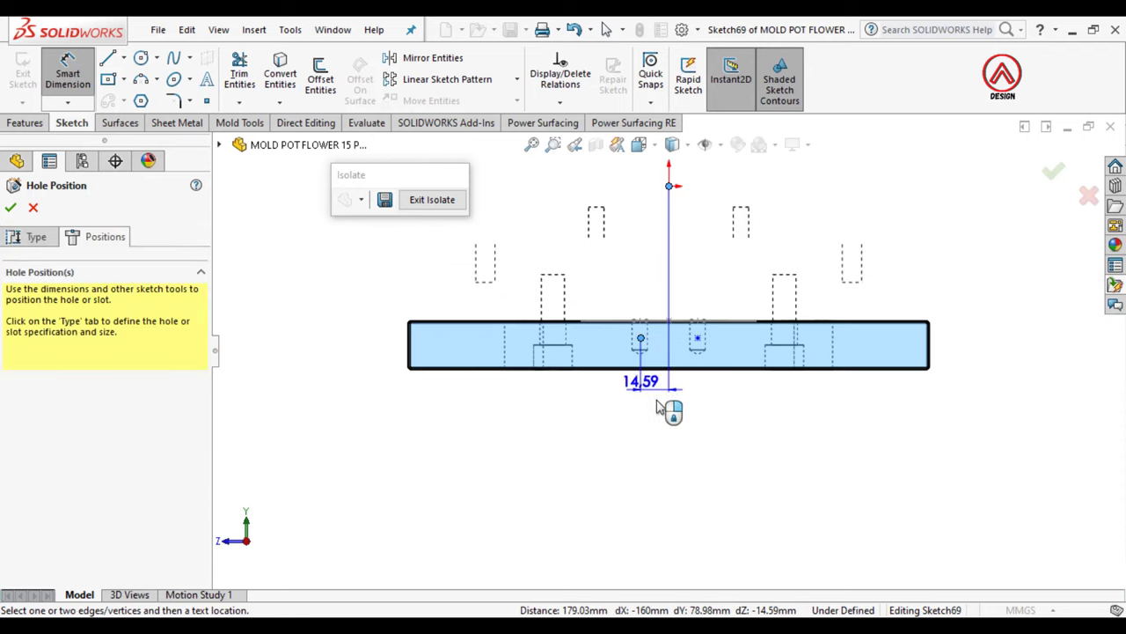
left_click(656, 429)
type("15")
key("Return")
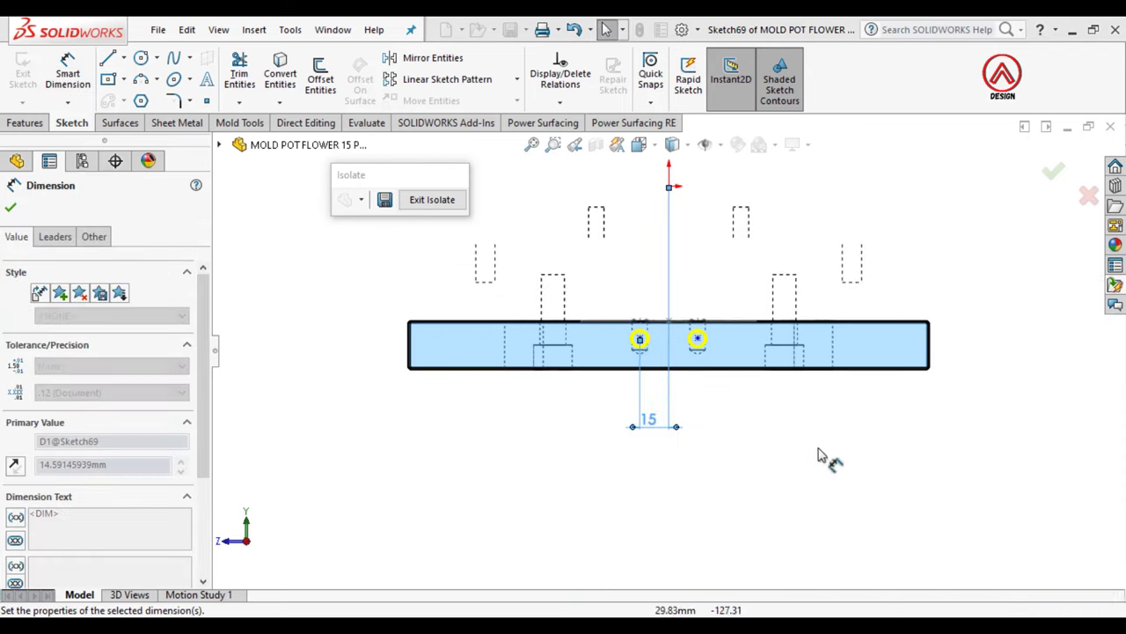
Step: Dimension the other hole point 15 mm from centre and 10 mm below the top edge
left_click(698, 342)
left_click(669, 187)
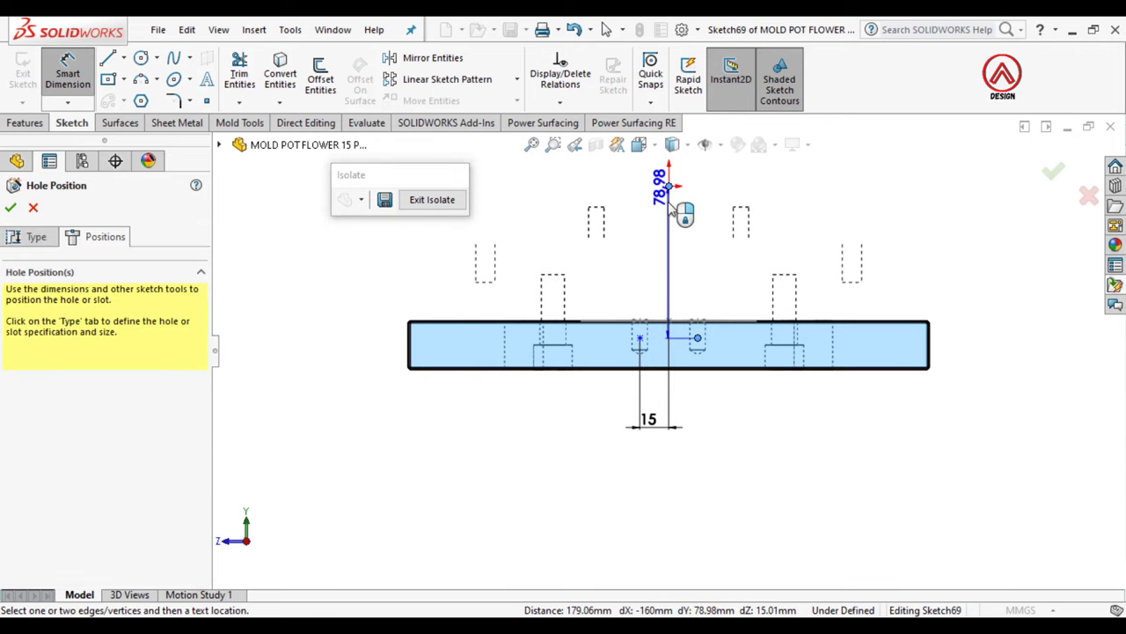
left_click(681, 409)
type("15")
key("Return")
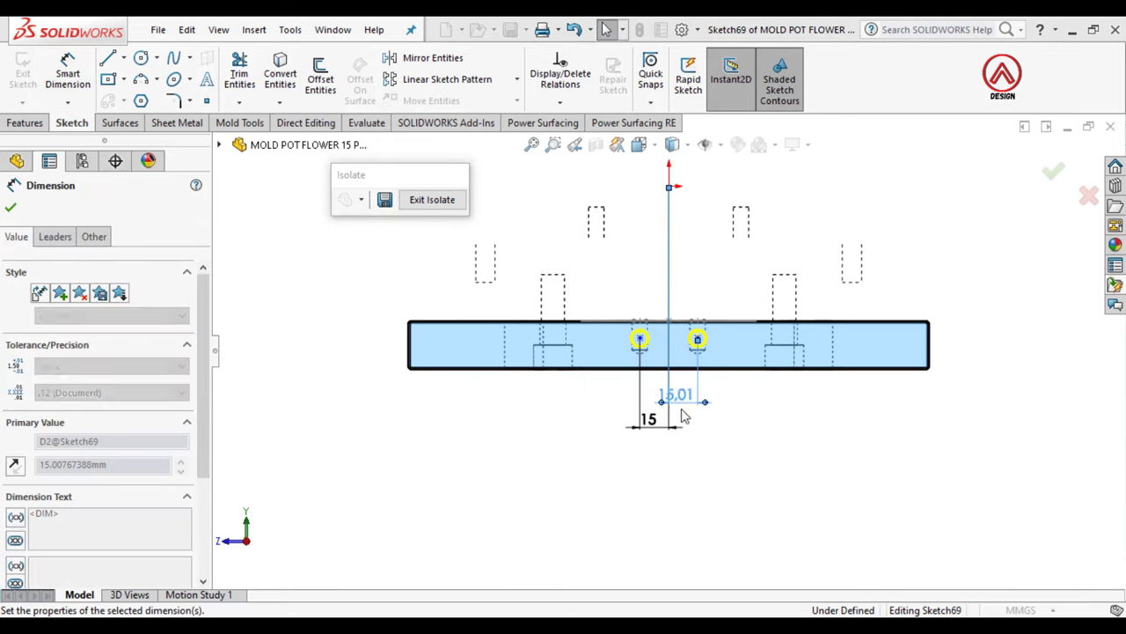
scroll(645, 350, "down", 3)
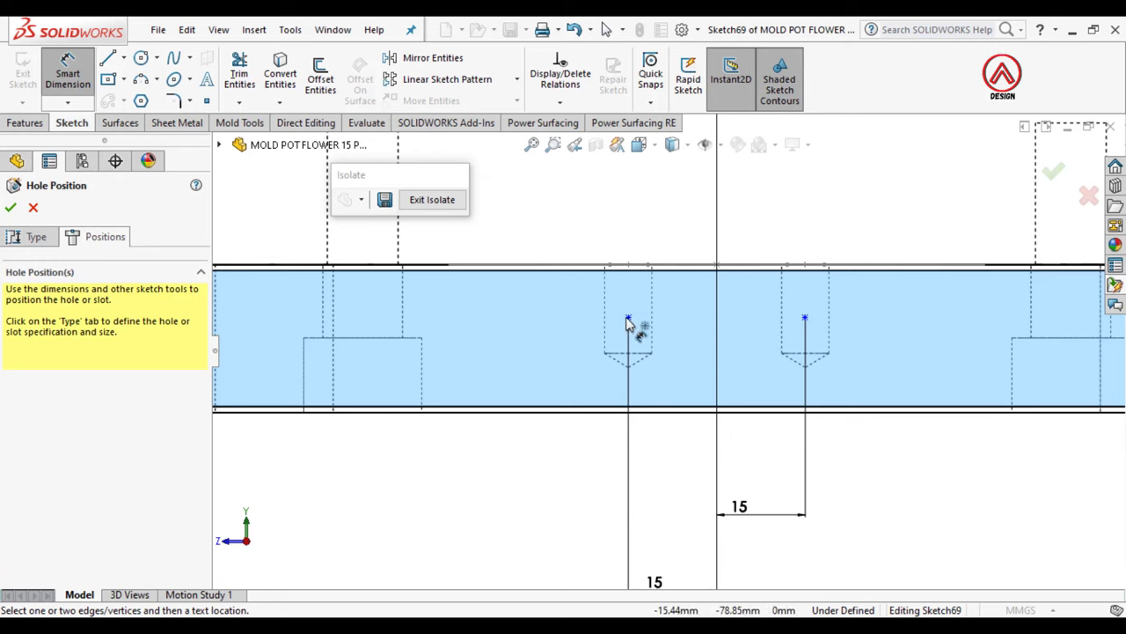
left_click(627, 318)
left_click(587, 266)
left_click(489, 314)
type("10")
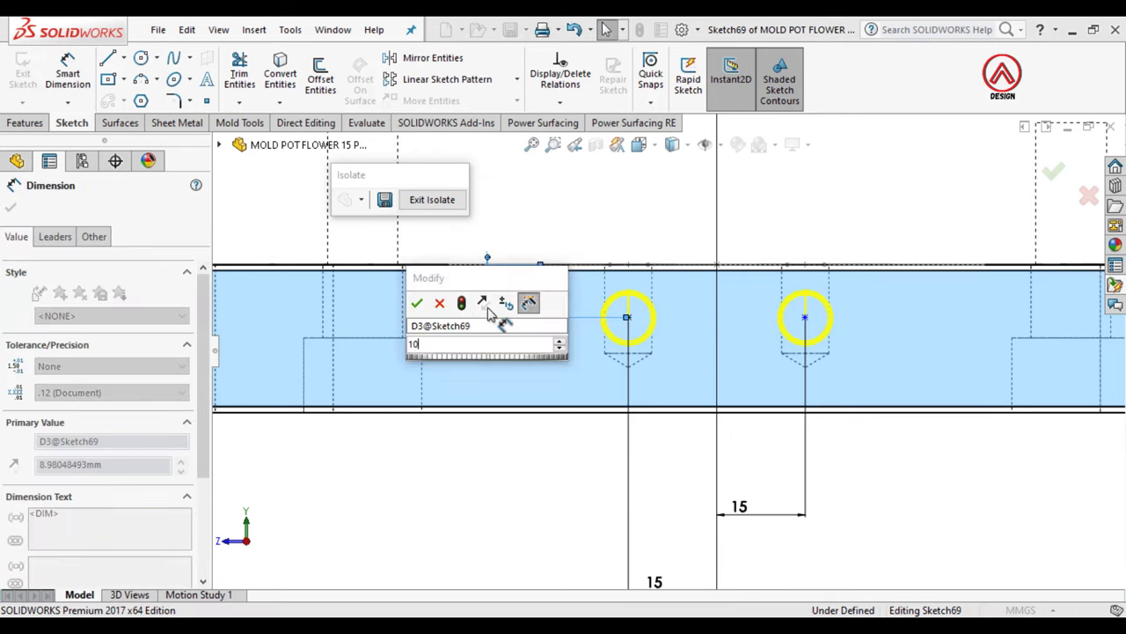
key("Return")
Step: Add a Horizontal relation between the two hole points, then return to isometric view
key("Escape")
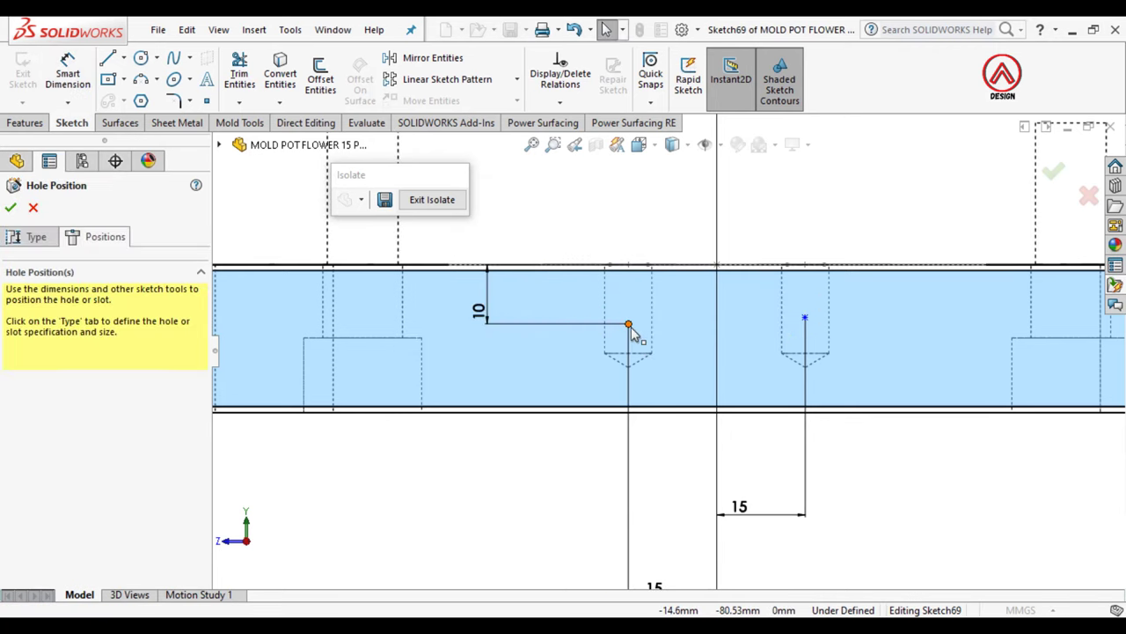
left_click(628, 324)
left_click(804, 318, "ctrl")
left_click(858, 269)
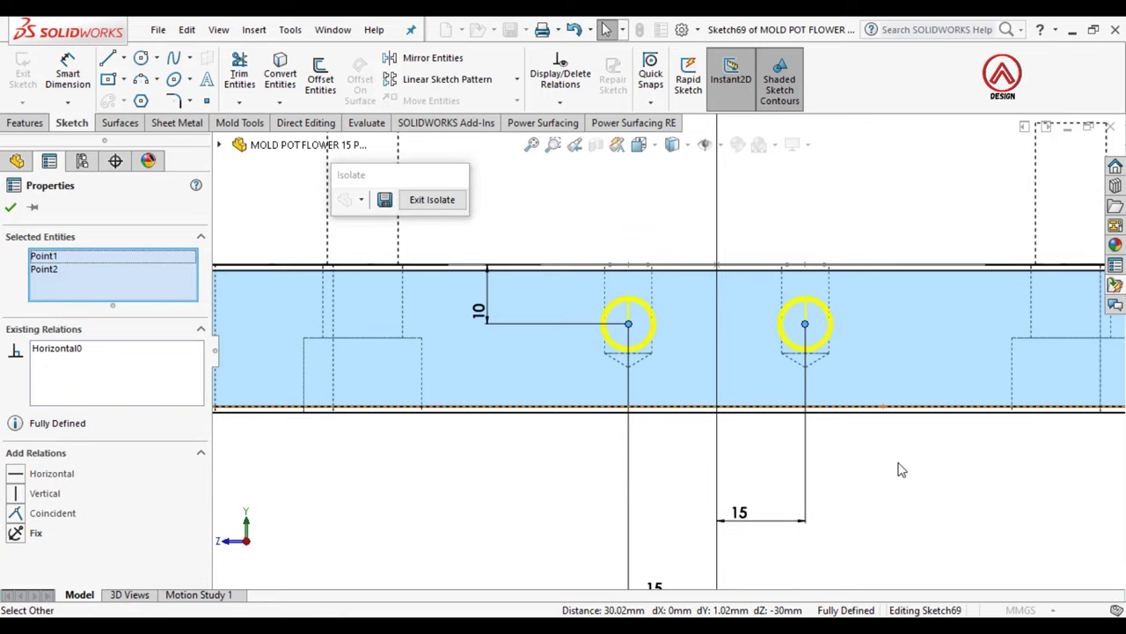
left_click(902, 470)
key("ctrl+7")
Step: Finish the 1/8 Rc tapped hole feature in the plate
left_click(35, 236)
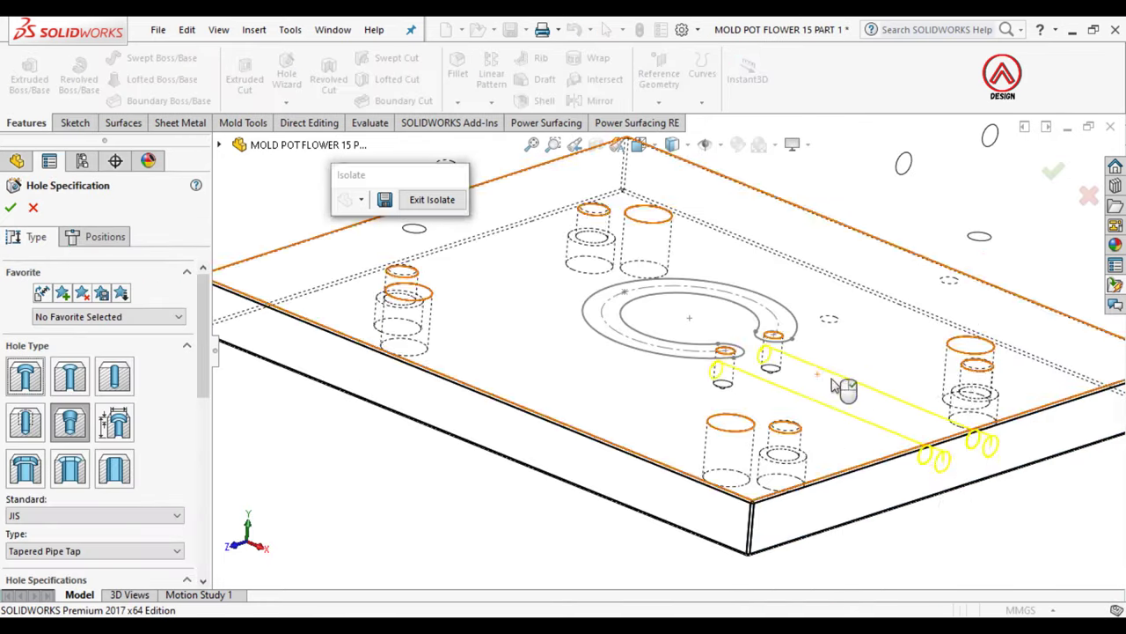
key("f")
key("Return")
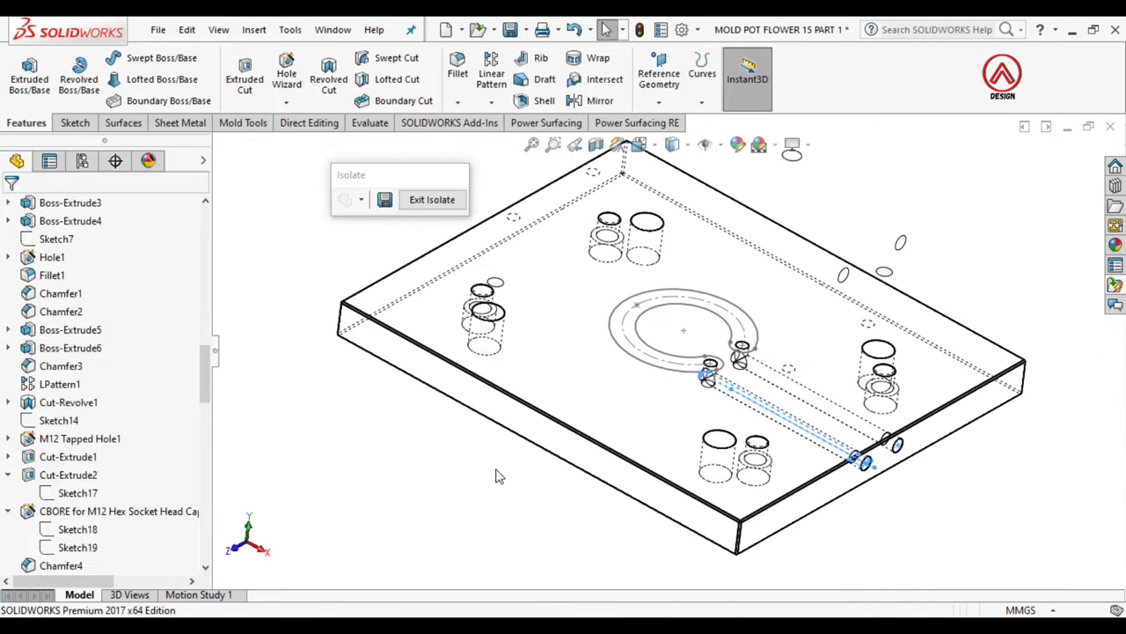
scroll(701, 366, "down", 2)
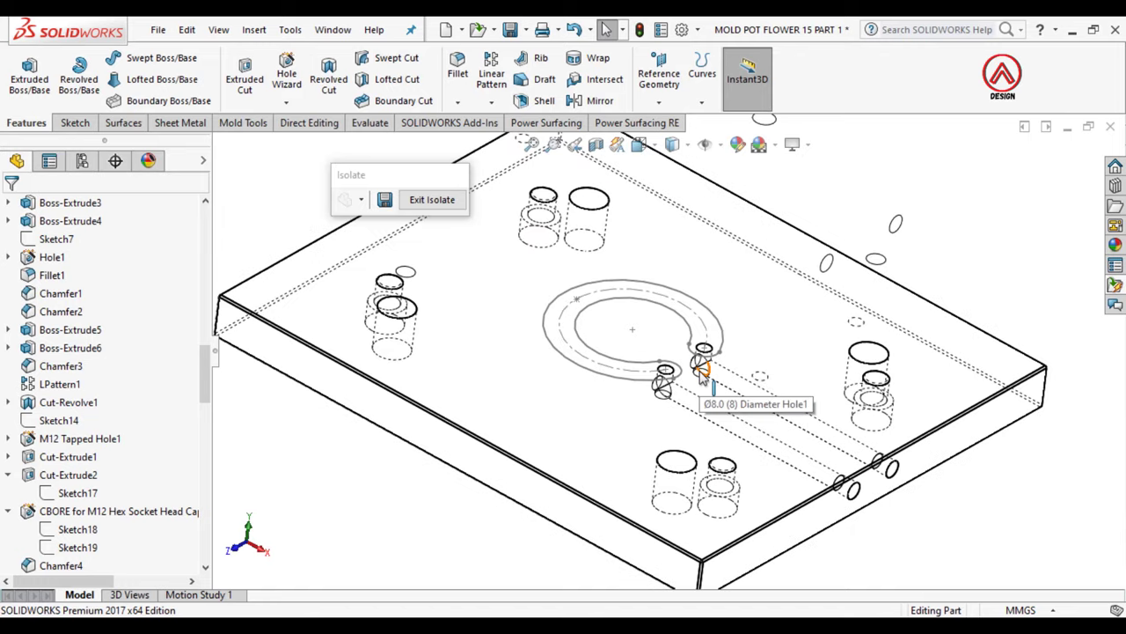
scroll(702, 369, "up", 2)
scroll(716, 384, "up", 2)
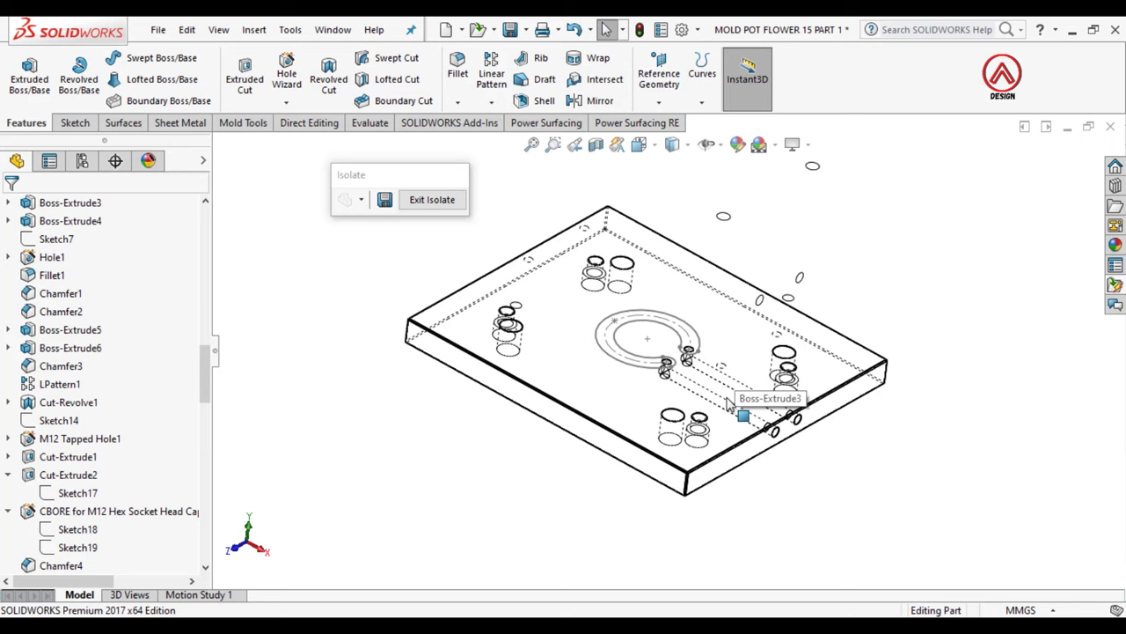
Step: Hide the plate body and show the Cut-Extrude8 mold body
left_click(558, 332)
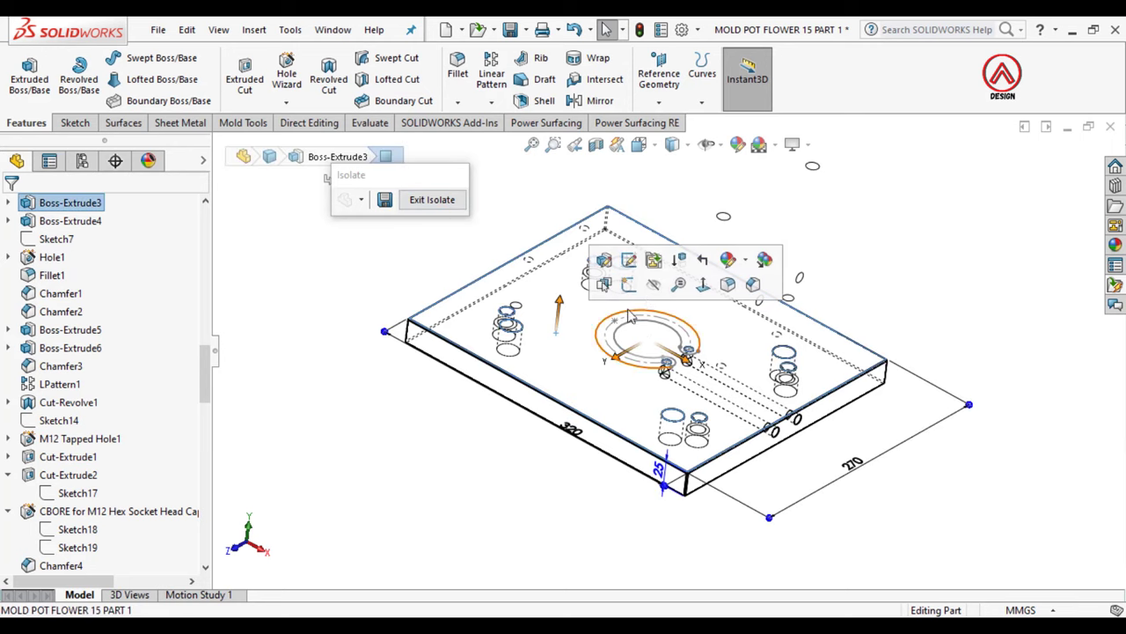
left_click(654, 284)
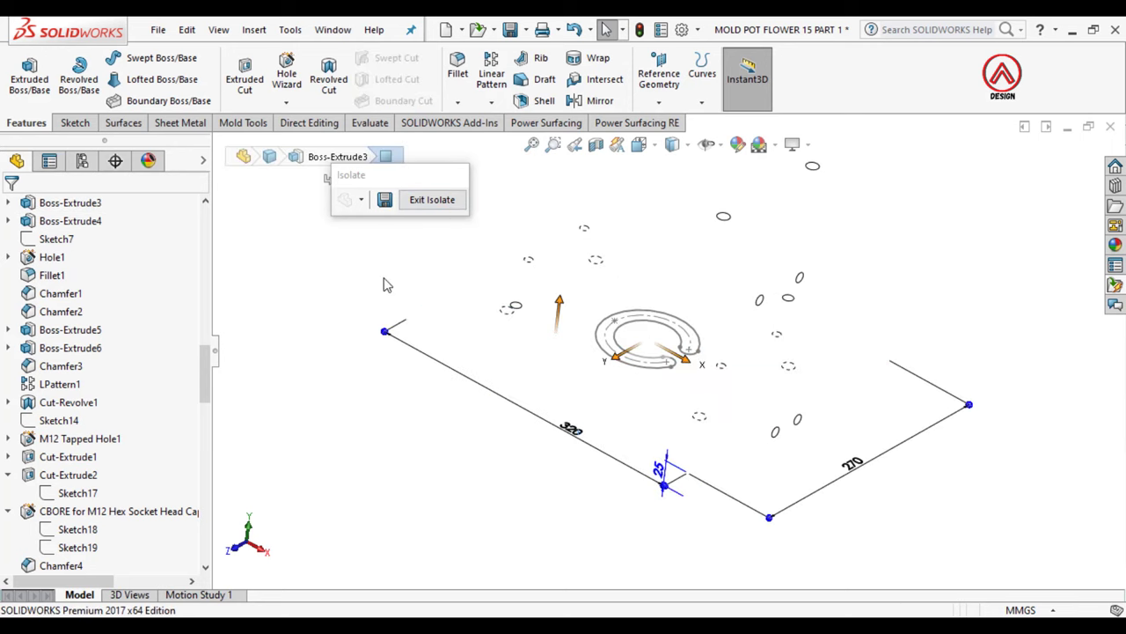
scroll(135, 289, "up", 5)
scroll(134, 296, "up", 3)
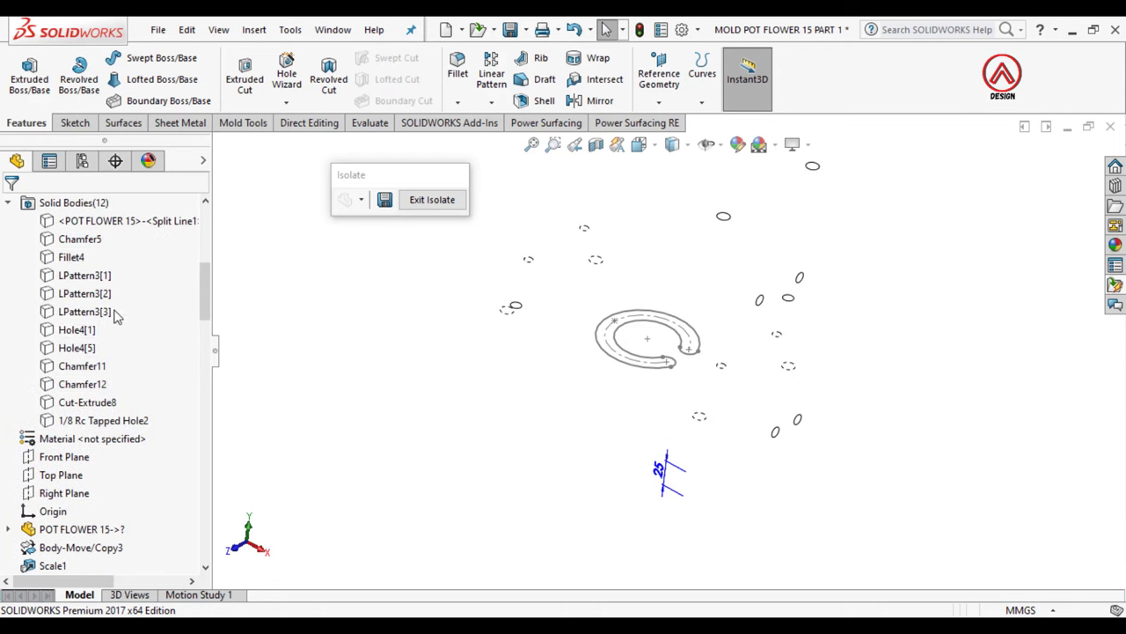
left_click(88, 397)
left_click(88, 388)
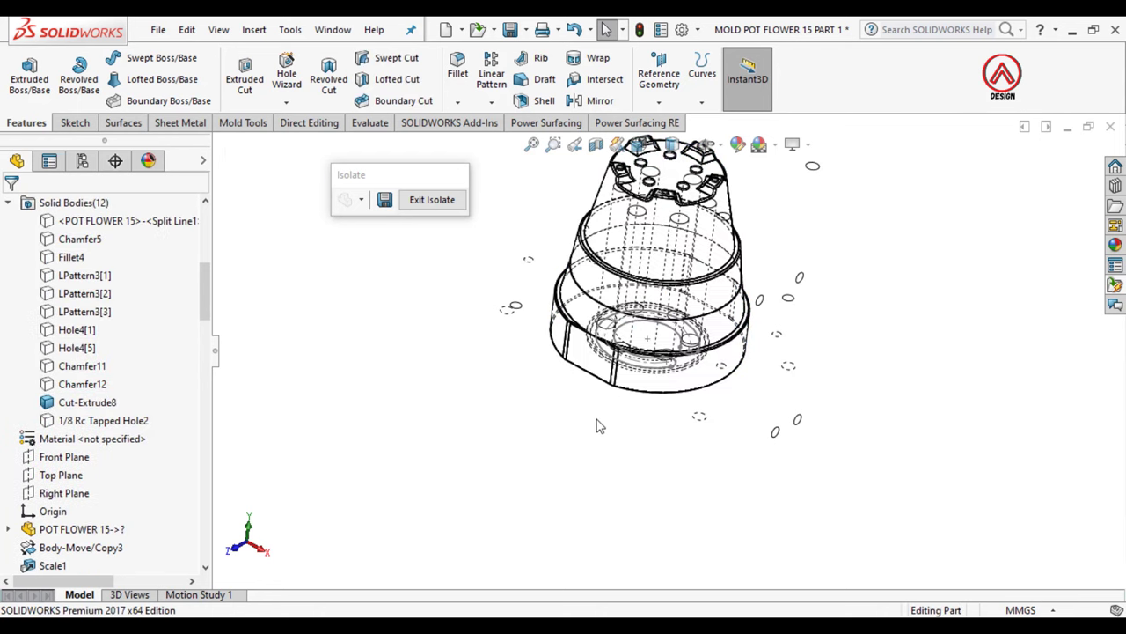
Step: View the mold body from the bottom in shaded display and select its outer face
middle_click_drag(599, 422, 668, 146)
left_click(667, 145)
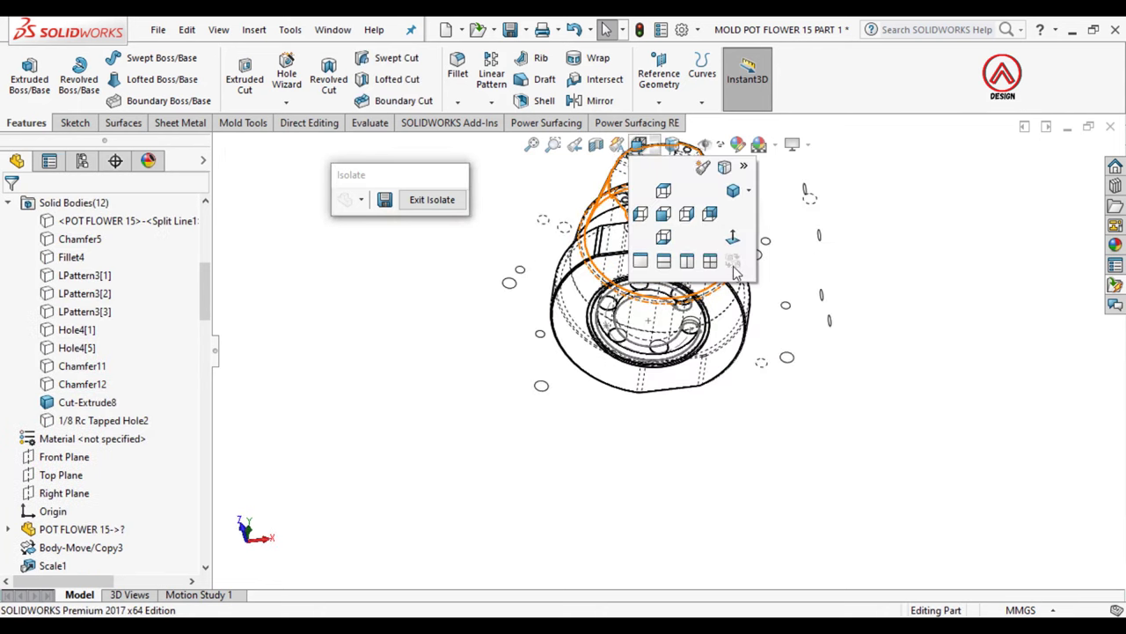
left_click(663, 236)
left_click(672, 145)
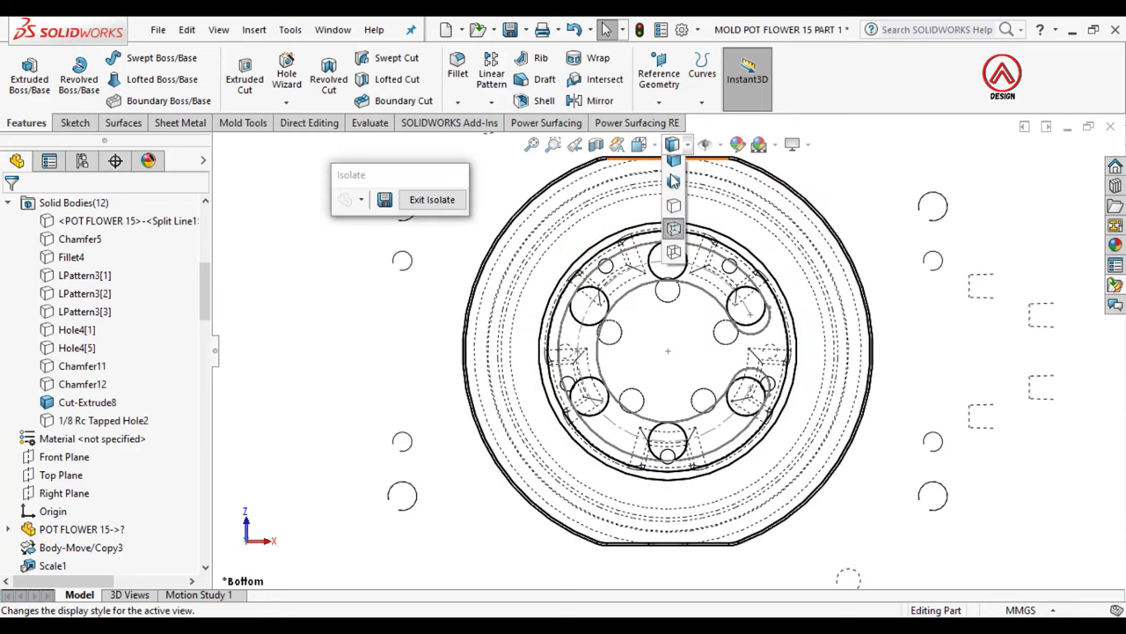
left_click(674, 191)
key("z")
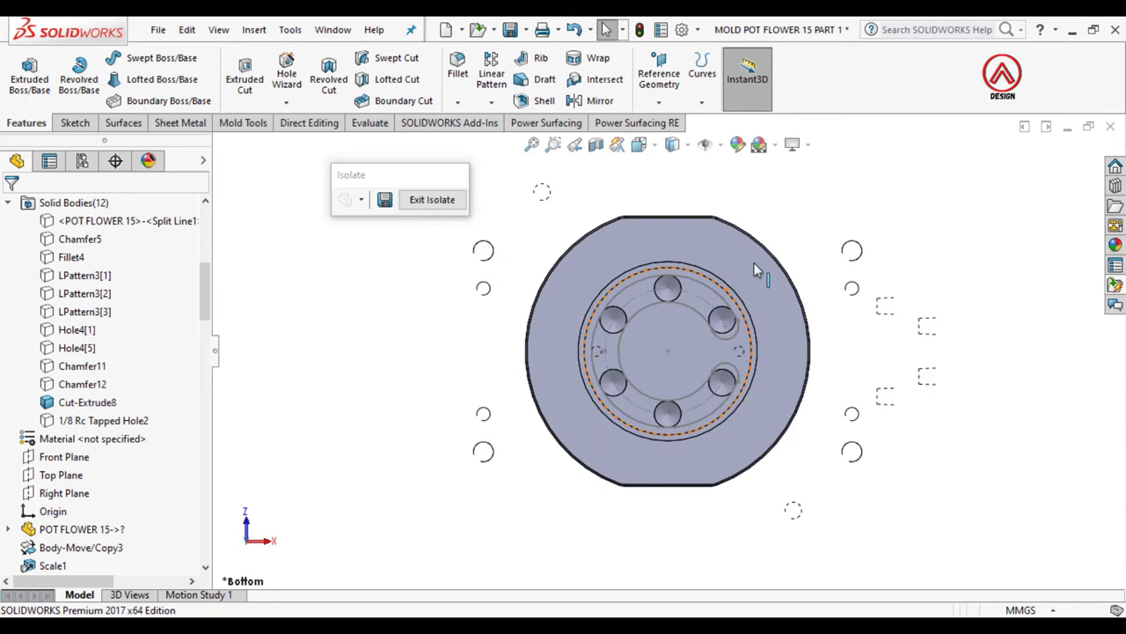
scroll(746, 310, "down", 3)
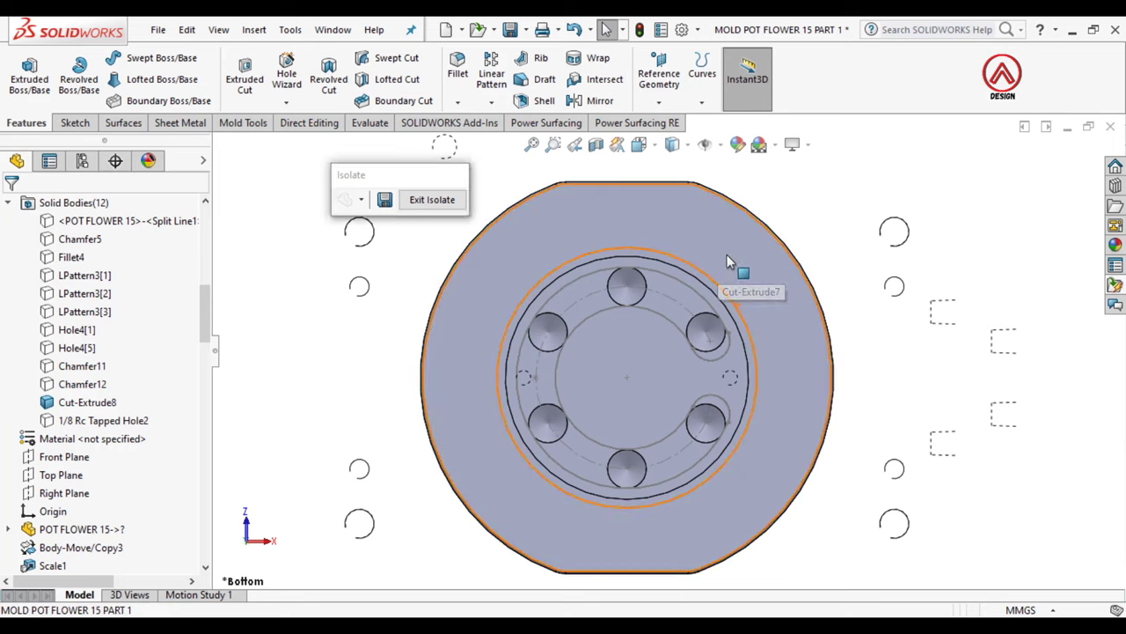
left_click(727, 254)
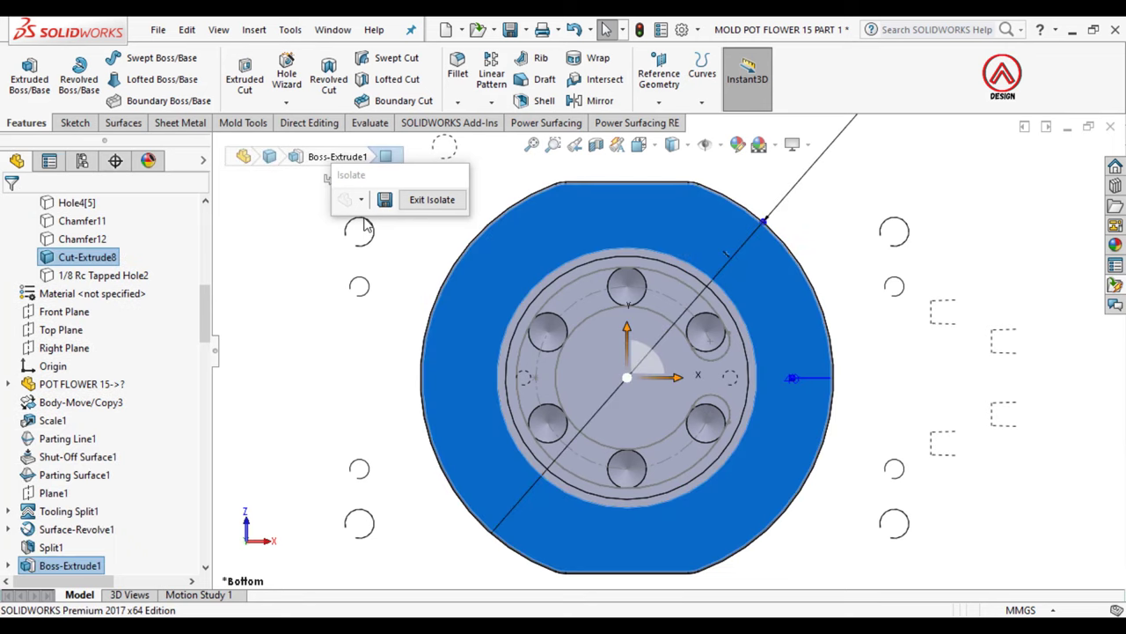
Step: Start a sketch on the face with a Ø140 circle centred on the origin
left_click(74, 122)
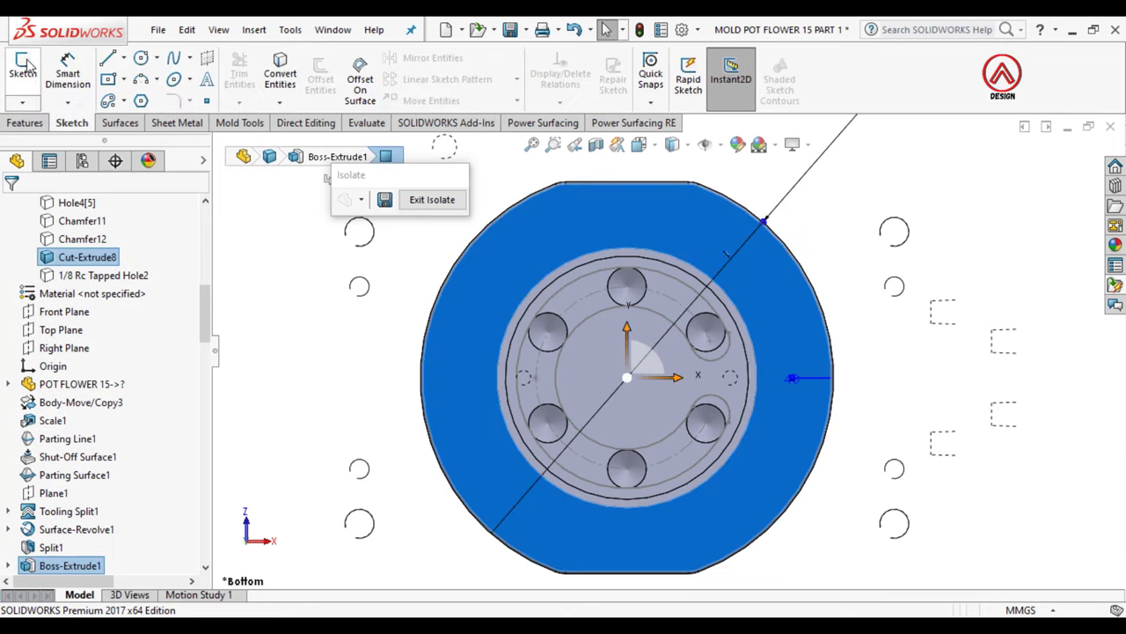
left_click(23, 69)
left_click(140, 58)
left_click(628, 377)
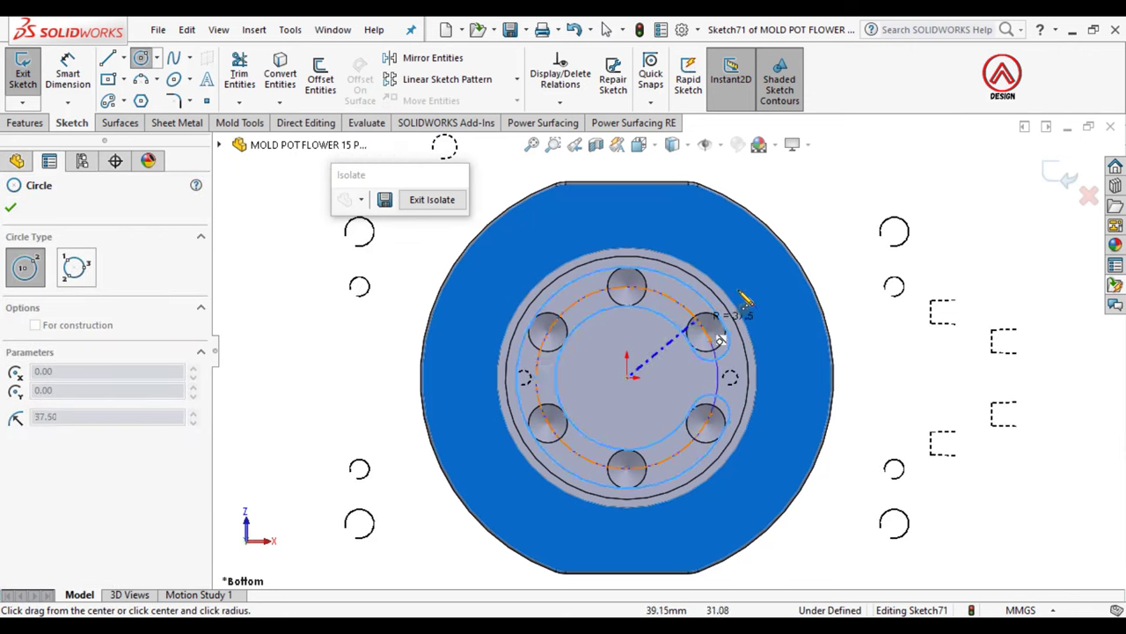
left_click(748, 267)
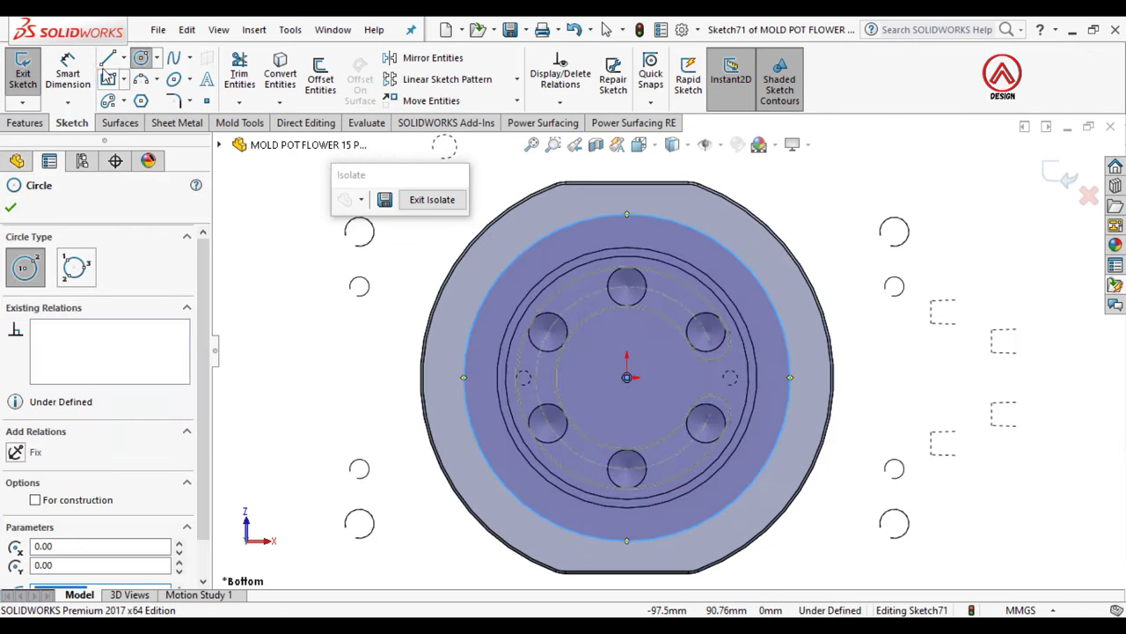
left_click(749, 261)
left_click(834, 198)
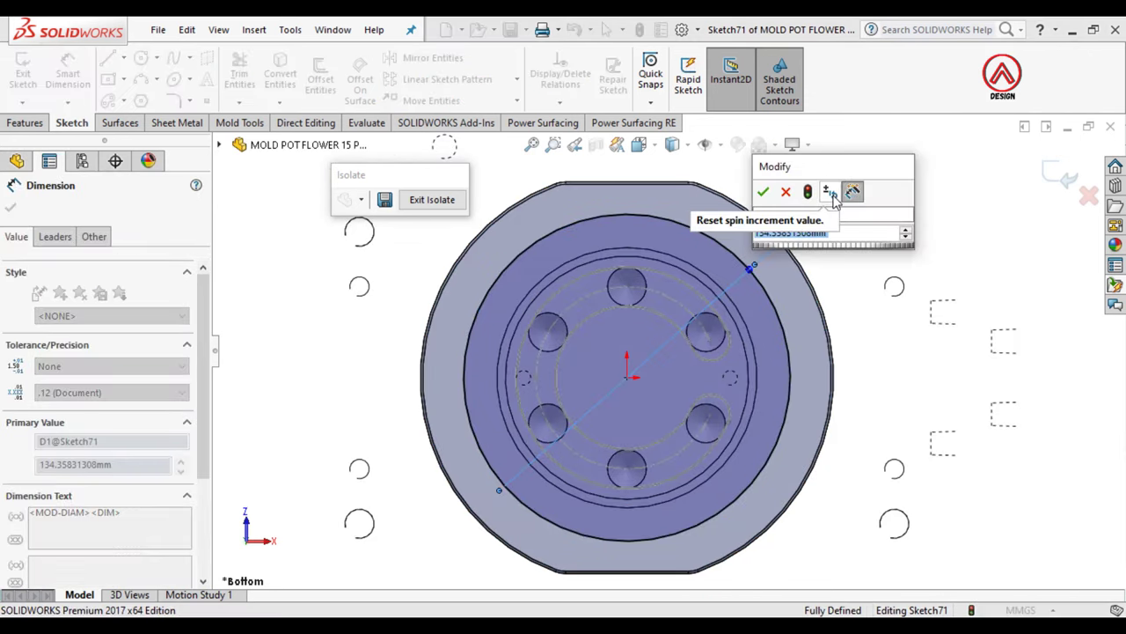
type("140")
key("Return")
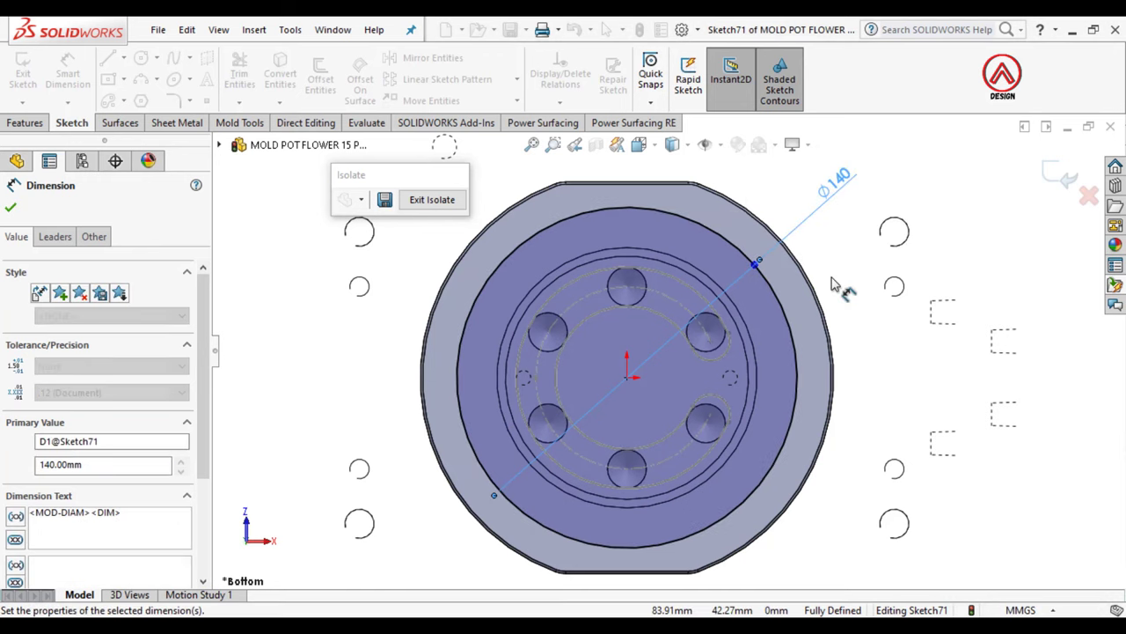
left_click(774, 291)
left_click(270, 145)
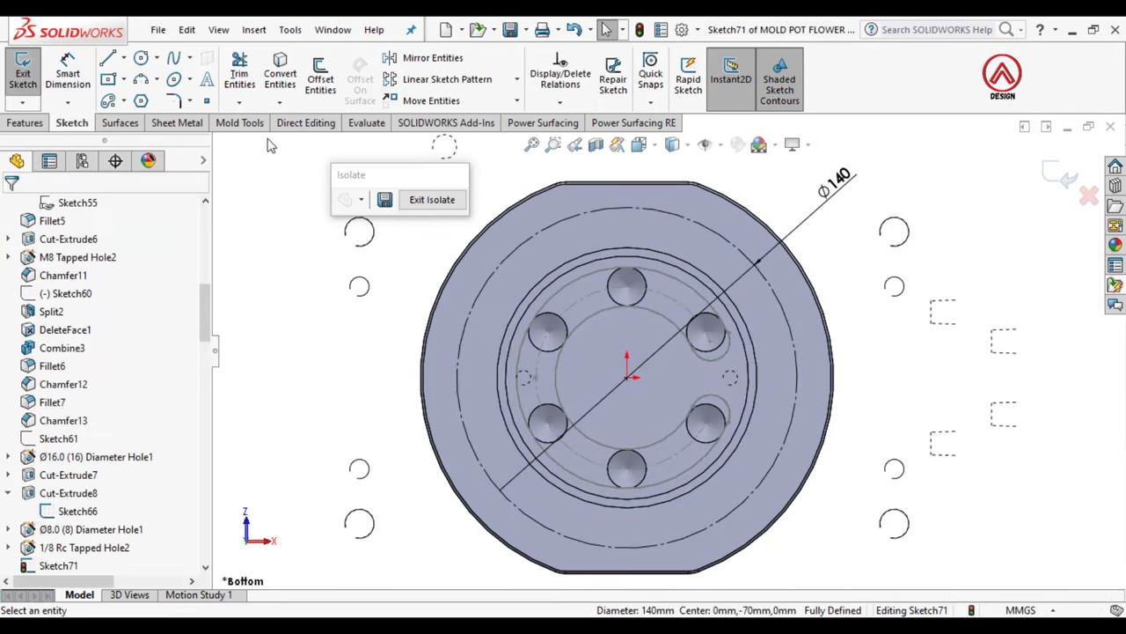
Step: Draw a horizontal and a diagonal centreline from the circle centre
left_click(124, 57)
left_click(154, 95)
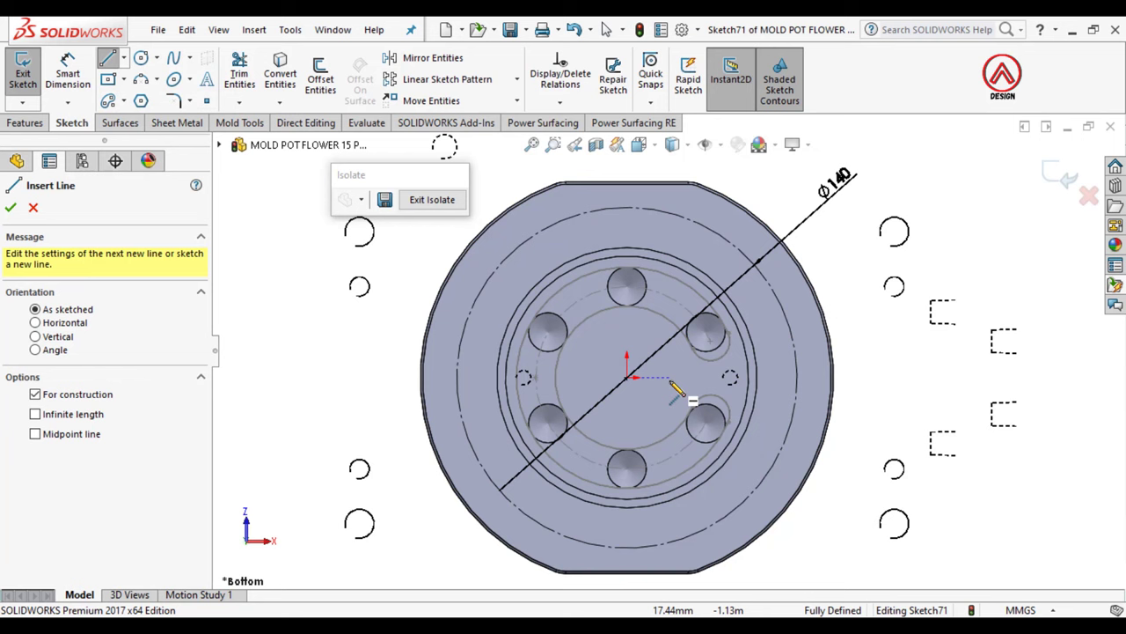
left_click(627, 376)
left_click(866, 377)
key("Escape")
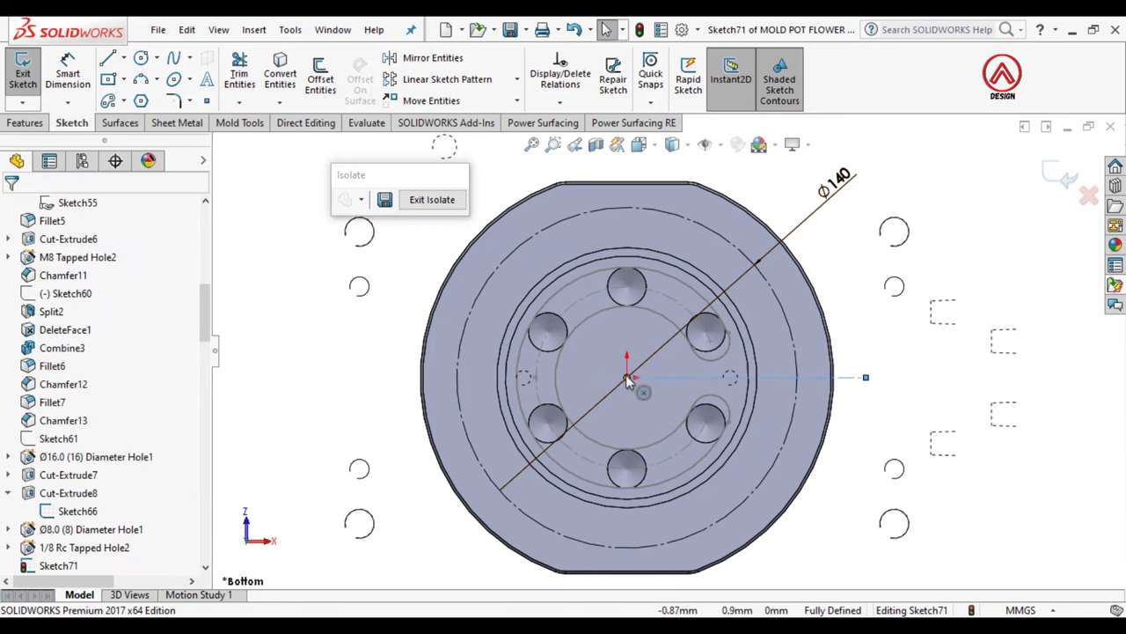
left_click(123, 58)
left_click(154, 95)
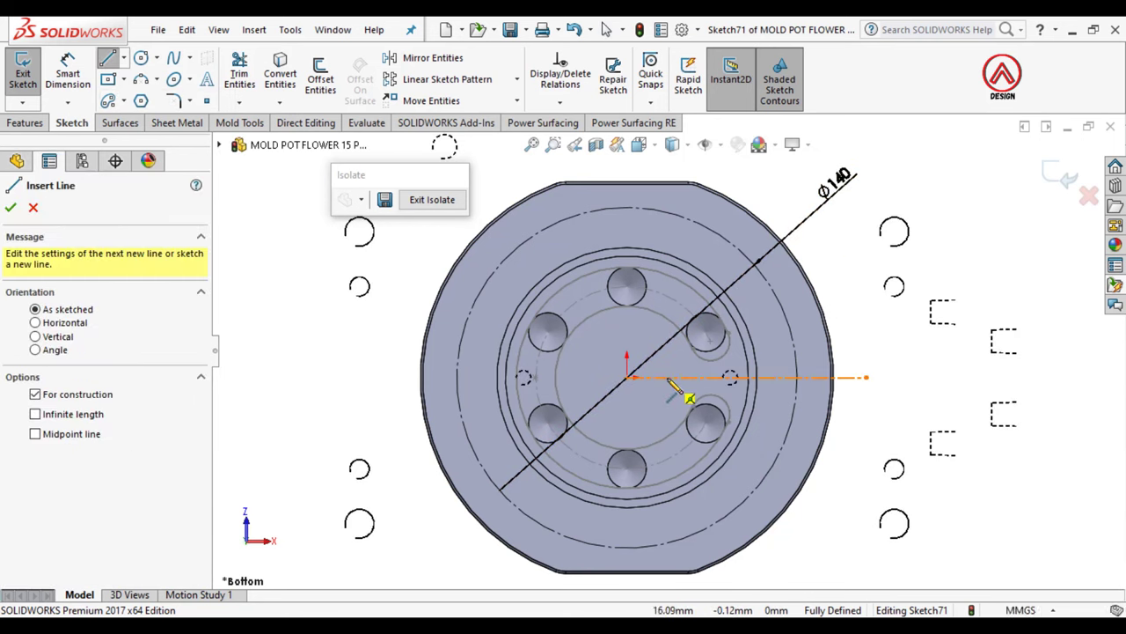
left_click(627, 376)
left_click(772, 193)
key("Escape")
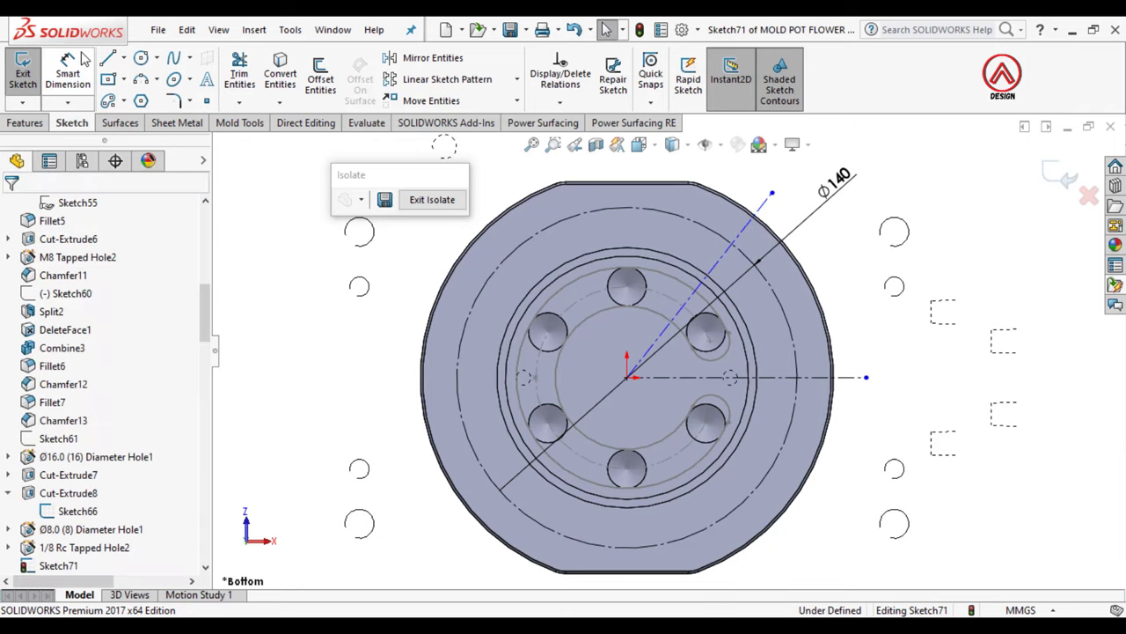
Step: Dimension the angle between the two centrelines as 45°
left_click(704, 283)
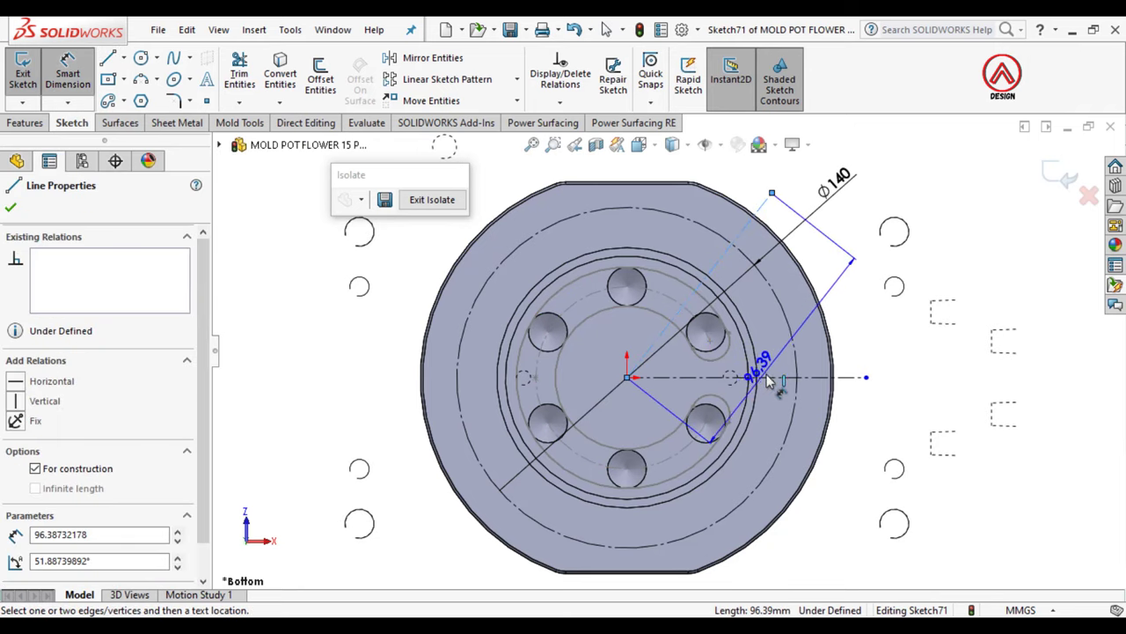
left_click(779, 377)
left_click(771, 352)
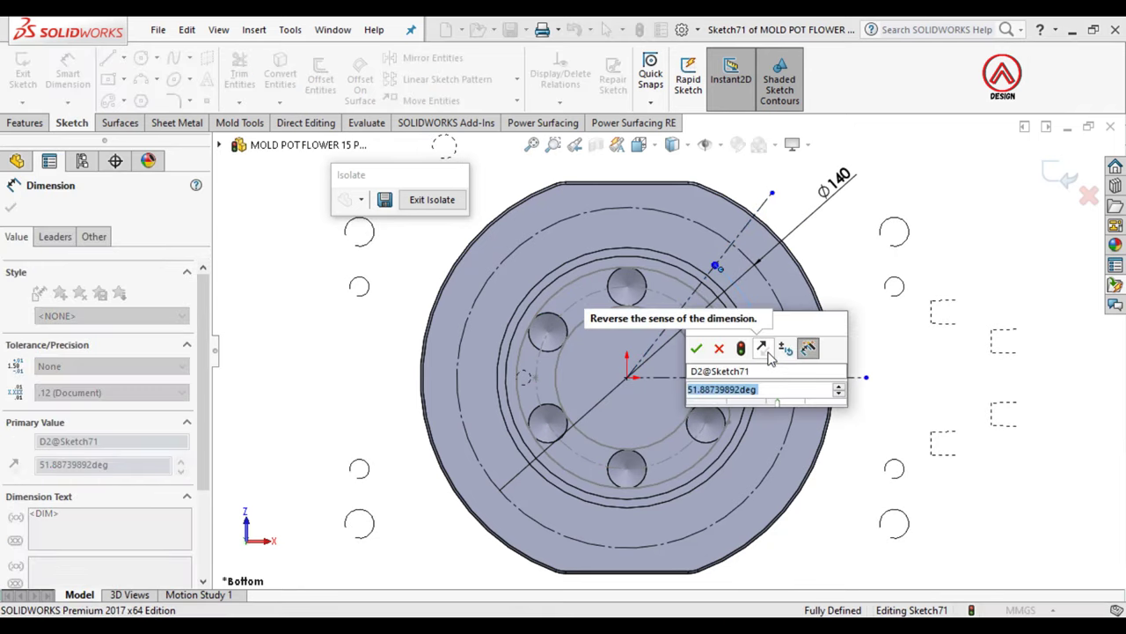
type("45")
key("Return")
key("Escape")
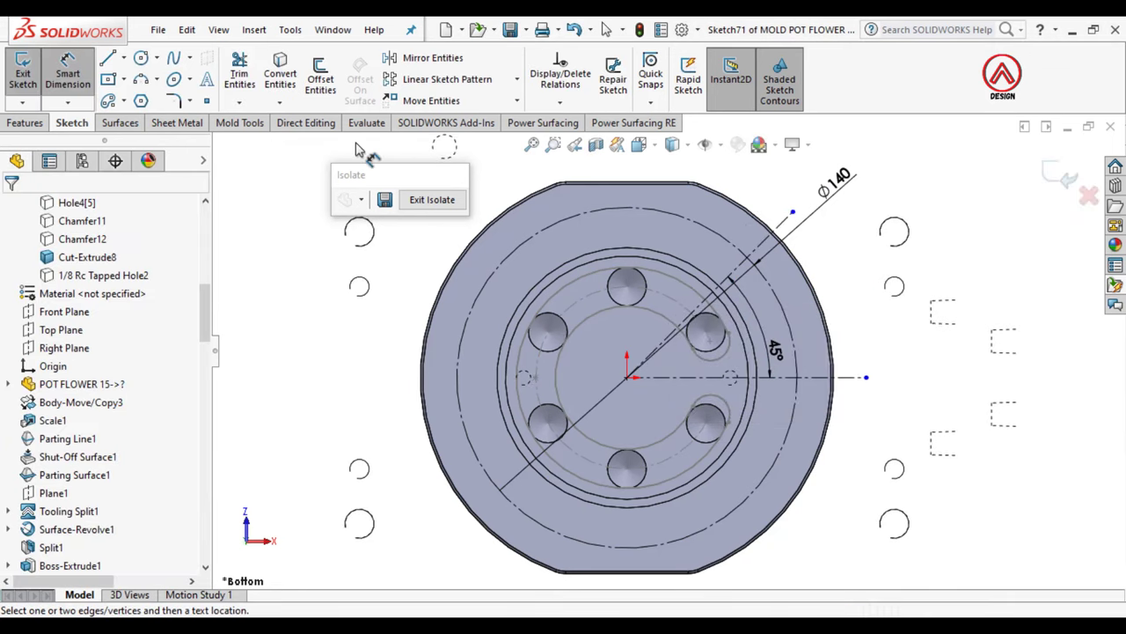
Step: Draw a Ø12 circle on the diagonal centreline and move the Ø140 dimension aside
left_click(141, 58)
scroll(745, 264, "down", 2)
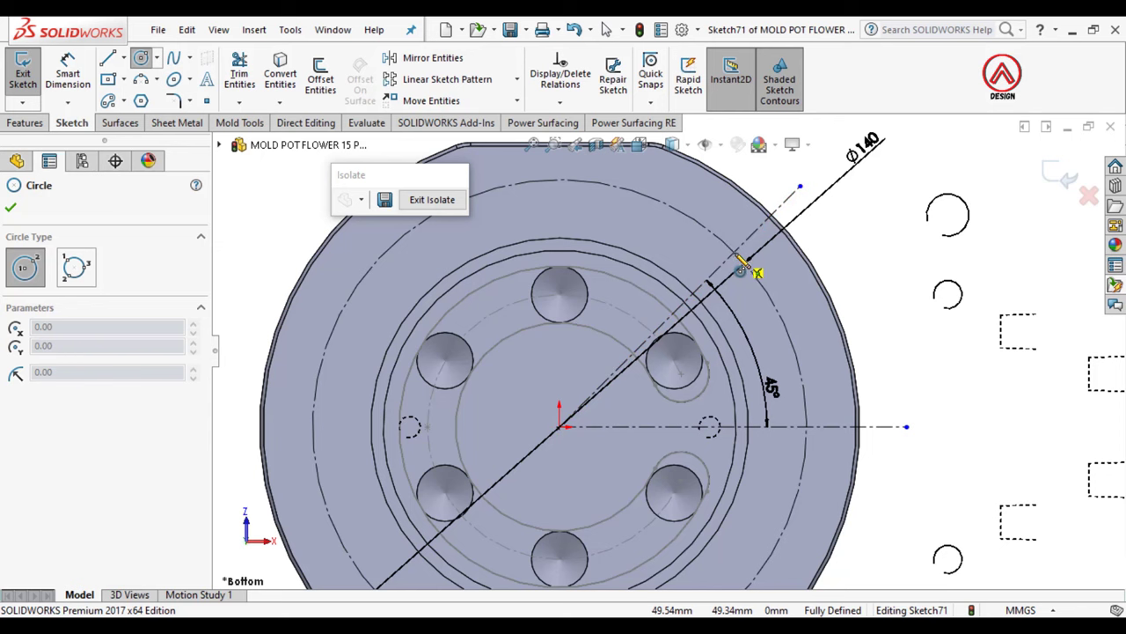
left_click(734, 252)
left_click(748, 255)
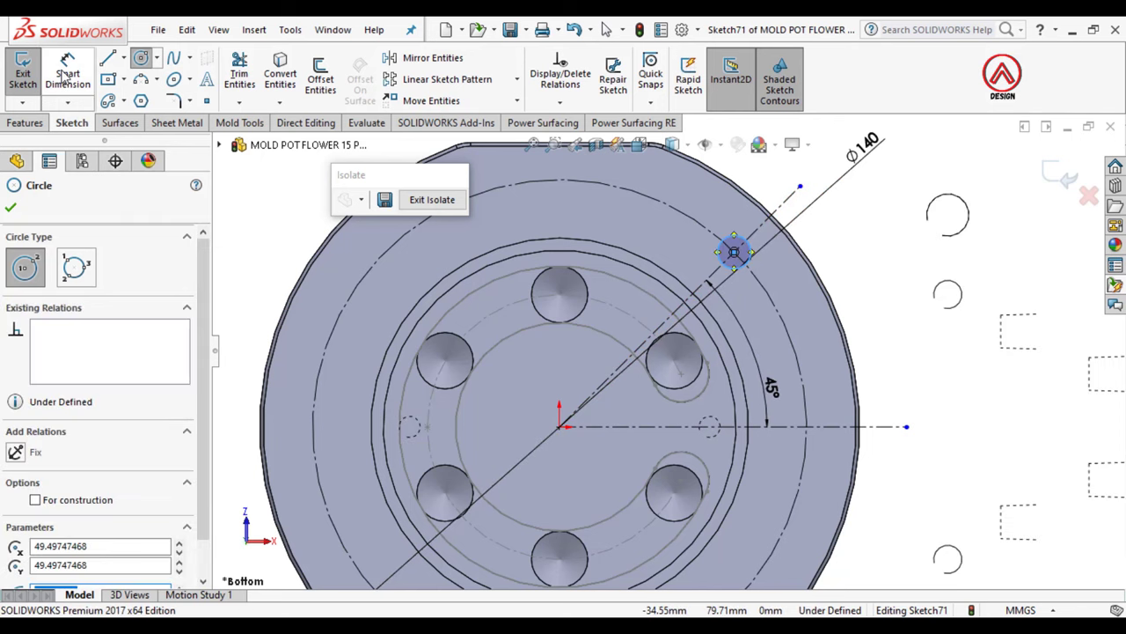
left_click(732, 248)
scroll(667, 349, "up", 2)
left_click(755, 216)
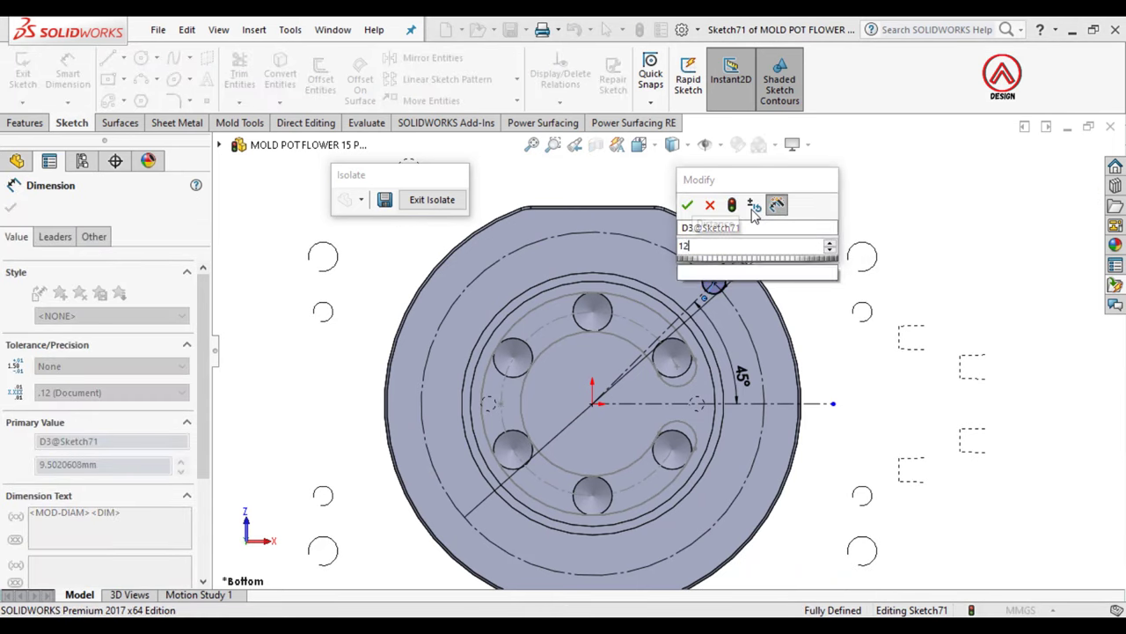
type("12")
key("Return")
scroll(768, 275, "up", 2)
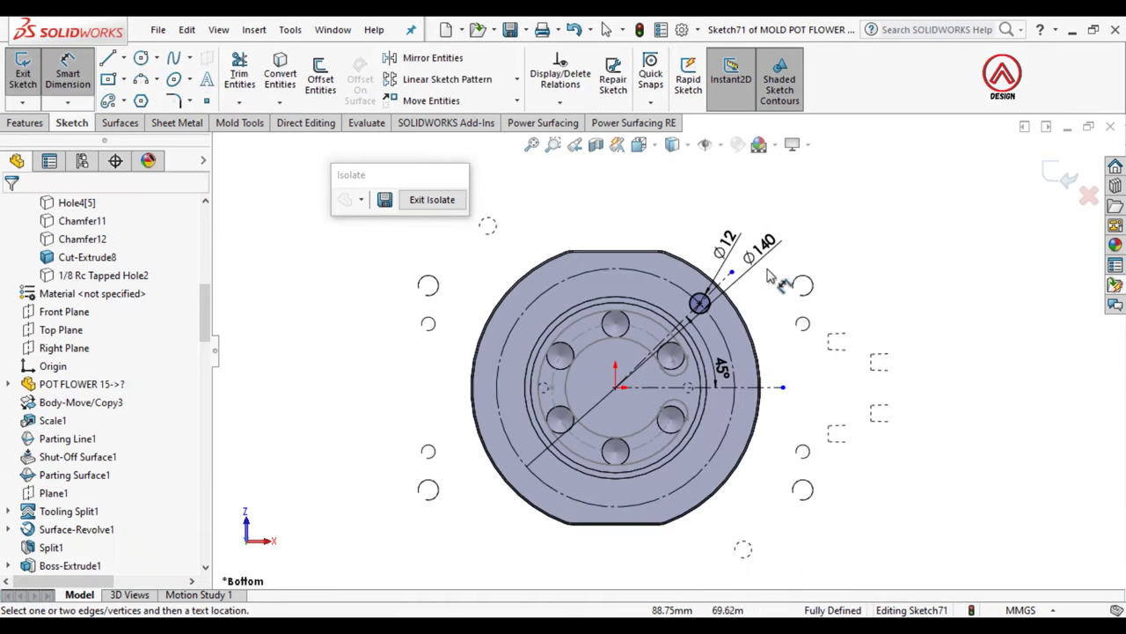
left_click_drag(764, 255, 775, 304)
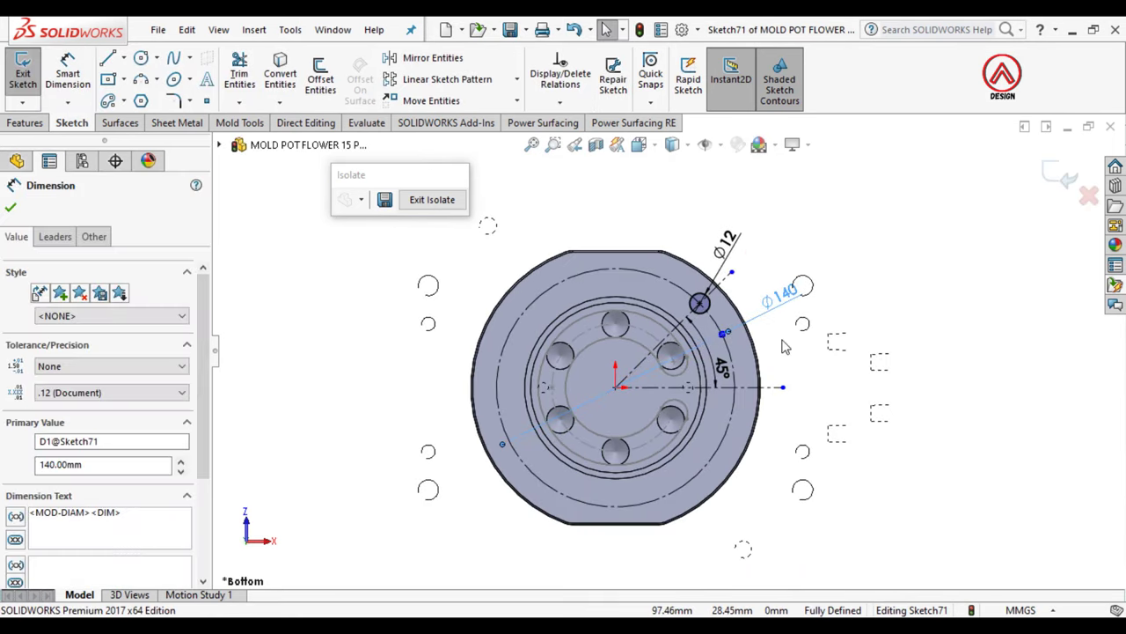
scroll(695, 295, "down", 2)
scroll(457, 94, "down", 1)
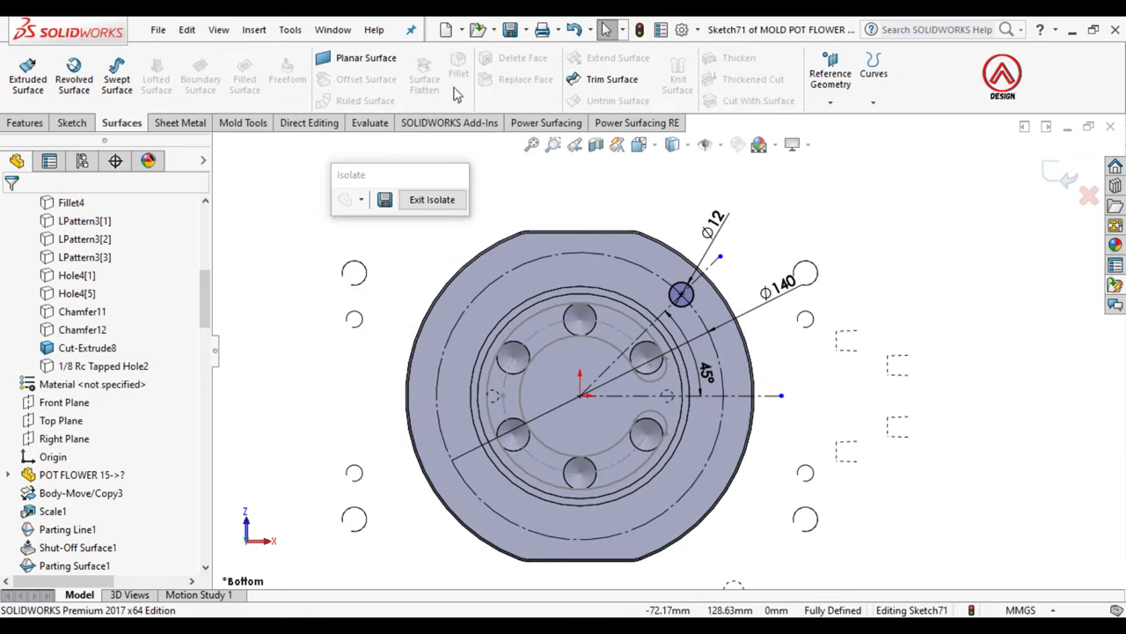
Step: Circular-pattern the Ø12 circle into 4 copies around the origin and close the sketch
left_click(12, 126)
left_click(75, 123)
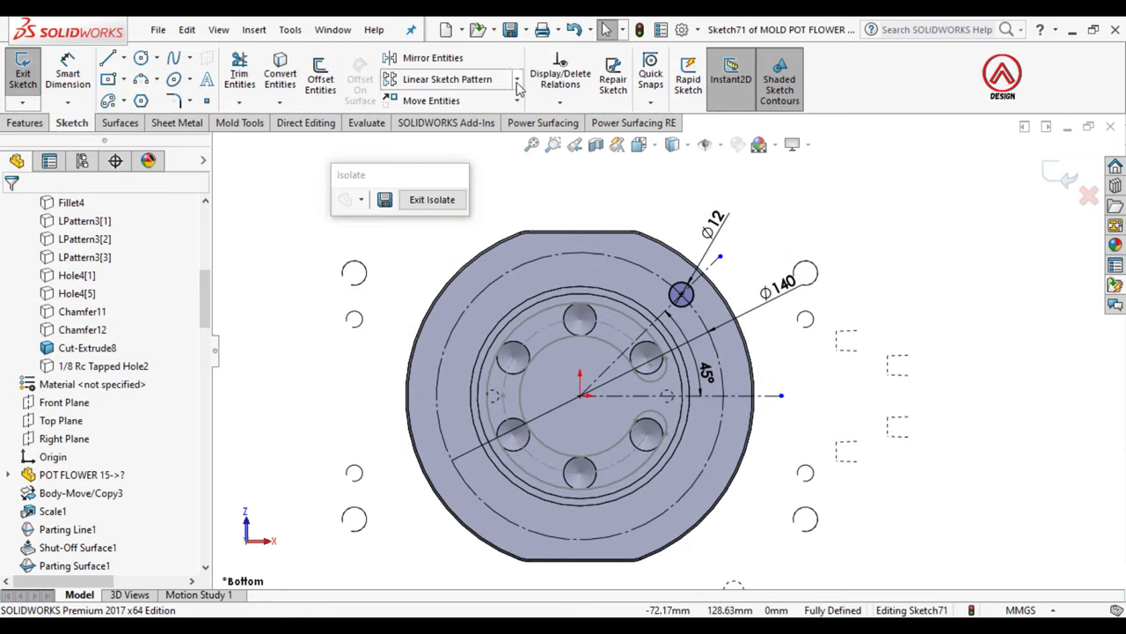
left_click(517, 83)
left_click(404, 119)
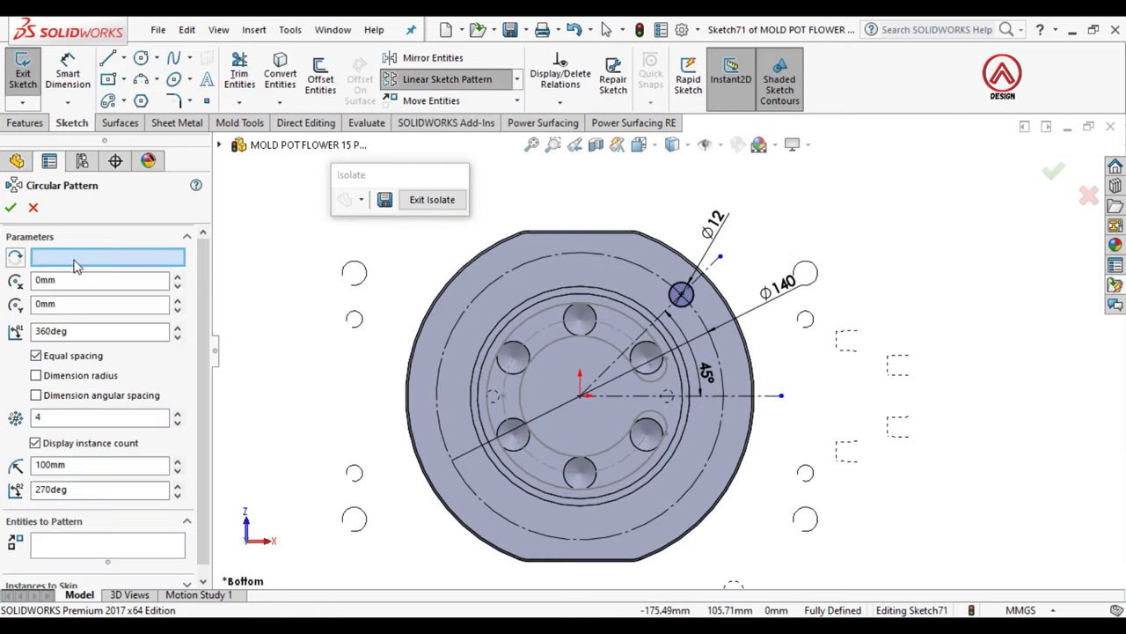
left_click(580, 396)
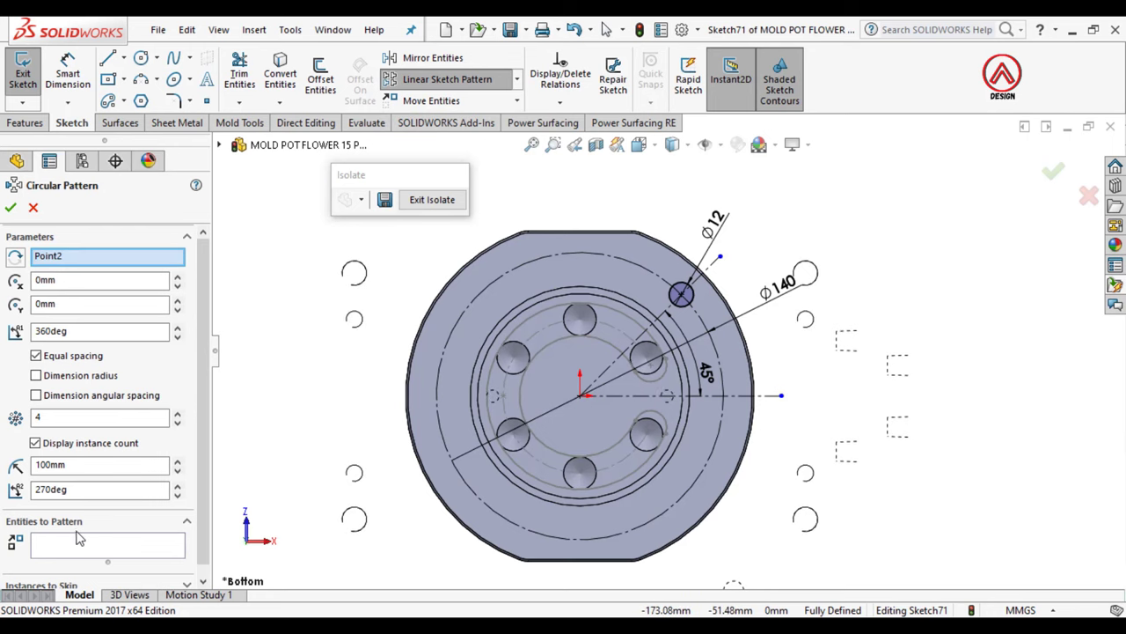
left_click(686, 313)
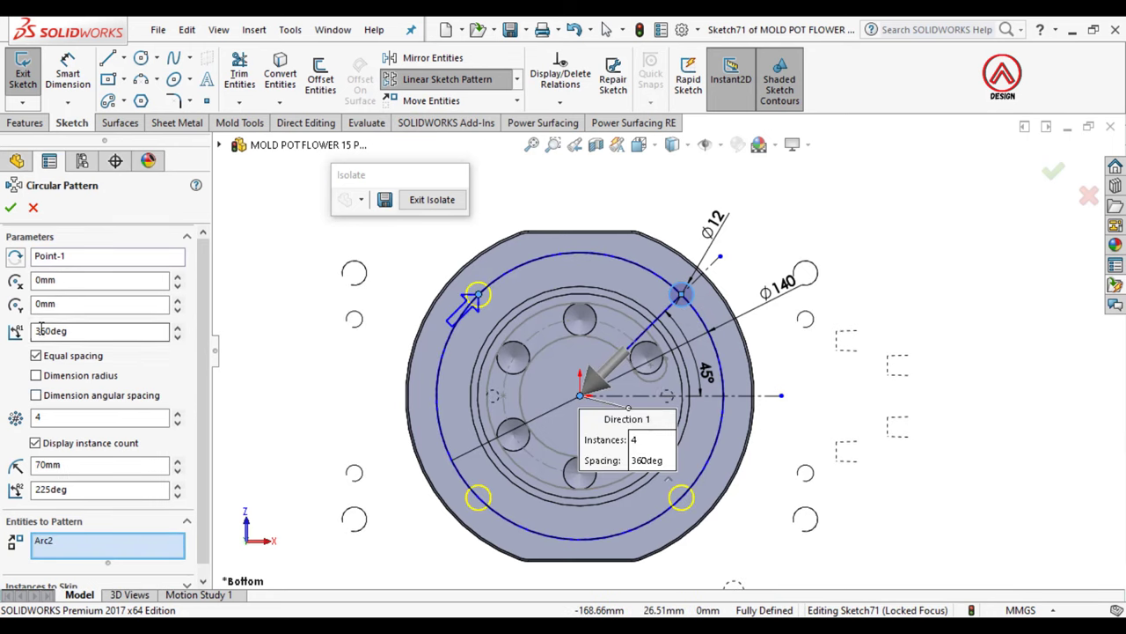
left_click(10, 209)
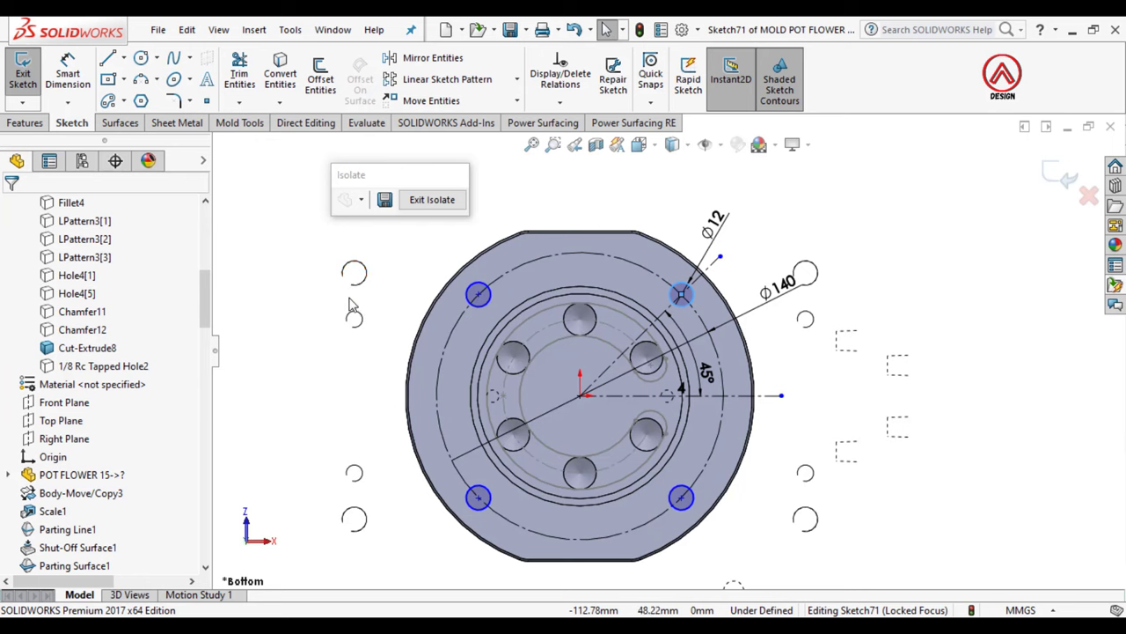
left_click(1049, 177)
Step: Start a Hole Wizard hole on the plate face with the straight tapped hole type
left_click(630, 281)
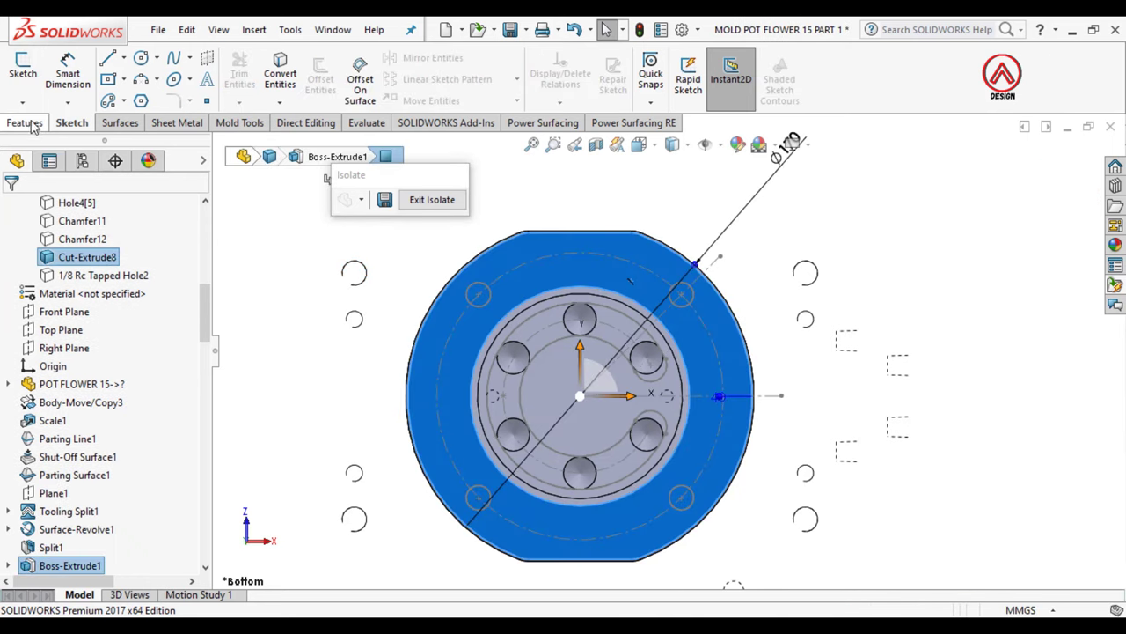
left_click(27, 124)
left_click(276, 77)
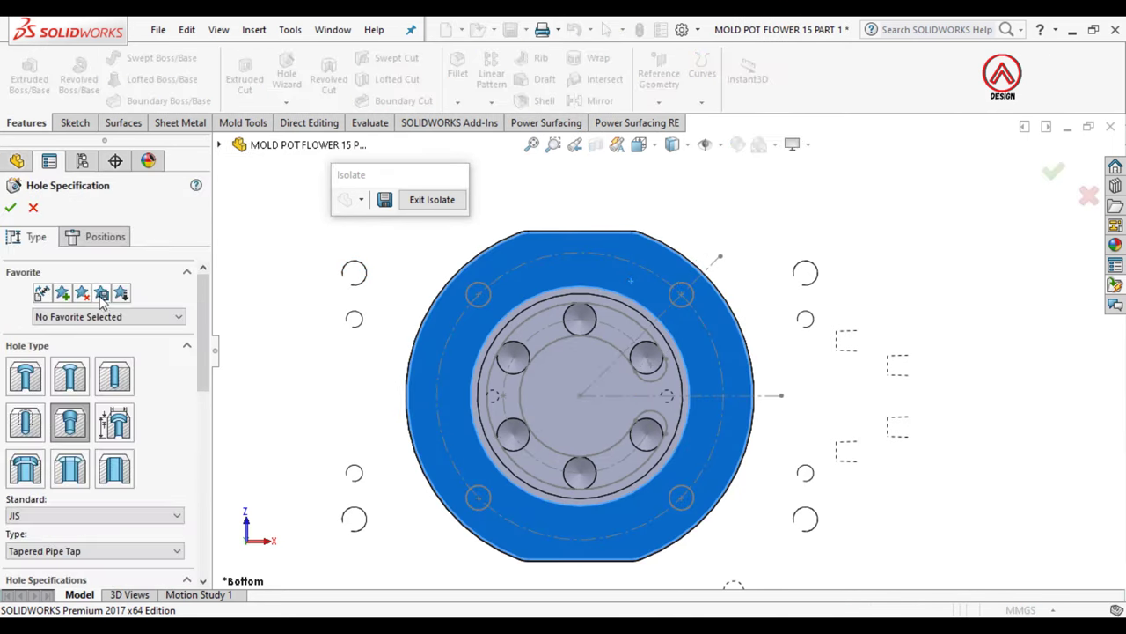
left_click(121, 386)
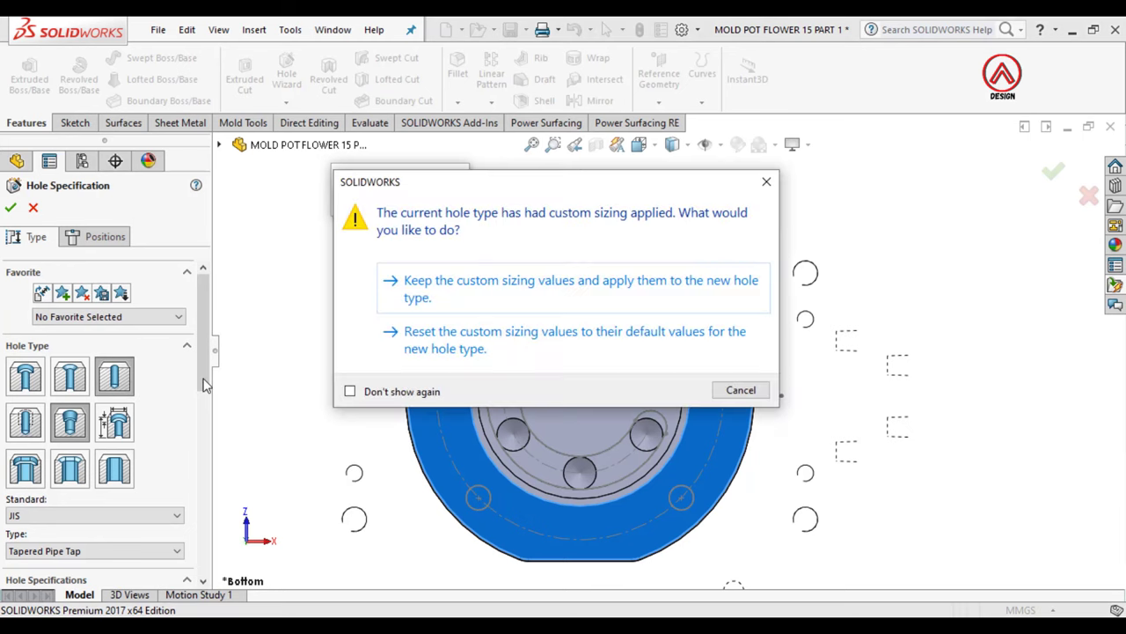
left_click(451, 297)
scroll(59, 392, "down", 2)
scroll(60, 391, "down", 3)
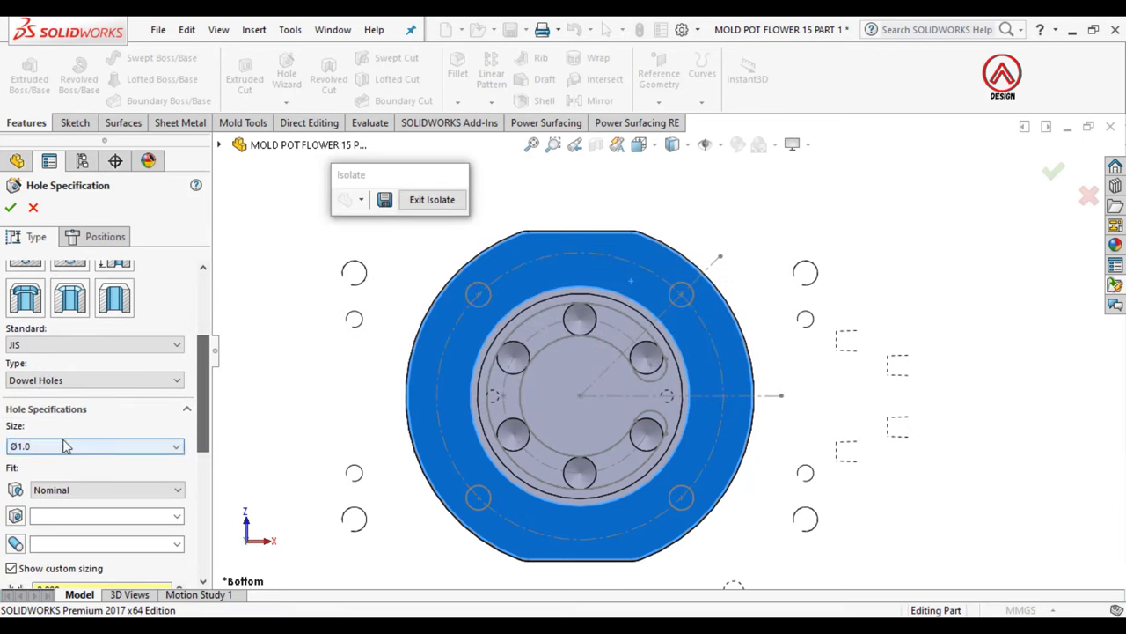
left_click(60, 387)
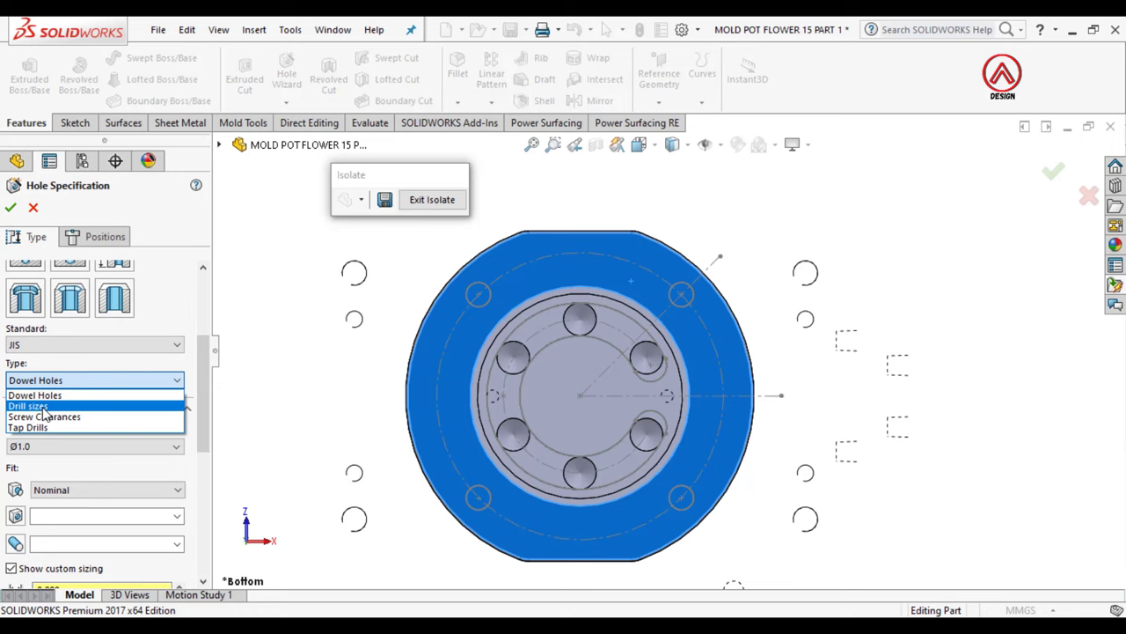
left_click(36, 395)
left_click_drag(201, 376, 201, 320)
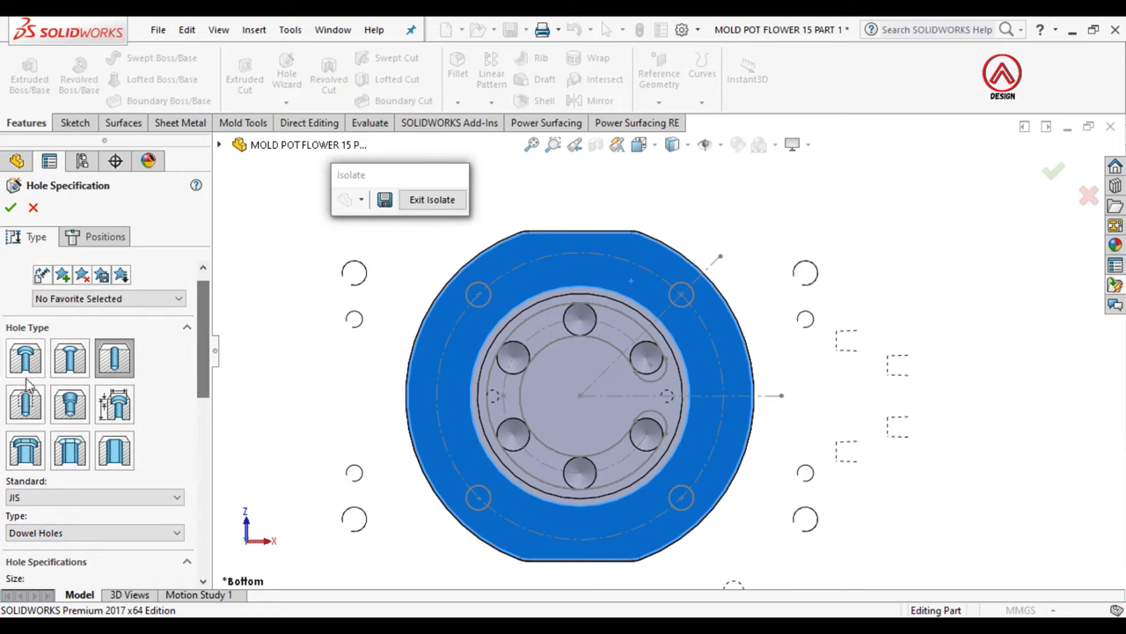
left_click(26, 403)
left_click(468, 298)
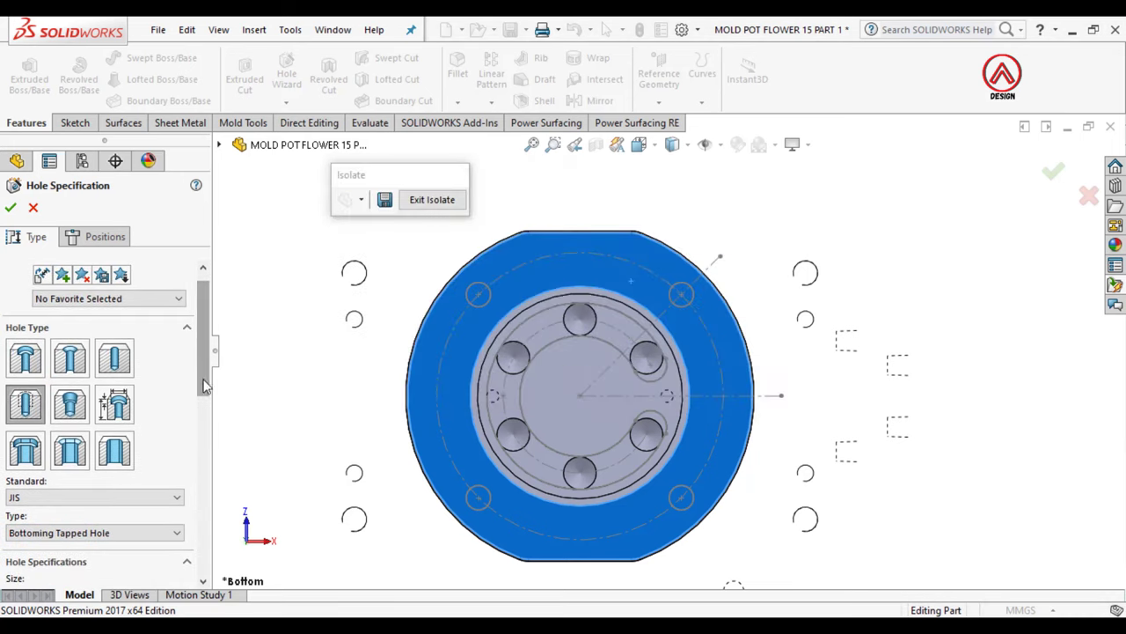
left_click_drag(204, 385, 205, 459)
Step: Set the tapped hole standard to ISO and size to M12
left_click(53, 283)
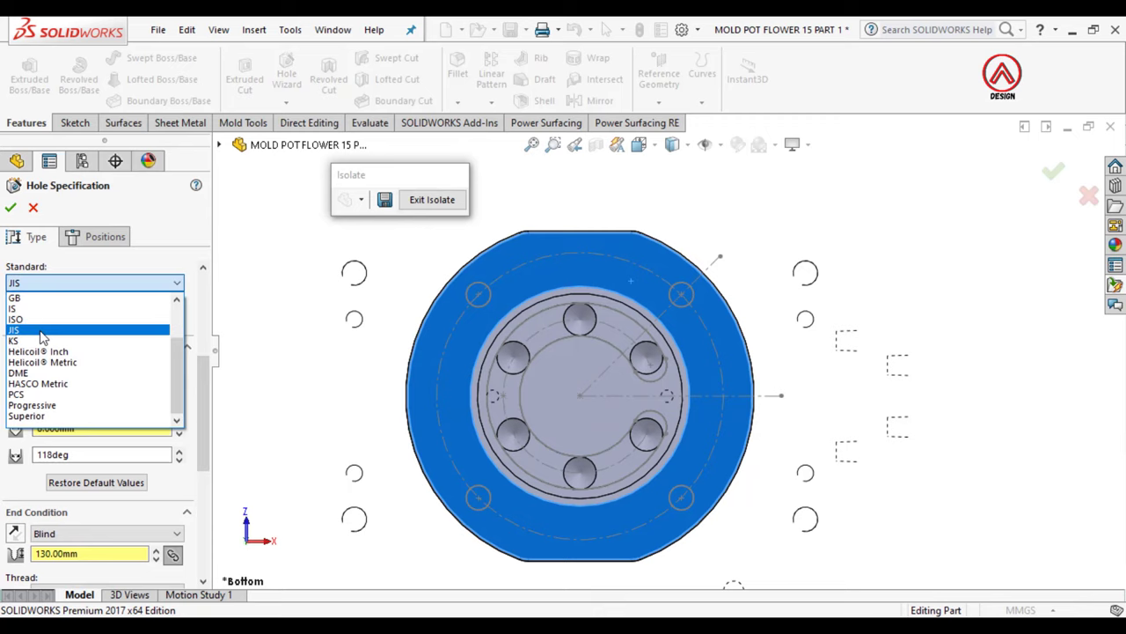
left_click(42, 318)
left_click(44, 384)
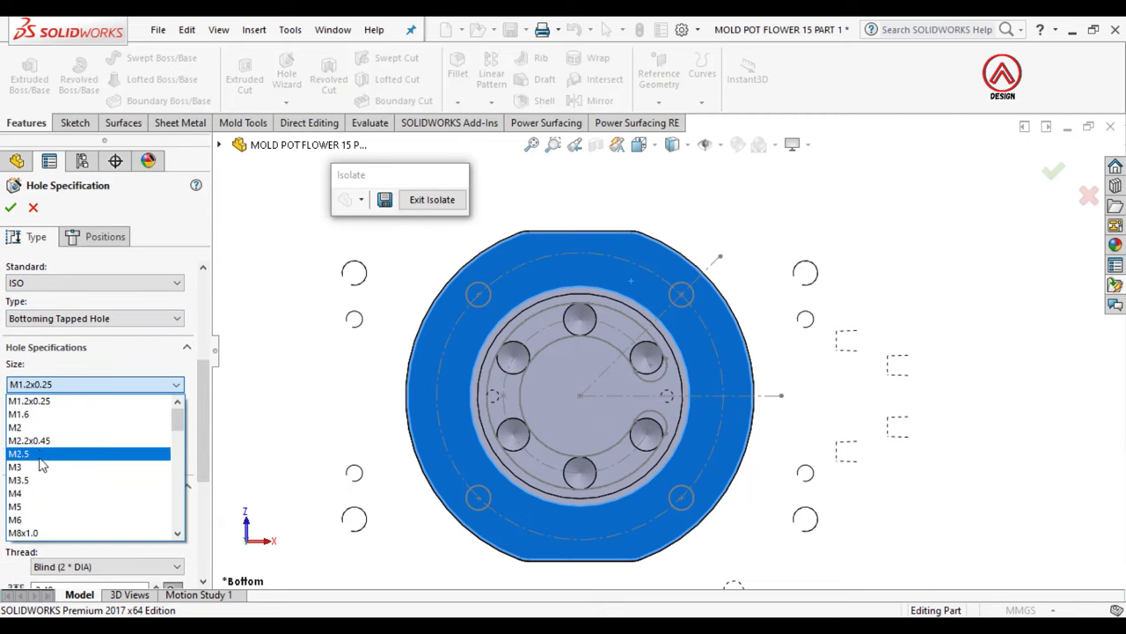
scroll(42, 475, "down", 1)
scroll(42, 493, "down", 2)
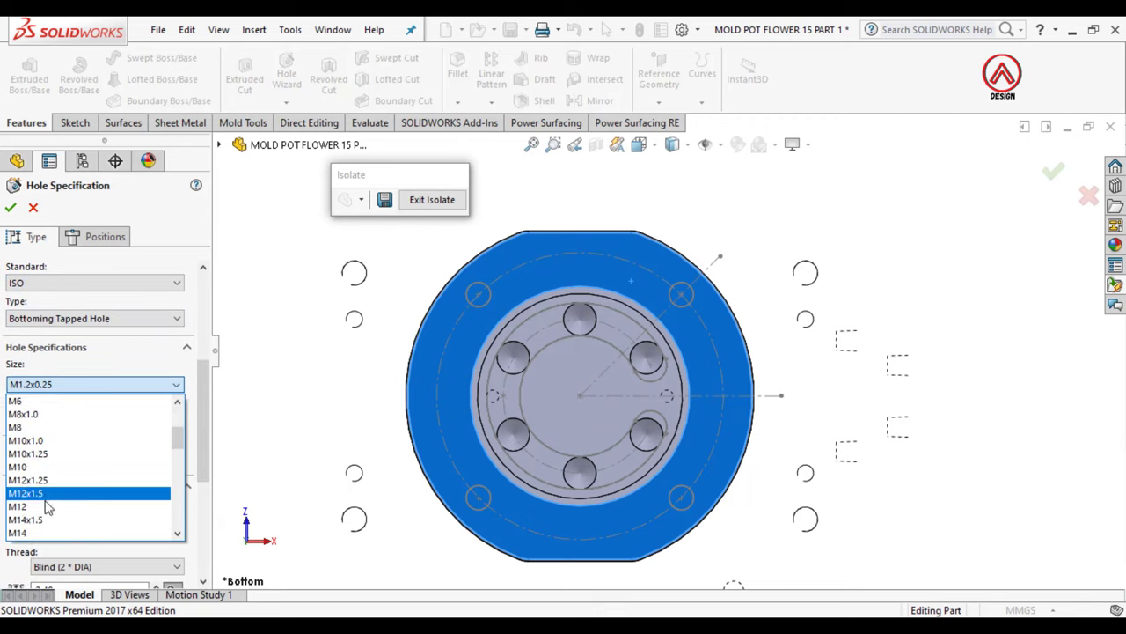
left_click(47, 506)
scroll(84, 387, "down", 3)
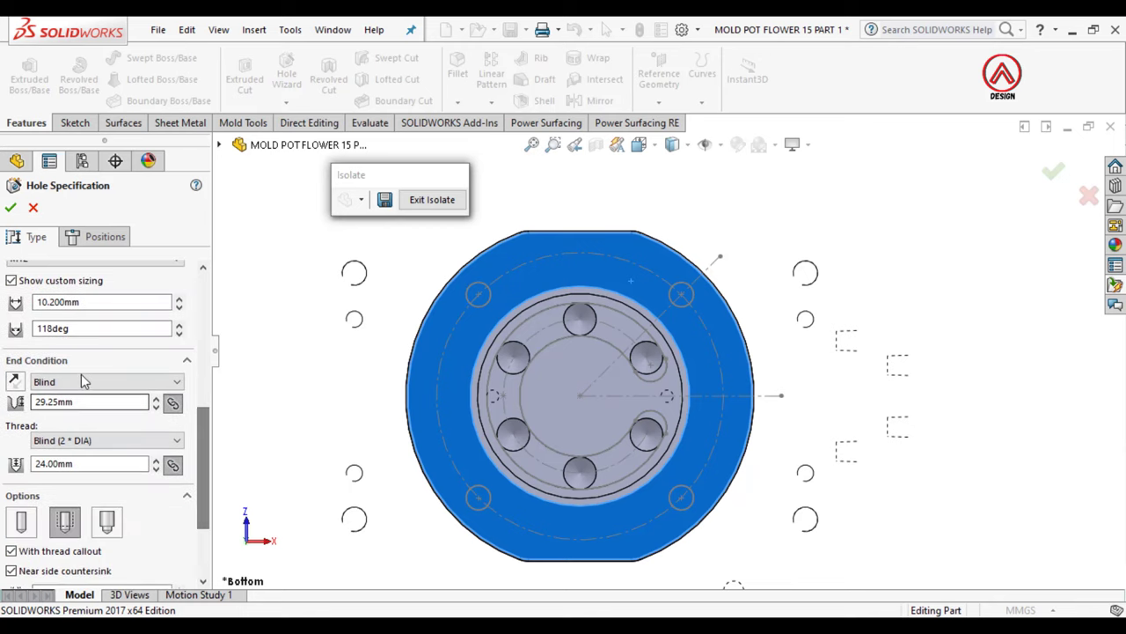
scroll(97, 387, "up", 2)
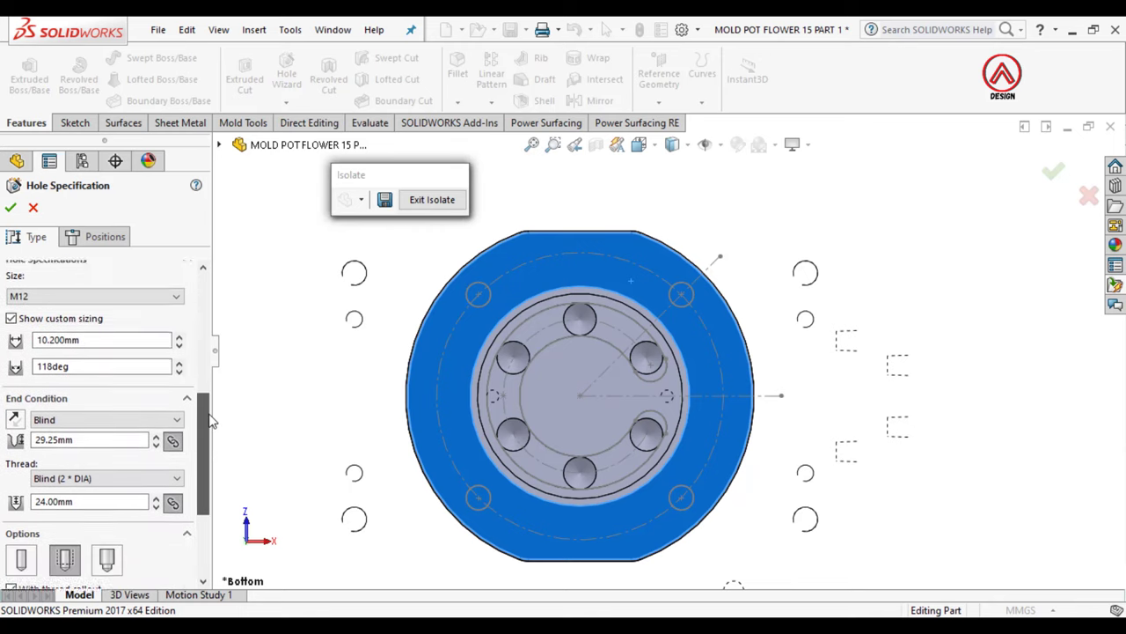
scroll(69, 430, "down", 1)
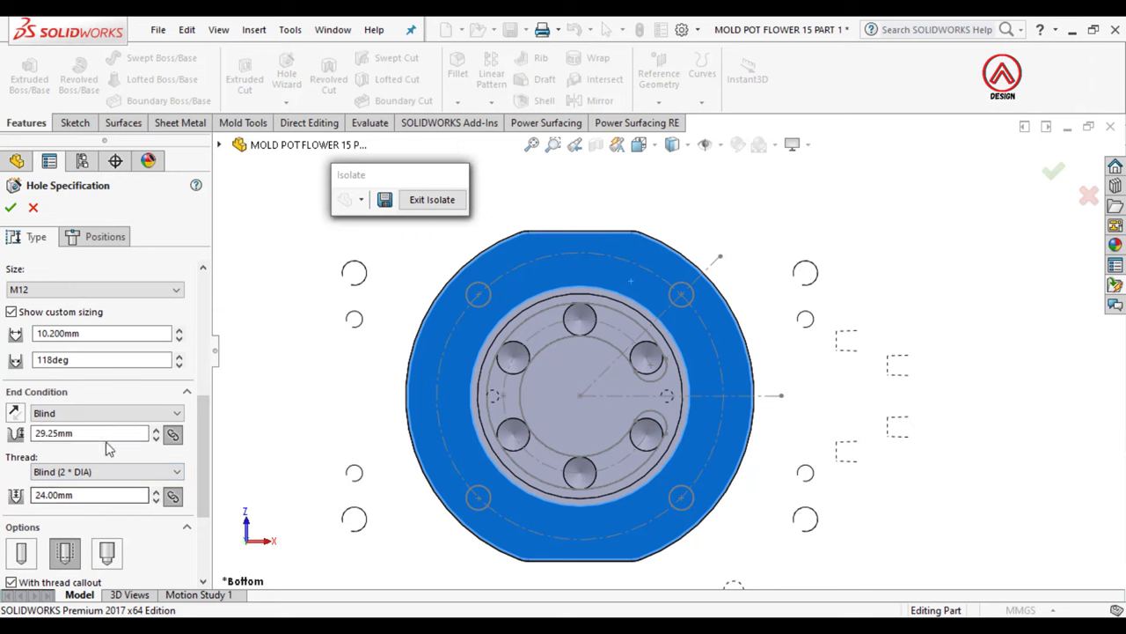
left_click(105, 236)
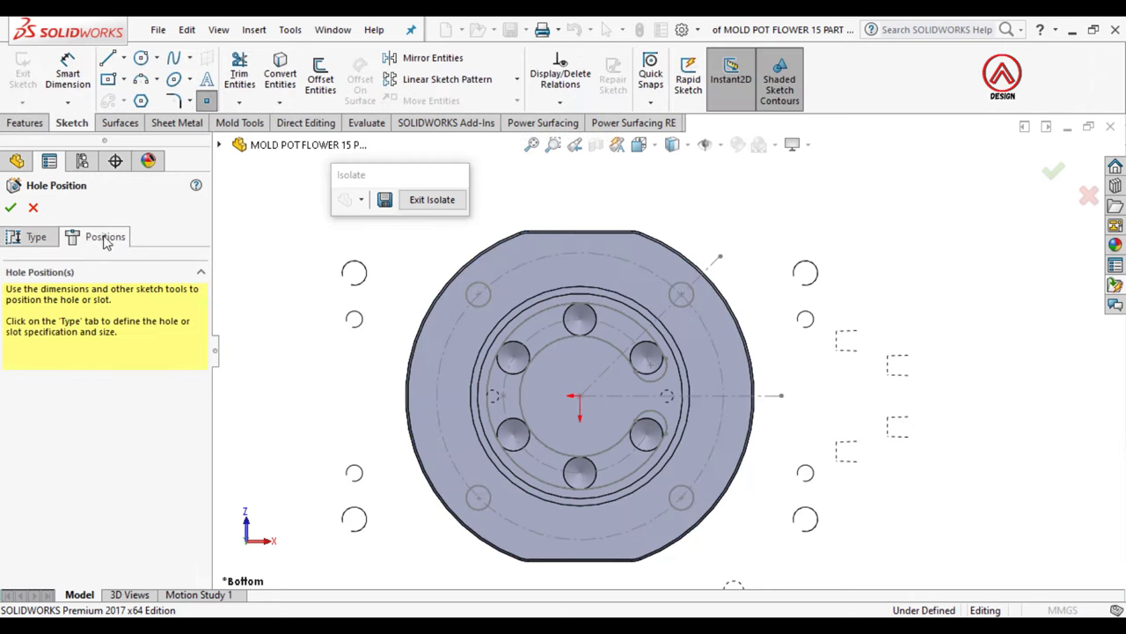
Step: Place the M12 tapped holes at the small circle centres and confirm
left_click(681, 294)
left_click(478, 295)
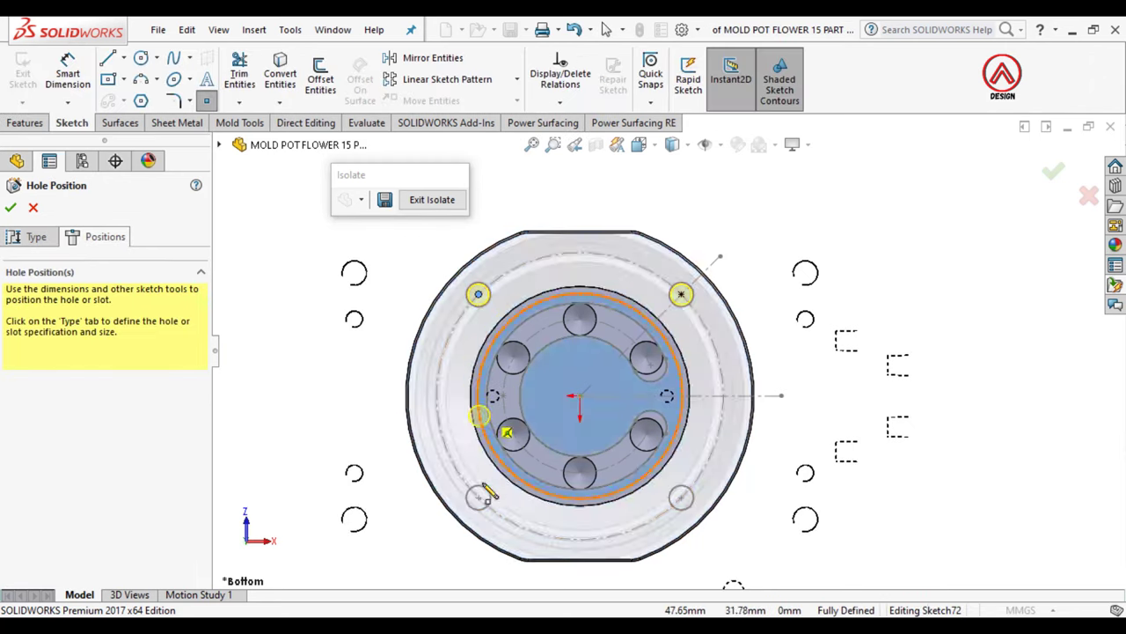
left_click(478, 498)
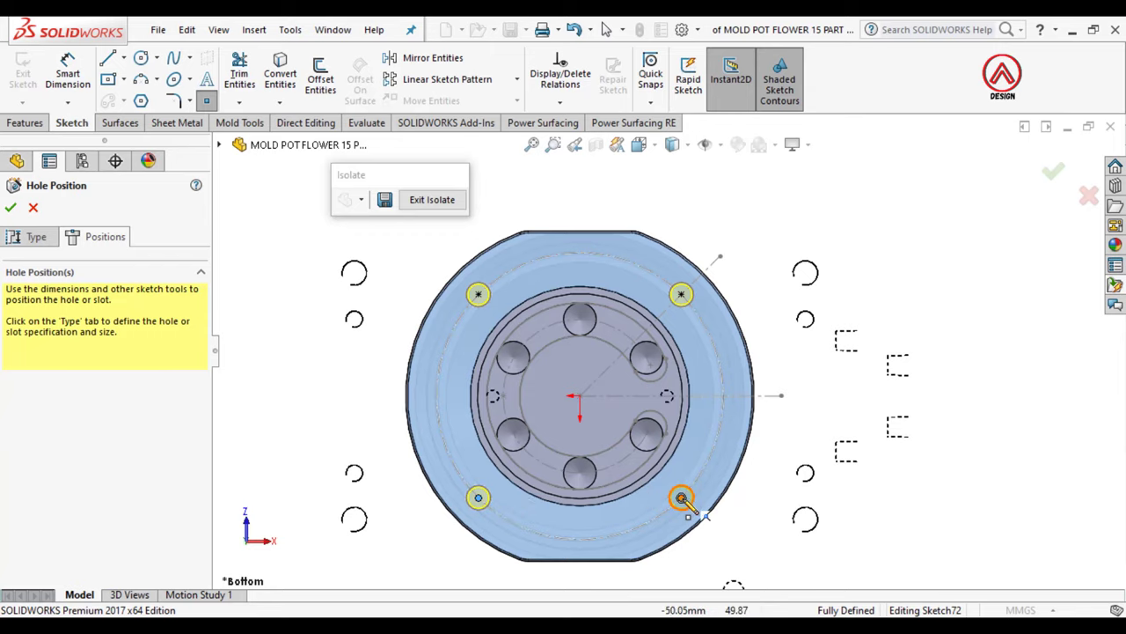
middle_click_drag(683, 499, 9, 220)
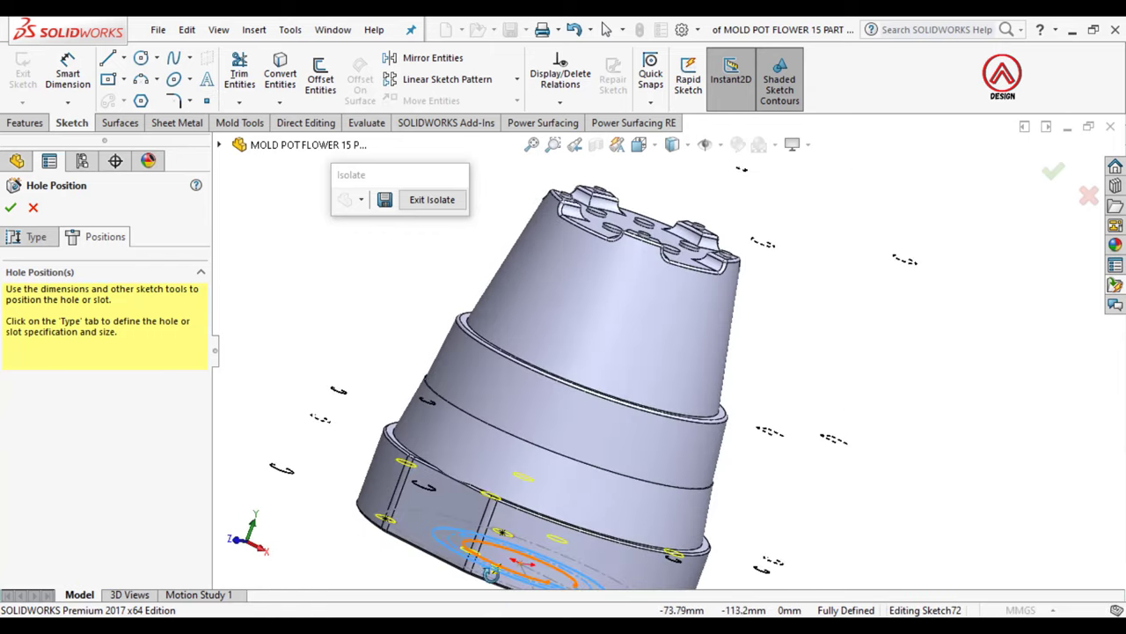
left_click(10, 207)
Step: Switch to Hidden Lines Visible display and select the 1/8 Rc Tapped Hole2 plate body
left_click(687, 145)
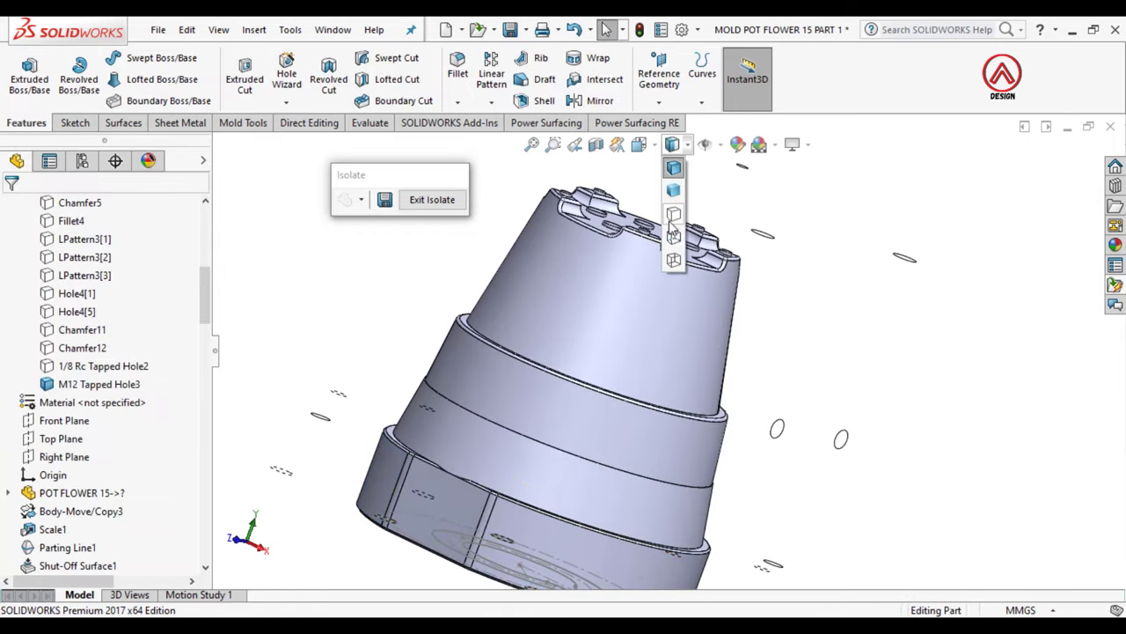
left_click(673, 234)
mouse_move(604, 360)
middle_mouse_down()
mouse_move(561, 420)
mouse_move(419, 353)
middle_mouse_up()
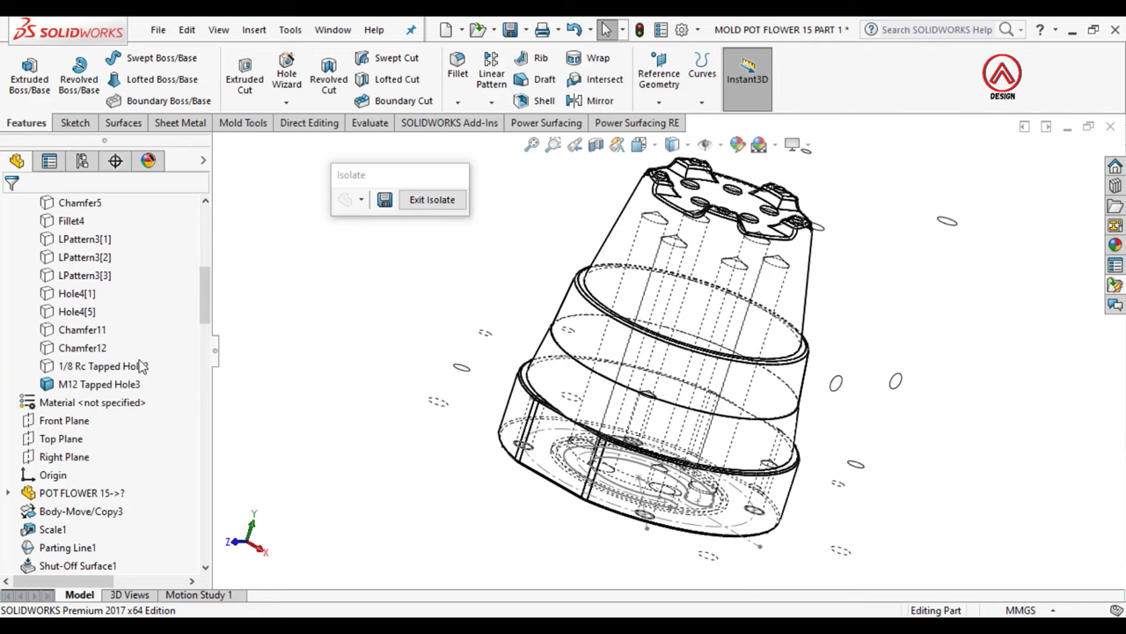
scroll(141, 365, "up", 3)
left_click(103, 474)
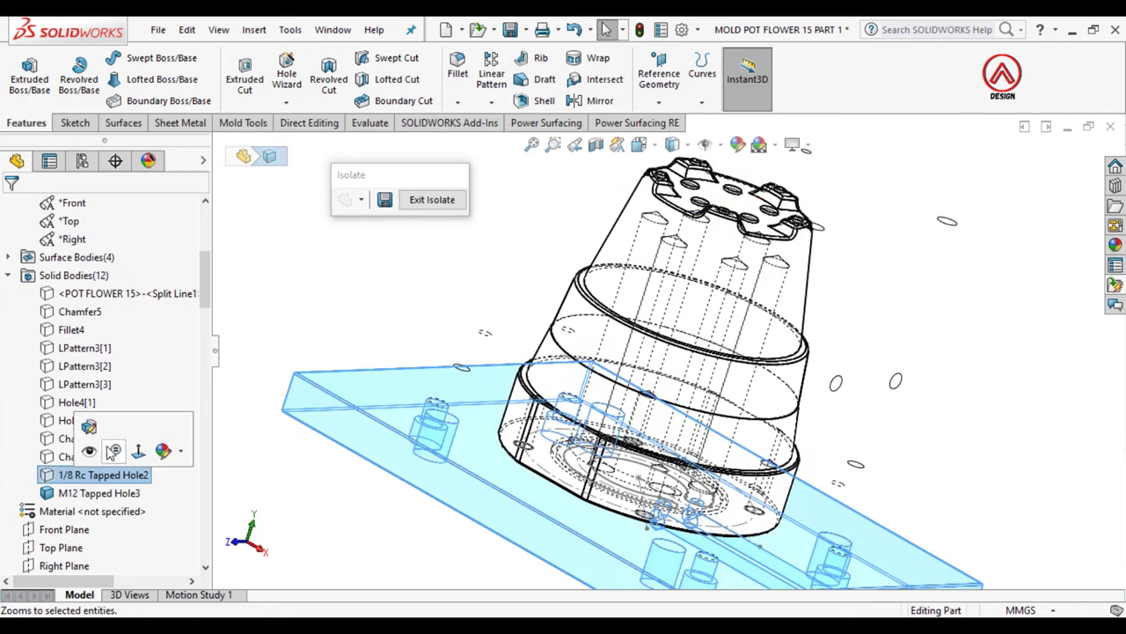
mouse_move(484, 339)
middle_mouse_down()
mouse_move(706, 411)
mouse_move(645, 163)
middle_mouse_up()
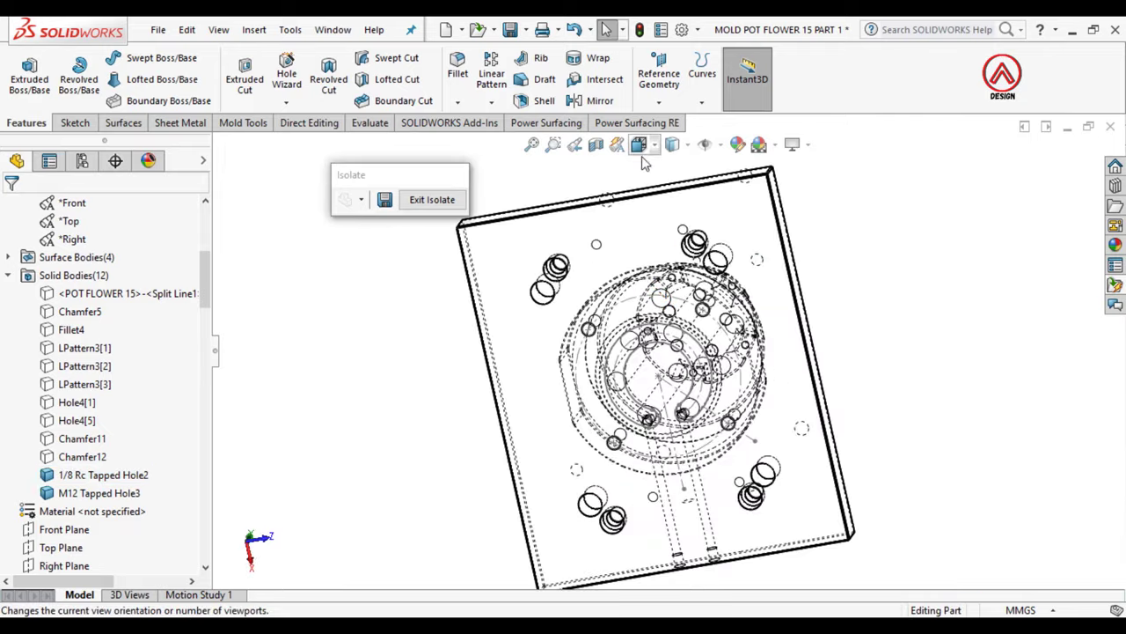
Step: View the plate from the bottom, hide Sketch66, and select the plate face
left_click(640, 145)
left_click(677, 189)
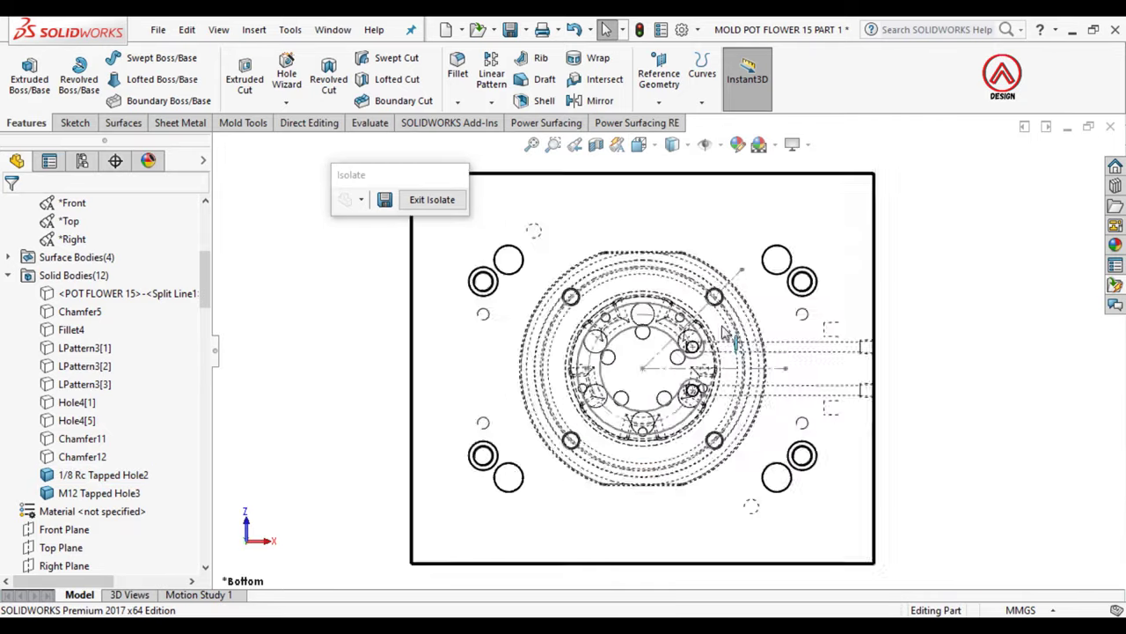
scroll(723, 333, "down", 3)
left_click(692, 303)
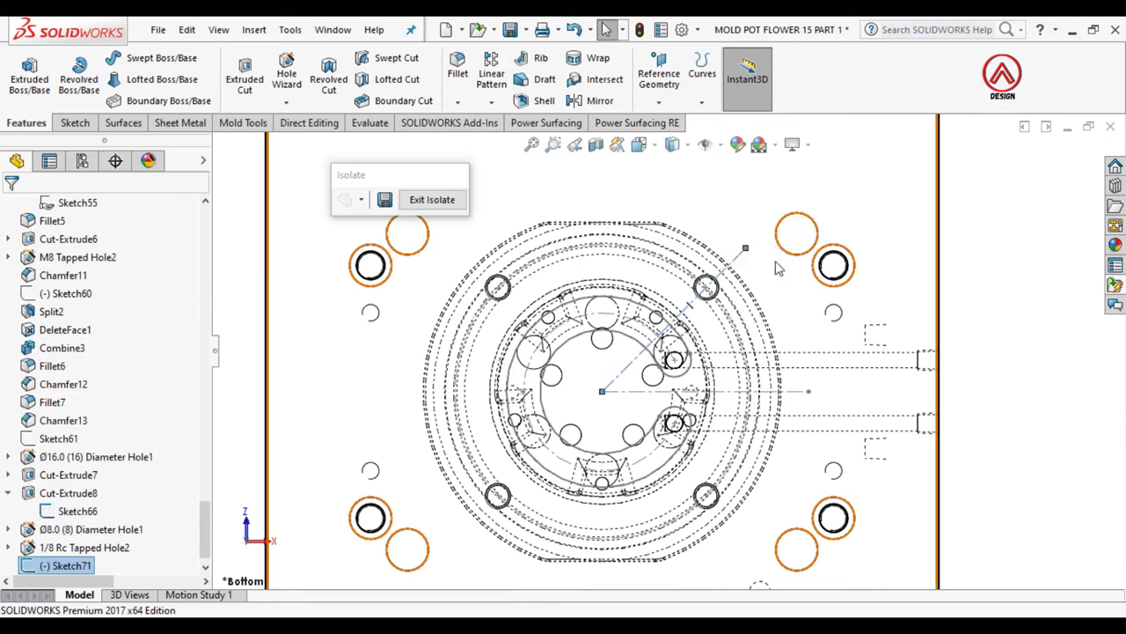
left_click(975, 300)
left_click(640, 352)
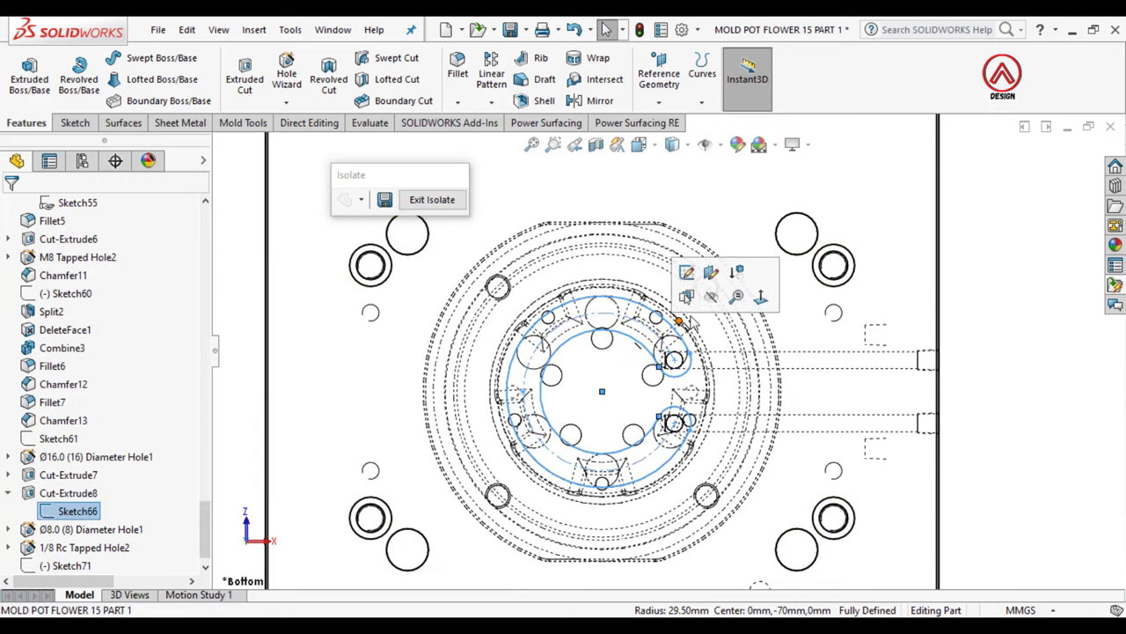
left_click(711, 304)
left_click(801, 319)
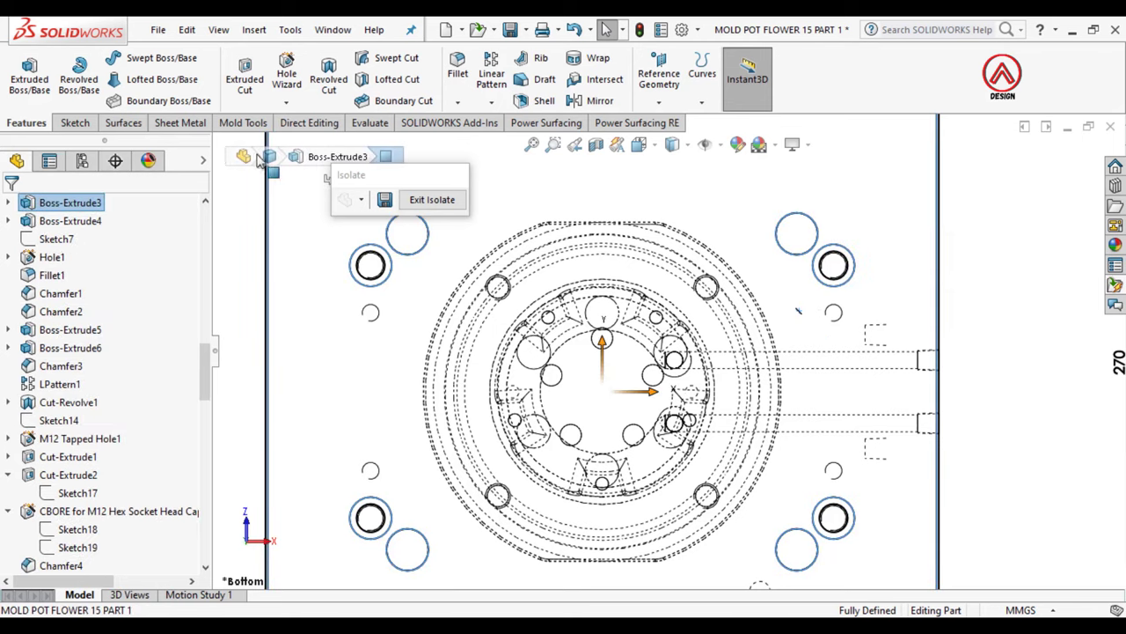
Step: Define an M12 Hex Socket Head ISO 4762 hole, Through All, with 12.5 mm countersink
left_click(285, 75)
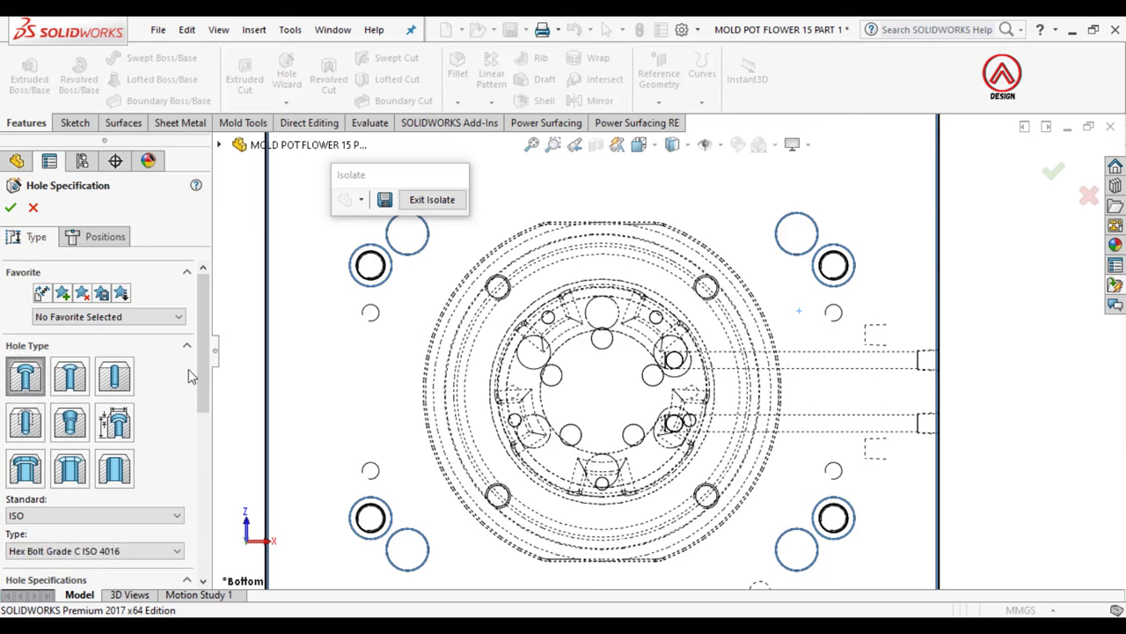
scroll(159, 374, "down", 1)
scroll(106, 384, "down", 2)
left_click(105, 356)
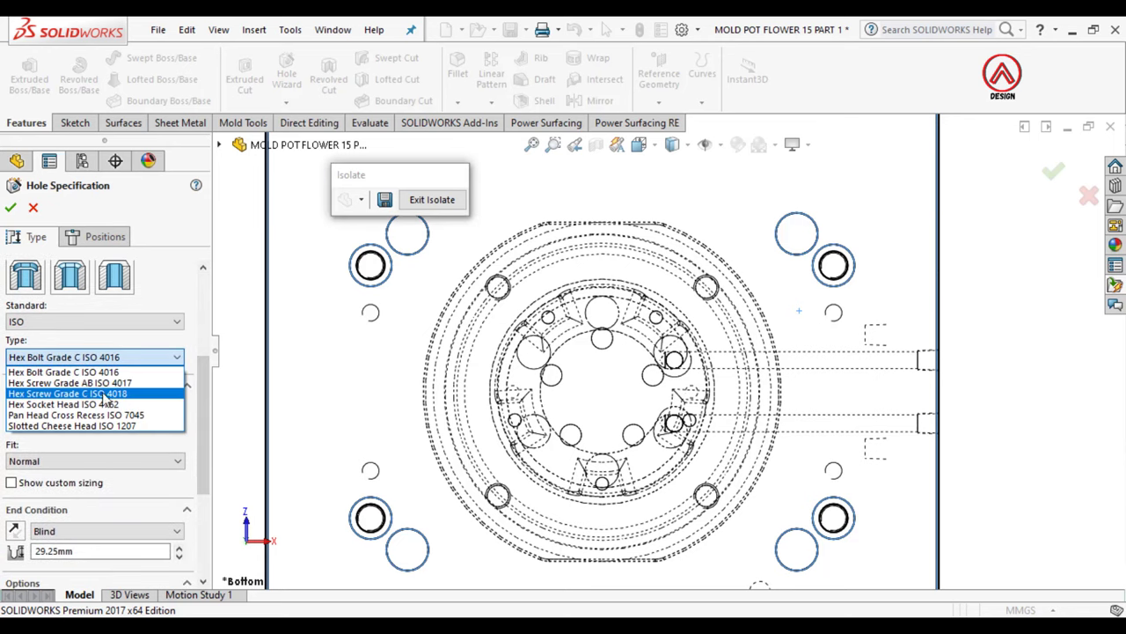
left_click(104, 401)
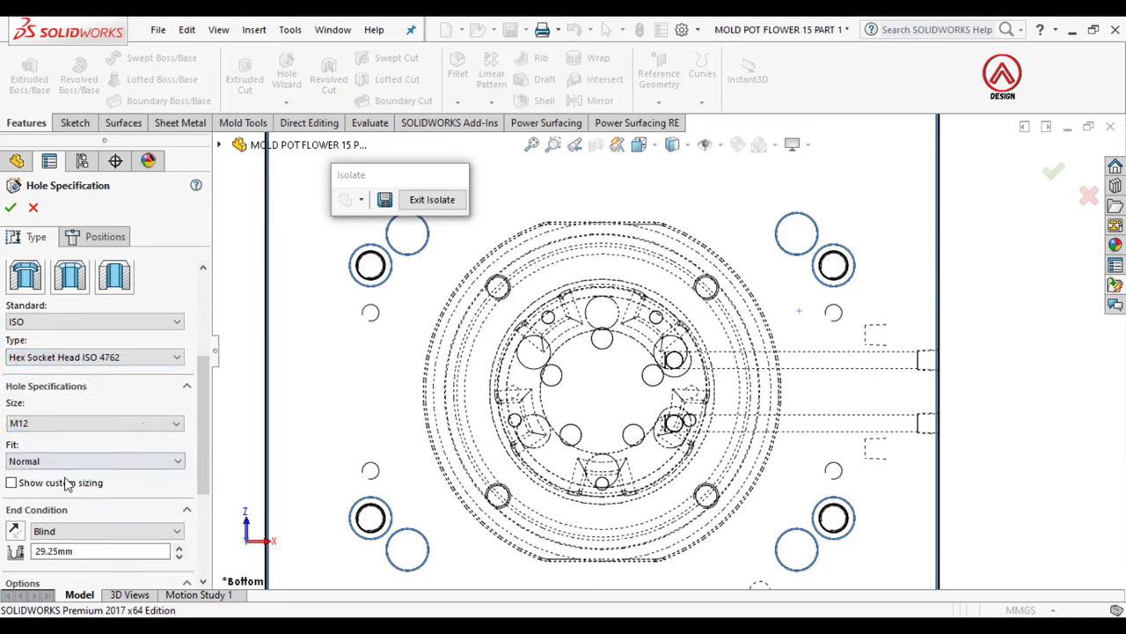
scroll(194, 475, "down", 2)
left_click(106, 396)
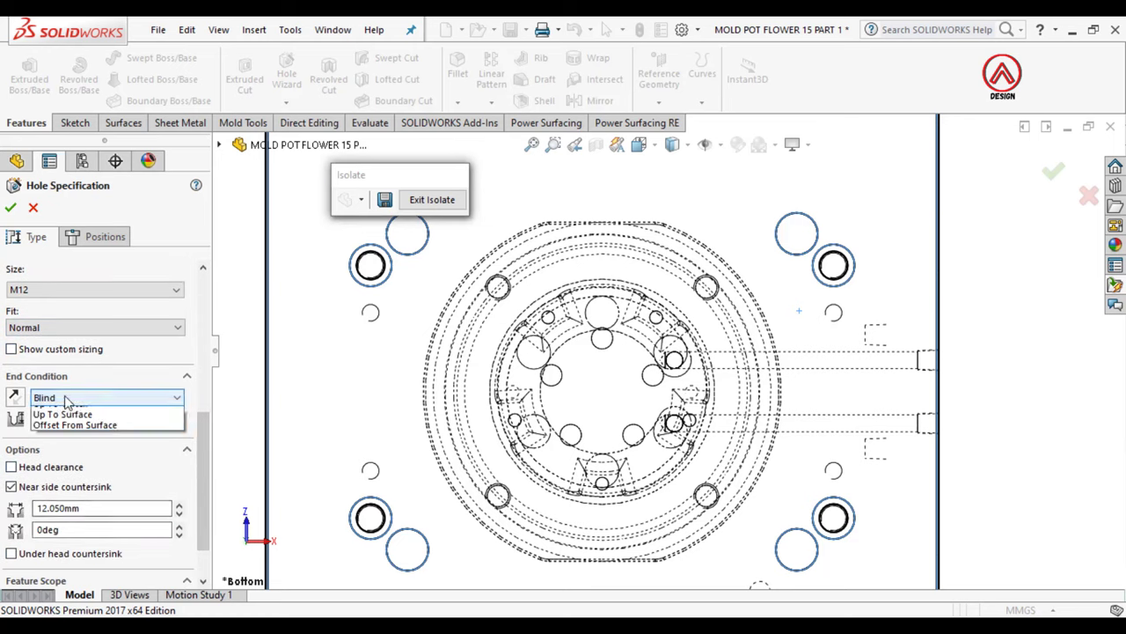
left_click(63, 426)
type("12.5")
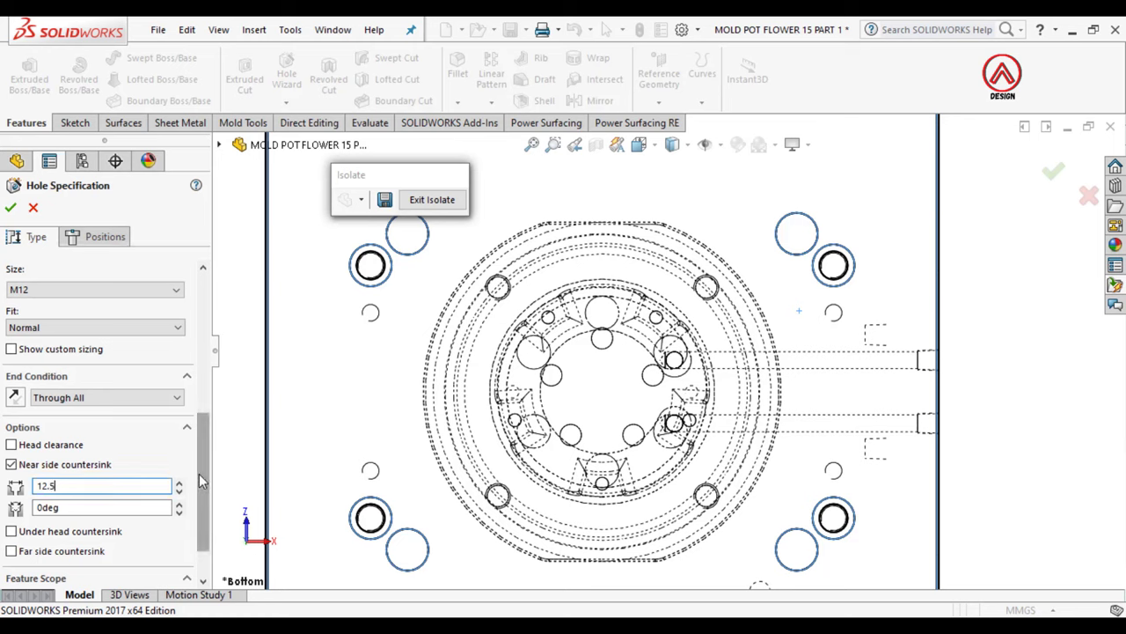
key("Return")
left_click_drag(200, 480, 207, 466)
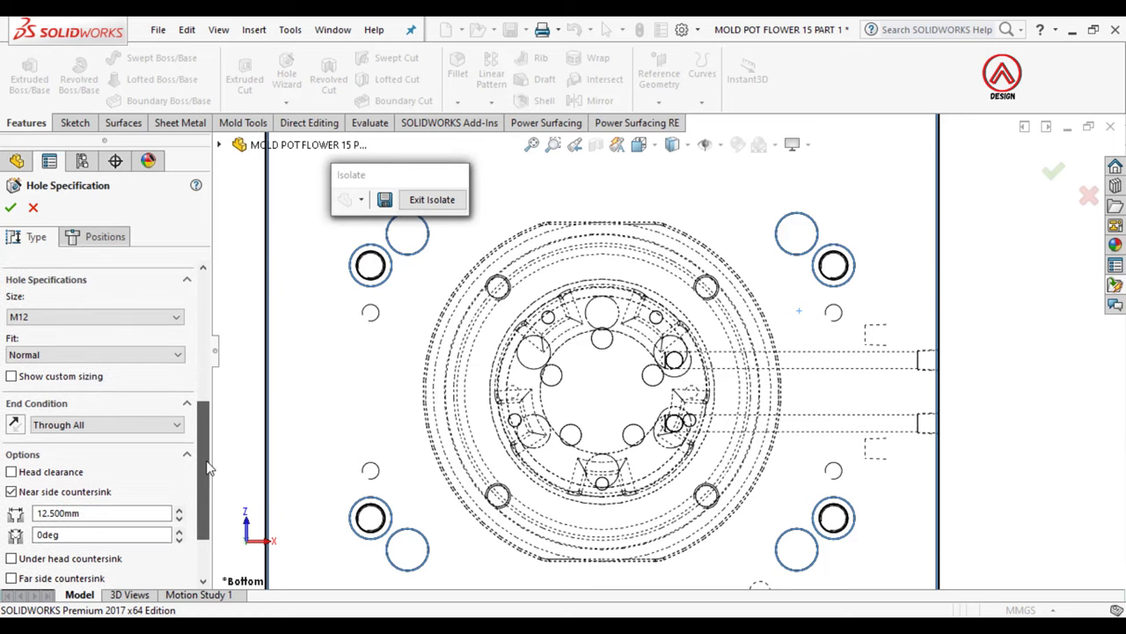
left_click(111, 239)
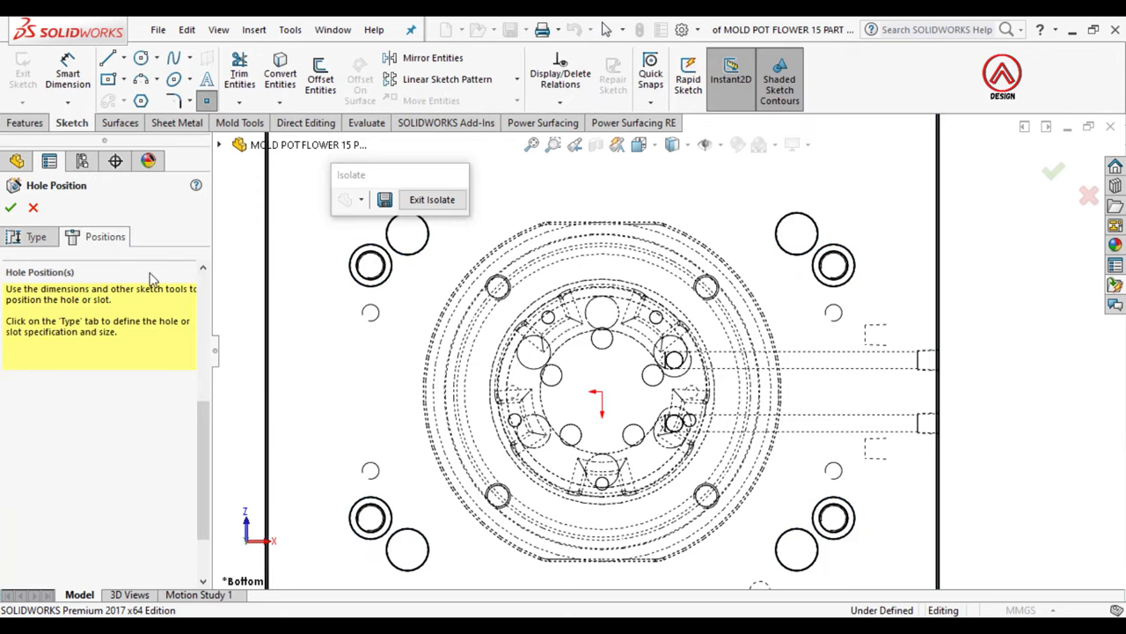
Step: Place the socket-head holes at the four circle centres around the pot
scroll(666, 348, "down", 1)
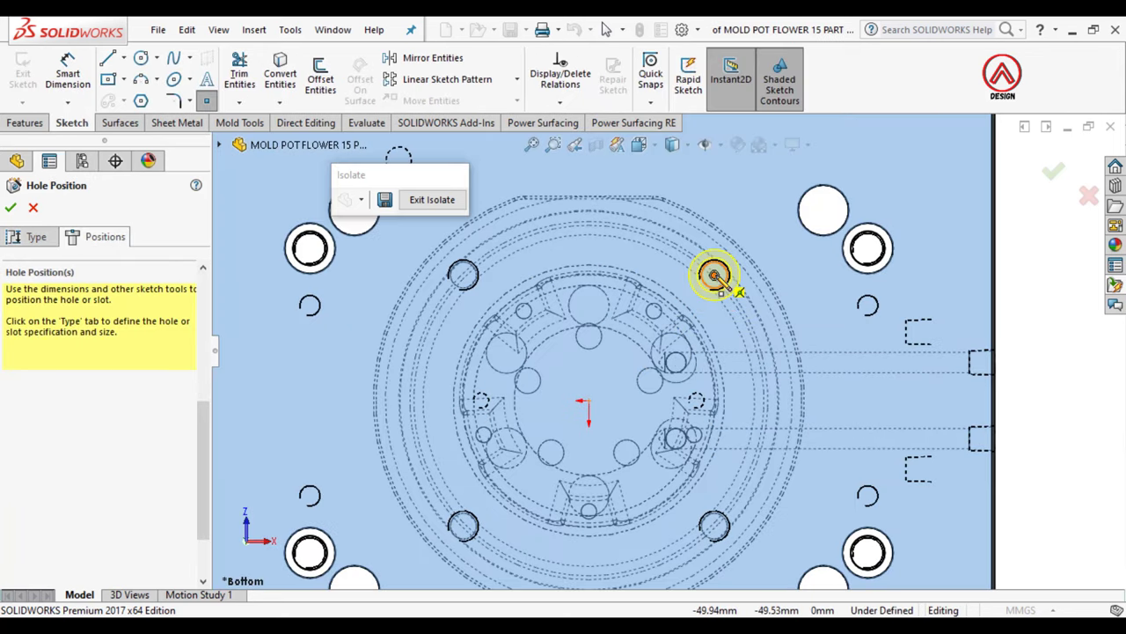
left_click(715, 276)
left_click(464, 276)
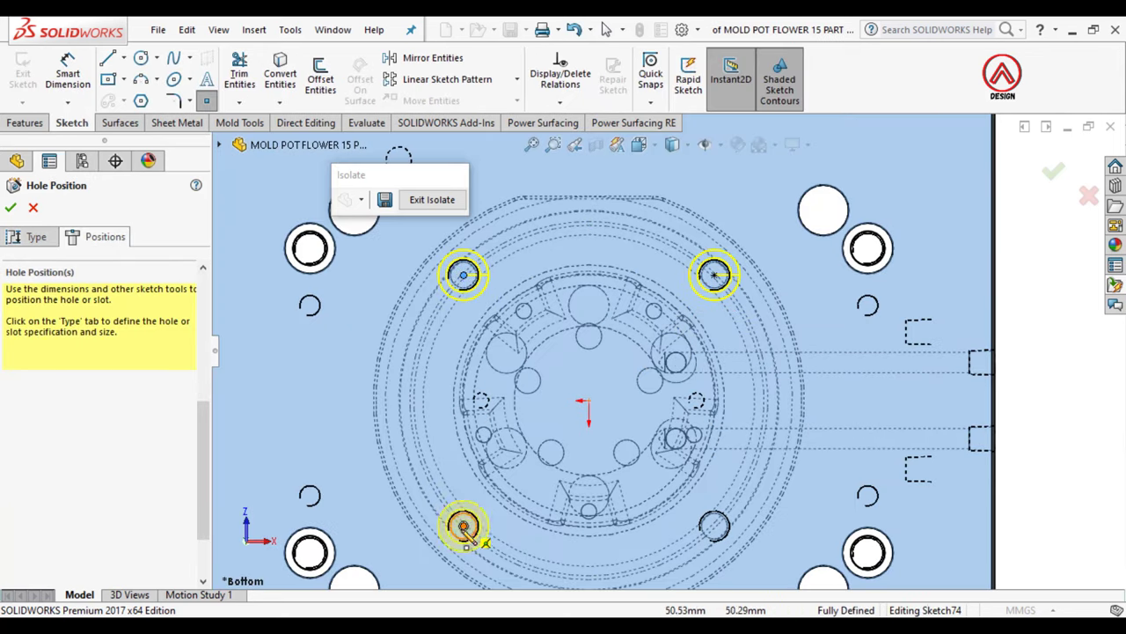
left_click(463, 527)
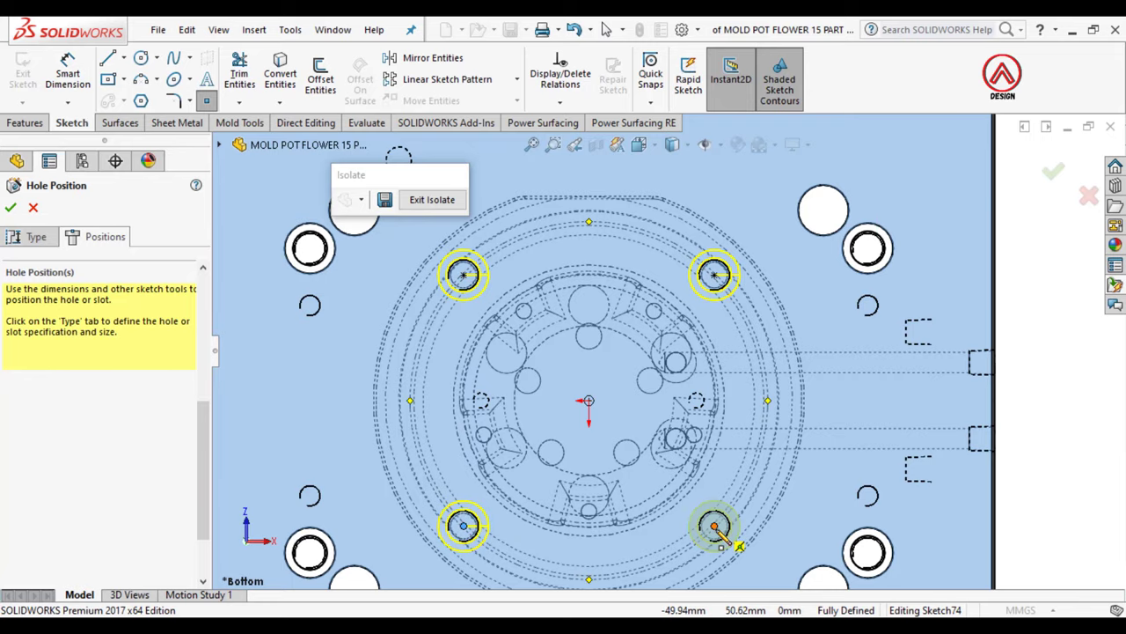
left_click(714, 526)
mouse_move(715, 526)
middle_mouse_down()
mouse_move(558, 507)
mouse_move(563, 475)
middle_mouse_up()
scroll(616, 352, "up", 2)
Step: Turn off Auto-select, limit the holes to the base plate body, and finish the feature
left_click(36, 237)
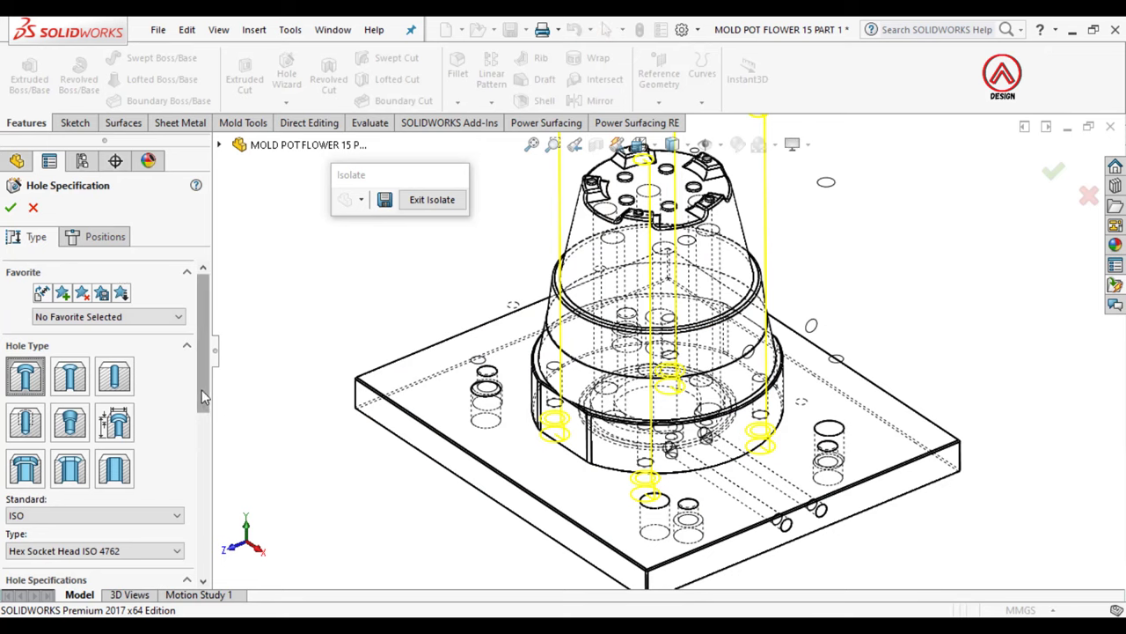
left_click_drag(203, 396, 202, 563)
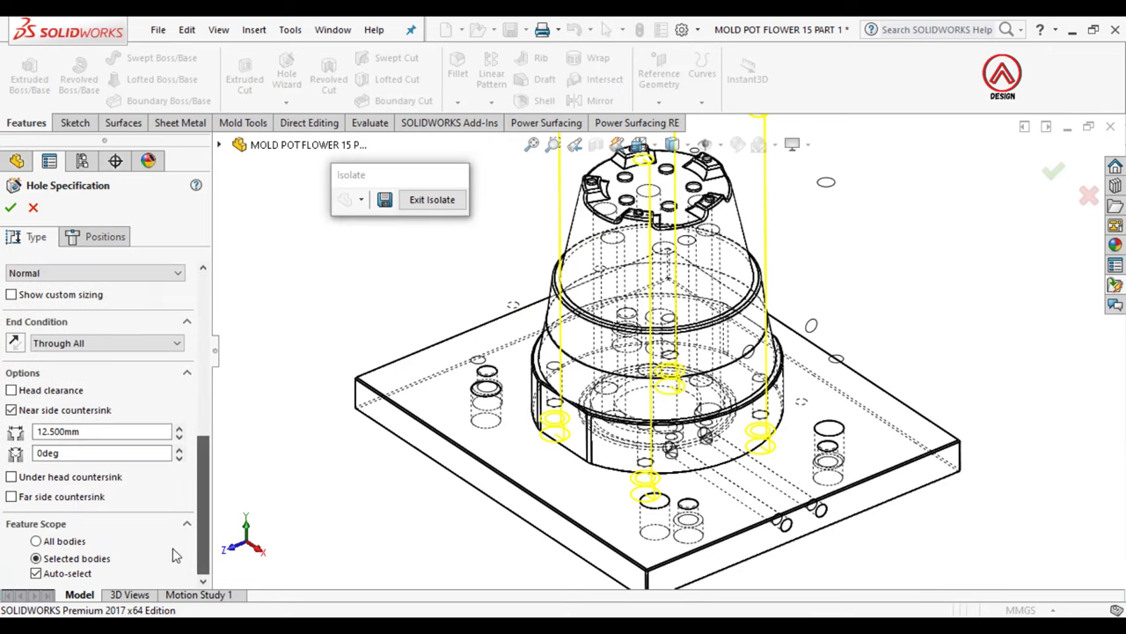
left_click(86, 576)
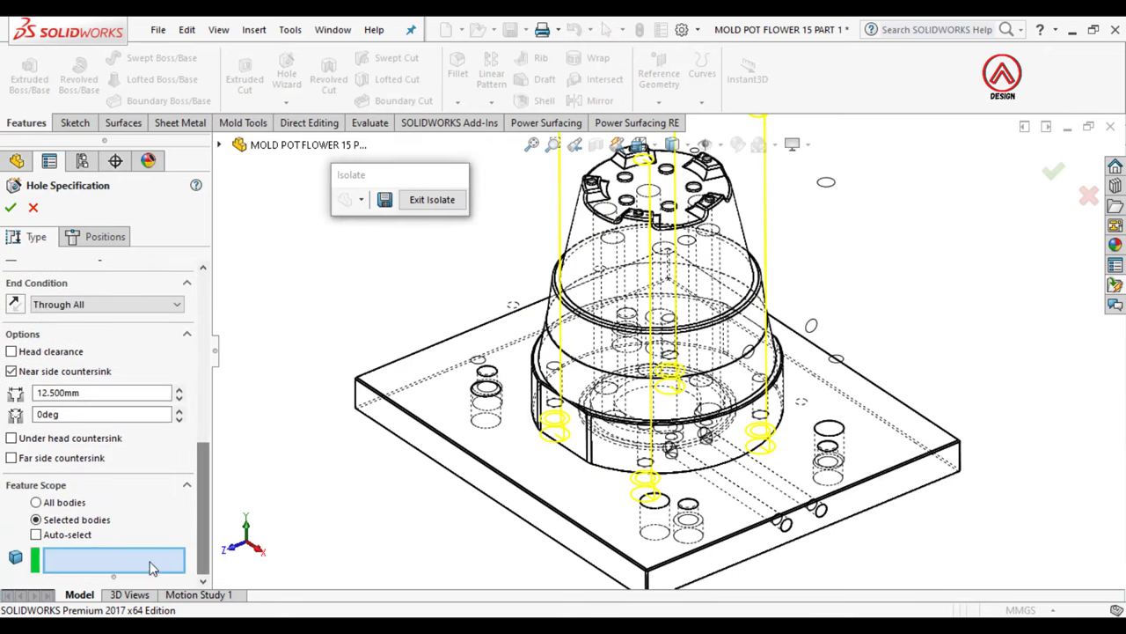
left_click(440, 462)
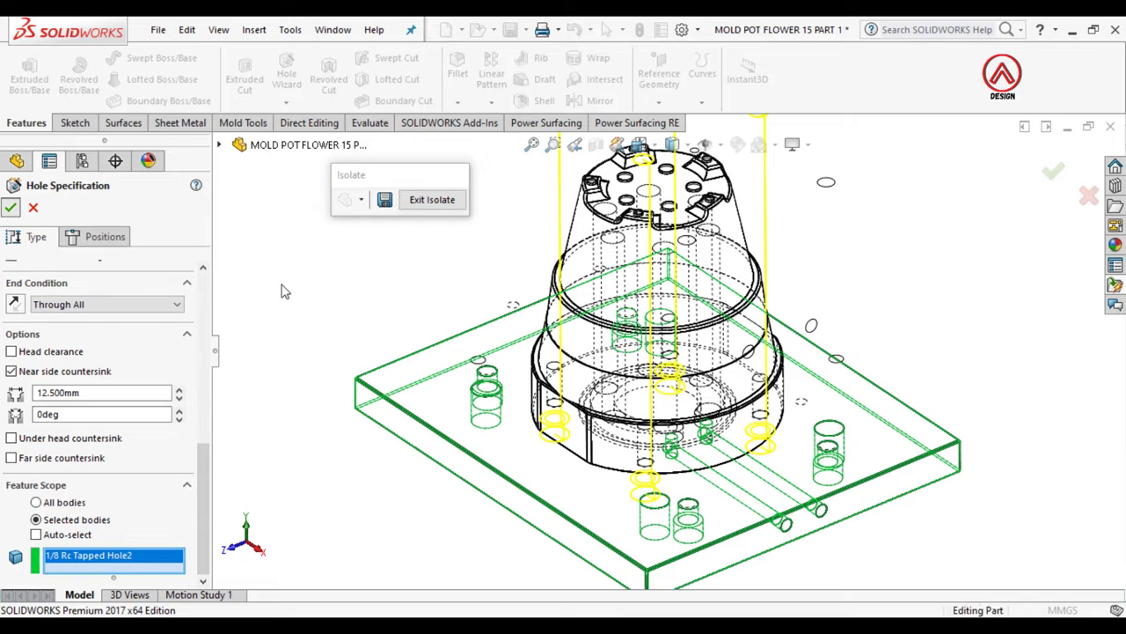
key("Return")
middle_click_drag(528, 352, 598, 392)
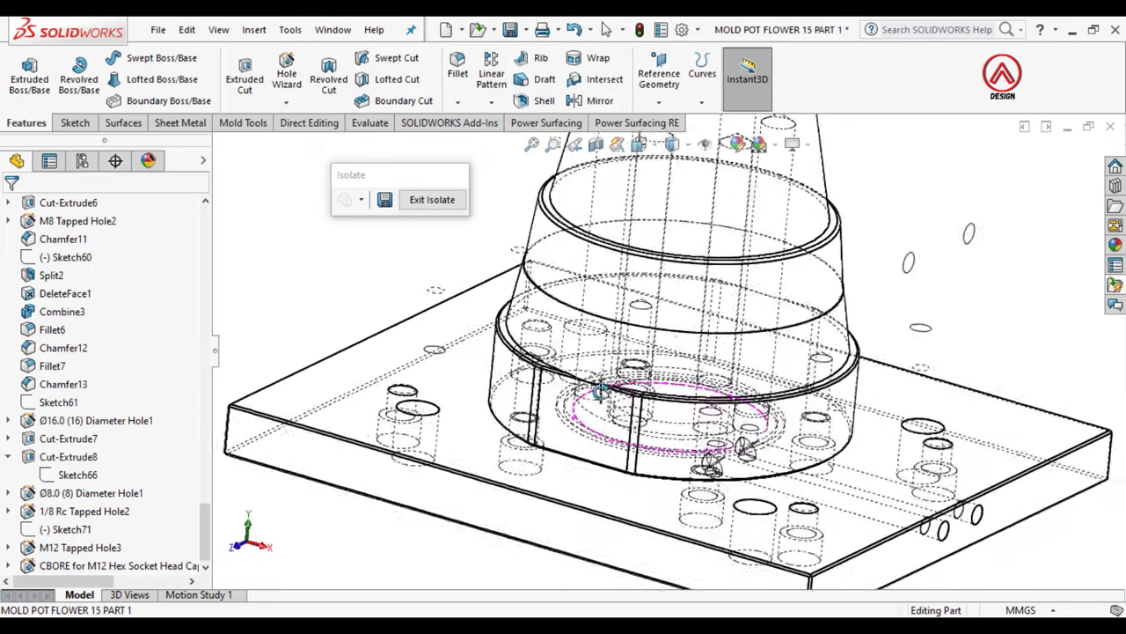
Step: Exit isolation so all mold plates reappear, shaded with edges
key("f")
left_click(433, 200)
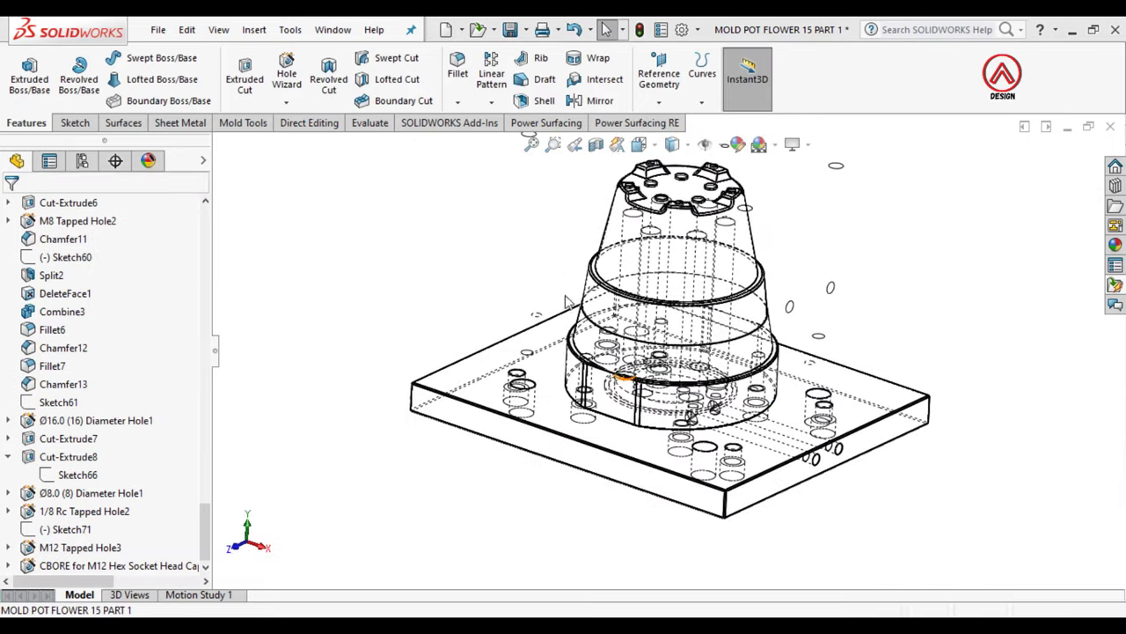
left_click(672, 144)
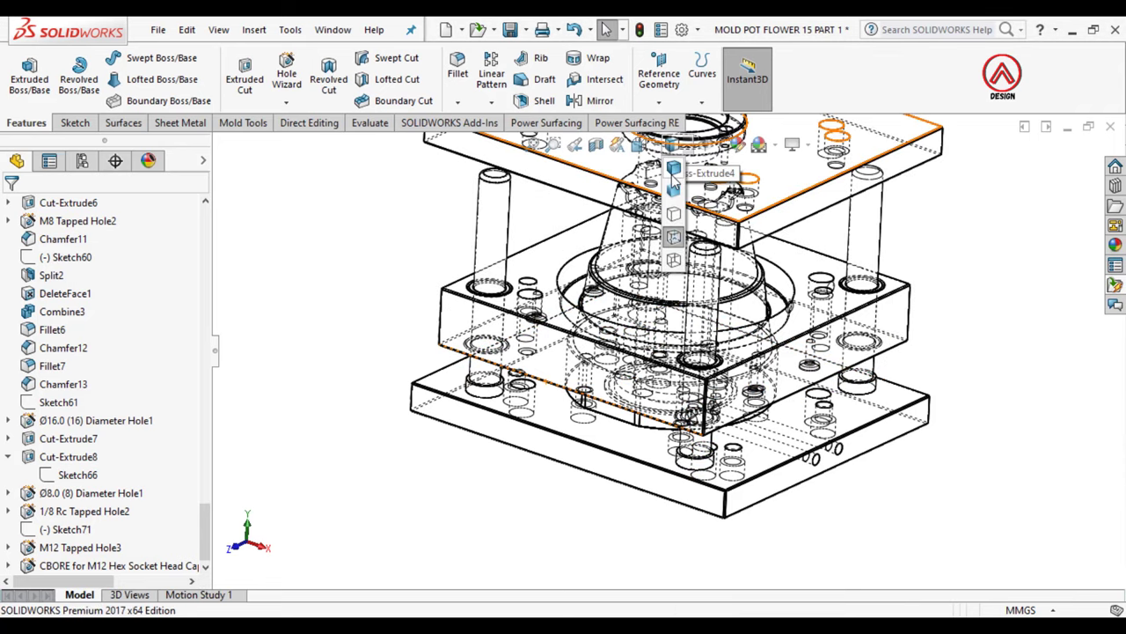
left_click(672, 167)
Step: Show the Chamfer11 and Chamfer12 plate bodies and switch to Hidden Lines Visible
left_click_drag(198, 528, 198, 257)
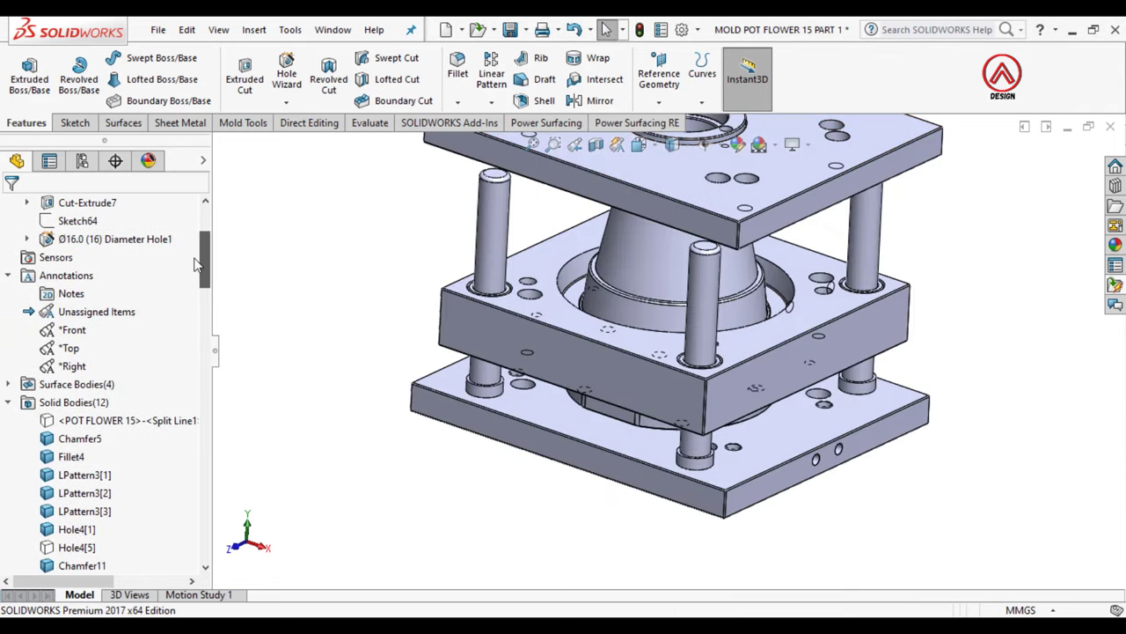
left_click(80, 456)
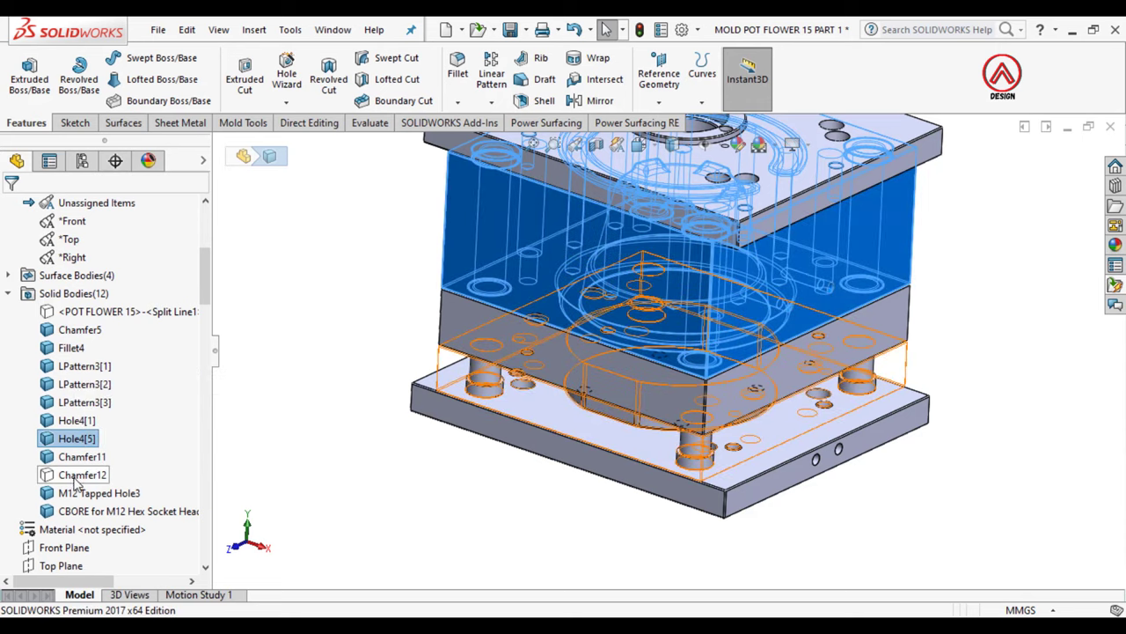
left_click(79, 475, "ctrl")
key("f")
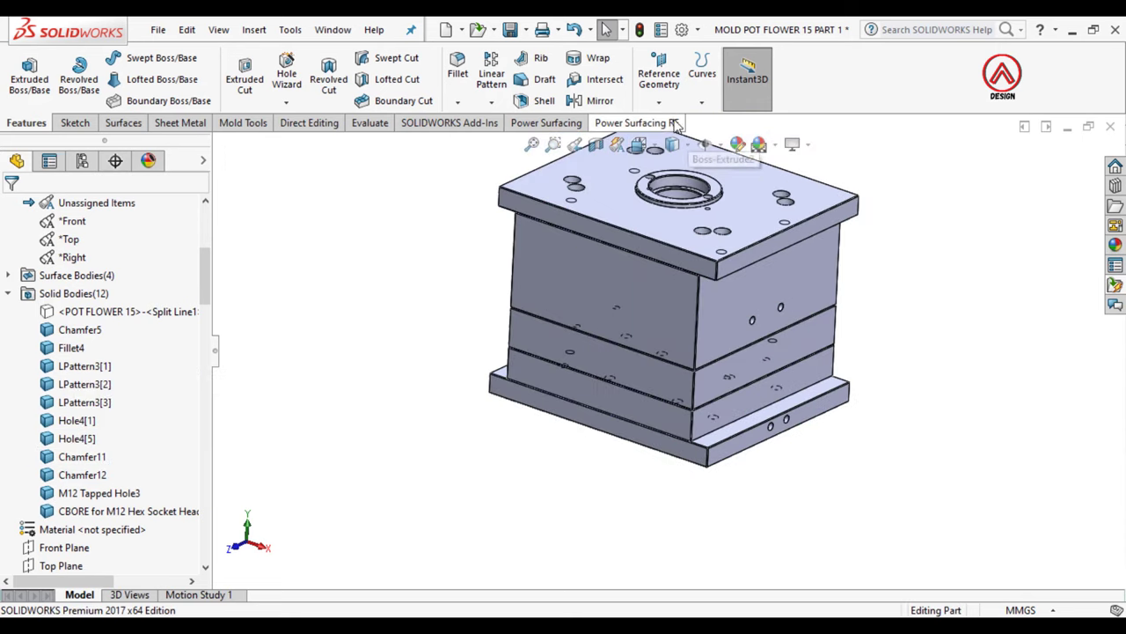
left_click(672, 144)
left_click(674, 237)
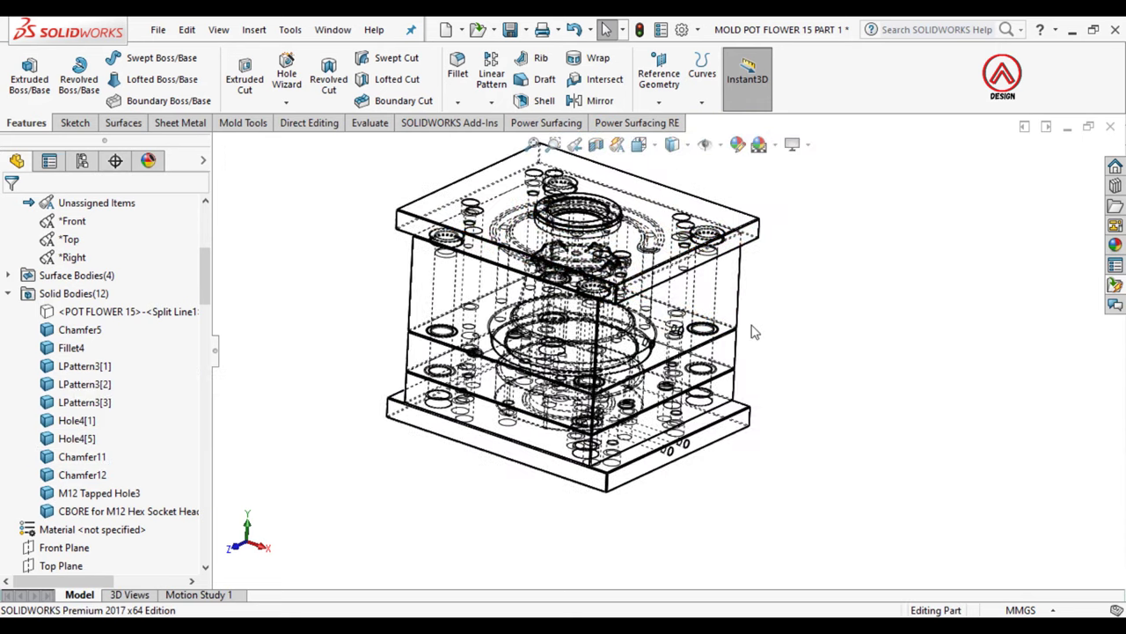
mouse_move(756, 335)
middle_mouse_down()
mouse_move(713, 308)
mouse_move(715, 345)
middle_mouse_up()
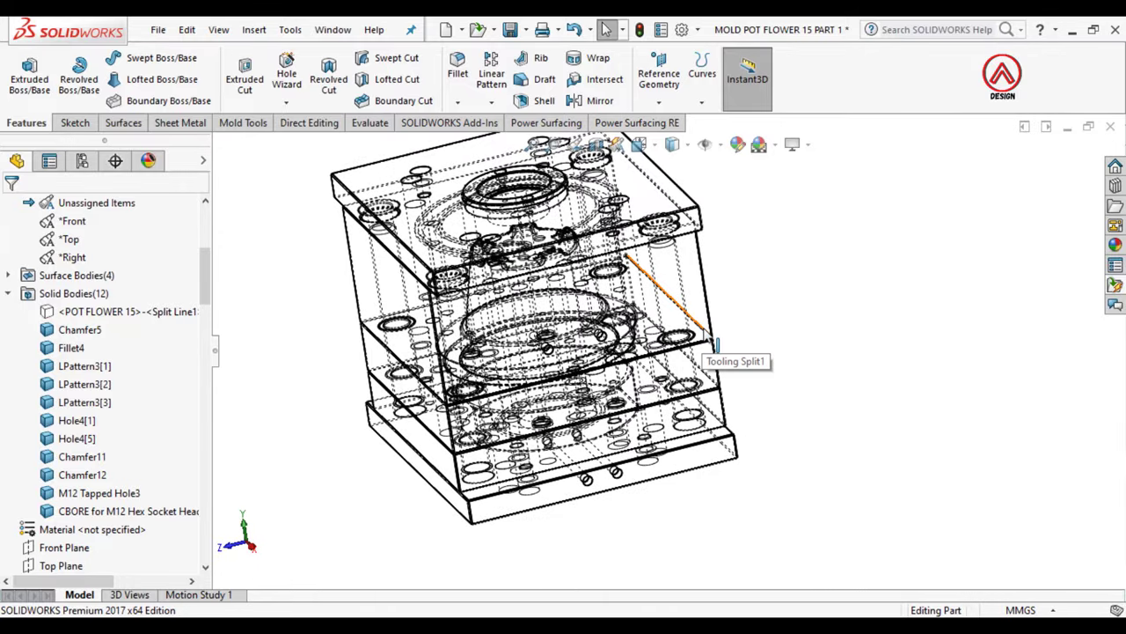
middle_click_drag(746, 379, 736, 317)
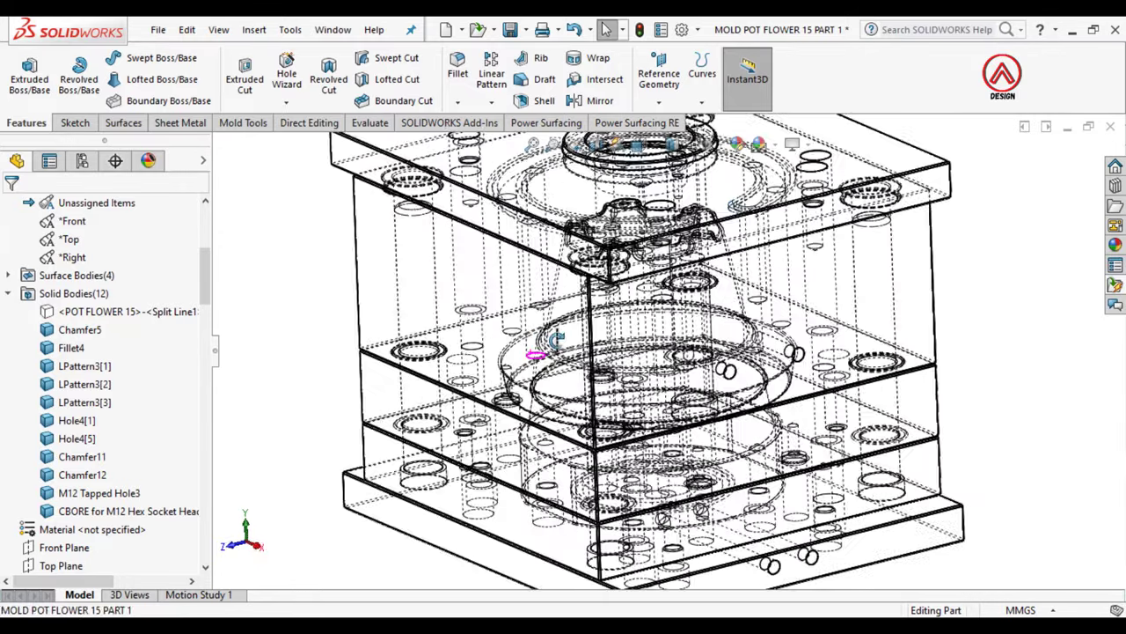
scroll(572, 343, "down", 5)
middle_click_drag(572, 341, 471, 372)
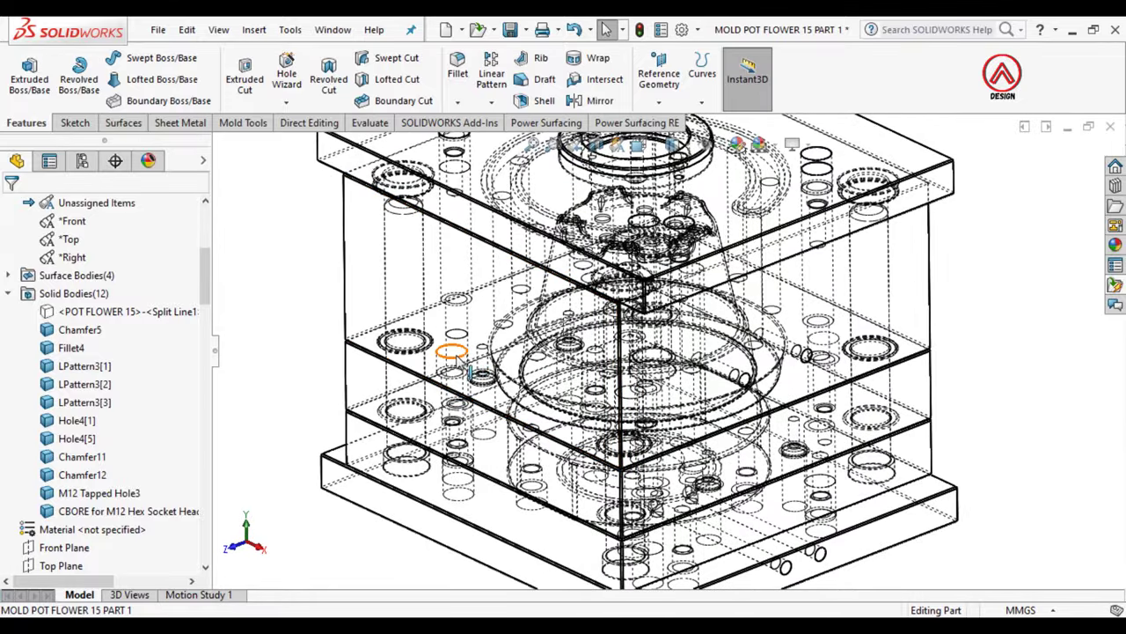
scroll(75, 422, "down", 4)
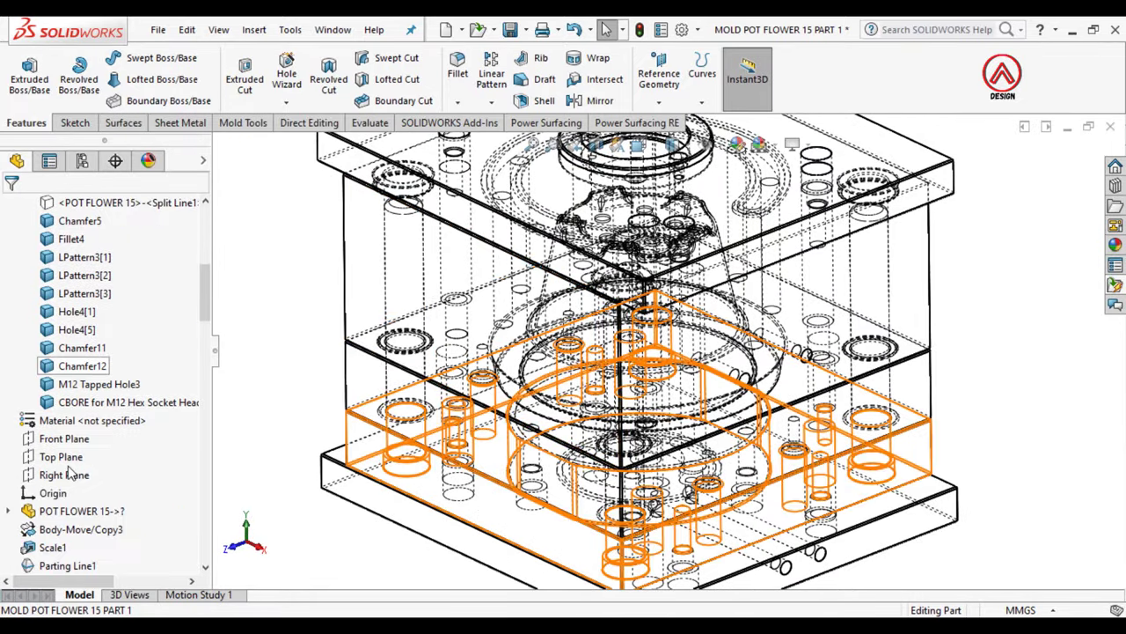
scroll(73, 464, "down", 3)
scroll(458, 379, "down", 3)
scroll(58, 466, "down", 3)
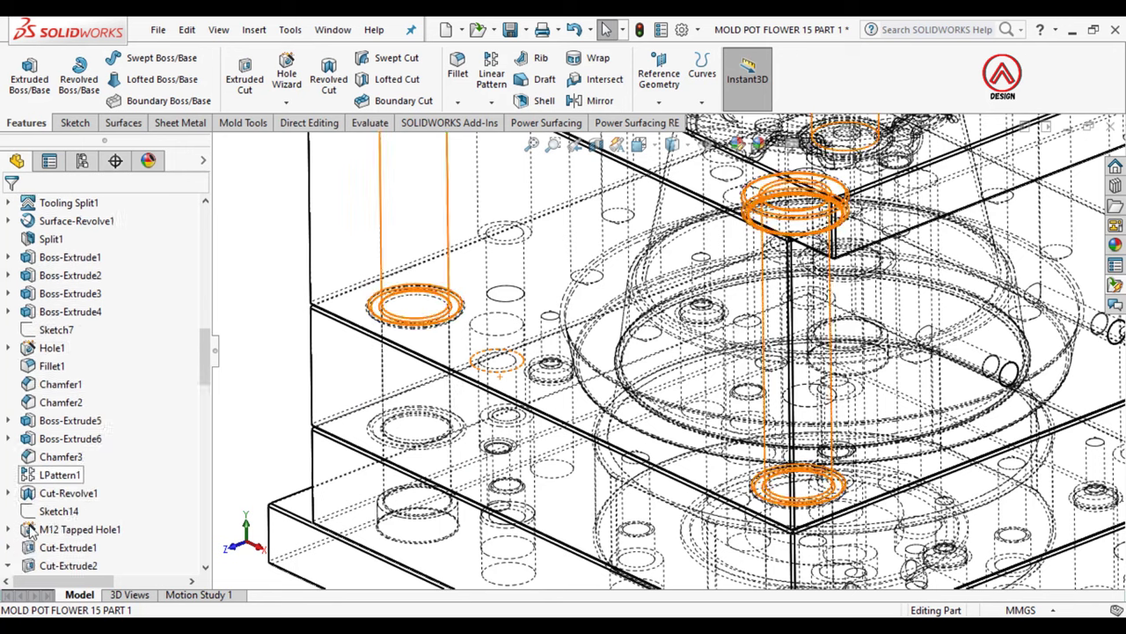
scroll(58, 469, "down", 3)
left_click(78, 420)
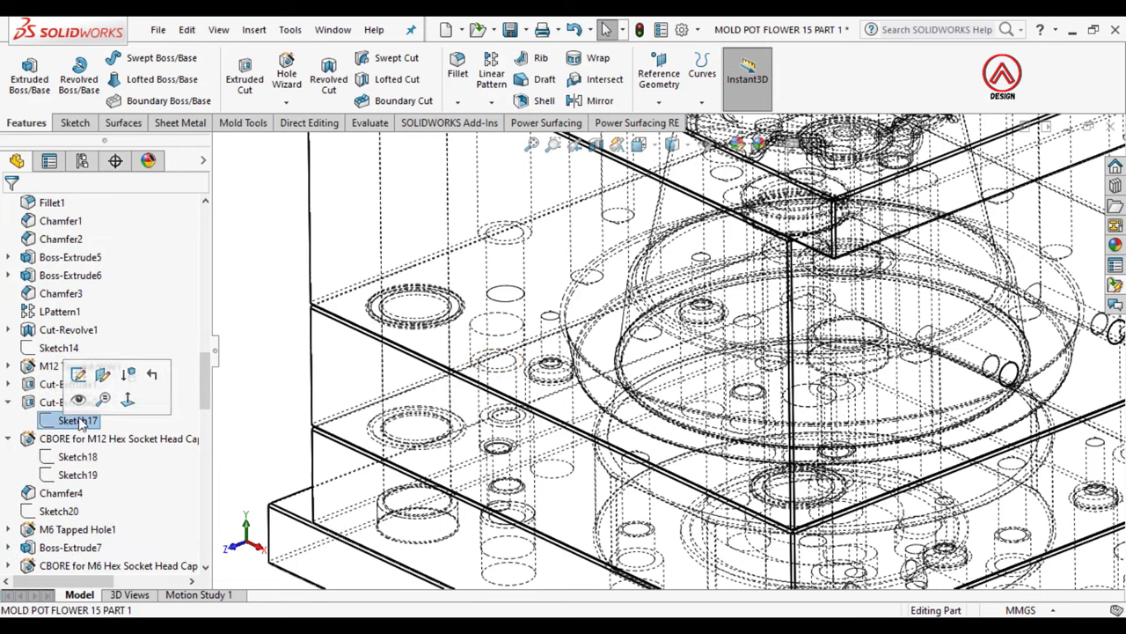
key("f")
scroll(490, 301, "down", 2)
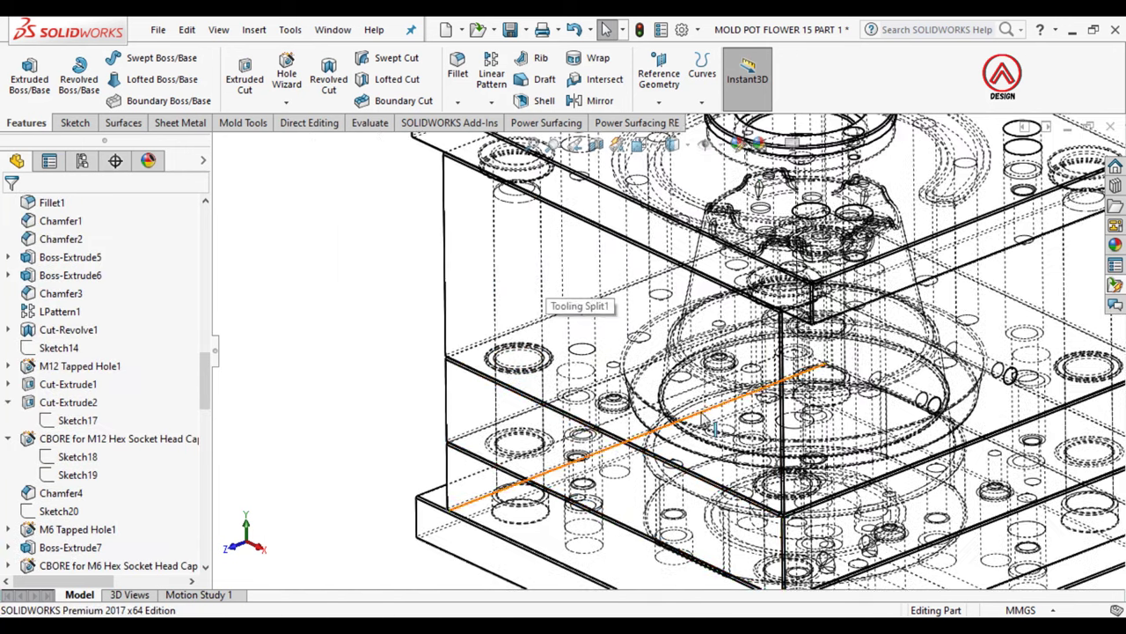
scroll(716, 428, "up", 2)
scroll(70, 475, "down", 3)
scroll(680, 384, "down", 2)
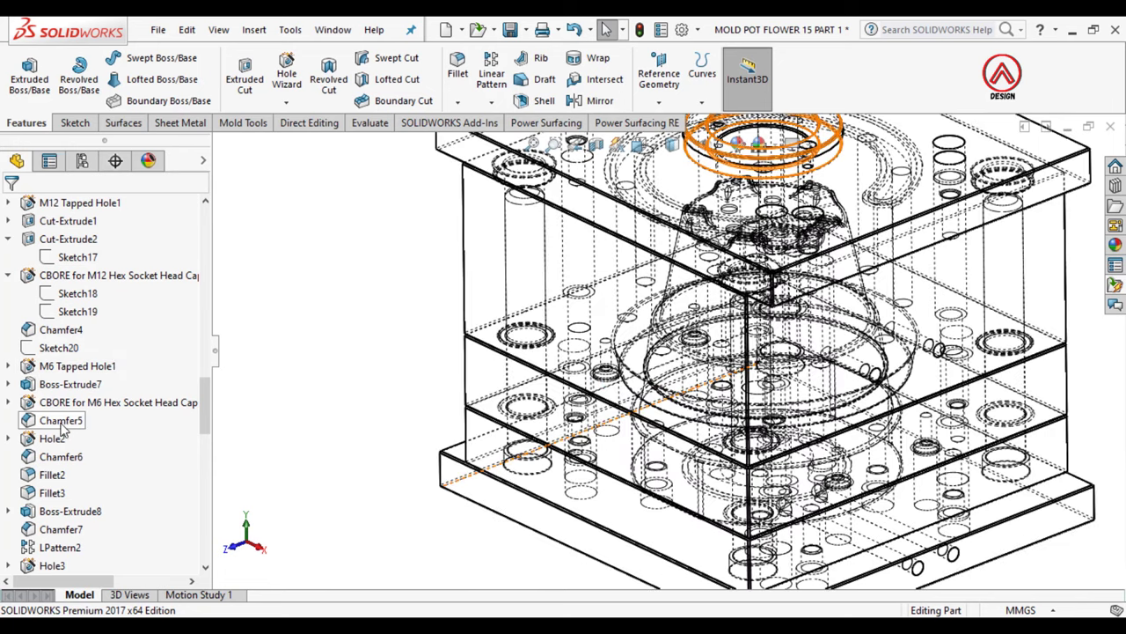
scroll(62, 413, "down", 4)
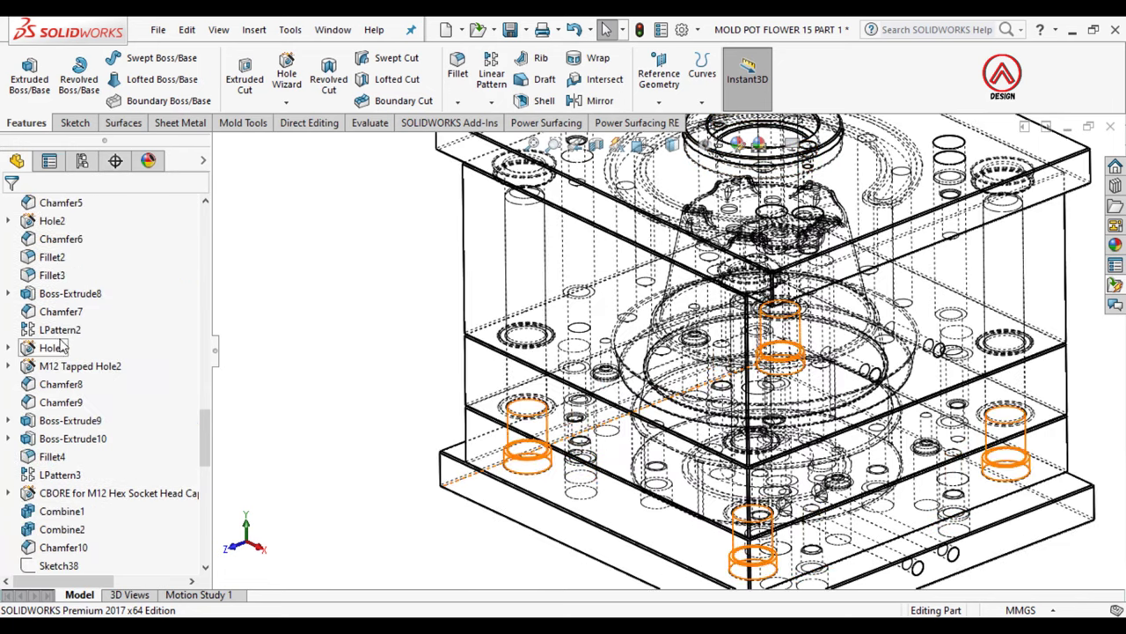
scroll(136, 473, "down", 4)
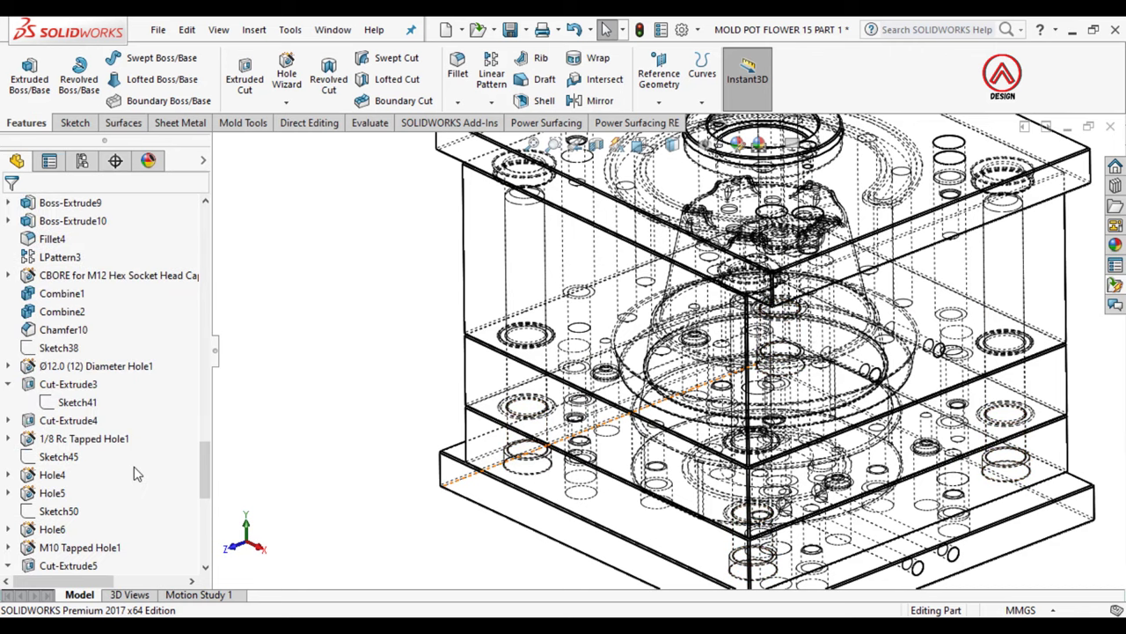
scroll(63, 506, "down", 2)
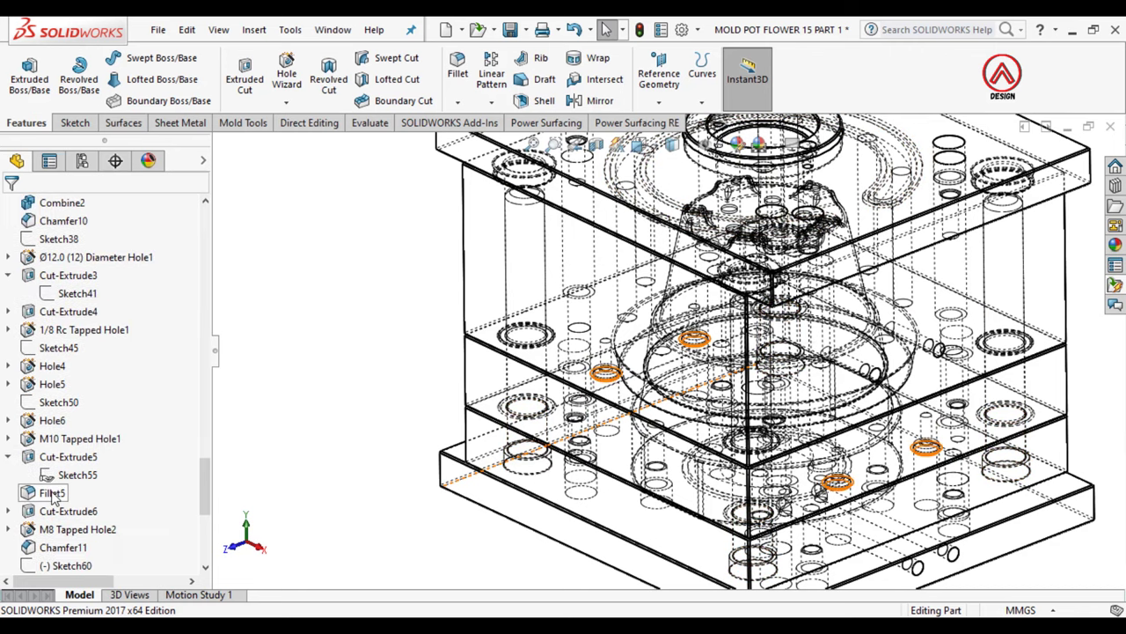
scroll(56, 488, "down", 1)
scroll(64, 483, "down", 3)
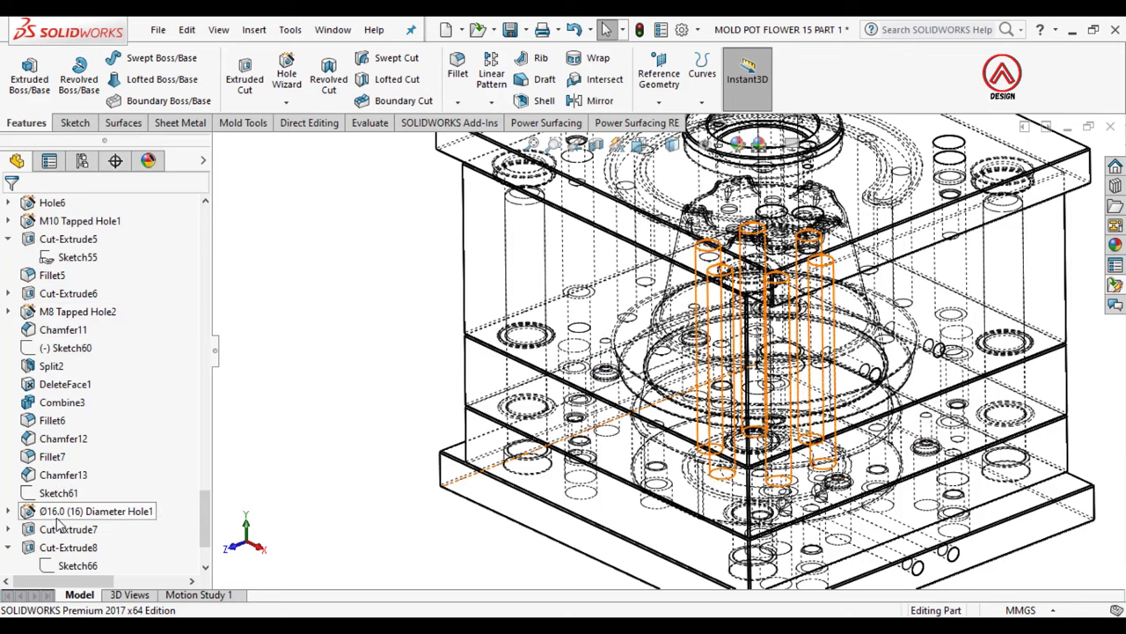
scroll(74, 499, "down", 2)
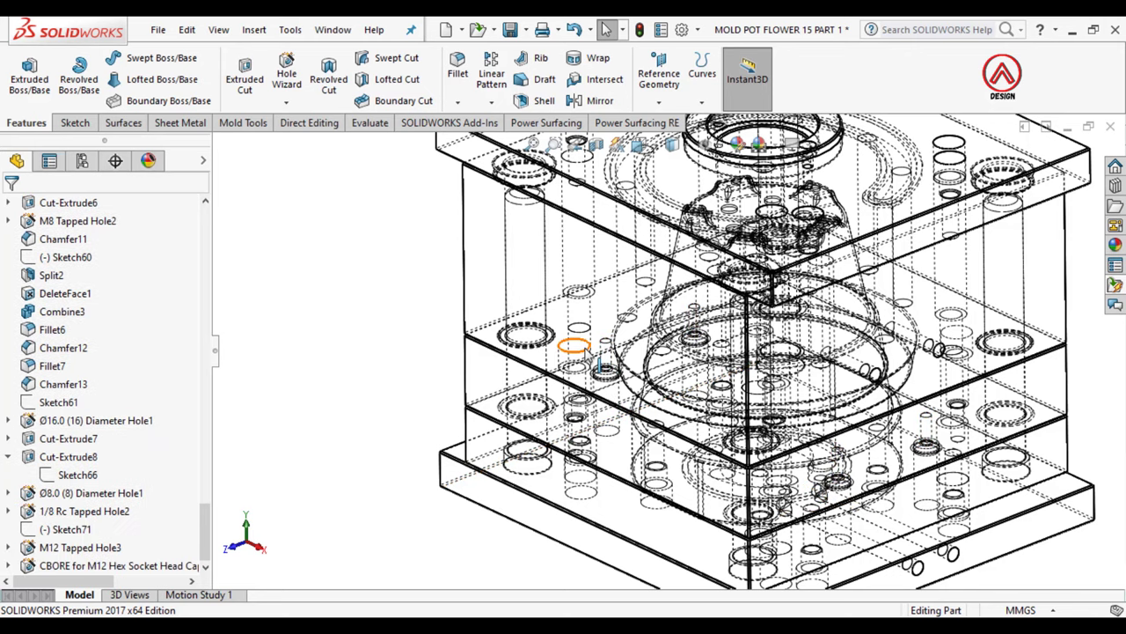
scroll(70, 364, "up", 1)
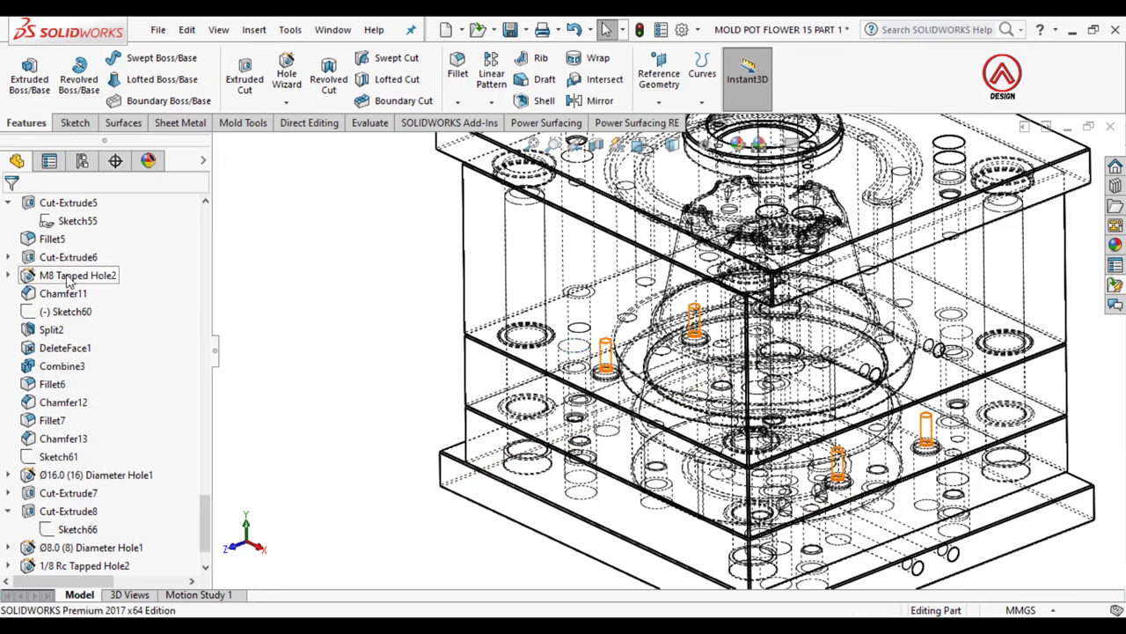
scroll(60, 265, "up", 2)
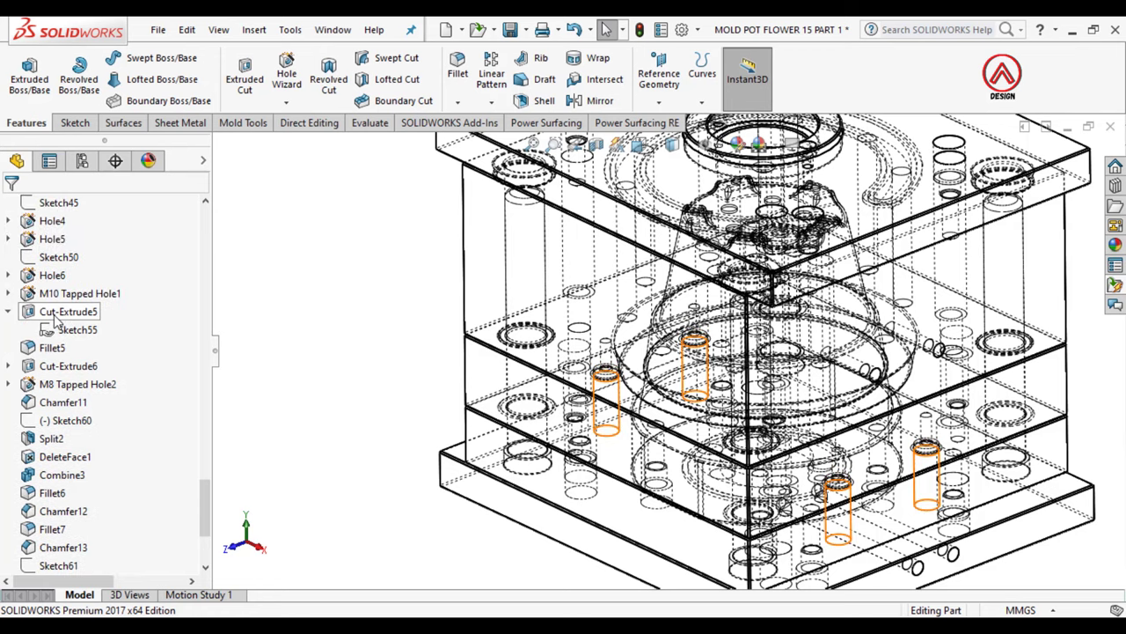
scroll(55, 299, "up", 1)
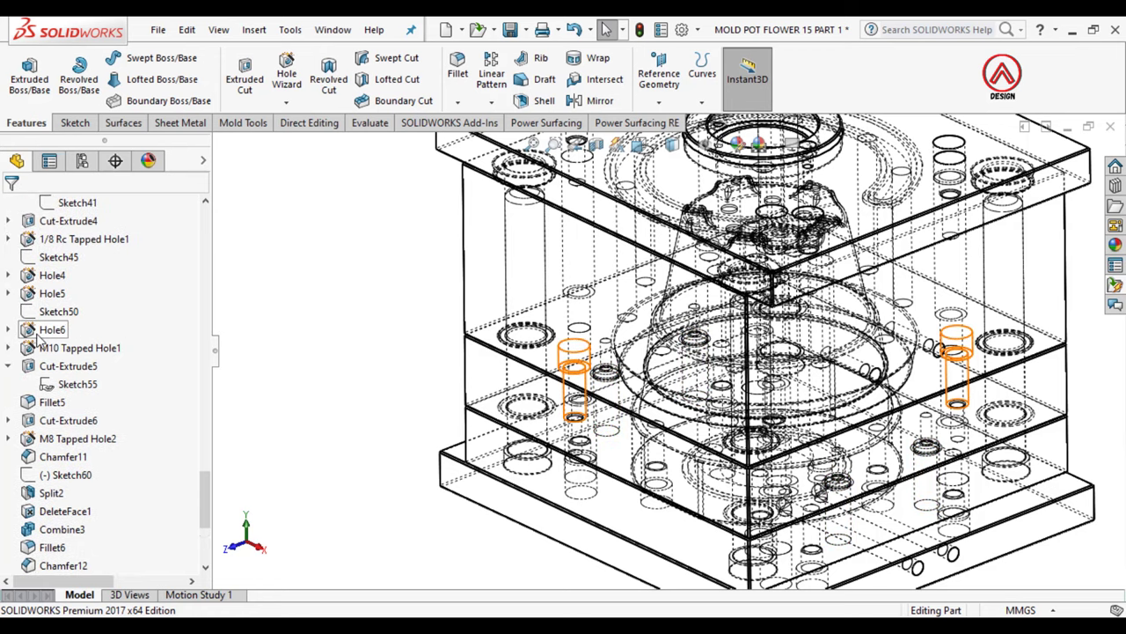
left_click(40, 331)
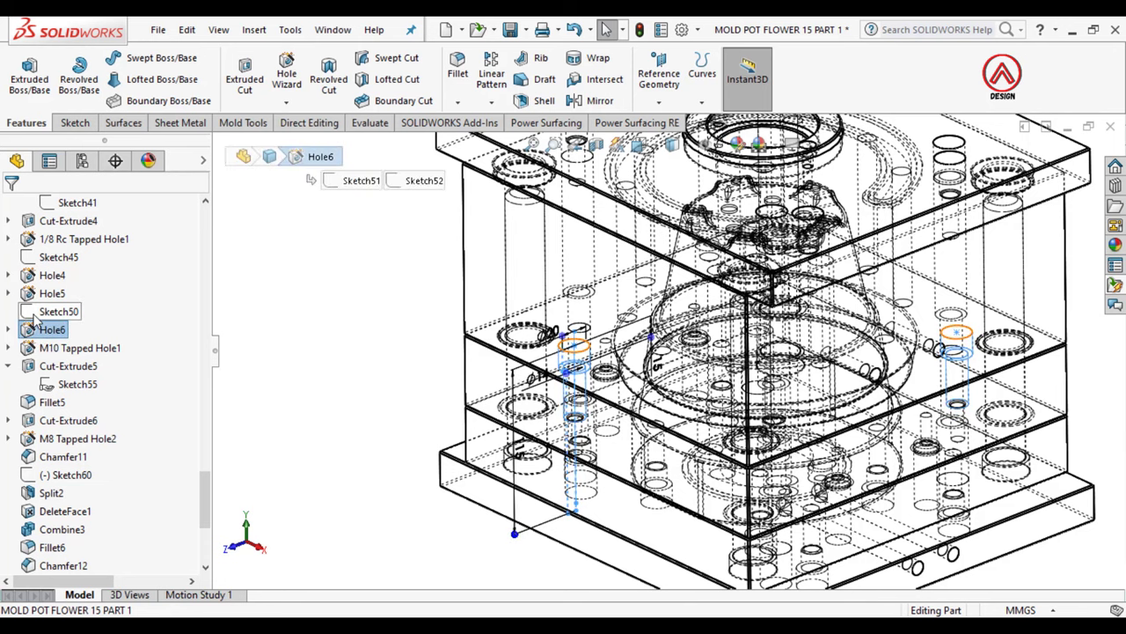
Step: Isolate the Tooling Split1 plate, shaded with edges, viewed straight from the bottom
left_click(490, 288)
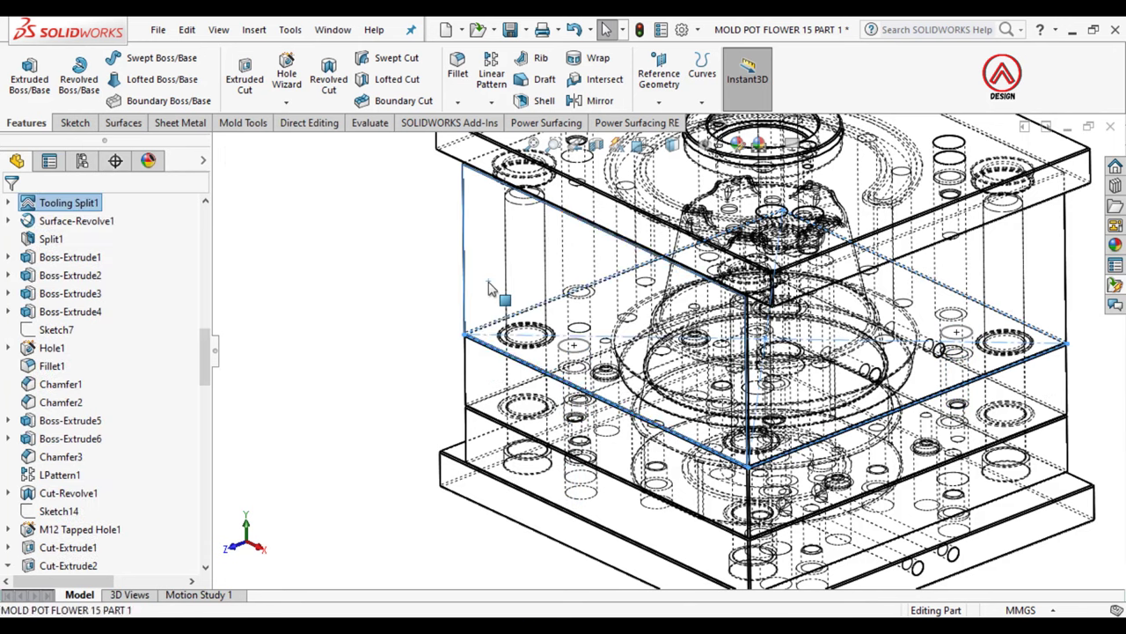
right_click(491, 288)
left_click(528, 572)
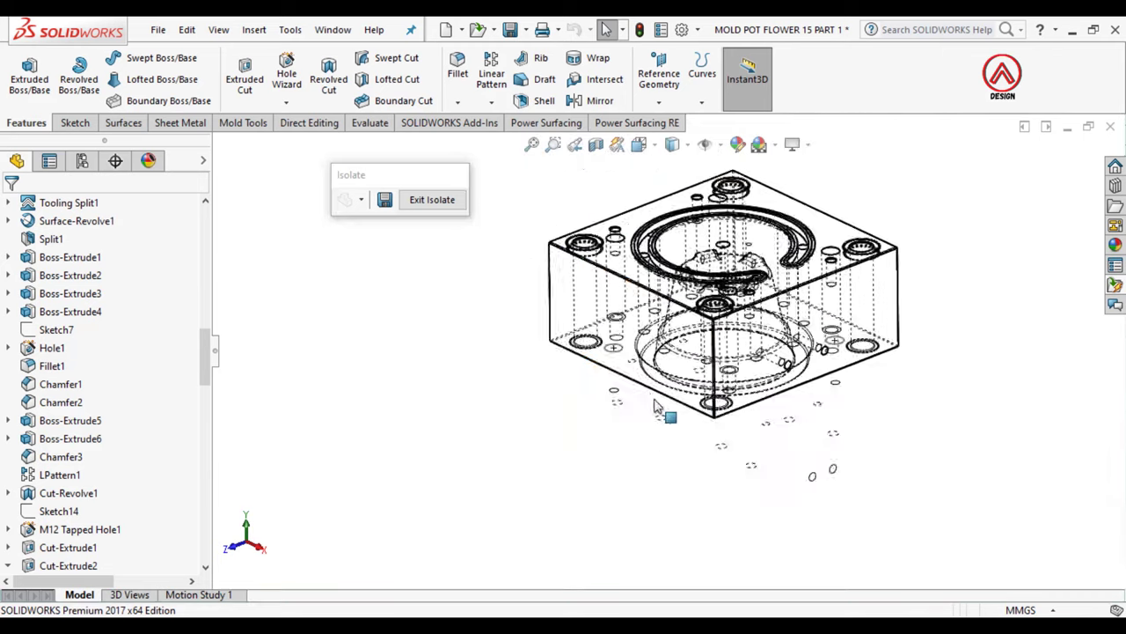
left_click(672, 143)
left_click(668, 249)
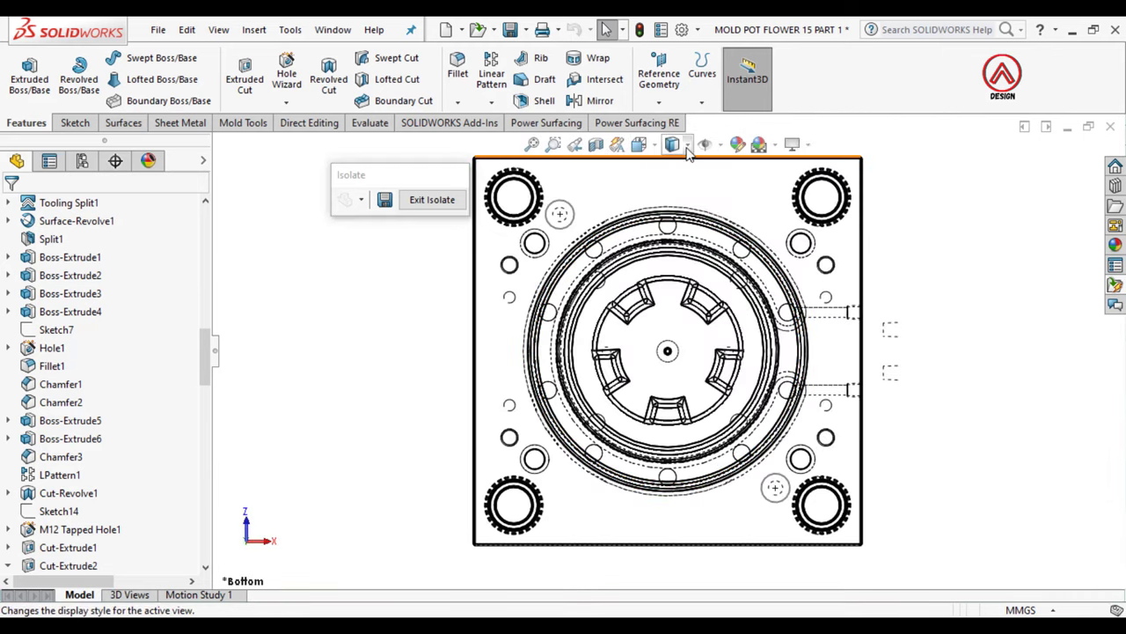
left_click(688, 149)
left_click(674, 169)
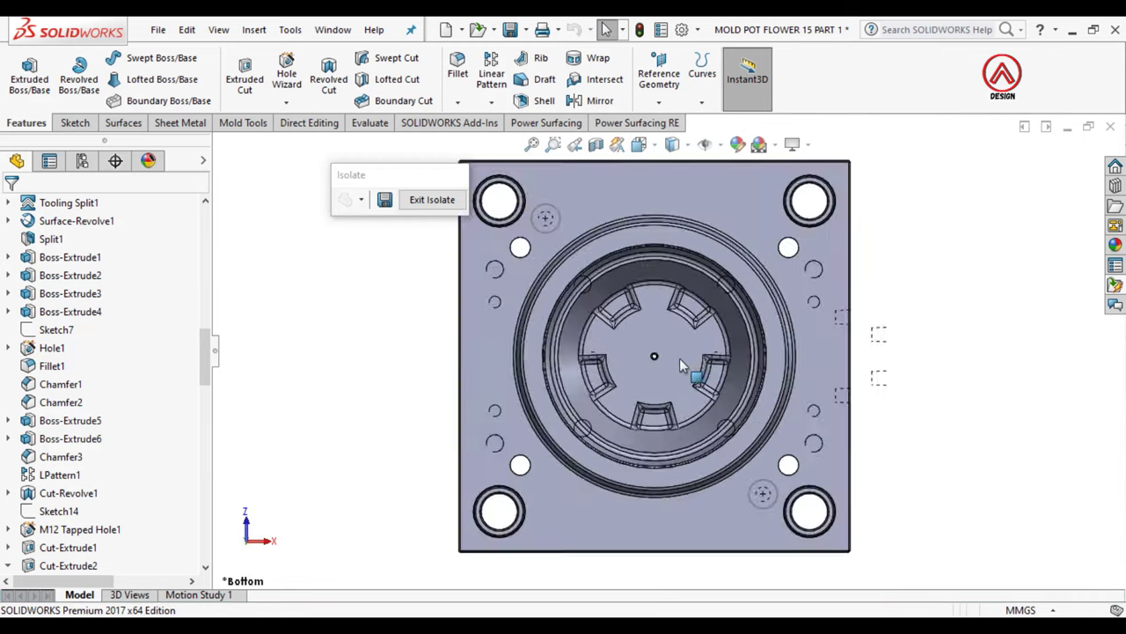
middle_click_drag(680, 365, 634, 326)
left_click(639, 143)
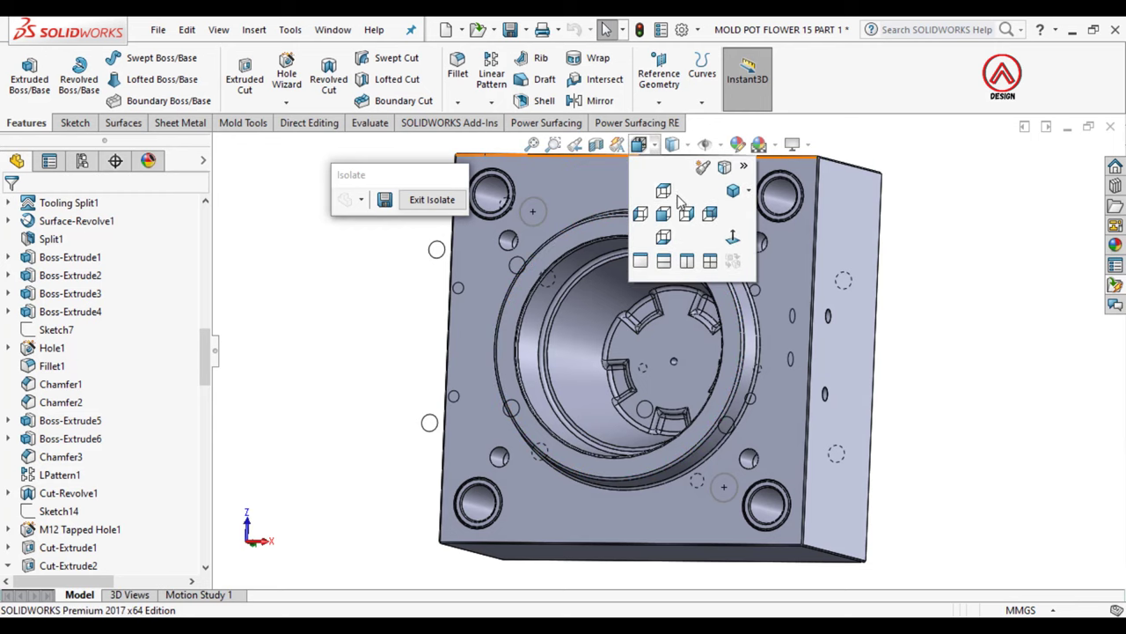
left_click(665, 191)
left_click(639, 143)
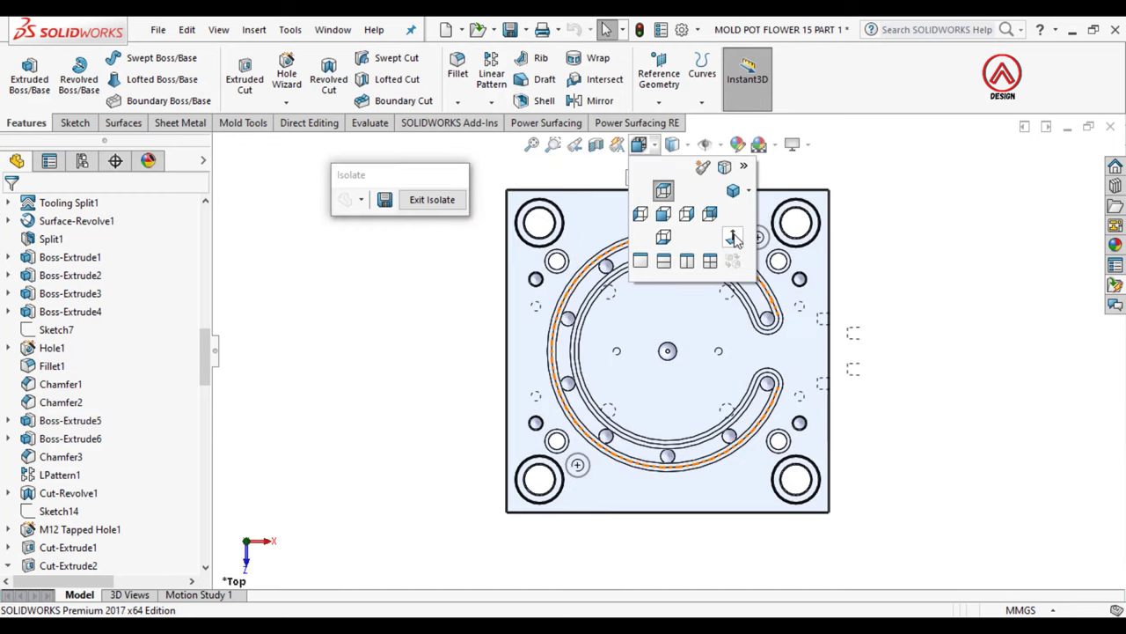
left_click(663, 237)
Step: Start a Hole Wizard hole on Tooling Split1 using Drill sizes at Ø20.0
left_click(69, 203)
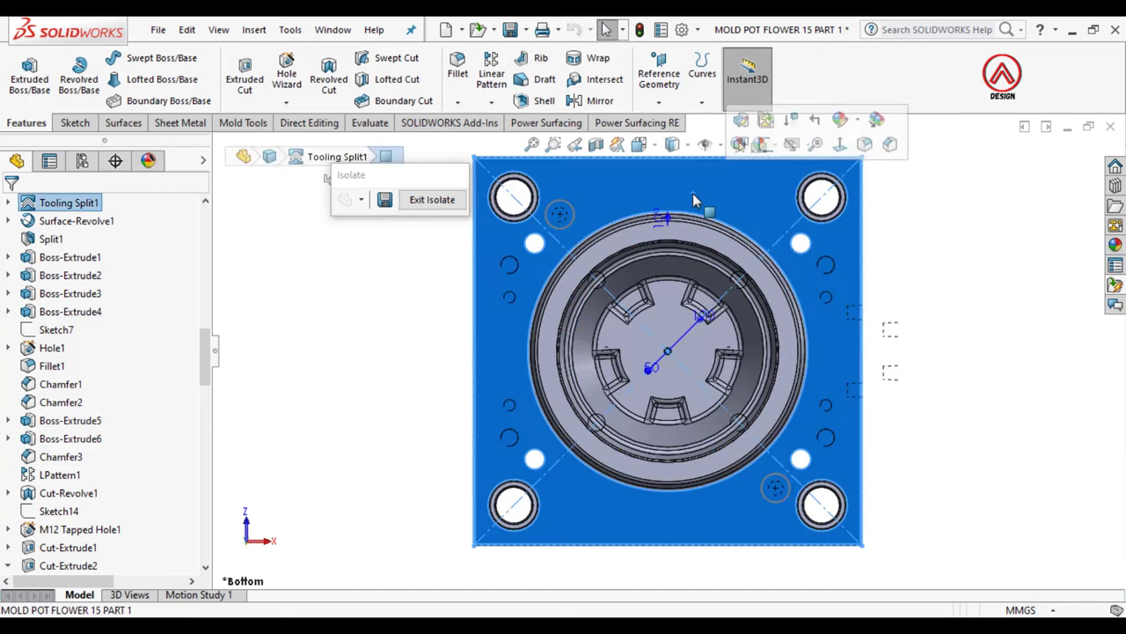
left_click(284, 87)
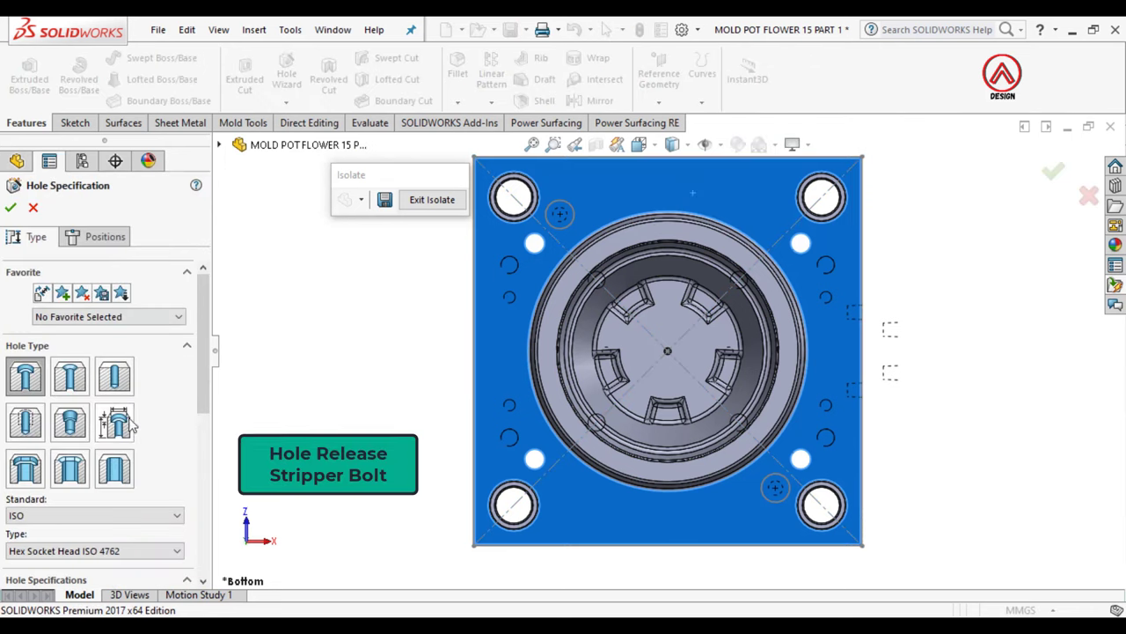
scroll(176, 387, "down", 5)
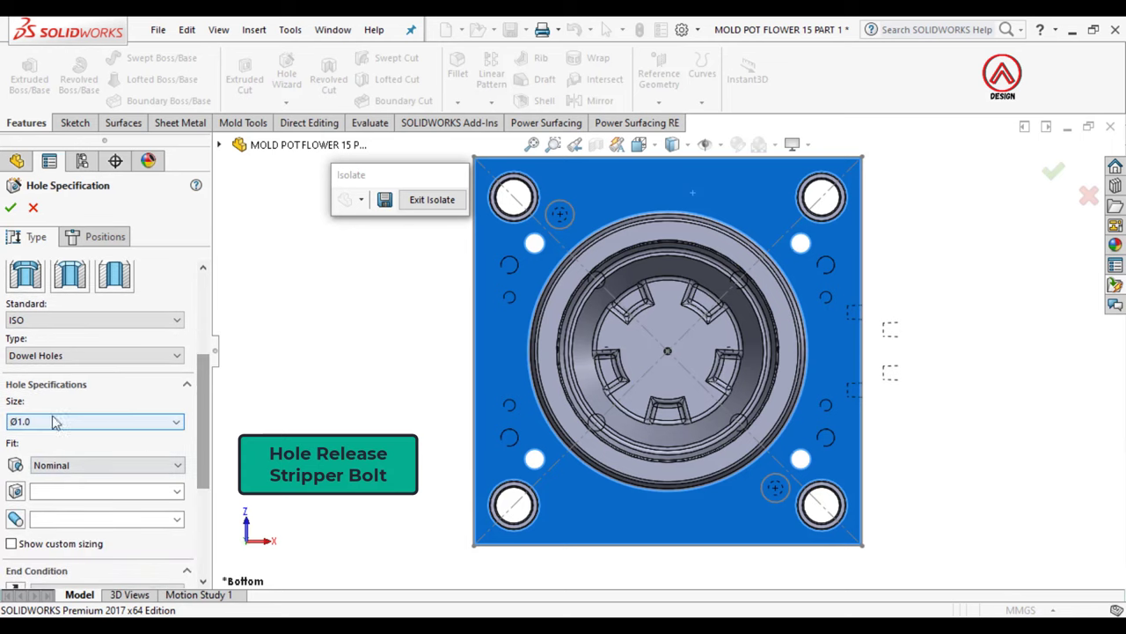
left_click(64, 422)
left_click(78, 355)
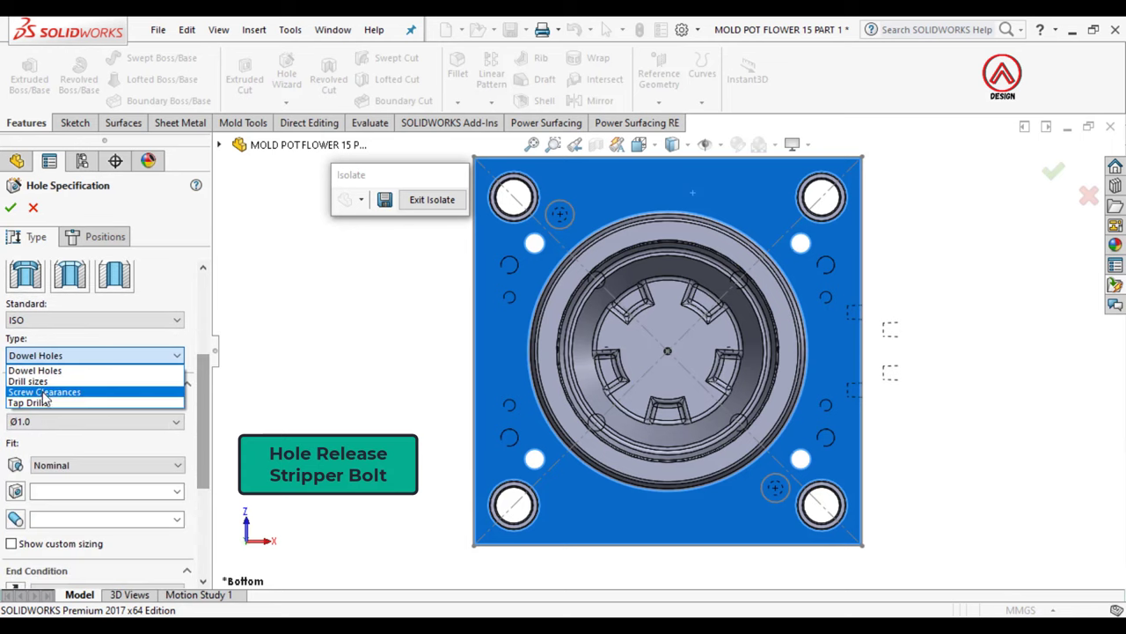
left_click(66, 381)
left_click(55, 423)
scroll(88, 519, "down", 5)
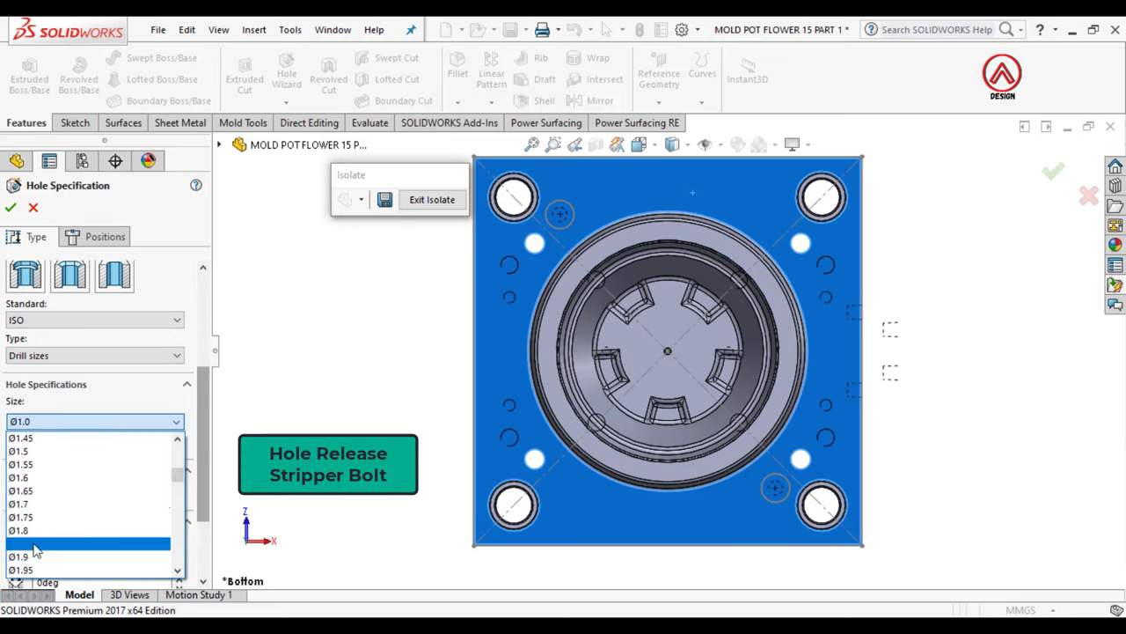
scroll(88, 519, "down", 5)
scroll(132, 515, "down", 5)
left_click_drag(182, 505, 175, 562)
scroll(48, 541, "down", 2)
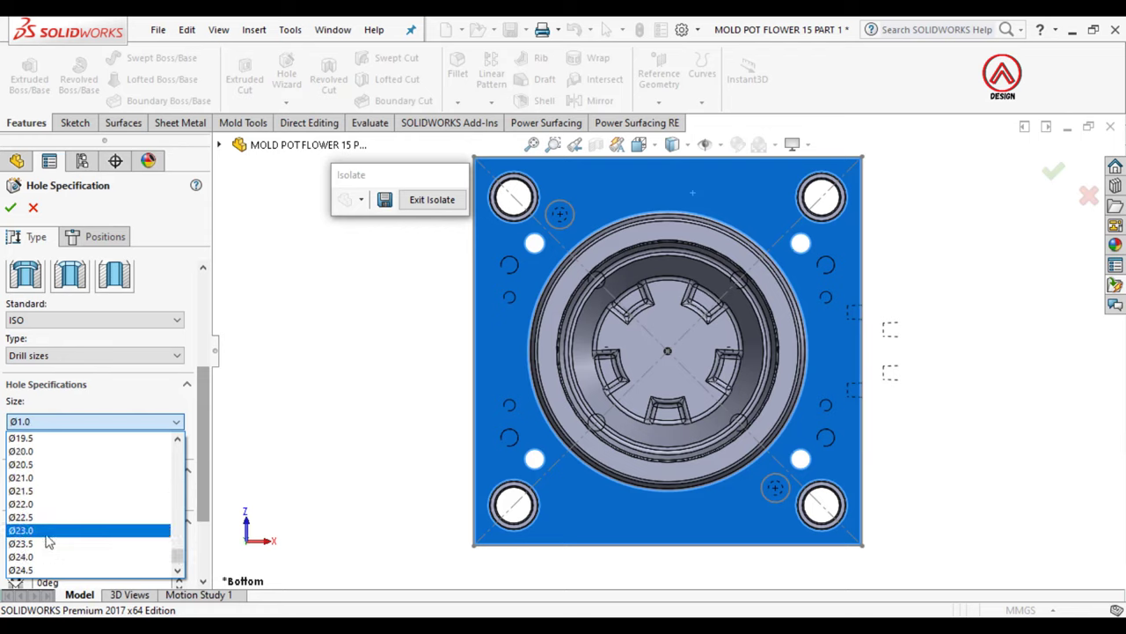
scroll(48, 539, "up", 1)
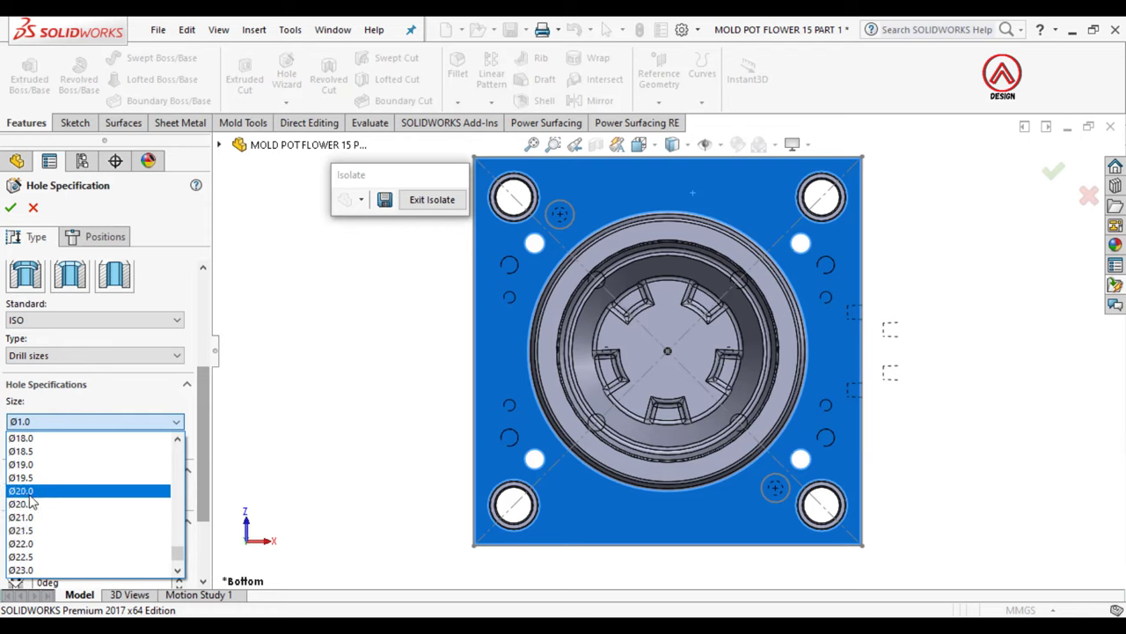
left_click(30, 495)
scroll(200, 482, "down", 2)
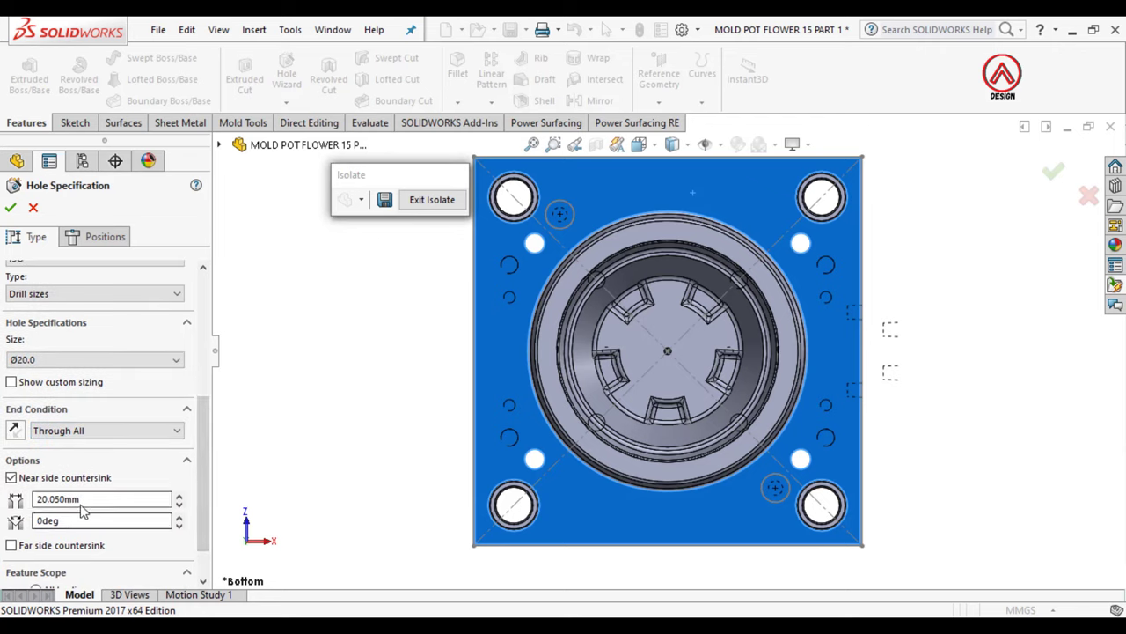
Step: Make the hole blind, 90 mm deep, centred on the bottom face, and confirm it
left_click(72, 431)
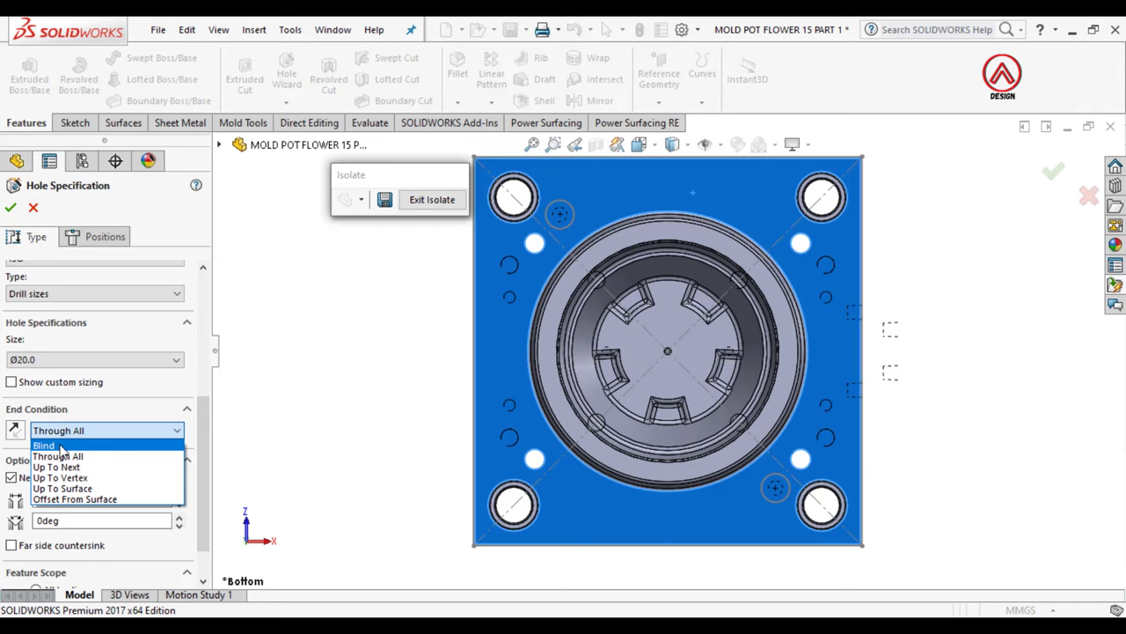
left_click(44, 446)
type("90")
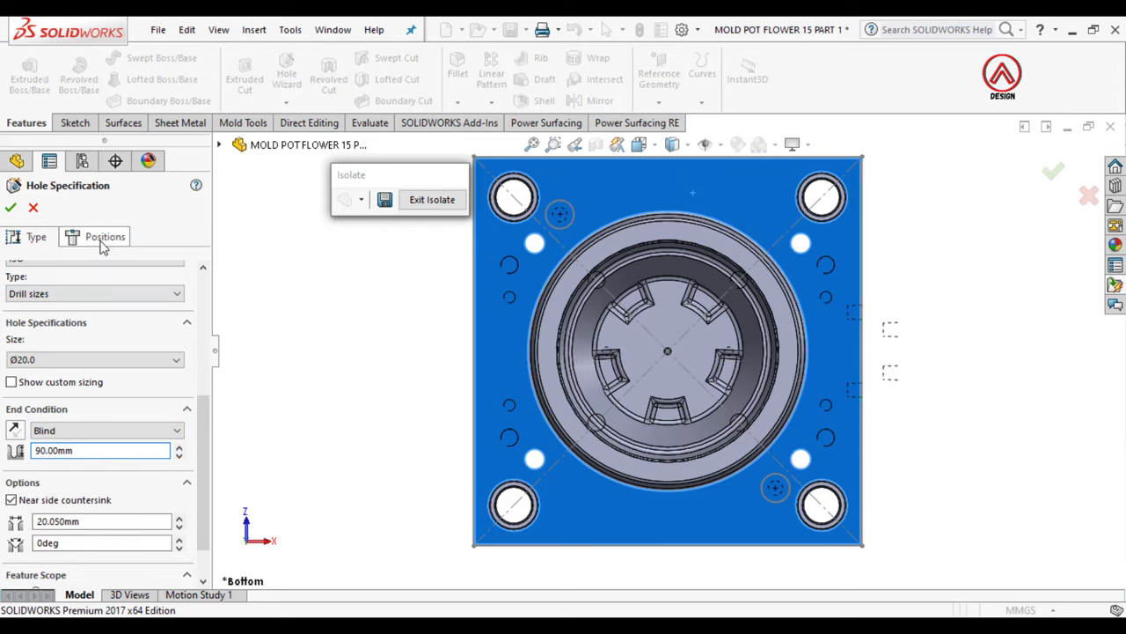
left_click(102, 239)
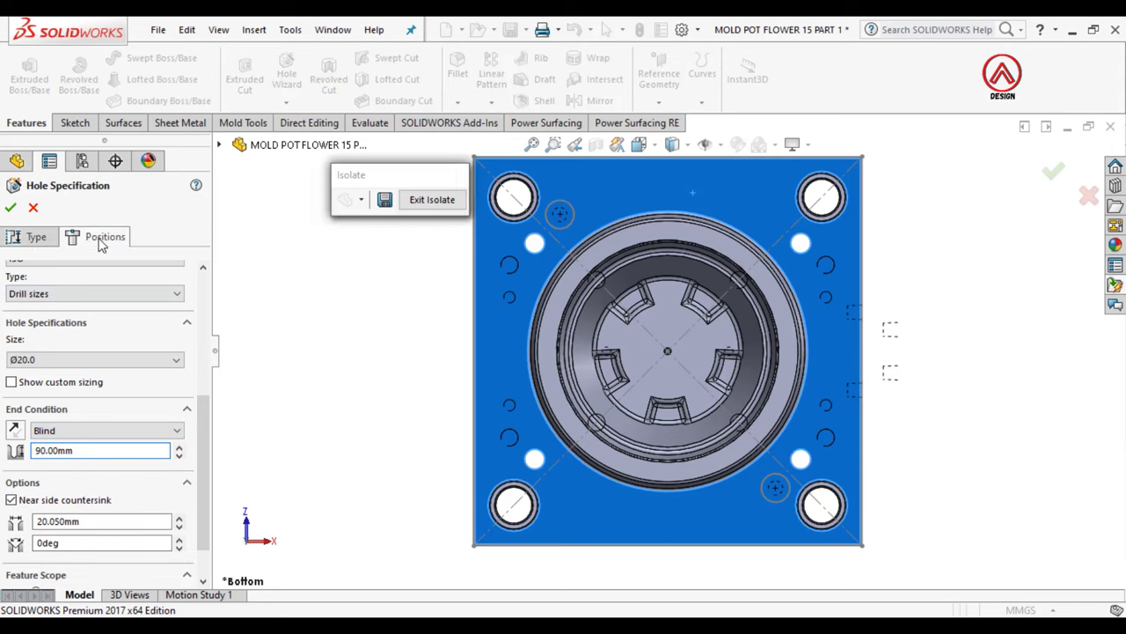
left_click(561, 214)
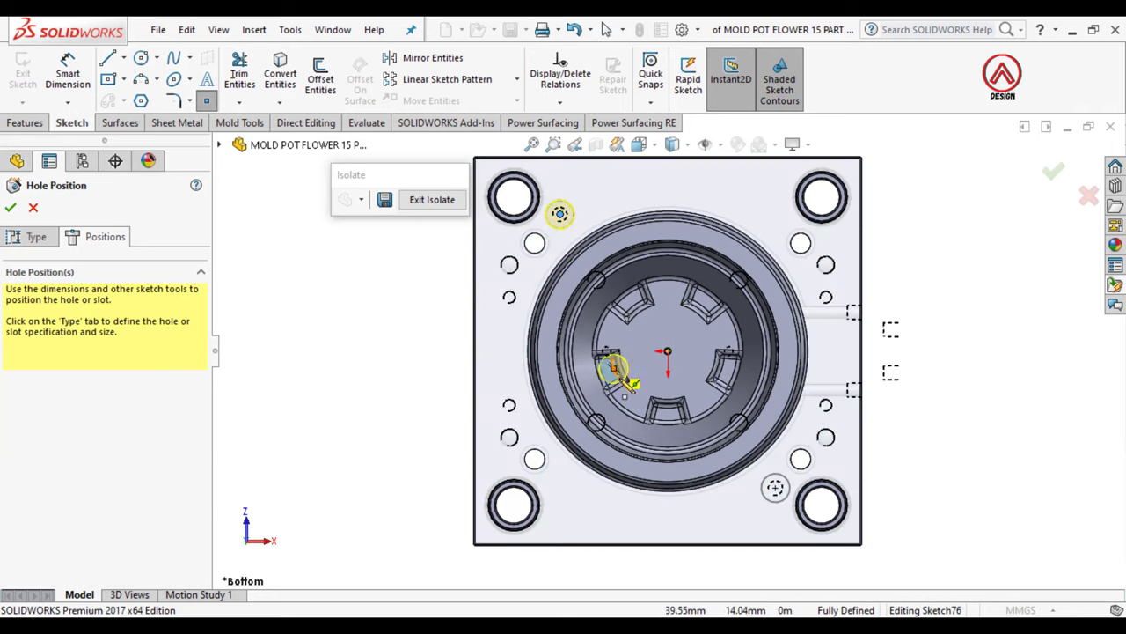
middle_click_drag(666, 490, 458, 379)
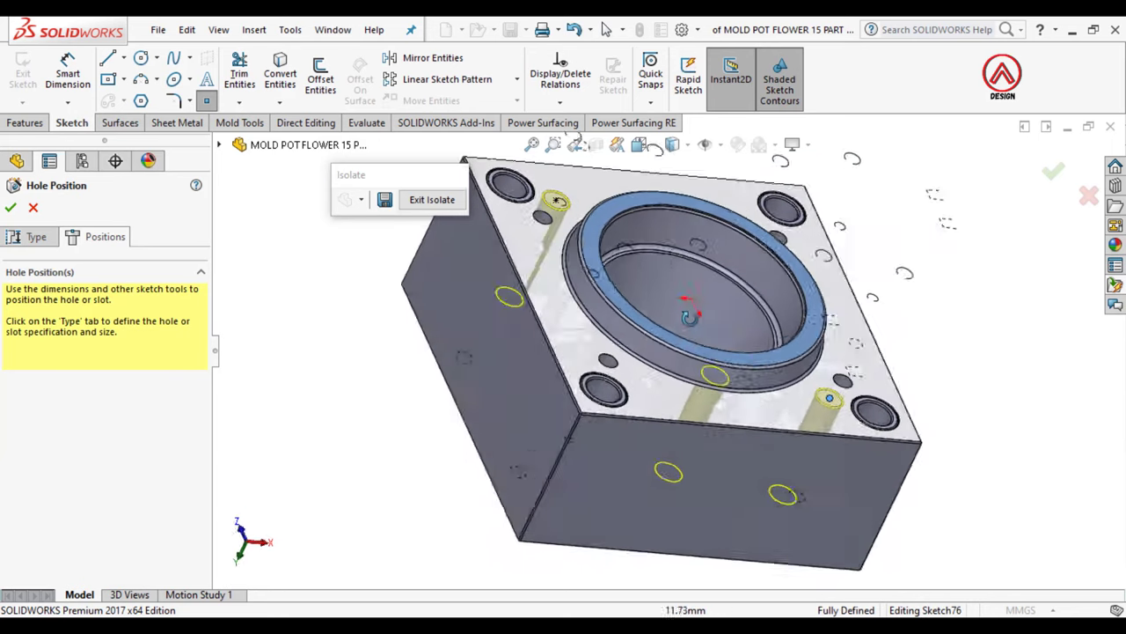
left_click(11, 208)
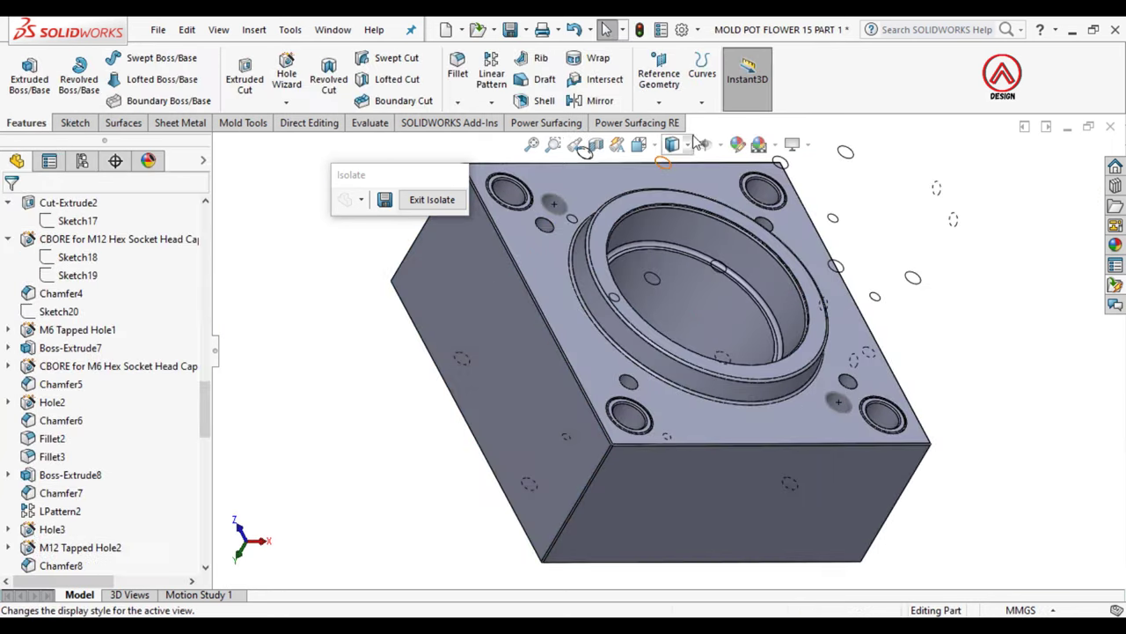
Step: Inspect the new hole with hidden lines visible and hide the leftover Sketch50
left_click(674, 144)
left_click(674, 238)
middle_click_drag(678, 253, 572, 360)
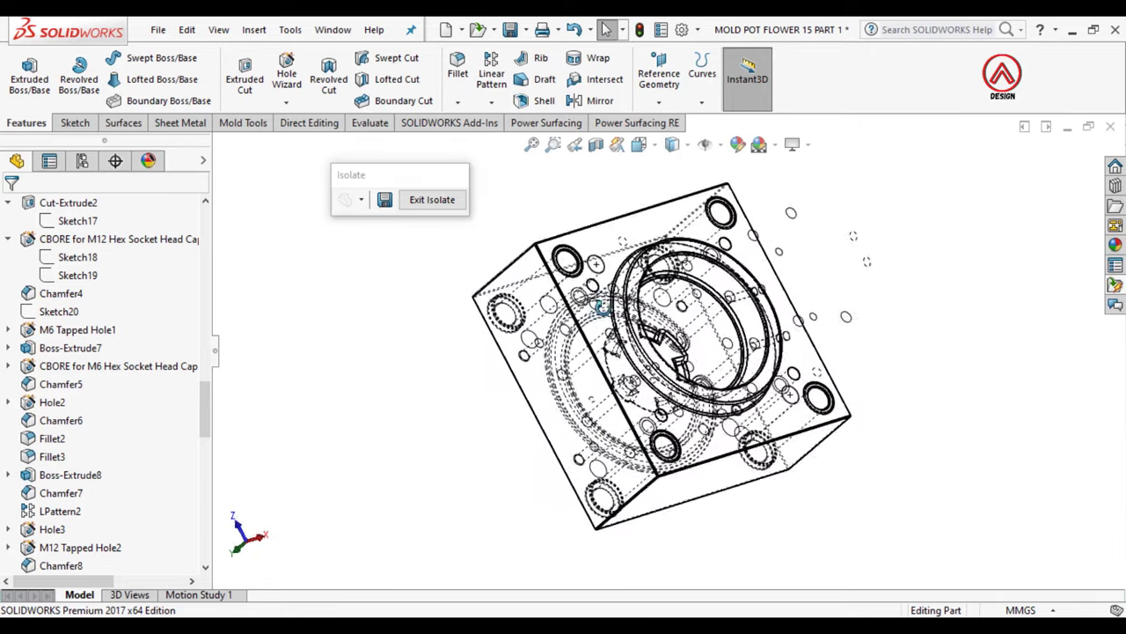
scroll(572, 361, "down", 3)
scroll(571, 372, "down", 2)
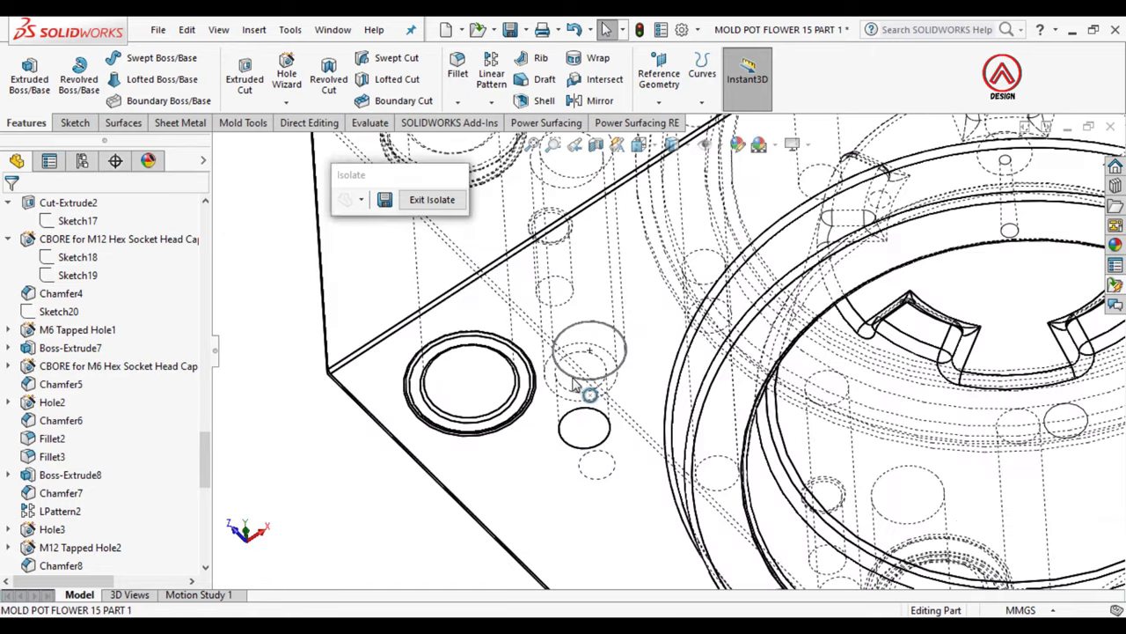
left_click(612, 374)
left_click(646, 338)
Step: Exit isolation so the whole mold assembly is shown again
scroll(646, 339, "up", 3)
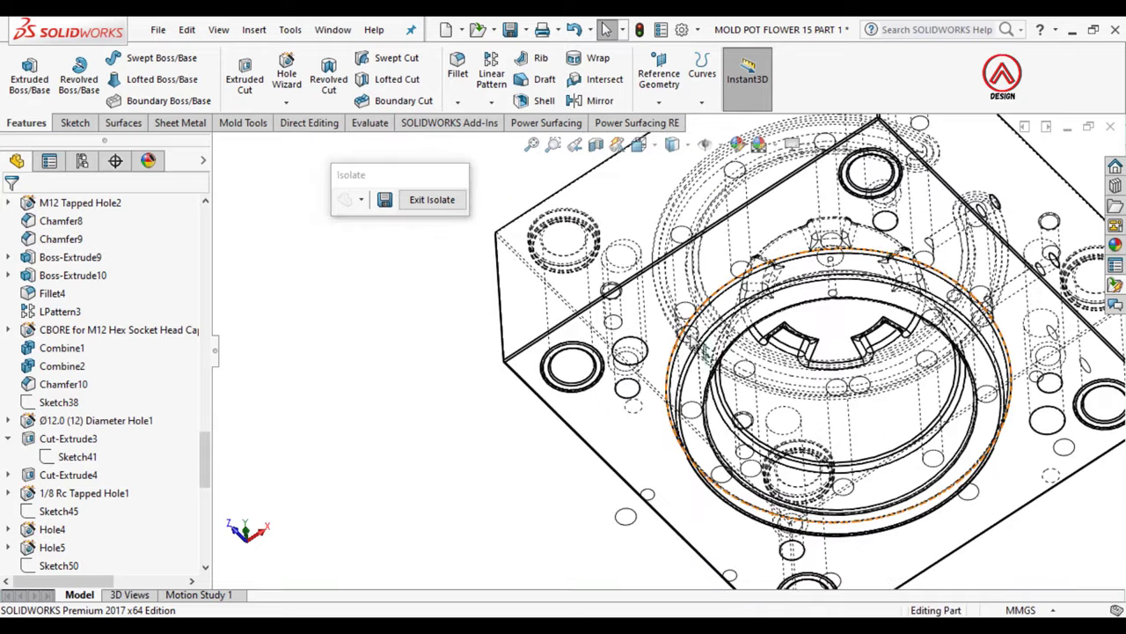
left_click(432, 200)
scroll(745, 478, "up", 5)
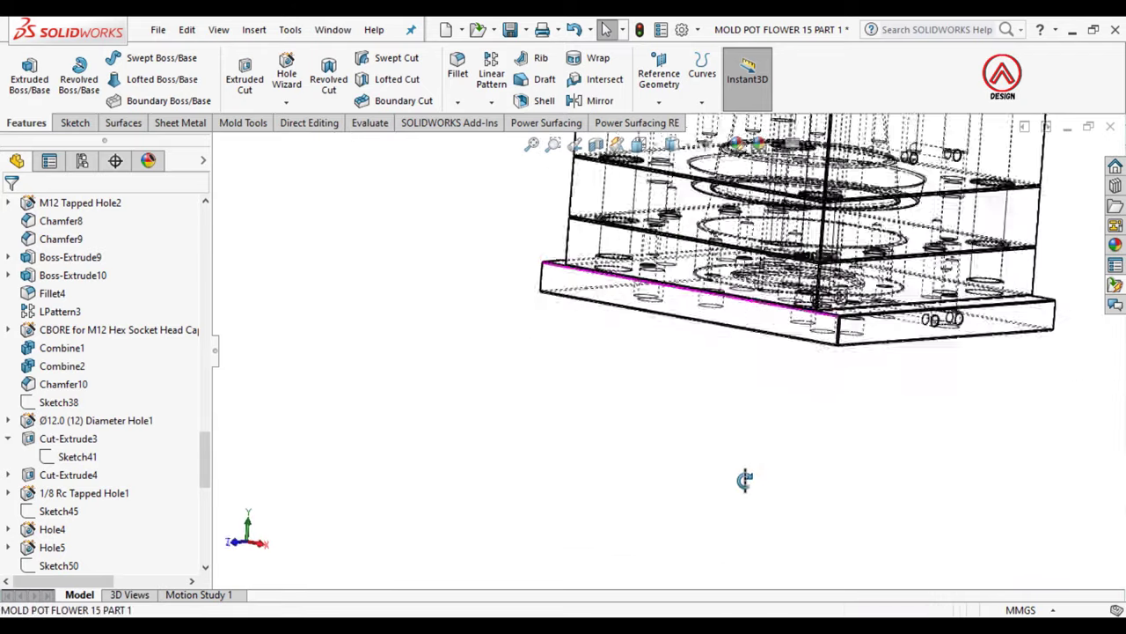
scroll(669, 275, "down", 5)
scroll(660, 299, "down", 2)
scroll(651, 312, "down", 1)
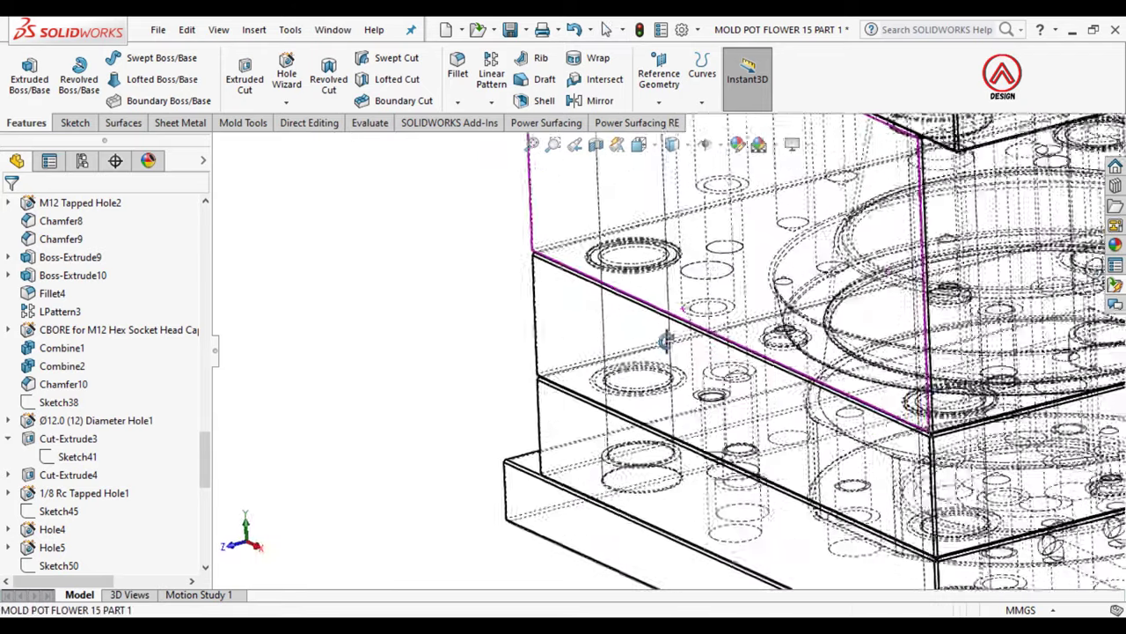
scroll(648, 318, "up", 1)
scroll(648, 318, "up", 1)
scroll(649, 318, "up", 1)
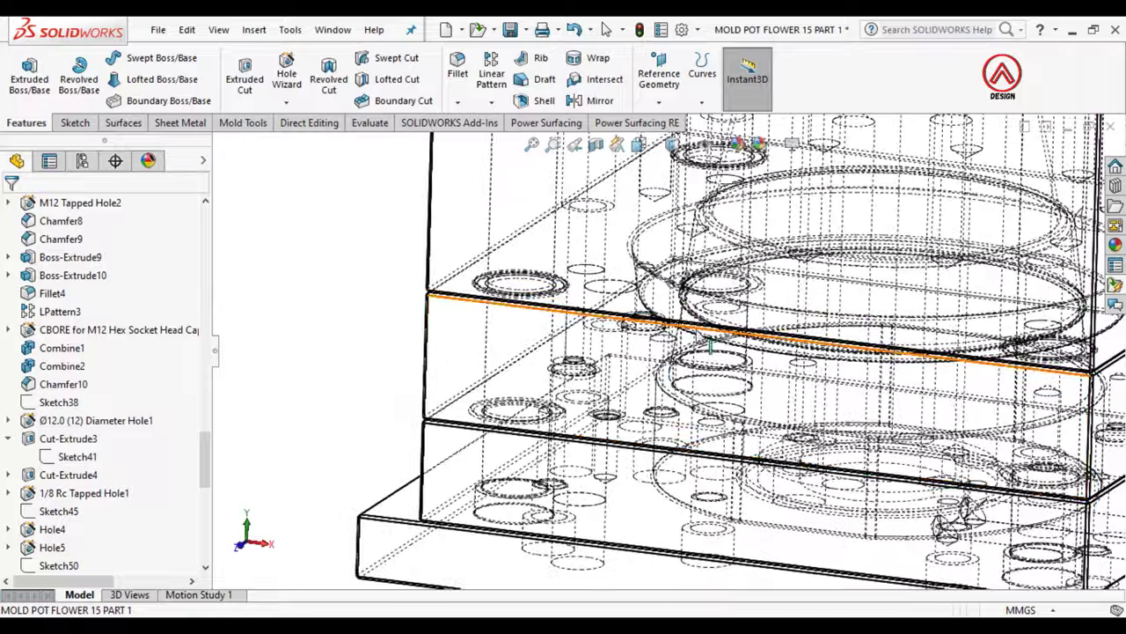
scroll(648, 319, "up", 3)
scroll(660, 264, "down", 2)
scroll(660, 264, "down", 3)
scroll(660, 220, "up", 4)
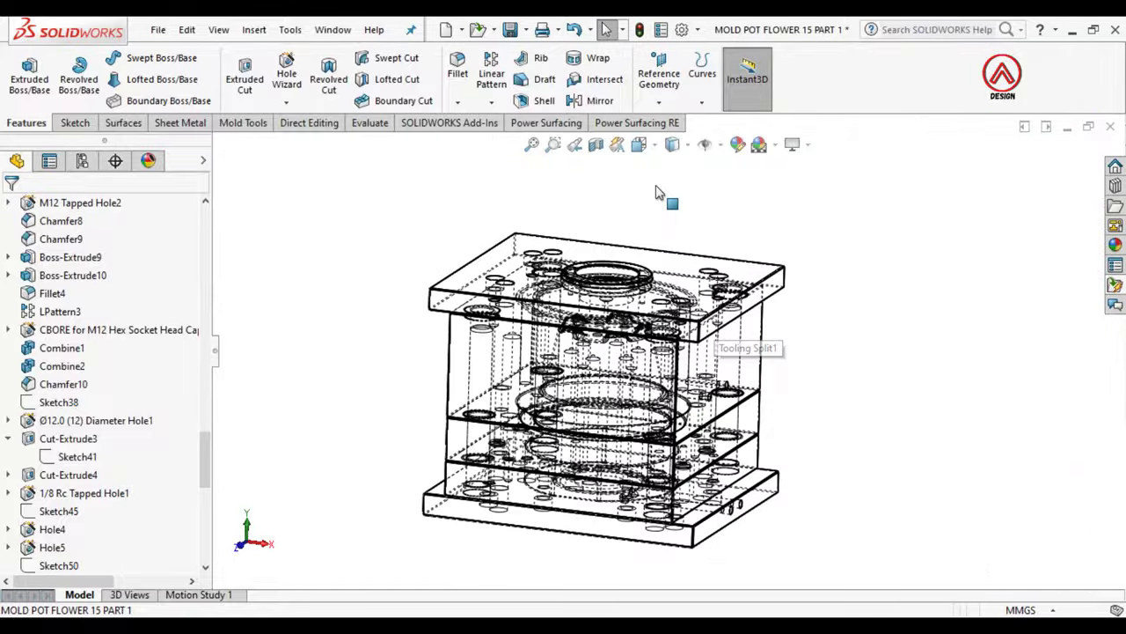
Step: Inspect the full mold in wireframe, then return it to shaded with edges
left_click(673, 146)
scroll(742, 383, "up", 2)
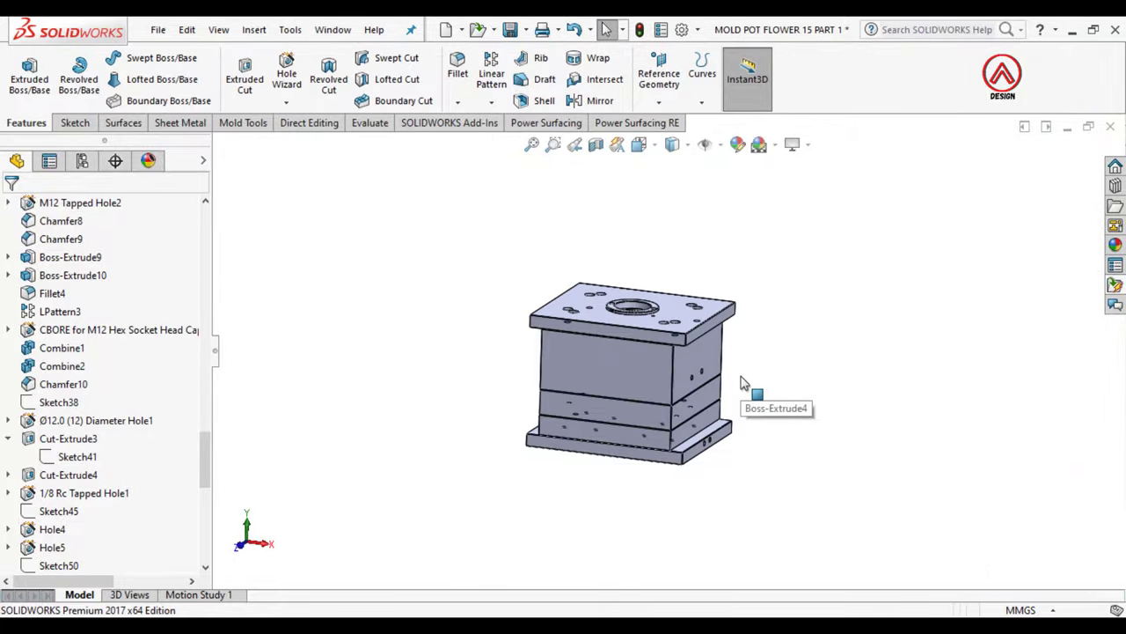
scroll(739, 413, "up", 2)
scroll(654, 478, "down", 2)
scroll(669, 396, "up", 2)
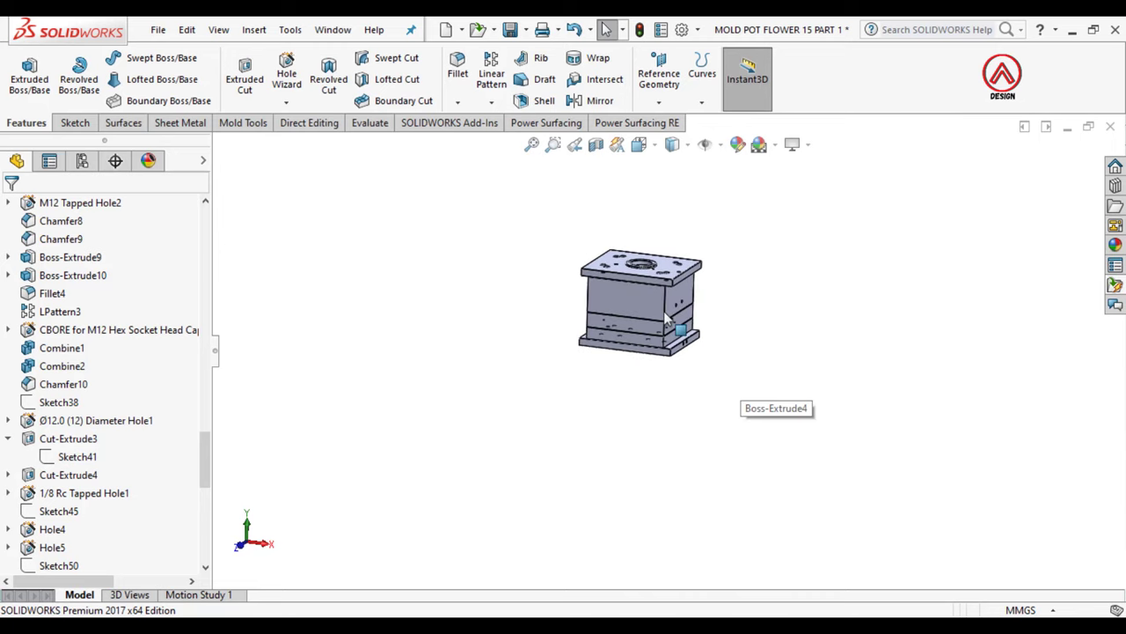
scroll(695, 284, "down", 3)
middle_click_drag(695, 284, 651, 176)
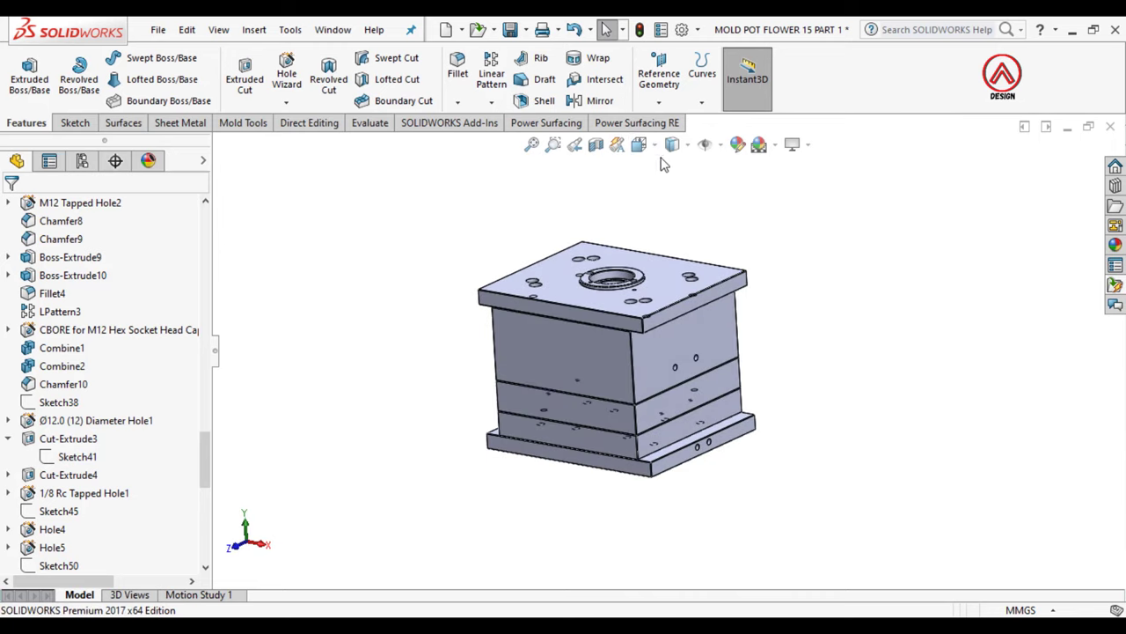
left_click(681, 249)
mouse_move(692, 274)
middle_mouse_down()
mouse_move(666, 239)
mouse_move(612, 234)
mouse_move(598, 188)
mouse_move(645, 204)
middle_mouse_up()
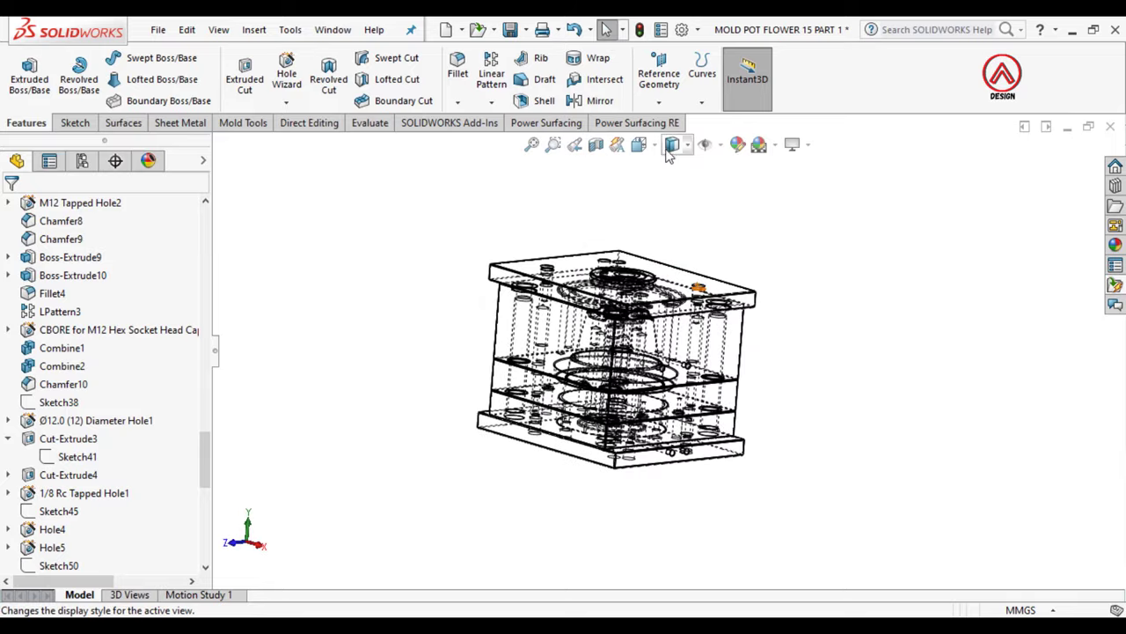
left_click(669, 154)
left_click(676, 175)
mouse_move(726, 247)
middle_mouse_down()
mouse_move(661, 371)
mouse_move(670, 297)
mouse_move(616, 277)
mouse_move(661, 308)
middle_mouse_up()
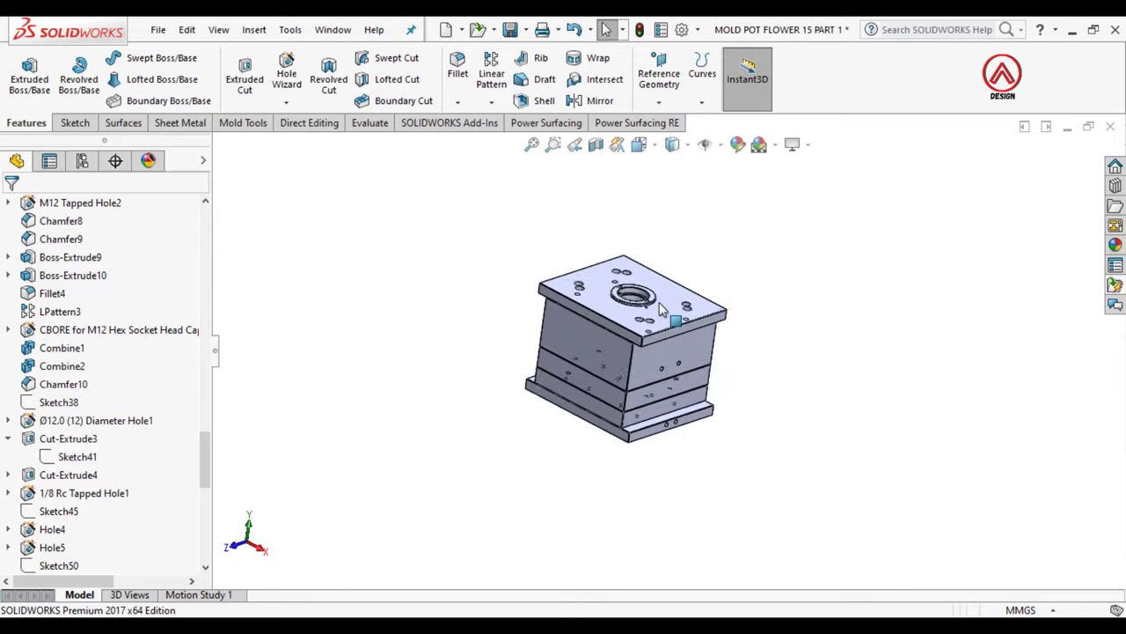
Step: Save the MOLD POT FLOWER 15 PART 1 part and snap to isometric view
scroll(662, 308, "down", 2)
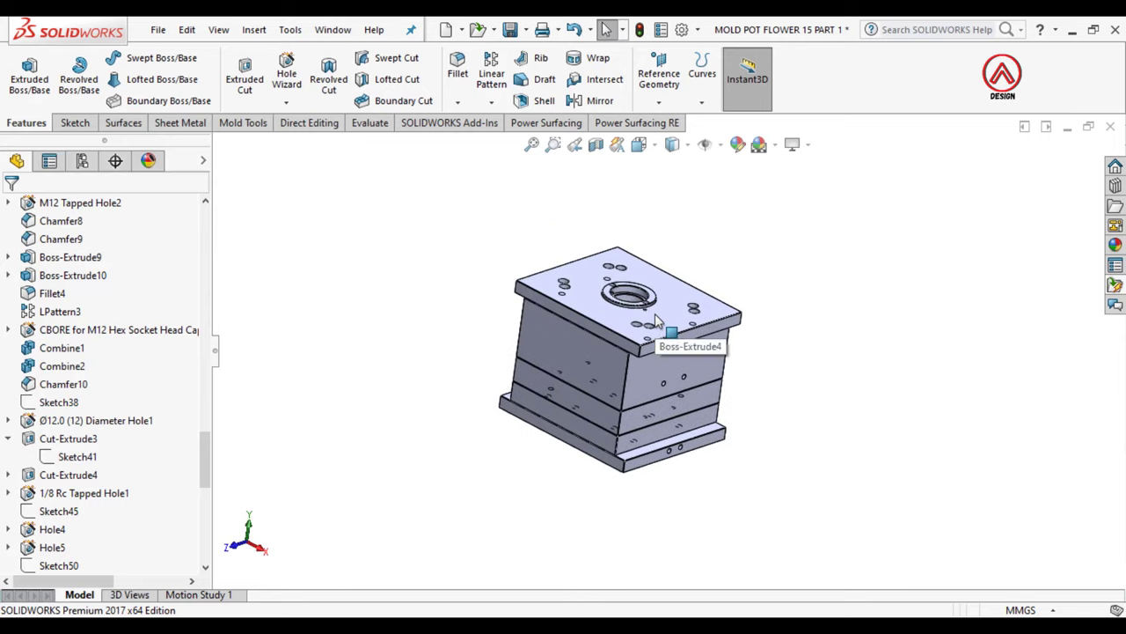
left_click(154, 33)
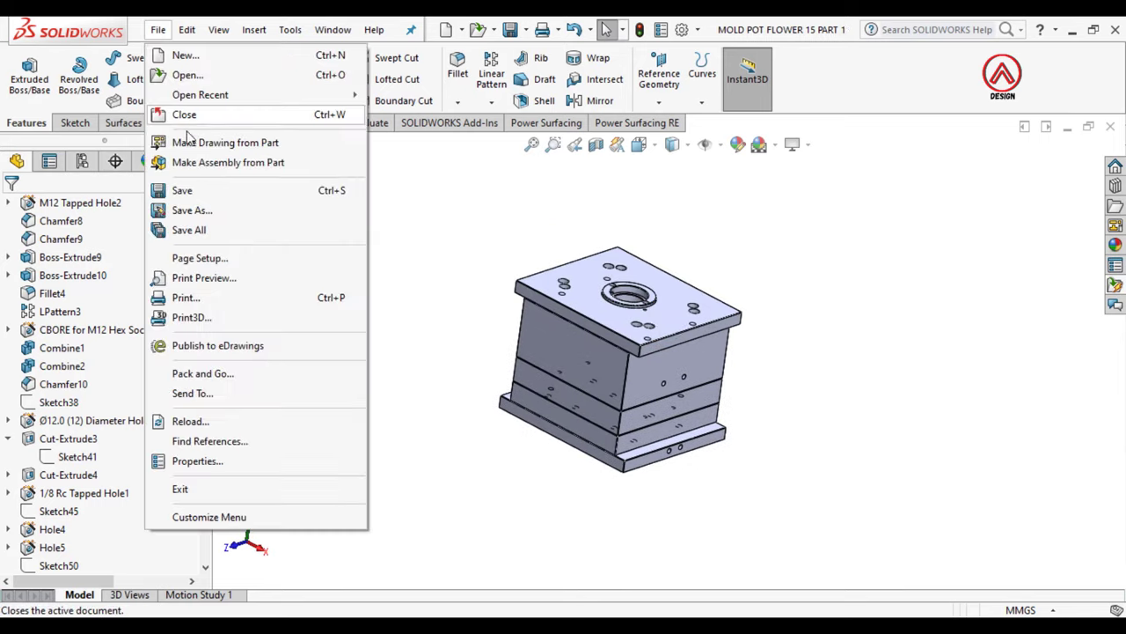
left_click(182, 186)
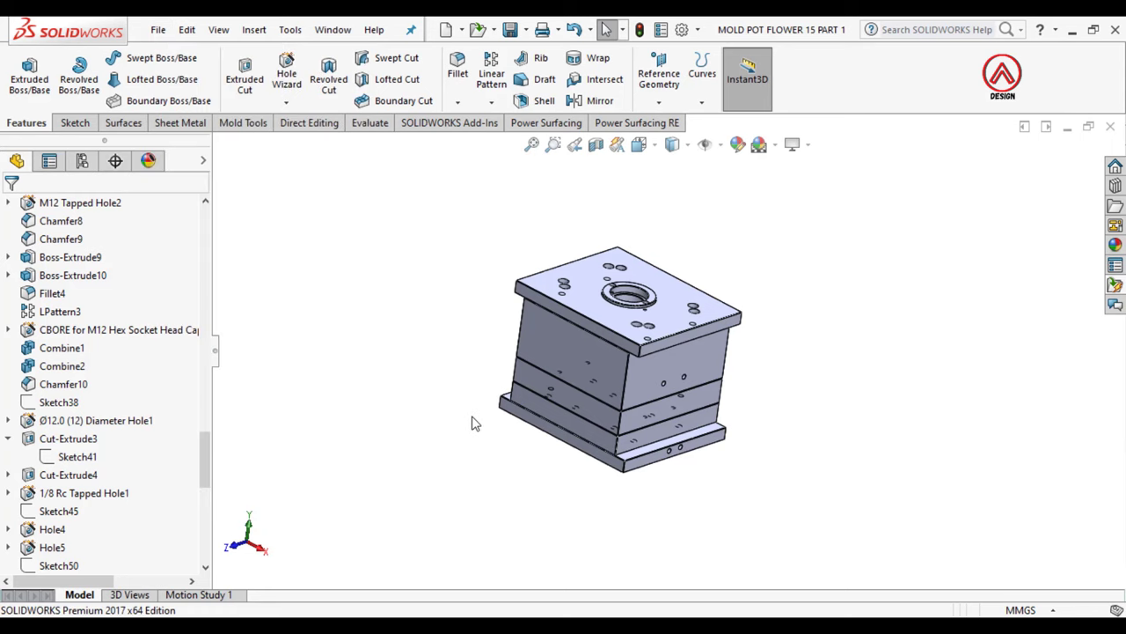
key("ctrl+7")
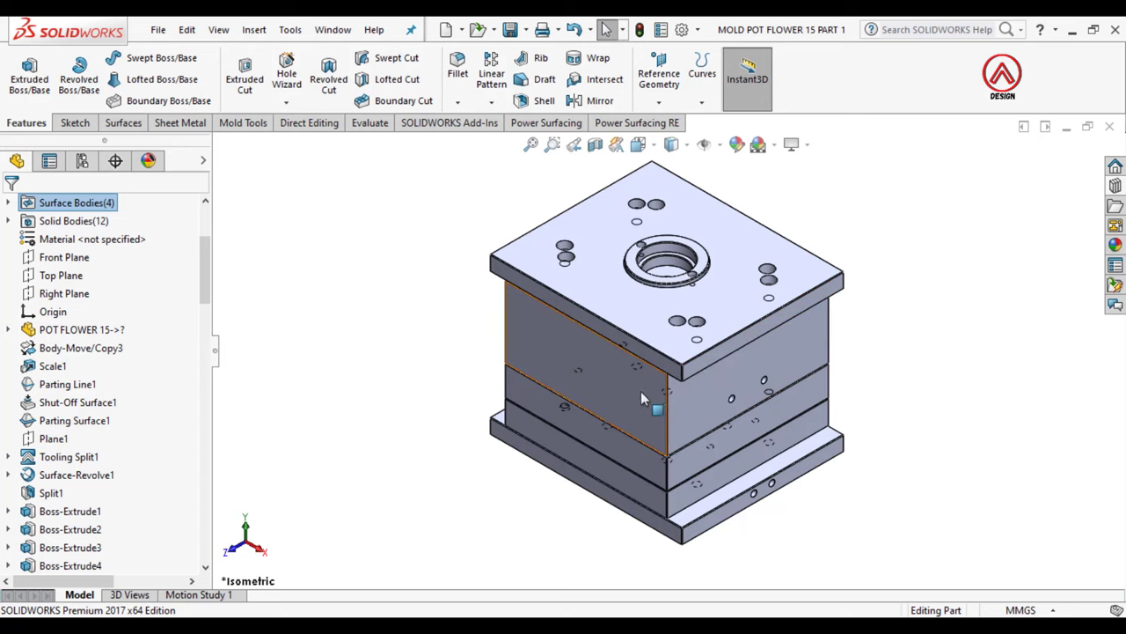
Step: Select the plate's side face, view it head-on, and set the tapped hole size to M16
left_click(598, 385)
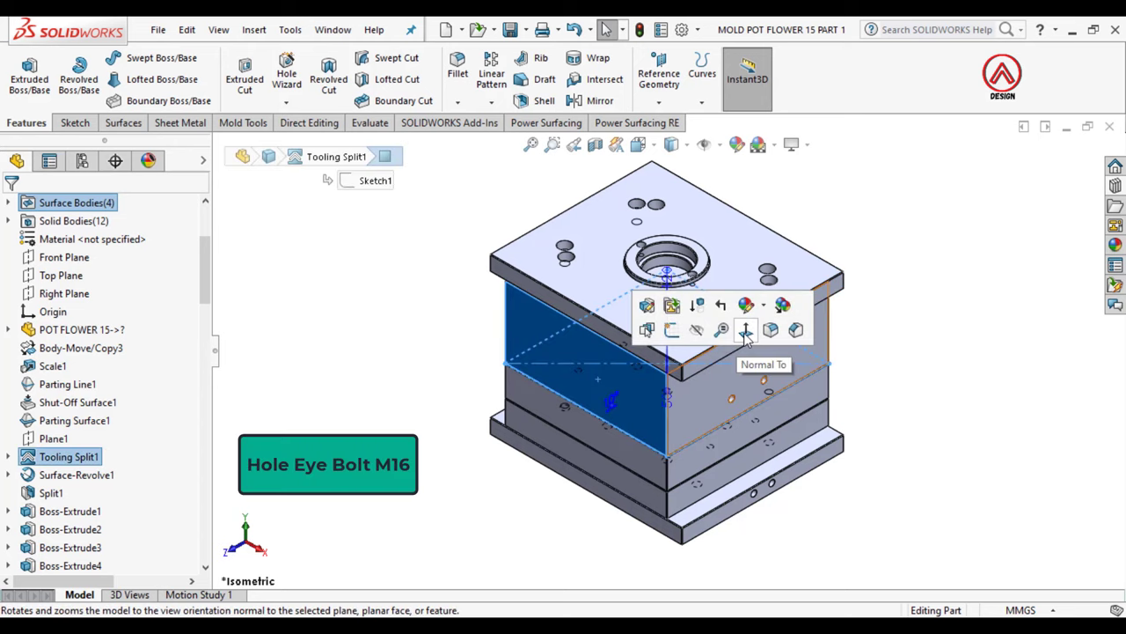
left_click(746, 330)
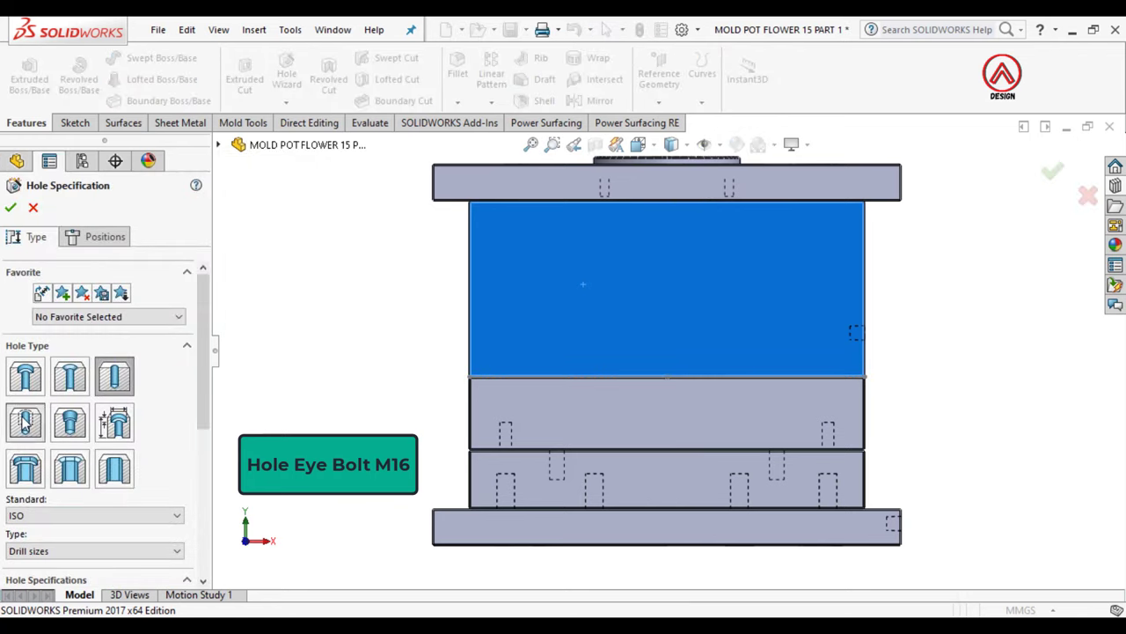
scroll(132, 396, "down", 2)
scroll(106, 423, "down", 3)
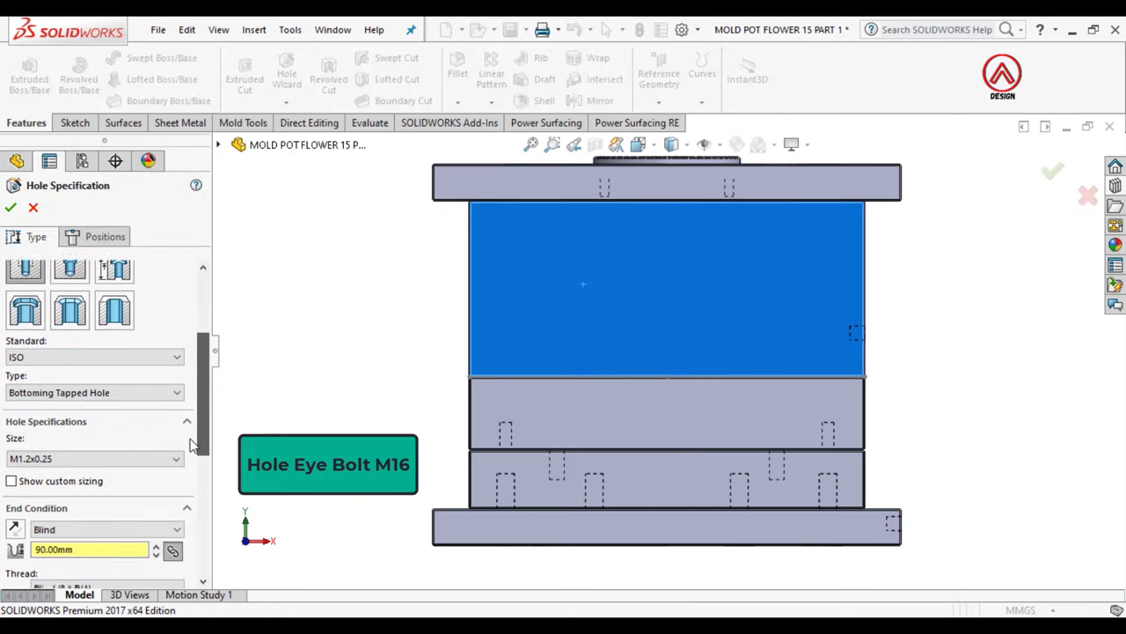
left_click(88, 451)
scroll(36, 536, "down", 2)
scroll(37, 537, "down", 2)
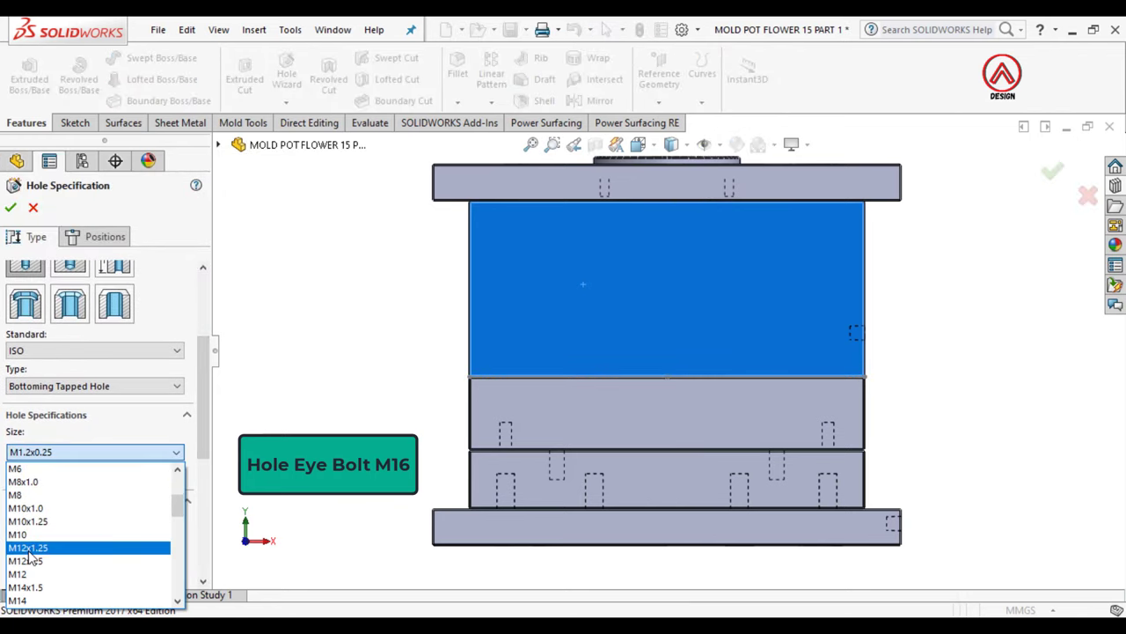
scroll(39, 538, "down", 1)
scroll(41, 539, "down", 1)
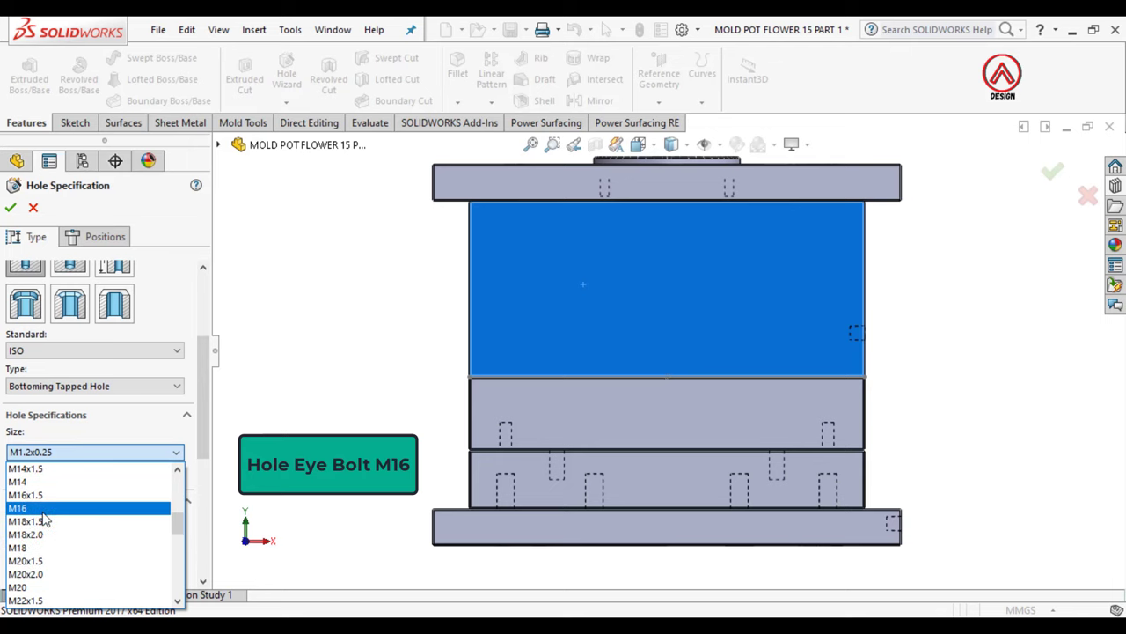
left_click(42, 510)
Step: Place the eye-bolt hole centre on the side face, referencing the plate's lower edge
left_click(92, 239)
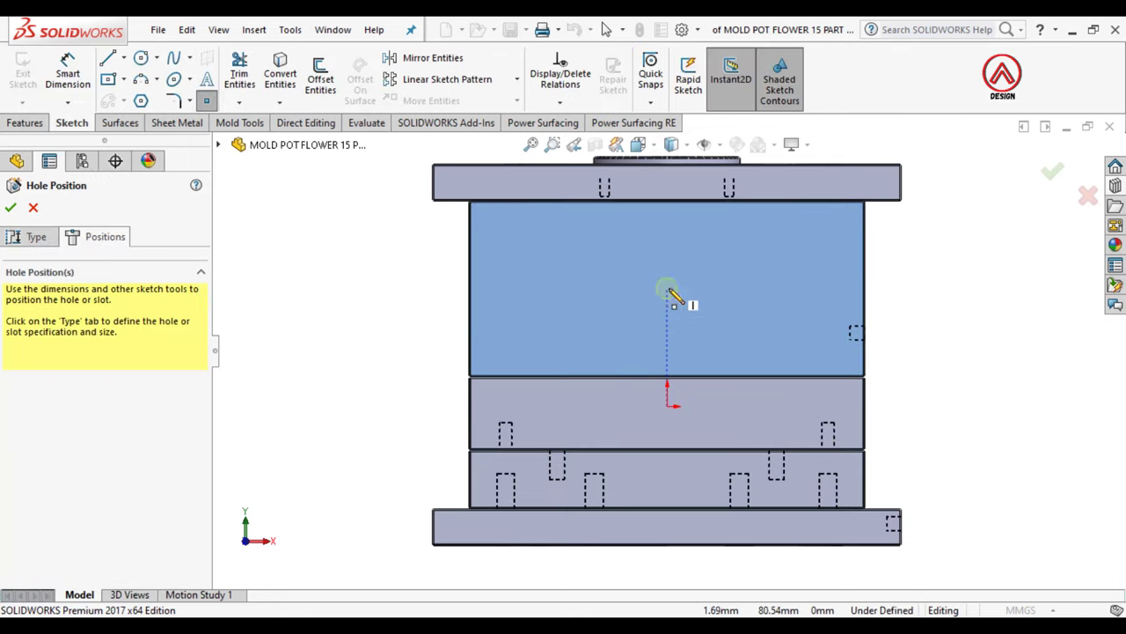
left_click(667, 285)
left_click(70, 74)
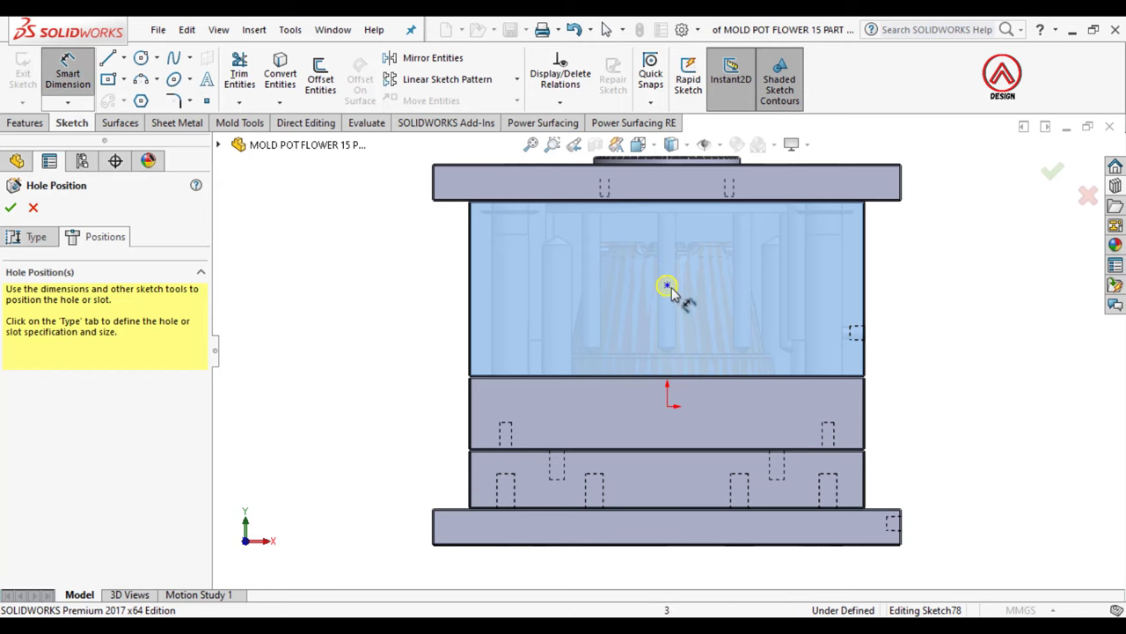
left_click(667, 286)
scroll(674, 340, "down", 2)
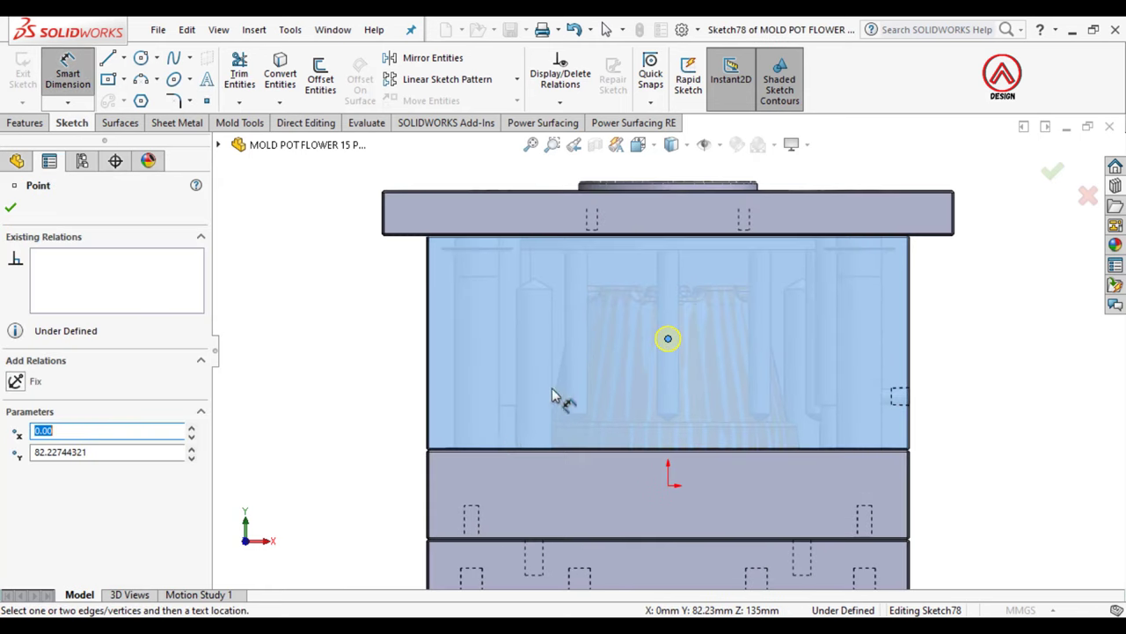
scroll(525, 425, "down", 2)
scroll(360, 479, "down", 2)
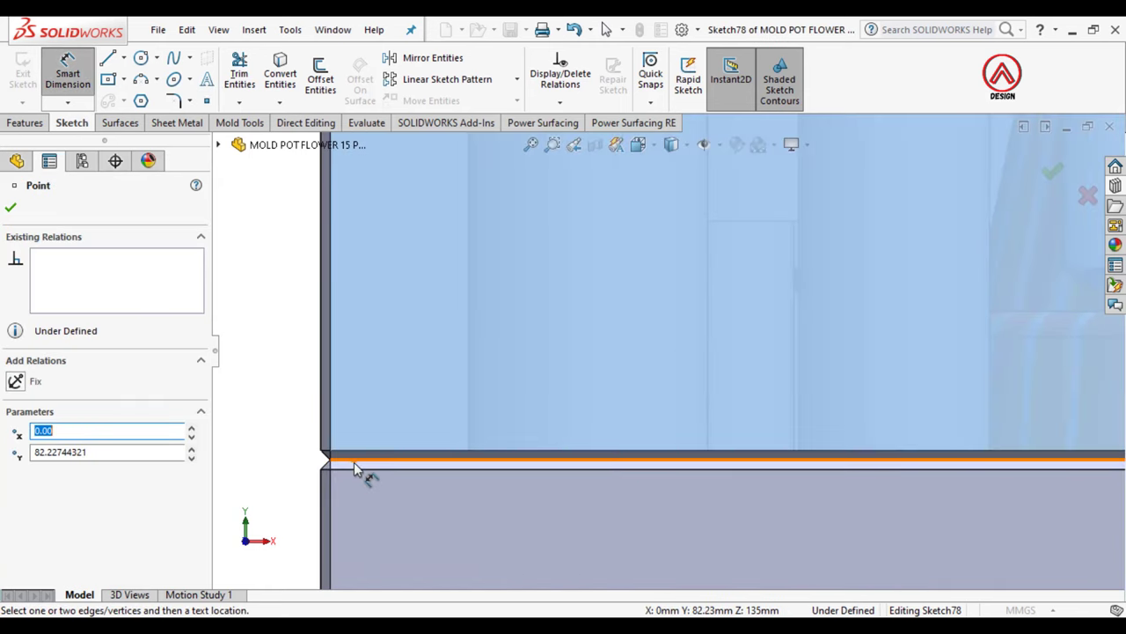
left_click(356, 463)
scroll(475, 413, "up", 3)
scroll(607, 326, "up", 3)
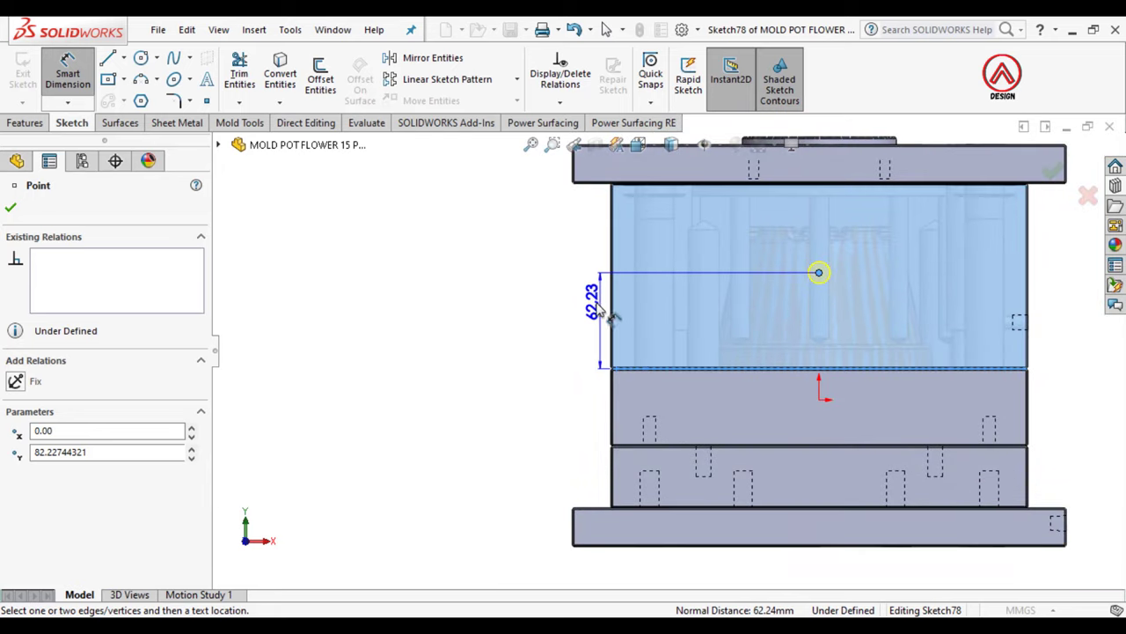
scroll(591, 309, "down", 1)
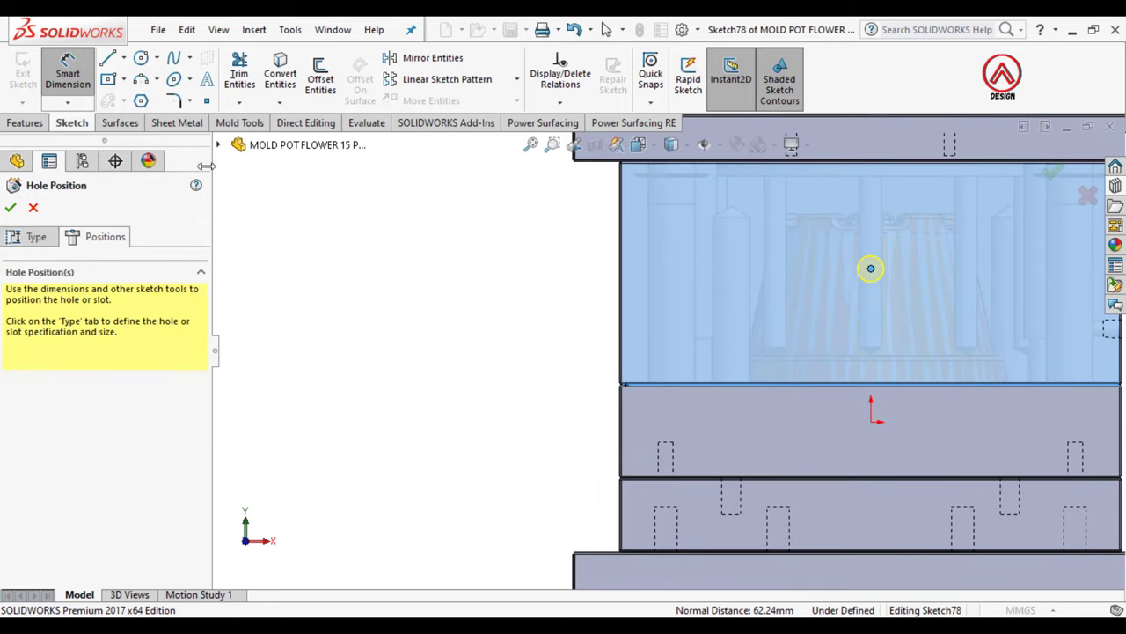
left_click(361, 124)
Step: Cancel the unfinished hole placement and measure the plate edge at 268 mm
left_click(32, 209)
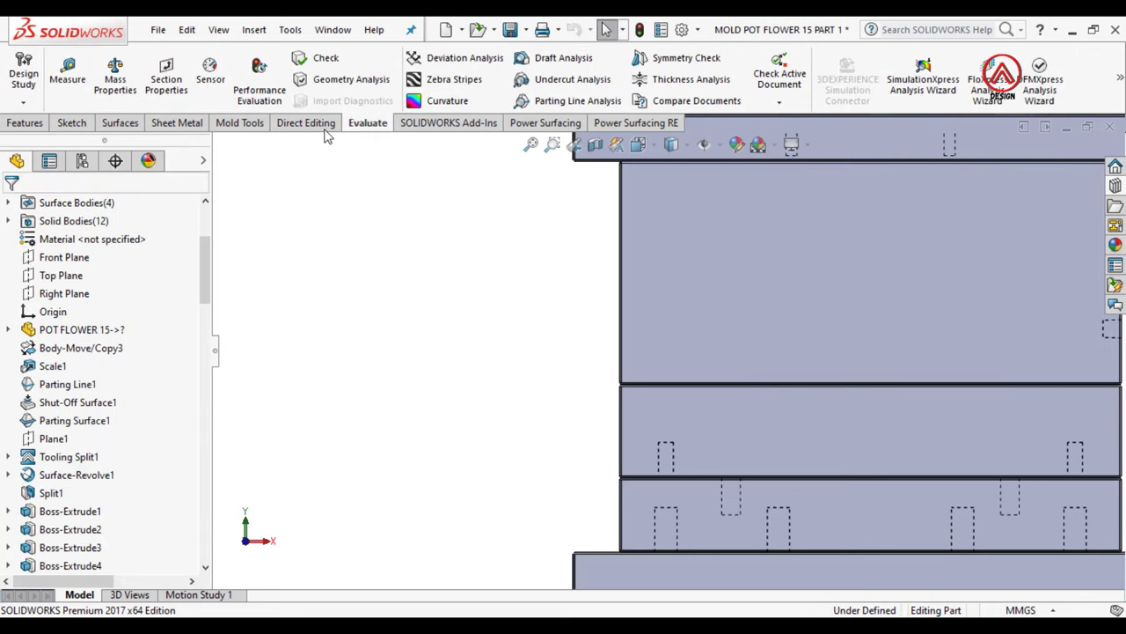
left_click(58, 78)
scroll(616, 383, "down", 2)
scroll(620, 387, "down", 2)
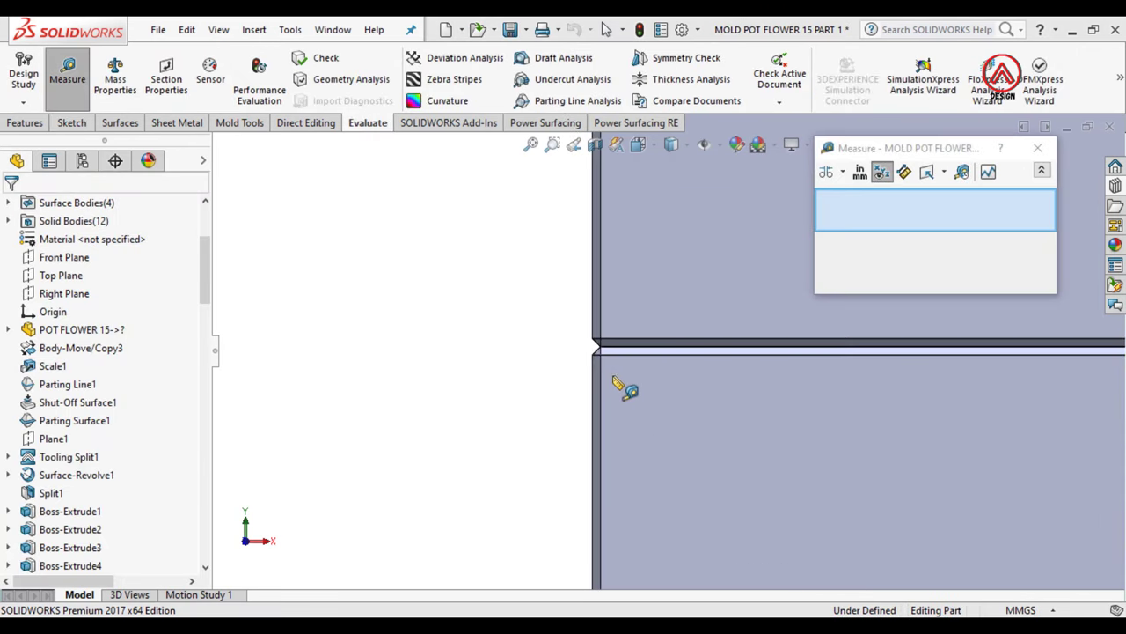
left_click(616, 350)
scroll(625, 361, "up", 2)
scroll(626, 334, "up", 2)
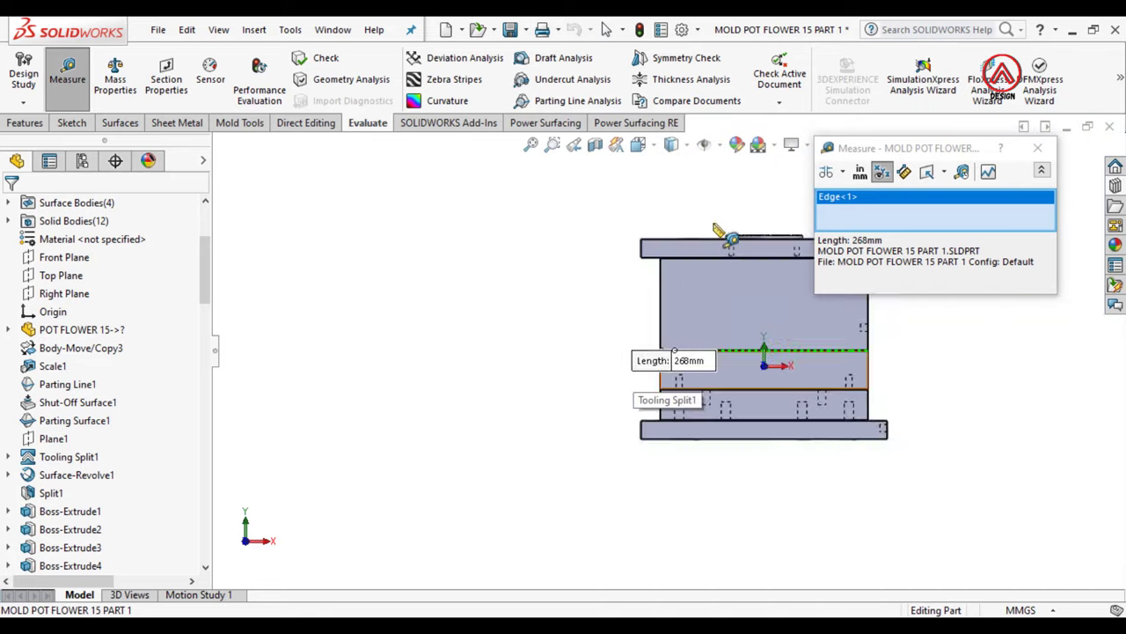
scroll(626, 327, "down", 2)
scroll(623, 326, "down", 2)
Step: Measure 120 mm to the parallel edge, then close the Measure tool
left_click(597, 335)
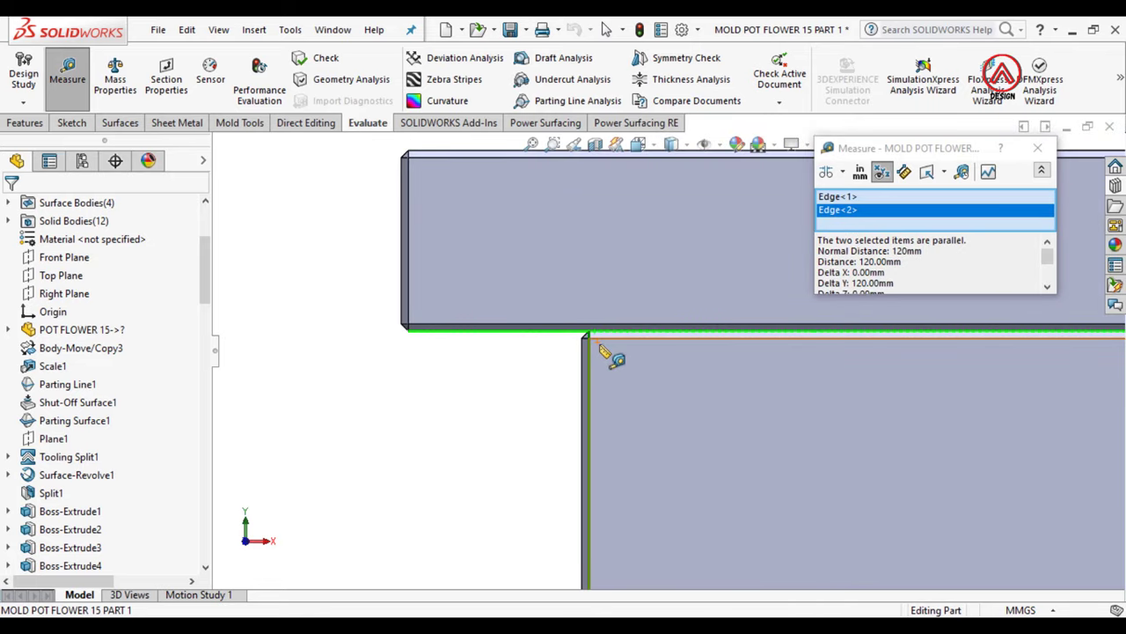
scroll(640, 376, "up", 2)
scroll(748, 428, "up", 2)
key("Escape")
scroll(968, 428, "up", 1)
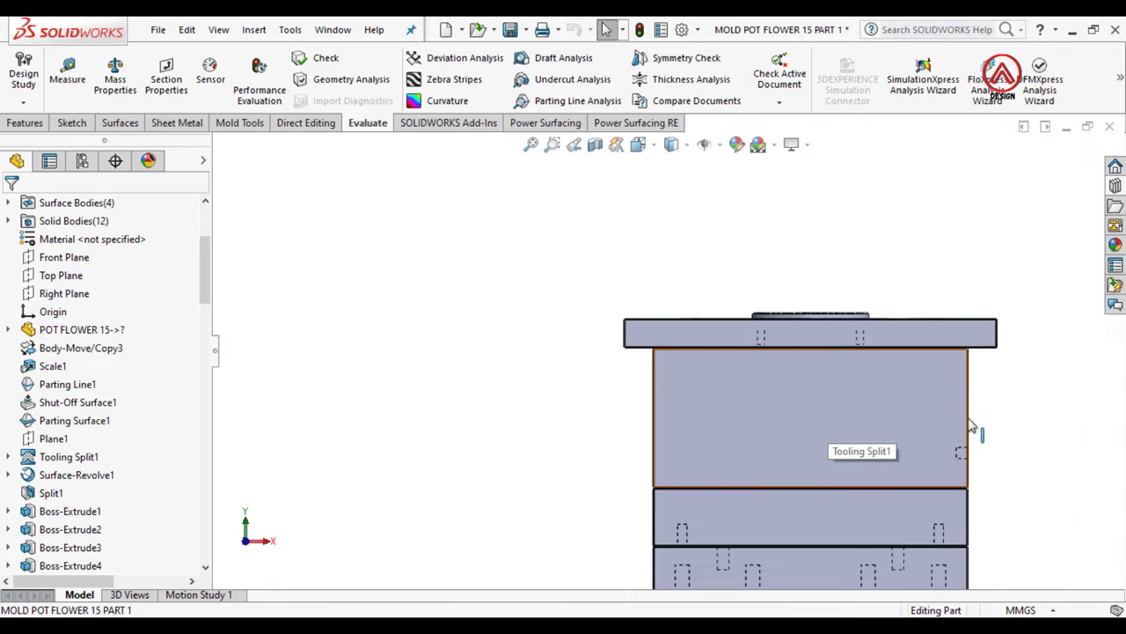
scroll(893, 442, "up", 2)
scroll(892, 442, "up", 2)
left_click(491, 329)
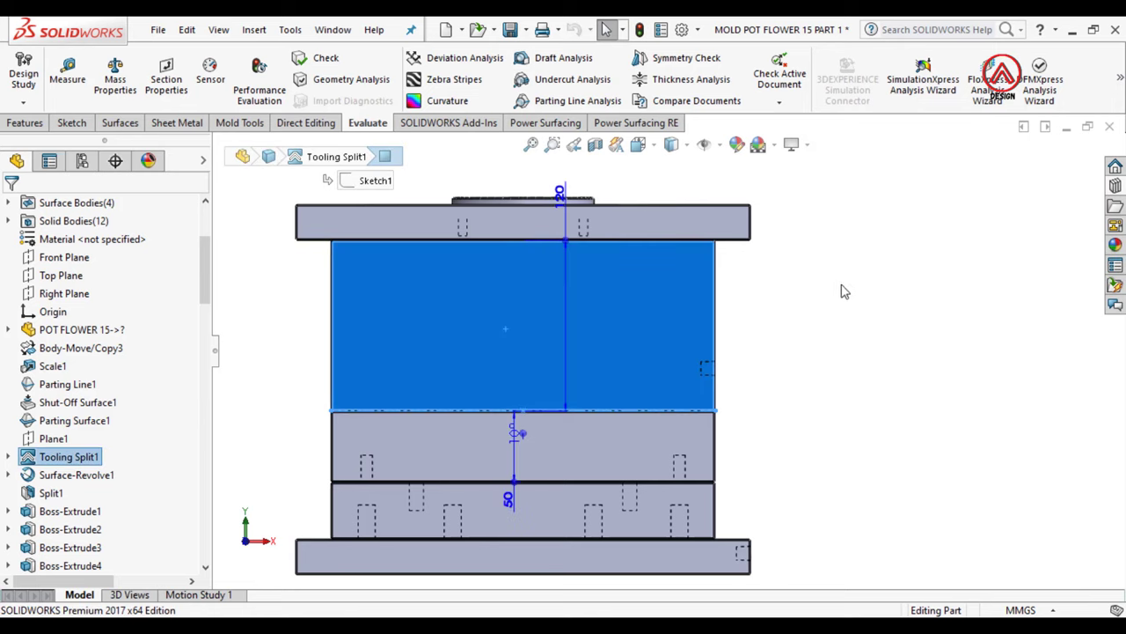
left_click(895, 286)
left_click(640, 154)
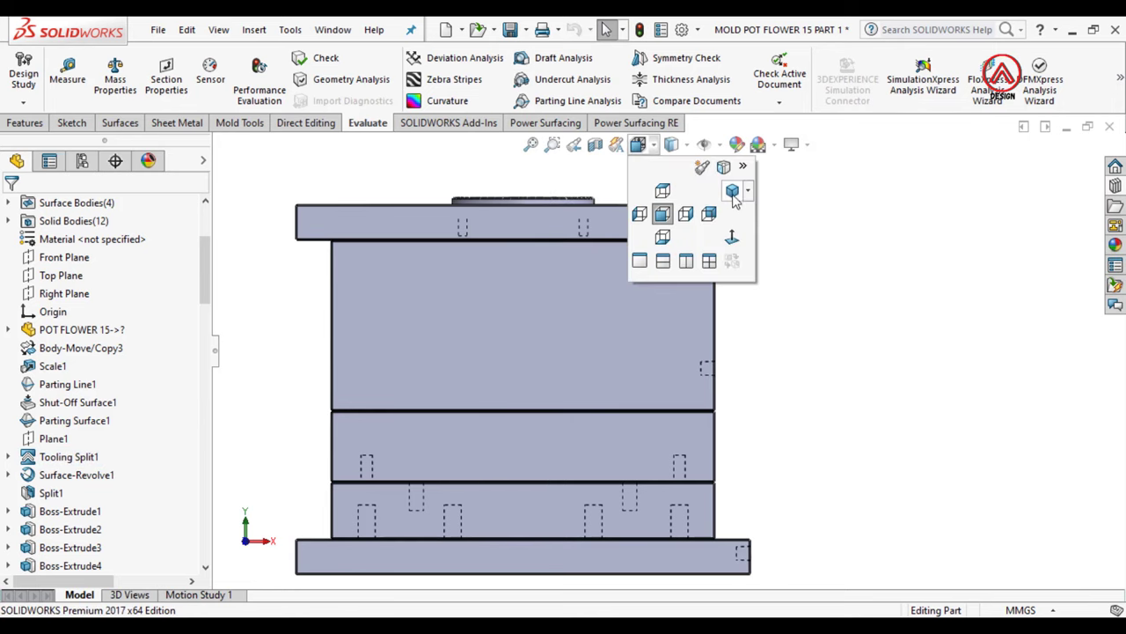
Step: Show the mold in Isometric view, pick the top bore's circular edge, and return to Features
left_click(663, 214)
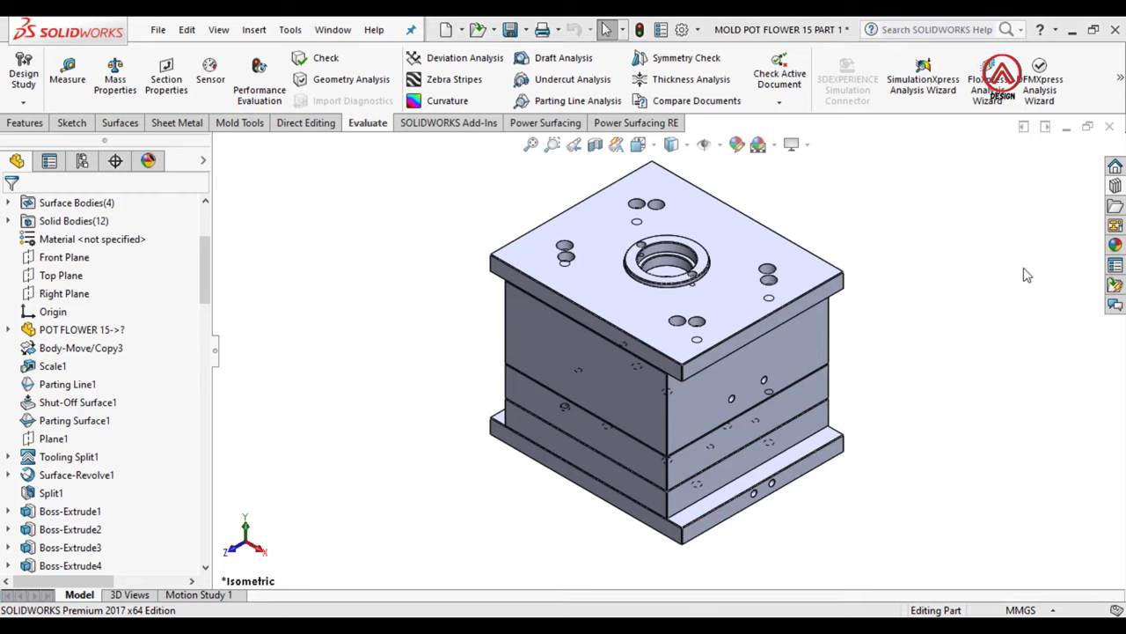
left_click(667, 242)
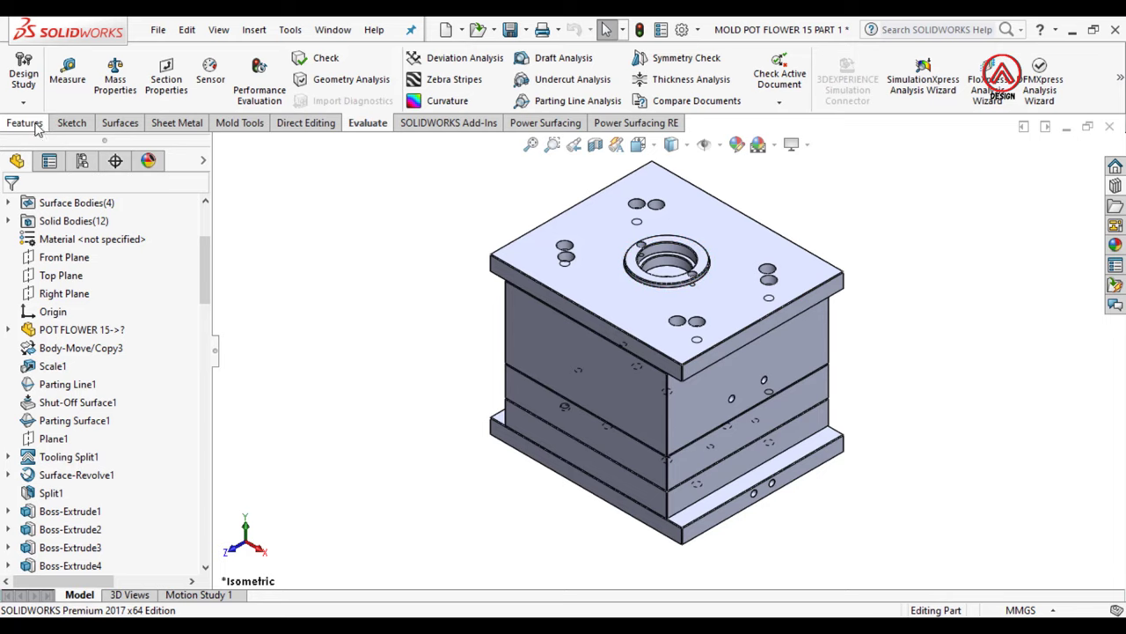
left_click(24, 124)
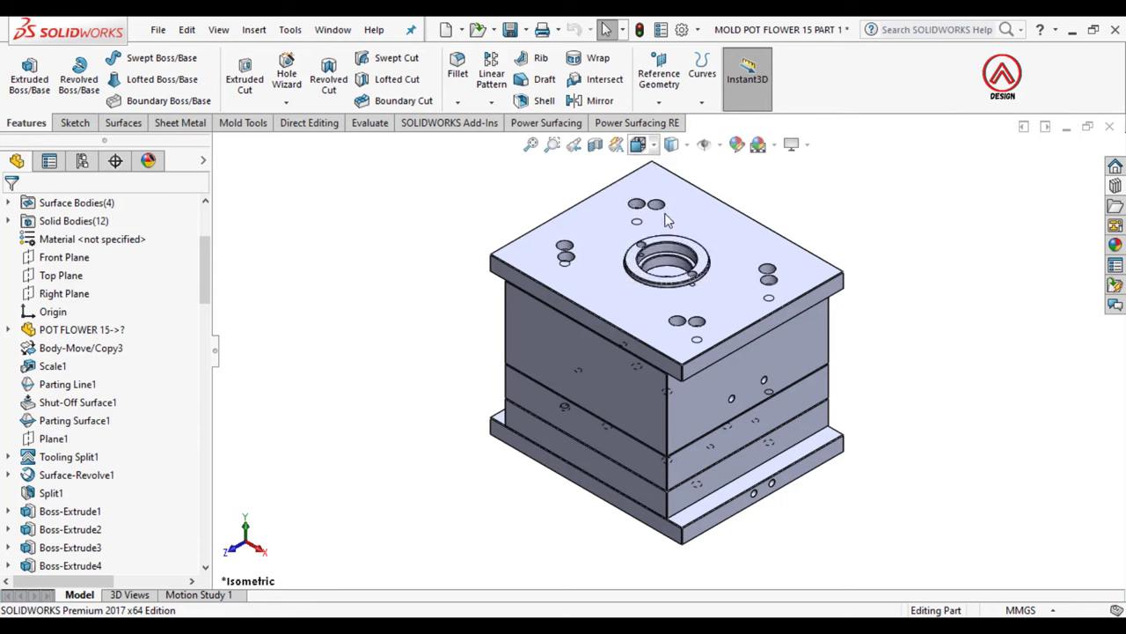
Step: Place the M16 hole point on the upper plate face, dimensioned 60 mm above its lower edge
key("ctrl+1")
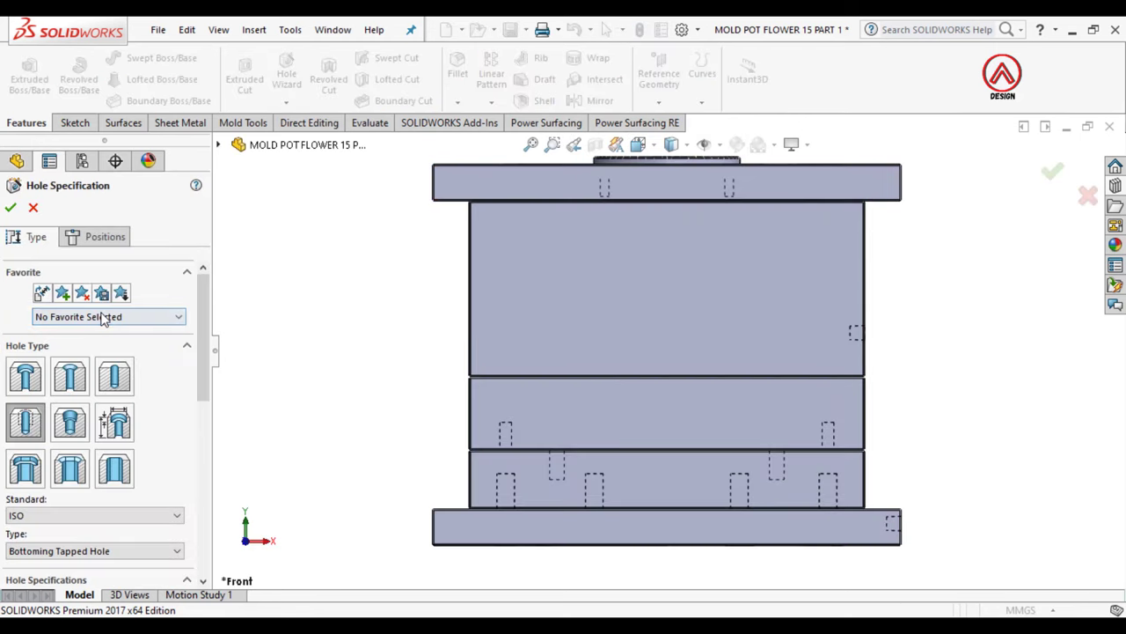
scroll(201, 393, "down", 3)
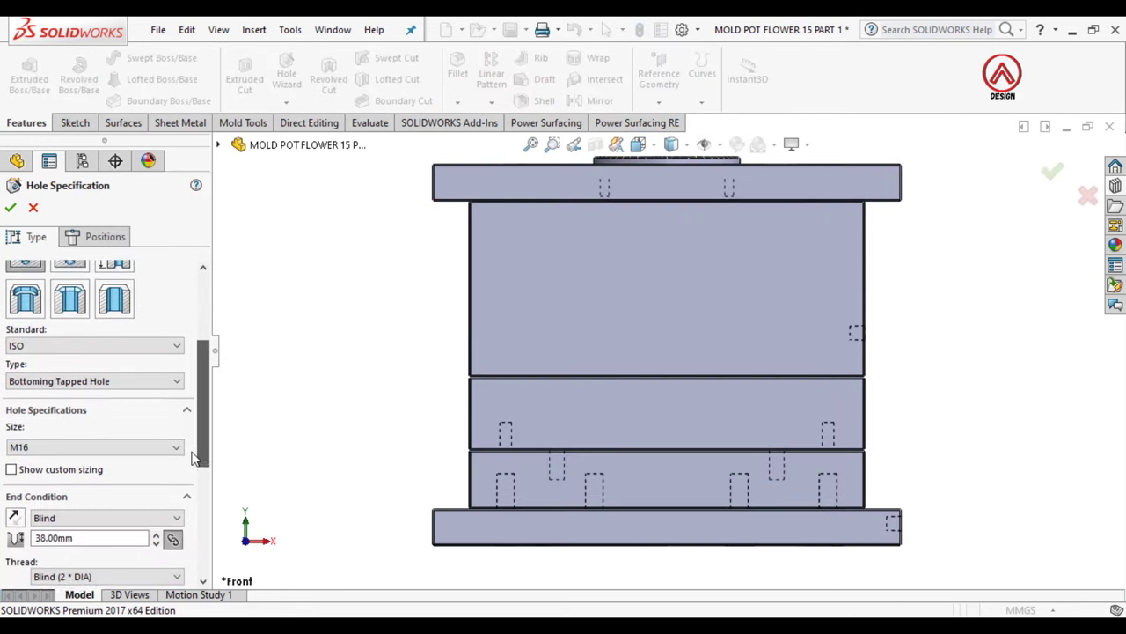
left_click(98, 238)
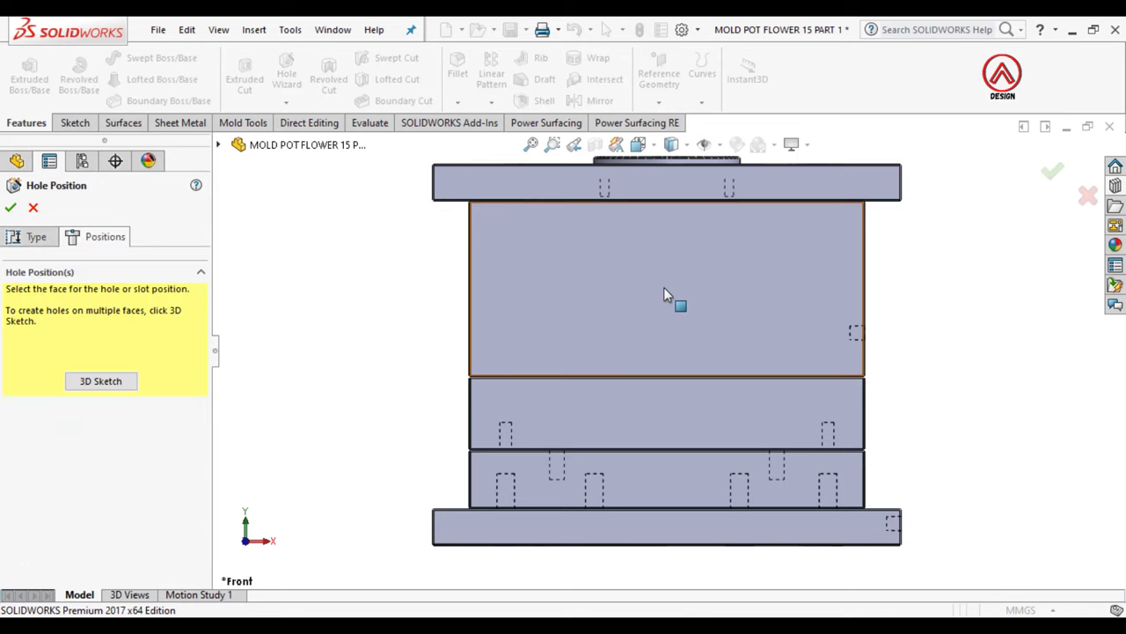
left_click(658, 303)
left_click(667, 300)
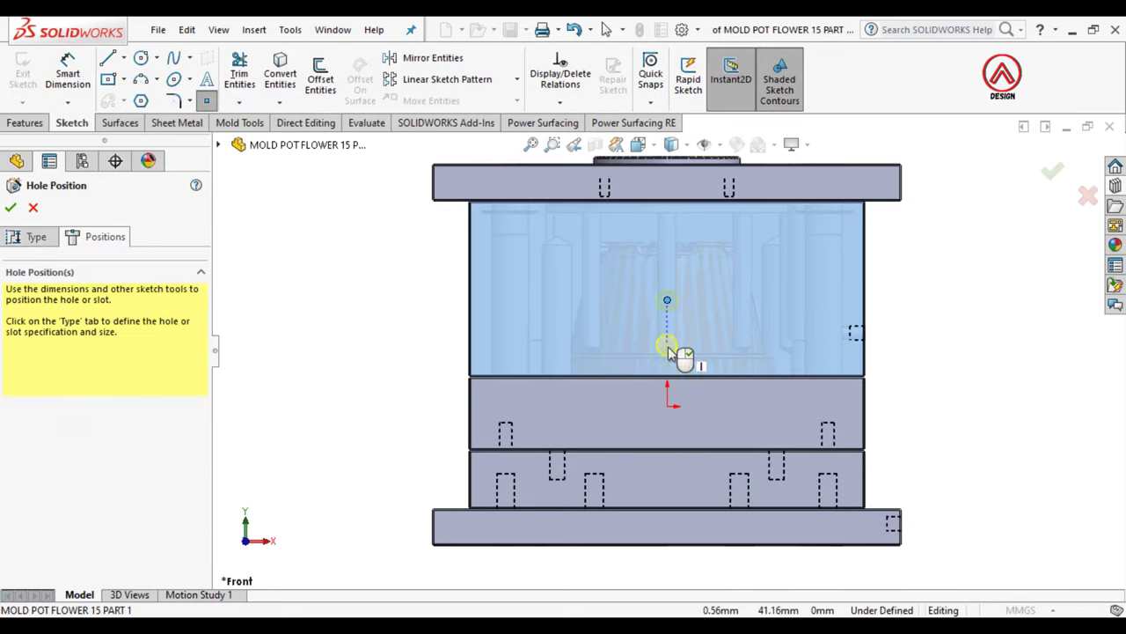
left_click(77, 69)
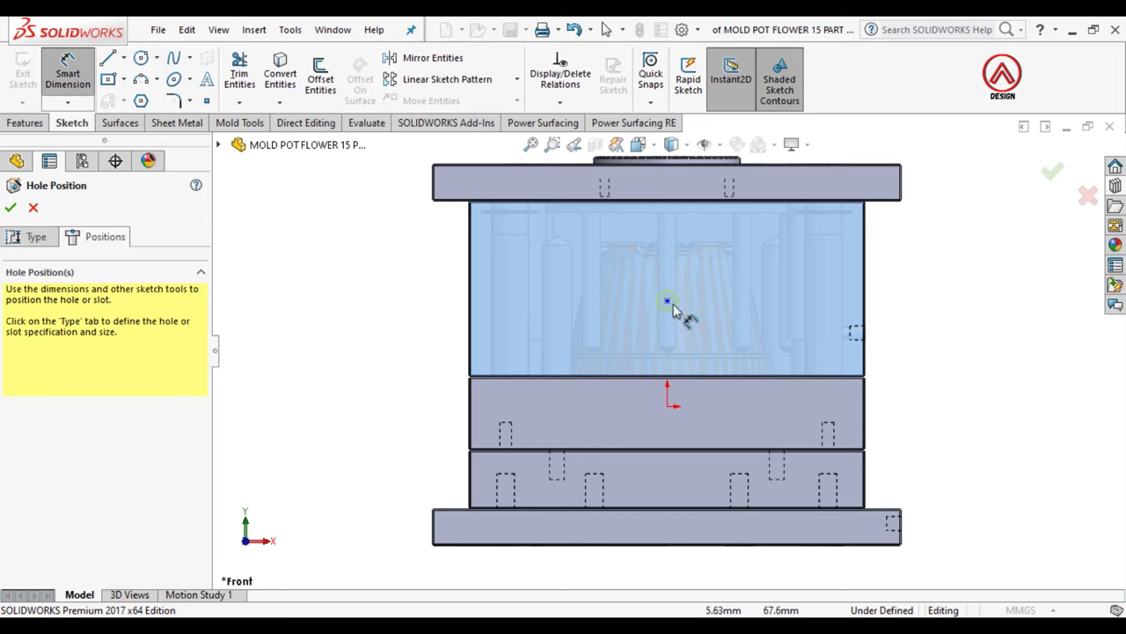
left_click(667, 301)
scroll(535, 364, "down", 3)
scroll(491, 419, "down", 3)
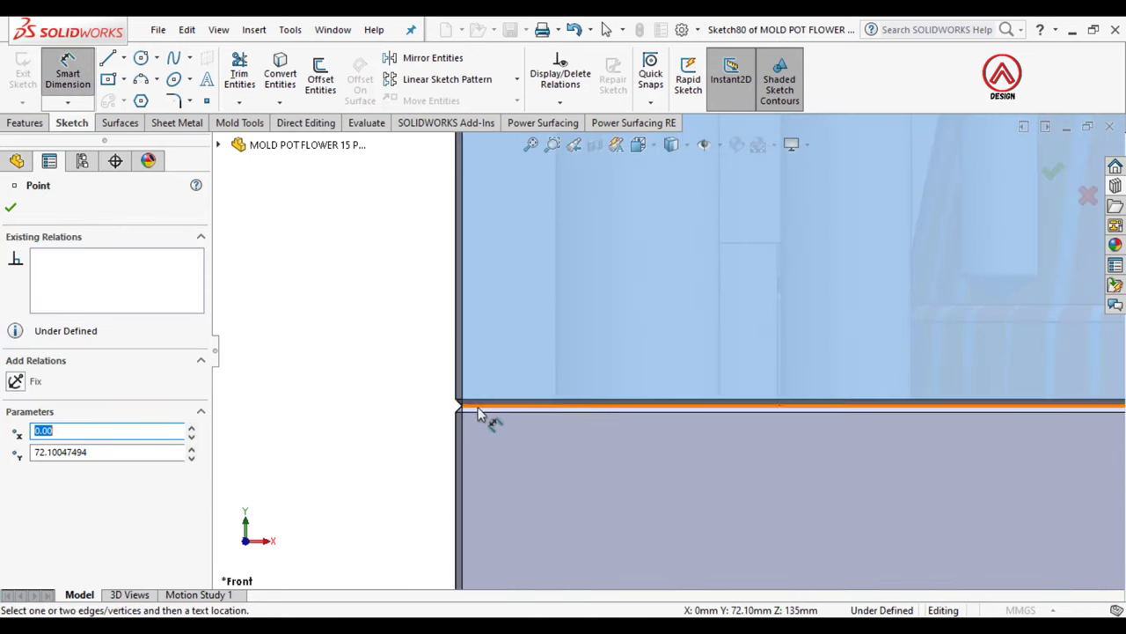
left_click(482, 410)
scroll(478, 400, "up", 3)
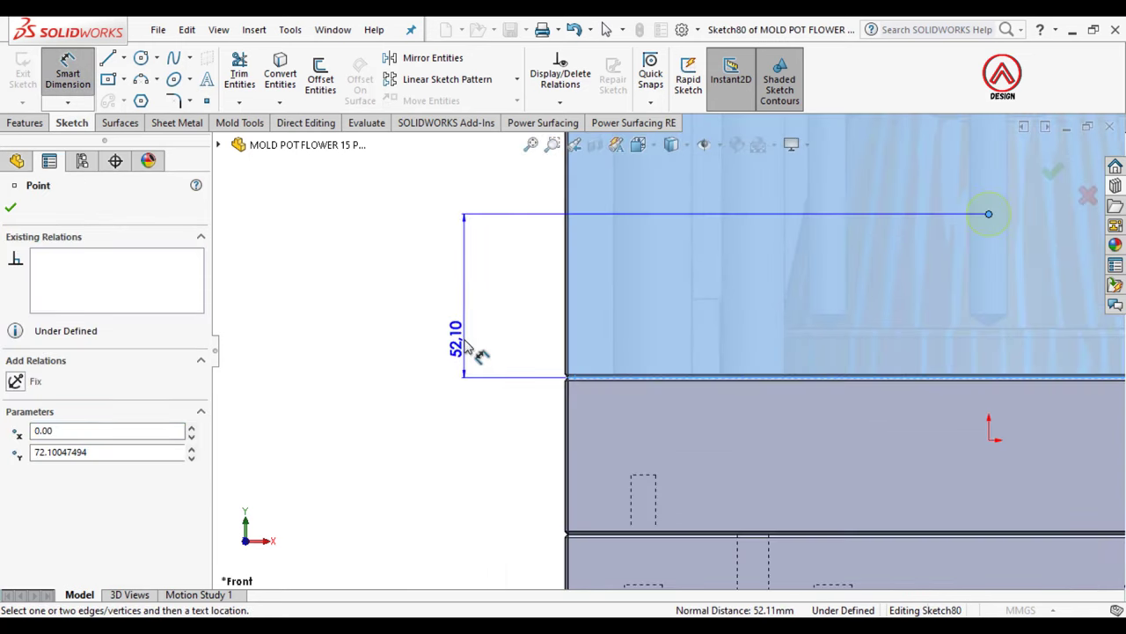
left_click(454, 335)
type("60")
key("Return")
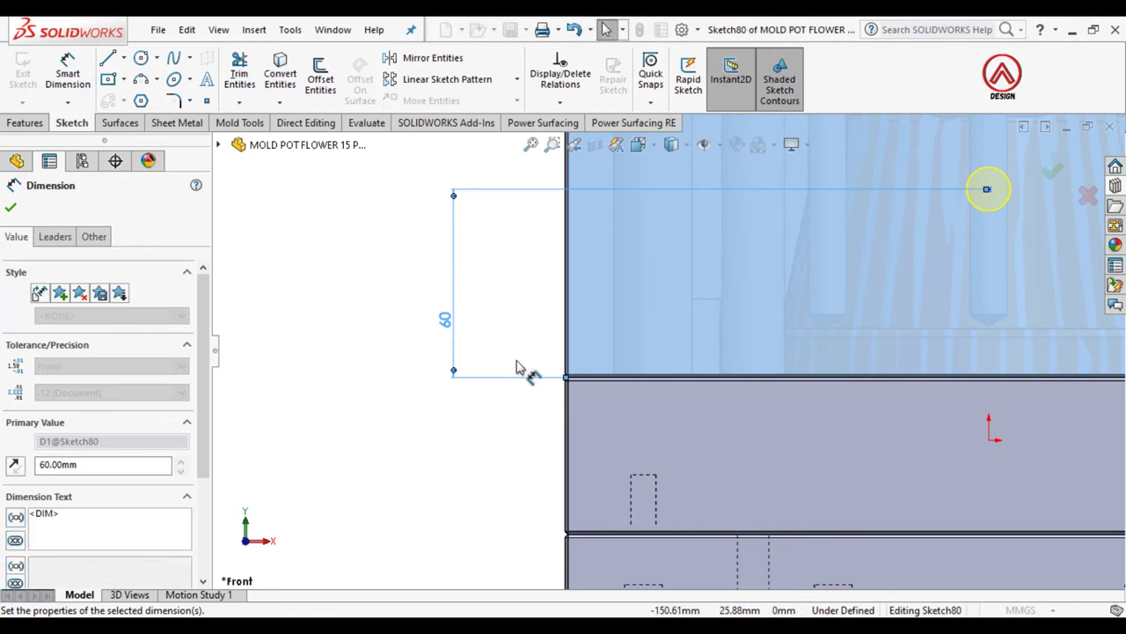
key("Escape")
Step: Align the hole point vertically with the origin and create the M16 tapped hole
scroll(603, 434, "up", 3)
scroll(868, 284, "up", 2)
scroll(716, 320, "down", 2)
key("Escape")
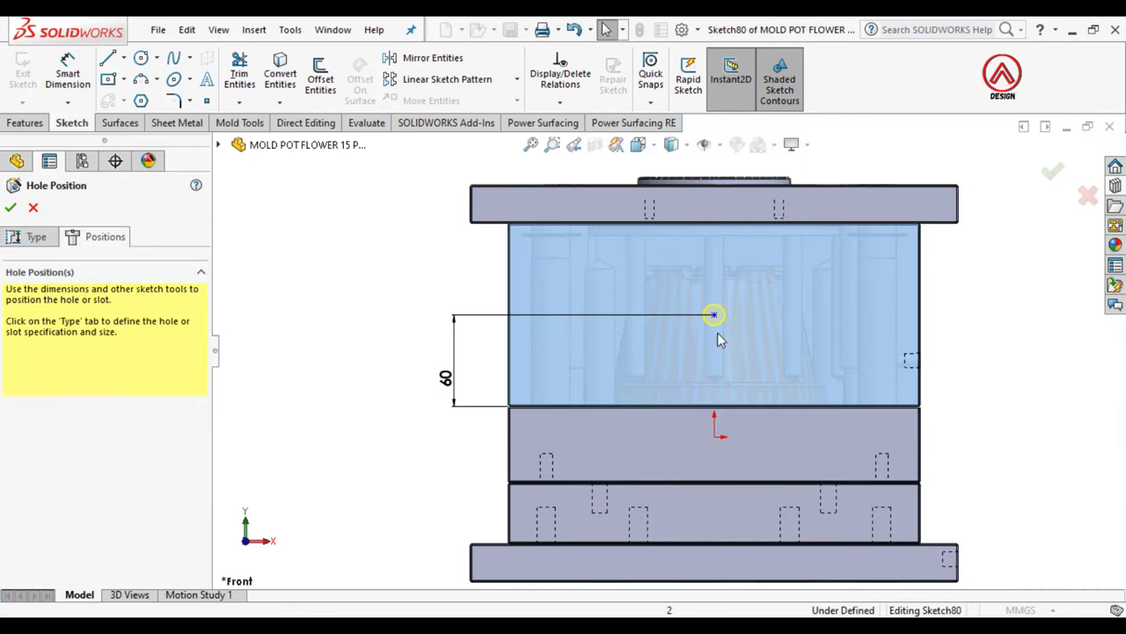
left_click(713, 314)
left_click(714, 434, "ctrl")
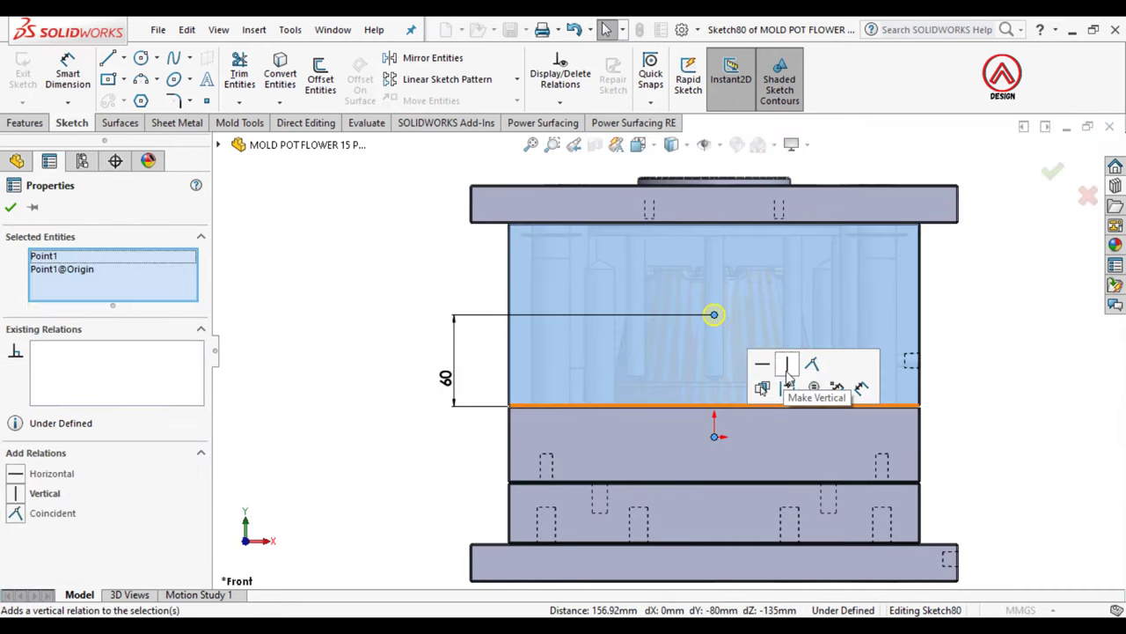
left_click(787, 363)
left_click(928, 306)
scroll(845, 304, "down", 3)
middle_click_drag(616, 291, 319, 279)
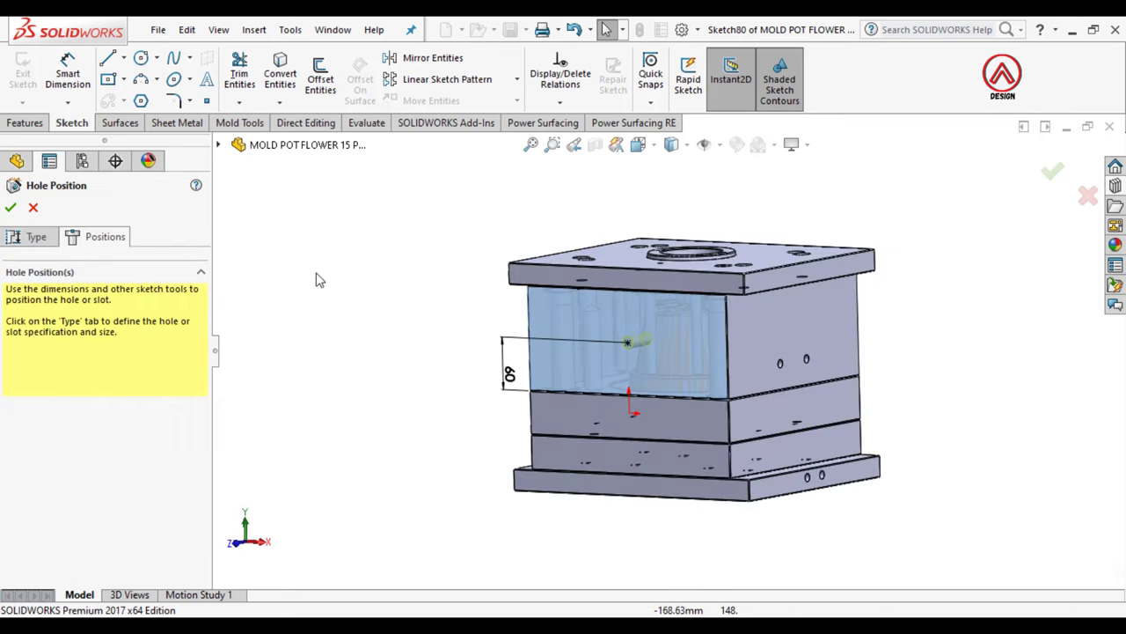
key("Return")
Step: Orbit to the plate's left side face and view it square-on
middle_click_drag(788, 314, 621, 327)
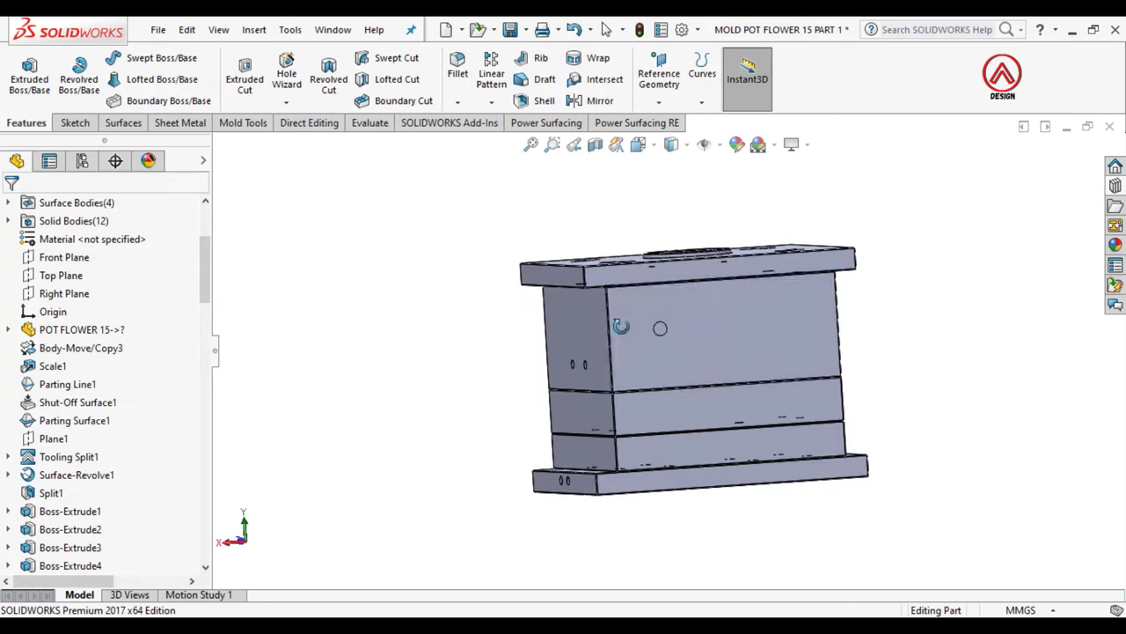
left_click(718, 343)
left_click(723, 309)
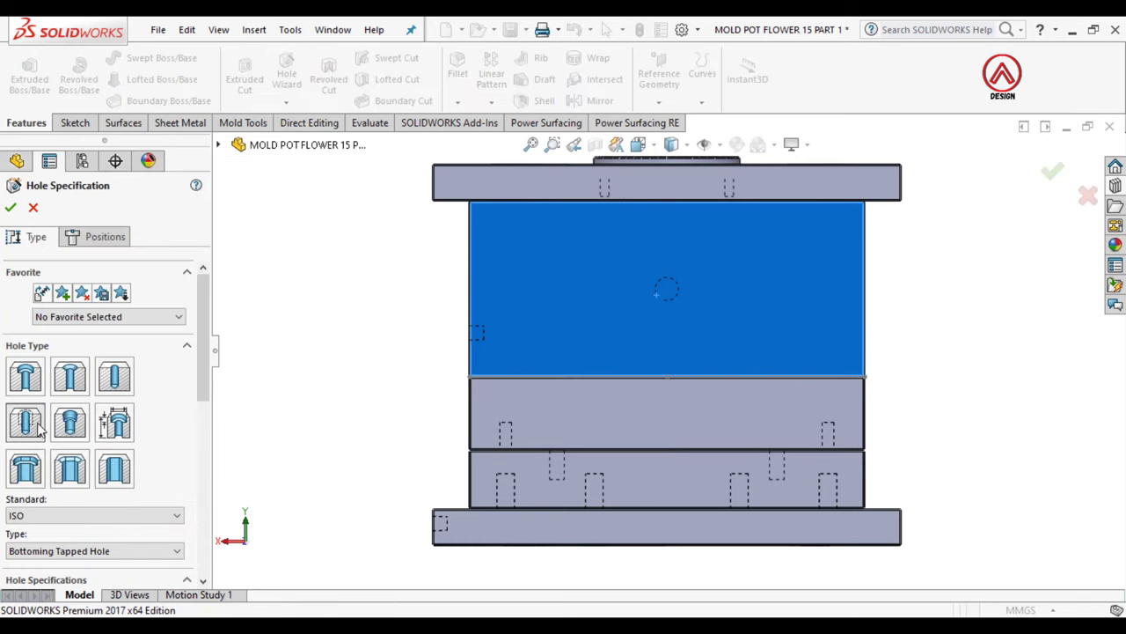
Step: With hidden edges shown, put the hole centre on the bore centre and finish that hole
left_click(113, 245)
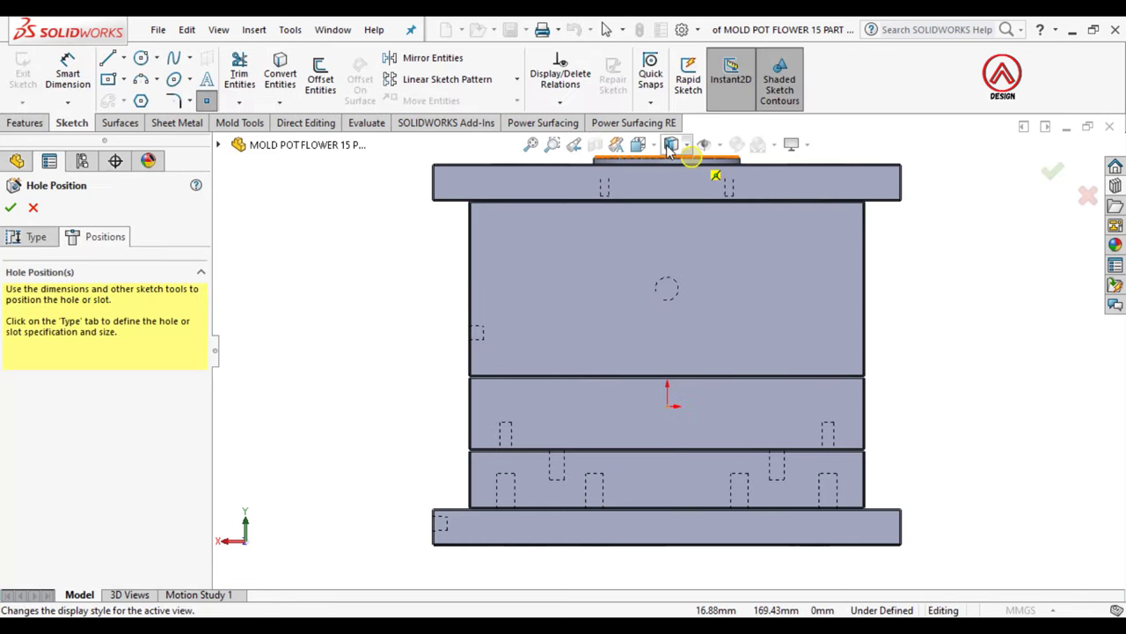
left_click(672, 144)
left_click(674, 239)
left_click(667, 290)
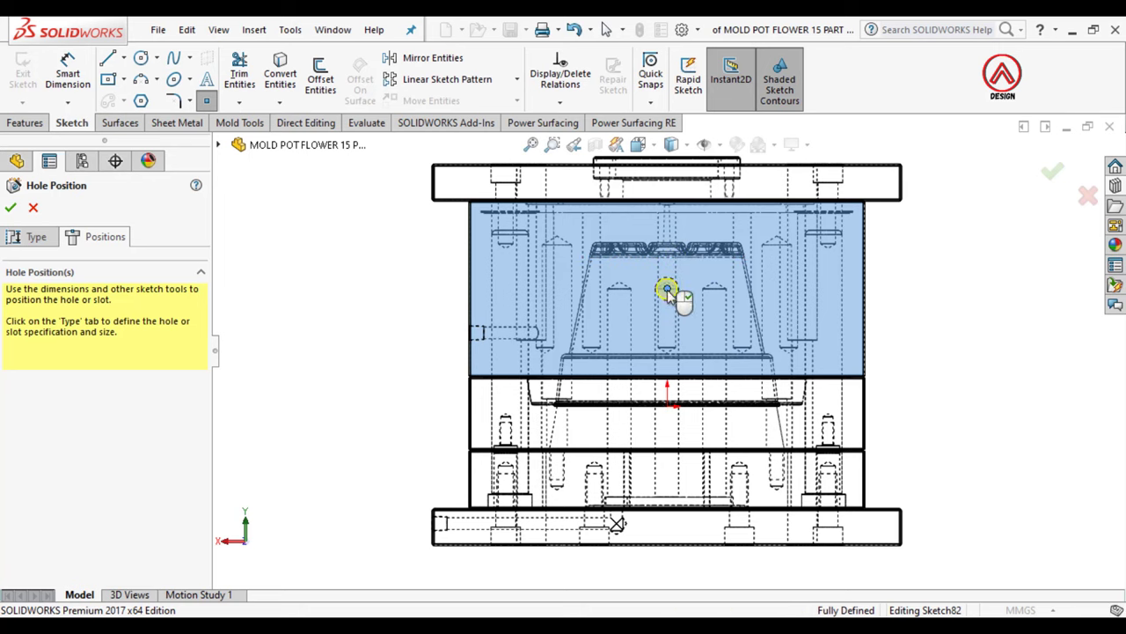
scroll(641, 296, "down", 2)
scroll(641, 308, "down", 2)
scroll(633, 317, "down", 2)
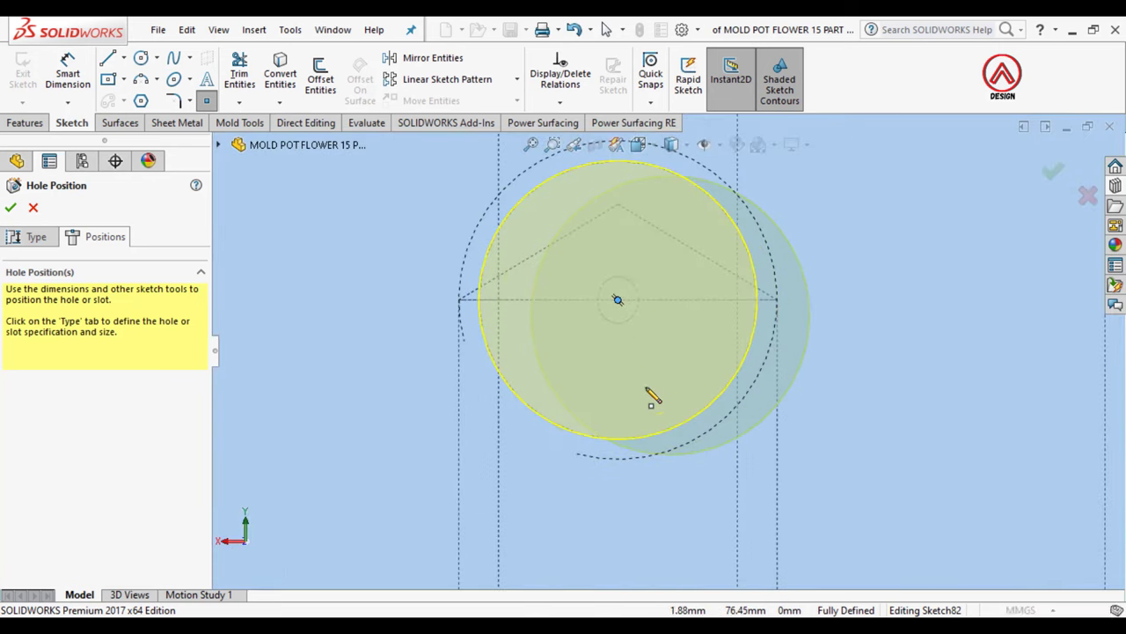
key("Escape")
scroll(693, 431, "up", 2)
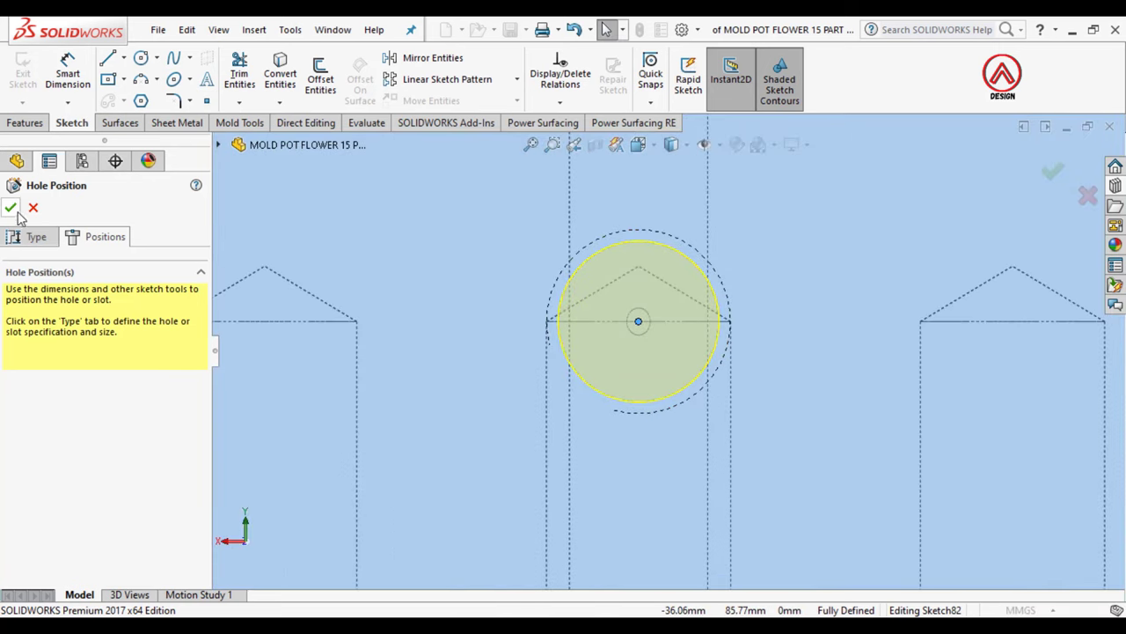
key("Return")
Step: Show the mold in Front view with Shaded With Edges display
scroll(704, 332, "up", 5)
scroll(678, 349, "up", 2)
scroll(678, 350, "up", 2)
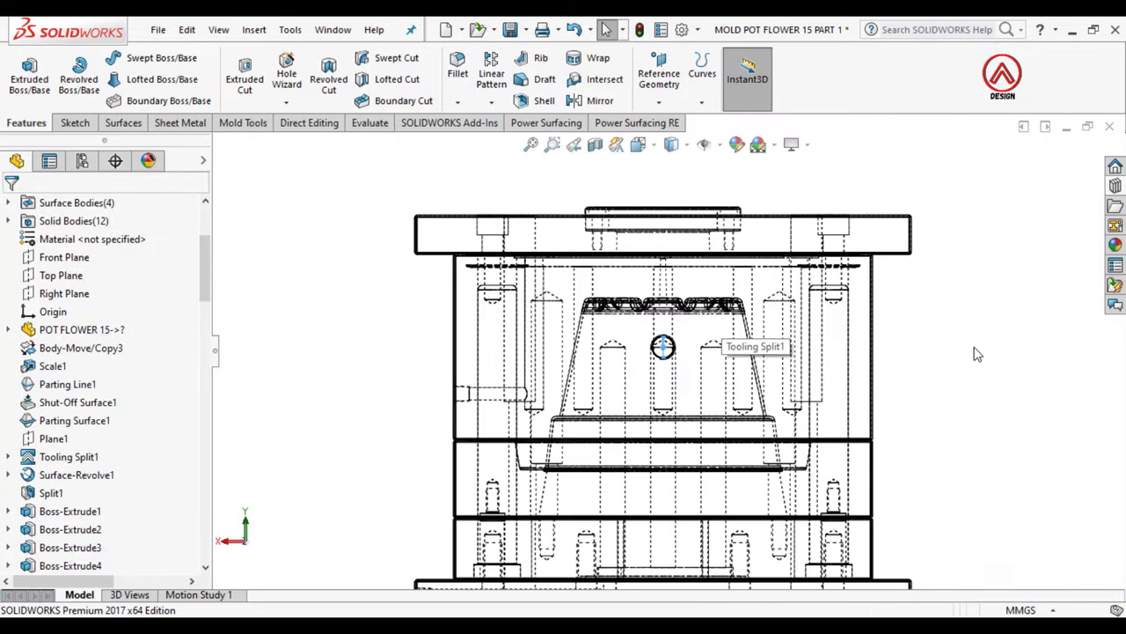
left_click(638, 144)
left_click(669, 215)
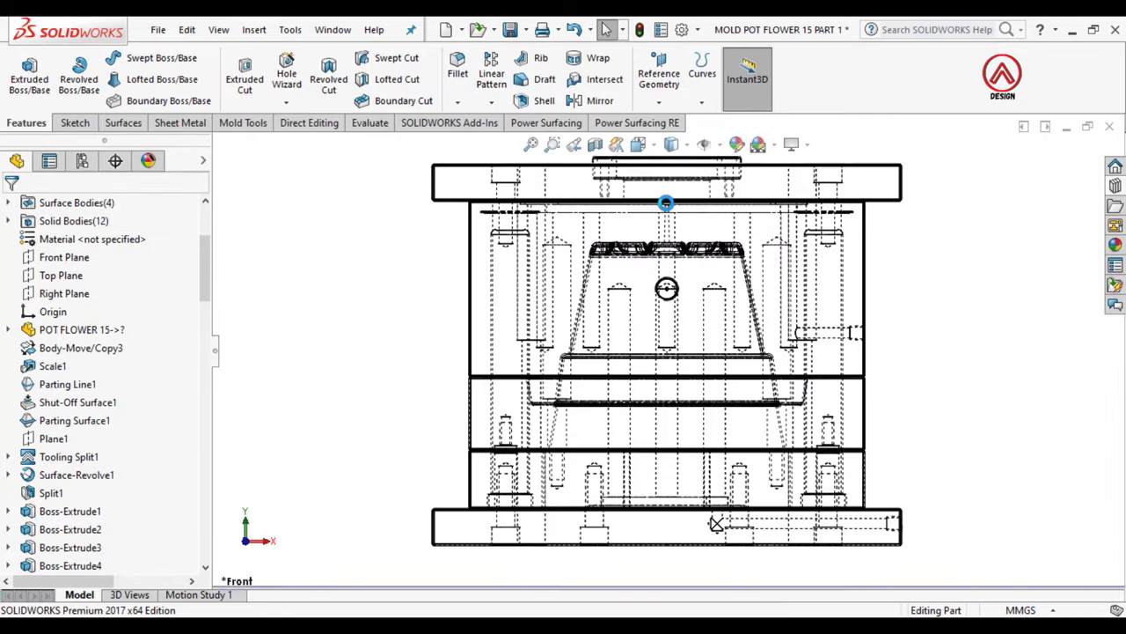
left_click(671, 144)
left_click(674, 170)
Step: Select the middle plate's front face and start a new Hole Wizard hole
scroll(688, 383, "down", 3)
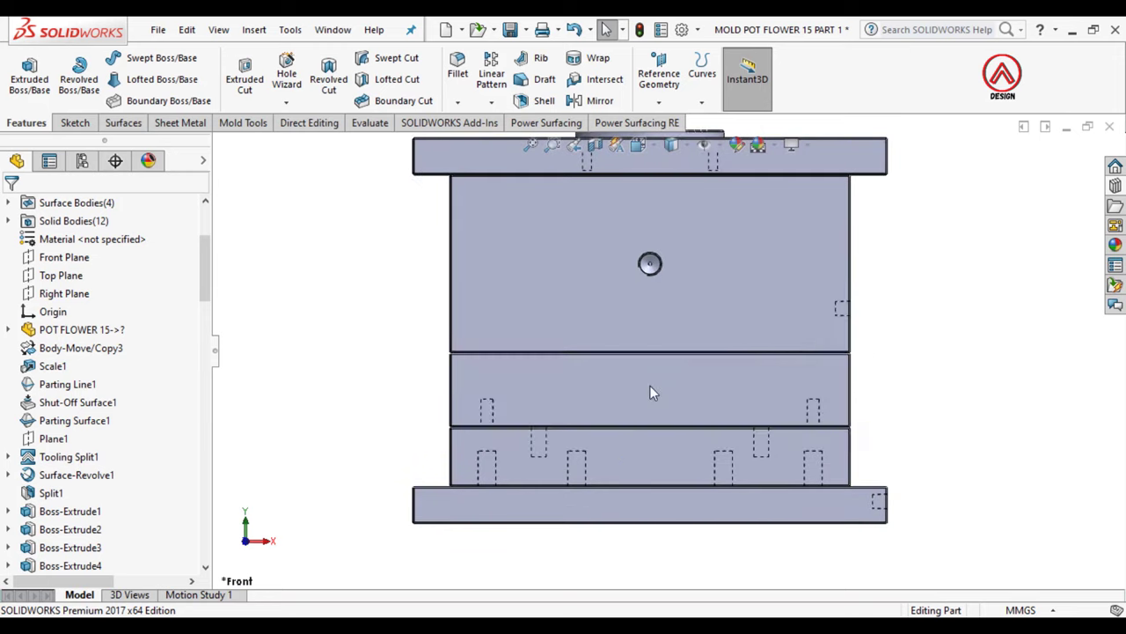
left_click(650, 385)
left_click(286, 75)
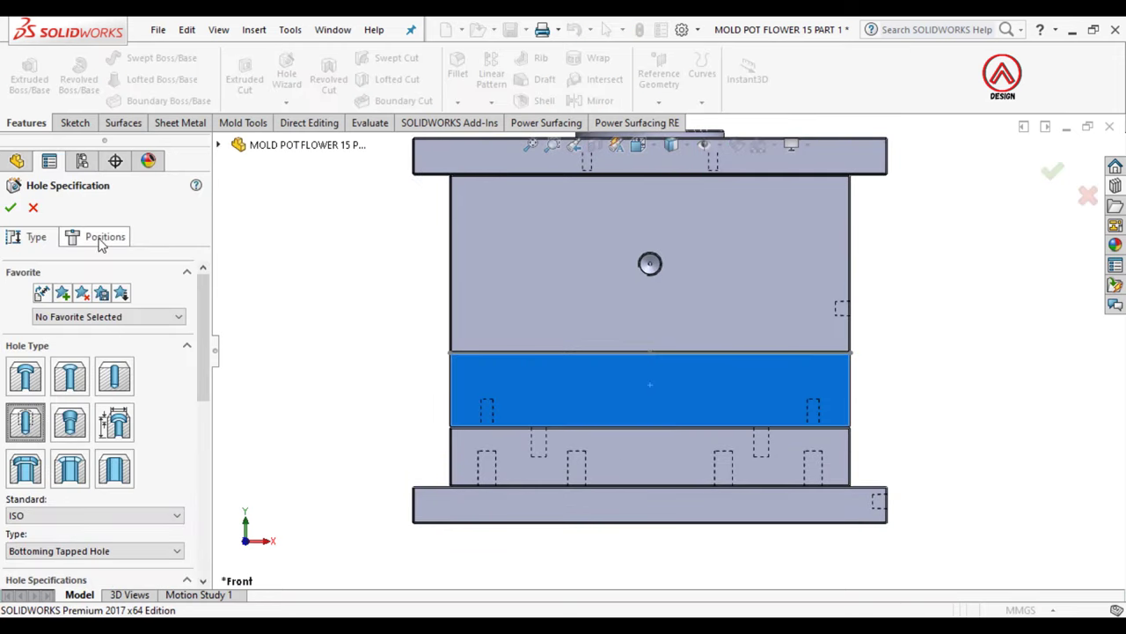
Step: Place the hole centre point on the middle plate's front face
left_click(101, 243)
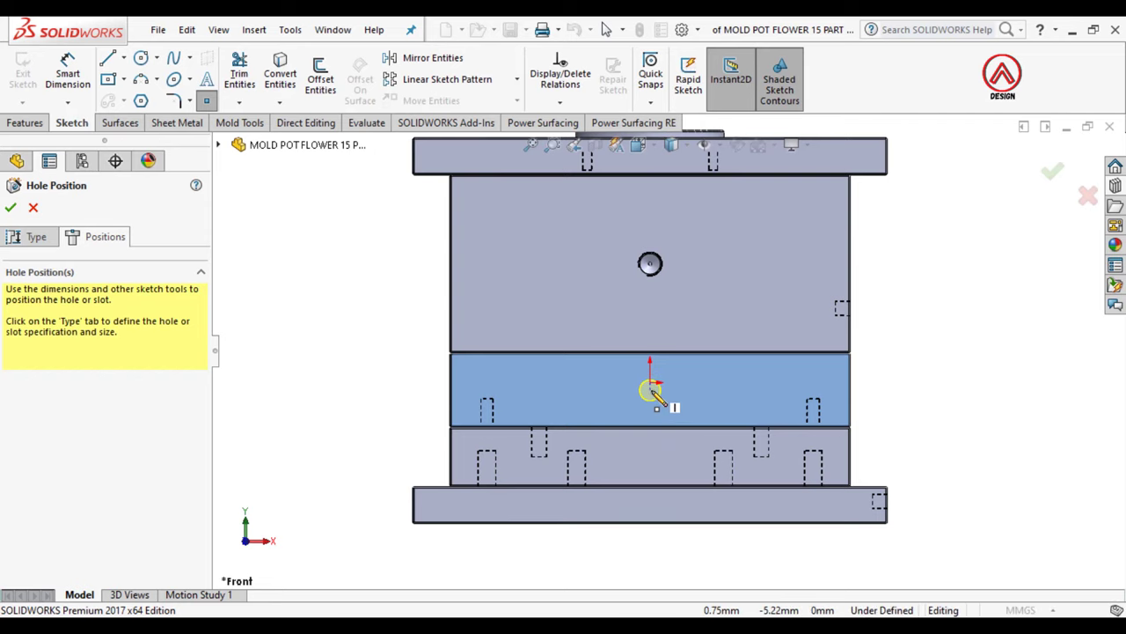
left_click(651, 389)
left_click(66, 78)
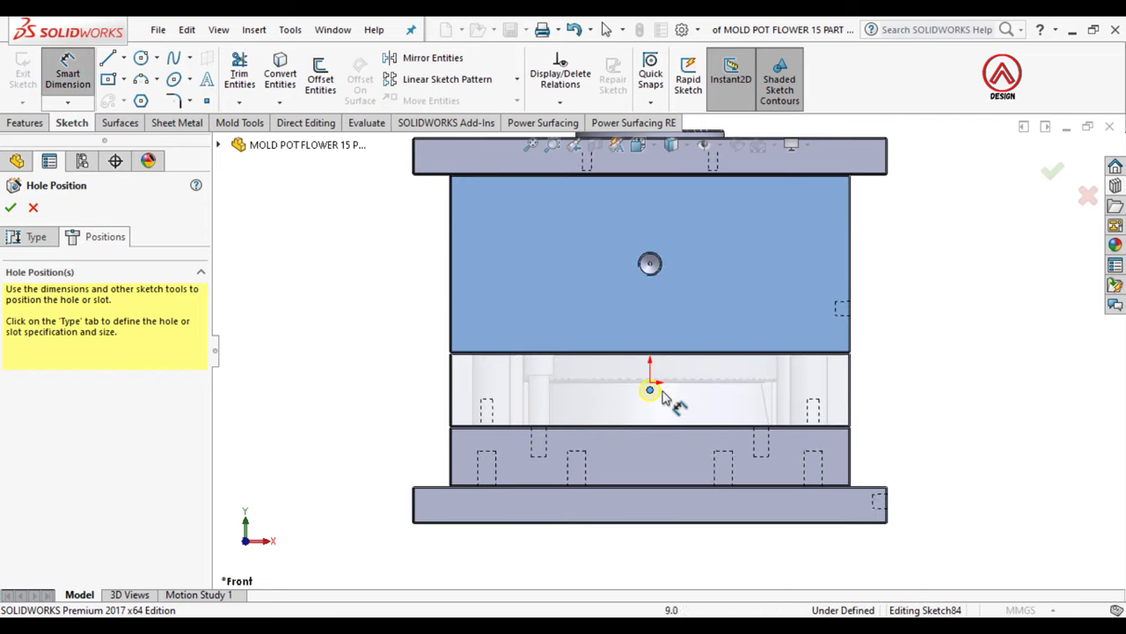
scroll(651, 398, "down", 2)
scroll(598, 410, "down", 1)
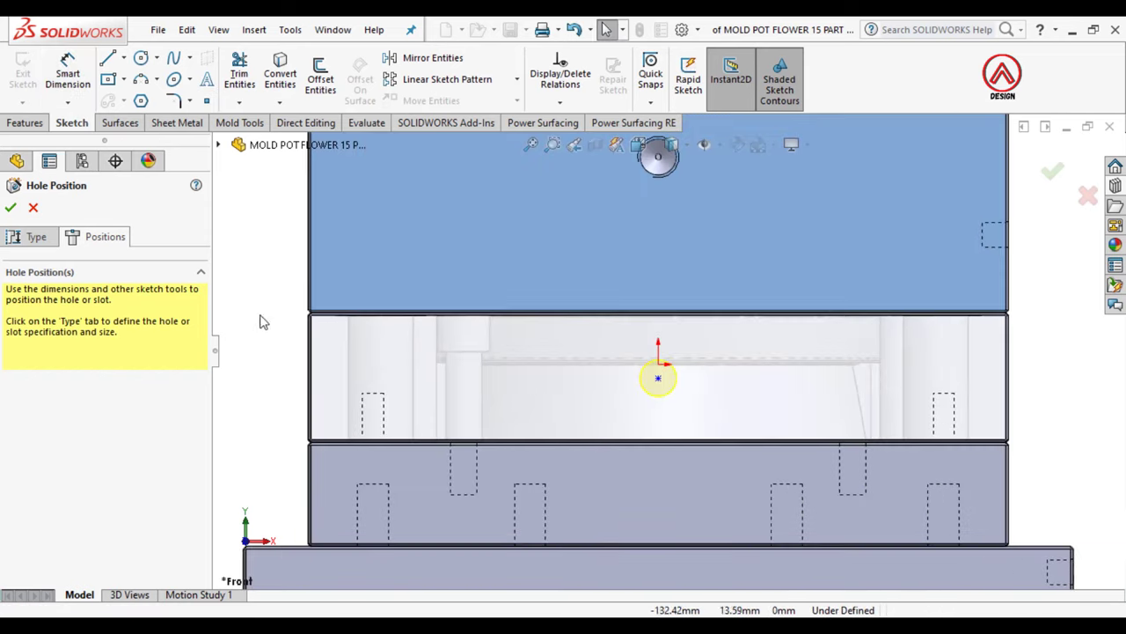
key("Escape")
scroll(343, 330, "down", 2)
scroll(387, 321, "down", 1)
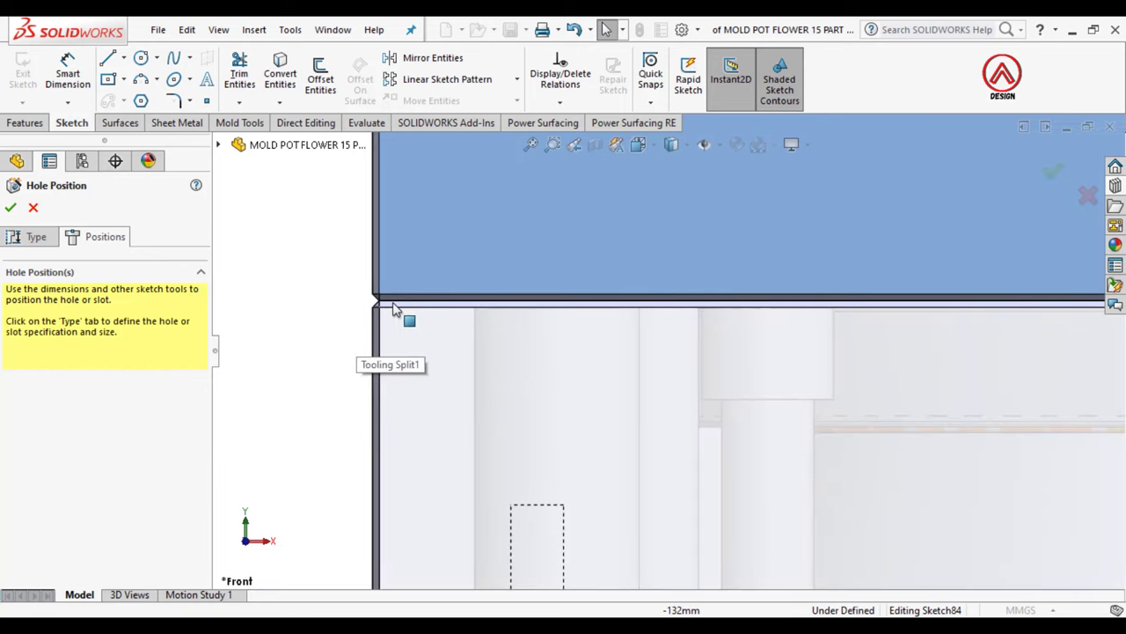
scroll(407, 356, "up", 2)
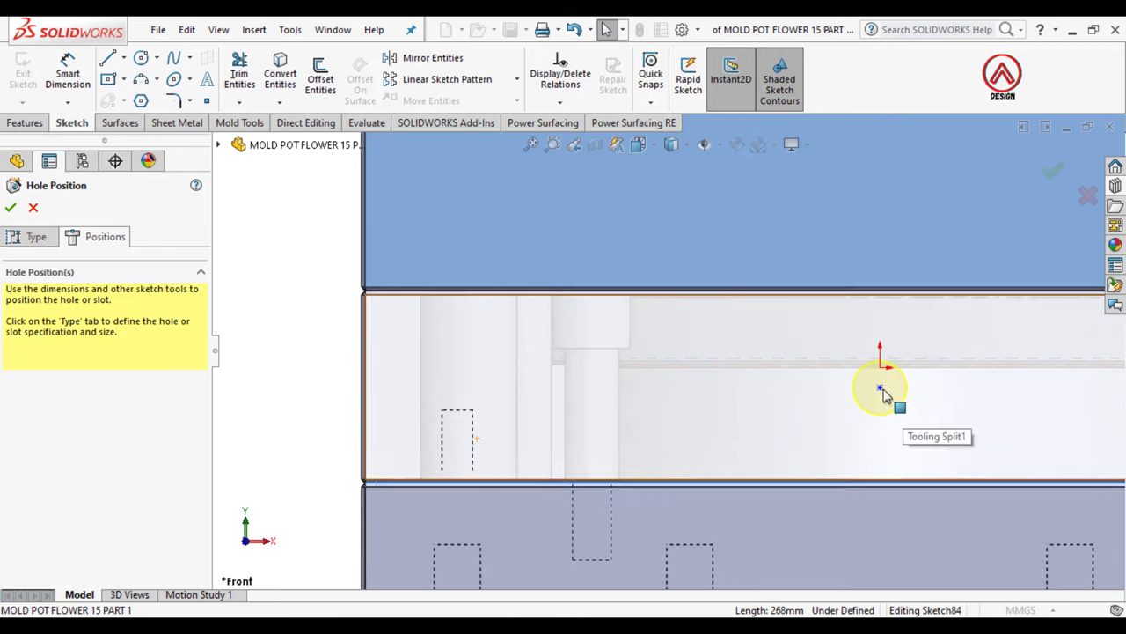
Step: Dimension the hole centre 25 mm above the plate's bottom edge
left_click(880, 389)
left_click(67, 70)
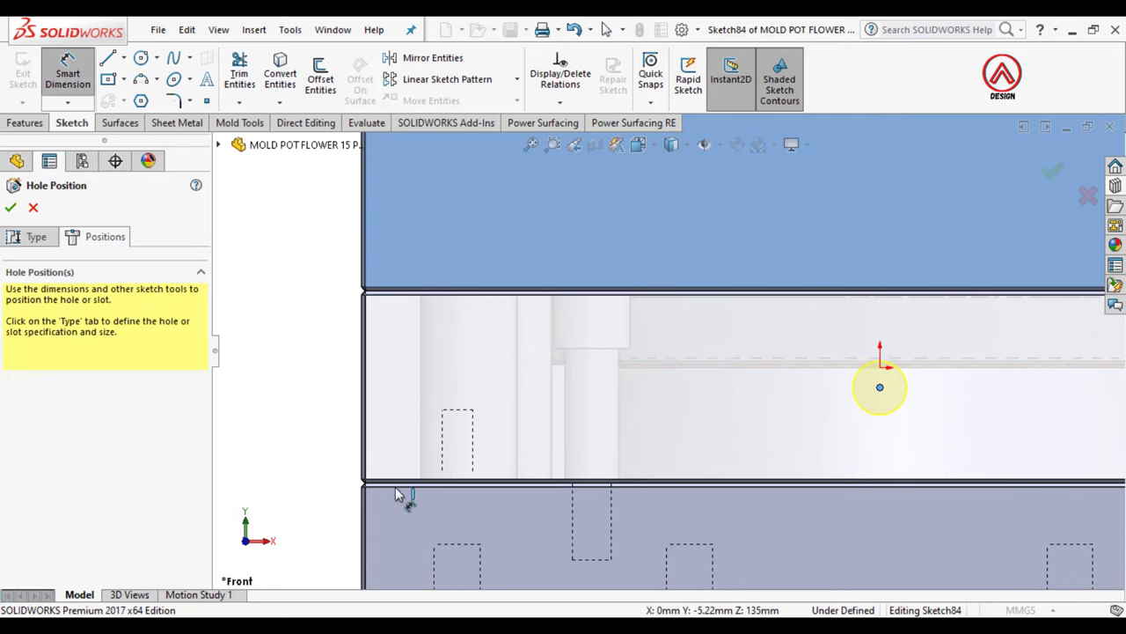
left_click(396, 482)
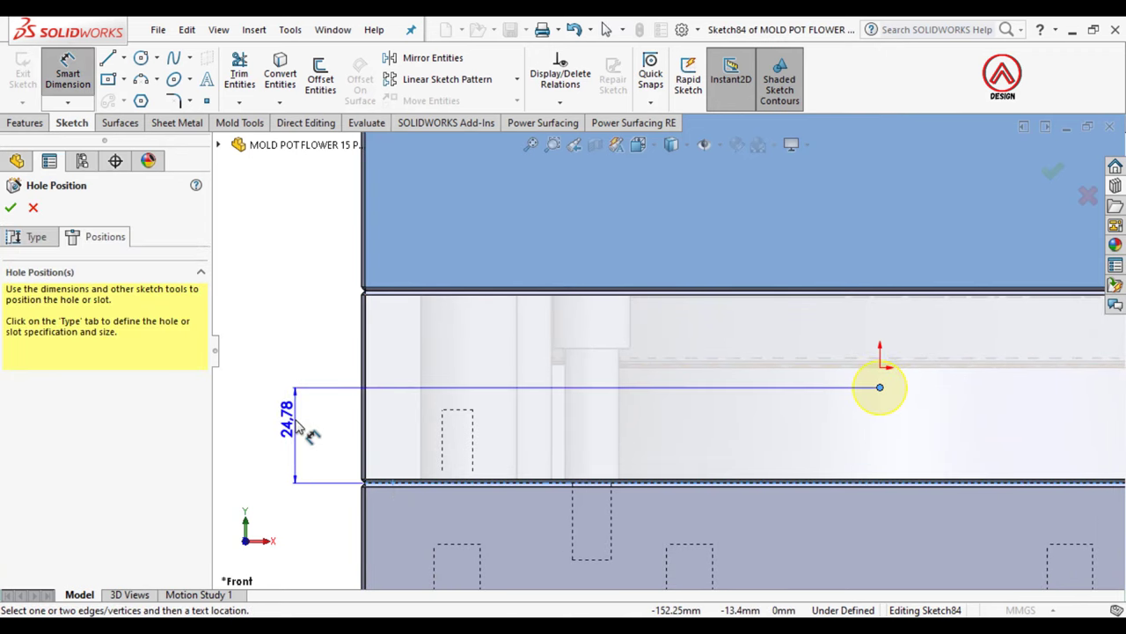
left_click(294, 442)
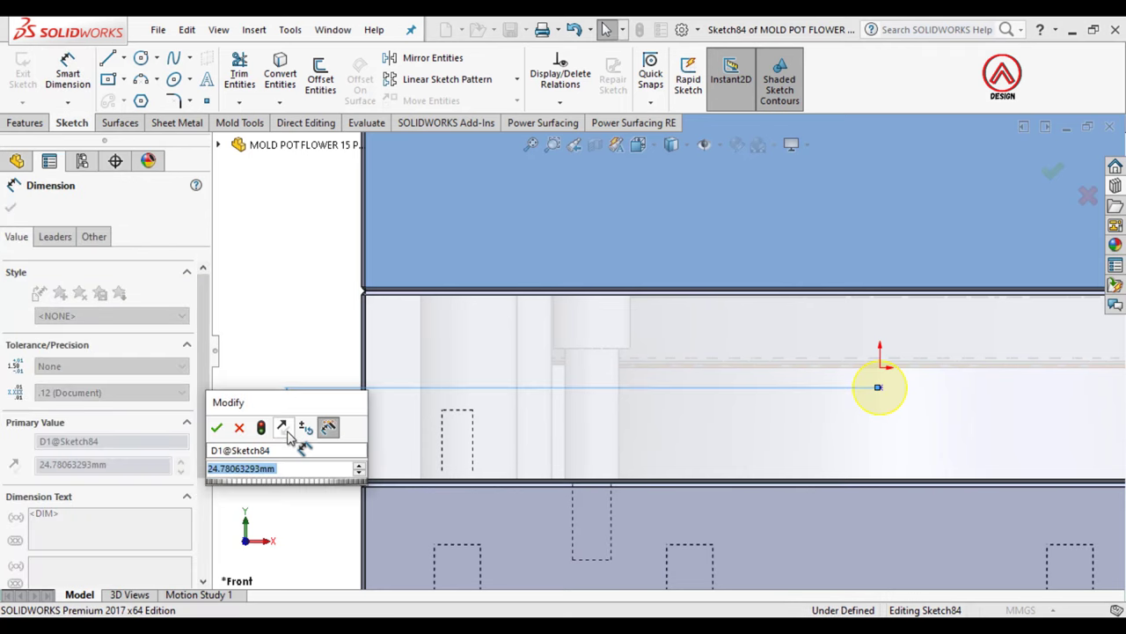
type("2")
key("Return")
scroll(809, 377, "up", 3)
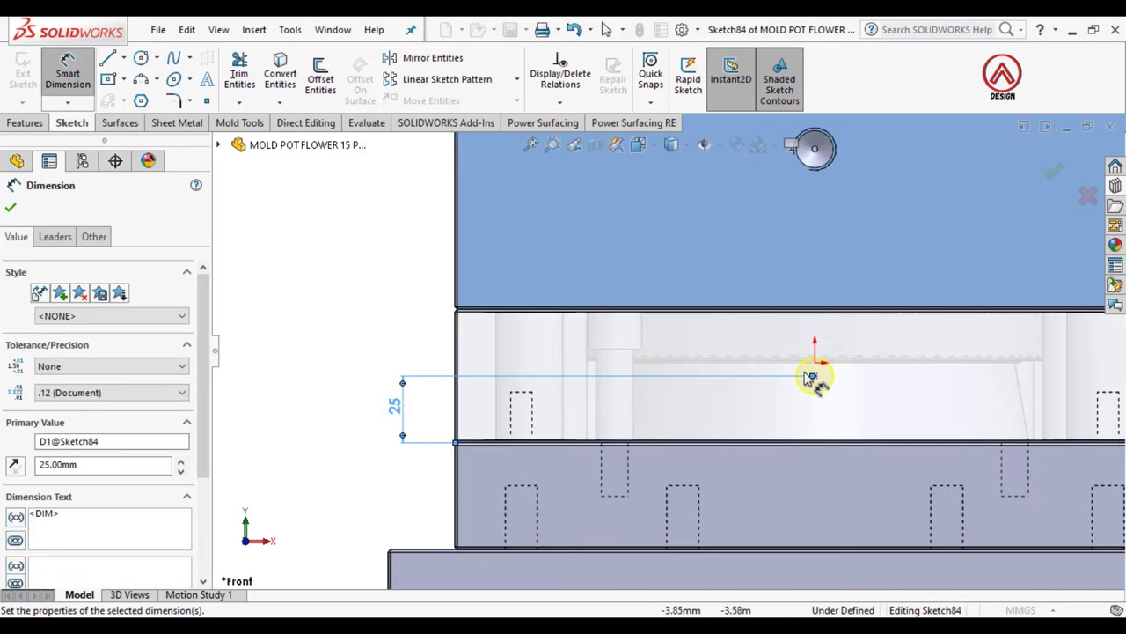
key("Escape")
Step: Make the hole centre vertical with the origin and create the tapped hole
left_click(814, 375)
left_click(815, 362, "ctrl")
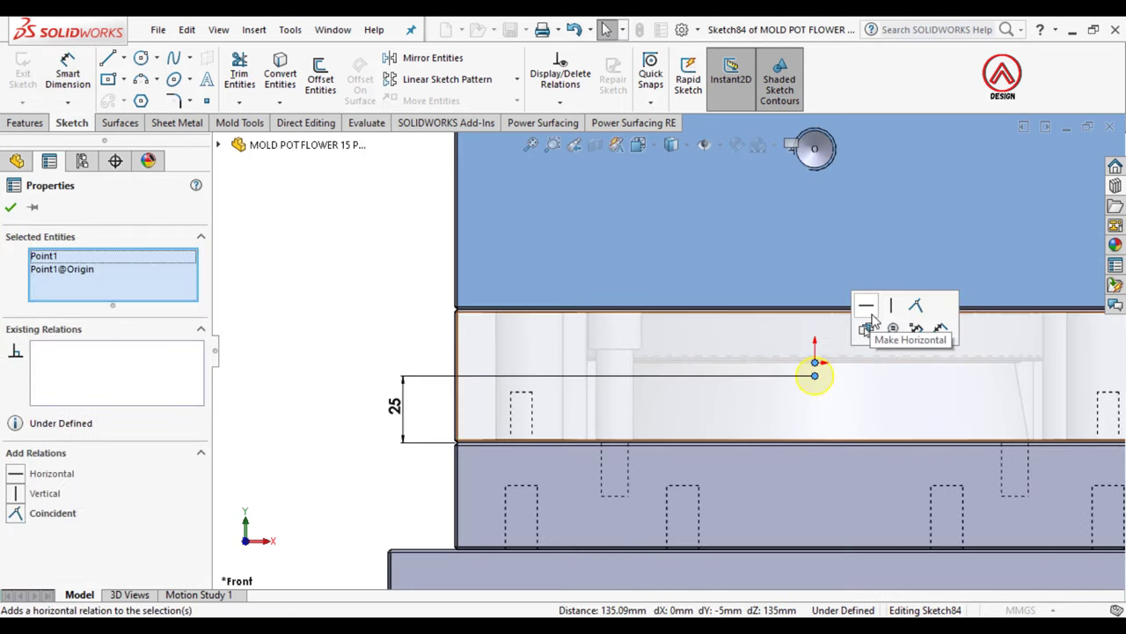
left_click(883, 306)
key("Escape")
scroll(666, 349, "up", 2)
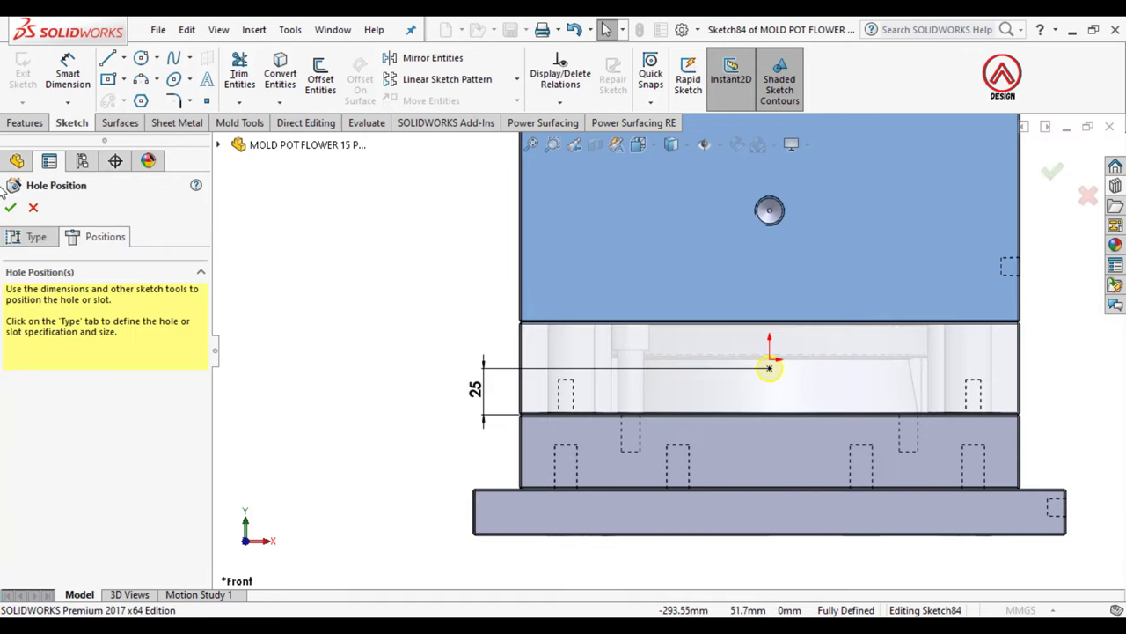
left_click(11, 209)
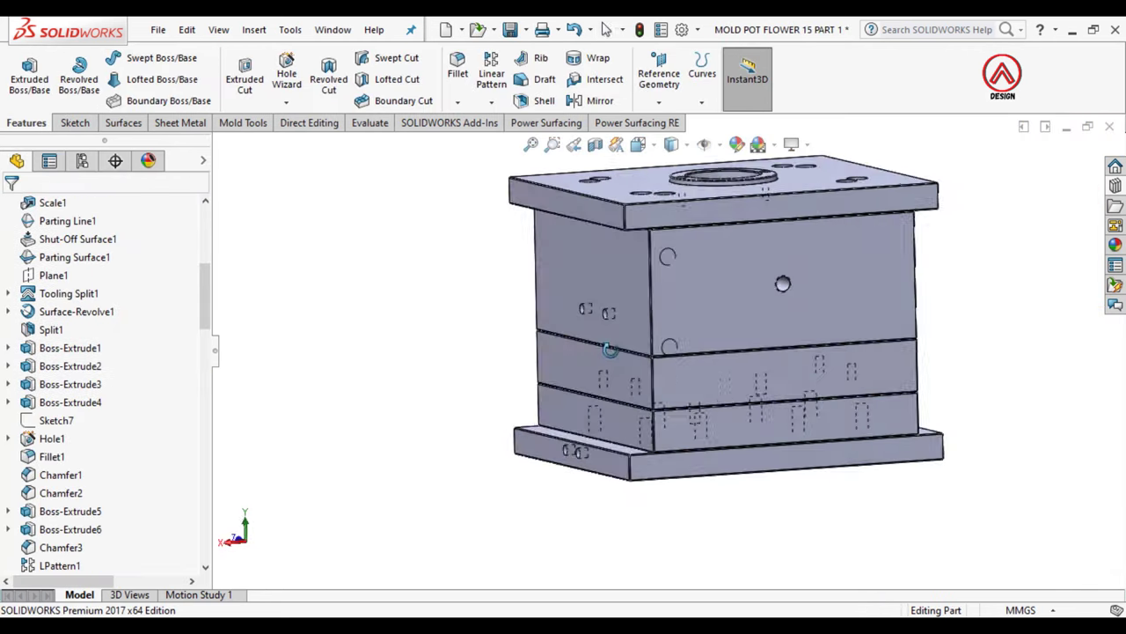
Step: Select the middle plate's opposite face, view it Normal To, and start Hole Wizard
left_click(733, 386)
left_click(852, 340)
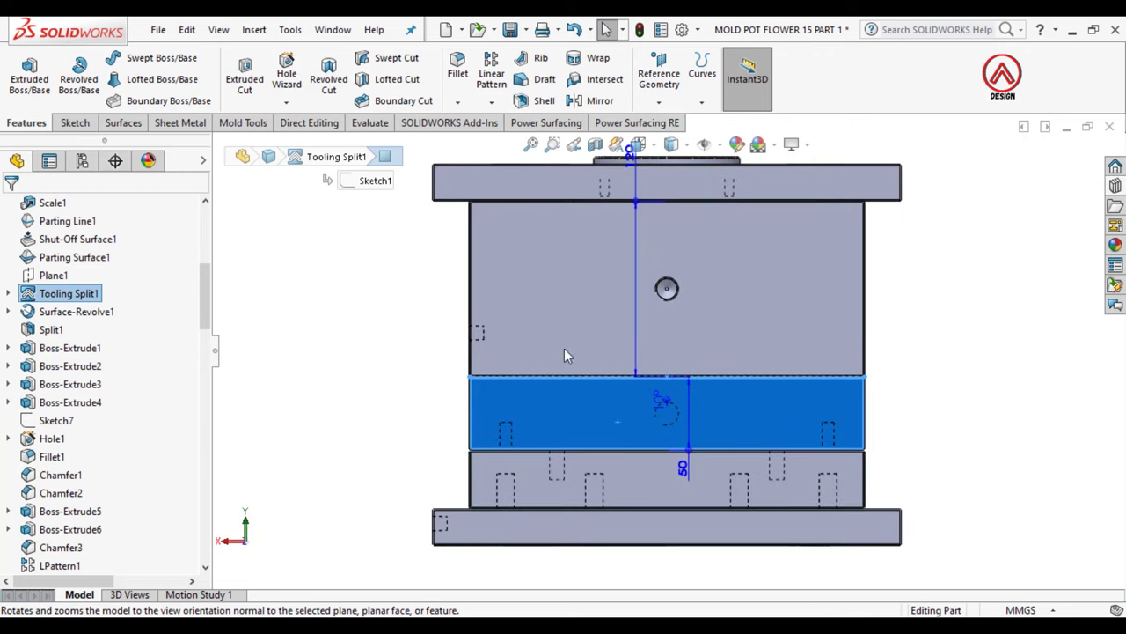
left_click(287, 79)
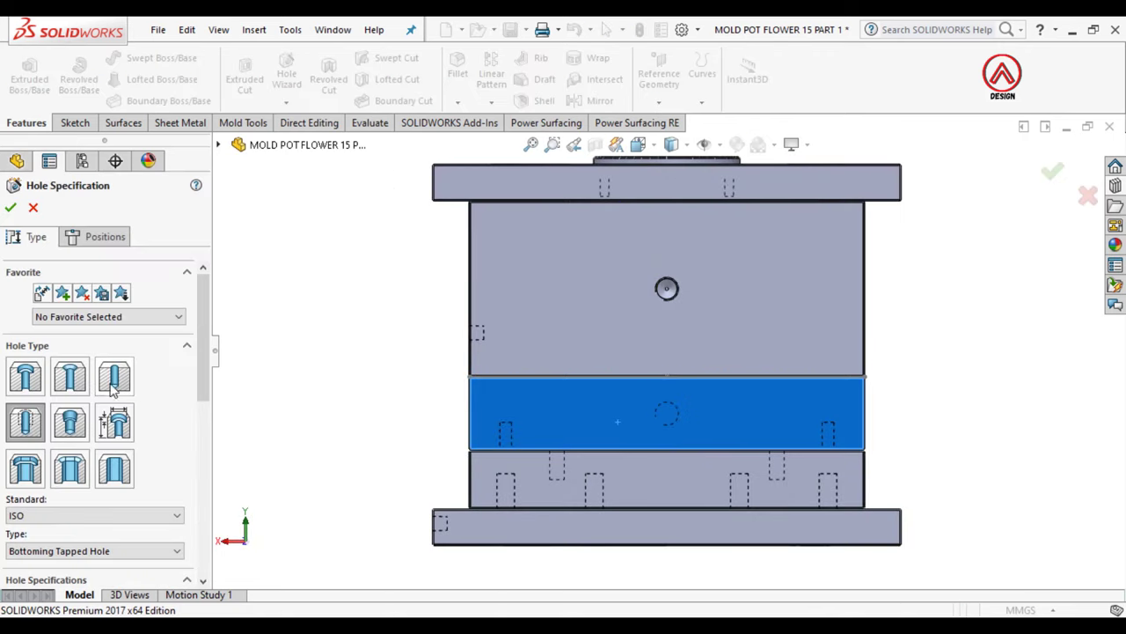
Step: In Hidden Lines Visible, snap the hole to the first hole's centre and create it
left_click(98, 238)
scroll(764, 466, "down", 2)
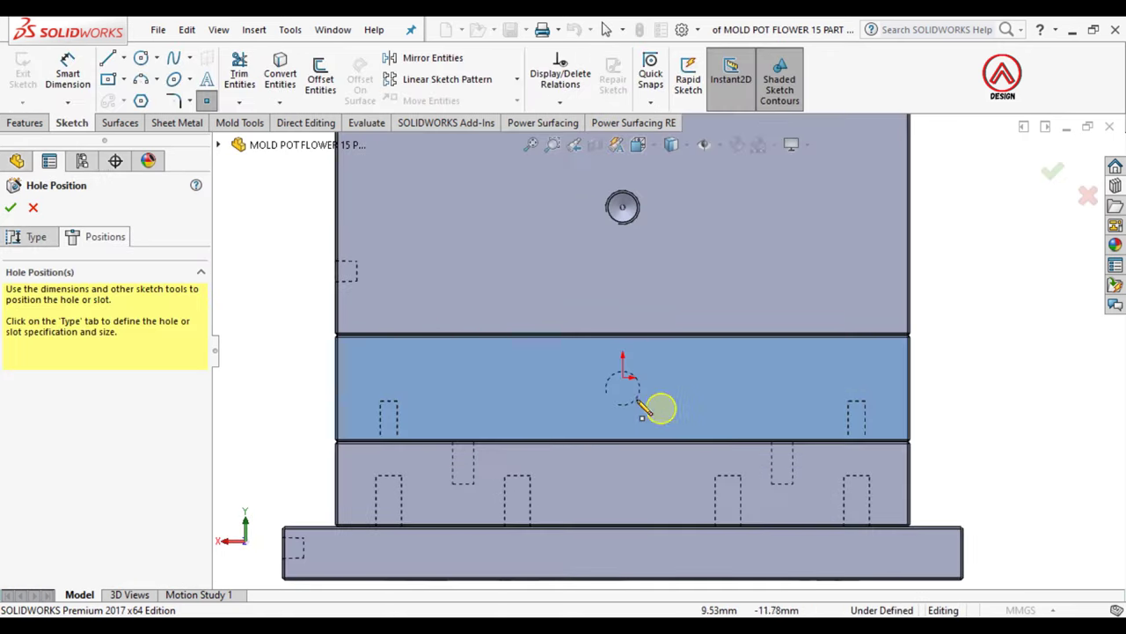
left_click(671, 144)
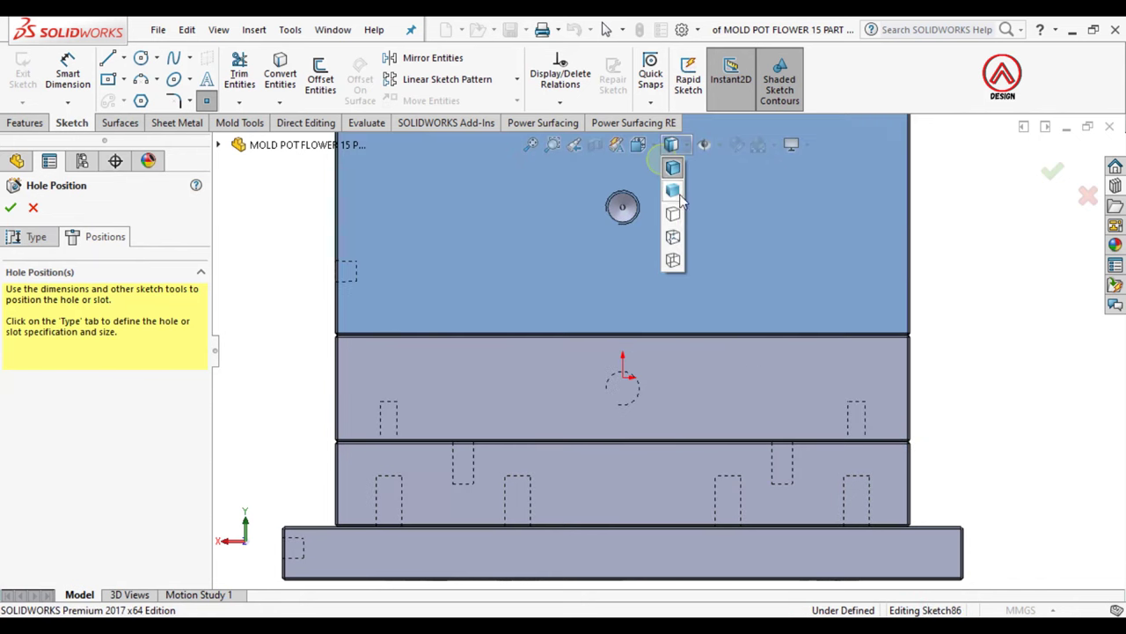
left_click(673, 238)
left_click(624, 384)
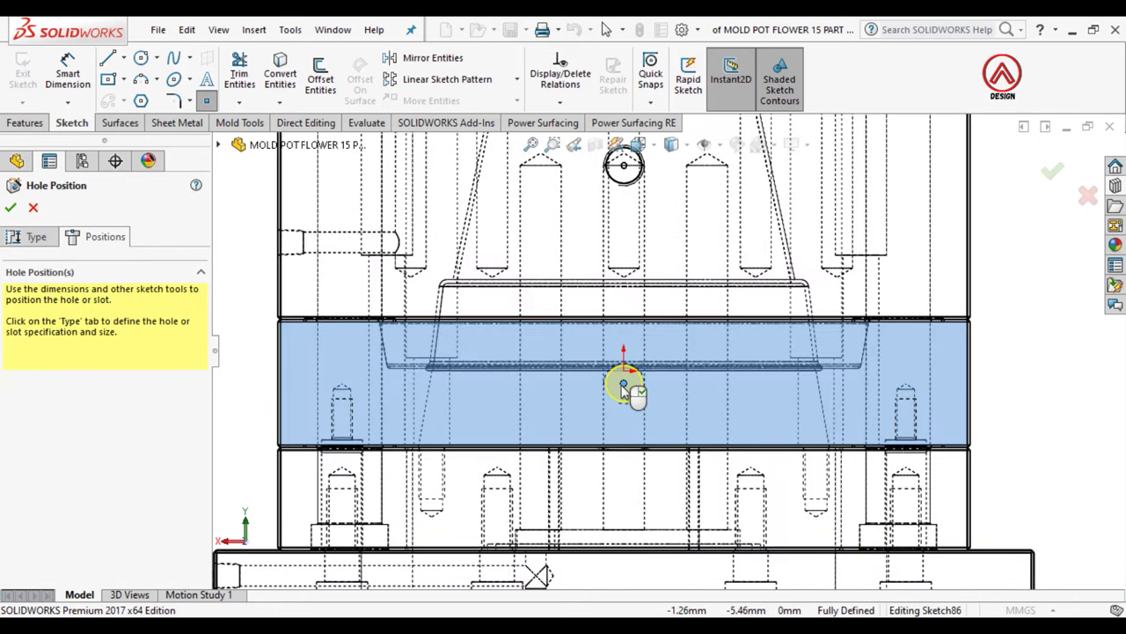
left_click(11, 207)
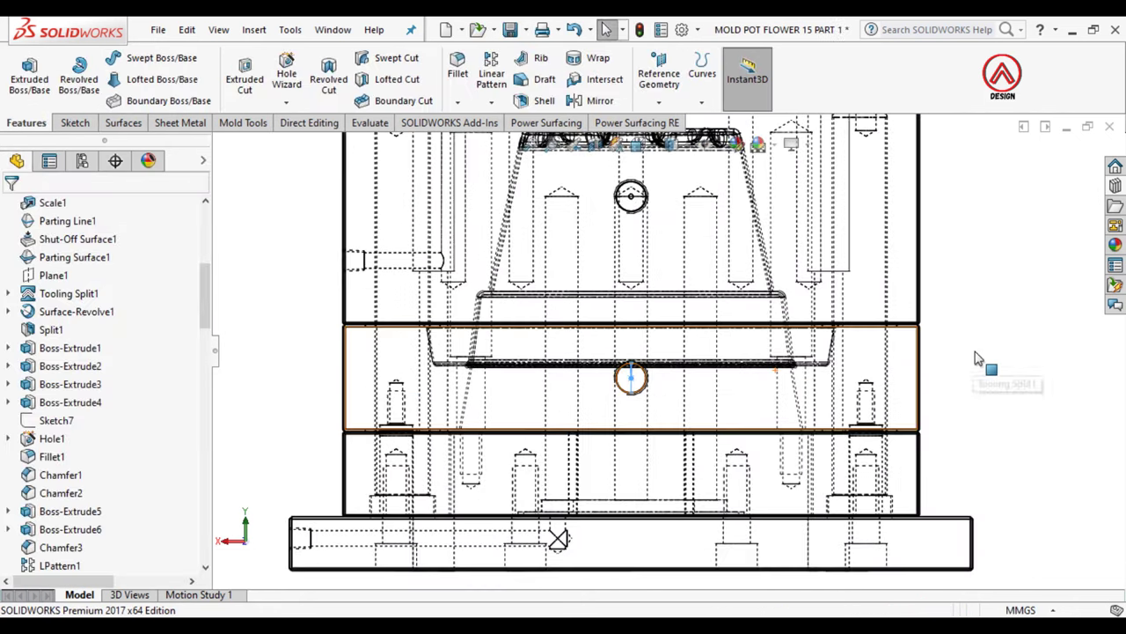
Step: Orbit and zoom to fit the mold to inspect the side holes
middle_click_drag(636, 256, 690, 311)
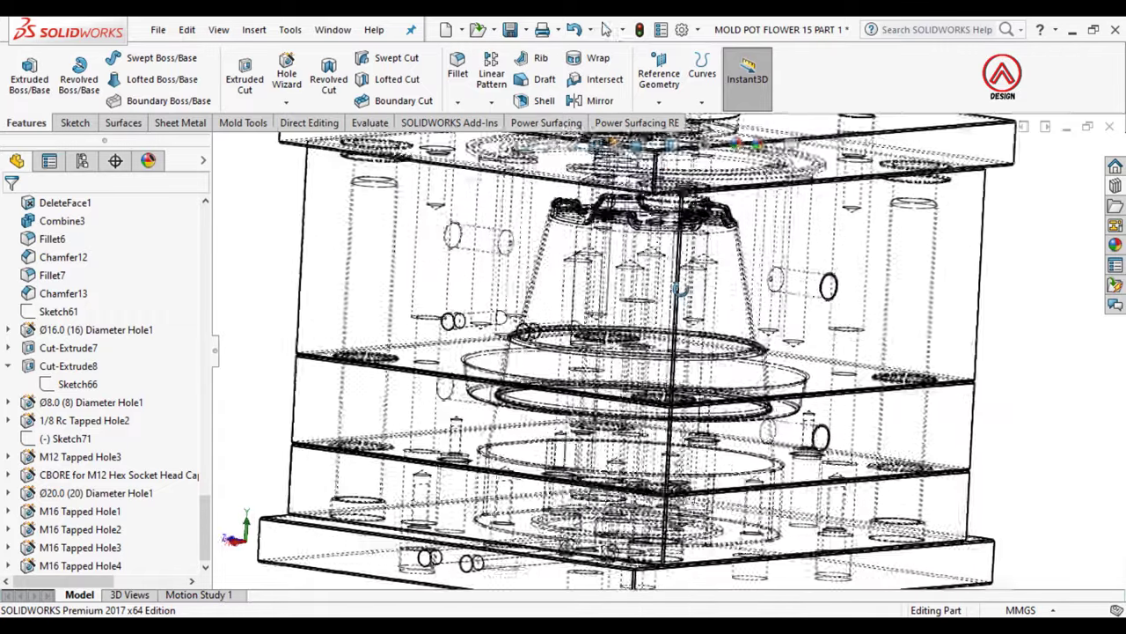
key("f")
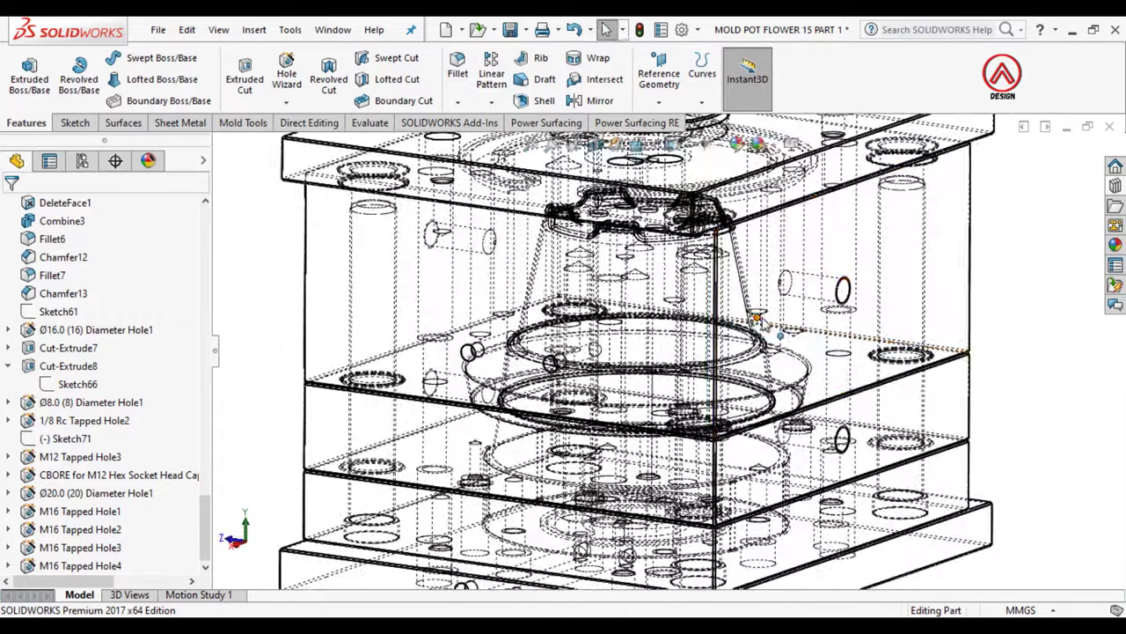
middle_click_drag(421, 449, 606, 30)
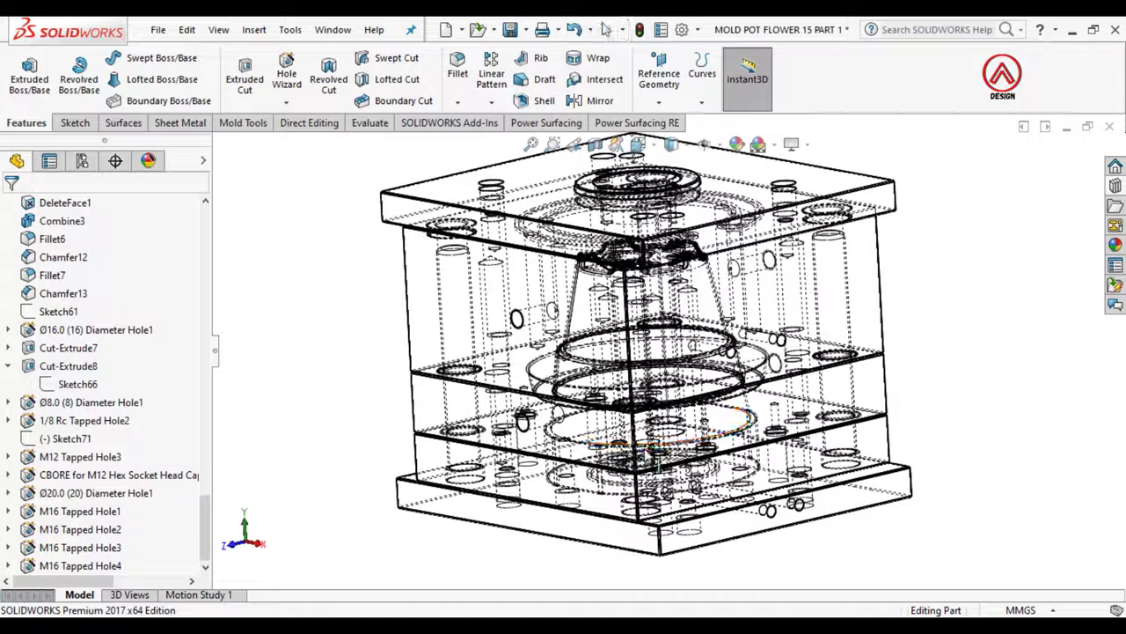
scroll(577, 394, "down", 5)
scroll(520, 303, "up", 4)
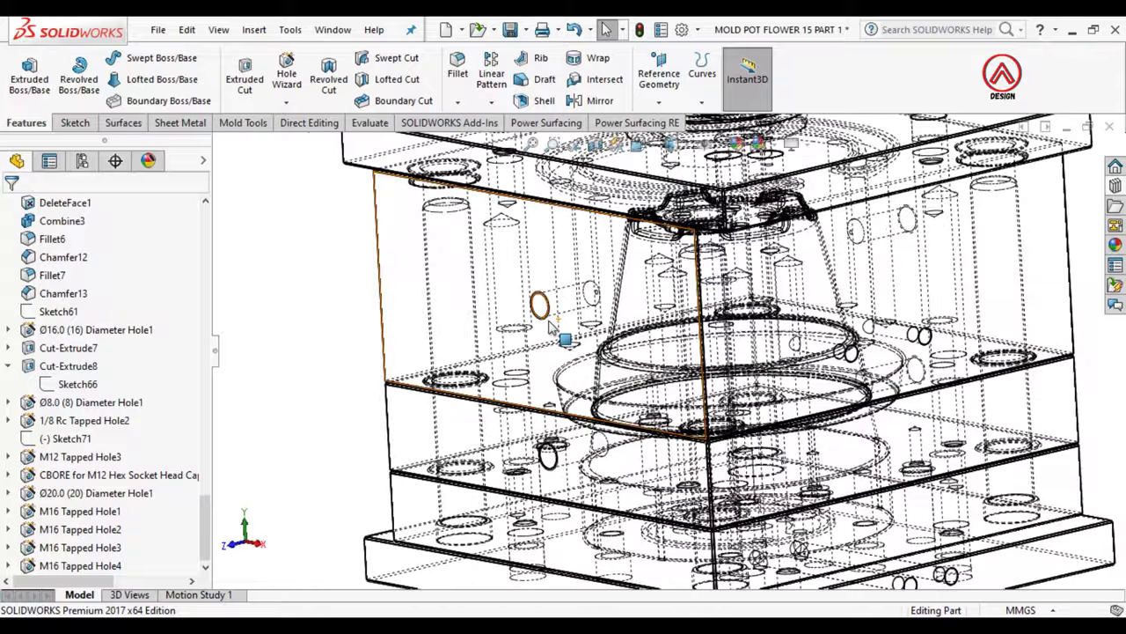
middle_click_drag(519, 303, 556, 349)
scroll(554, 347, "down", 4)
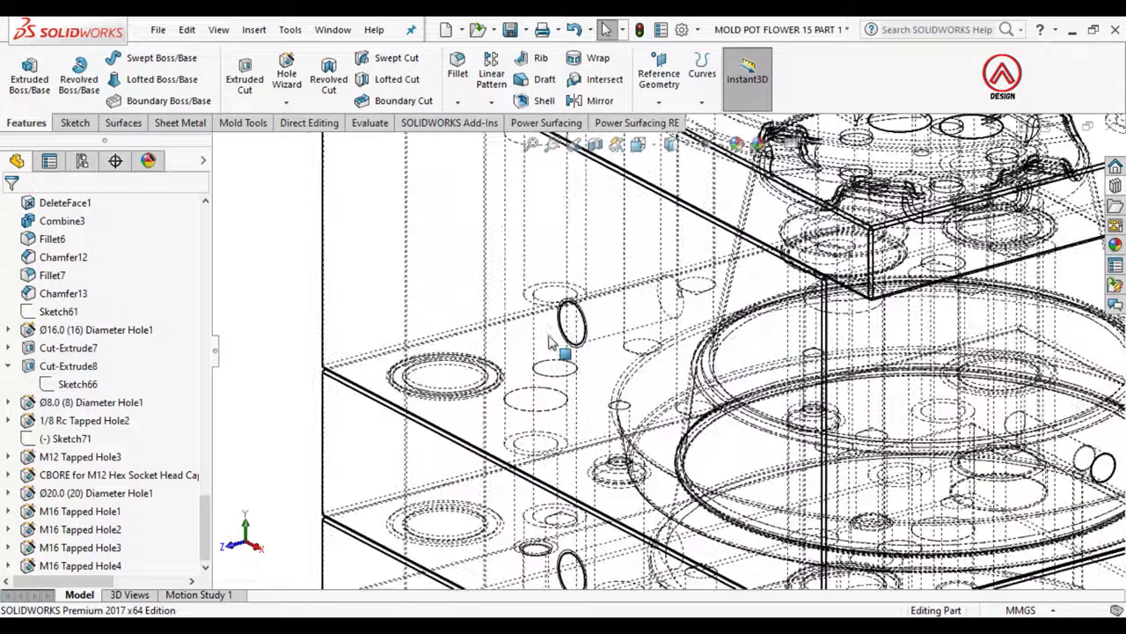
Step: Commit the 30 mm depth for M16 Tapped Hole1, then reopen it with Edit Feature
left_click(574, 326)
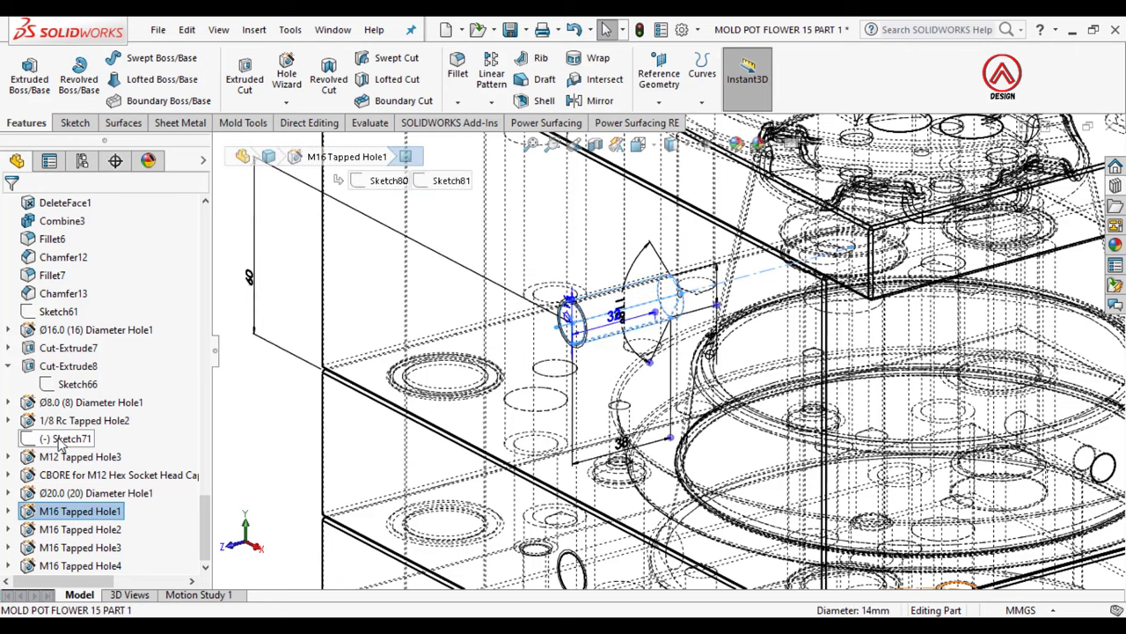
left_click(61, 492)
left_click(62, 515)
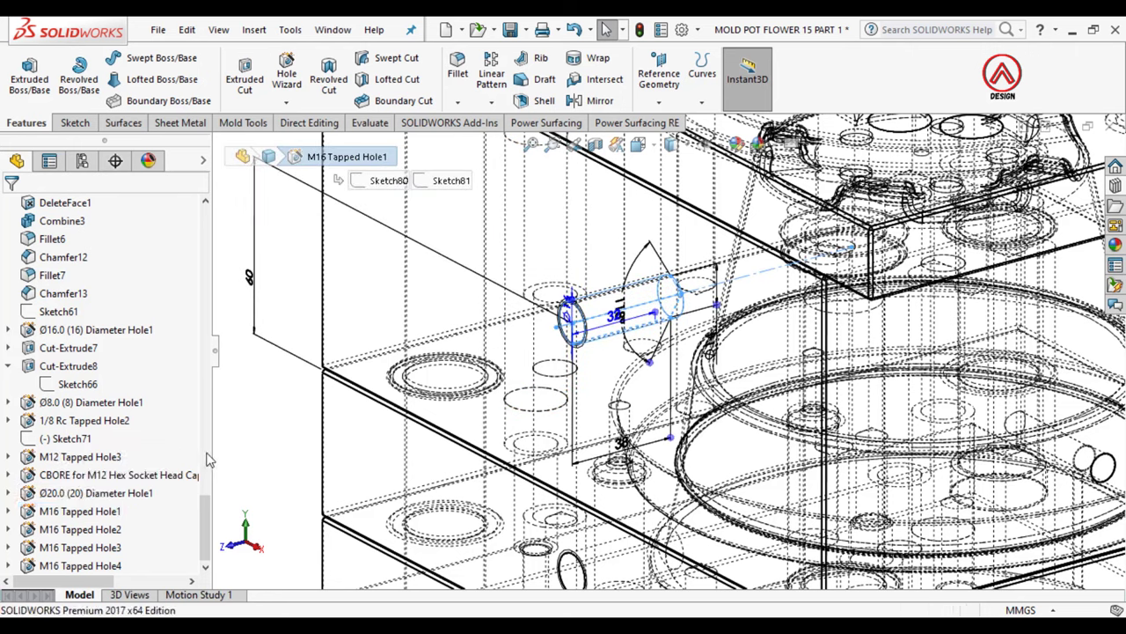
scroll(202, 395, "down", 3)
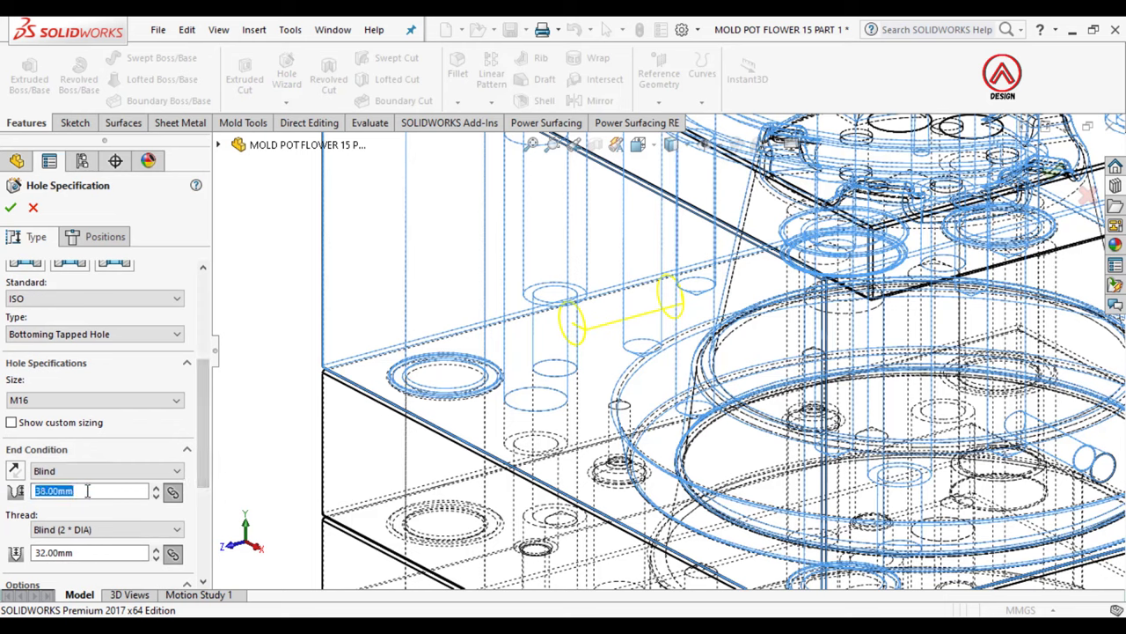
type("30")
key("Return")
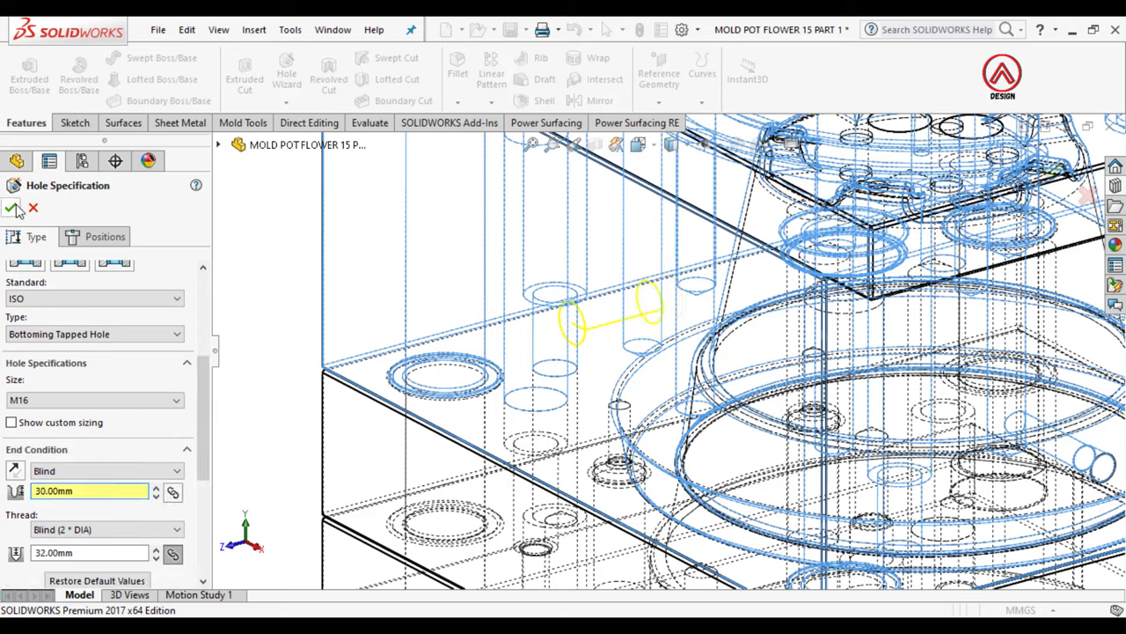
left_click(11, 208)
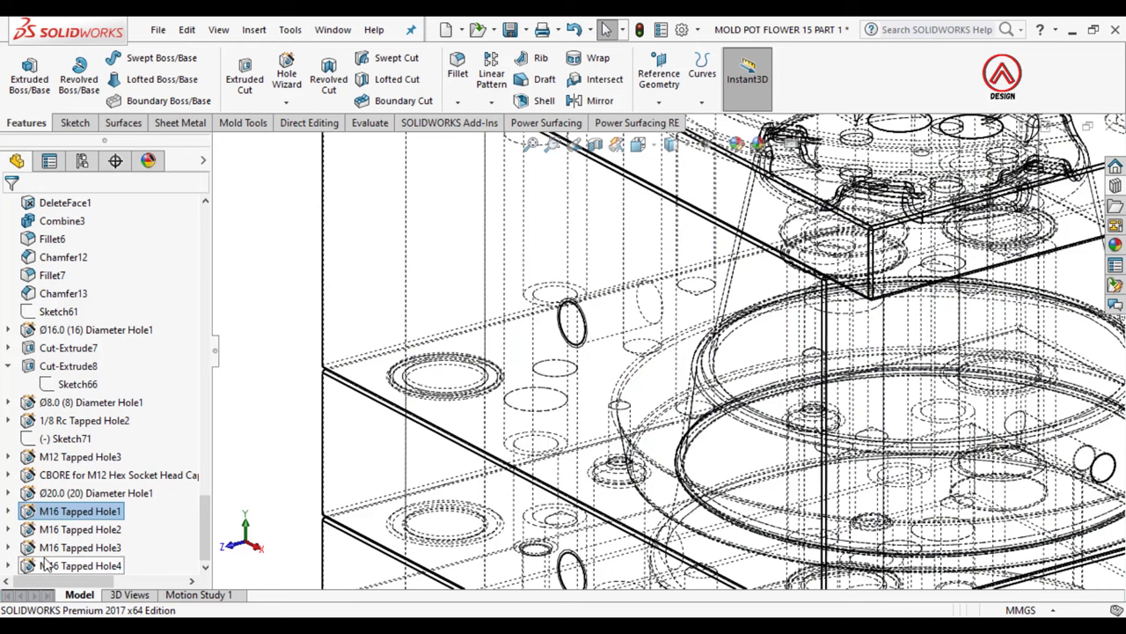
left_click(61, 510)
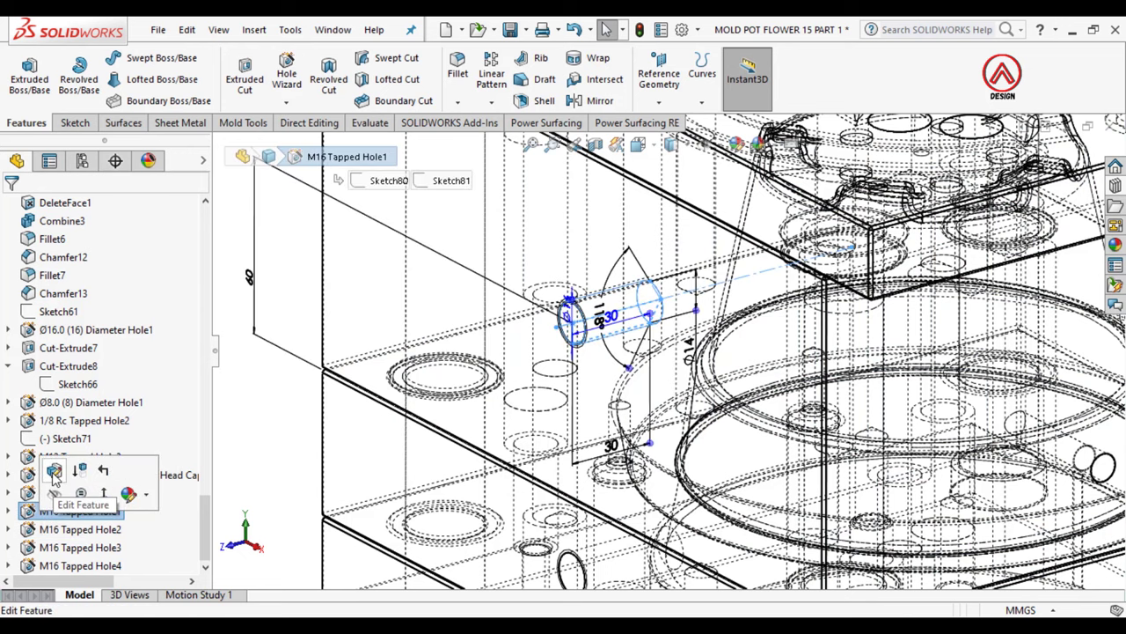
left_click(55, 473)
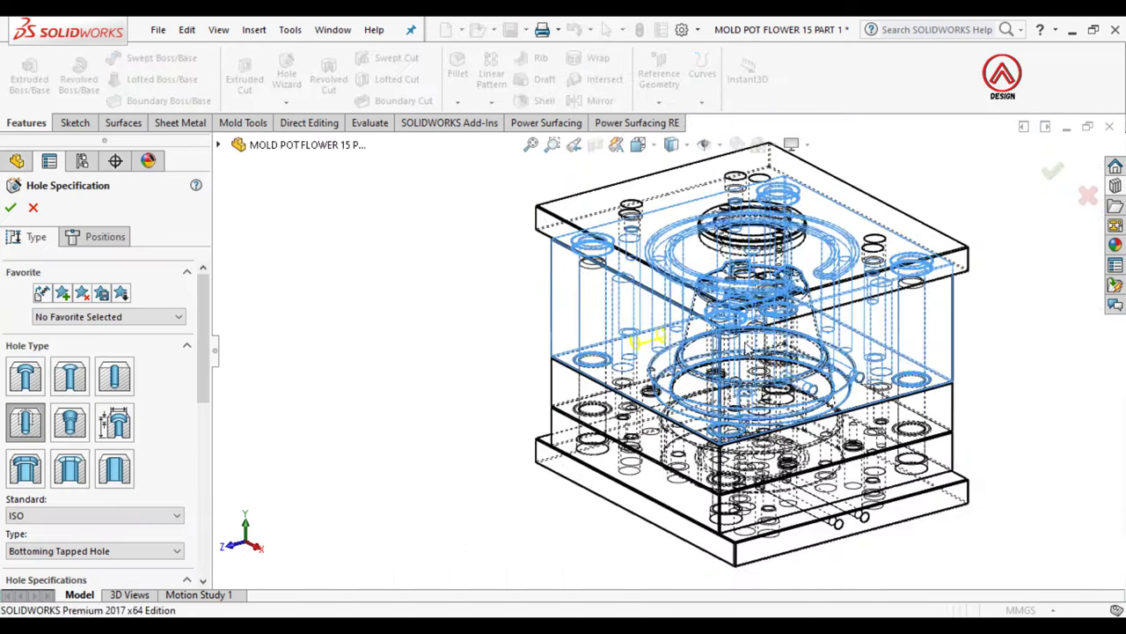
mouse_move(748, 352)
middle_mouse_down()
mouse_move(748, 413)
mouse_move(730, 361)
mouse_move(700, 343)
middle_mouse_up()
scroll(158, 413, "down", 3)
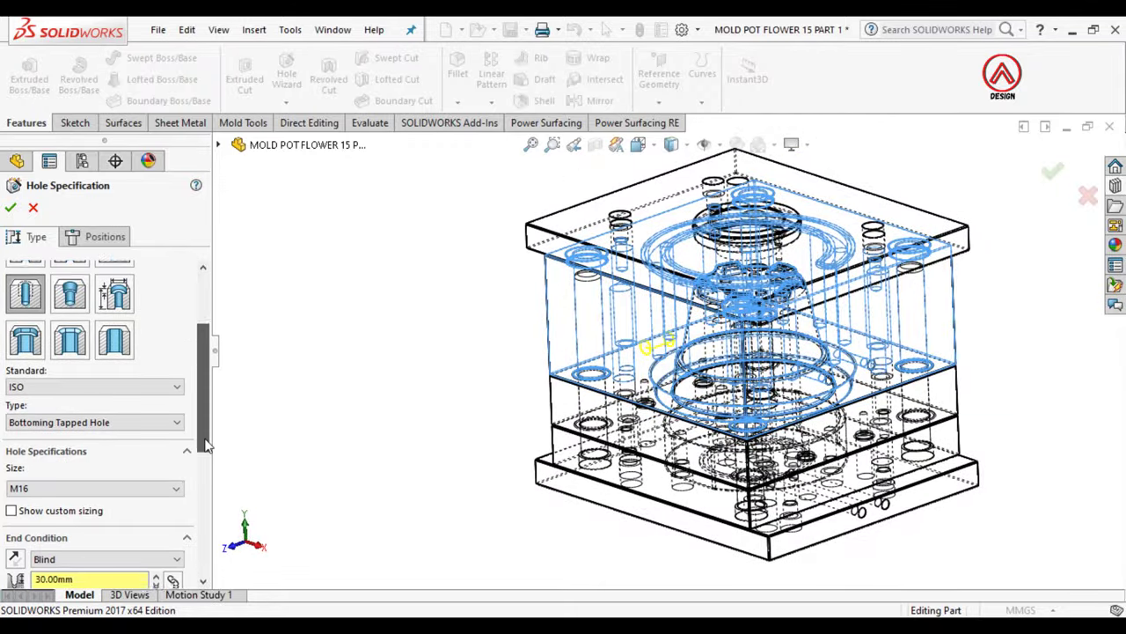
scroll(88, 479, "down", 2)
scroll(141, 488, "down", 2)
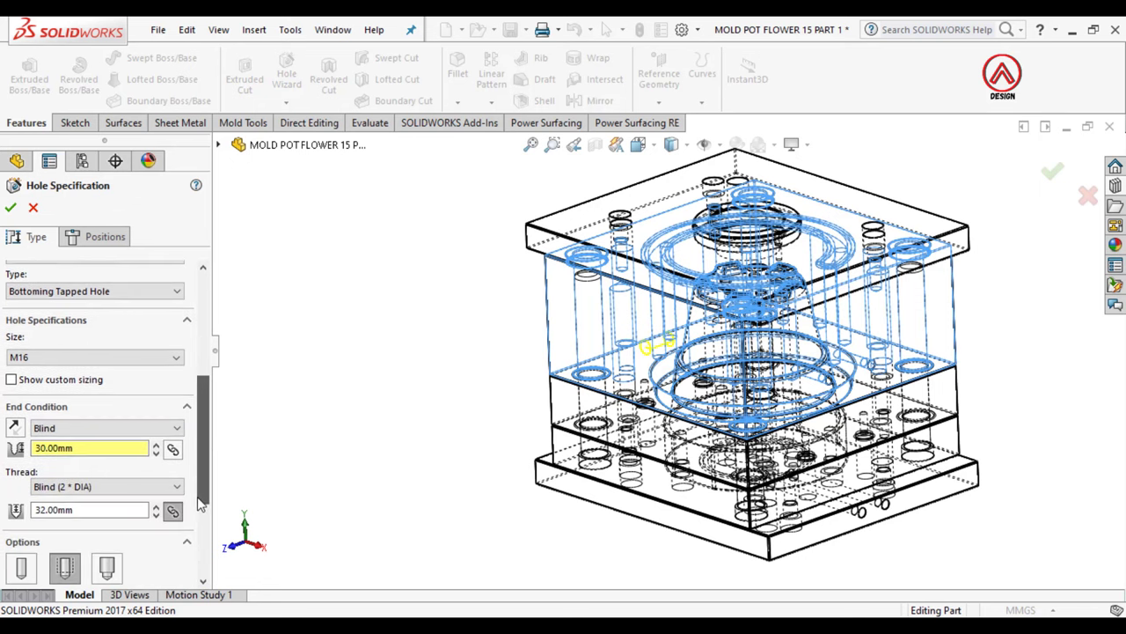
scroll(74, 493, "down", 1)
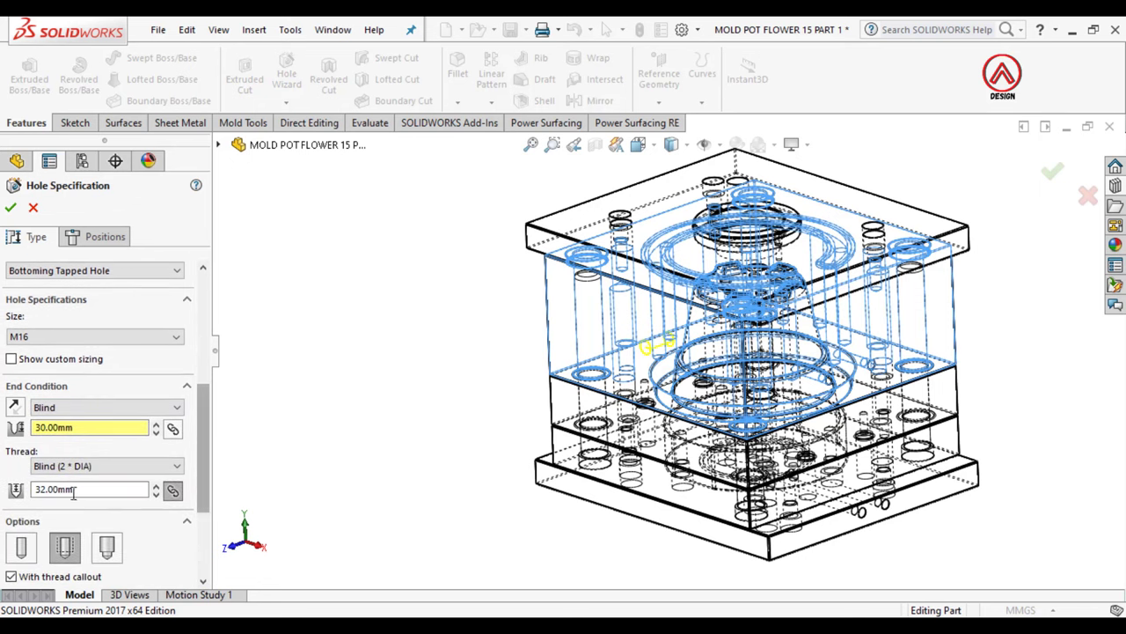
left_click(33, 210)
scroll(822, 346, "down", 2)
Step: Orbit around the mold and switch it to the Front orientation
scroll(821, 346, "down", 4)
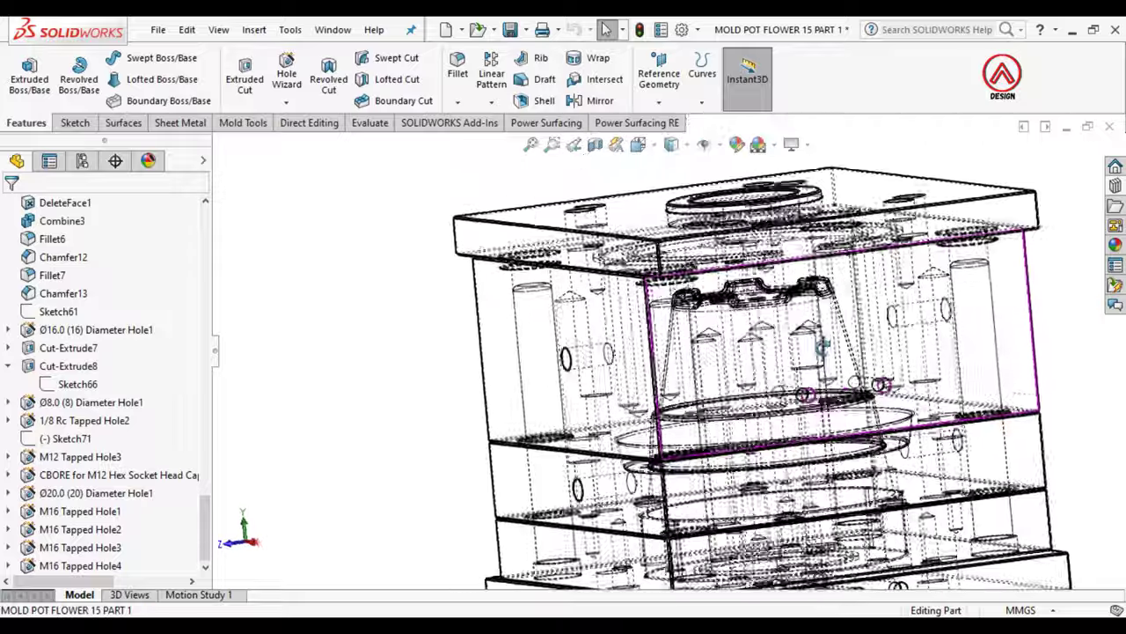
middle_click_drag(822, 346, 816, 429)
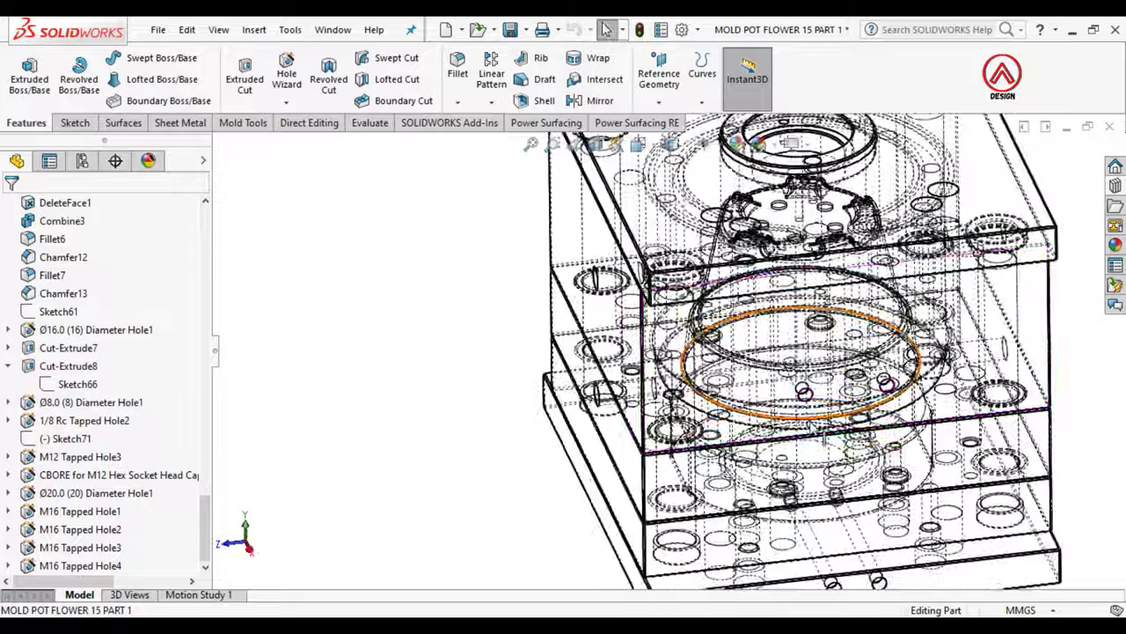
scroll(817, 430, "up", 2)
mouse_move(816, 430)
middle_mouse_down()
mouse_move(656, 321)
mouse_move(593, 532)
mouse_move(622, 174)
middle_mouse_up()
scroll(656, 321, "up", 3)
left_click(638, 145)
left_click(641, 217)
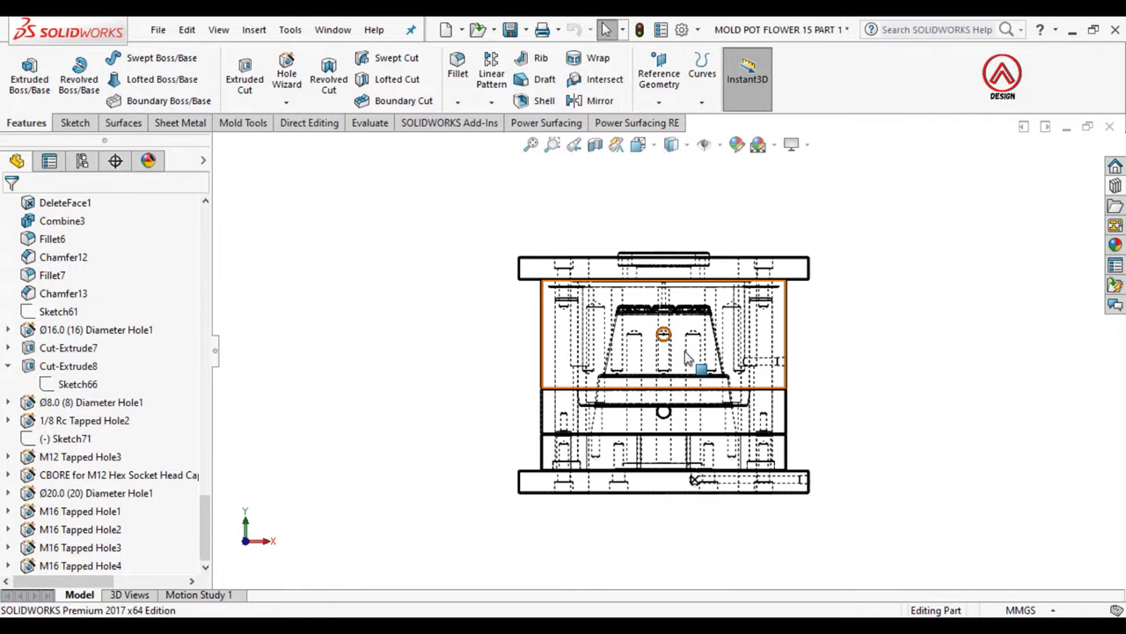
scroll(639, 343, "down", 2)
scroll(640, 343, "down", 2)
scroll(622, 343, "up", 2)
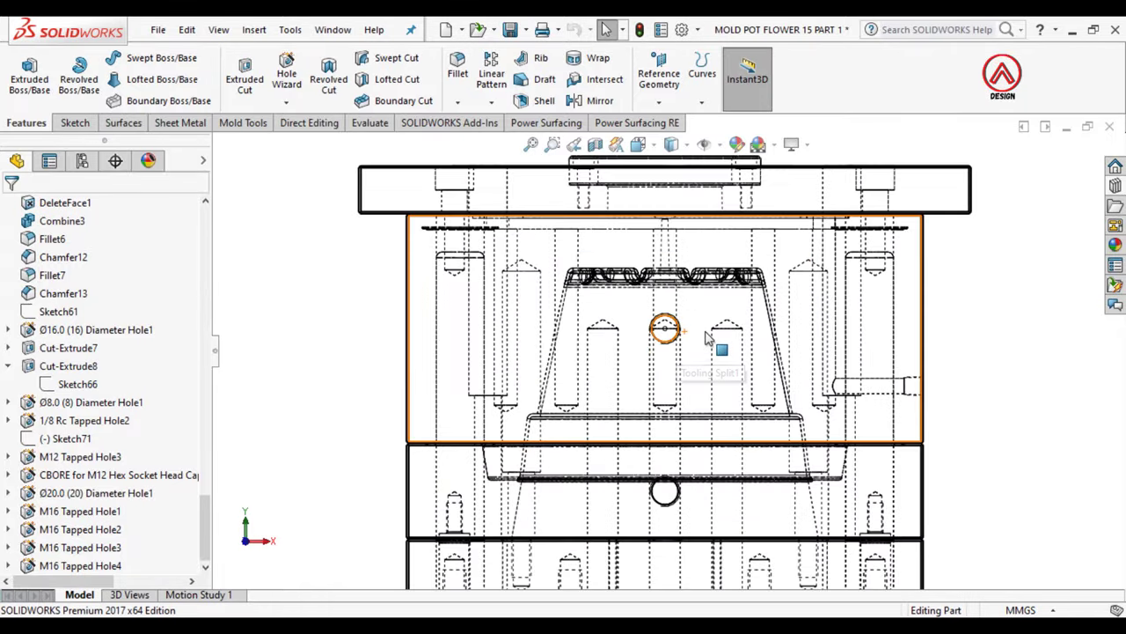
scroll(622, 343, "up", 3)
mouse_move(704, 356)
middle_mouse_down()
mouse_move(651, 425)
mouse_move(619, 164)
middle_mouse_up()
scroll(646, 359, "down", 2)
scroll(647, 360, "down", 3)
scroll(633, 264, "up", 5)
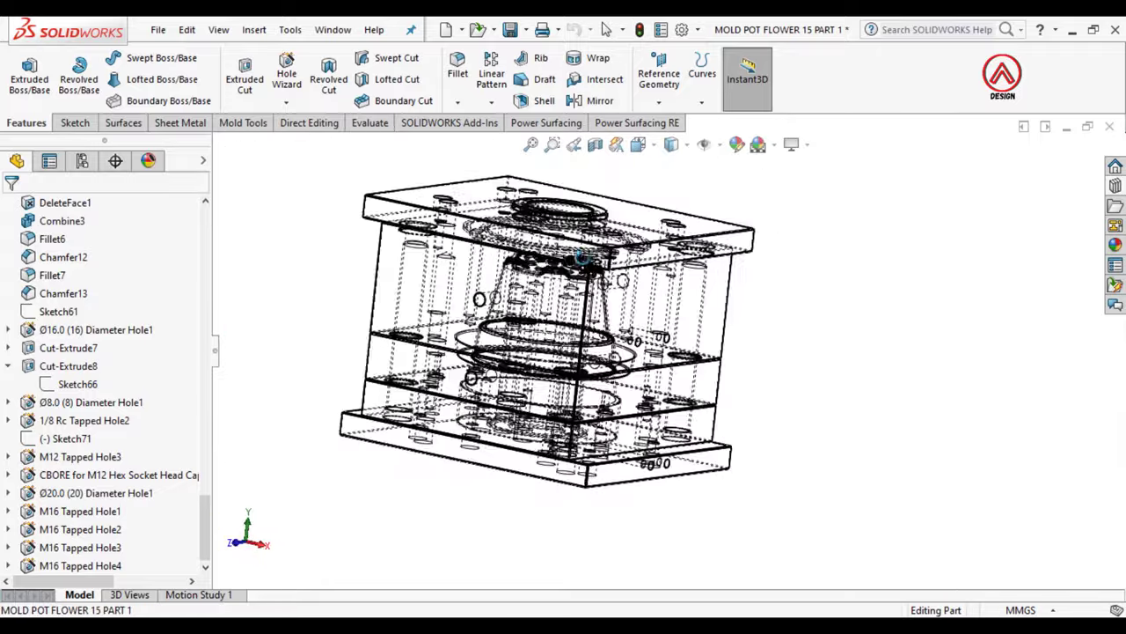
Step: Try Shaded With Edges, isometric, front and hidden-edge displays of the mold
left_click(671, 146)
left_click(687, 201)
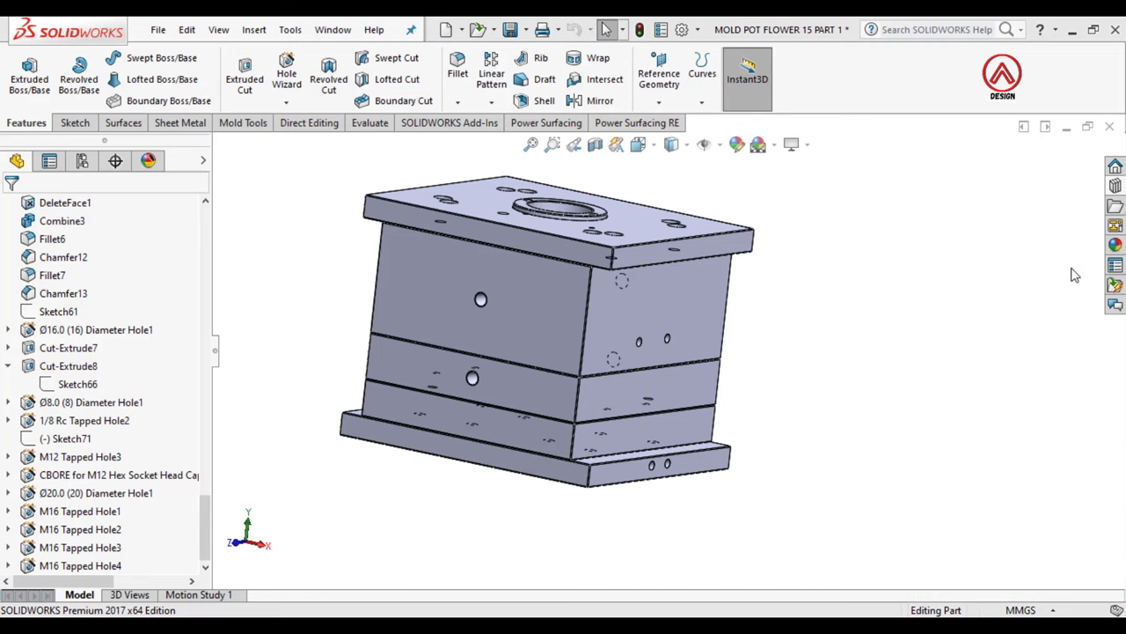
key("ctrl+1")
left_click(638, 144)
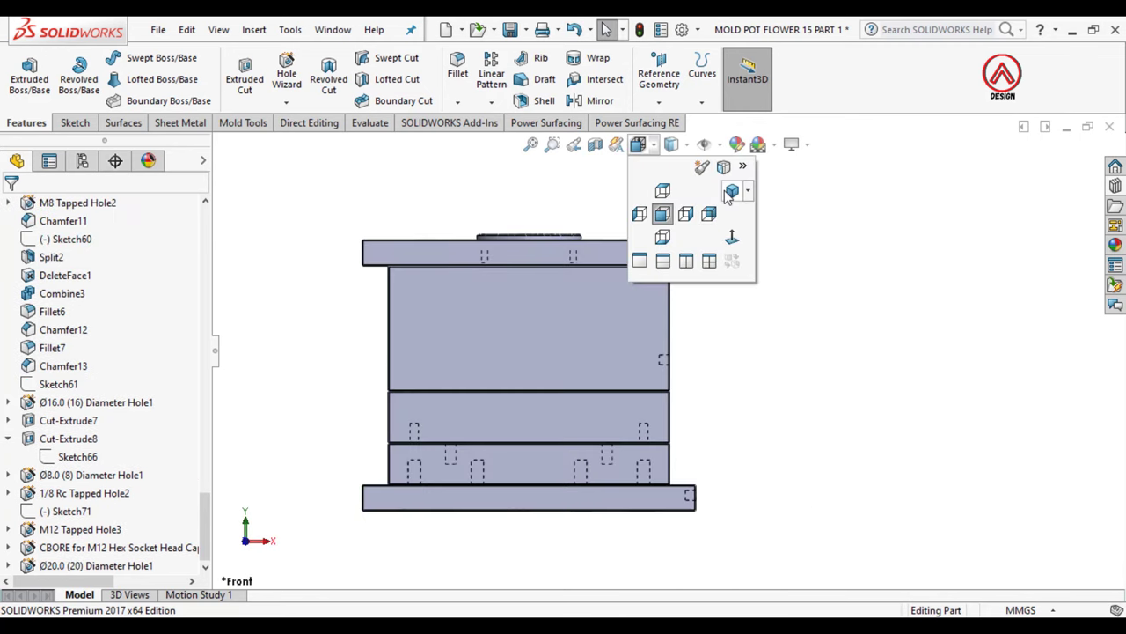
left_click(729, 193)
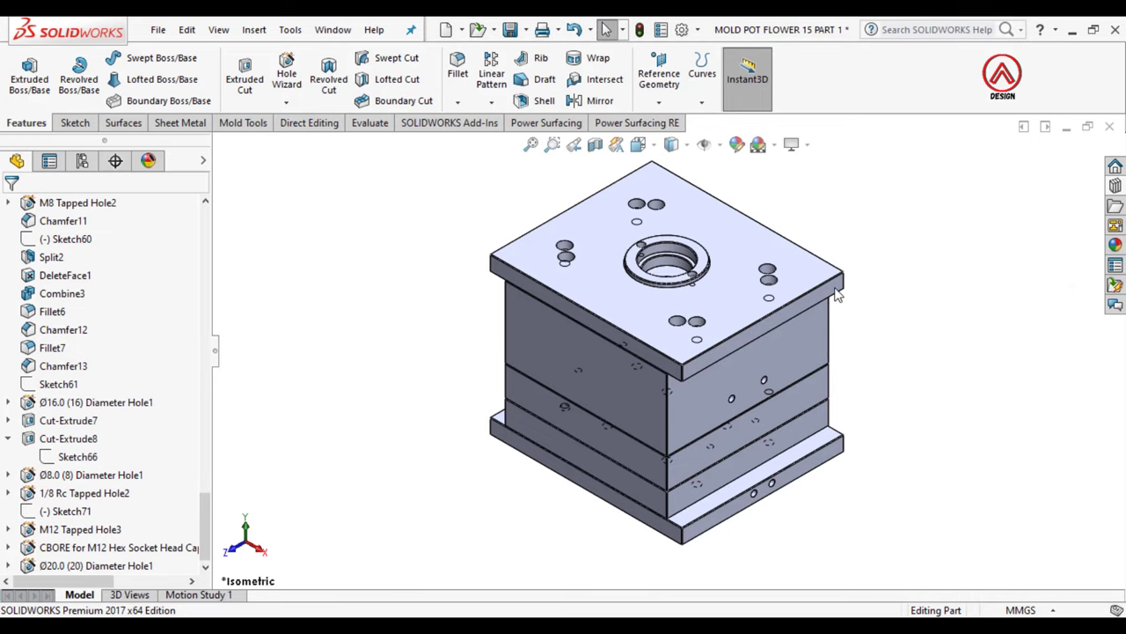
left_click(671, 144)
left_click(665, 222)
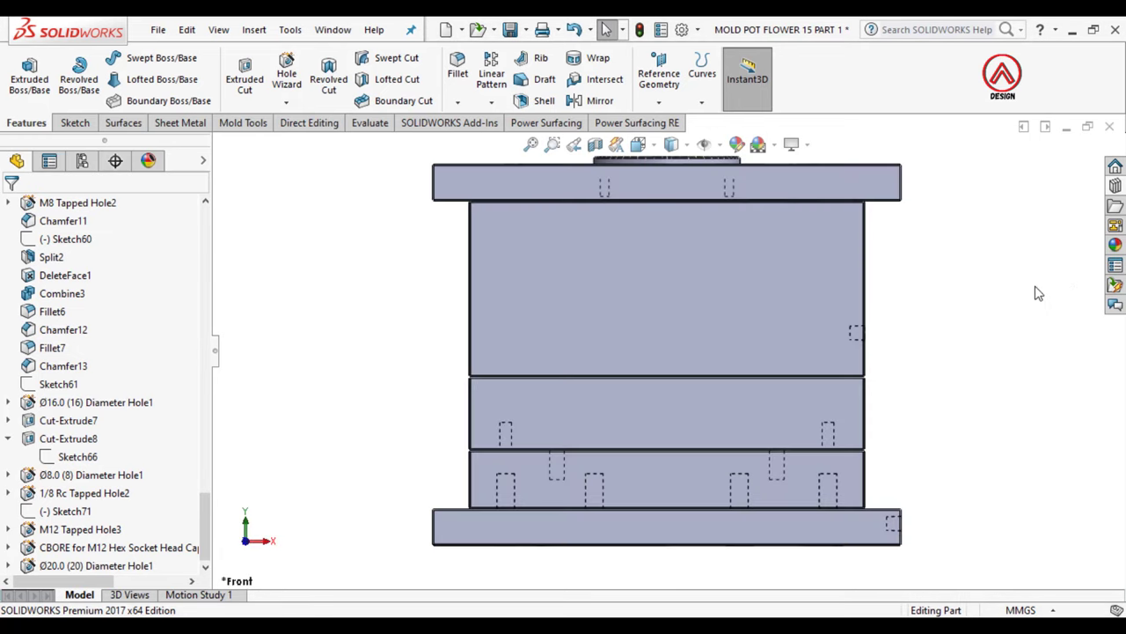
left_click(671, 144)
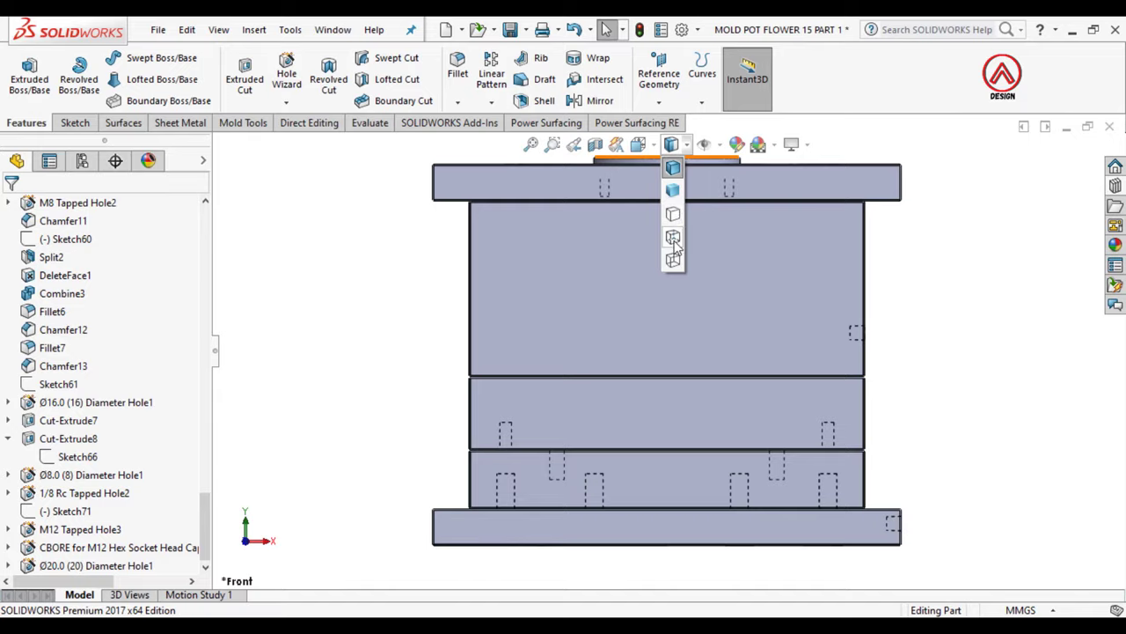
left_click(673, 239)
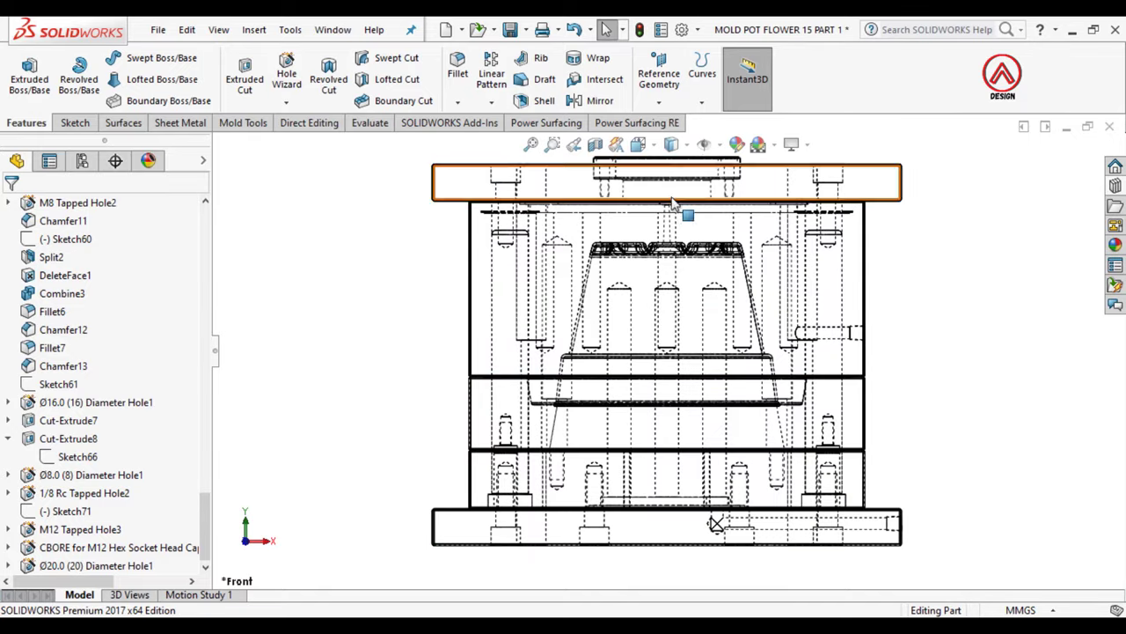
Step: Return to Front view with Shaded With Edges and select the tall plate's front face
key("ctrl+7")
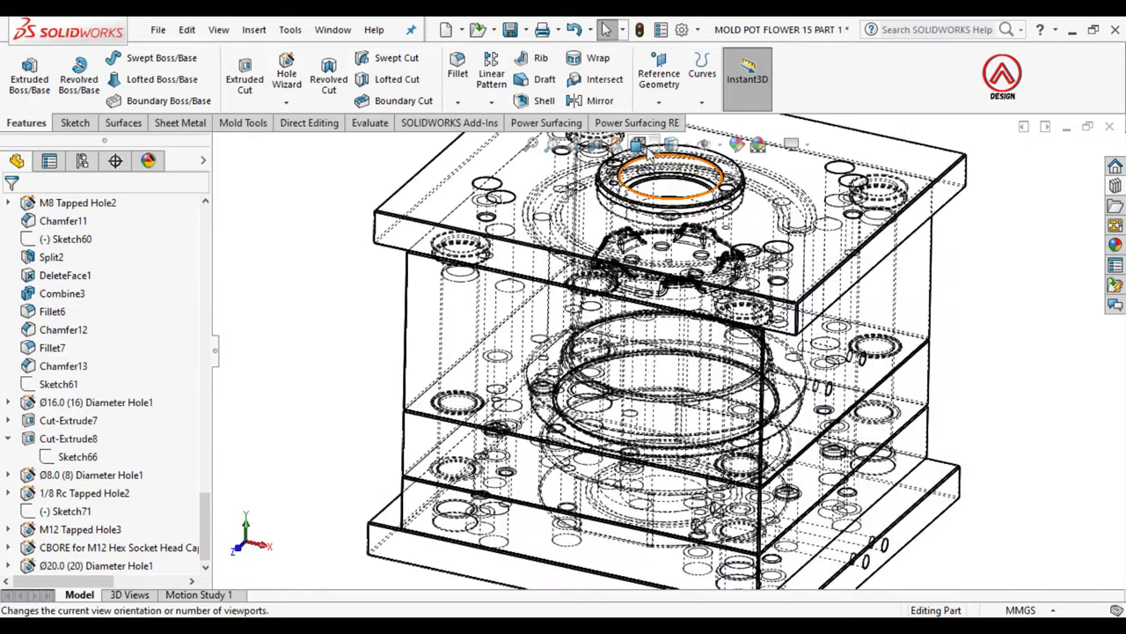
left_click(647, 148)
left_click(713, 231)
left_click(671, 144)
left_click(686, 176)
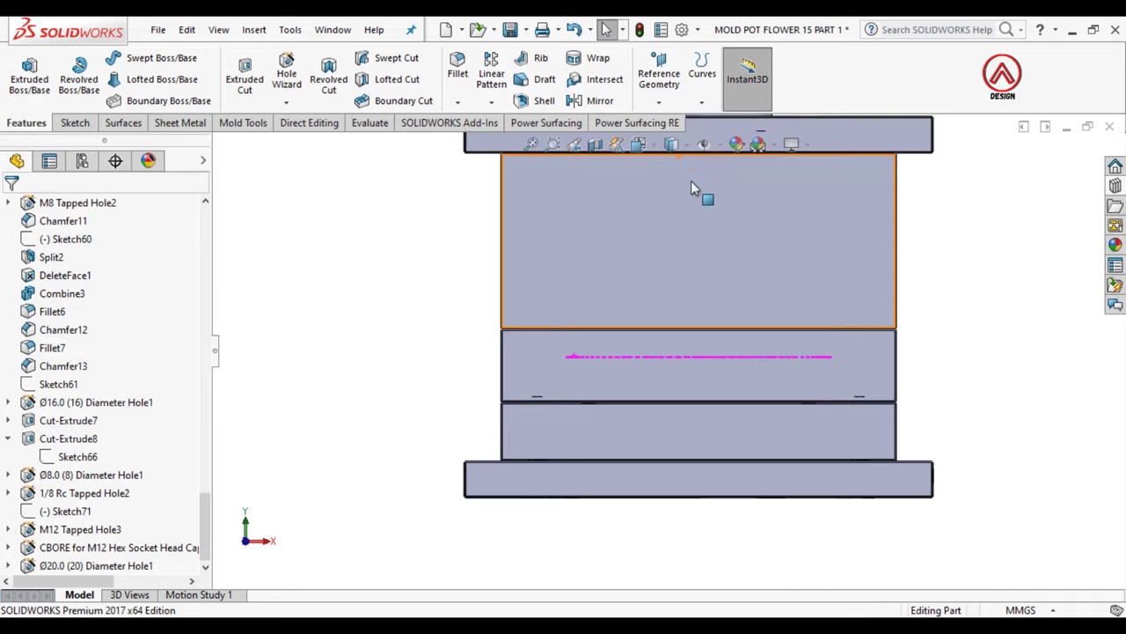
left_click(621, 294)
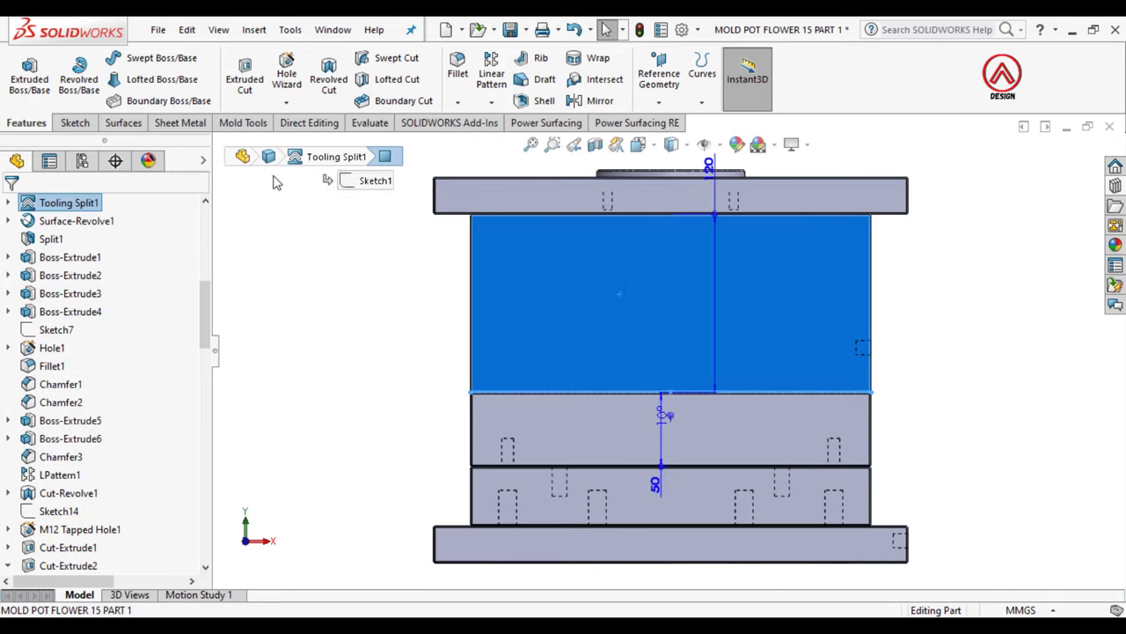
Step: Start an M16 bottoming tapped hole there, open Positions, and switch to Hidden Lines Visible
left_click(286, 77)
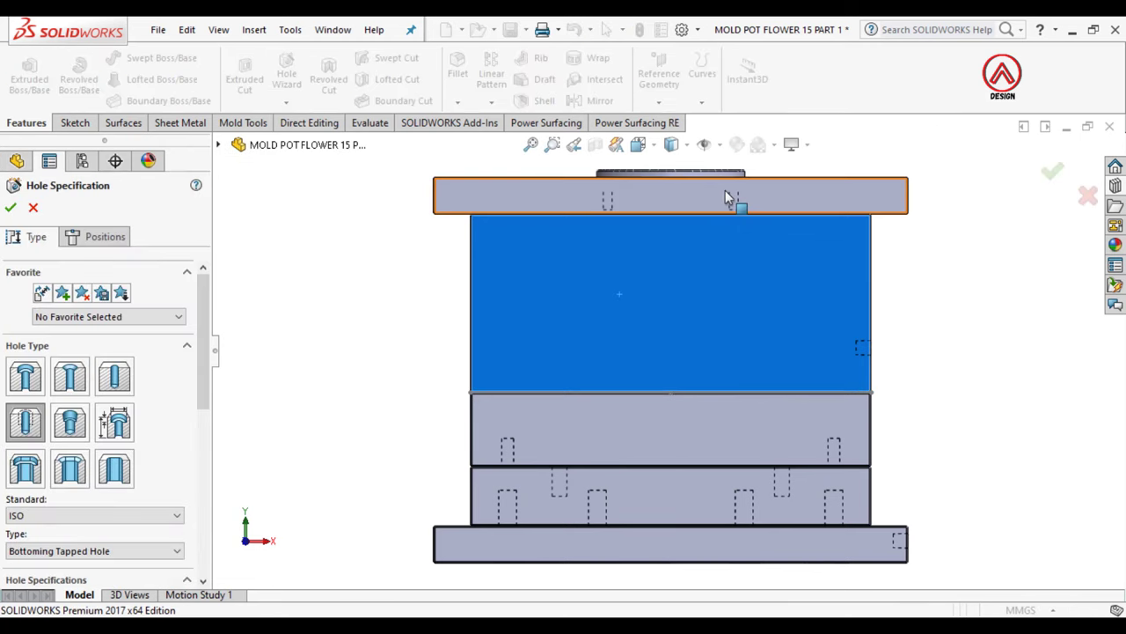
left_click_drag(207, 396, 201, 483)
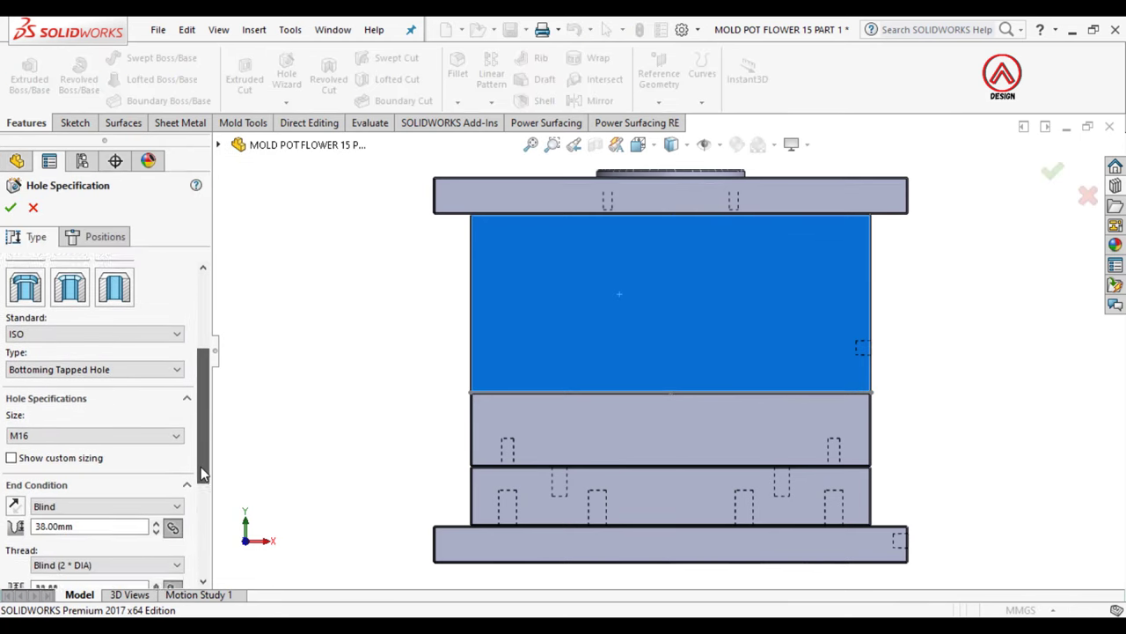
left_click(109, 239)
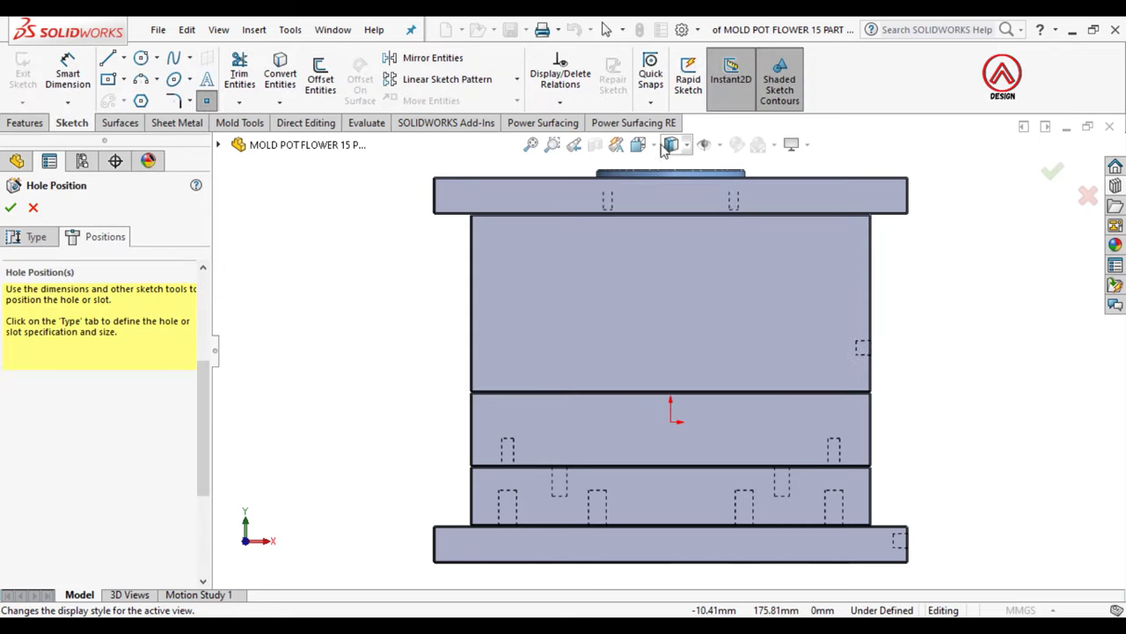
left_click(671, 145)
left_click(683, 245)
scroll(717, 326, "down", 3)
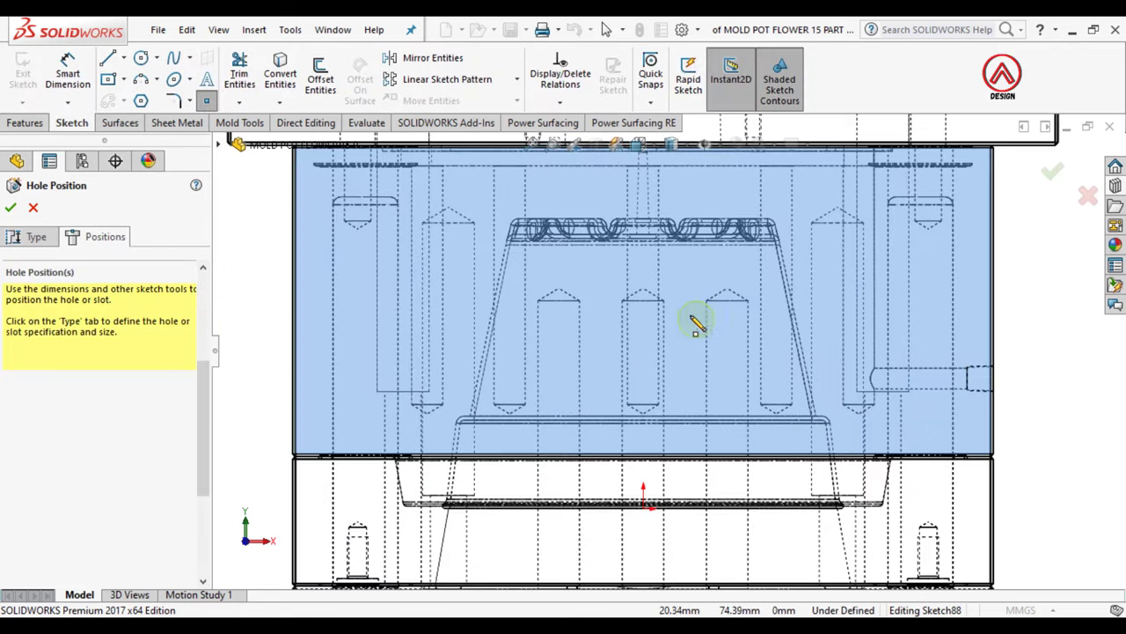
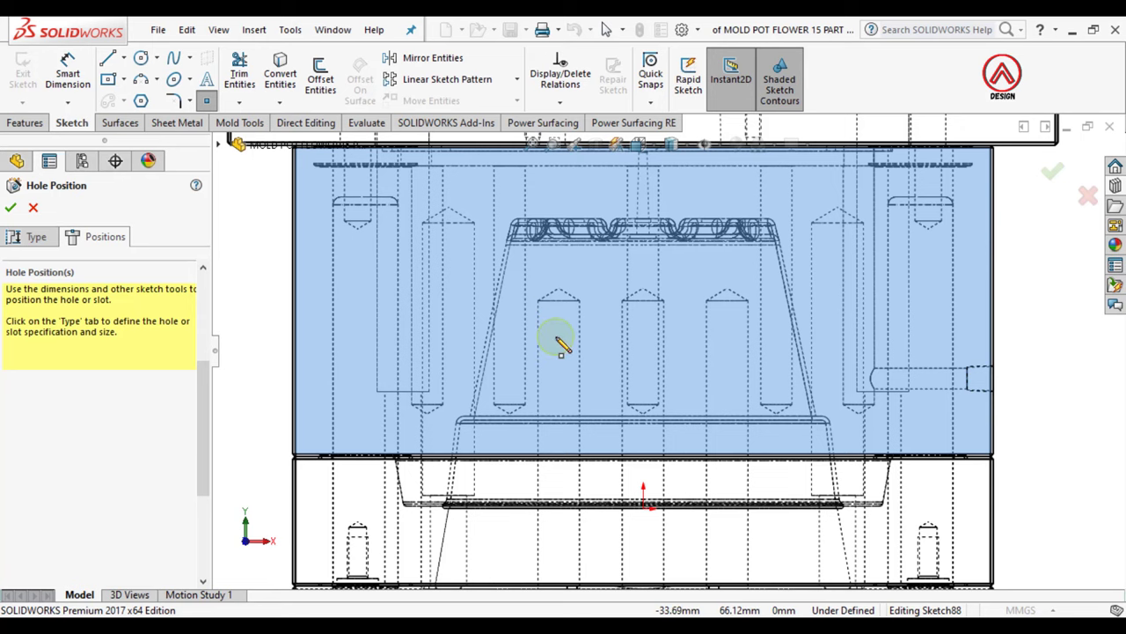
Step: Place the first hole point and dimension it 35 mm horizontally from the origin
left_click(556, 336)
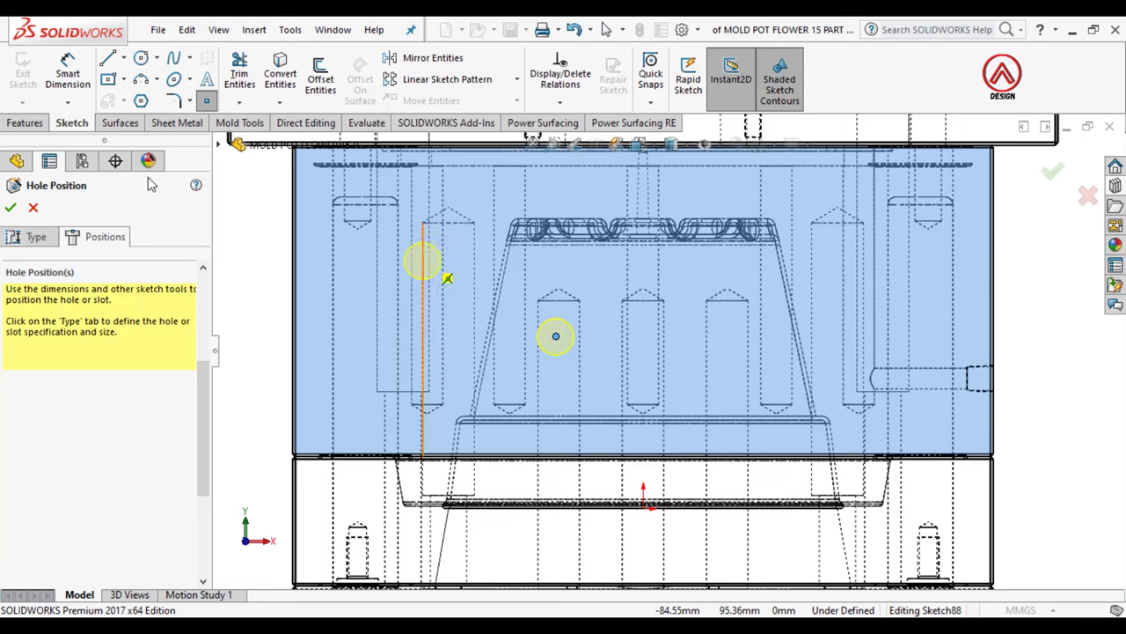
left_click(67, 85)
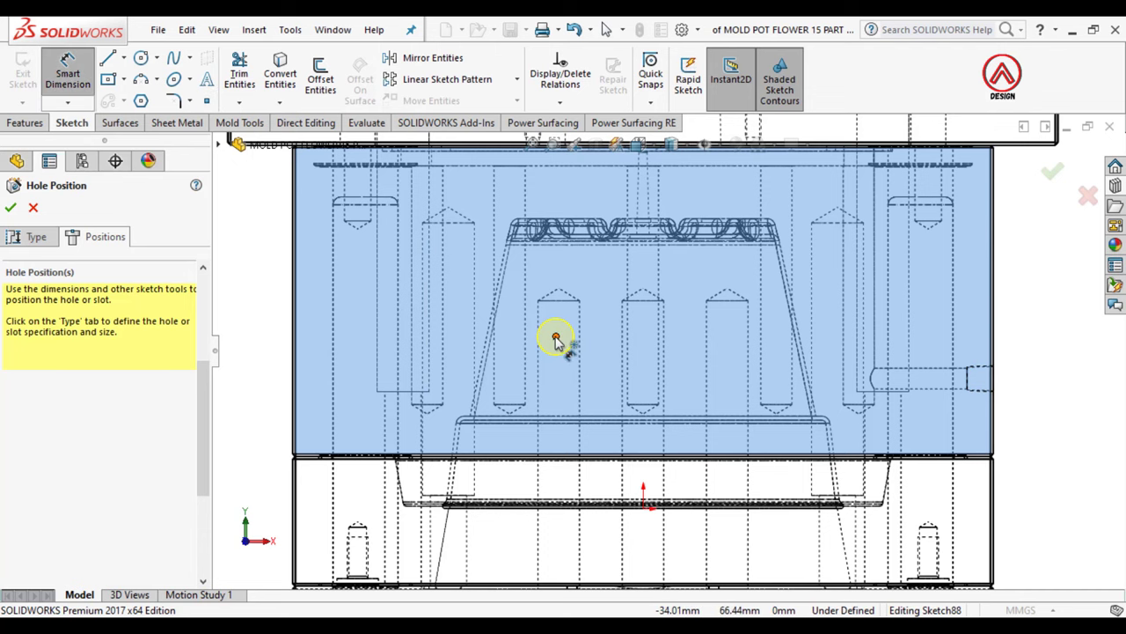
left_click(556, 335)
left_click(647, 509)
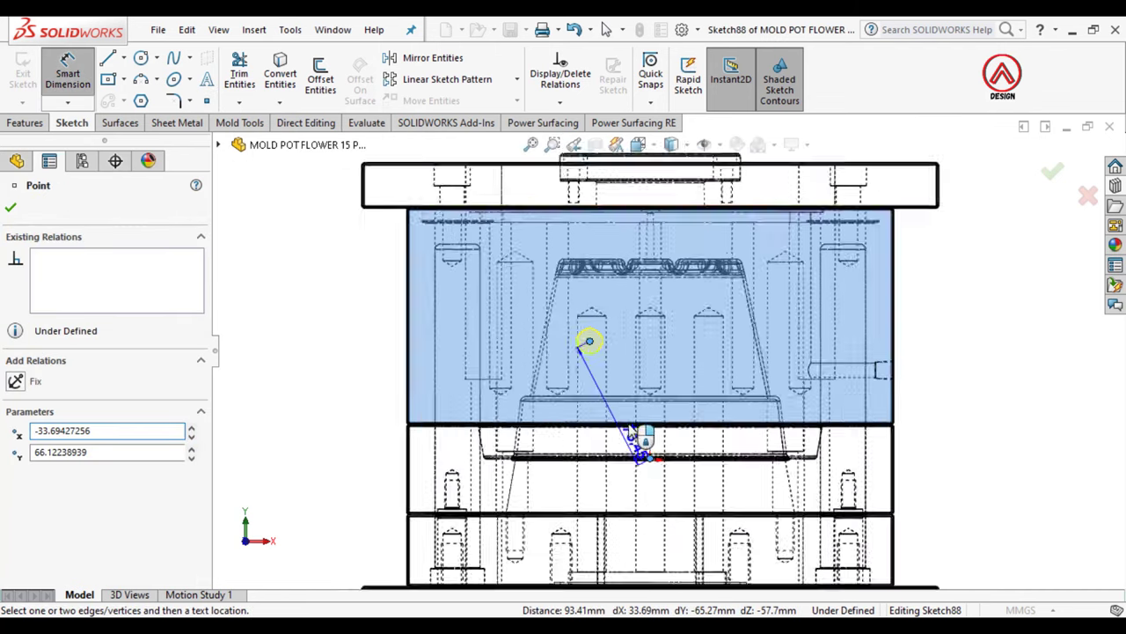
scroll(641, 452, "up", 3)
left_click(632, 200)
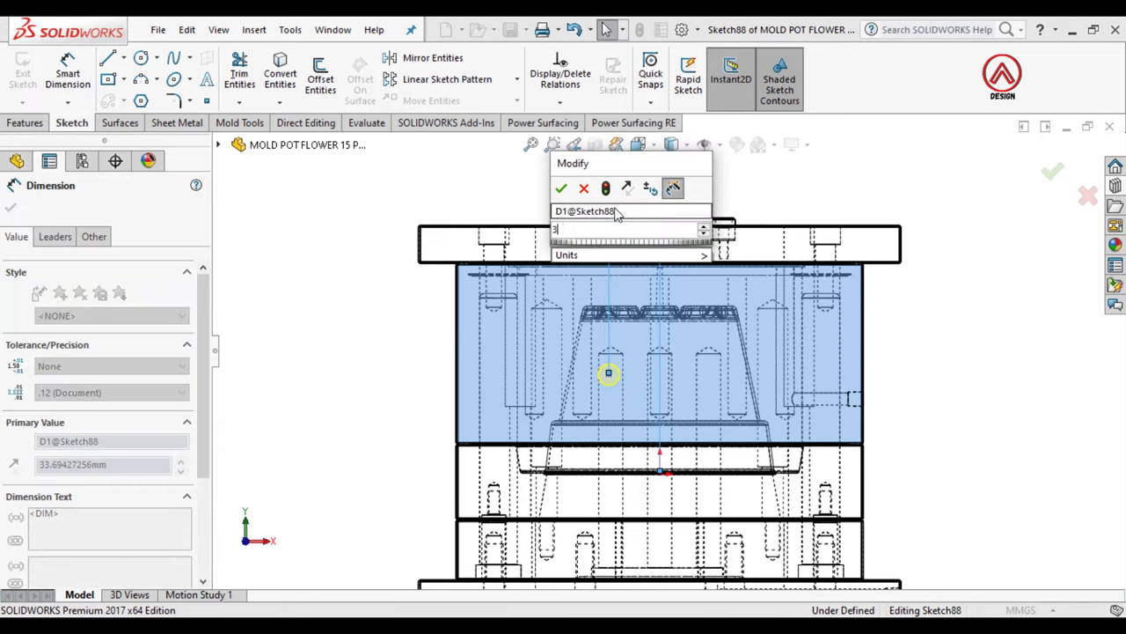
type("35")
key("Return")
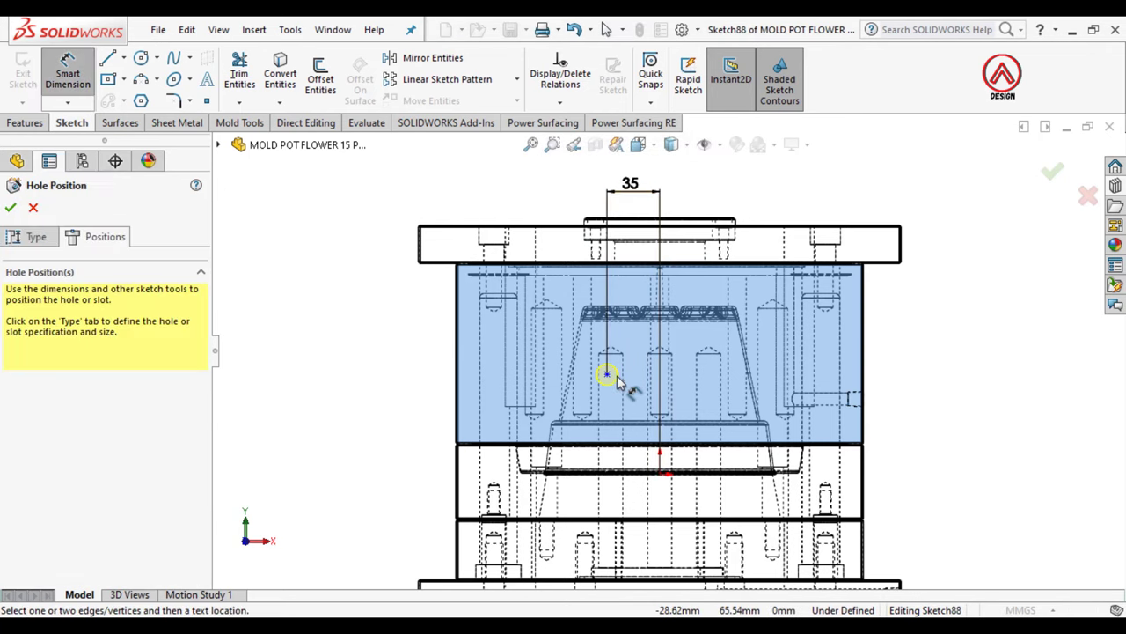
Step: Dimension the first hole point 60 mm above the plate's lower edge, viewing from the front
left_click(607, 376)
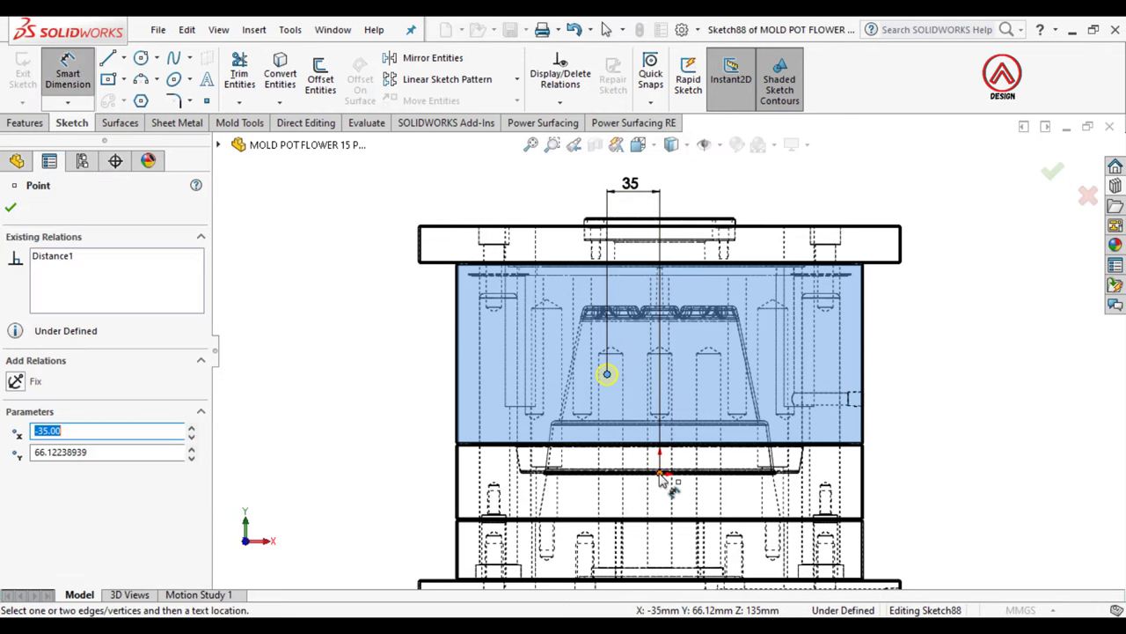
left_click(526, 449)
scroll(526, 449, "down", 3)
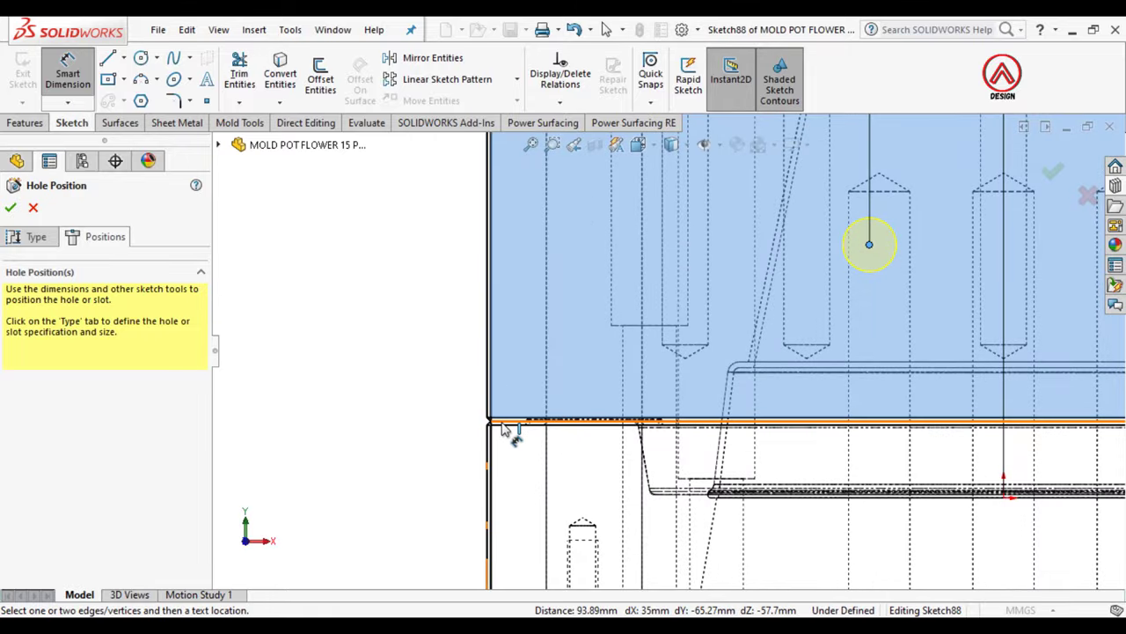
scroll(482, 409, "up", 2)
left_click(440, 339)
type("60")
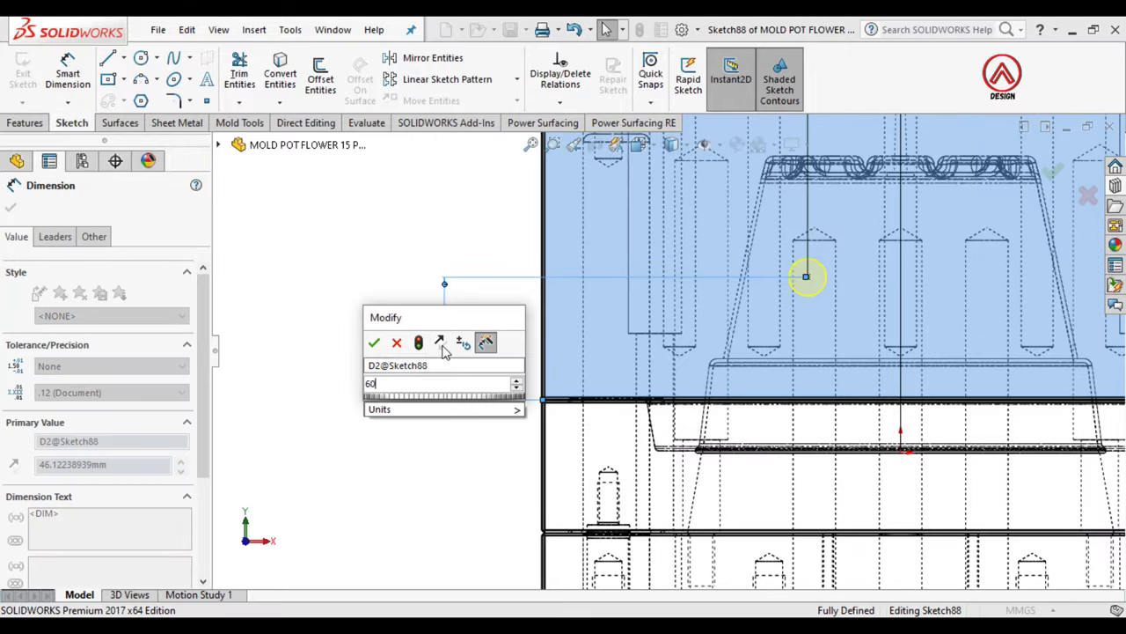
key("Return")
mouse_move(849, 332)
middle_mouse_down()
mouse_move(792, 302)
mouse_move(779, 339)
mouse_move(818, 414)
mouse_move(791, 457)
mouse_move(616, 370)
middle_mouse_up()
left_click(10, 208)
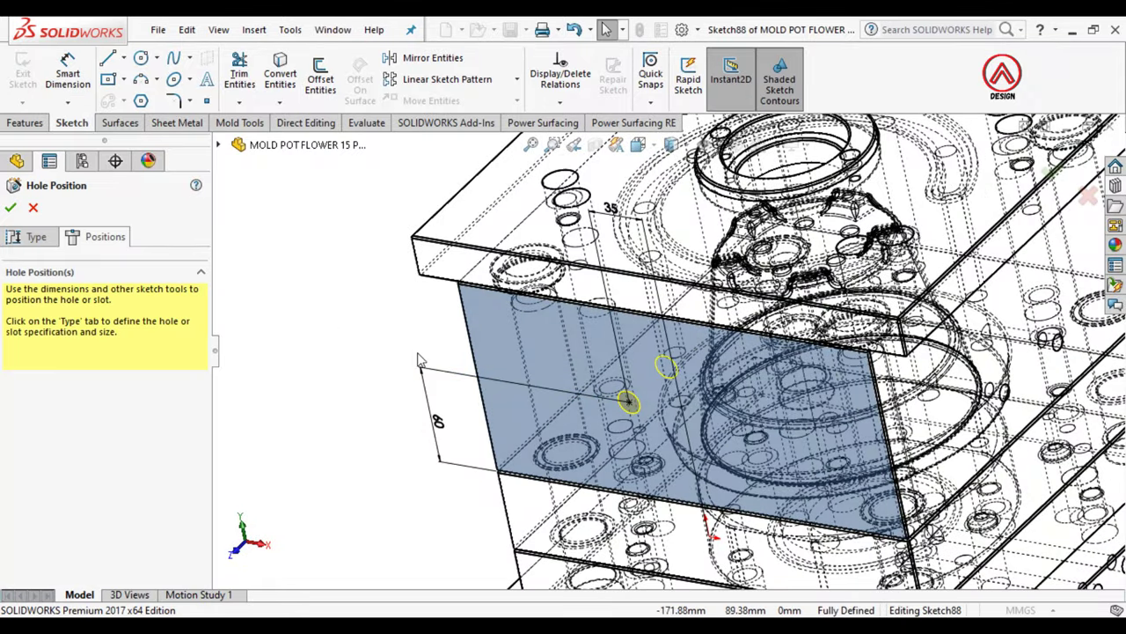
left_click(638, 144)
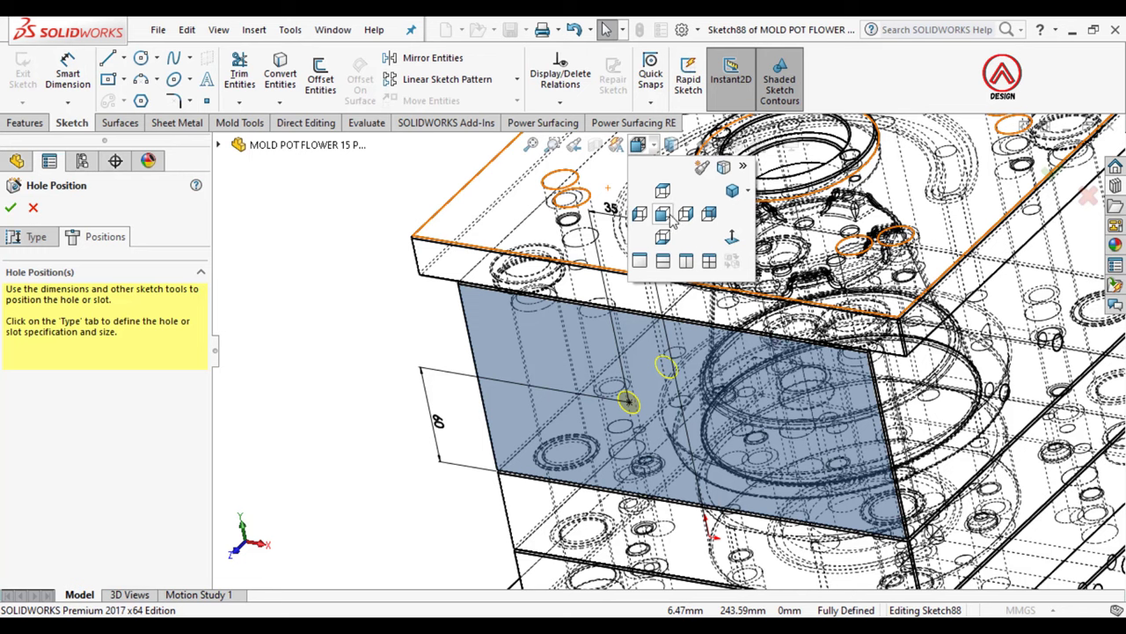
left_click(672, 220)
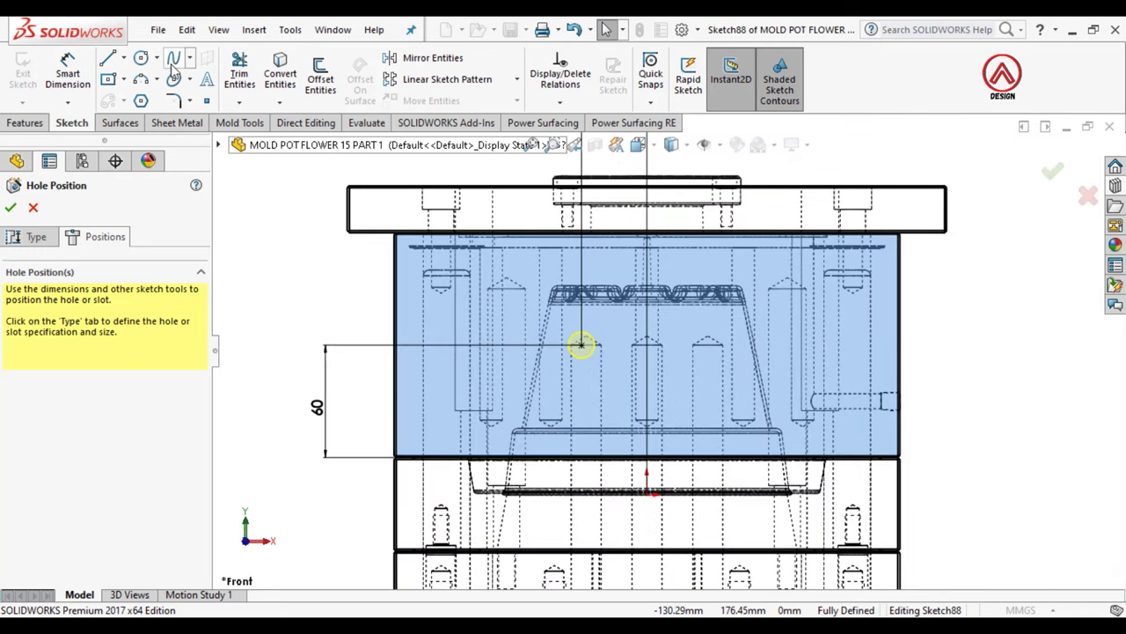
Step: Place a second hole point 35 mm from the origin on the other side
left_click(208, 102)
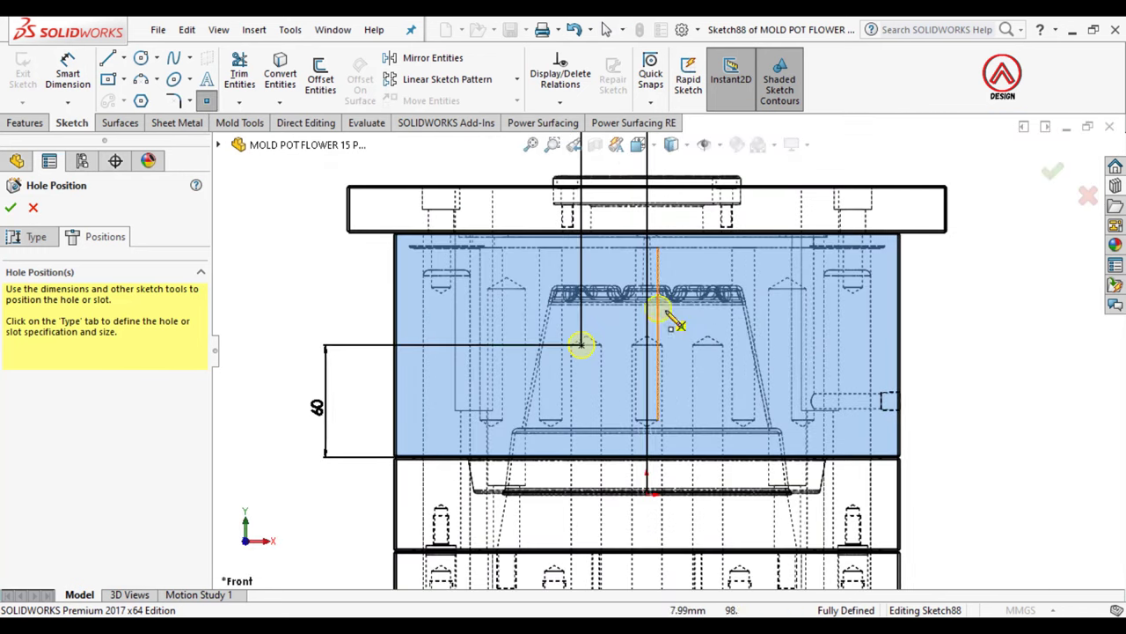
left_click(68, 75)
left_click(680, 348)
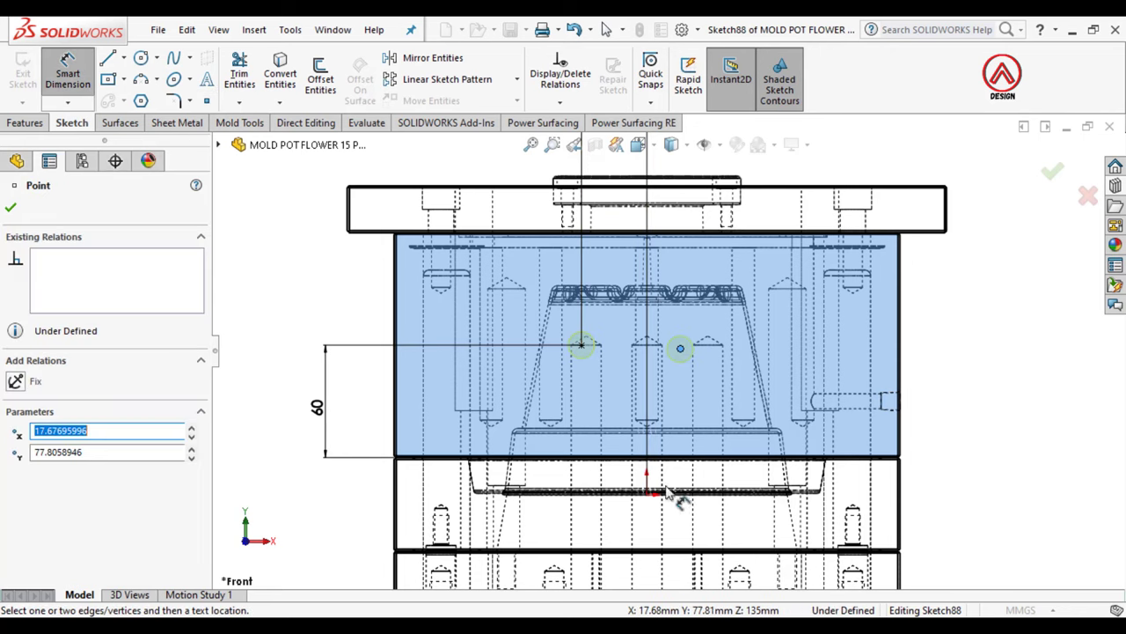
left_click(647, 493)
scroll(678, 460, "down", 2)
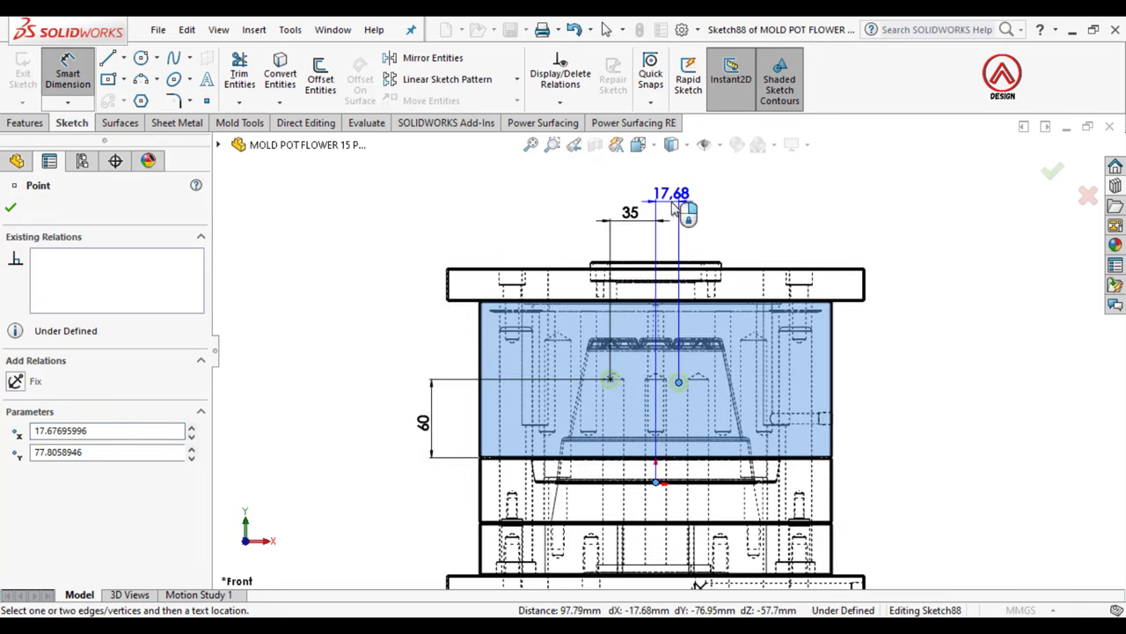
left_click(668, 208)
type("35")
key("Return")
key("Escape")
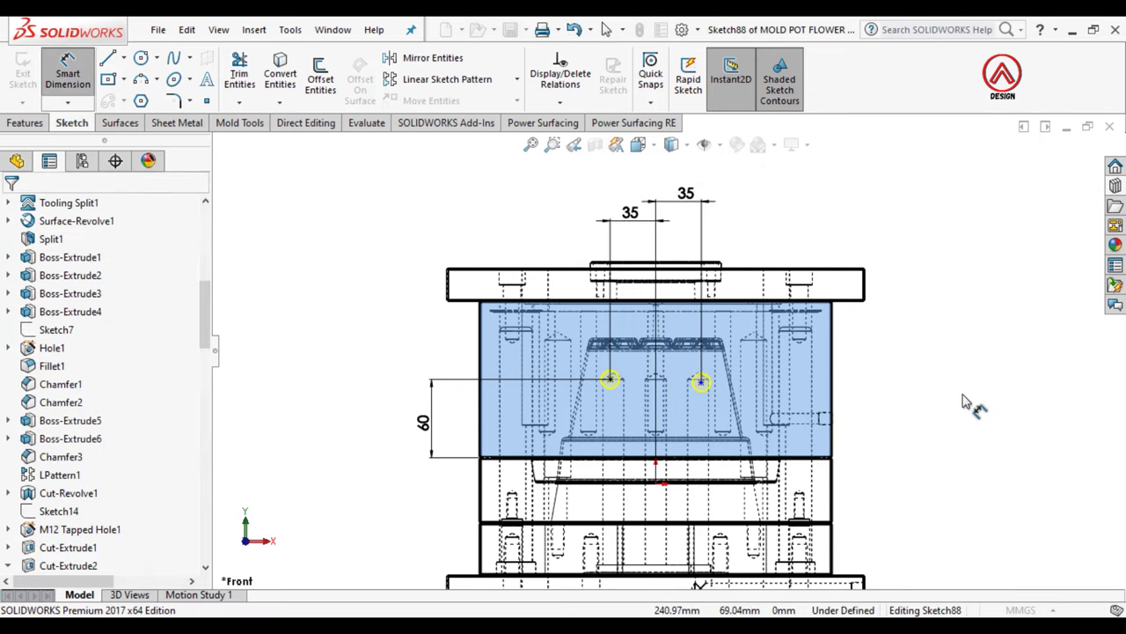
Step: Add a Horizontal relation between the two hole points
left_click(701, 381)
left_click(610, 380, "ctrl")
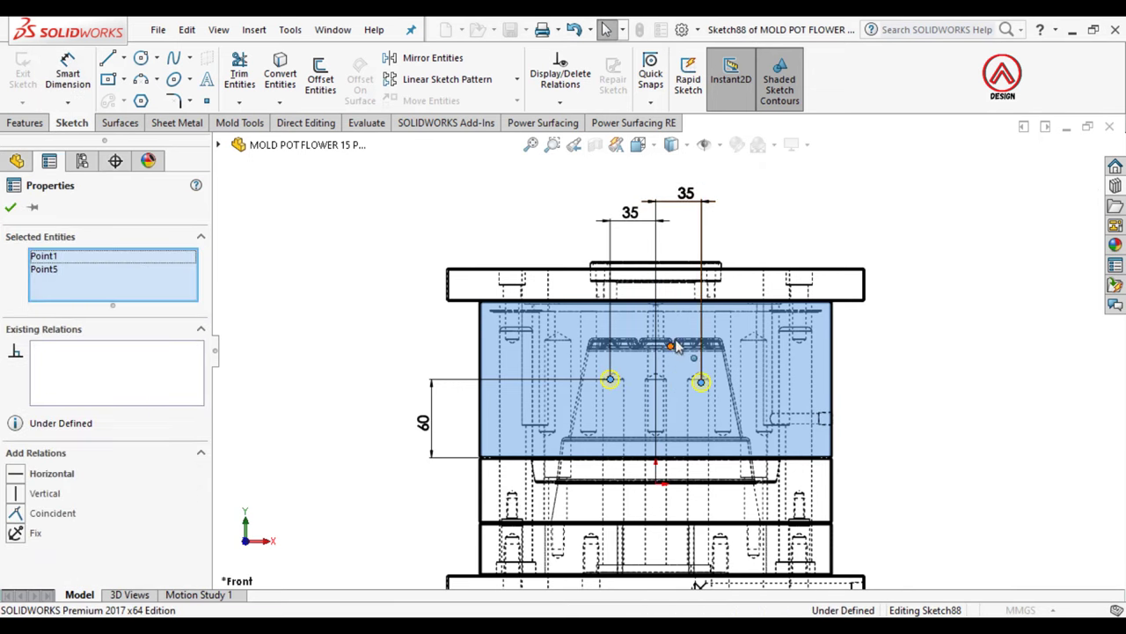
left_click(659, 309)
left_click(924, 389)
middle_click_drag(935, 390, 719, 442)
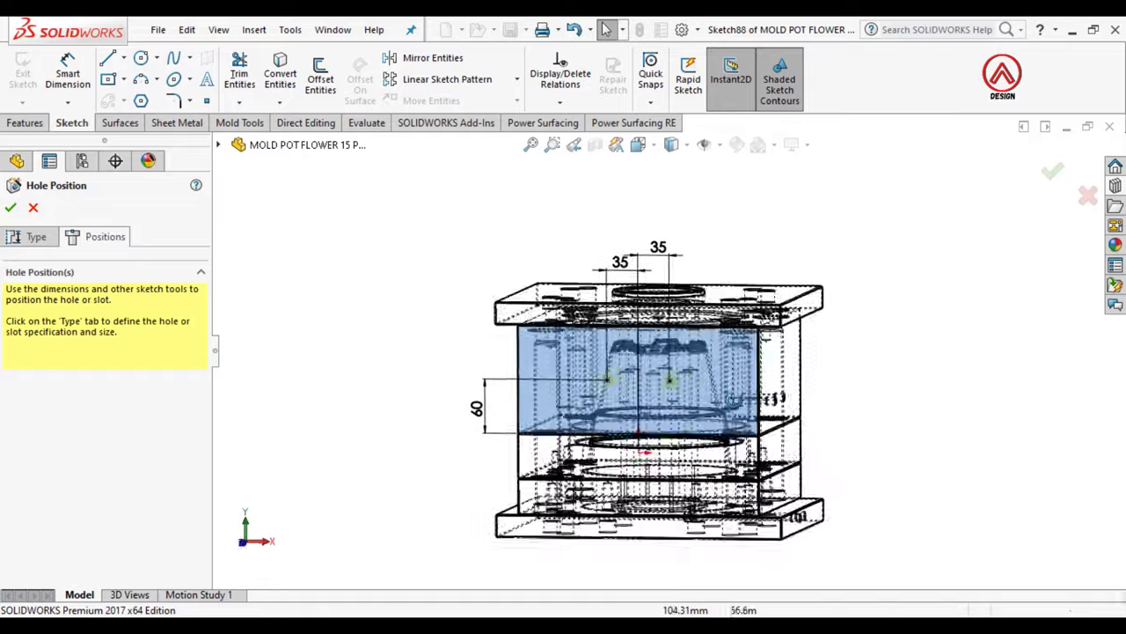
Step: Create the two front holes, then select the plate face in Back view
left_click(11, 208)
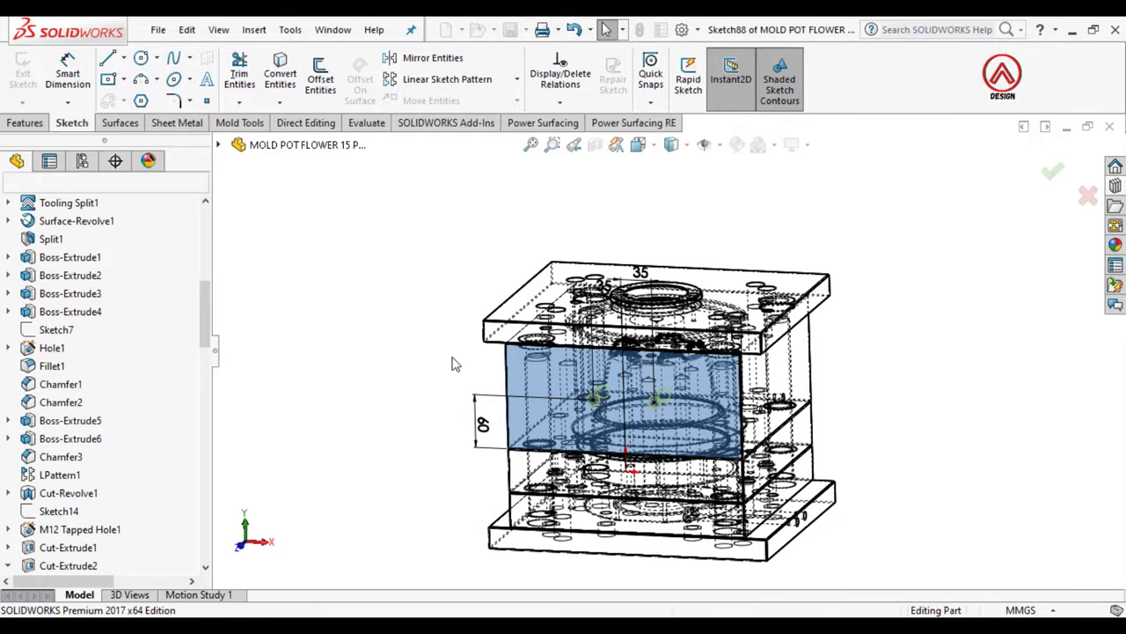
mouse_move(651, 352)
middle_mouse_down()
mouse_move(658, 444)
mouse_move(686, 312)
middle_mouse_up()
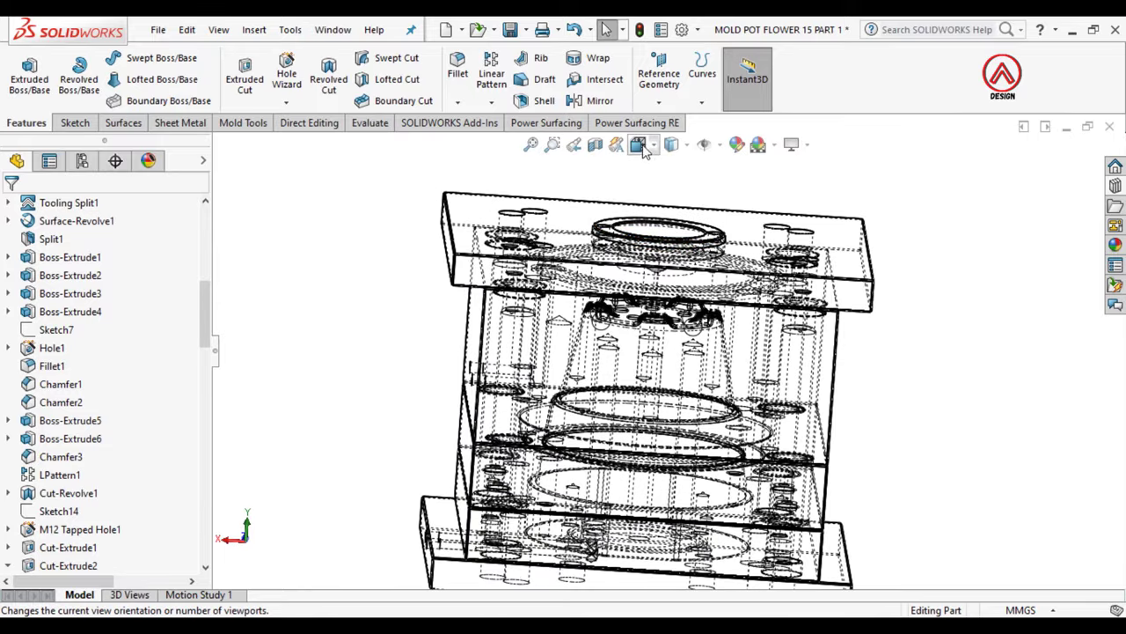
left_click(672, 144)
left_click(734, 261)
scroll(691, 350, "down", 2)
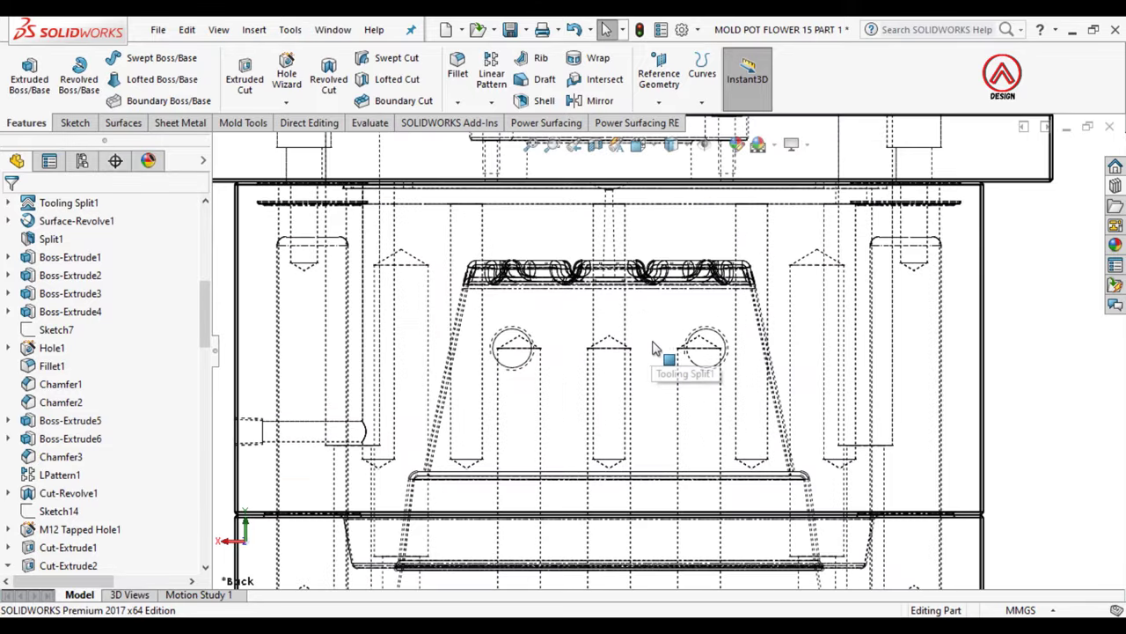
scroll(666, 365, "down", 1)
scroll(666, 366, "down", 1)
left_click(658, 344)
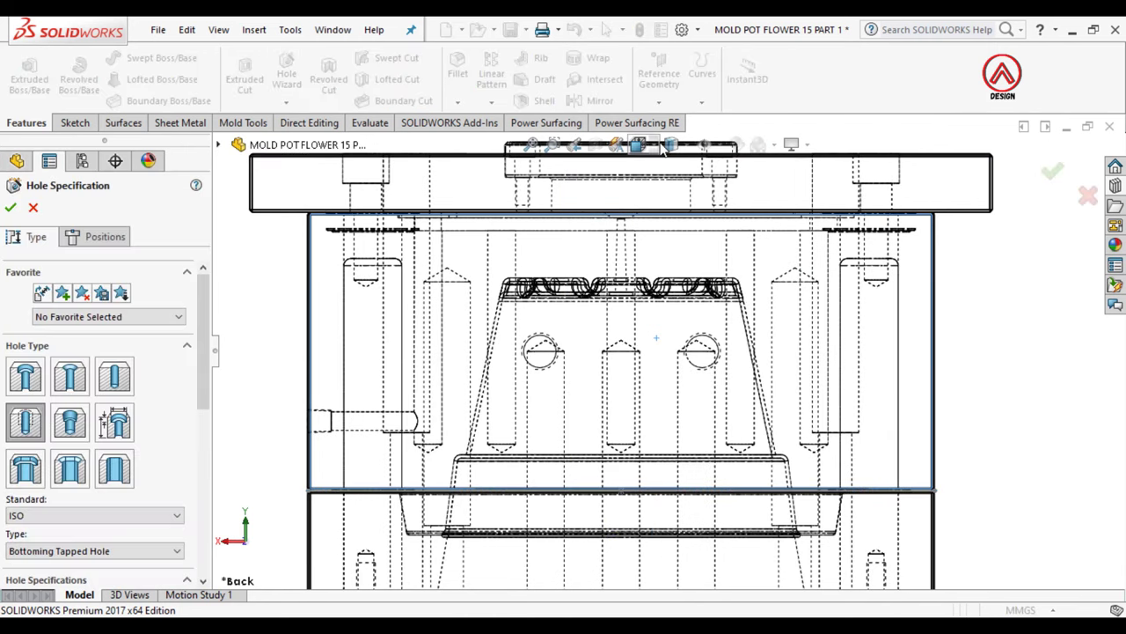
Step: Place ISO bottoming tapped holes at the centres of both existing holes
left_click(86, 244)
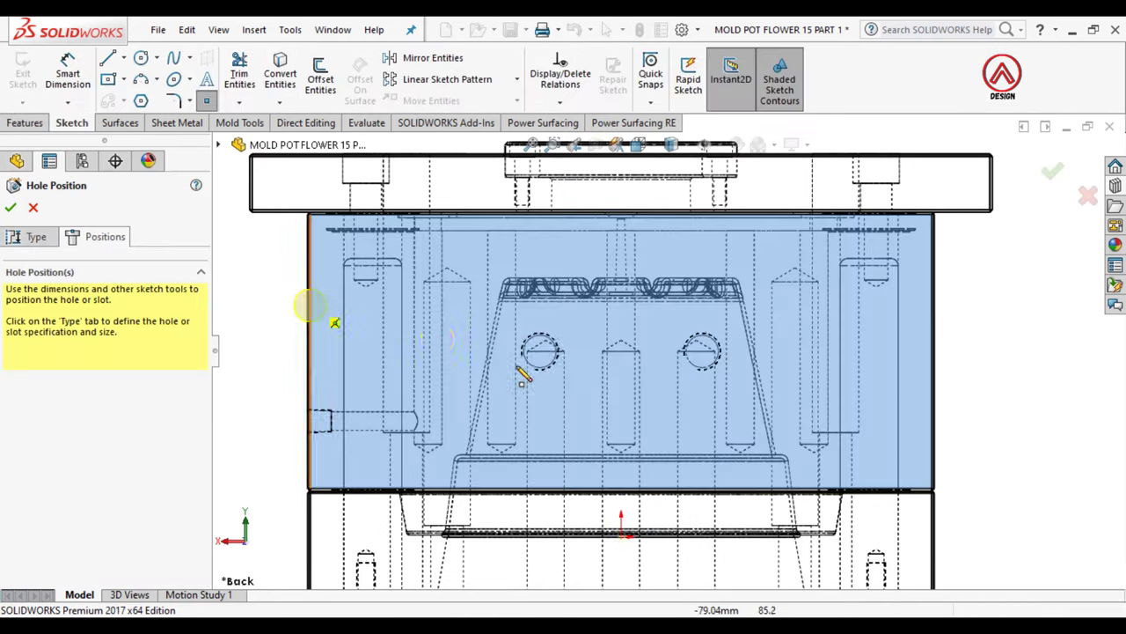
scroll(554, 361, "down", 2)
scroll(589, 370, "down", 2)
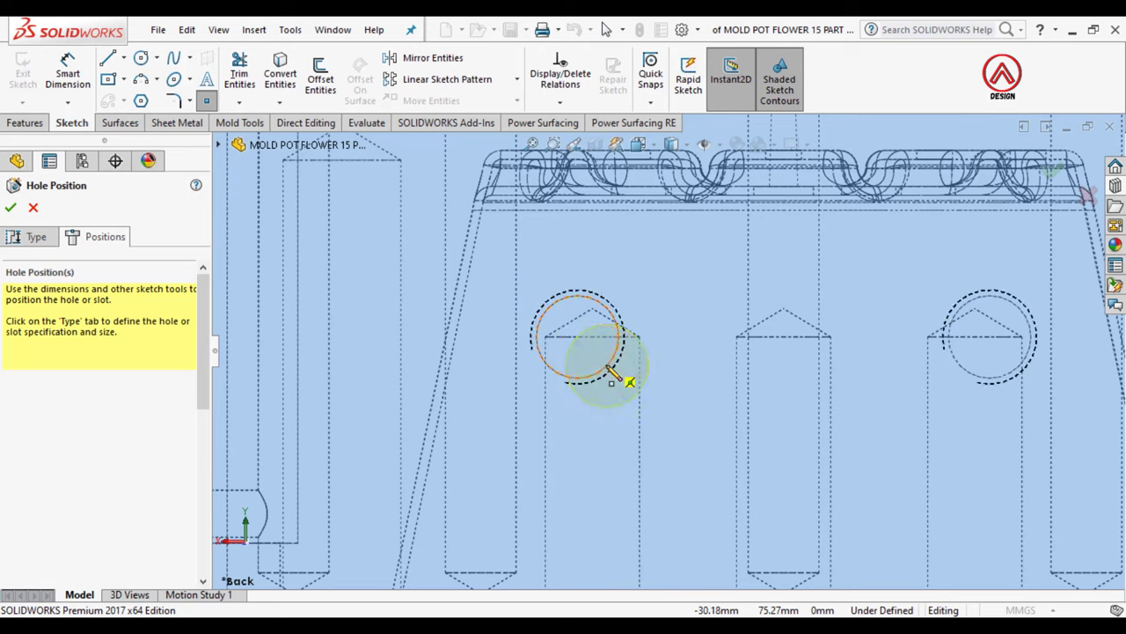
left_click(577, 337)
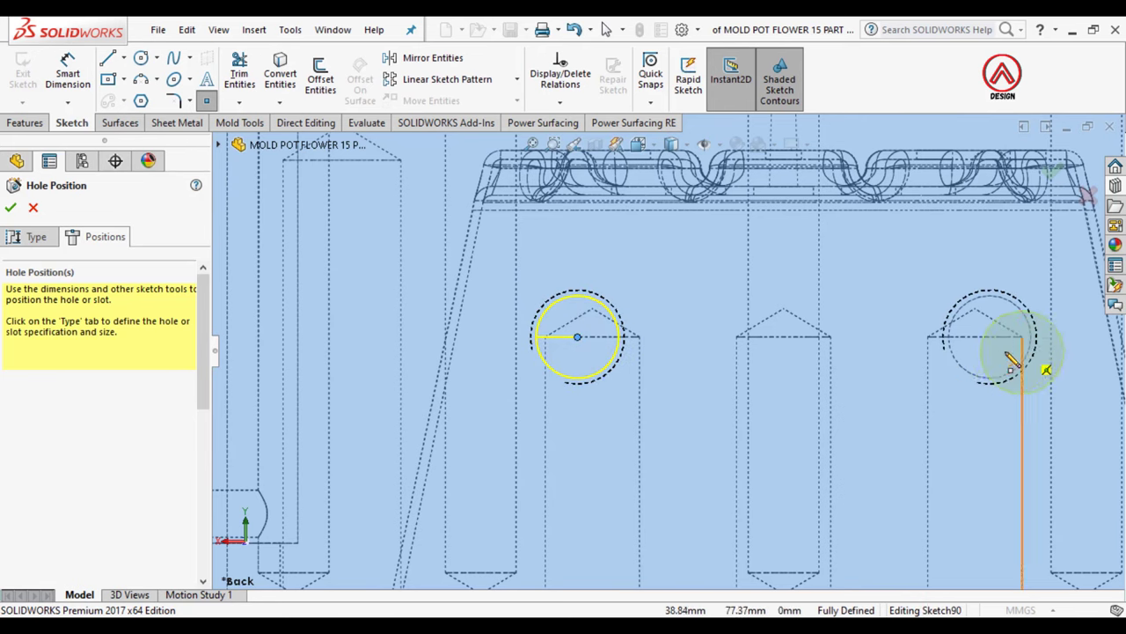
left_click(989, 337)
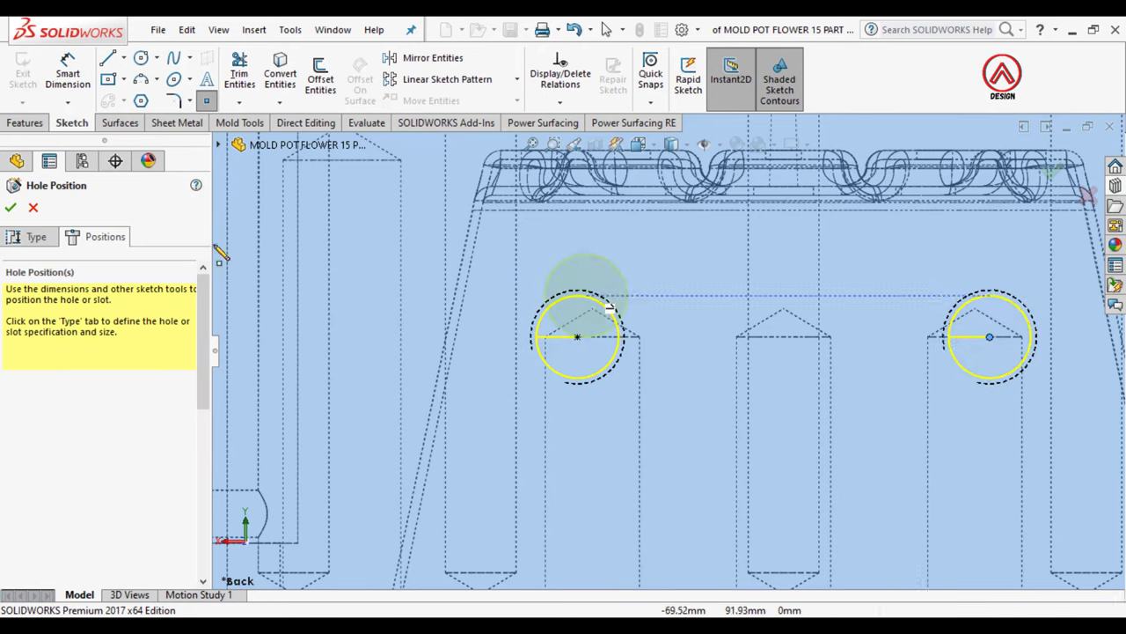
left_click(10, 206)
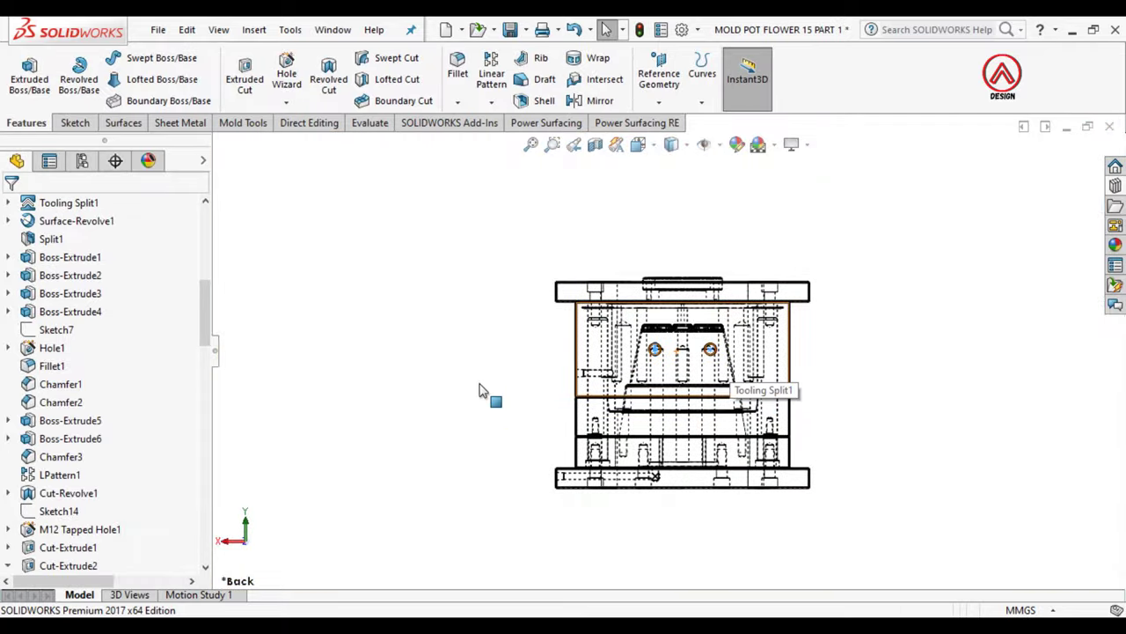
Step: Start an M16 bottoming tapped hole on the middle plate's front face
mouse_move(702, 365)
middle_mouse_down()
mouse_move(759, 561)
mouse_move(638, 144)
middle_mouse_up()
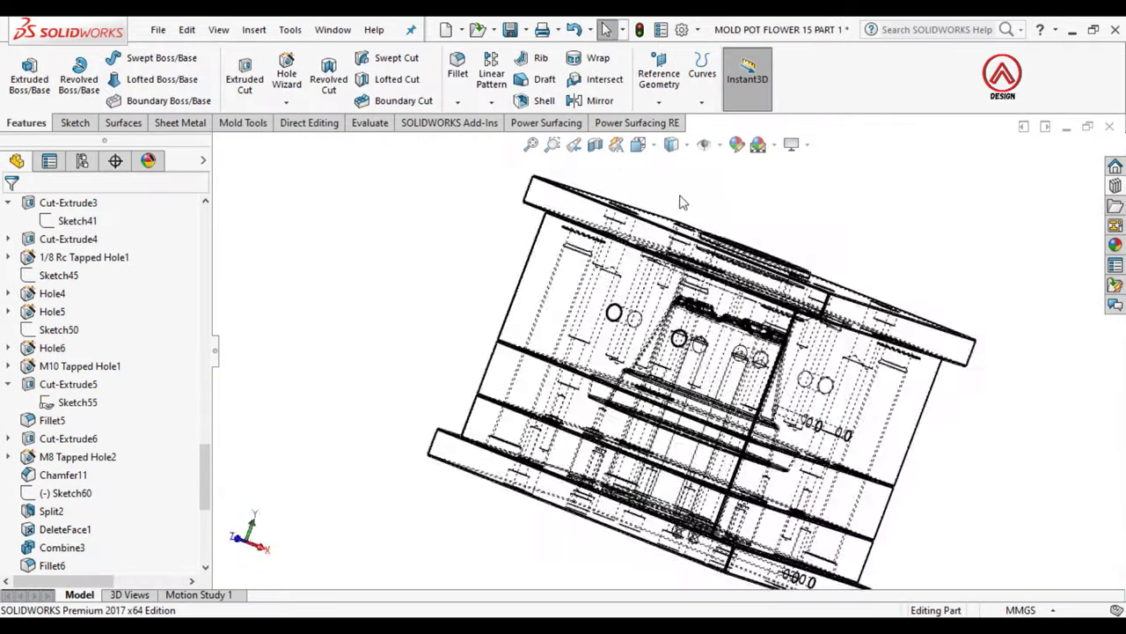
left_click(638, 145)
left_click(663, 214)
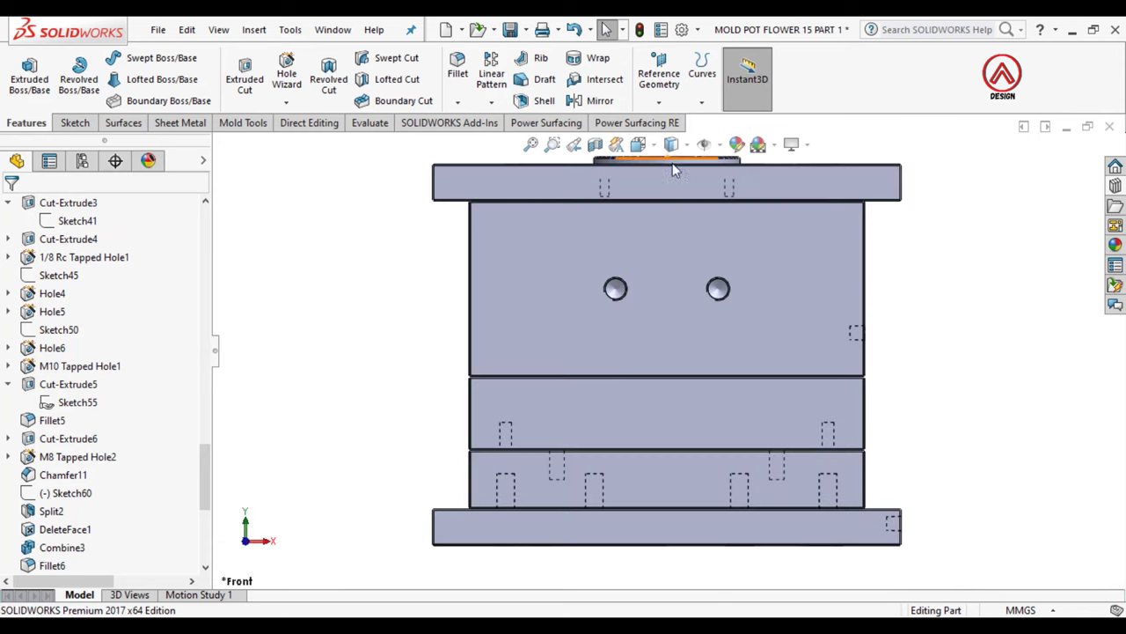
left_click(660, 376)
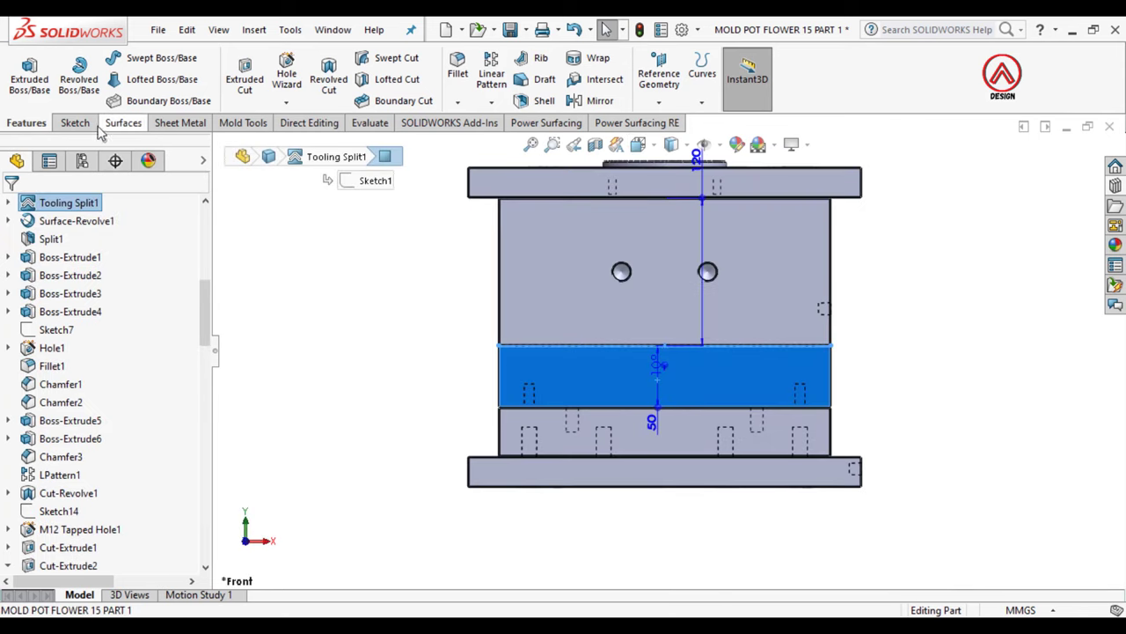
left_click(284, 79)
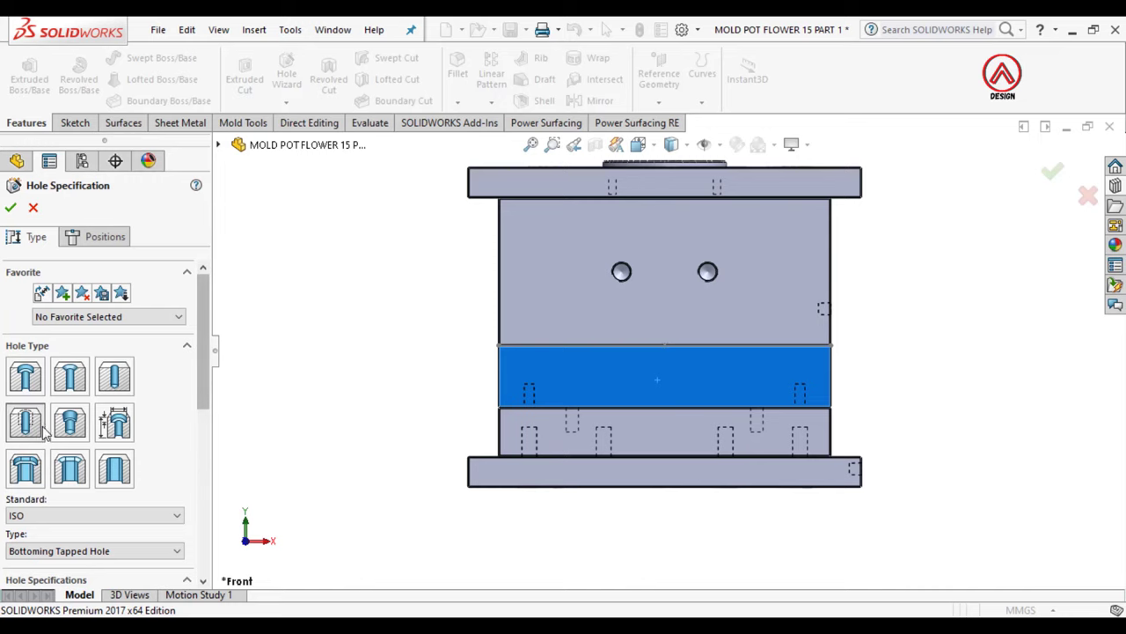
scroll(203, 372, "down", 3)
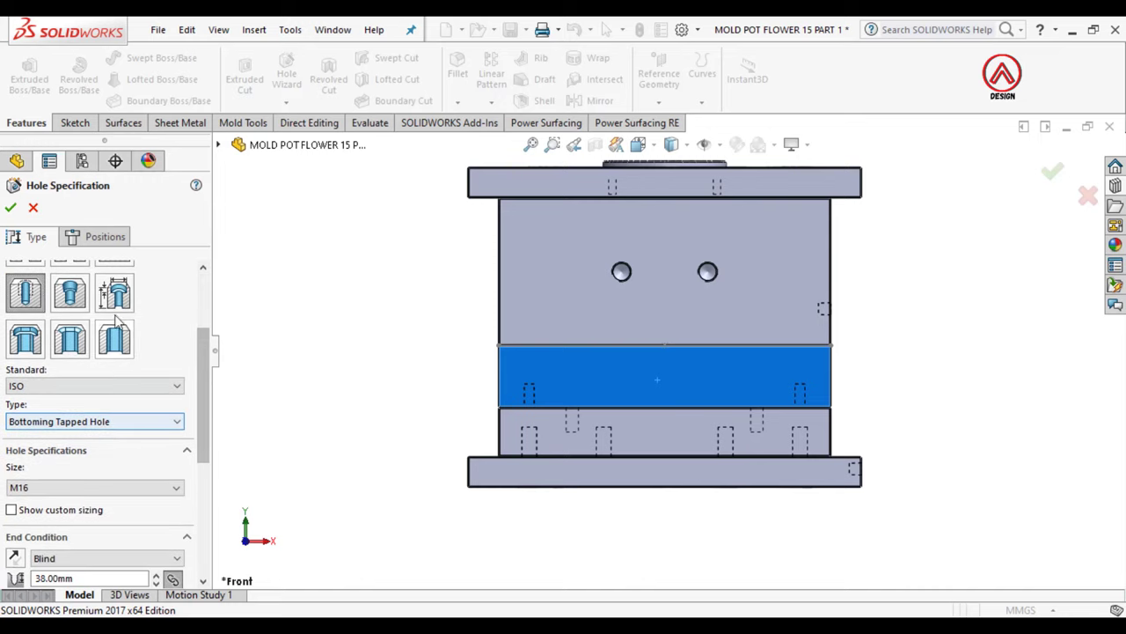
left_click(110, 234)
Step: Position the hole point 25 mm above the plate's bottom edge
scroll(660, 379, "down", 2)
left_click(669, 378)
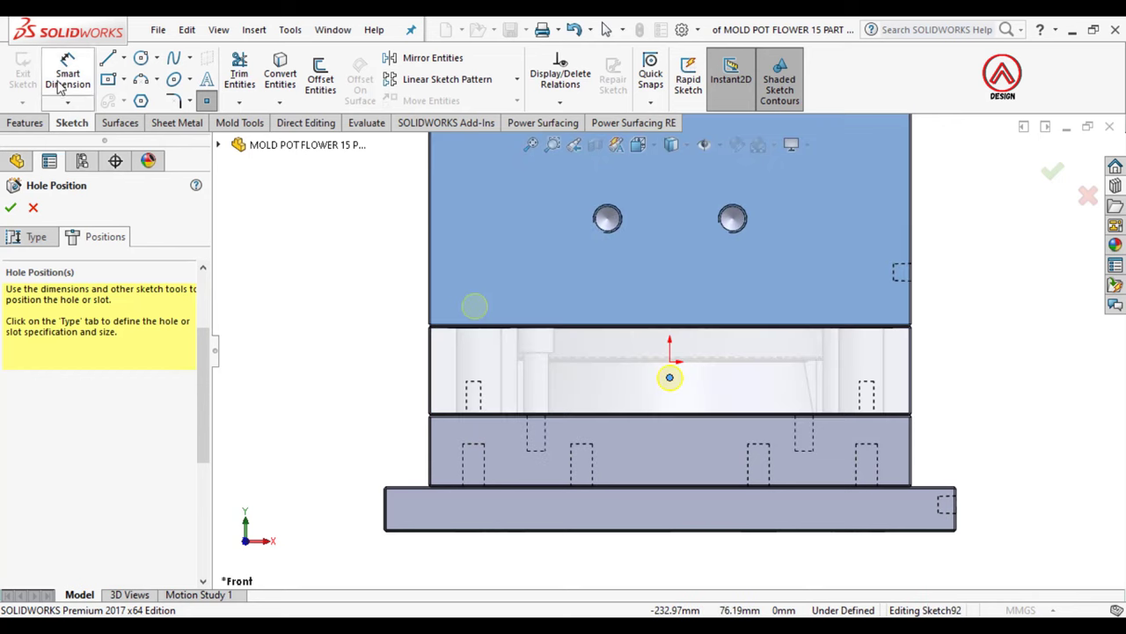
left_click(67, 75)
scroll(768, 450, "down", 2)
left_click(753, 398)
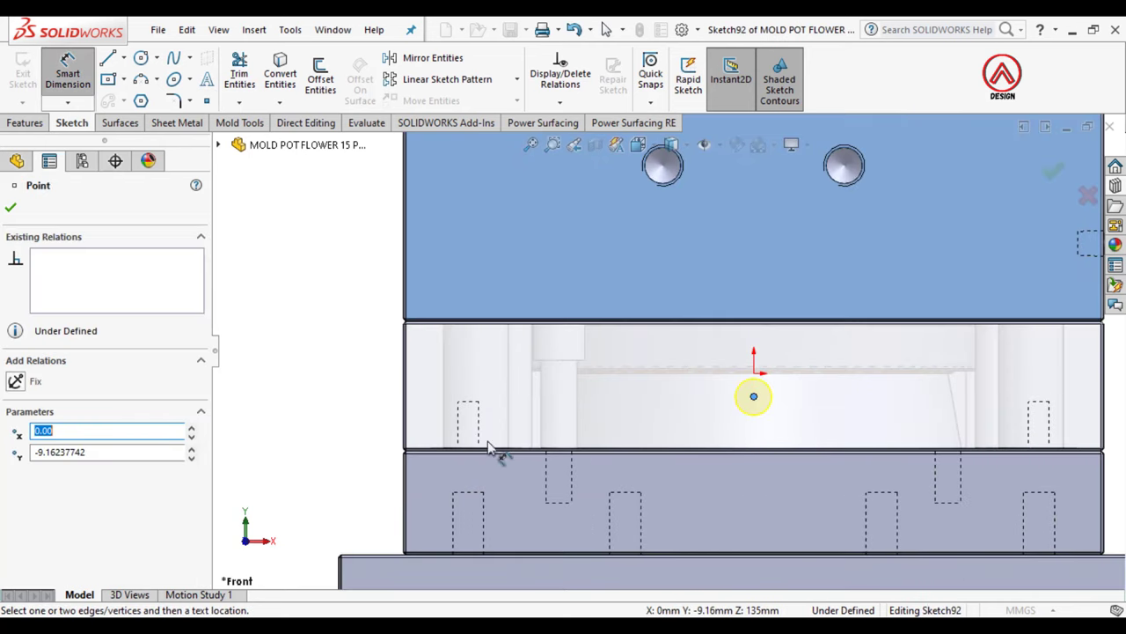
scroll(423, 453, "down", 3)
left_click(410, 443)
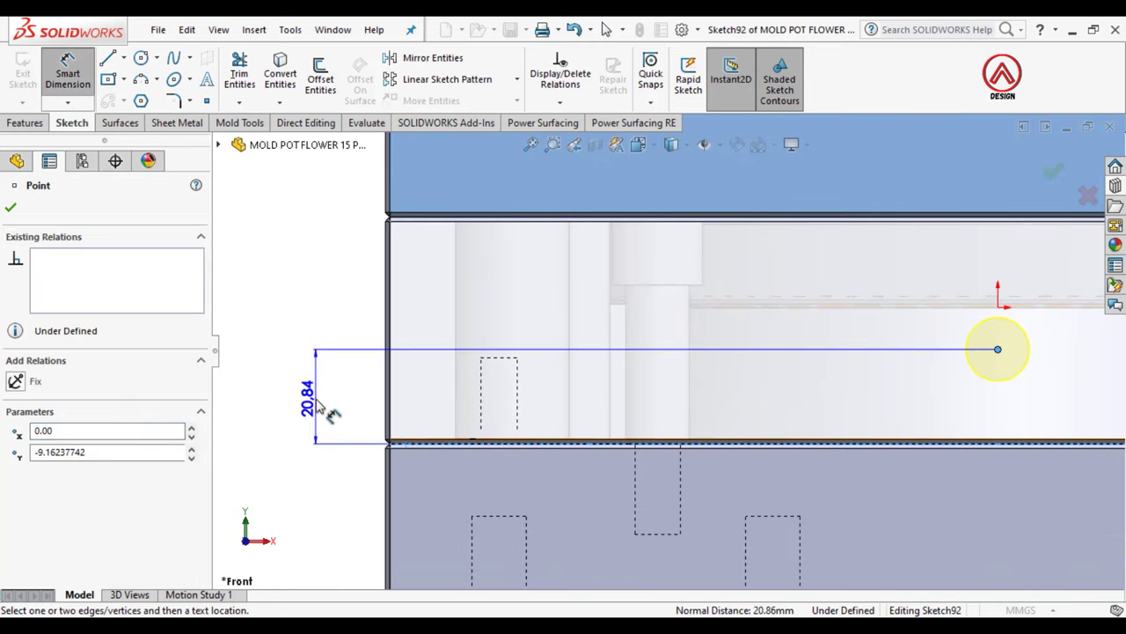
left_click(318, 404)
type("25")
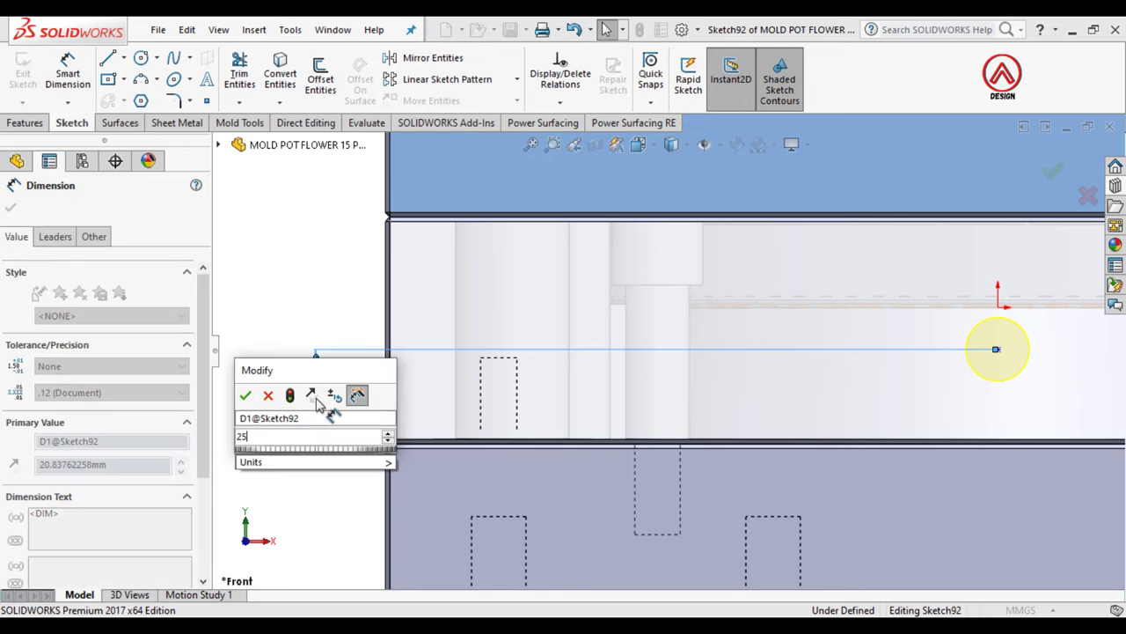
key("Return")
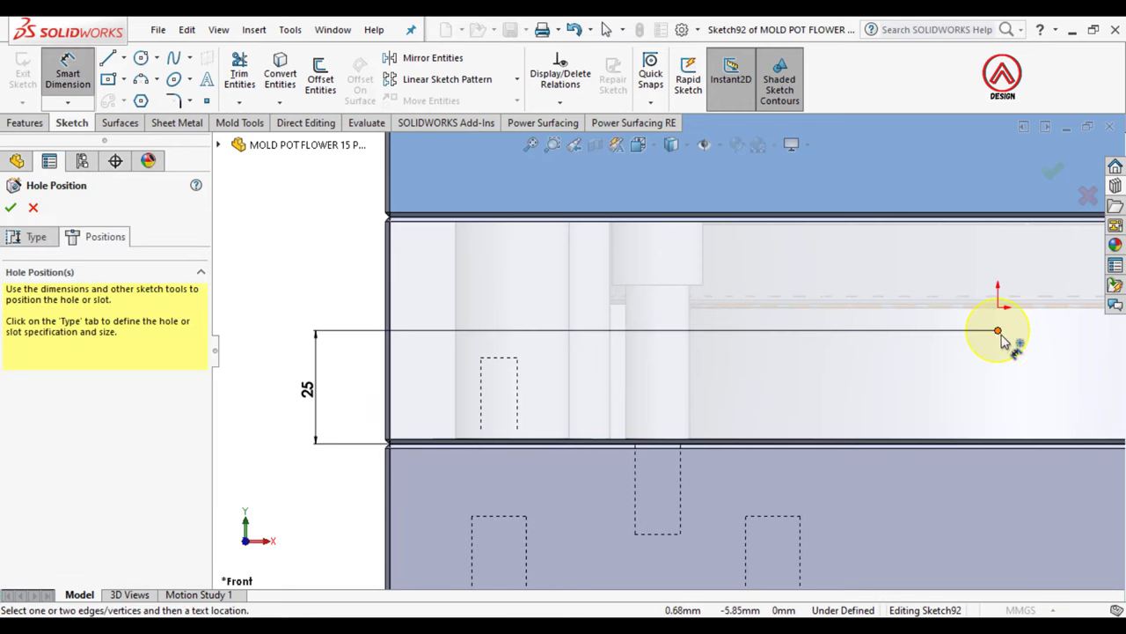
Step: Make the hole point Vertical with the origin and create the tapped hole
key("Escape")
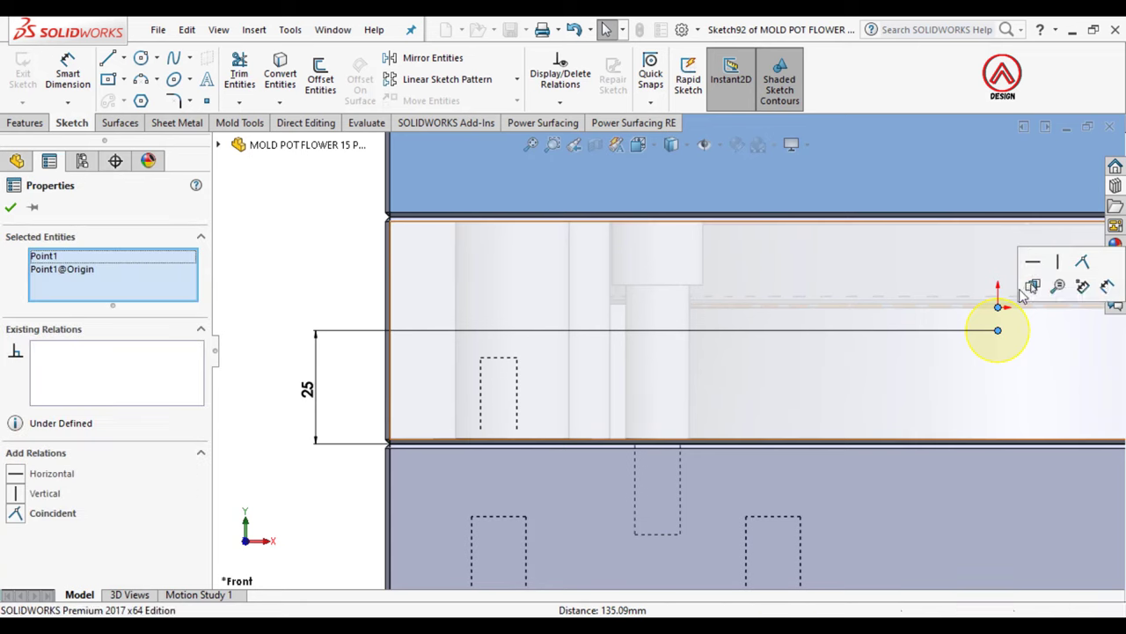
left_click(998, 330)
left_click(998, 306, "ctrl")
left_click(1057, 262)
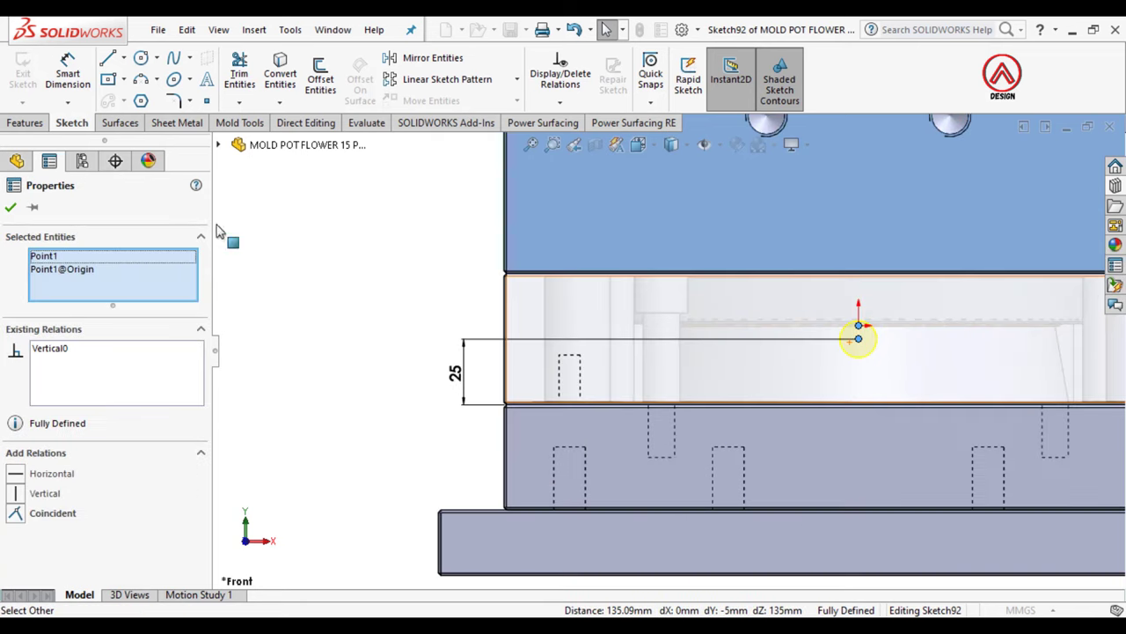
left_click(10, 208)
left_click(30, 236)
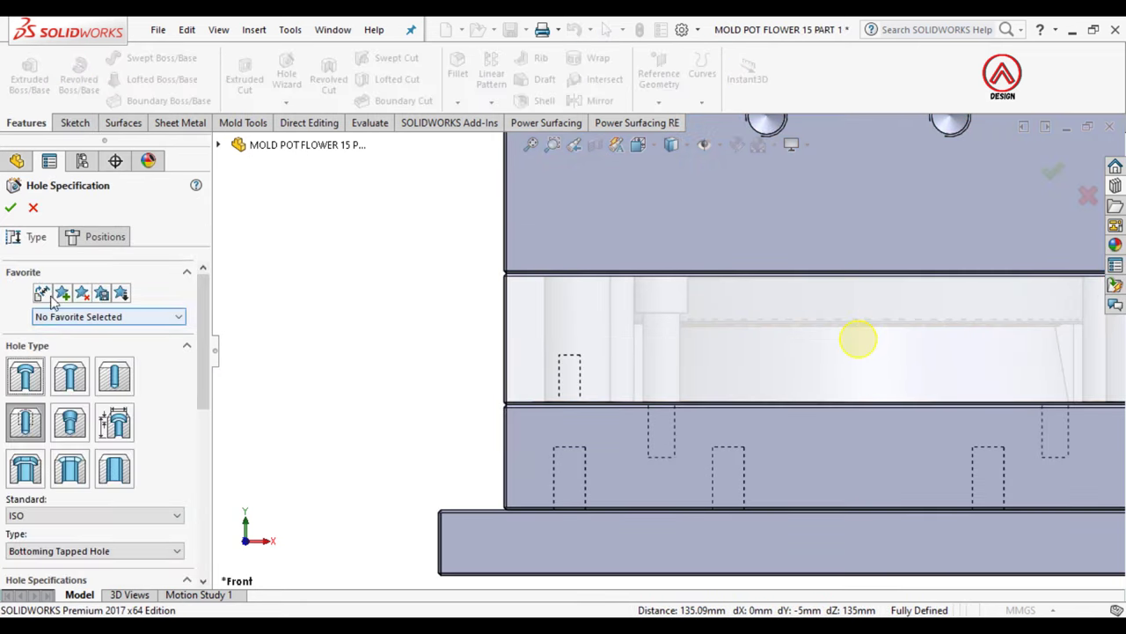
left_click(11, 208)
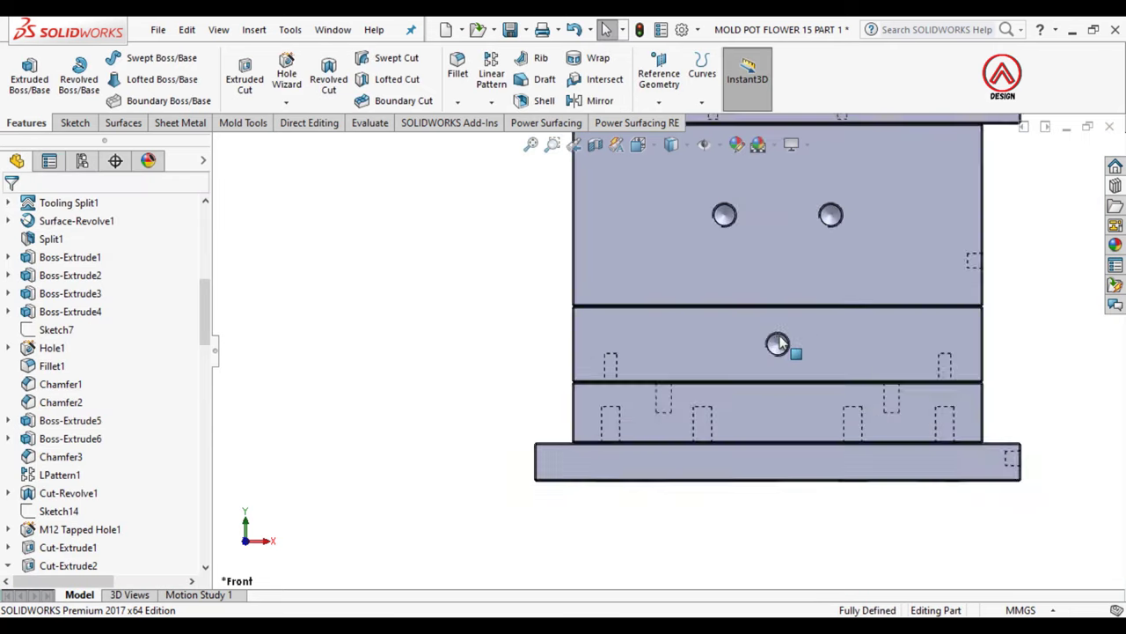
Step: Add a matching tapped hole on the back face, centred on the front hole
left_click(699, 370)
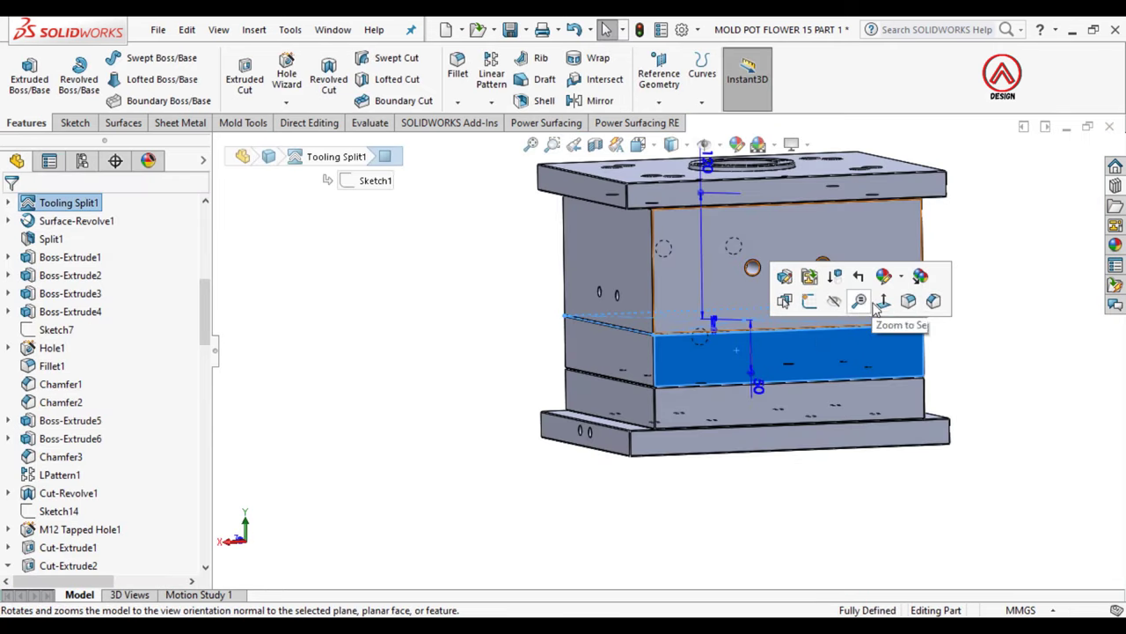
left_click(838, 299)
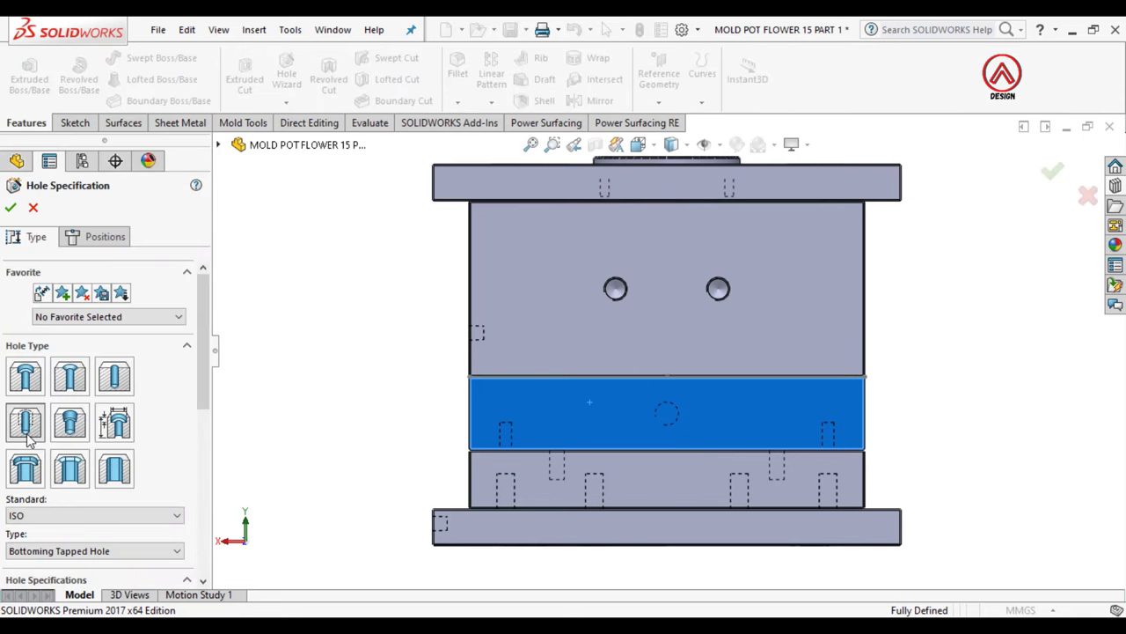
scroll(695, 419, "down", 2)
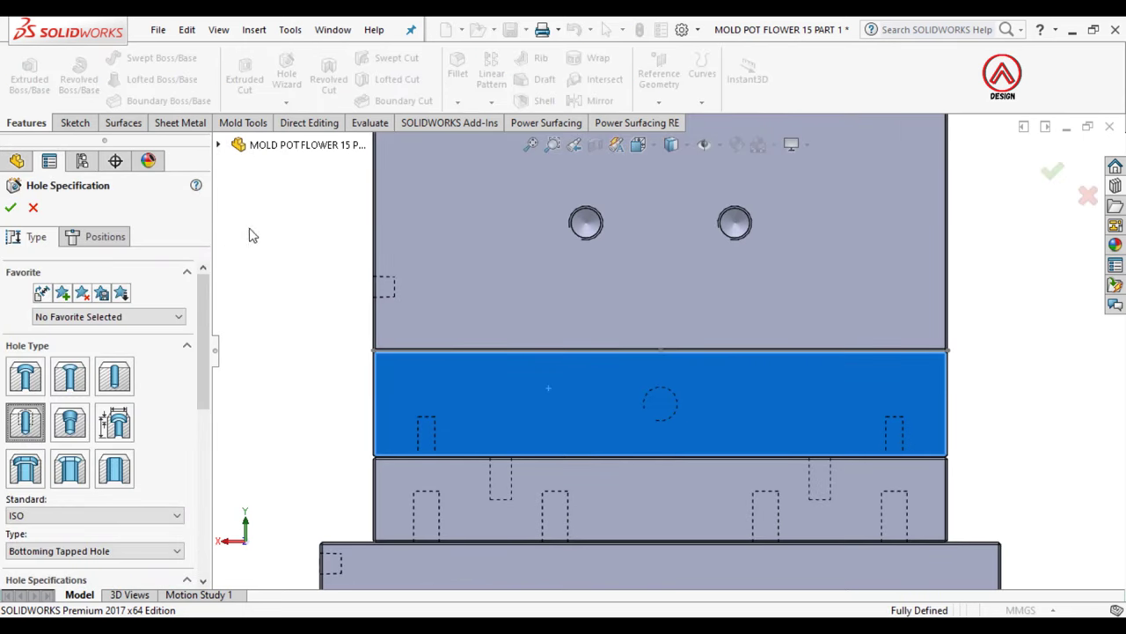
left_click(110, 241)
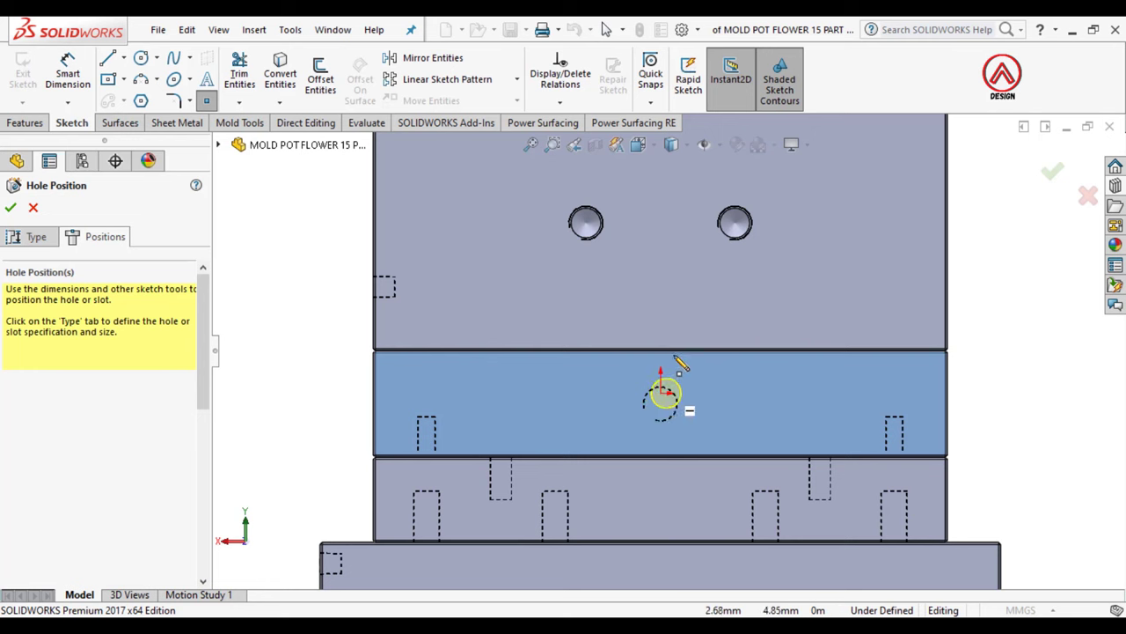
left_click(670, 144)
left_click(677, 242)
scroll(669, 427, "down", 2)
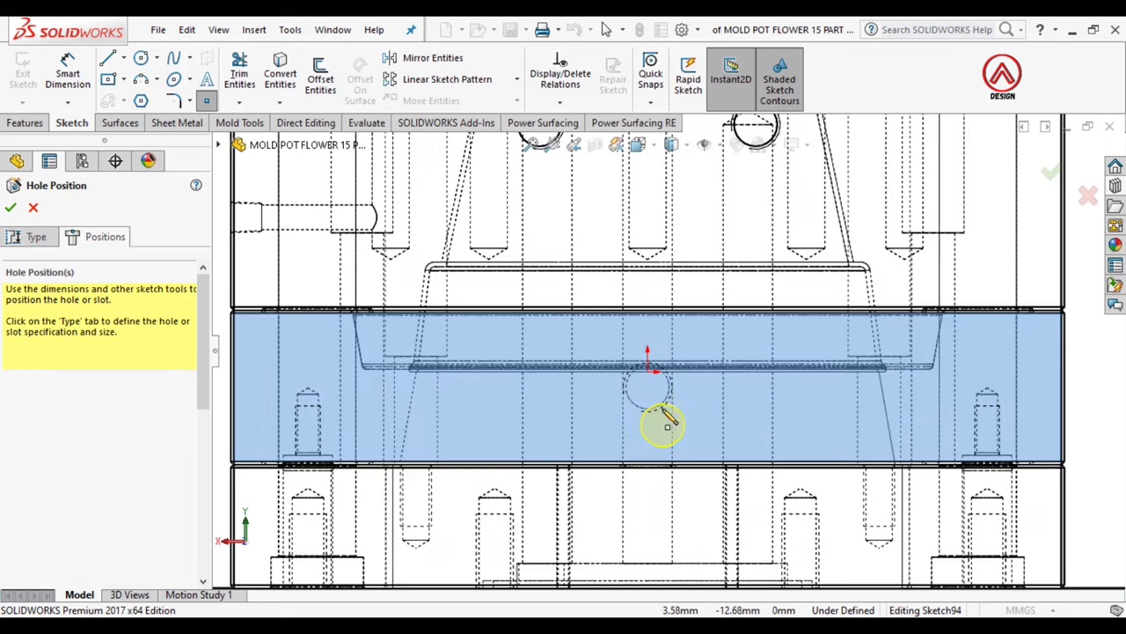
left_click(648, 388)
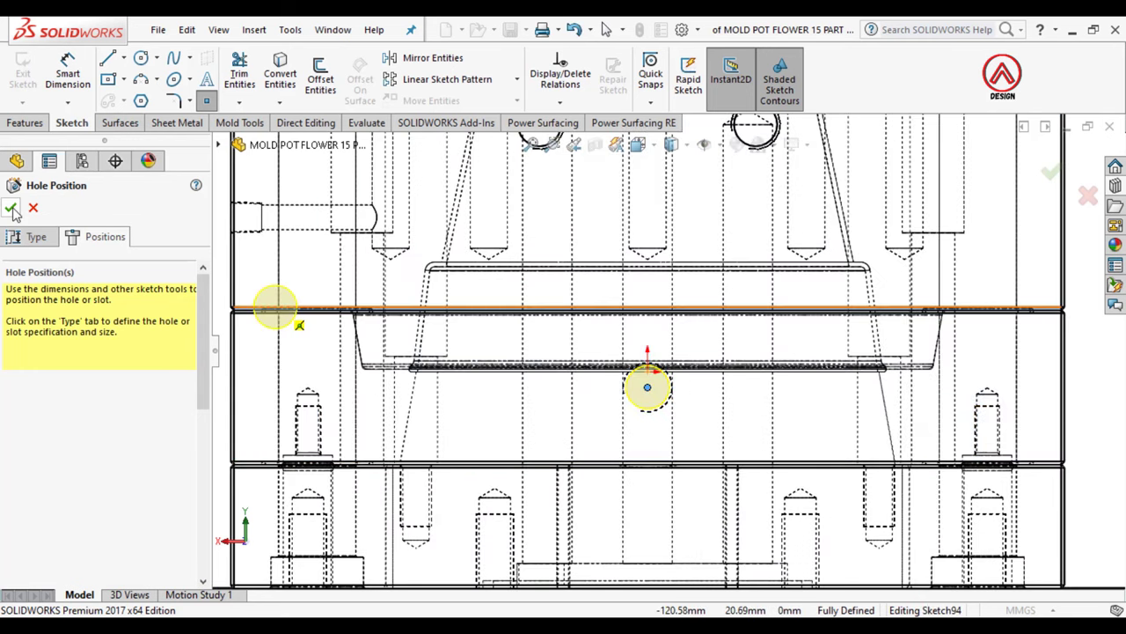
left_click(10, 208)
Step: Return to shaded display and fit the whole mold in front view
left_click(671, 144)
left_click(678, 181)
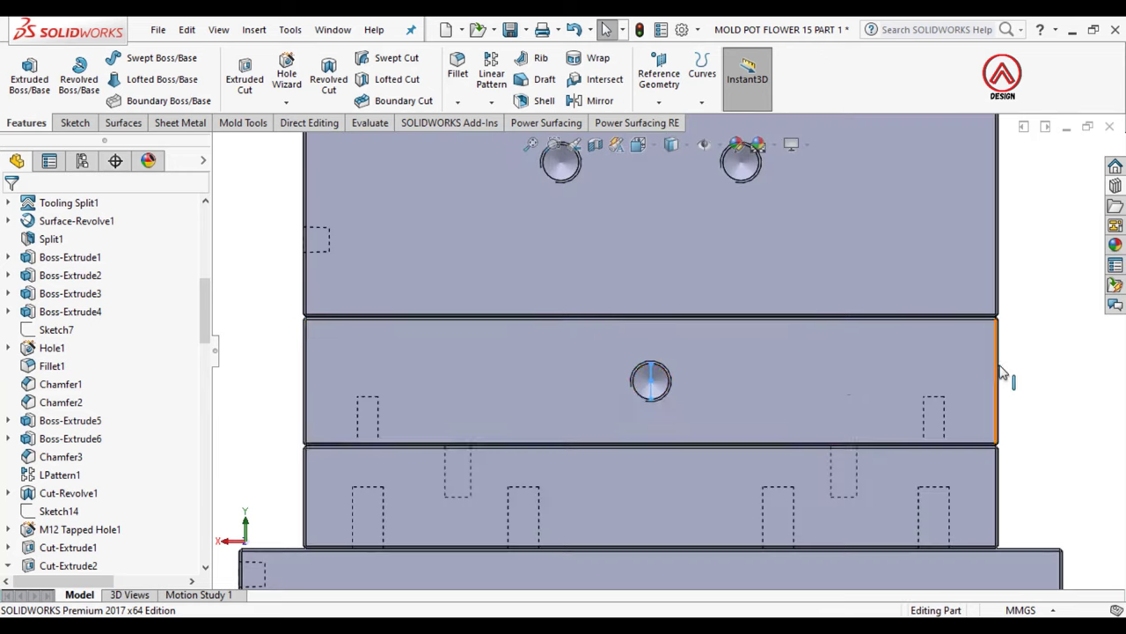
key("f")
left_click(638, 144)
left_click(638, 214)
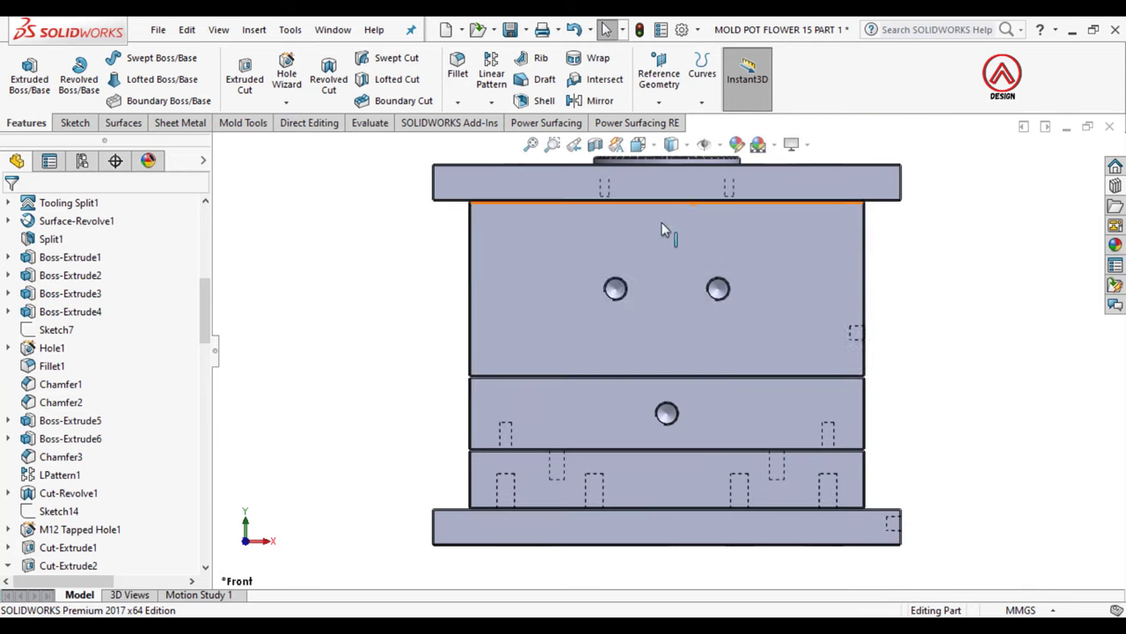
scroll(664, 484, "down", 2)
Step: Start a tapped hole on the lower plate's front face, 20 mm above its bottom edge
left_click(673, 483)
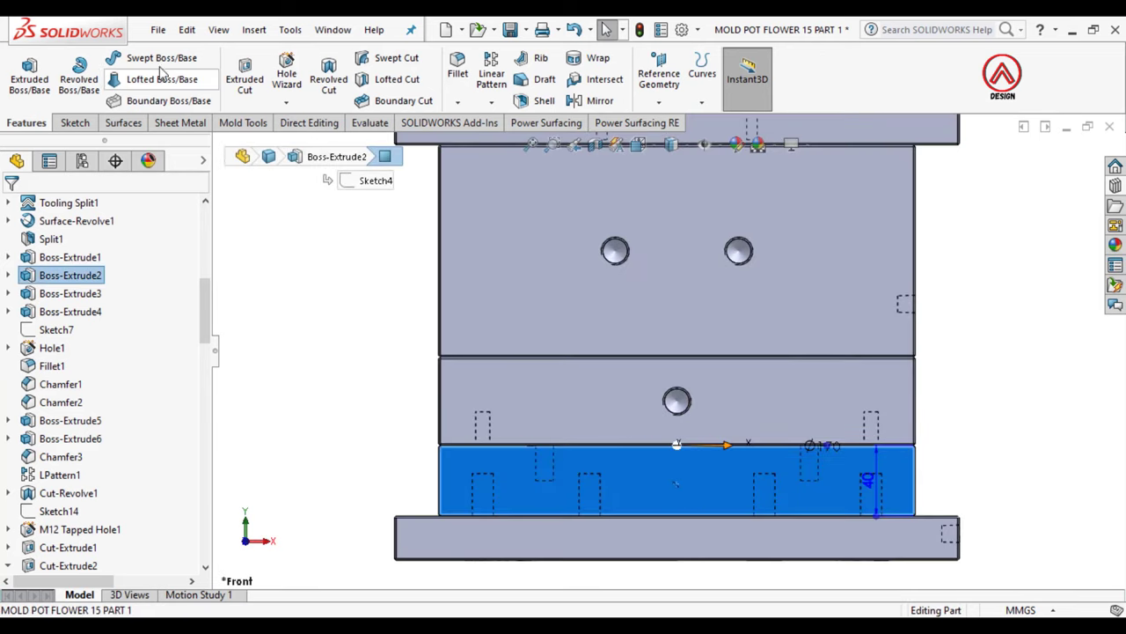
left_click(286, 73)
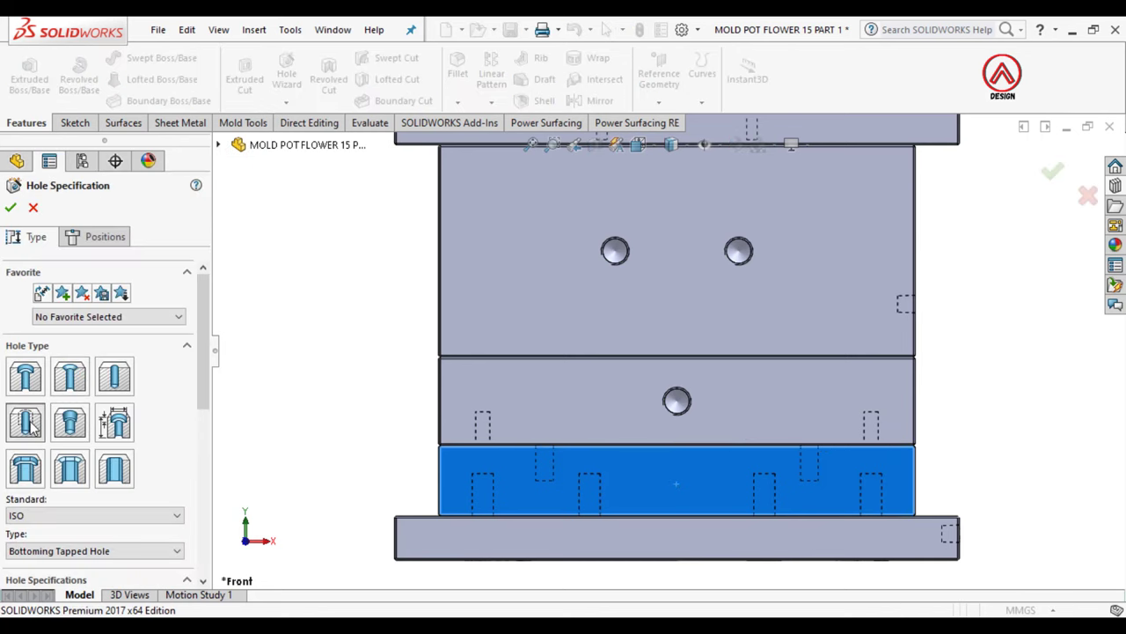
left_click(102, 236)
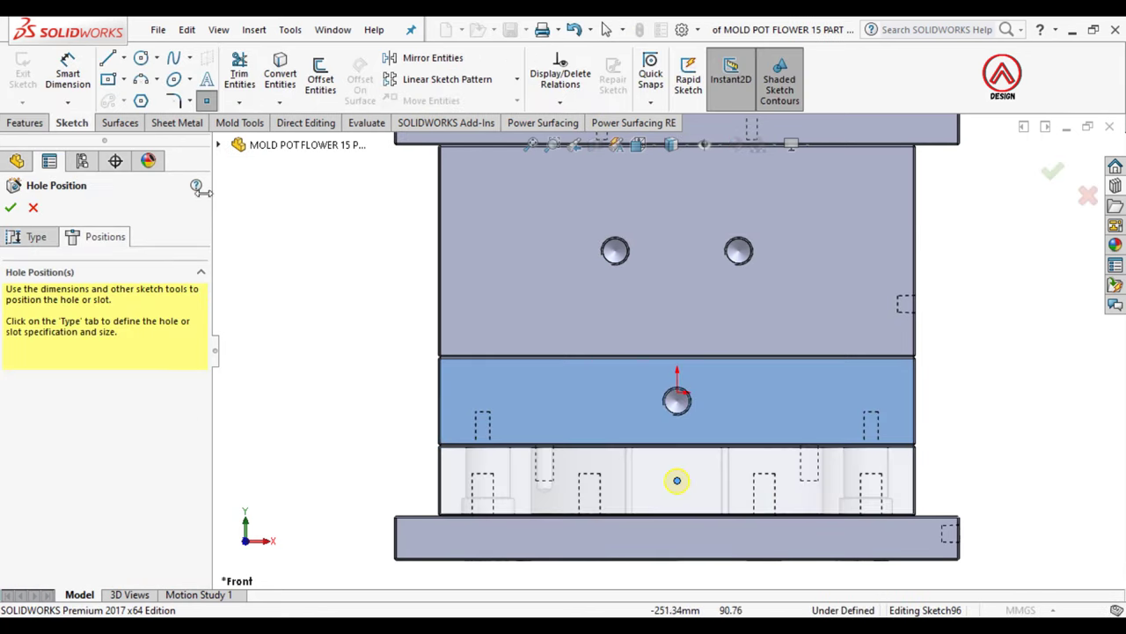
left_click(73, 85)
left_click(678, 482)
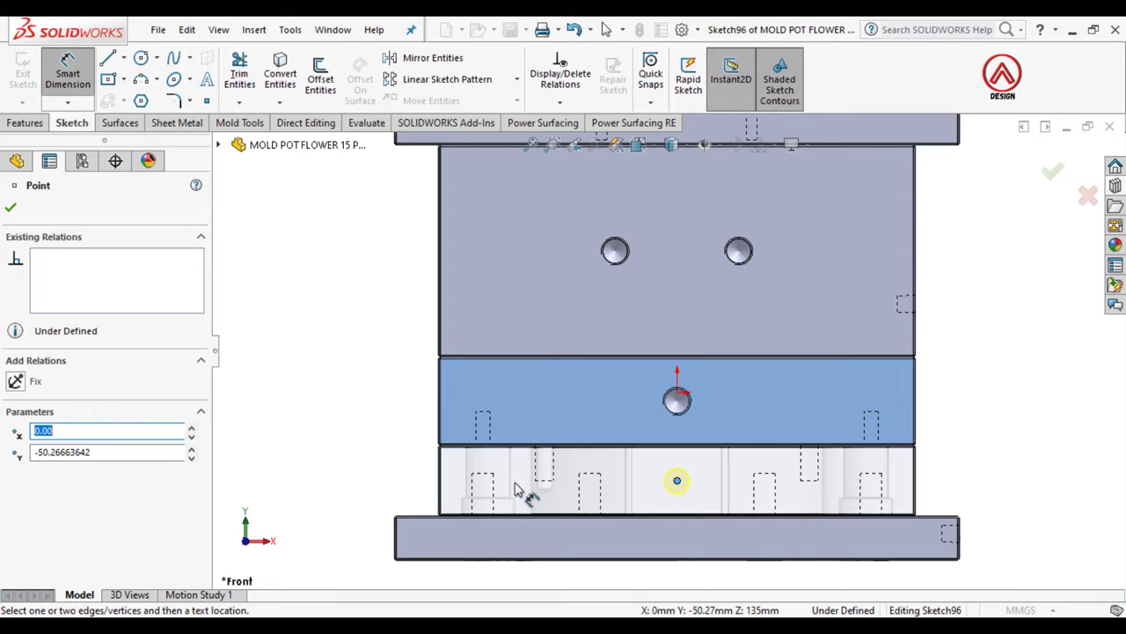
scroll(439, 513, "down", 5)
scroll(439, 513, "down", 2)
left_click(438, 482)
scroll(590, 342, "up", 5)
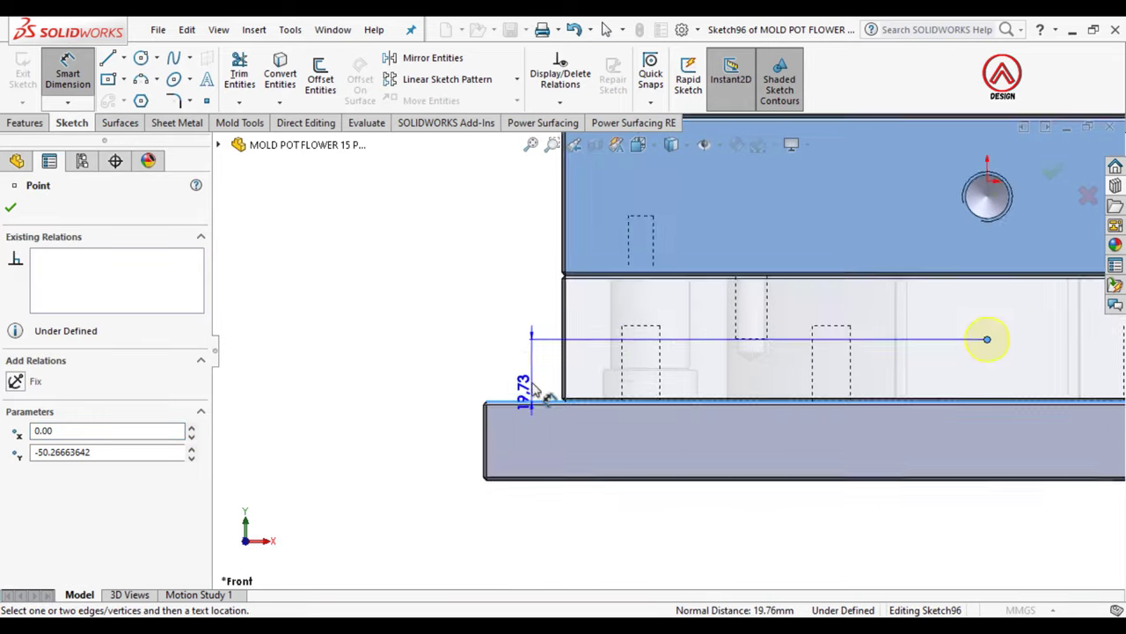
left_click(544, 373)
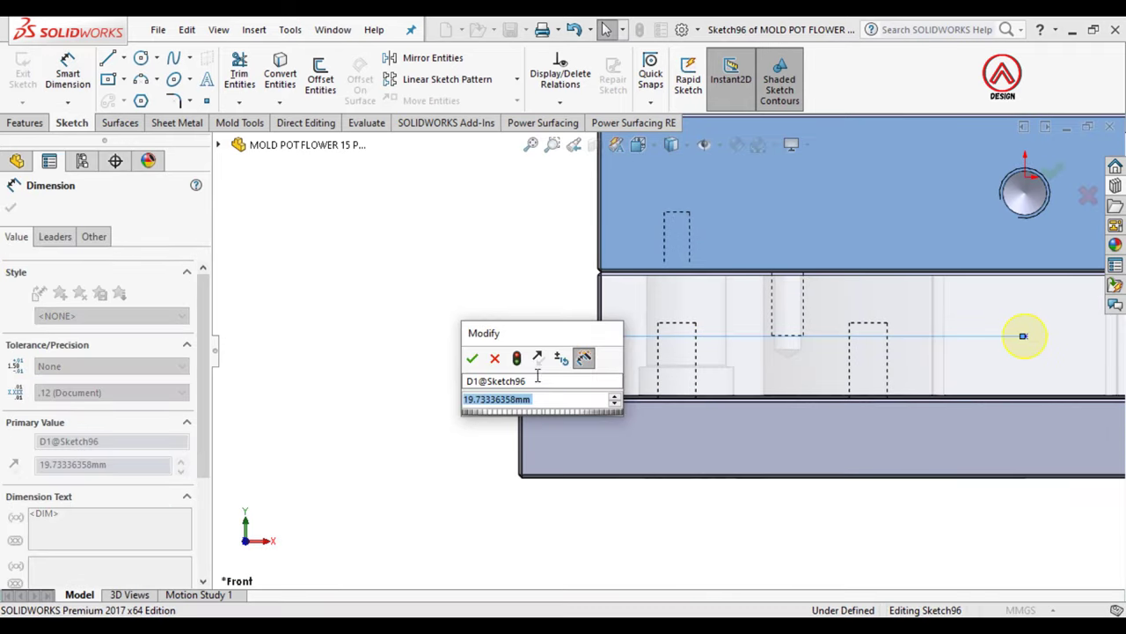
type("20")
key("Return")
Step: Make the hole point Vertical with the origin, create the hole, and view from the back
scroll(864, 349, "up", 3)
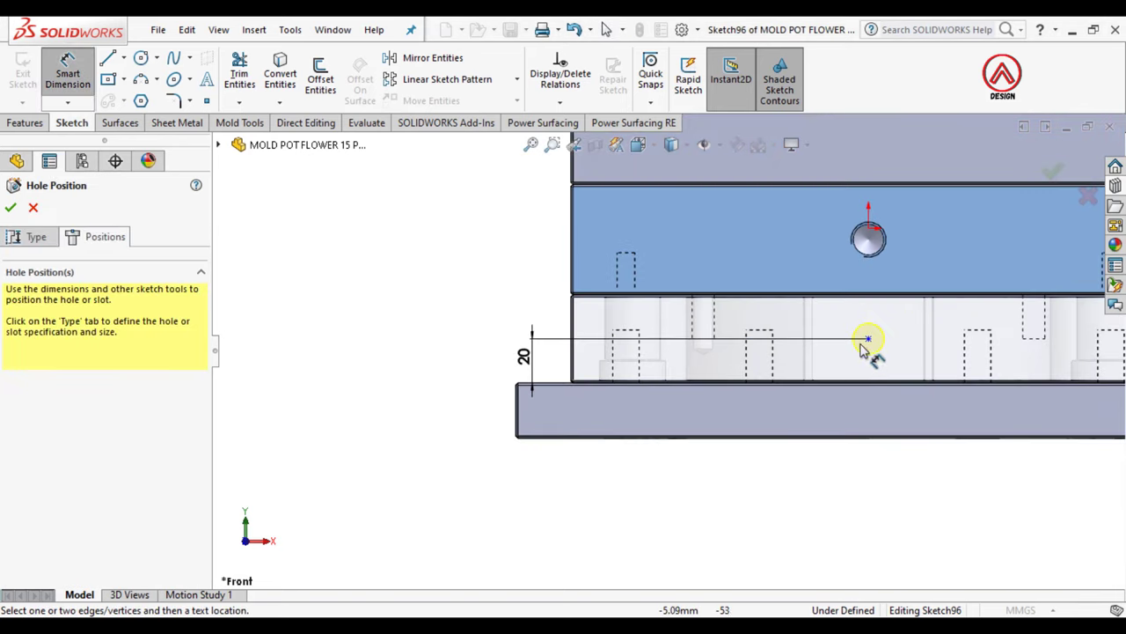
key("Escape")
left_click(868, 338)
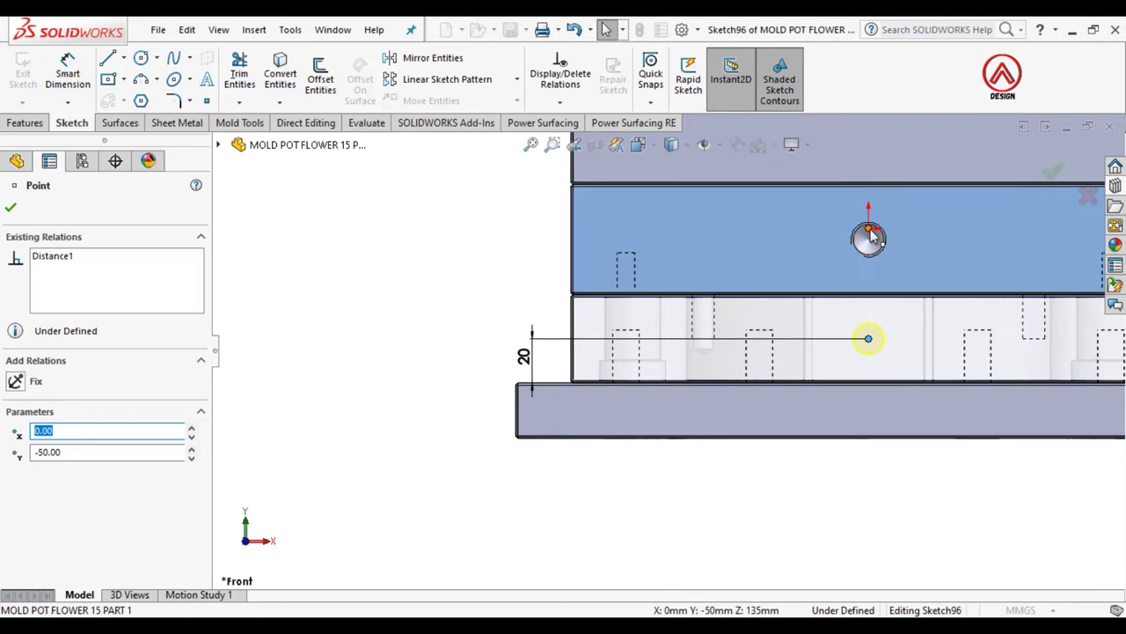
left_click(869, 234, "ctrl")
left_click(944, 166)
left_click(502, 228)
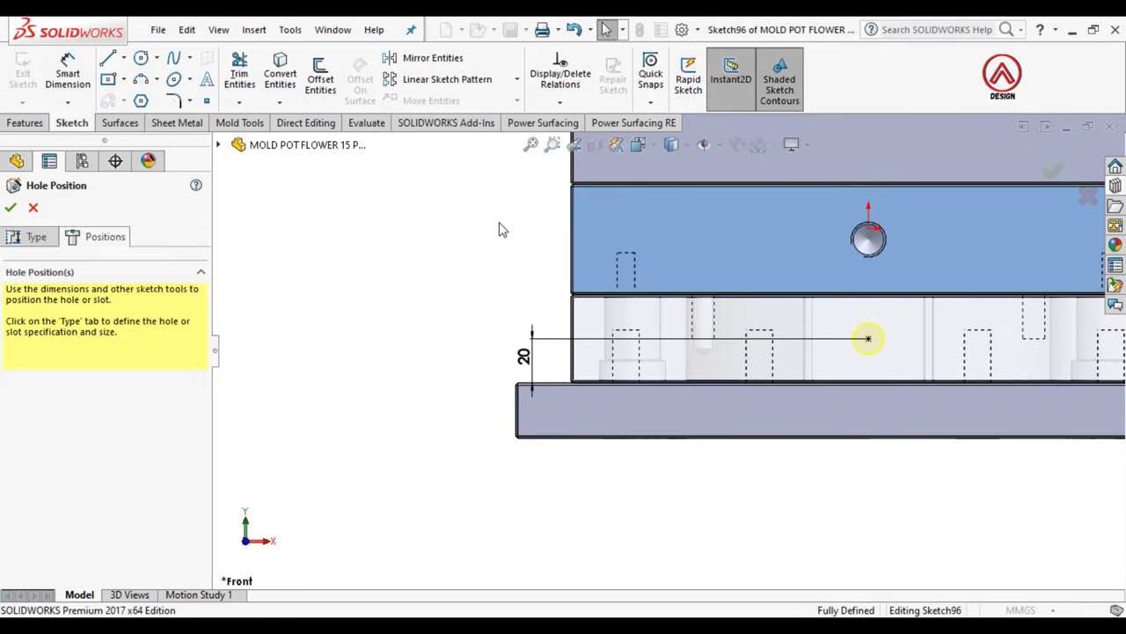
left_click(11, 209)
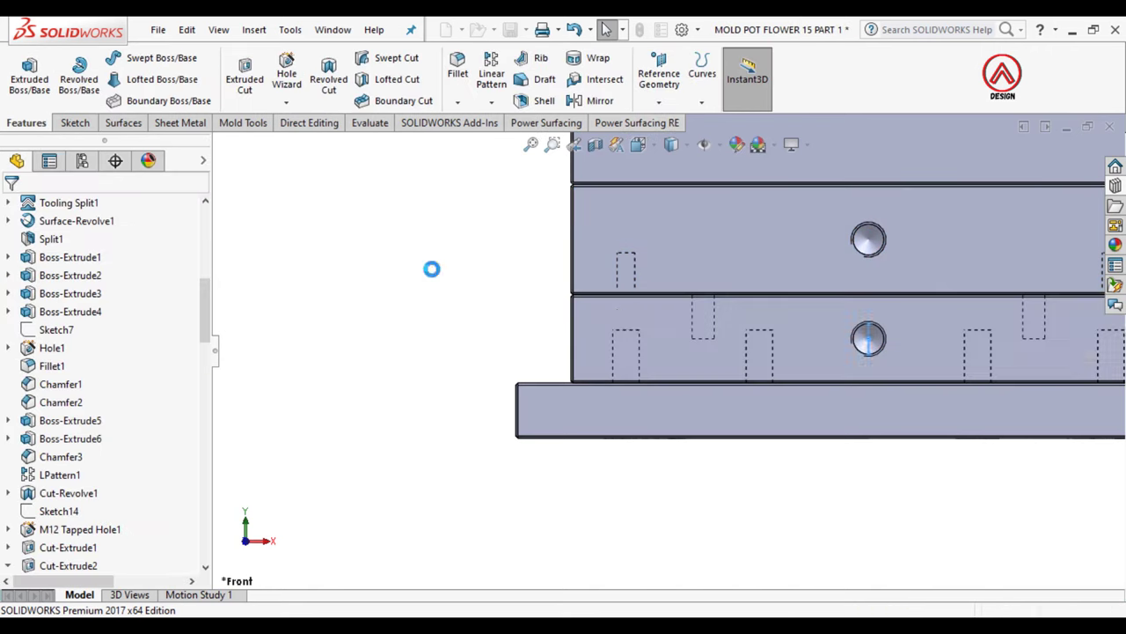
left_click(638, 144)
left_click(709, 214)
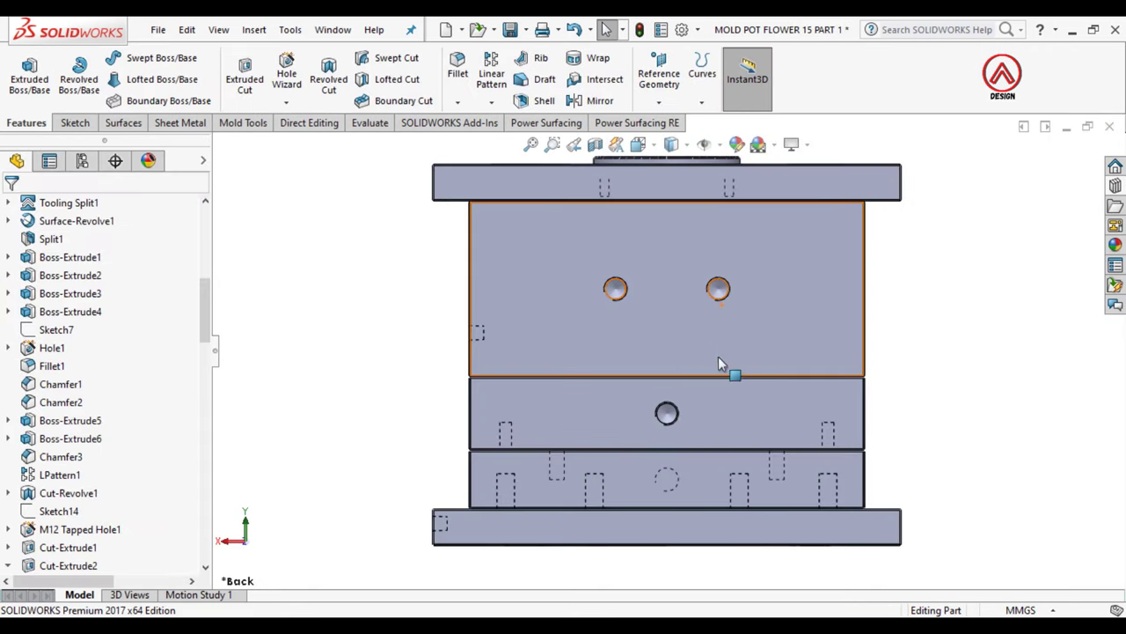
Step: Put a tapped hole at the centre of the lower plate's back face, using hidden-lines view
left_click(695, 480)
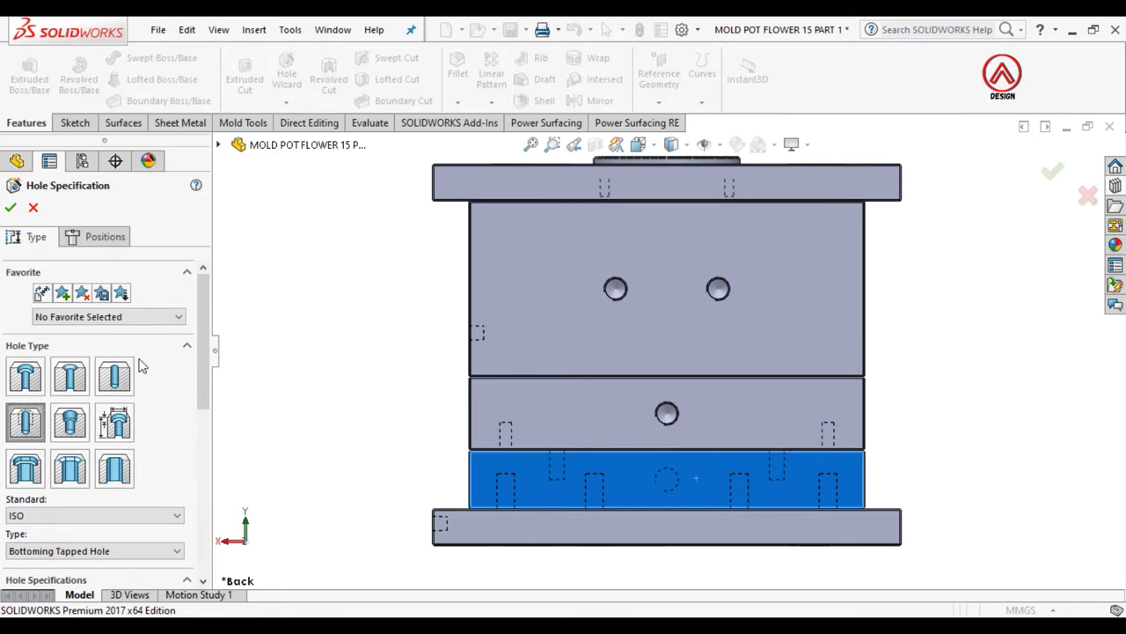
left_click(98, 237)
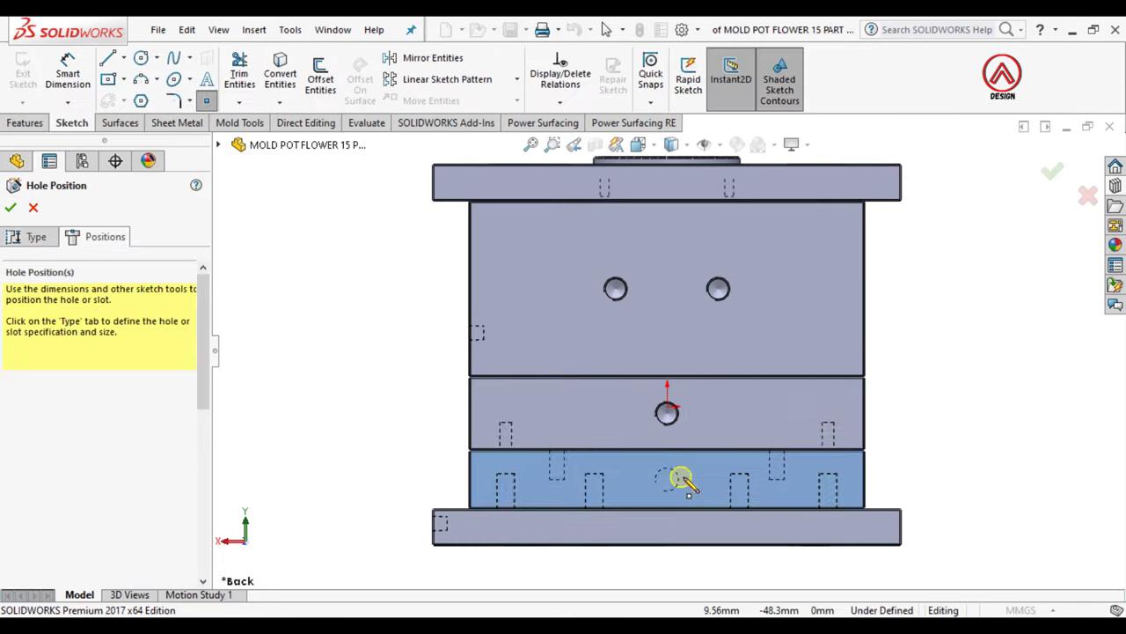
left_click(673, 146)
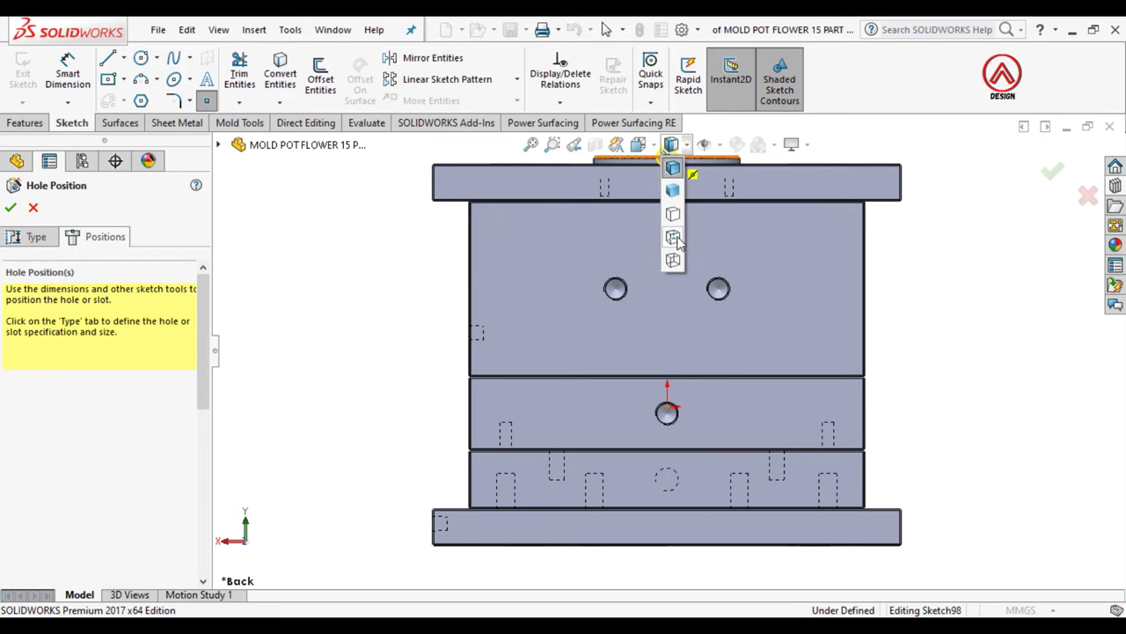
left_click(673, 238)
scroll(680, 489, "down", 2)
left_click(665, 471)
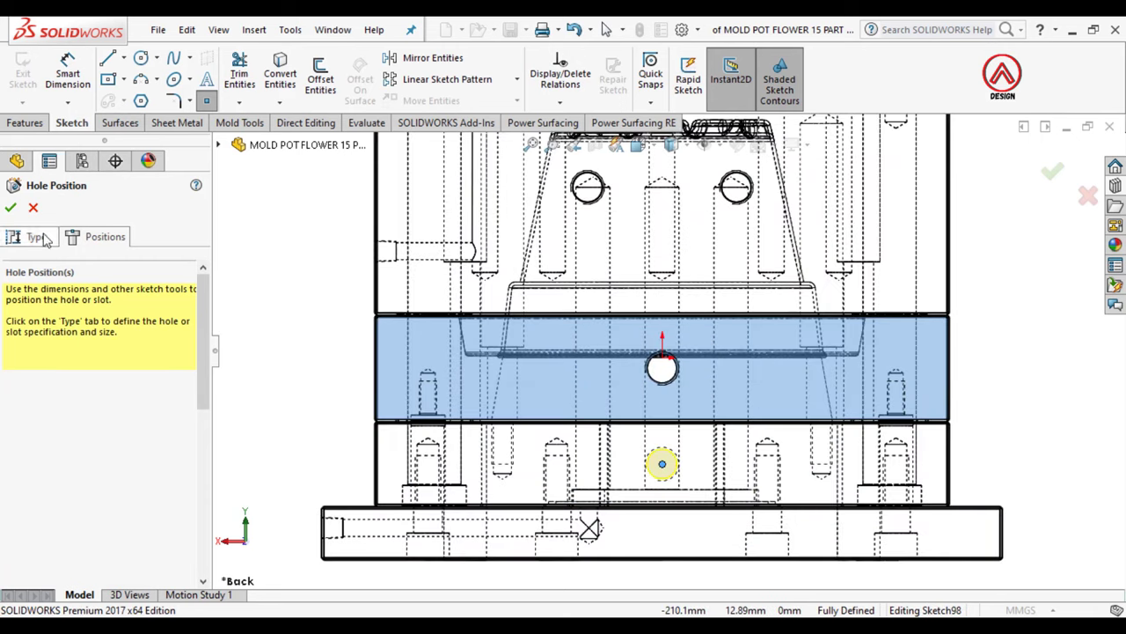
left_click(11, 208)
key("f")
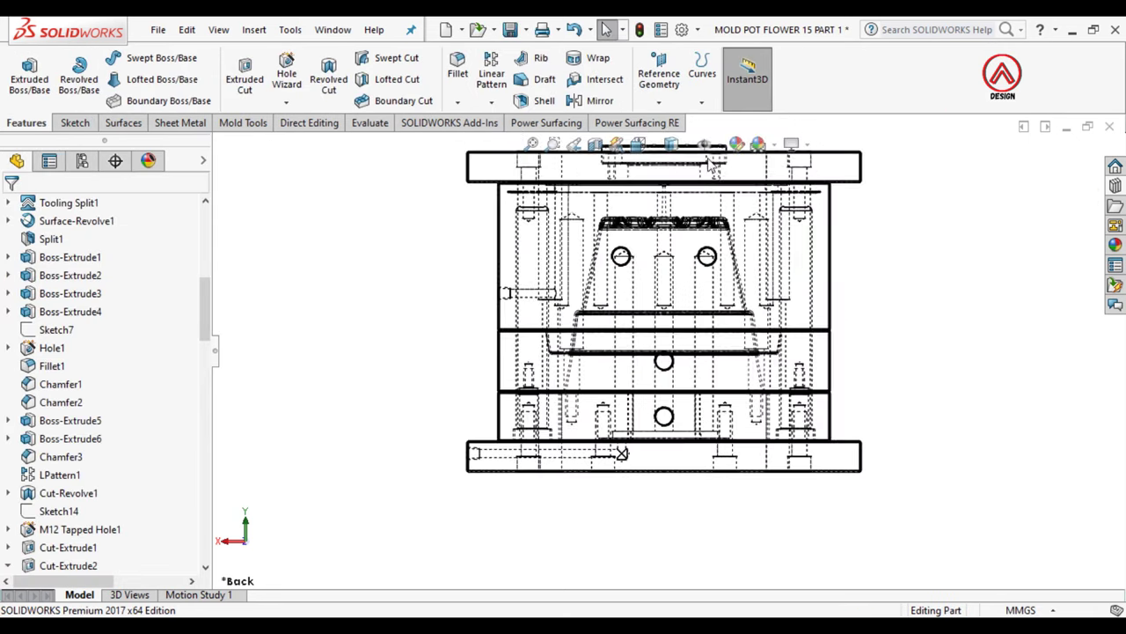
left_click(670, 147)
left_click(676, 174)
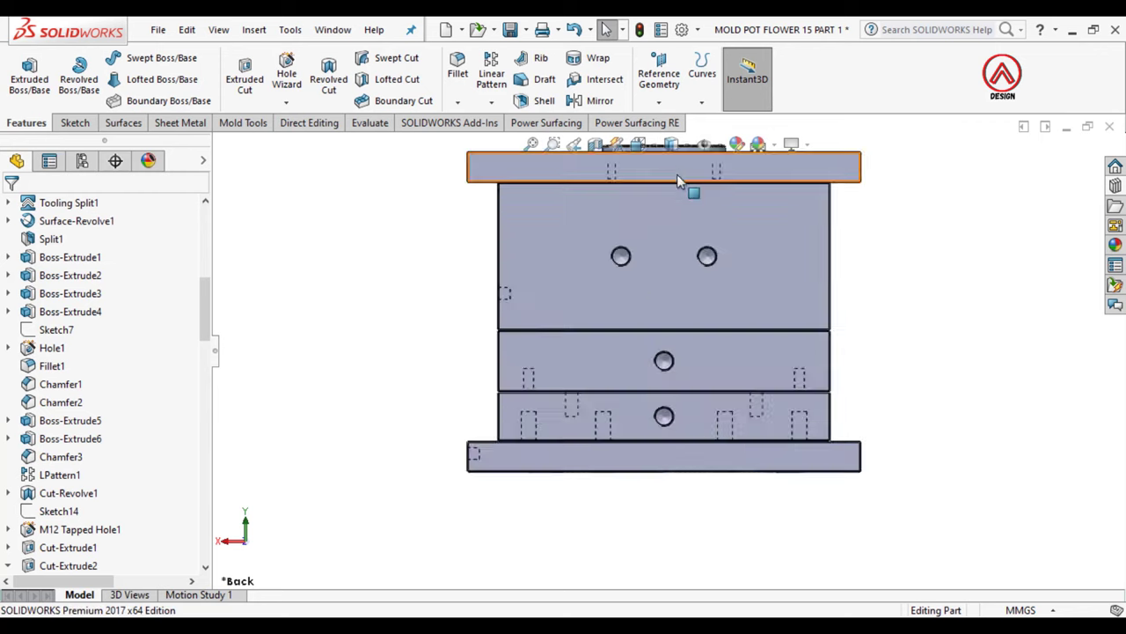
Step: Save the mold part, viewed in isometric orientation
left_click(642, 145)
left_click(733, 191)
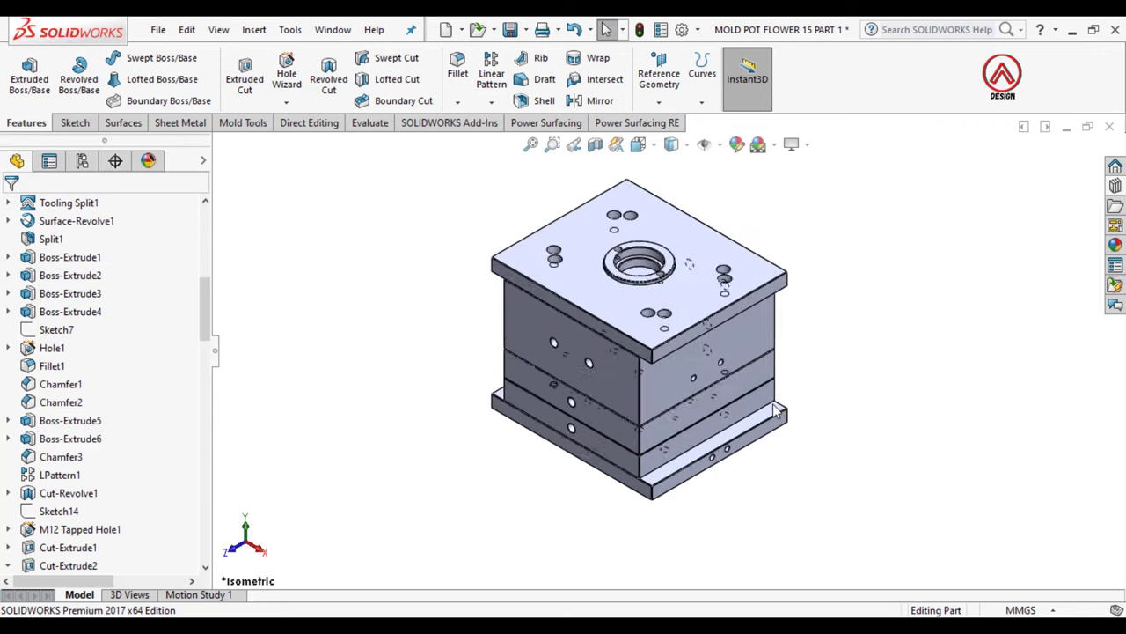
left_click(620, 202)
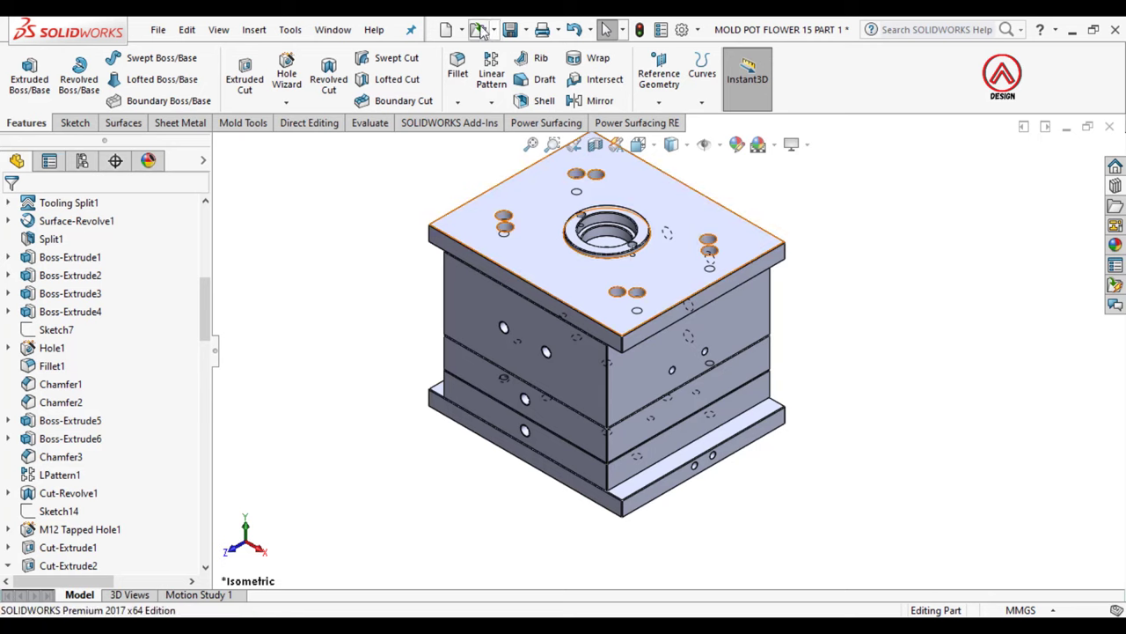
left_click(510, 30)
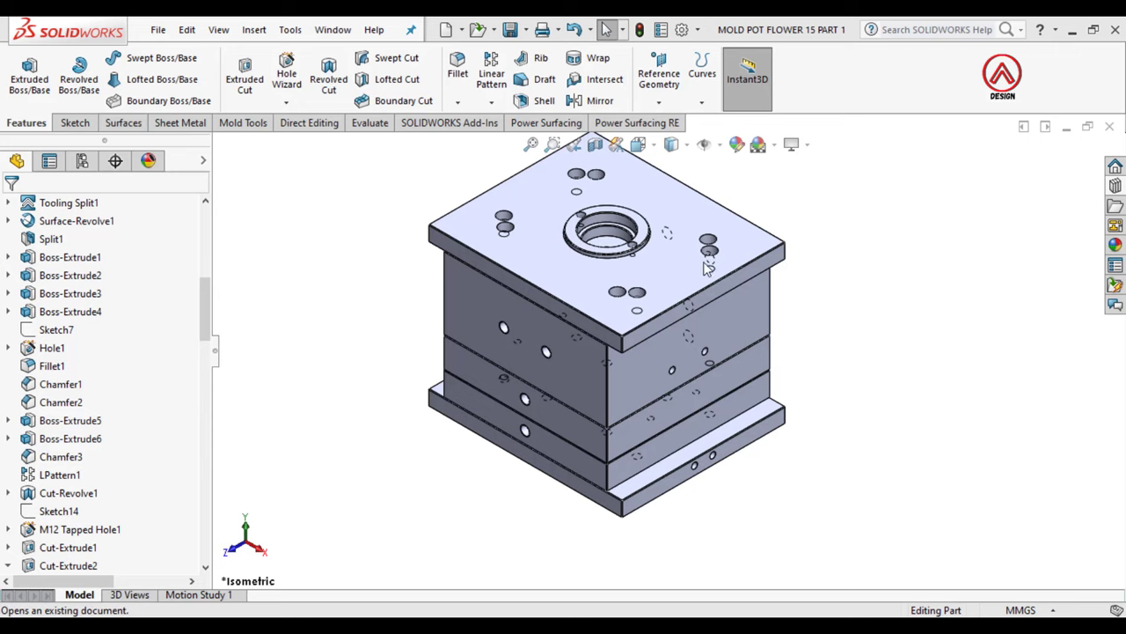
left_click(638, 144)
left_click(731, 192)
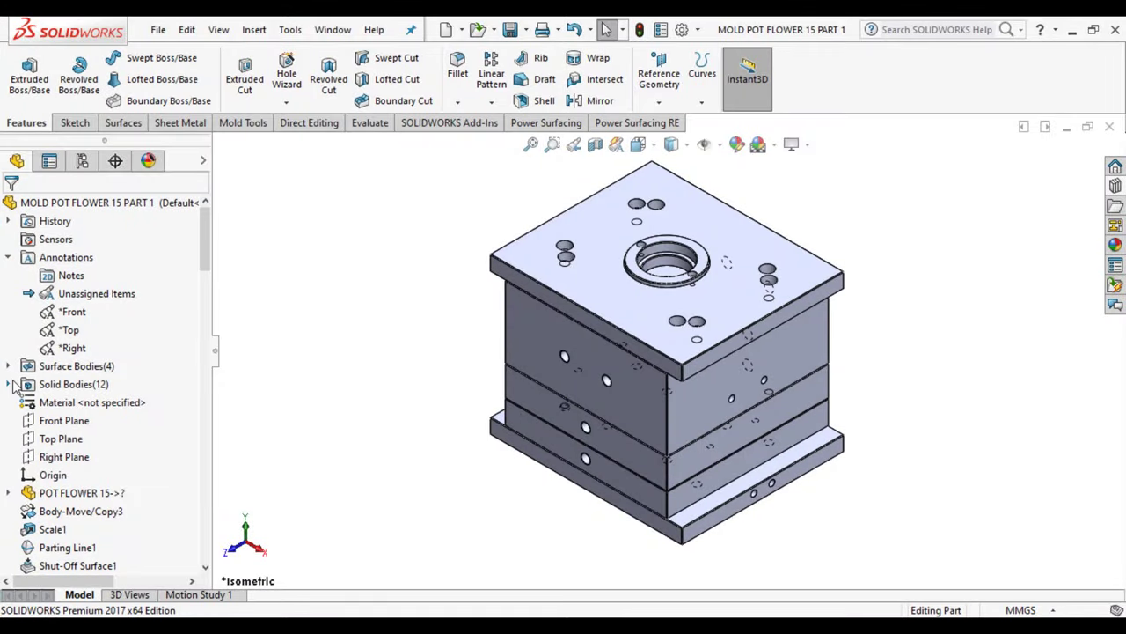
Step: Send the POT FLOWER 15 solid body to Insert into New Part
left_click(12, 383)
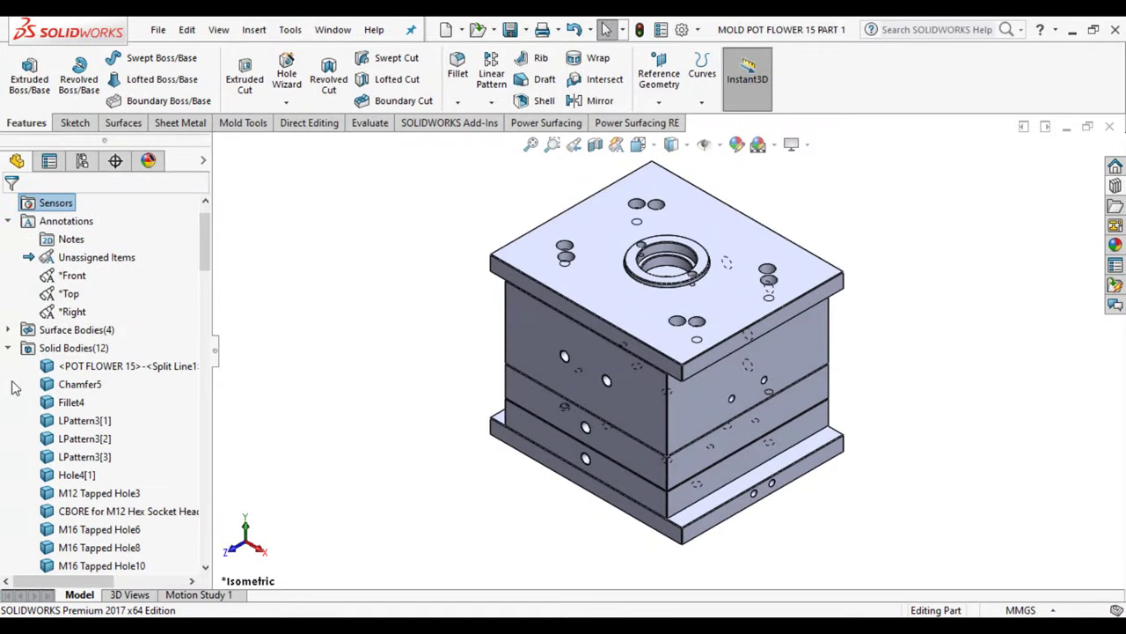
left_click(103, 368)
right_click(103, 368)
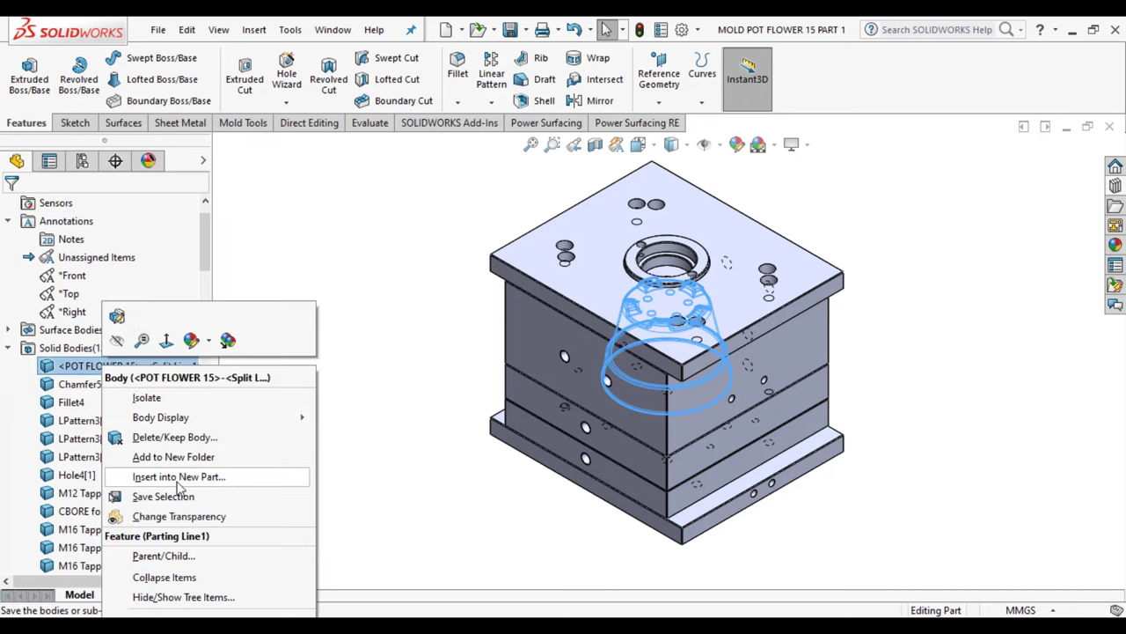
left_click(141, 476)
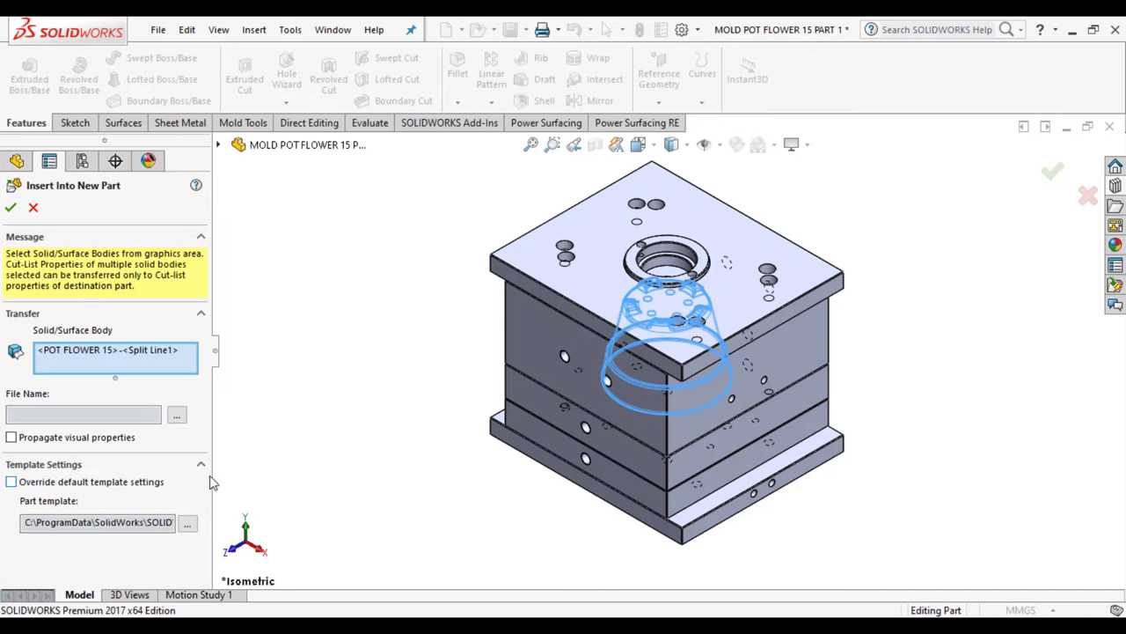
Step: Save the new part as FLOWER POT in the ASSEMBLY folder and switch back to the mold
left_click(177, 415)
left_click(447, 231)
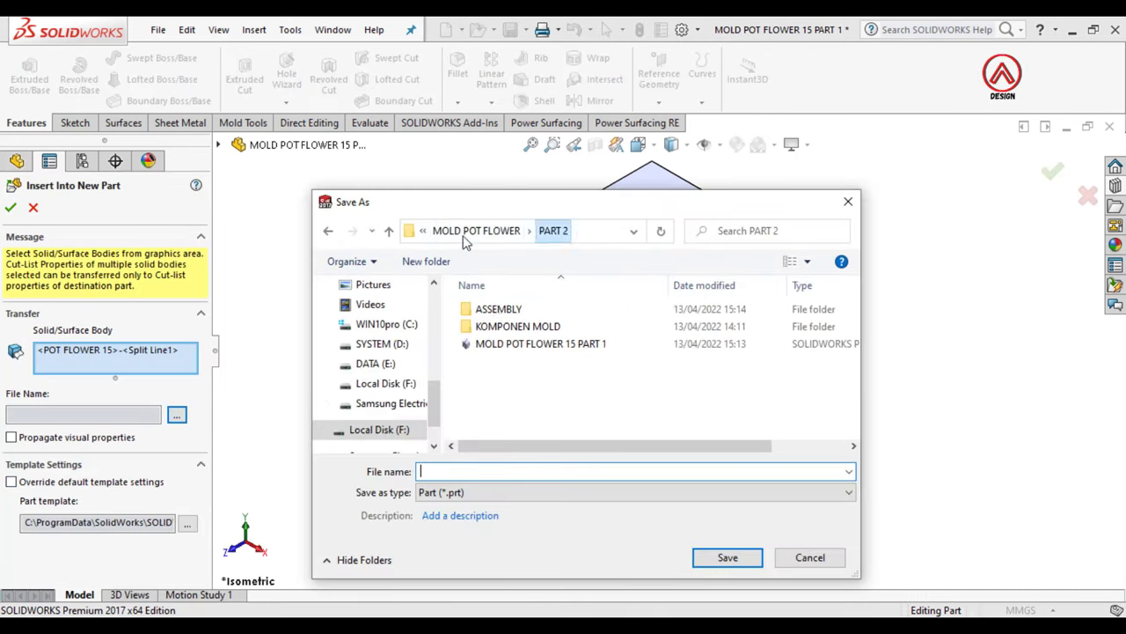
double_click(486, 310)
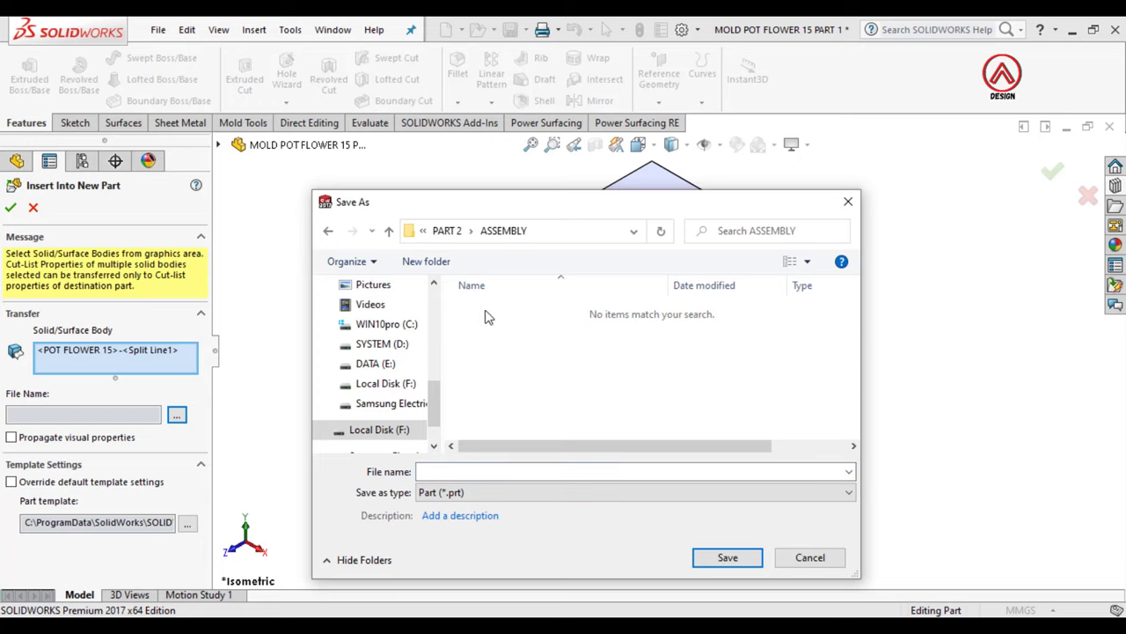
left_click(471, 471)
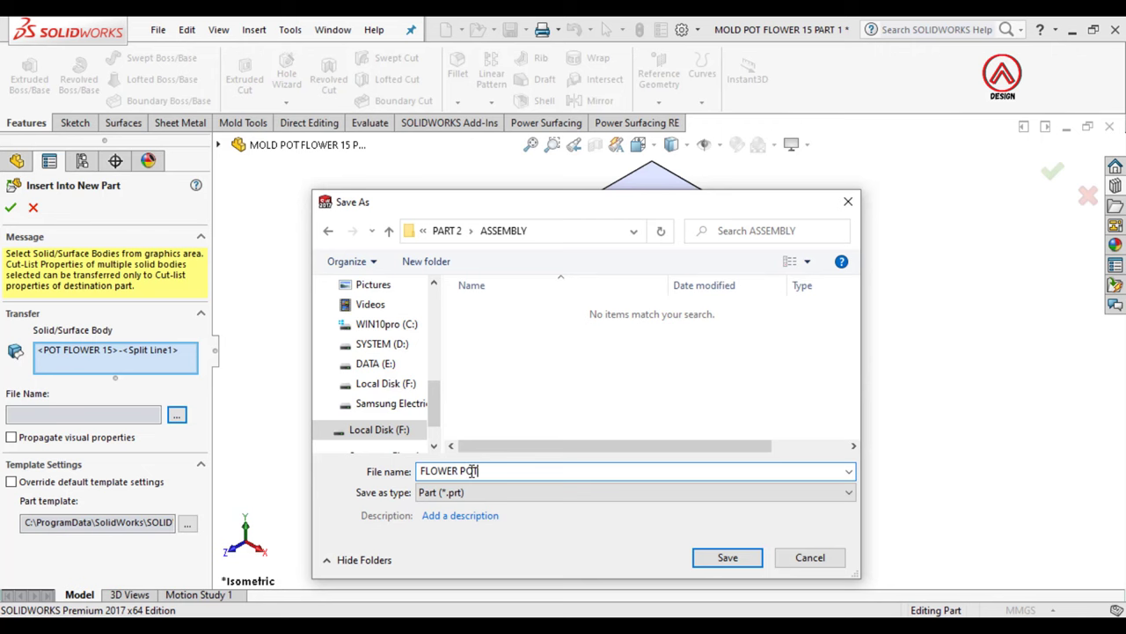
left_click(719, 568)
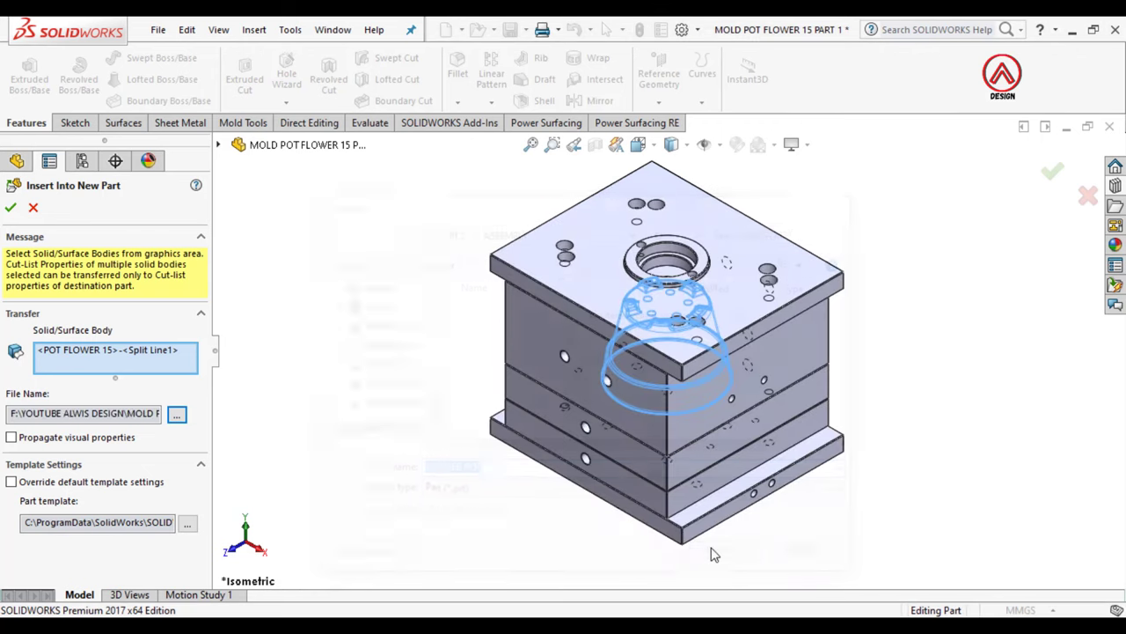
left_click(10, 207)
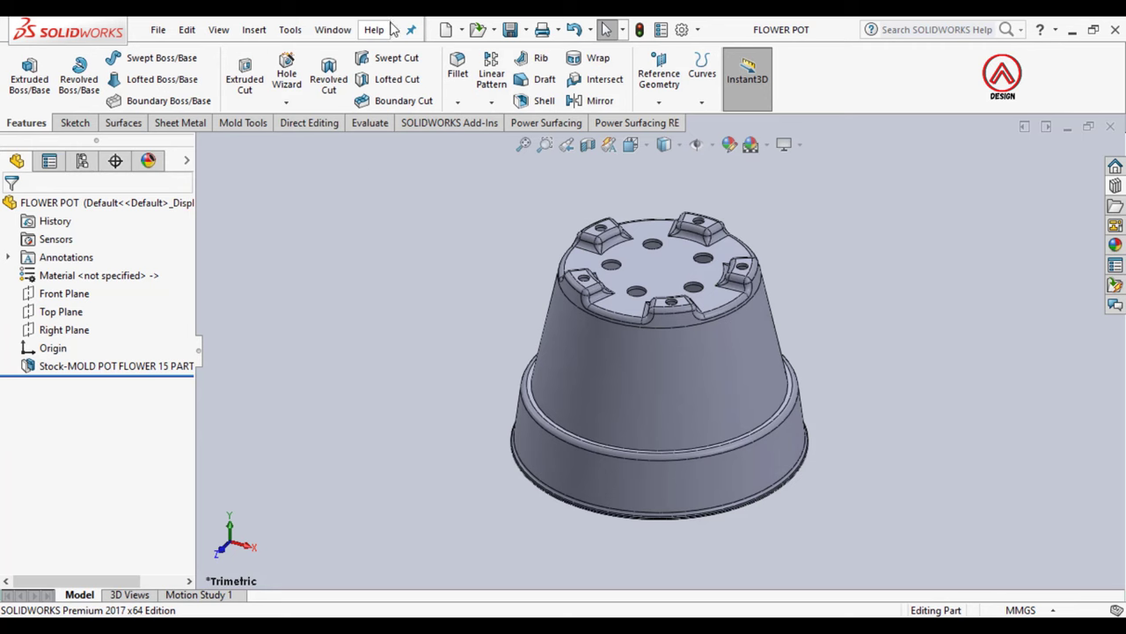
left_click(332, 29)
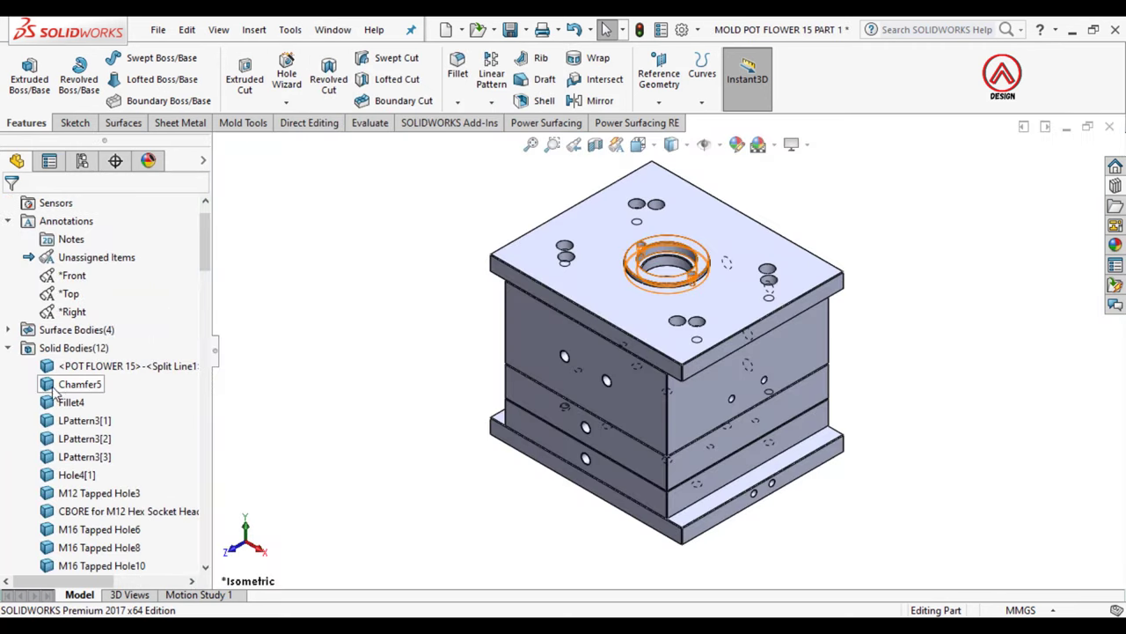
Step: Insert the Chamfer5 body into a new part saved as LOCATING RING
left_click(62, 387)
right_click(62, 387)
left_click(139, 513)
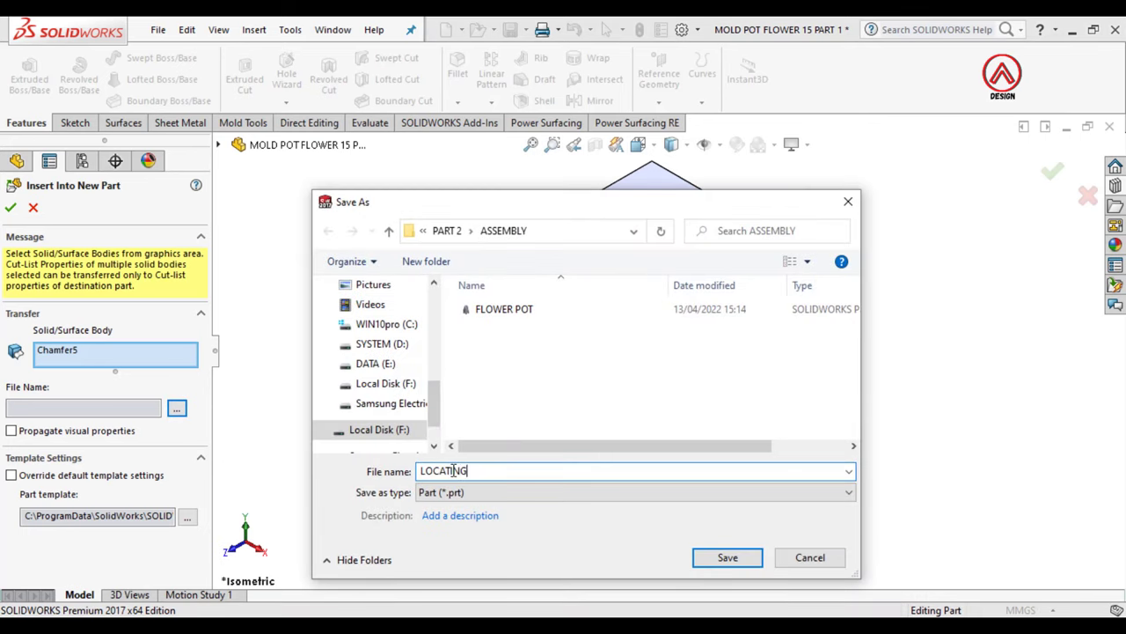
left_click(739, 559)
left_click(10, 211)
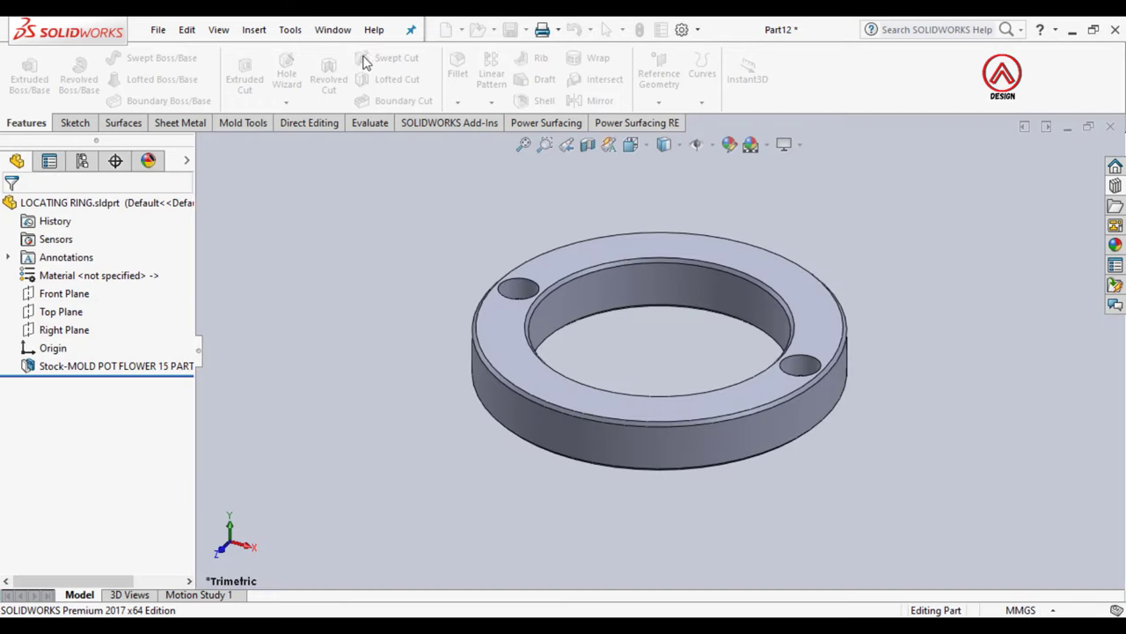
Step: Insert the Fillet4 body into a new part saved as GUIDE PIN
left_click(333, 29)
left_click(378, 205)
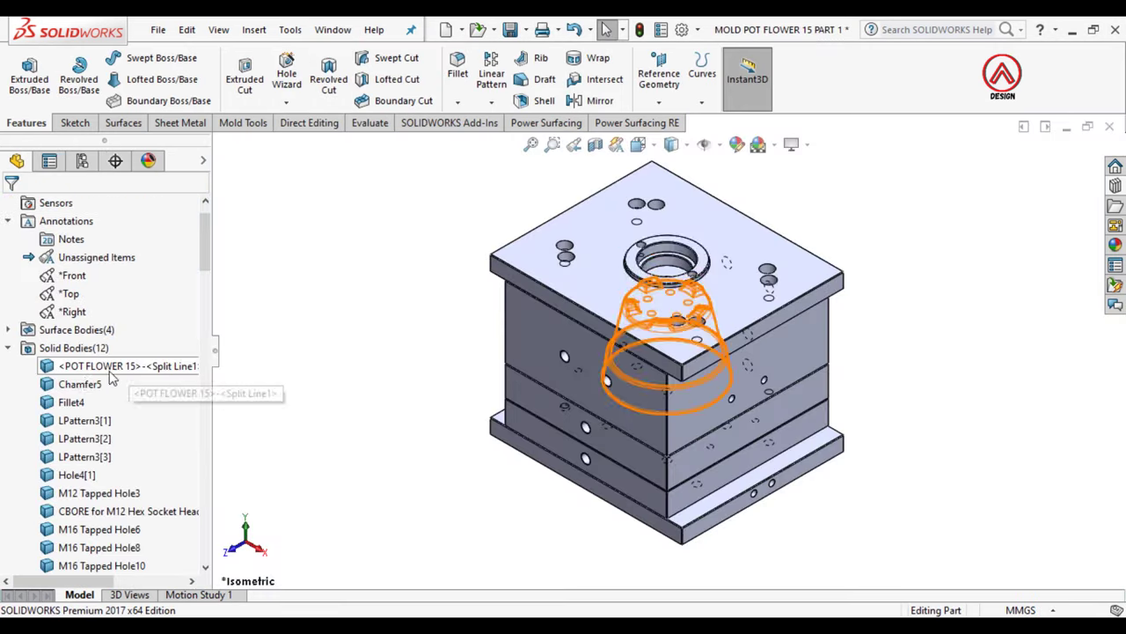
left_click(74, 403)
right_click(75, 406)
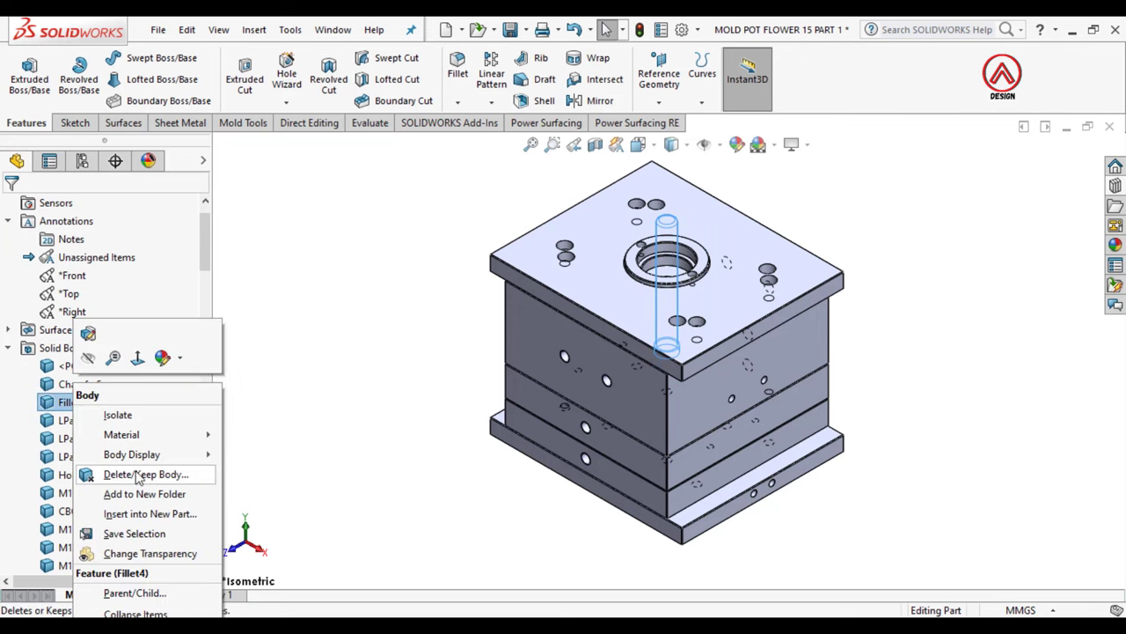
left_click(159, 516)
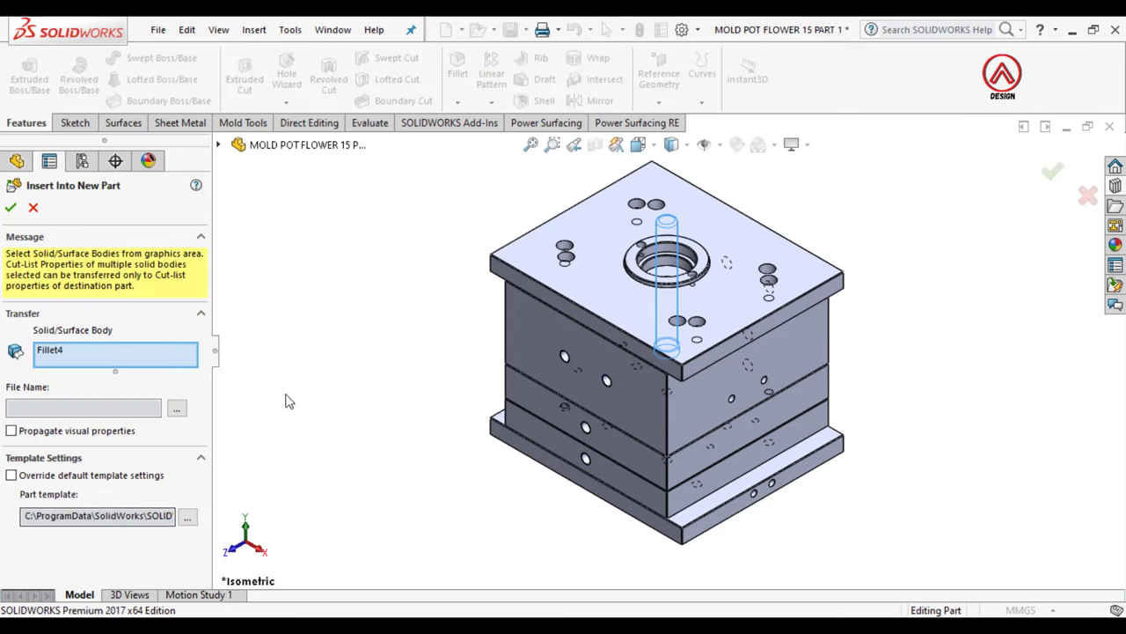
left_click(176, 409)
type("GUIDE PING")
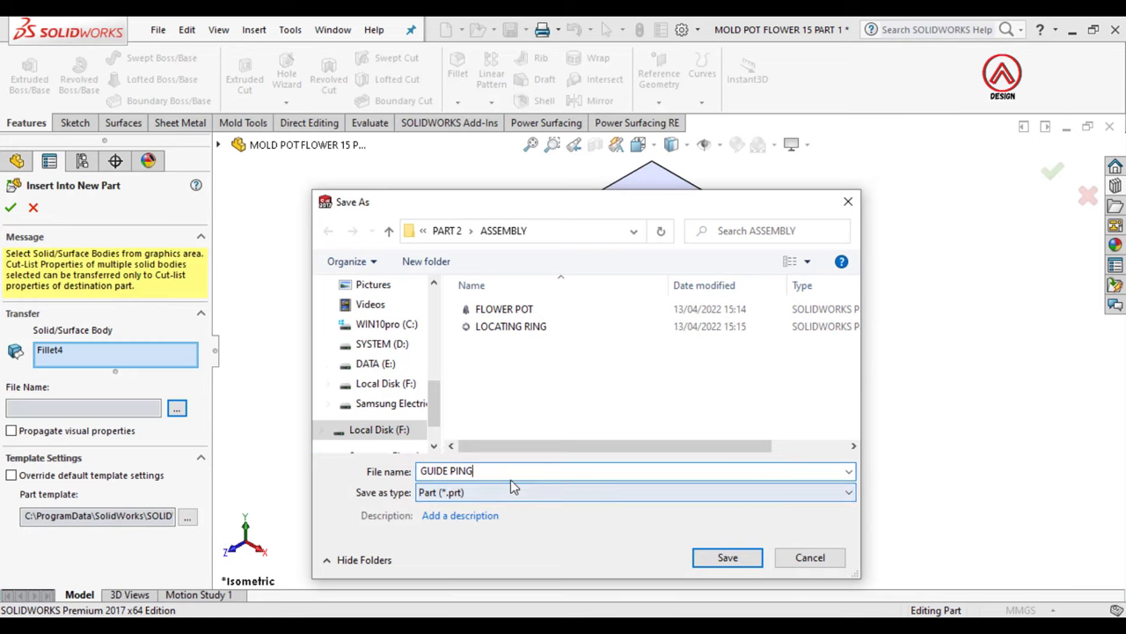
key("BackSpace")
left_click(727, 557)
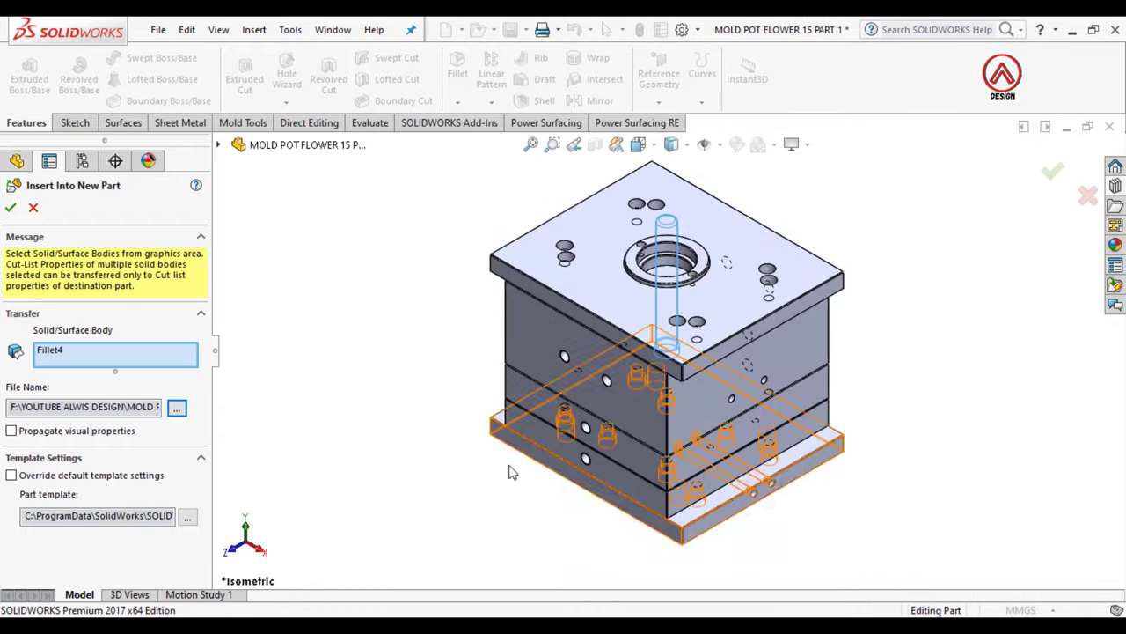
left_click(10, 207)
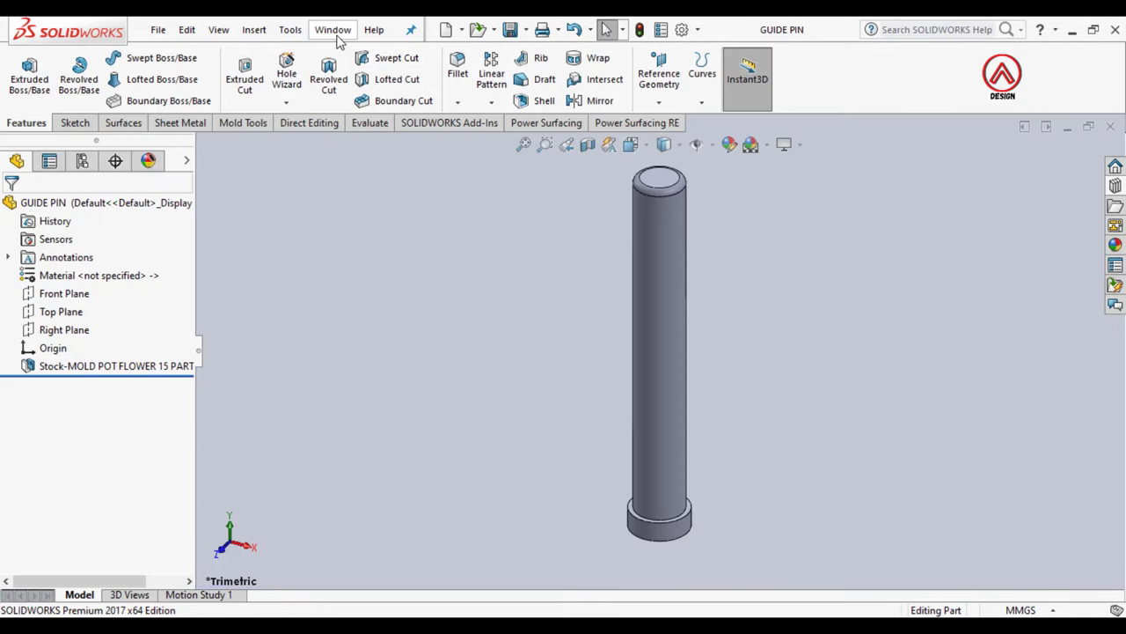
Step: Insert the Hole4[1] top plate body into a new part saved as TOP CLAMPING PLATE
left_click(334, 30)
left_click(378, 202)
scroll(101, 388, "down", 1)
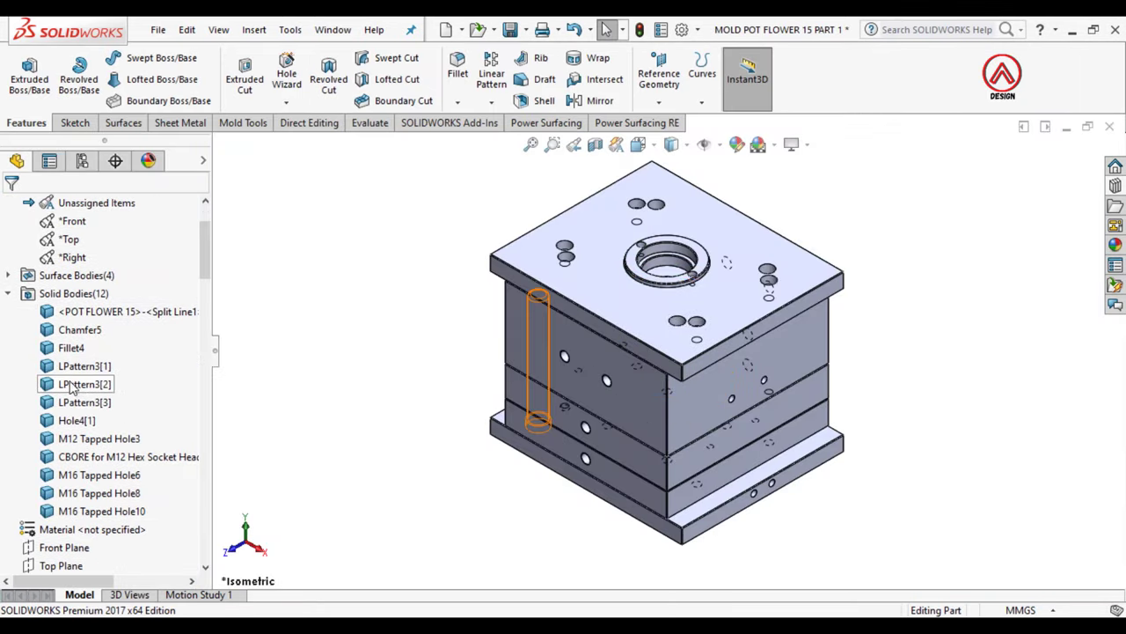
left_click(84, 423)
right_click(84, 422)
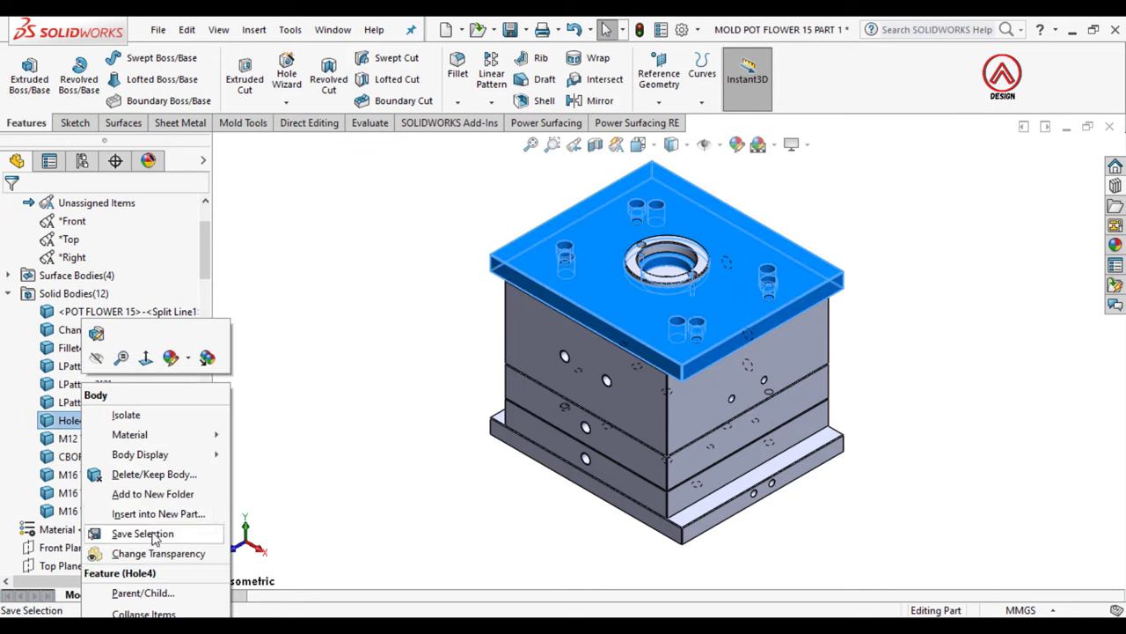
left_click(132, 513)
left_click(183, 412)
type("TOP CLAMPING PLATE")
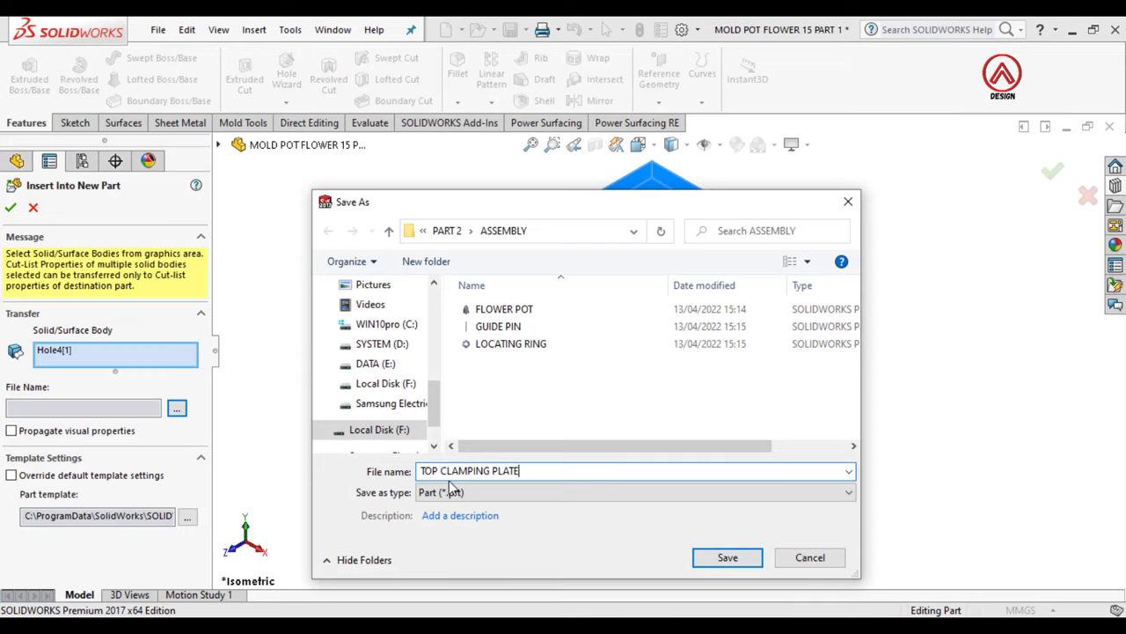
left_click(727, 557)
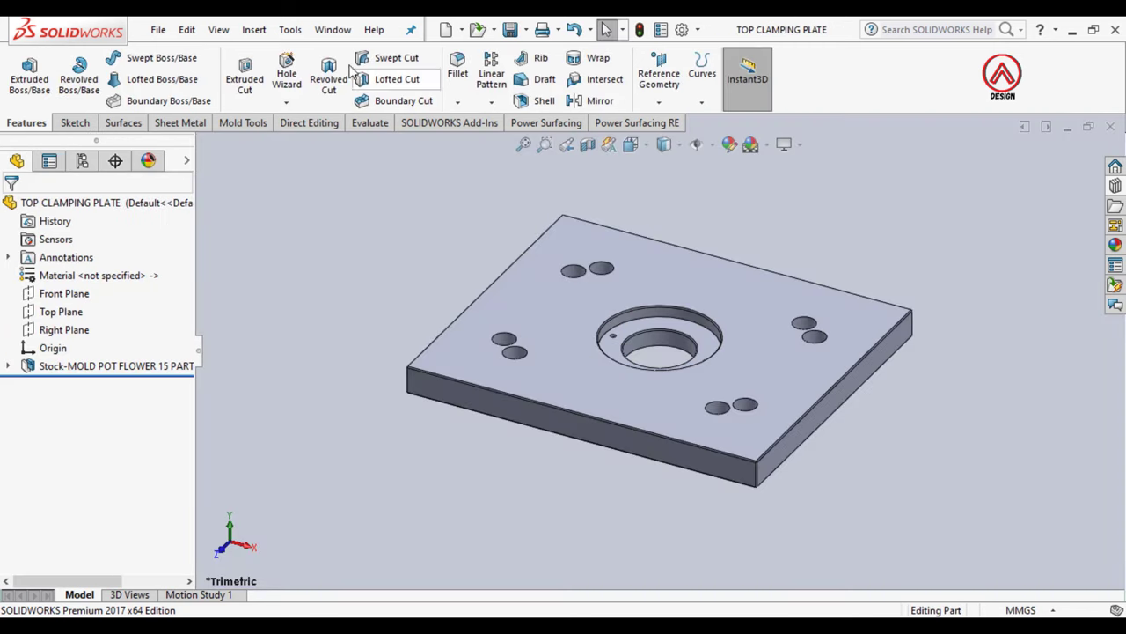
left_click(332, 29)
Step: Insert the M12 Tapped Hole3 core body into a new part saved as INSERT CORE
left_click(387, 201)
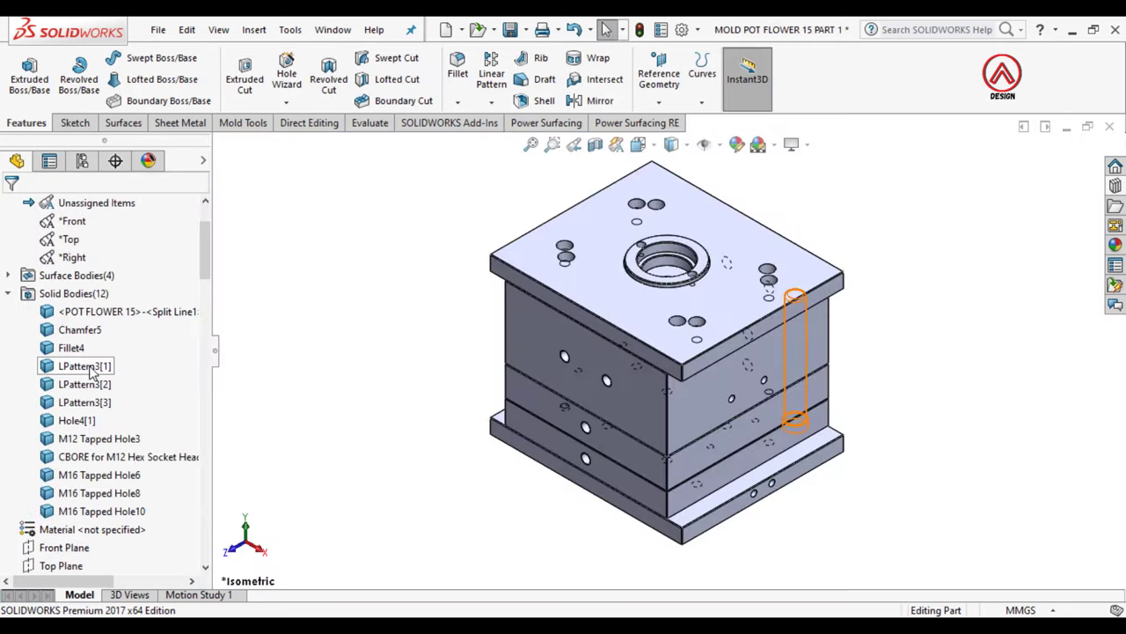
right_click(84, 438)
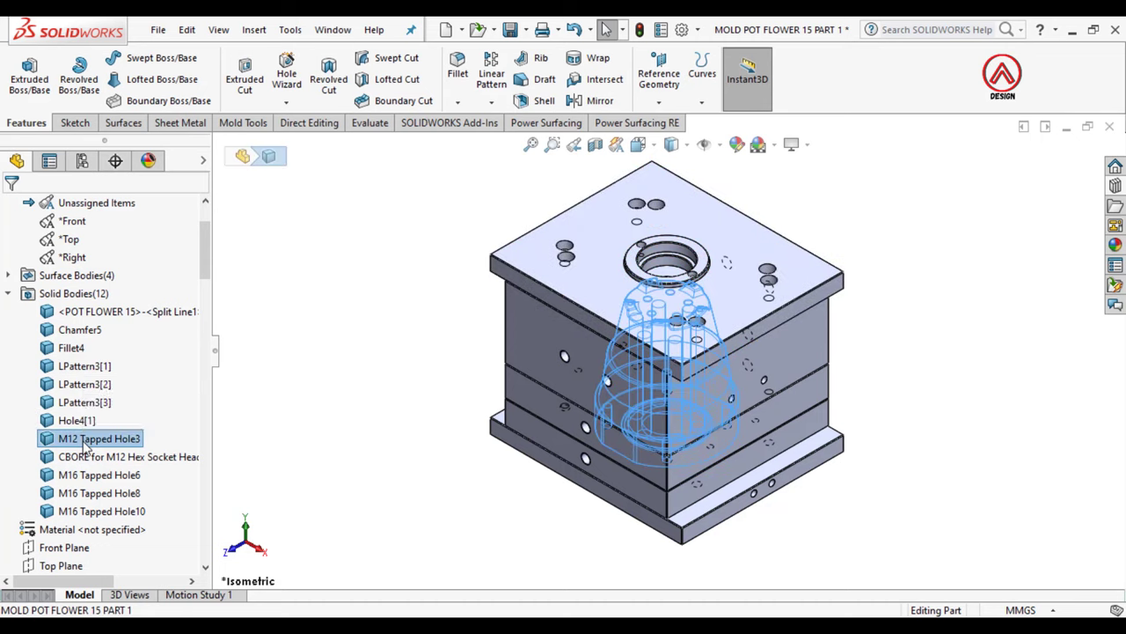
key("Escape")
left_click(71, 420)
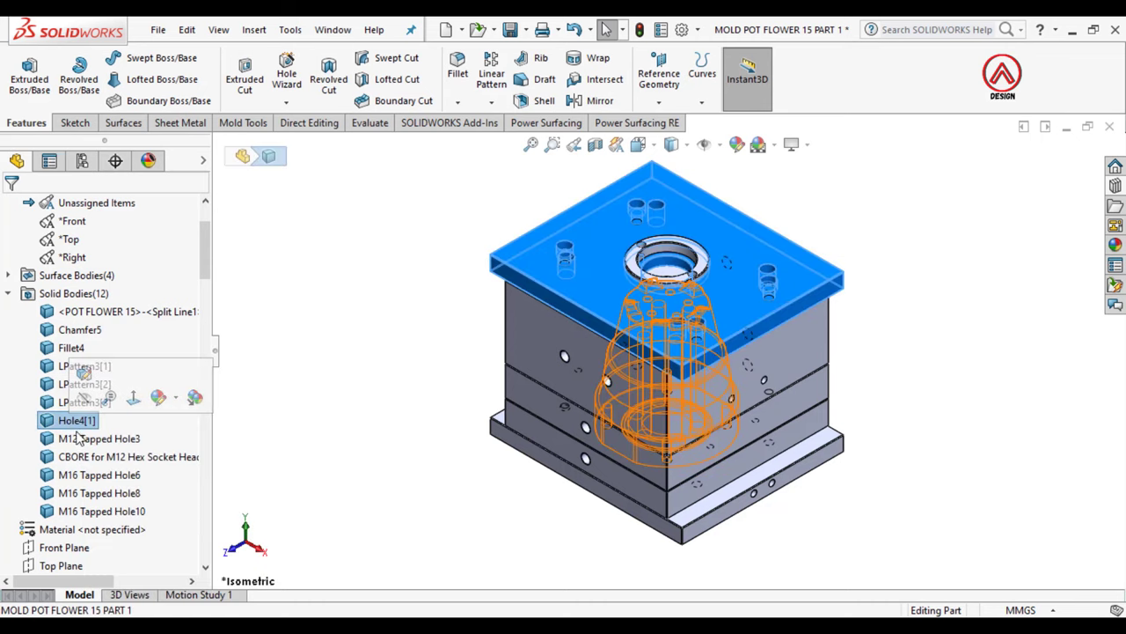
left_click(70, 438)
right_click(81, 444)
left_click(146, 512)
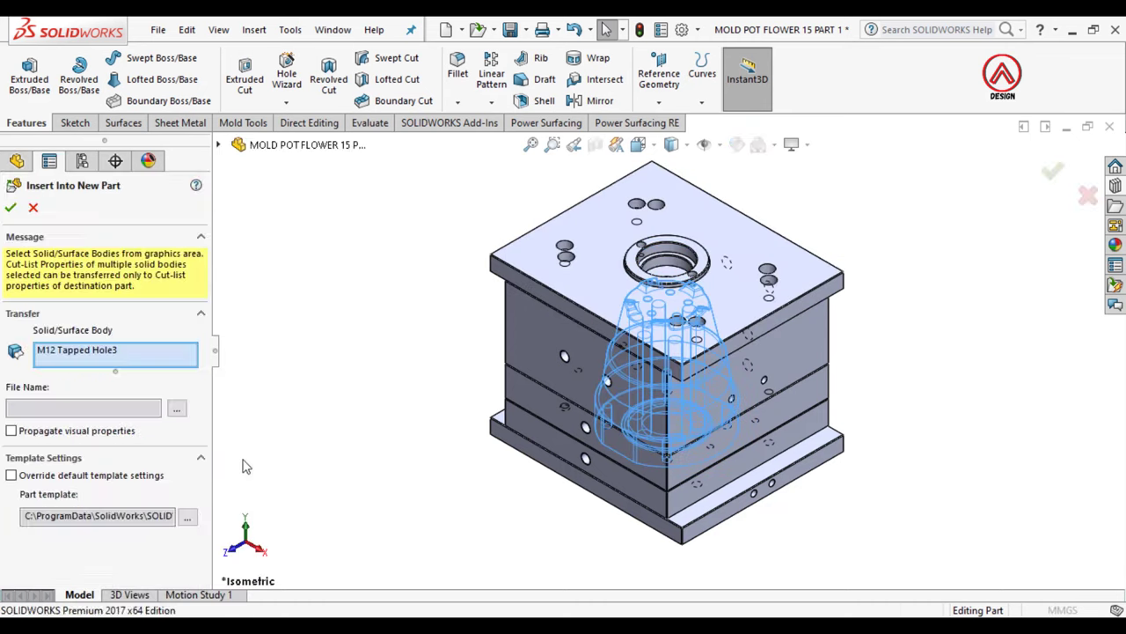
left_click(177, 407)
type("INSERT CORE")
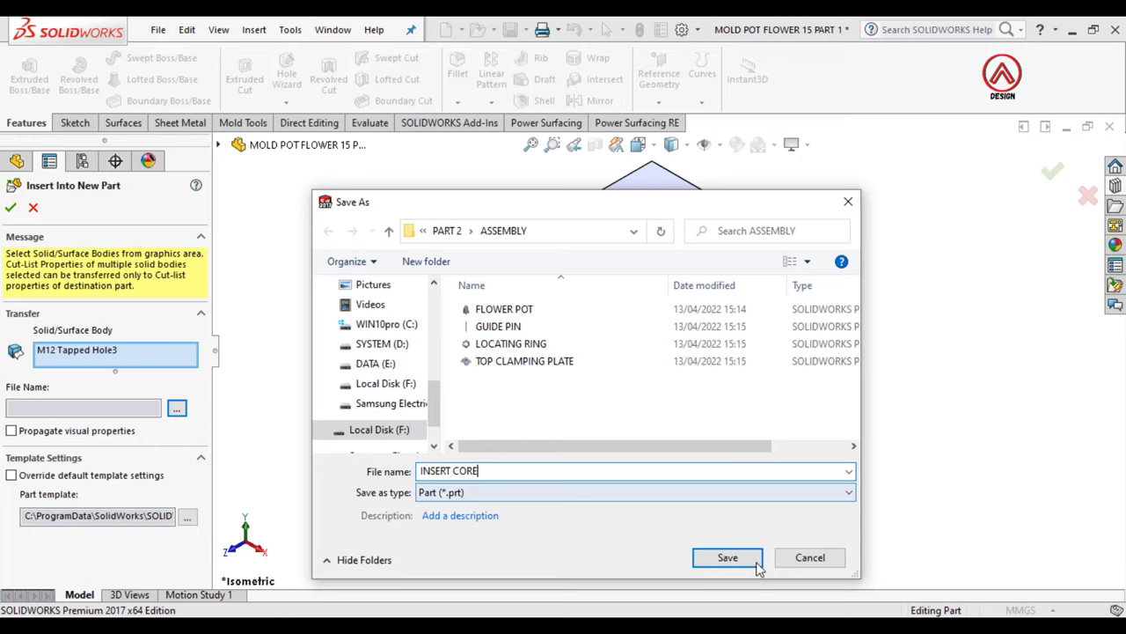
left_click(755, 564)
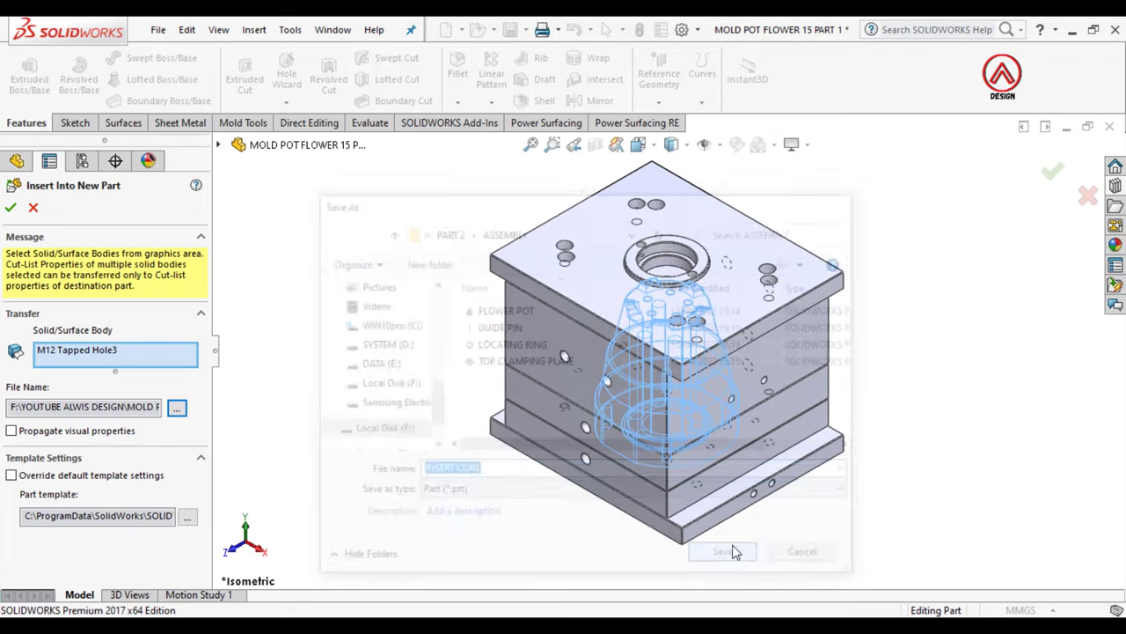
left_click(10, 207)
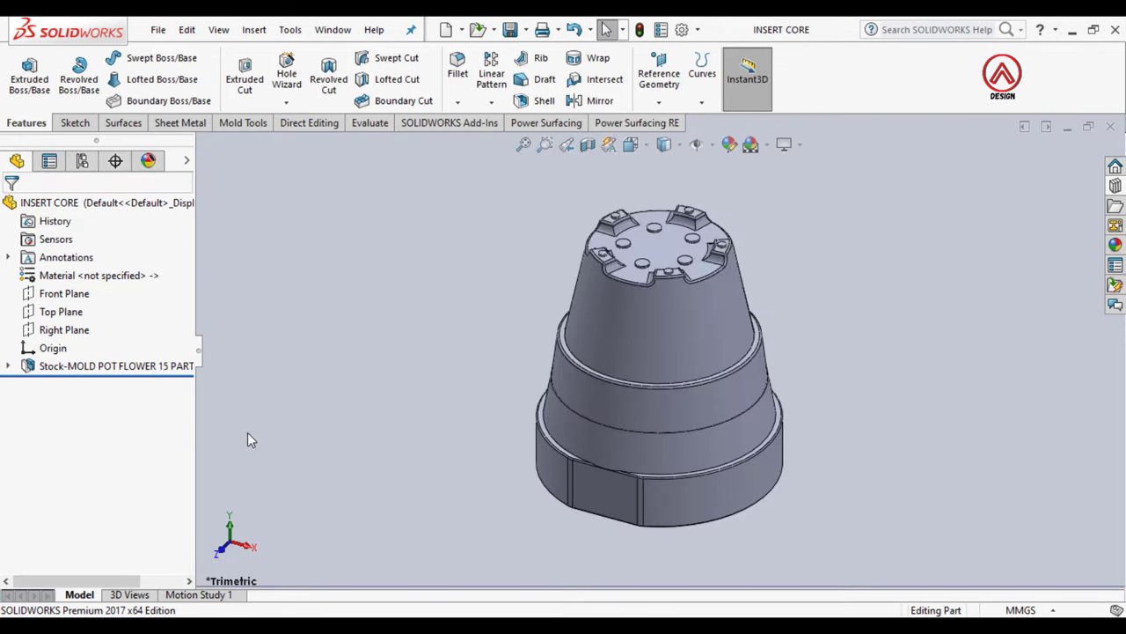
Step: Insert the CBORE bottom plate body into a new part saved as BOTTOM CLAMPING PLATE
left_click(333, 29)
left_click(363, 202)
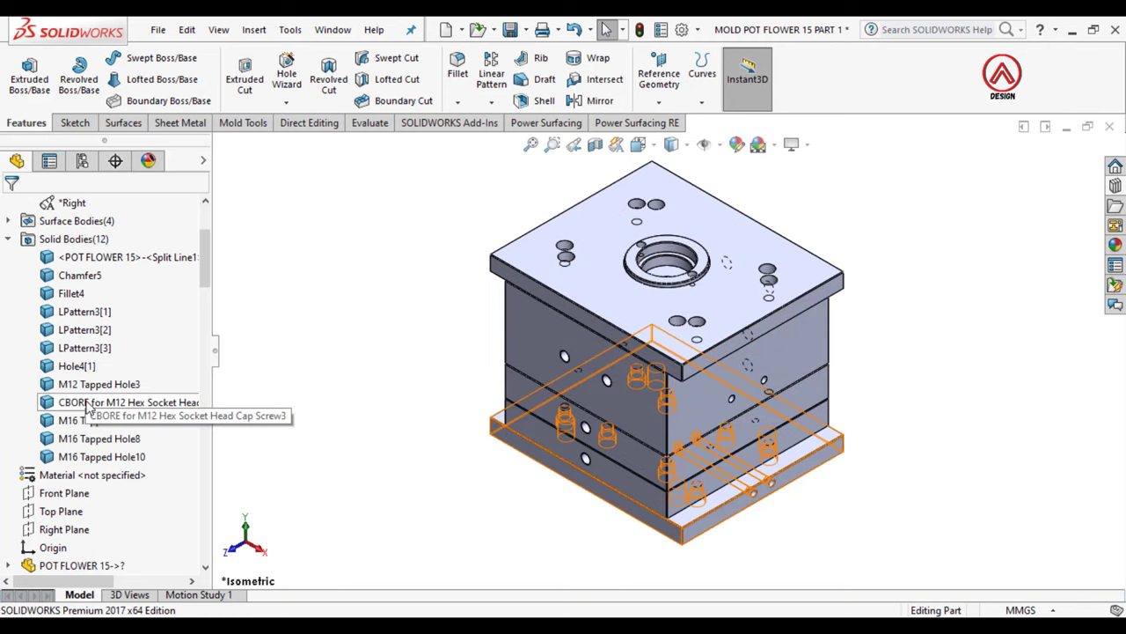
left_click(84, 402)
right_click(85, 402)
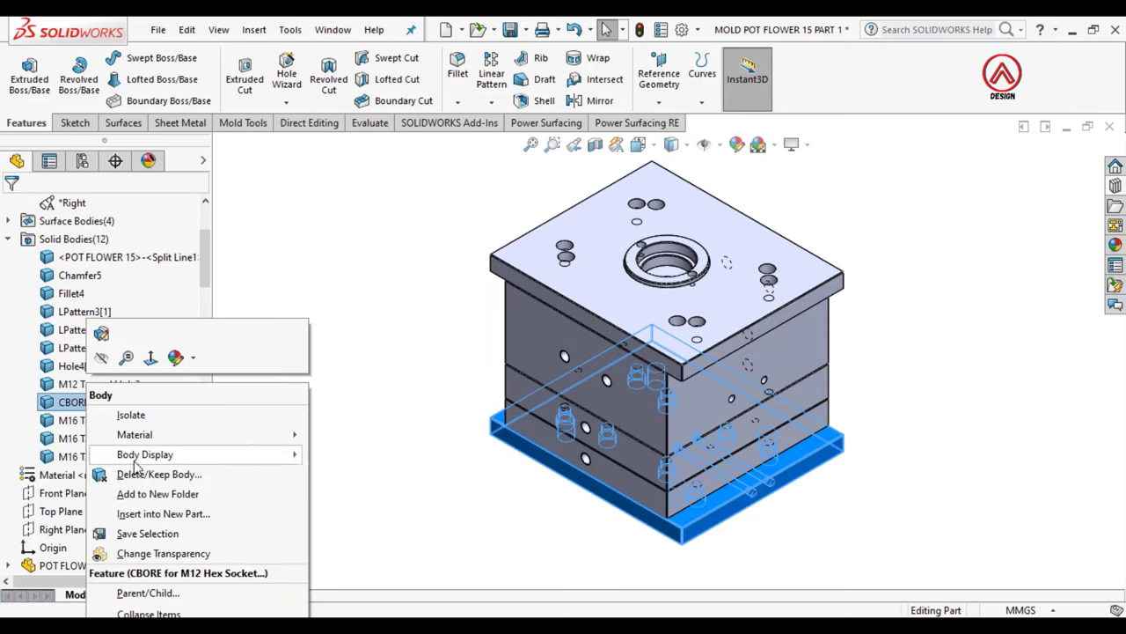
left_click(159, 513)
left_click(176, 417)
type("BOTTOM CLAMPING PLATE")
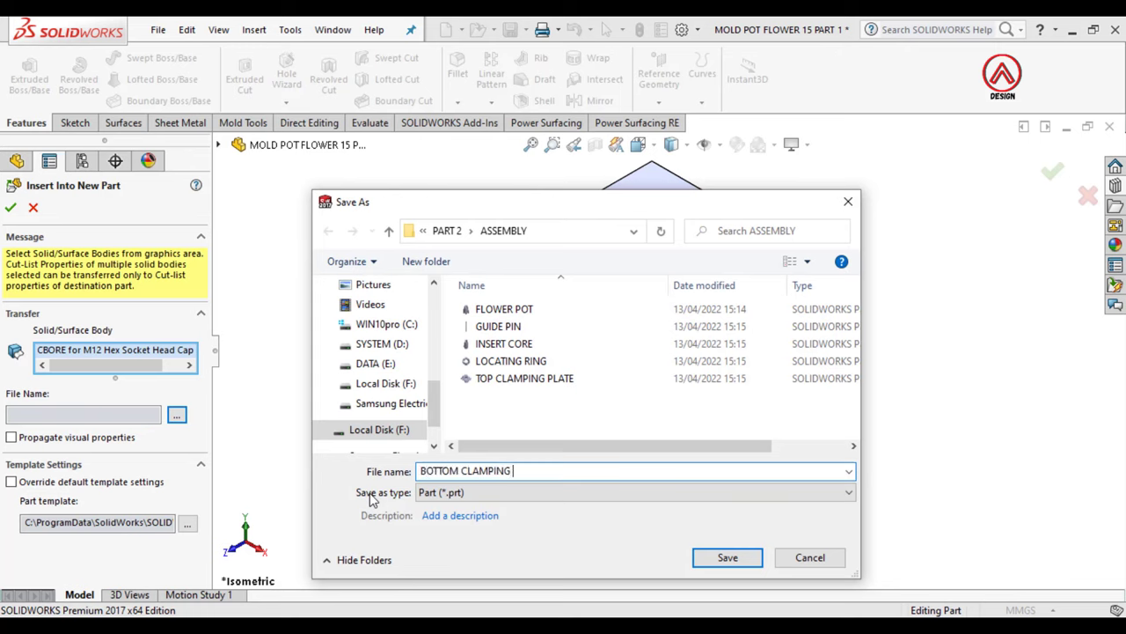
left_click(720, 558)
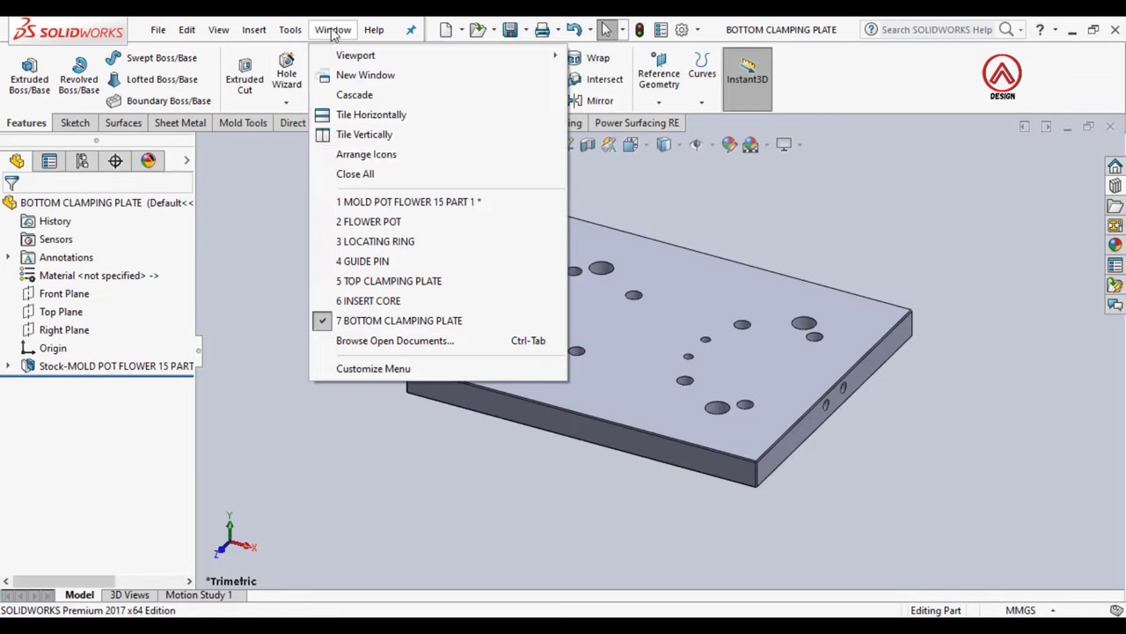
left_click(333, 29)
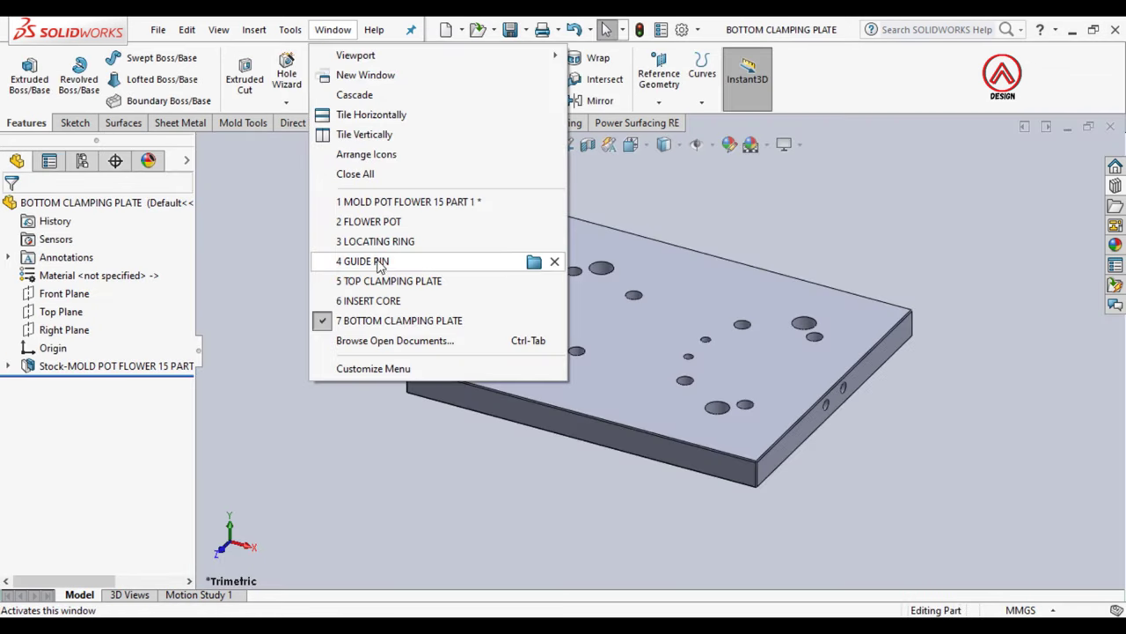
left_click(378, 202)
scroll(95, 322, "down", 3)
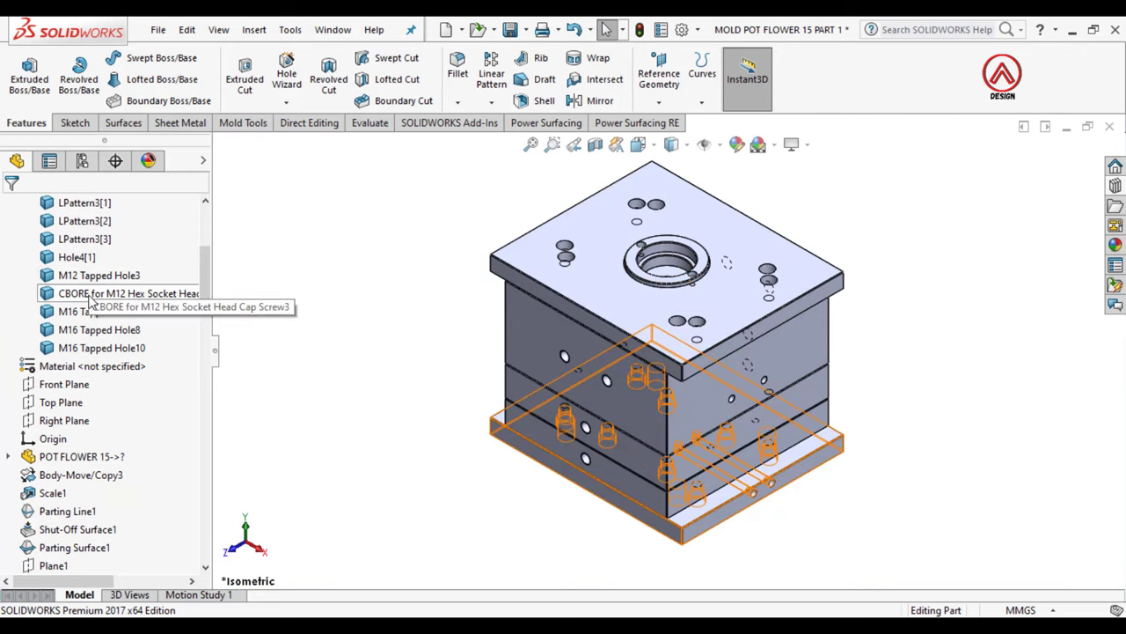
Step: Insert the M16 Tapped Hole6 plate body into a new part saved as CAVITY PLATE
left_click(93, 313)
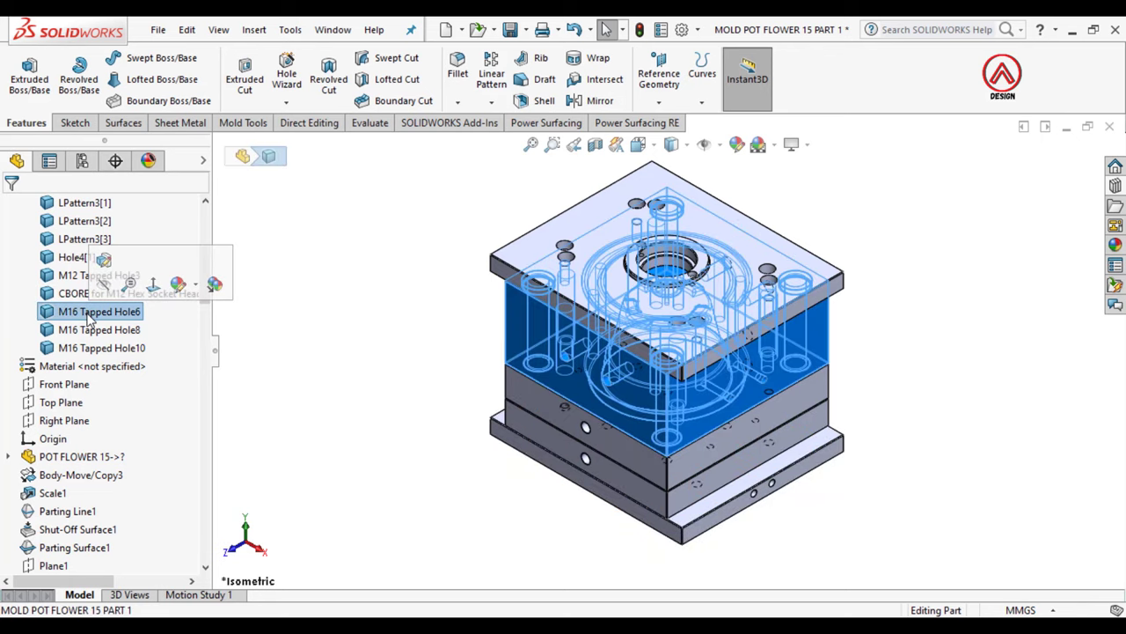
right_click(88, 318)
left_click(130, 438)
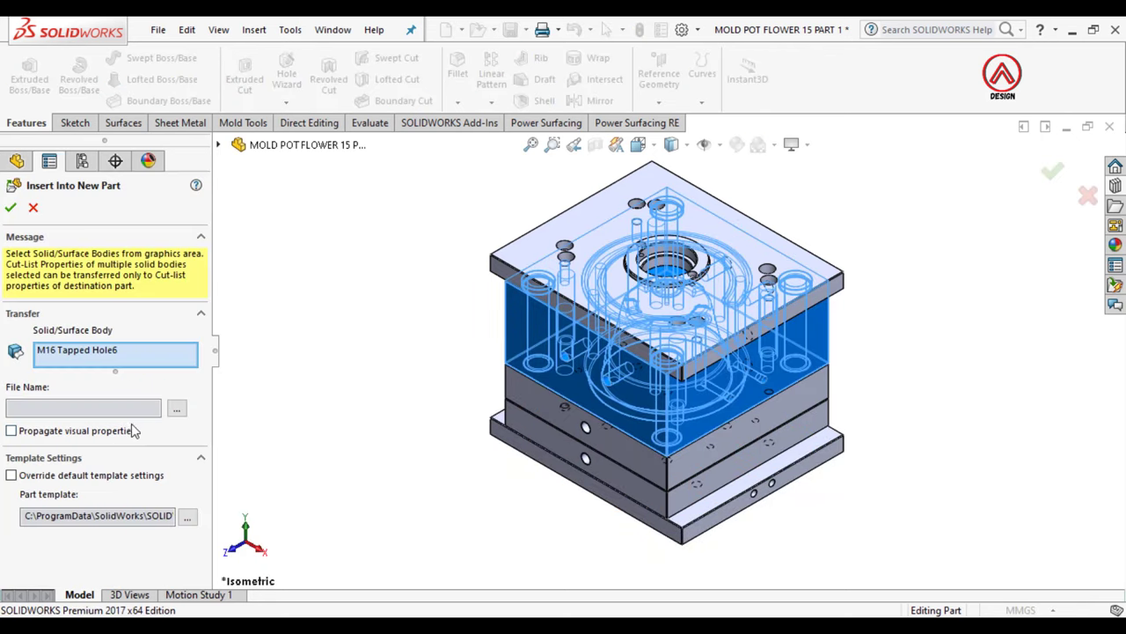
left_click(177, 409)
type("CAVITY PLATE")
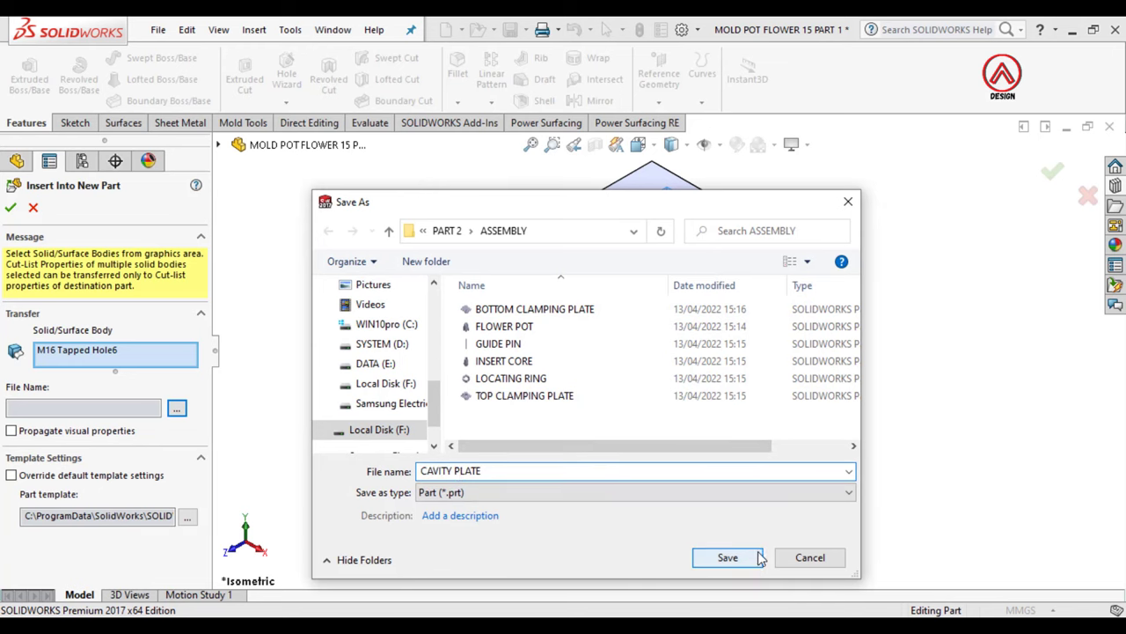
left_click(728, 557)
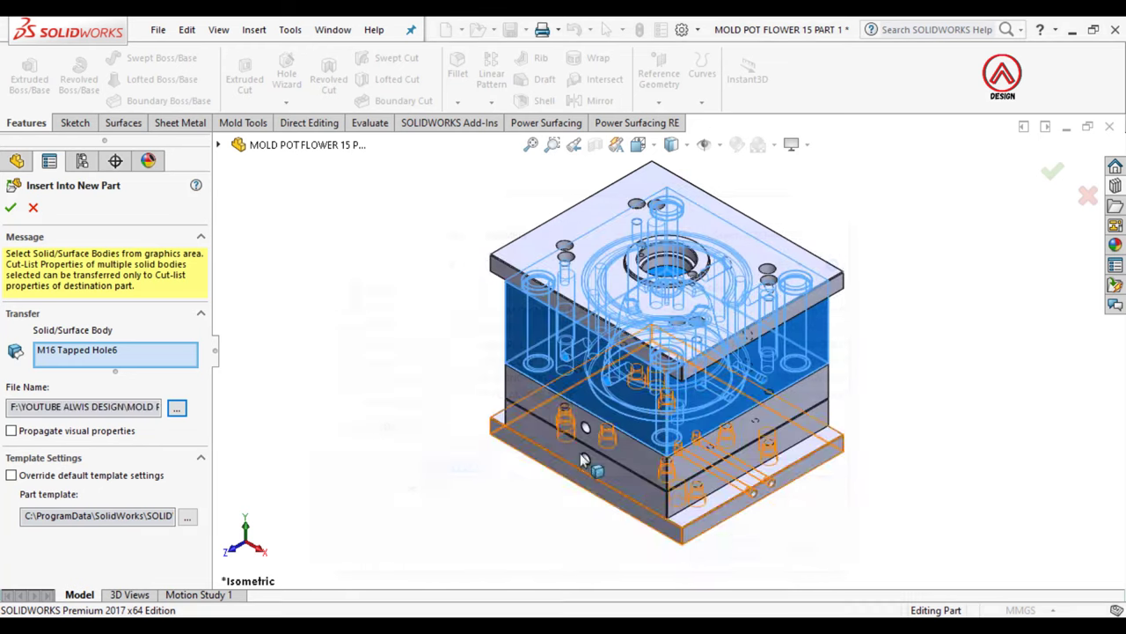
left_click(11, 208)
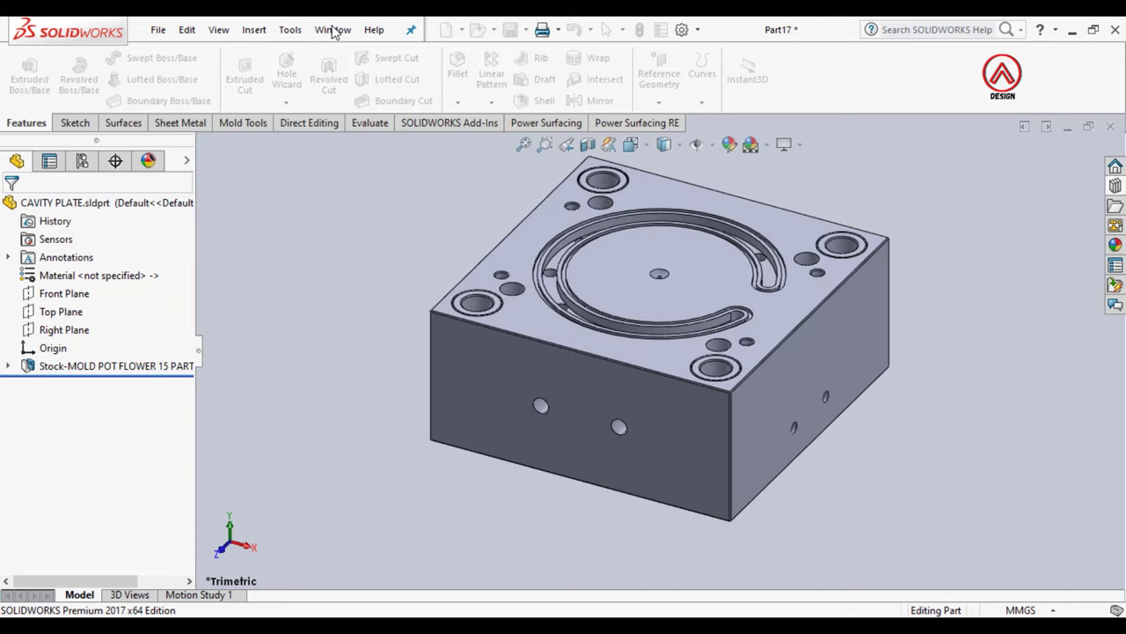
Step: Insert the M16 Tapped Hole8 plate body into a new part saved as STRIPPER PLATE
left_click(333, 29)
left_click(392, 204)
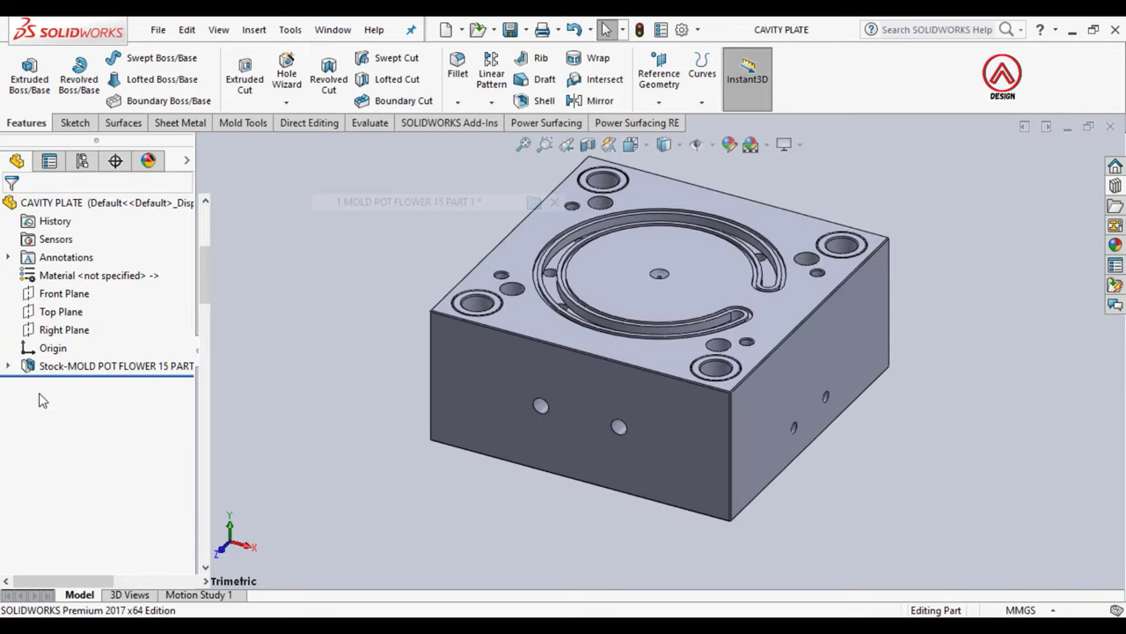
left_click(98, 330)
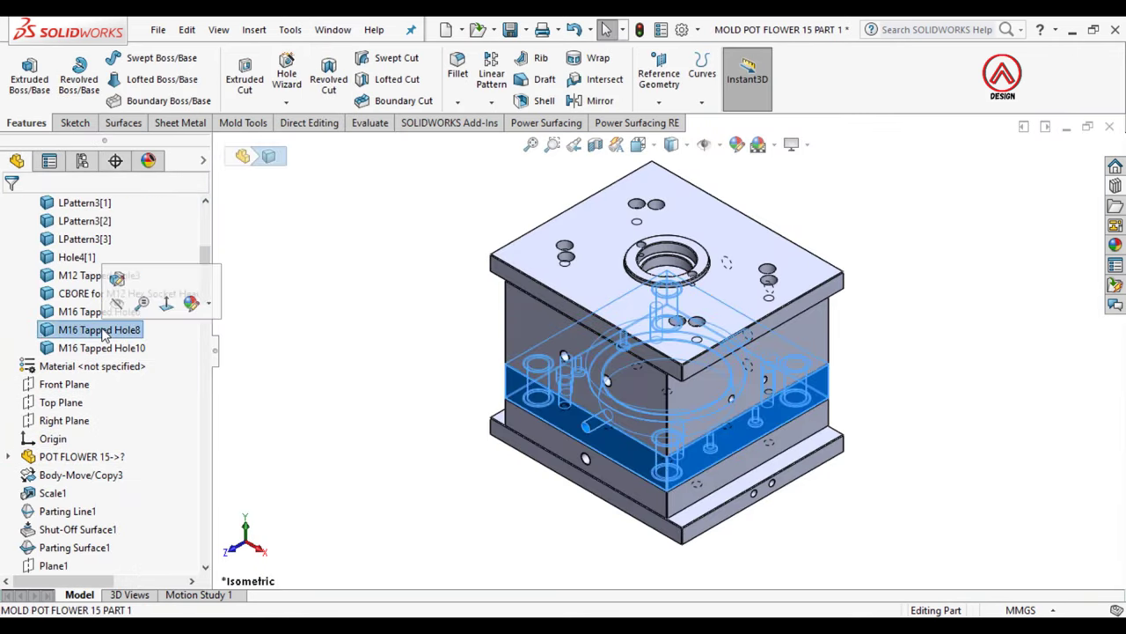
right_click(101, 330)
left_click(160, 461)
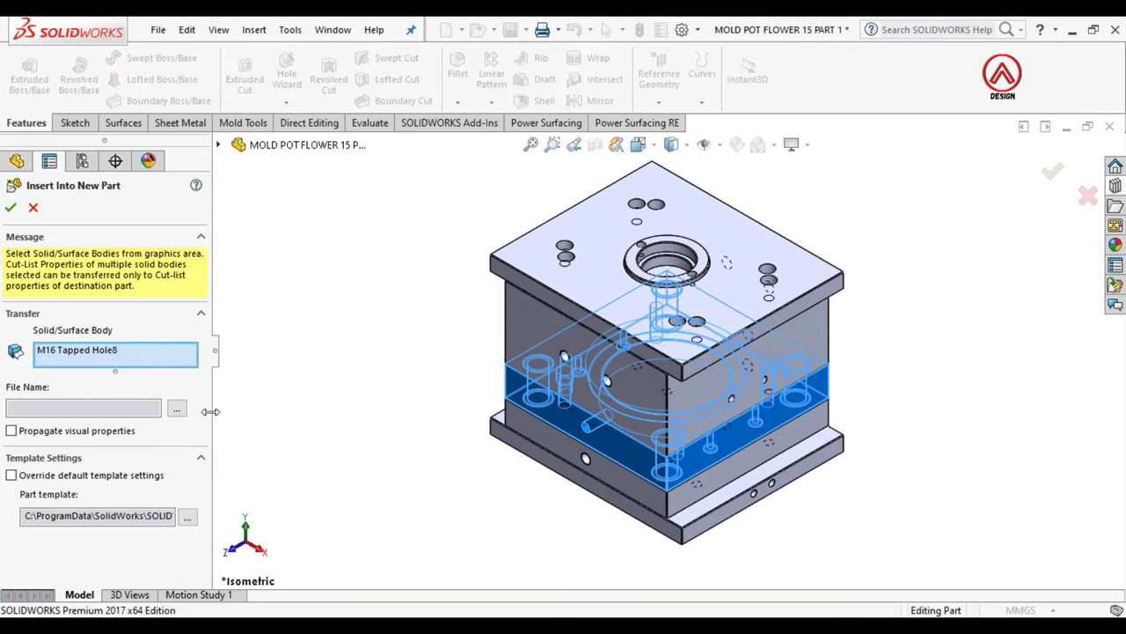
left_click(176, 409)
type("STRIPPER PLATE")
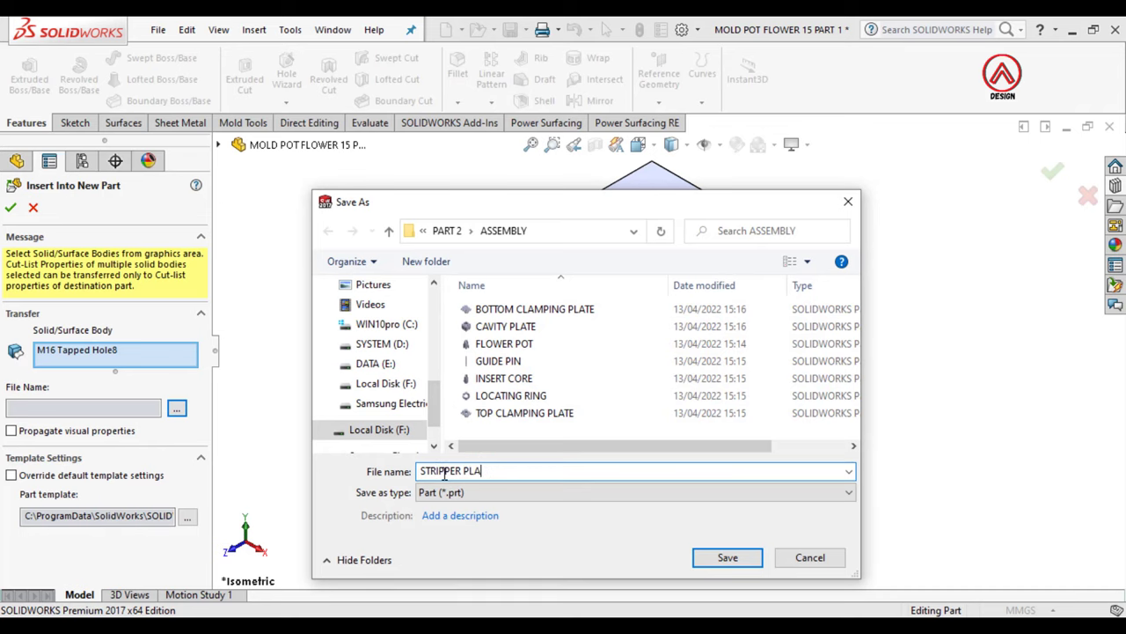
left_click(709, 560)
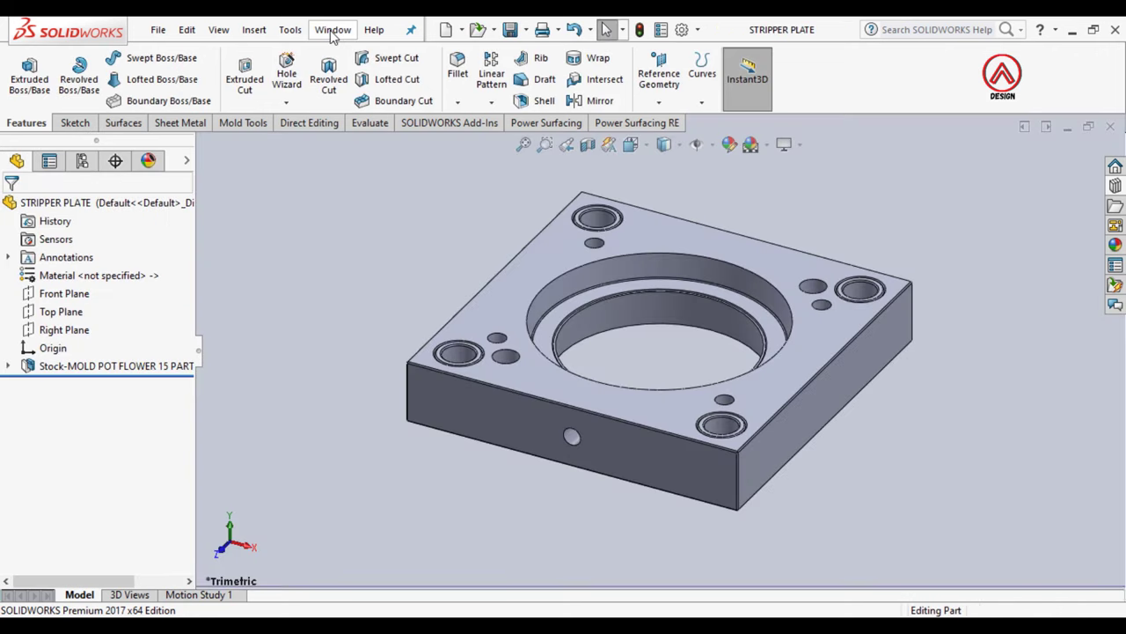
left_click(333, 29)
Step: Make the M16 Tapped Hole10 body a saved CORE PLATE part, then review the open documents
left_click(363, 201)
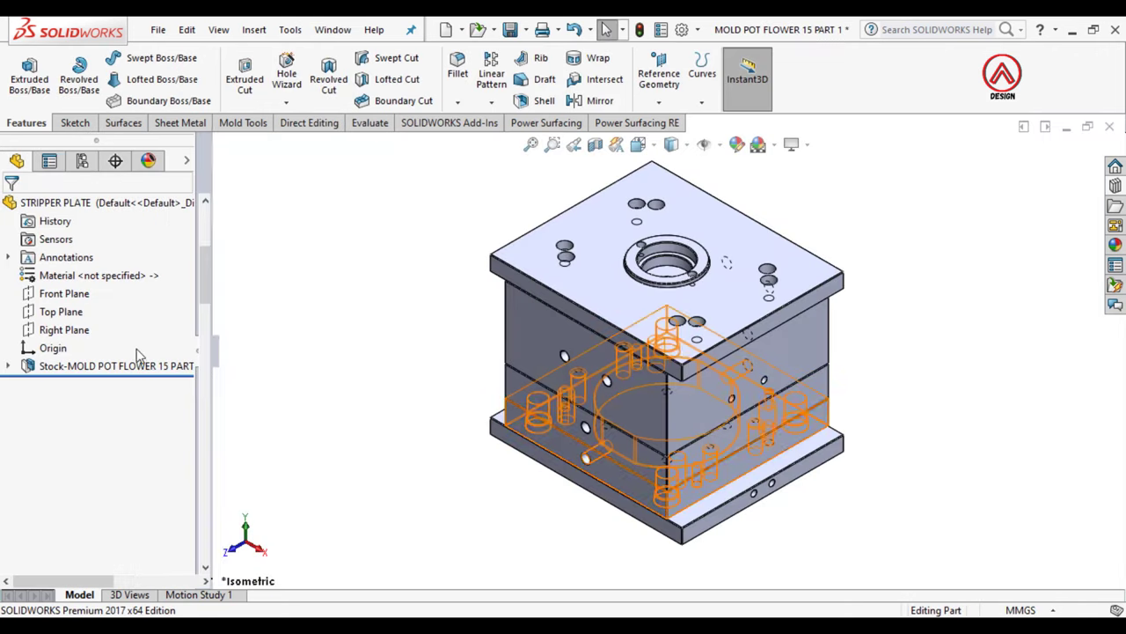
left_click(95, 348)
right_click(95, 352)
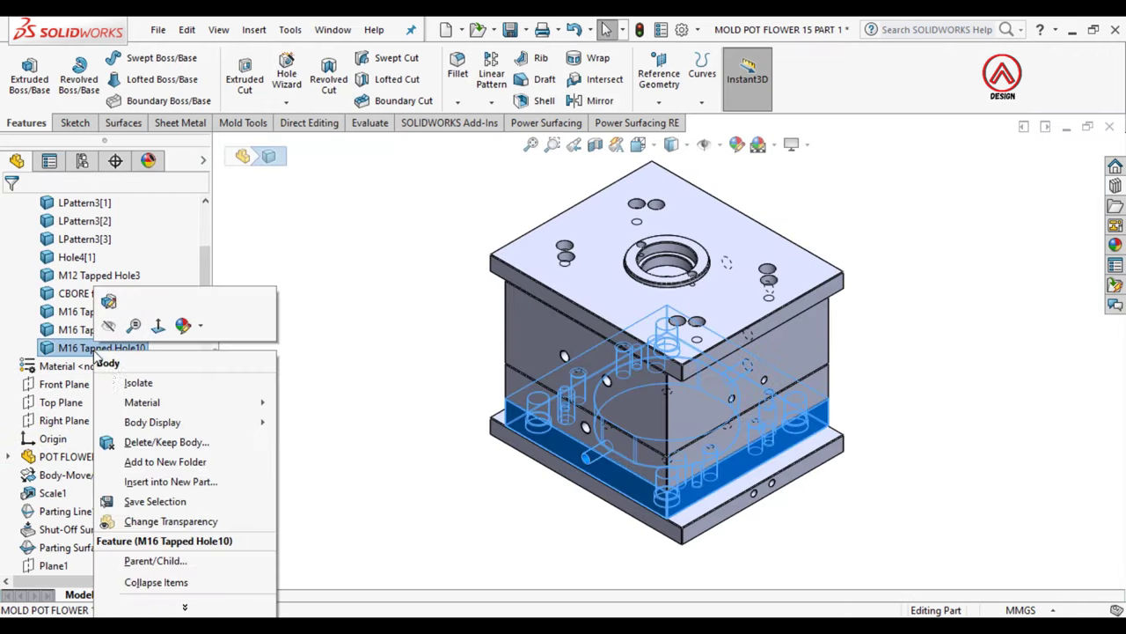
left_click(163, 483)
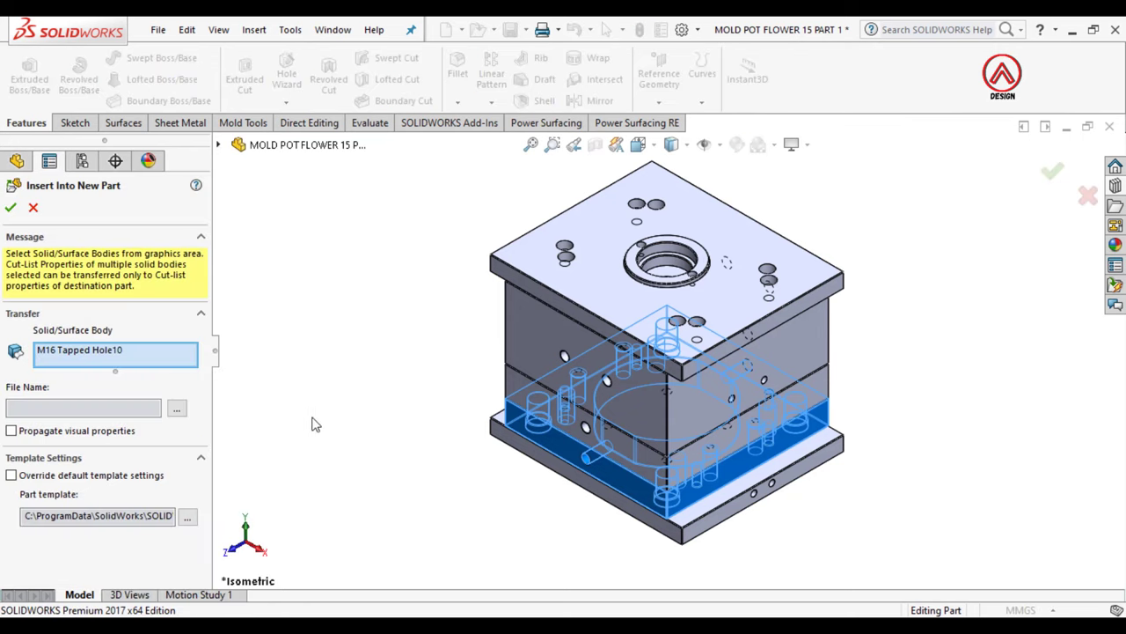
left_click(176, 410)
type("CORE PLATE")
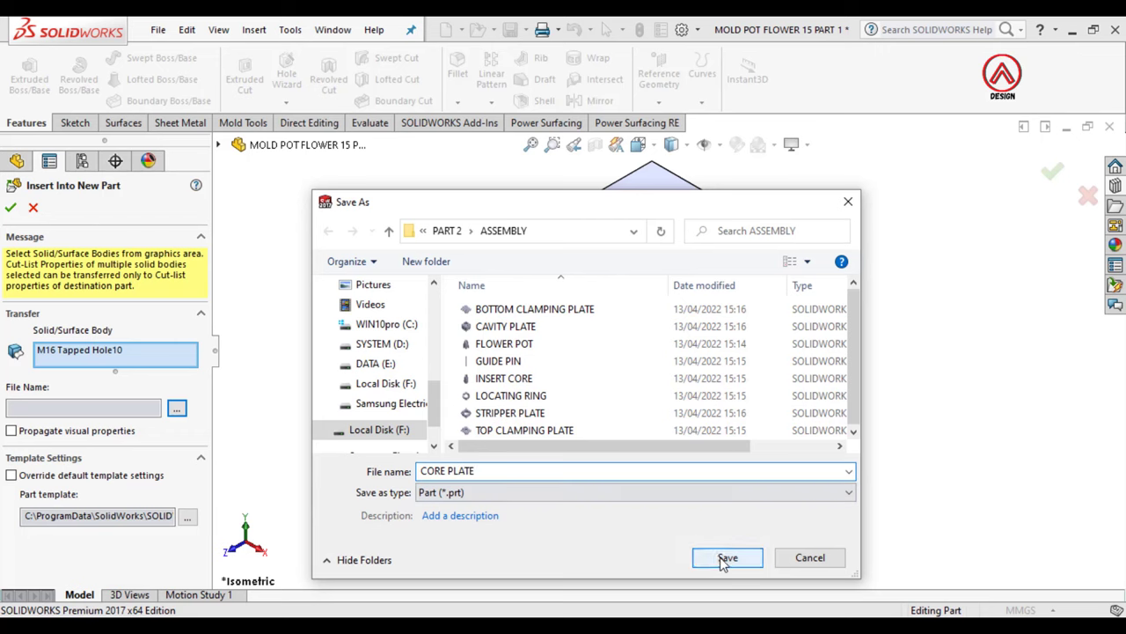
left_click(727, 558)
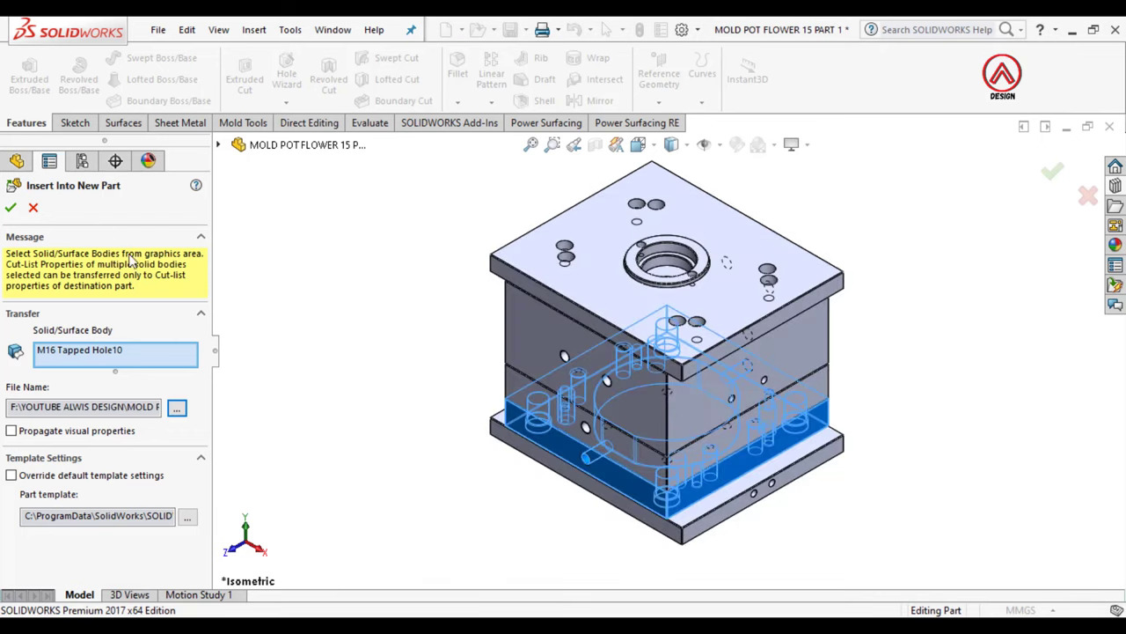
key("Return")
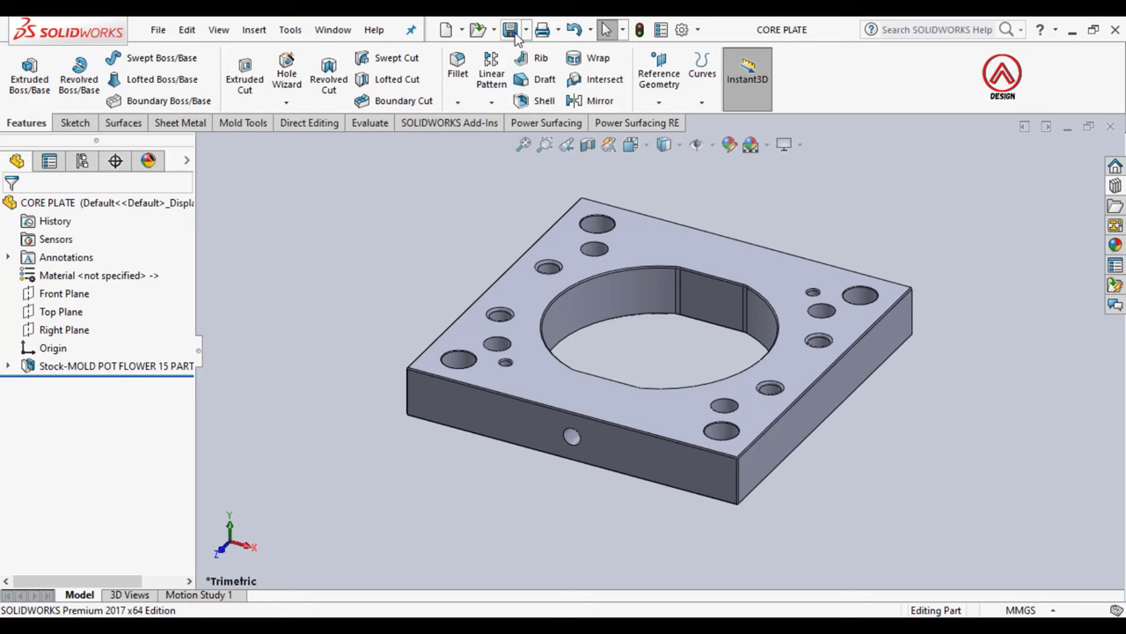
left_click(510, 30)
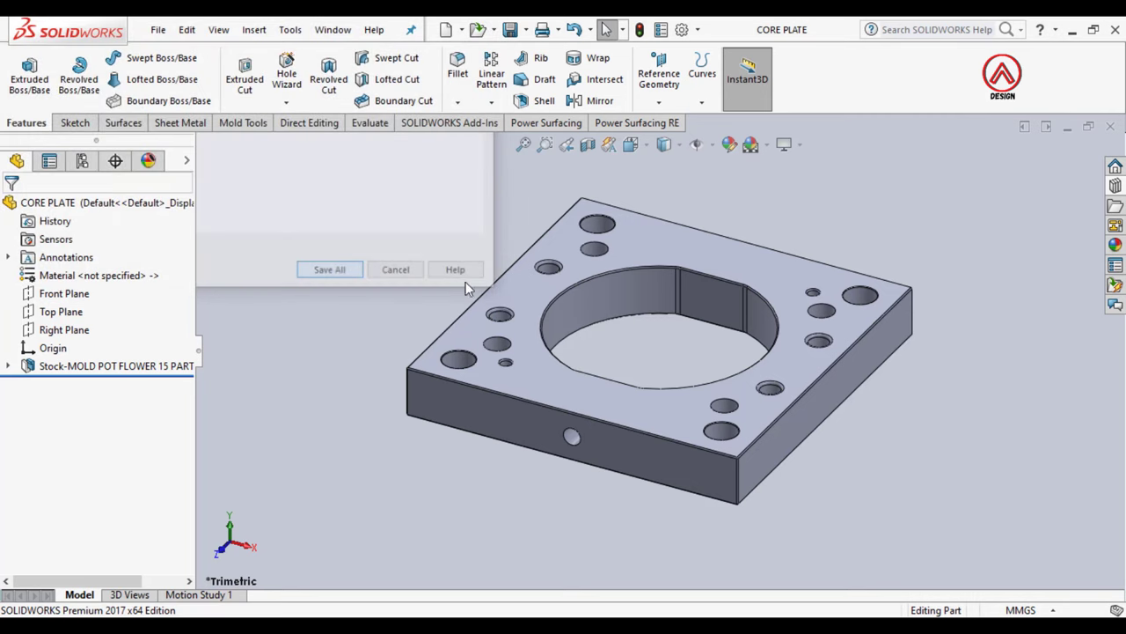
left_click(333, 30)
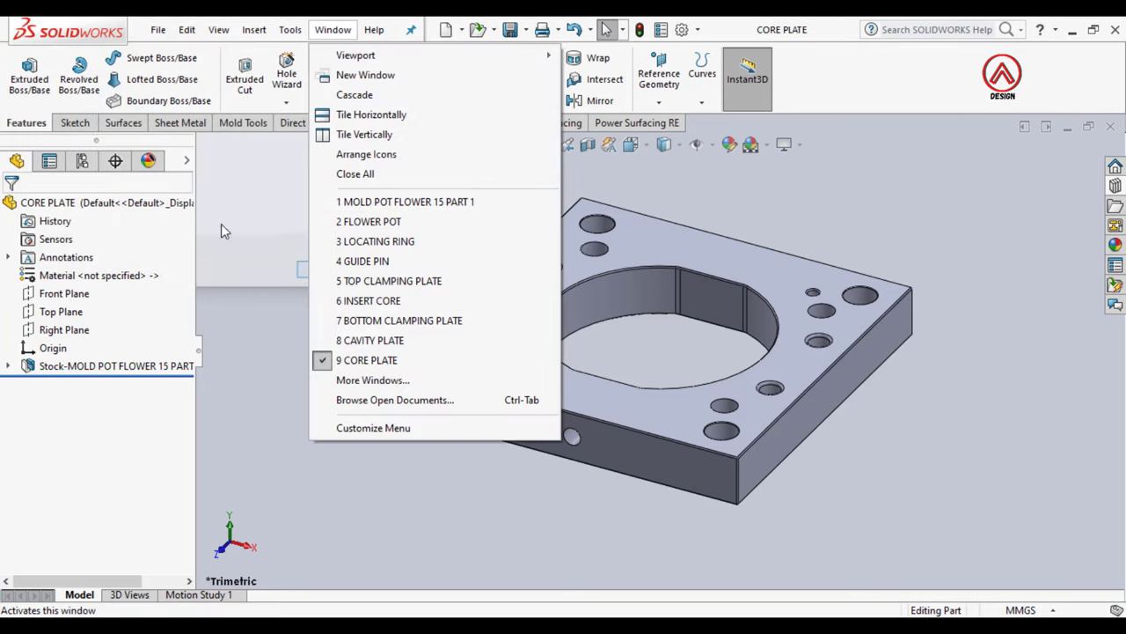
left_click(259, 196)
Step: Create a new assembly and place CORE PLATE at the origin as its first component
left_click(446, 30)
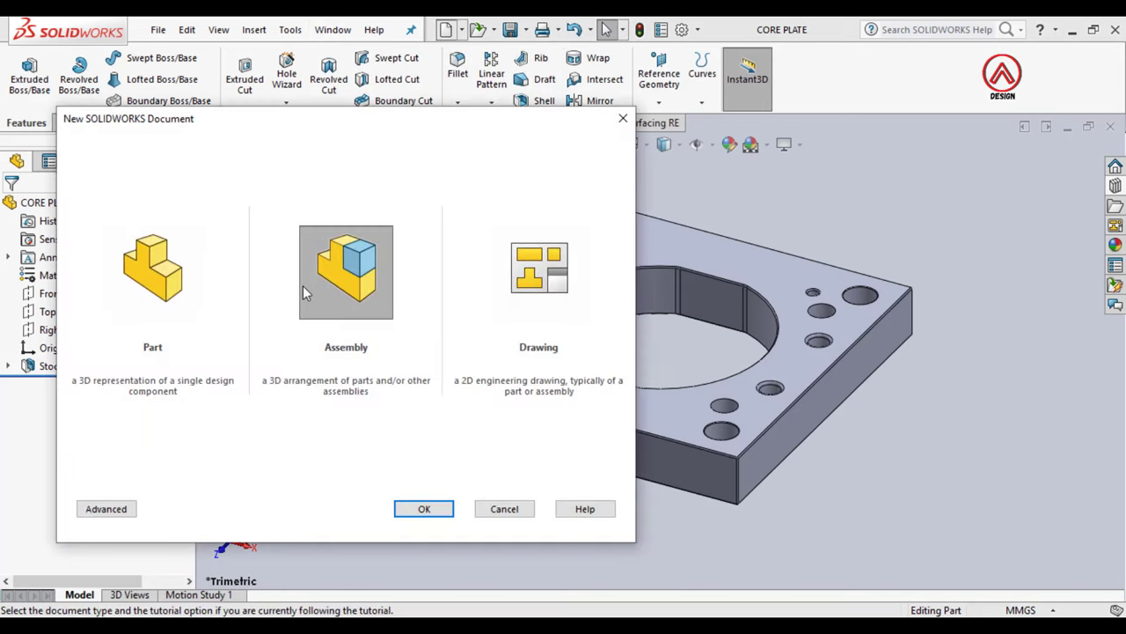
left_click(422, 506)
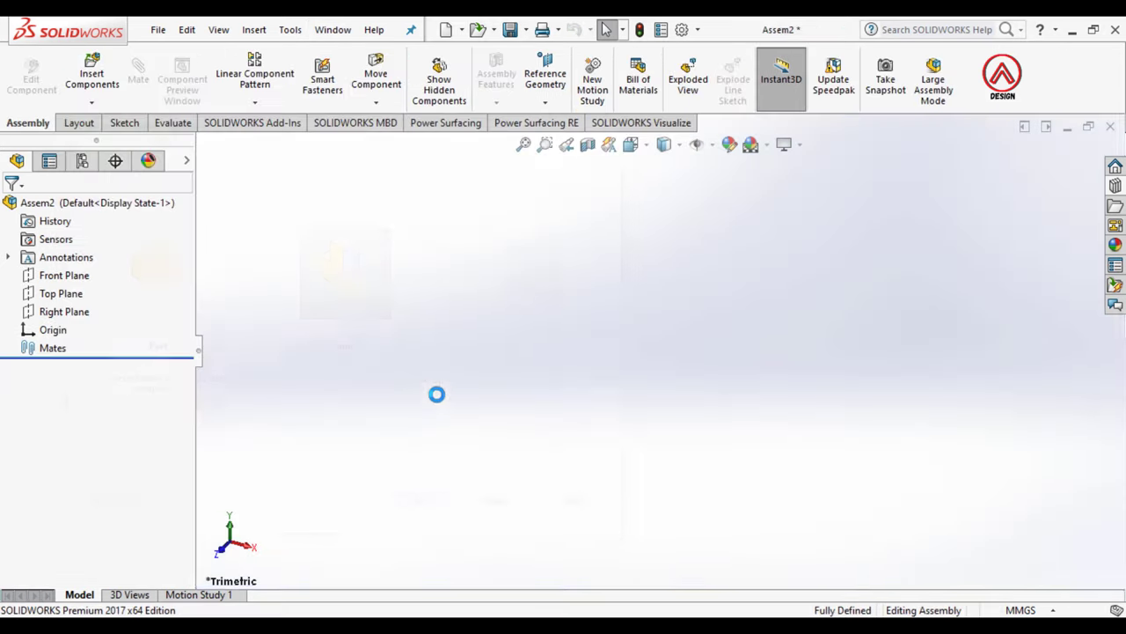
scroll(159, 440, "down", 1)
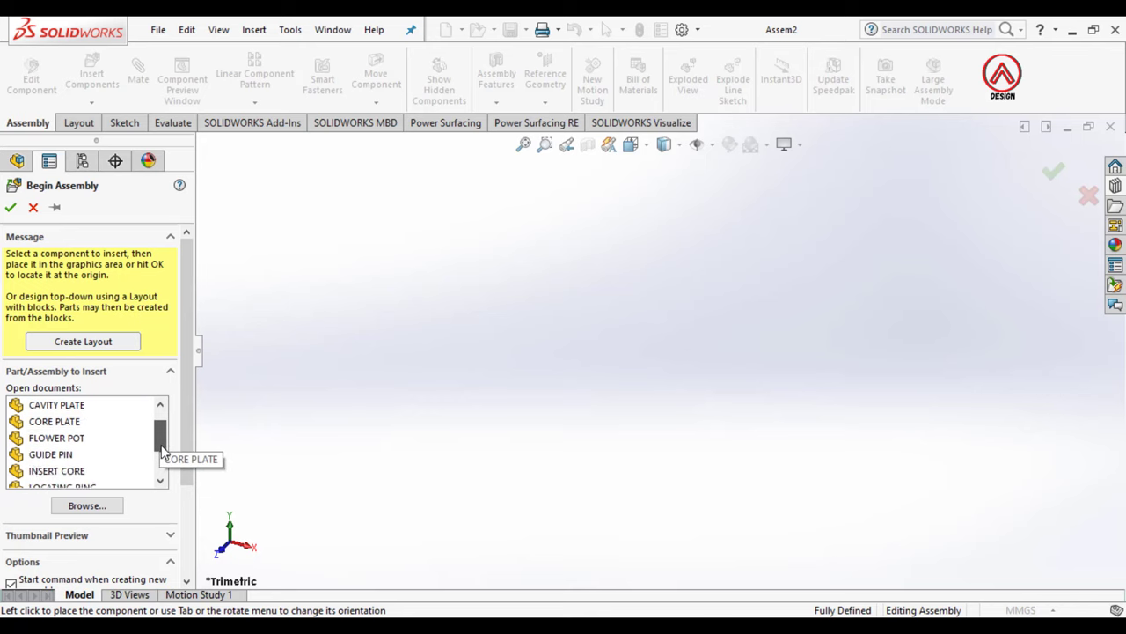
scroll(80, 470, "down", 1)
scroll(60, 450, "up", 2)
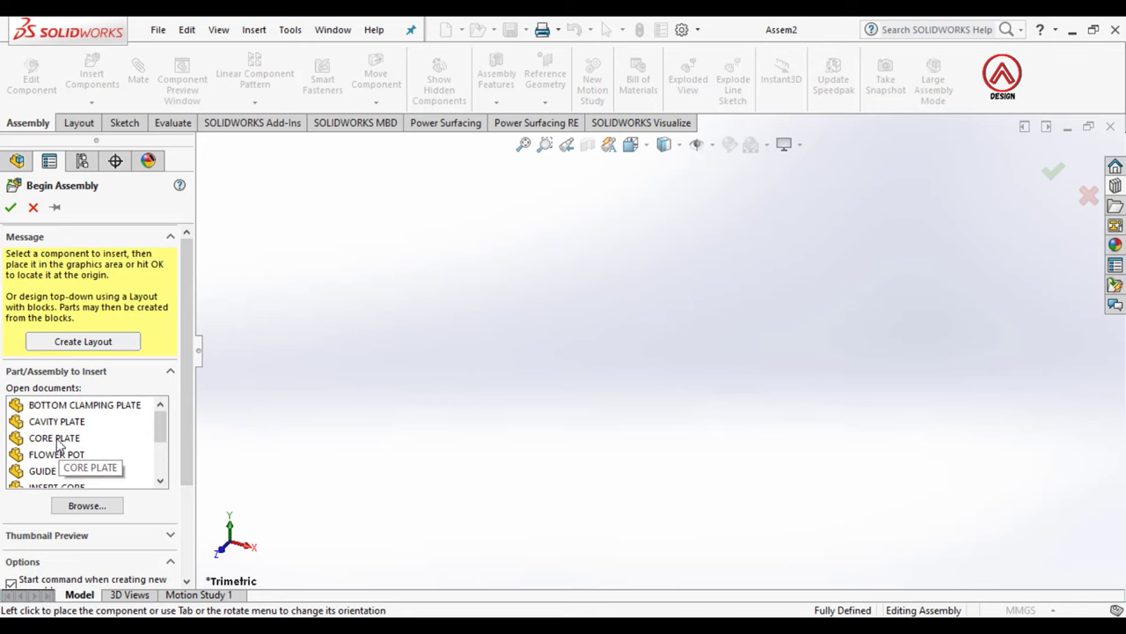
left_click(60, 439)
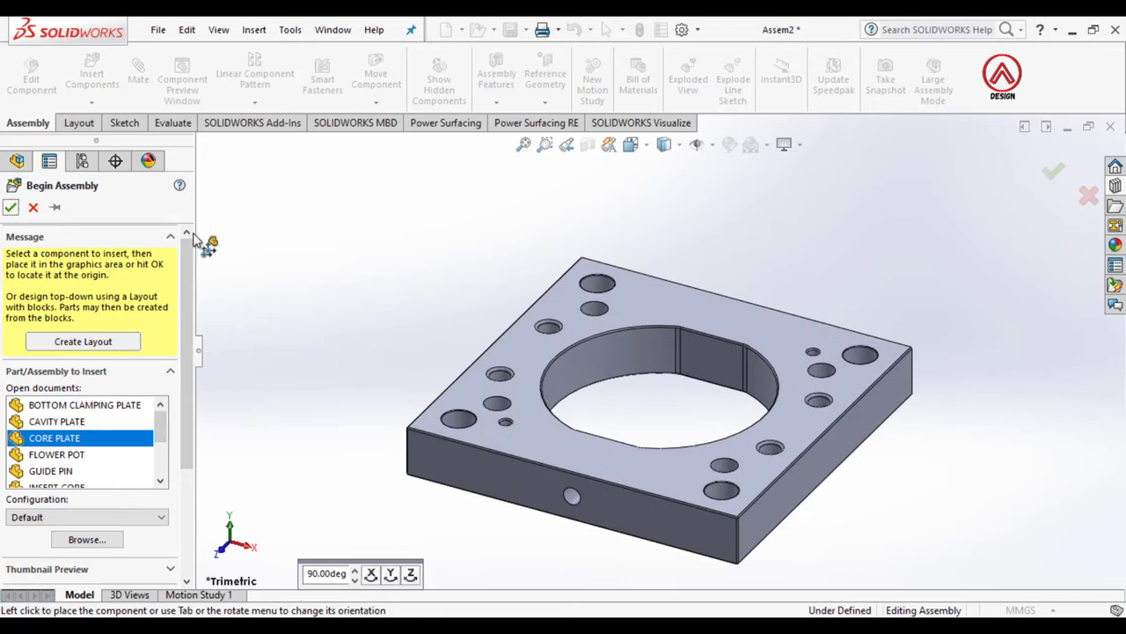
left_click(220, 248)
left_click(92, 75)
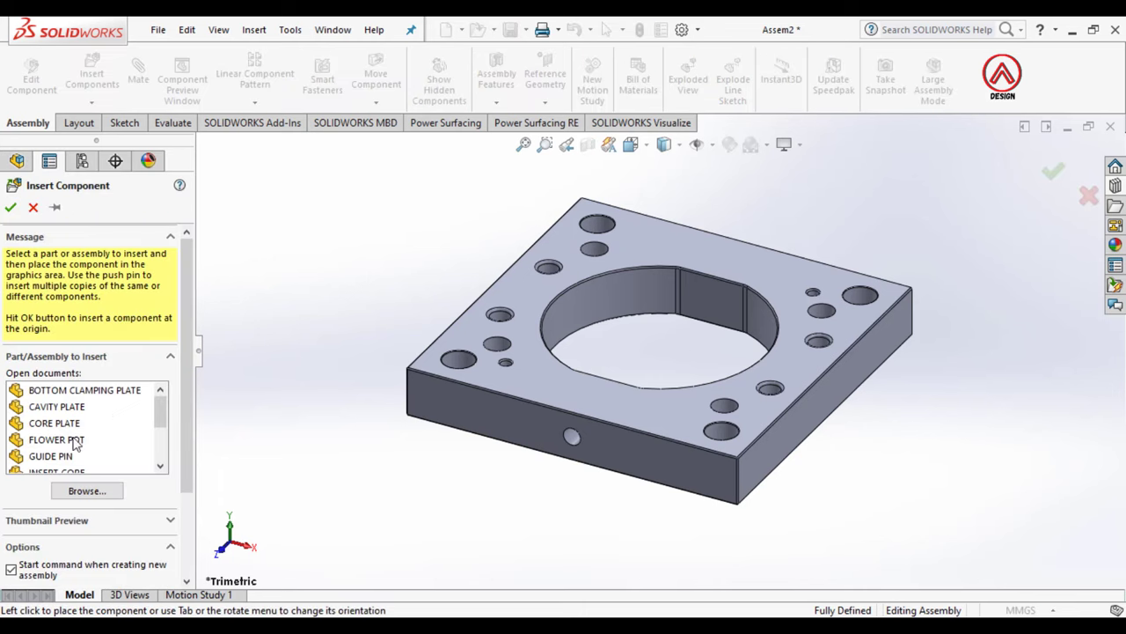
Step: Insert the GUIDE PIN and mate it concentric with a core plate hole
scroll(75, 445, "down", 1)
left_click(53, 406)
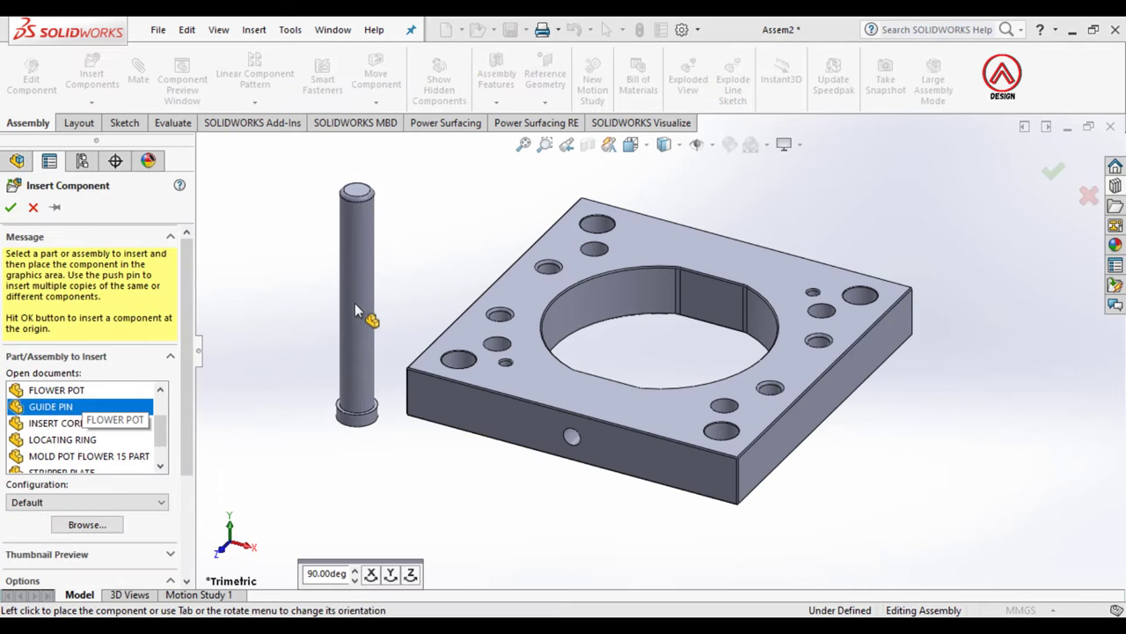
left_click(355, 309)
key("m")
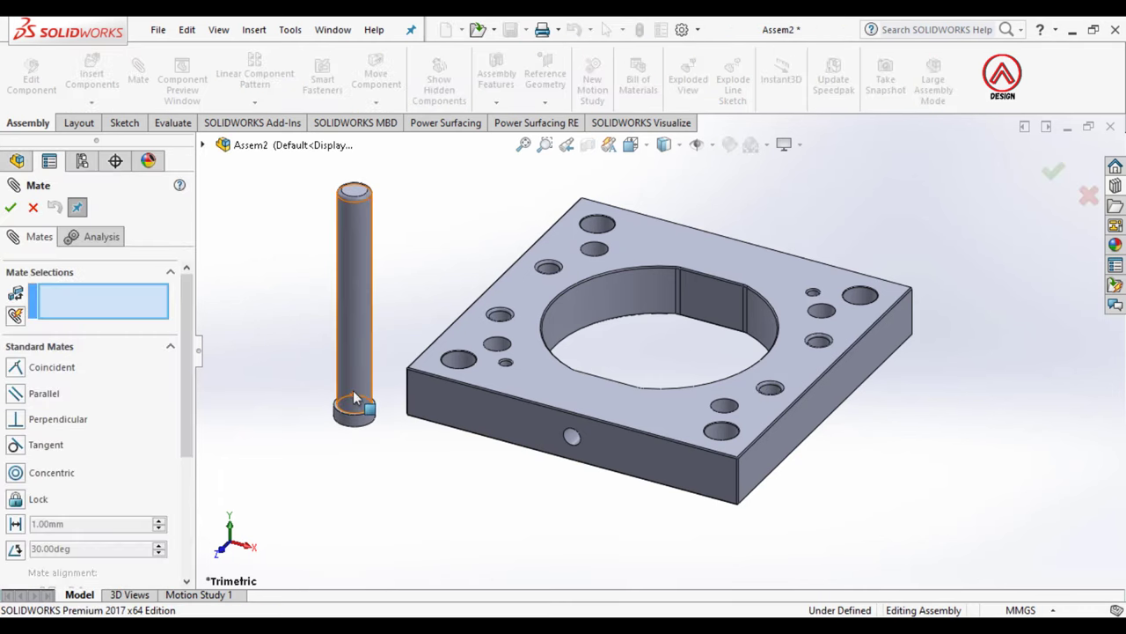
left_click(354, 398)
scroll(466, 352, "down", 2)
scroll(478, 352, "down", 1)
left_click(488, 356)
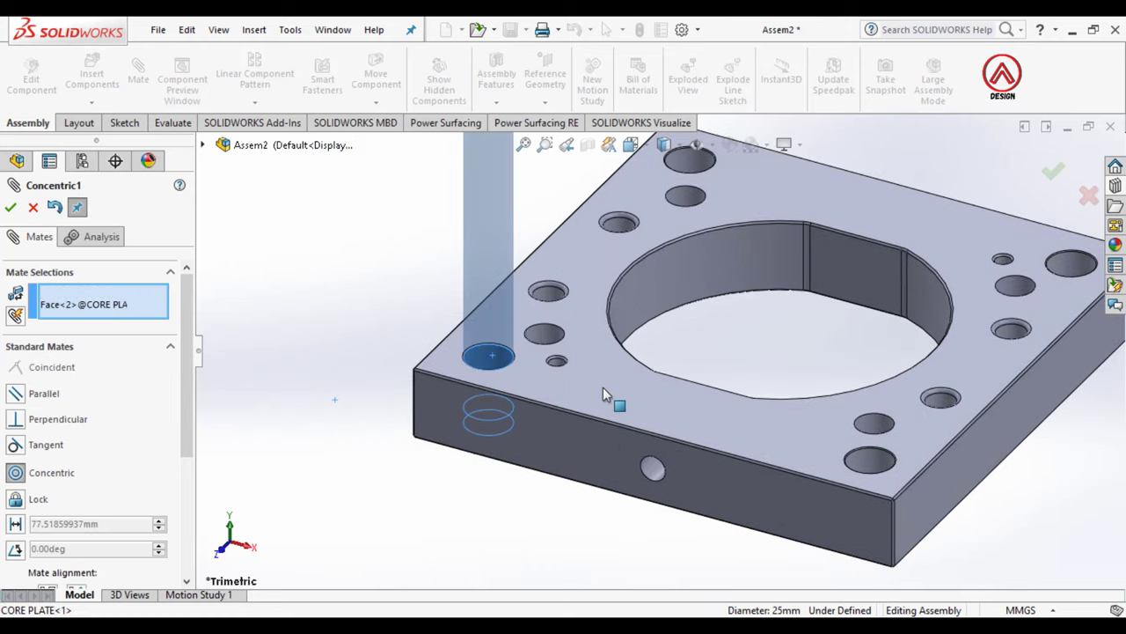
left_click(808, 411)
Step: Mate the pin head's shoulder coincident with the core plate's bottom face
mouse_move(502, 431)
middle_mouse_down()
mouse_move(477, 375)
mouse_move(493, 440)
middle_mouse_up()
scroll(497, 461, "down", 3)
left_click(499, 446)
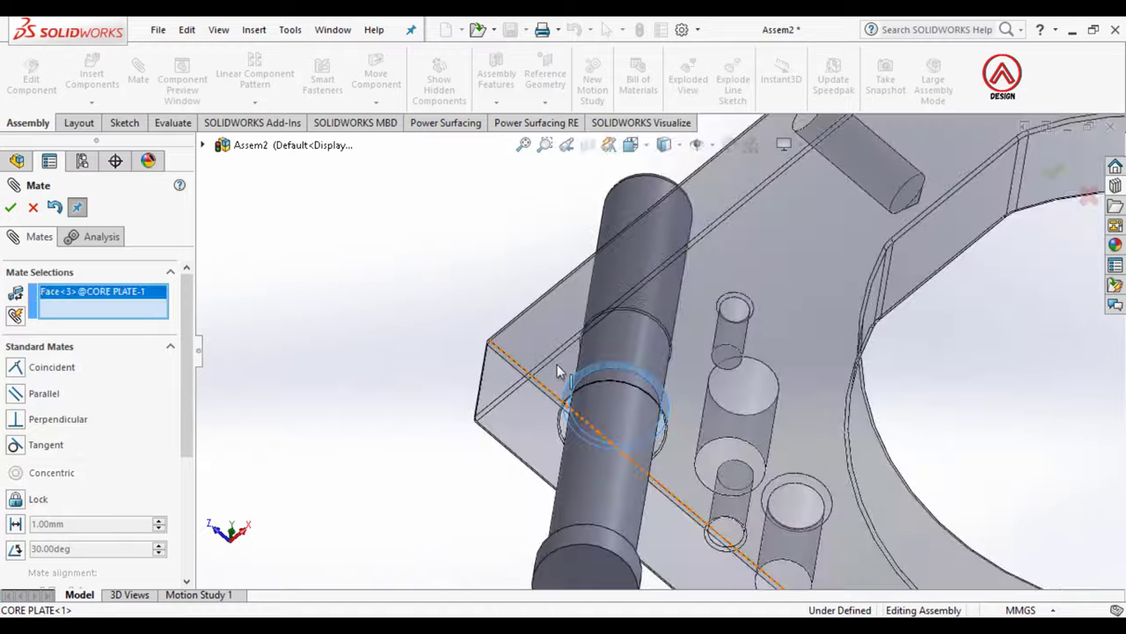
middle_click_drag(557, 364, 541, 492)
scroll(545, 500, "down", 3)
left_click(509, 493)
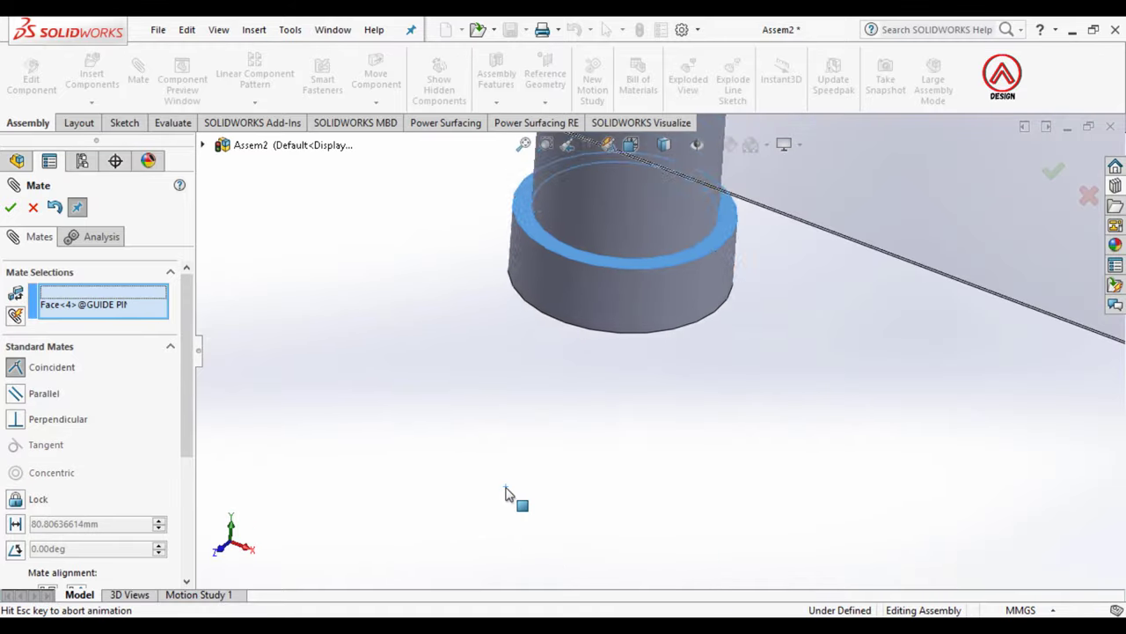
left_click(529, 520)
key("ctrl+7")
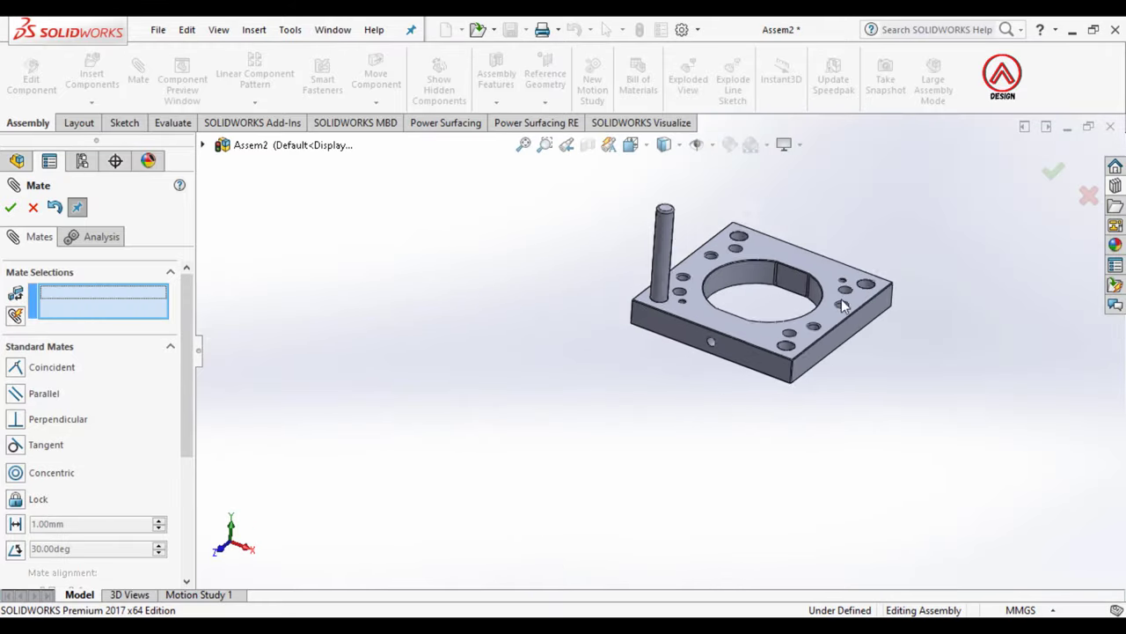
key("Escape")
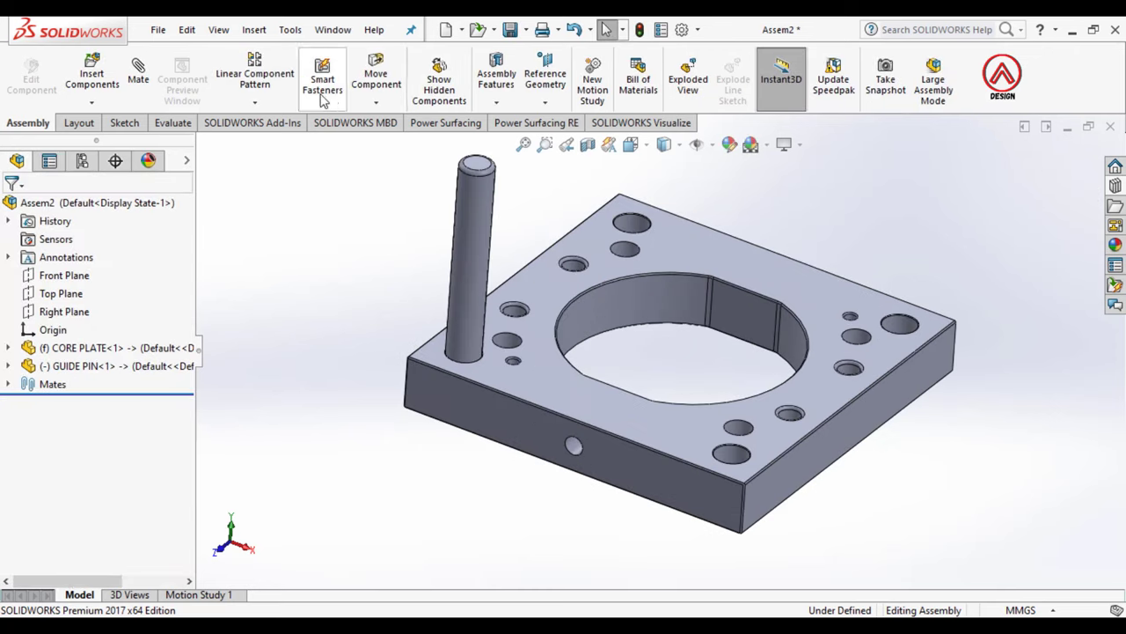
Step: Mirror the guide pin about the Front Plane to create a second pin
left_click(255, 101)
left_click(264, 240)
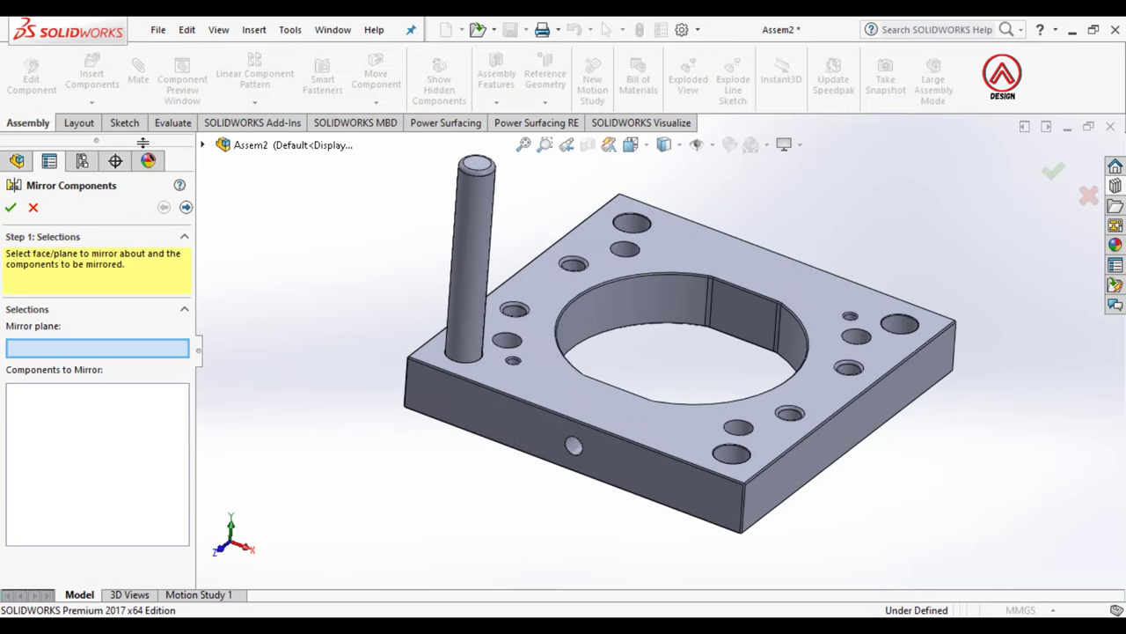
left_click(202, 146)
left_click(277, 217)
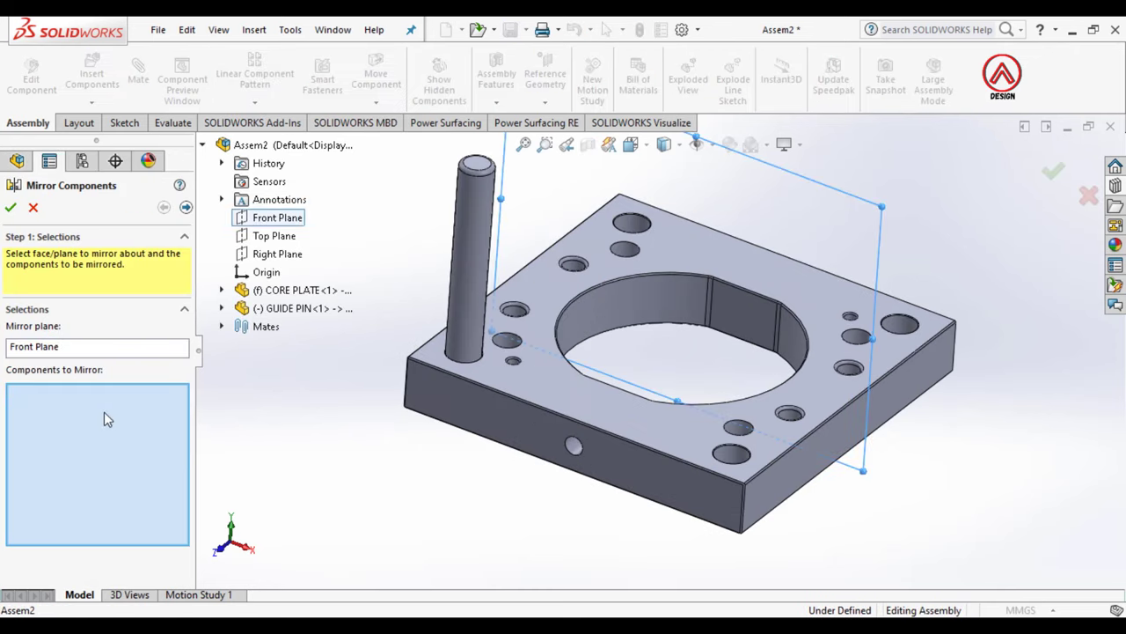
left_click(467, 266)
left_click(11, 208)
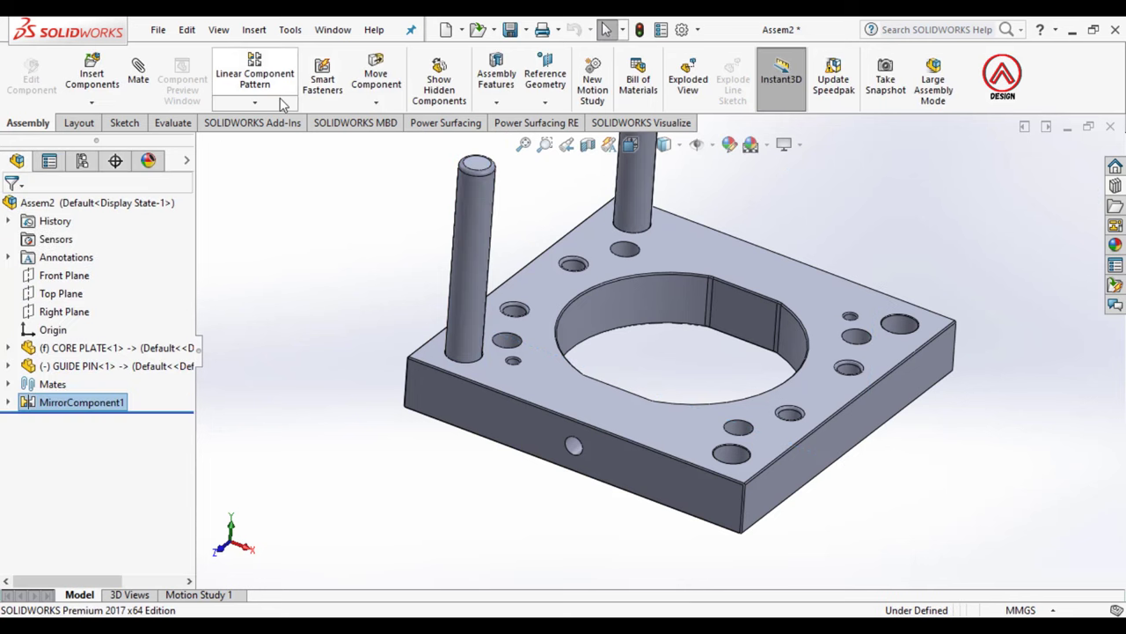
Step: Mirror the guide pins about the Right Plane to make four pins
left_click(254, 103)
left_click(258, 240)
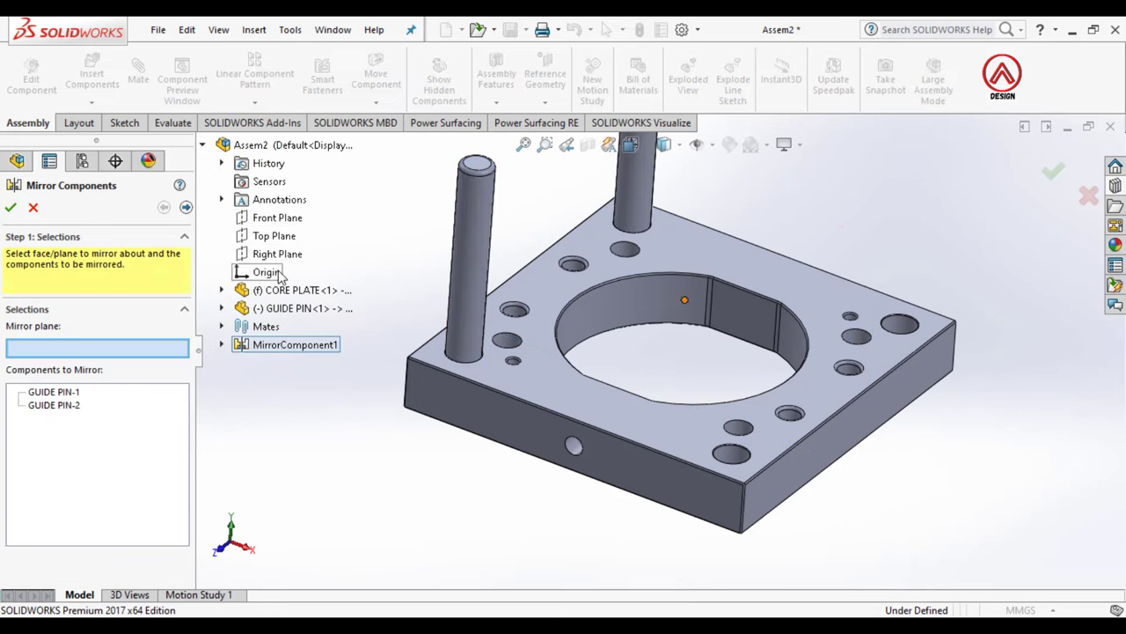
left_click(275, 254)
left_click(11, 209)
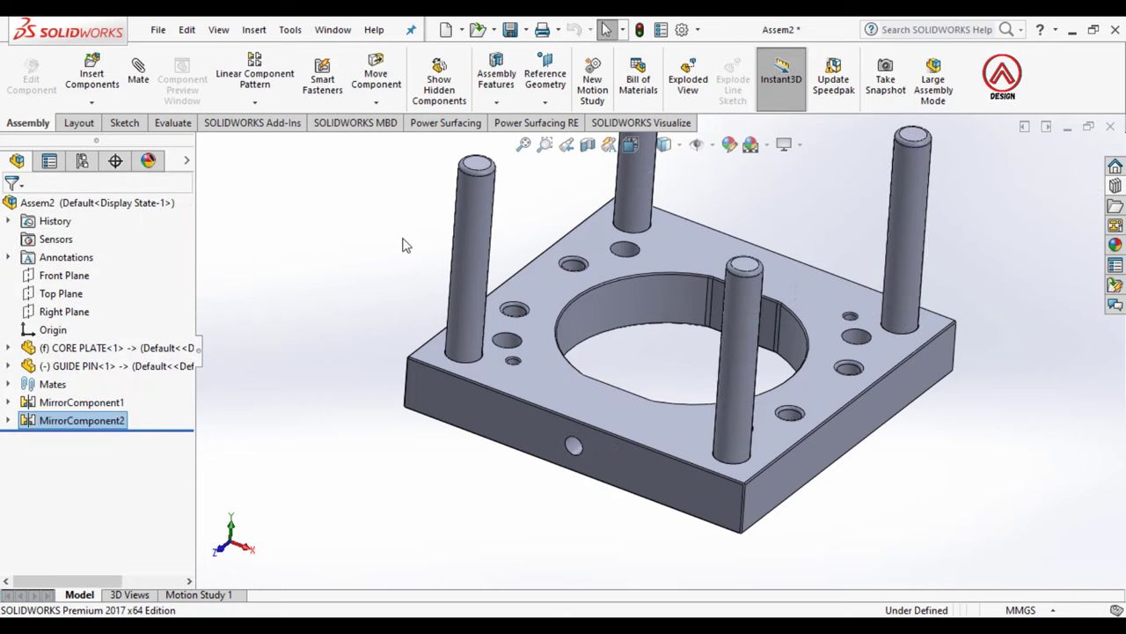
Step: Insert the INSERT CORE and mate it concentric with the core plate's opening
left_click(92, 75)
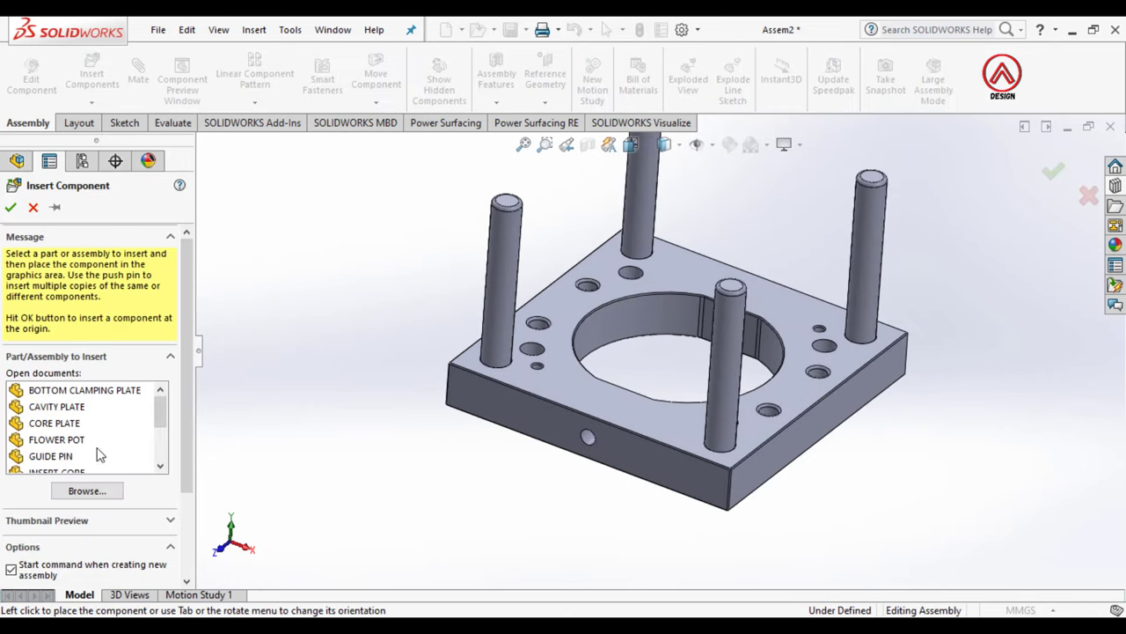
scroll(74, 427, "down", 1)
left_click(75, 427)
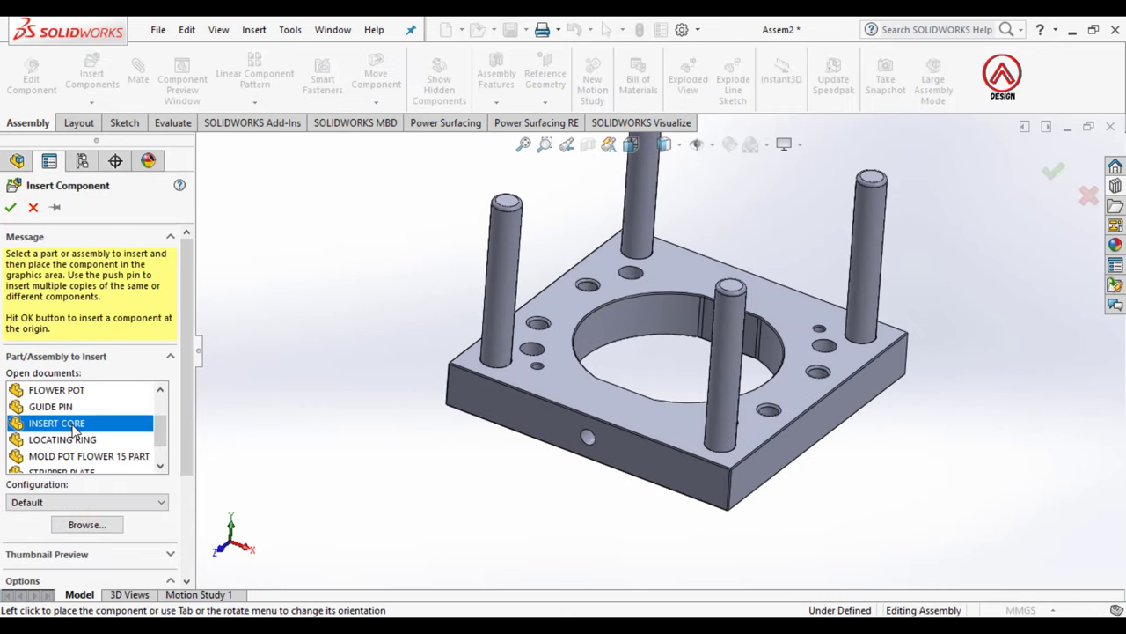
left_click(368, 299)
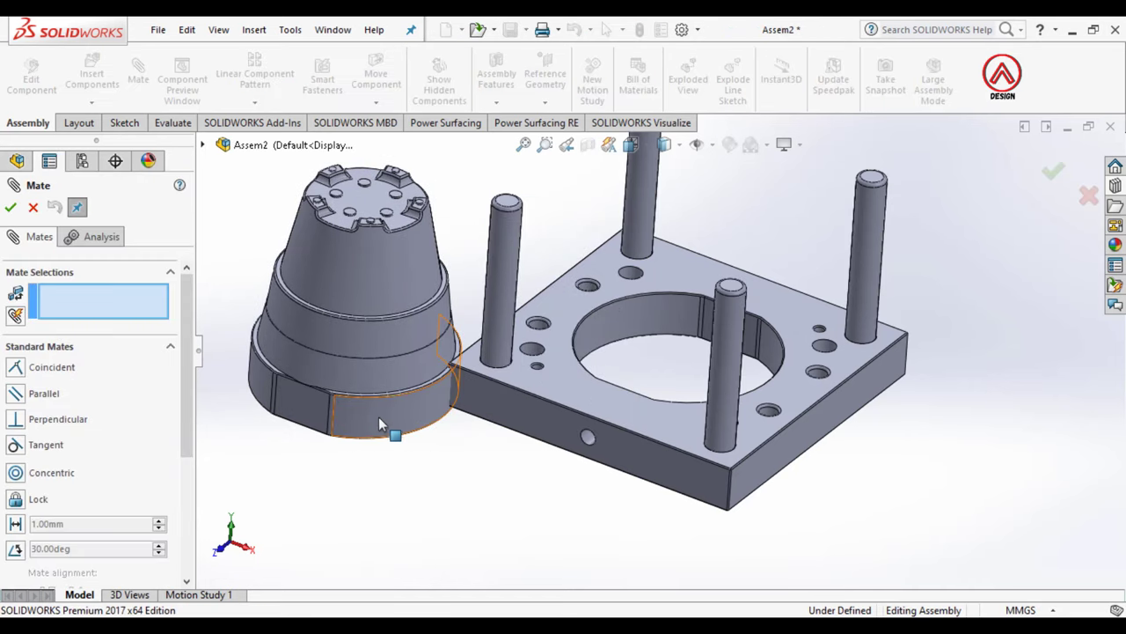
left_click(627, 324)
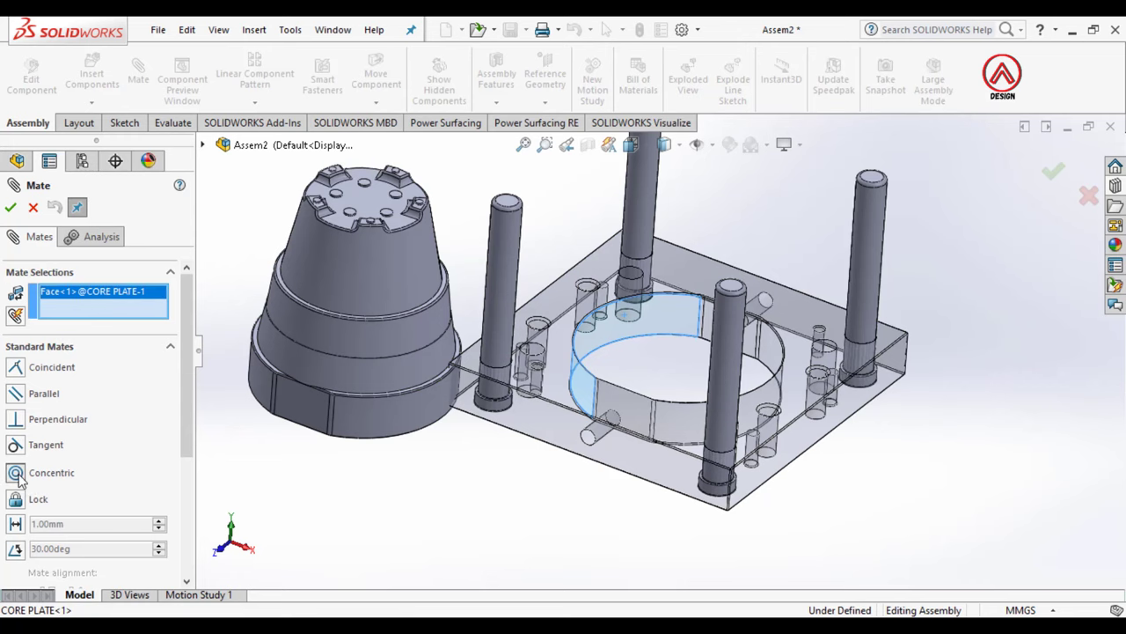
scroll(545, 369, "up", 3)
middle_click_drag(536, 378, 526, 312)
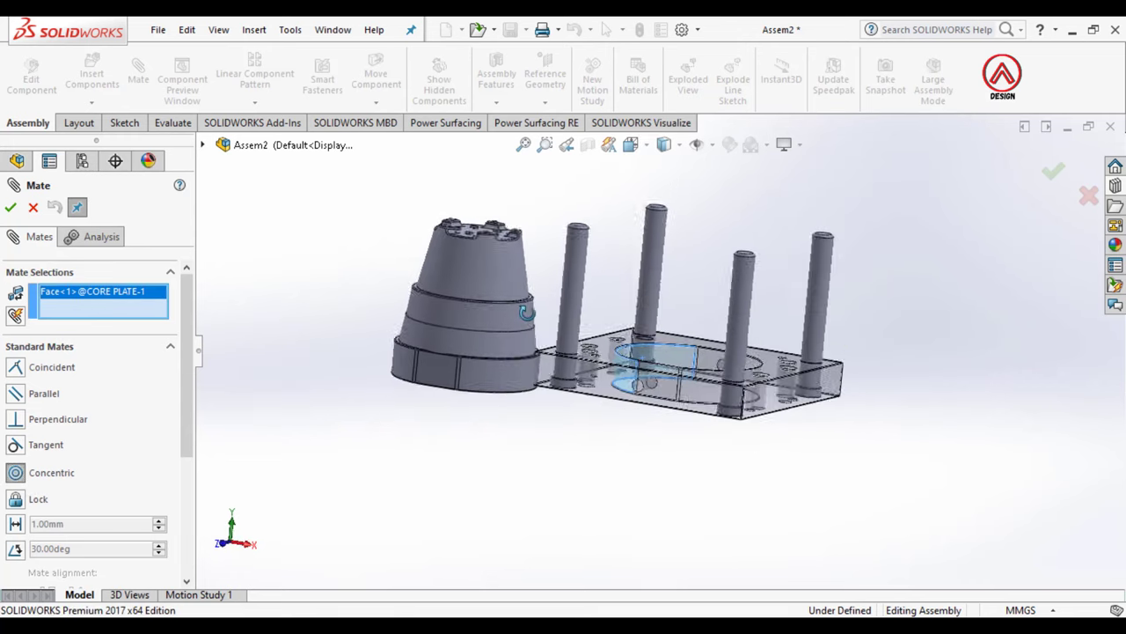
left_click(508, 391)
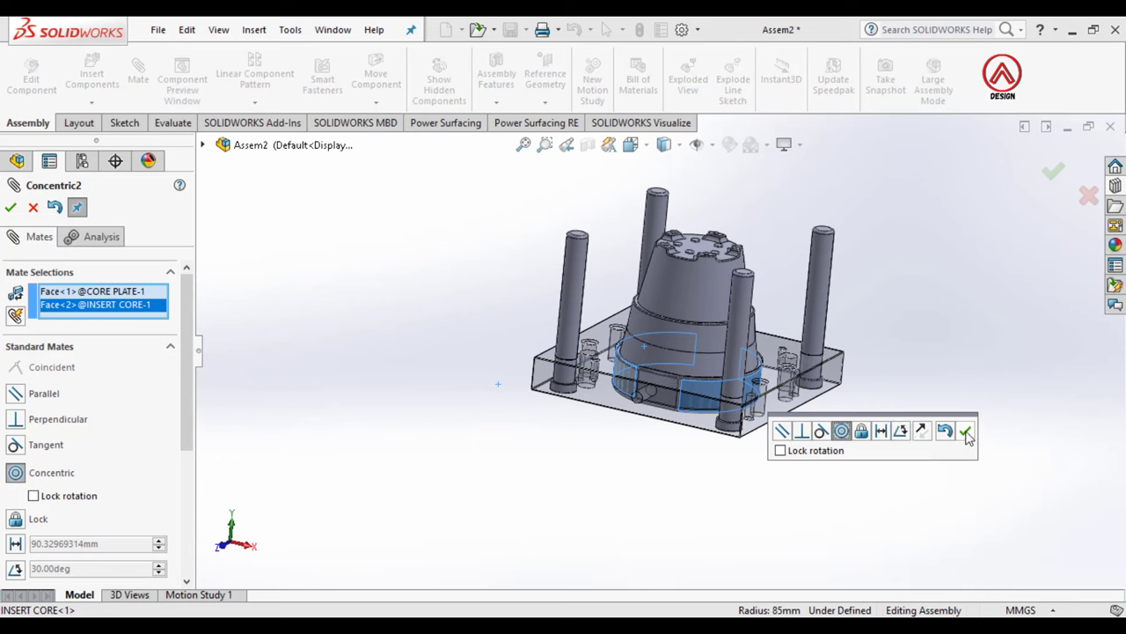
left_click(966, 431)
Step: Mate a flat side of the core coincident with the opening's matching flat face
left_click_drag(695, 330, 660, 489)
scroll(660, 489, "down", 3)
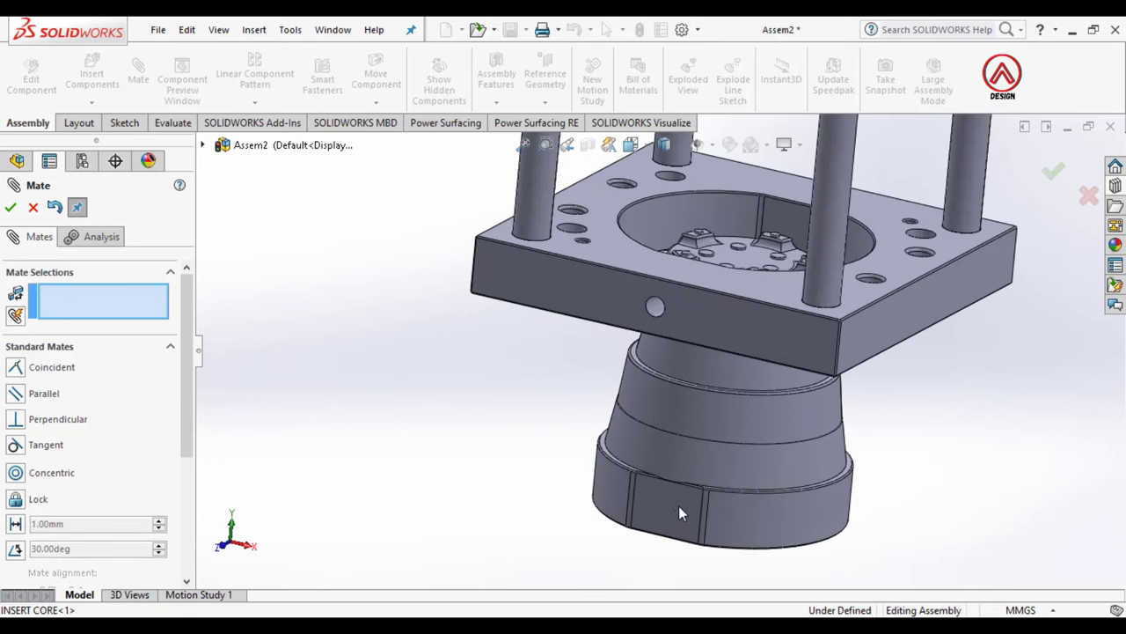
left_click(680, 513)
mouse_move(680, 513)
middle_mouse_down()
mouse_move(603, 448)
mouse_move(613, 365)
middle_mouse_up()
left_click(605, 357)
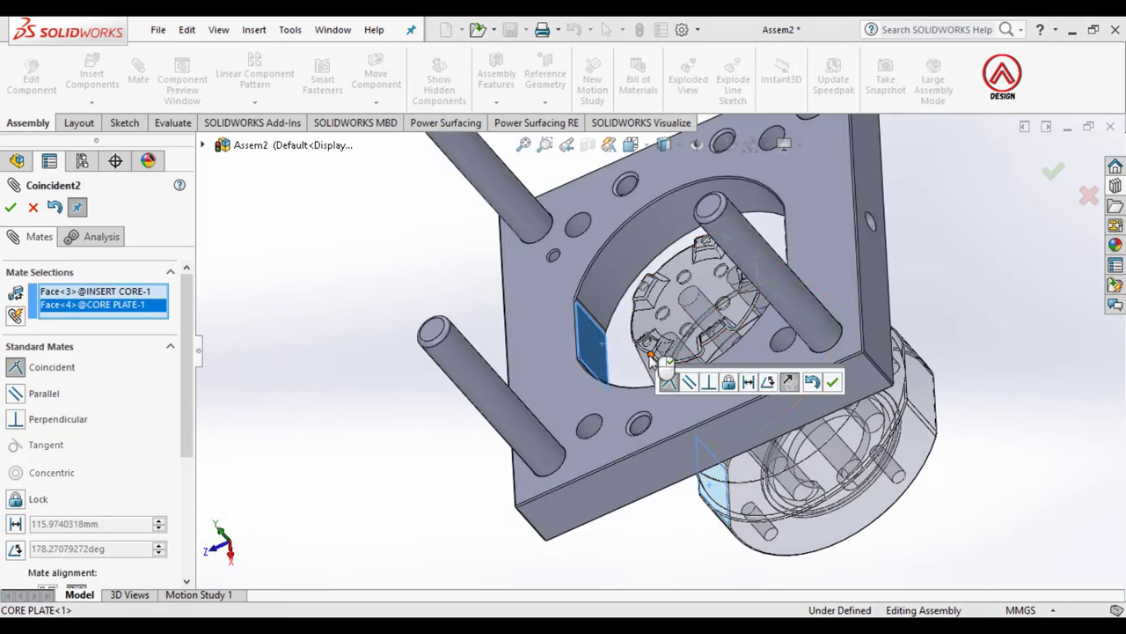
left_click(833, 383)
Step: Mate the core's flange coincident with the core plate's bottom face, seating it flush
mouse_move(679, 397)
middle_mouse_down()
mouse_move(696, 251)
mouse_move(687, 466)
mouse_move(645, 341)
middle_mouse_up()
scroll(581, 467, "down", 3)
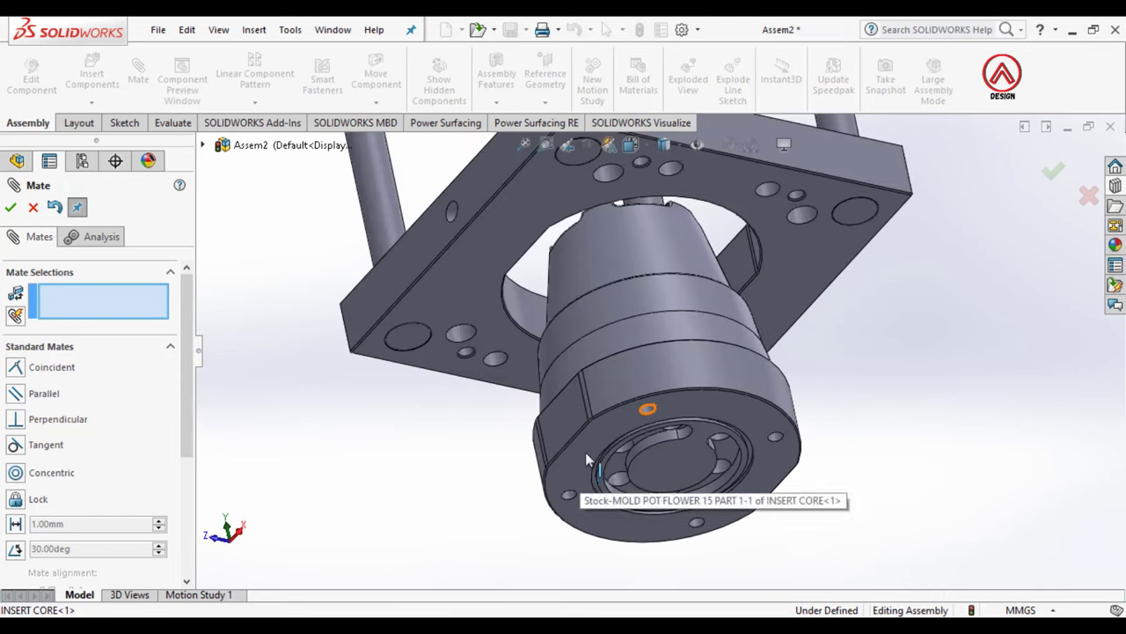
left_click(585, 451)
left_click(469, 287)
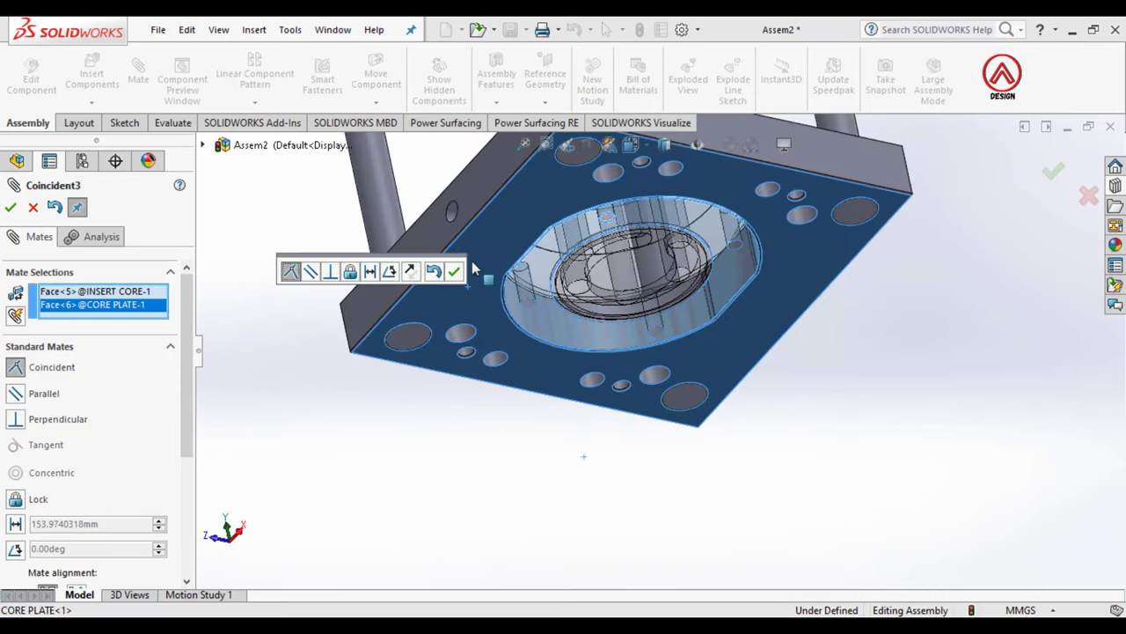
left_click(455, 273)
middle_click_drag(654, 244, 672, 422)
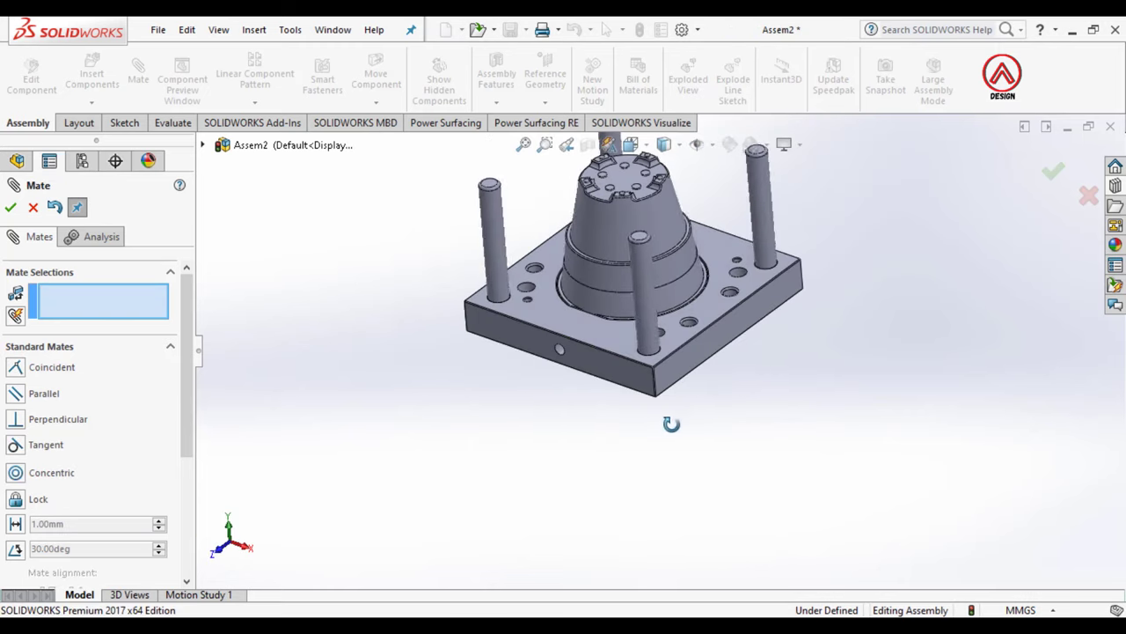
left_click(10, 207)
left_click(91, 74)
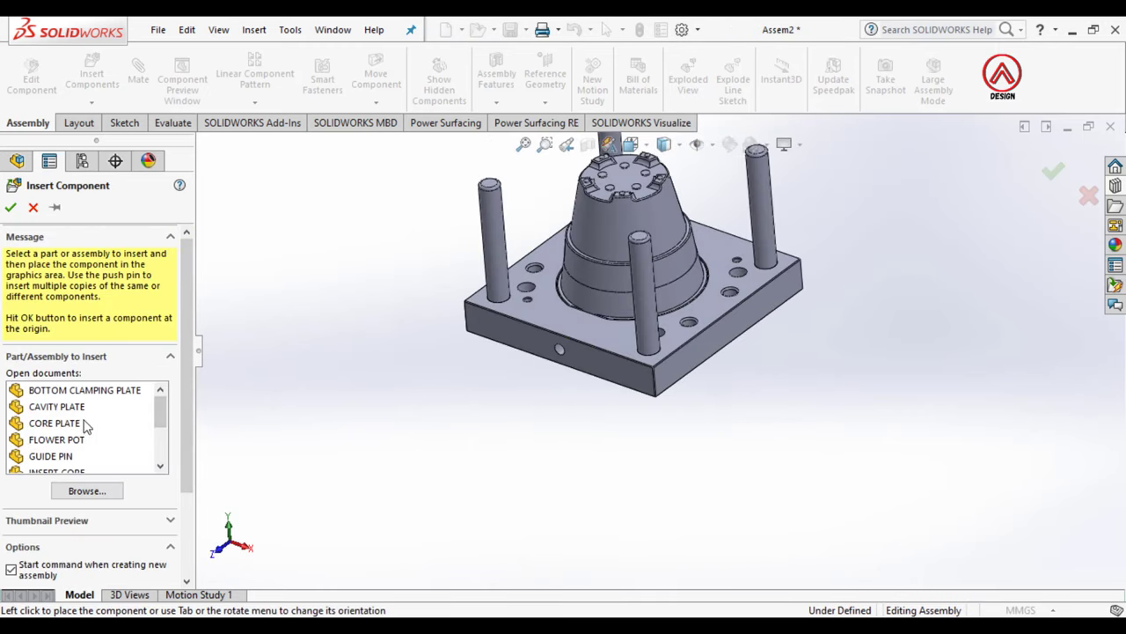
Step: Place the BOTTOM CLAMPING PLATE in the assembly and view the plates' underside
left_click(85, 390)
left_click(874, 404)
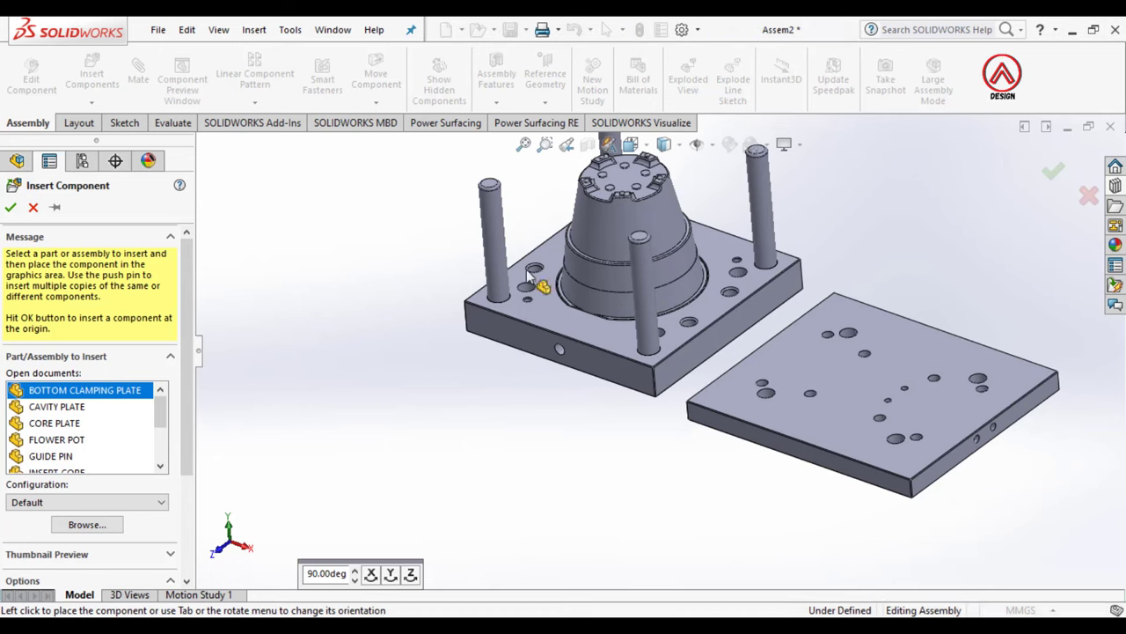
scroll(733, 406, "up", 3)
scroll(729, 390, "up", 2)
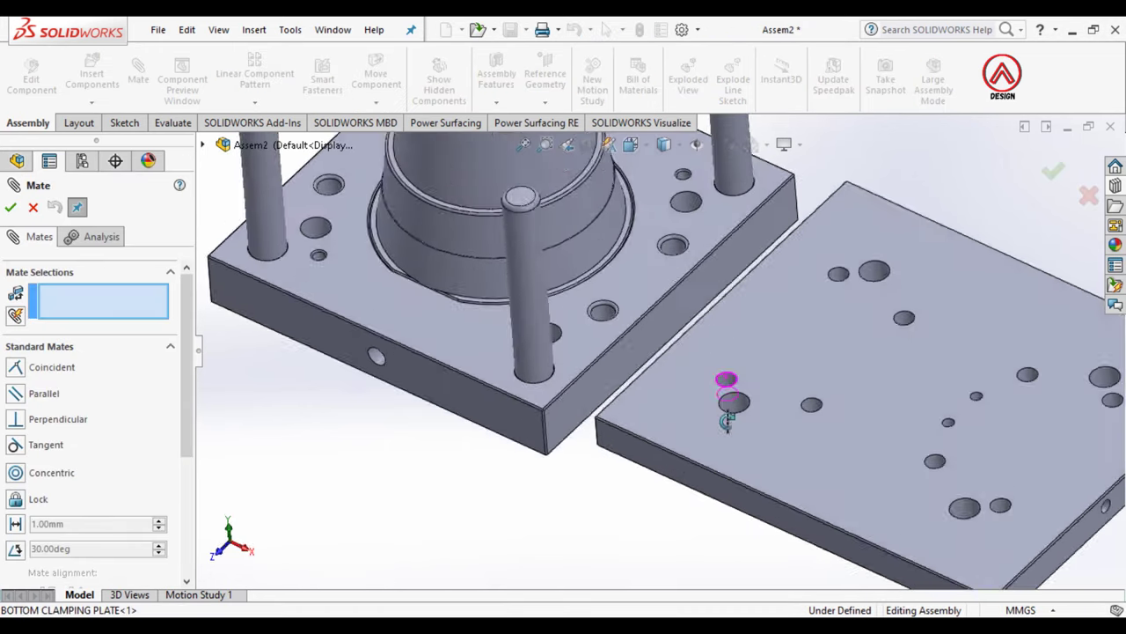
mouse_move(730, 390)
middle_mouse_down()
mouse_move(747, 302)
mouse_move(747, 183)
middle_mouse_up()
scroll(729, 374, "up", 2)
middle_click_drag(729, 374, 724, 374)
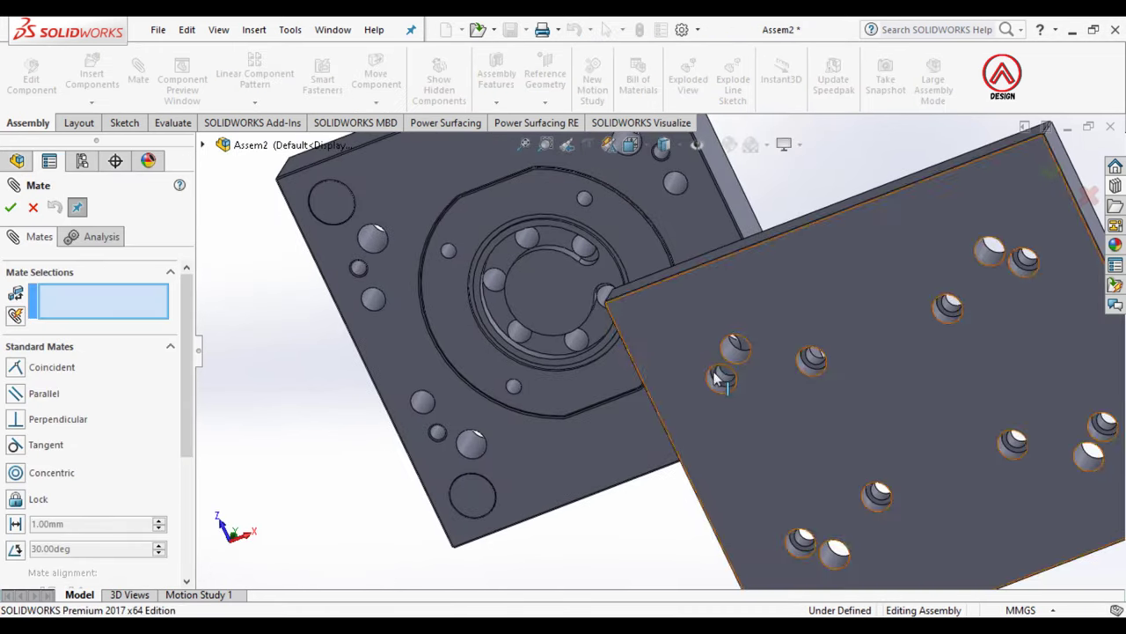
scroll(722, 374, "up", 3)
Step: Mate two clamping plate holes concentric with the matching core plate holes
left_click(717, 373)
scroll(726, 382, "down", 3)
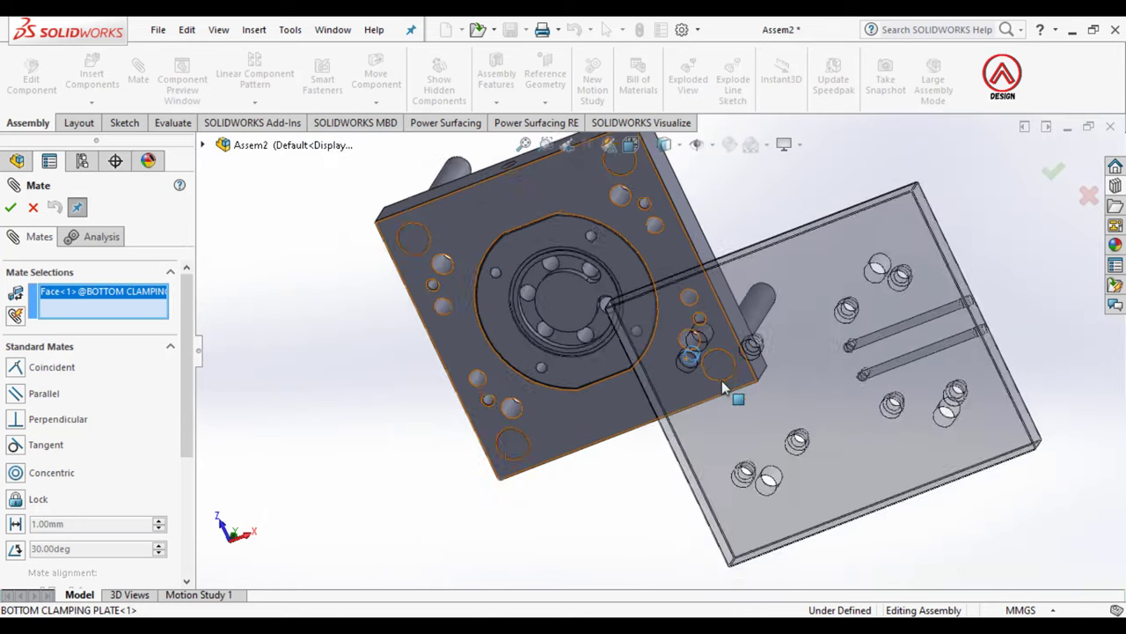
scroll(553, 307, "up", 2)
scroll(468, 332, "up", 3)
left_click(467, 326)
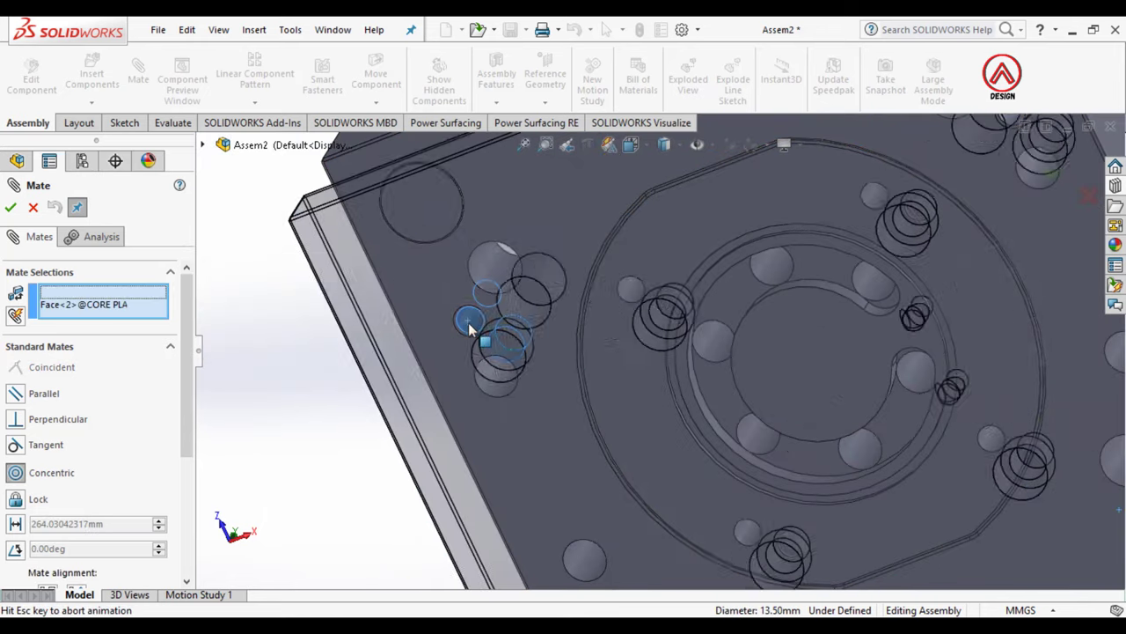
left_click(448, 290)
scroll(852, 339, "down", 5)
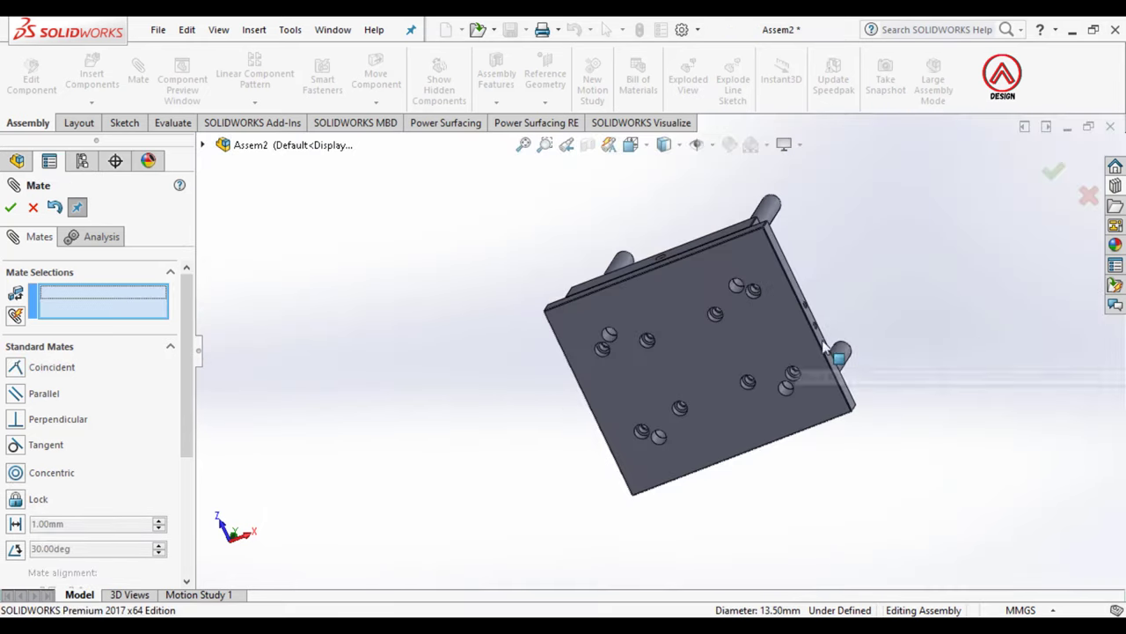
scroll(752, 315, "up", 5)
left_click(676, 315)
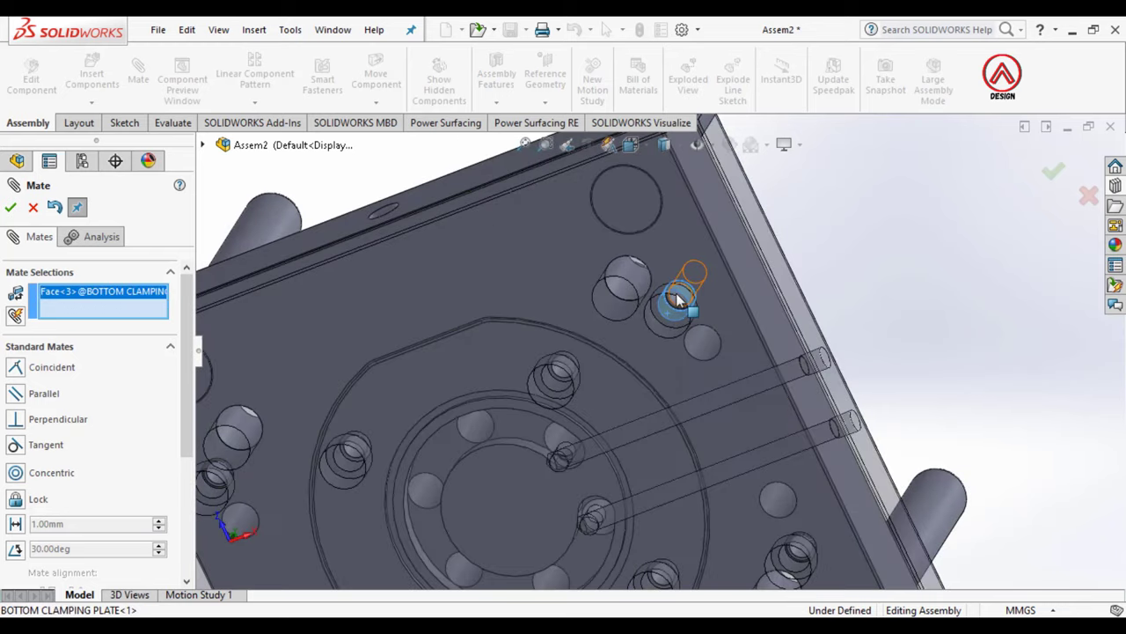
scroll(676, 321, "up", 5)
left_click(699, 356)
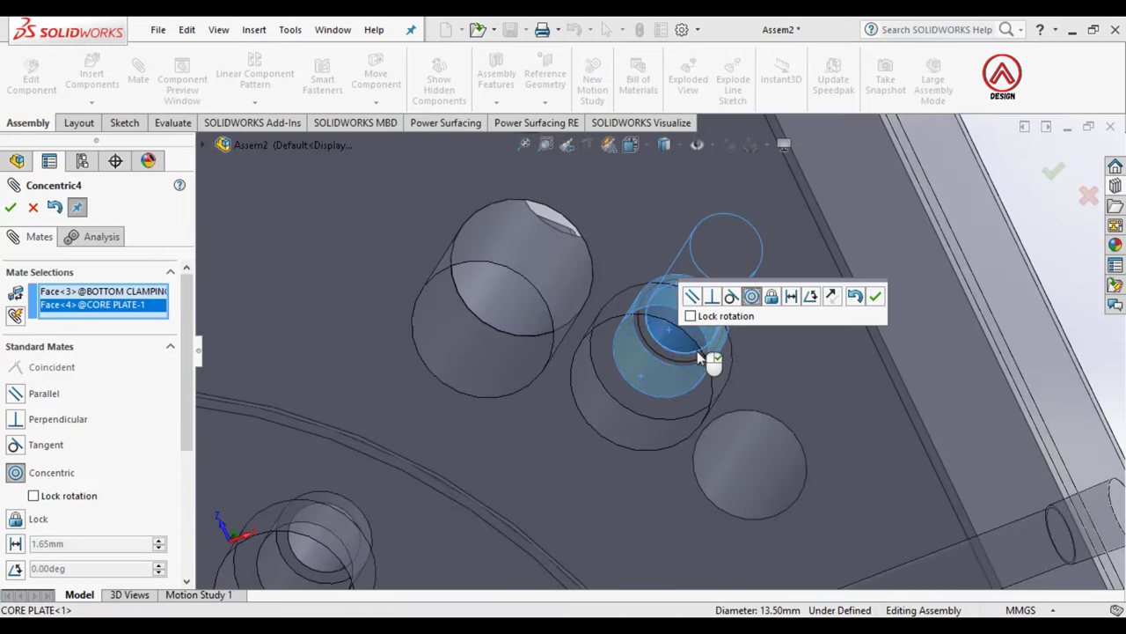
left_click(881, 299)
Step: Mate the clamping plate face coincident, flush against the core plate, and finish mating
scroll(836, 307, "down", 10)
mouse_move(621, 294)
middle_mouse_down()
mouse_move(604, 519)
mouse_move(575, 460)
mouse_move(580, 288)
middle_mouse_up()
scroll(604, 533, "up", 2)
scroll(589, 546, "up", 3)
left_click(572, 523)
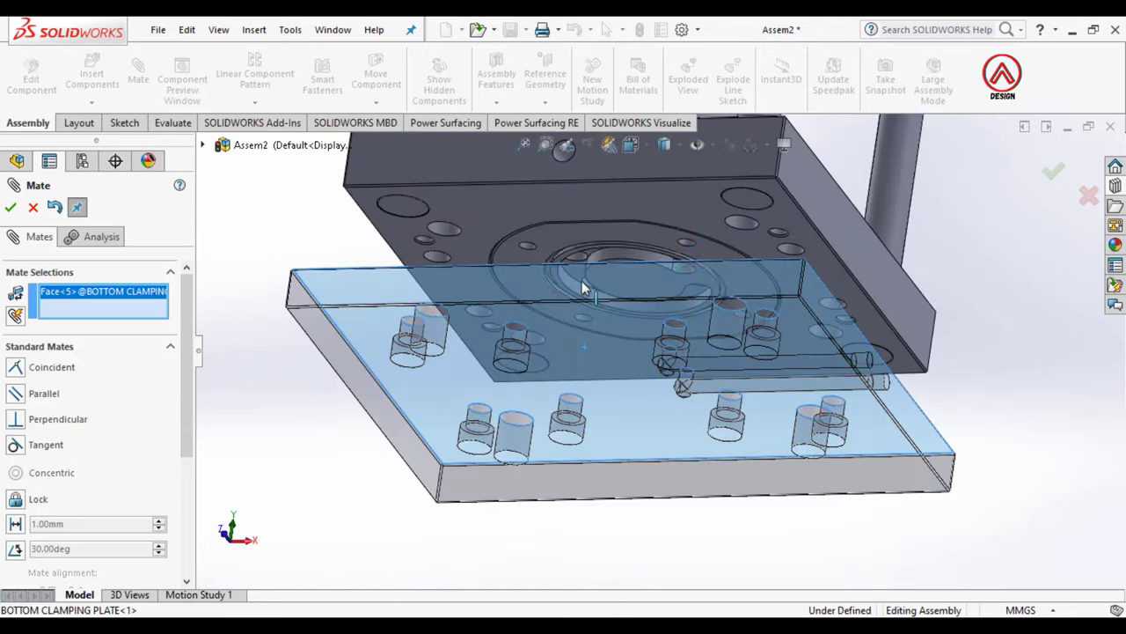
left_click(488, 211)
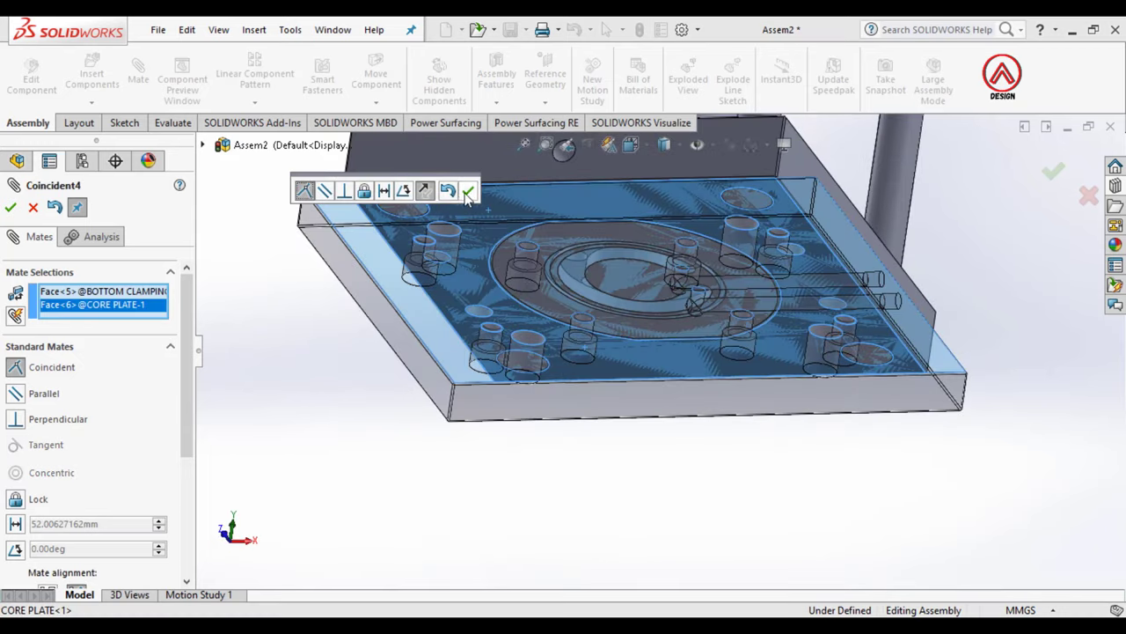
left_click(468, 192)
left_click(10, 209)
scroll(665, 341, "down", 3)
Step: Browse the Design Library to ISO > Bolts and Screws > Hexagon Socket Head Screws
middle_click_drag(665, 341, 669, 339)
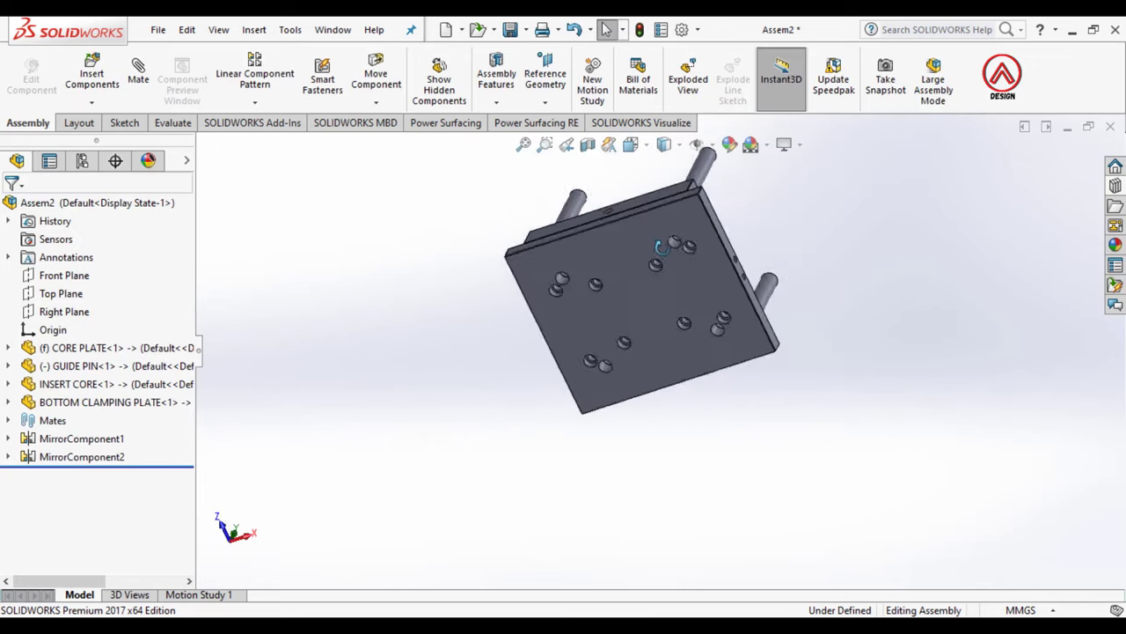
scroll(669, 339, "up", 2)
scroll(669, 339, "up", 3)
scroll(713, 333, "up", 2)
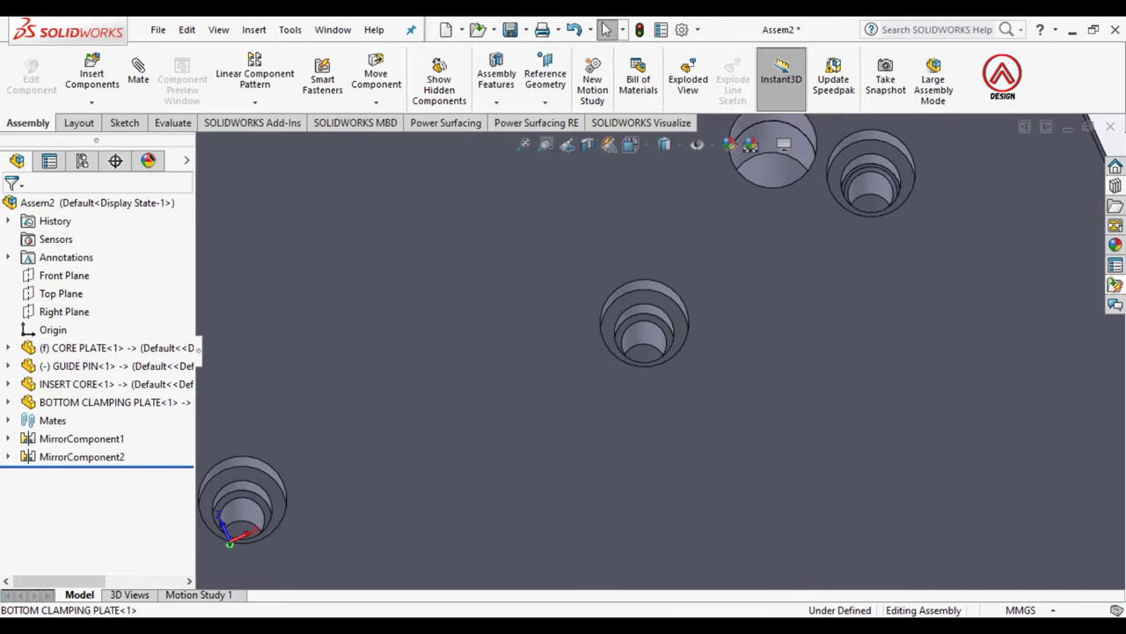
left_click(1116, 185)
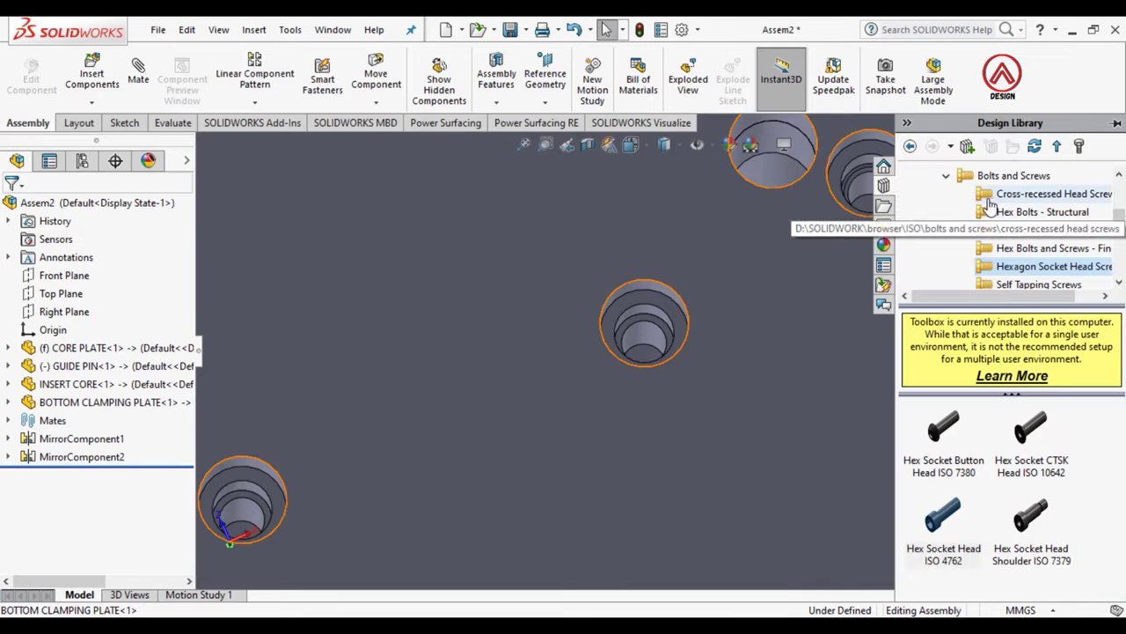
scroll(975, 229, "up", 3)
left_click(966, 249)
left_click(945, 283)
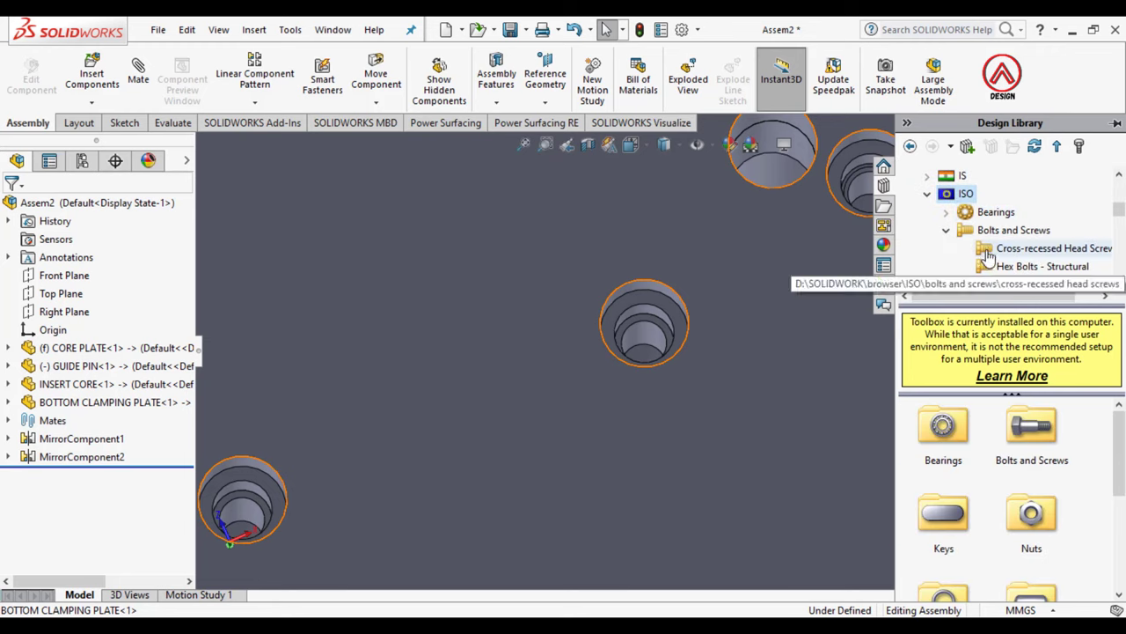
double_click(1032, 429)
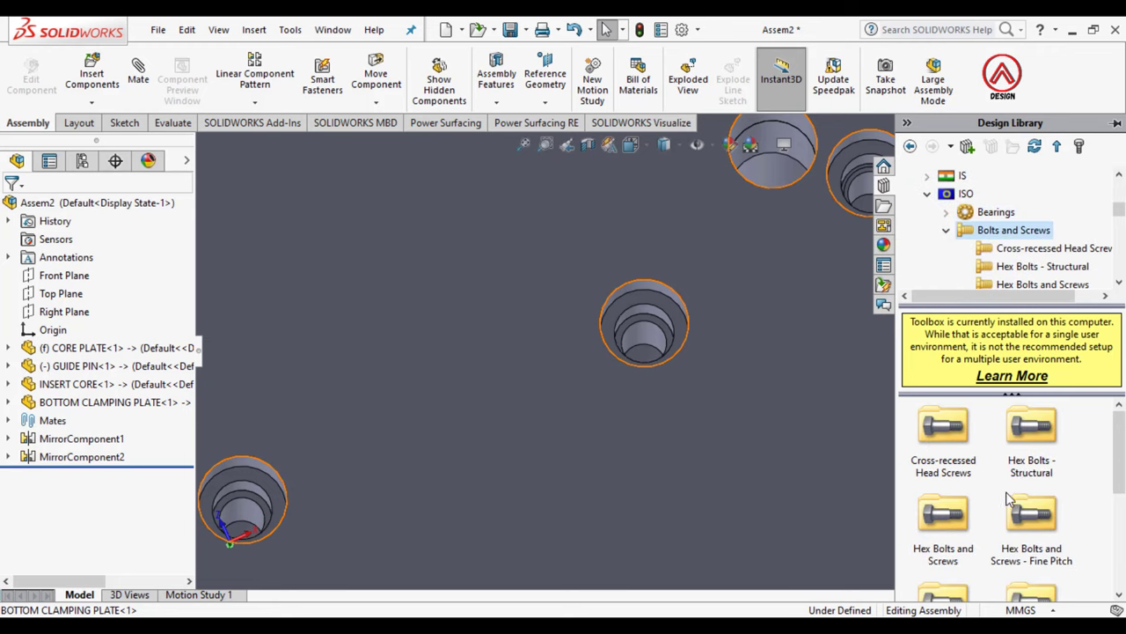
scroll(963, 528, "down", 1)
double_click(951, 483)
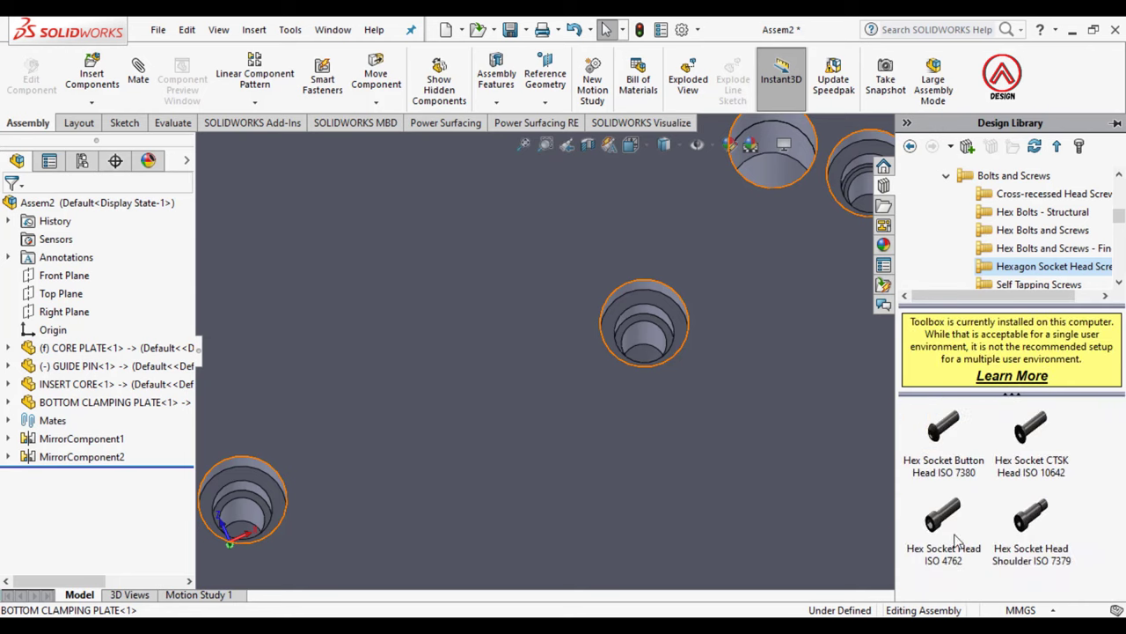
mouse_move(943, 517)
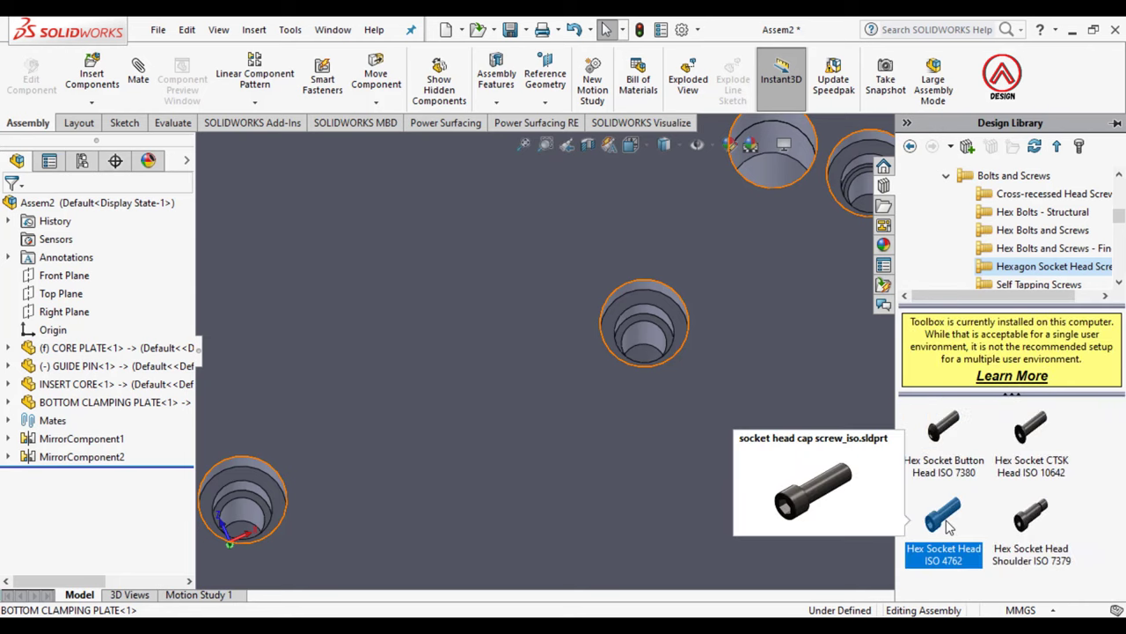
Step: Drop a Hex Socket Head ISO 4762 screw into the clamping plate's centre hole
left_click_drag(949, 525, 654, 302)
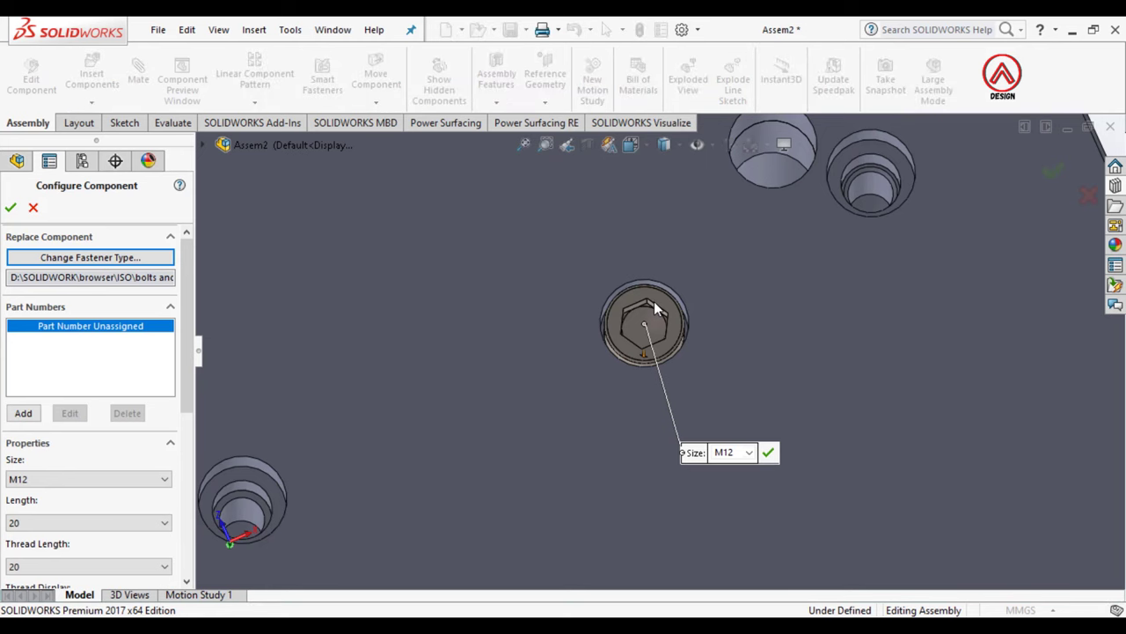
scroll(663, 283, "up", 5)
middle_click_drag(641, 260, 631, 276)
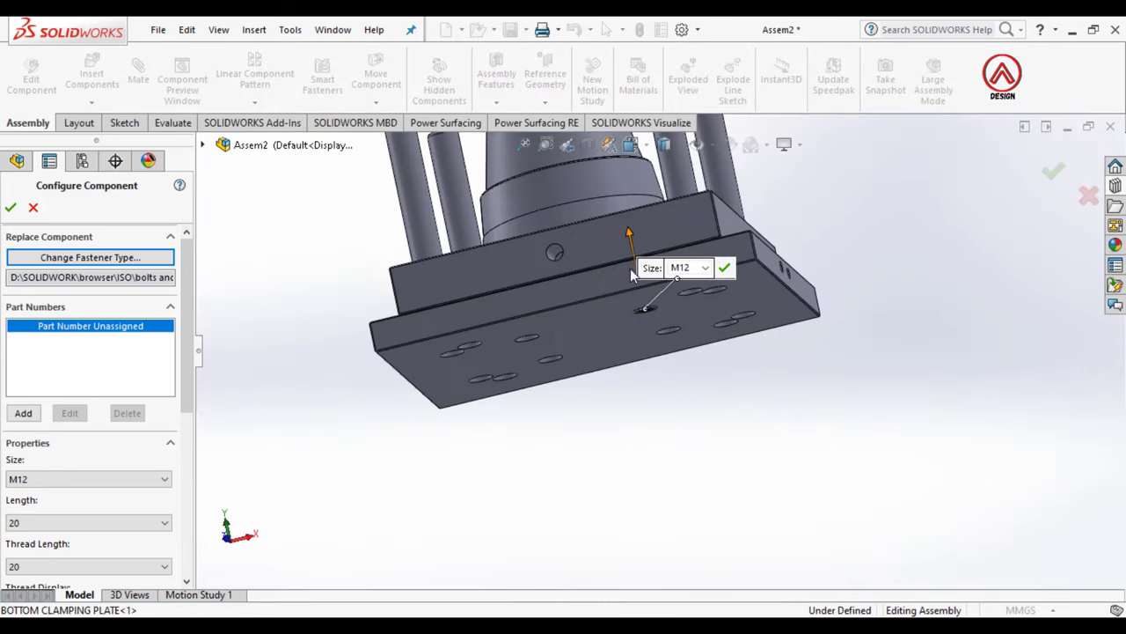
scroll(641, 244, "down", 3)
scroll(653, 295, "down", 3)
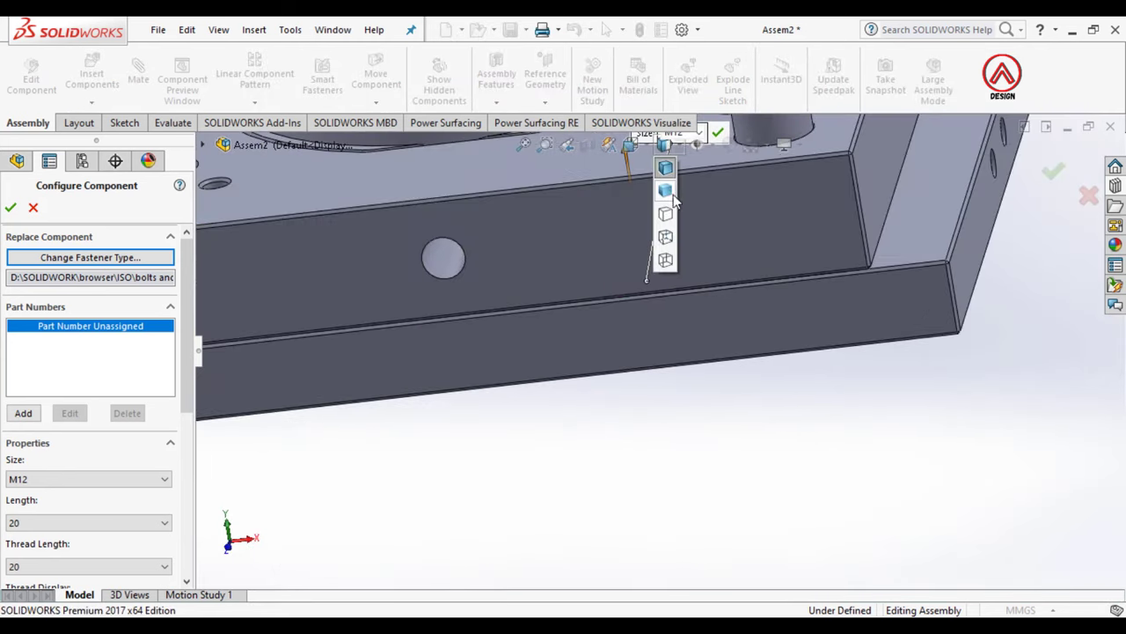
left_click(666, 236)
scroll(669, 244, "down", 2)
scroll(663, 245, "up", 2)
scroll(614, 374, "down", 3)
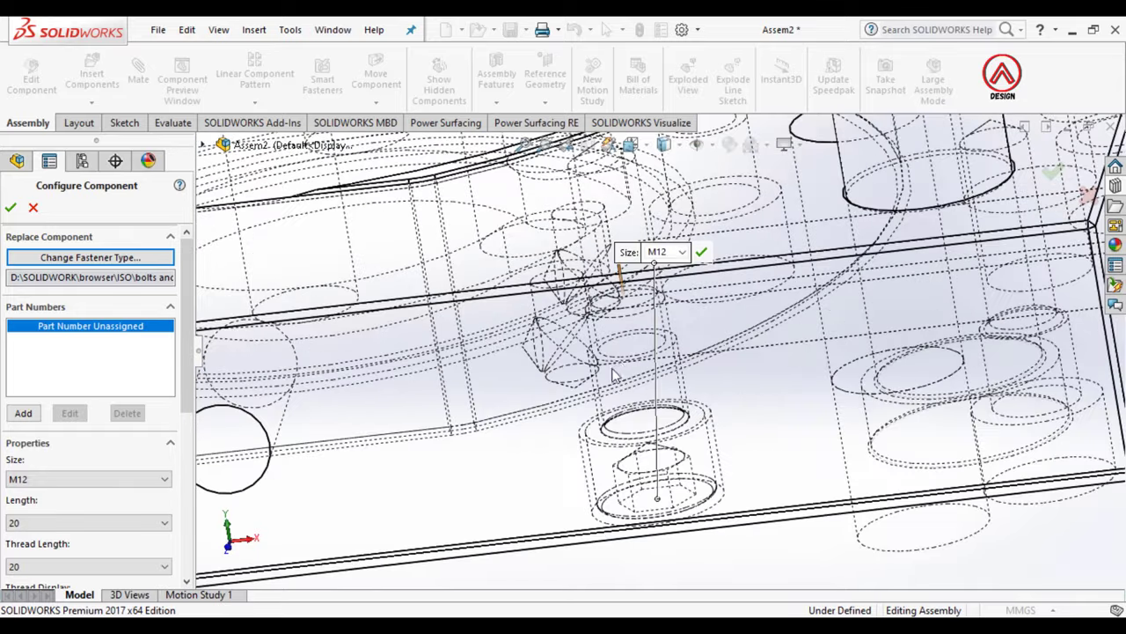
scroll(629, 356, "up", 2)
scroll(628, 278, "down", 1)
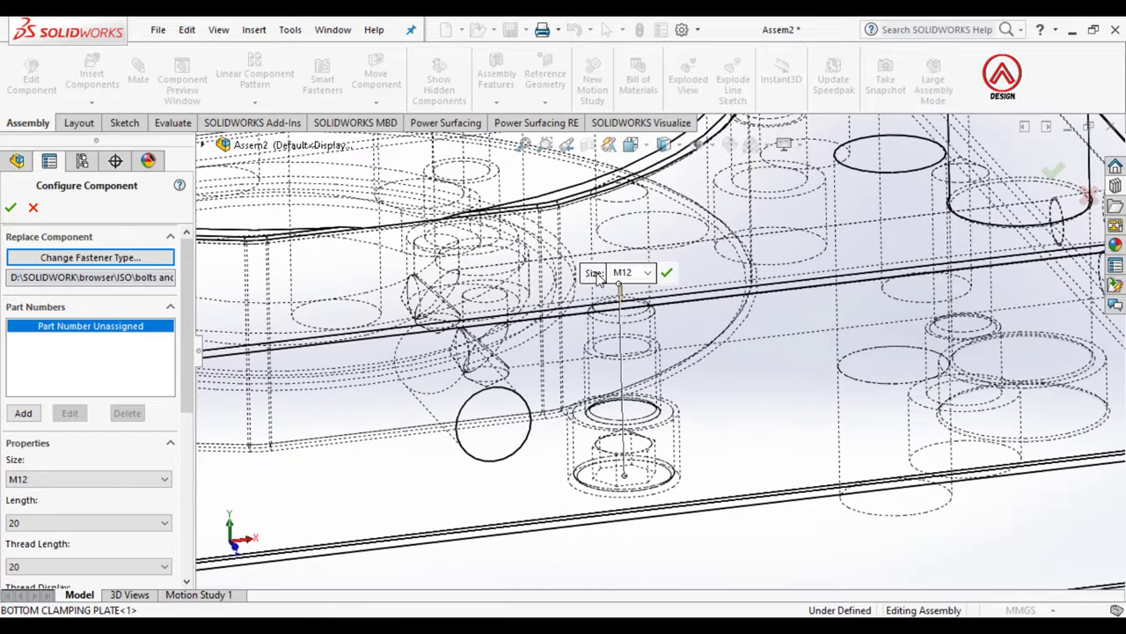
Step: Size the screw M12 with 35 mm length and accept it
left_click_drag(597, 276, 534, 290)
left_click_drag(623, 275, 629, 244)
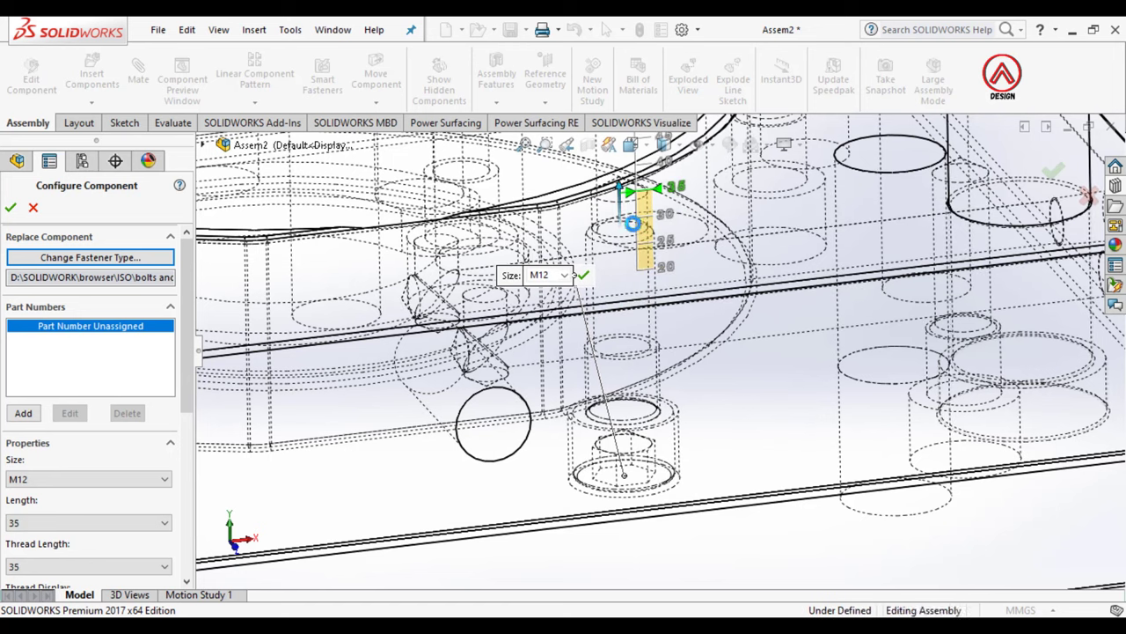
middle_click_drag(631, 223, 662, 327)
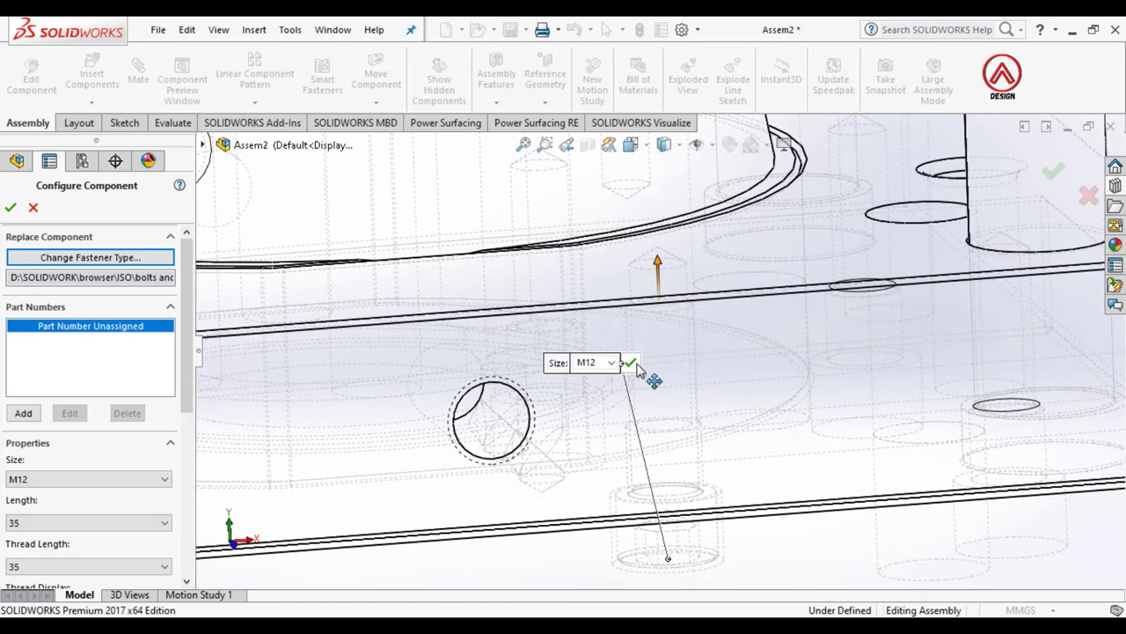
left_click(630, 362)
scroll(642, 391, "up", 3)
mouse_move(595, 331)
middle_mouse_down()
mouse_move(724, 428)
mouse_move(685, 278)
middle_mouse_up()
key("Escape")
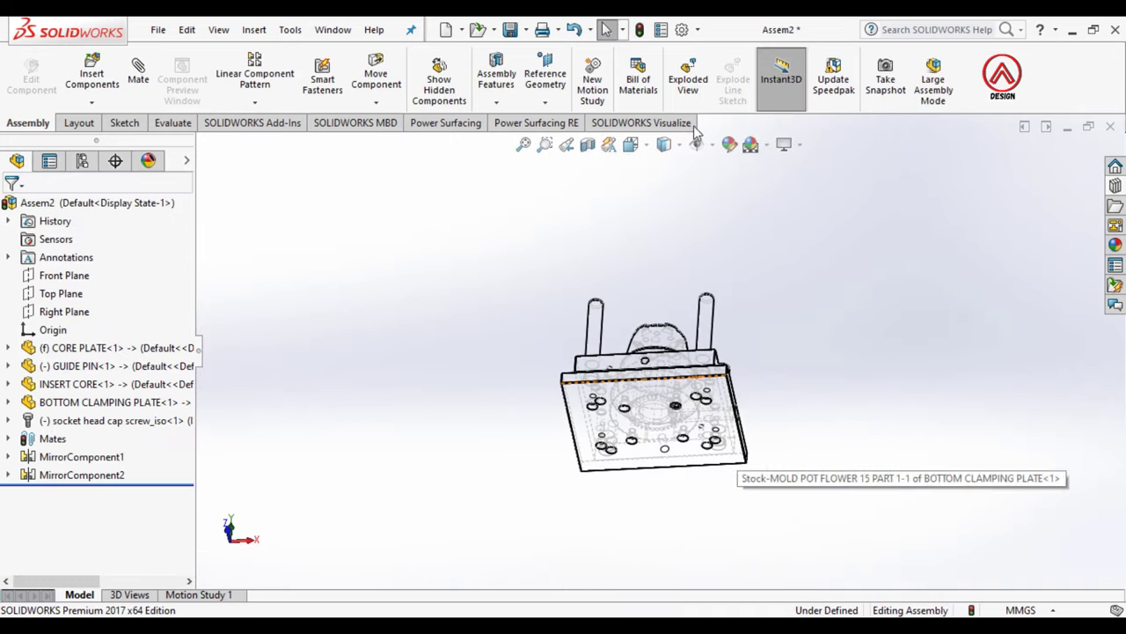
Step: Restore shaded-with-edges display and start a circular pattern about the insert core's round face
left_click(664, 143)
left_click(667, 170)
middle_click_drag(698, 405, 674, 332)
scroll(674, 331, "down", 3)
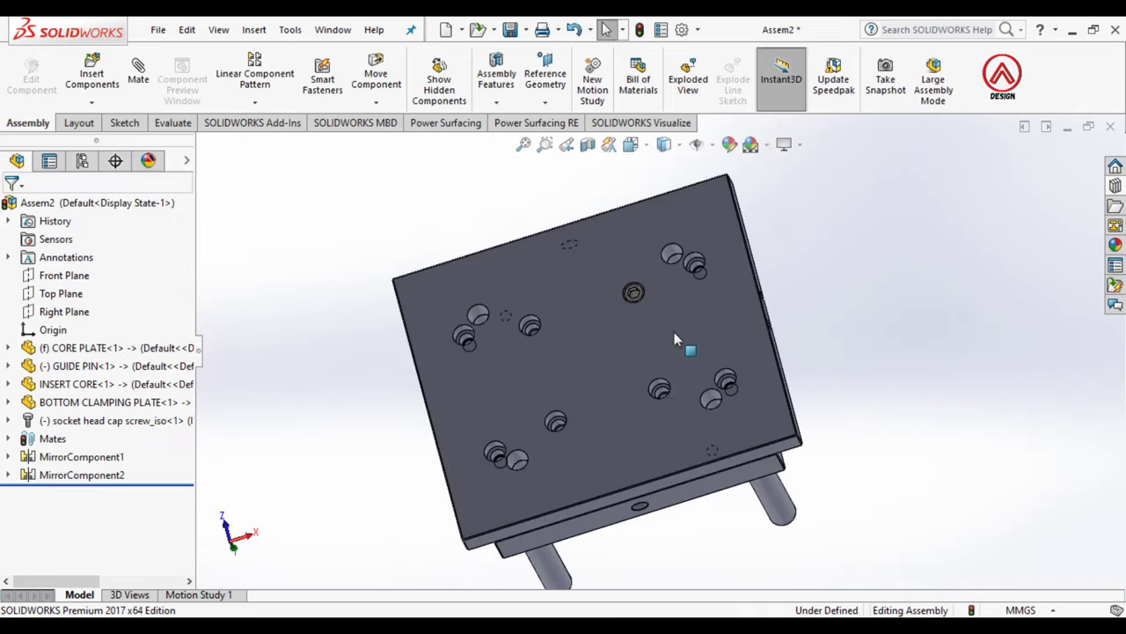
scroll(674, 332, "down", 2)
left_click(254, 102)
left_click(264, 143)
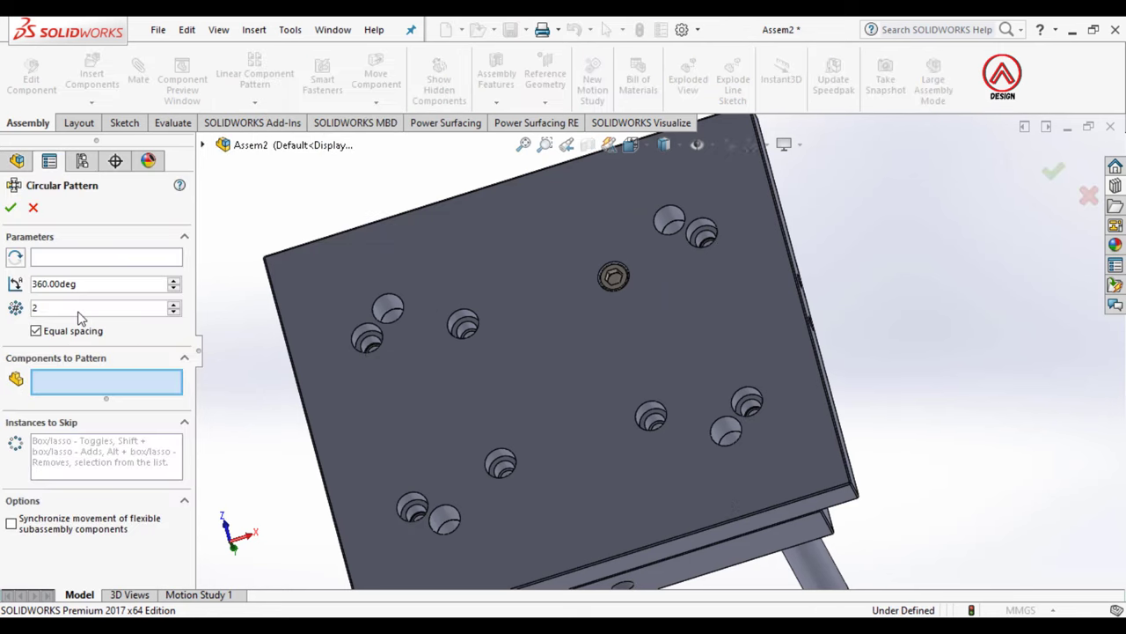
left_click(77, 264)
scroll(604, 256, "up", 3)
middle_click_drag(604, 256, 638, 421)
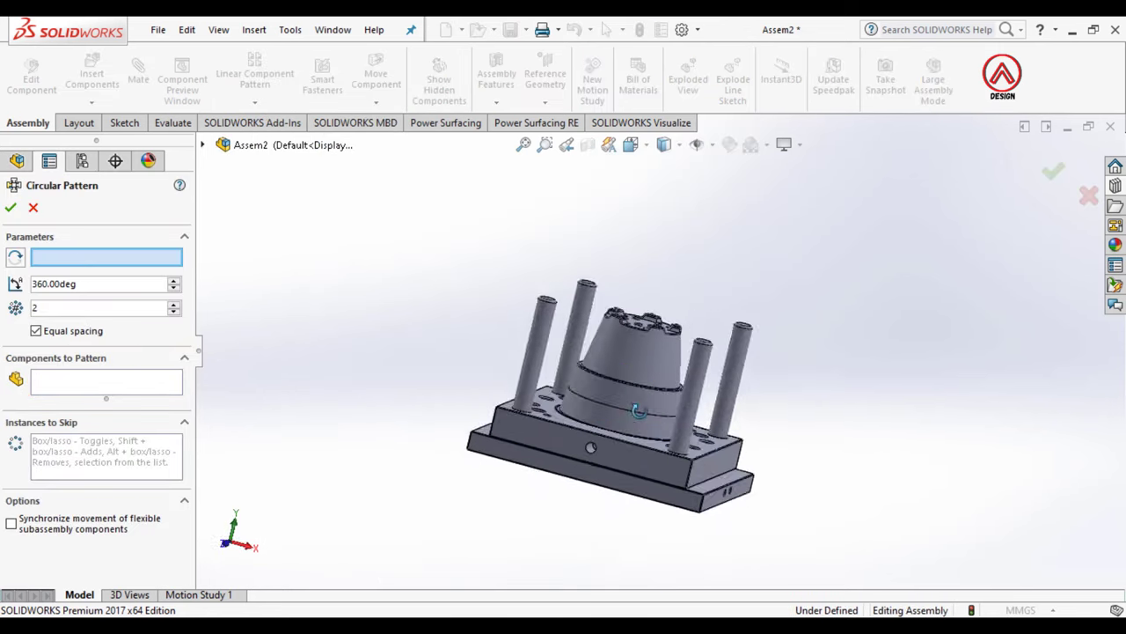
left_click(636, 431)
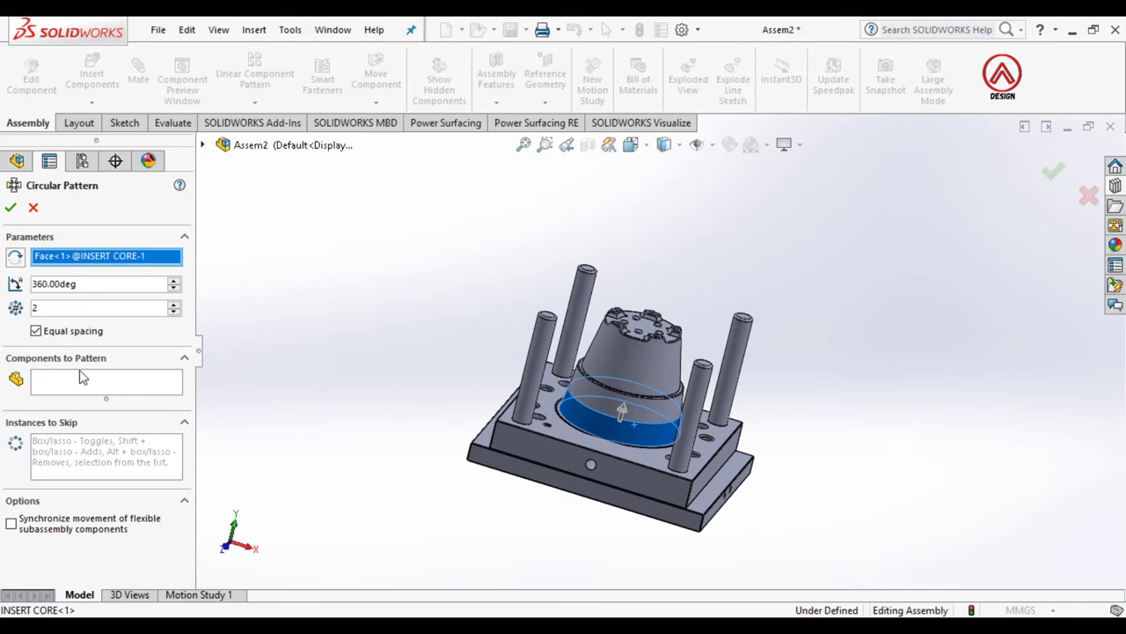
Step: Pattern the socket head cap screw 4 times, equally spaced over 360°
left_click(110, 383)
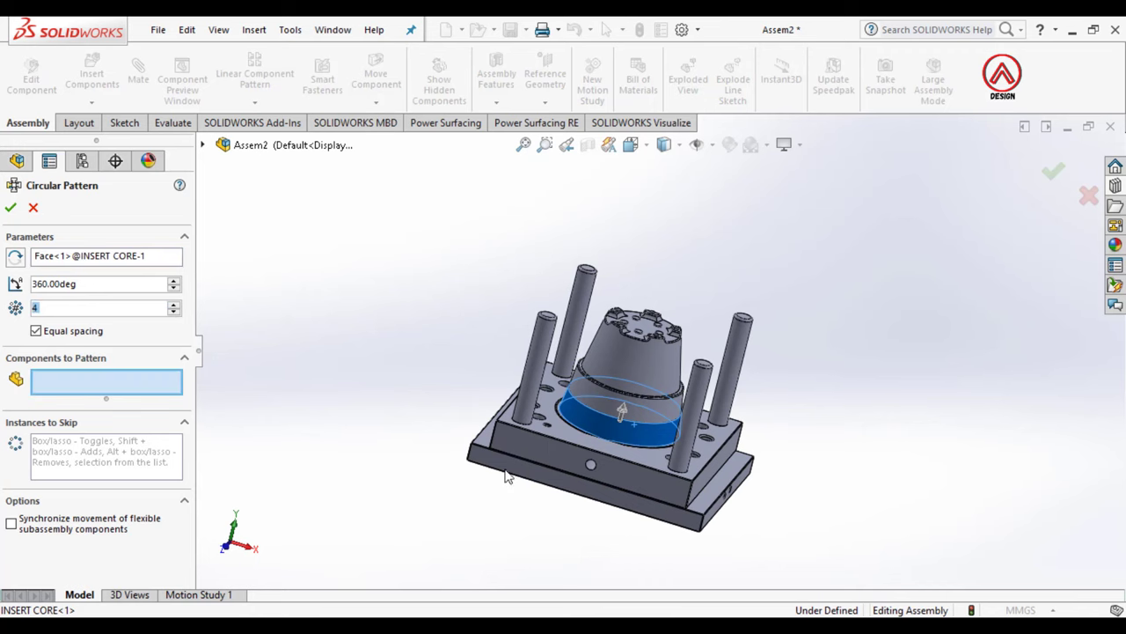
middle_click_drag(506, 476, 600, 404)
scroll(687, 335, "down", 5)
left_click(704, 322)
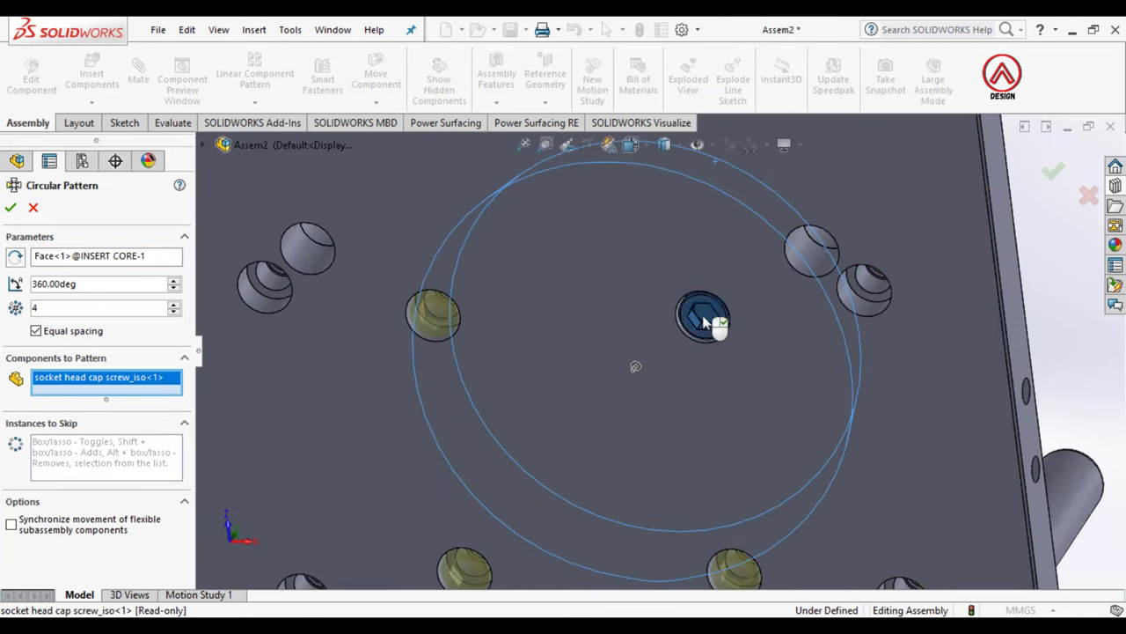
left_click(11, 208)
scroll(654, 366, "up", 5)
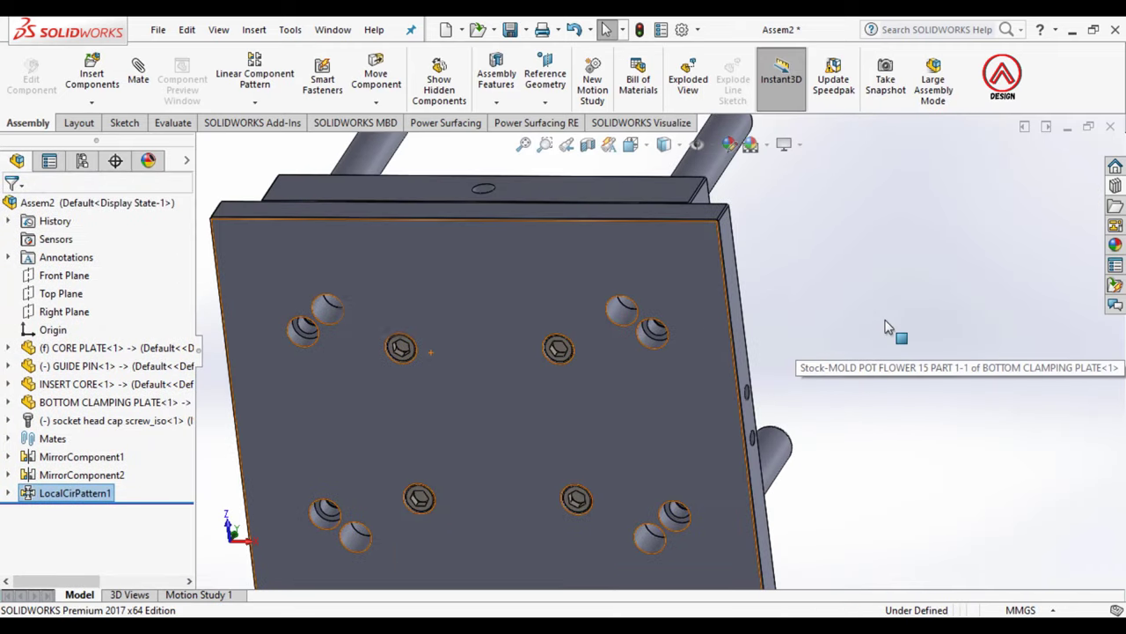
scroll(585, 369, "down", 6)
left_click(583, 348)
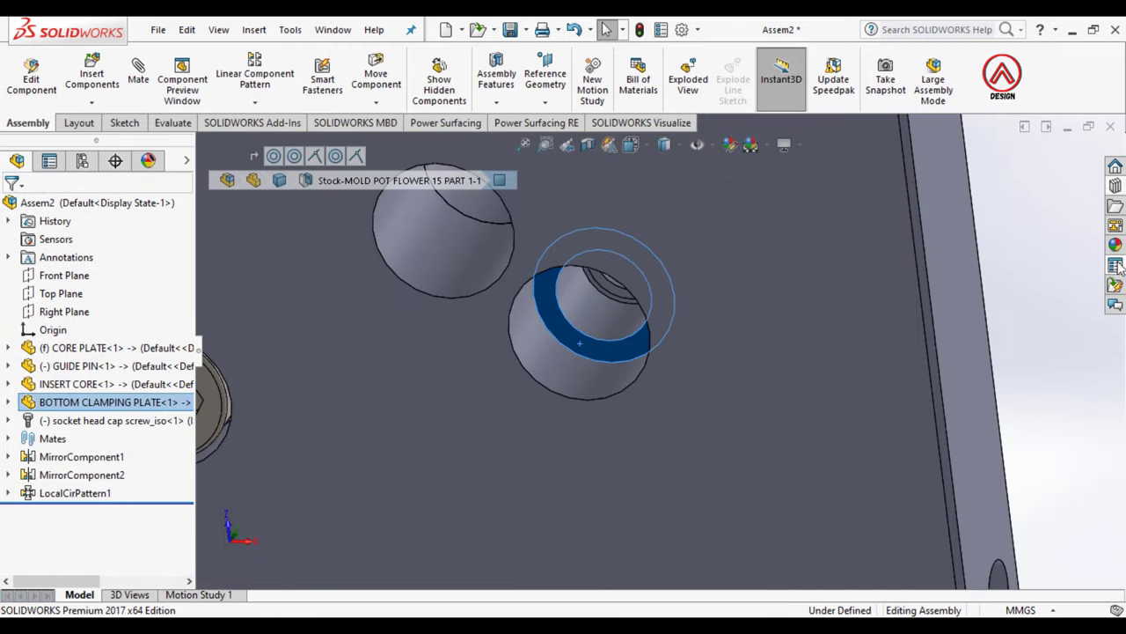
Step: Insert a Hex Socket Head ISO 4762 screw, M12 × 35 mm, into a counterbored clamping plate hole
left_click(1116, 186)
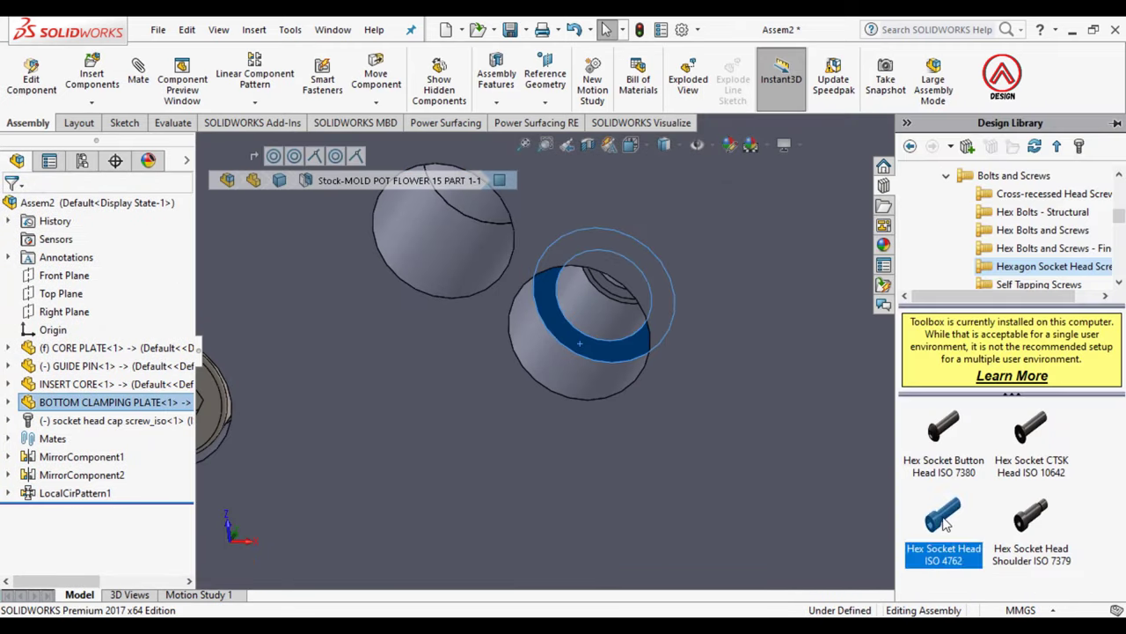
left_click_drag(946, 523, 607, 352)
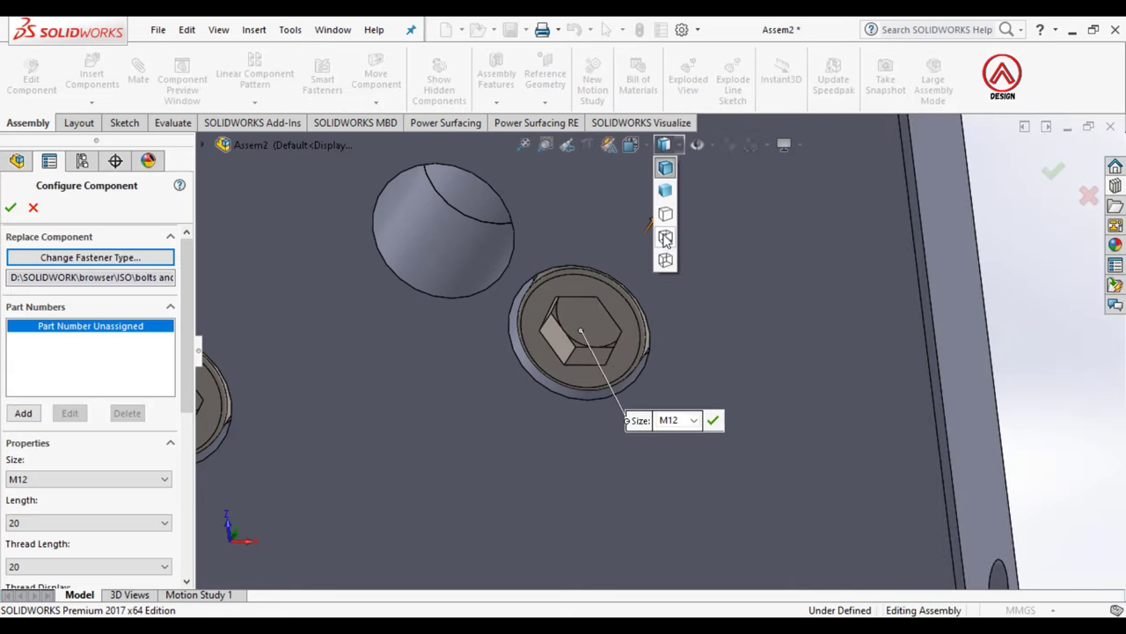
left_click(666, 238)
middle_click_drag(666, 239, 669, 249)
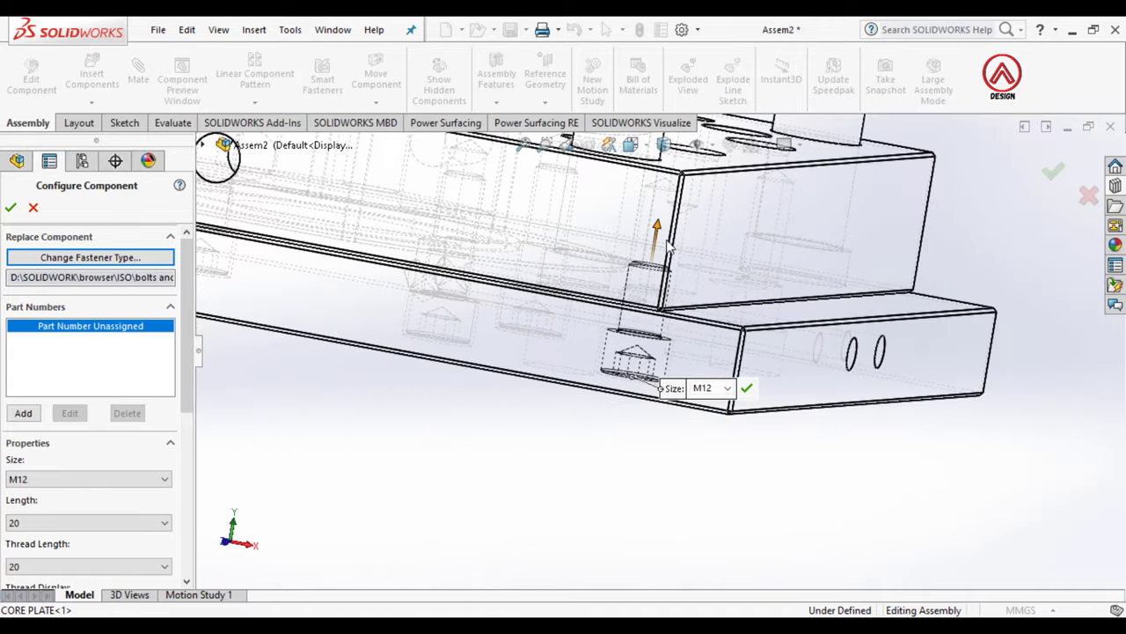
scroll(669, 249, "down", 2)
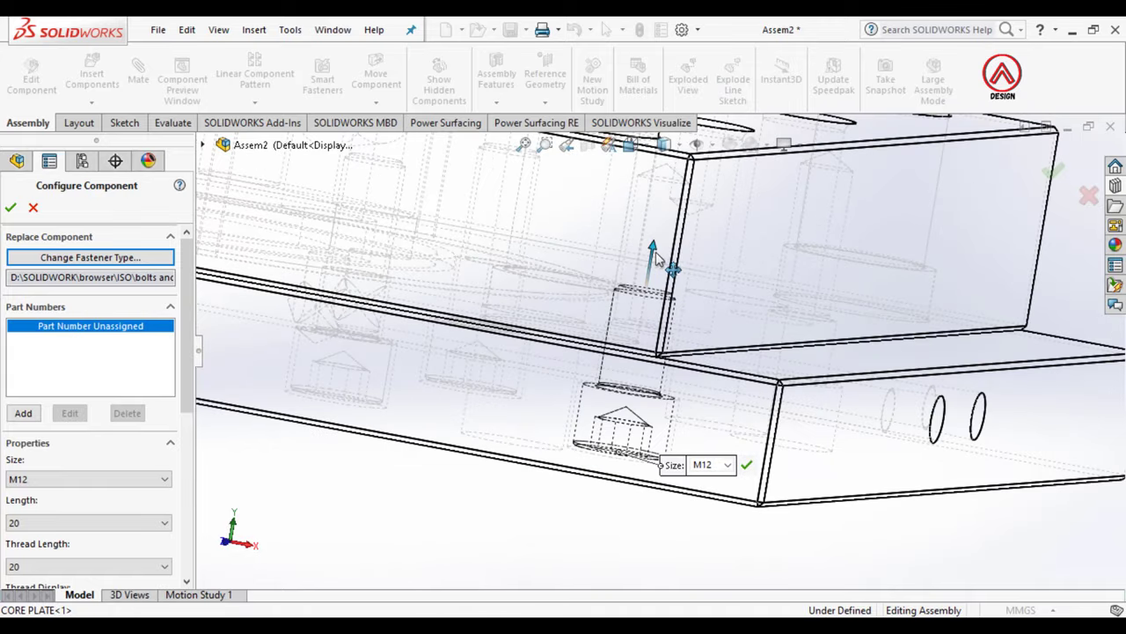
left_click_drag(656, 251, 665, 177)
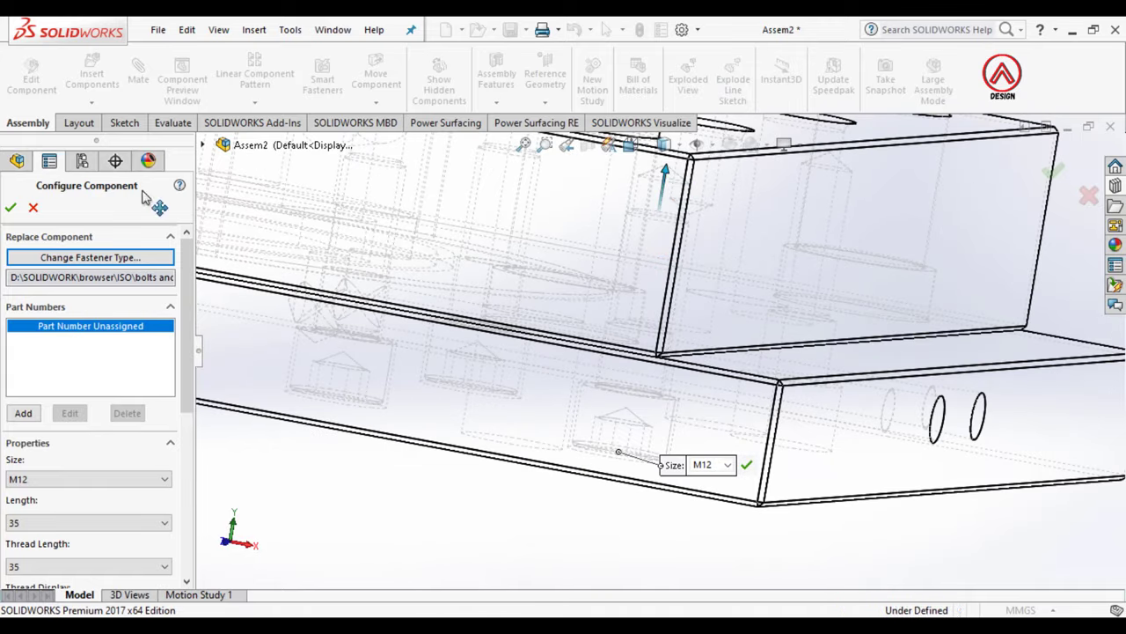
left_click(10, 208)
key("Escape")
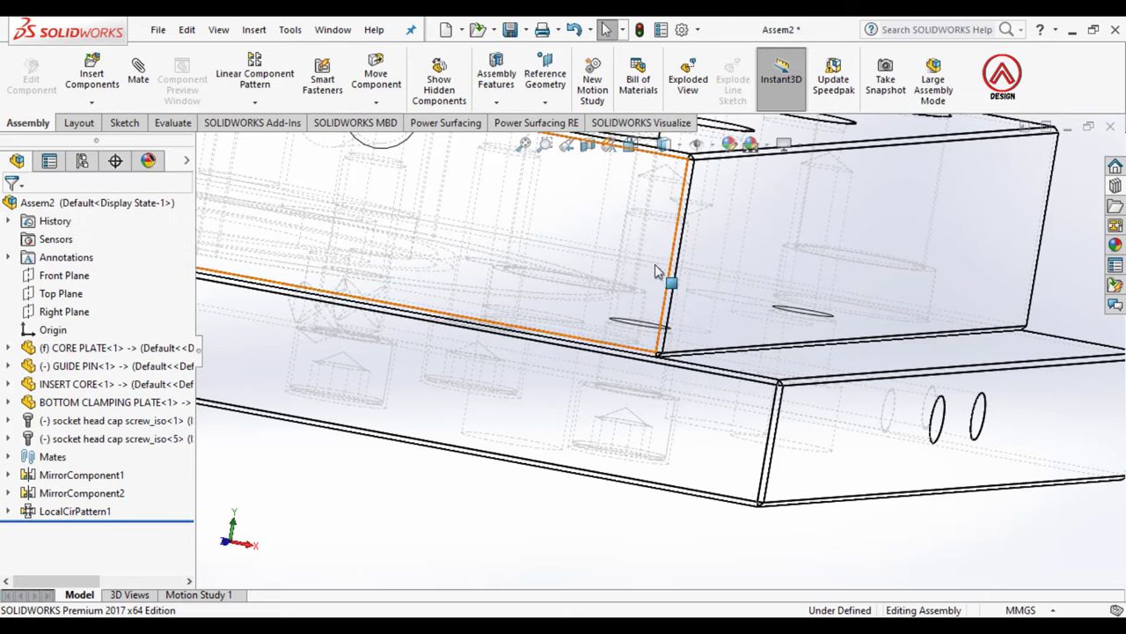
left_click(667, 168)
mouse_move(721, 440)
middle_mouse_down()
mouse_move(629, 469)
mouse_move(636, 447)
mouse_move(607, 264)
middle_mouse_up()
scroll(658, 414, "down", 4)
Step: Mirror screw_iso-5 about the Right Plane
key("f")
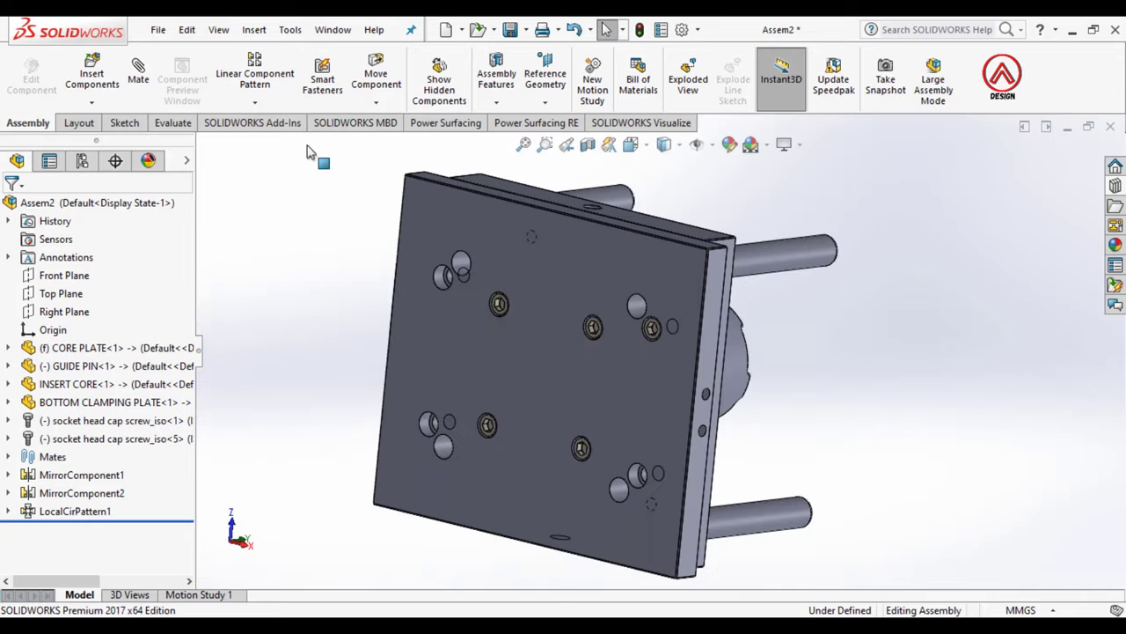
left_click(249, 104)
left_click(260, 242)
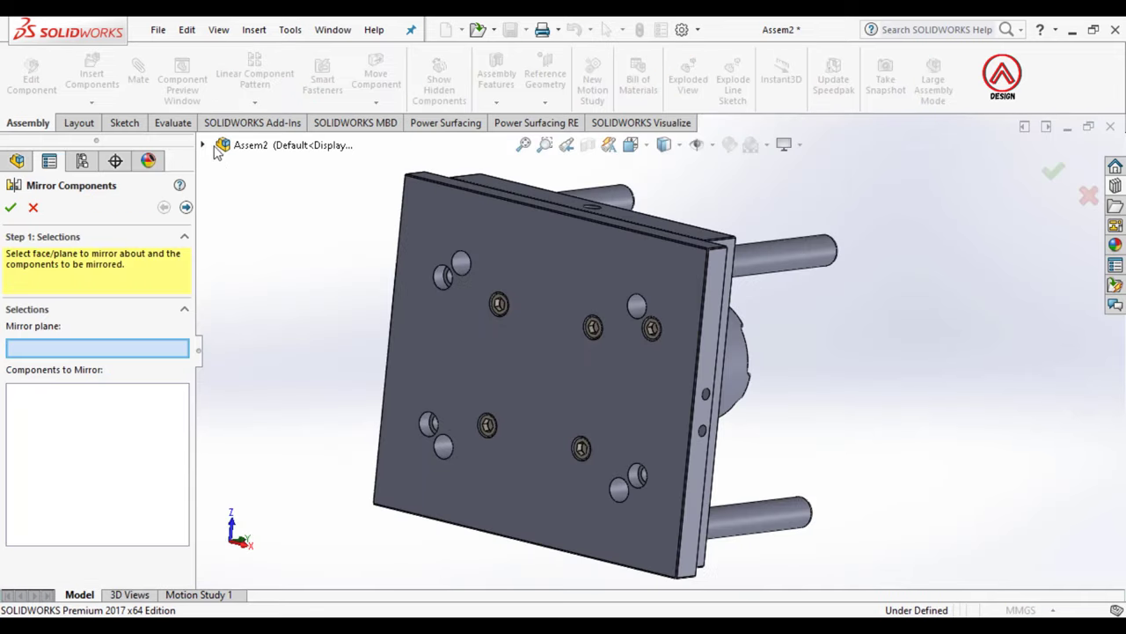
left_click(278, 255)
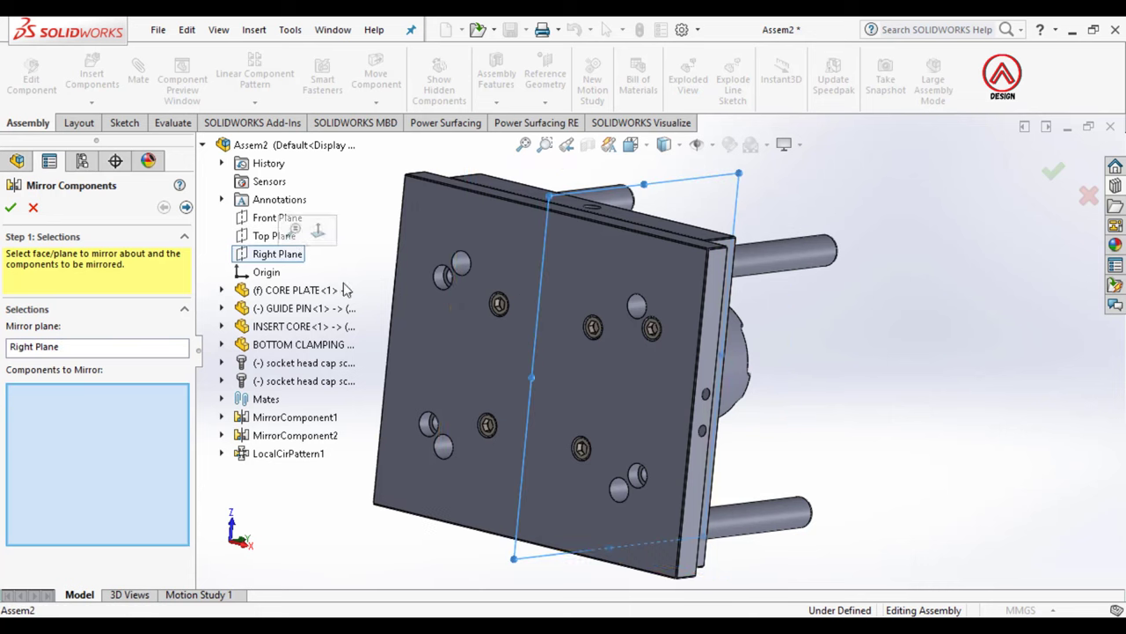
scroll(623, 327, "down", 2)
scroll(623, 328, "down", 2)
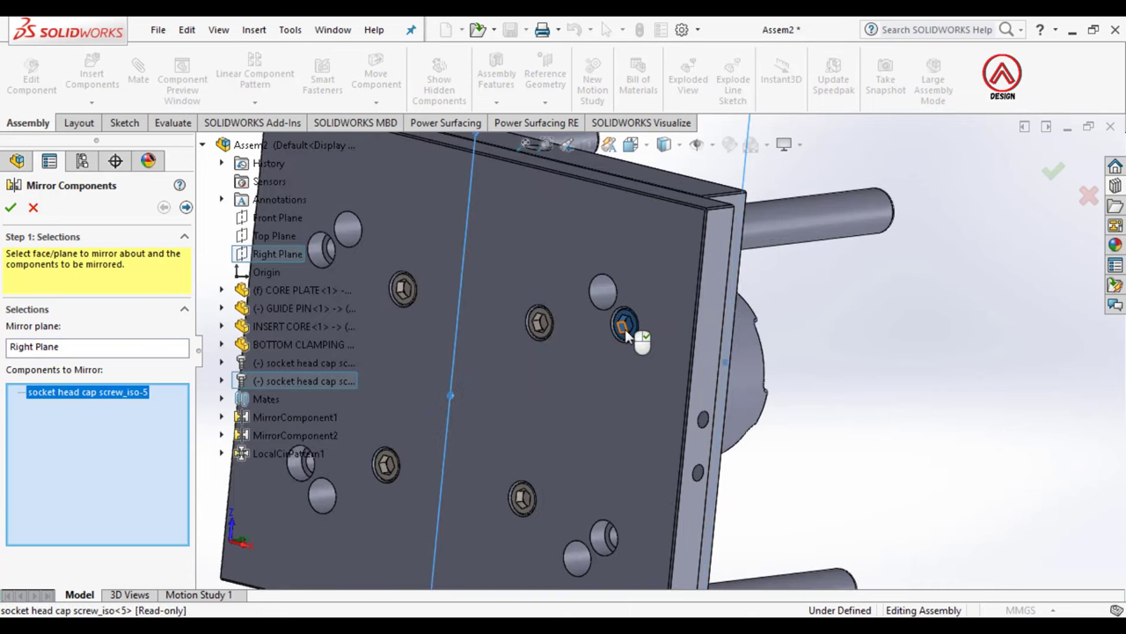
scroll(625, 327, "up", 3)
left_click(9, 207)
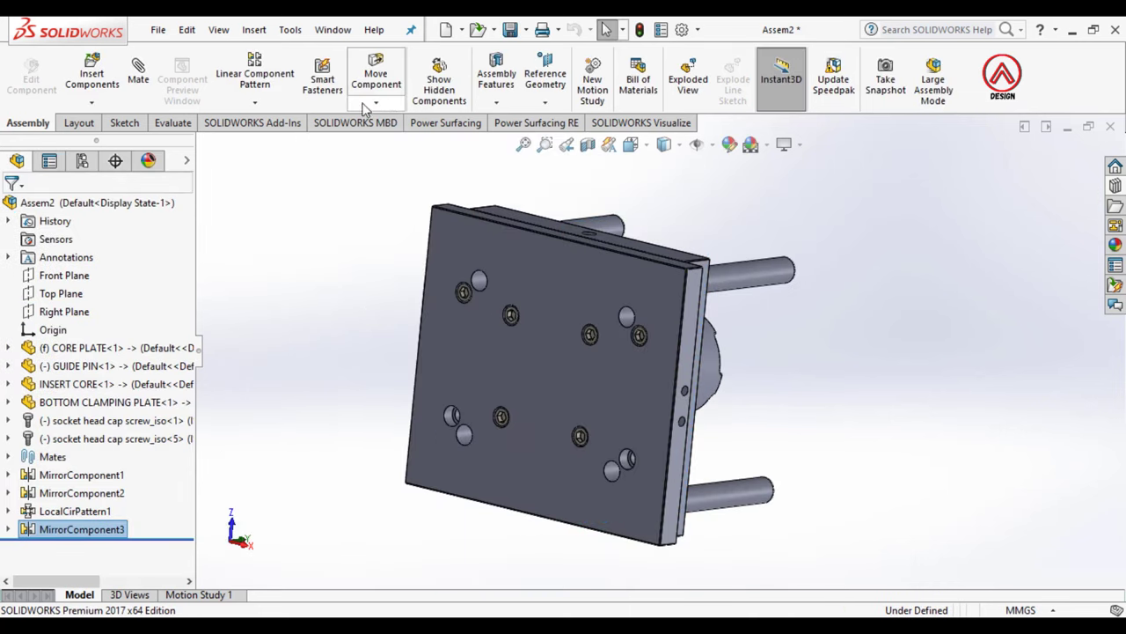
Step: Mirror screws 5 and 6 about the Front Plane
left_click(265, 105)
left_click(273, 241)
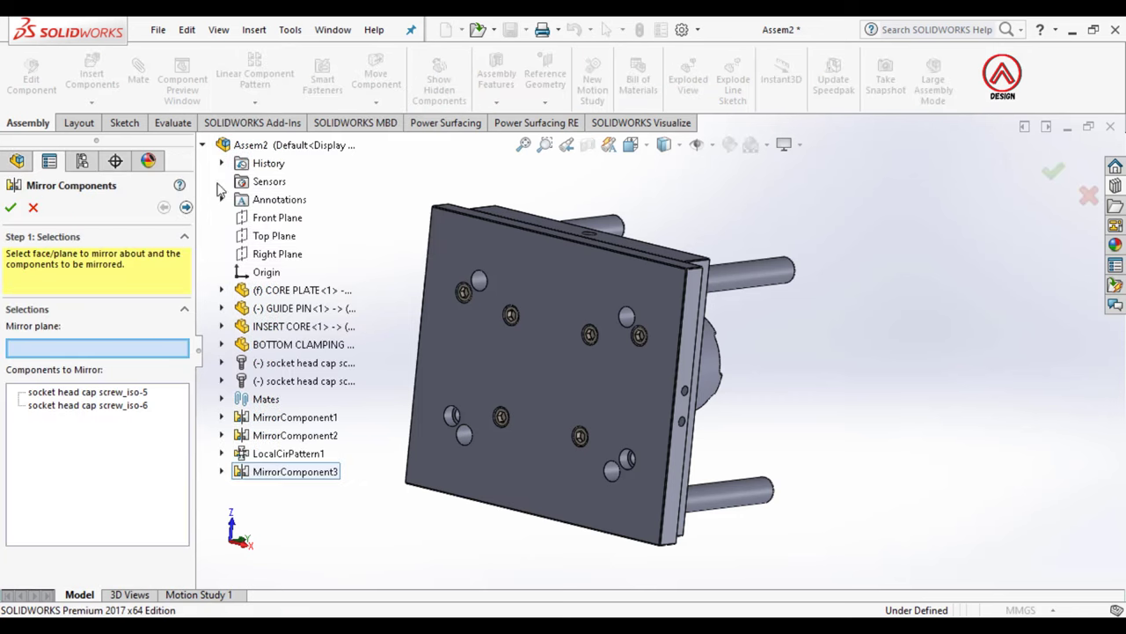
left_click(259, 222)
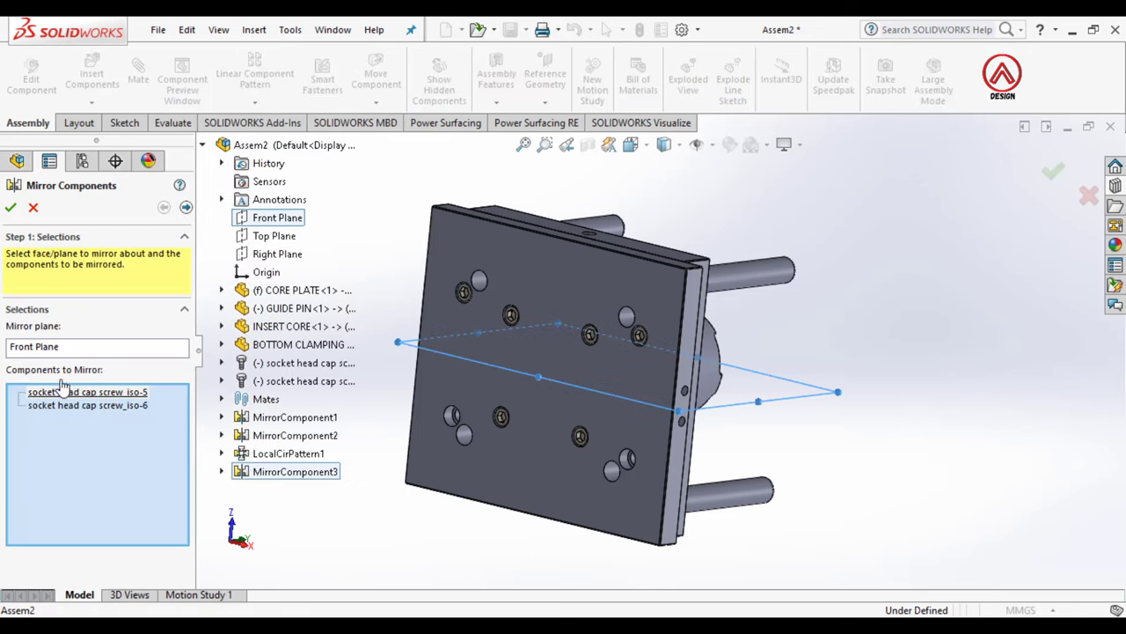
left_click(12, 208)
mouse_move(563, 369)
middle_mouse_down()
mouse_move(644, 361)
mouse_move(722, 427)
middle_mouse_up()
left_click(88, 79)
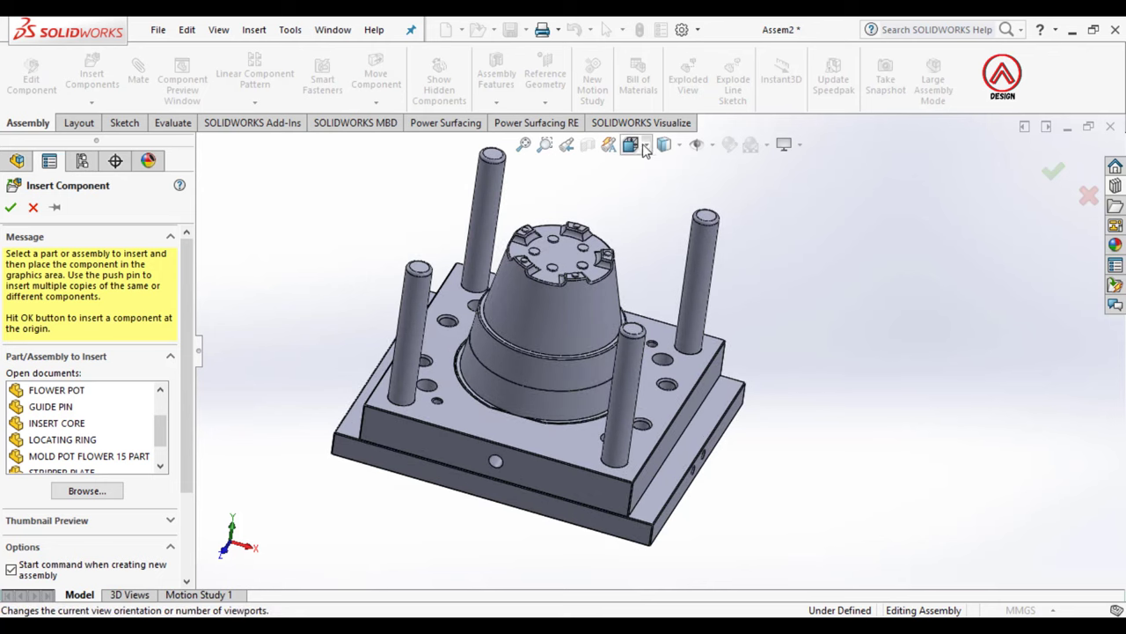
Step: Switch to Isometric view and place the STRIPPER PLATE beside the mold
left_click(630, 144)
left_click(725, 191)
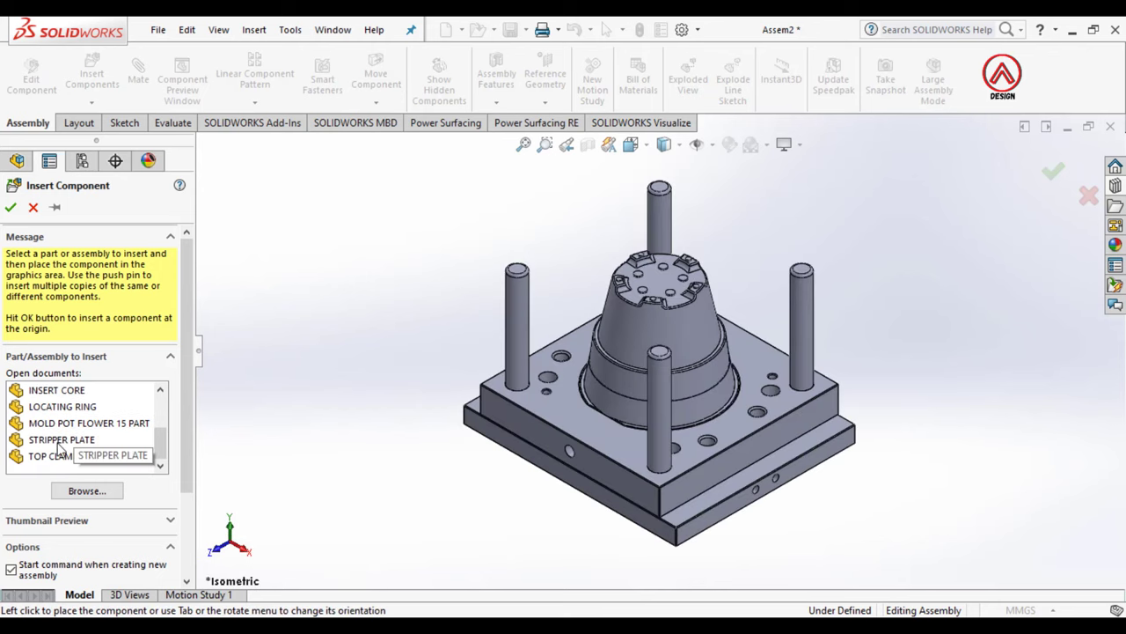
left_click(59, 443)
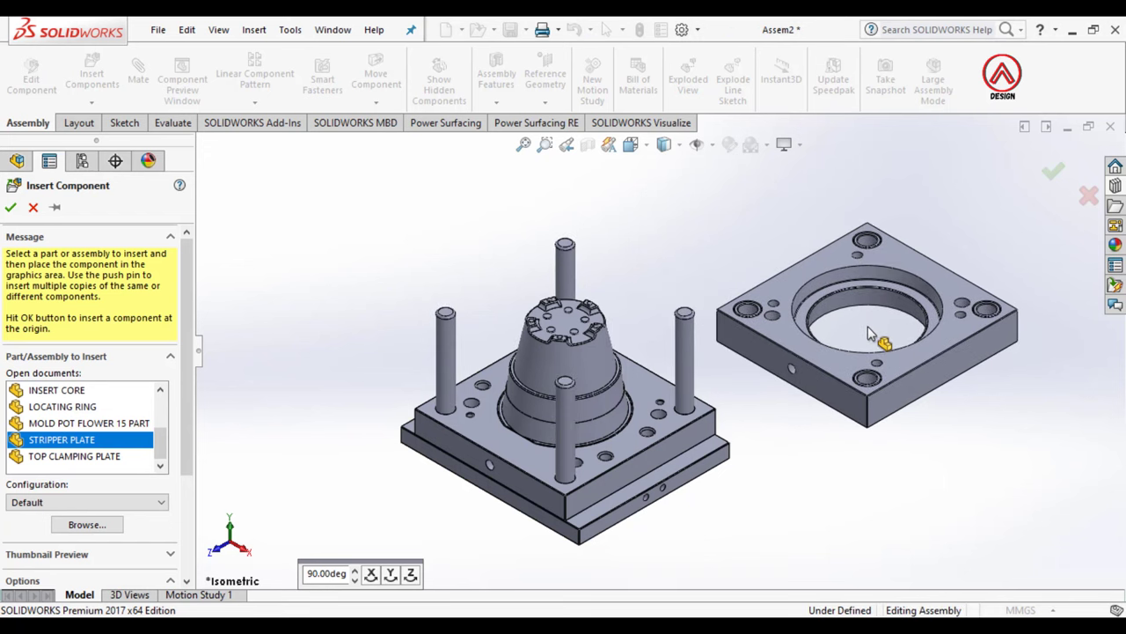
left_click(868, 332)
mouse_move(822, 414)
middle_mouse_down()
mouse_move(698, 284)
mouse_move(731, 390)
middle_mouse_up()
scroll(660, 468, "down", 5)
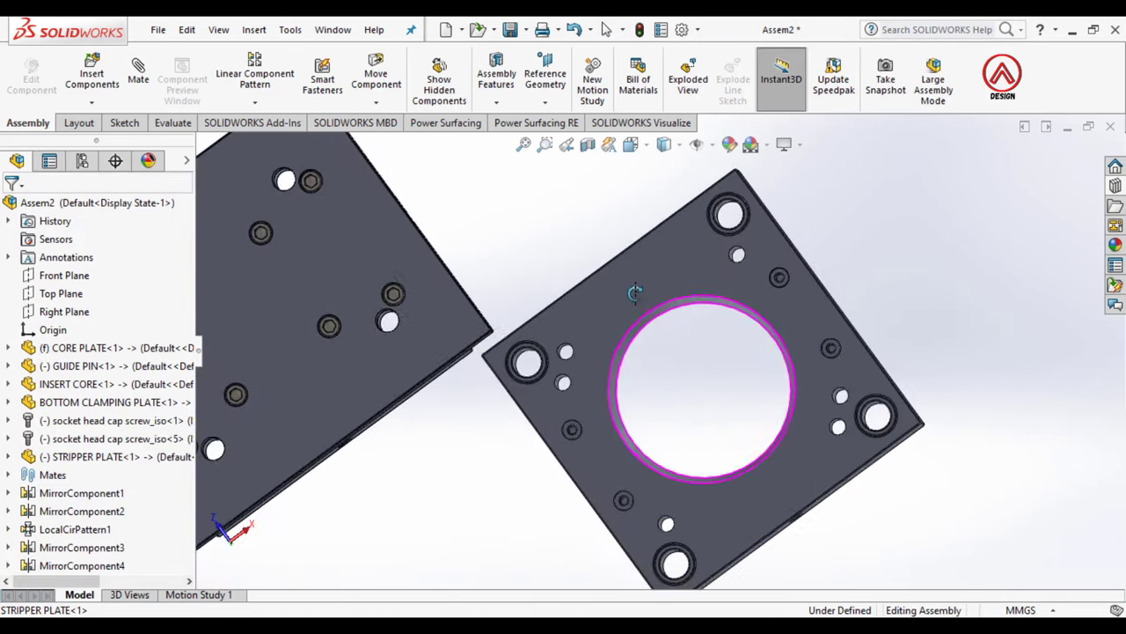
left_click(93, 79)
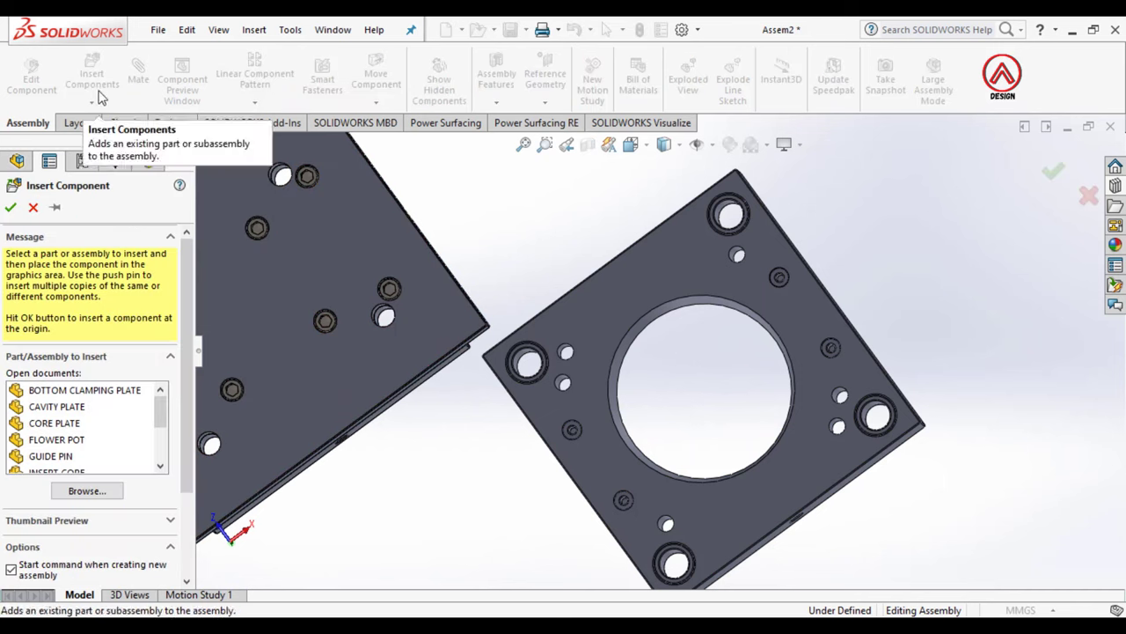
Step: Load PN-16 from the KOMPONEN MOLD folder into the stripper plate's central opening
left_click(104, 491)
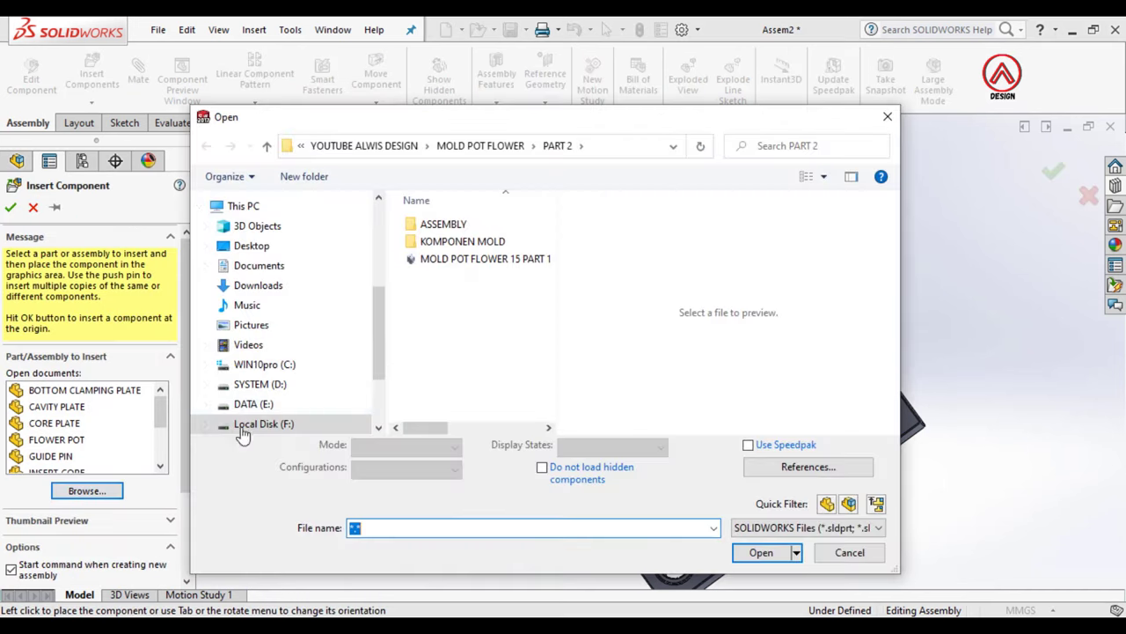
double_click(446, 249)
left_click(431, 293)
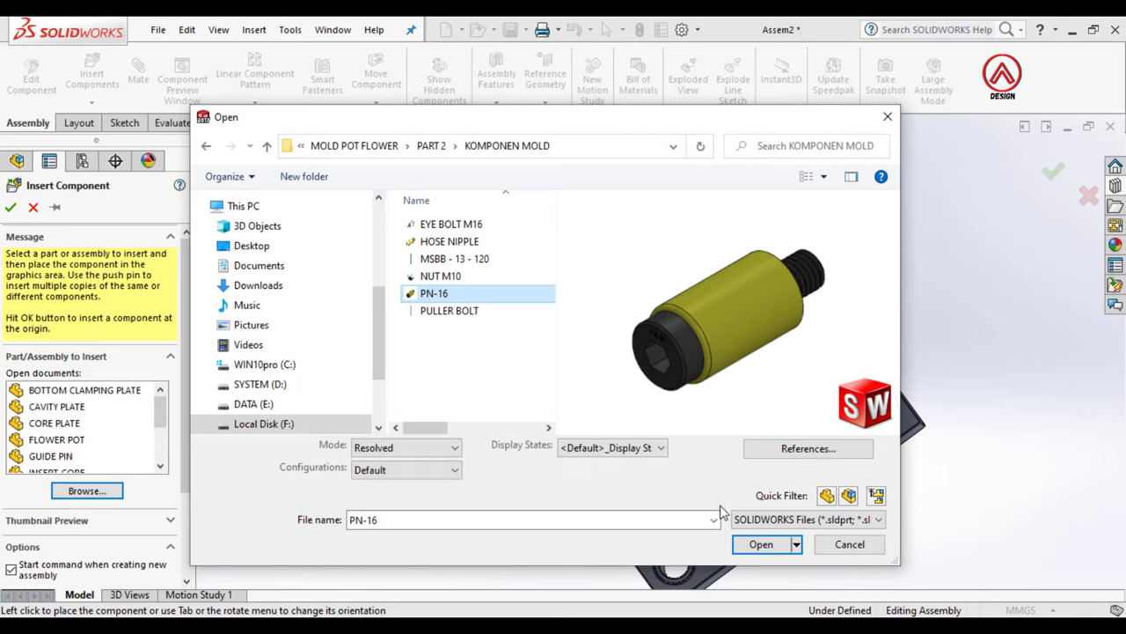
left_click(757, 545)
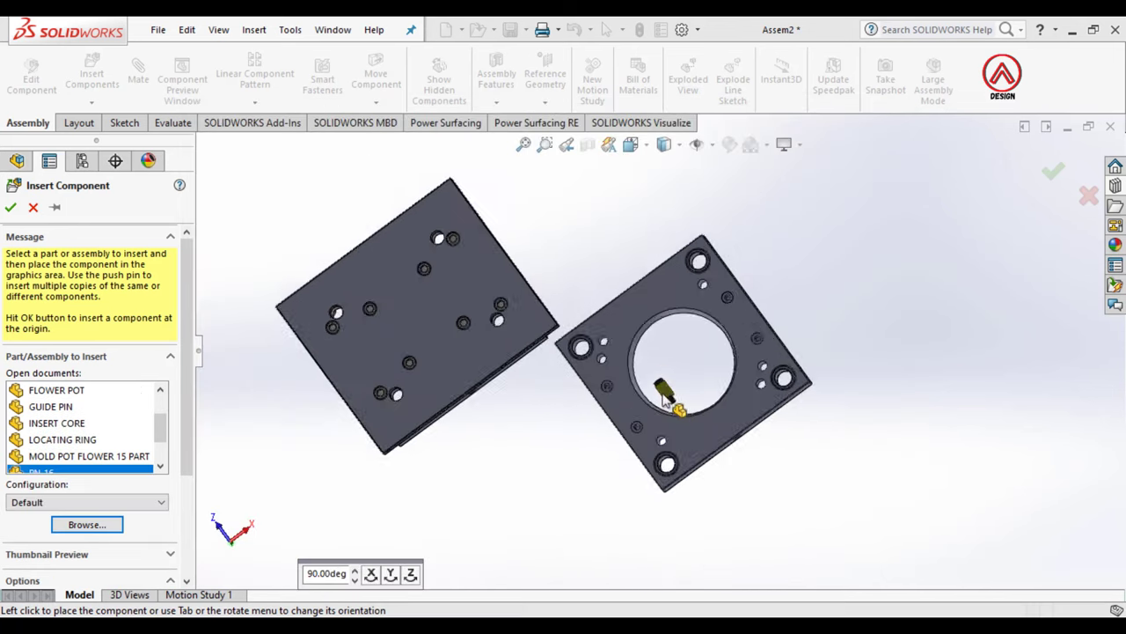
scroll(639, 314, "down", 2)
scroll(661, 352, "down", 2)
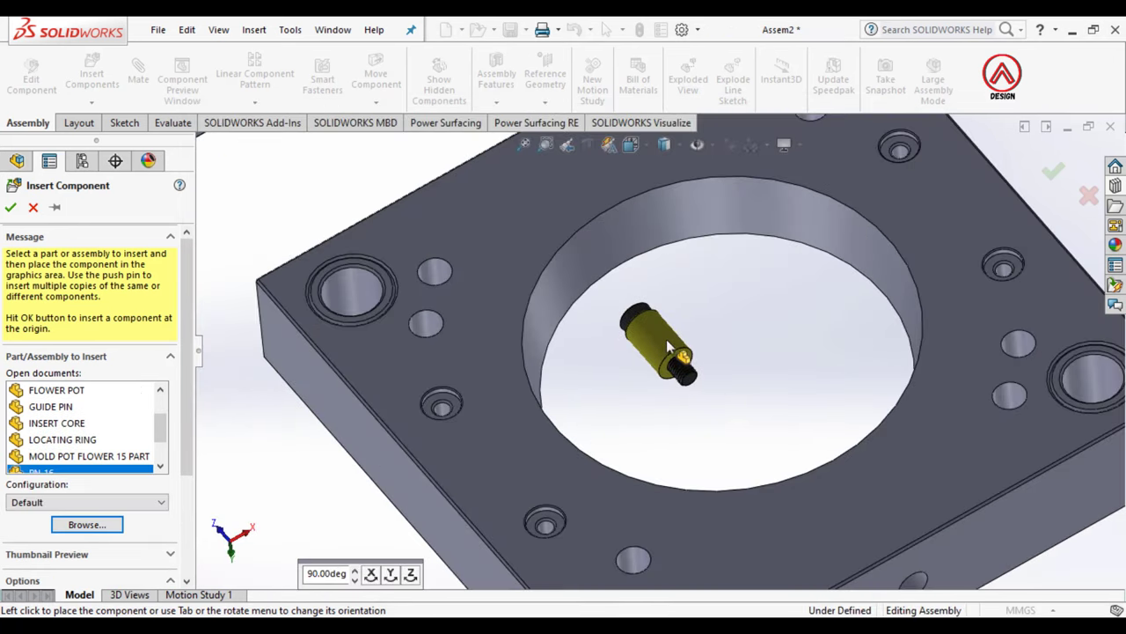
left_click(666, 339)
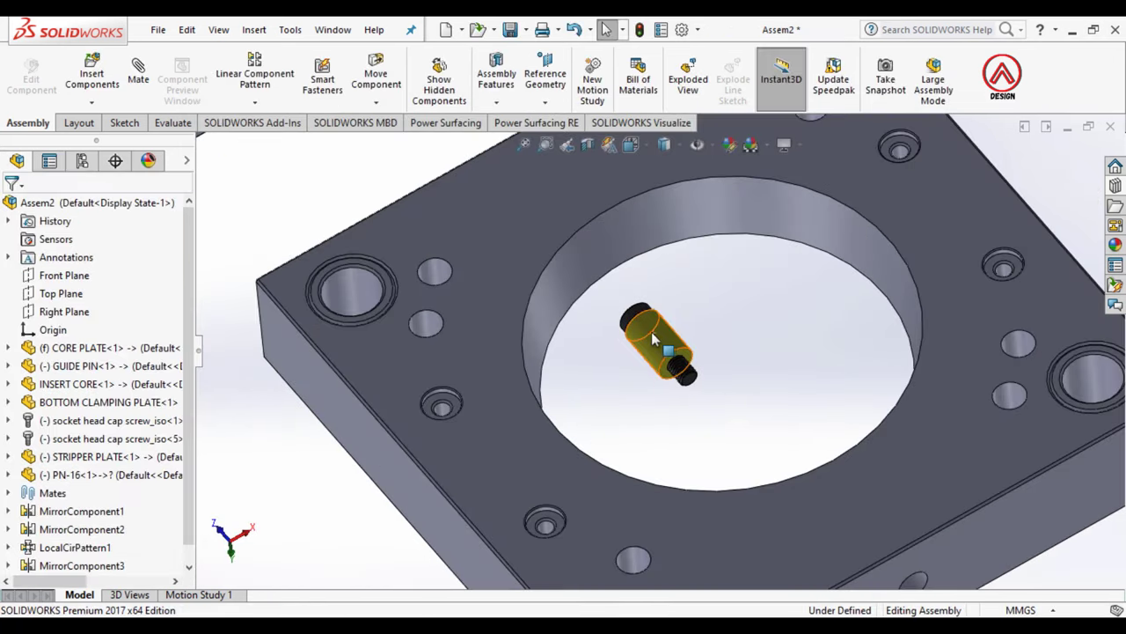
left_click(689, 431)
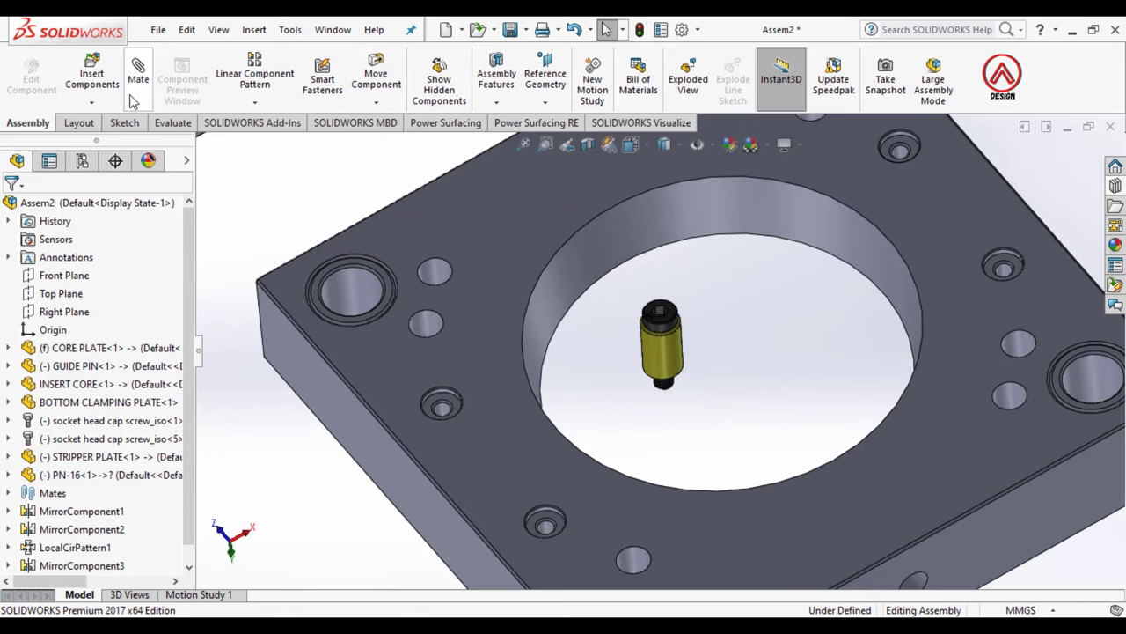
Step: Make the PN-16 screw concentric with a stripper plate hole
left_click(644, 350)
scroll(466, 402, "down", 3)
scroll(479, 387, "down", 2)
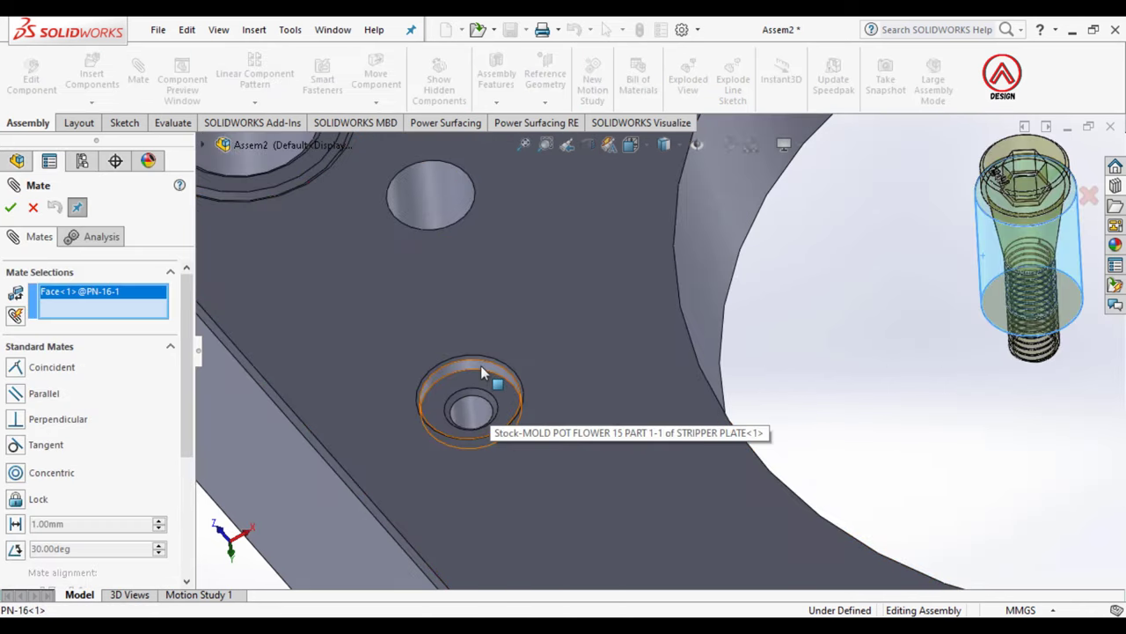
left_click(481, 365)
scroll(604, 429, "up", 3)
scroll(554, 429, "up", 2)
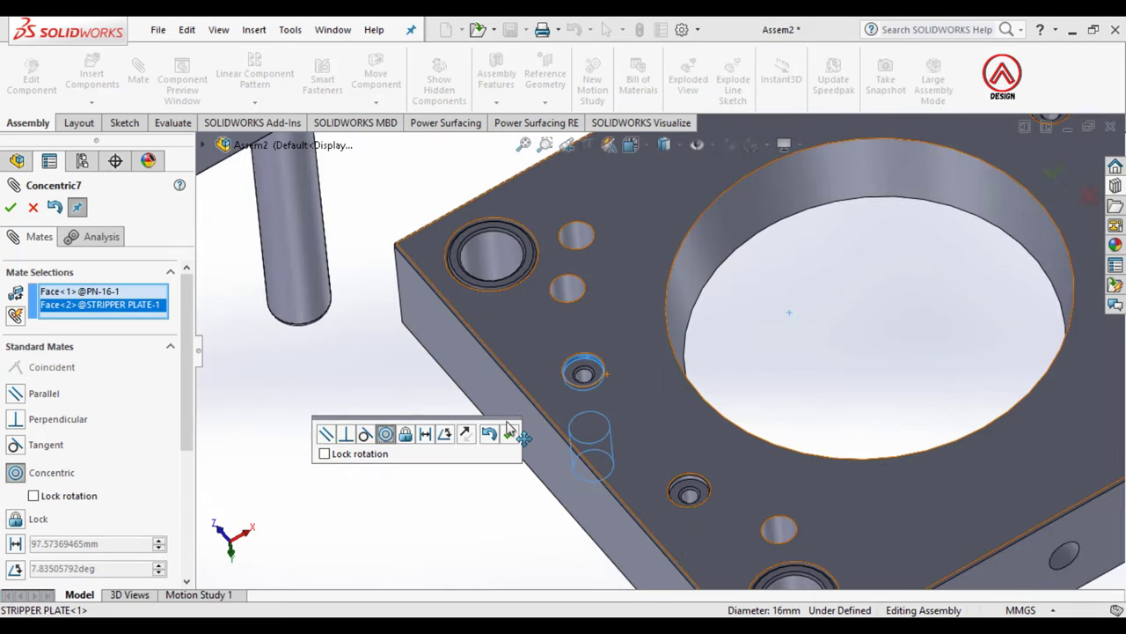
left_click(511, 433)
Step: Add a Coincident mate between the screw's shoulder and the plate's counterbore face
scroll(581, 423, "up", 3)
scroll(552, 407, "down", 1)
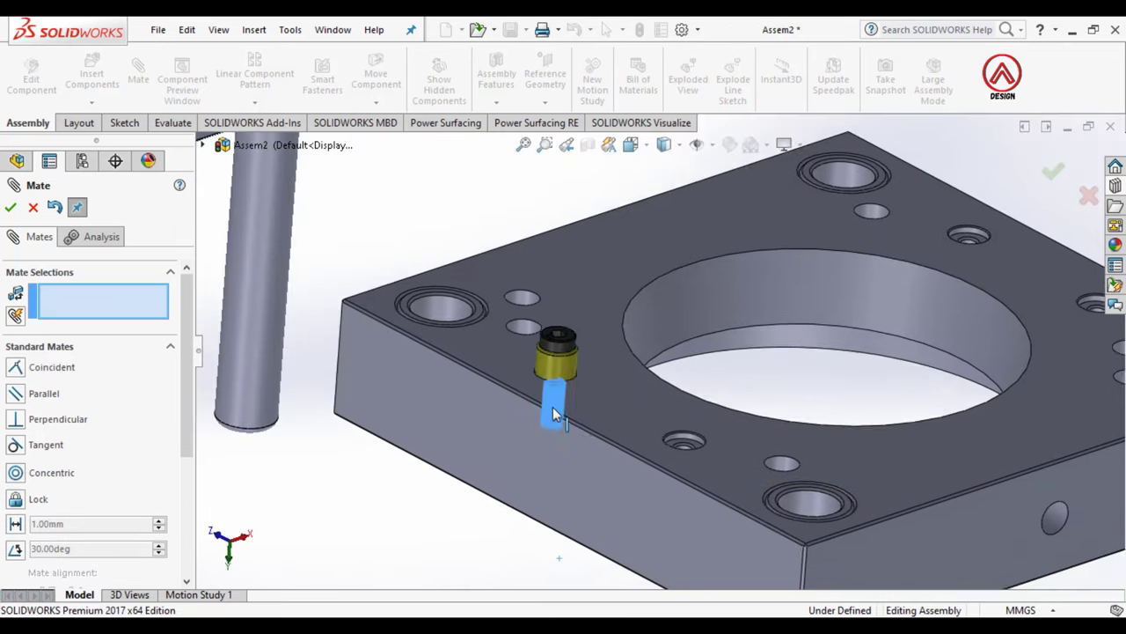
mouse_move(552, 407)
middle_mouse_down()
mouse_move(541, 261)
mouse_move(554, 285)
mouse_move(684, 352)
middle_mouse_up()
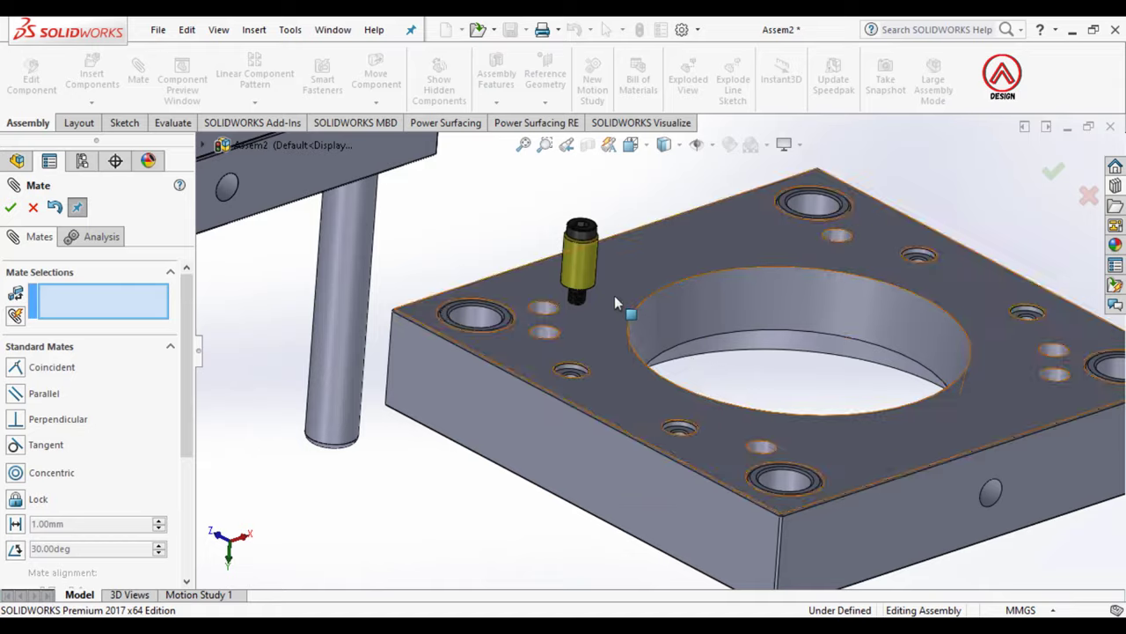
scroll(615, 300, "down", 4)
middle_click_drag(437, 244, 173, 97)
scroll(516, 251, "up", 3)
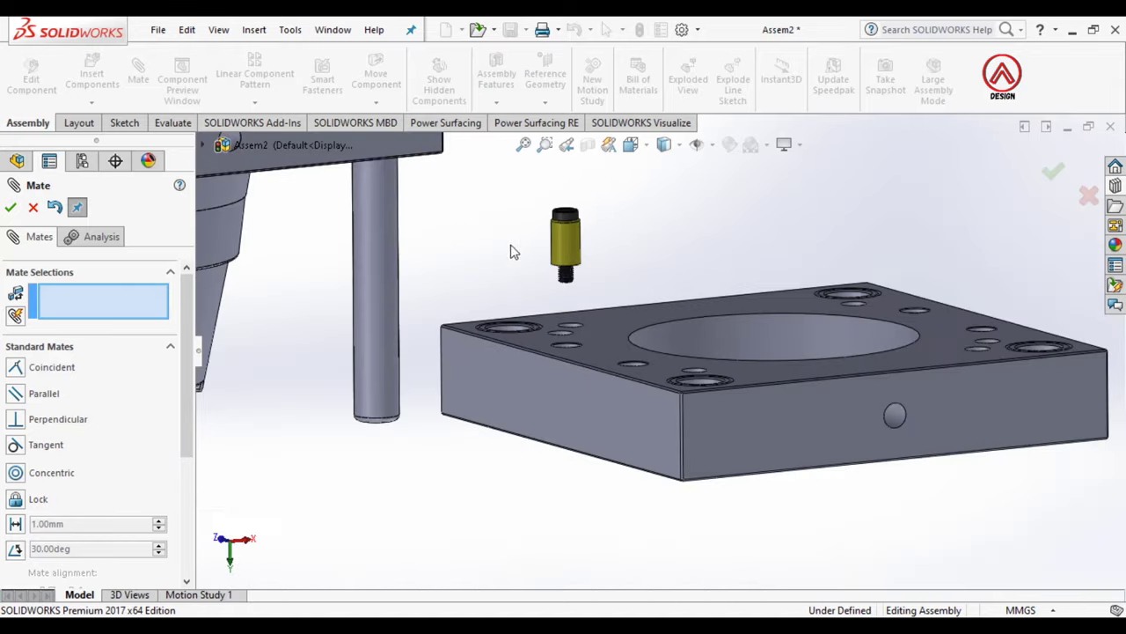
scroll(585, 264, "down", 3)
scroll(589, 184, "down", 2)
scroll(570, 306, "down", 3)
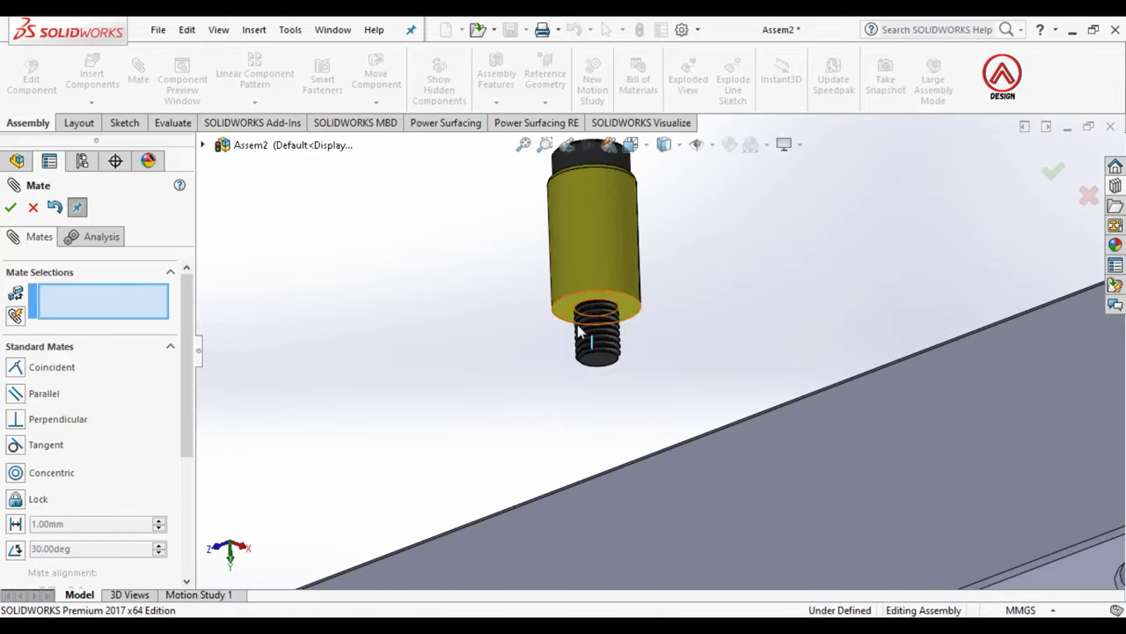
scroll(581, 331, "up", 3)
scroll(622, 344, "down", 4)
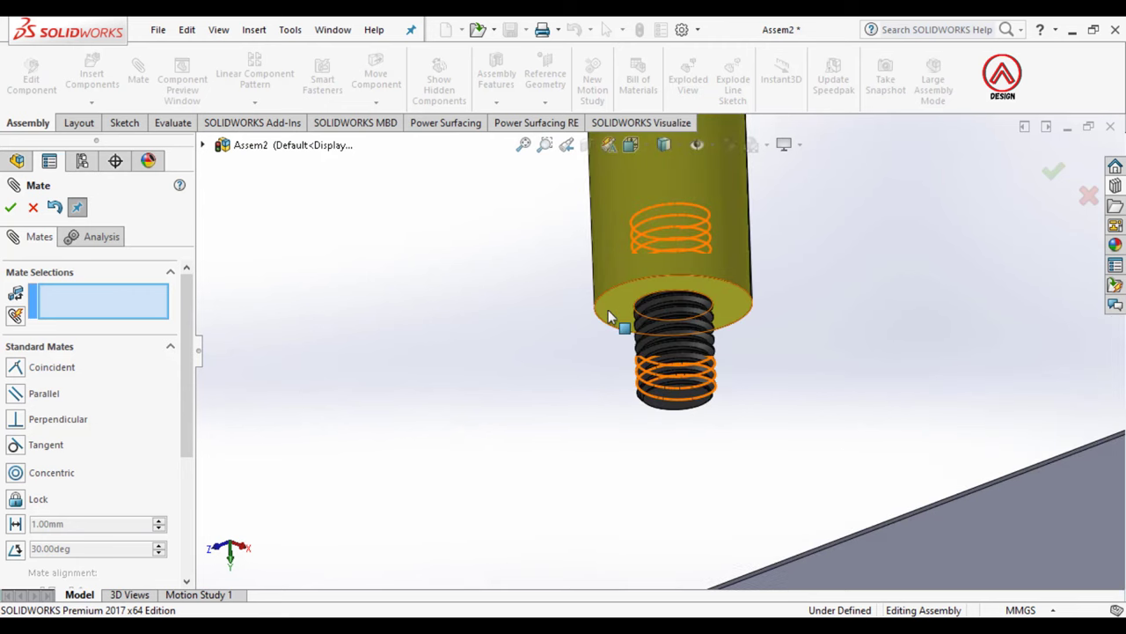
left_click(622, 312)
scroll(622, 317, "up", 5)
scroll(656, 458, "down", 4)
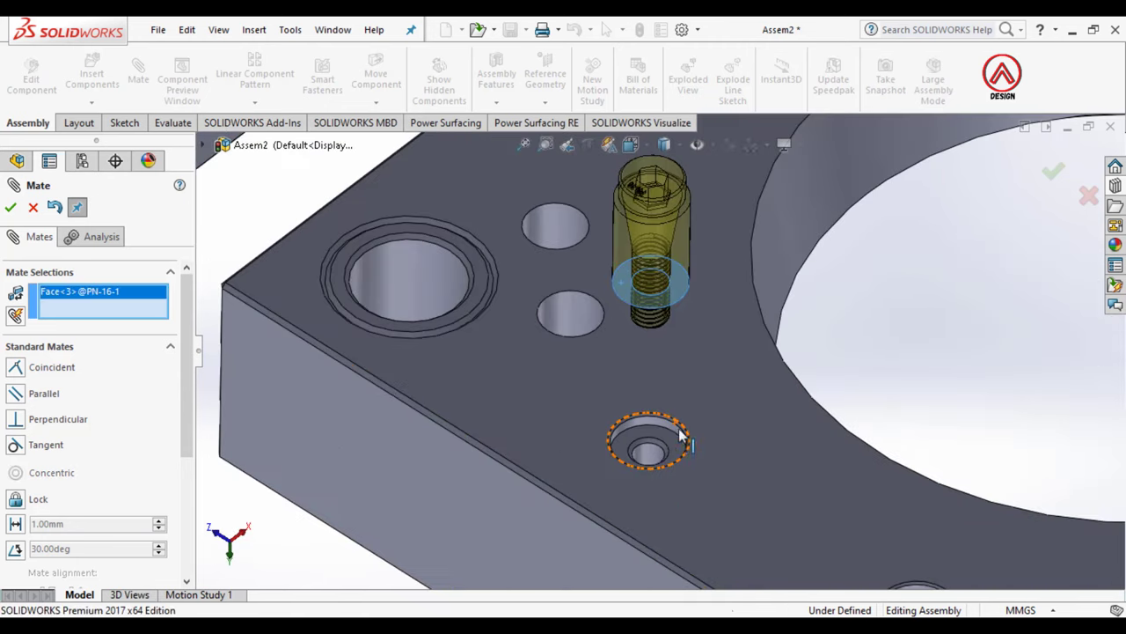
left_click(649, 449)
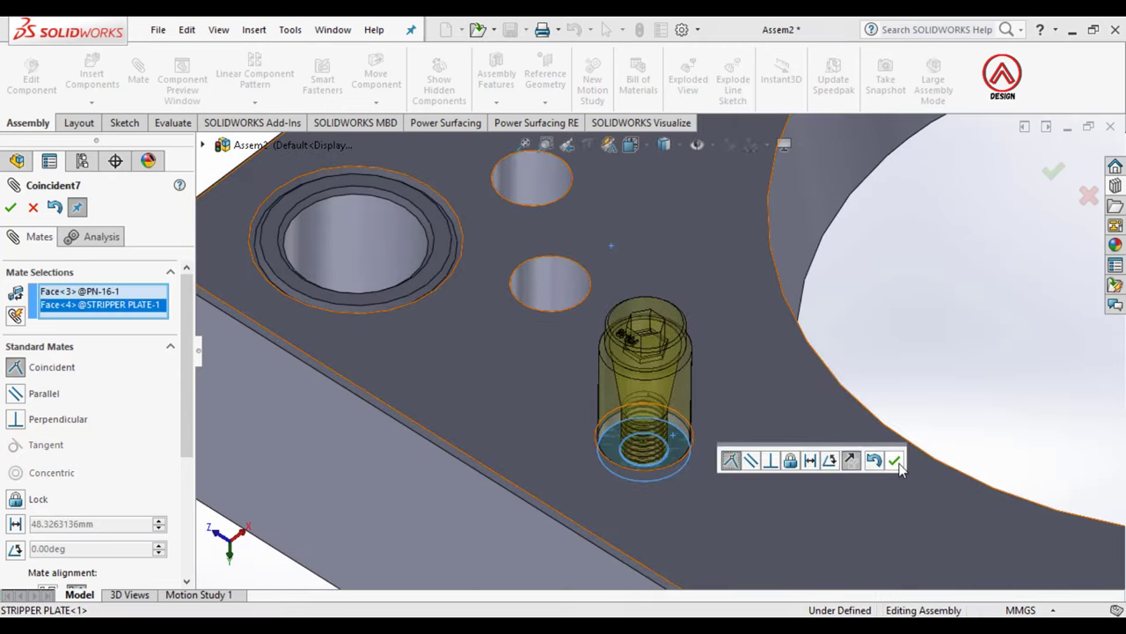
left_click(896, 460)
Step: Recenter the view on the plate and close the Mate PropertyManager
scroll(835, 424, "up", 5)
scroll(712, 334, "down", 1)
scroll(698, 315, "up", 1)
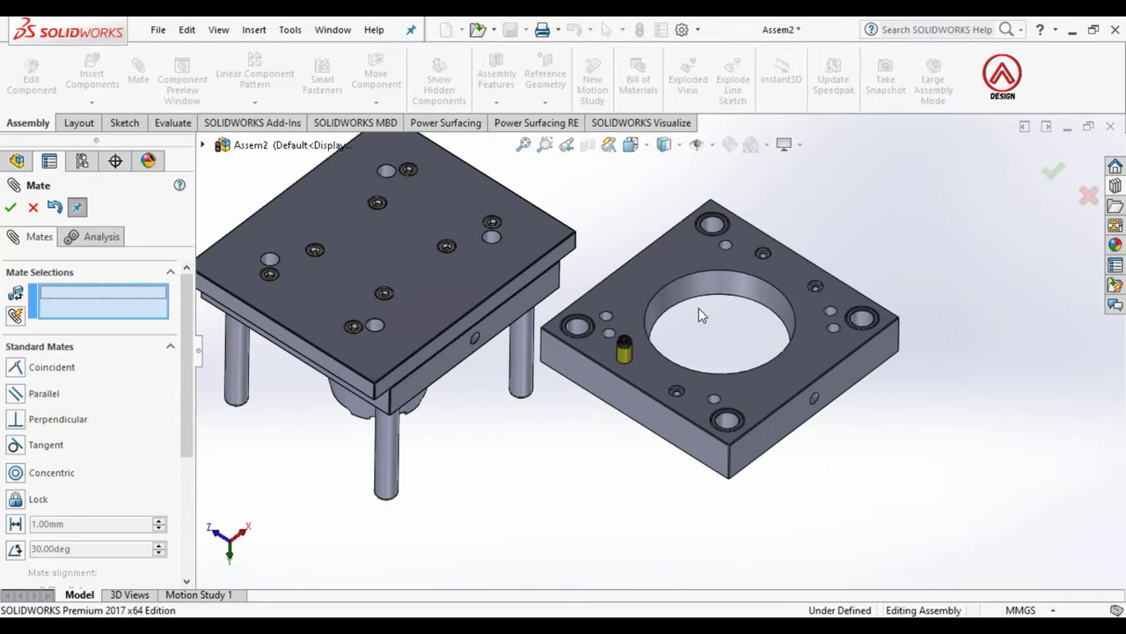
scroll(698, 315, "down", 2)
scroll(644, 381, "down", 2)
scroll(640, 379, "down", 2)
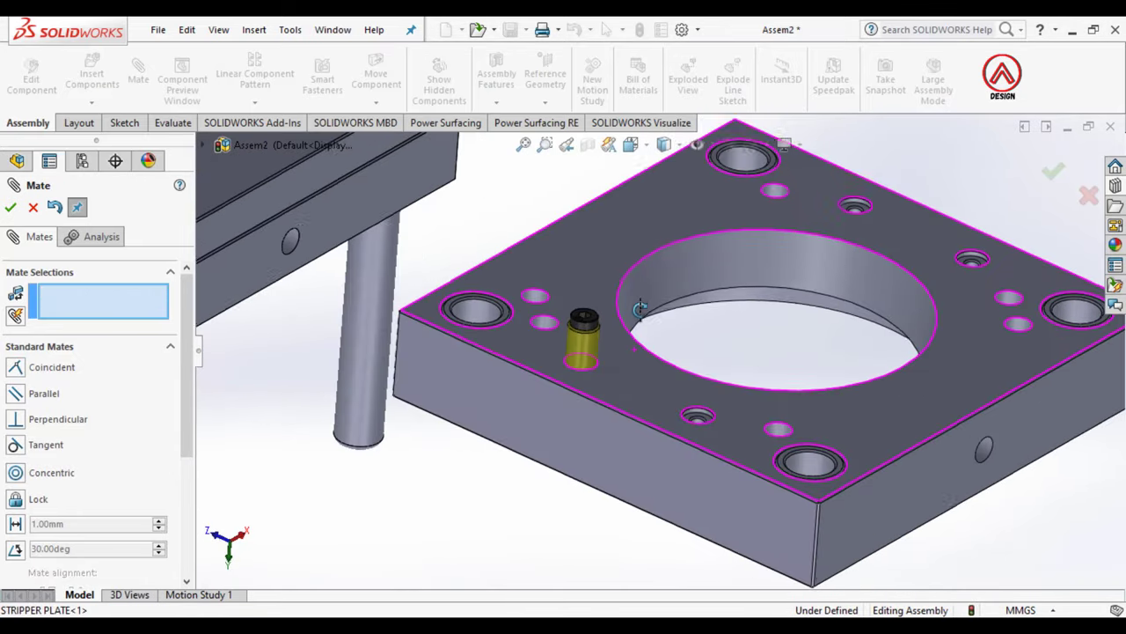
middle_click_drag(596, 341, 675, 343, "ctrl")
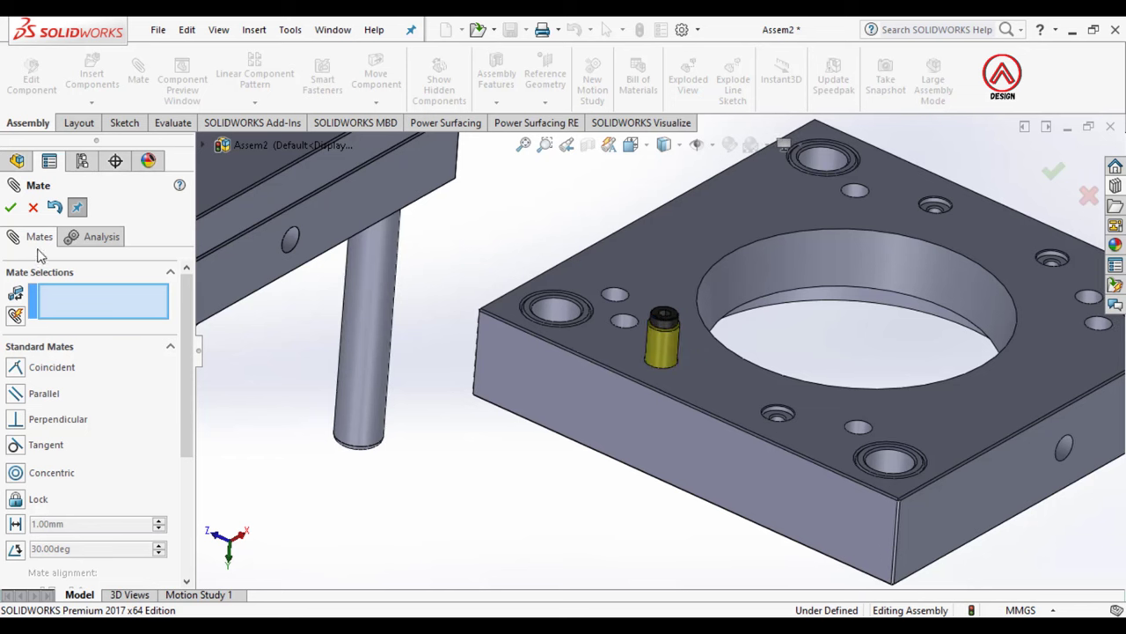
left_click(11, 208)
scroll(590, 330, "up", 3)
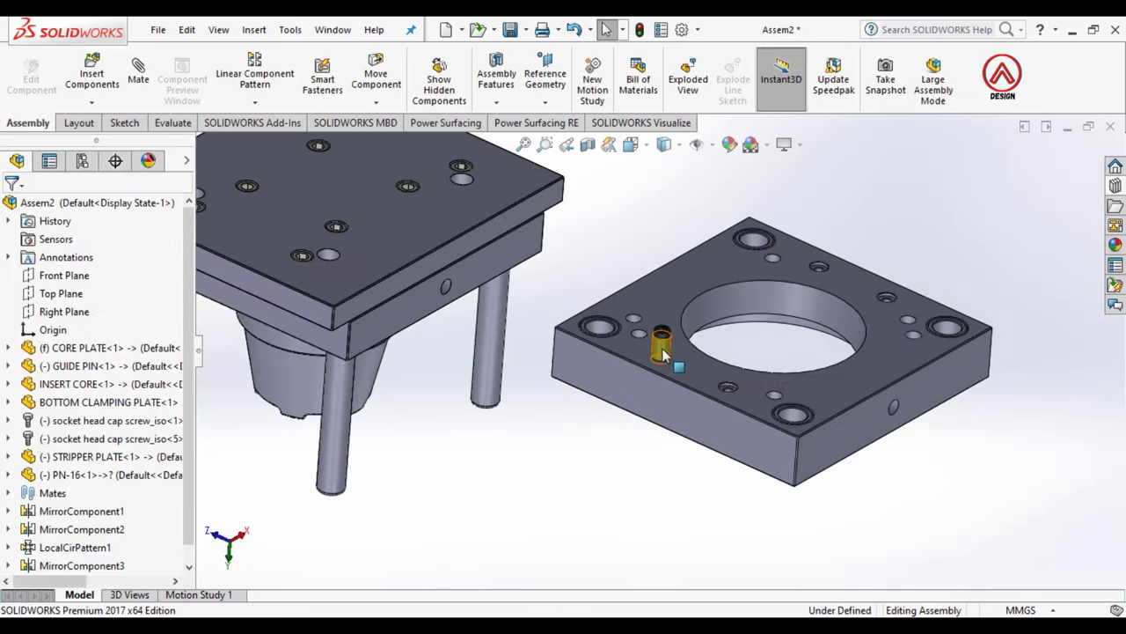
Step: Mate the first stripper plate guide hole concentric with a guide pin
scroll(664, 354, "up", 3)
mouse_move(642, 259)
middle_mouse_down()
mouse_move(596, 472)
mouse_move(555, 463)
mouse_move(610, 470)
mouse_move(659, 548)
mouse_move(693, 310)
mouse_move(706, 493)
mouse_move(711, 304)
mouse_move(656, 403)
mouse_move(640, 202)
mouse_move(638, 345)
middle_mouse_up()
scroll(662, 347, "up", 2)
left_click(138, 78)
scroll(659, 528, "down", 2)
scroll(638, 345, "down", 3)
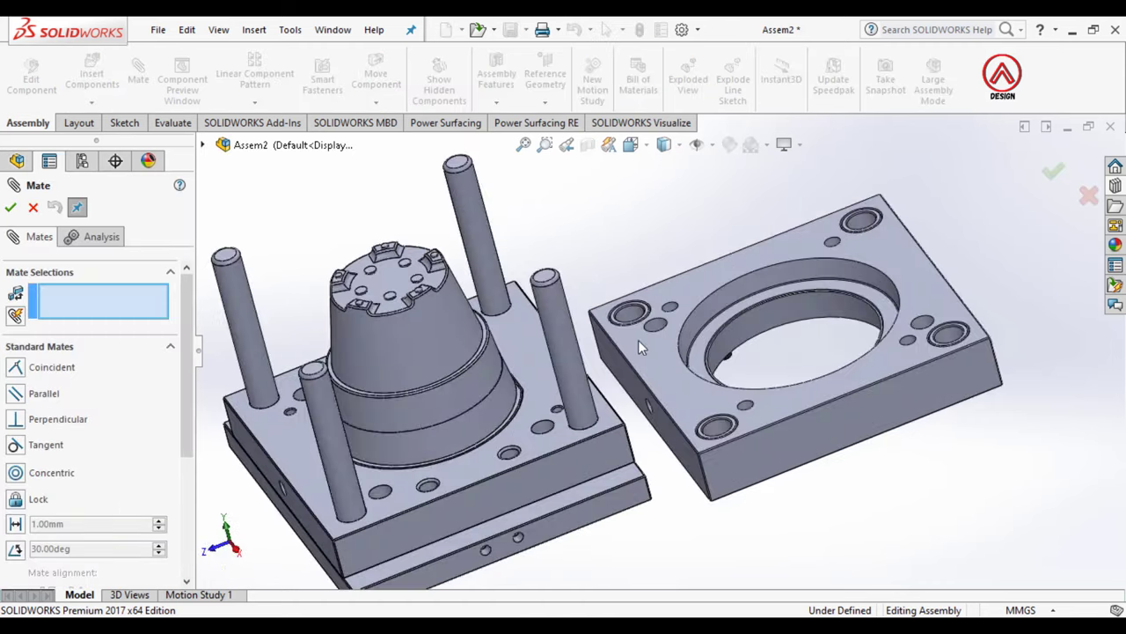
left_click(628, 315)
left_click(245, 320)
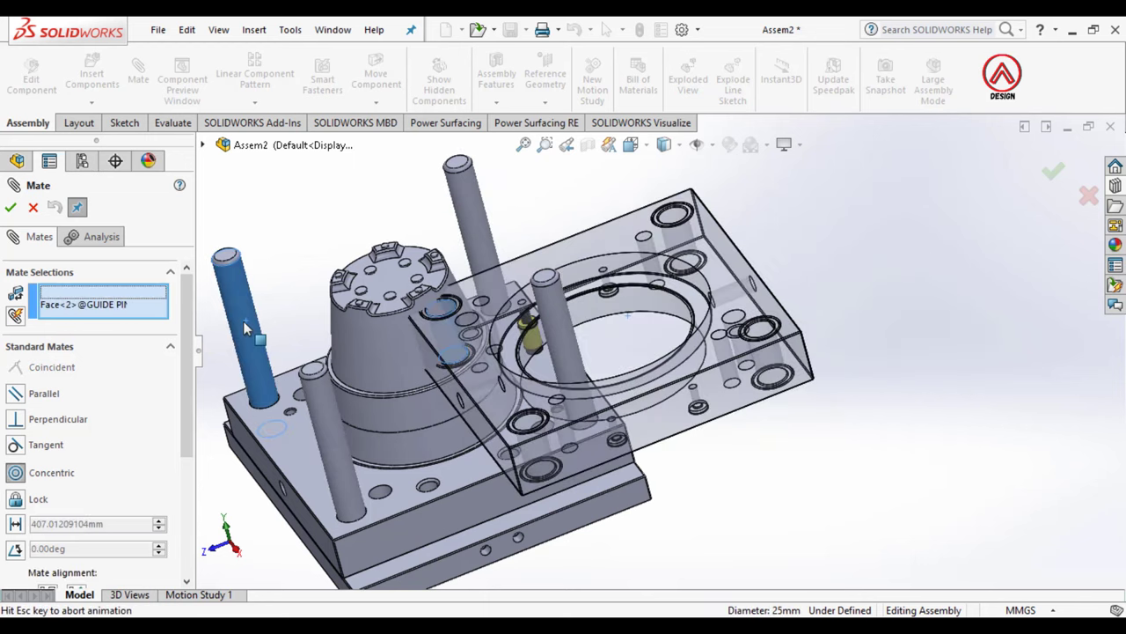
left_click(224, 285)
Step: Slide the plate up the pins and mate a second hole concentric with its pin
scroll(516, 366, "down", 3)
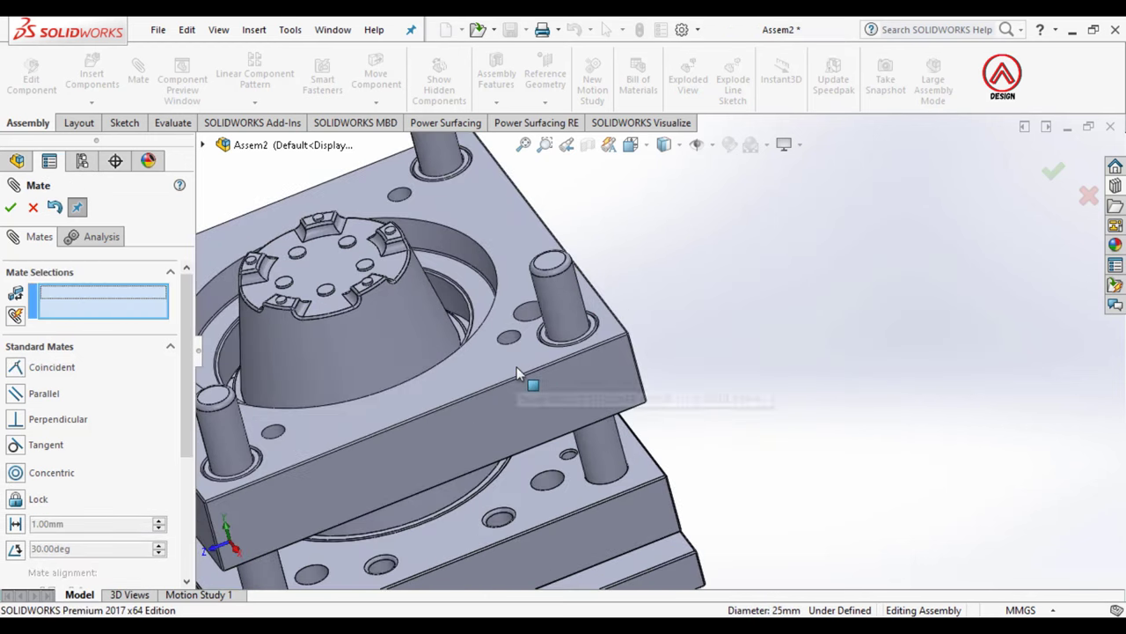
scroll(529, 330, "down", 2)
left_click_drag(529, 331, 626, 224)
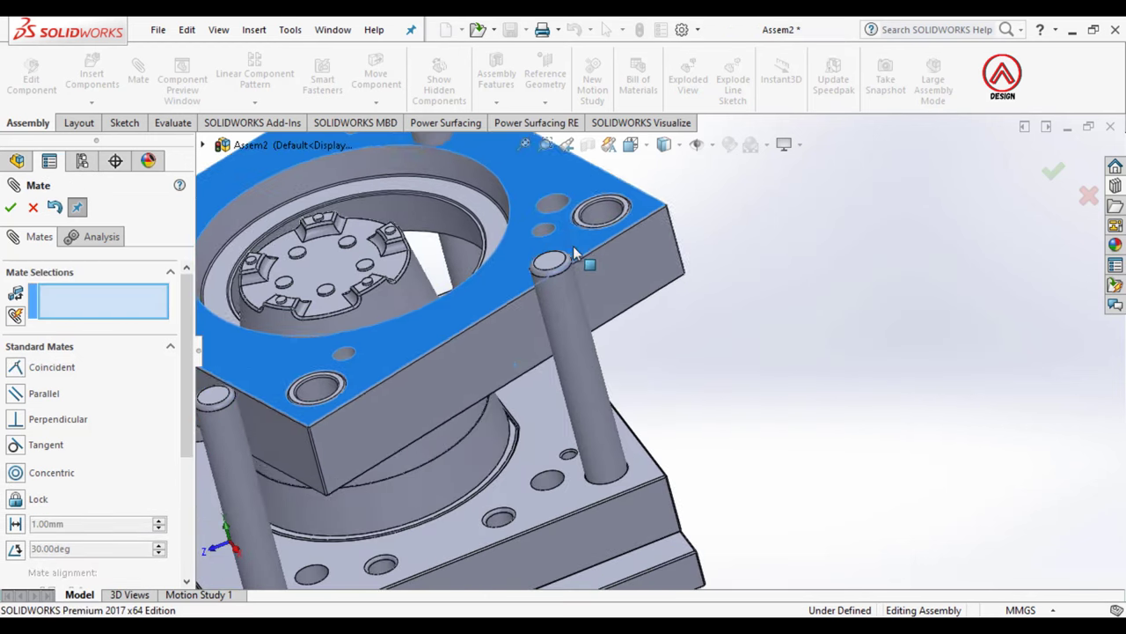
left_click(610, 218)
left_click(567, 345)
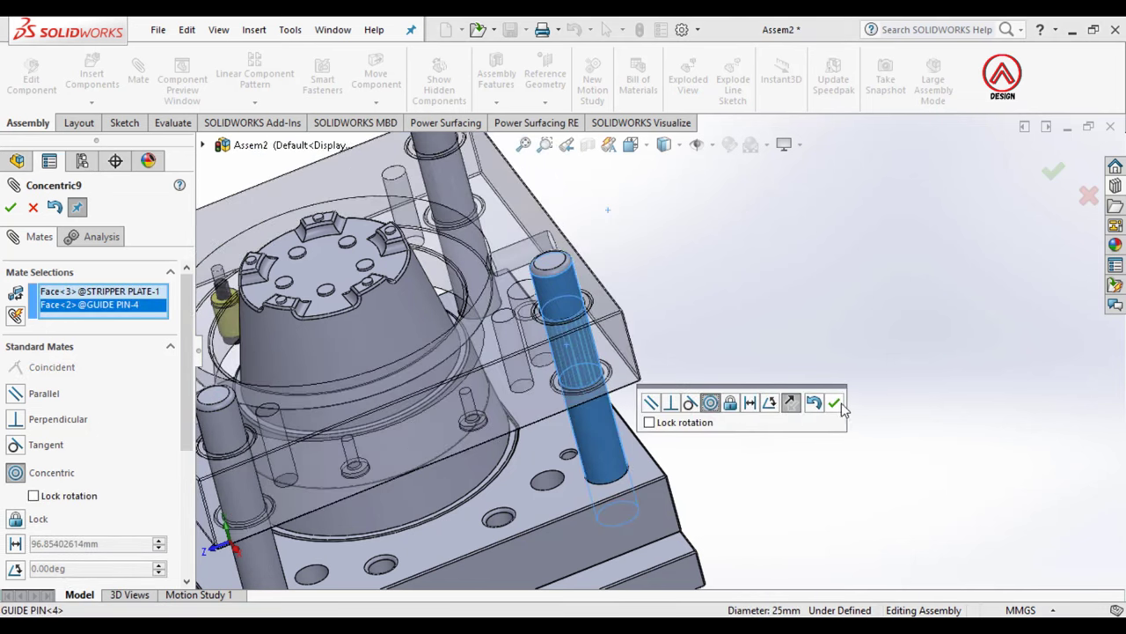
left_click(834, 403)
key("f")
middle_click_drag(545, 394, 573, 251)
scroll(467, 389, "down", 2)
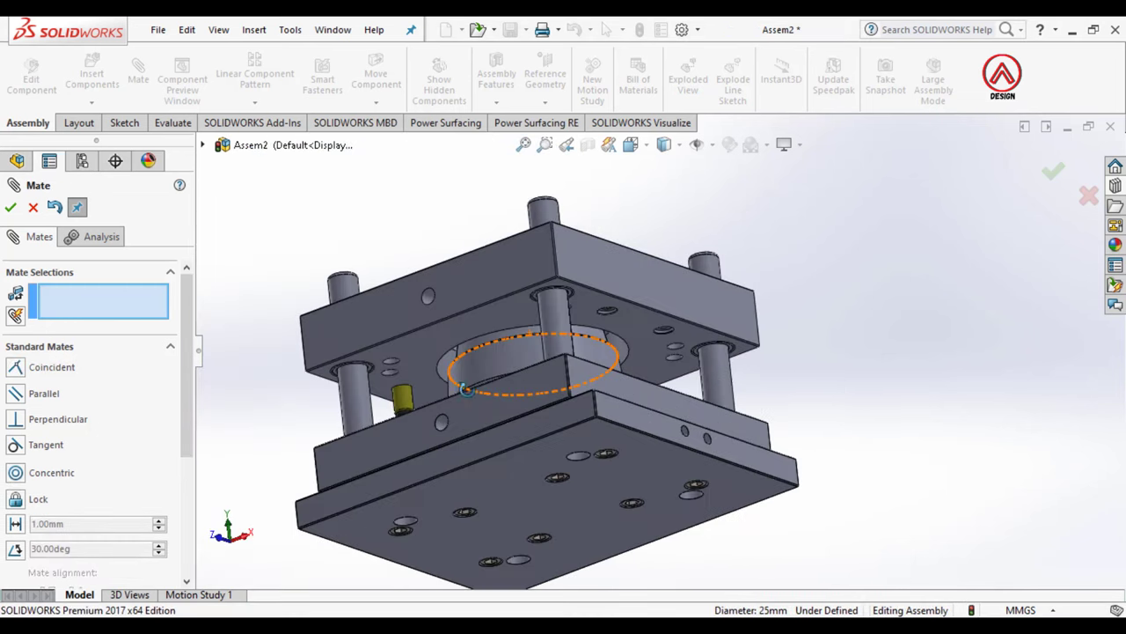
middle_click_drag(466, 389, 406, 421)
Step: Mirror the PN-16 screw about the Front Plane to add a second screw
left_click(11, 209)
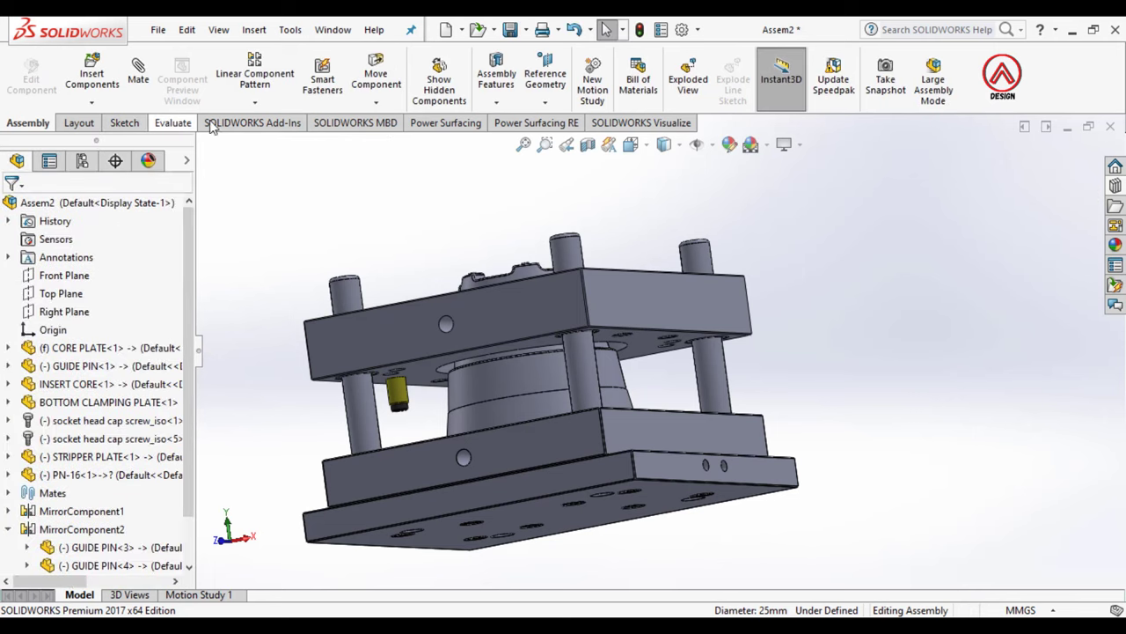
left_click(257, 105)
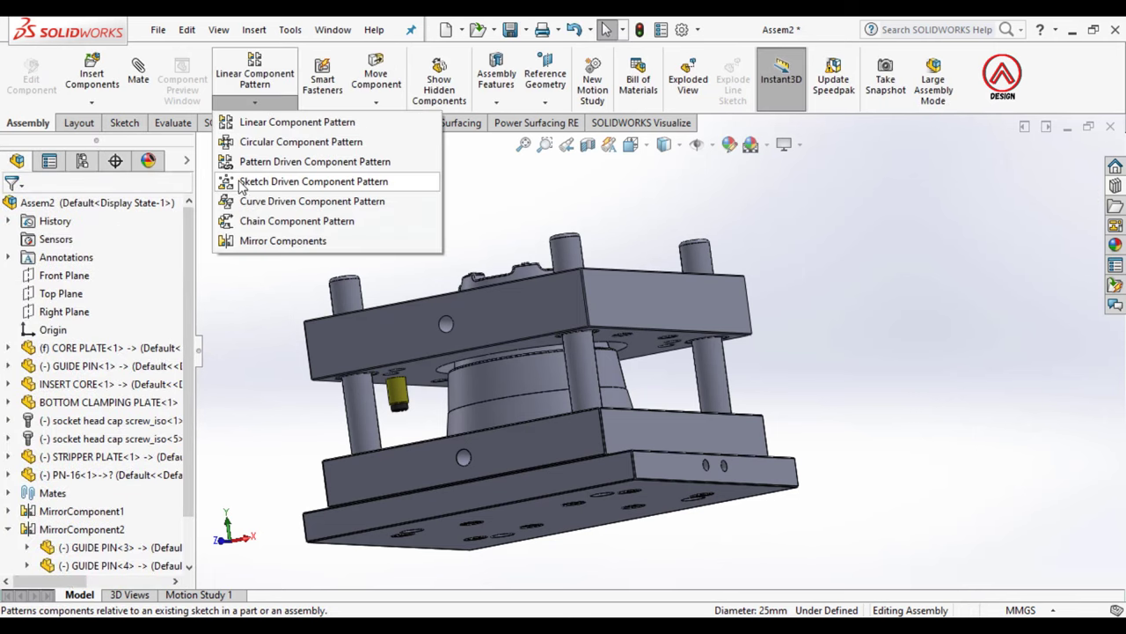
left_click(248, 243)
scroll(546, 352, "up", 2)
middle_click_drag(546, 352, 529, 186)
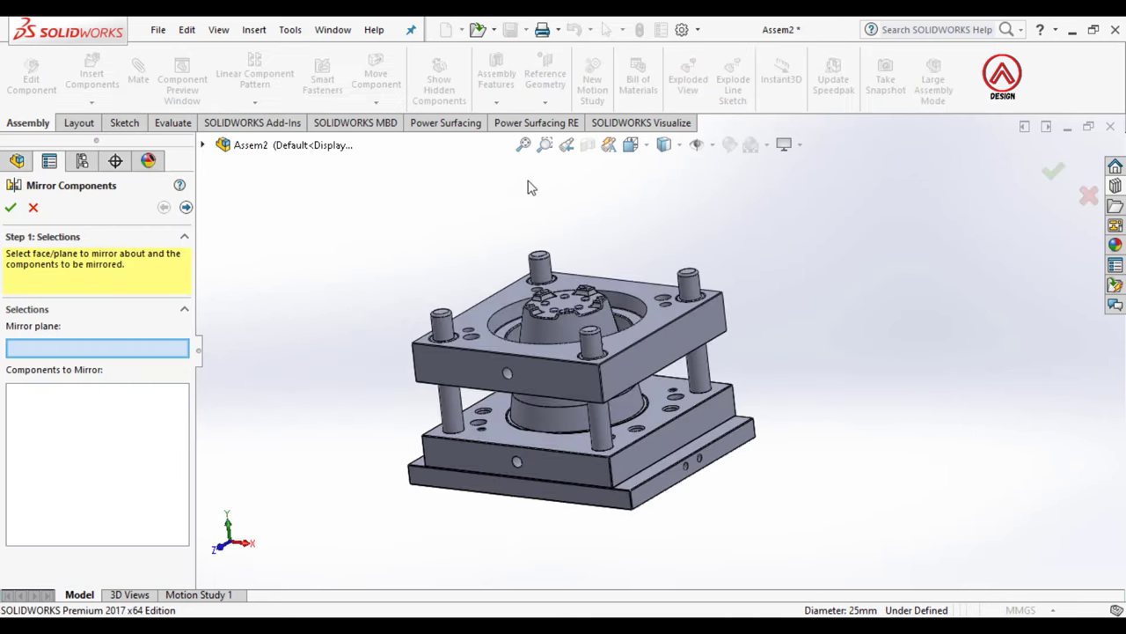
left_click(203, 146)
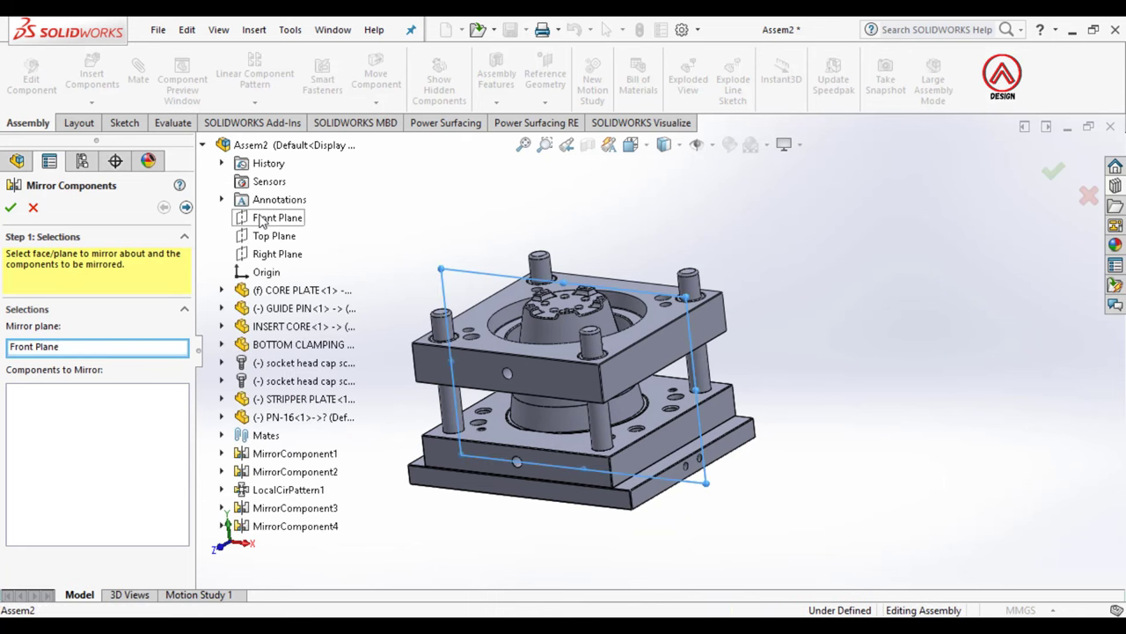
scroll(522, 359, "down", 3)
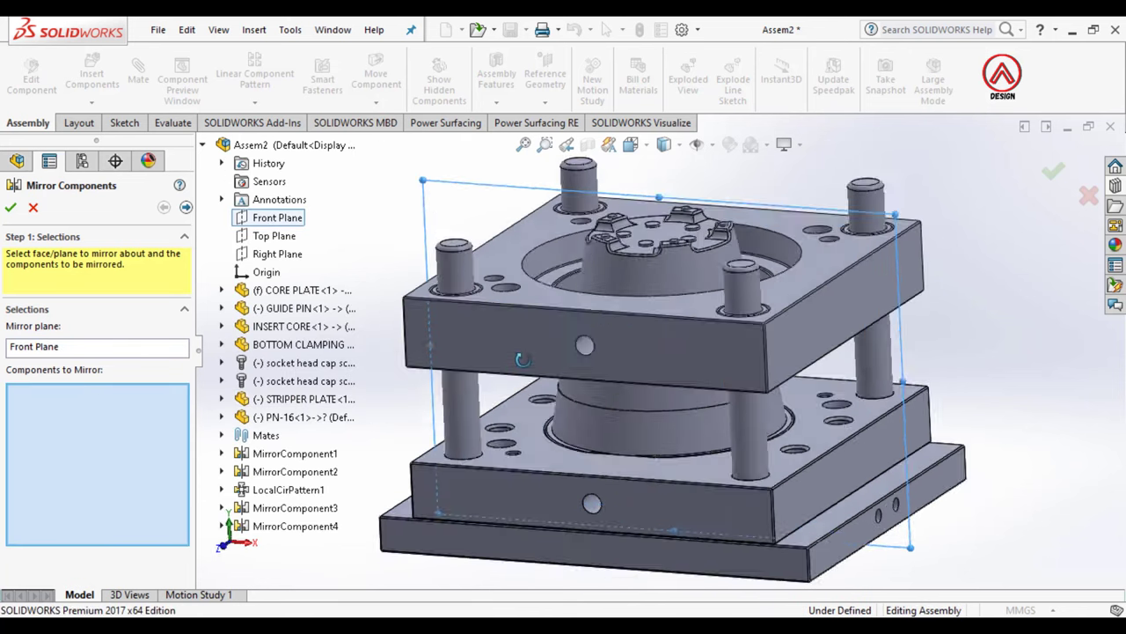
middle_click_drag(522, 359, 492, 352)
left_click(493, 352)
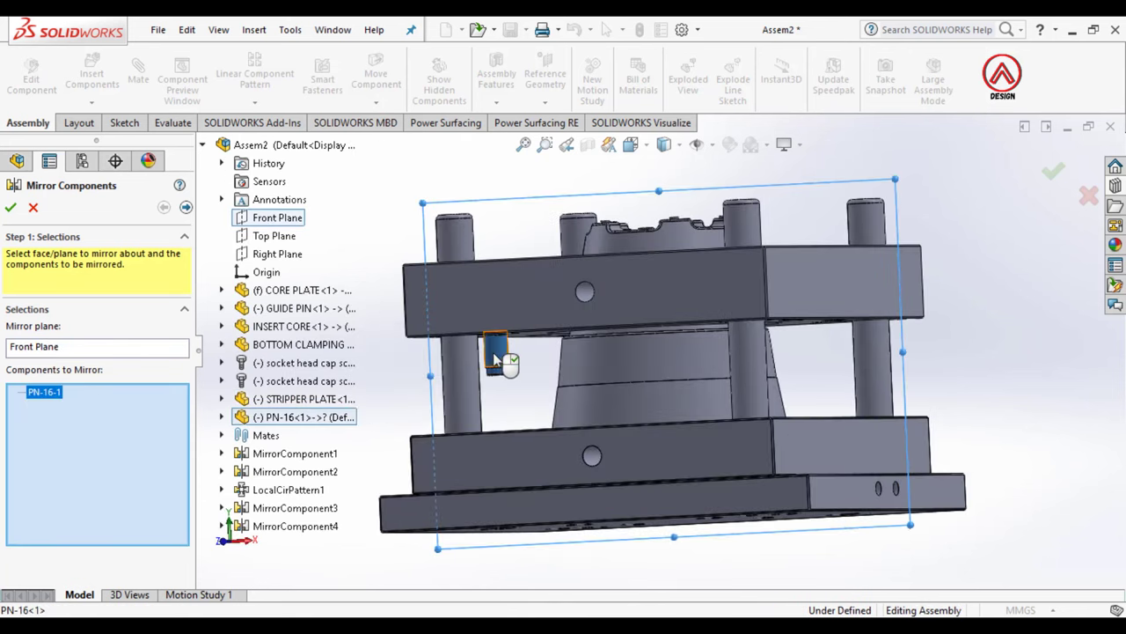
left_click(12, 209)
Step: Mirror both PN-16 screws about the Right Plane
left_click(255, 103)
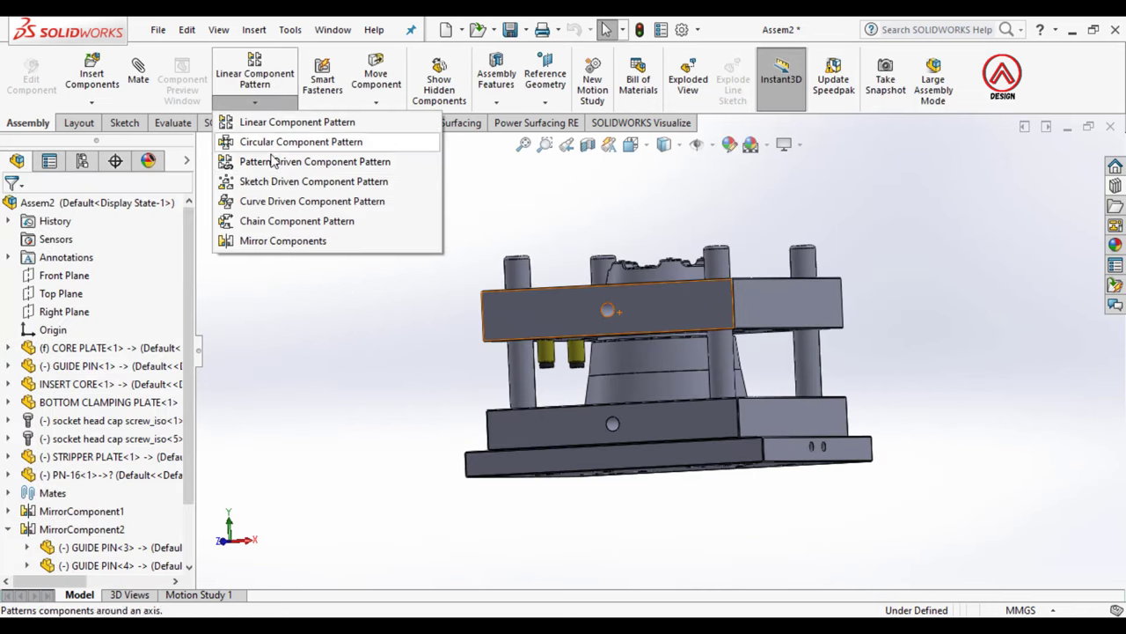
left_click(264, 241)
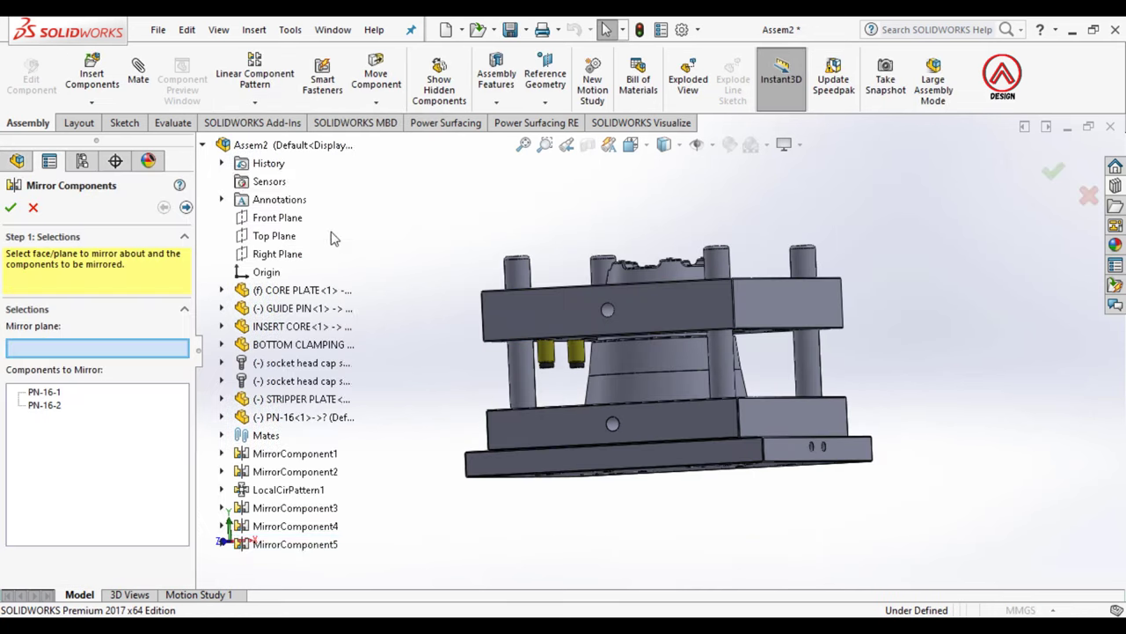
middle_click_drag(850, 284, 810, 352)
left_click(278, 254)
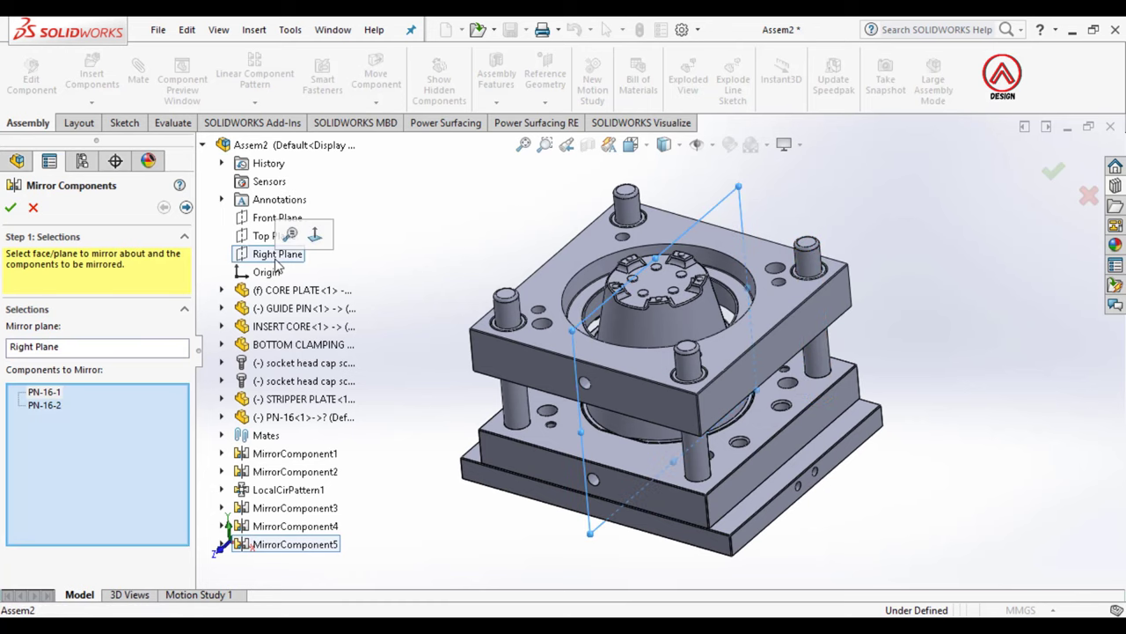
key("Return")
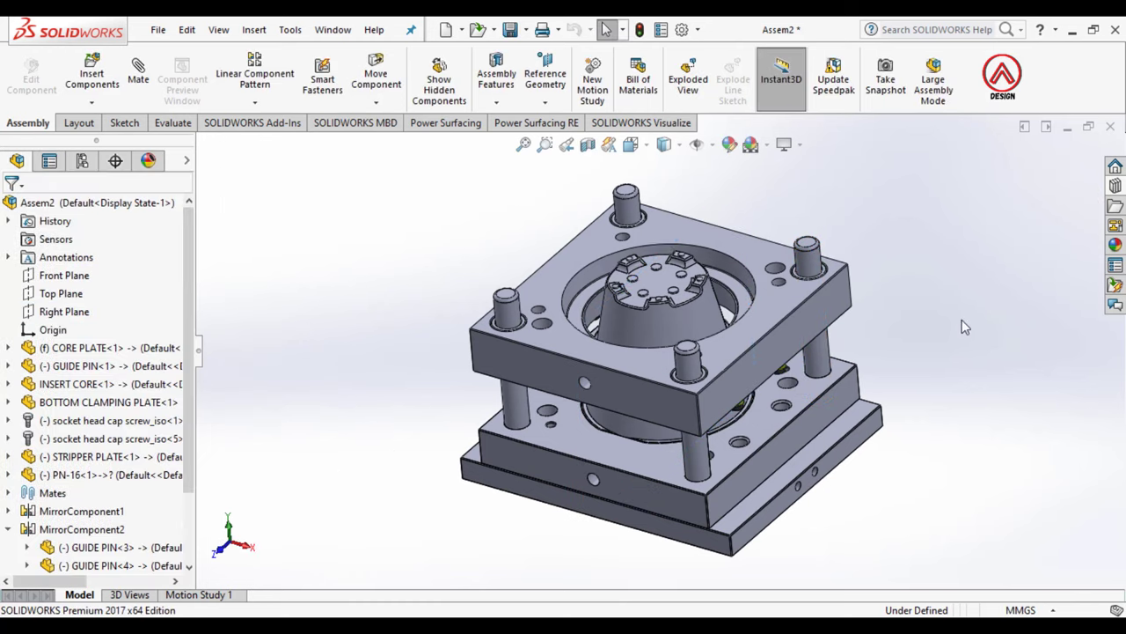
middle_click_drag(961, 320, 959, 220)
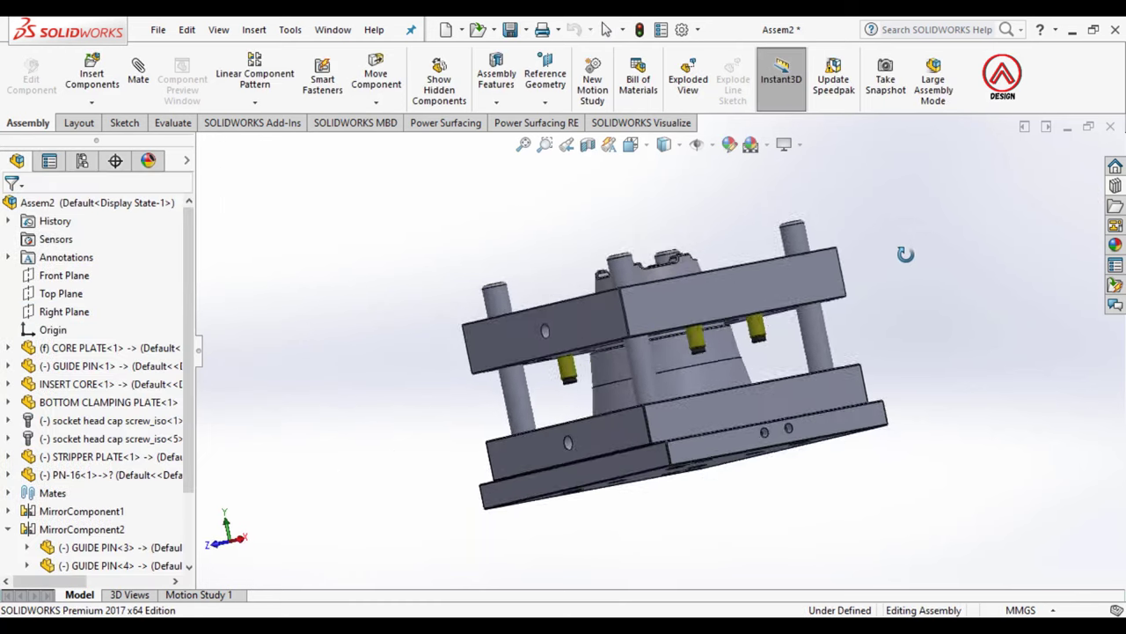
Step: Add a 0 mm Distance mate between the stripper plate face and the core plate top face
left_click(138, 72)
left_click(574, 358)
mouse_move(574, 358)
middle_mouse_down()
mouse_move(585, 476)
mouse_move(580, 403)
mouse_move(567, 400)
middle_mouse_up()
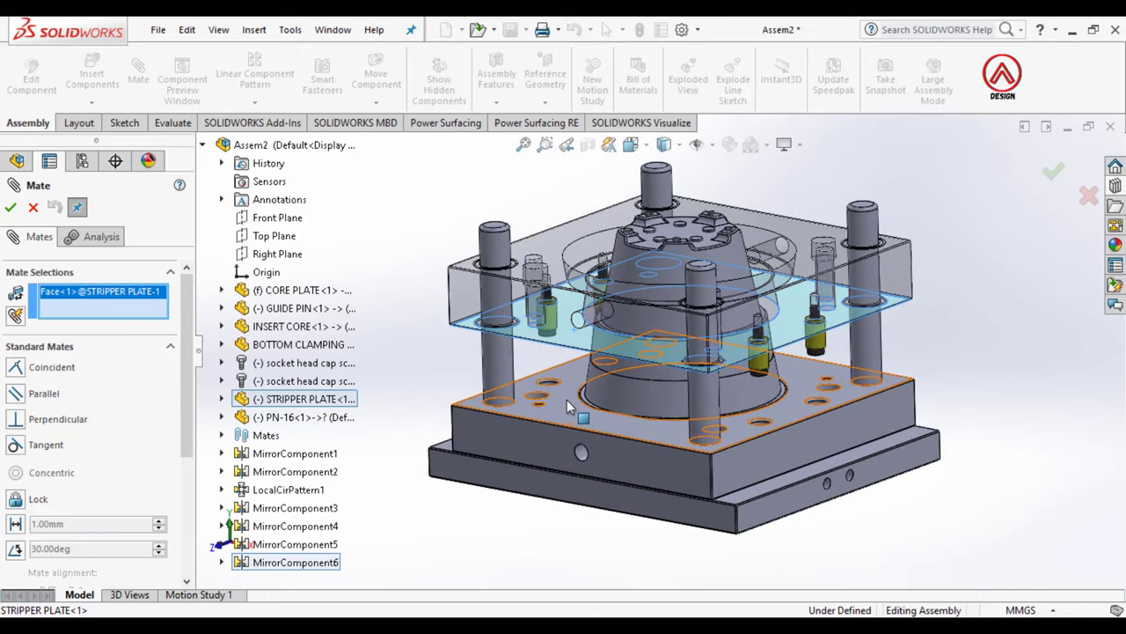
left_click(567, 400)
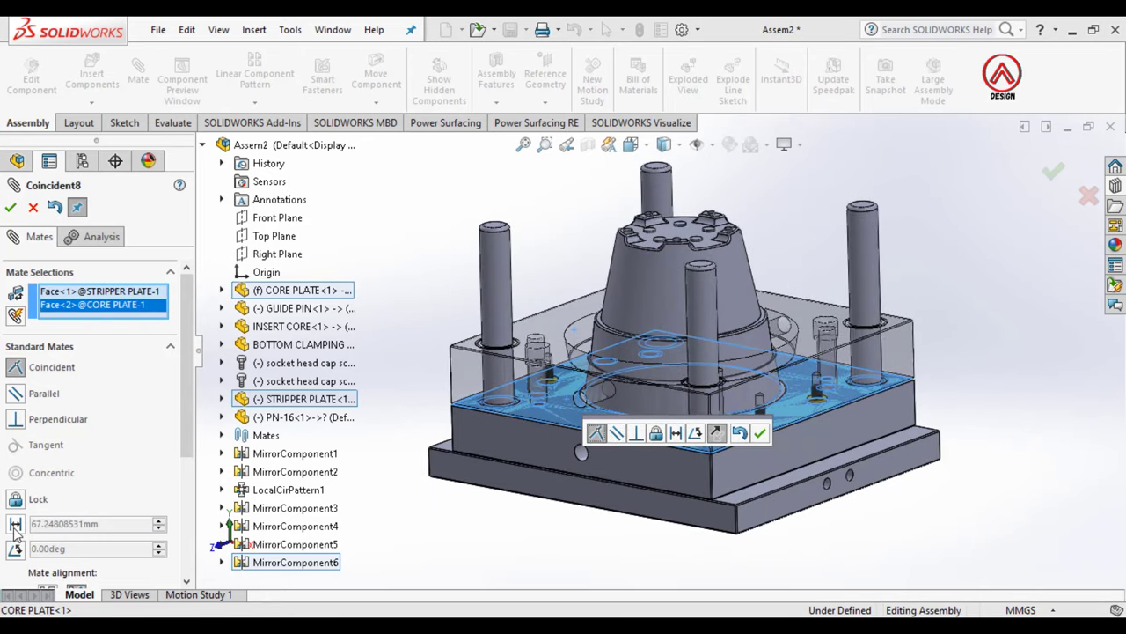
left_click(15, 525)
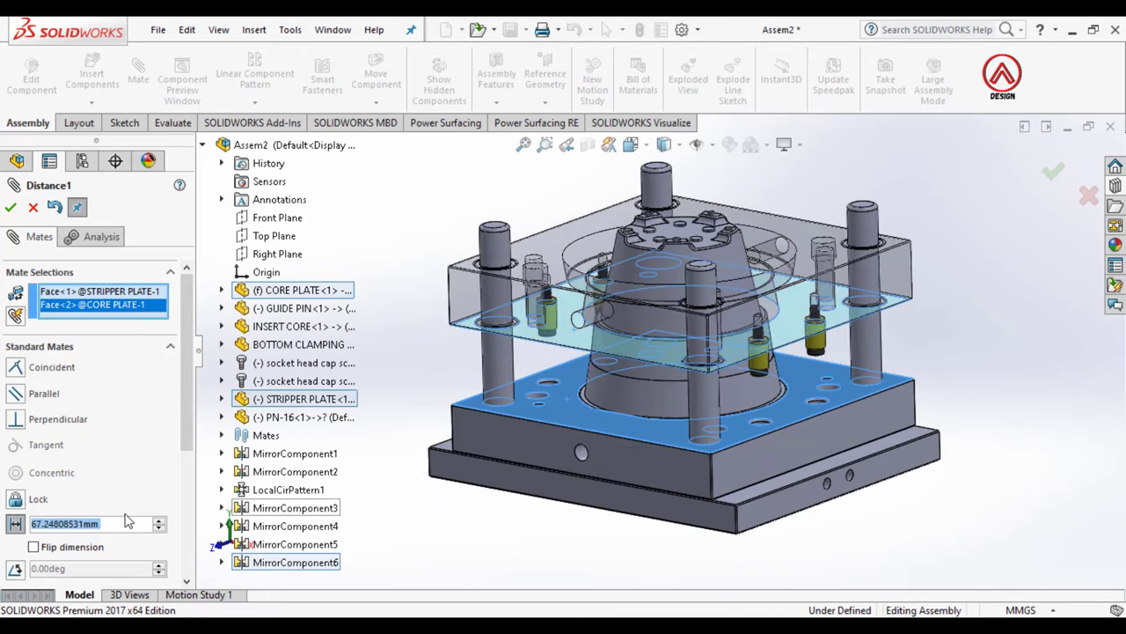
type("0")
type(".00mm")
key("Return")
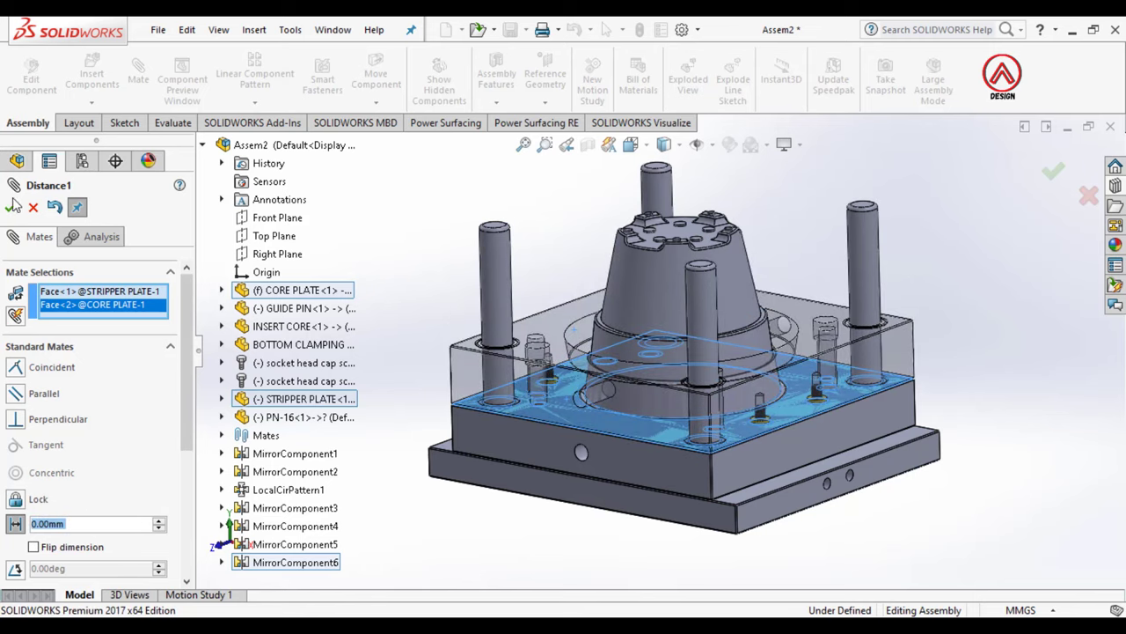
left_click(12, 206)
key("Escape")
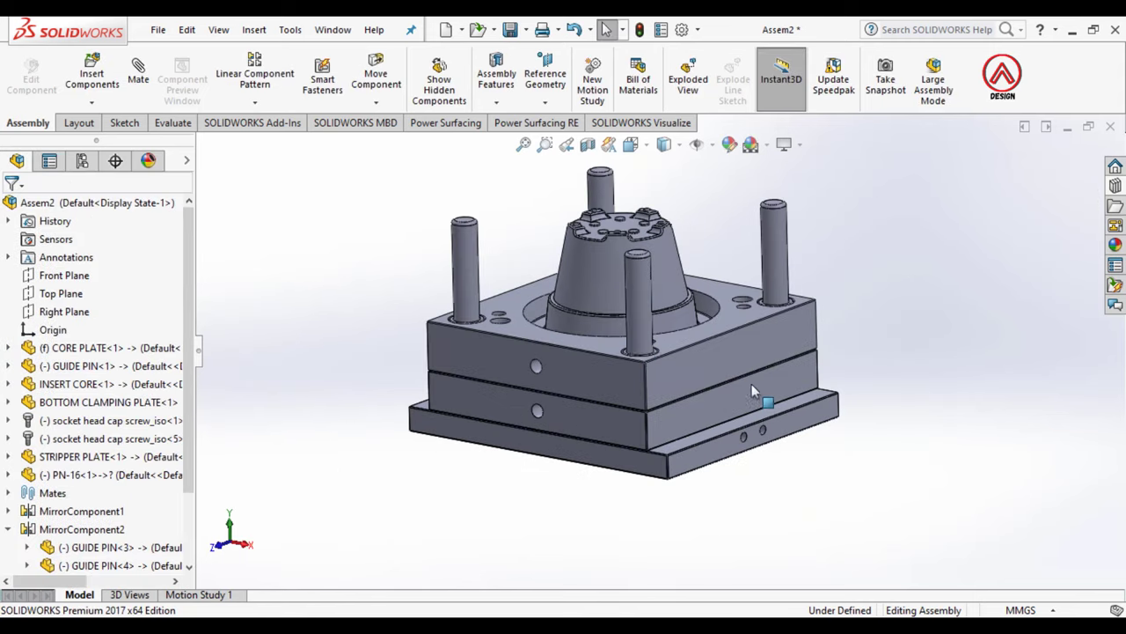
mouse_move(751, 383)
middle_mouse_down()
mouse_move(647, 433)
mouse_move(487, 289)
middle_mouse_up()
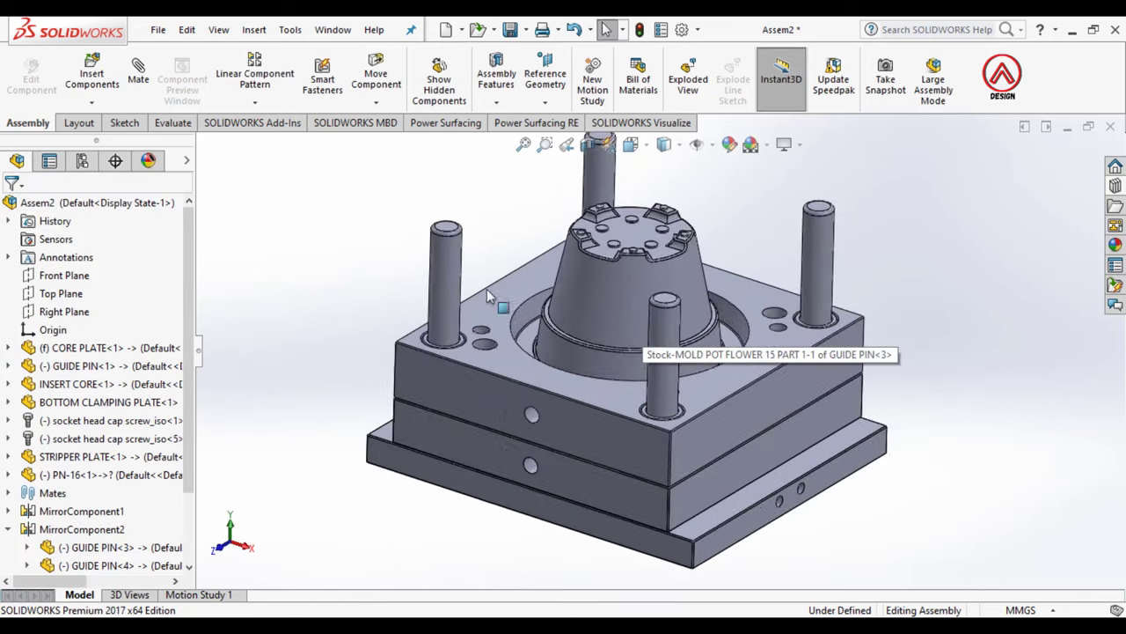
Step: Insert the MSBB - 13 - 120 bolt and place it beside the mold
left_click(93, 75)
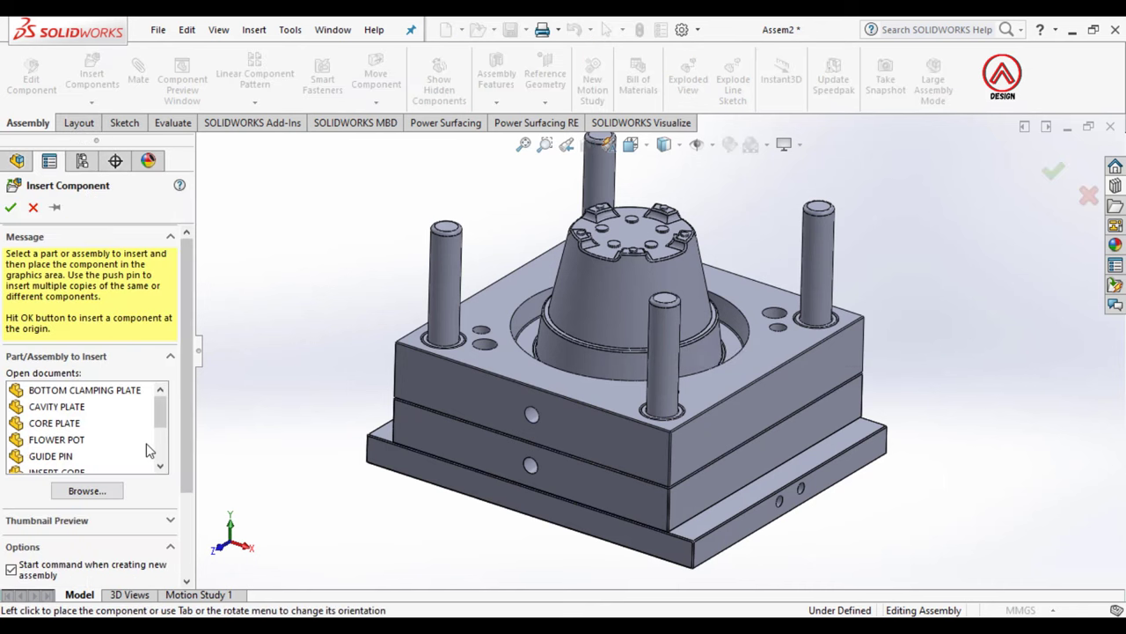
left_click(86, 491)
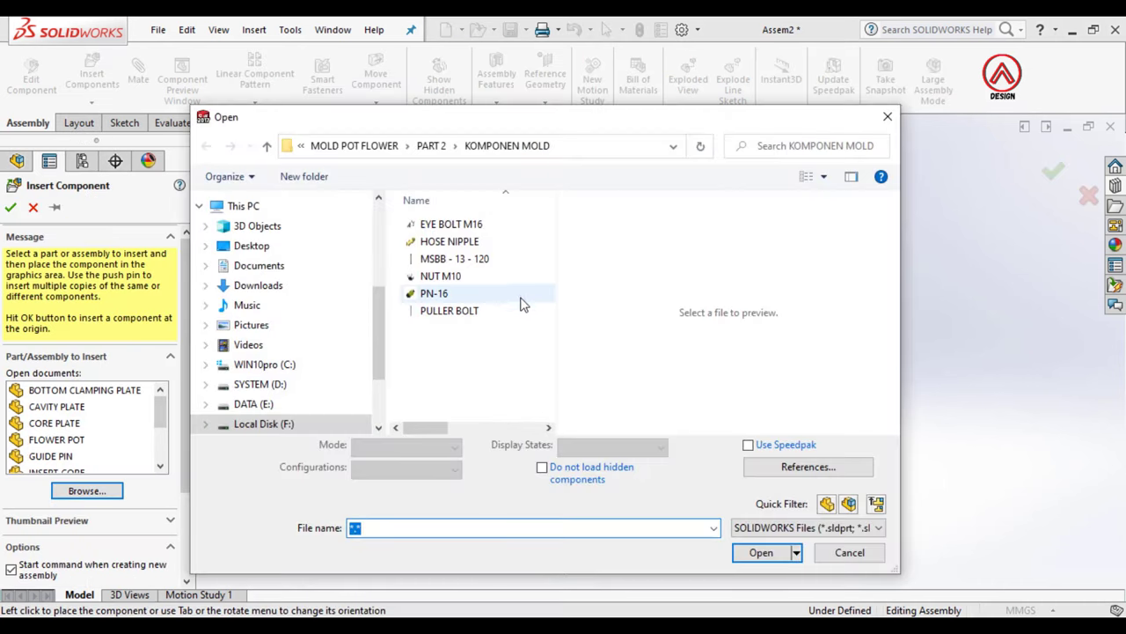
left_click(471, 261)
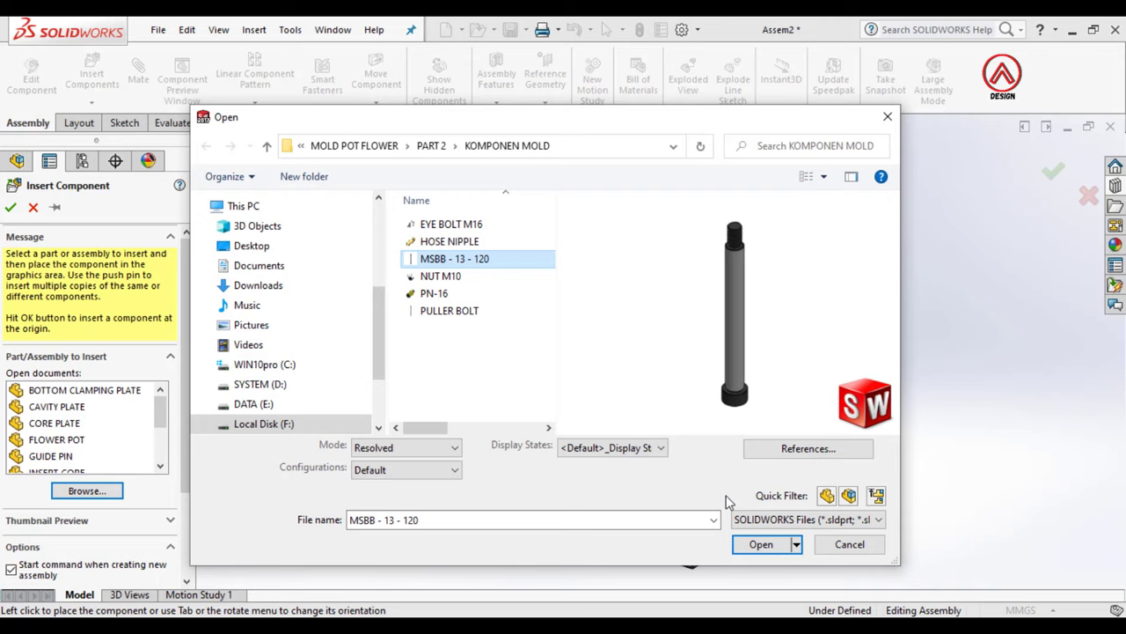
left_click(760, 545)
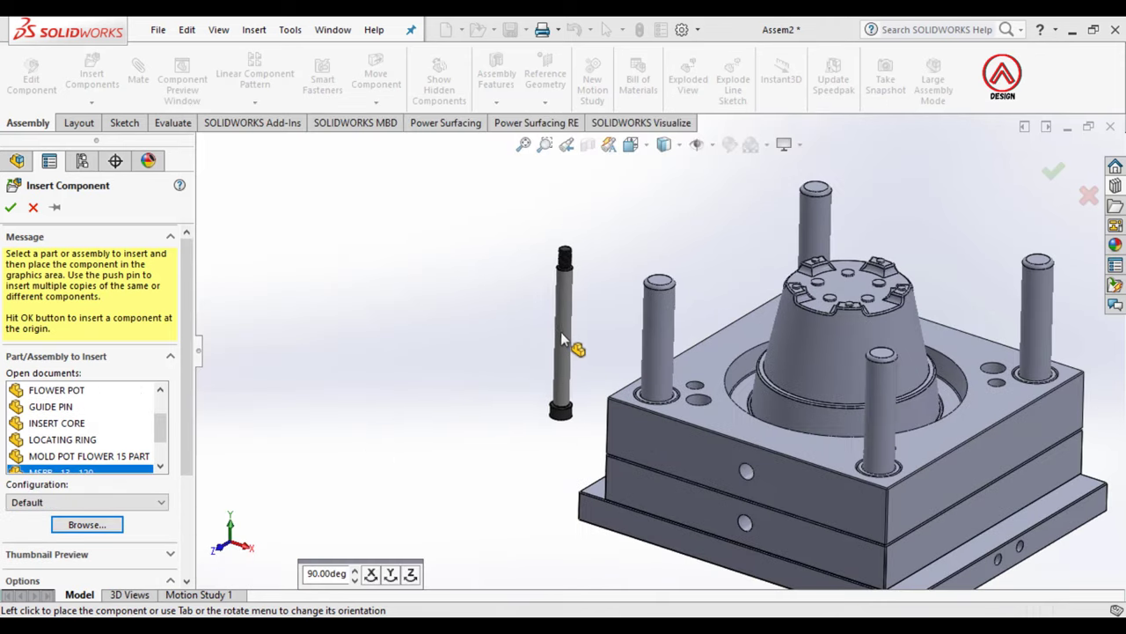
left_click(564, 339)
right_click_drag(554, 370, 300, 359)
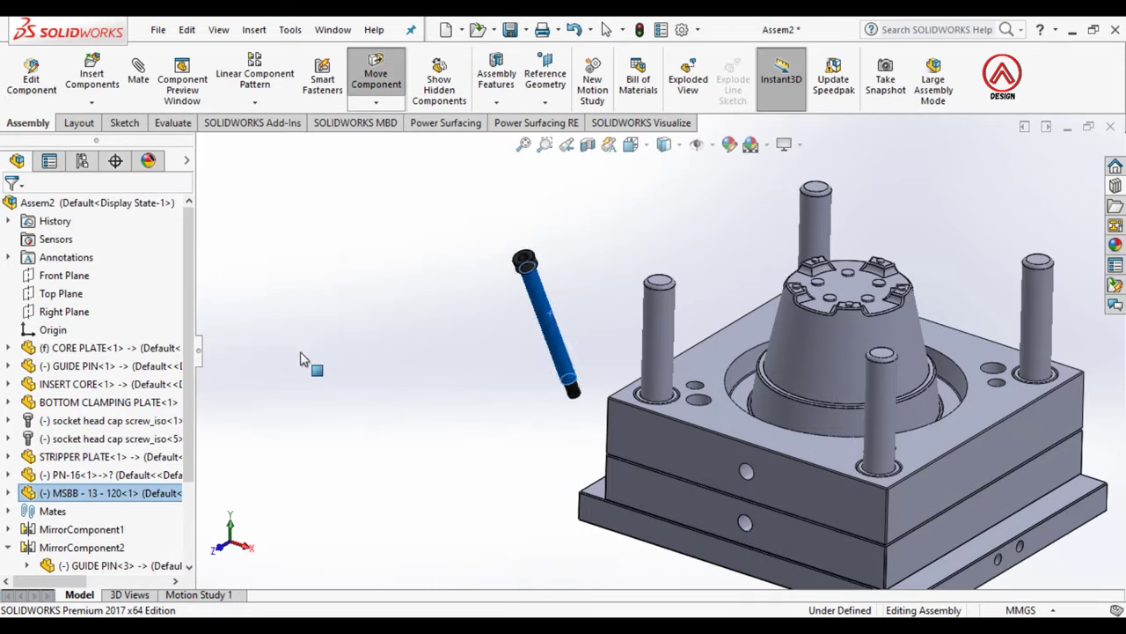
left_click(348, 288)
Step: Make the bolt's cylindrical face concentric with a stripper plate hole
scroll(730, 410, "down", 3)
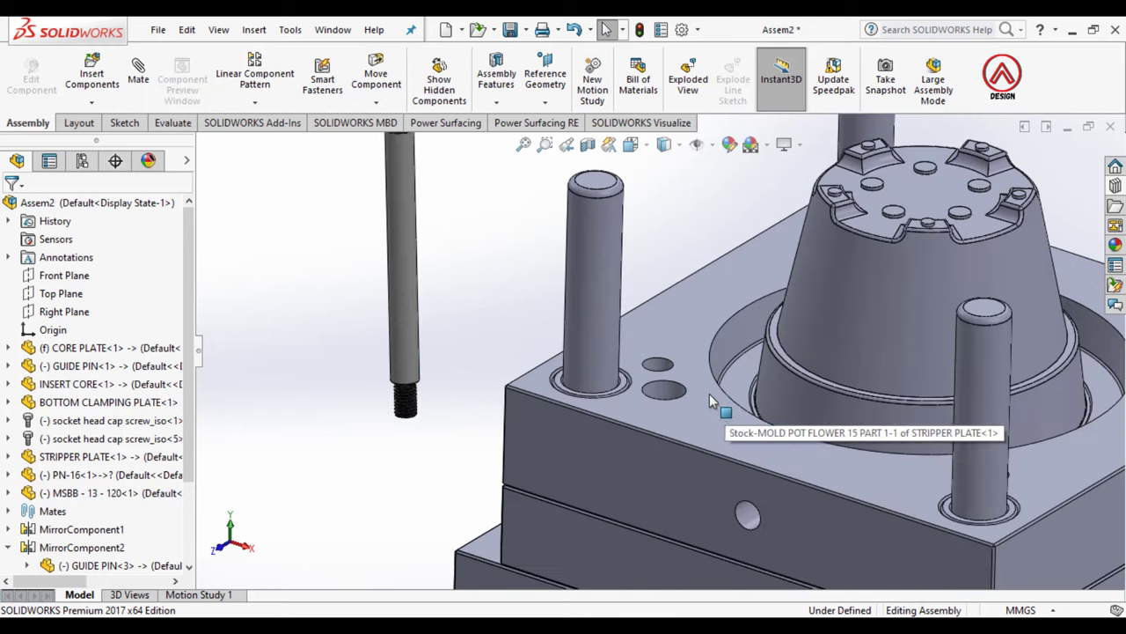
scroll(710, 393, "up", 1)
scroll(684, 343, "up", 3)
scroll(669, 379, "down", 4)
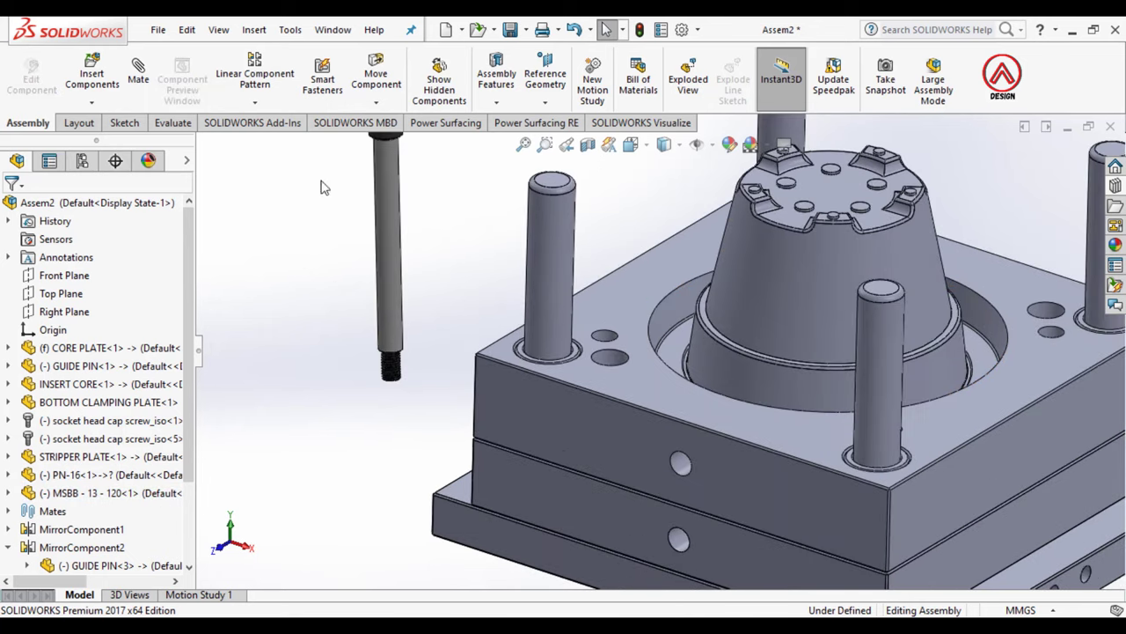
right_click_drag(399, 260, 384, 253)
left_click(384, 255)
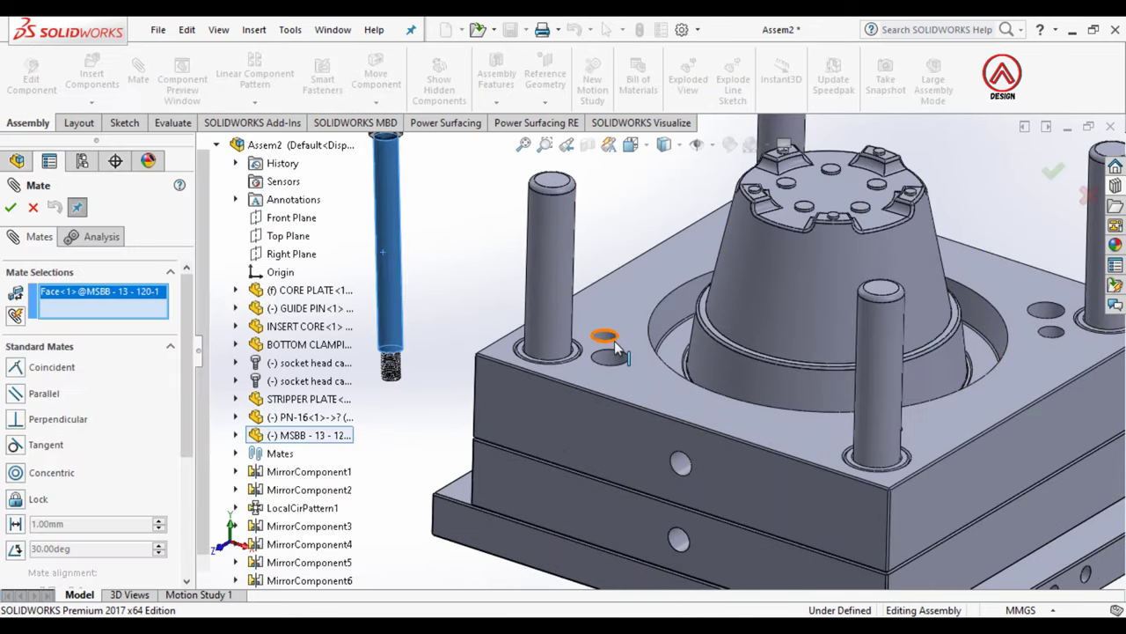
middle_click_drag(607, 343, 616, 463)
scroll(616, 464, "down", 3)
left_click(639, 380)
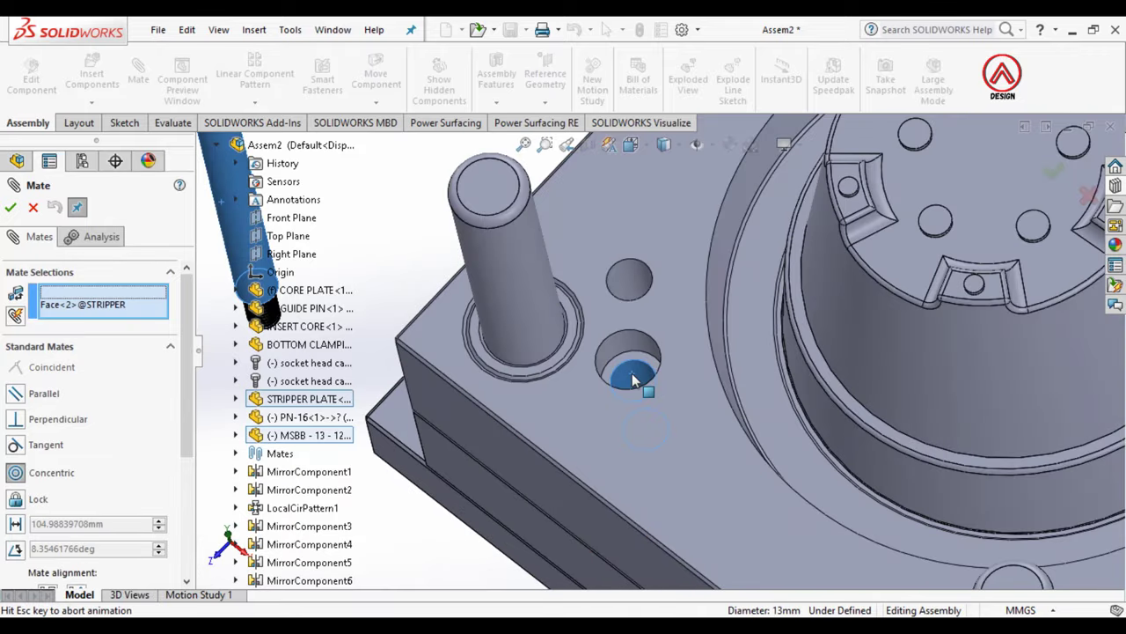
left_click(840, 400)
Step: Seat the bolt's shoulder face on the hole face with a mate
scroll(669, 352, "up", 3)
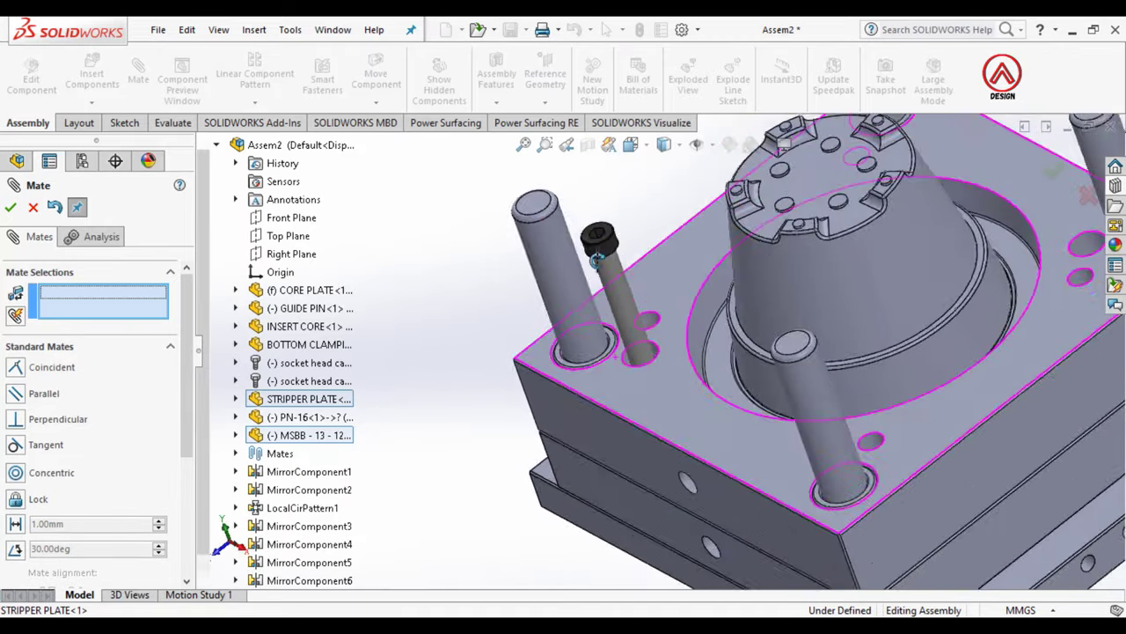
middle_click_drag(669, 352, 624, 281)
left_click_drag(620, 303, 654, 234)
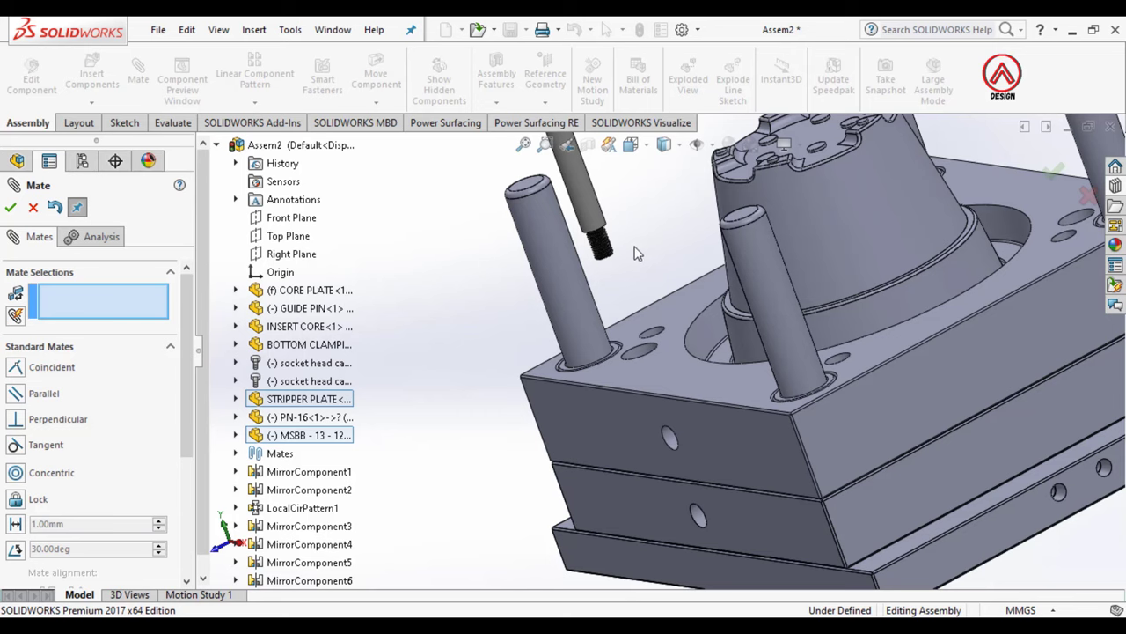
scroll(638, 253, "down", 3)
scroll(616, 247, "down", 2)
scroll(607, 264, "down", 3)
scroll(543, 308, "down", 2)
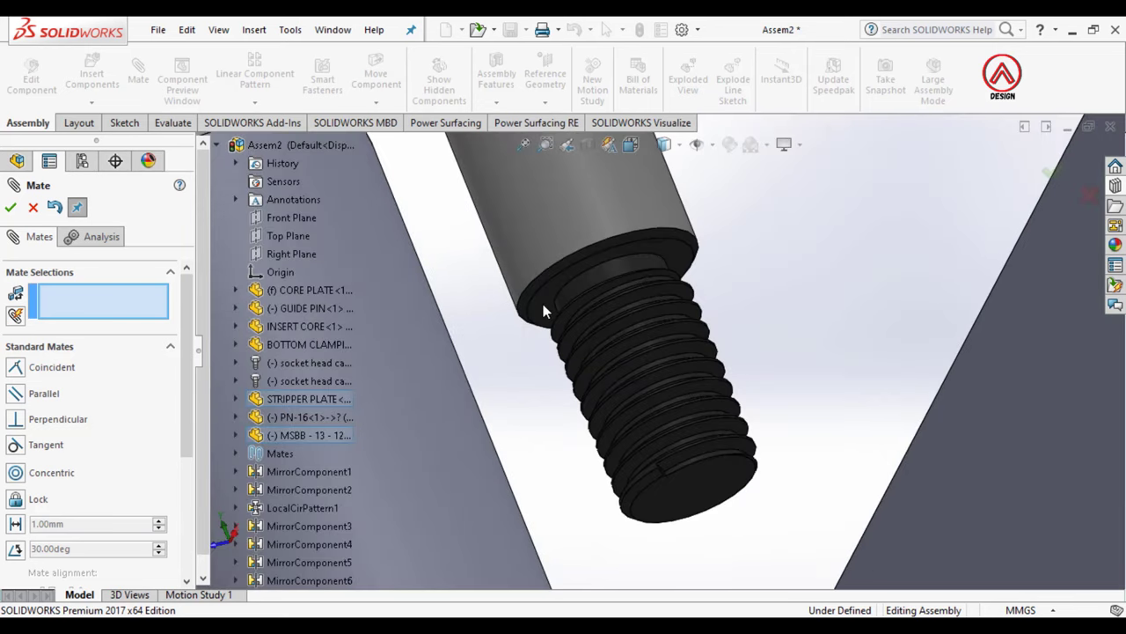
left_click(543, 304)
scroll(543, 304, "up", 5)
mouse_move(545, 308)
middle_mouse_down()
mouse_move(738, 543)
mouse_move(674, 395)
middle_mouse_up()
scroll(660, 352, "down", 4)
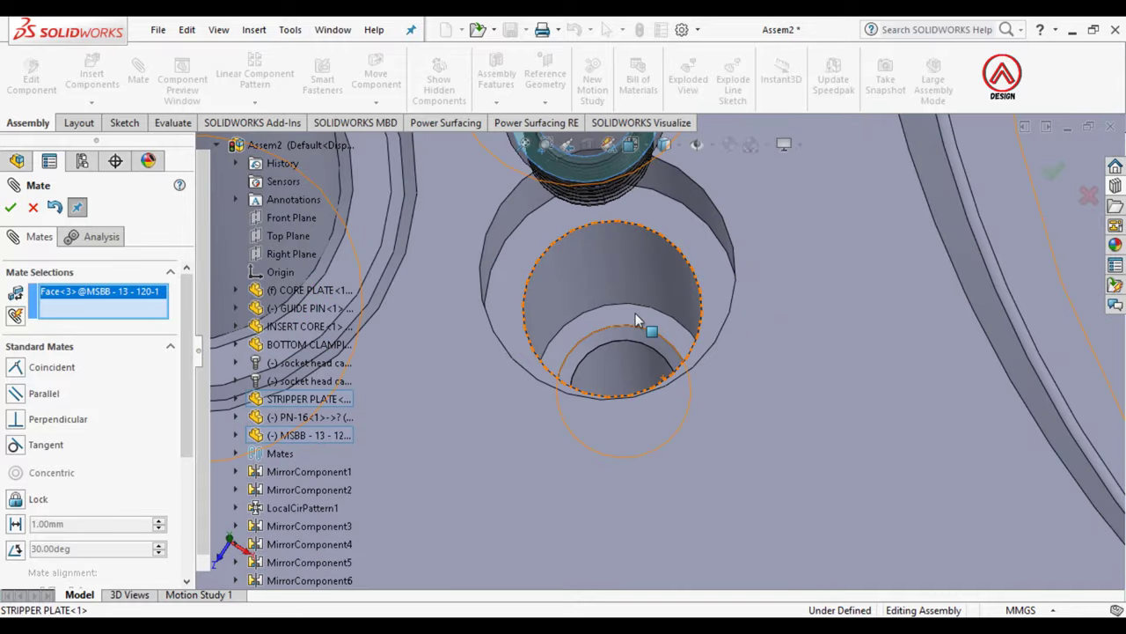
left_click(636, 314)
left_click(822, 279)
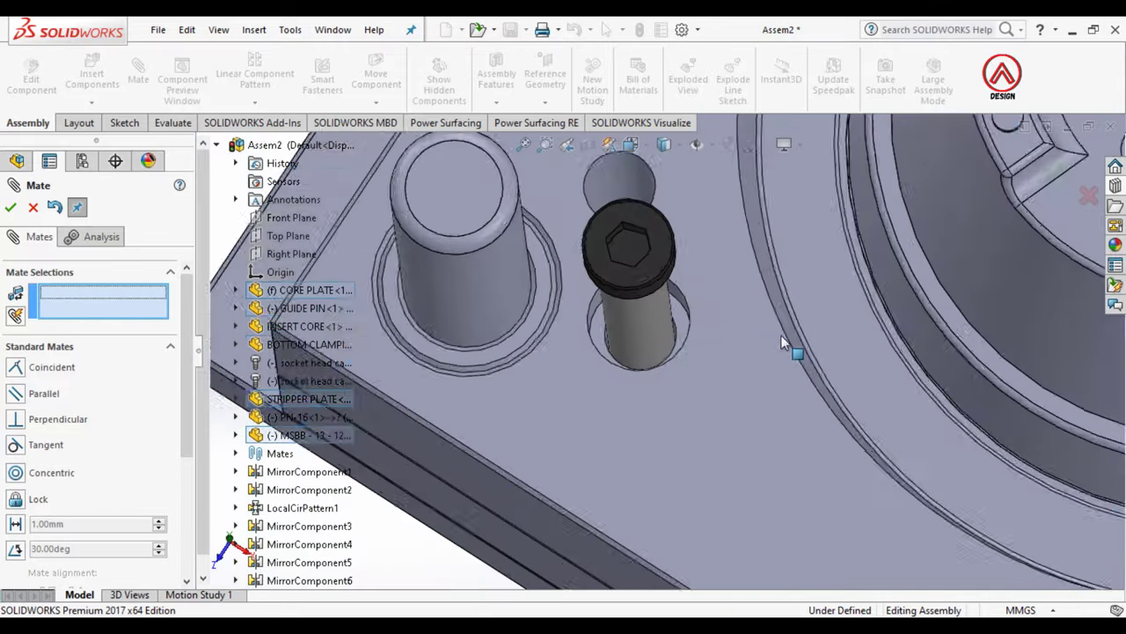
scroll(782, 343, "up", 3)
scroll(792, 351, "up", 1)
scroll(809, 356, "up", 2)
scroll(836, 365, "up", 2)
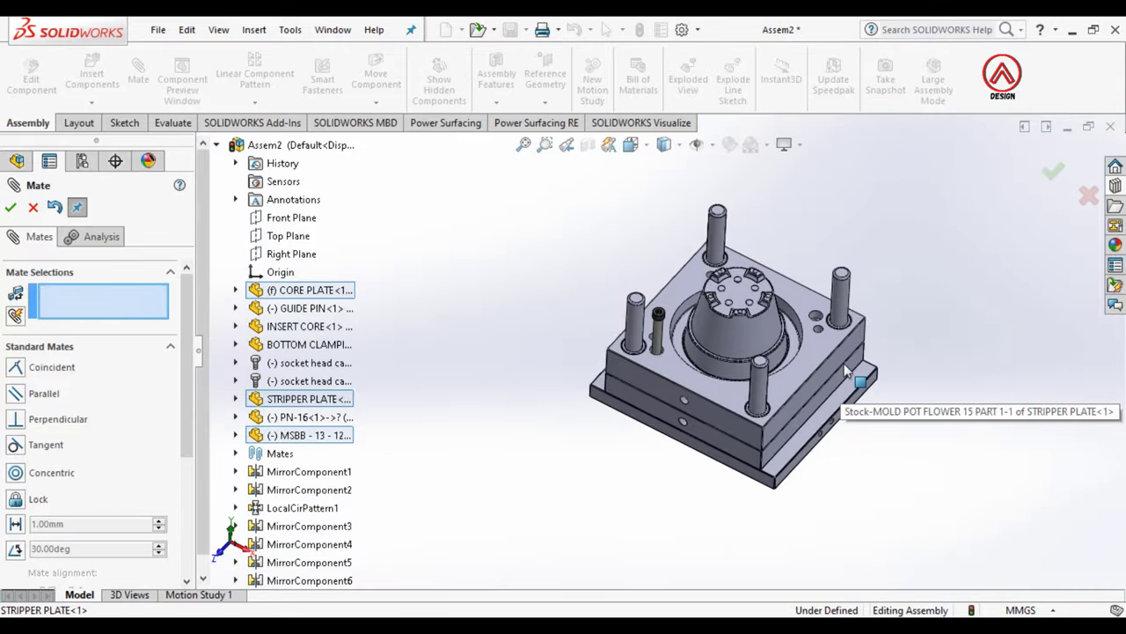
scroll(845, 370, "down", 2)
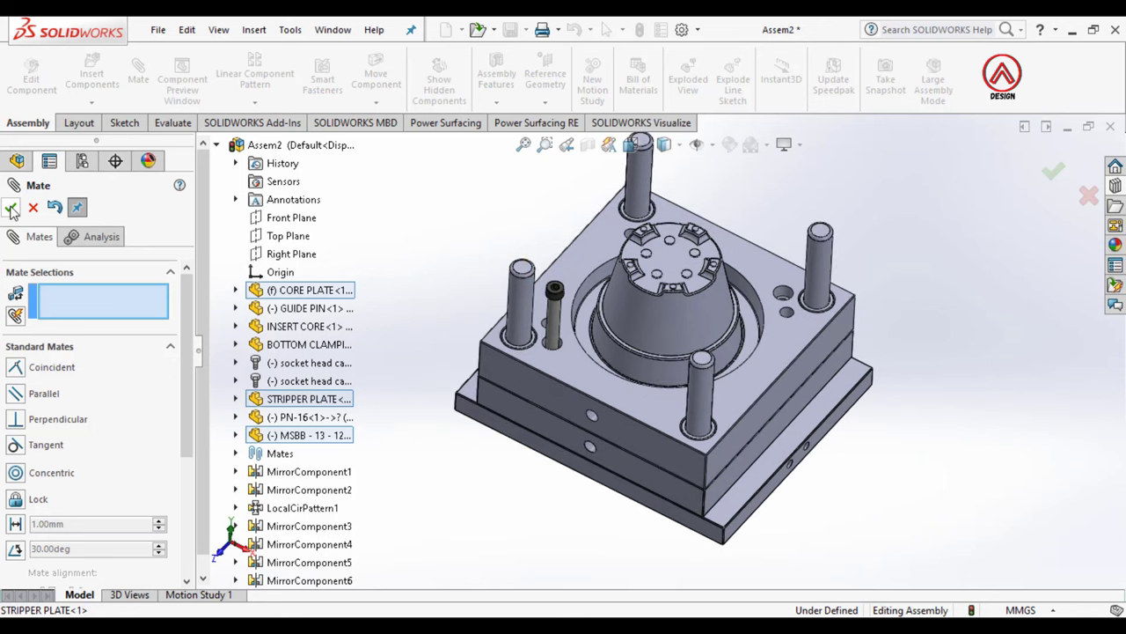
Step: Try copying the first bolt beside the mold, then cancel and undo the copy
key("Escape")
middle_click_drag(616, 352, 622, 324)
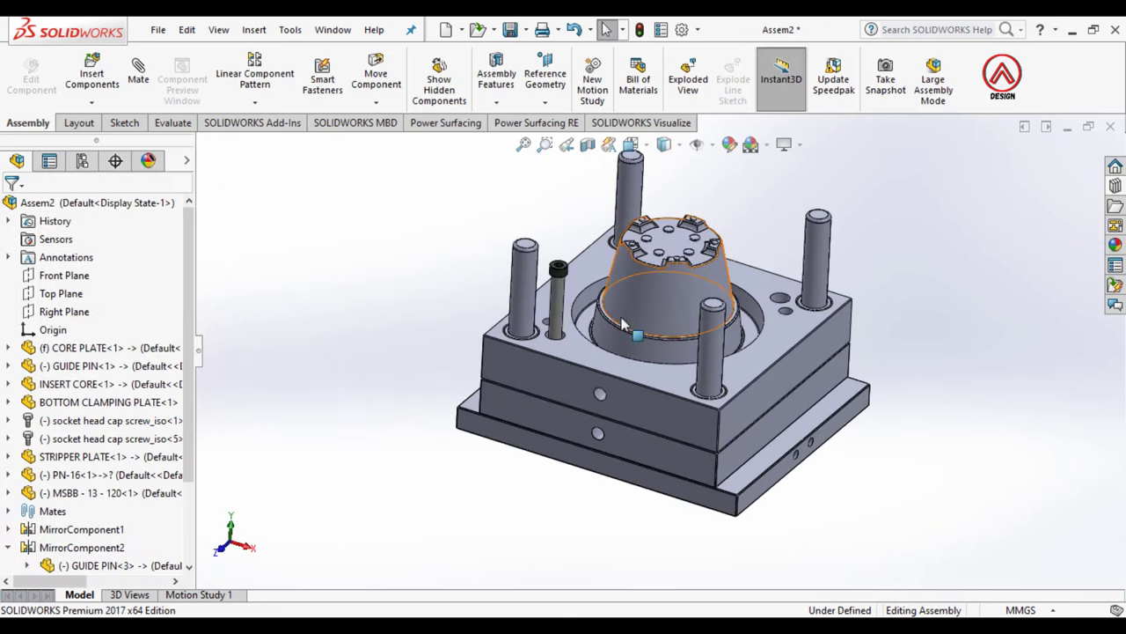
left_click_drag(570, 317, 911, 264, "ctrl")
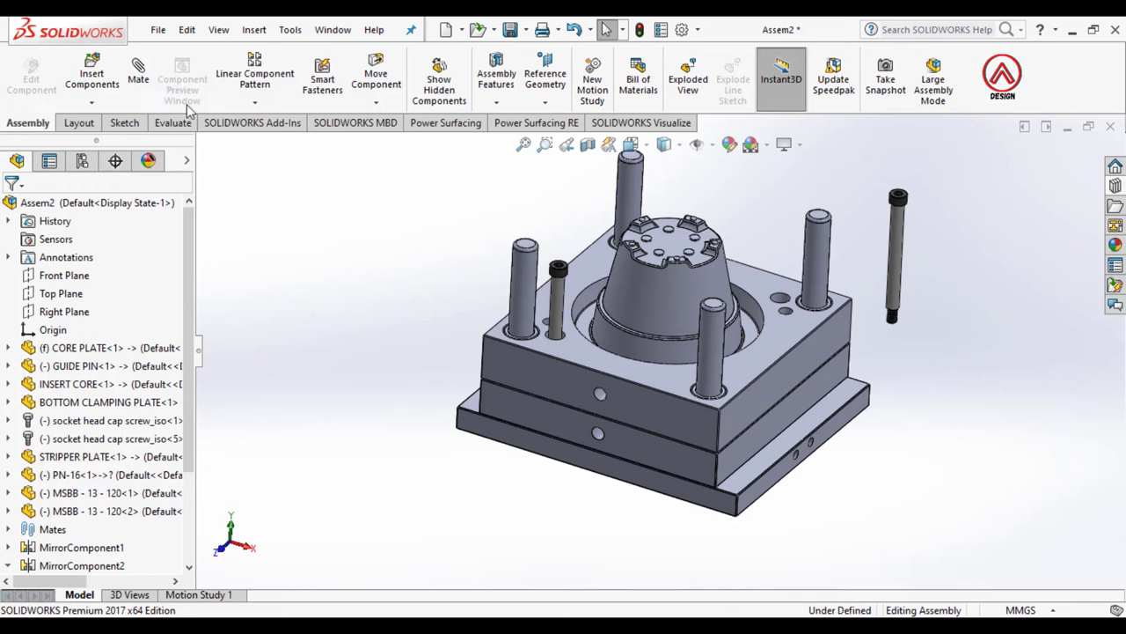
key("m")
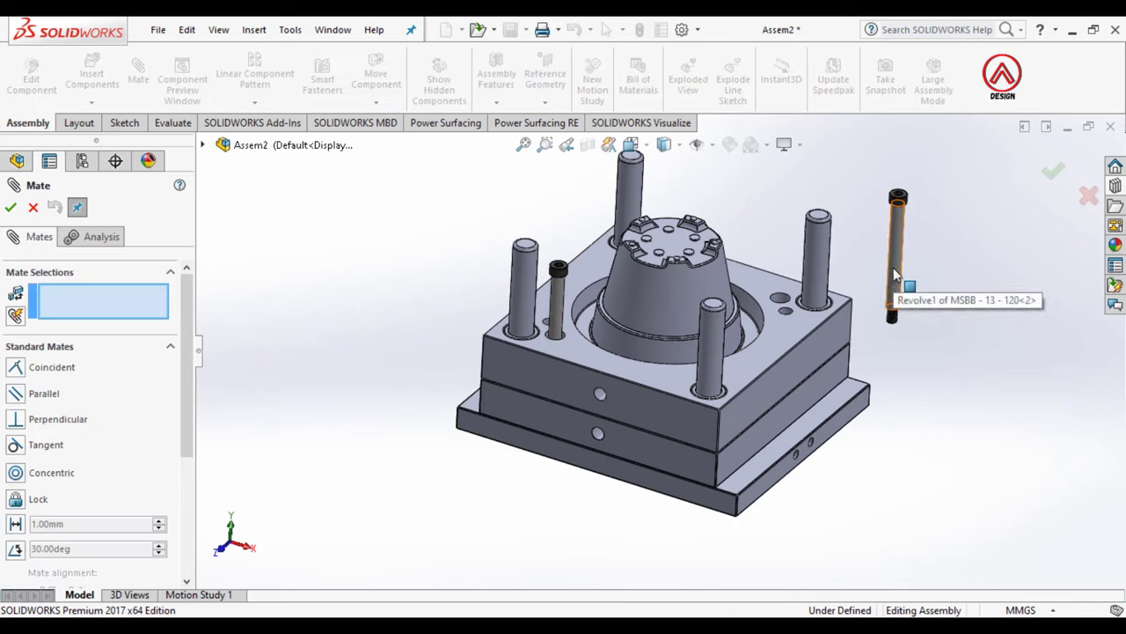
scroll(803, 290, "down", 3)
scroll(803, 290, "down", 2)
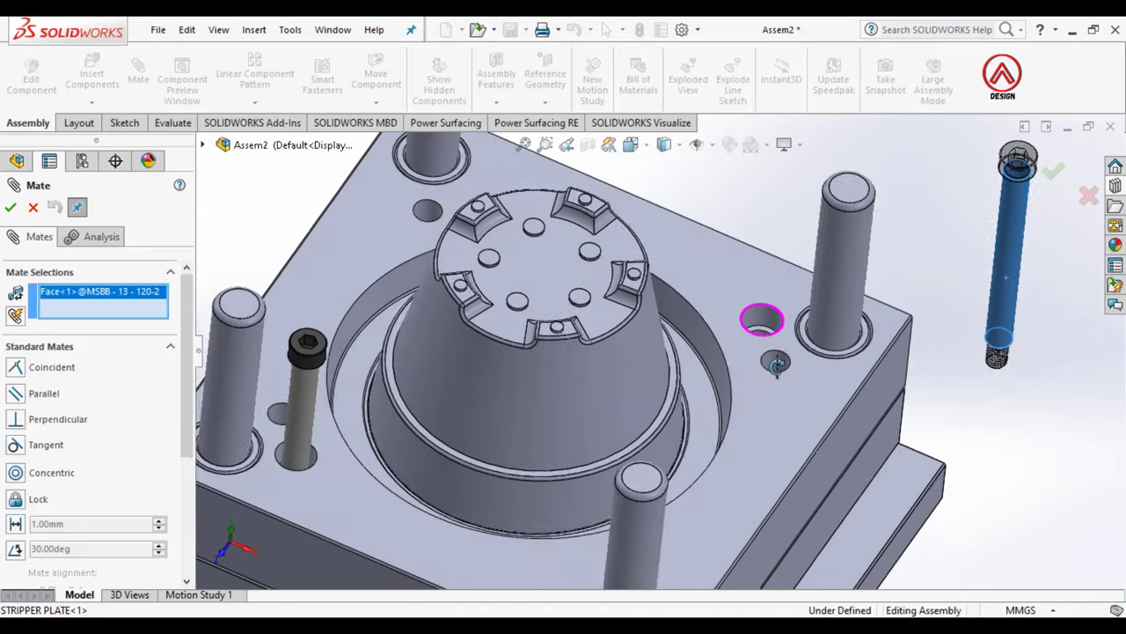
key("Escape")
key("ctrl+z")
scroll(976, 322, "up", 3)
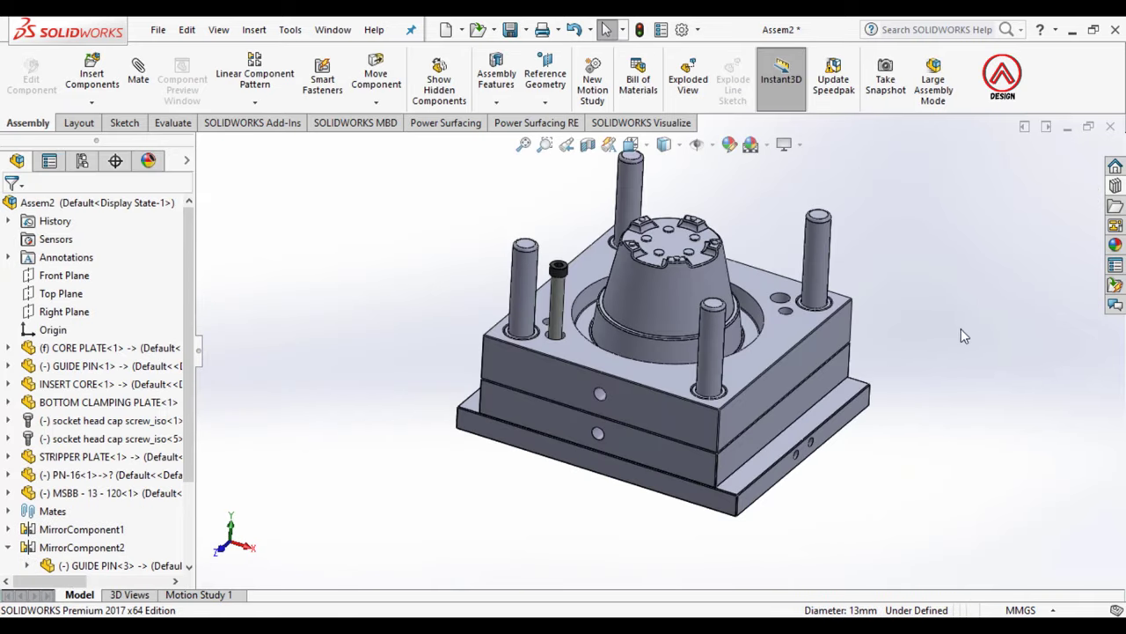
Step: Insert a second MSBB - 13 - 120 bolt beside the mold, rotated head up
left_click(91, 75)
scroll(69, 484, "down", 3)
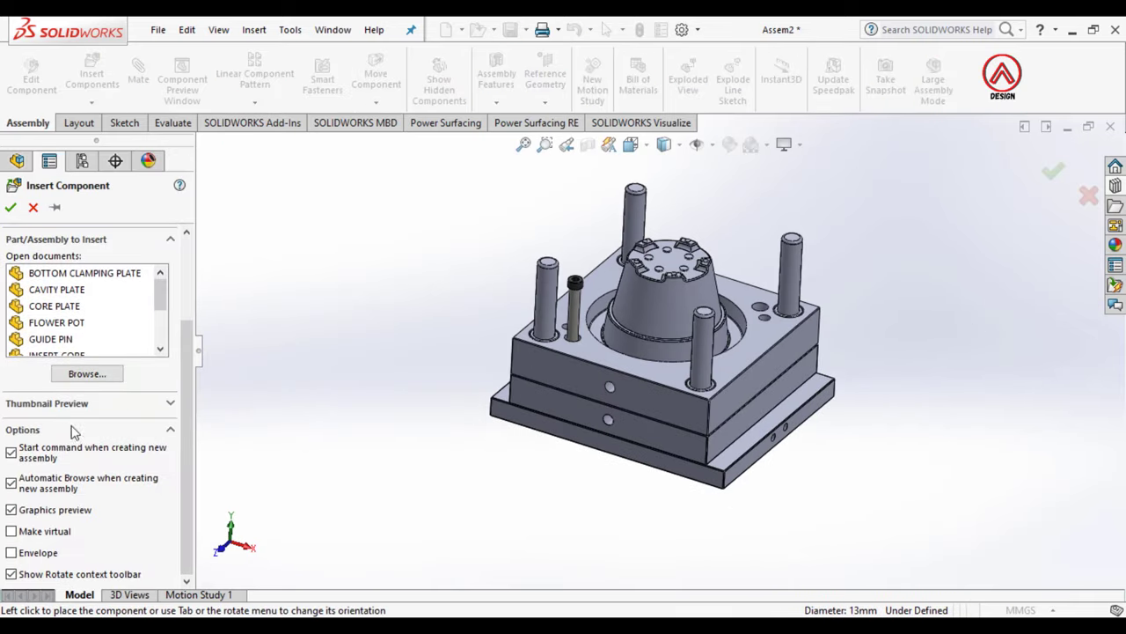
left_click(102, 379)
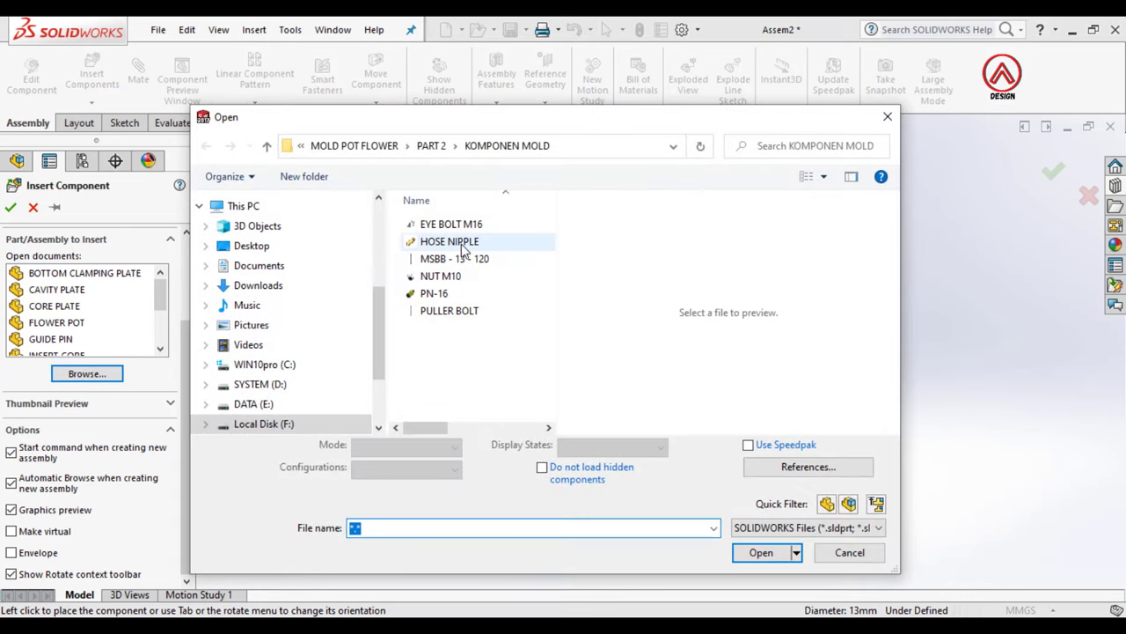
left_click(444, 264)
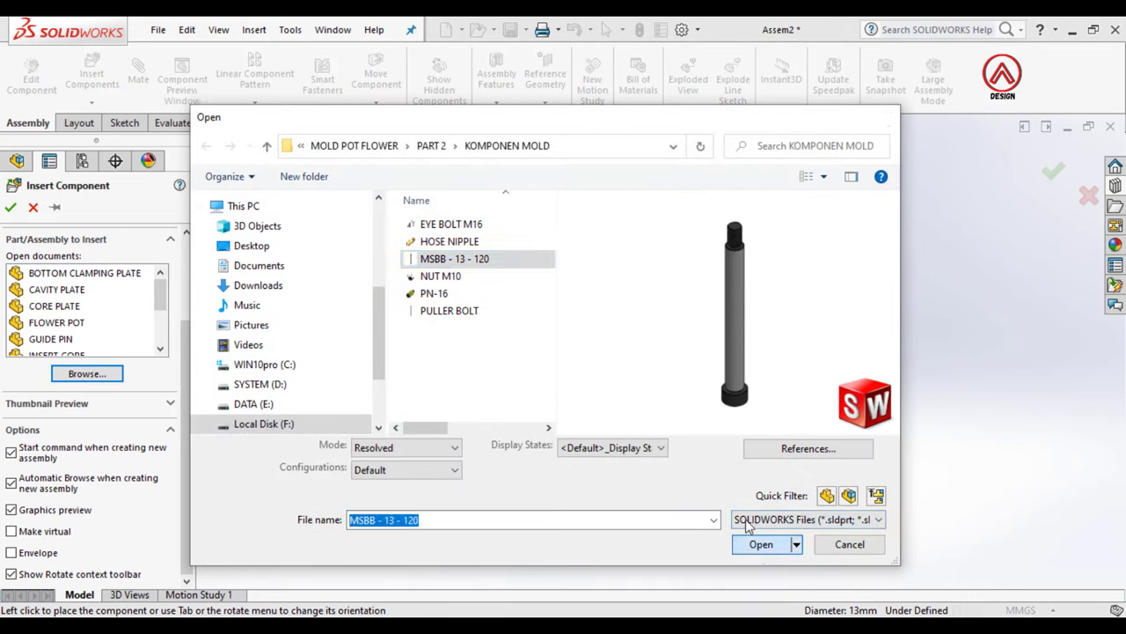
left_click(756, 544)
scroll(761, 336, "down", 5)
left_click(762, 326)
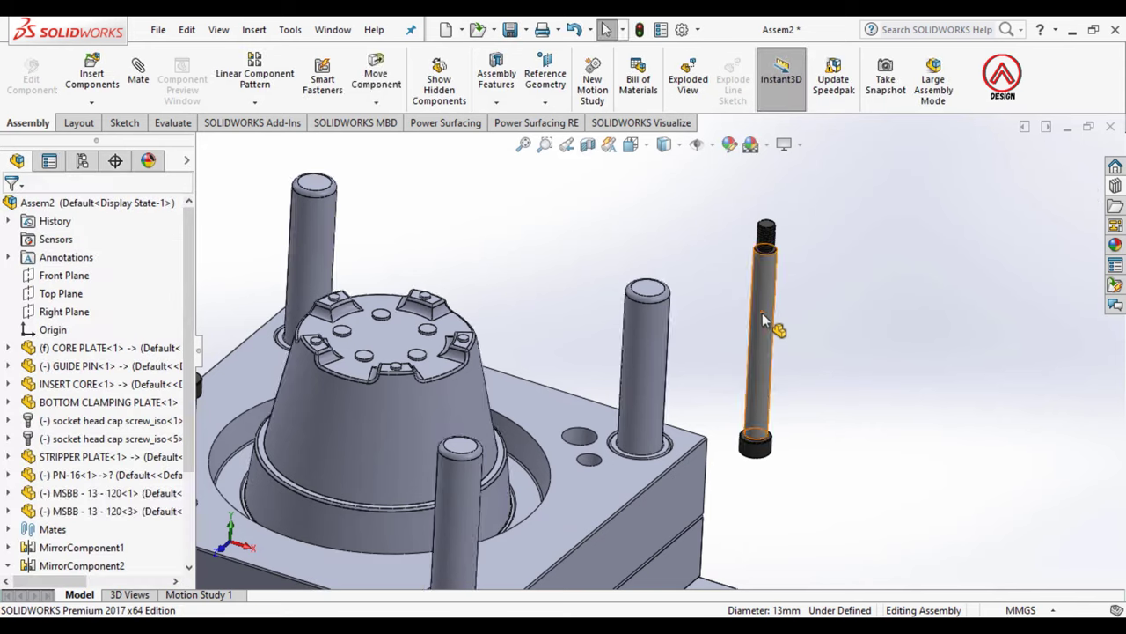
right_click_drag(762, 312, 516, 327)
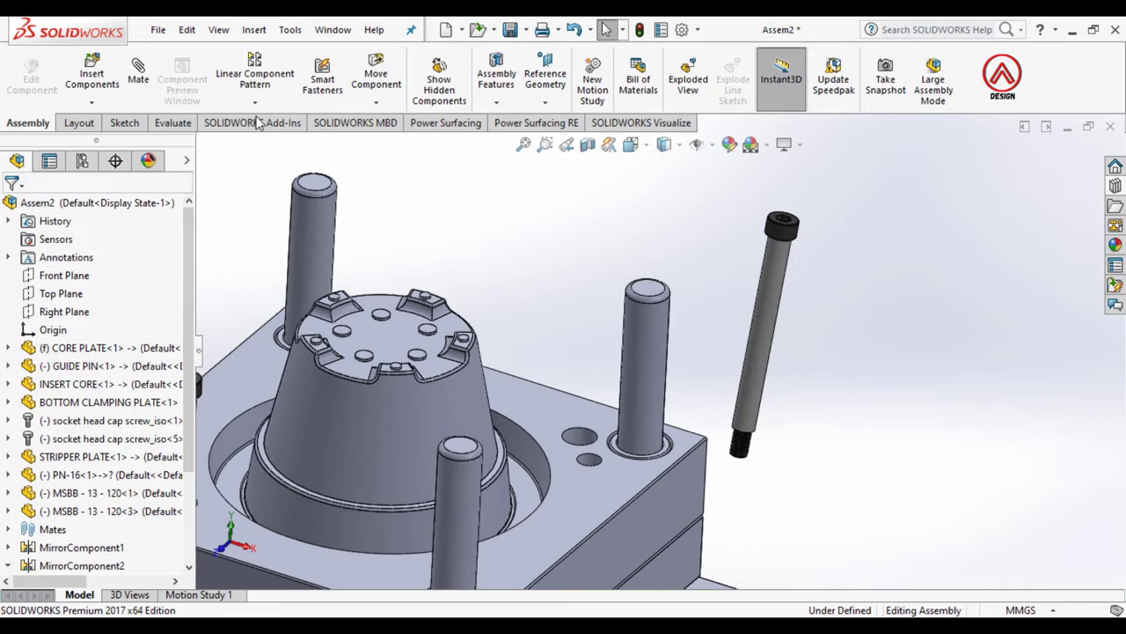
Step: Mate the second bolt's cylindrical face concentric with a stripper plate hole
left_click(151, 86)
left_click(770, 328)
scroll(578, 449, "down", 5)
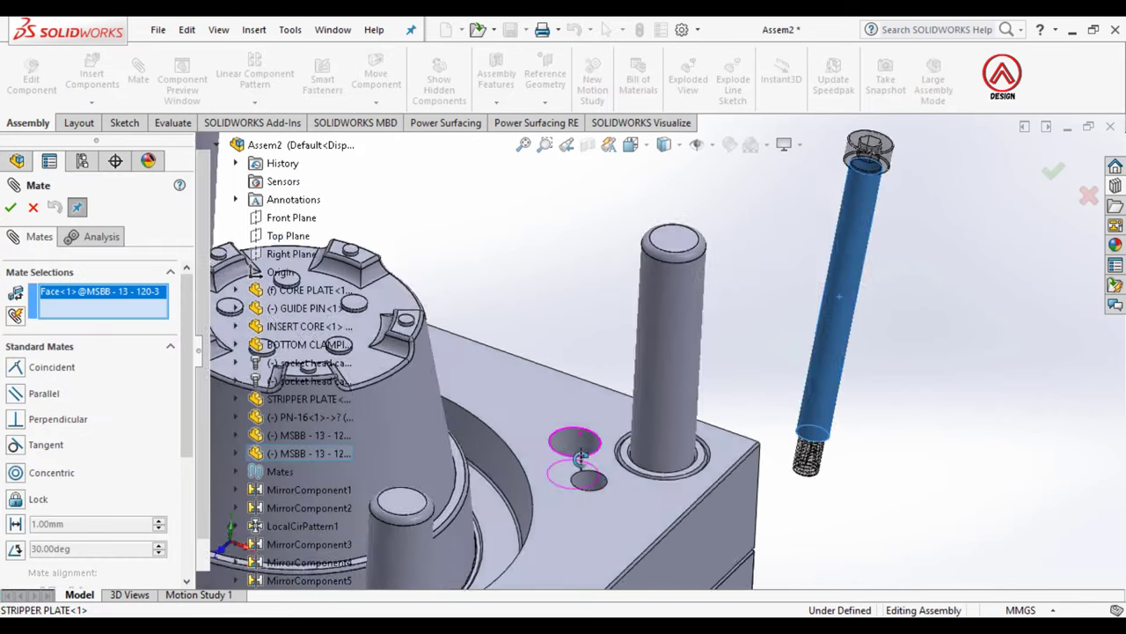
mouse_move(578, 448)
middle_mouse_down()
mouse_move(579, 553)
mouse_move(585, 439)
middle_mouse_up()
left_click(585, 438)
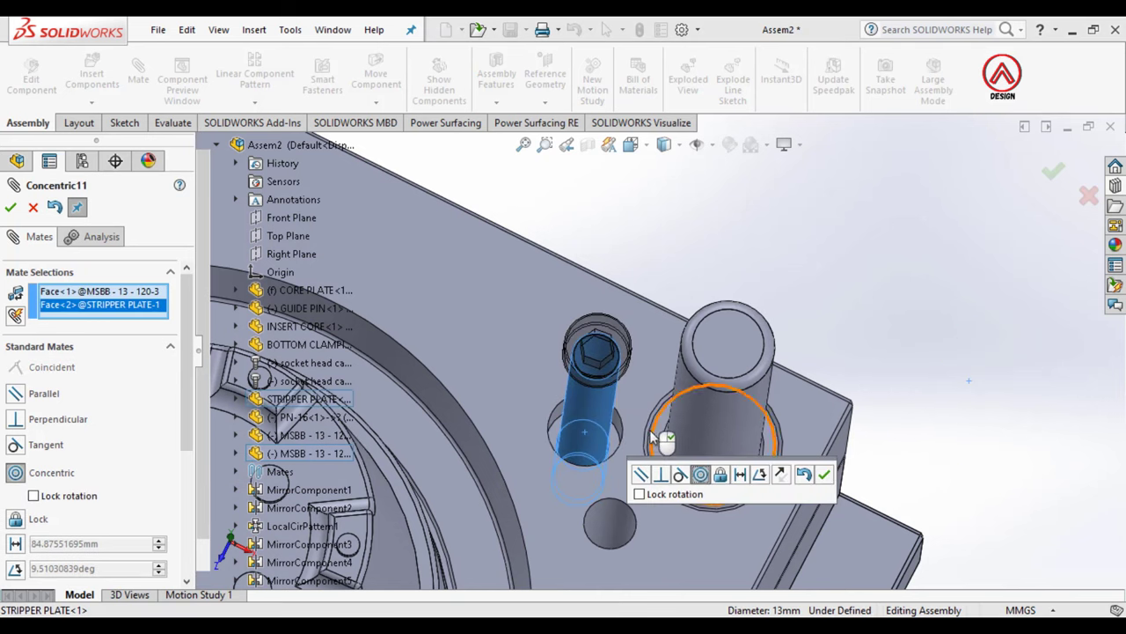
left_click(824, 474)
Step: Seat the bolt with a coincident mate on its shoulder face
left_click_drag(599, 401, 603, 317)
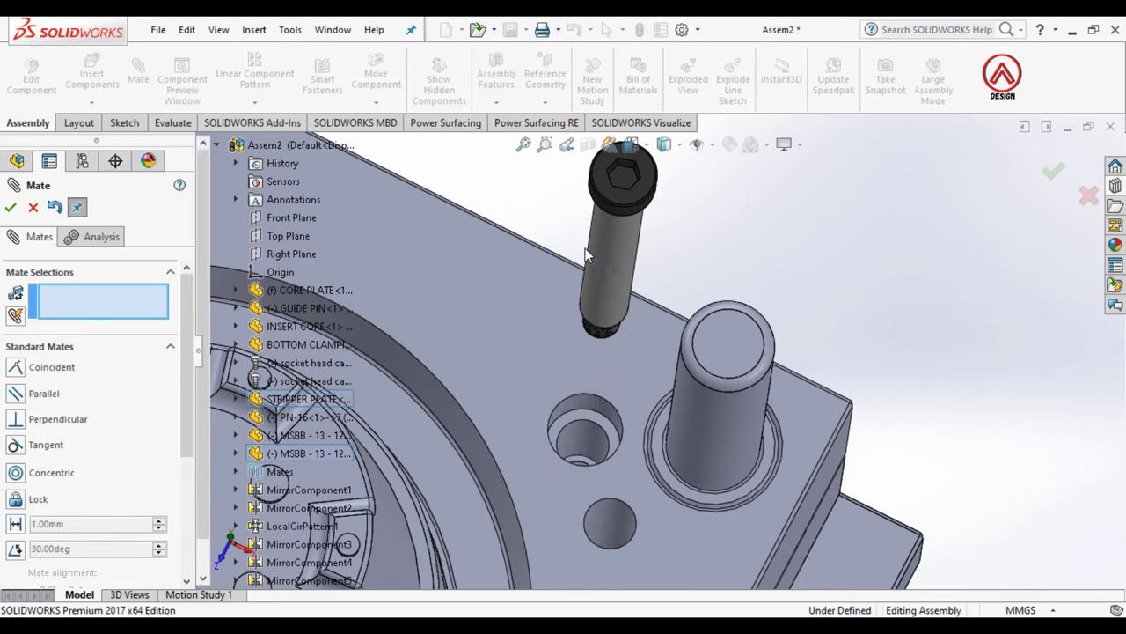
scroll(585, 447, "down", 2)
mouse_move(583, 447)
middle_mouse_down()
mouse_move(578, 455)
mouse_move(543, 256)
middle_mouse_up()
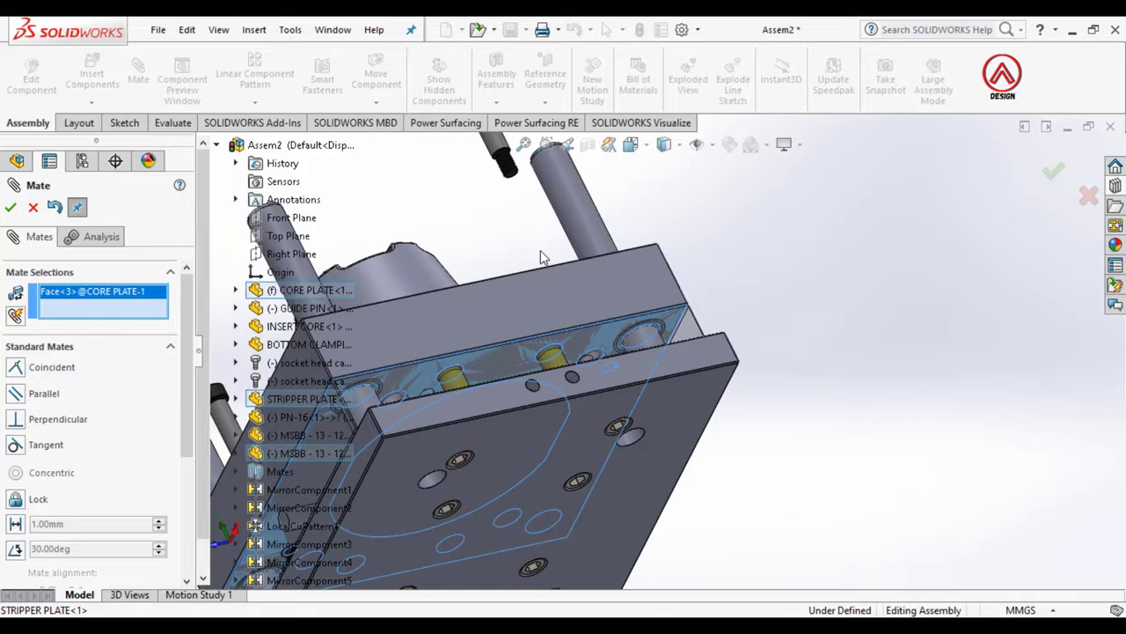
scroll(543, 256, "down", 3)
scroll(563, 246, "down", 2)
left_click(565, 244)
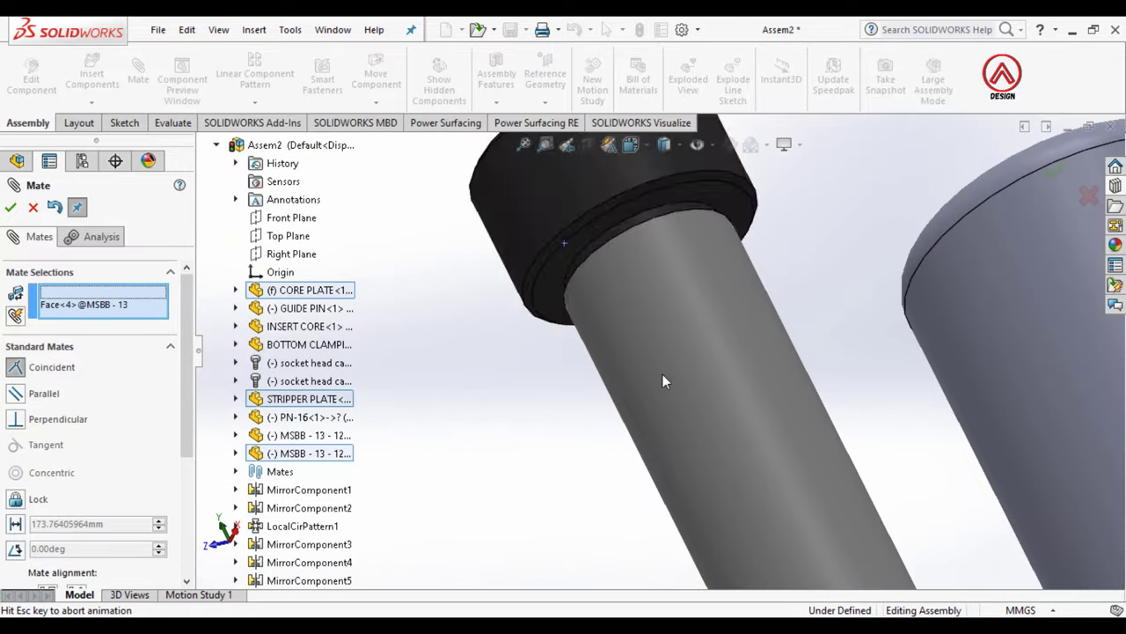
left_click(895, 405)
scroll(804, 390, "up", 3)
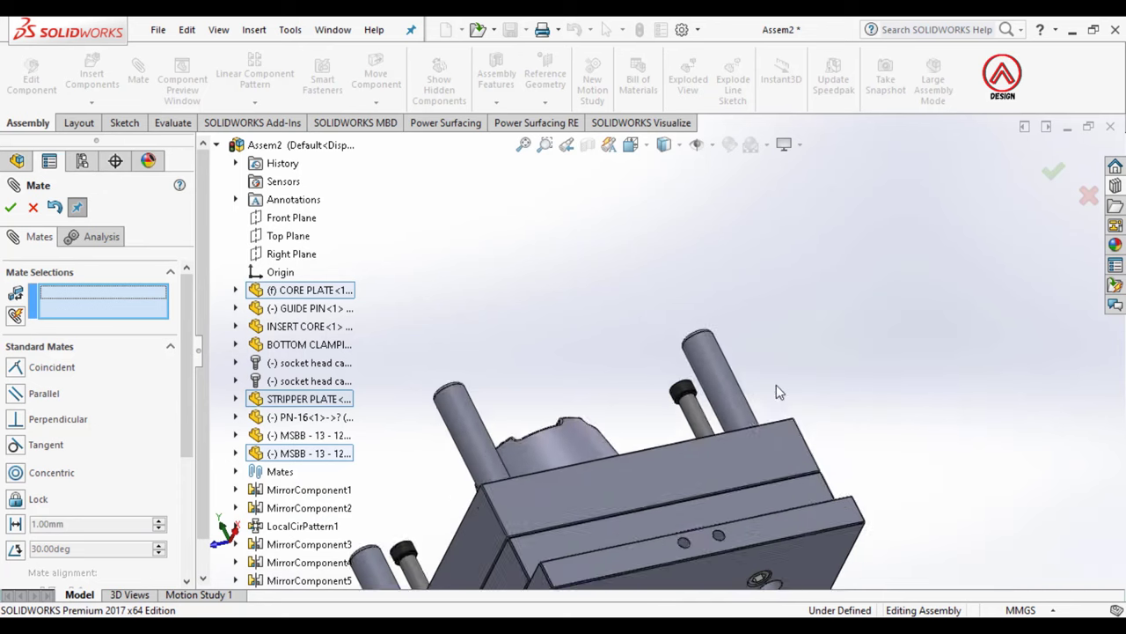
scroll(776, 385, "up", 2)
Step: Insert the CAVITY PLATE part and place it beside the mold
left_click(11, 207)
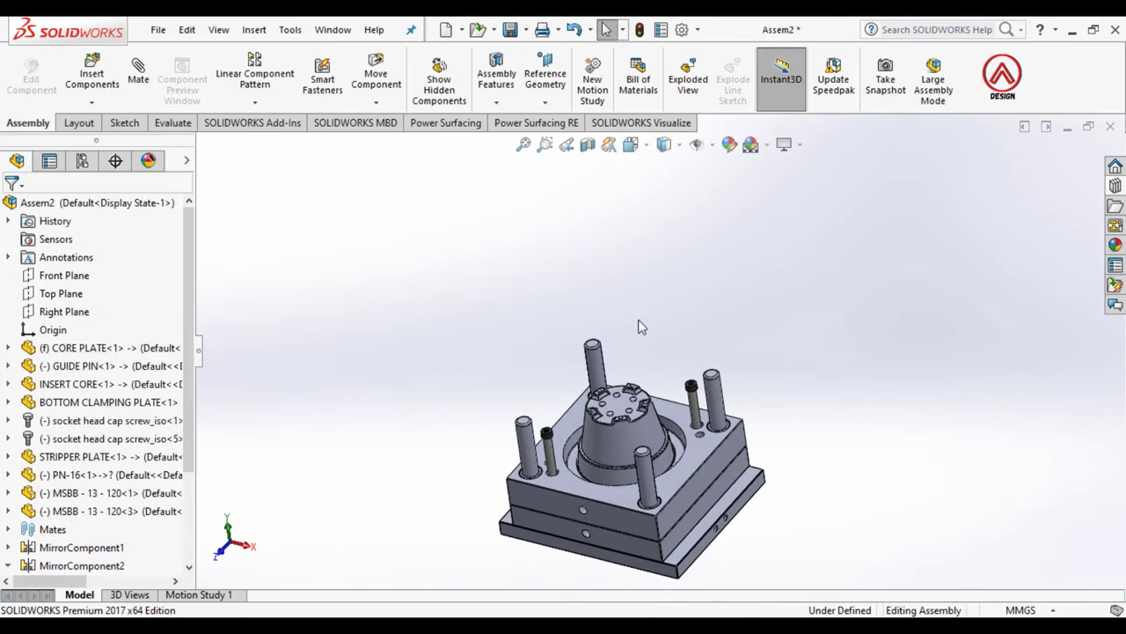
scroll(636, 434, "down", 2)
scroll(653, 359, "down", 2)
middle_click_drag(655, 358, 703, 299)
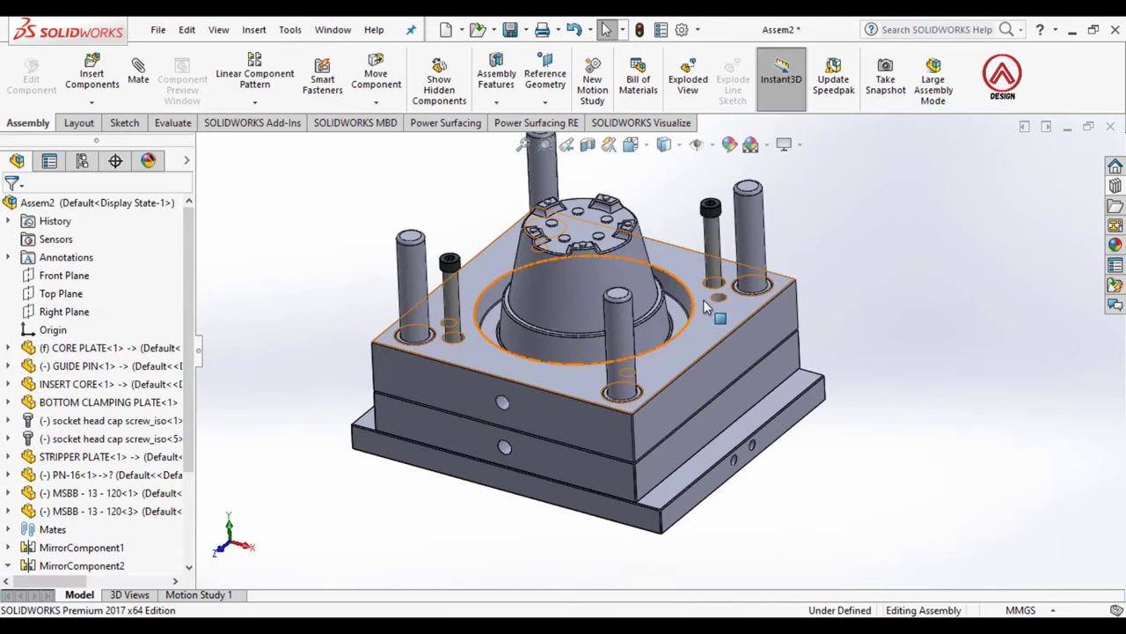
left_click(85, 72)
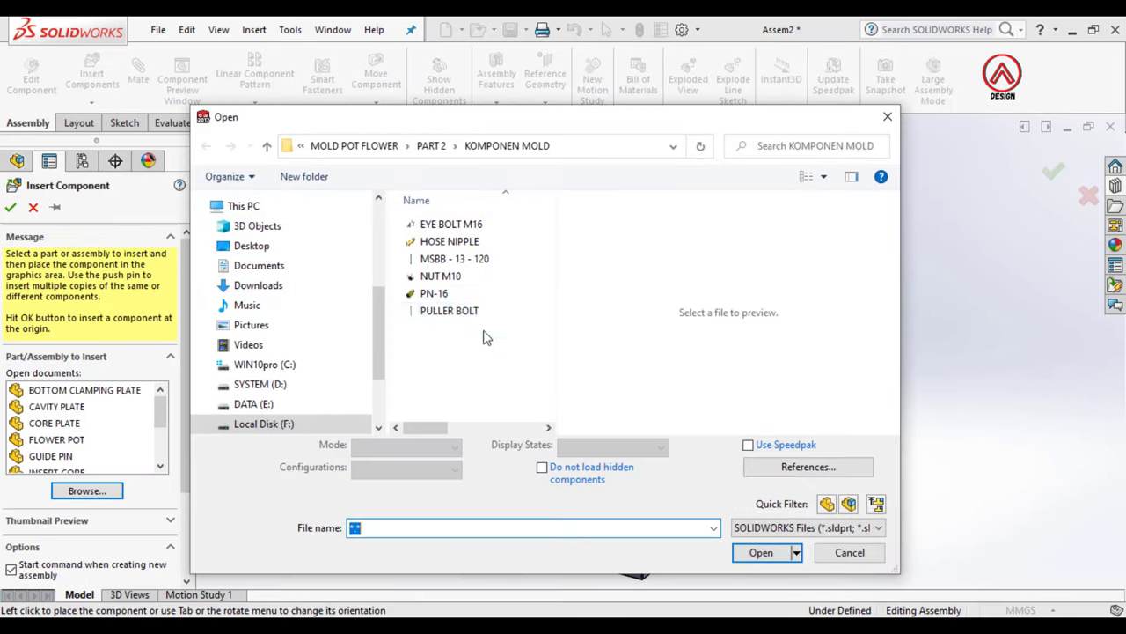
left_click(886, 124)
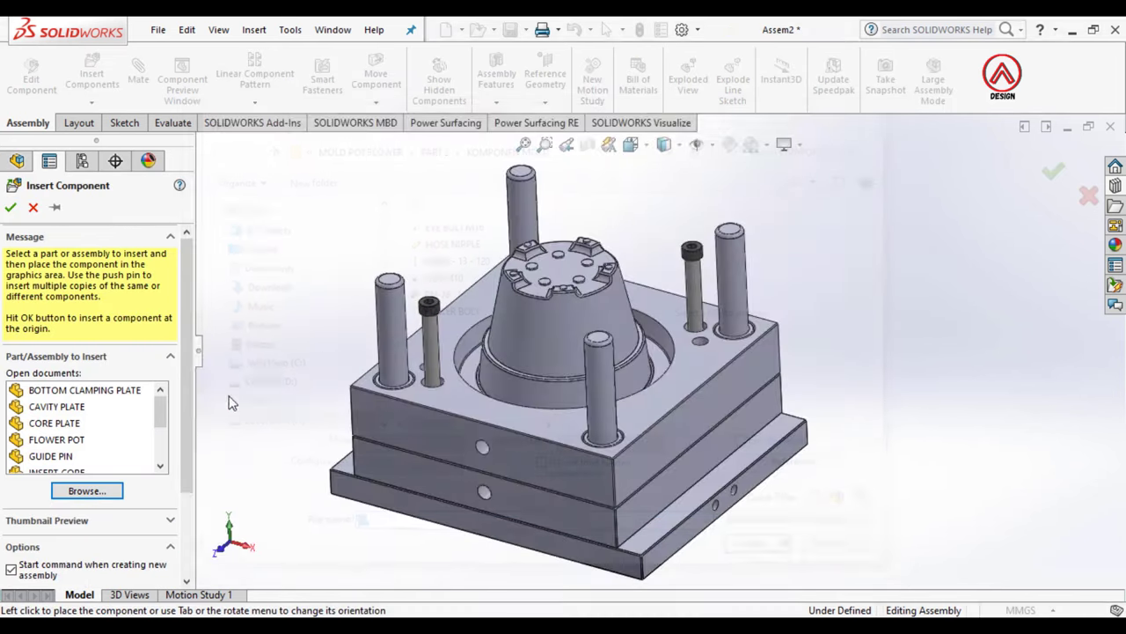
left_click(55, 407)
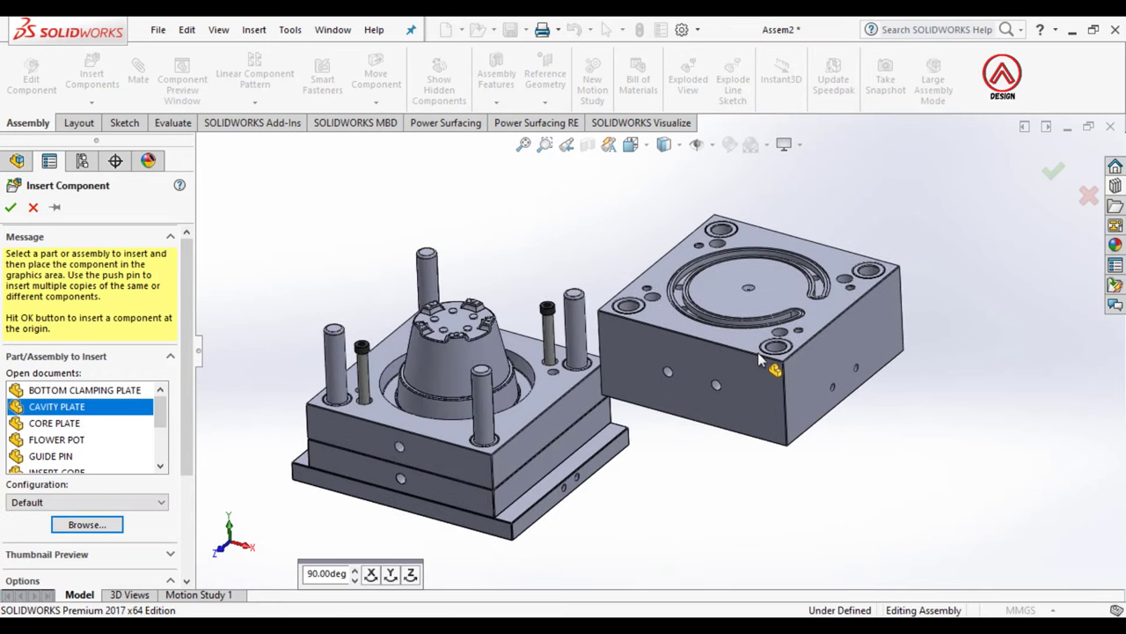
left_click(754, 346)
Step: Mate a cavity plate guide-pin hole concentric with the first guide pin
left_click(138, 81)
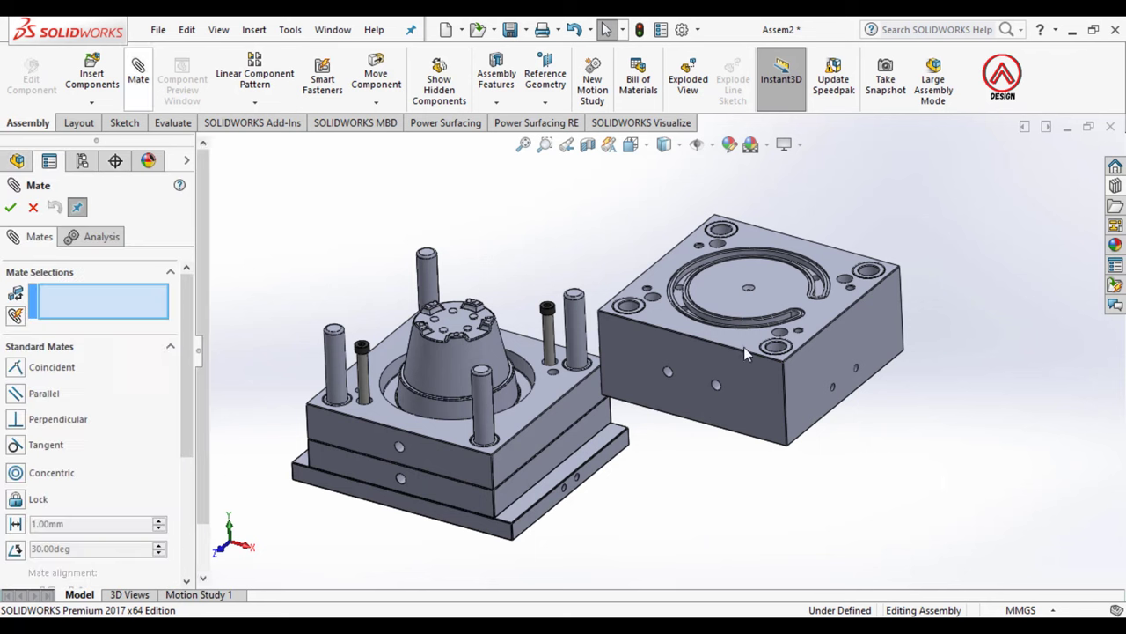
scroll(757, 352, "down", 2)
scroll(695, 326, "down", 2)
left_click(601, 304)
scroll(528, 334, "up", 3)
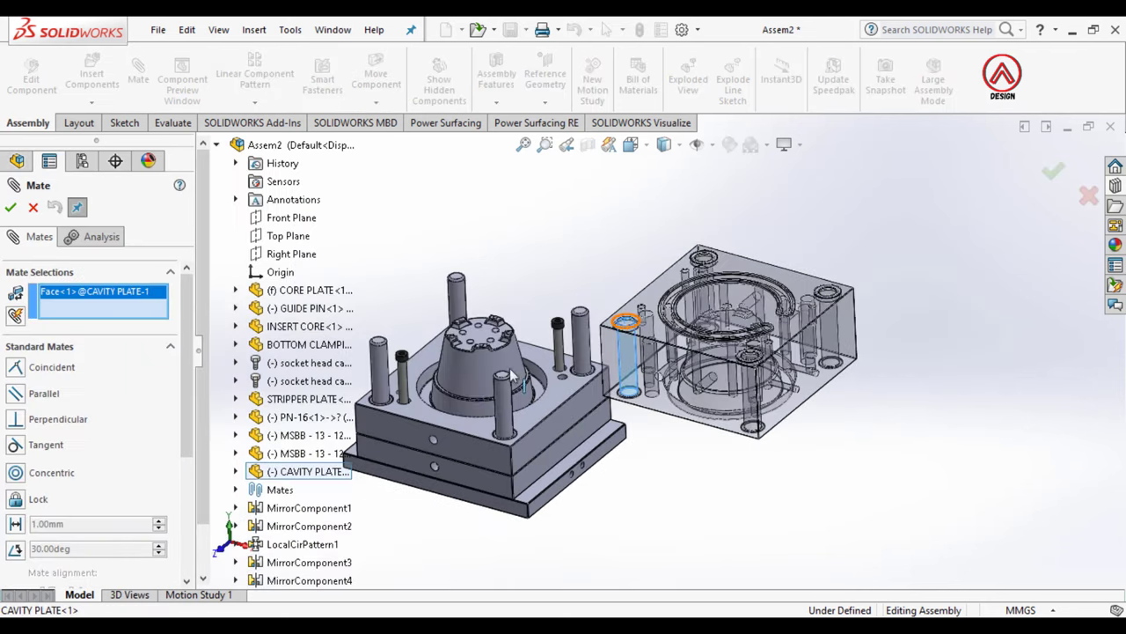
left_click(486, 350)
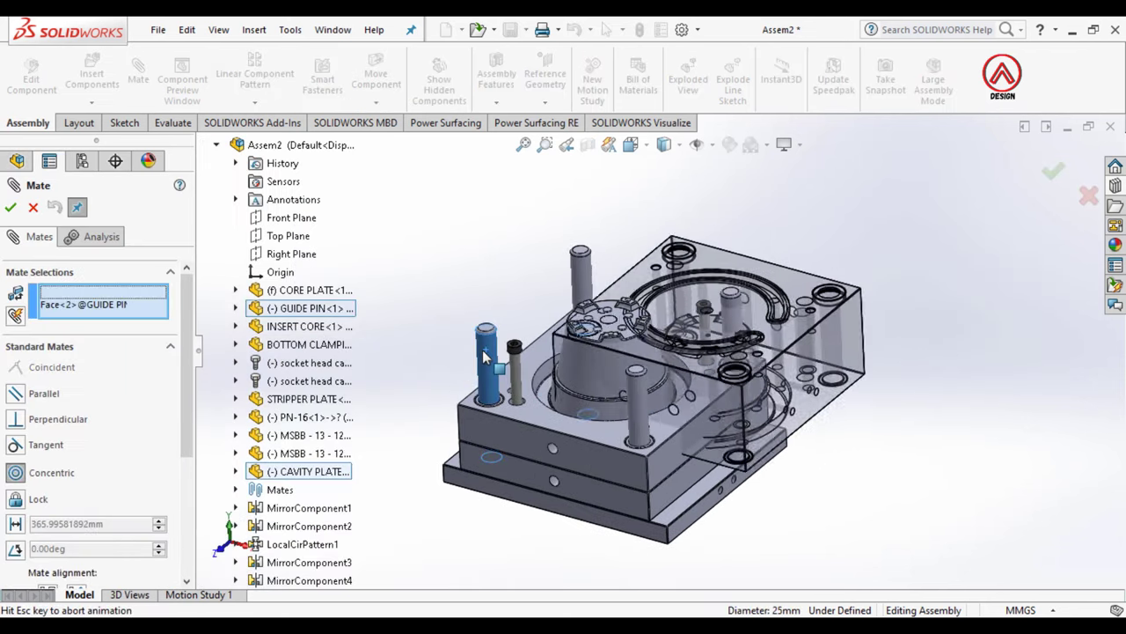
left_click(458, 315)
Step: Mate a second cavity plate hole concentric with the second guide pin
left_click_drag(743, 332, 735, 230)
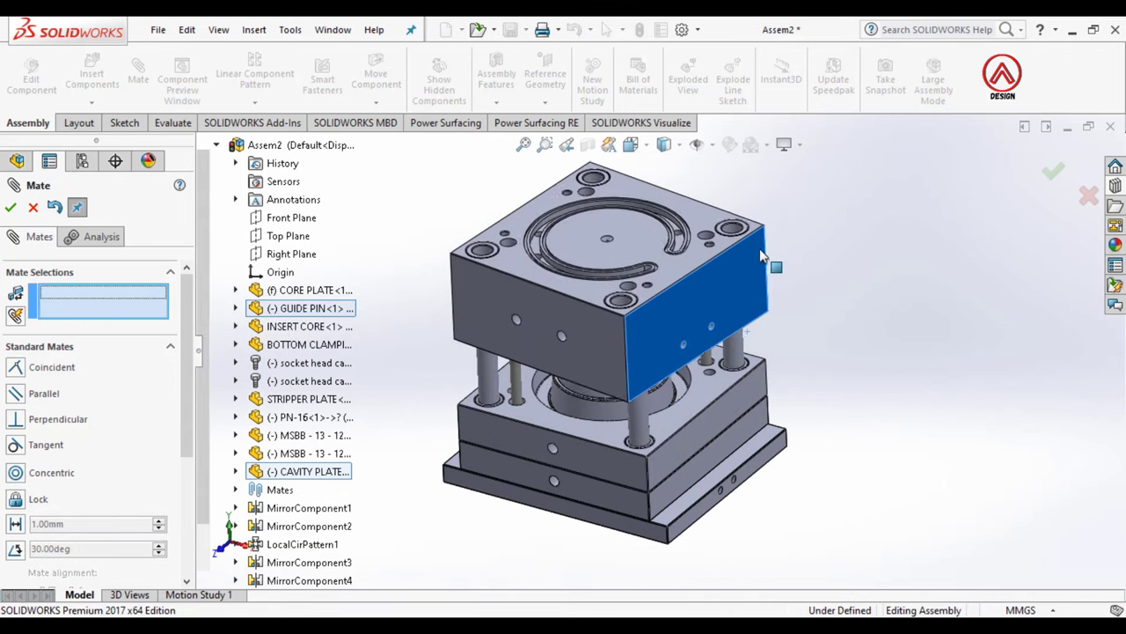
scroll(735, 229, "down", 3)
left_click(715, 249)
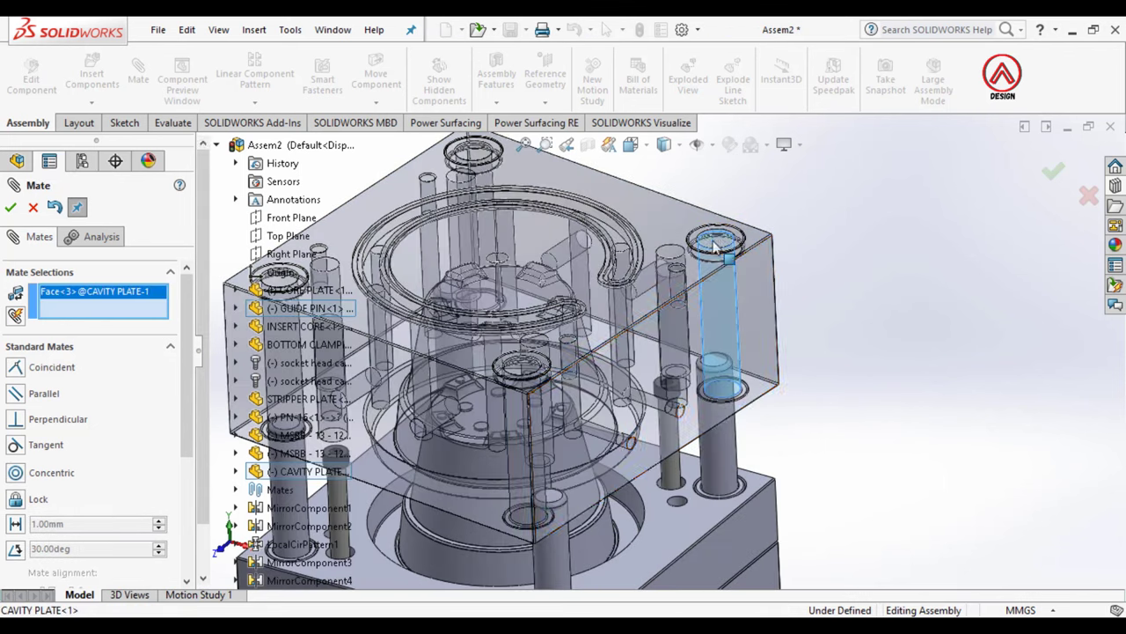
left_click(724, 449)
left_click(928, 474)
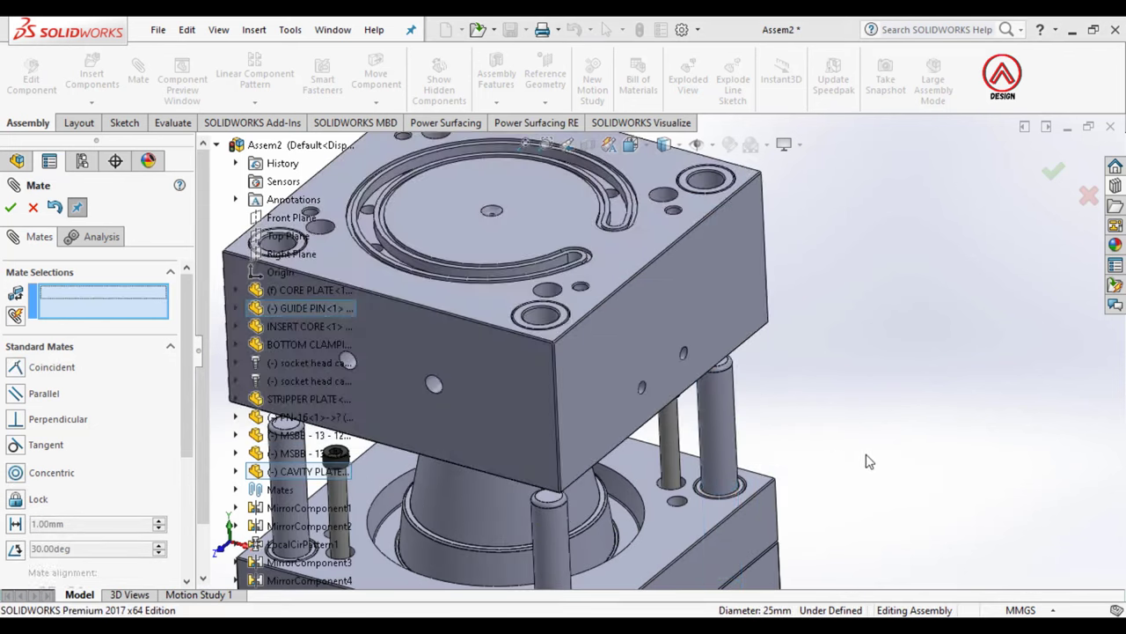
scroll(868, 461, "up", 3)
Step: Mate the cavity plate's bottom face coincident with the stripper plate's top face
middle_click_drag(868, 461, 535, 374)
scroll(535, 372, "down", 3)
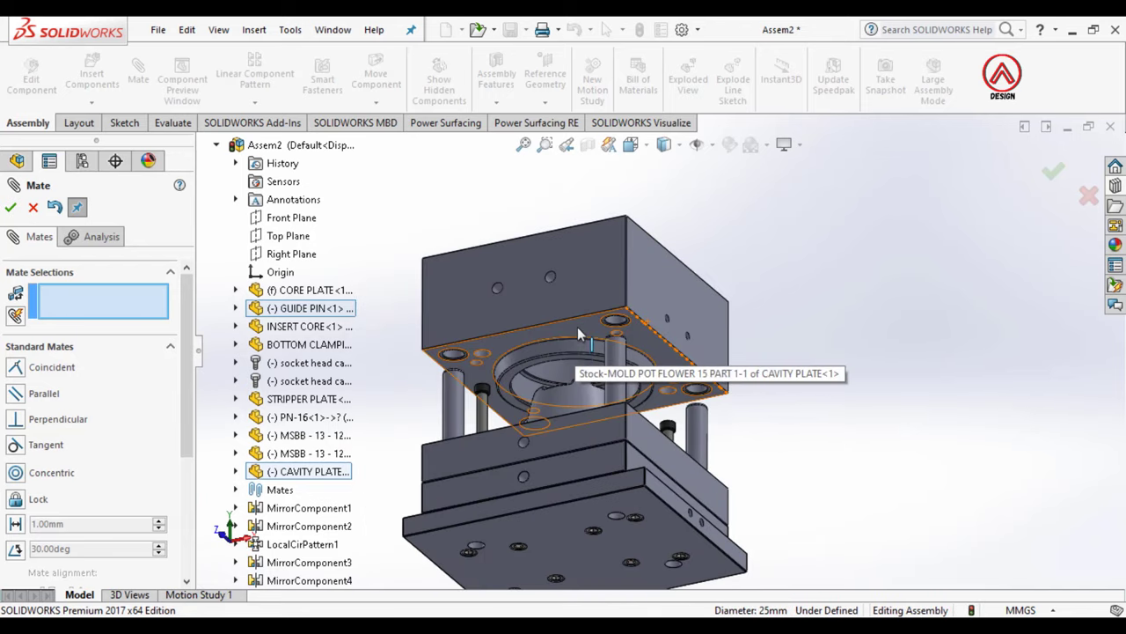
left_click(577, 332)
middle_click_drag(577, 333, 521, 526)
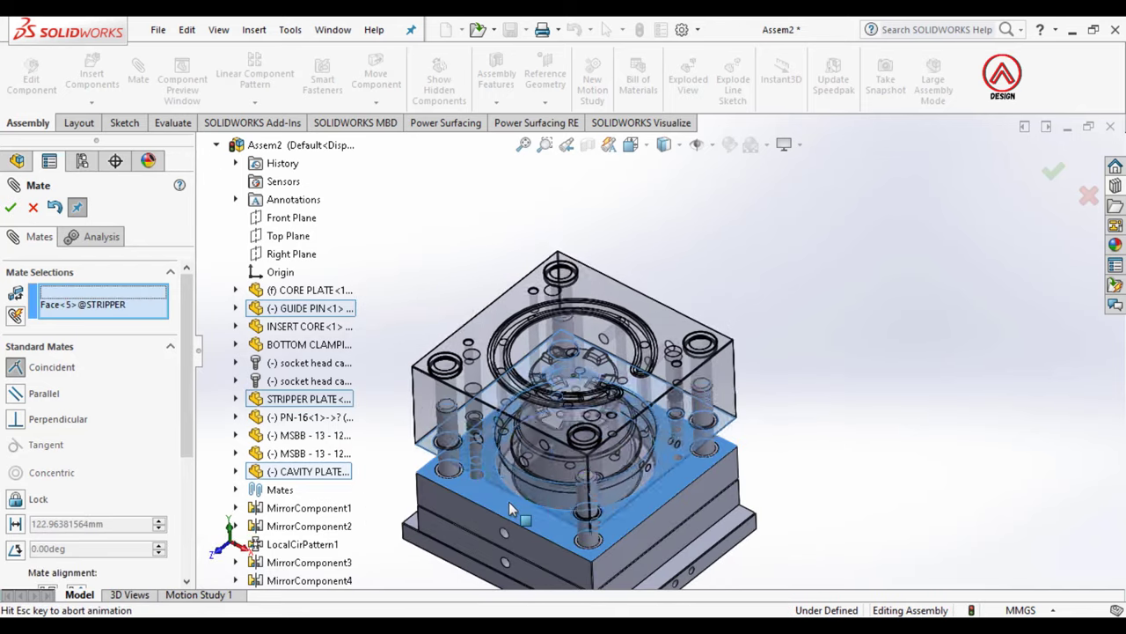
left_click(510, 508)
scroll(557, 360, "down", 4)
scroll(557, 361, "down", 2)
middle_click_drag(557, 361, 557, 368)
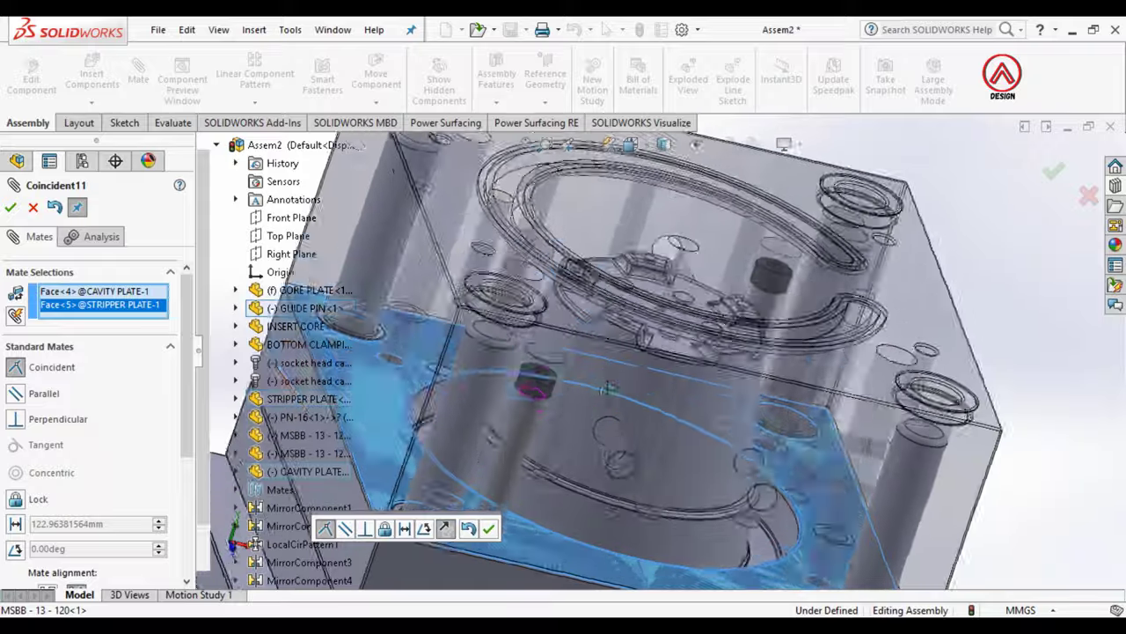
key("ctrl+7")
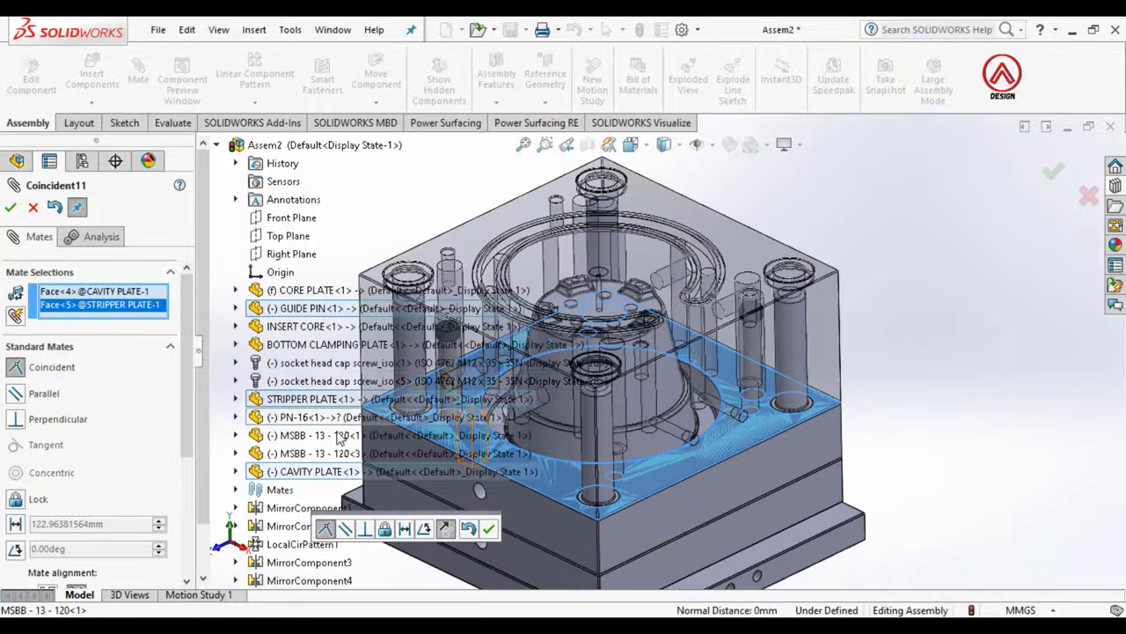
left_click(488, 528)
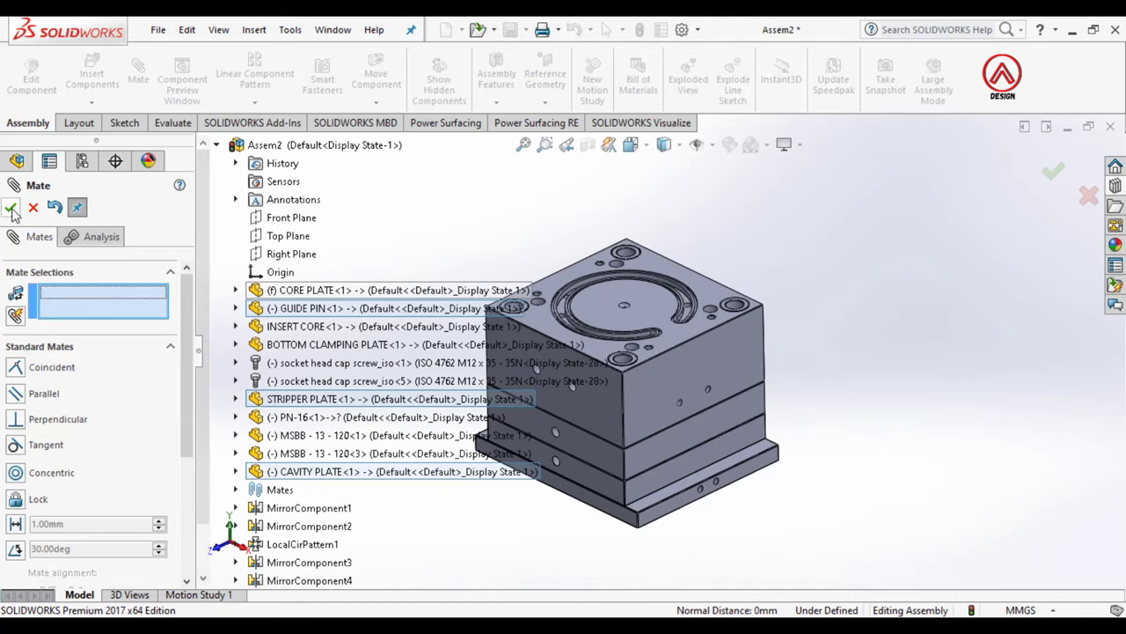
key("Escape")
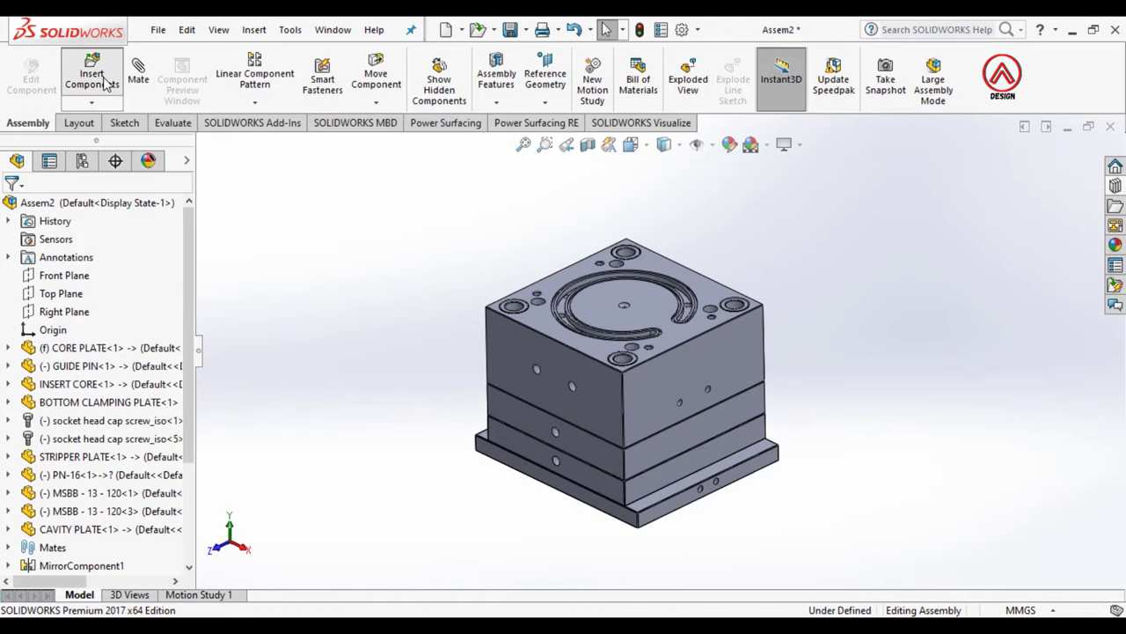
left_click(92, 78)
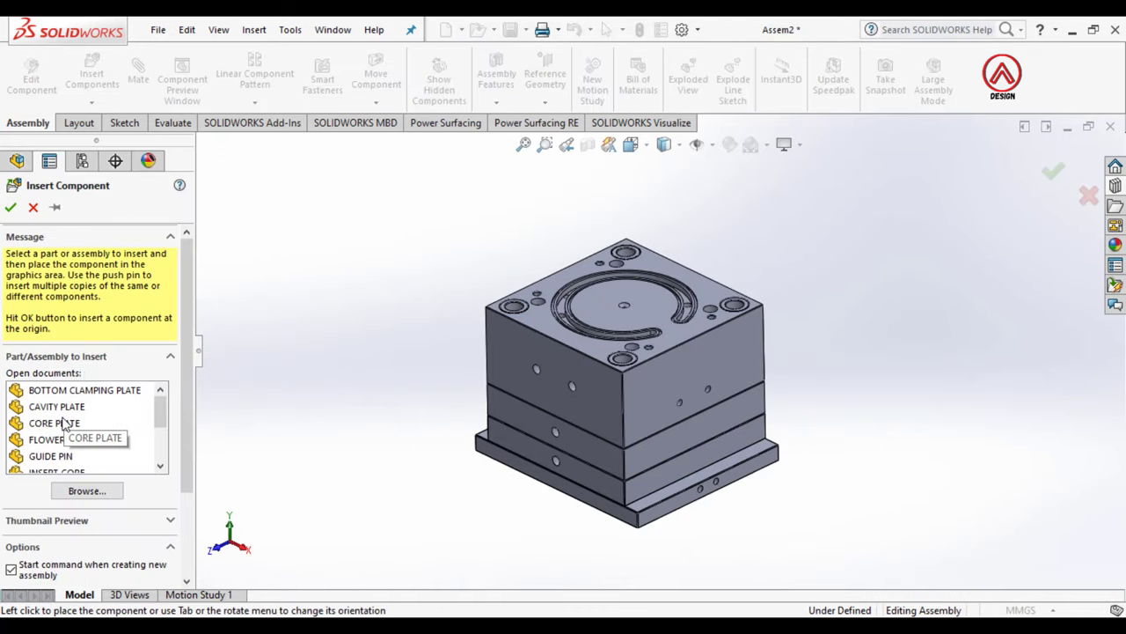
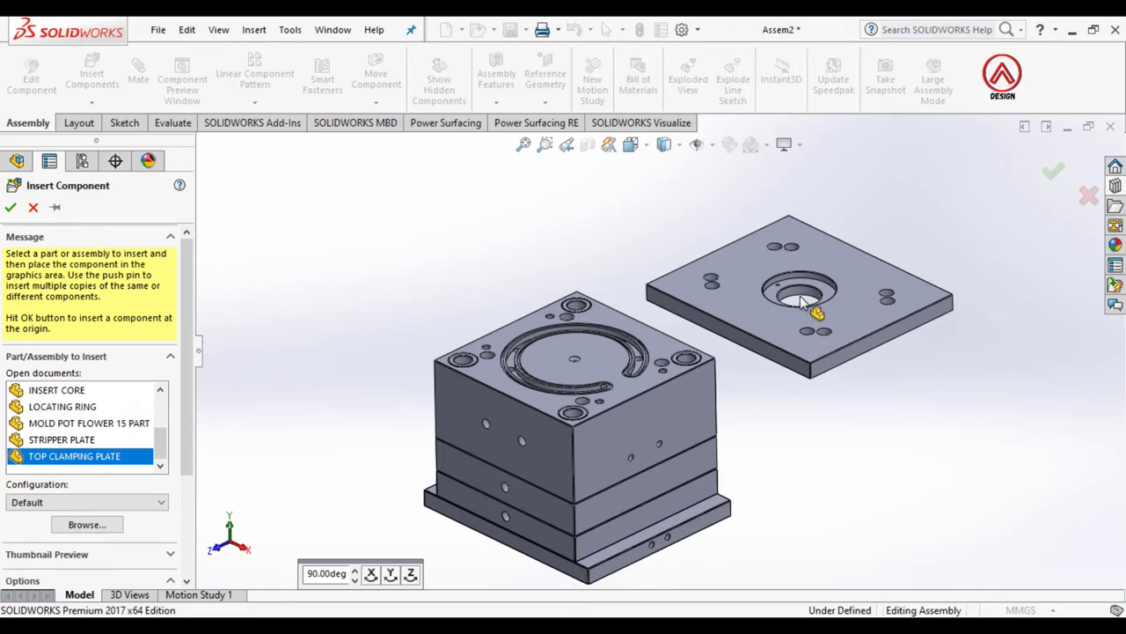
Step: Mate one top clamping plate hole concentric with the matching cavity plate hole
key("m")
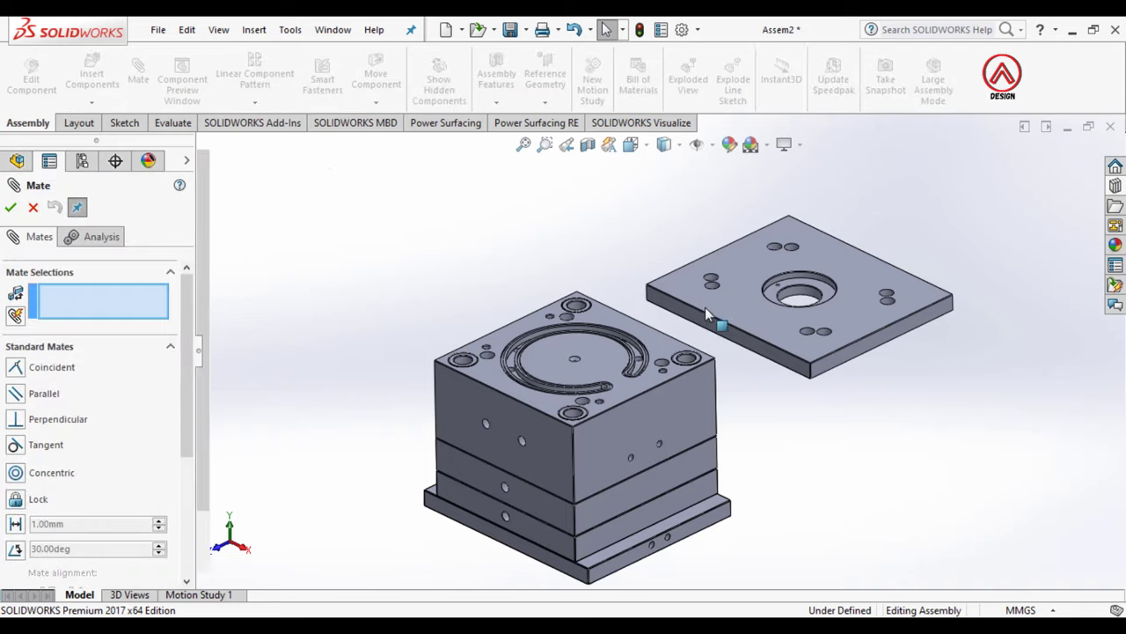
scroll(705, 307, "down", 5)
scroll(700, 317, "down", 3)
scroll(691, 324, "down", 2)
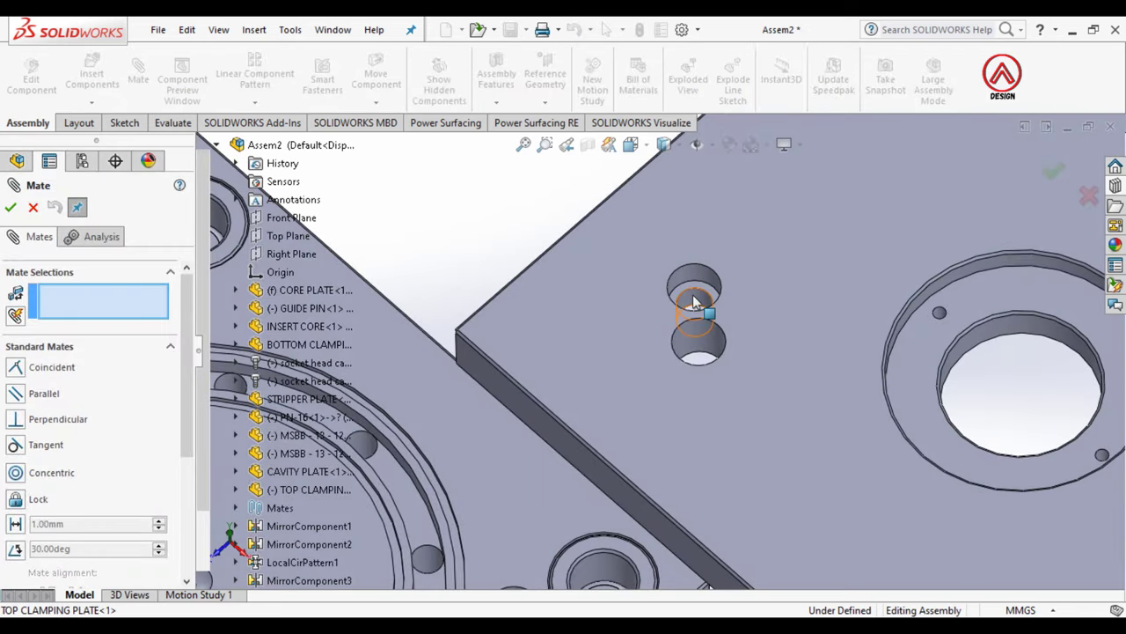
left_click(693, 302)
scroll(688, 306, "up", 4)
scroll(686, 308, "up", 2)
scroll(548, 380, "down", 4)
scroll(533, 339, "down", 2)
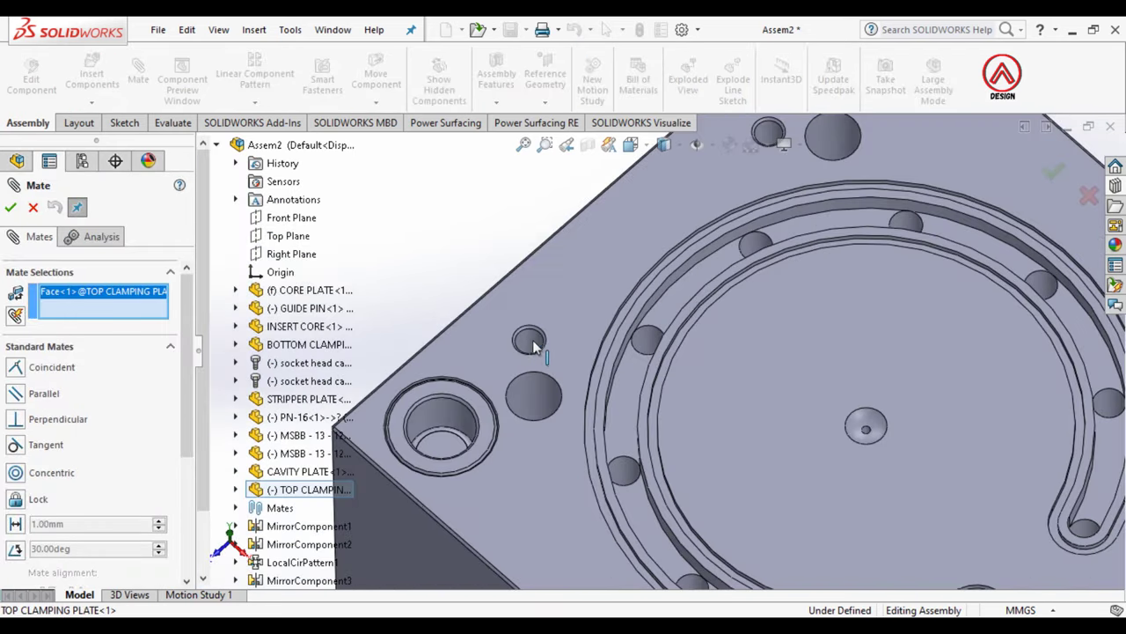
scroll(533, 340, "up", 2)
left_click(528, 339)
left_click(581, 306)
Step: Add a second concentric mate between another pair of plate holes
scroll(643, 322, "up", 5)
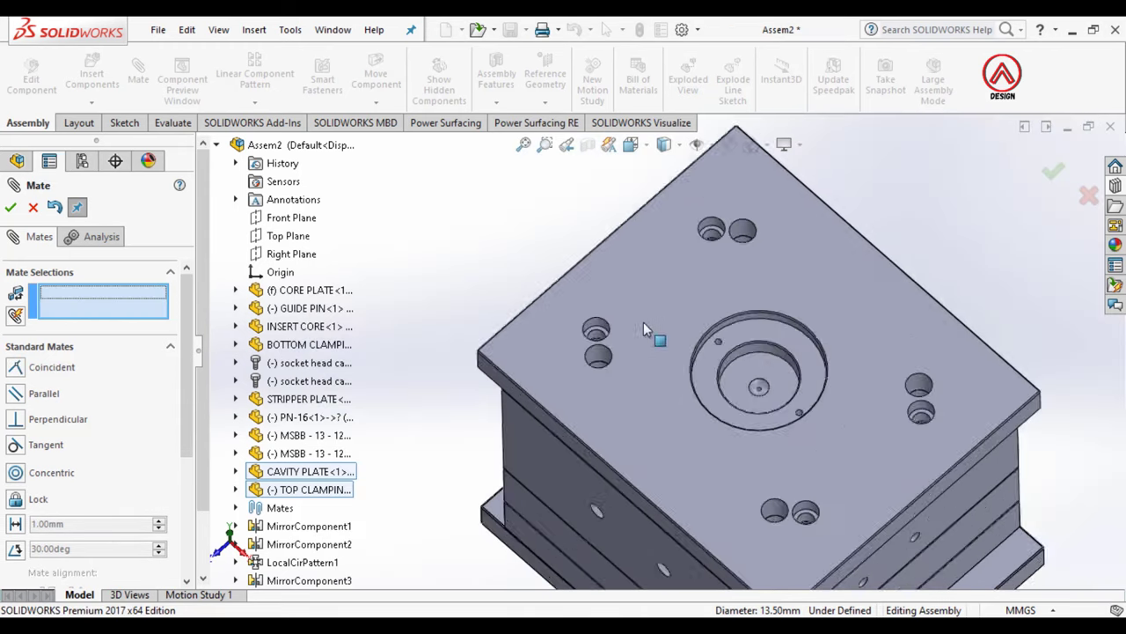
scroll(643, 322, "up", 3)
left_click_drag(798, 365, 806, 270)
scroll(746, 330, "down", 5)
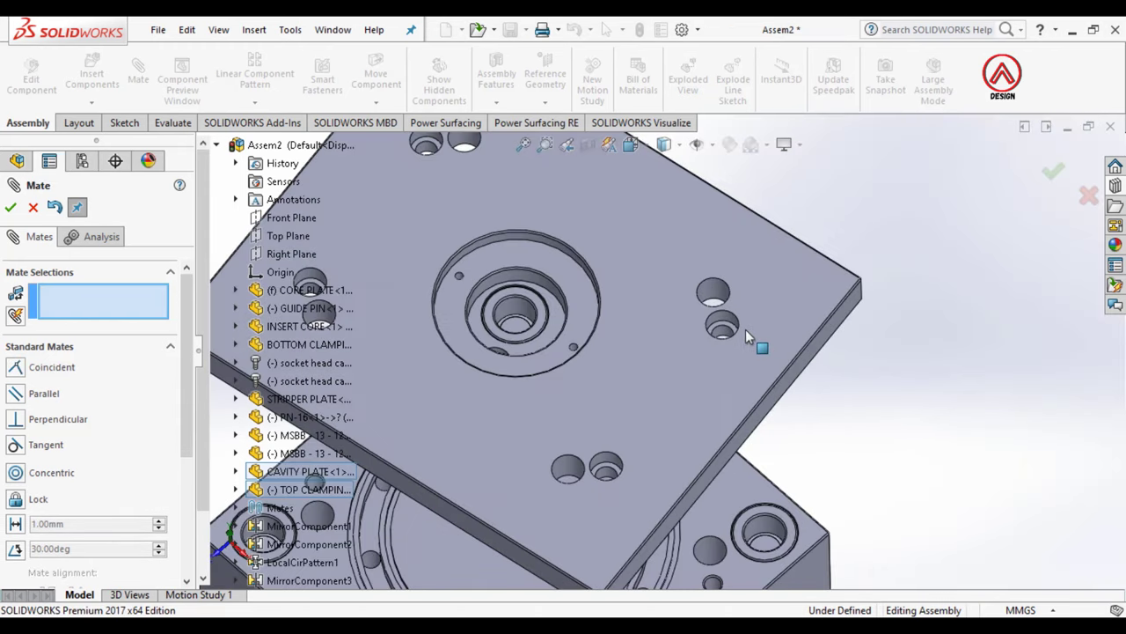
left_click(721, 338)
scroll(728, 405, "up", 3)
scroll(713, 467, "down", 3)
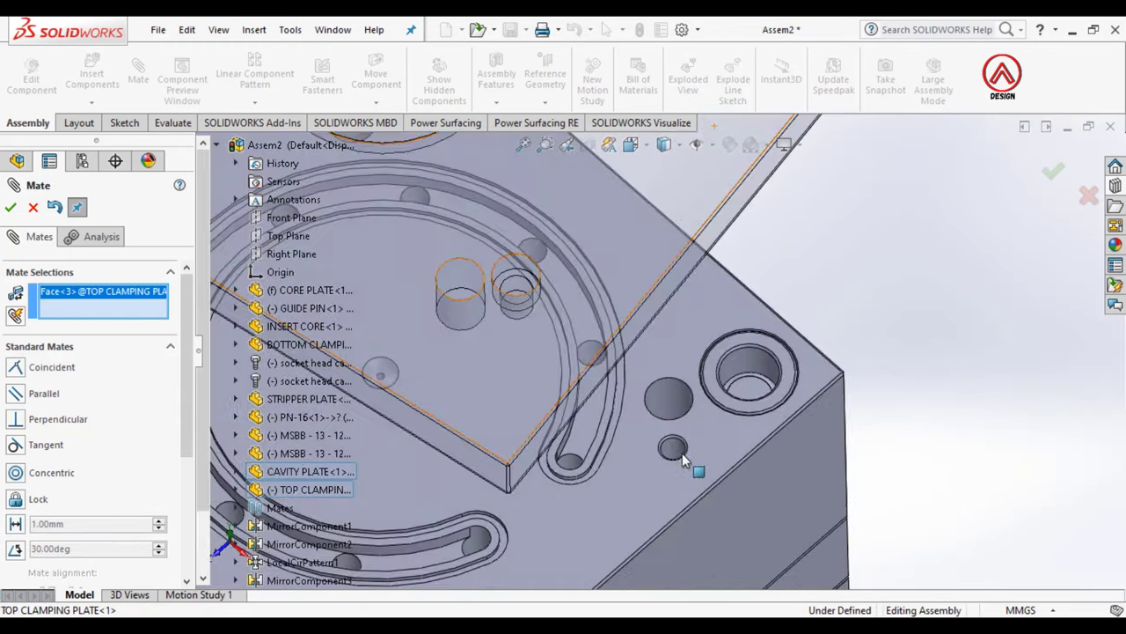
left_click(674, 448)
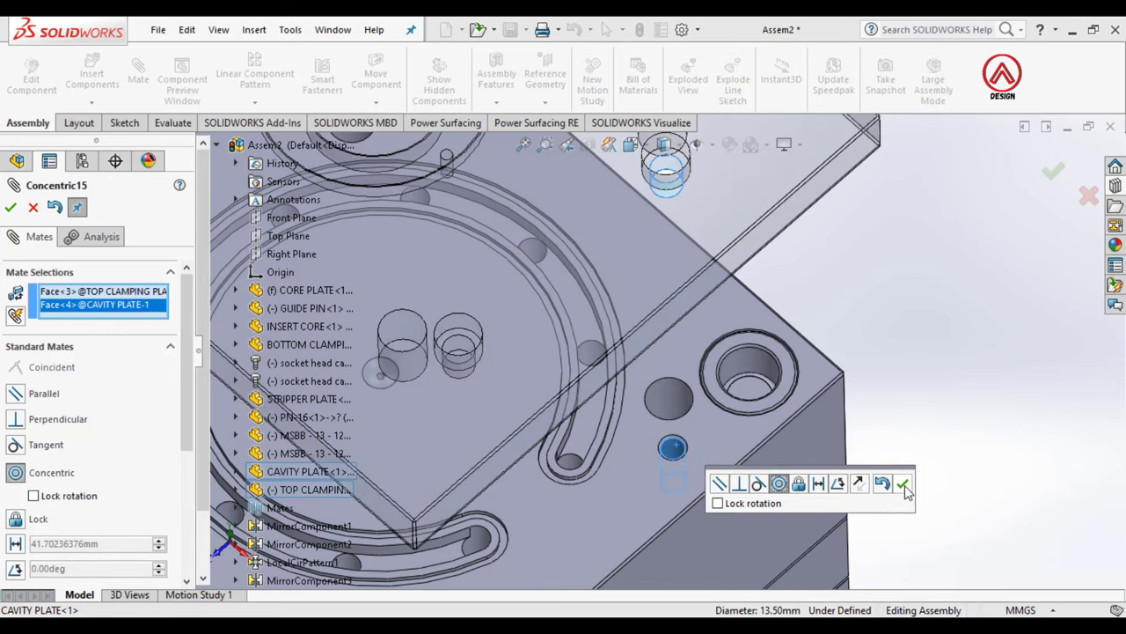
left_click(901, 482)
Step: Make the top clamping plate's bottom face coincident with the cavity plate's top face
scroll(700, 436, "up", 3)
mouse_move(699, 437)
middle_mouse_down()
mouse_move(666, 232)
mouse_move(601, 404)
mouse_move(704, 374)
middle_mouse_up()
left_click(666, 232)
left_click(704, 374)
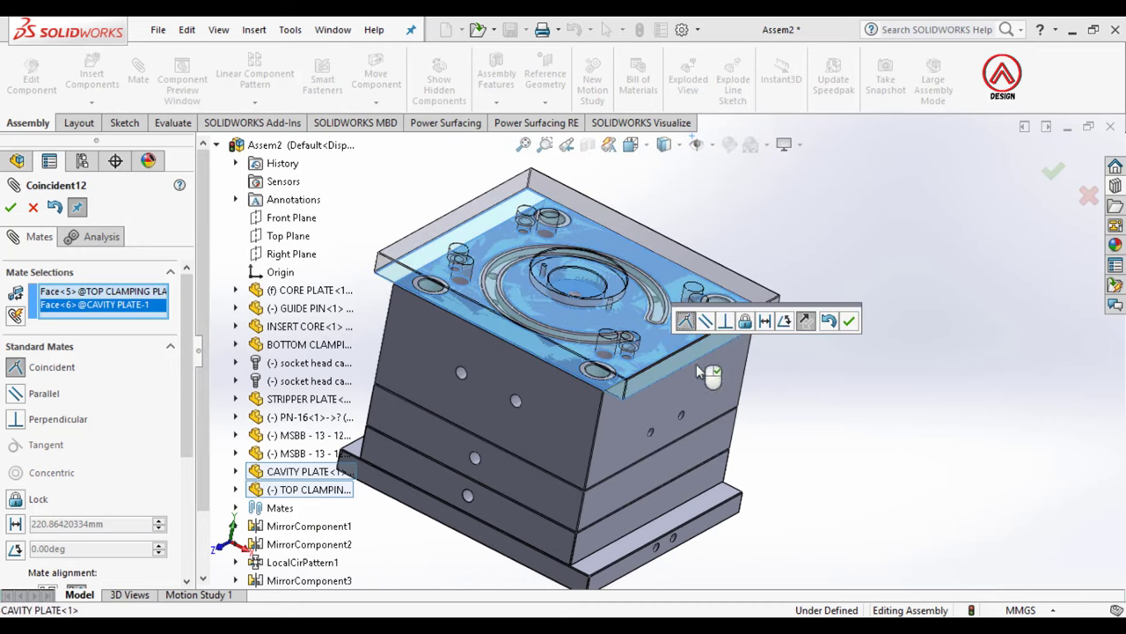
left_click(851, 326)
scroll(832, 420, "up", 3)
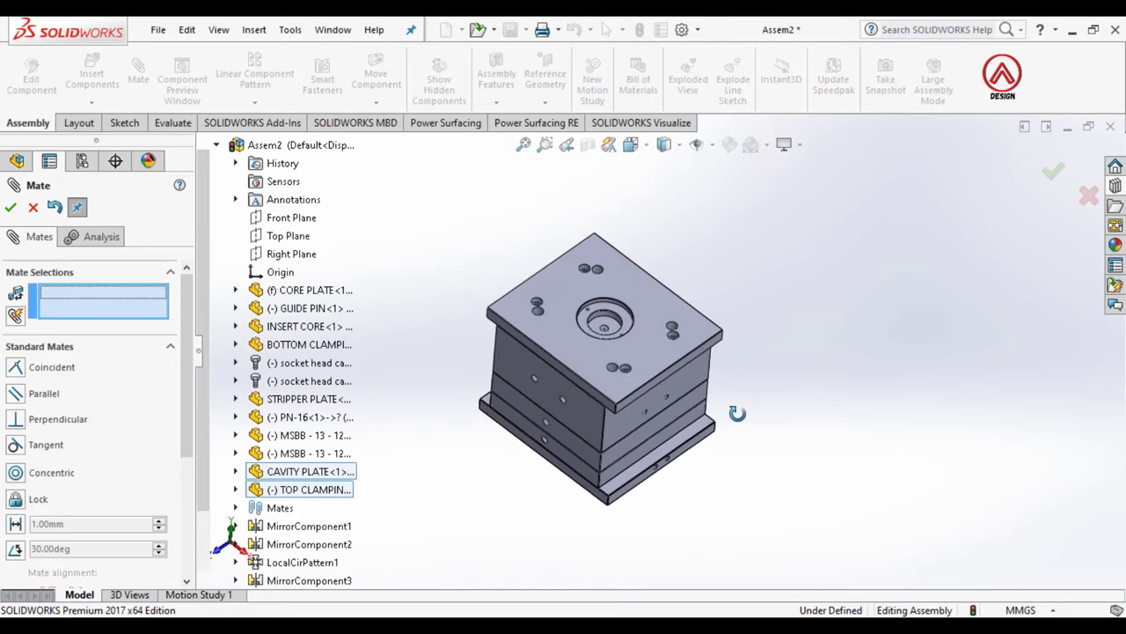
left_click(1053, 171)
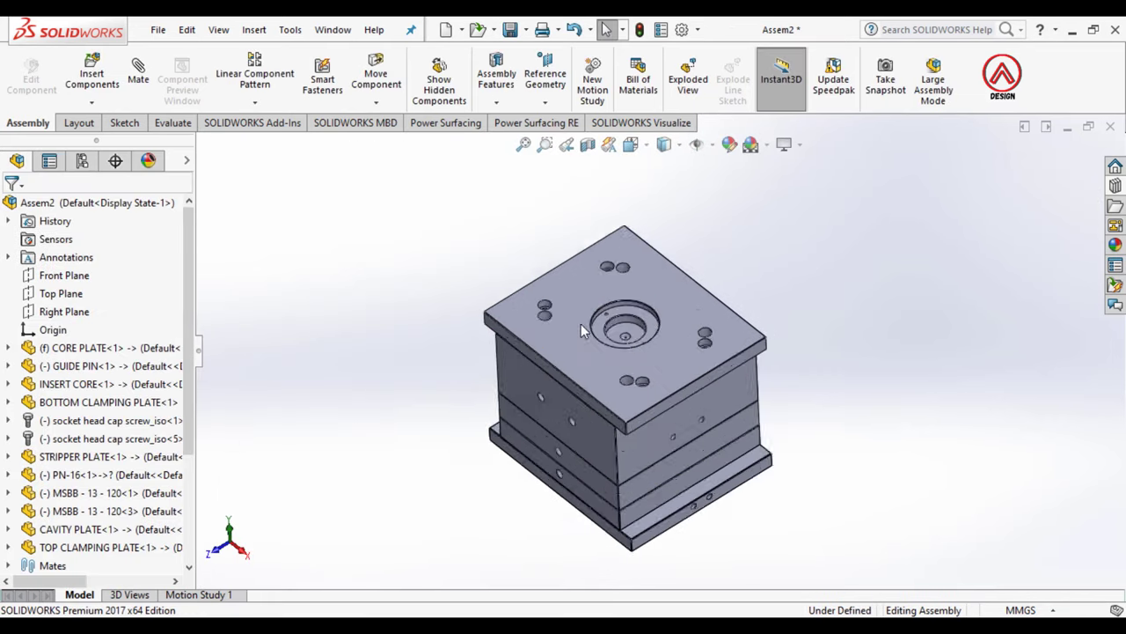
scroll(581, 324, "down", 4)
left_click(104, 72)
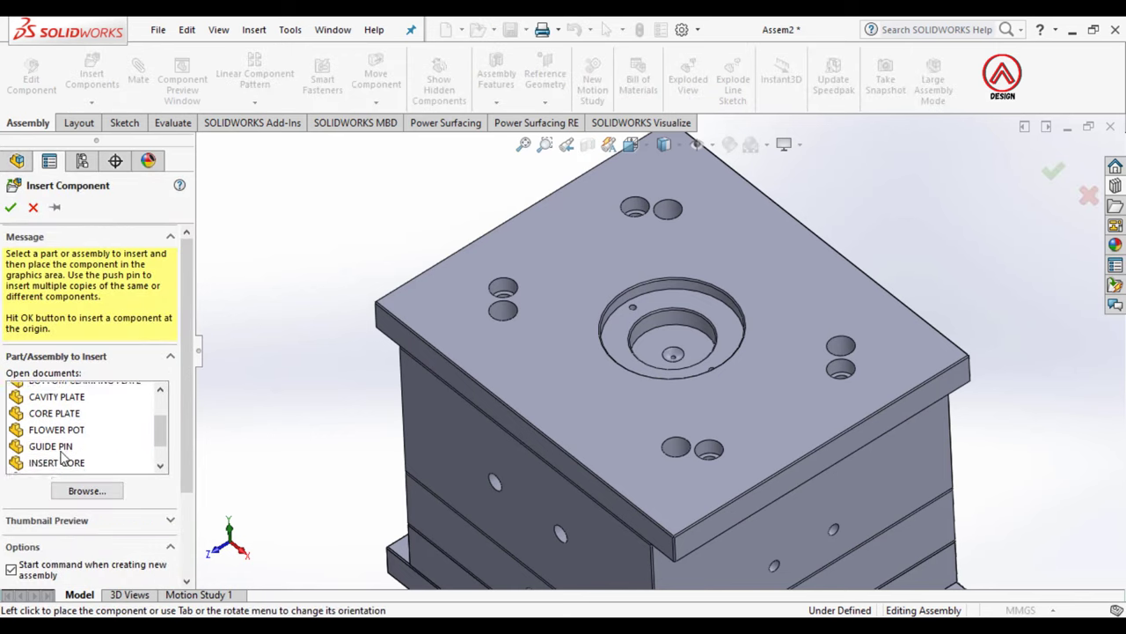
left_click(59, 440)
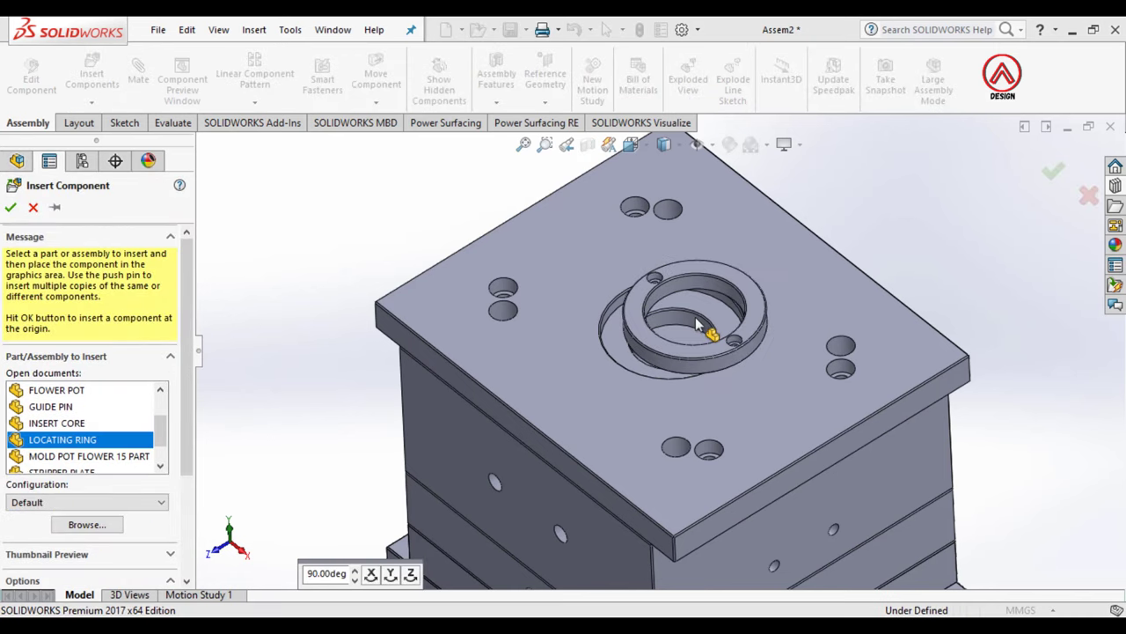
scroll(664, 330, "up", 2)
scroll(668, 352, "up", 2)
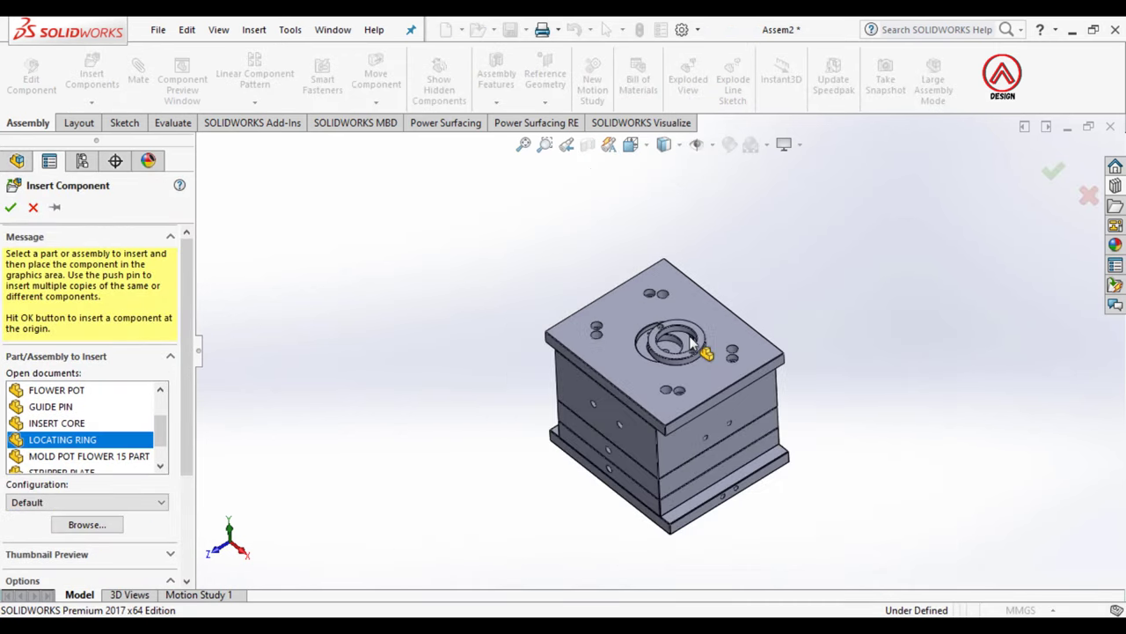
scroll(734, 364, "down", 4)
scroll(679, 264, "down", 2)
scroll(621, 342, "up", 1)
key("Escape")
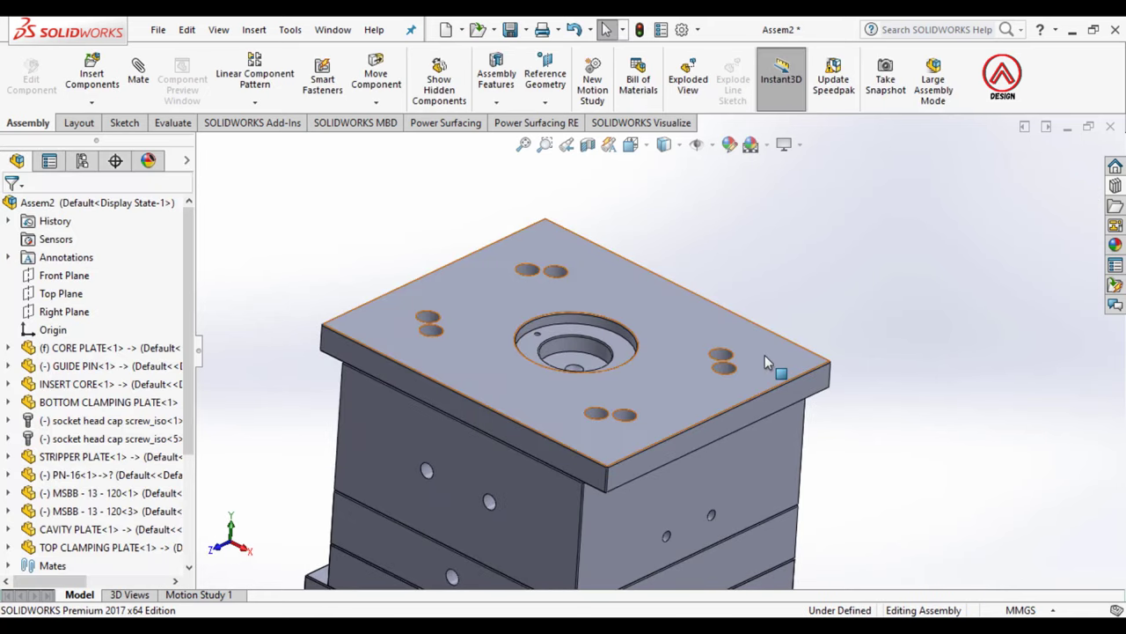
scroll(852, 374, "down", 2)
scroll(744, 374, "down", 3)
scroll(713, 347, "down", 3)
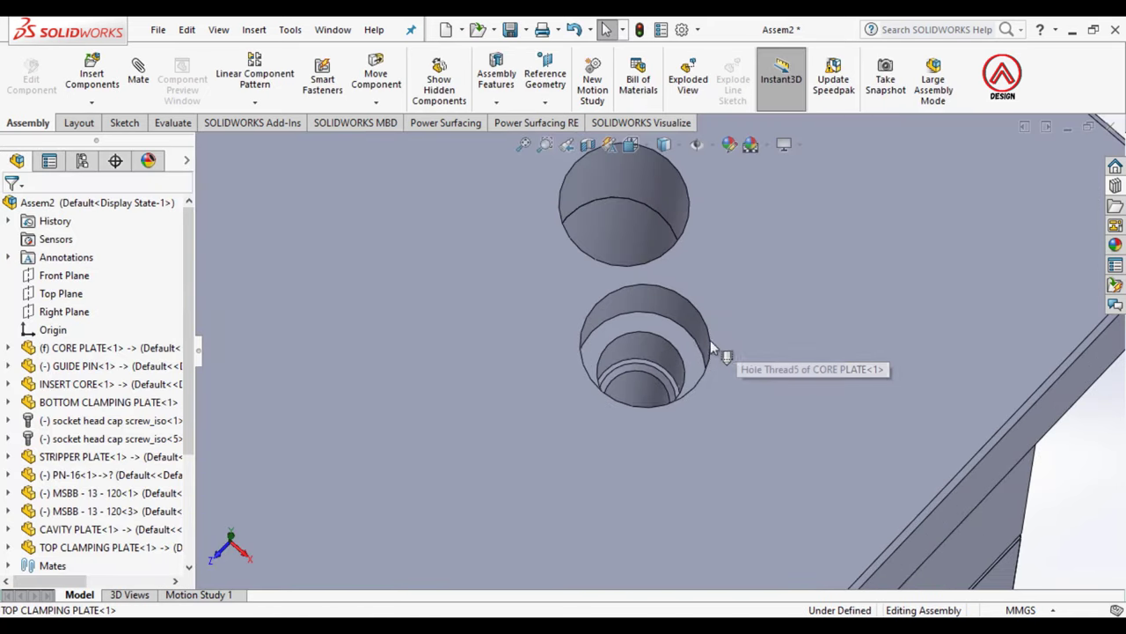
Step: Insert an M12 × 35 ISO 4762 hex socket head screw into the top plate's counterbored hole
left_click(681, 335)
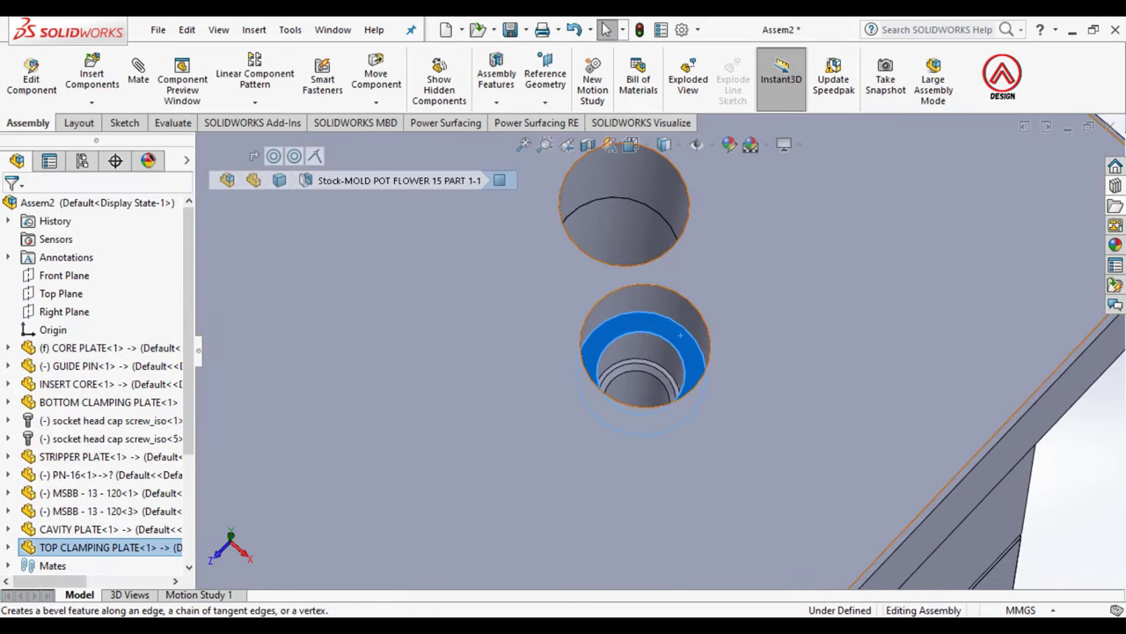
left_click(1114, 186)
left_click_drag(950, 521, 721, 376)
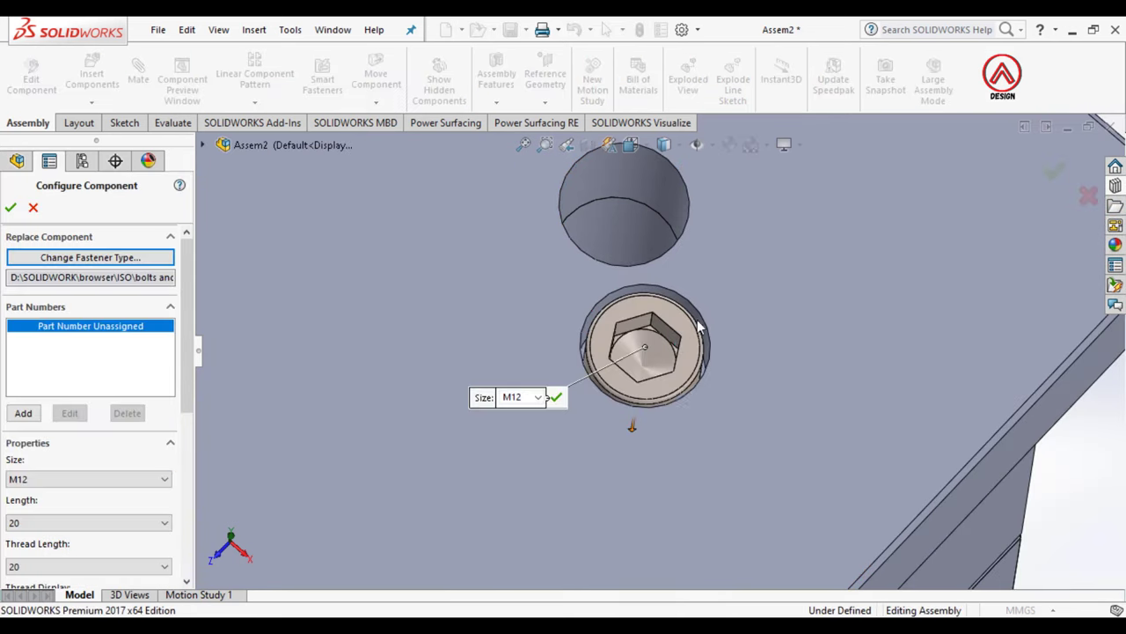
mouse_move(699, 327)
middle_mouse_down()
mouse_move(753, 304)
mouse_move(671, 126)
middle_mouse_up()
left_click(666, 238)
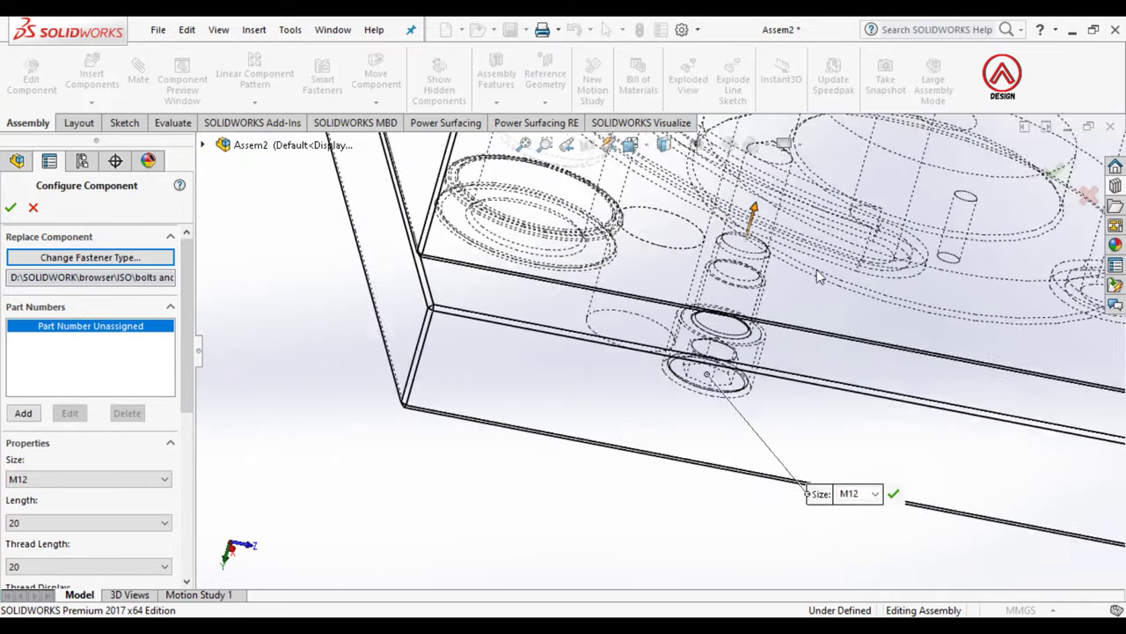
scroll(749, 230, "down", 3)
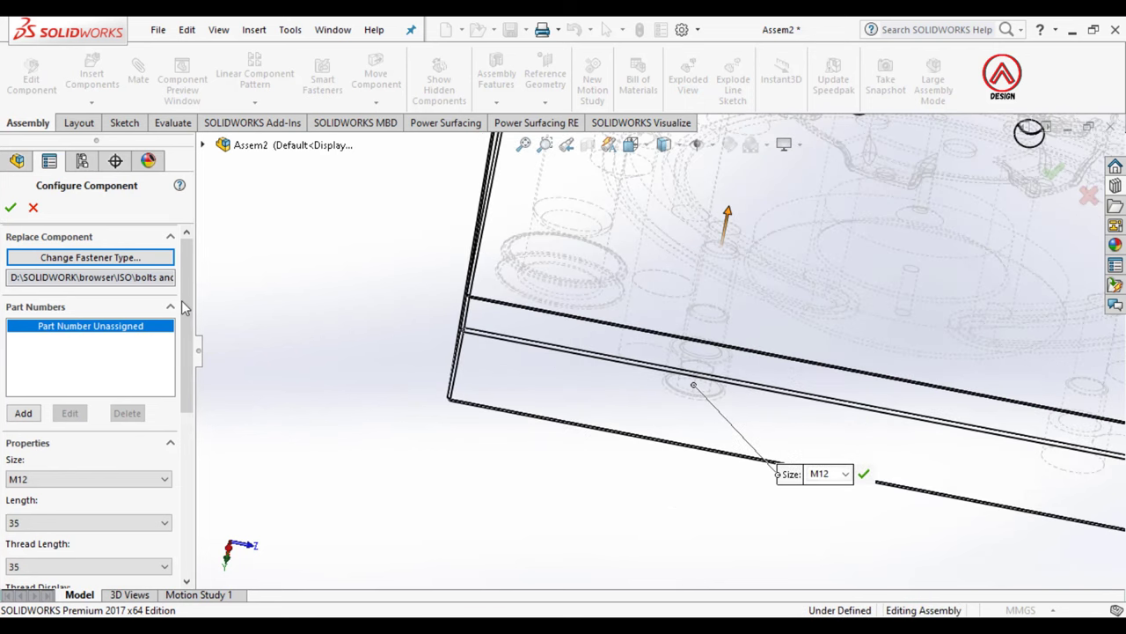
mouse_move(586, 322)
middle_mouse_down()
mouse_move(573, 307)
mouse_move(645, 157)
middle_mouse_up()
left_click(666, 165)
scroll(565, 304, "up", 3)
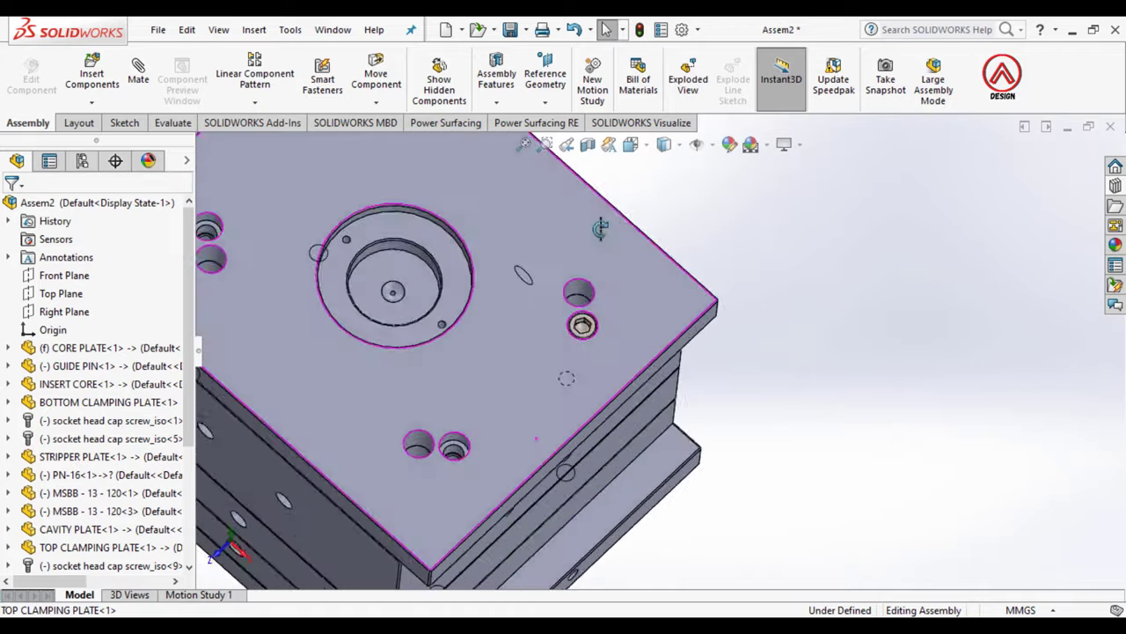
scroll(565, 303, "up", 3)
left_click(264, 106)
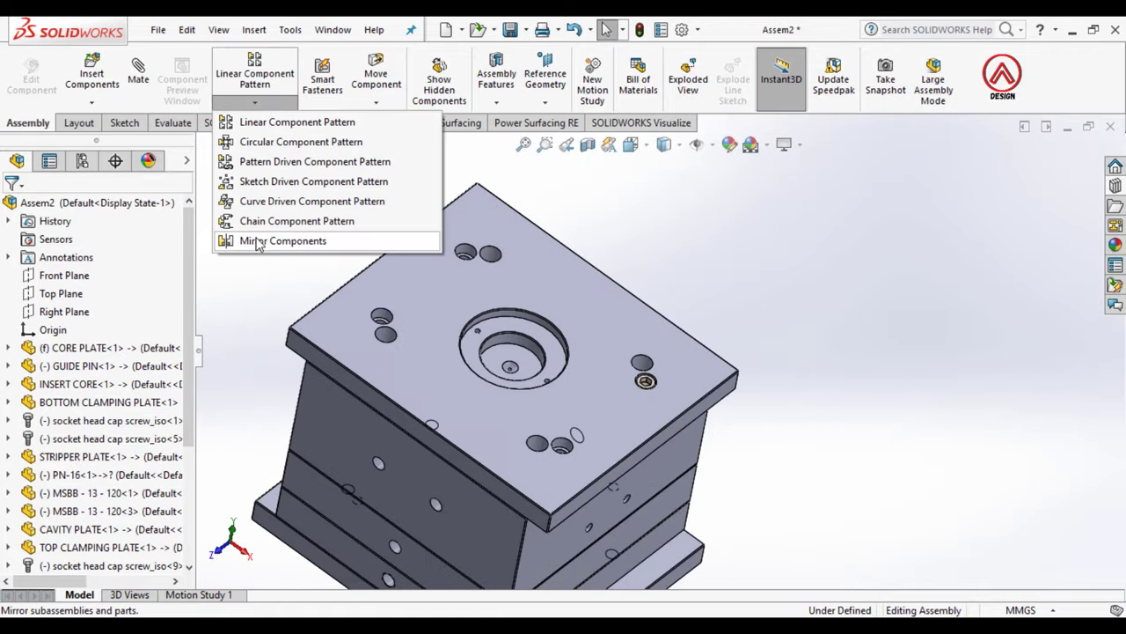
Step: Mirror the cap screw across the Front Plane
left_click(252, 243)
left_click(203, 146)
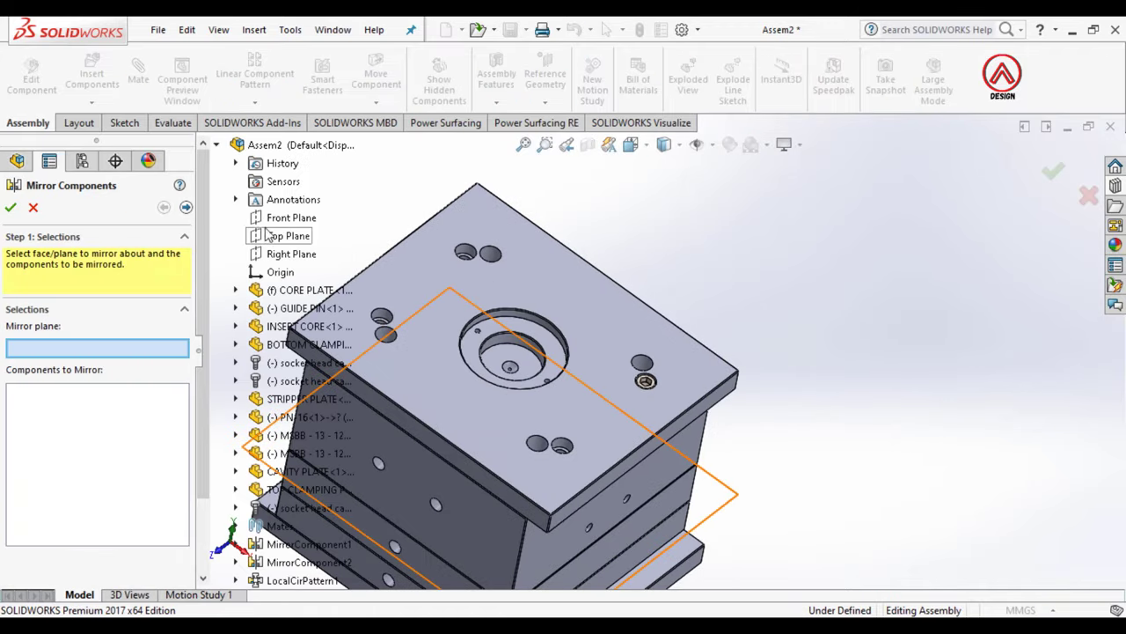
left_click(646, 382)
left_click(11, 209)
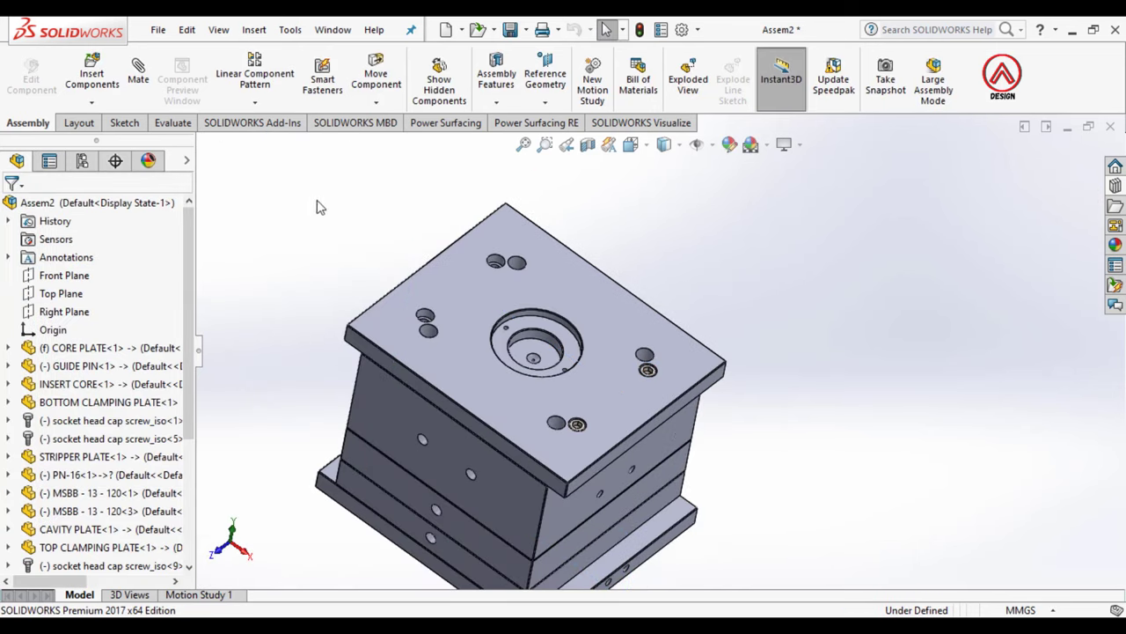
Step: Mirror both cap screws across the Right Plane to fill all four counterbores
left_click(256, 103)
left_click(255, 239)
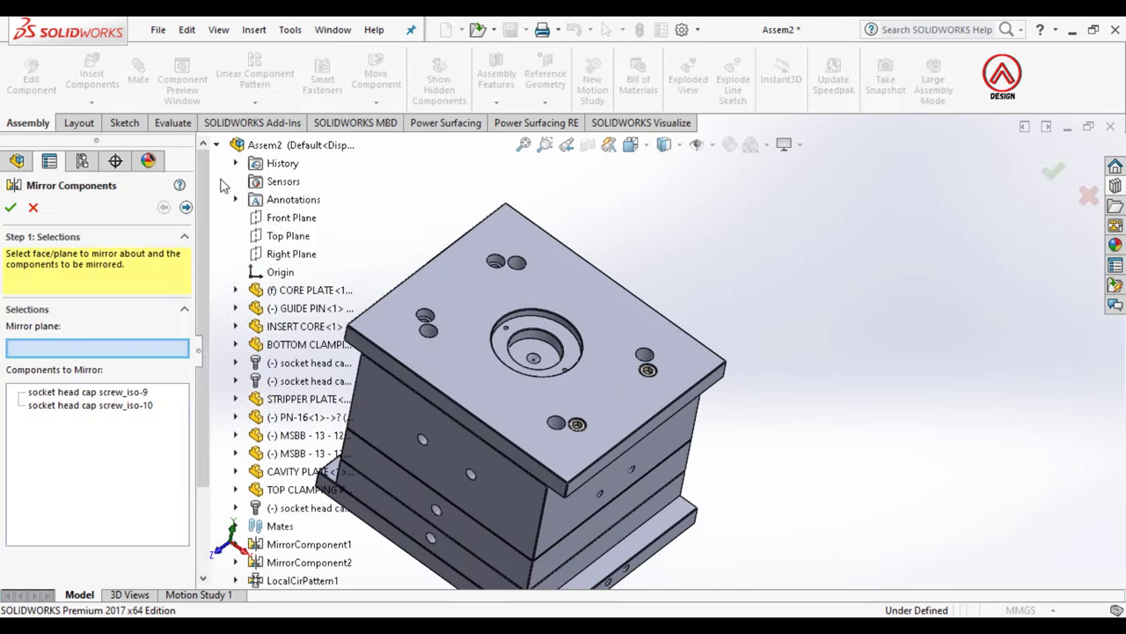
left_click(280, 264)
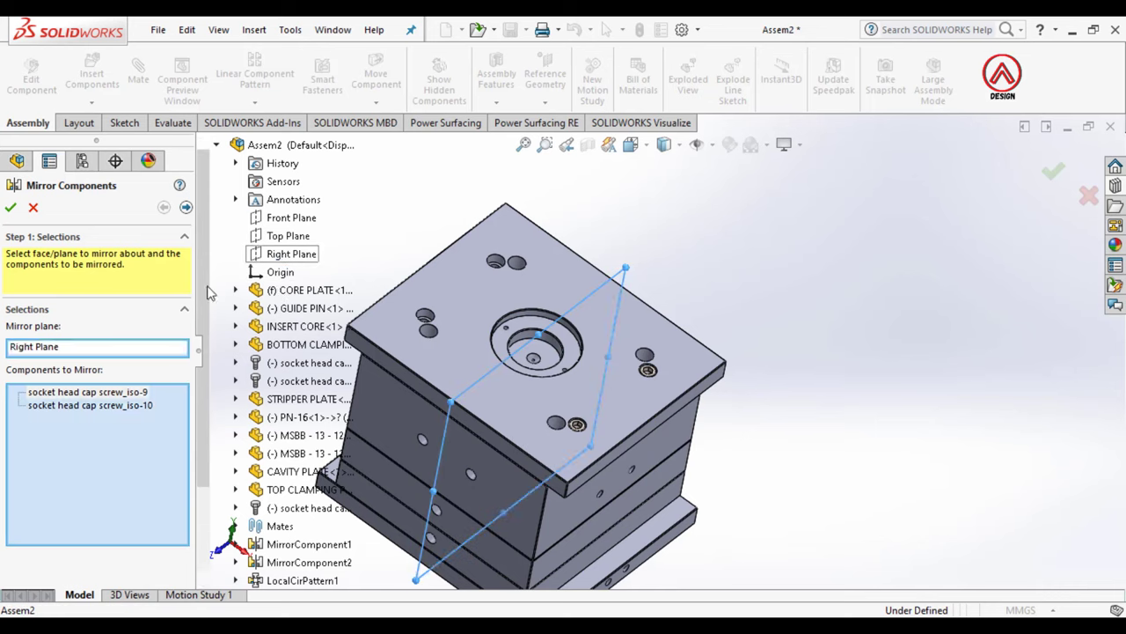
left_click(10, 209)
scroll(630, 343, "up", 3)
scroll(630, 343, "down", 5)
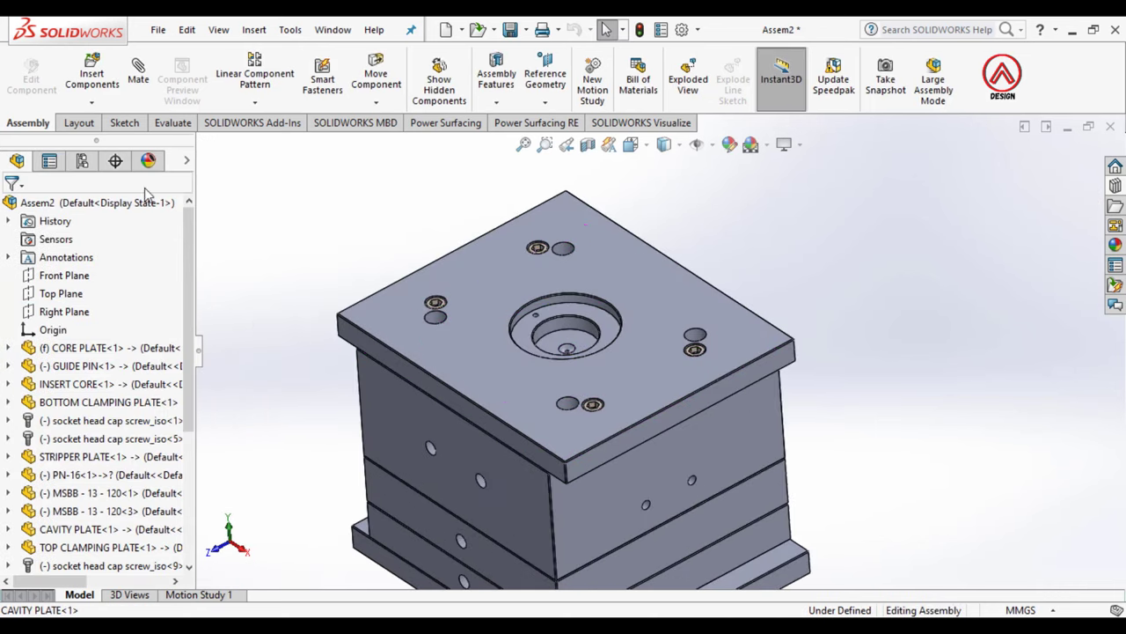
Step: Insert the LOCATING RING part beside the mold
left_click(95, 79)
scroll(86, 449, "down", 1)
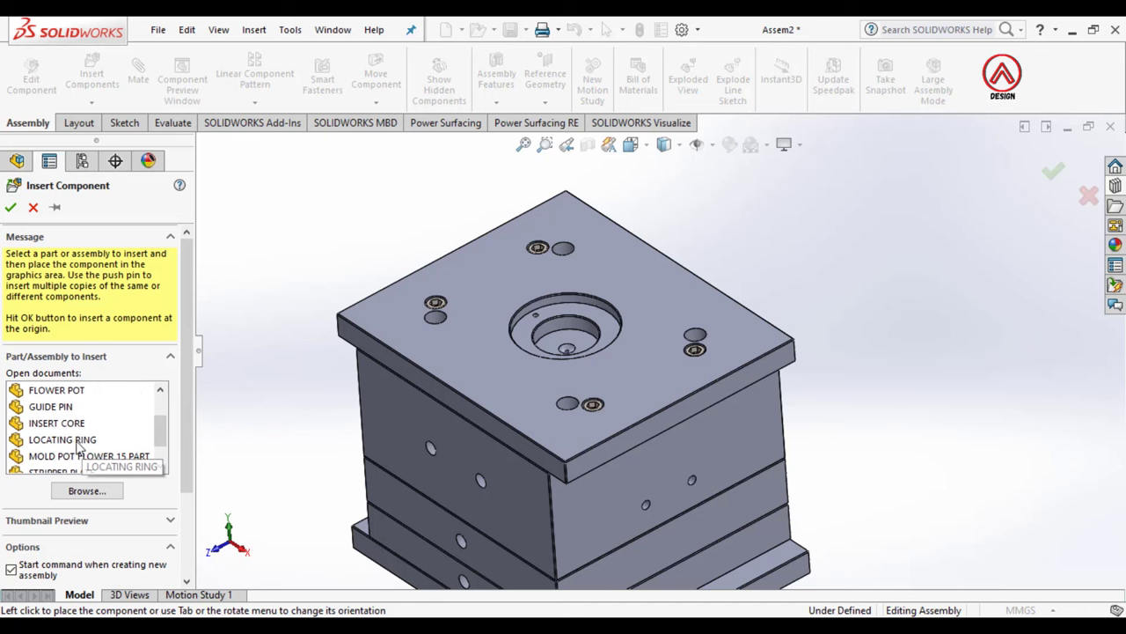
left_click(62, 439)
scroll(730, 268, "down", 2)
left_click(741, 244)
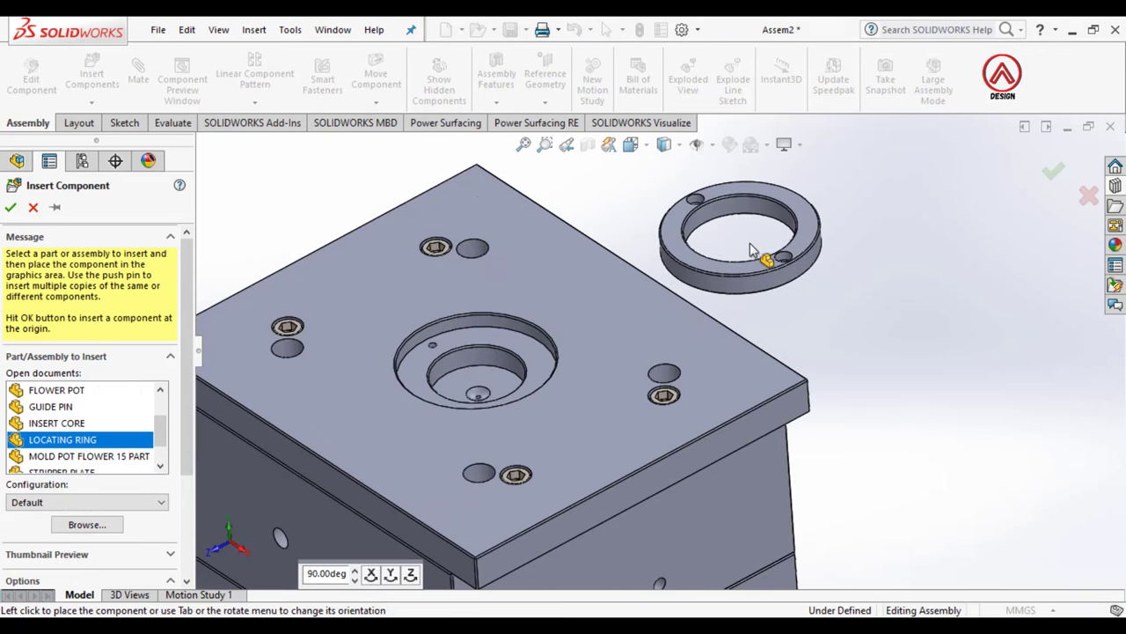
Step: Centre the ring in the counterbore and align a ring screw hole with a plate hole using concentric mates
left_click(539, 334)
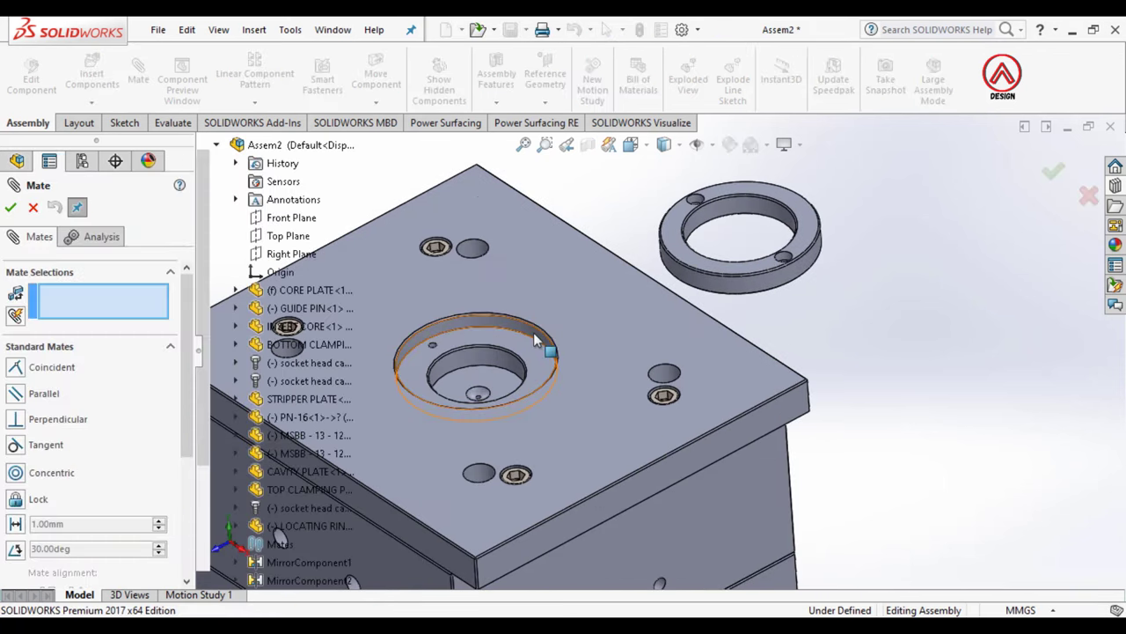
left_click(779, 214)
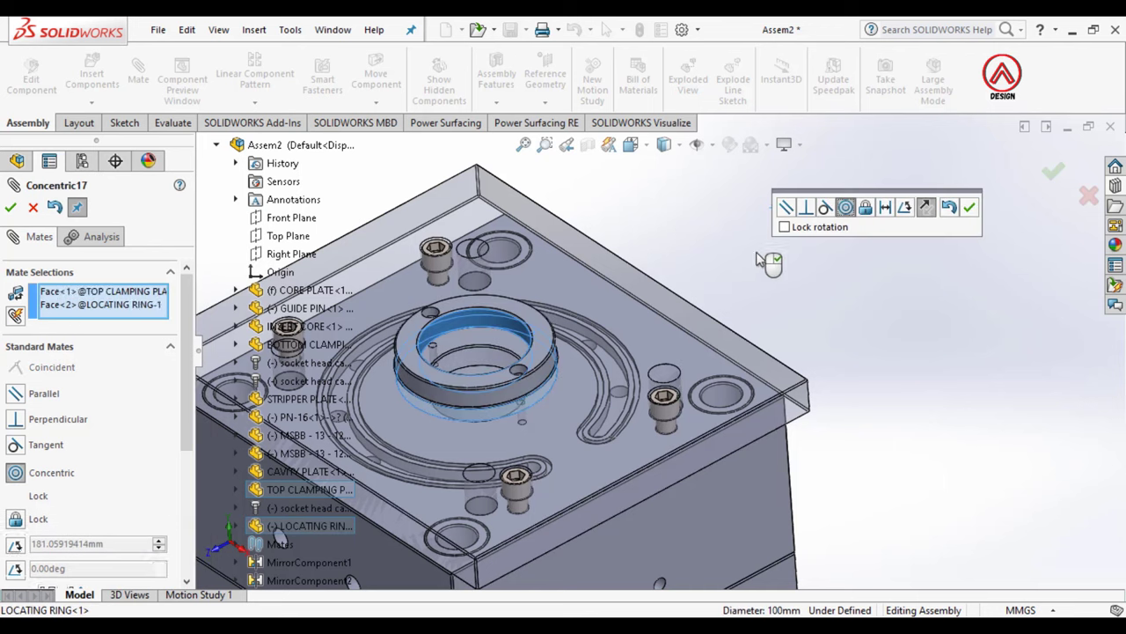
left_click(967, 209)
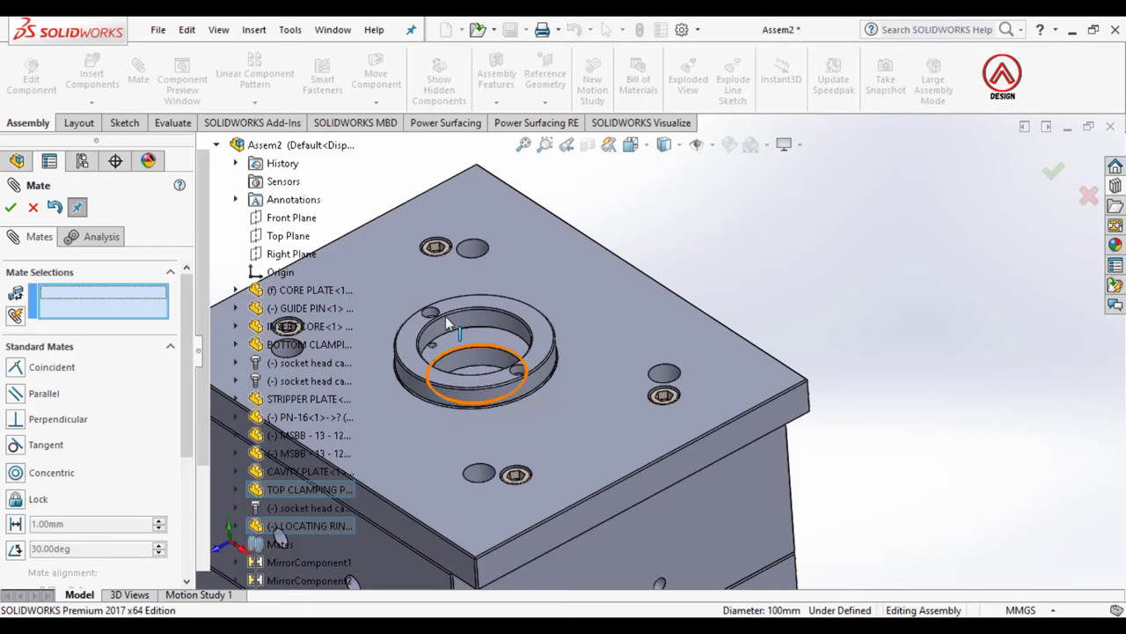
scroll(445, 316, "down", 5)
left_click(475, 292)
scroll(475, 352, "down", 3)
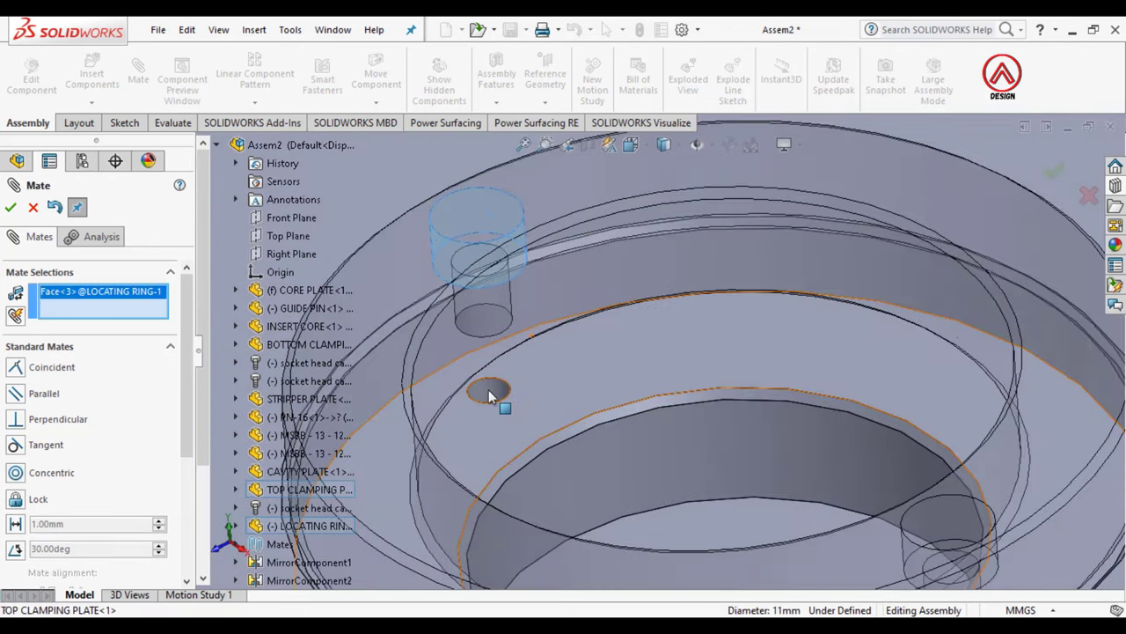
left_click(488, 389)
left_click(469, 419)
scroll(563, 365, "up", 5)
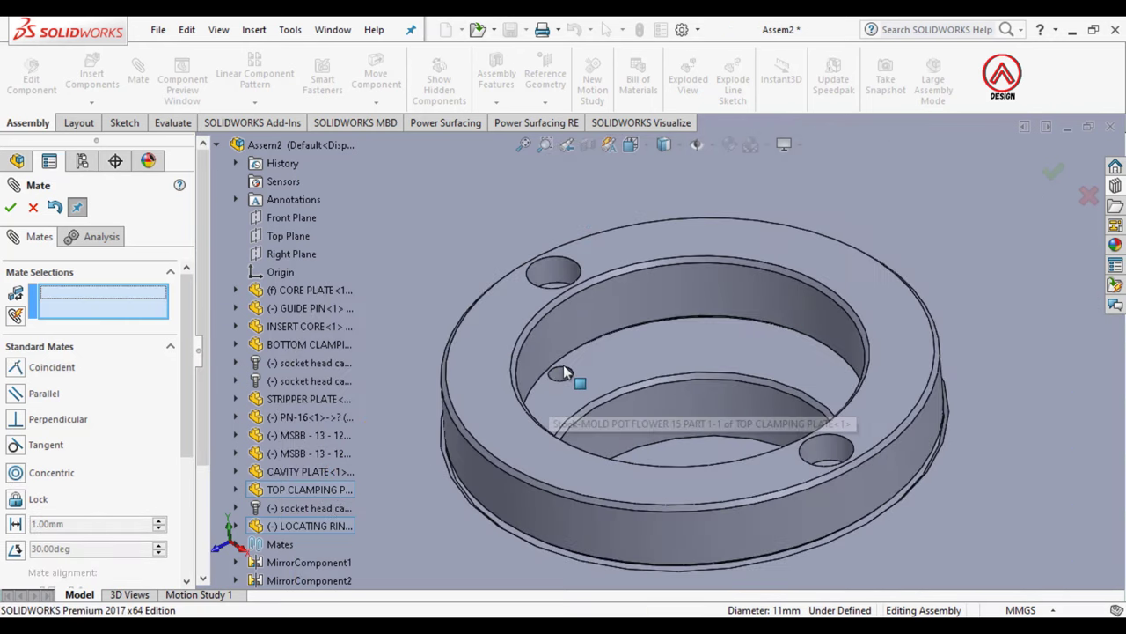
scroll(562, 299, "down", 1)
Step: Seat the ring's bottom face coincident with the counterbore floor
mouse_move(555, 309)
middle_mouse_down()
mouse_move(610, 280)
mouse_move(634, 201)
mouse_move(614, 234)
middle_mouse_up()
left_click(610, 262)
left_click(614, 234)
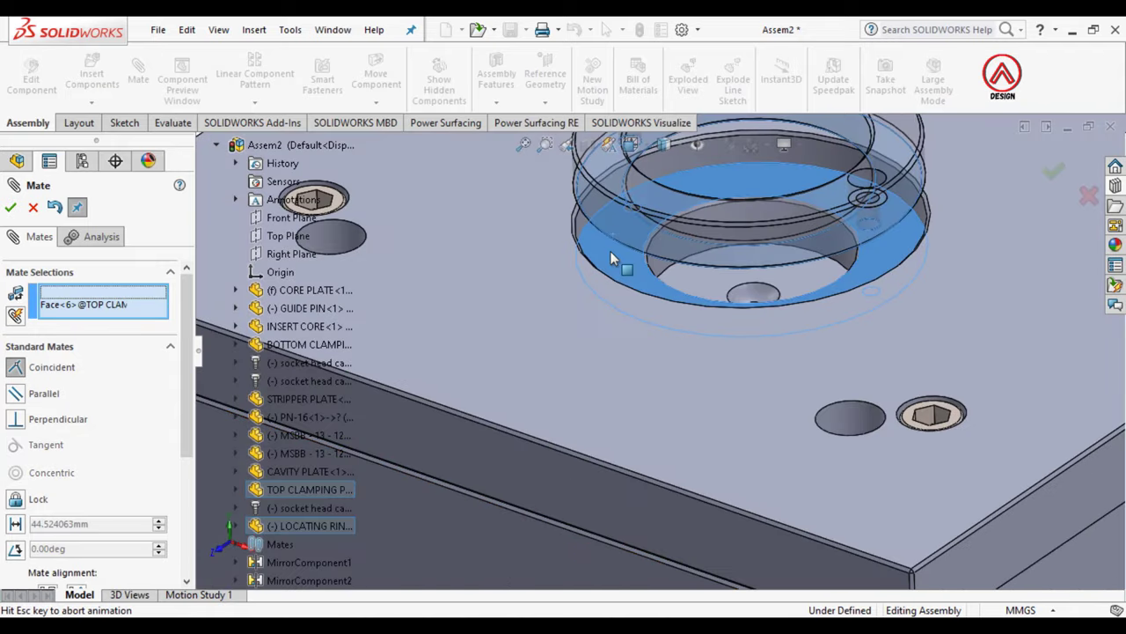
left_click(801, 245)
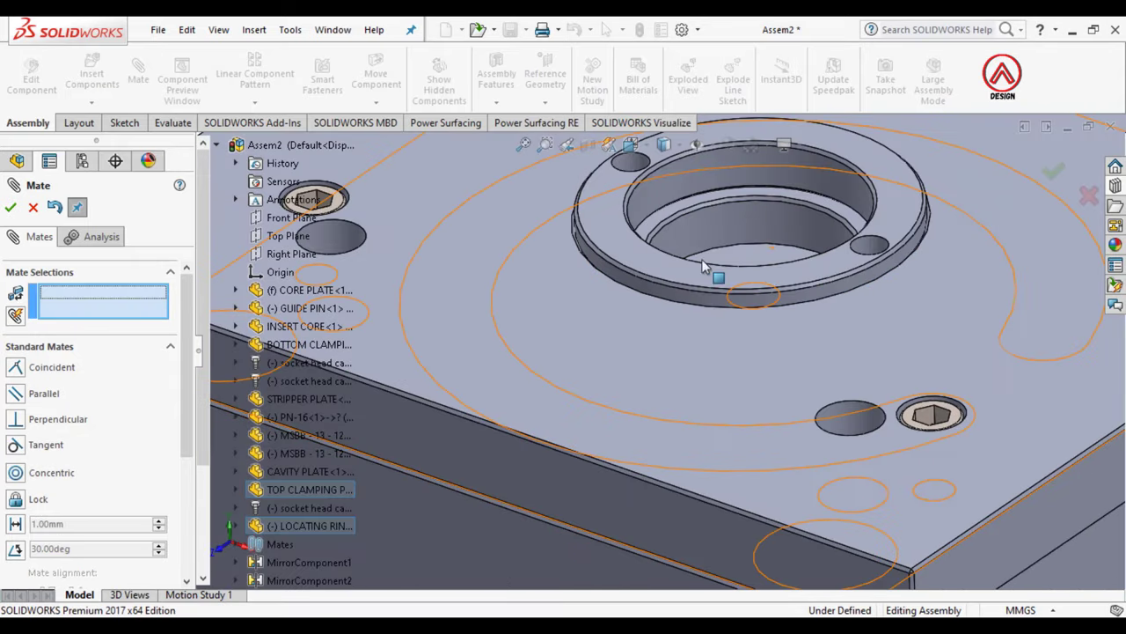
left_click(10, 207)
scroll(607, 292, "down", 5)
Step: Place an M6 × 10 ISO 4762 hex socket head screw in a locating ring hole
scroll(607, 292, "down", 5)
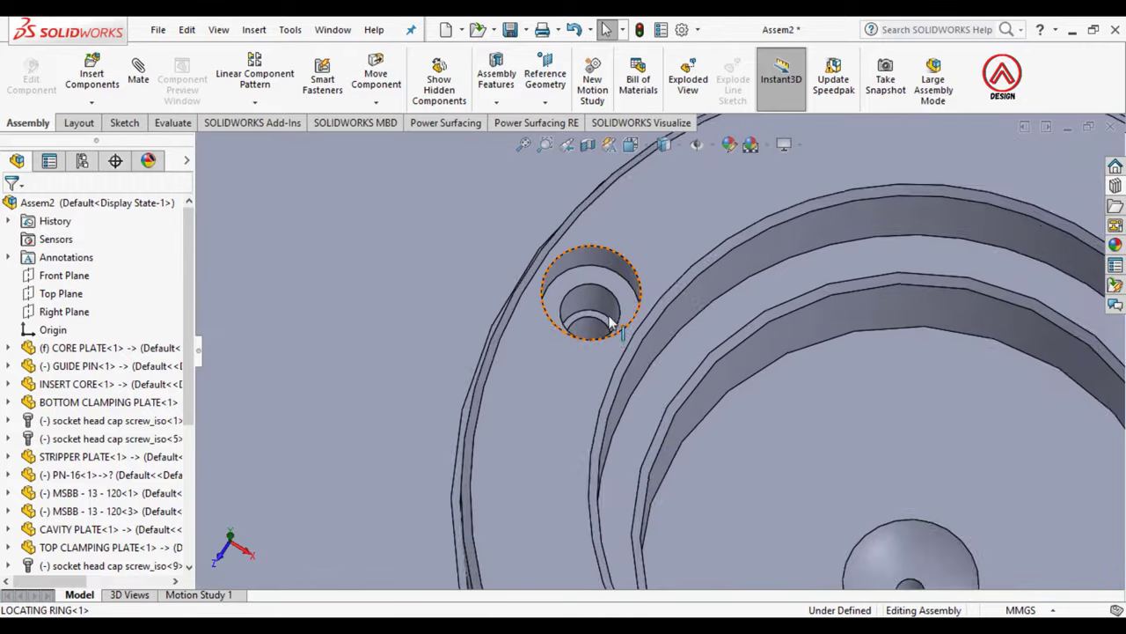
left_click(620, 280)
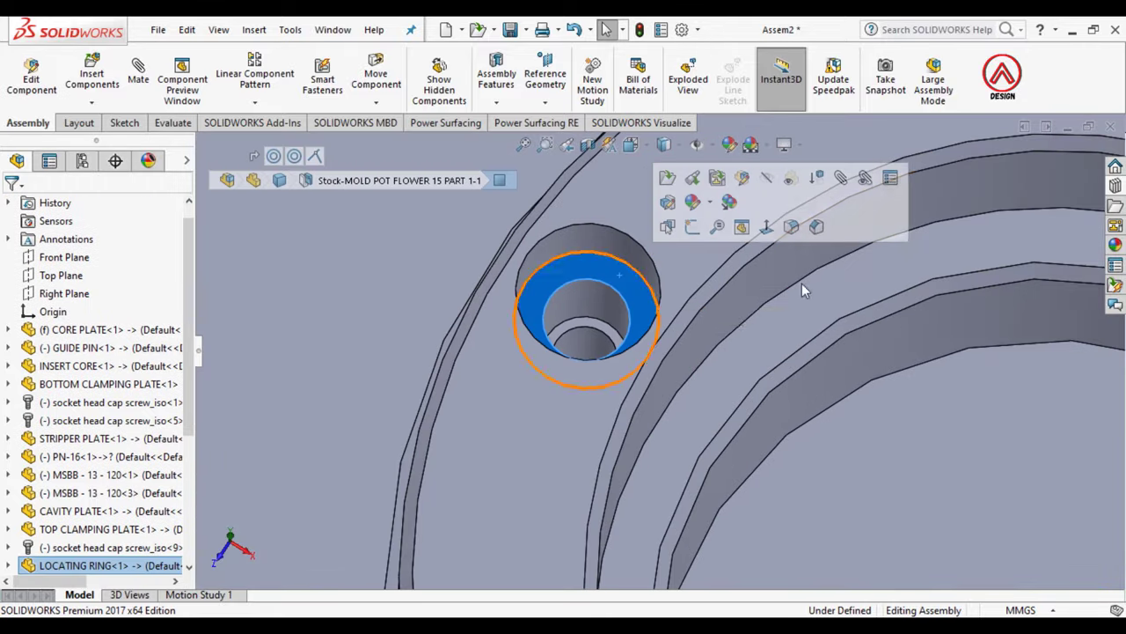
left_click(1115, 186)
left_click_drag(944, 519, 620, 280)
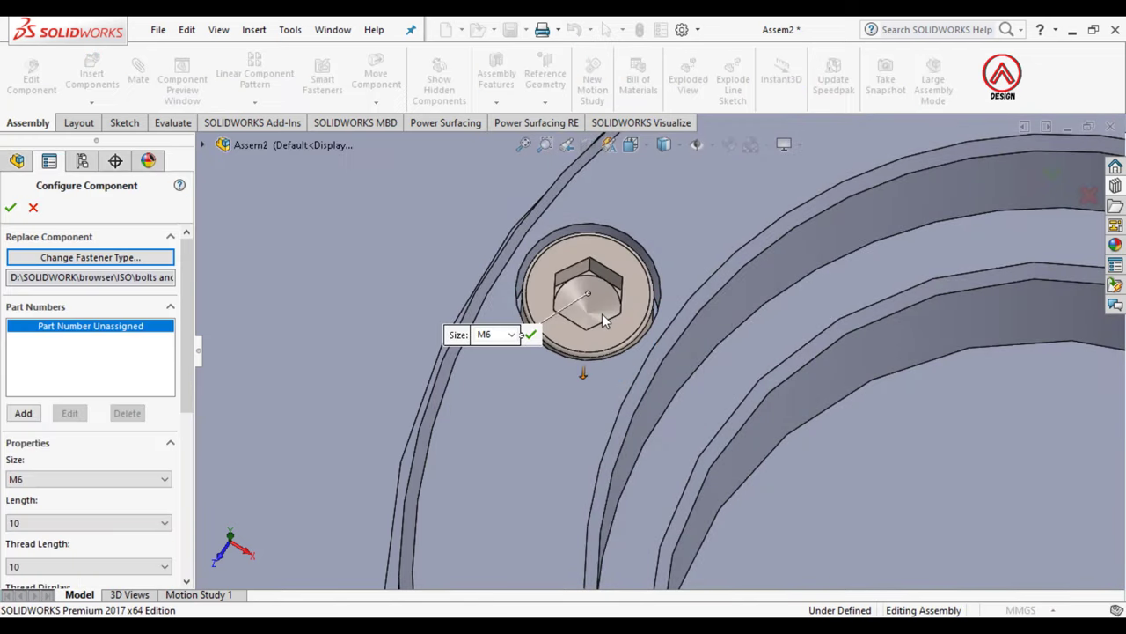
scroll(602, 313, "up", 3)
middle_click_drag(635, 240, 560, 218)
middle_click_drag(674, 467, 631, 190)
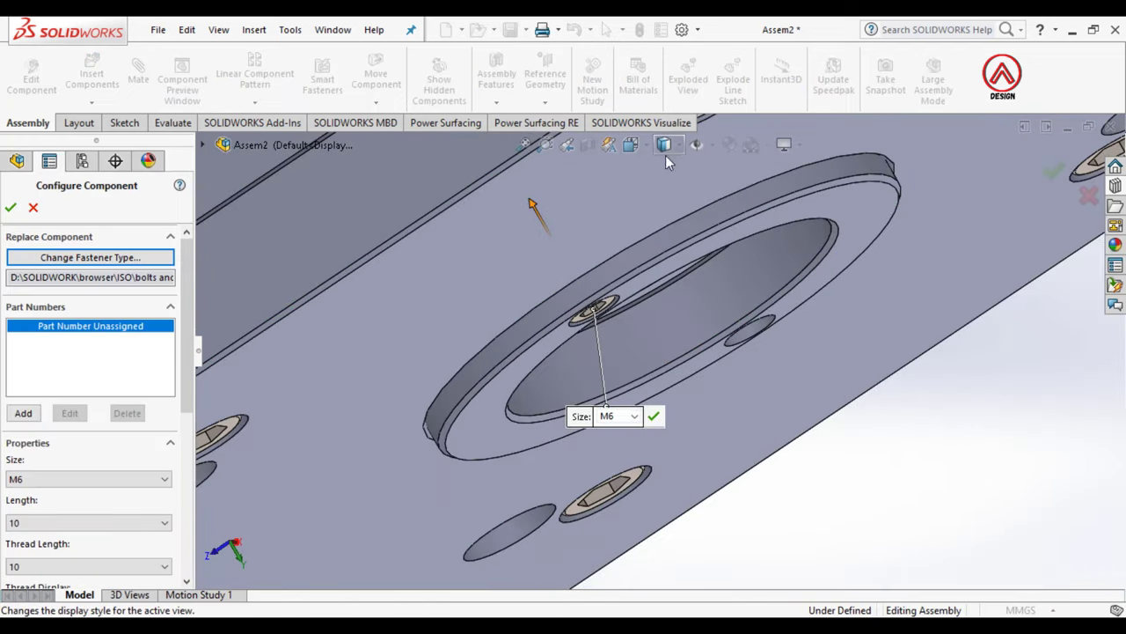
left_click(666, 237)
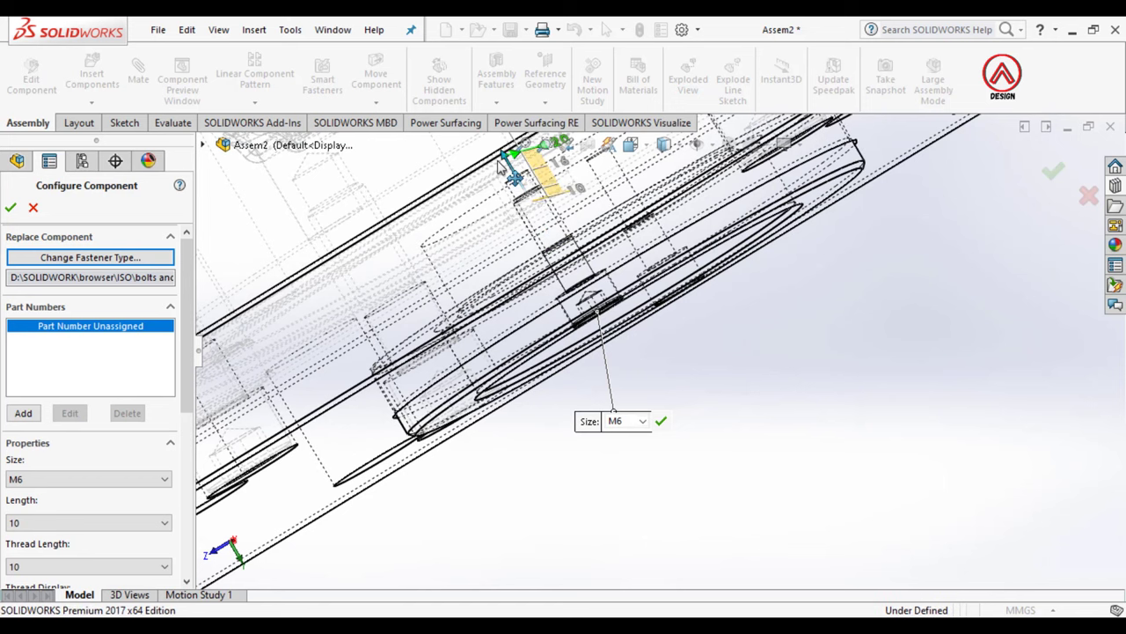
left_click(661, 421)
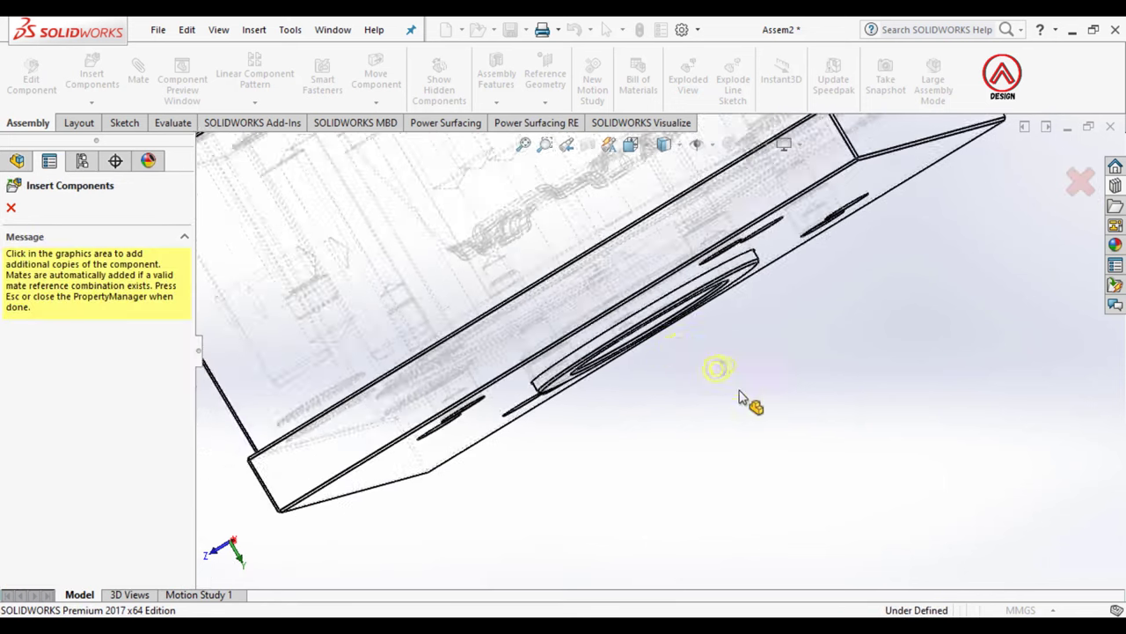
Step: Circular-pattern the ring's M6 screw about the ring face: 360°, 2 equally spaced instances
key("Escape")
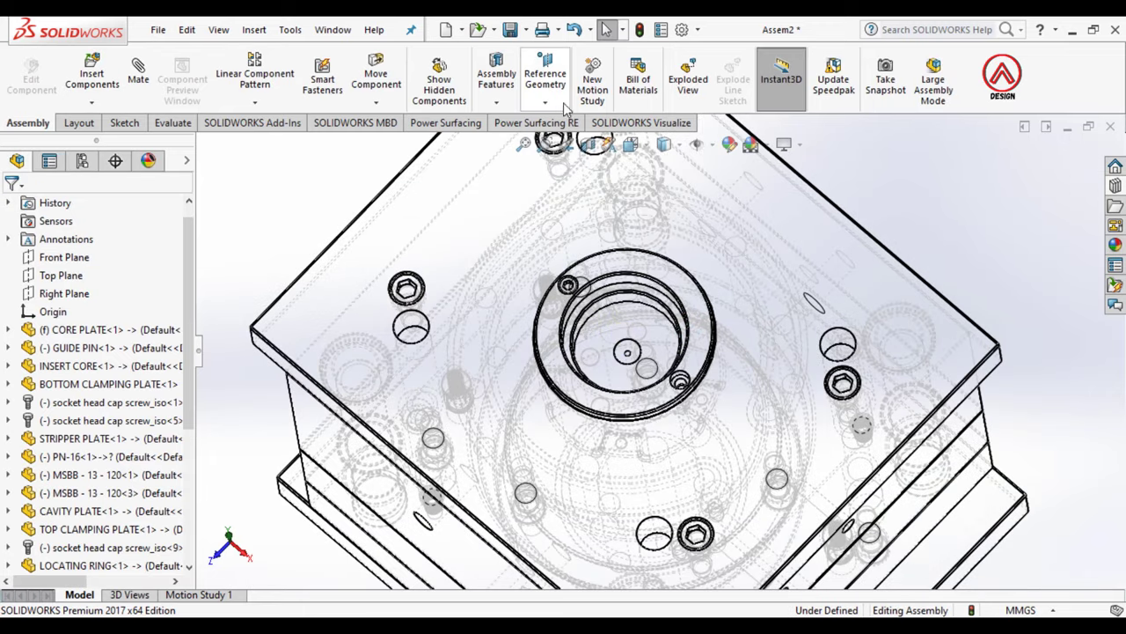
left_click(664, 144)
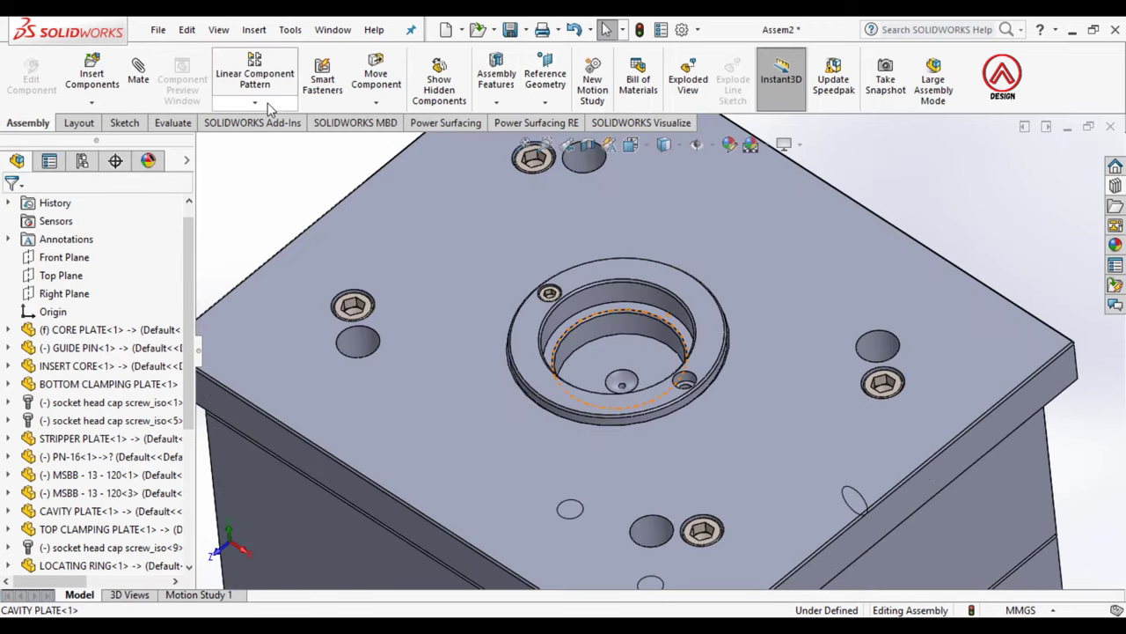
left_click(269, 104)
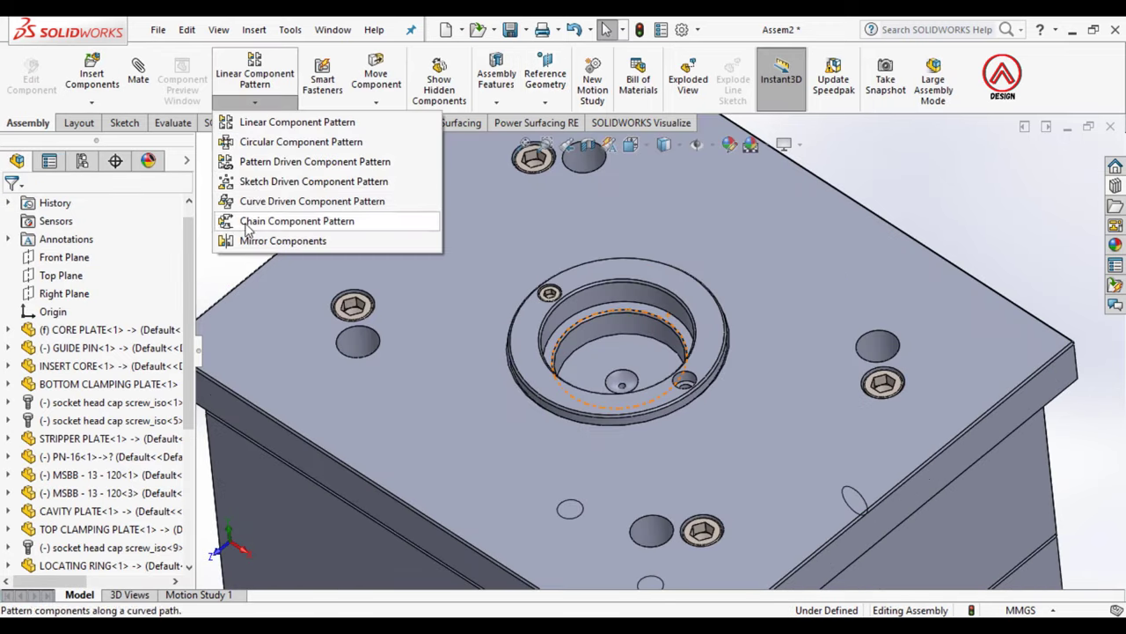
left_click(264, 143)
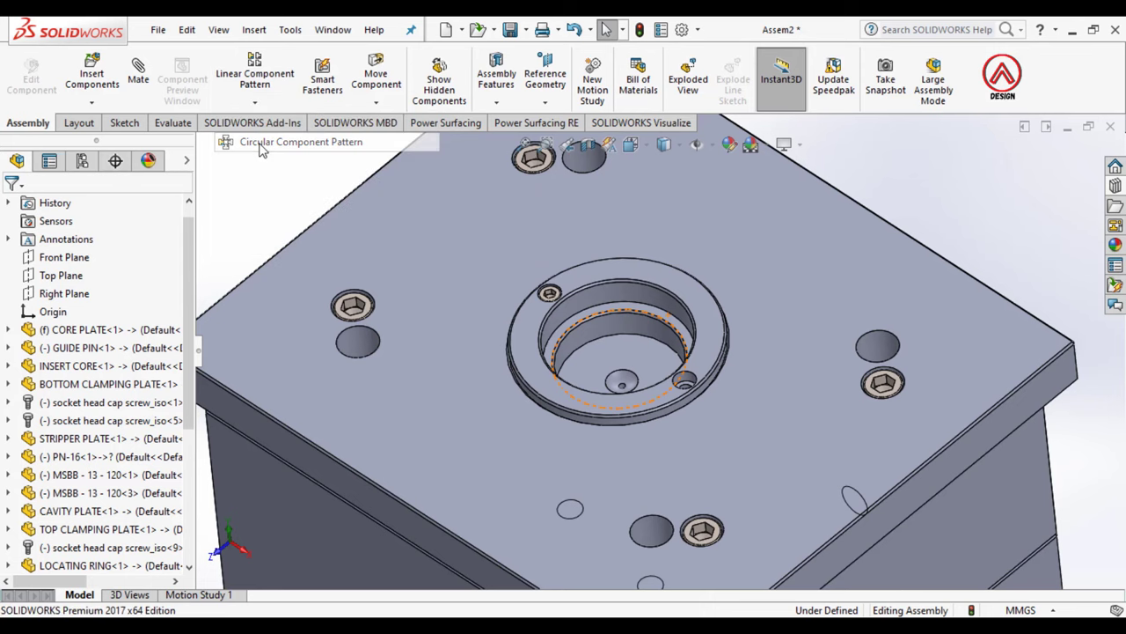
left_click(119, 261)
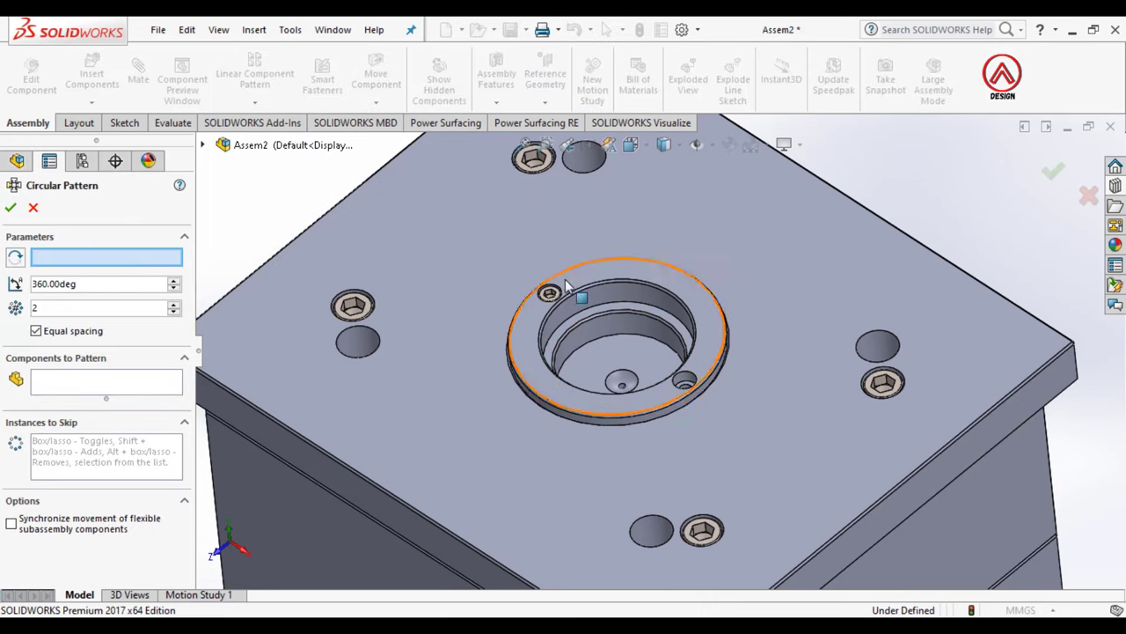
left_click(607, 297)
left_click(84, 385)
scroll(481, 277, "down", 3)
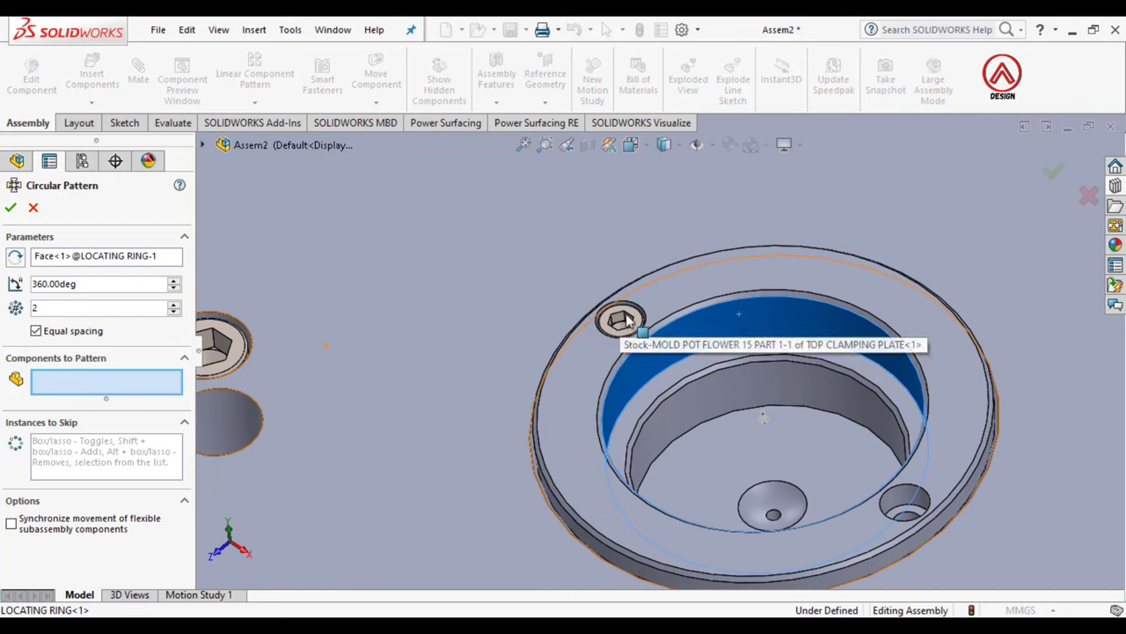
left_click(620, 319)
left_click(11, 207)
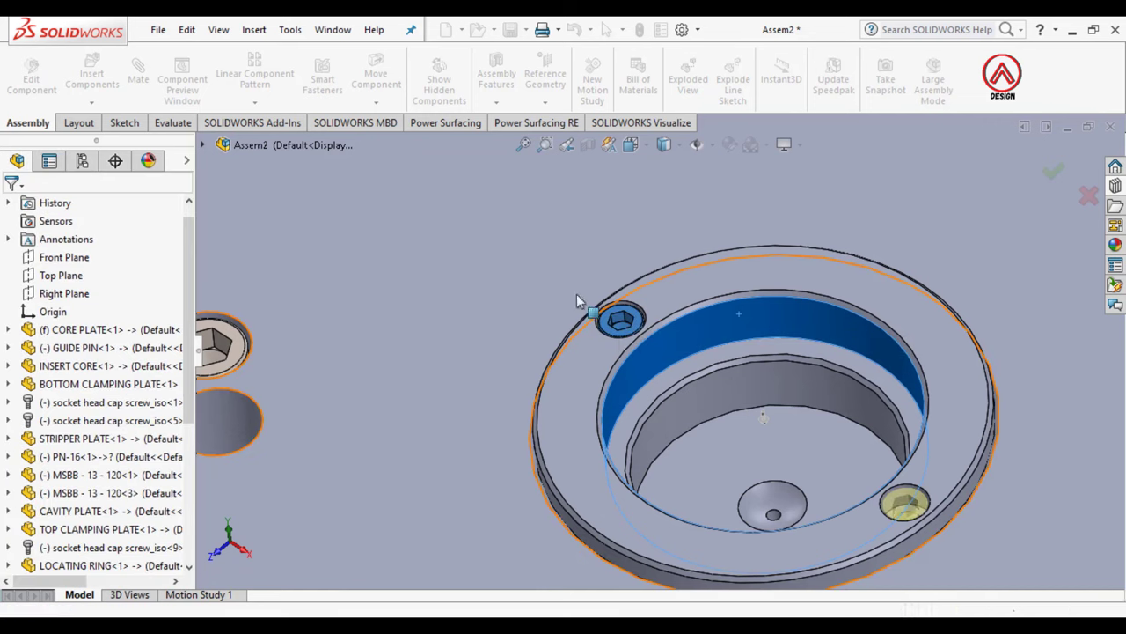
scroll(576, 294, "up", 5)
scroll(576, 294, "up", 2)
scroll(686, 437, "down", 2)
middle_click_drag(686, 436, 688, 407)
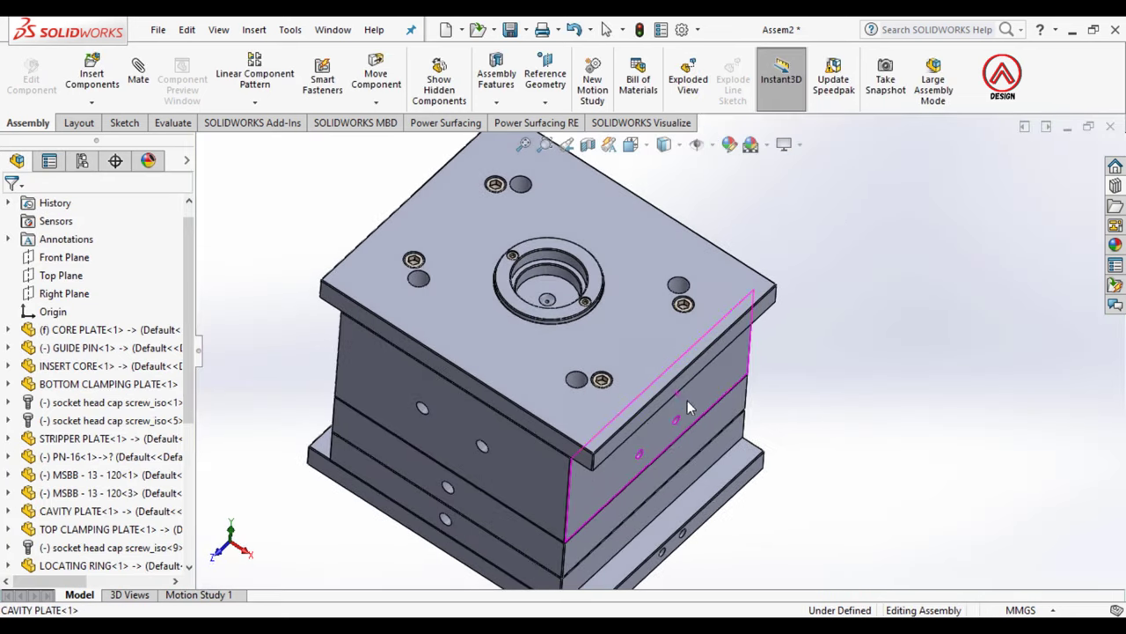
left_click(92, 77)
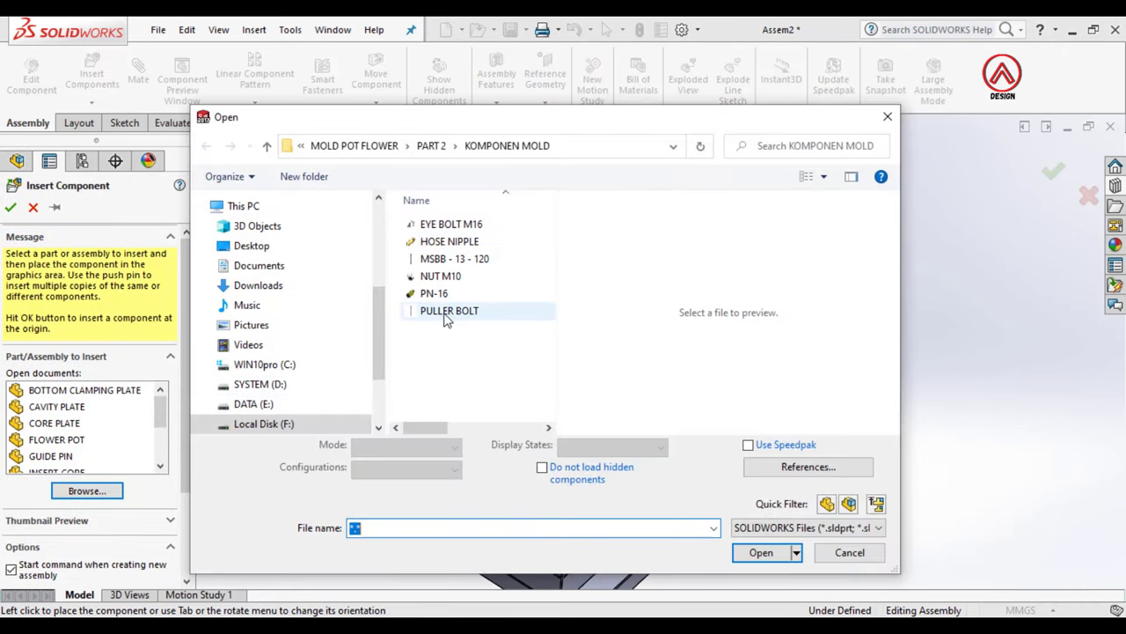
Step: Insert the PULLER BOLT part from the KOMPONEN MOLD folder and stand it upright
left_click(447, 311)
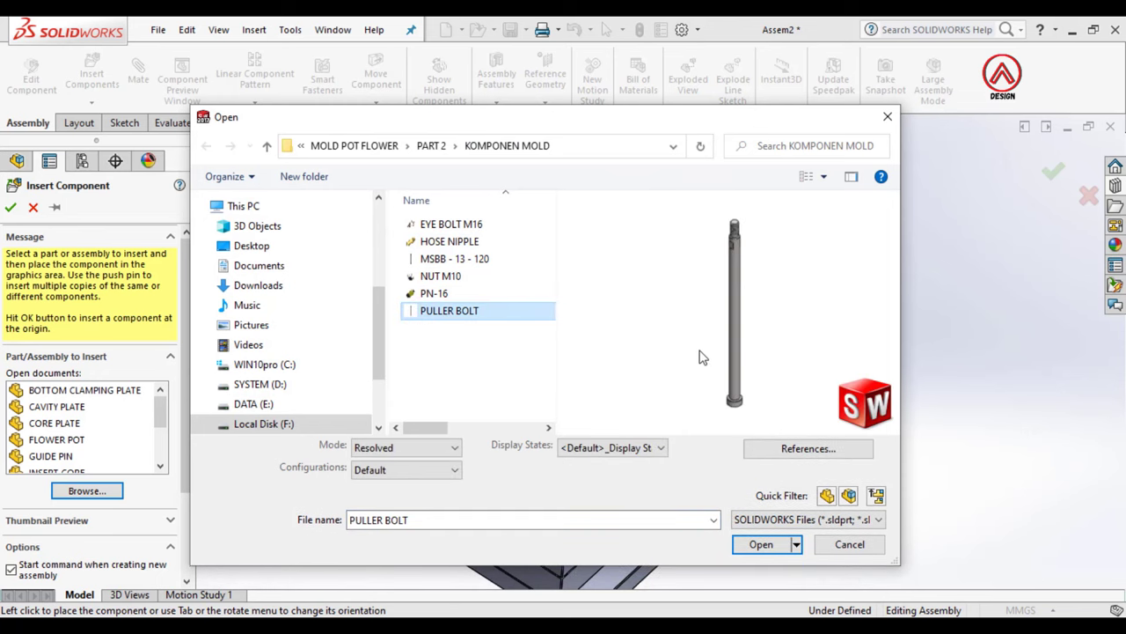
left_click(747, 545)
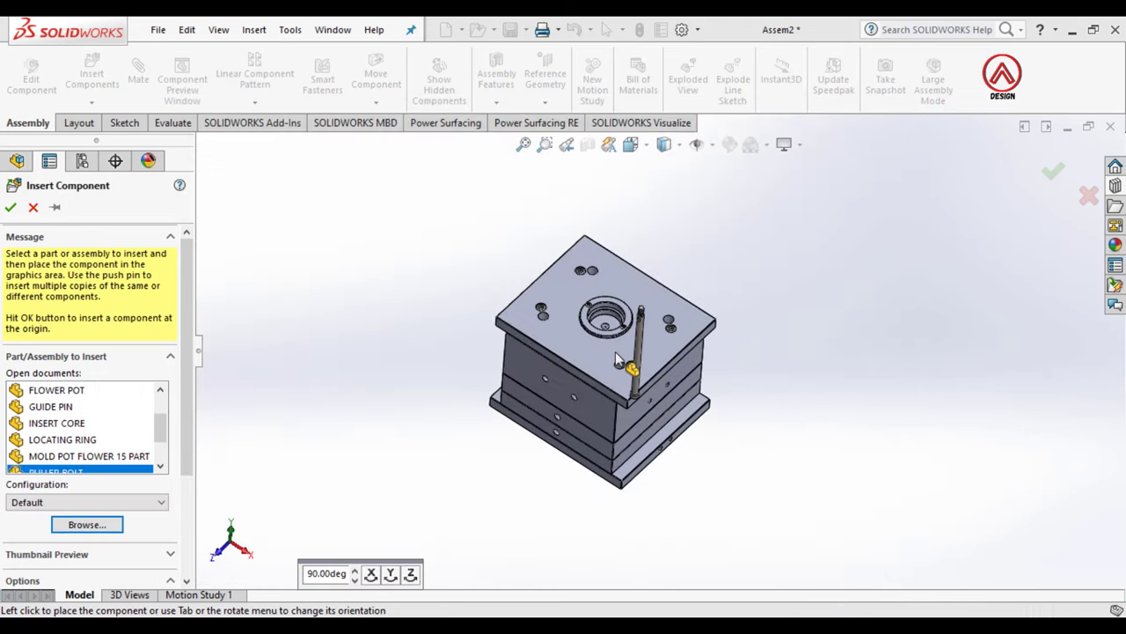
scroll(493, 308, "down", 1)
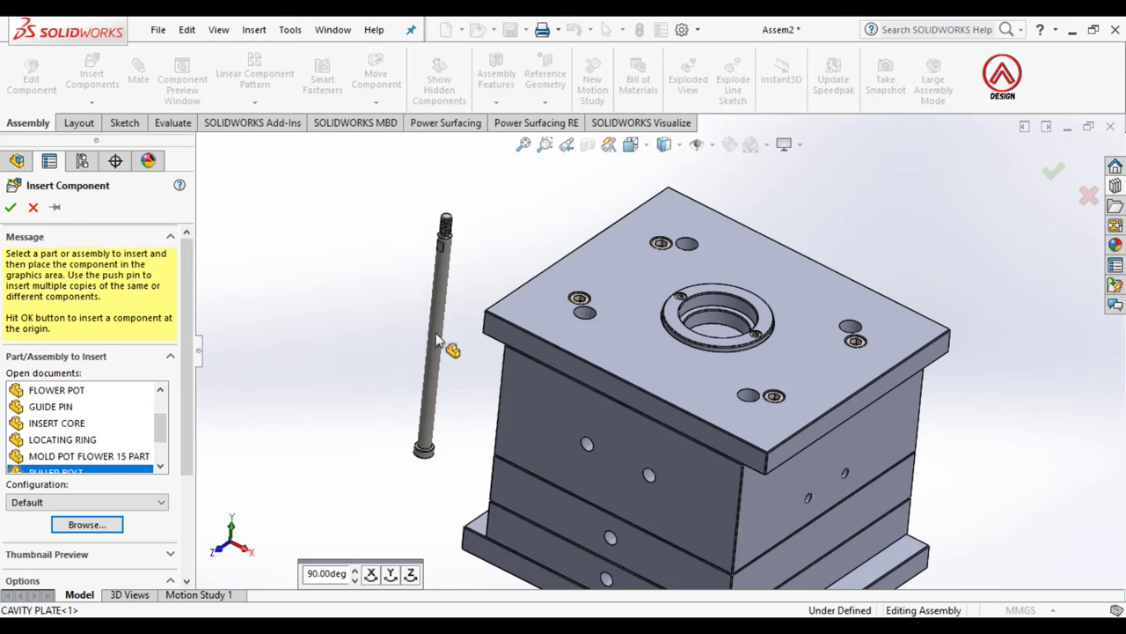
left_click(442, 313)
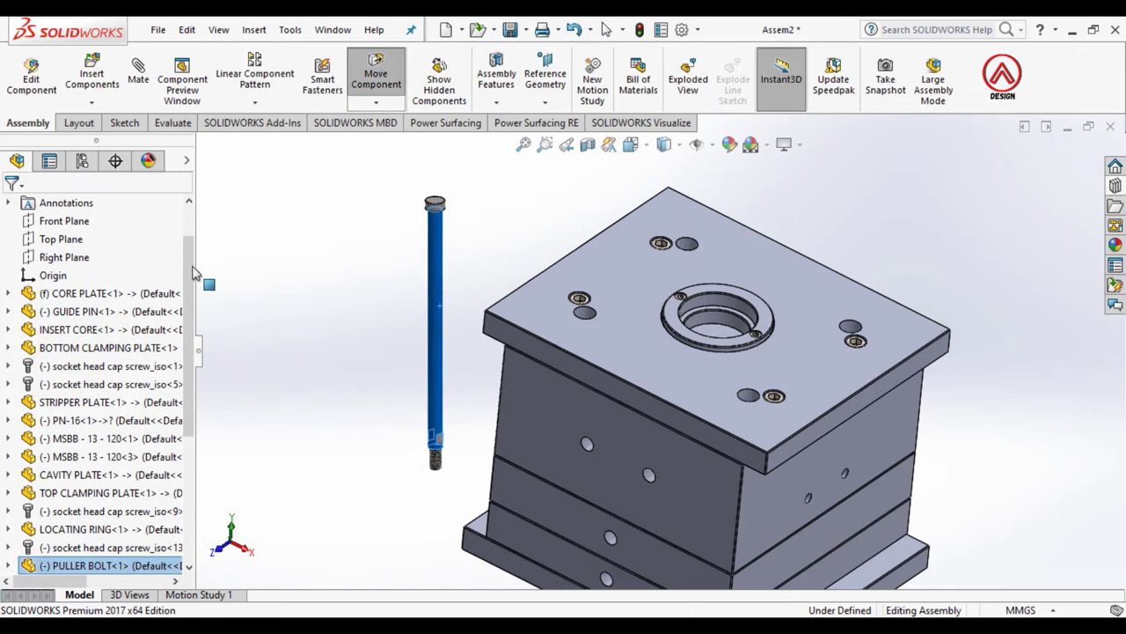
right_click_drag(441, 312, 232, 439)
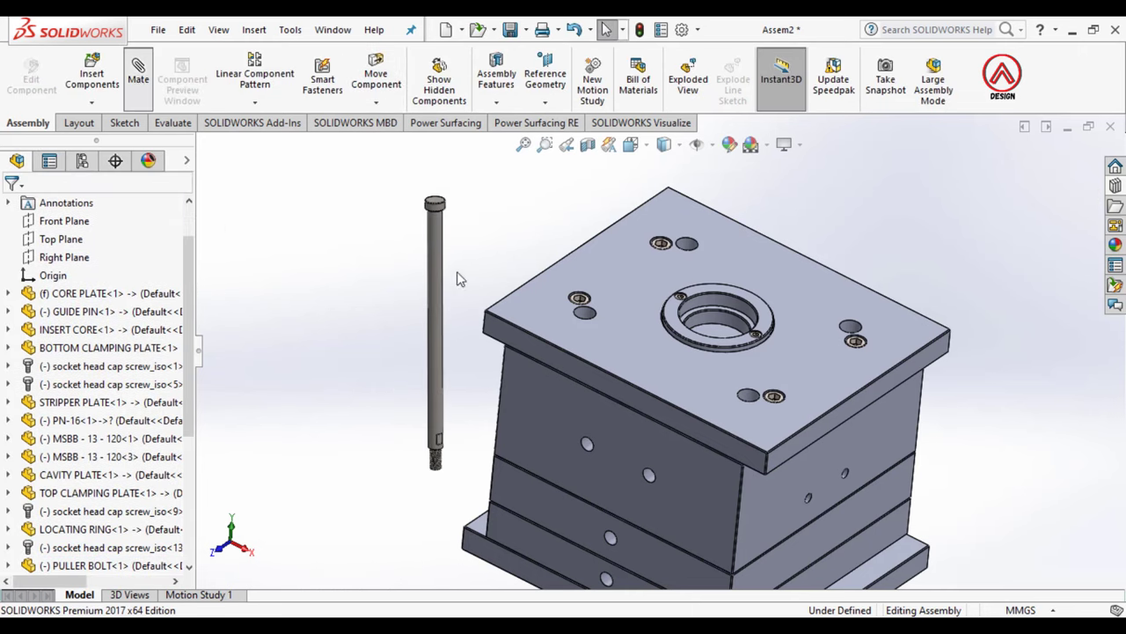
Step: Mate the puller bolt concentric with the top clamping plate hole
left_click(436, 281)
scroll(614, 319, "down", 3)
scroll(579, 425, "down", 3)
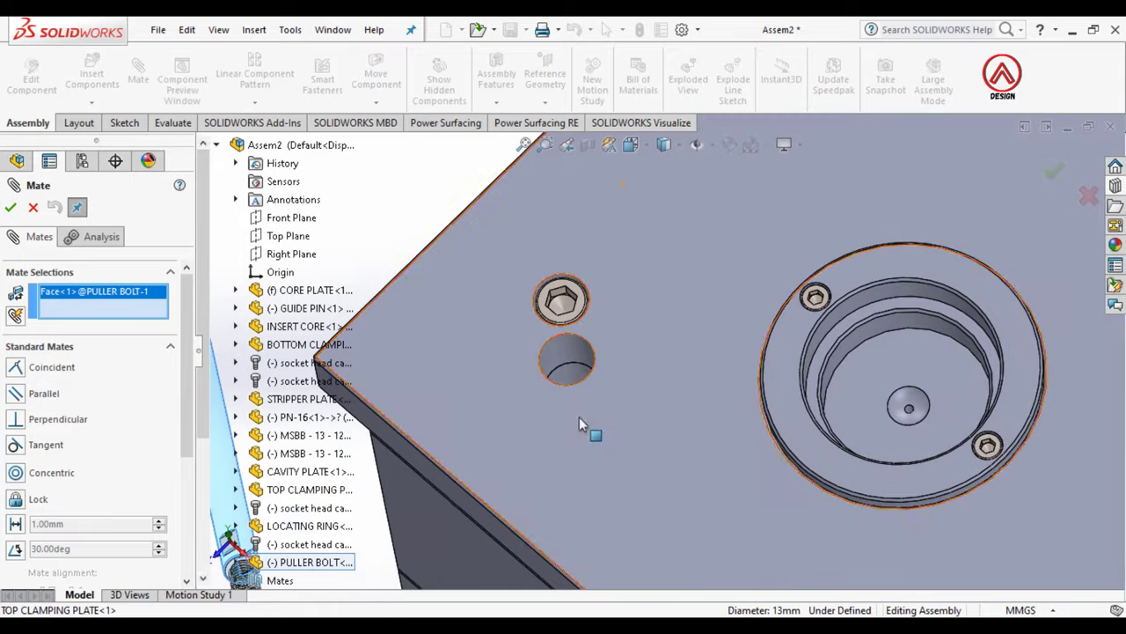
left_click(573, 348)
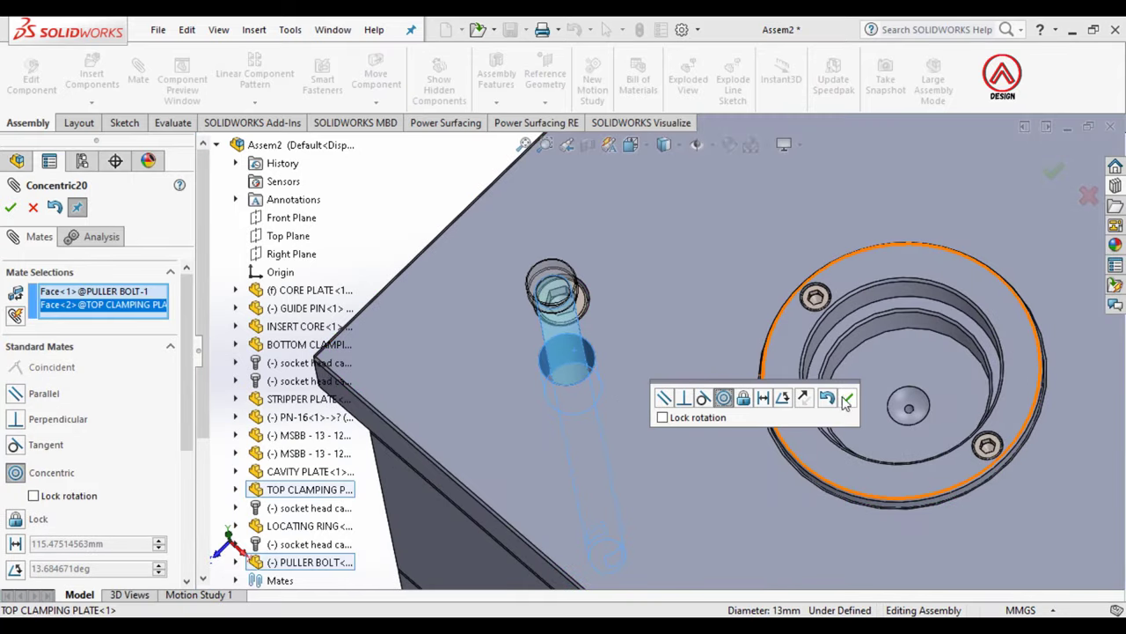
left_click(847, 401)
scroll(713, 343, "up", 5)
Step: Slide the bolt along its hole axis, close the mate, and restore Shaded With Edges display
mouse_move(713, 343)
middle_mouse_down()
mouse_move(772, 188)
mouse_move(837, 327)
middle_mouse_up()
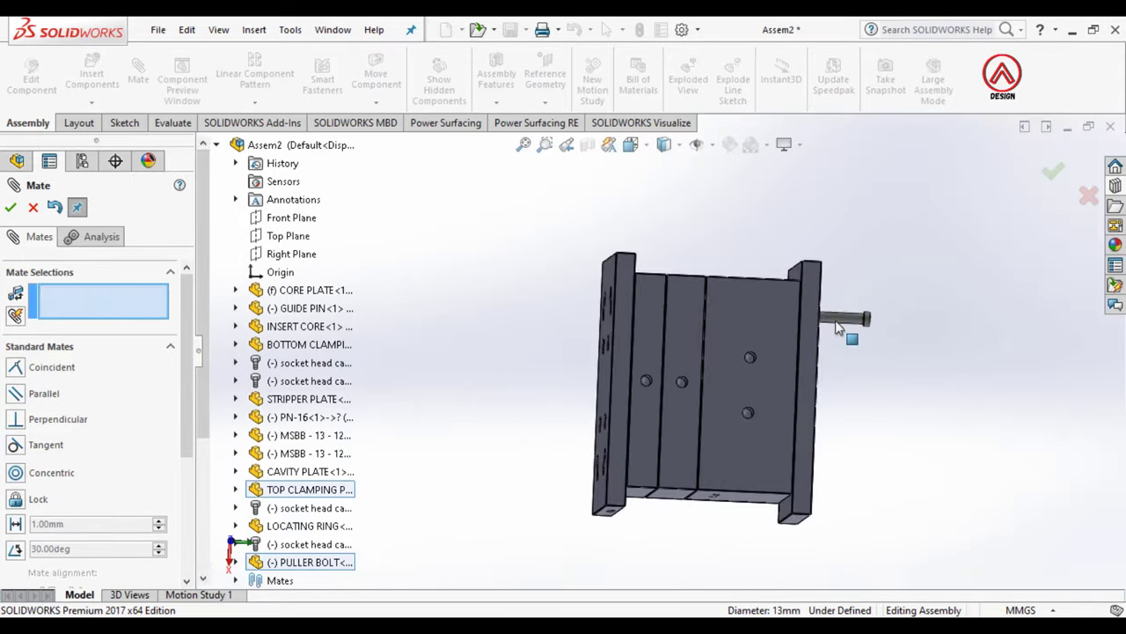
left_click_drag(690, 327, 697, 328)
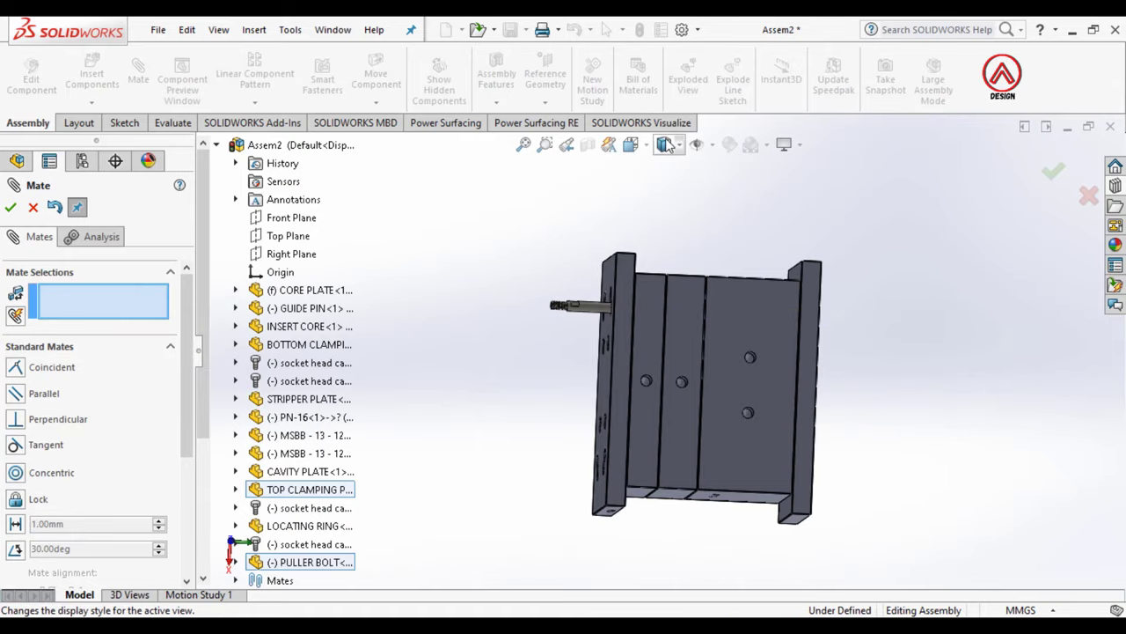
middle_click_drag(666, 240, 736, 367)
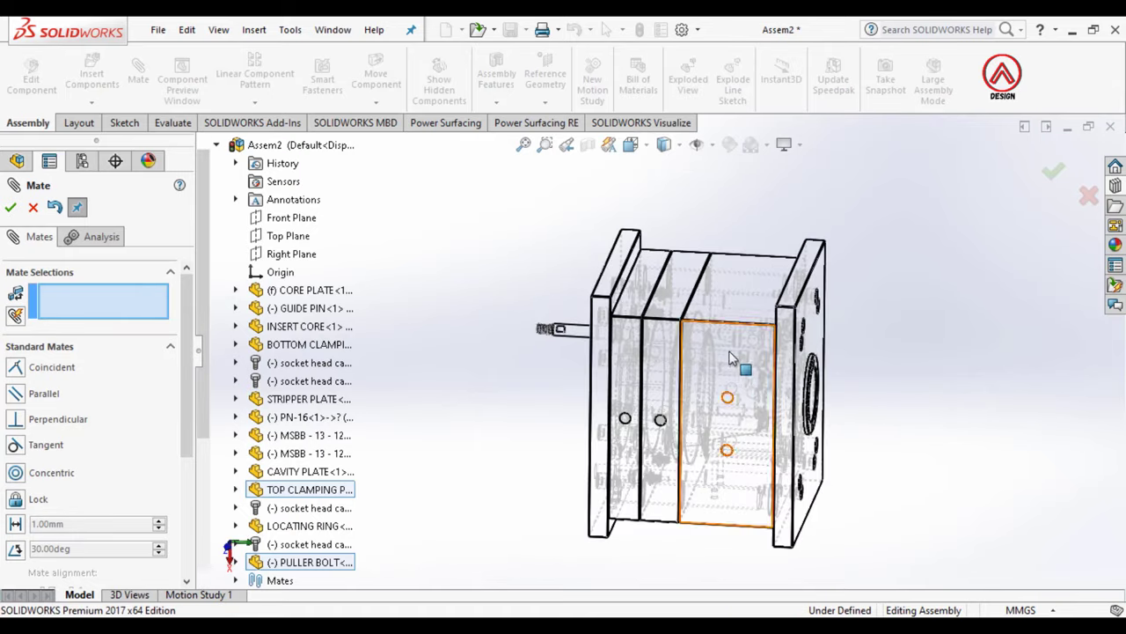
scroll(707, 352, "down", 5)
scroll(714, 414, "down", 3)
middle_click_drag(714, 413, 704, 470)
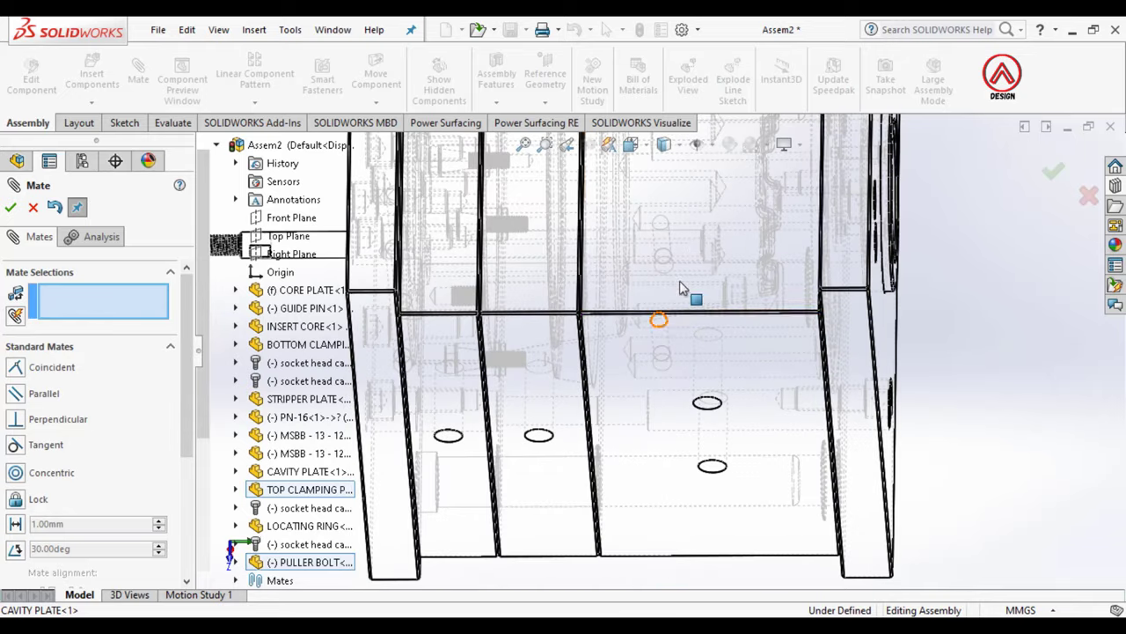
scroll(693, 248, "up", 4)
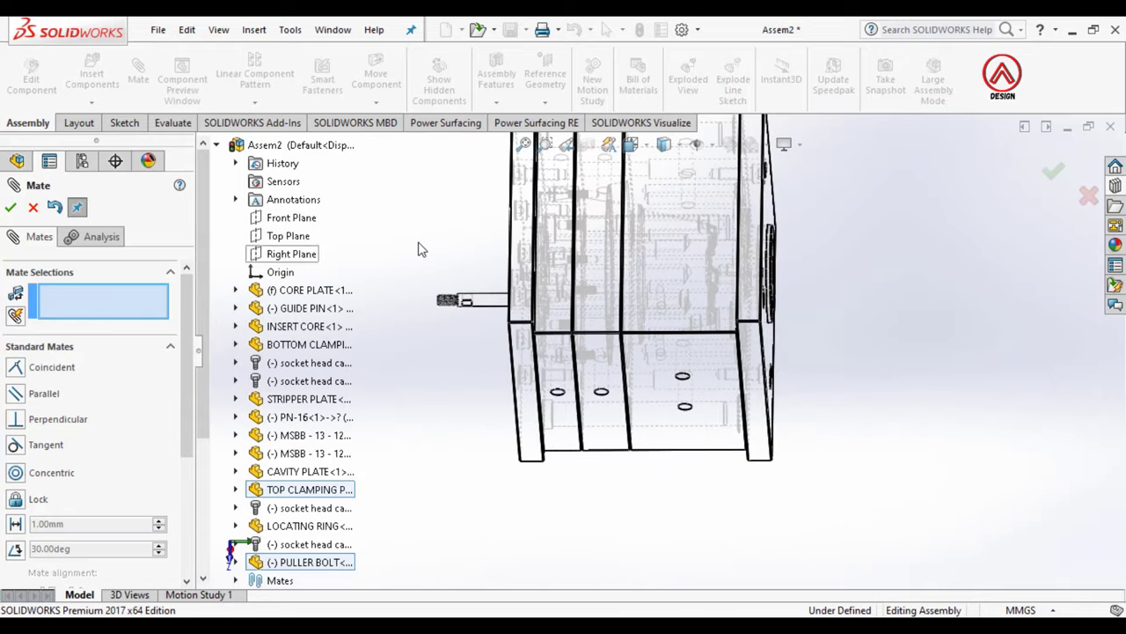
left_click(35, 209)
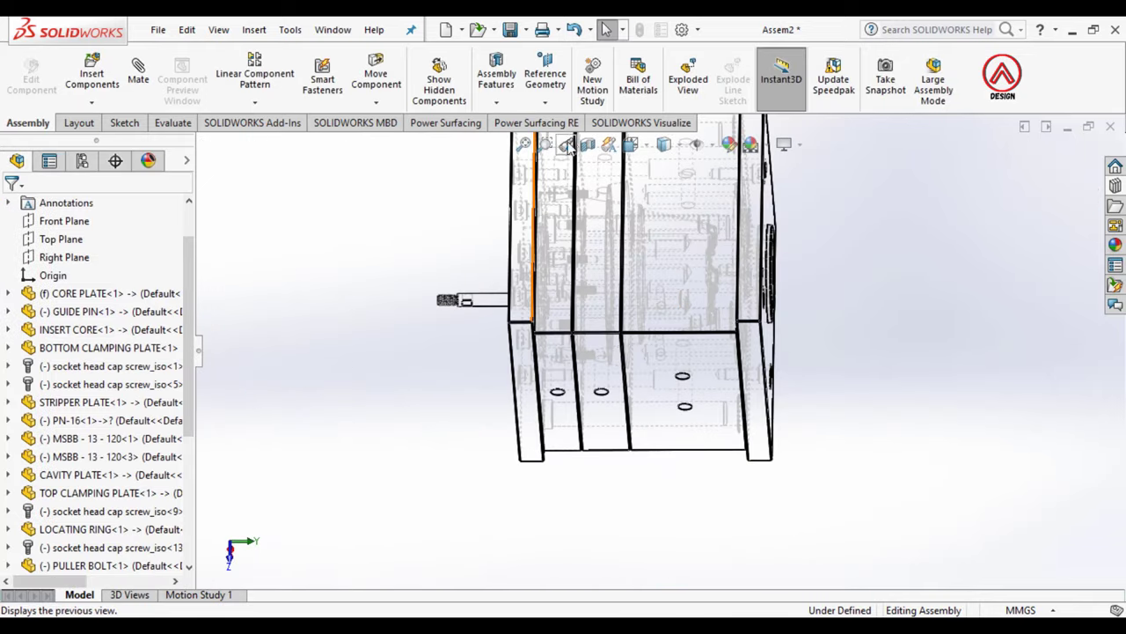
left_click(666, 169)
scroll(469, 300, "down", 6)
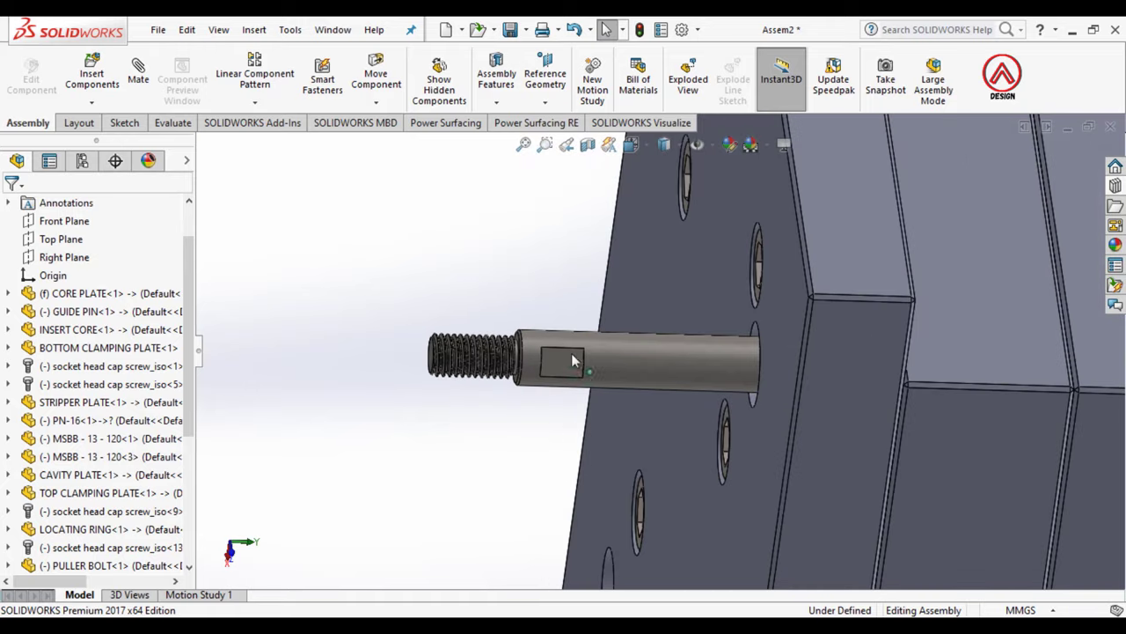
Step: Insert the NUT M10 part and place it beside the puller bolt
left_click(107, 92)
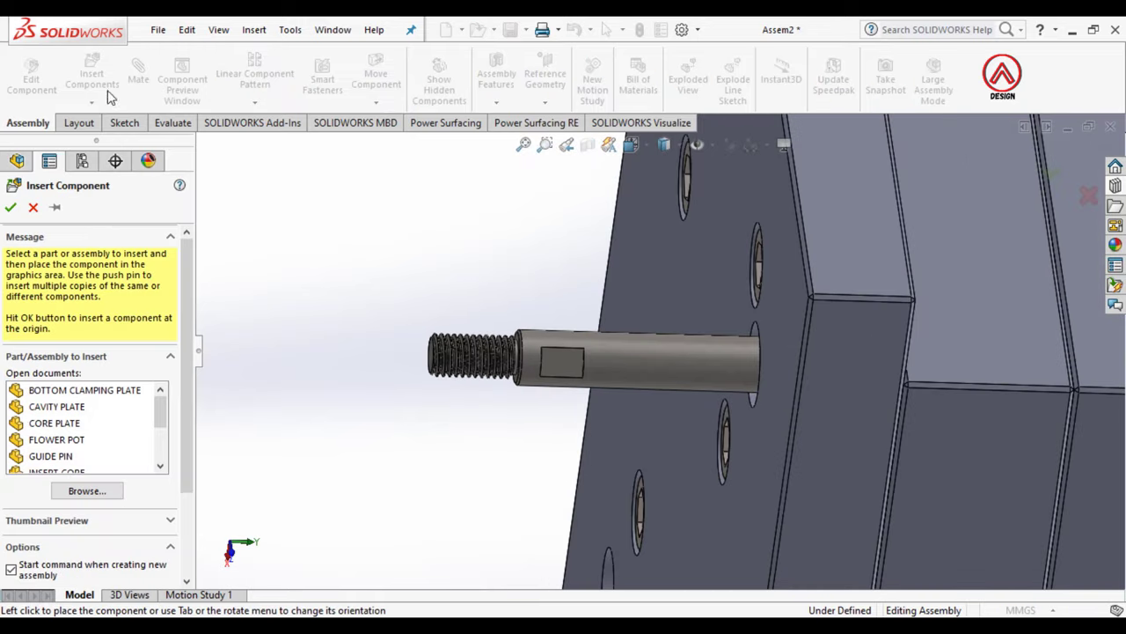
left_click(101, 496)
left_click(480, 277)
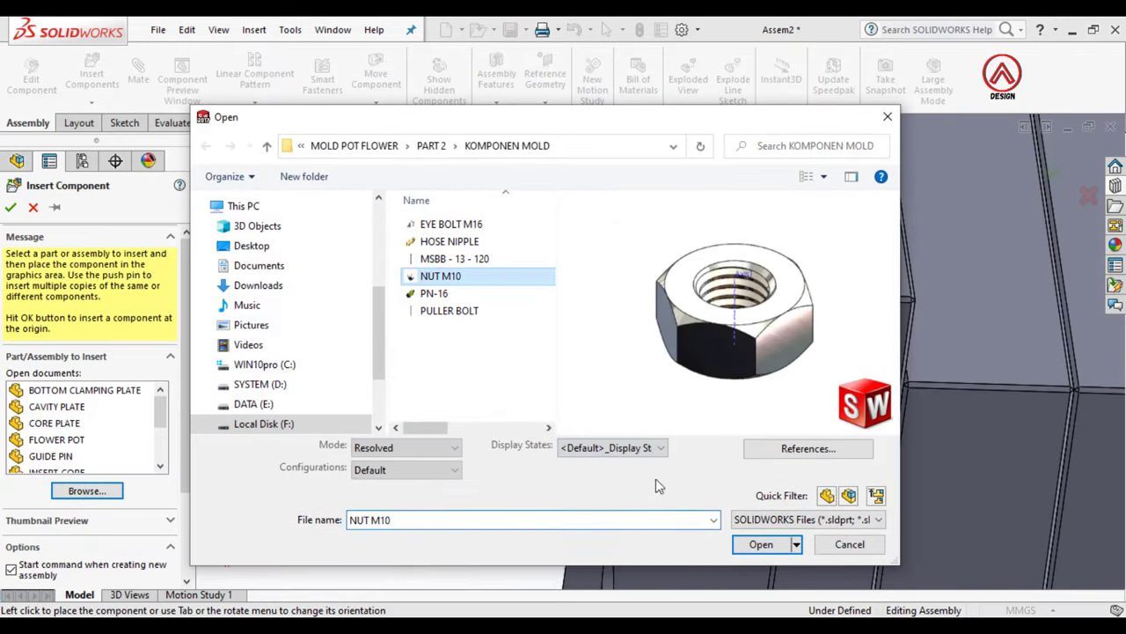
left_click(758, 545)
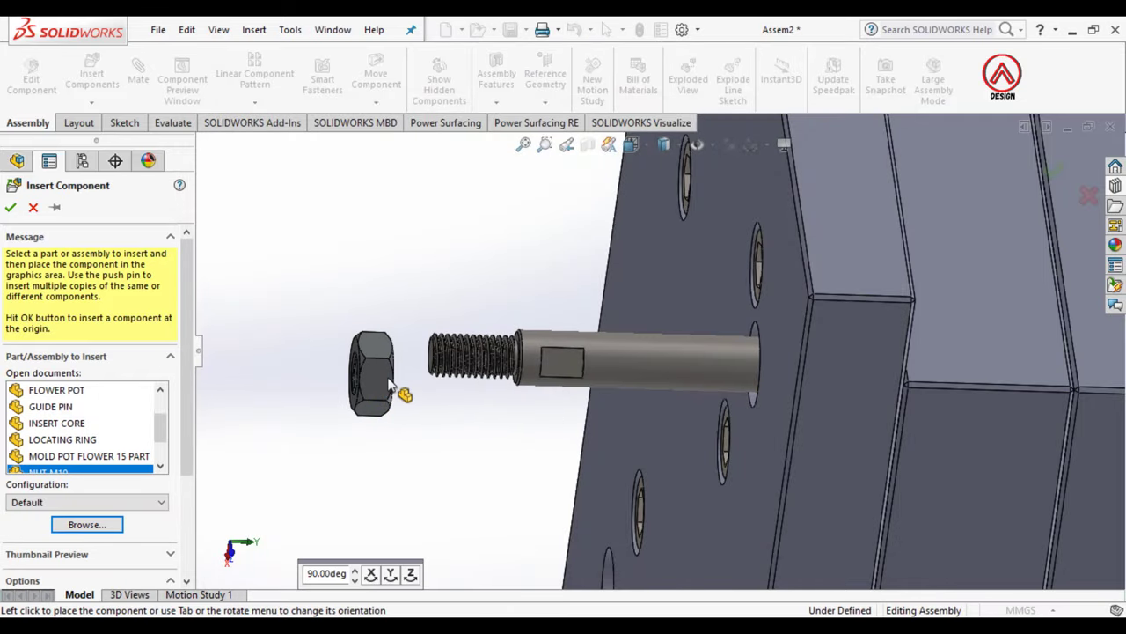
left_click(389, 388)
scroll(392, 378, "down", 2)
scroll(395, 325, "down", 3)
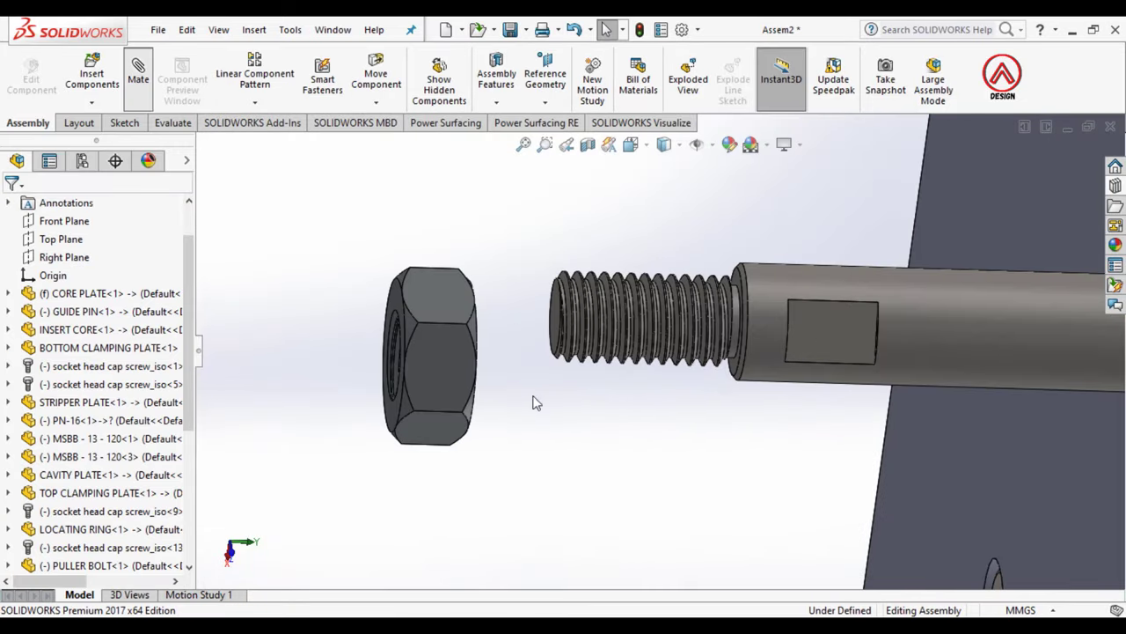
middle_click_drag(473, 390, 510, 394)
key("Escape")
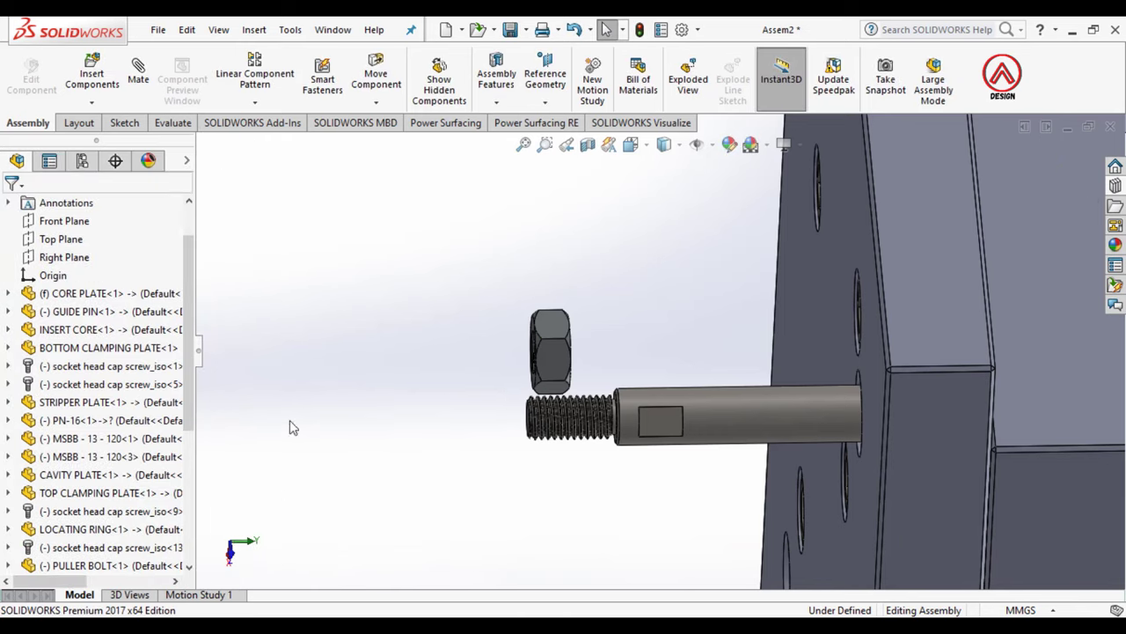
Step: Mate the first nut concentric with the puller bolt and seated against the bolt shoulder
left_click(713, 149)
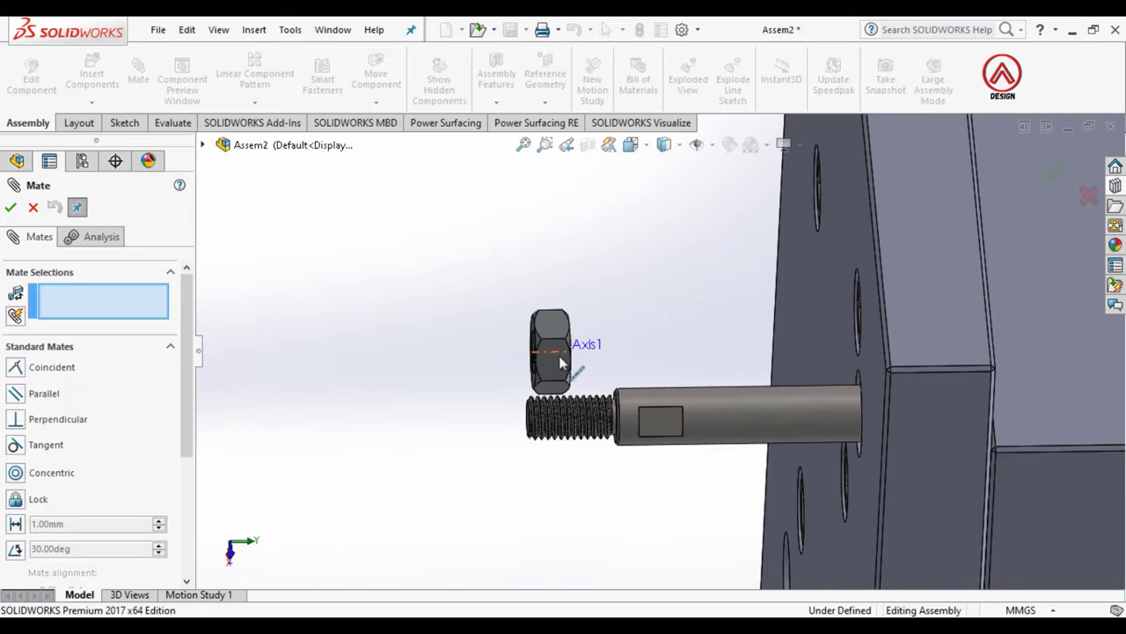
left_click(660, 421)
left_click(714, 425)
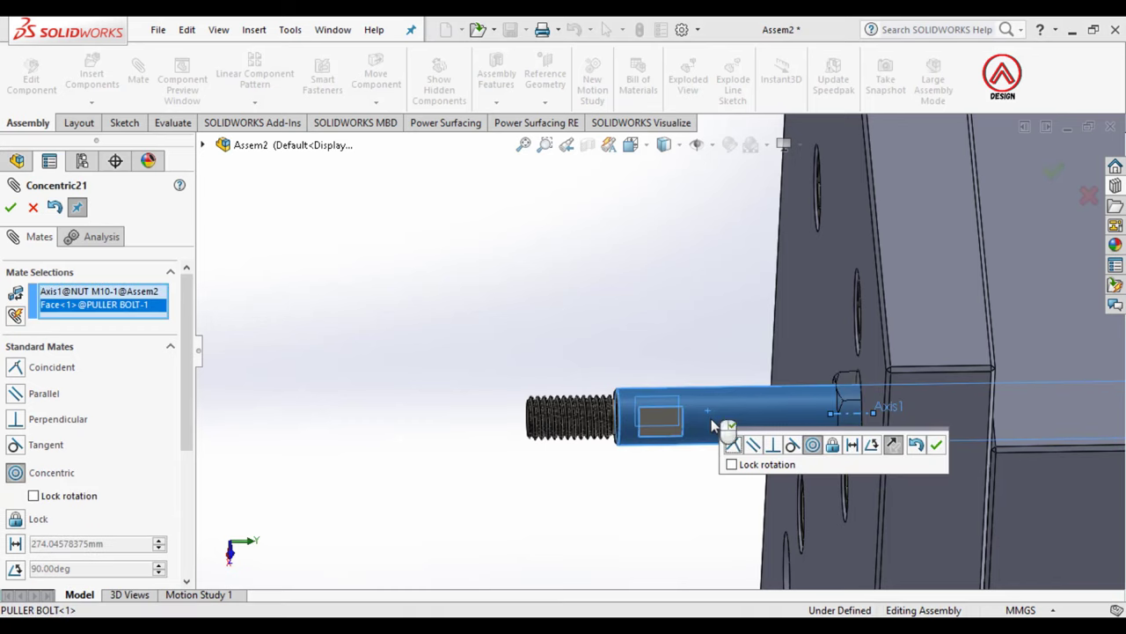
left_click(935, 444)
left_click_drag(847, 396, 457, 421)
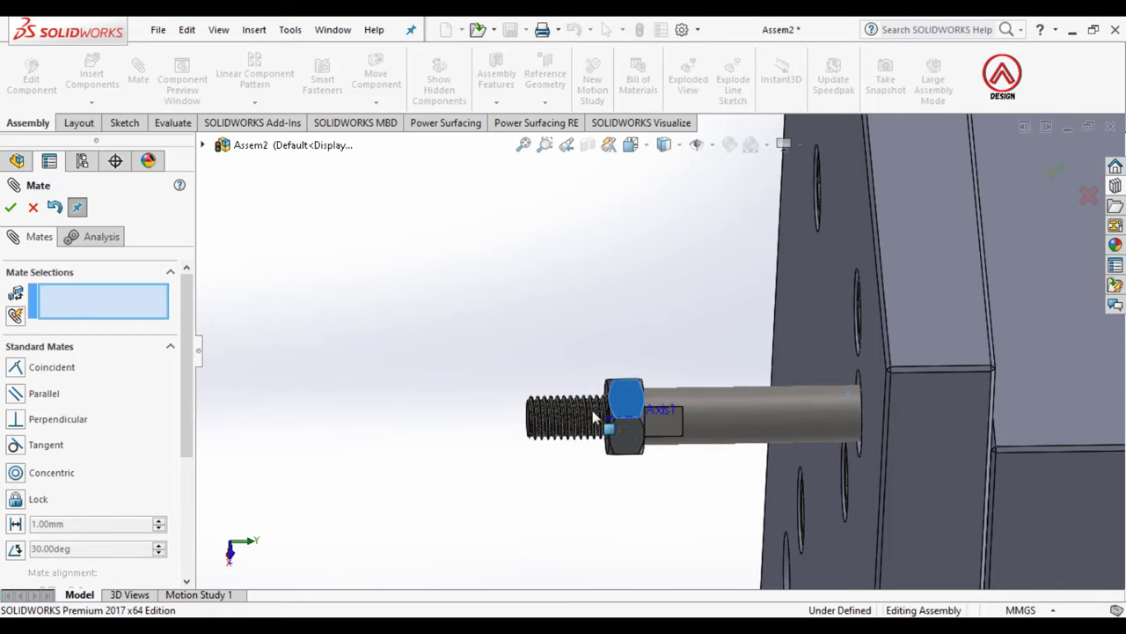
mouse_move(457, 420)
middle_mouse_down()
mouse_move(565, 392)
mouse_move(526, 431)
middle_mouse_up()
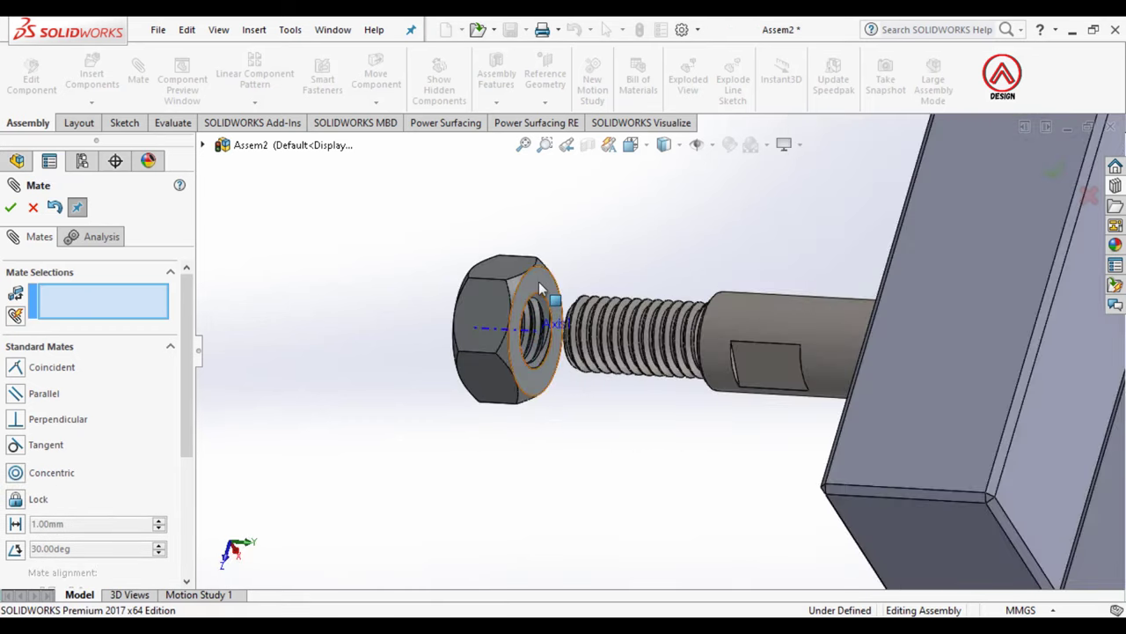
left_click(540, 288)
middle_click_drag(541, 288, 693, 305)
left_click(695, 305)
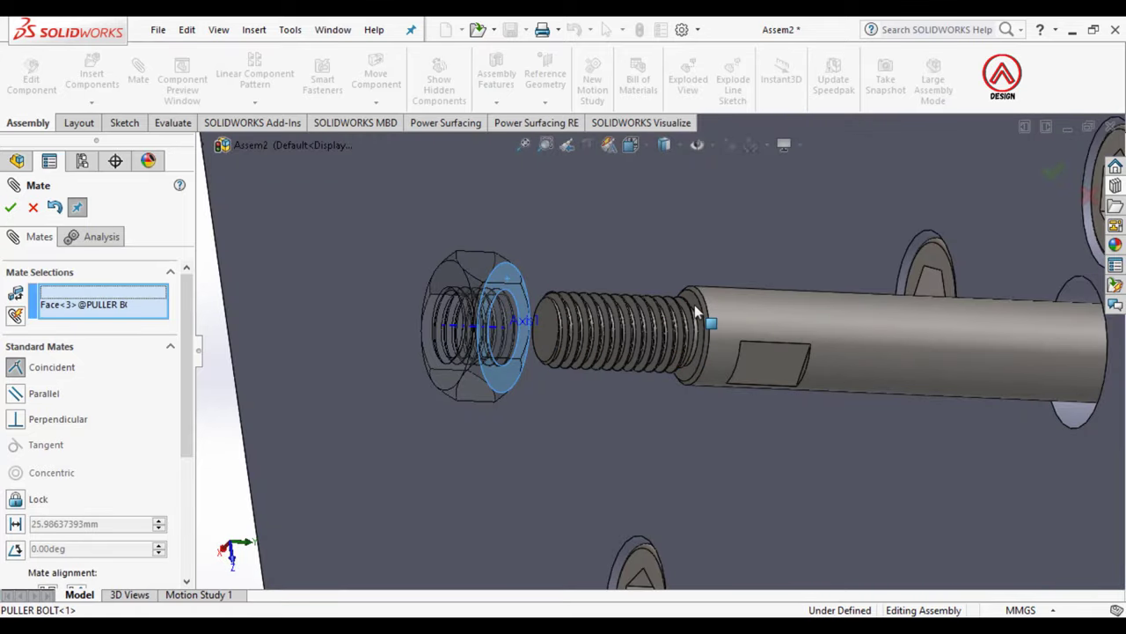
left_click(924, 397)
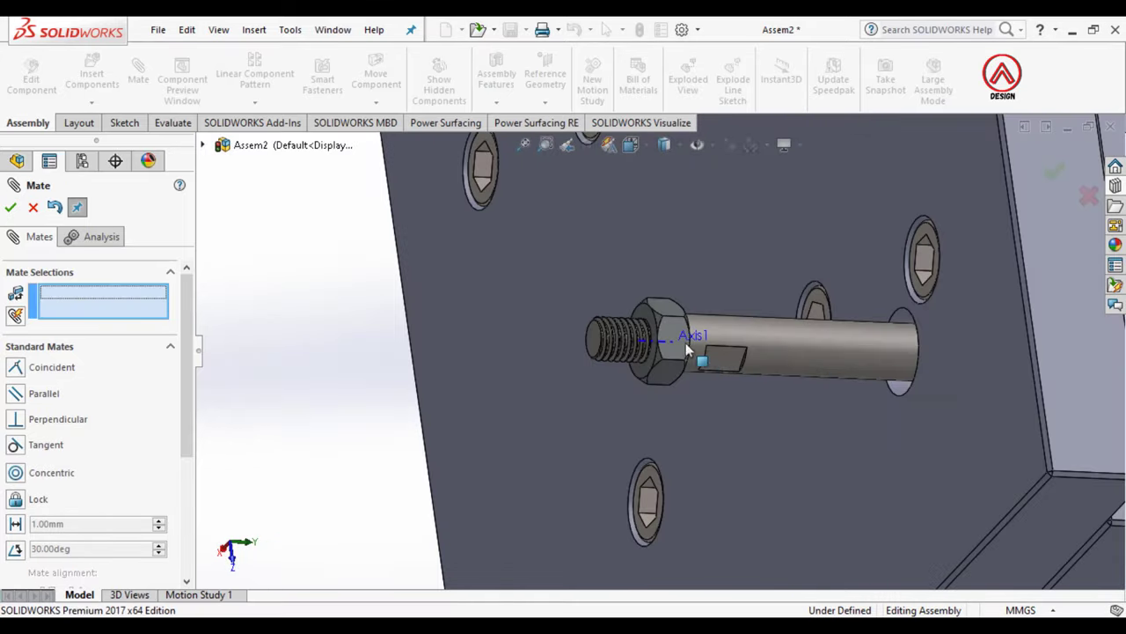
middle_click_drag(685, 342, 825, 351)
scroll(847, 342, "up", 2)
key("Escape")
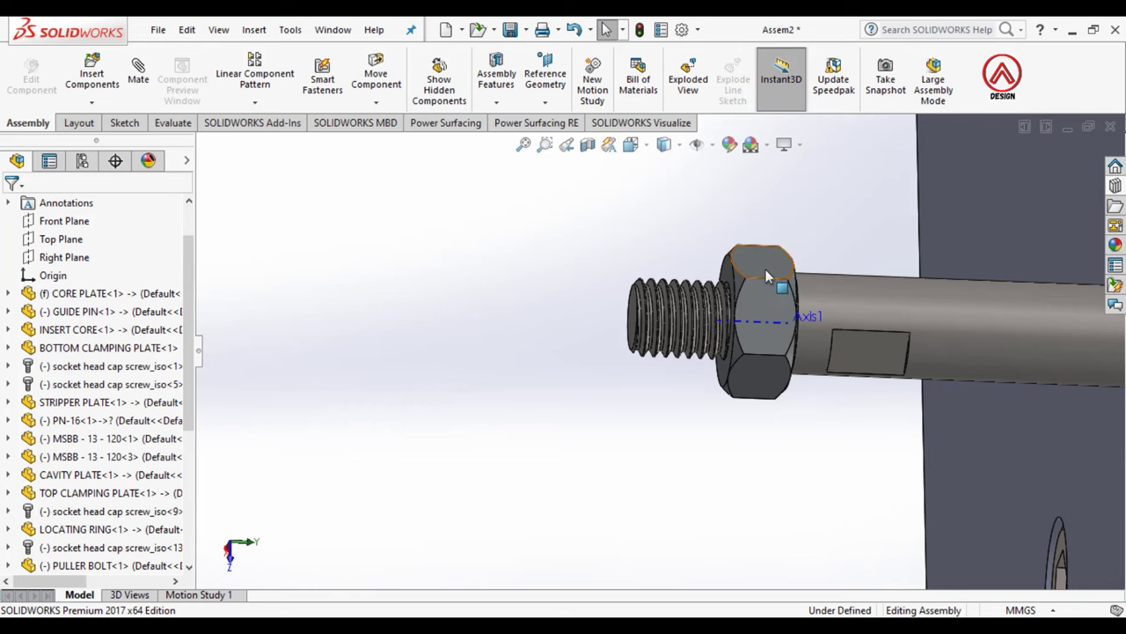
Step: Insert a second NUT M10 and place it beside the bolt
left_click(93, 74)
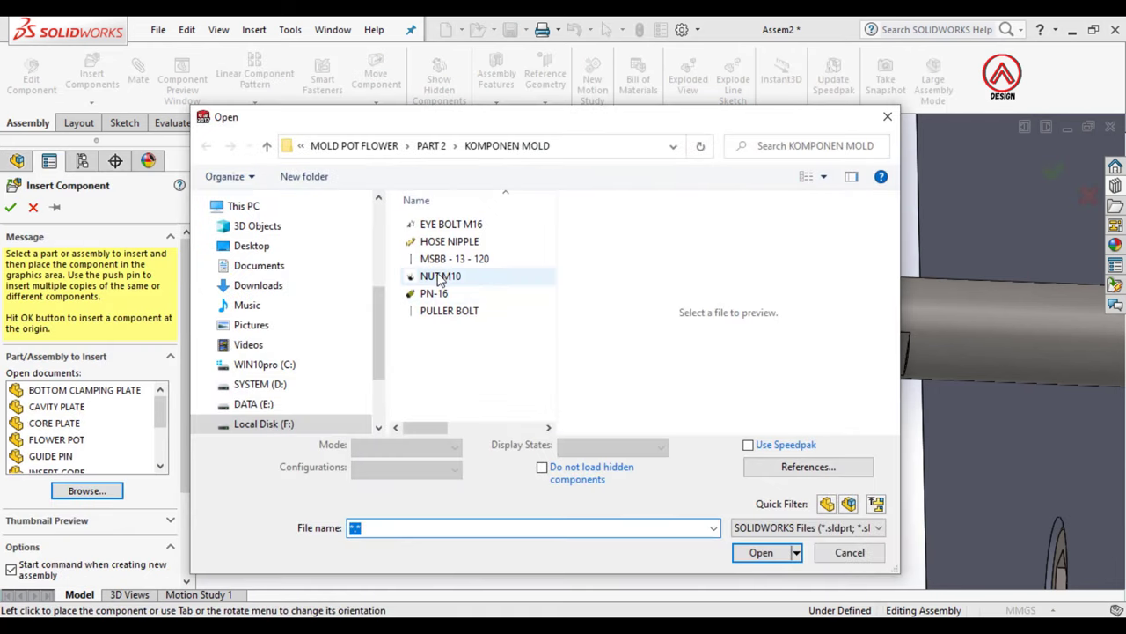
left_click(440, 276)
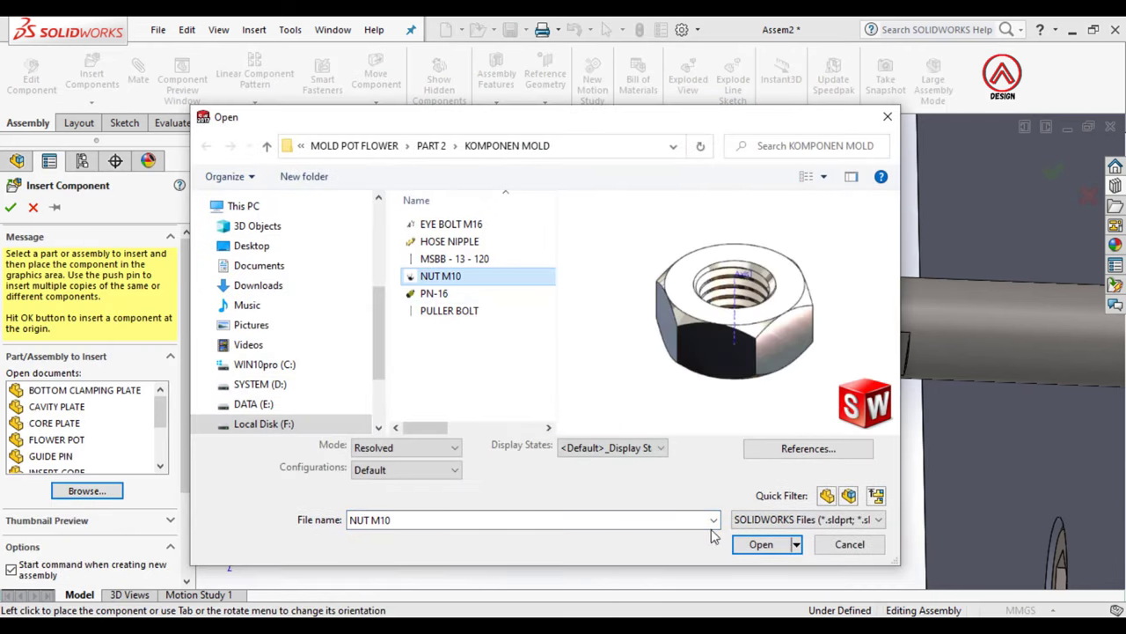
left_click(746, 546)
left_click(530, 361)
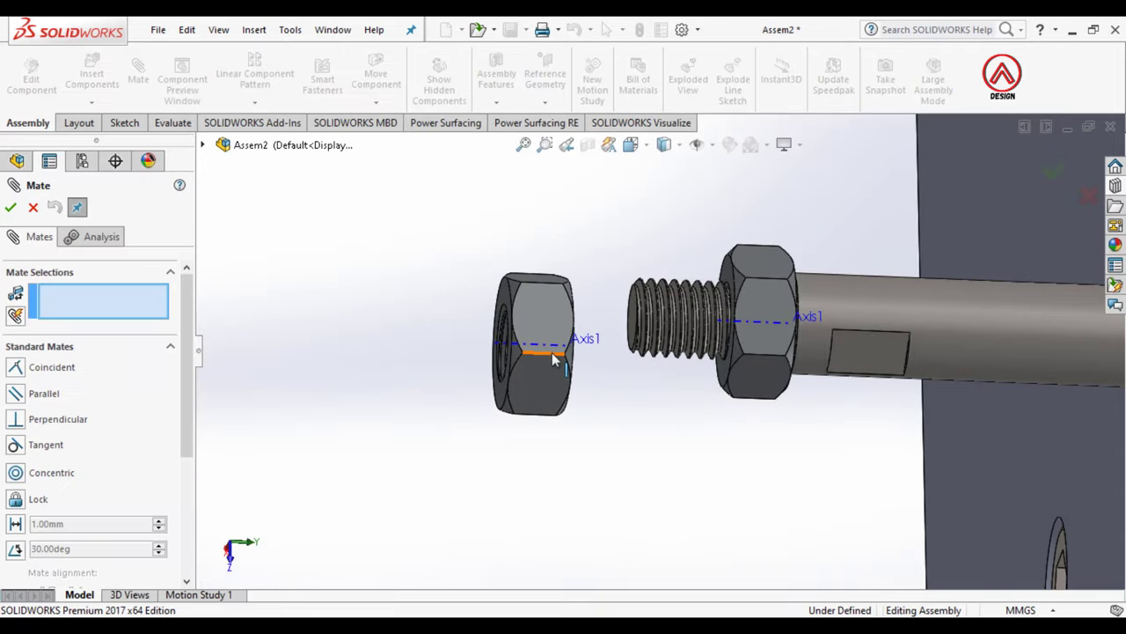
Step: Make the second nut concentric with the bolt and aligned with the first nut's axis
left_click(547, 345)
left_click(882, 300)
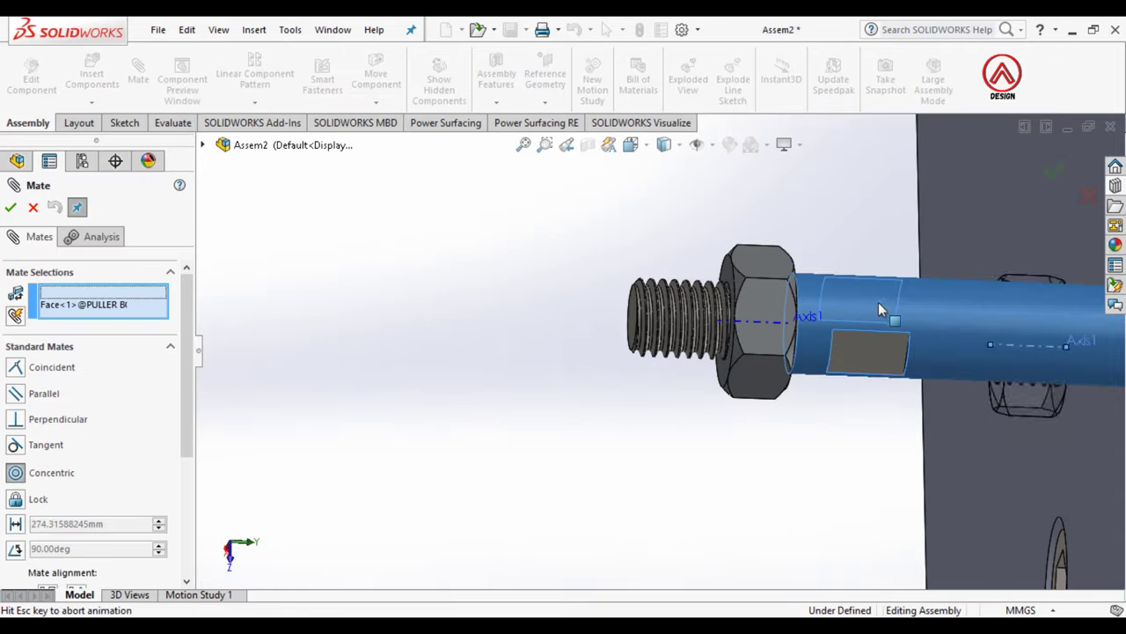
scroll(968, 352, "up", 3)
scroll(1017, 358, "up", 2)
mouse_move(1016, 358)
middle_mouse_down()
mouse_move(930, 382)
mouse_move(897, 352)
mouse_move(717, 384)
mouse_move(546, 335)
mouse_move(629, 325)
middle_mouse_up()
scroll(642, 343, "down", 1)
scroll(647, 348, "down", 2)
key("Return")
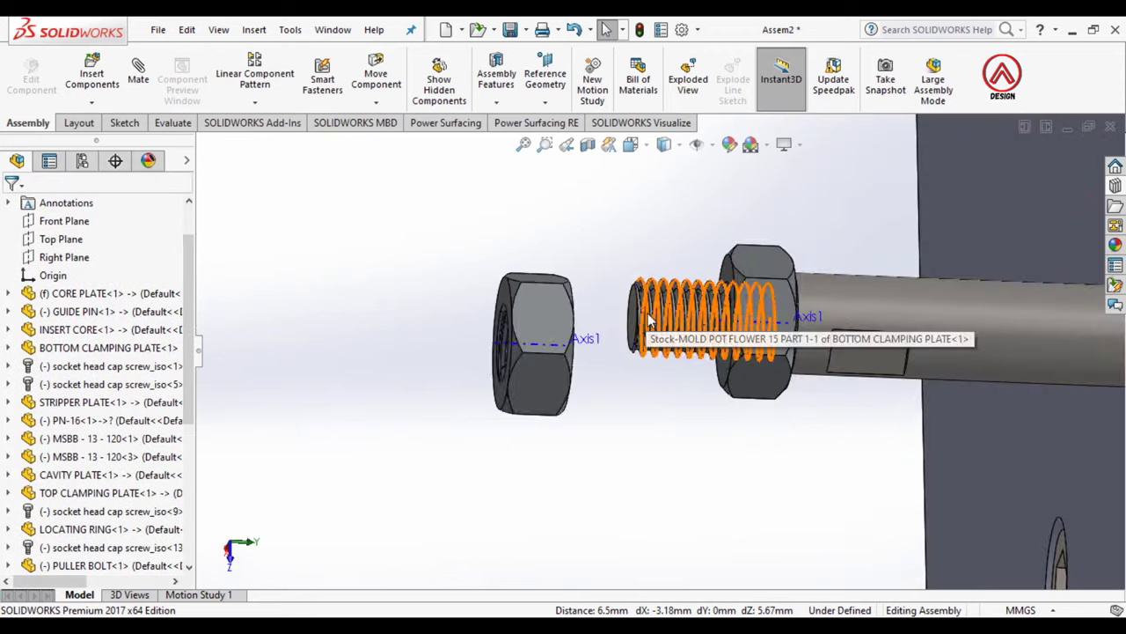
left_click(477, 361)
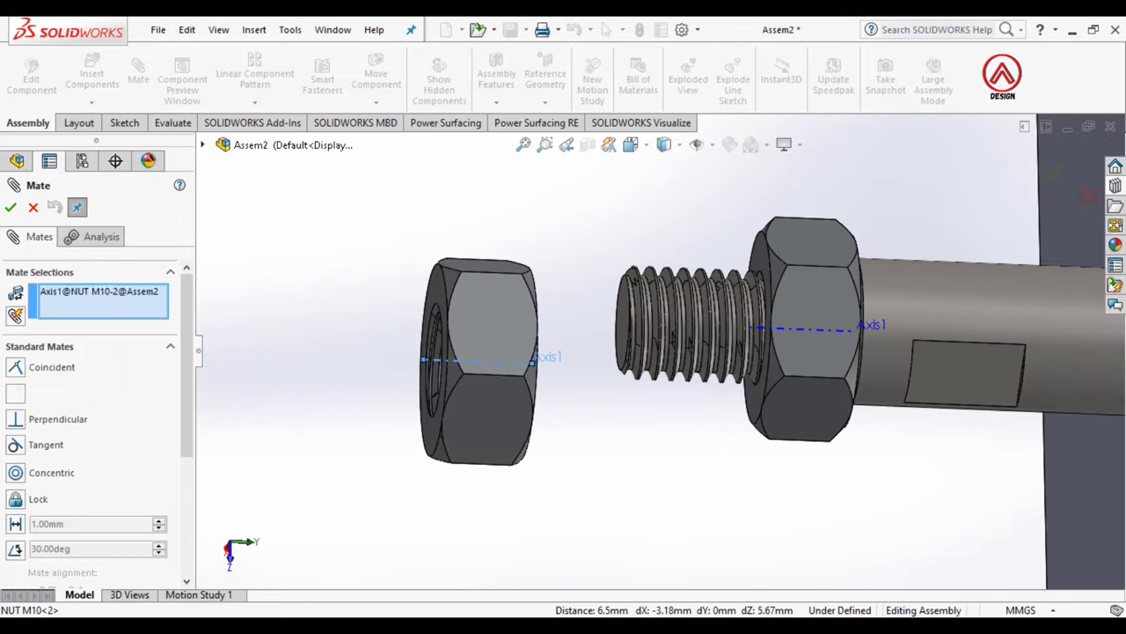
left_click(801, 328)
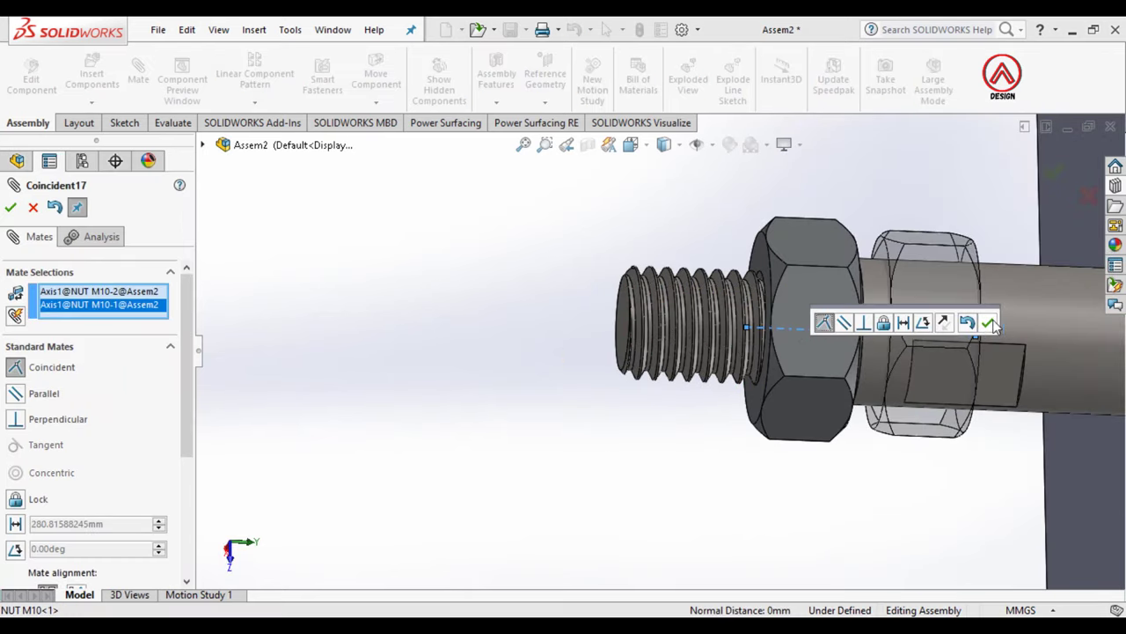
key("Return")
Step: Add a coincident mate so the second nut sits face to face with the first
left_click_drag(945, 294, 531, 294)
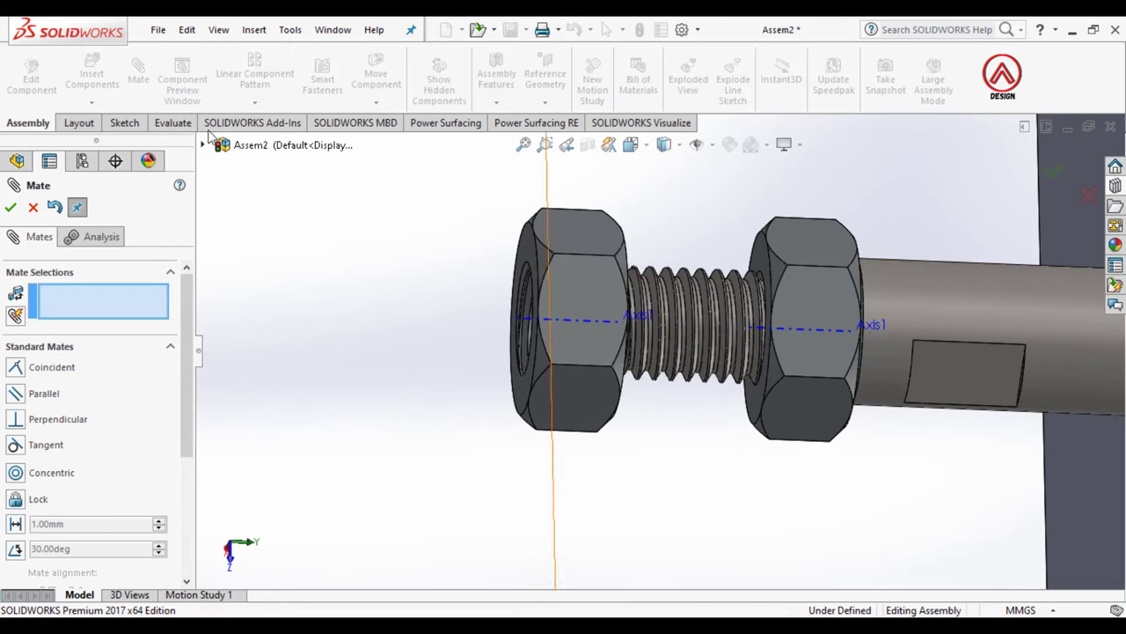
left_click(765, 265)
middle_click_drag(764, 266, 635, 256)
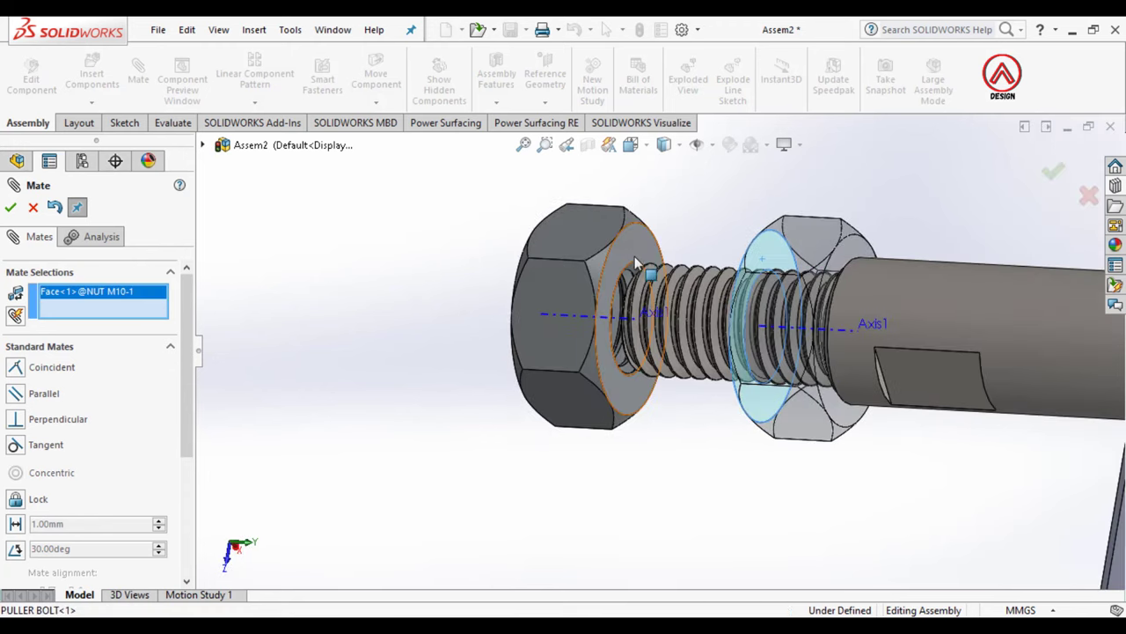
left_click(801, 284)
left_click(912, 257)
Step: Slide the puller bolt along its axis with hidden lines shown through the mold plates
key("z")
key("z")
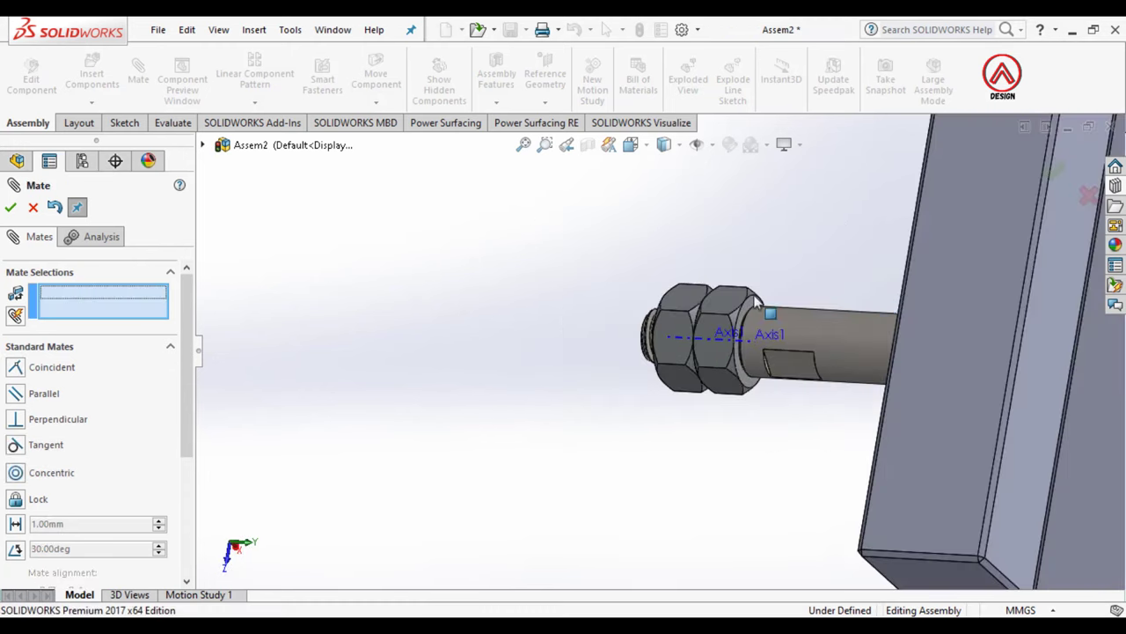
left_click(10, 207)
middle_click_drag(754, 361, 715, 341)
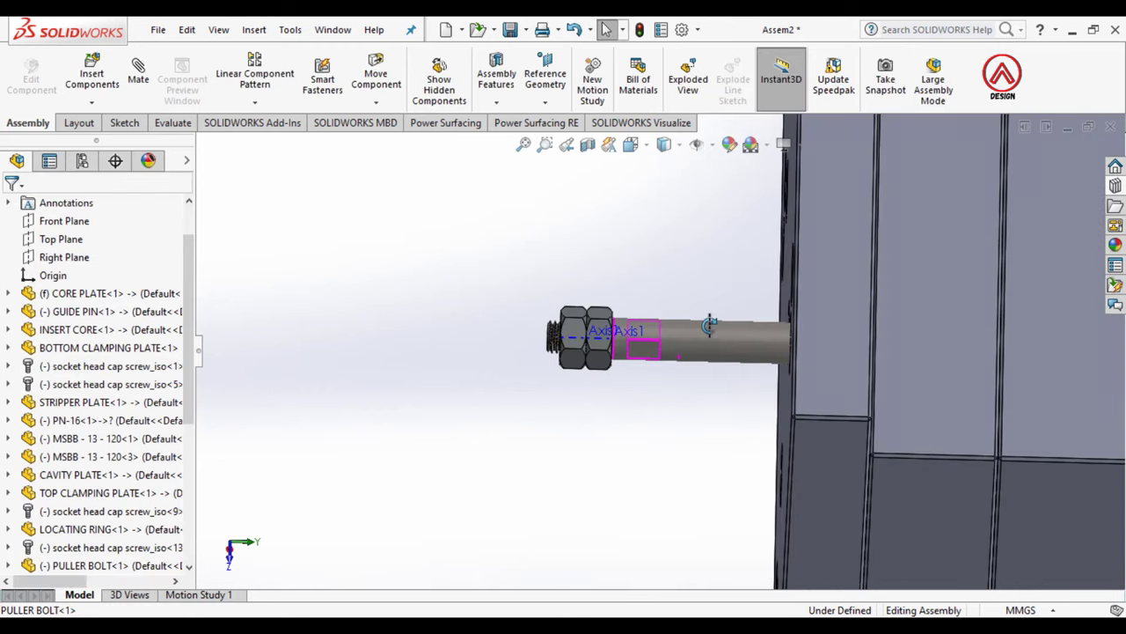
scroll(714, 342, "up", 5)
scroll(819, 356, "down", 4)
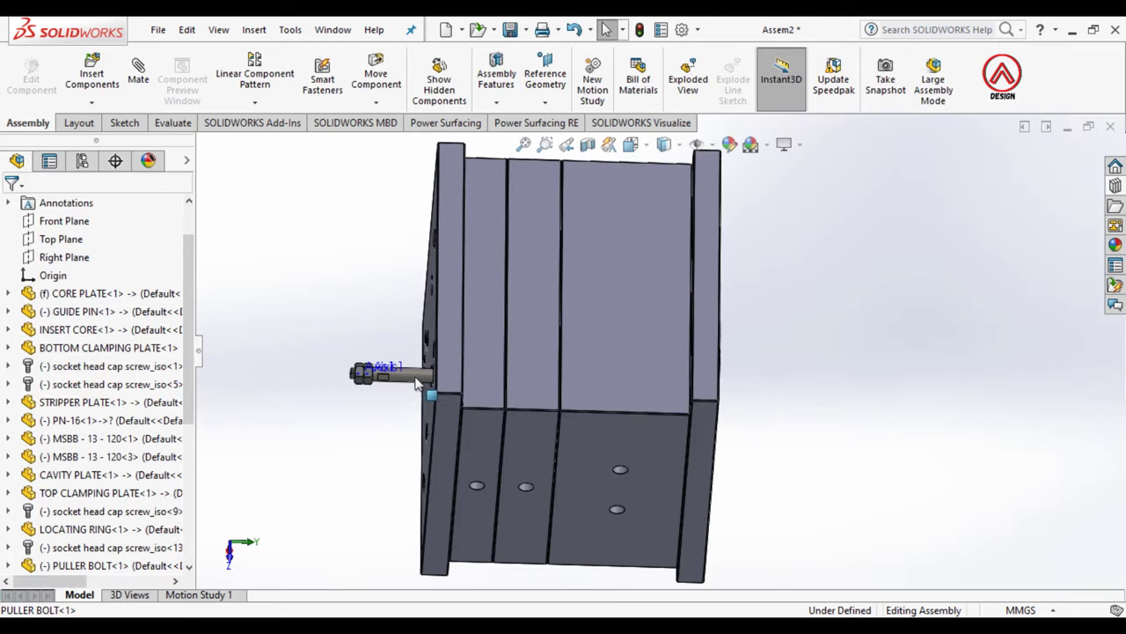
left_click_drag(416, 380, 458, 384)
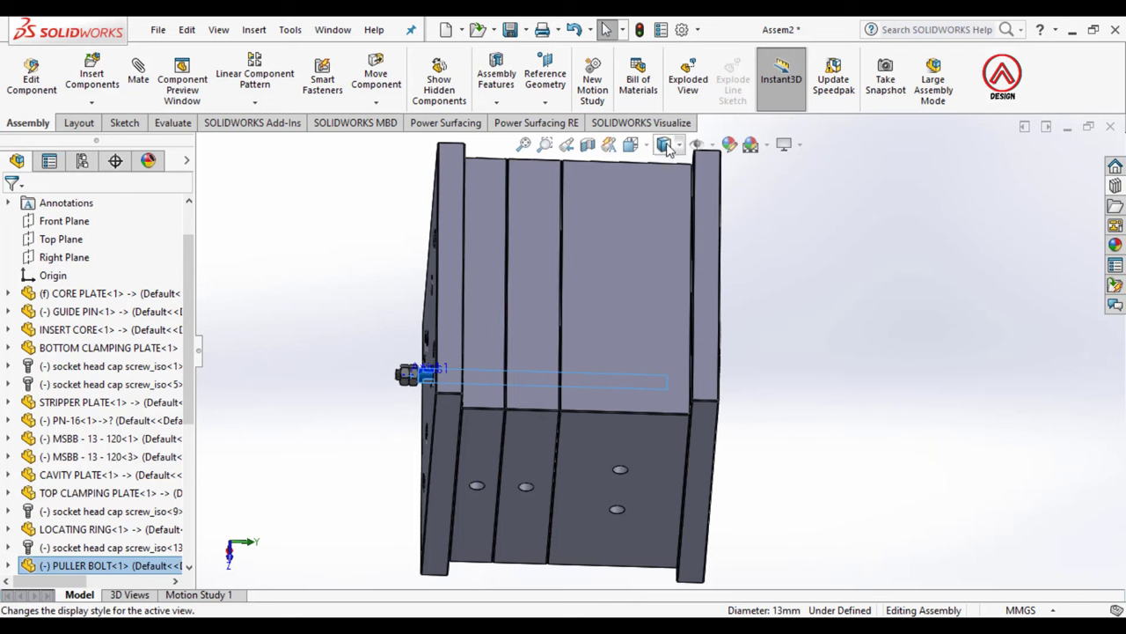
left_click(666, 234)
scroll(598, 425, "down", 3)
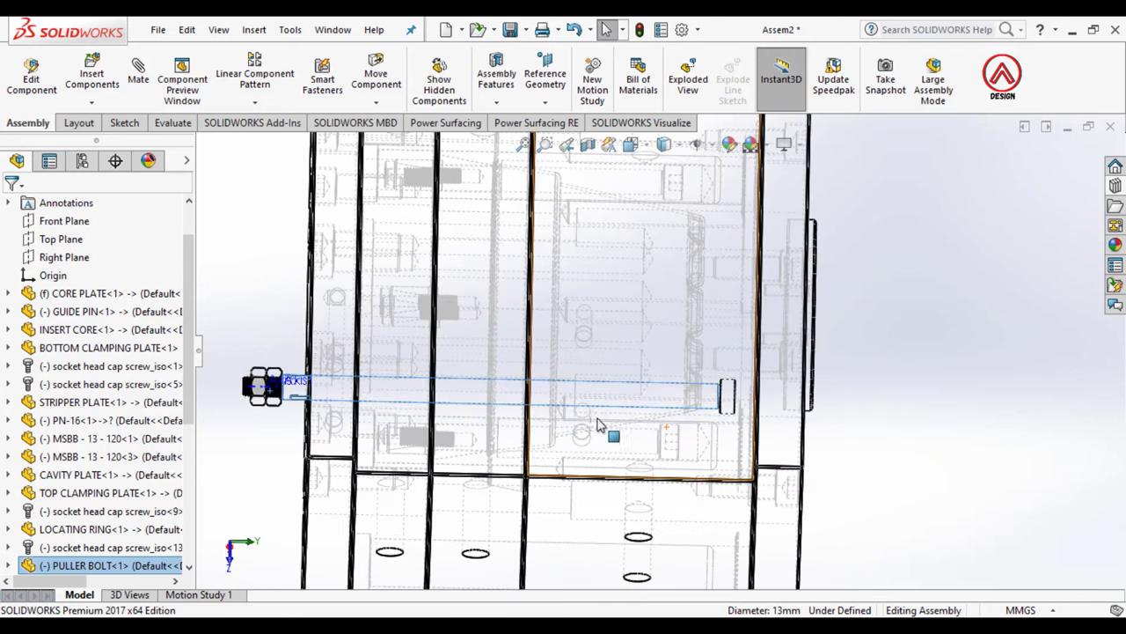
key("Escape")
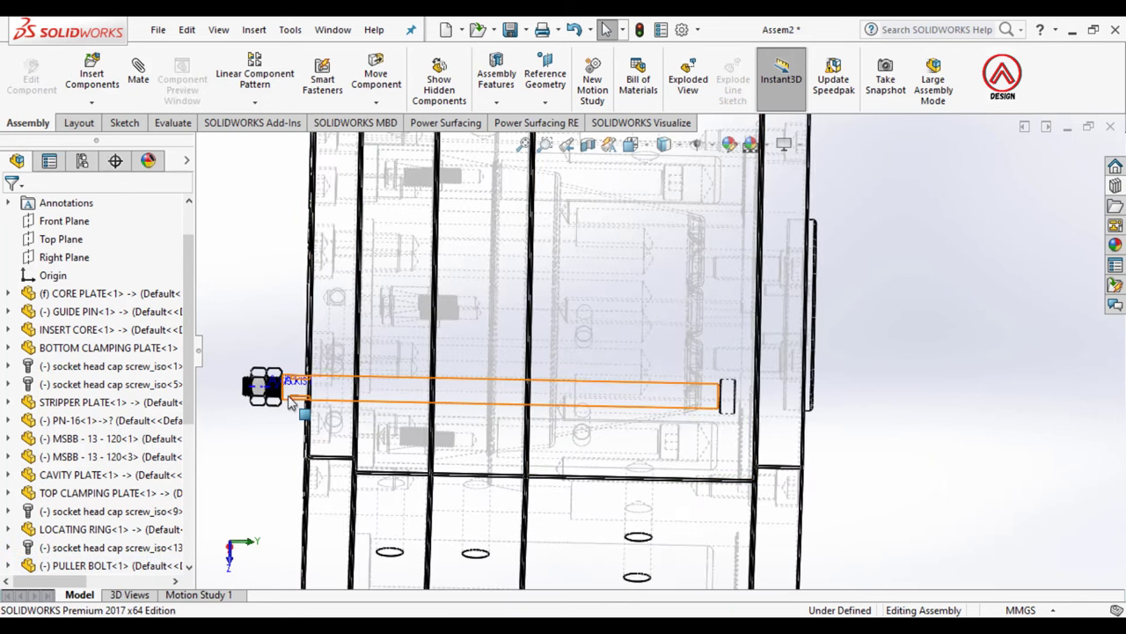
left_click_drag(307, 398, 361, 401)
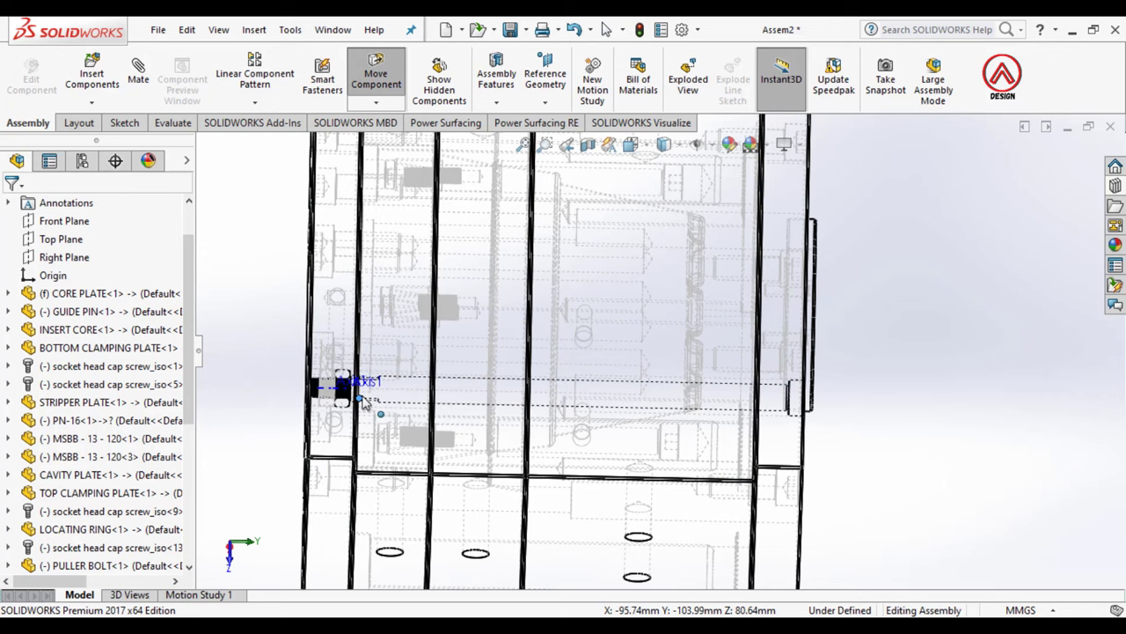
Step: Return to shaded with edges and fit the nut and bolt into the empty plate hole
mouse_move(851, 449)
middle_mouse_down()
mouse_move(845, 455)
mouse_move(674, 191)
middle_mouse_up()
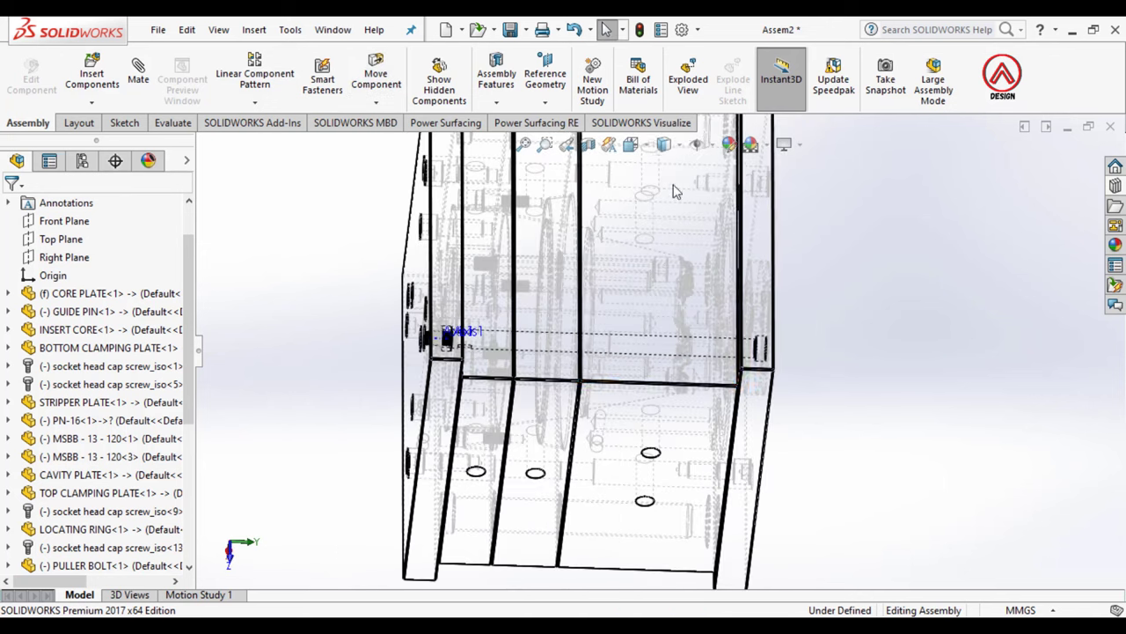
left_click(670, 146)
left_click(670, 176)
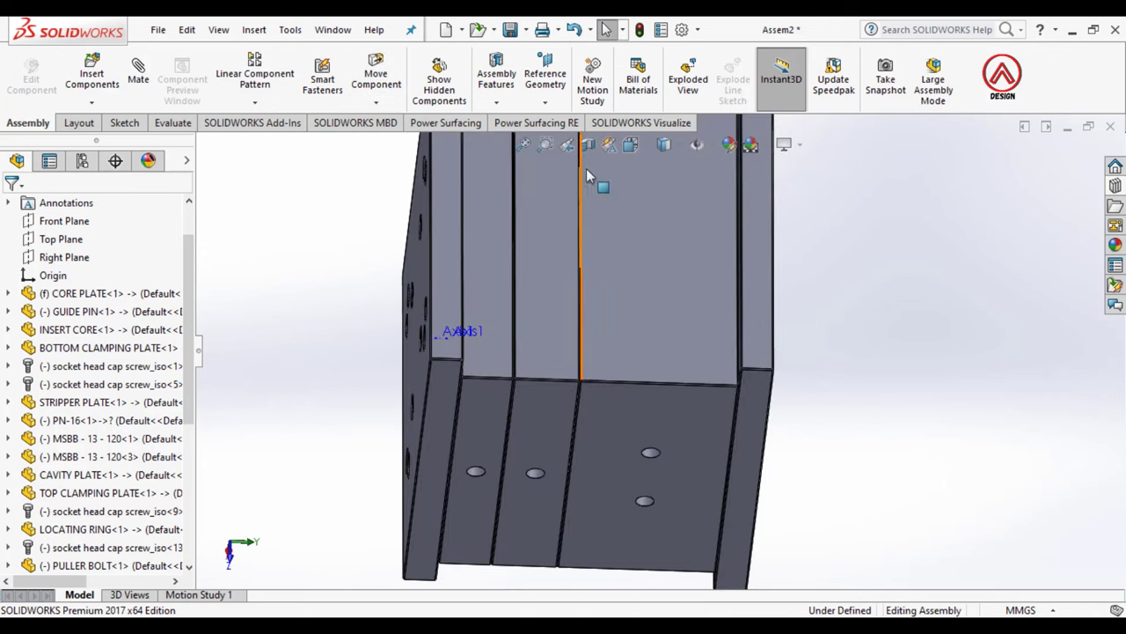
middle_click_drag(586, 168, 493, 365)
scroll(492, 364, "down", 3)
scroll(615, 373, "down", 2)
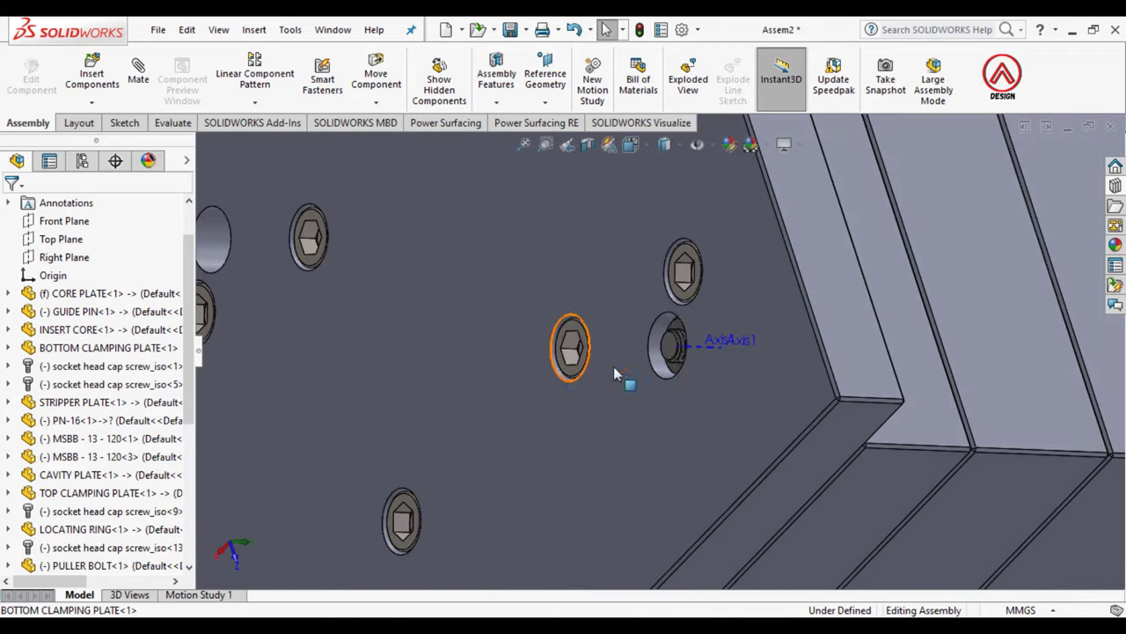
left_click(673, 357)
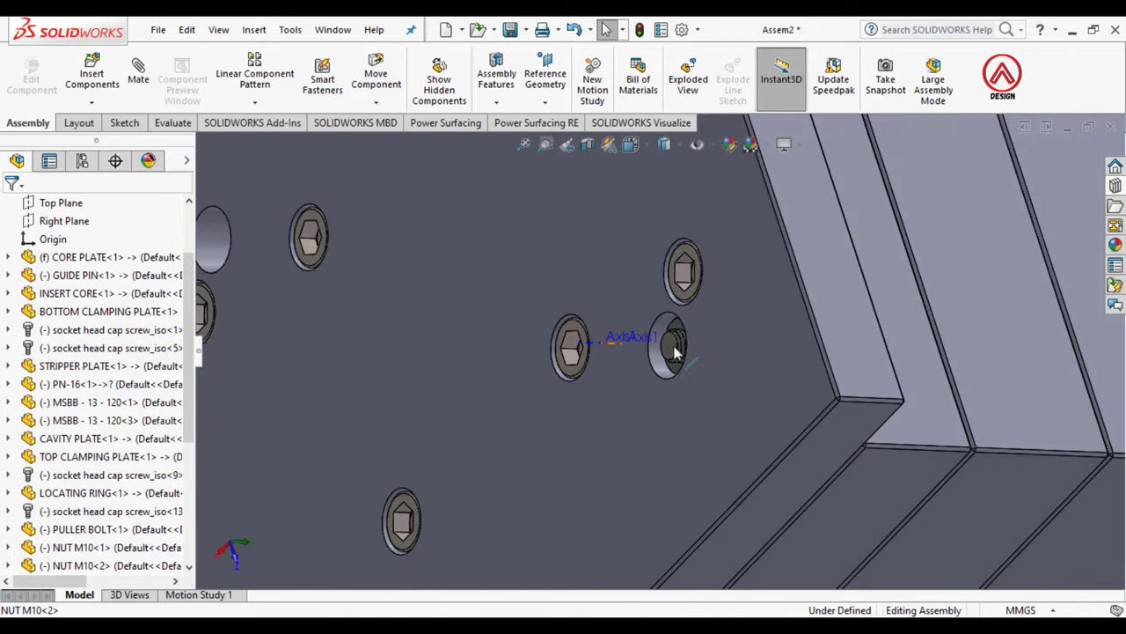
left_click_drag(671, 347, 413, 381)
scroll(413, 381, "up", 5)
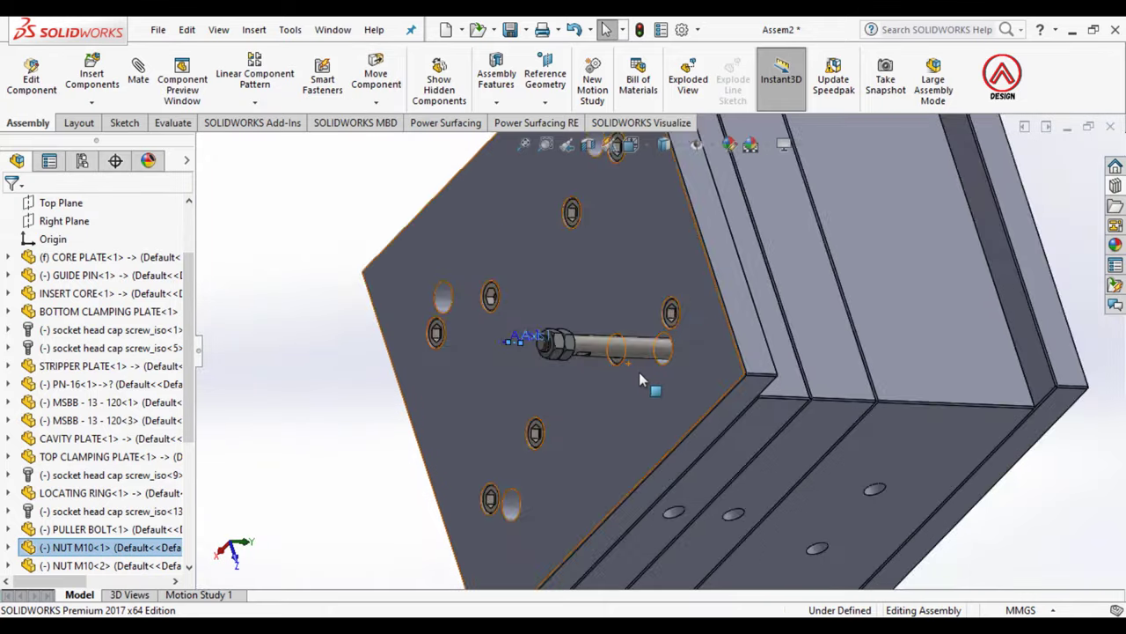
scroll(541, 372, "down", 3)
Step: Start a component mirror on Top Plane, then clear the plane and cancel it
left_click(267, 104)
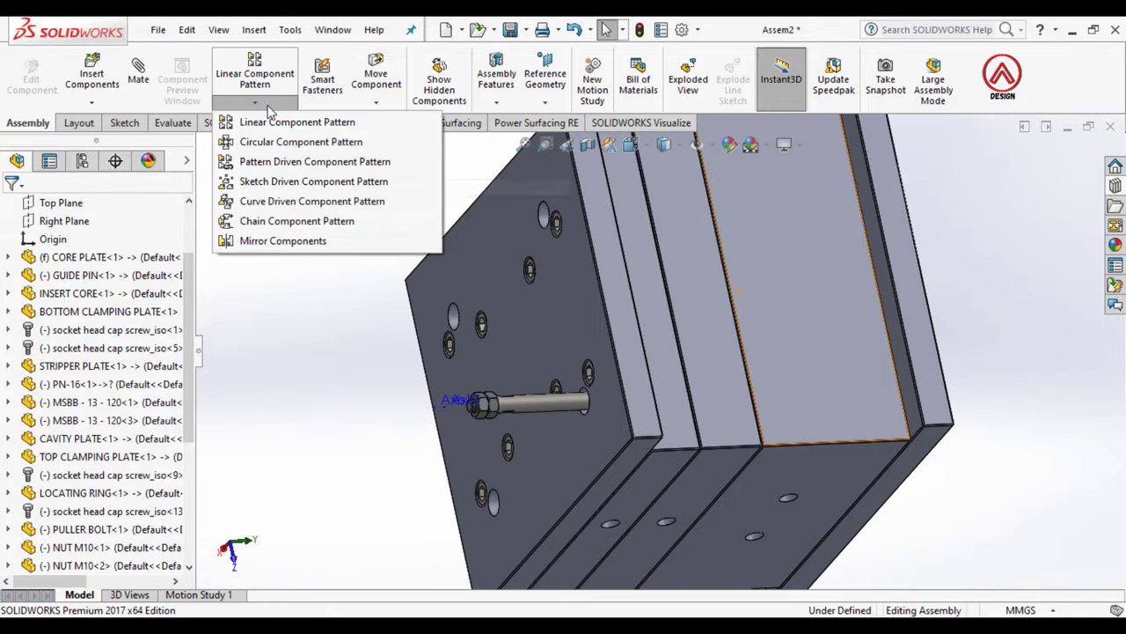
left_click(255, 240)
left_click(216, 144)
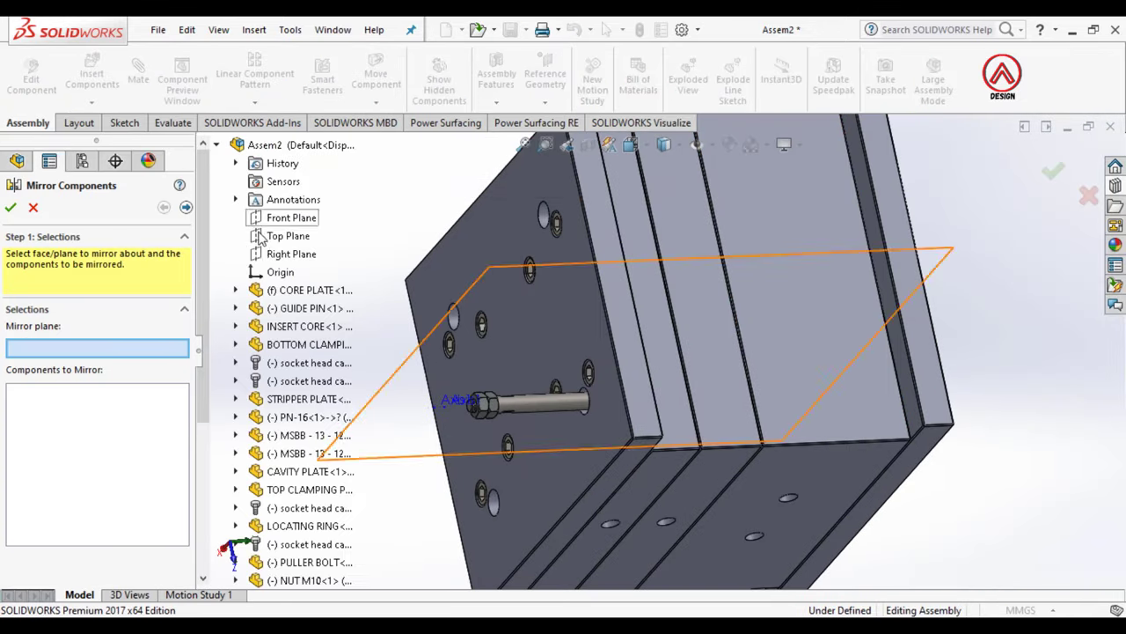
left_click(270, 238)
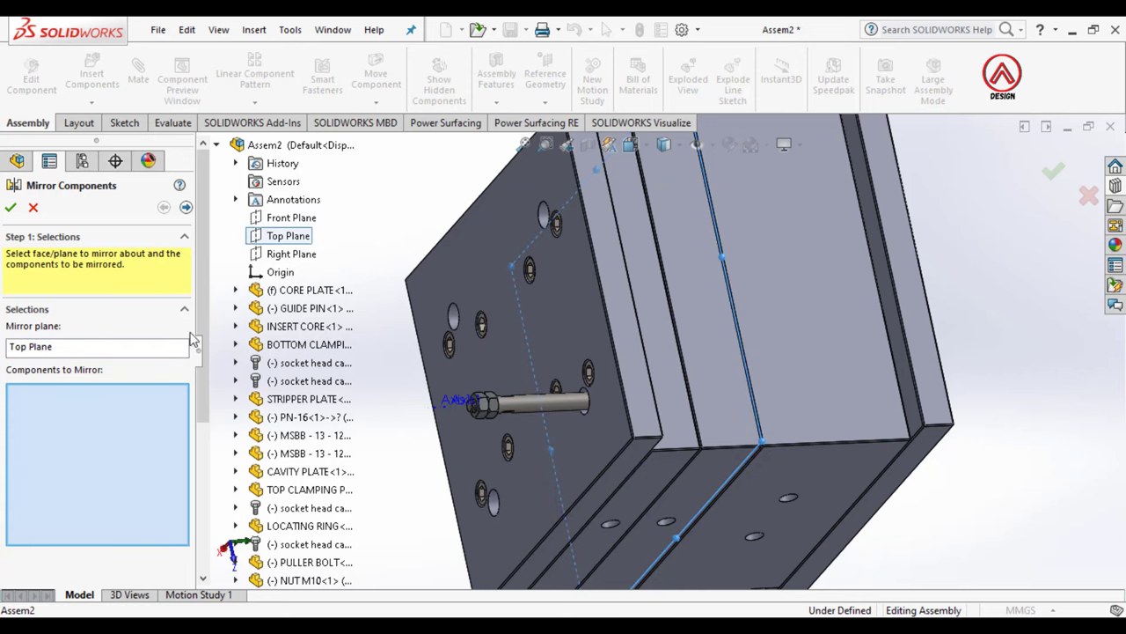
right_click(96, 348)
left_click(154, 361)
key("ctrl+7")
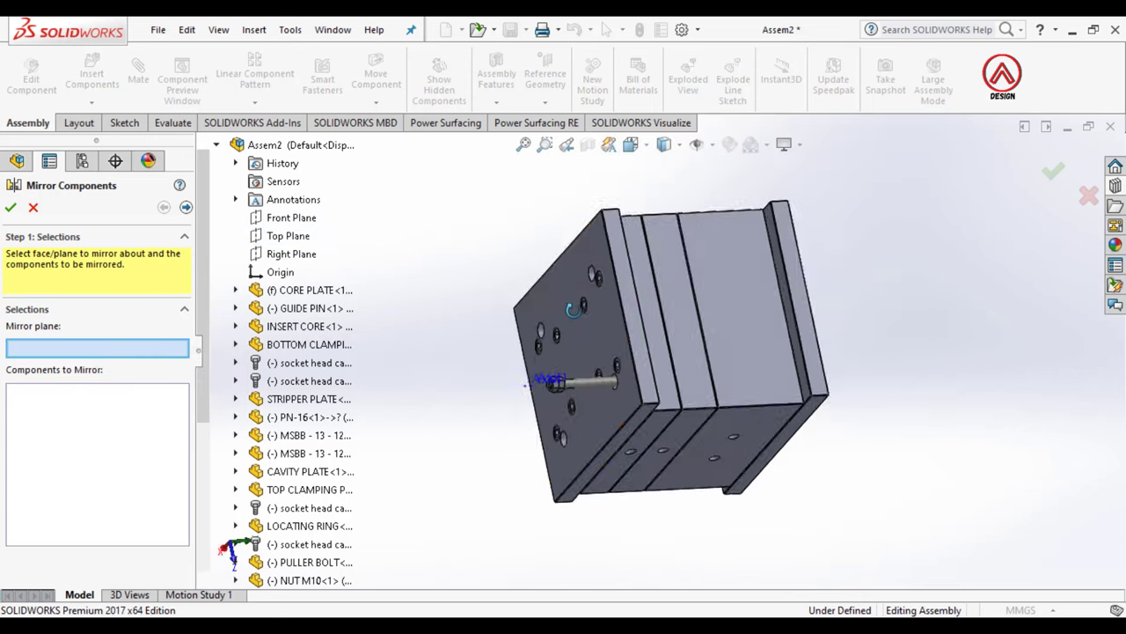
key("Escape")
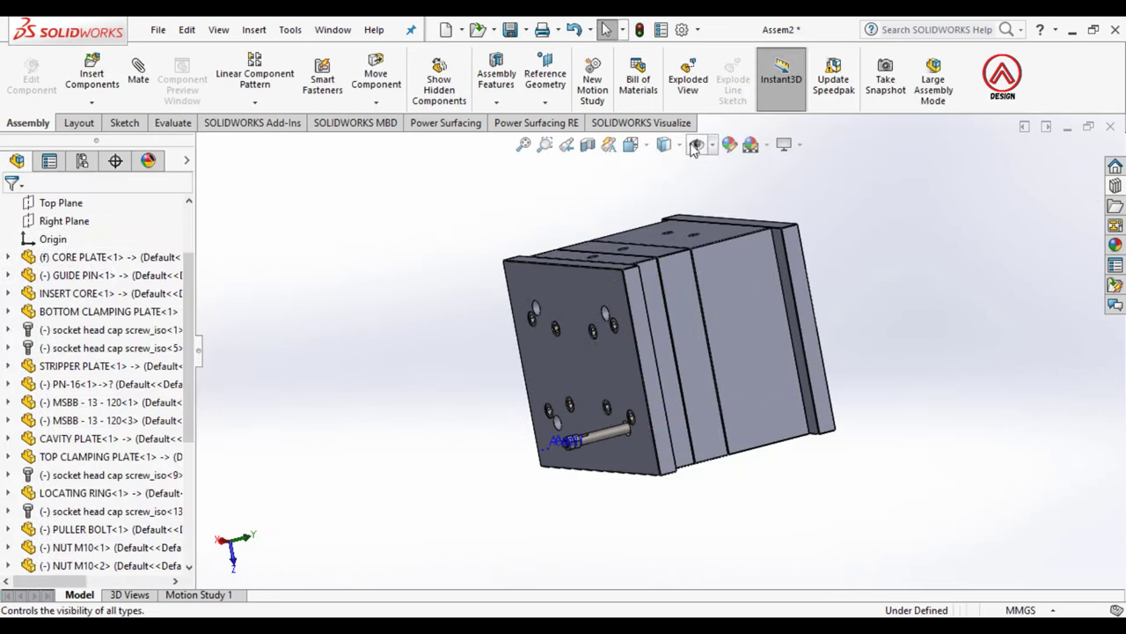
left_click(713, 147)
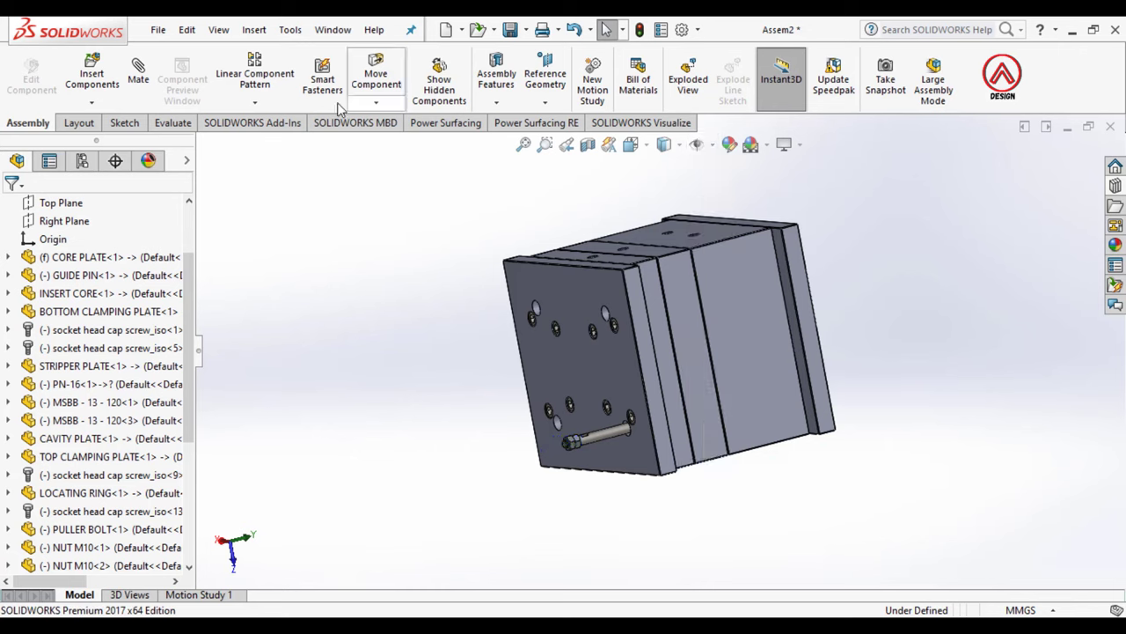
Step: Mirror the puller bolt and its nuts across Right Plane to create a second bolt
left_click(254, 101)
left_click(260, 243)
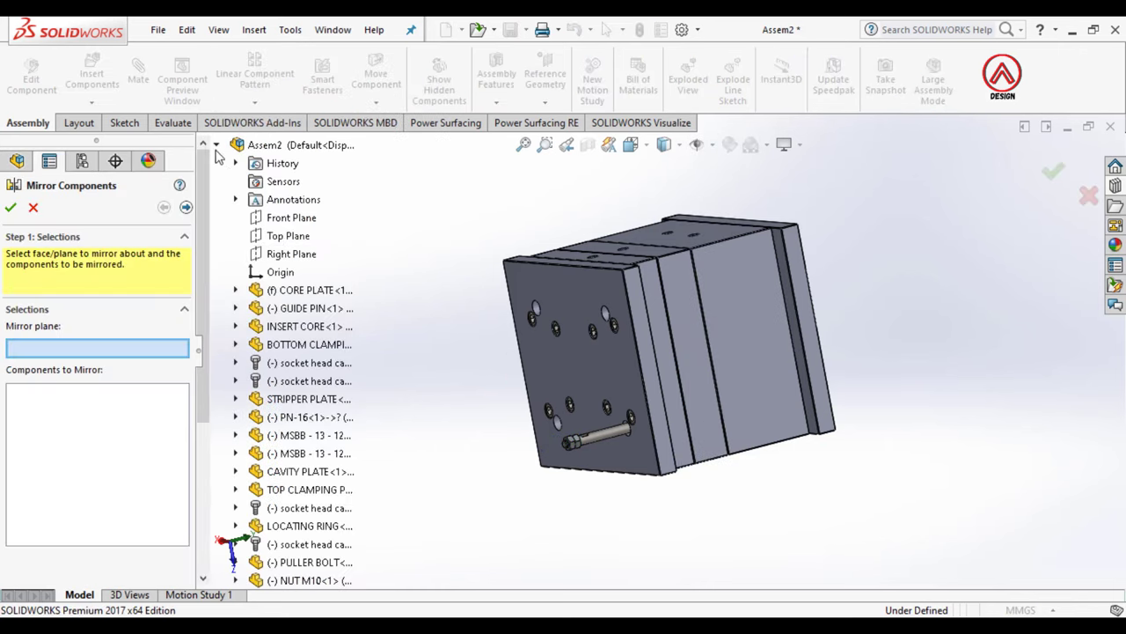
left_click(291, 253)
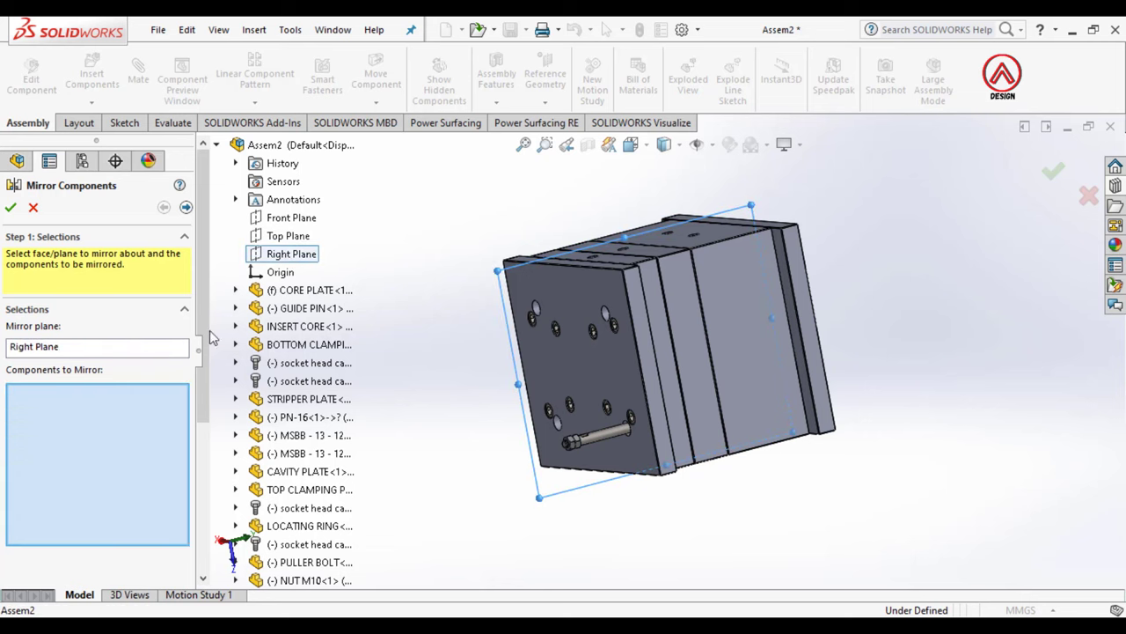
scroll(580, 444, "down", 3)
scroll(580, 444, "down", 3)
left_click(628, 409)
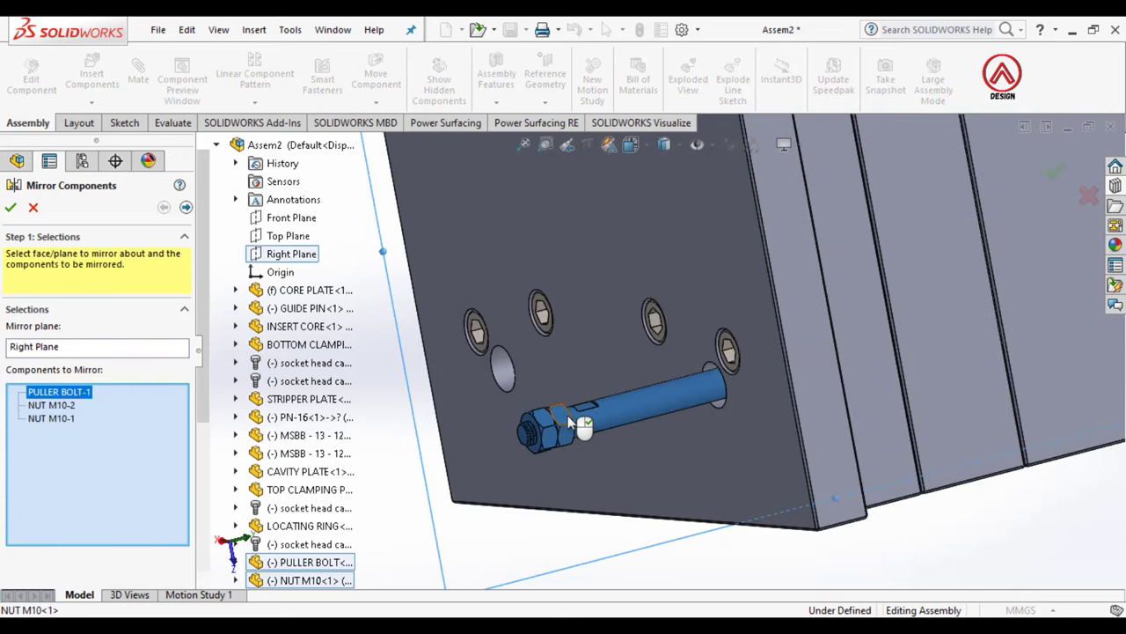
scroll(658, 352, "up", 5)
key("Return")
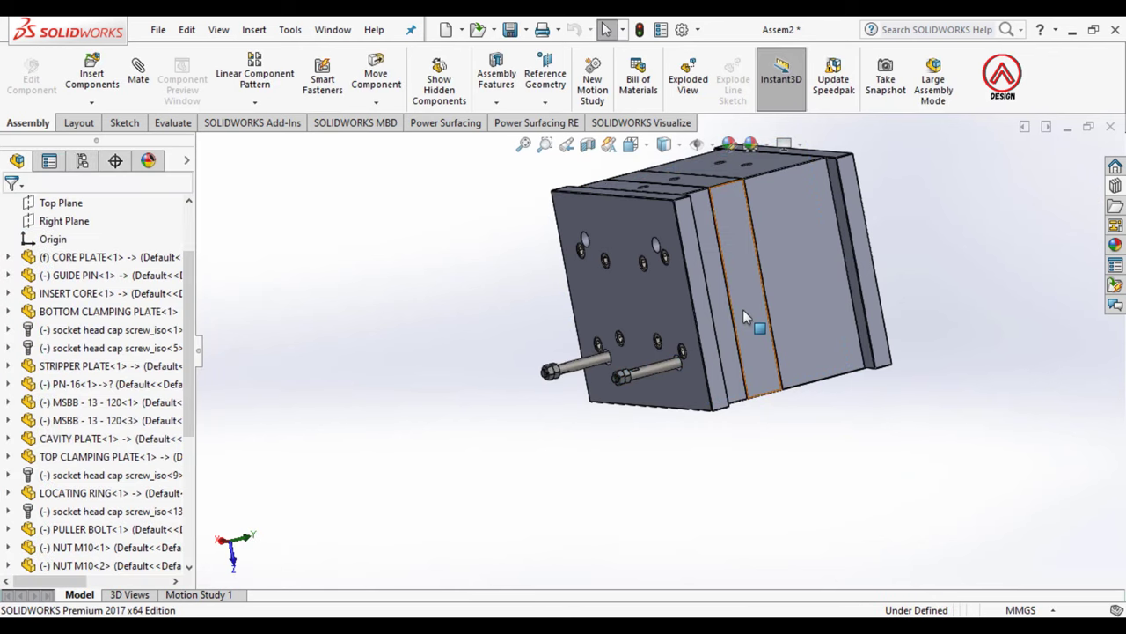
Step: Mirror both bolts and their nuts across Front Plane, giving four puller bolts
left_click(255, 101)
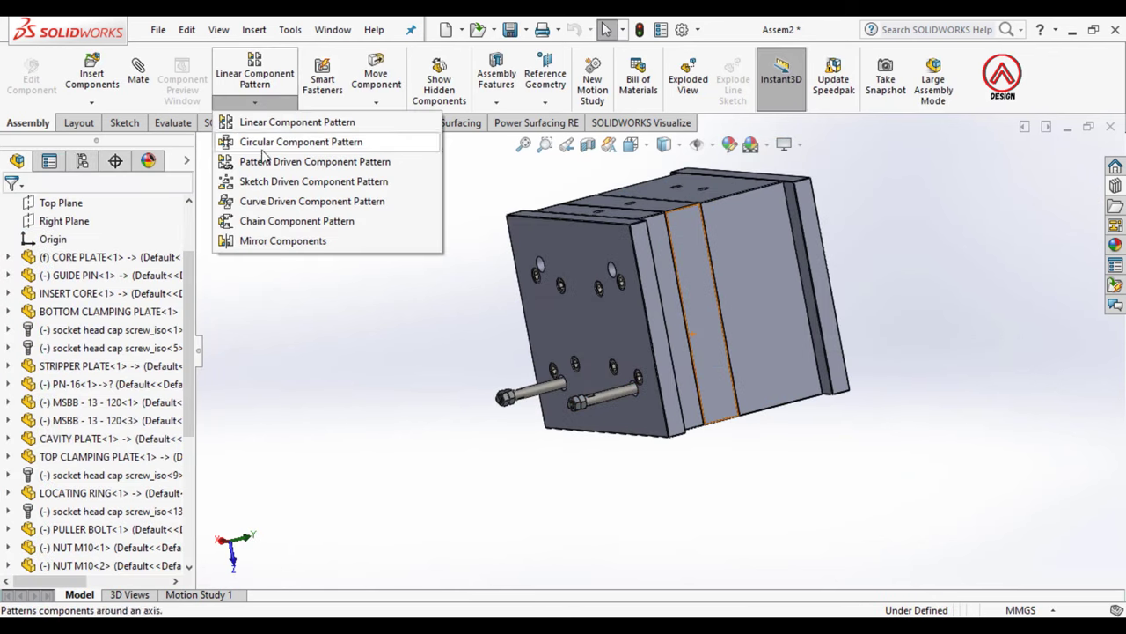
left_click(275, 241)
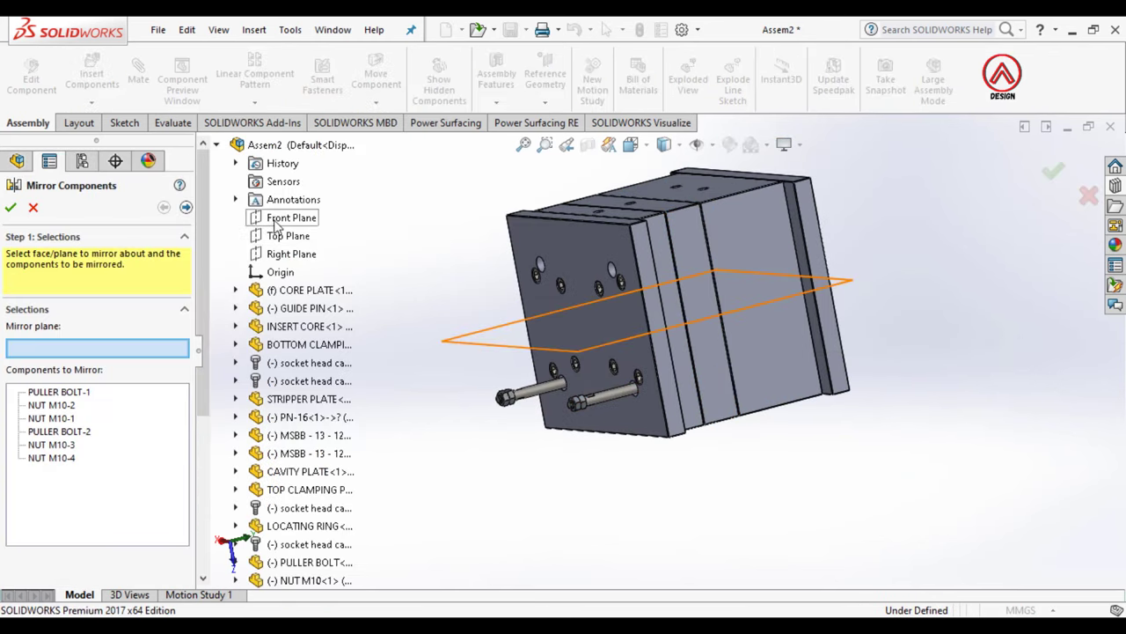
left_click(291, 218)
left_click(11, 209)
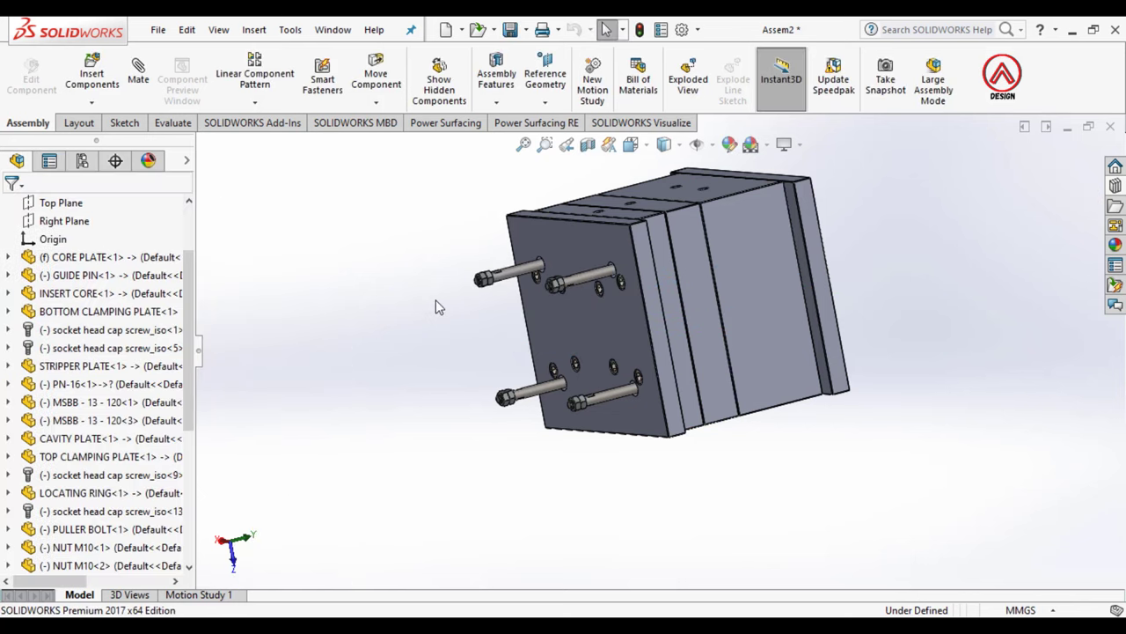
middle_click_drag(683, 321, 597, 322)
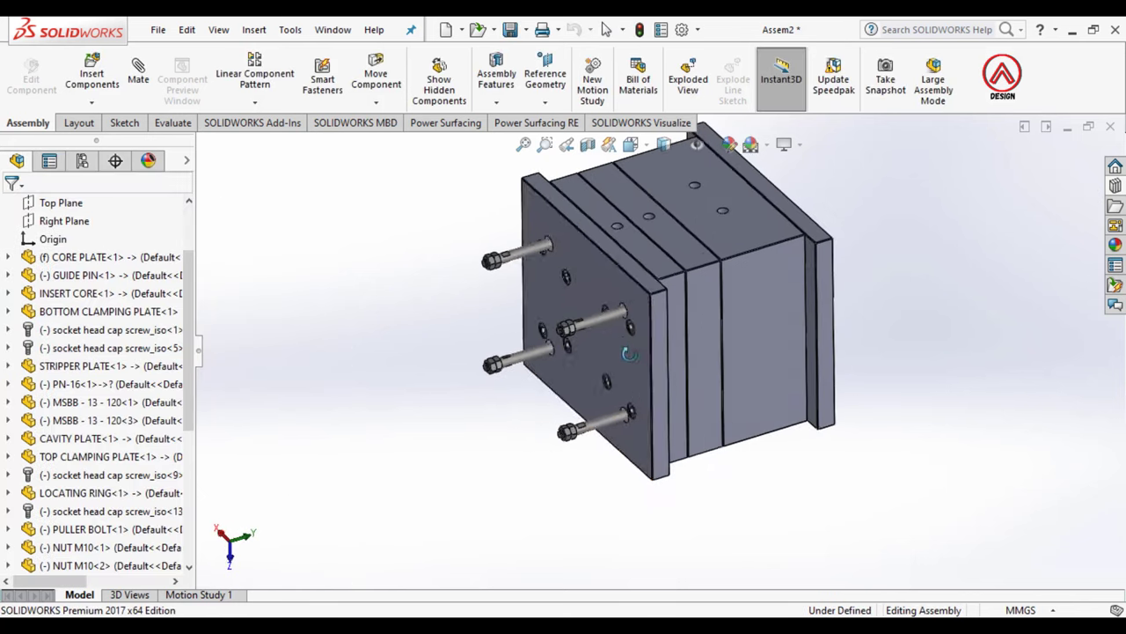
left_click(596, 322)
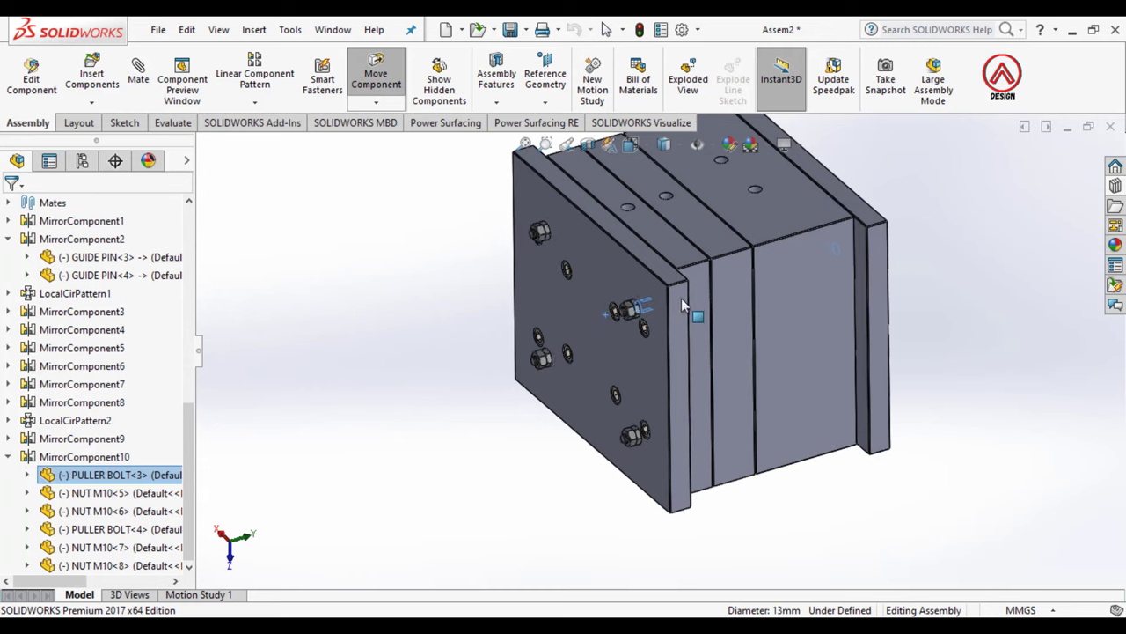
middle_click_drag(695, 295, 628, 264)
scroll(553, 395, "up", 3)
left_click(553, 395)
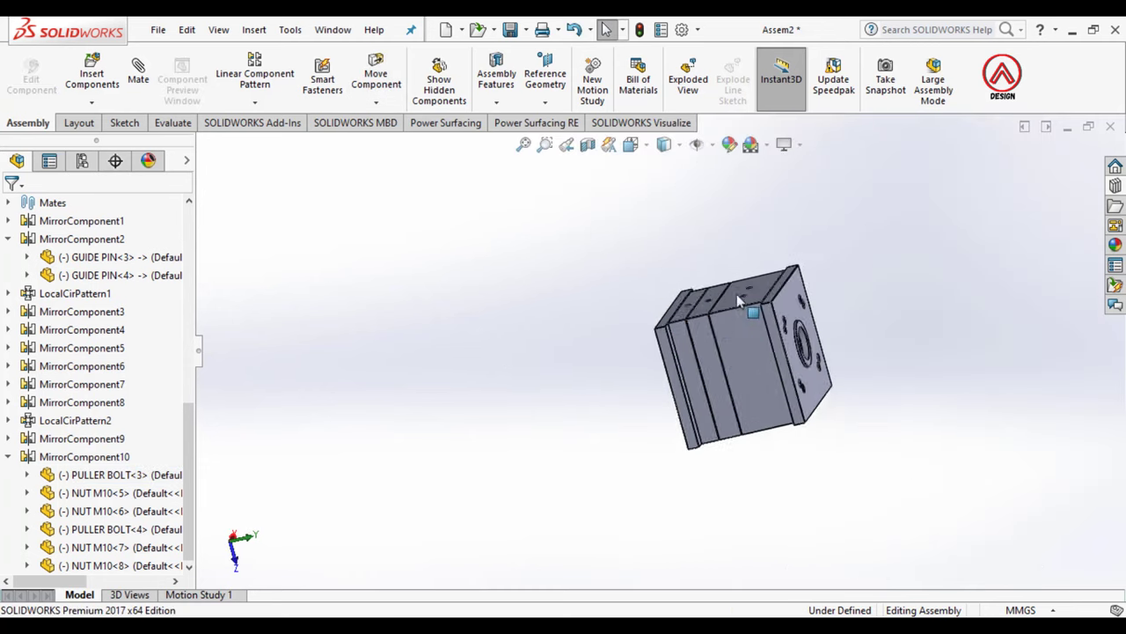
mouse_move(736, 294)
middle_mouse_down()
mouse_move(832, 411)
mouse_move(791, 398)
middle_mouse_up()
Step: Insert EYE BOLT M16, drop it above the mold, and select its thread face for mating
left_click(92, 75)
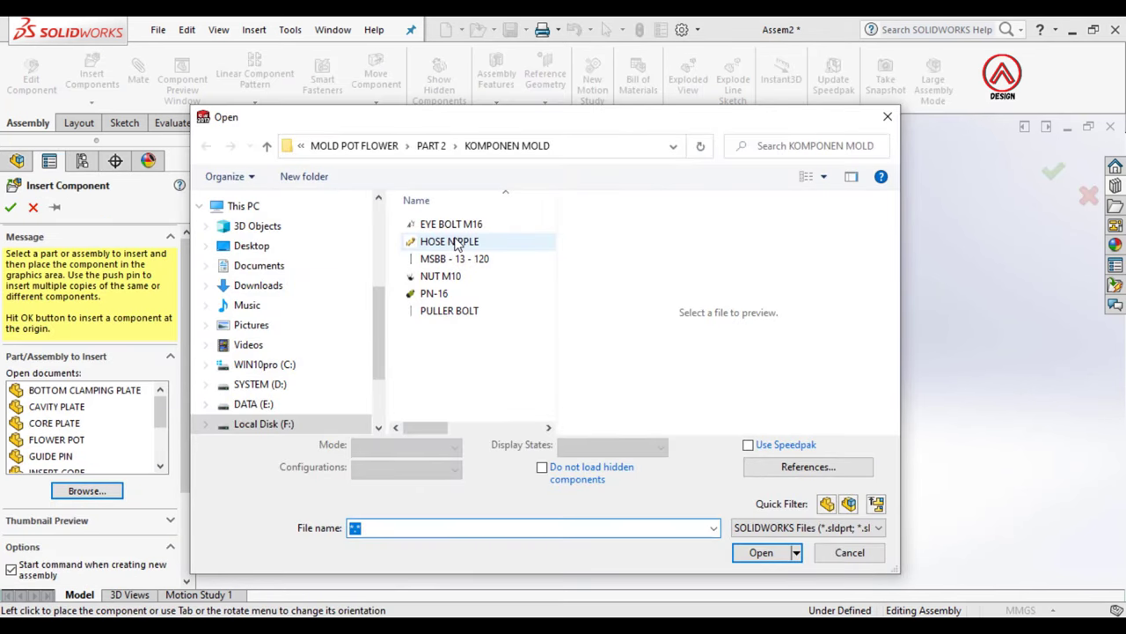
left_click(449, 227)
left_click(761, 544)
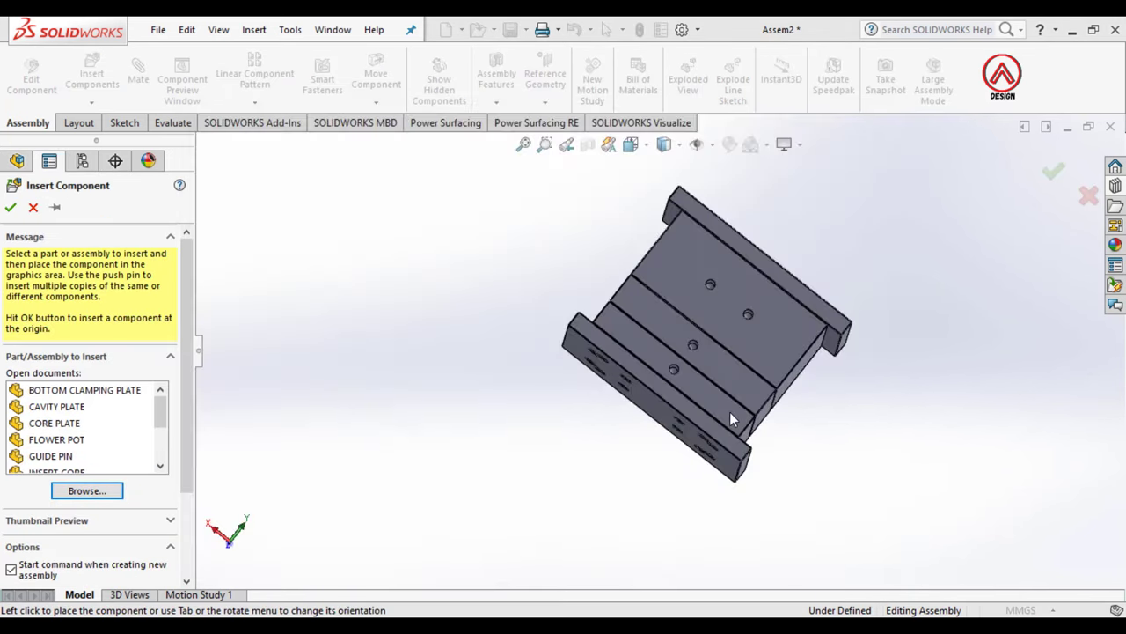
mouse_move(737, 414)
middle_mouse_down()
mouse_move(719, 297)
mouse_move(808, 370)
middle_mouse_up()
scroll(807, 370, "down", 3)
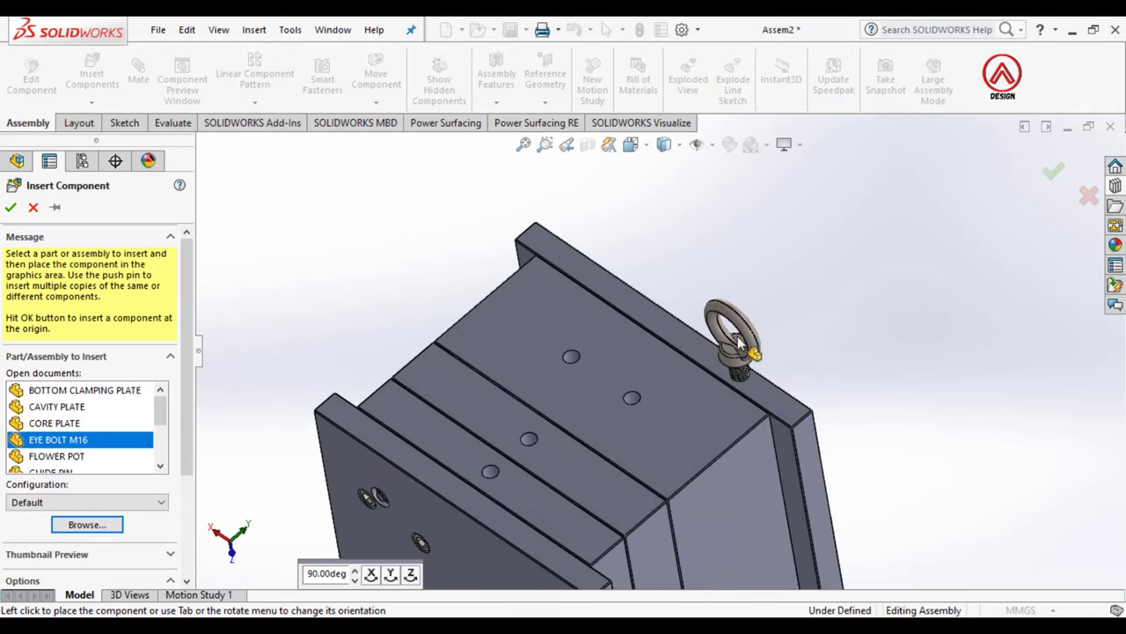
scroll(744, 370, "up", 3)
mouse_move(754, 428)
middle_mouse_down()
mouse_move(729, 452)
mouse_move(593, 473)
mouse_move(533, 301)
mouse_move(936, 397)
mouse_move(769, 267)
middle_mouse_up()
scroll(830, 378, "up", 3)
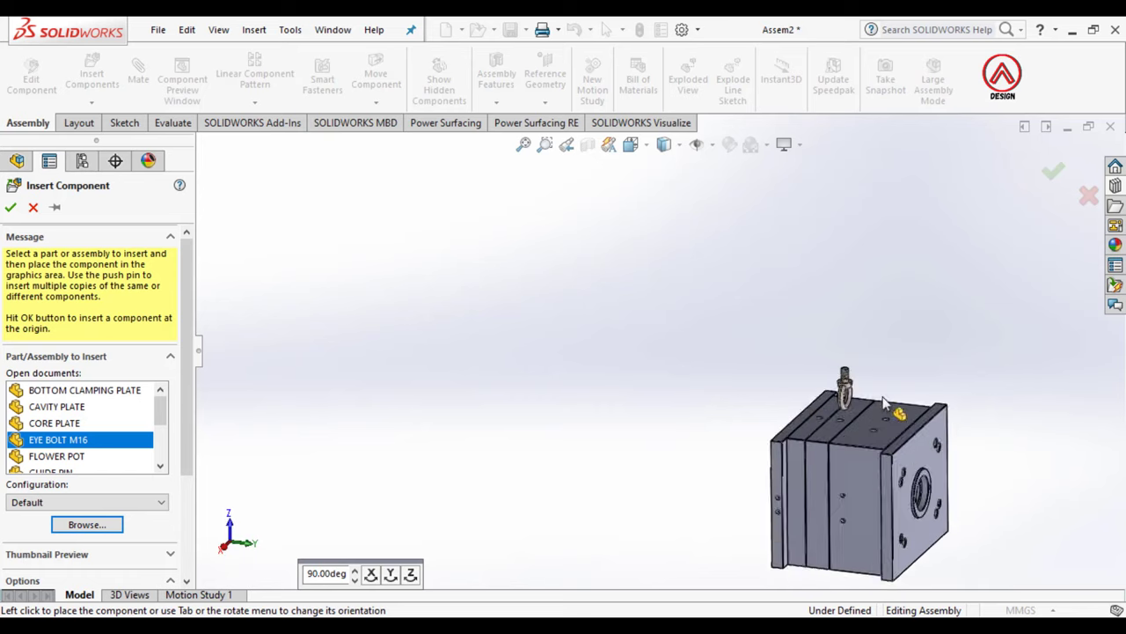
scroll(761, 457, "up", 2)
mouse_move(761, 457)
middle_mouse_down()
mouse_move(692, 220)
mouse_move(716, 364)
mouse_move(682, 299)
mouse_move(682, 497)
mouse_move(643, 220)
mouse_move(648, 276)
mouse_move(523, 402)
mouse_move(642, 421)
middle_mouse_up()
scroll(678, 374, "down", 2)
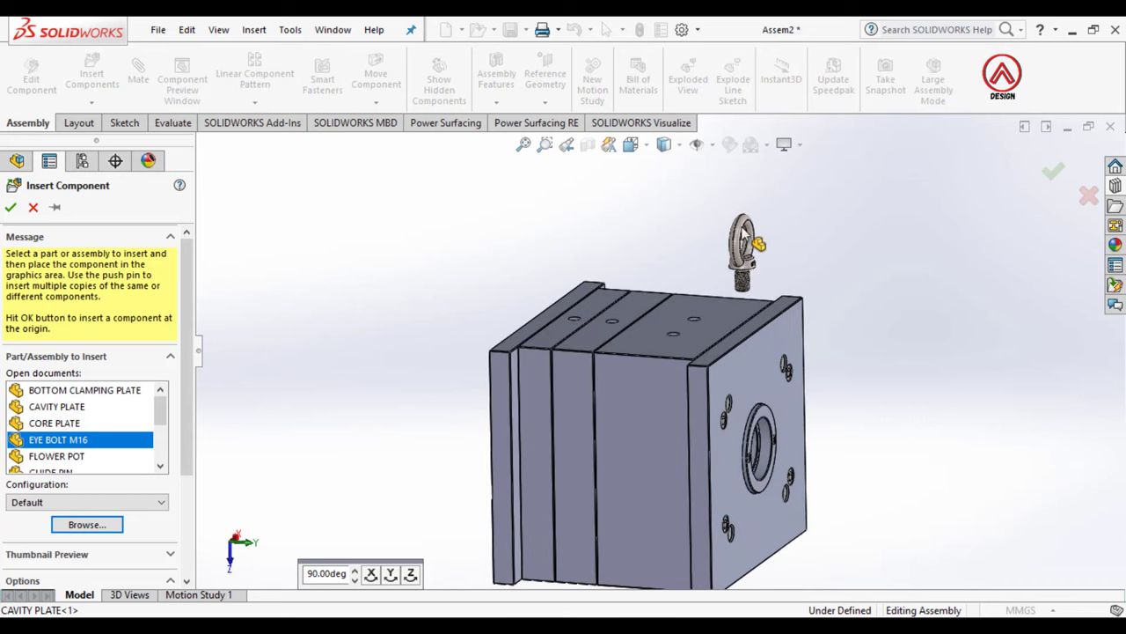
scroll(746, 237, "down", 2)
left_click(746, 238)
scroll(730, 317, "down", 4)
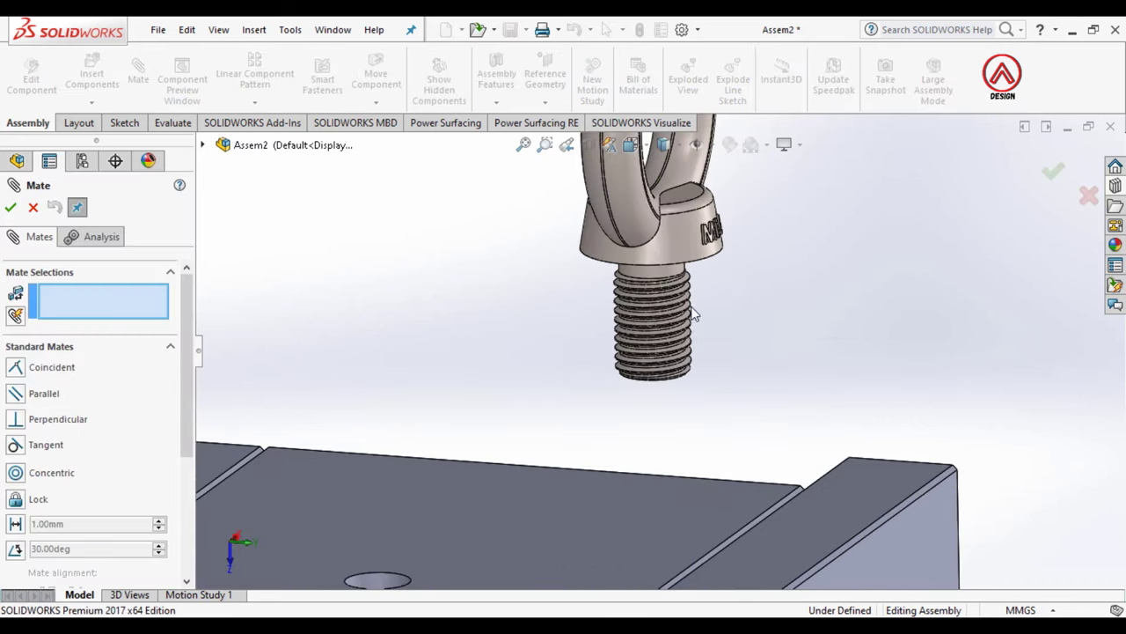
left_click(671, 276)
scroll(575, 445, "up", 2)
Step: Make the eye bolt thread concentric with the cavity plate's top hole
scroll(504, 473, "down", 3)
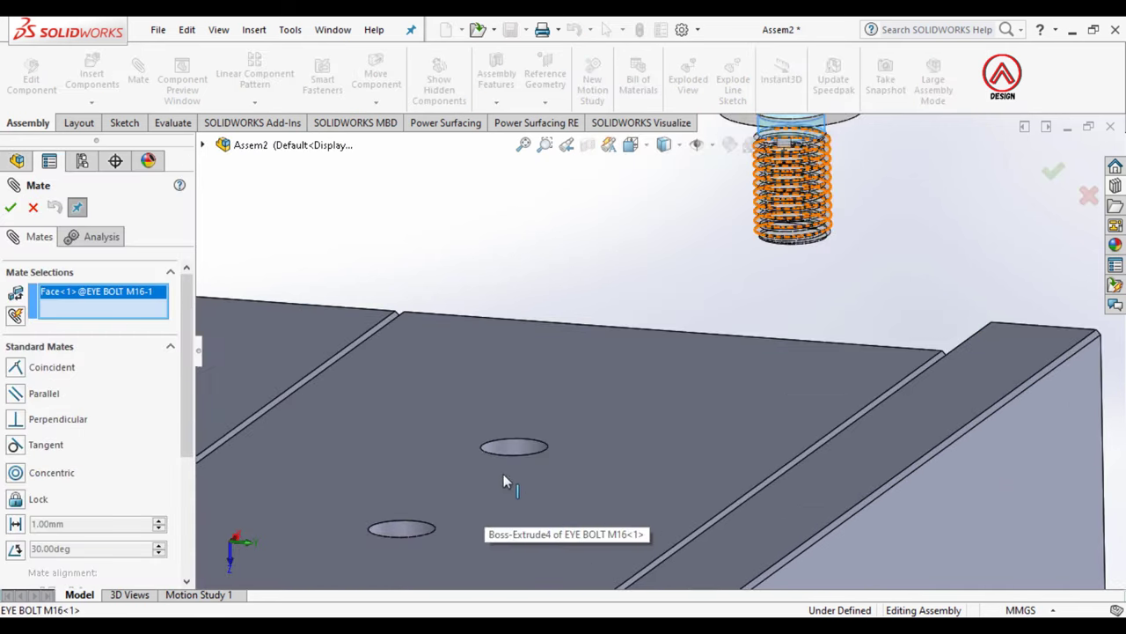
scroll(519, 431, "down", 2)
left_click(511, 422)
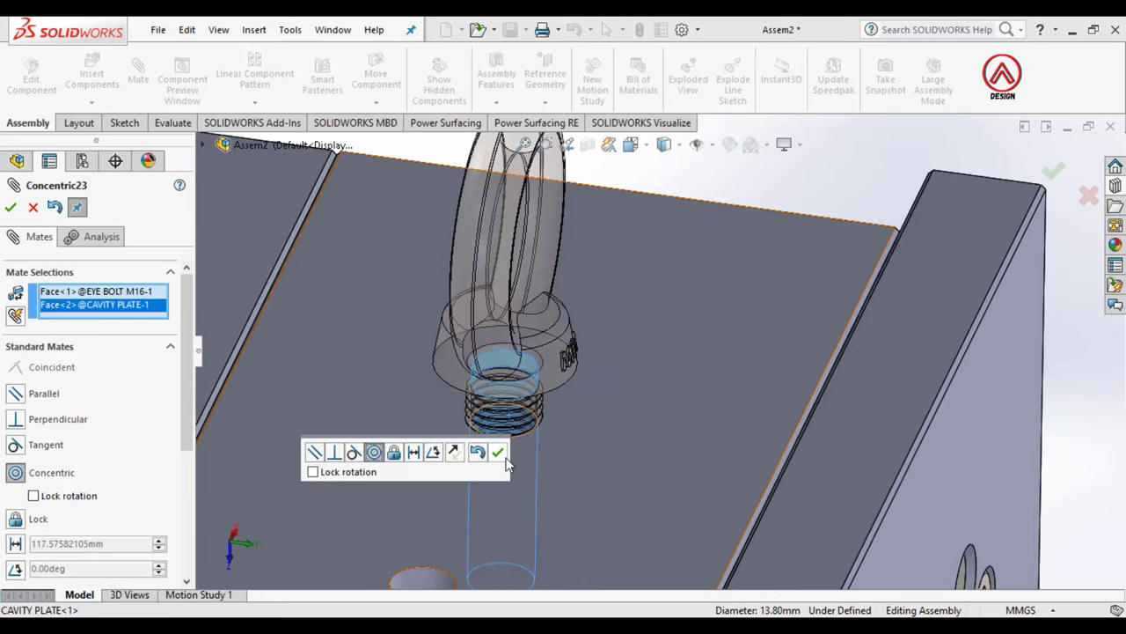
left_click(498, 458)
scroll(510, 422, "up", 3)
Step: Mate the eye bolt collar underside coincident with the cavity plate's top face
mouse_move(528, 422)
middle_mouse_down()
mouse_move(530, 334)
mouse_move(528, 372)
middle_mouse_up()
scroll(597, 255, "up", 2)
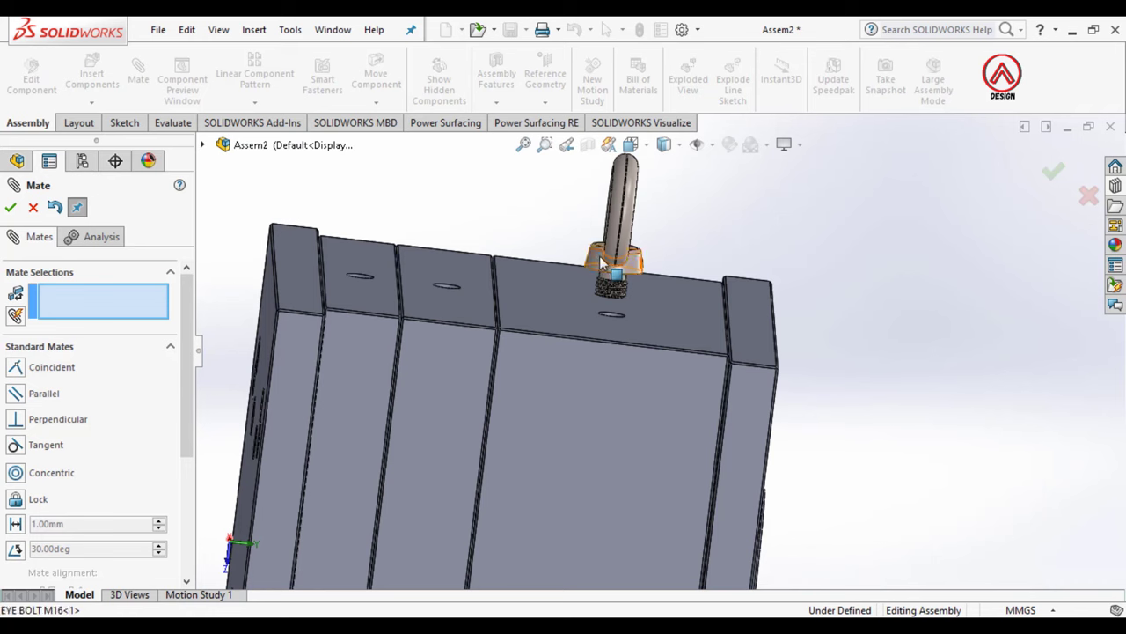
middle_click_drag(627, 251, 607, 290)
scroll(599, 317, "down", 3)
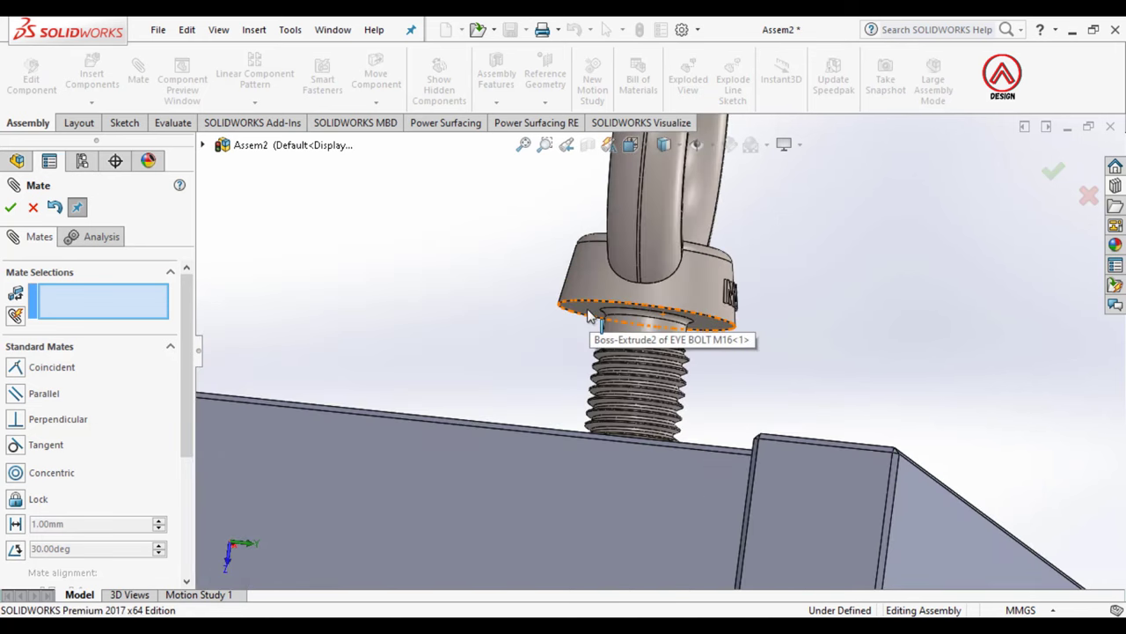
left_click(588, 330)
scroll(613, 368, "up", 2)
middle_click_drag(613, 368, 619, 503)
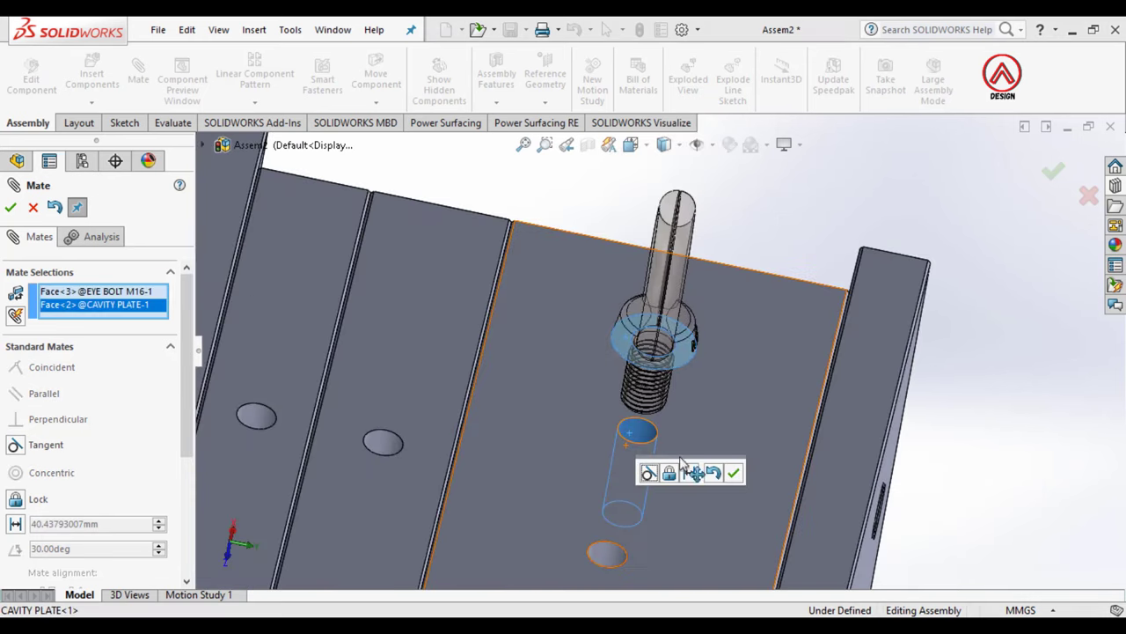
right_click(90, 318)
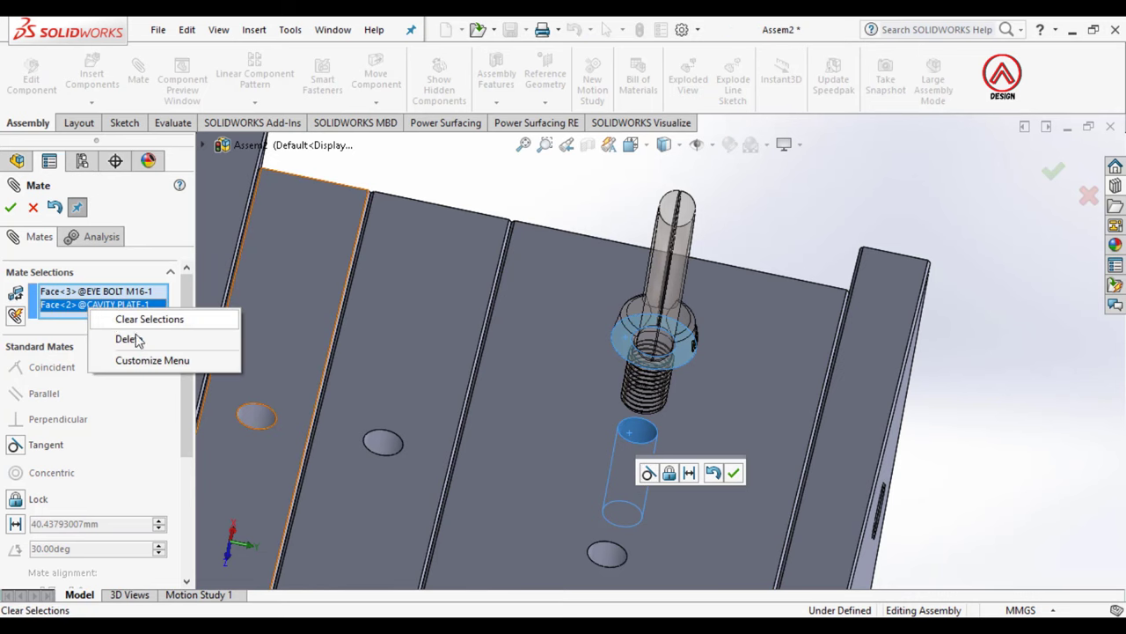
left_click(150, 341)
left_click(554, 404)
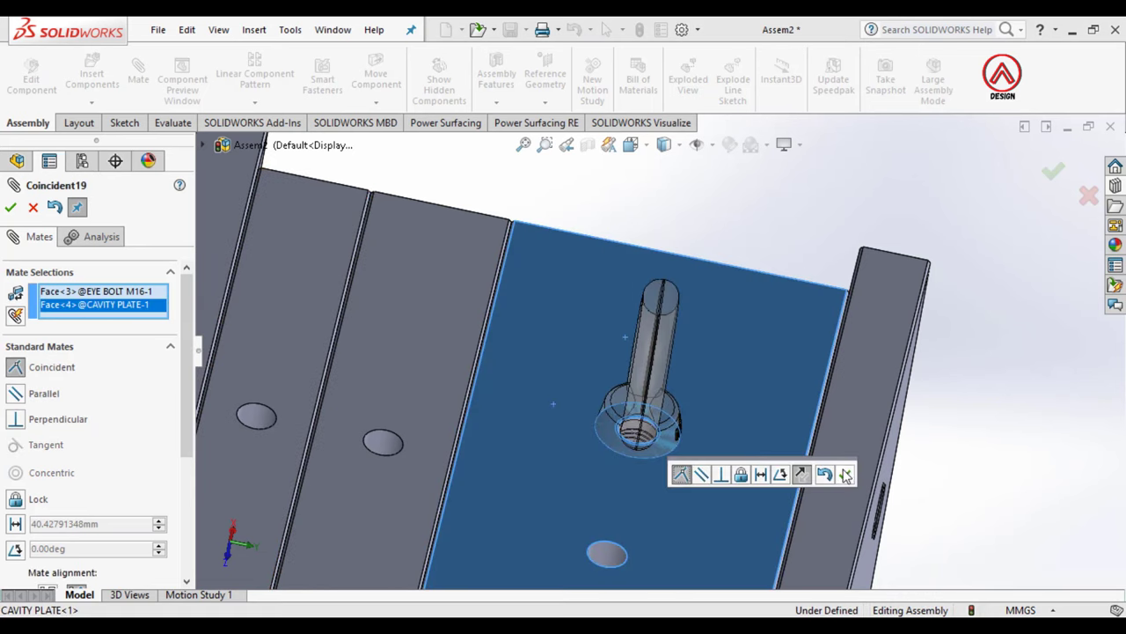
left_click(845, 475)
left_click(9, 206)
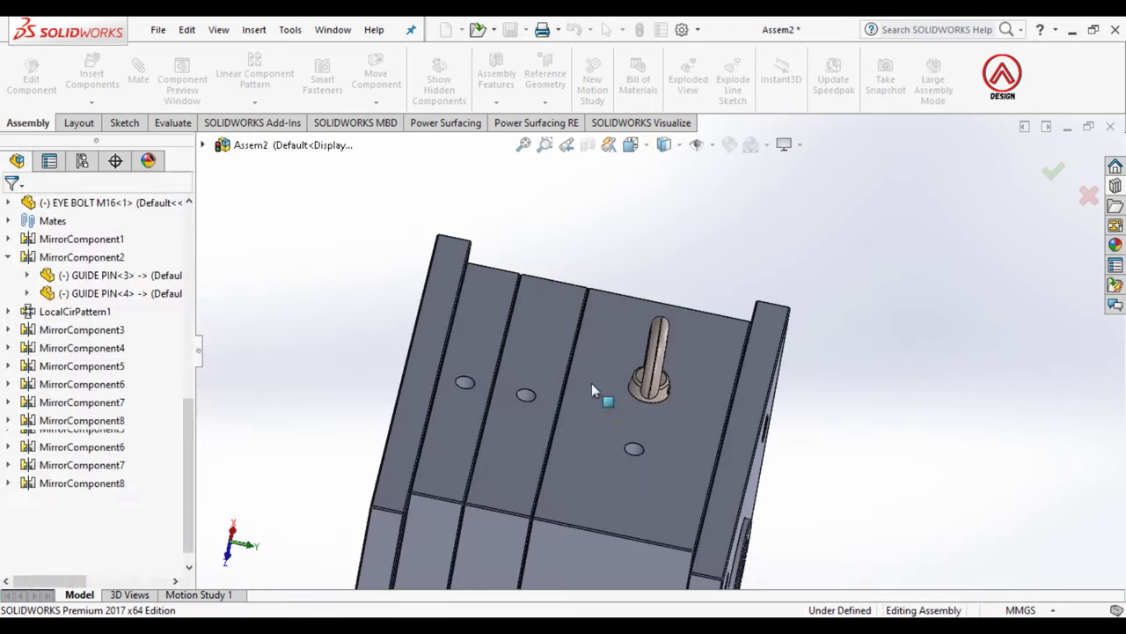
middle_click_drag(692, 428, 665, 380)
Step: Insert another EYE BOLT M16 part and drop it beside the mold
left_click(92, 75)
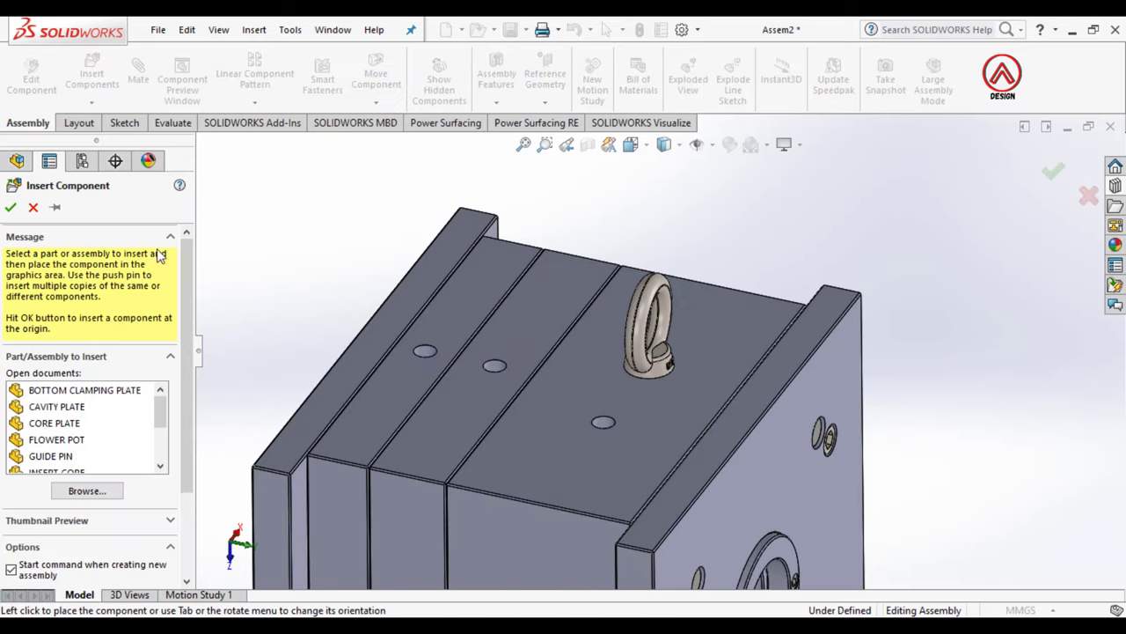
left_click(111, 494)
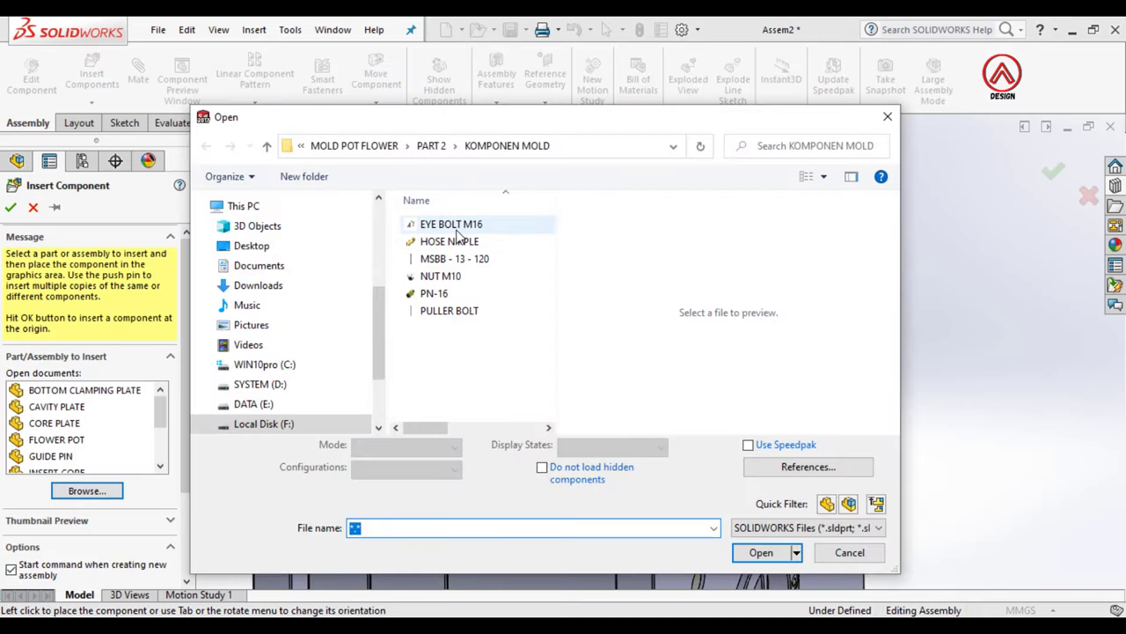
left_click(456, 230)
left_click(762, 545)
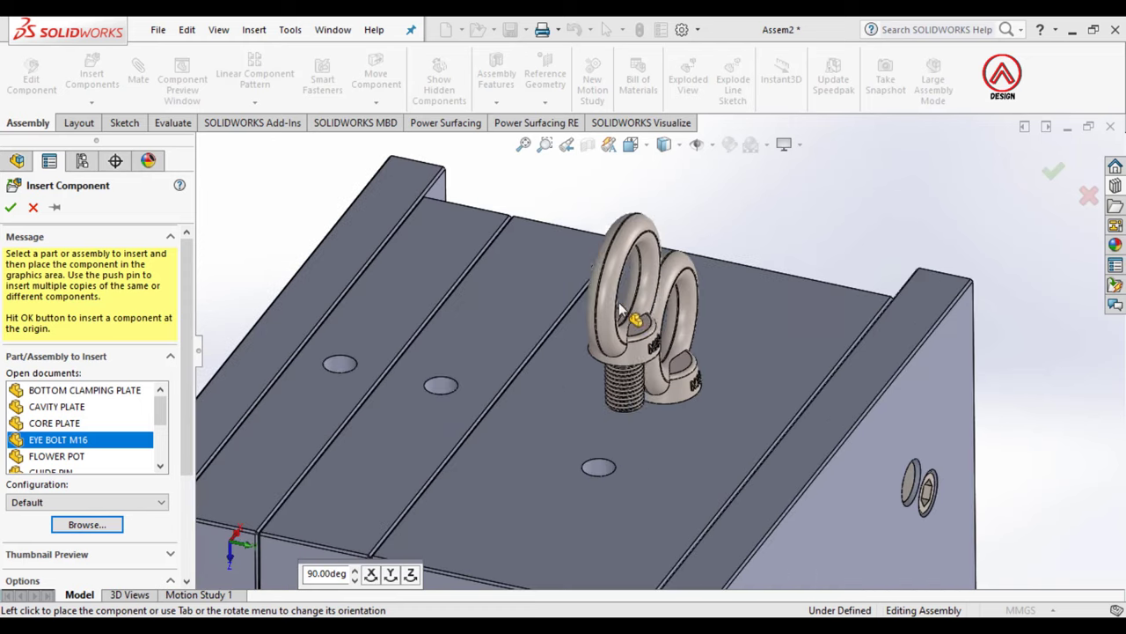
left_click(616, 242)
left_click(387, 296)
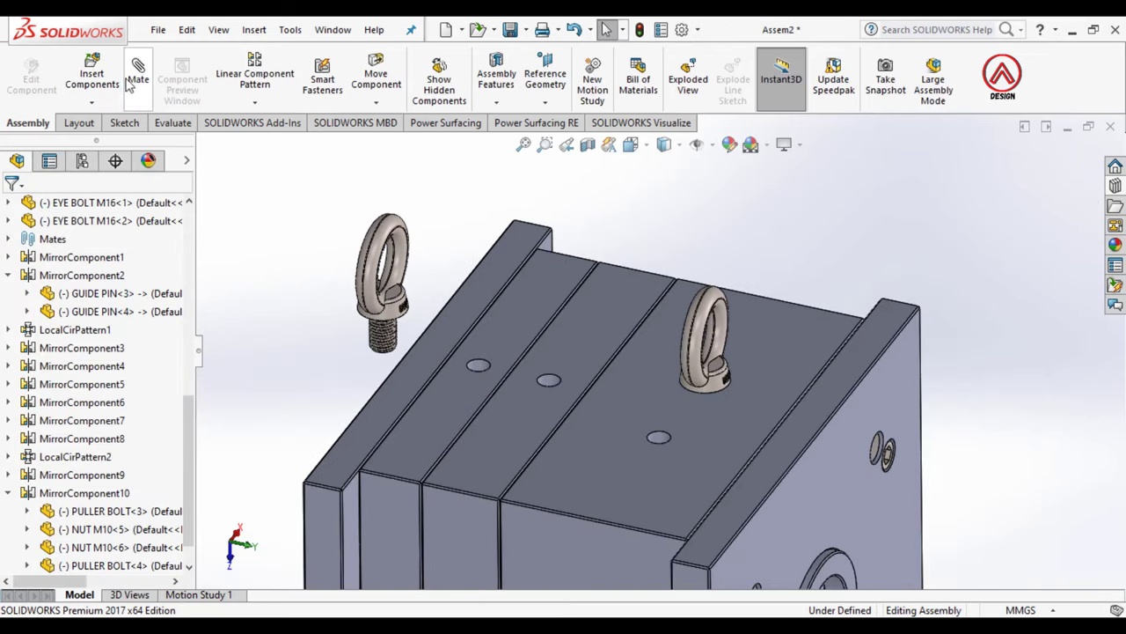
Step: Mate the second eye bolt's thread concentric to another cavity-plate top hole
left_click(386, 335)
middle_click_drag(396, 352, 888, 382)
scroll(440, 352, "down", 3)
scroll(830, 470, "down", 3)
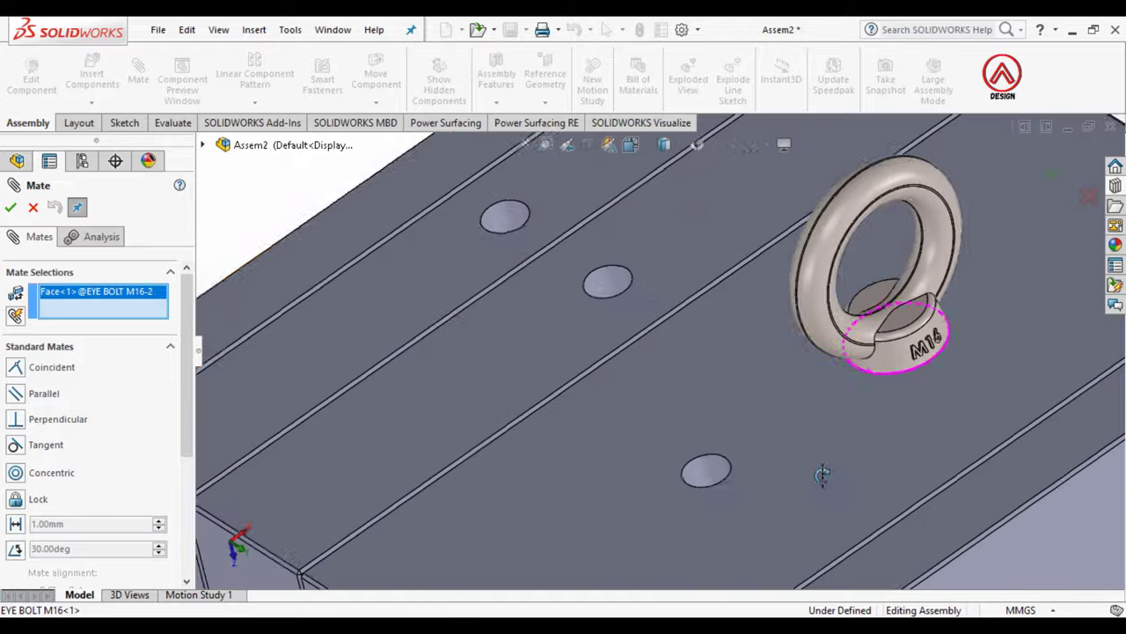
left_click(704, 476)
left_click(977, 498)
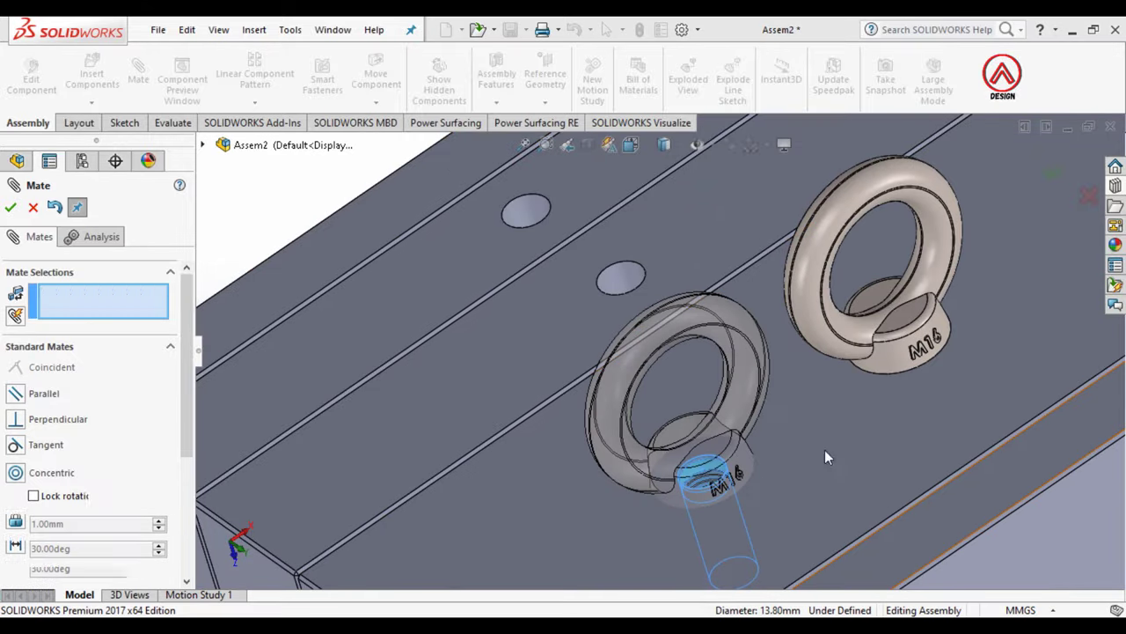
Step: Make the bolt's collar underside coincident with the cavity plate top face, finishing the mates
left_click_drag(673, 340, 692, 409)
middle_click_drag(692, 410, 678, 285)
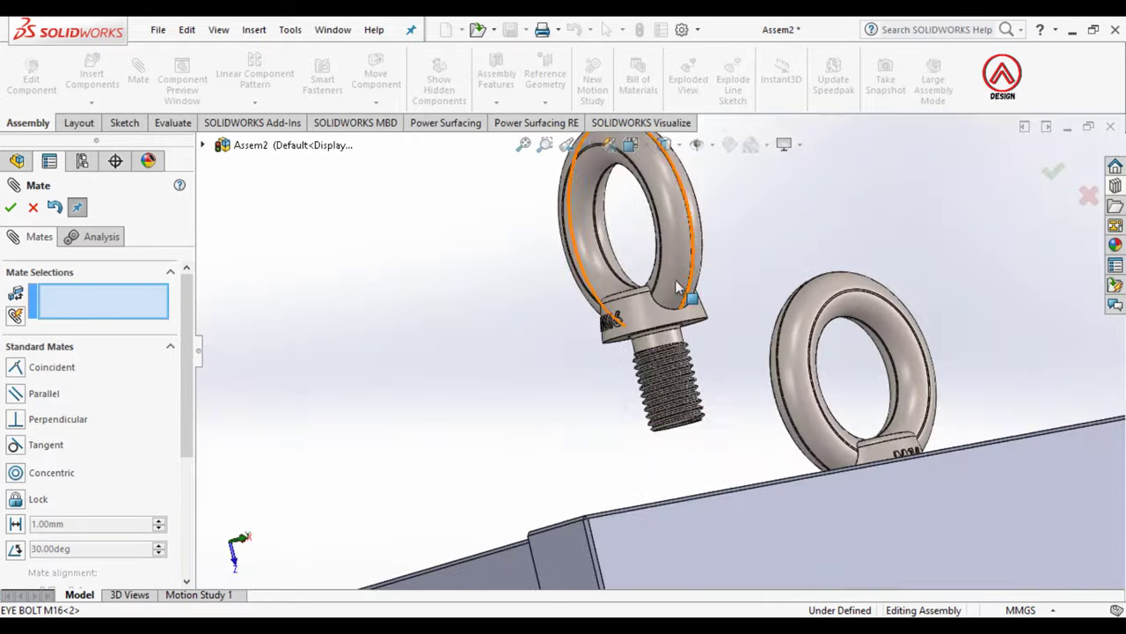
scroll(628, 349, "down", 2)
left_click(640, 352)
mouse_move(639, 352)
middle_mouse_down()
mouse_move(716, 457)
mouse_move(767, 502)
middle_mouse_up()
left_click(768, 498)
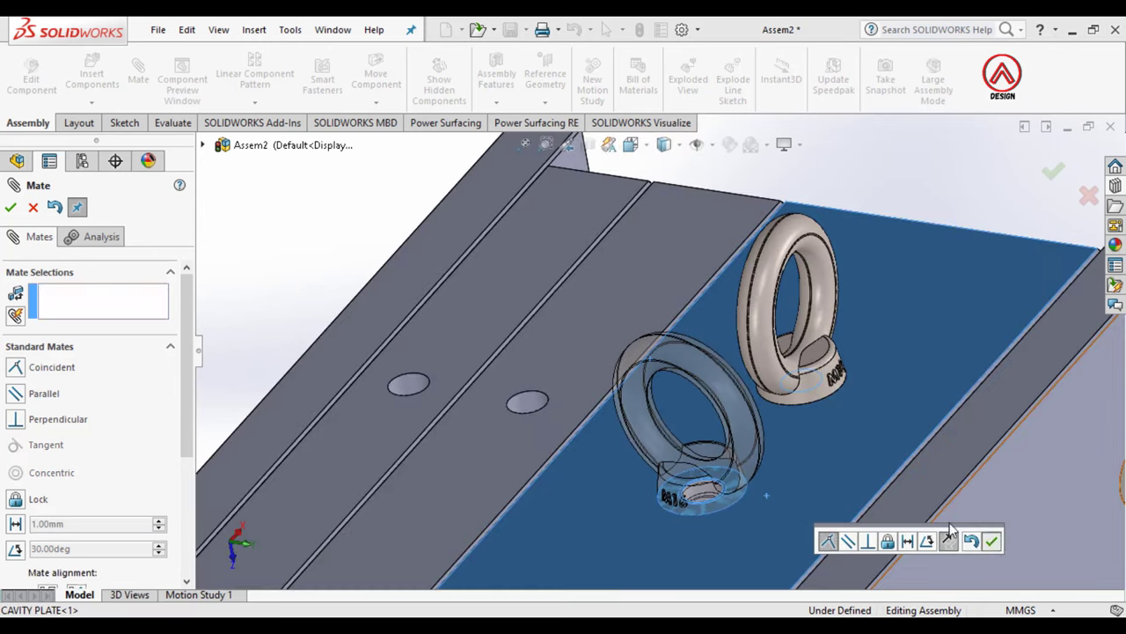
left_click(992, 540)
scroll(704, 431, "up", 3)
scroll(695, 370, "down", 2)
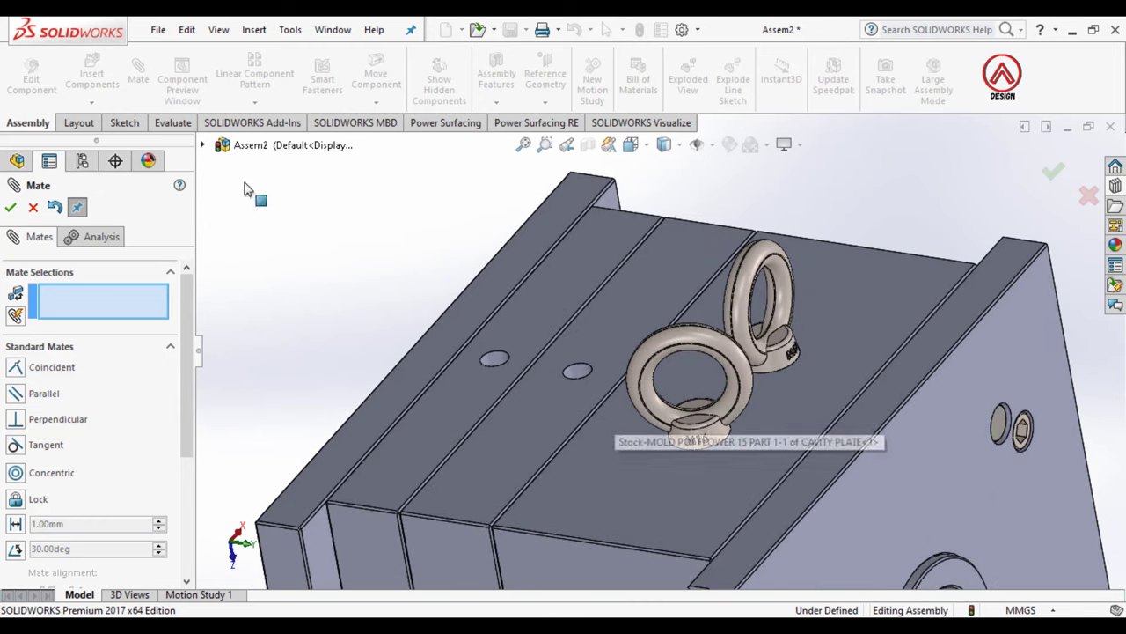
left_click(10, 207)
left_click(91, 75)
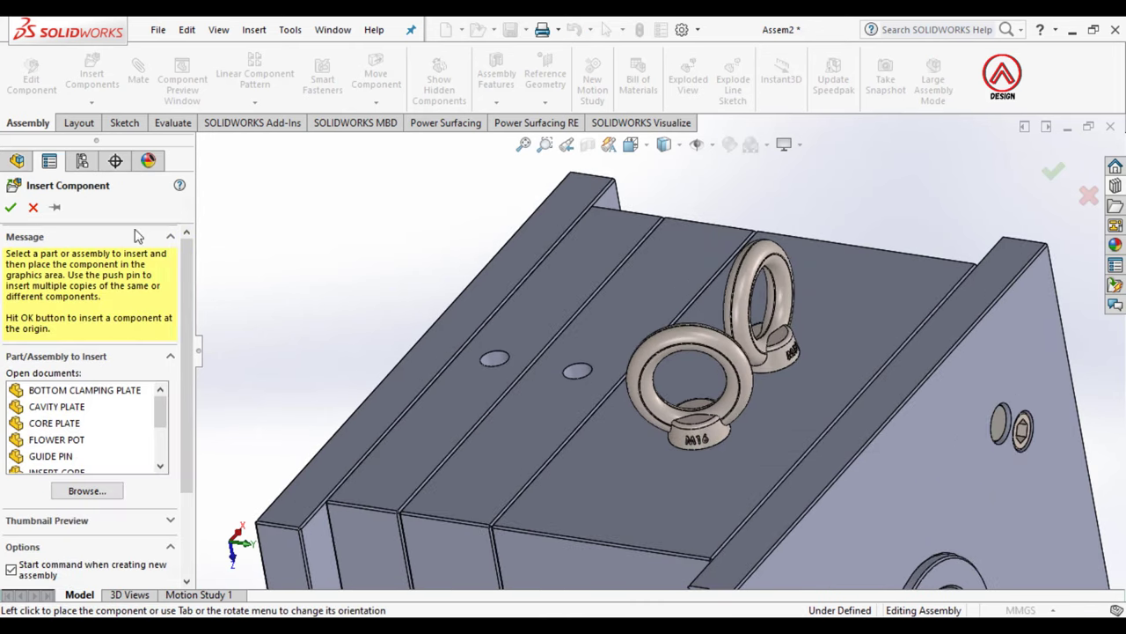
Step: Insert a third EYE BOLT M16 part into the assembly
left_click(85, 491)
left_click(452, 225)
left_click(757, 540)
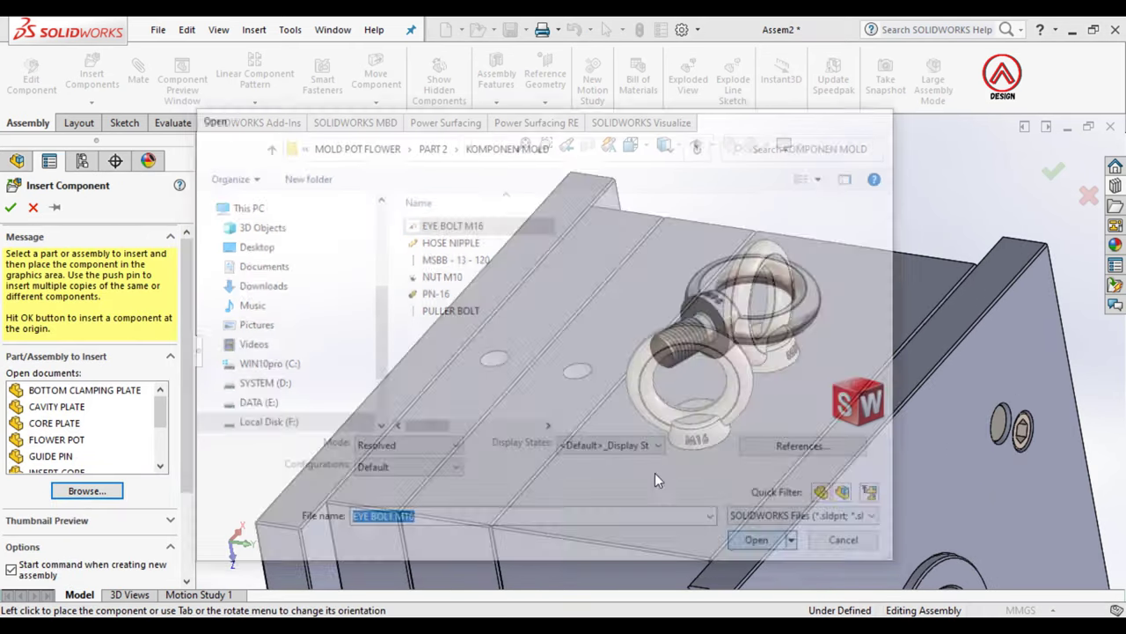
key("Escape")
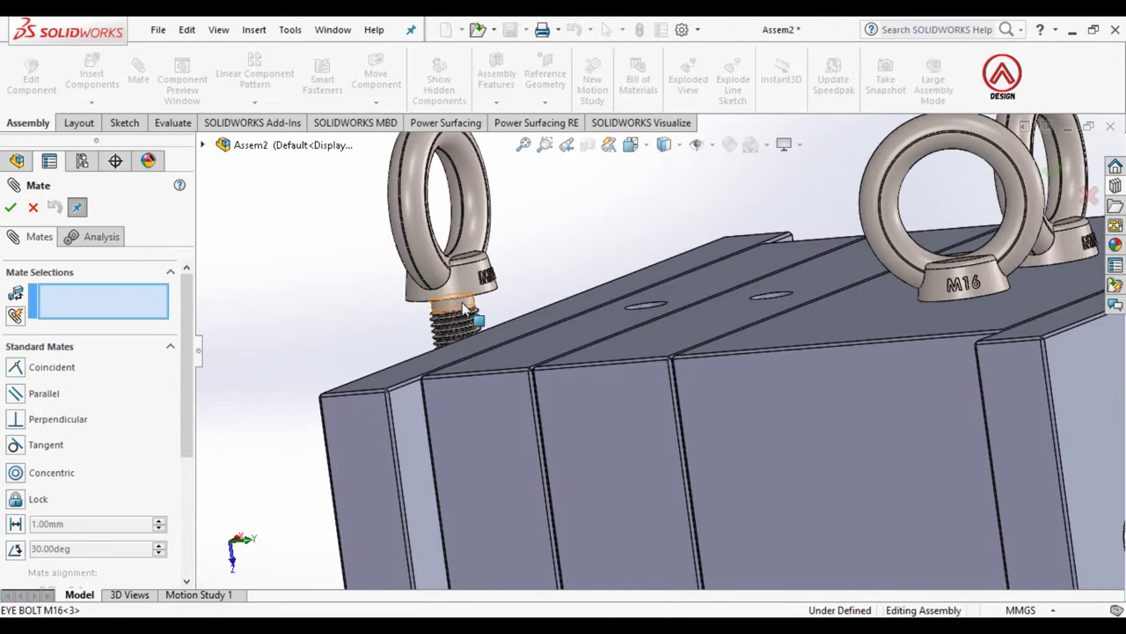
Step: Mate the third eye bolt's thread concentric with the core plate hole
middle_click_drag(463, 308, 721, 307)
scroll(722, 307, "down", 2)
left_click(650, 307)
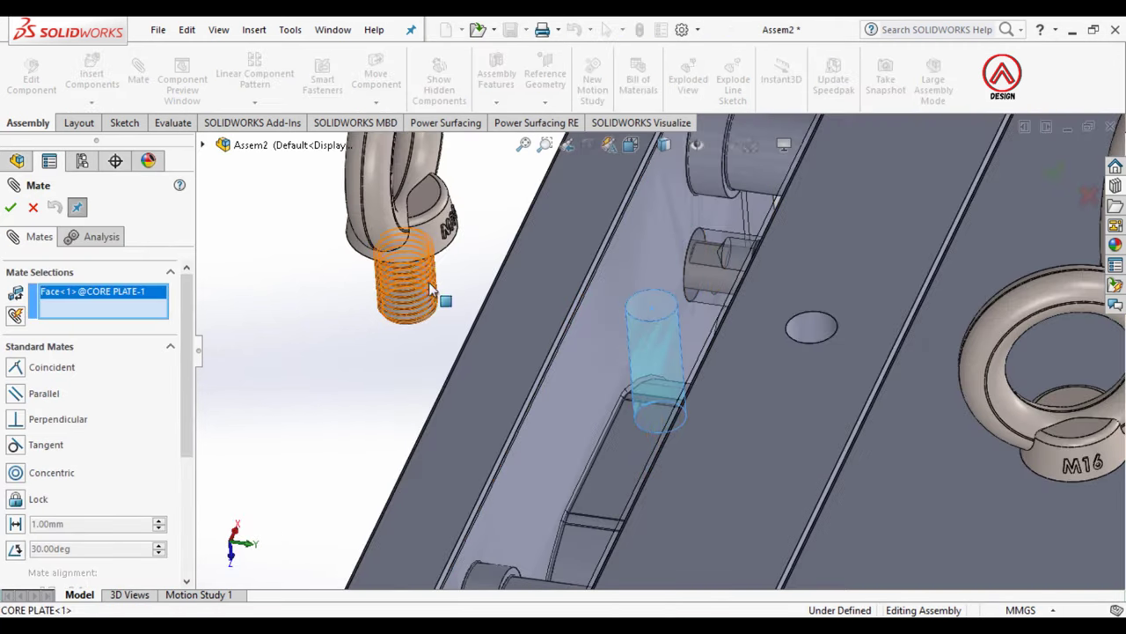
middle_click_drag(432, 290, 433, 198)
left_click(419, 243)
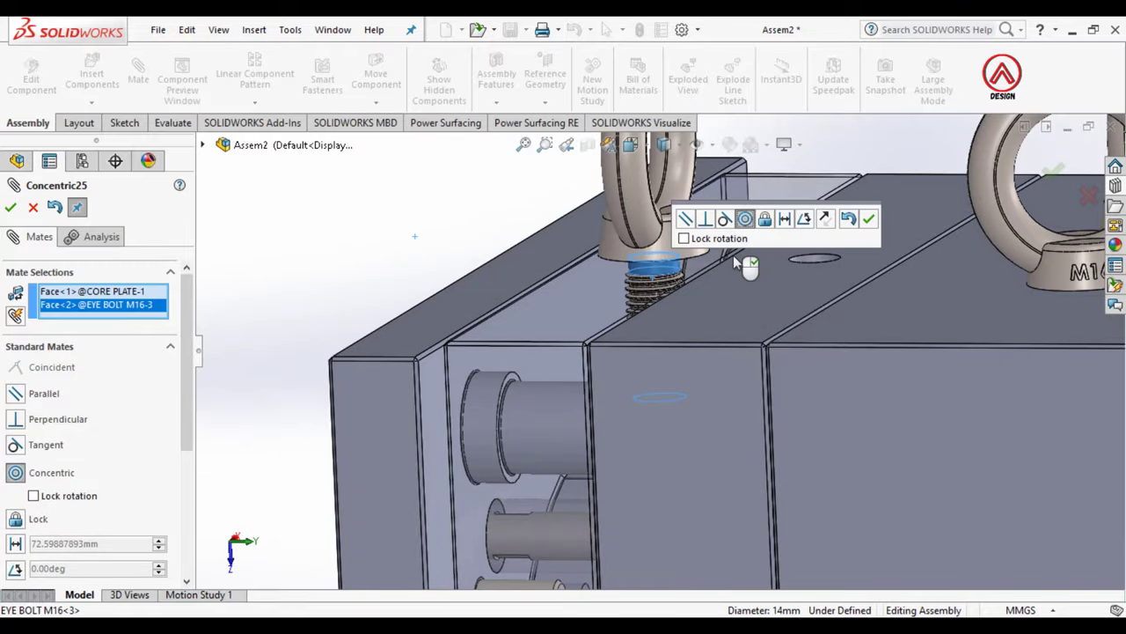
left_click(870, 220)
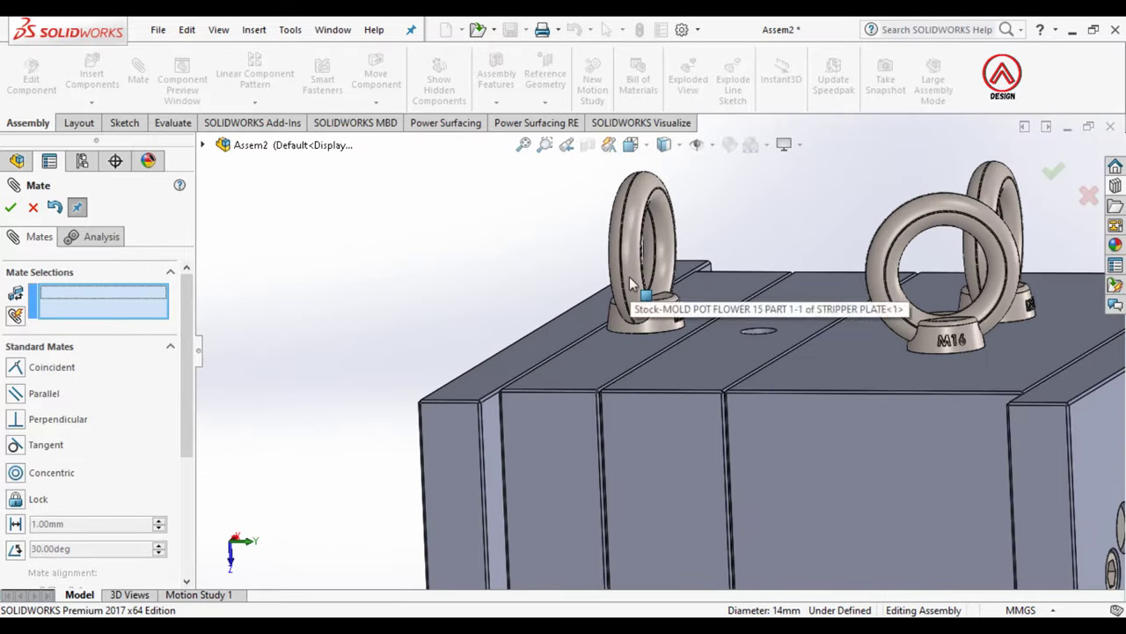
Step: Seat the bolt's collar coincident on the core plate top face and finish mating
mouse_move(660, 236)
middle_mouse_down()
mouse_move(607, 300)
mouse_move(711, 440)
middle_mouse_up()
scroll(603, 305, "up", 5)
left_click(603, 297)
left_click(711, 440)
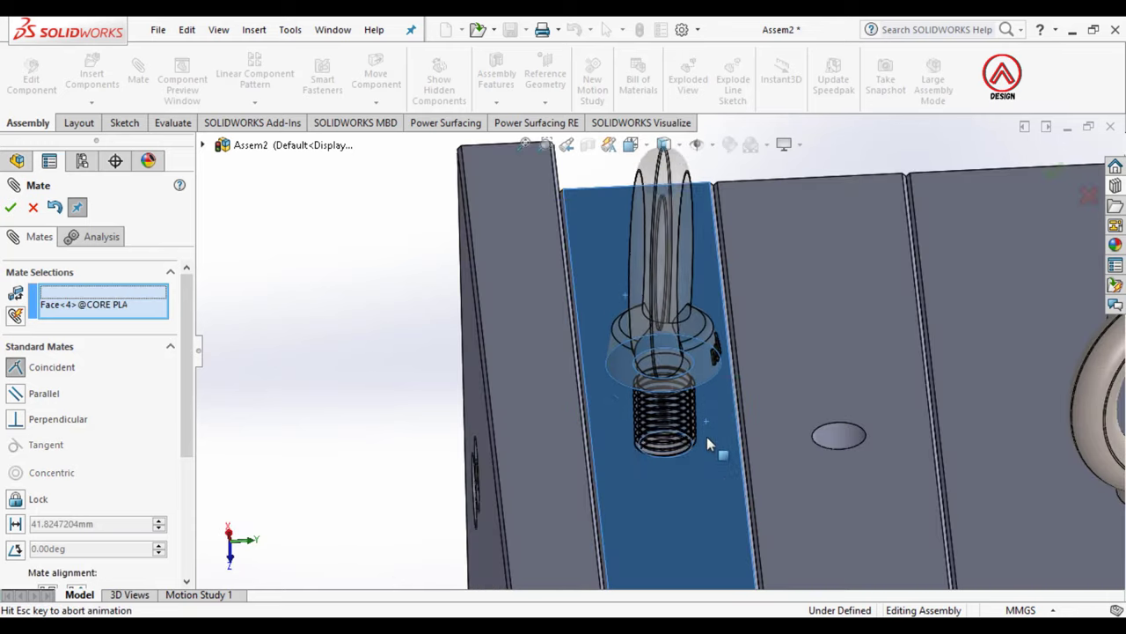
left_click(1021, 501)
scroll(579, 422, "down", 3)
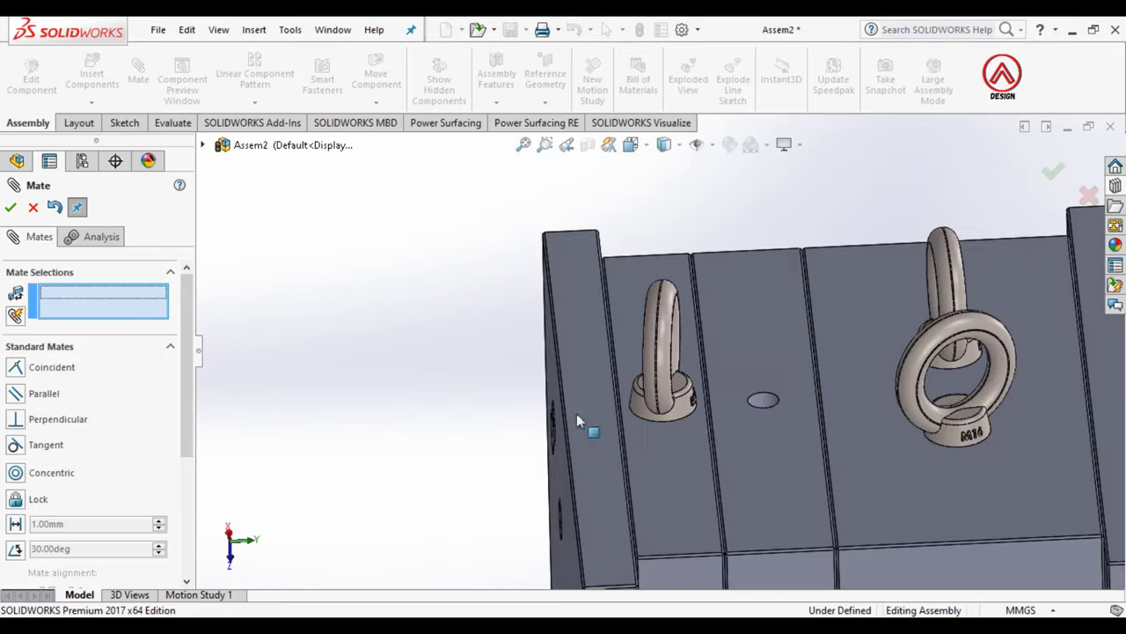
left_click(16, 208)
scroll(809, 402, "down", 5)
middle_click_drag(810, 402, 702, 498)
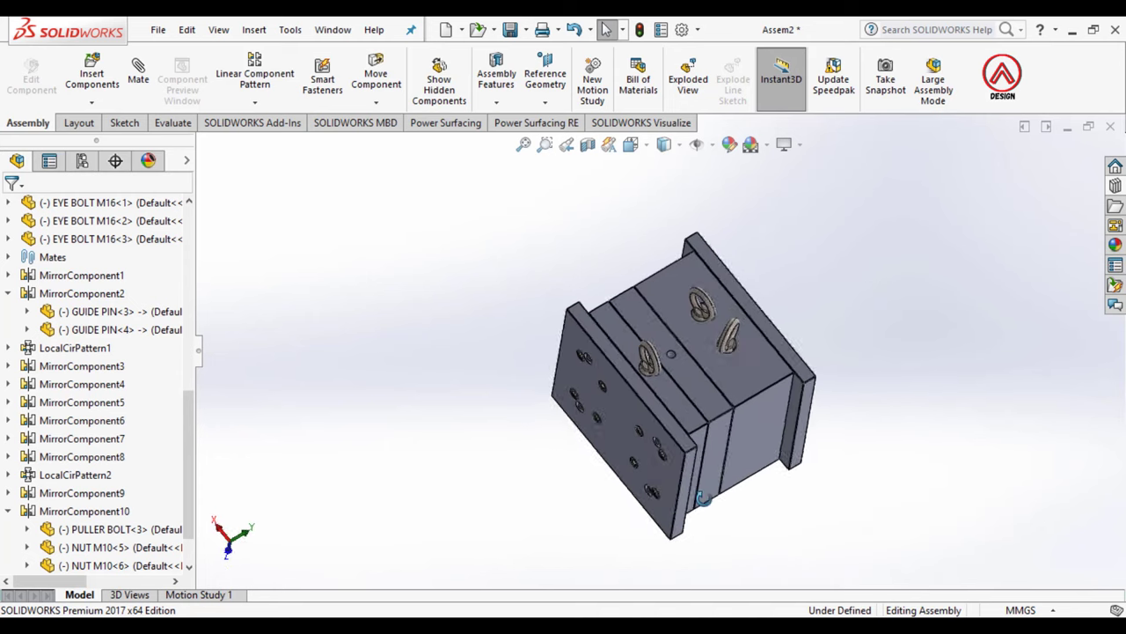
Step: Inspect the mold from several angles, toggling Hidden Lines Visible, then Shaded With Edges
scroll(723, 374, "up", 3)
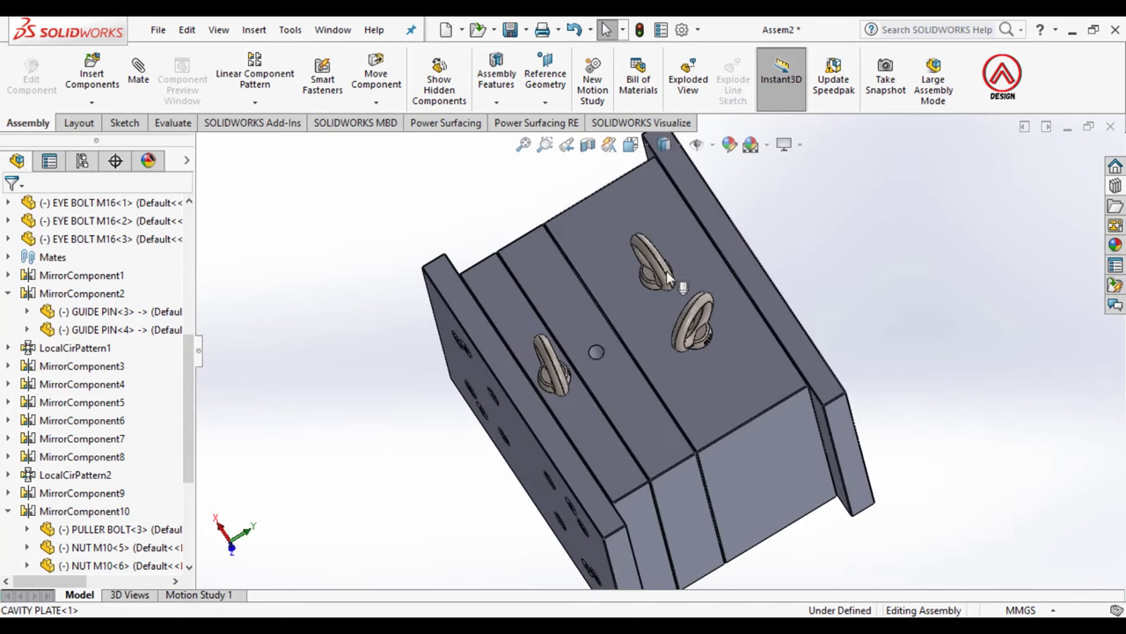
scroll(823, 233, "up", 2)
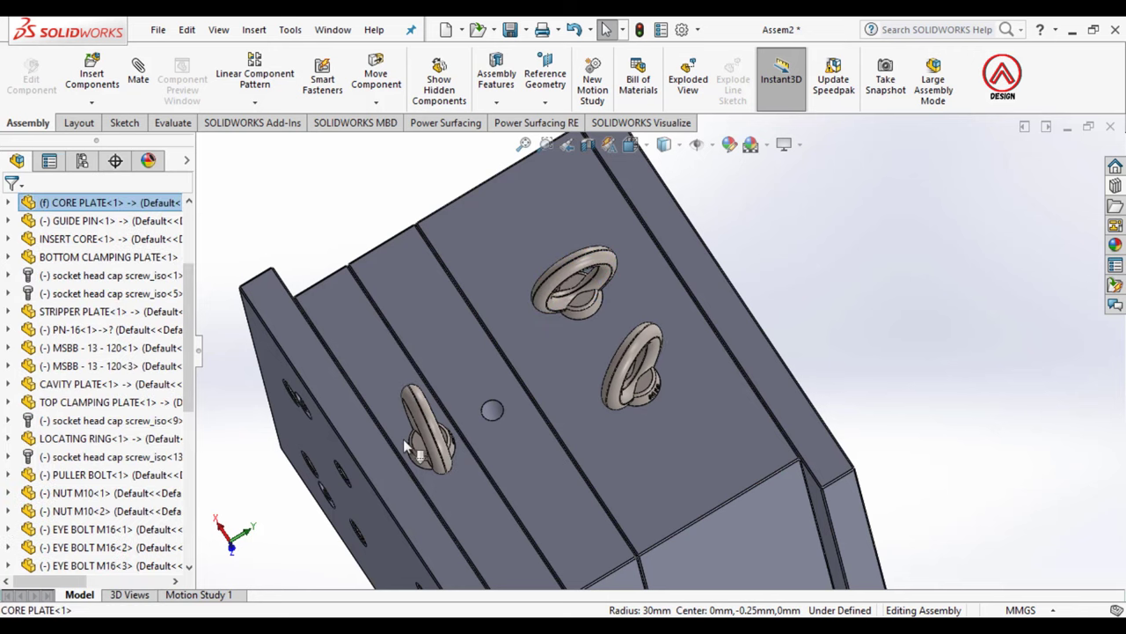
scroll(437, 451, "down", 3)
scroll(525, 380, "up", 4)
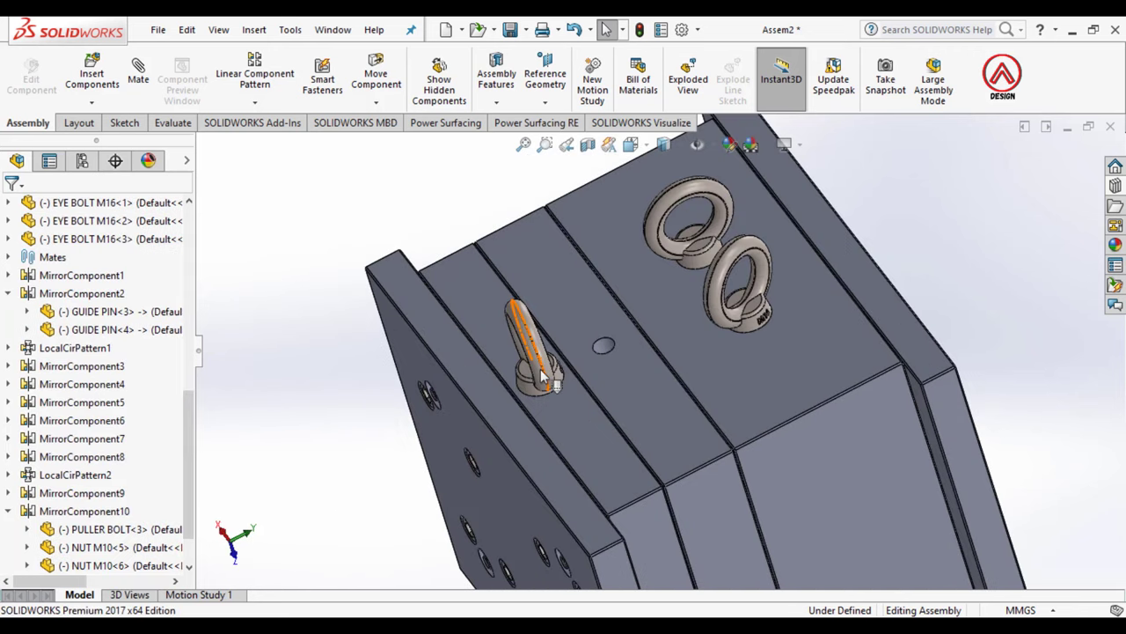
left_click(563, 347)
middle_click_drag(550, 369, 612, 362)
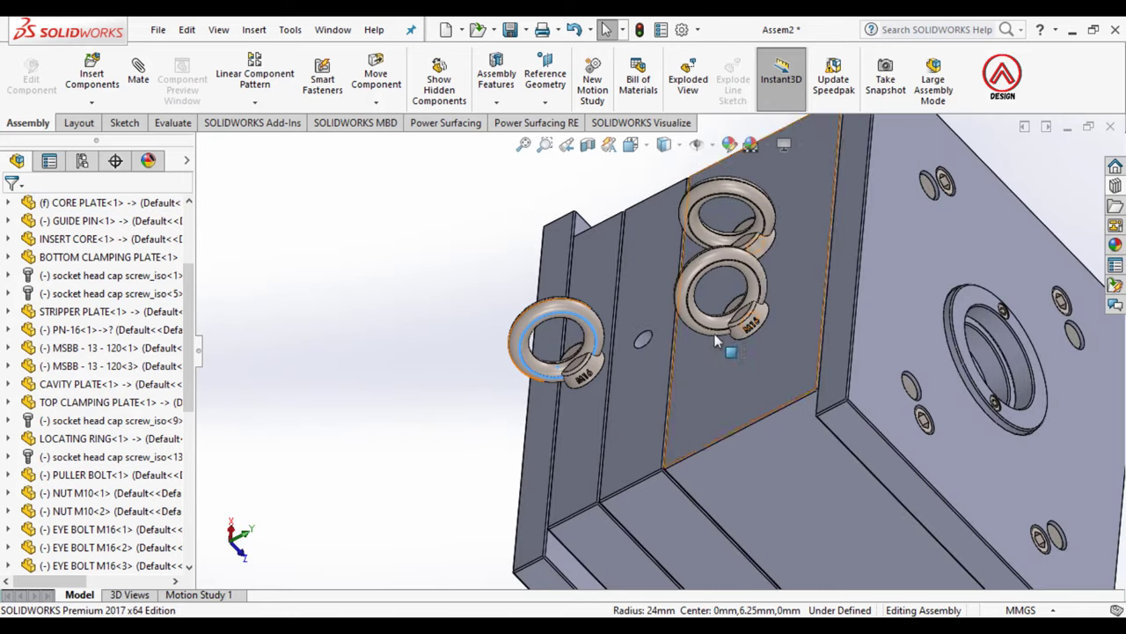
scroll(715, 335, "down", 3)
middle_click_drag(915, 248, 747, 339)
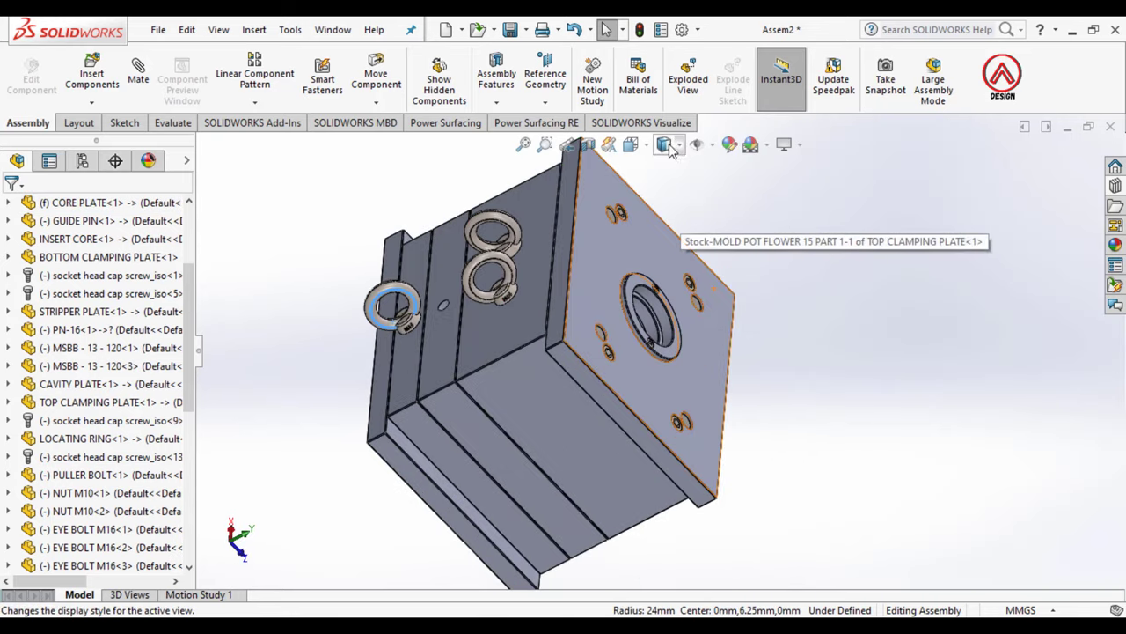
left_click(665, 234)
middle_click_drag(665, 234, 656, 184)
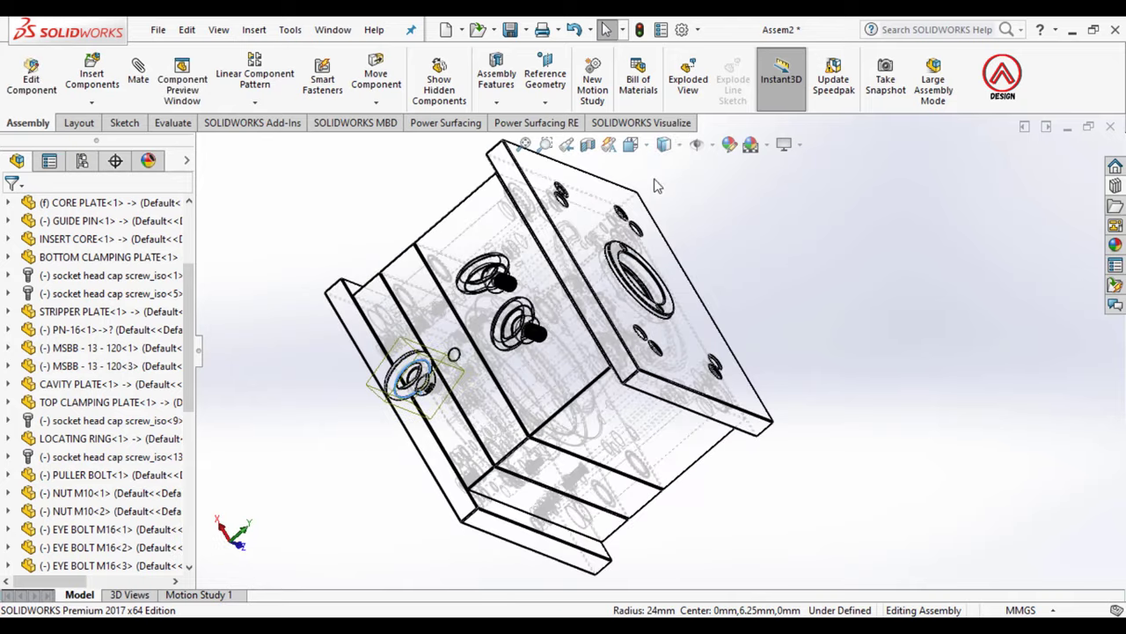
left_click(664, 146)
Step: Apply Change Transparency to the cavity plate
scroll(733, 255, "down", 3)
middle_click_drag(733, 255, 698, 403)
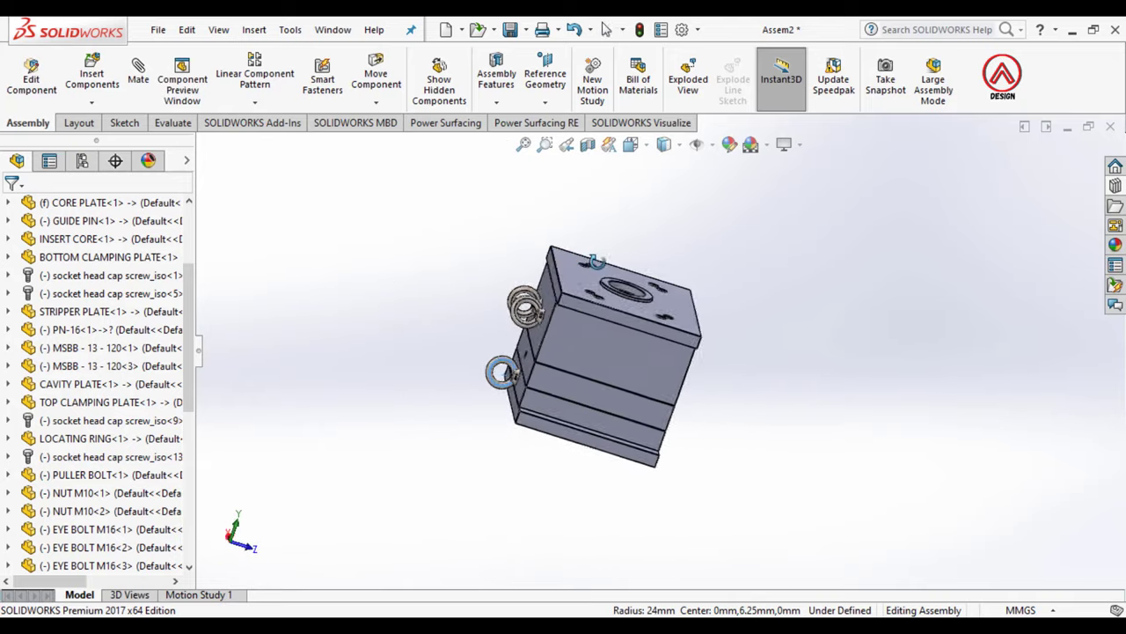
scroll(697, 405, "up", 2)
scroll(99, 326, "up", 3)
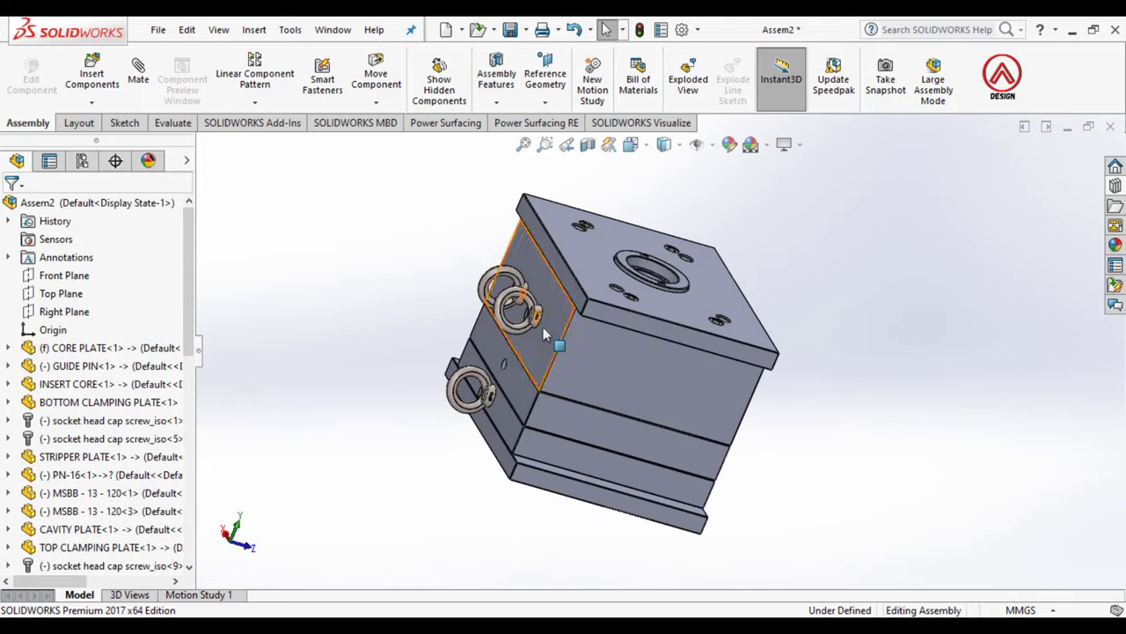
left_click(702, 346)
left_click(781, 257)
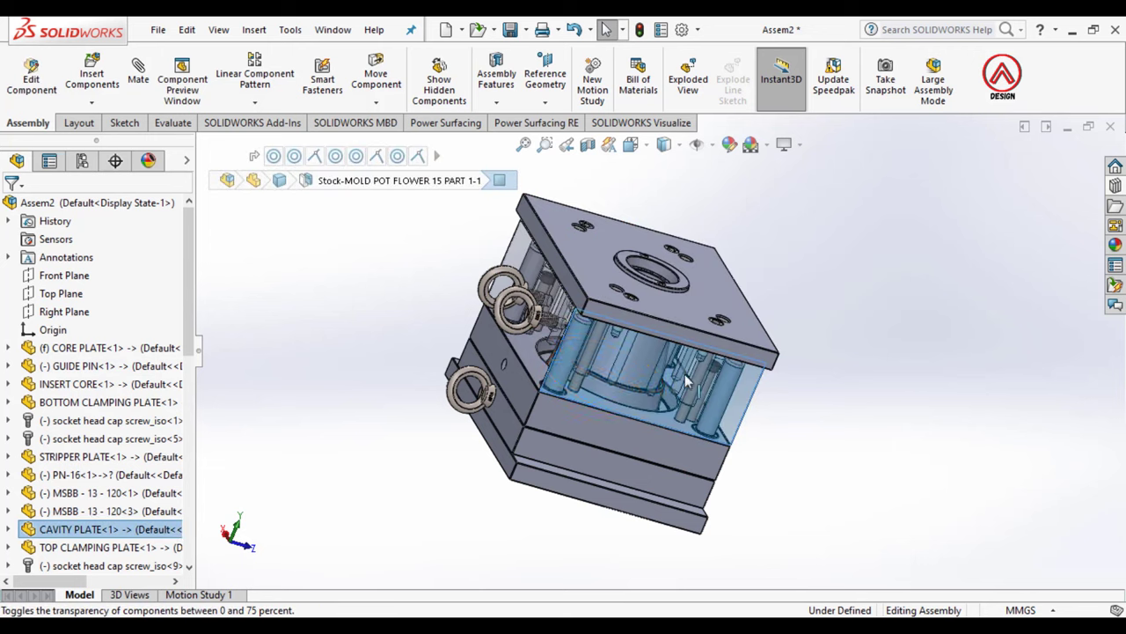
Step: Make the stripper, core, top clamping and bottom clamping plates transparent
left_click(622, 435)
left_click(704, 330)
left_click(717, 409)
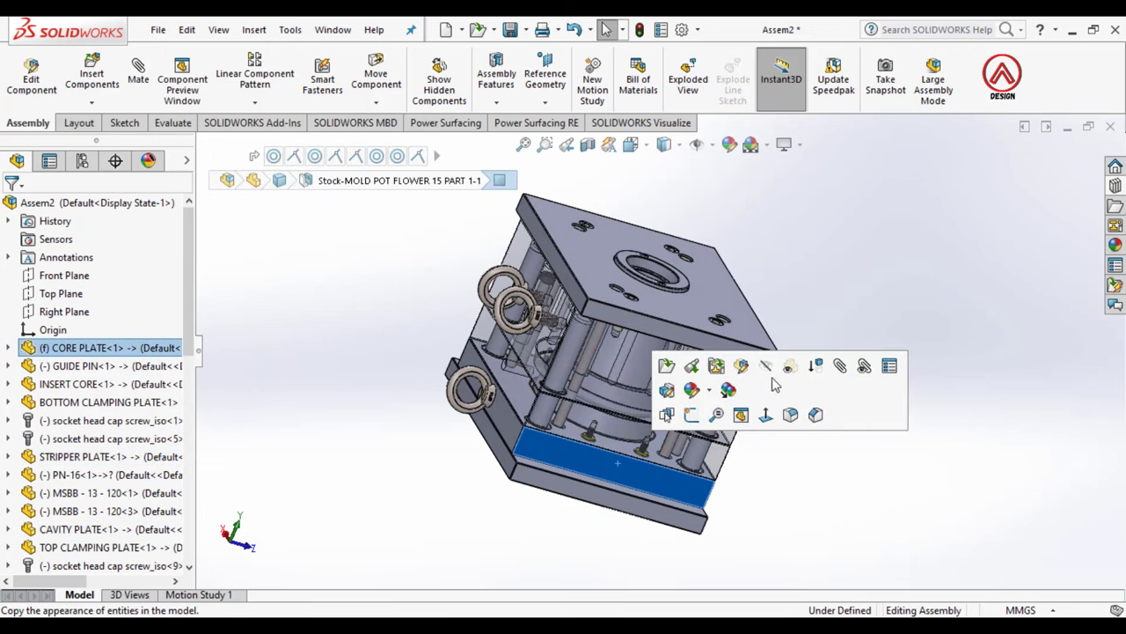
left_click(733, 365)
left_click(713, 352)
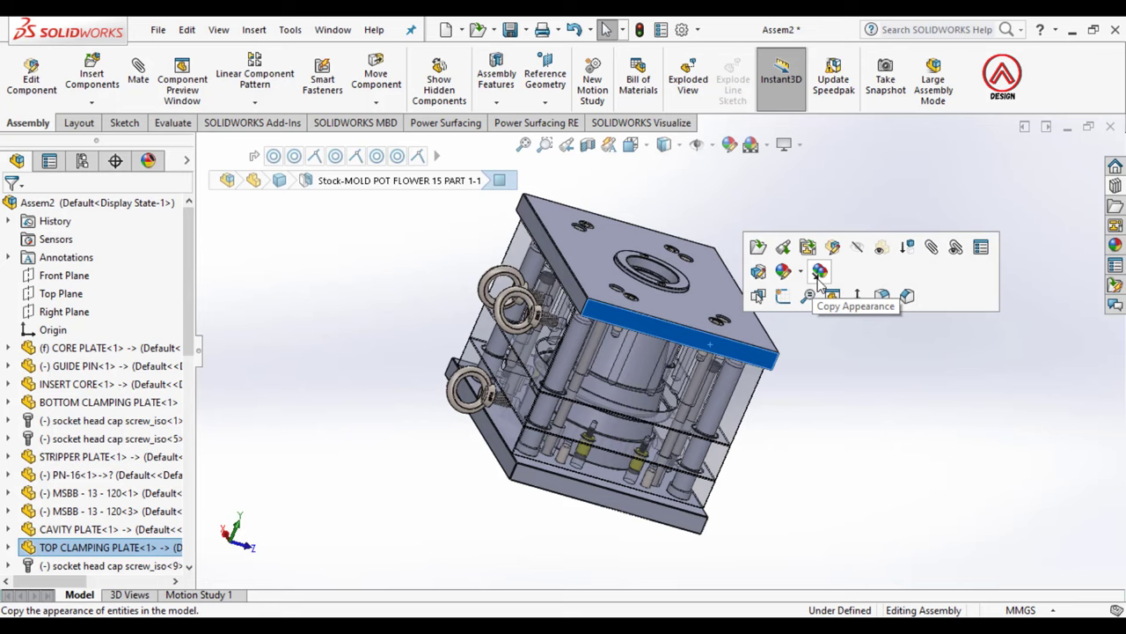
left_click(883, 250)
left_click(635, 505)
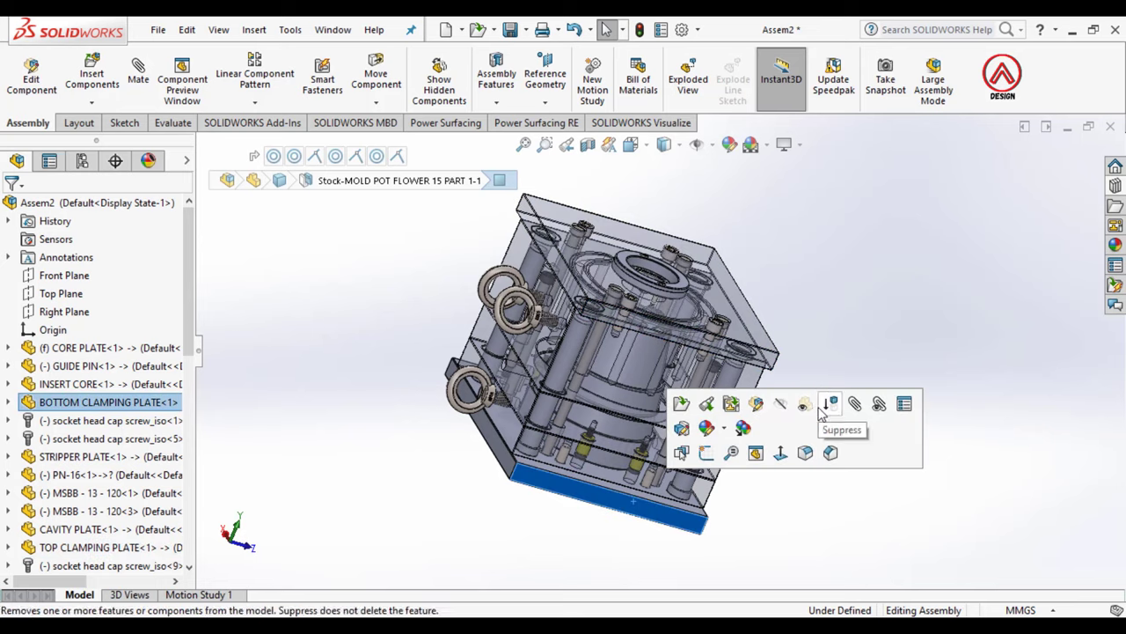
left_click(803, 404)
Step: Switch to isometric view, zoom to fit, and cancel Insert Components
mouse_move(840, 478)
middle_mouse_down()
mouse_move(522, 330)
mouse_move(576, 271)
mouse_move(804, 384)
middle_mouse_up()
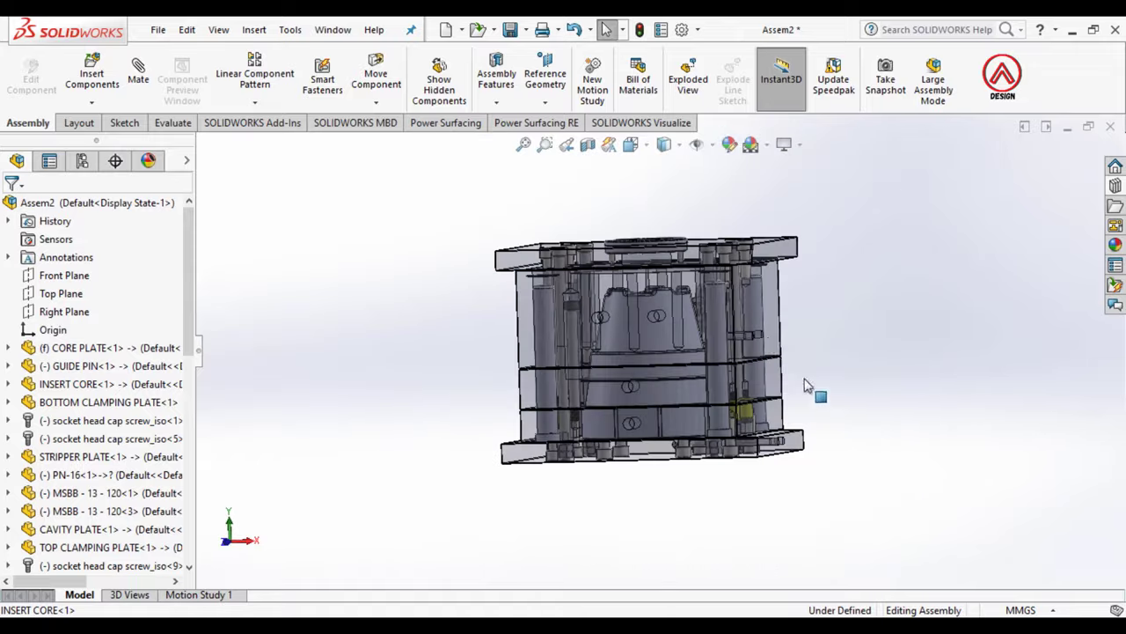
key("ctrl+7")
left_click(89, 79)
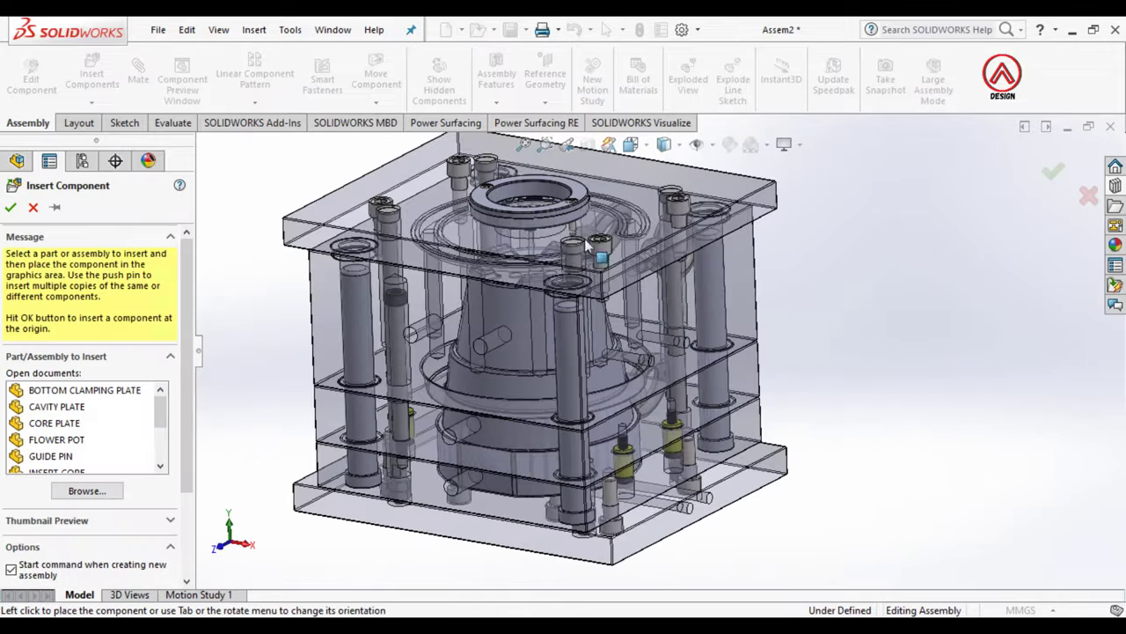
key("z")
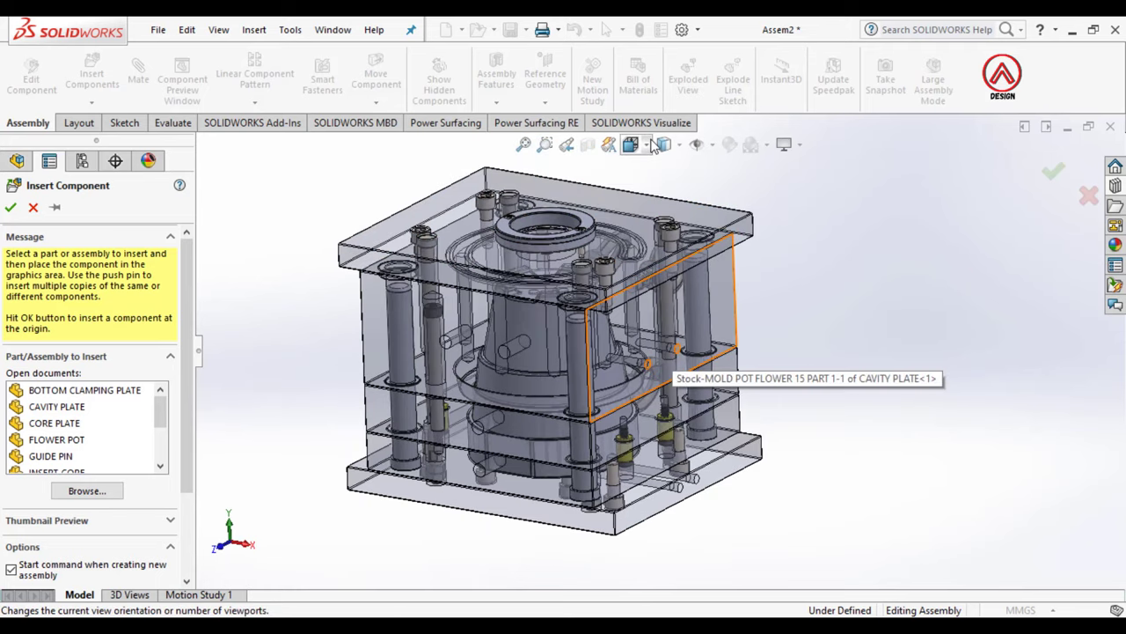
left_click(32, 209)
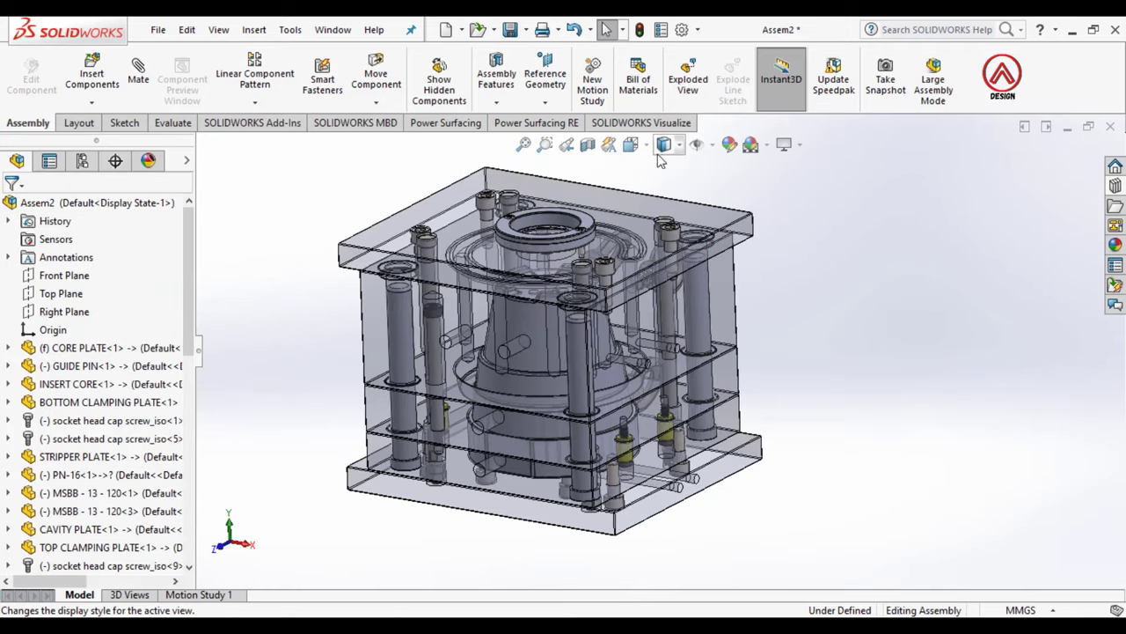
Step: Turn transparency off again on the cavity and bottom clamping plates
left_click(721, 290)
left_click(884, 192)
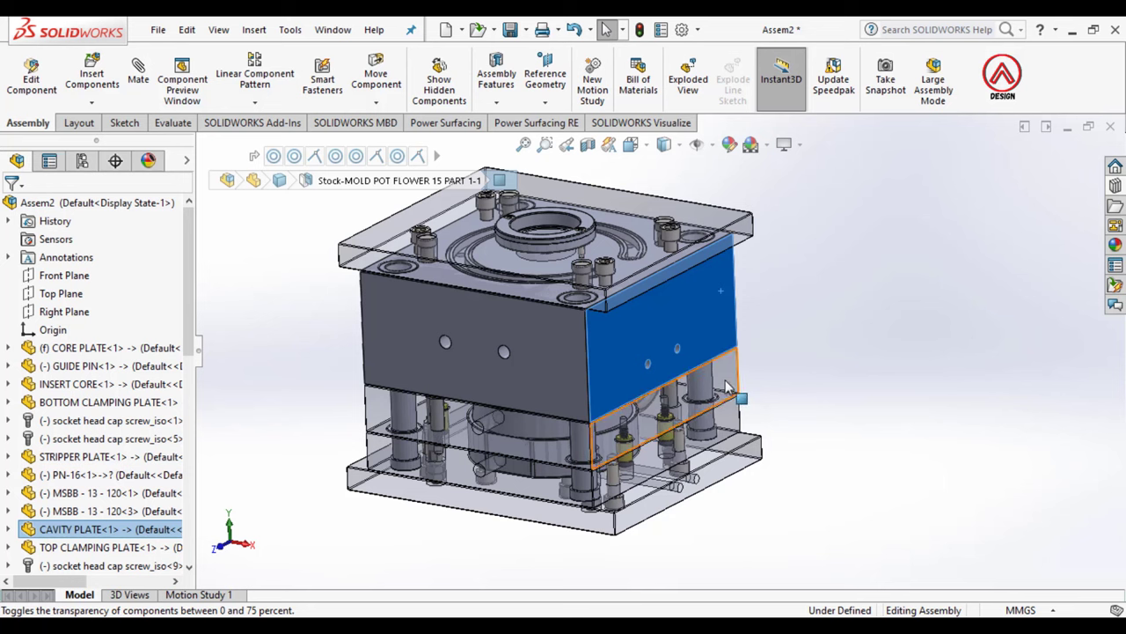
left_click(735, 466)
left_click(905, 362)
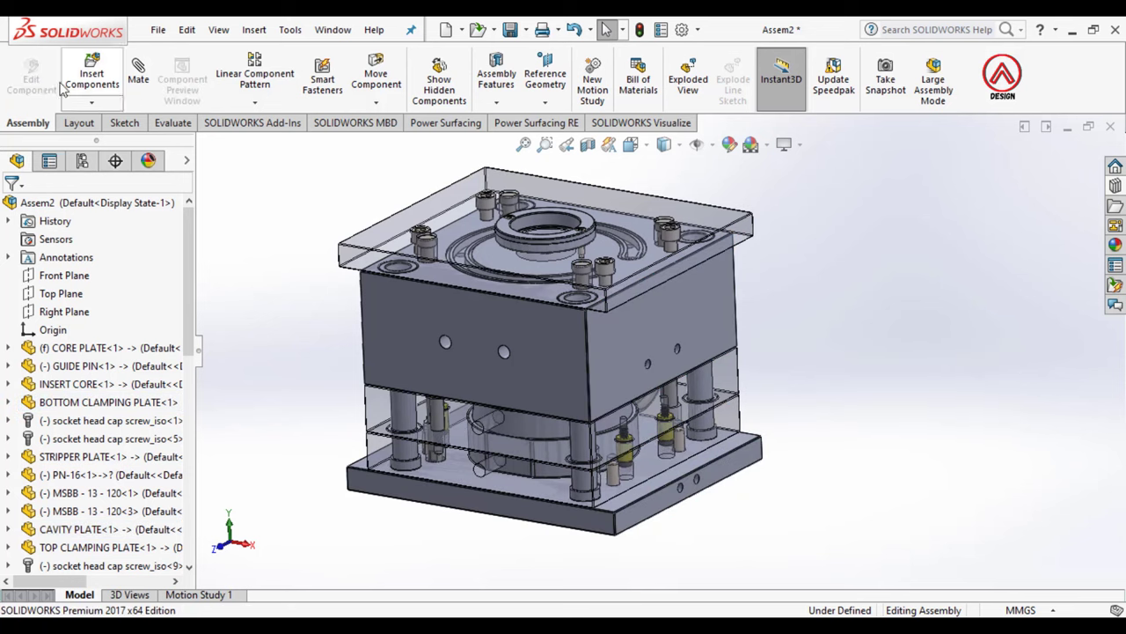
Step: Insert the HOSE NIPPLE part and place it beside the mold
left_click(92, 75)
left_click(86, 490)
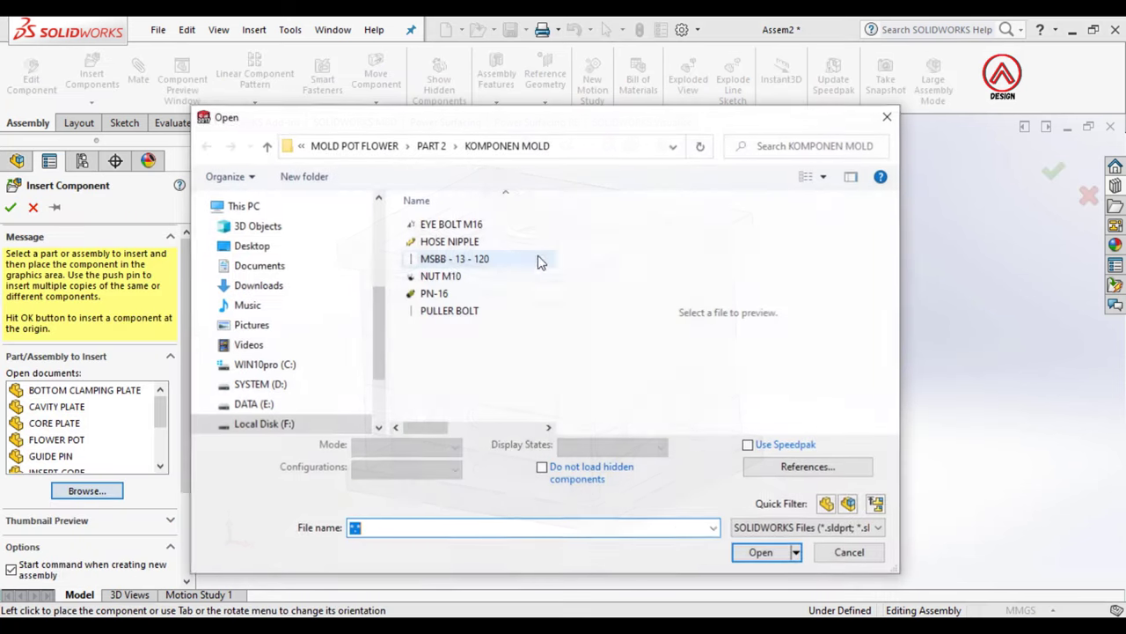
left_click(445, 241)
left_click(761, 544)
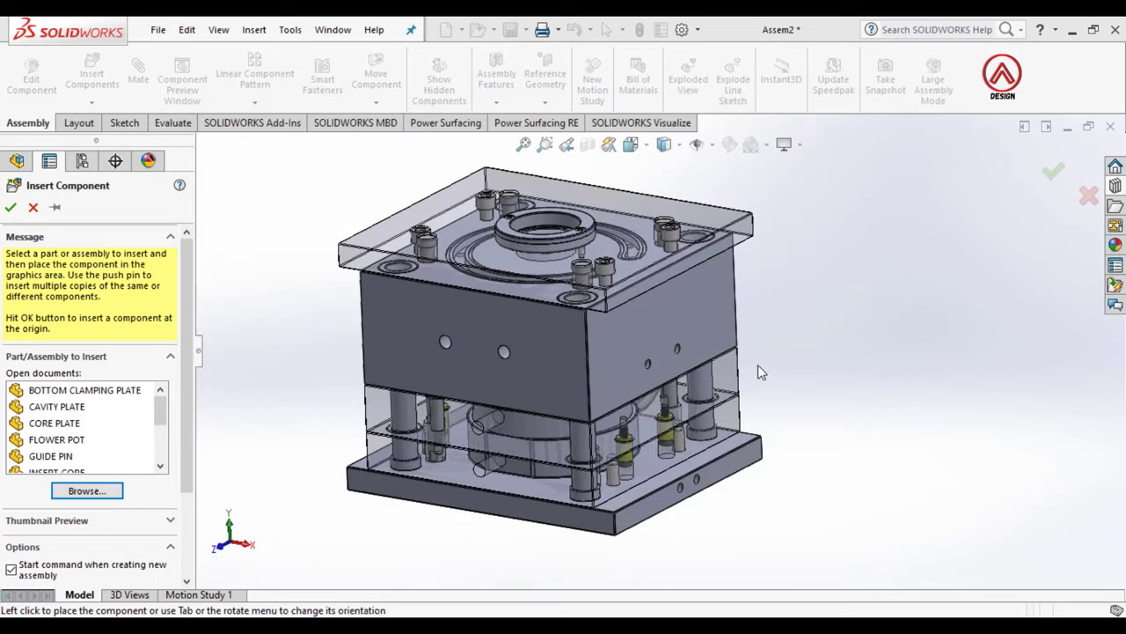
scroll(757, 364, "down", 3)
left_click(741, 353)
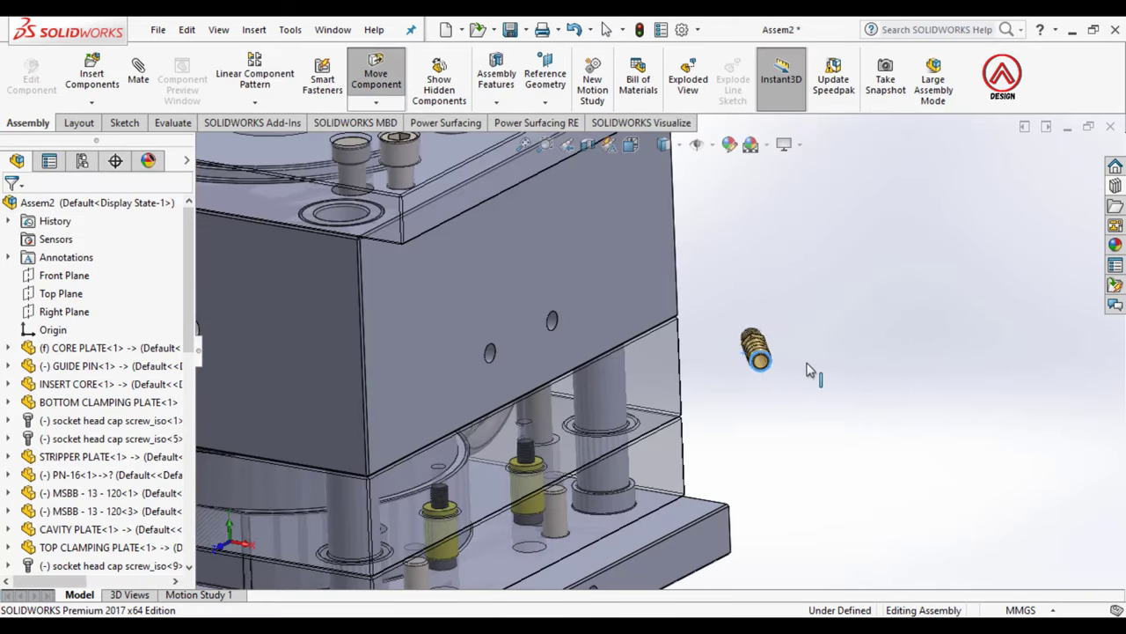
Step: Mate the hose nipple concentric with the cavity plate side hole
left_click(138, 71)
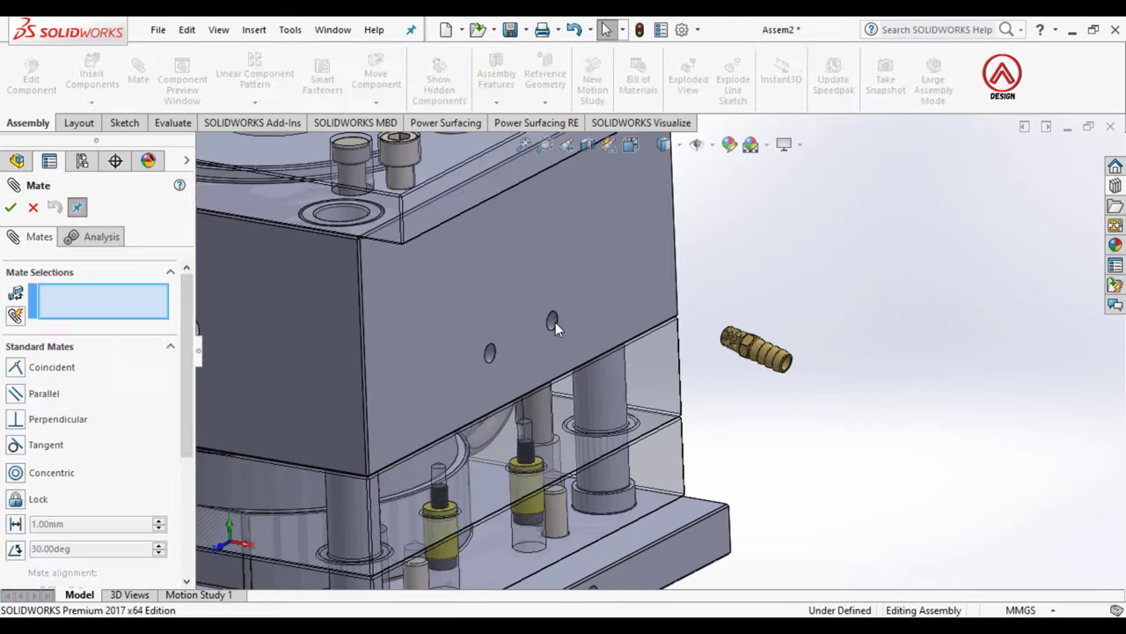
scroll(555, 322, "down", 3)
left_click(515, 326)
mouse_move(515, 327)
middle_mouse_down()
mouse_move(873, 389)
mouse_move(983, 472)
middle_mouse_up()
scroll(873, 389, "down", 5)
left_click(983, 472)
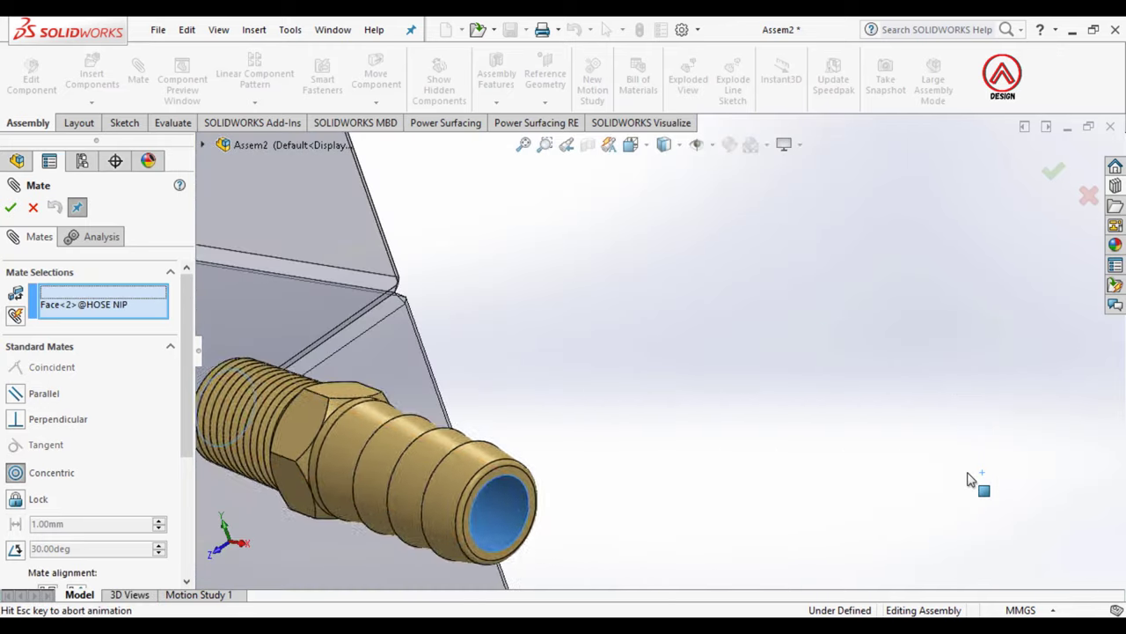
left_click(1091, 485)
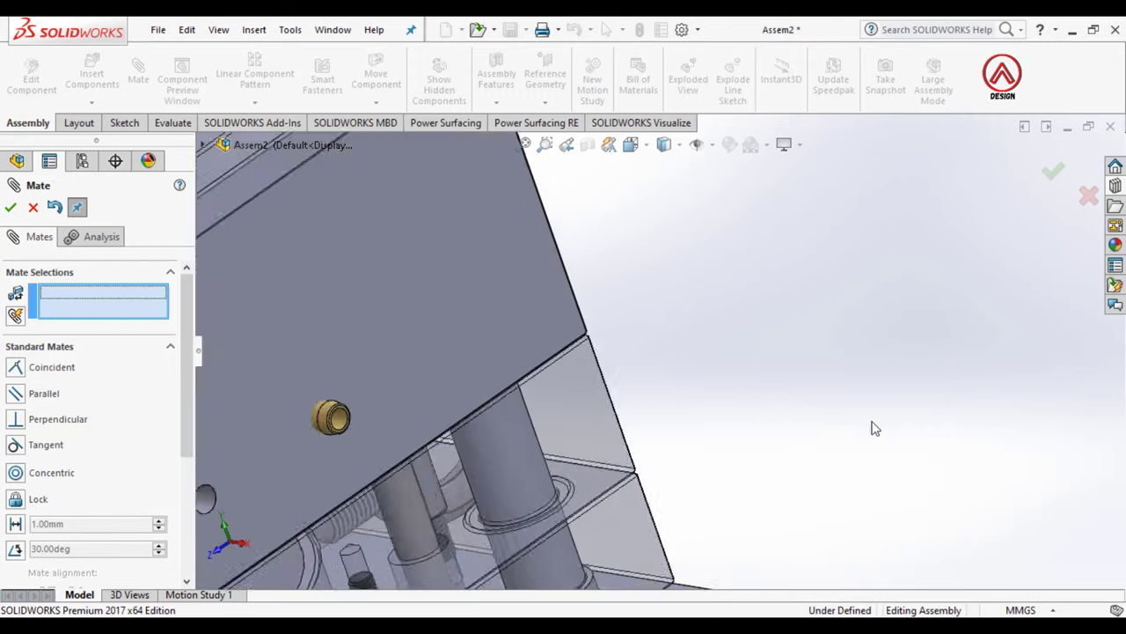
Step: Add a second mate seating the nipple in the hole, then close the Mate tool
scroll(576, 415, "up", 3)
scroll(513, 328, "up", 3)
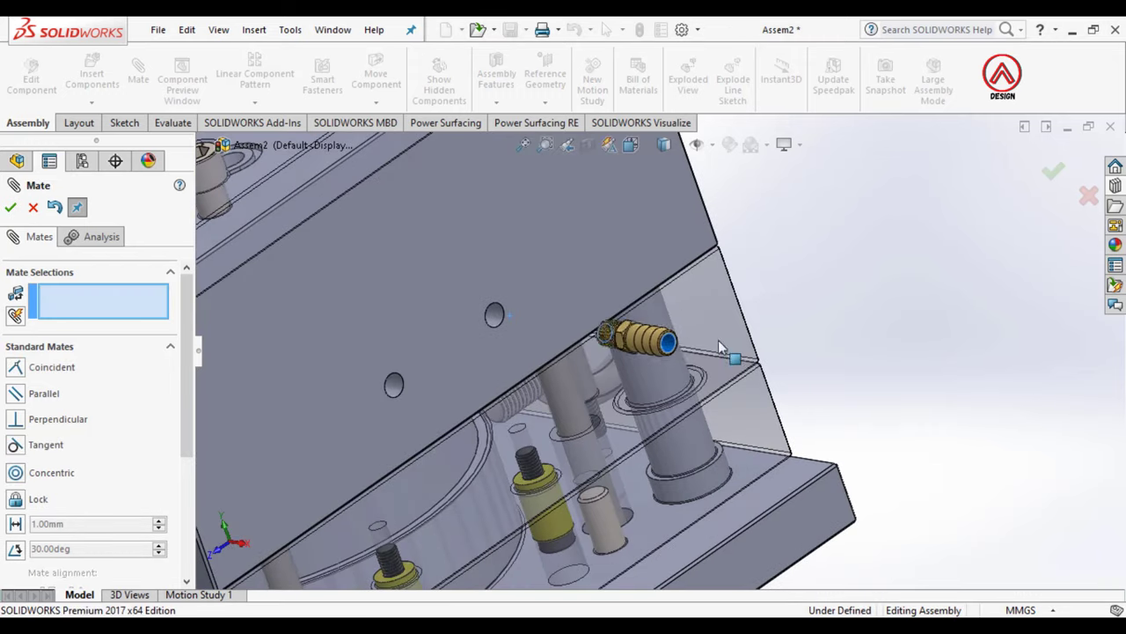
scroll(718, 339, "down", 3)
scroll(652, 351, "down", 3)
scroll(686, 317, "down", 2)
scroll(722, 286, "down", 2)
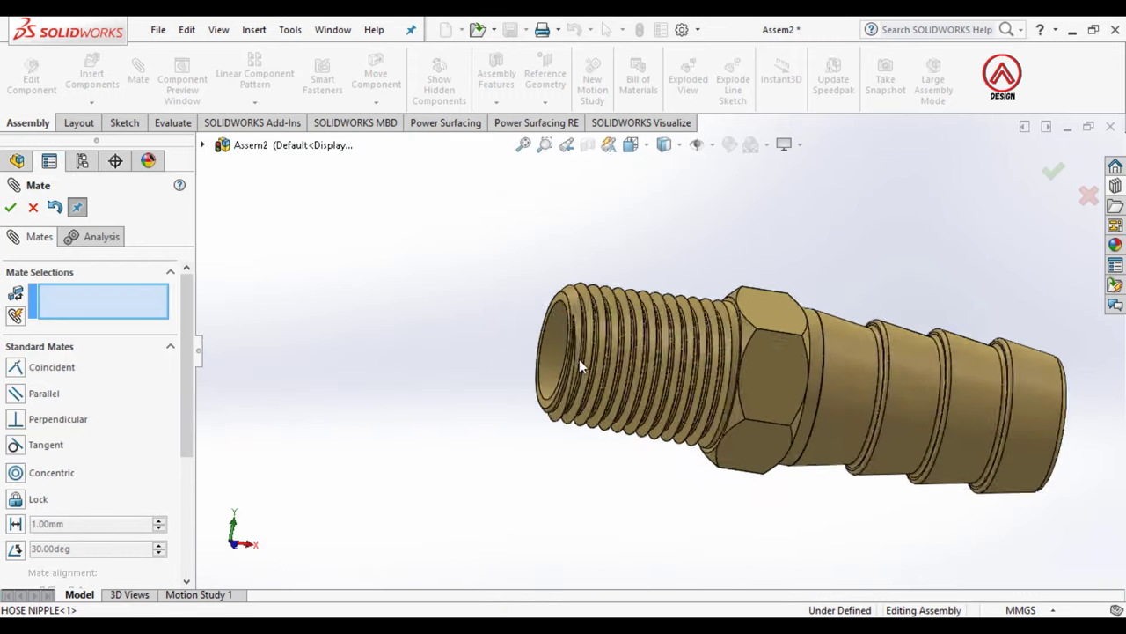
scroll(579, 359, "down", 2)
scroll(583, 299, "down", 2)
left_click(583, 296)
scroll(575, 322, "up", 3)
scroll(499, 328, "up", 3)
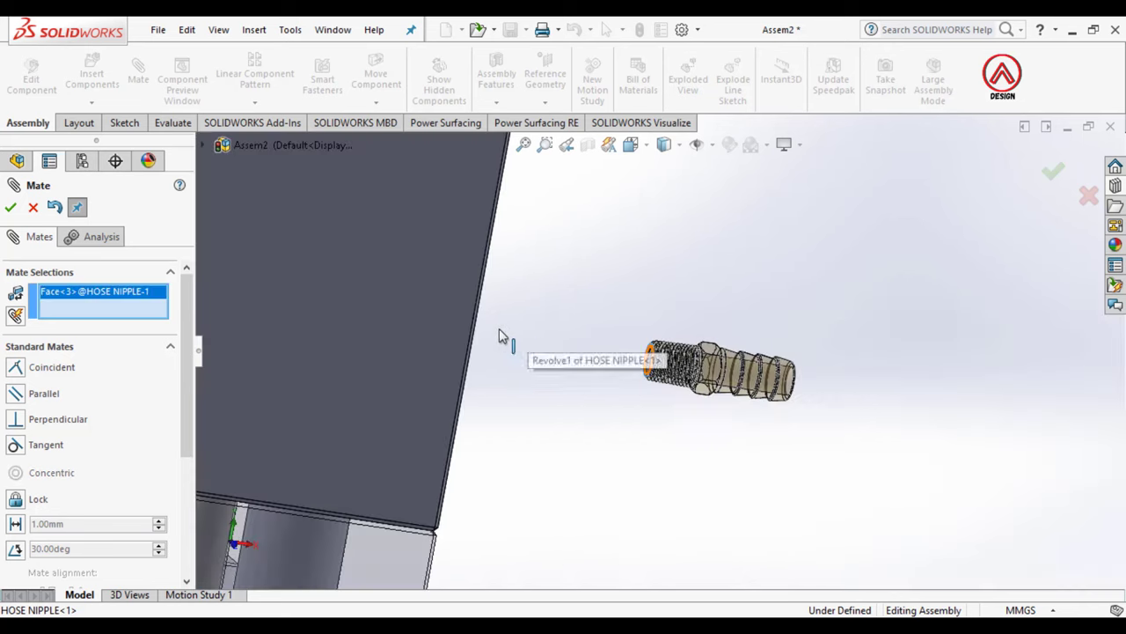
mouse_move(499, 328)
middle_mouse_down()
mouse_move(420, 331)
mouse_move(860, 279)
middle_mouse_up()
scroll(812, 332, "down", 3)
middle_click_drag(812, 331, 728, 337)
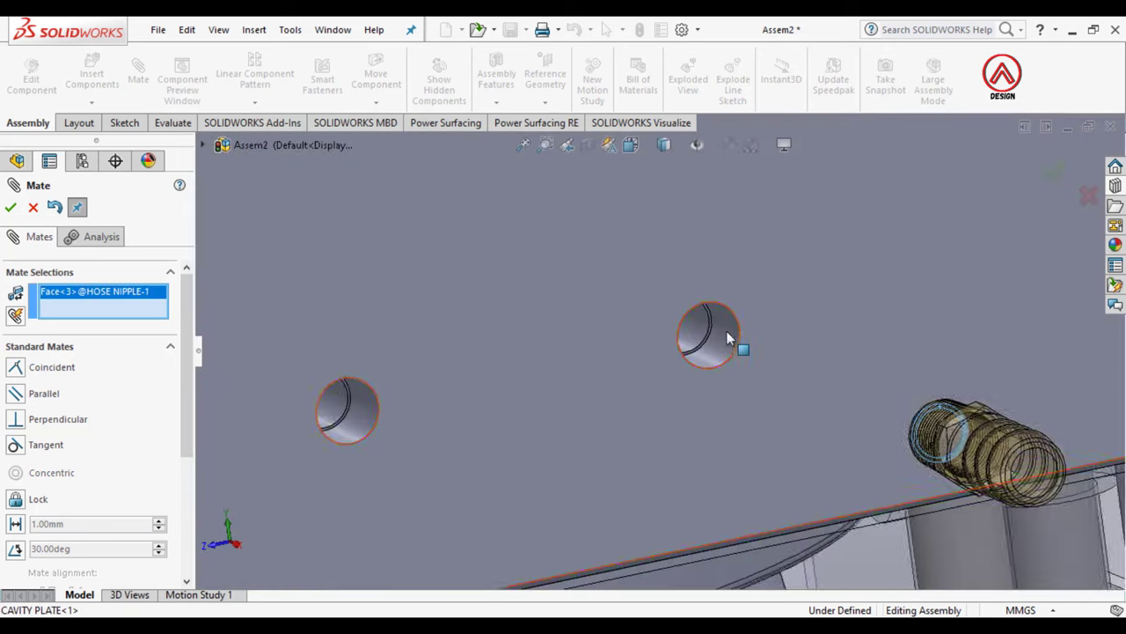
scroll(727, 337, "down", 3)
scroll(641, 282, "down", 2)
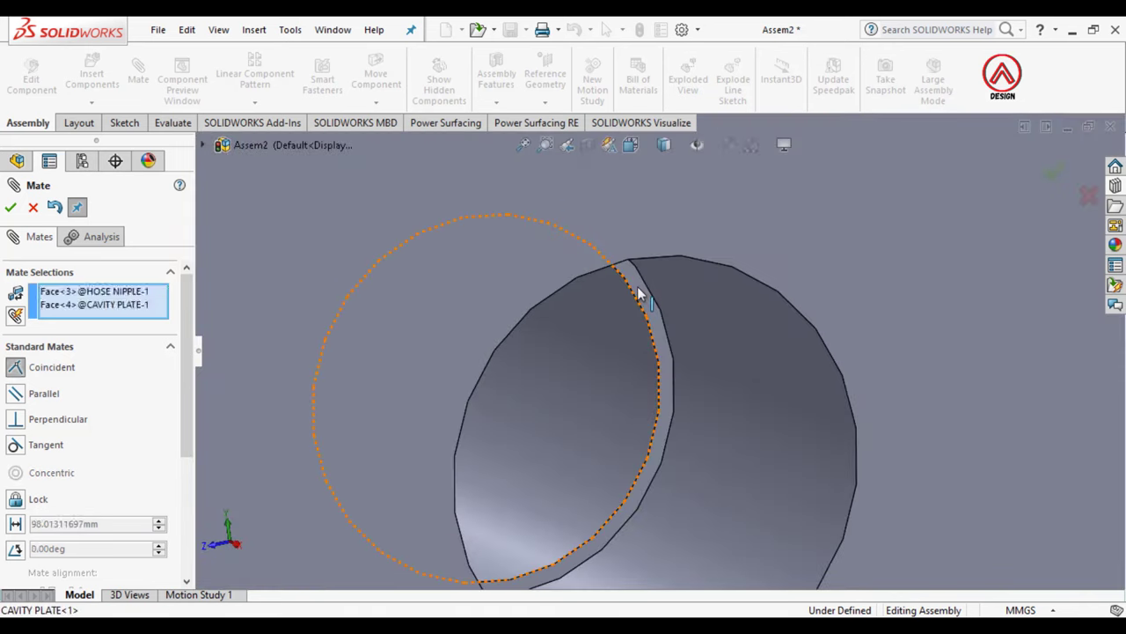
left_click(855, 291)
scroll(738, 317, "up", 5)
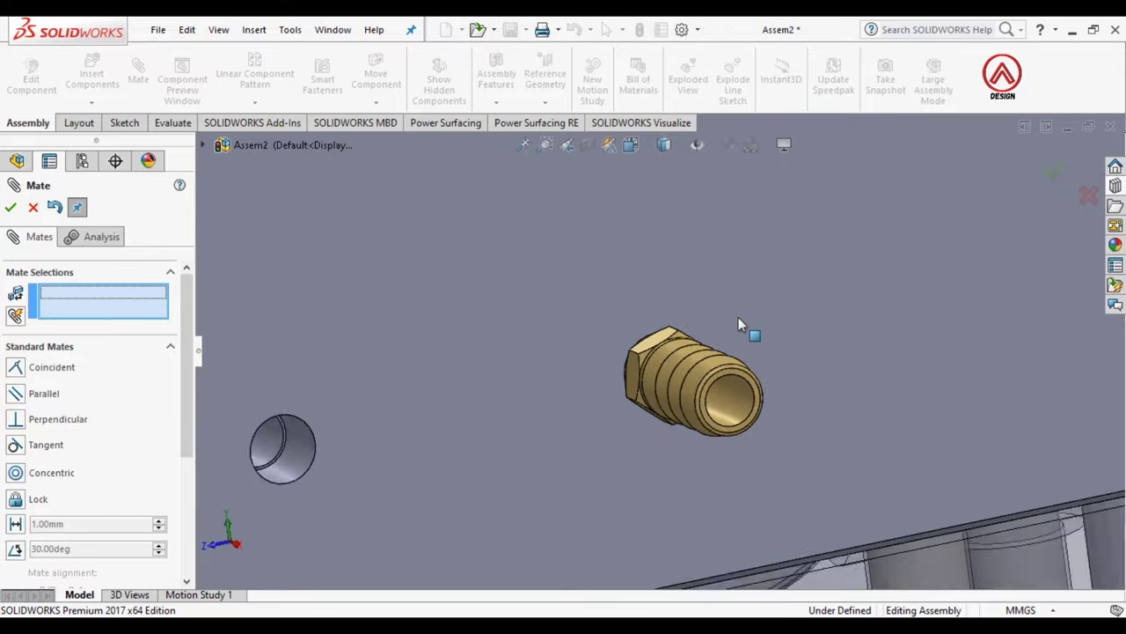
scroll(738, 317, "up", 5)
scroll(730, 339, "up", 3)
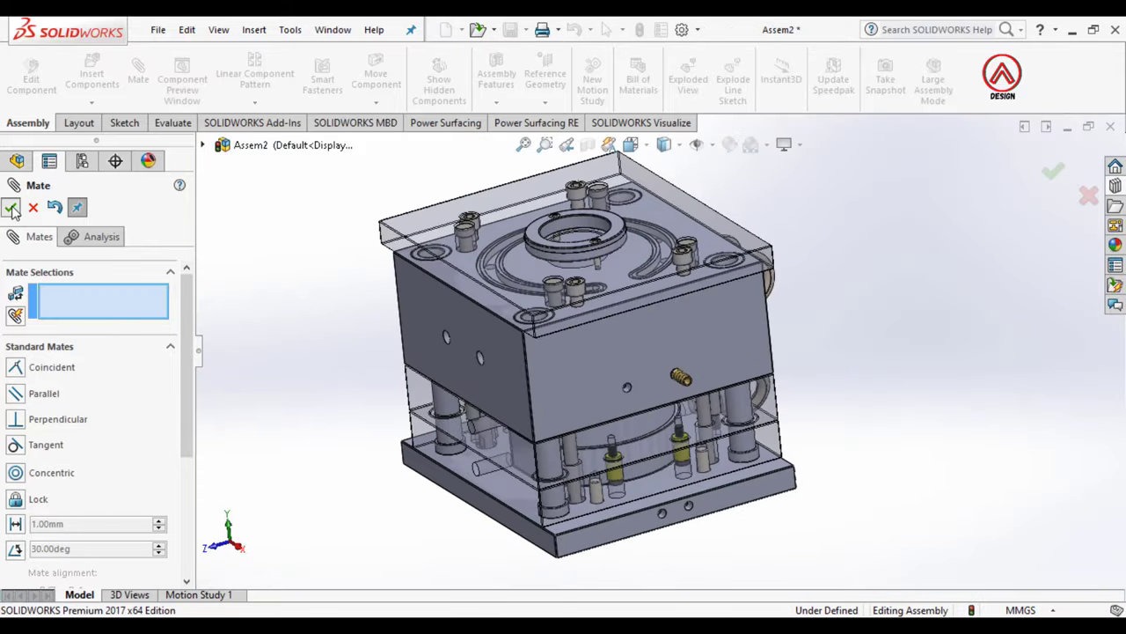
left_click(11, 208)
Step: Insert another HOSE NIPPLE part and place it beside the mold
left_click(92, 78)
left_click(94, 490)
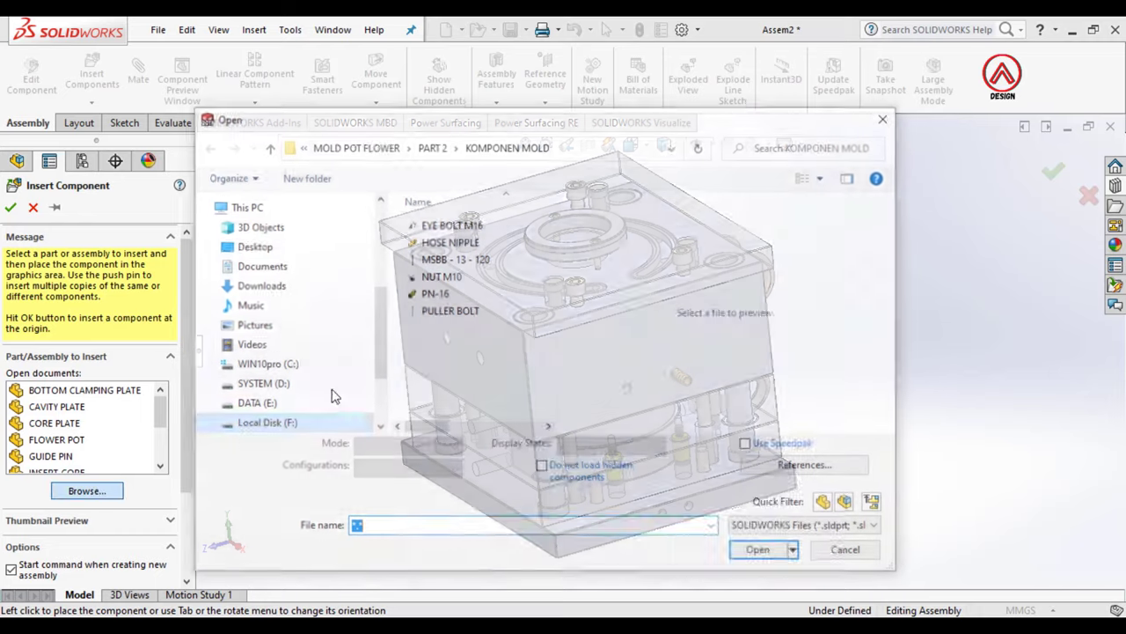
left_click(448, 241)
left_click(761, 544)
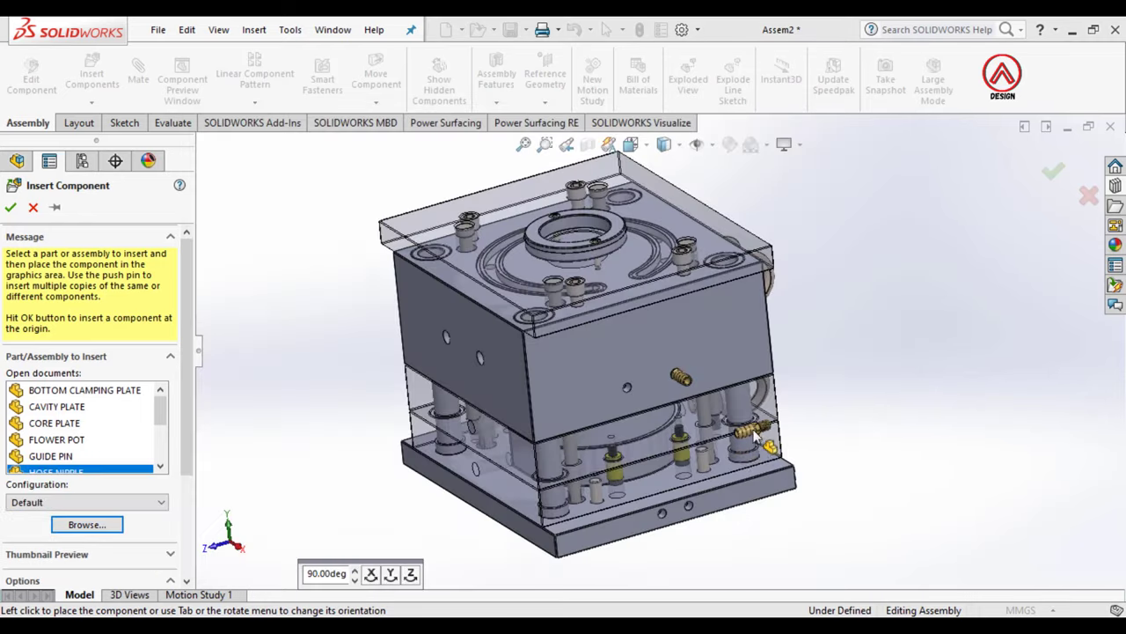
scroll(704, 493, "down", 3)
scroll(684, 462, "down", 3)
left_click(667, 461)
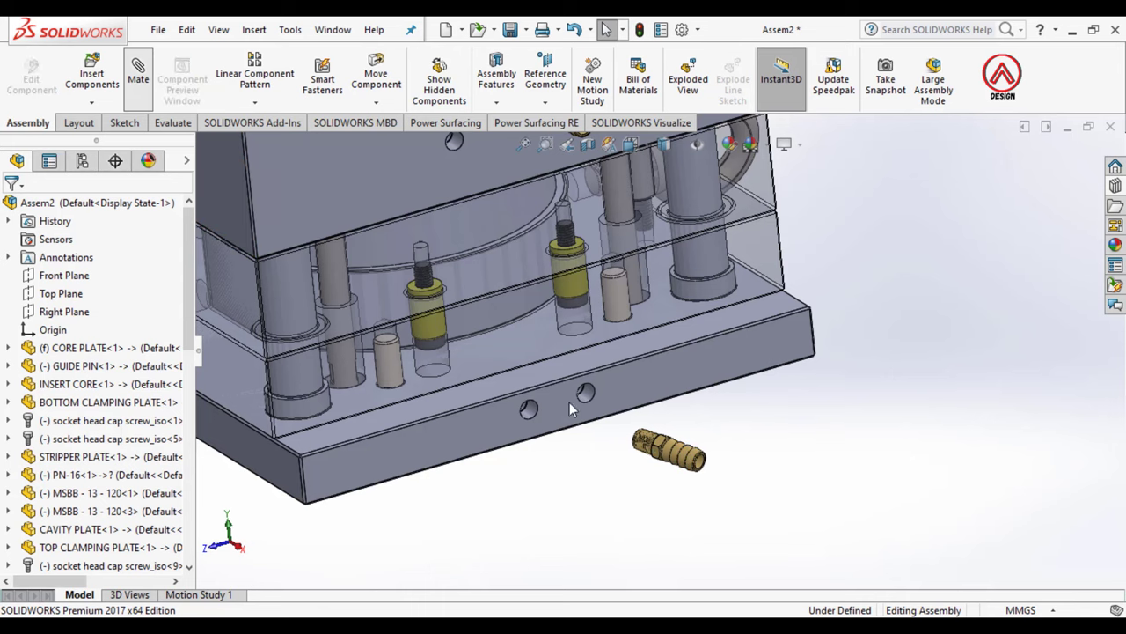
Step: Mate the new nipple concentric with the bottom clamping plate's side hole
scroll(598, 396, "down", 3)
left_click(852, 524)
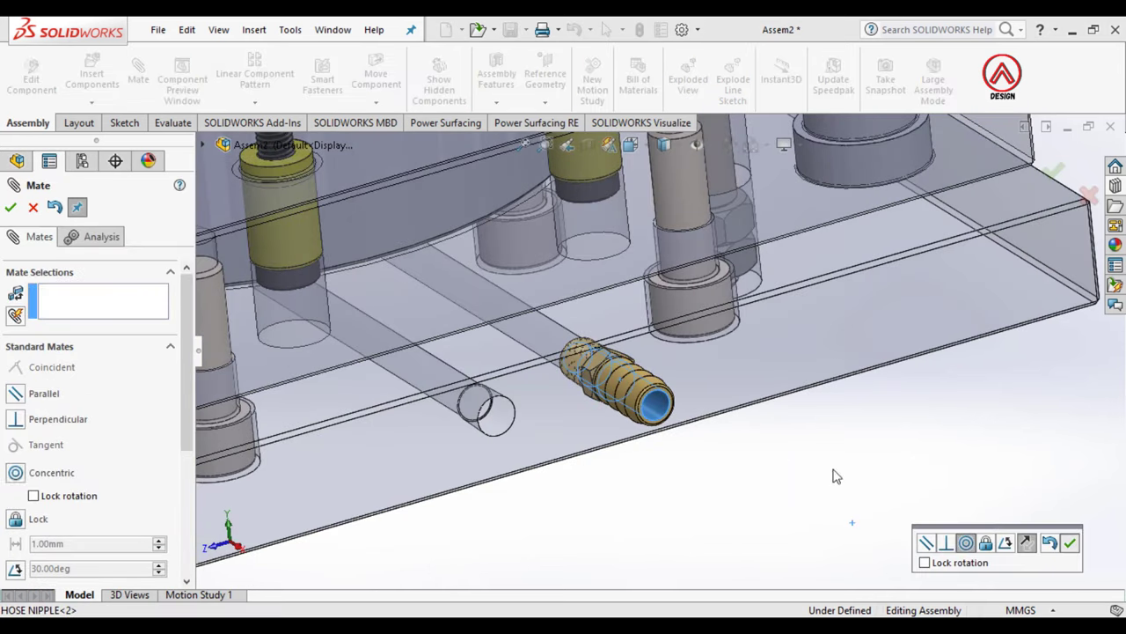
middle_click_drag(836, 476, 663, 394)
scroll(589, 330, "down", 3)
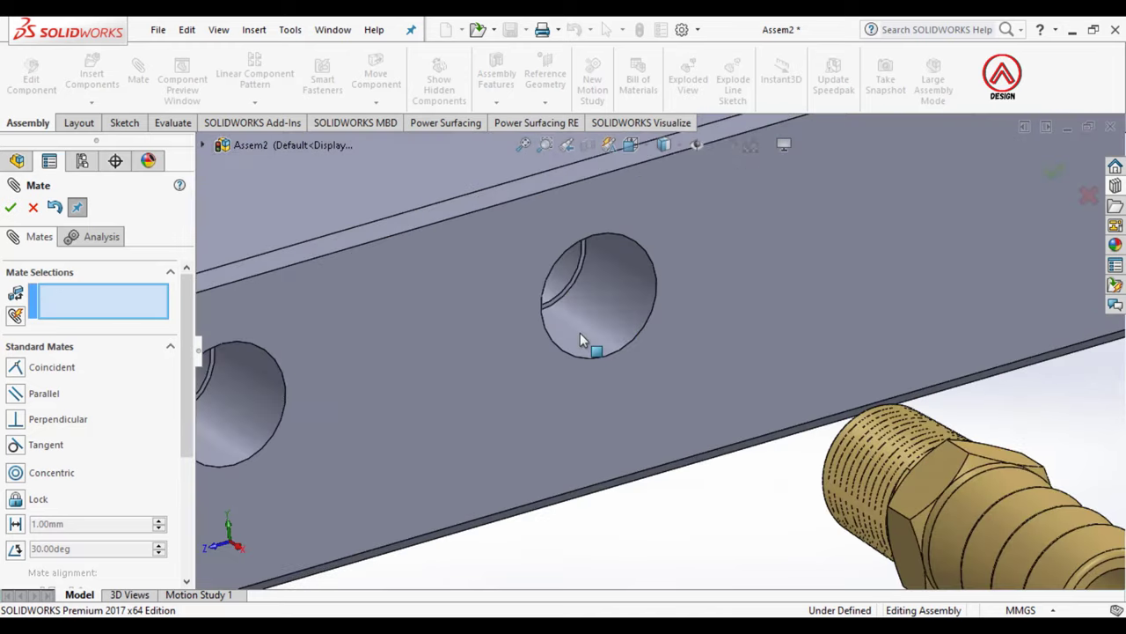
scroll(572, 319, "down", 5)
Step: Make the nipple end coincident with the plate face, then return to isometric view
left_click(563, 283)
scroll(610, 322, "up", 3)
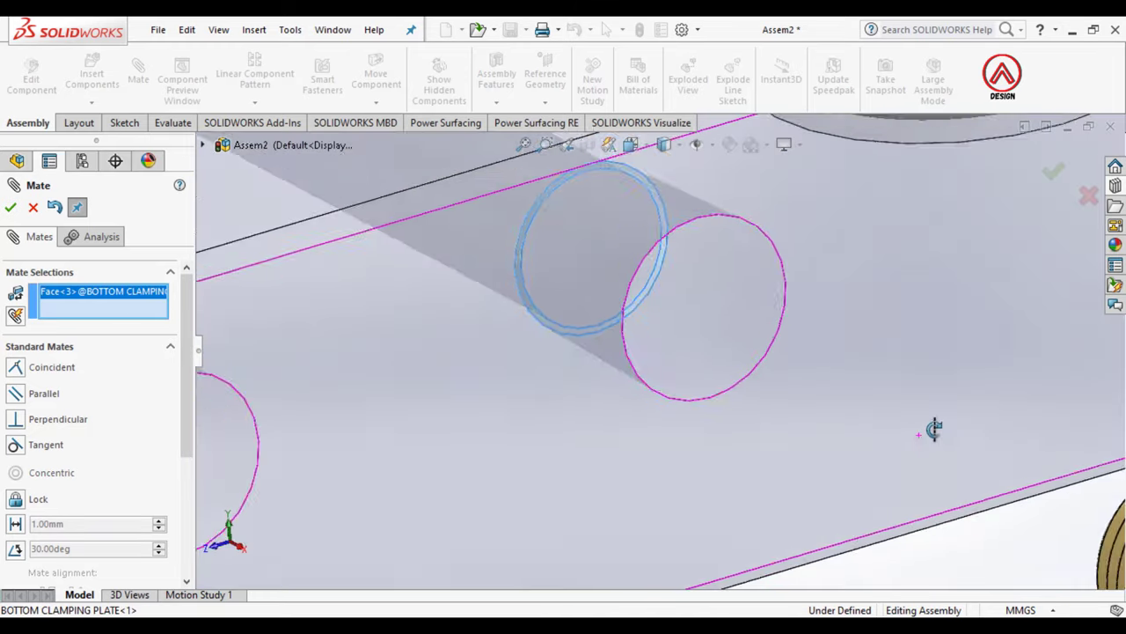
scroll(930, 427, "up", 3)
scroll(1030, 440, "up", 3)
mouse_move(950, 442)
middle_mouse_down("ctrl")
mouse_move(794, 334)
mouse_move(574, 412)
mouse_move(560, 370)
middle_mouse_up("ctrl")
scroll(795, 335, "down", 5)
left_click(561, 373)
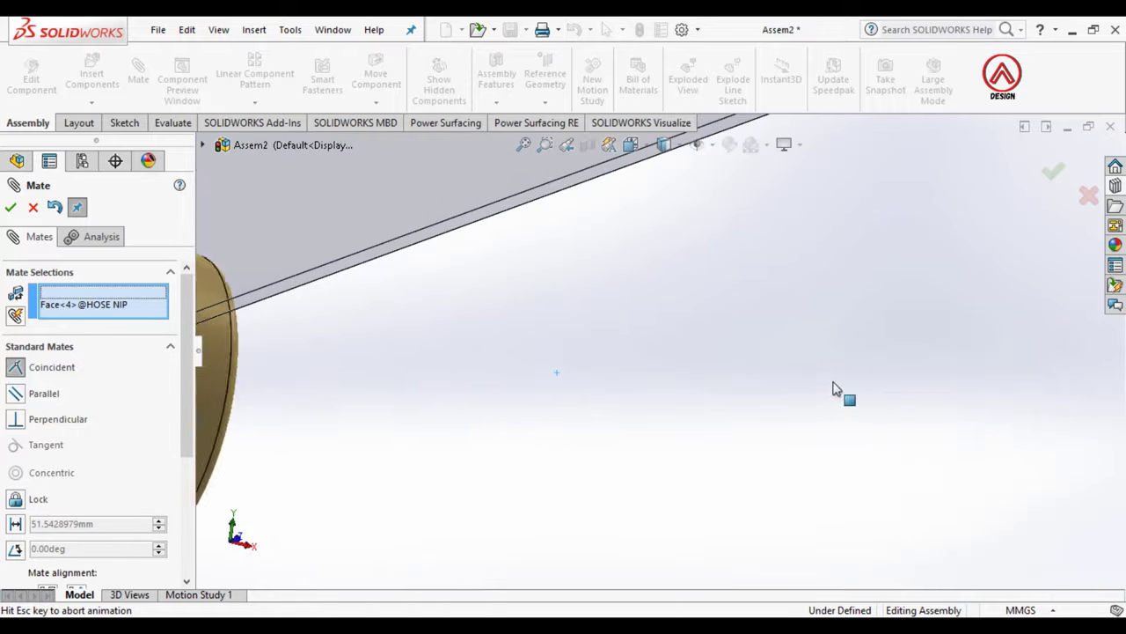
left_click(1021, 410)
scroll(792, 374, "up", 3)
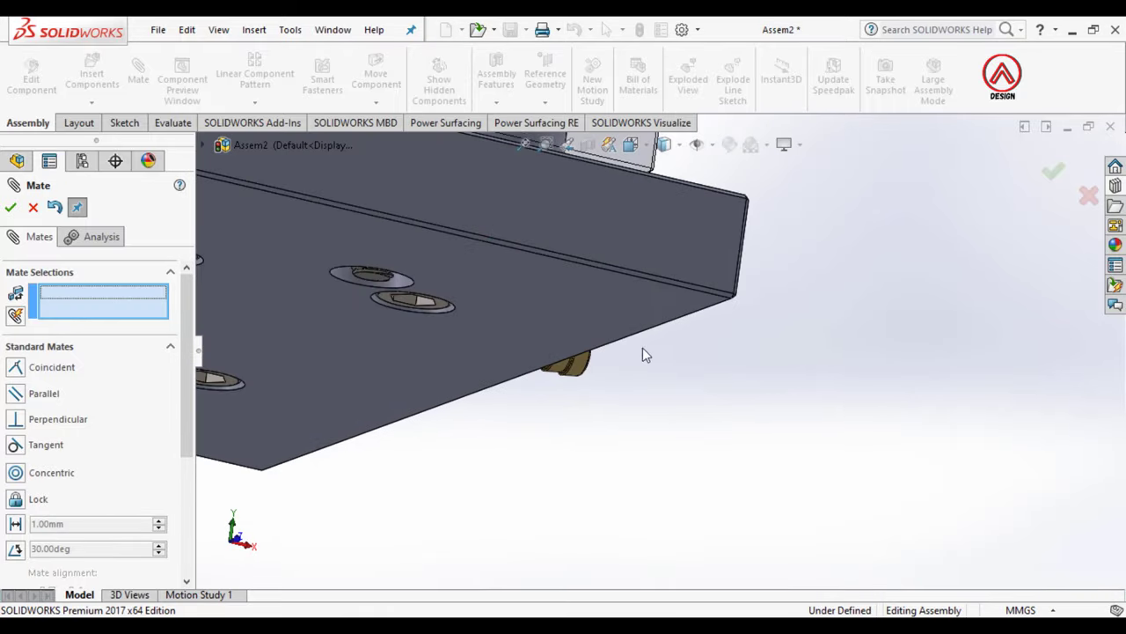
middle_click_drag(642, 347, 510, 360)
left_click(10, 207)
key("ctrl+7")
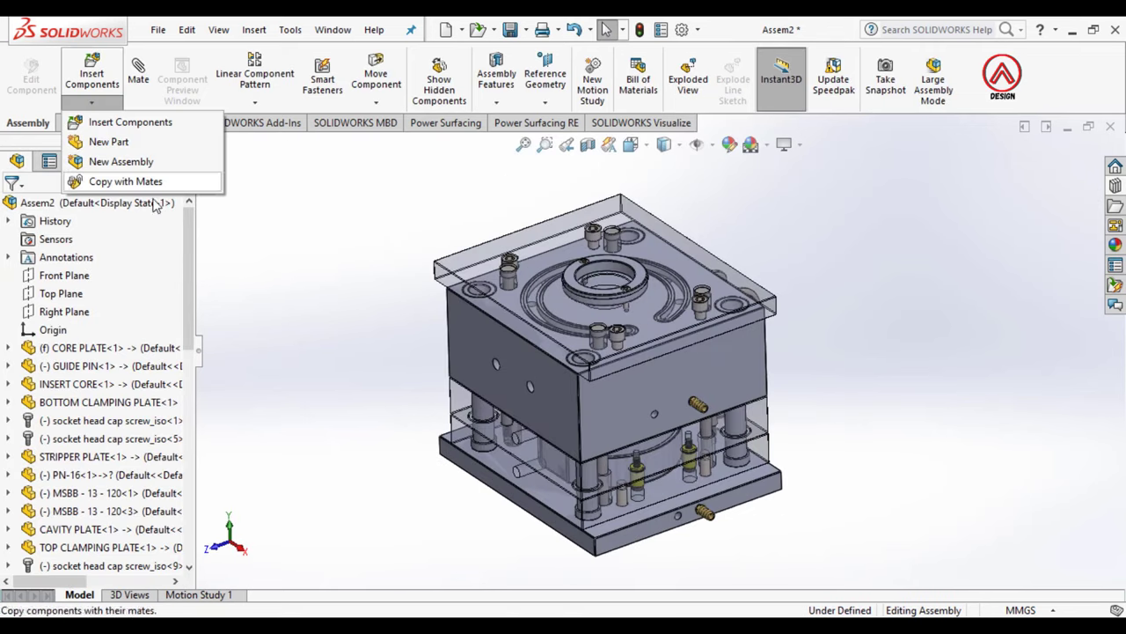
Step: Mirror HOSE NIPPLE-1 across the Front Plane using Mirror Components
left_click(255, 103)
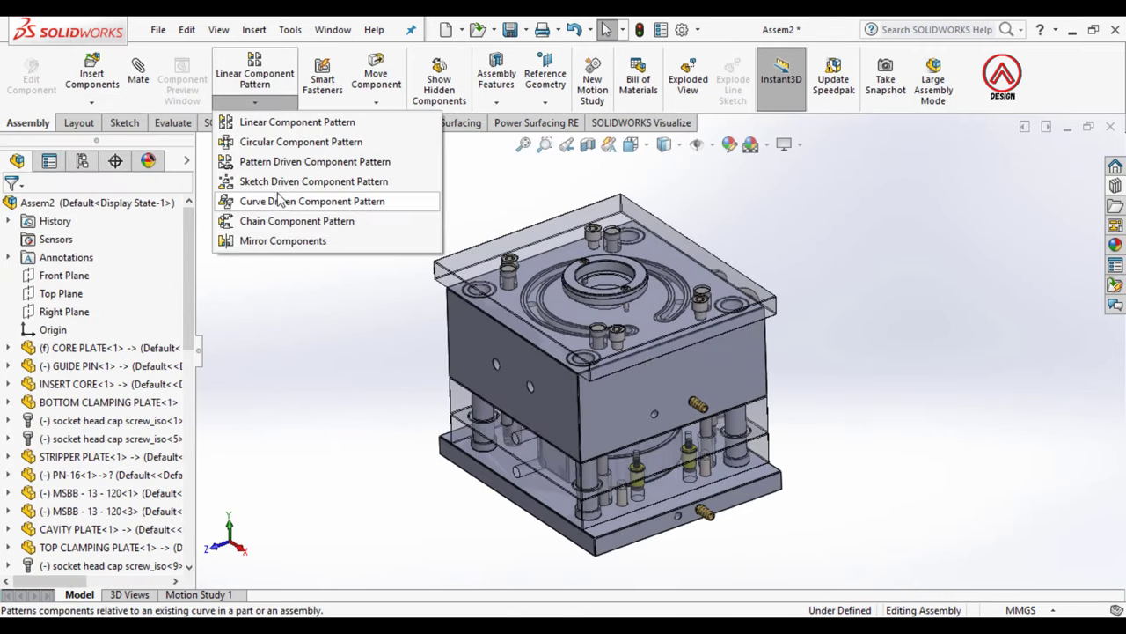
left_click(275, 243)
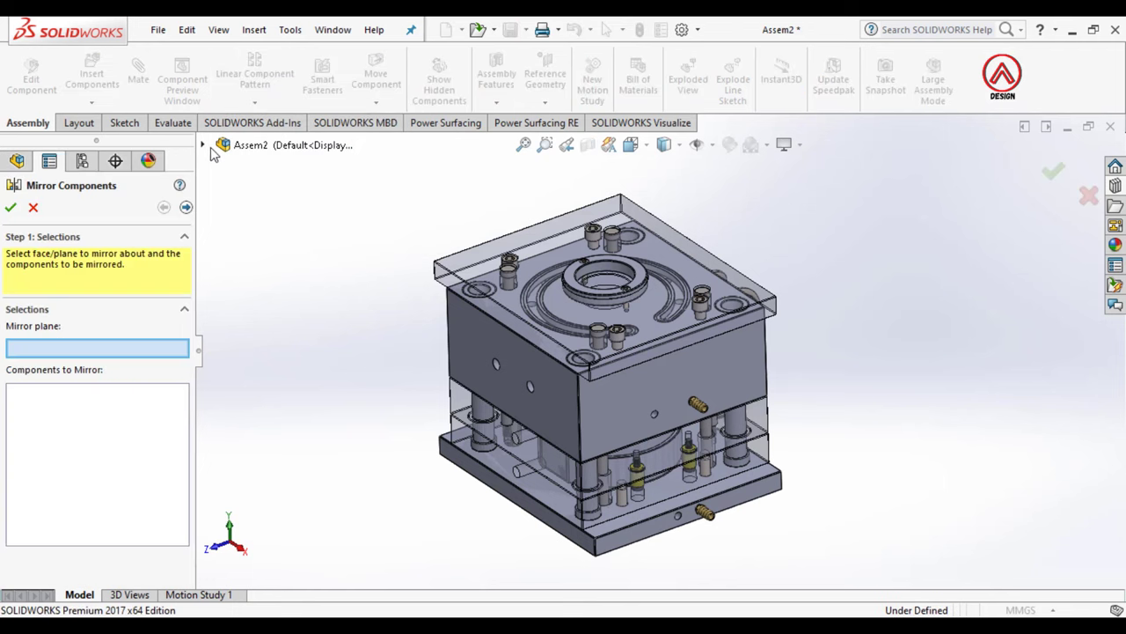
left_click(251, 144)
left_click(286, 218)
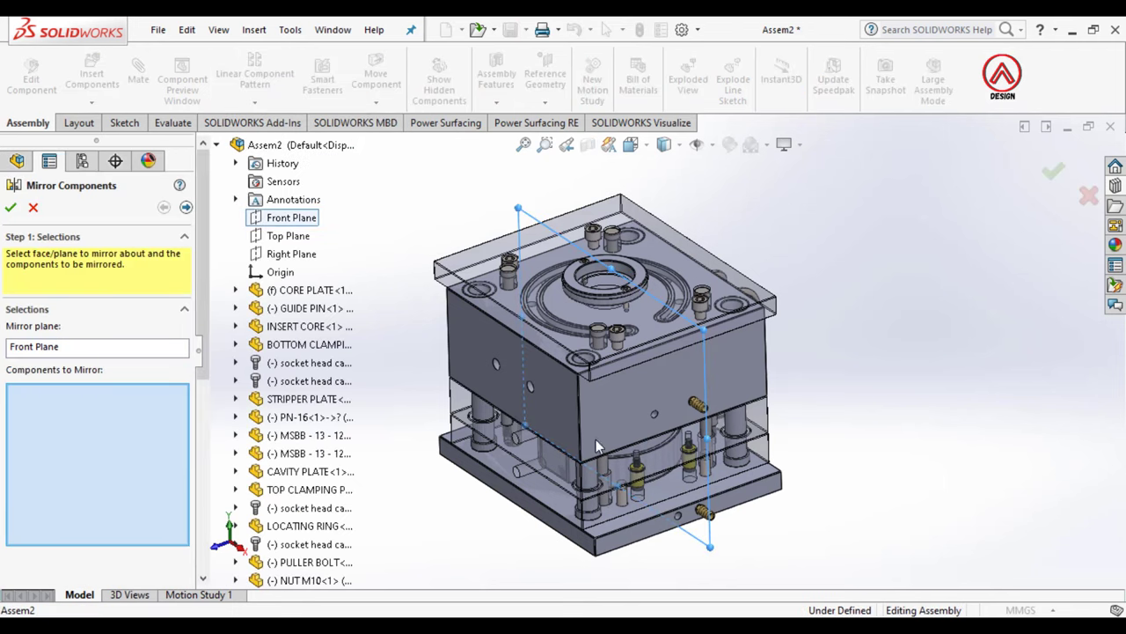
scroll(708, 449, "down", 2)
scroll(704, 422, "down", 2)
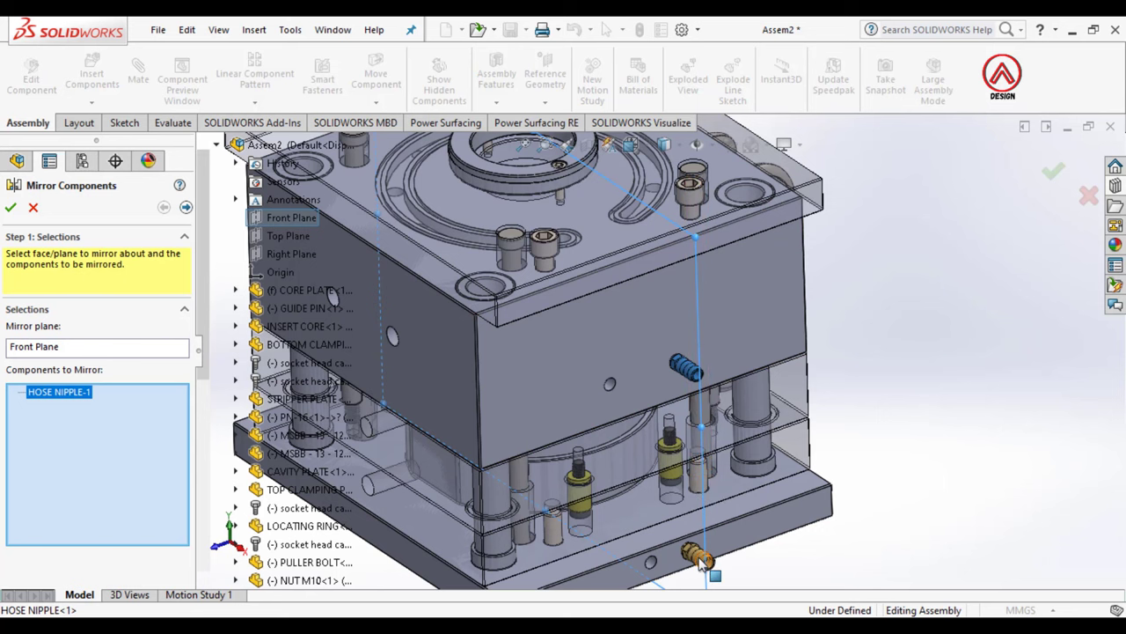
left_click(10, 208)
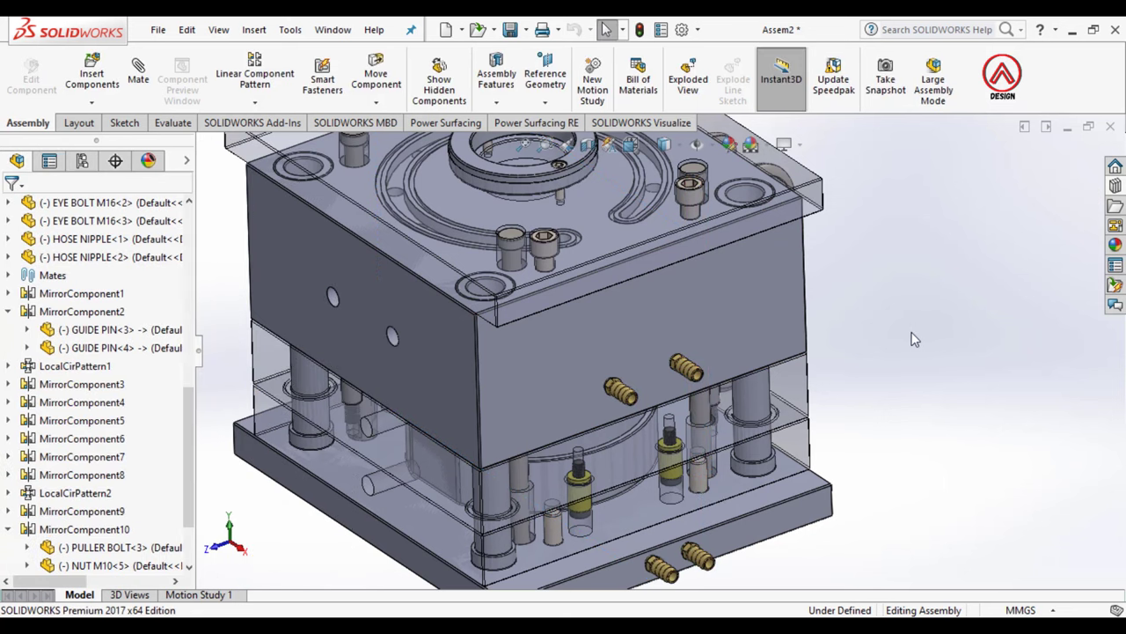
scroll(719, 329, "up", 3)
Step: Make the cavity plate and the bottom clamping plate transparent
left_click(712, 328)
left_click(884, 239)
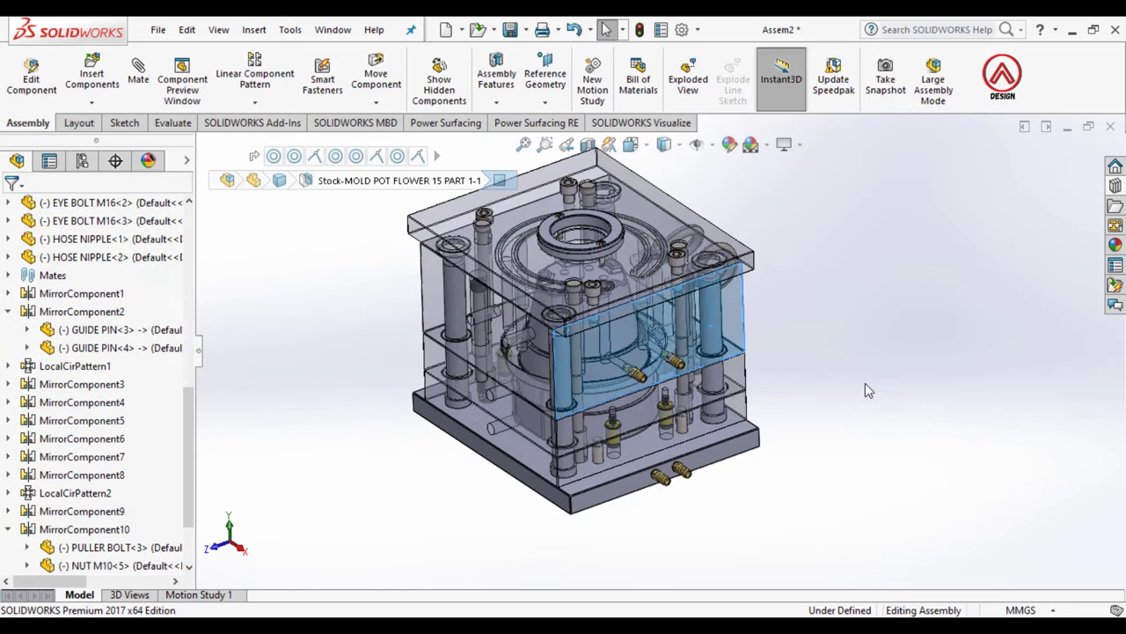
scroll(734, 449, "down", 3)
left_click(731, 433)
left_click(902, 337)
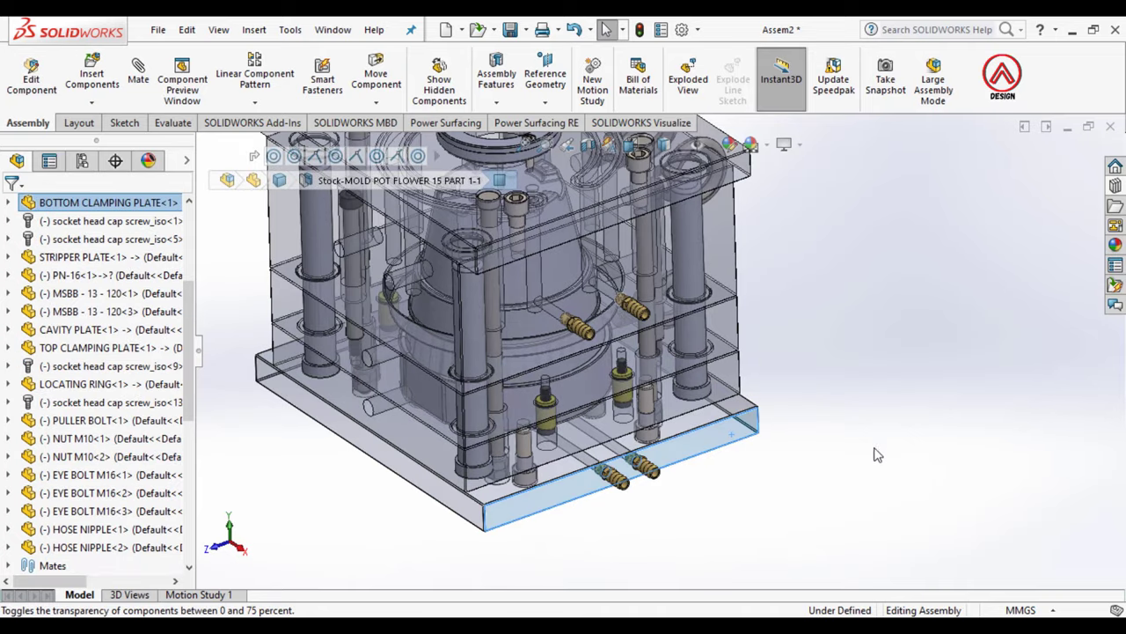
Step: Orbit and reorient the mold to inspect the finished assembly from all sides
mouse_move(874, 455)
middle_mouse_down()
mouse_move(627, 359)
mouse_move(669, 280)
mouse_move(521, 262)
mouse_move(775, 302)
mouse_move(725, 485)
mouse_move(669, 459)
mouse_move(787, 320)
mouse_move(688, 380)
mouse_move(581, 319)
middle_mouse_up()
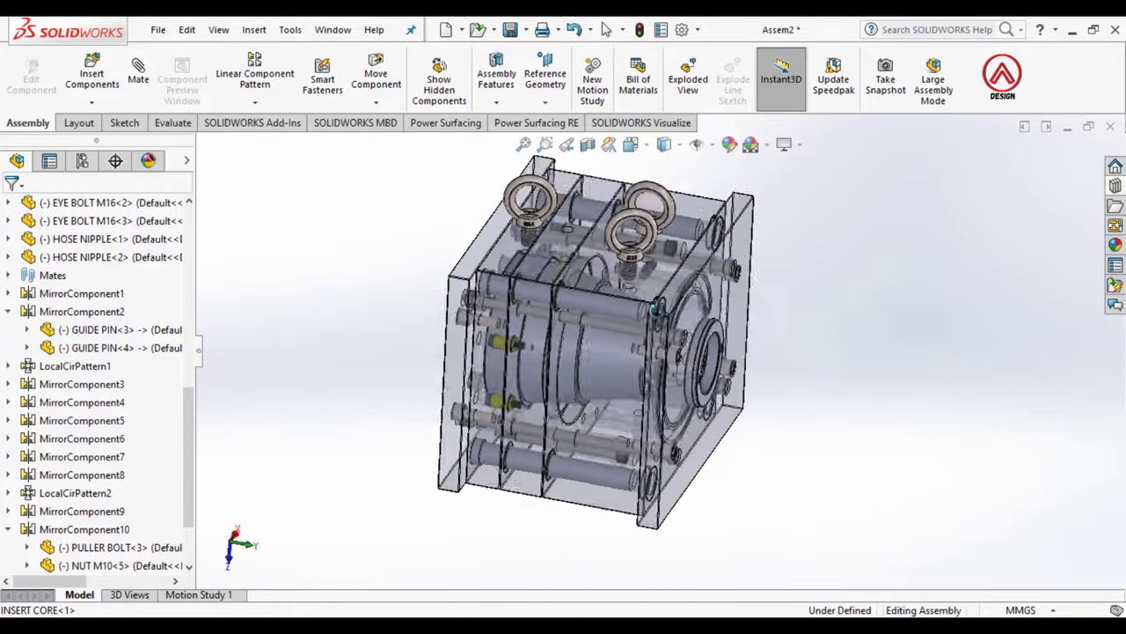
mouse_move(636, 302)
middle_mouse_down()
mouse_move(687, 407)
mouse_move(682, 236)
mouse_move(580, 258)
mouse_move(607, 80)
middle_mouse_up()
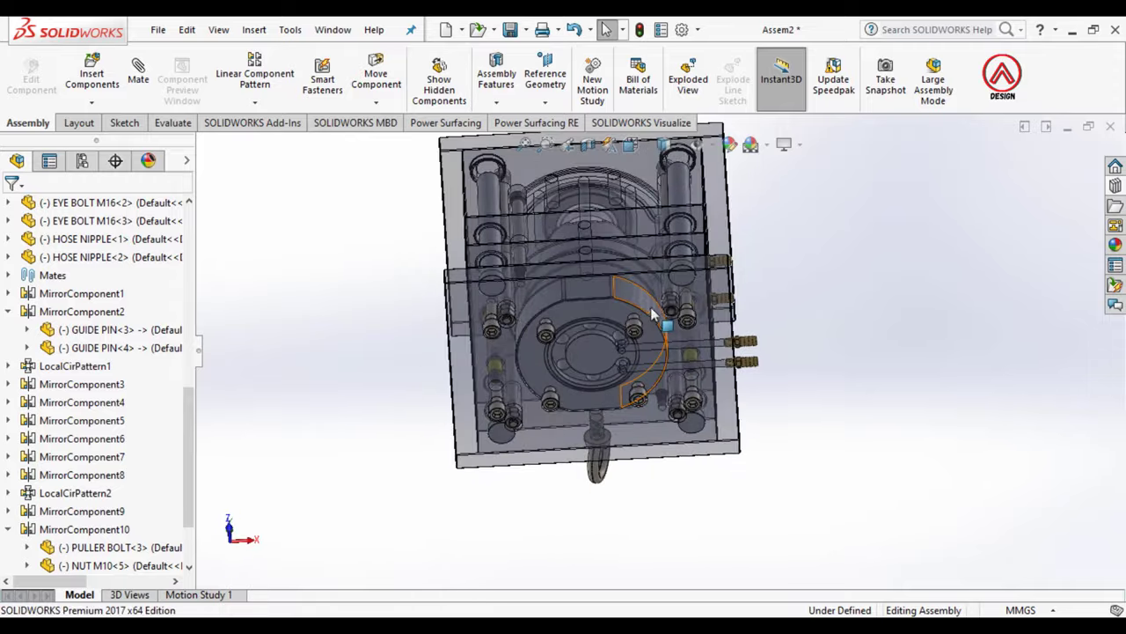
middle_click_drag(651, 313, 619, 493)
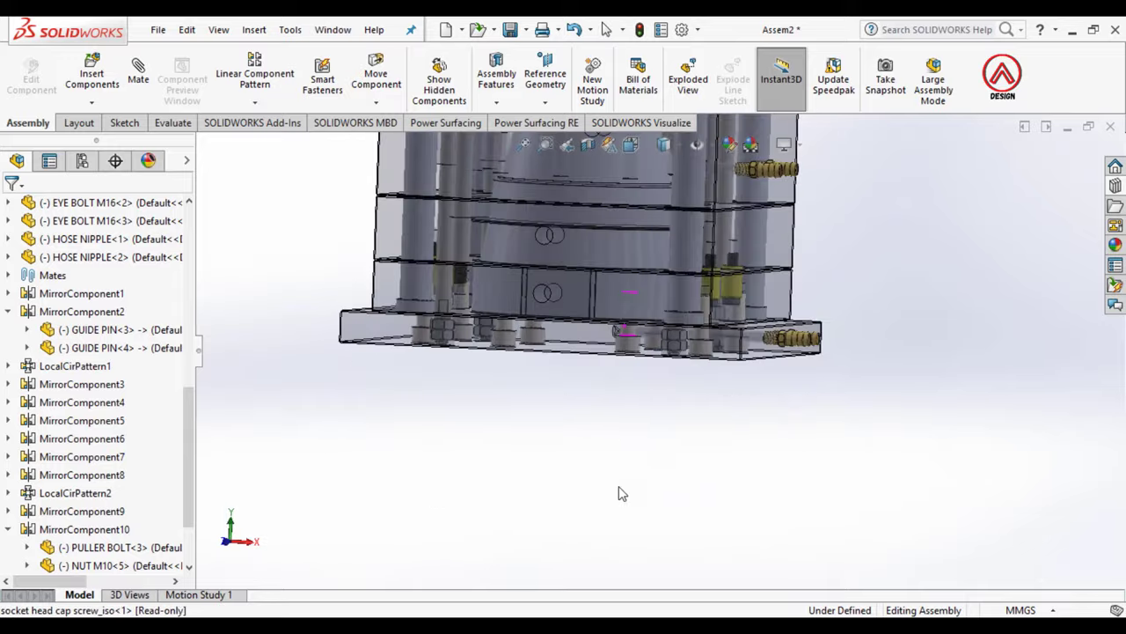
key("ctrl+1")
scroll(757, 273, "up", 2)
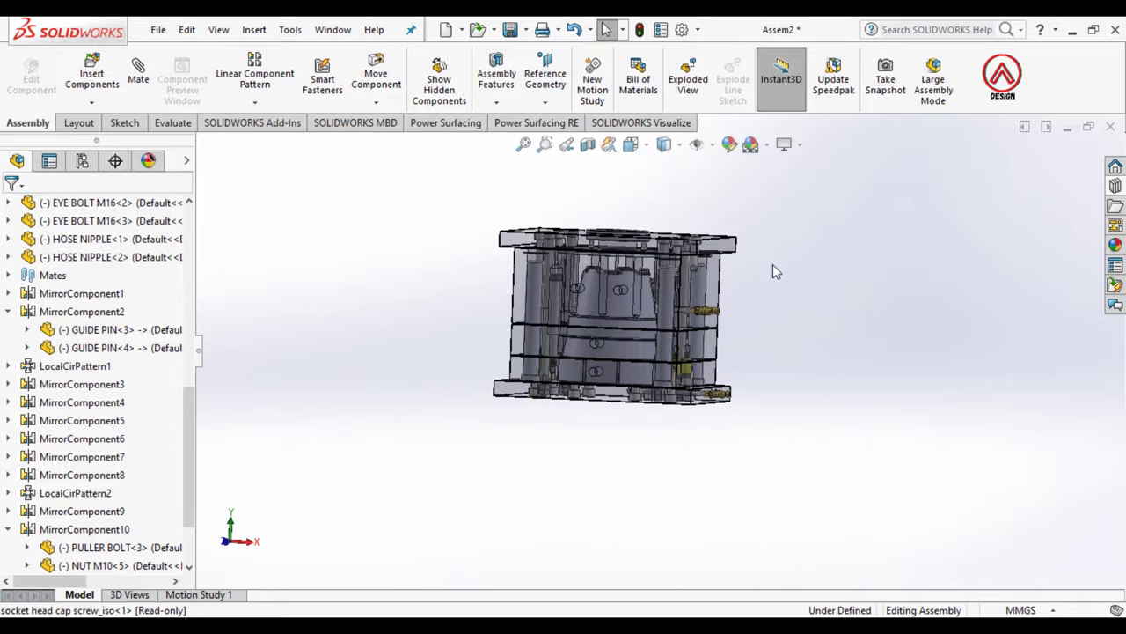
scroll(747, 302, "down", 2)
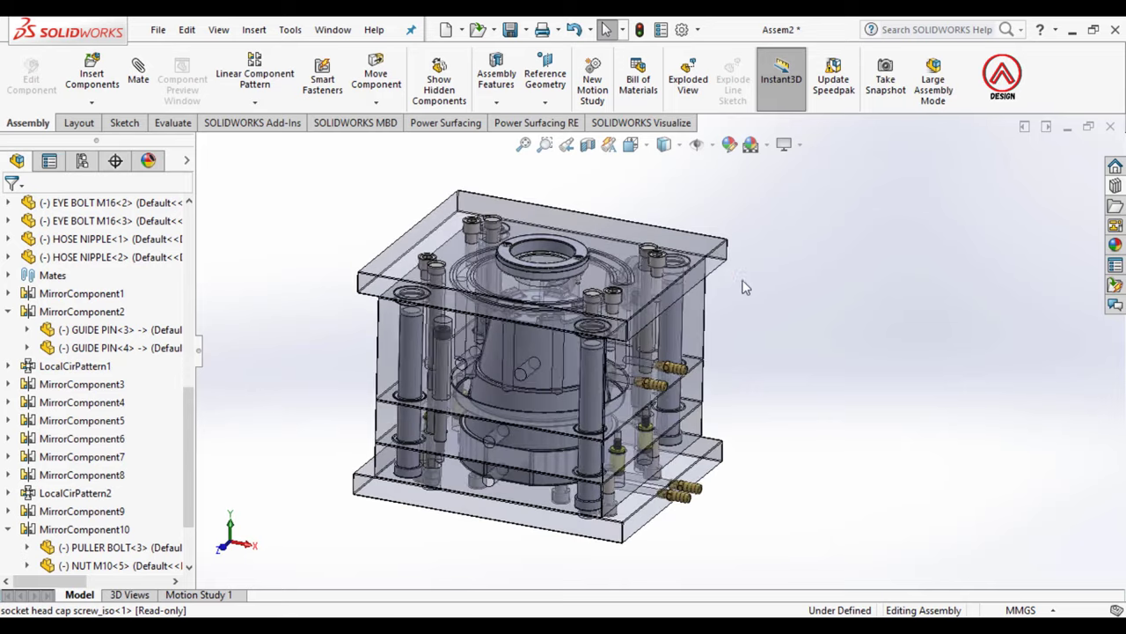
middle_click_drag(744, 284, 528, 357)
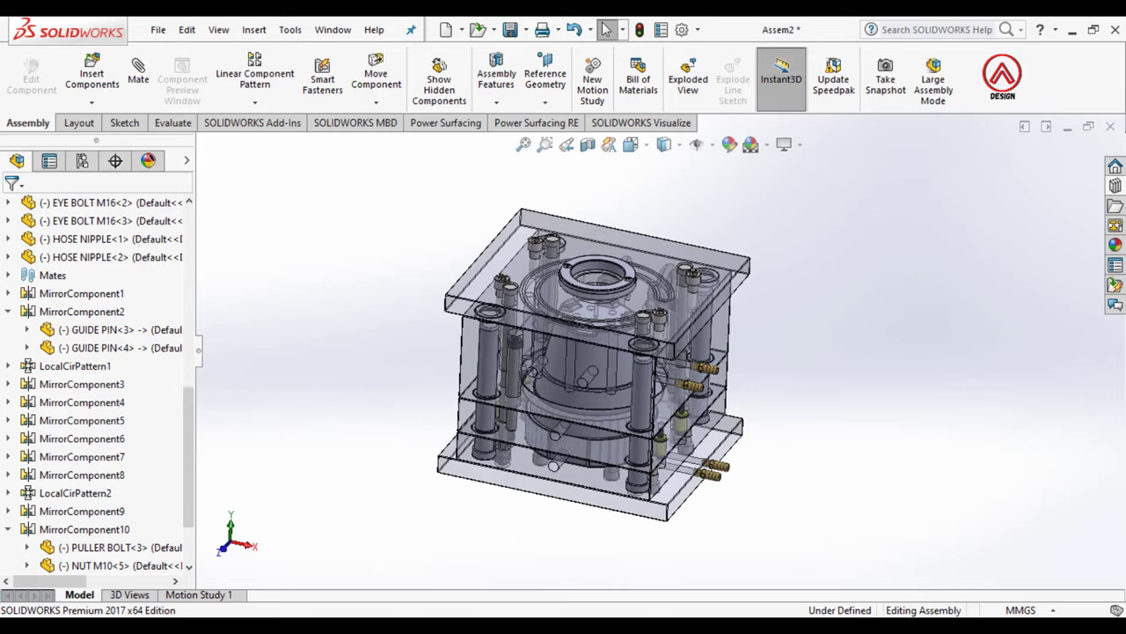